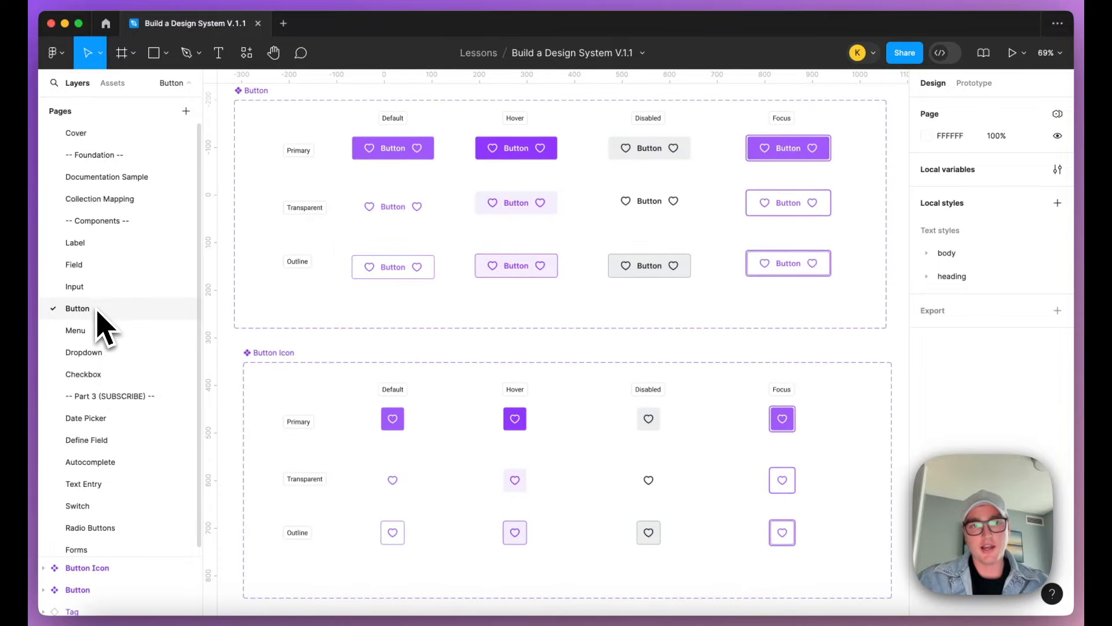
# - Browse the design system's component pages from Menu to Forms, examining the Dropdown, Checkbox, Define Field, Autocomplete and Radio Buttons layouts
pyautogui.click(96, 331)
pyautogui.click(97, 354)
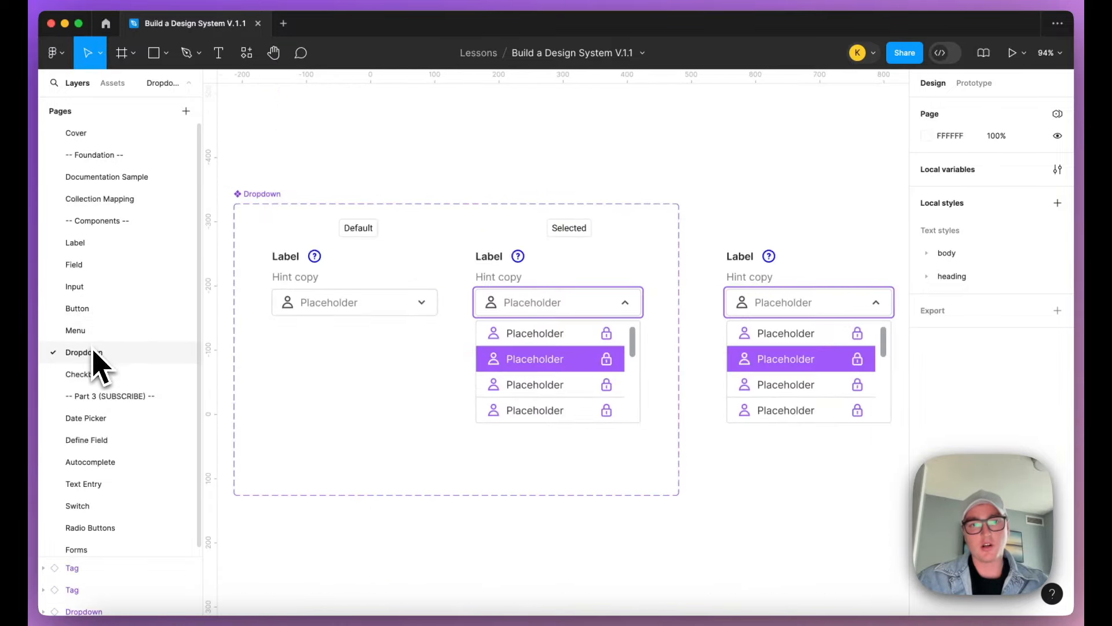
pyautogui.click(95, 376)
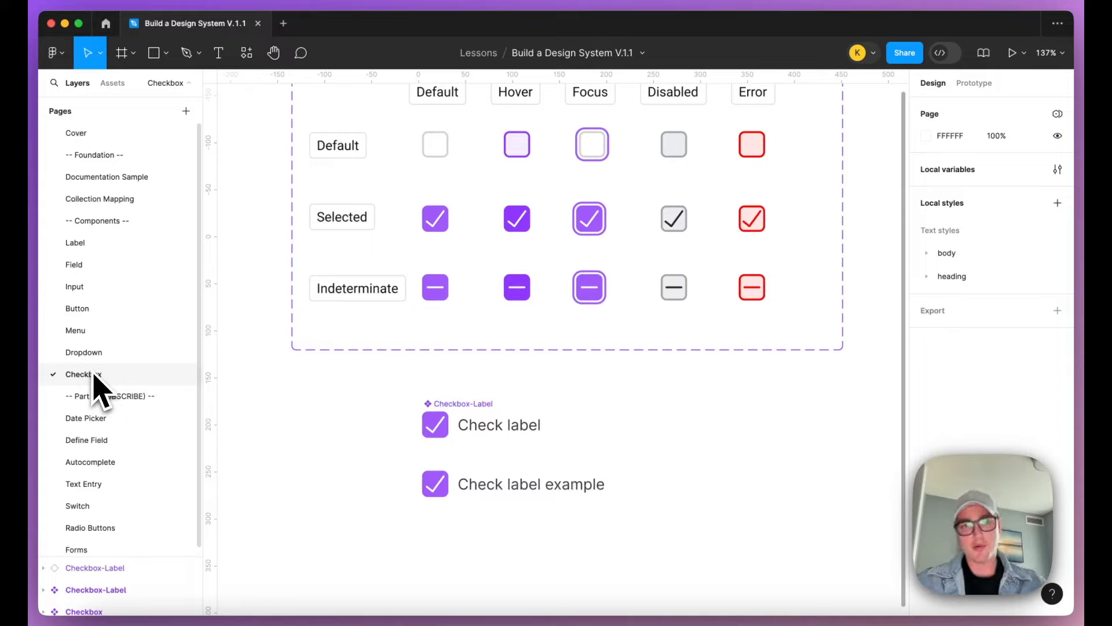
pyautogui.scroll(-1, 99, 389)
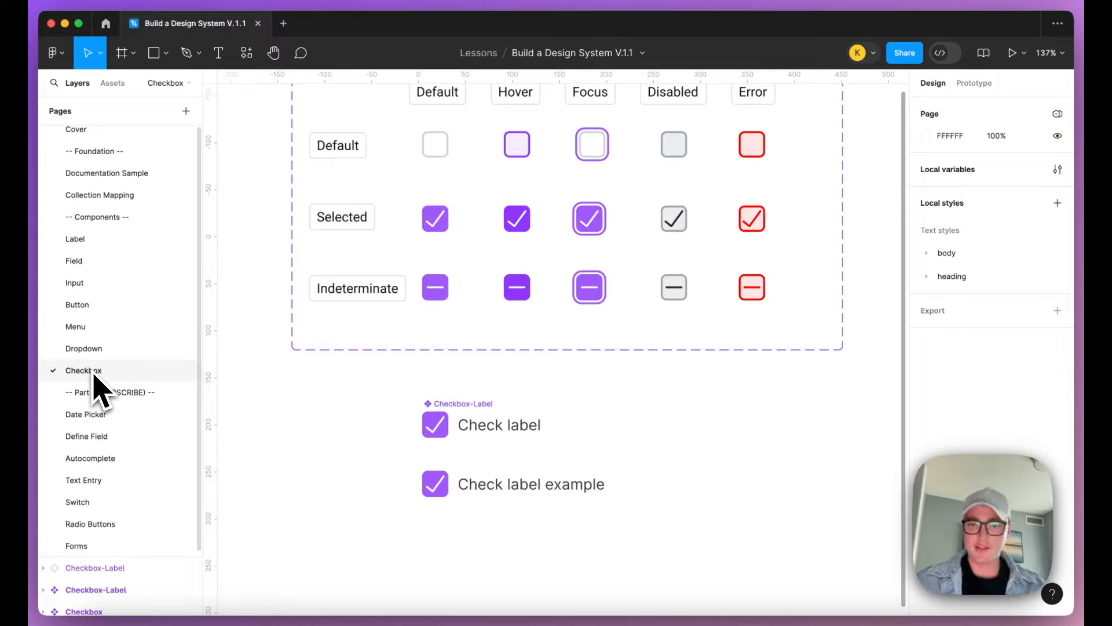
pyautogui.click(93, 412)
pyautogui.click(98, 436)
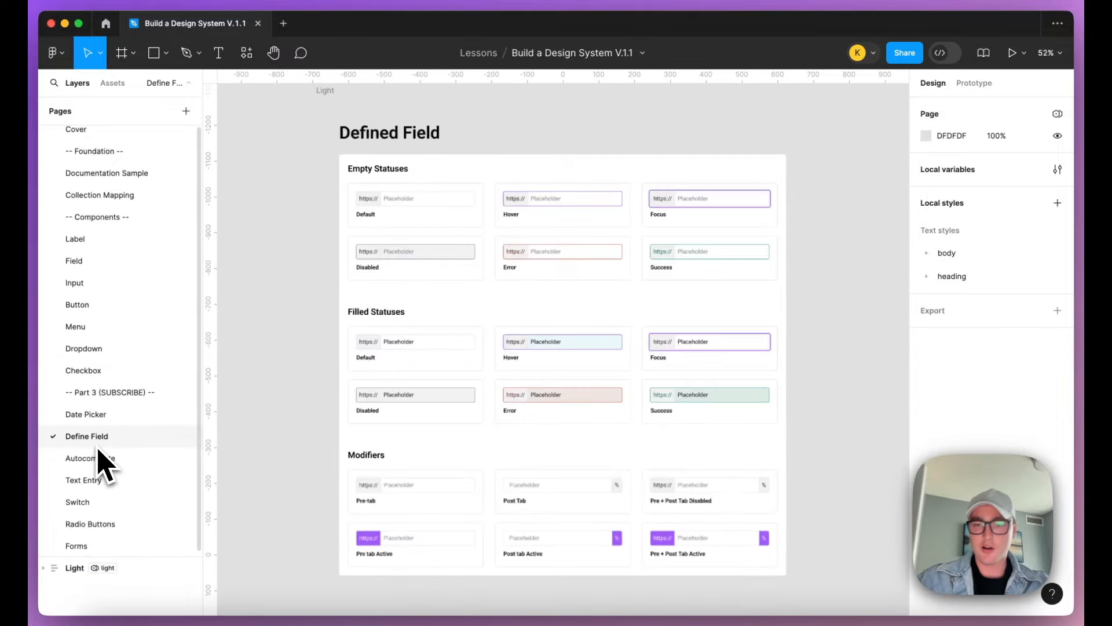
pyautogui.click(100, 458)
pyautogui.click(96, 479)
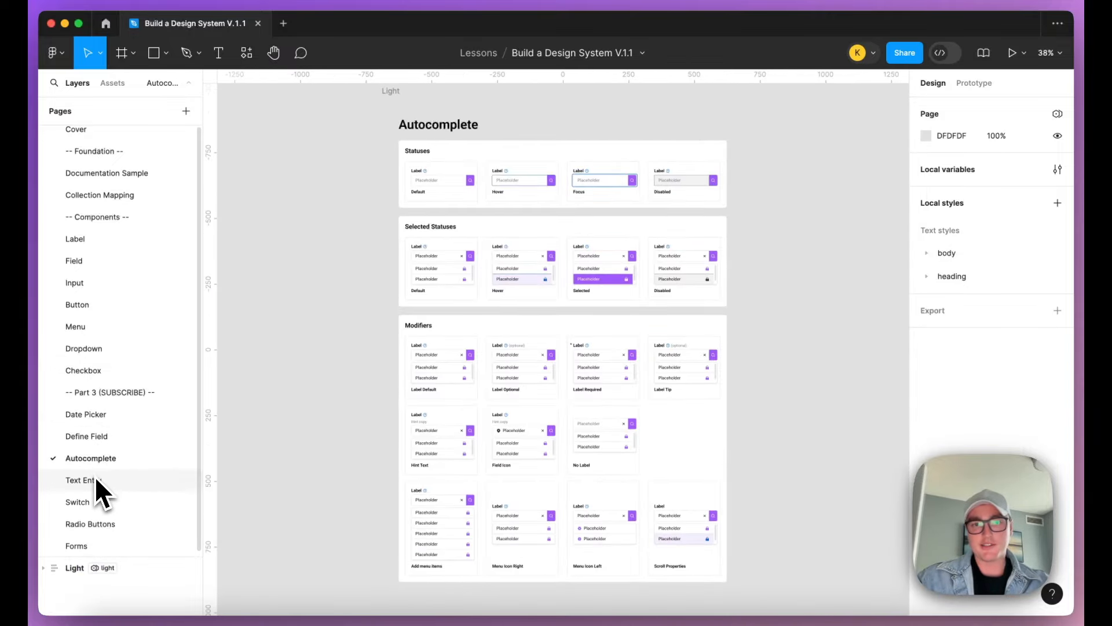
pyautogui.click(89, 503)
pyautogui.click(93, 524)
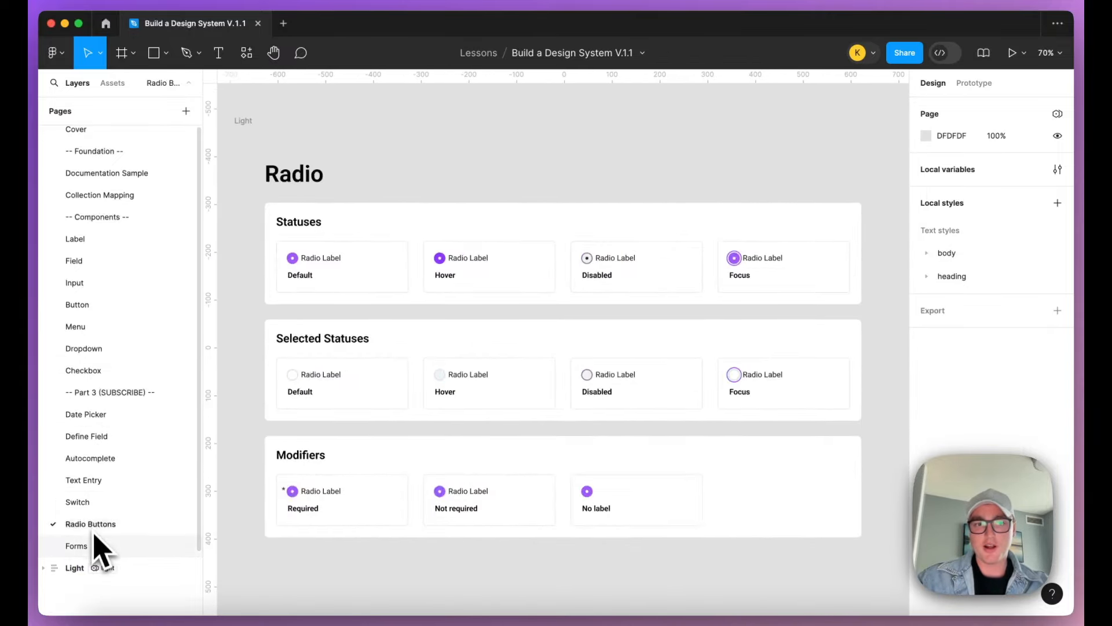
pyautogui.click(91, 546)
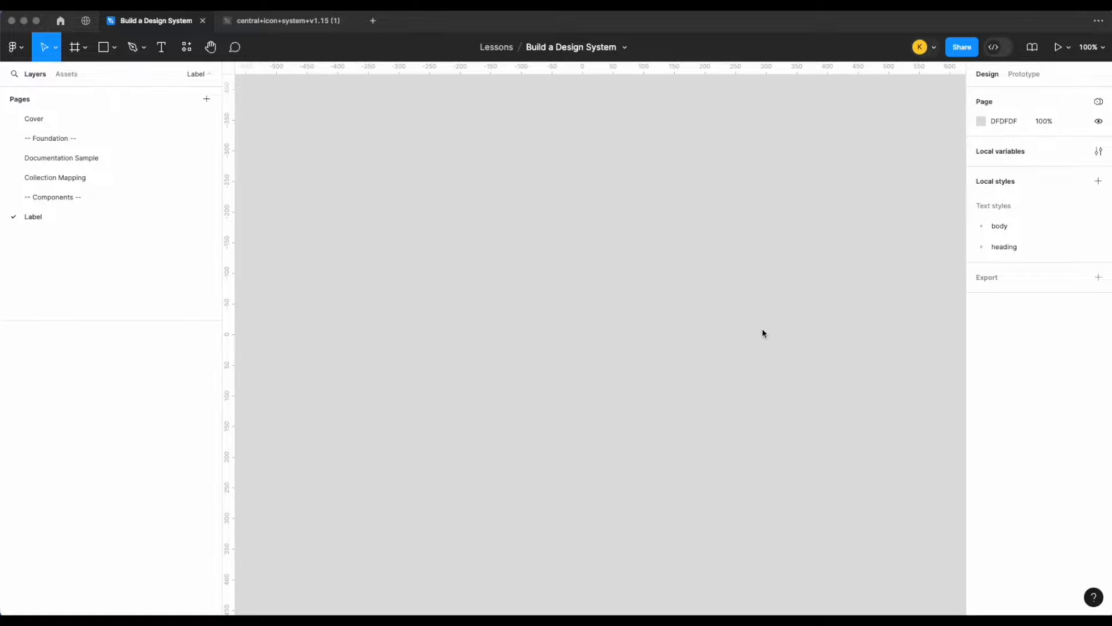
# - Draw a rectangle about 327 by 81 in the middle of the empty Label page
pyautogui.click(115, 46)
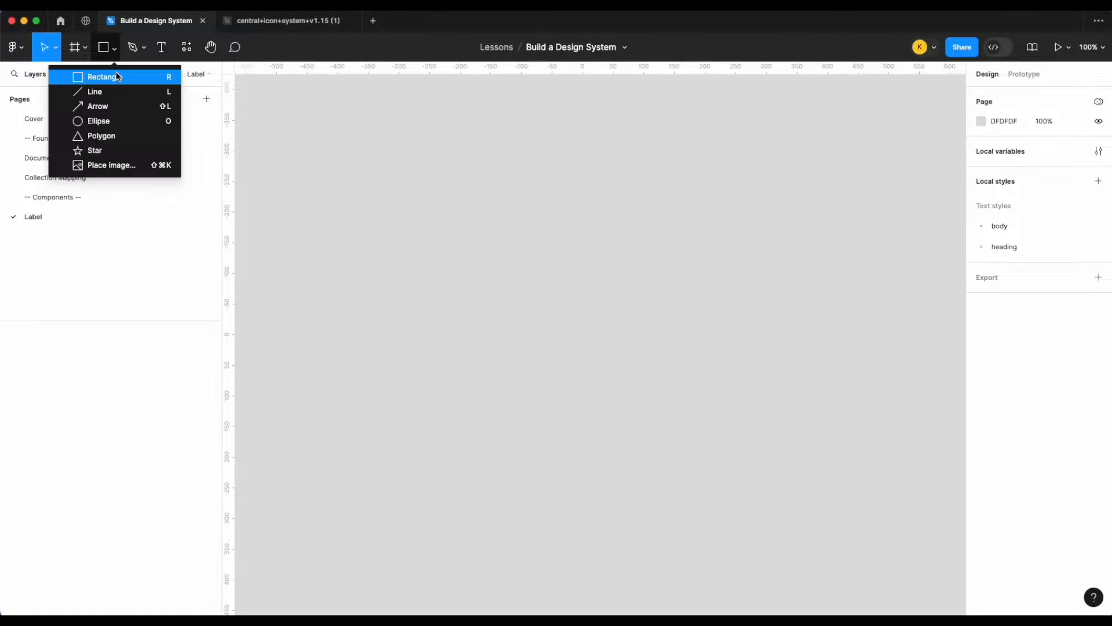
pyautogui.click(116, 75)
pyautogui.scroll(2, 518, 290)
pyautogui.moveTo(473, 294)
pyautogui.mouseDown()
pyautogui.moveTo(670, 492)
pyautogui.moveTo(724, 356)
pyautogui.mouseUp()
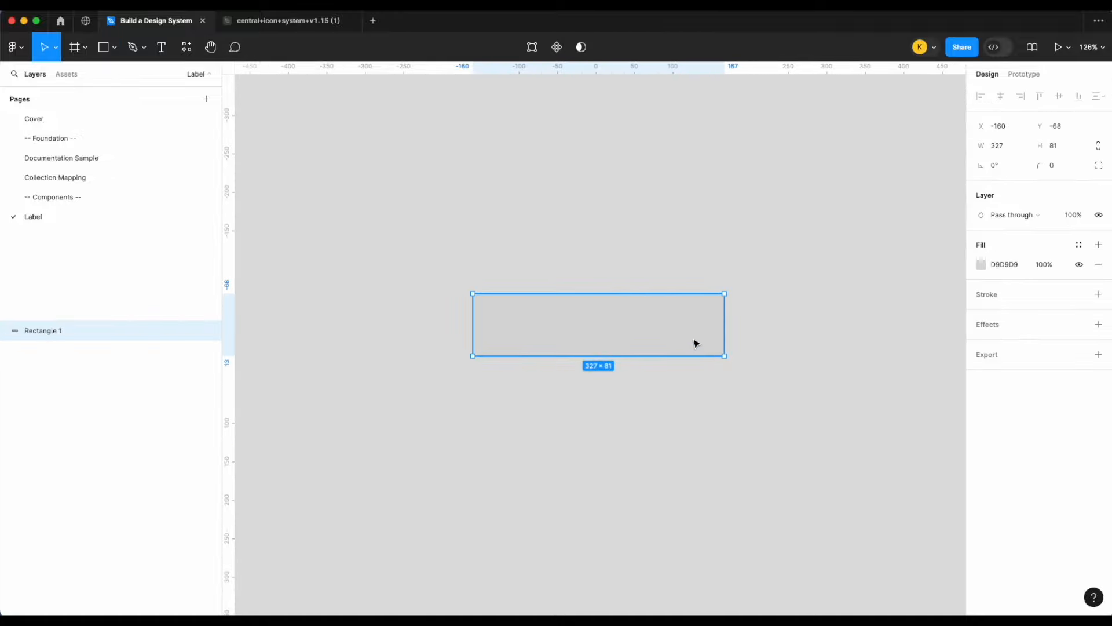
# - Give the rectangle a dark grey 3D3D3D fill and a corner radius of 8
pyautogui.click(982, 267)
pyautogui.moveTo(901, 355); pyautogui.dragTo(819, 410)
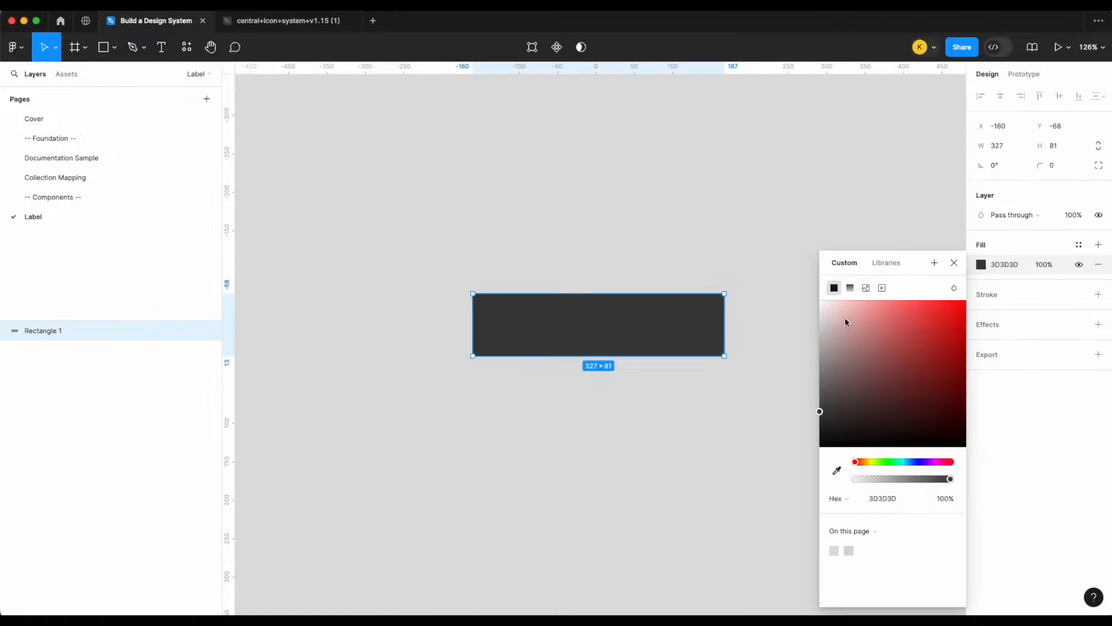
pyautogui.click(1057, 172)
pyautogui.write('8')
pyautogui.press('Return')
pyautogui.click(731, 217)
# - Duplicate the rectangle directly above and shrink the copy to about 110 by 36, aligned with the original's left edge
pyautogui.click(623, 342)
pyautogui.moveTo(621, 344); pyautogui.dragTo(624, 283)
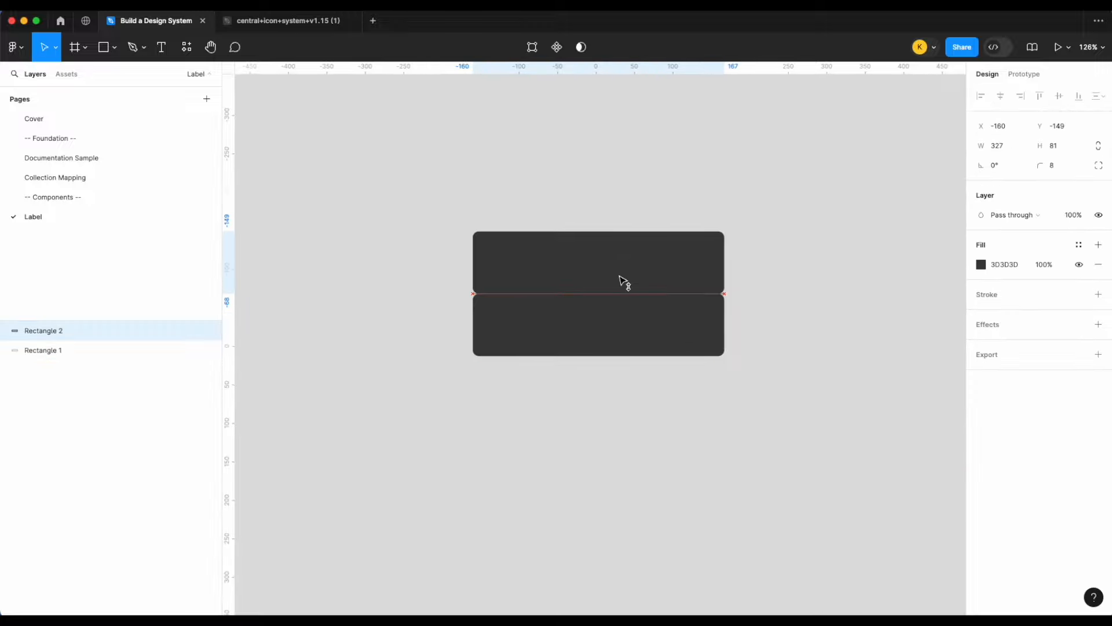
pyautogui.moveTo(633, 234); pyautogui.dragTo(633, 266)
pyautogui.moveTo(725, 274); pyautogui.dragTo(517, 267)
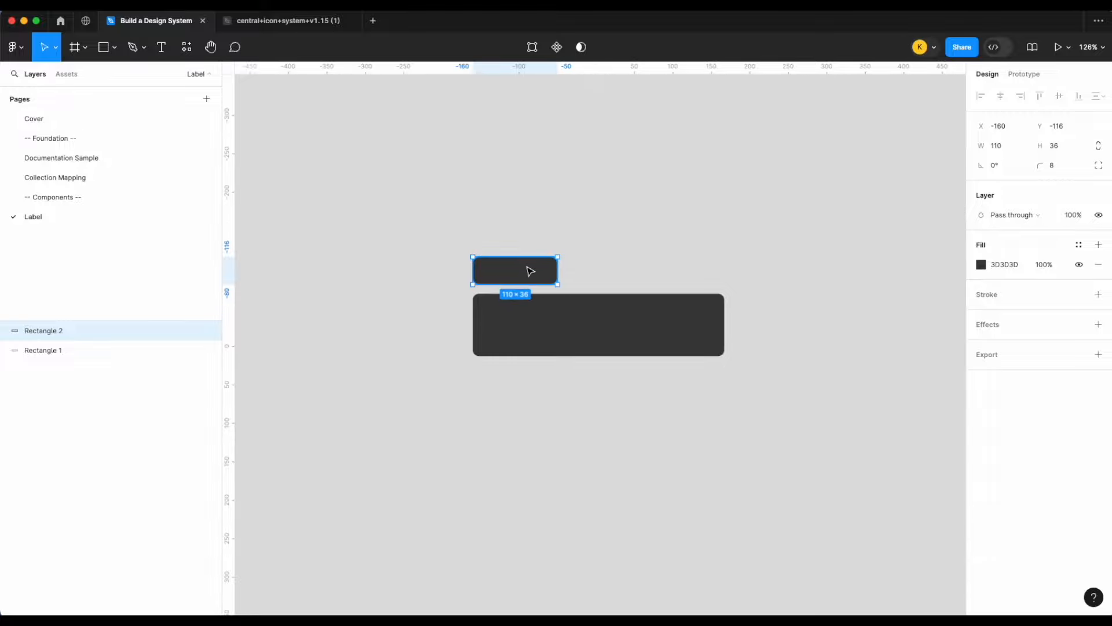
# - Wrap both rectangles in an auto layout frame and delete that frame
pyautogui.moveTo(613, 382); pyautogui.dragTo(508, 266)
pyautogui.hotkey('shift', 'a')
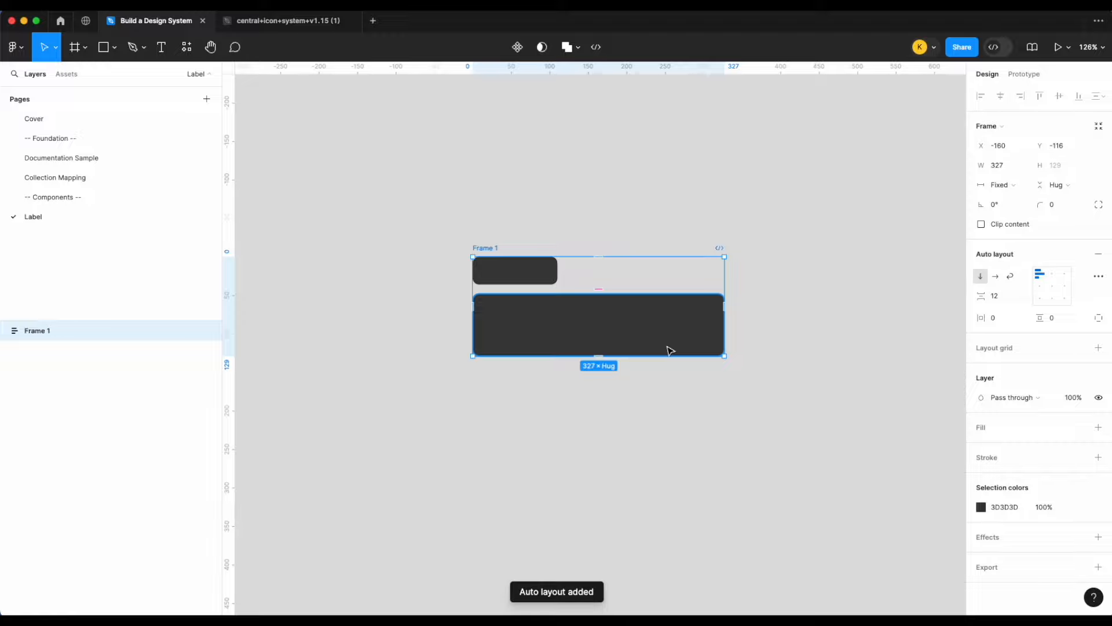
pyautogui.press('Delete')
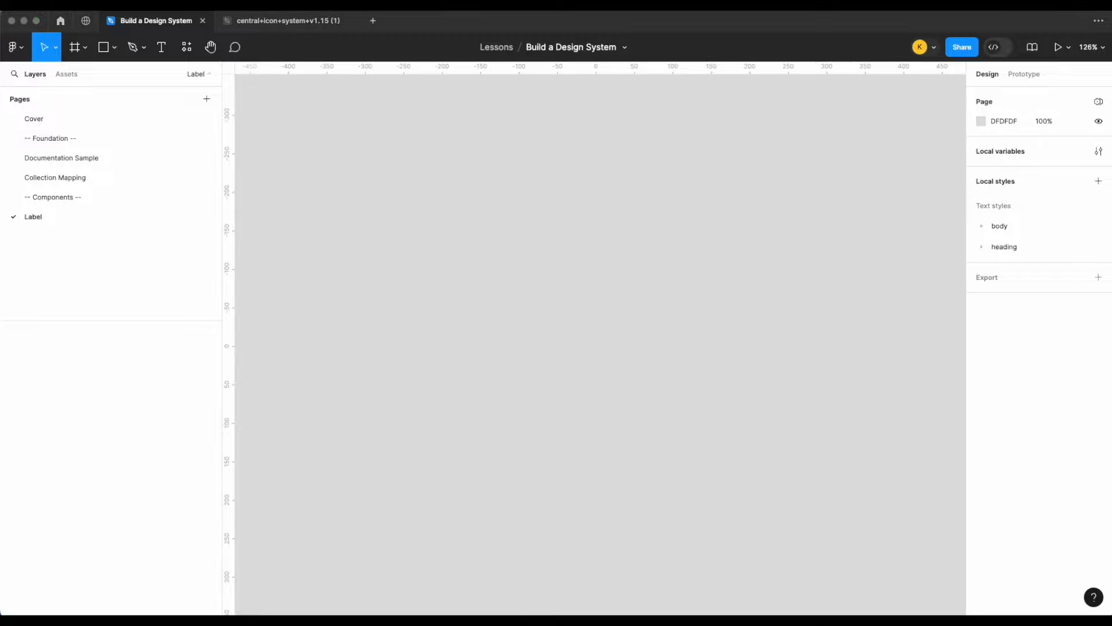
# - Add a text box about 149 by 56 on the Label page containing the text "Label"
pyautogui.click(575, 291)
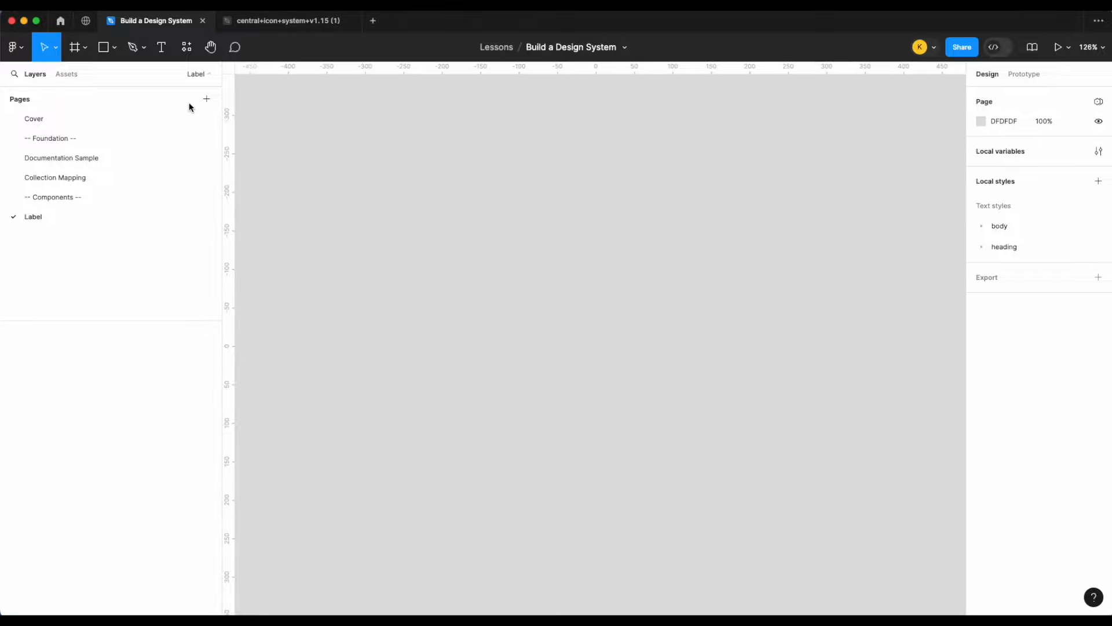
pyautogui.press('t')
pyautogui.moveTo(461, 210); pyautogui.dragTo(575, 253)
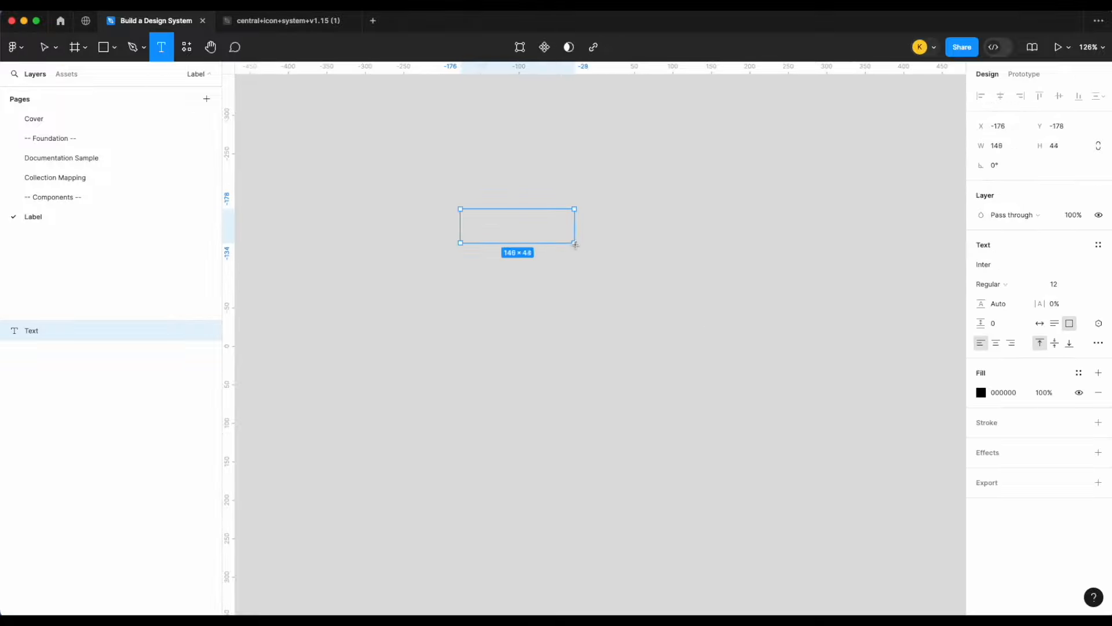
pyautogui.press('Escape')
pyautogui.scroll(3, 496, 195)
pyautogui.write('Label')
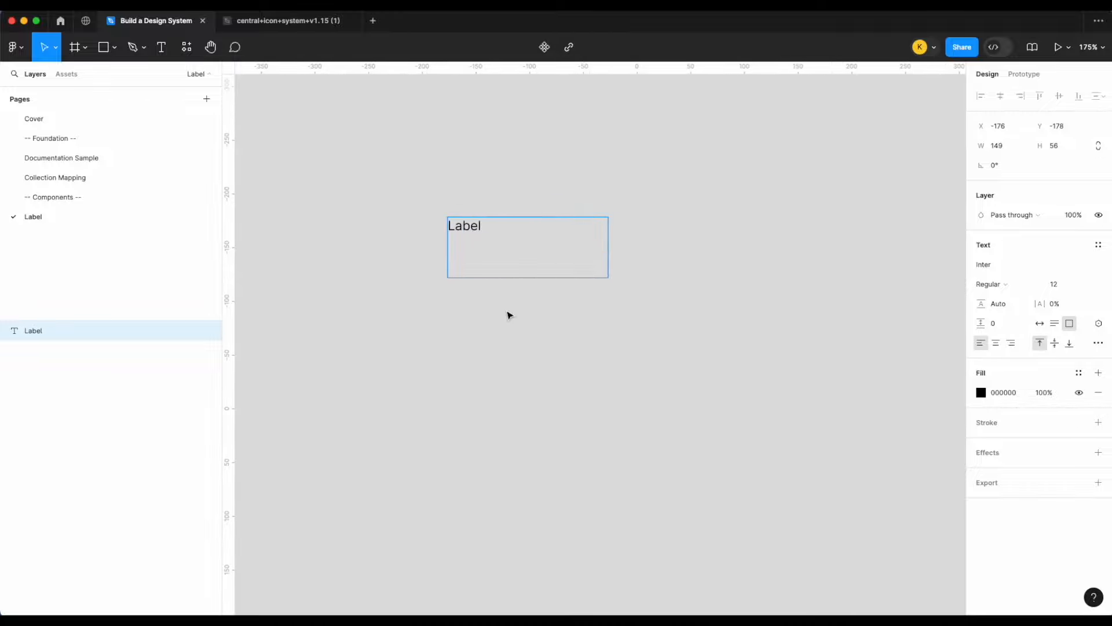
pyautogui.press('Escape')
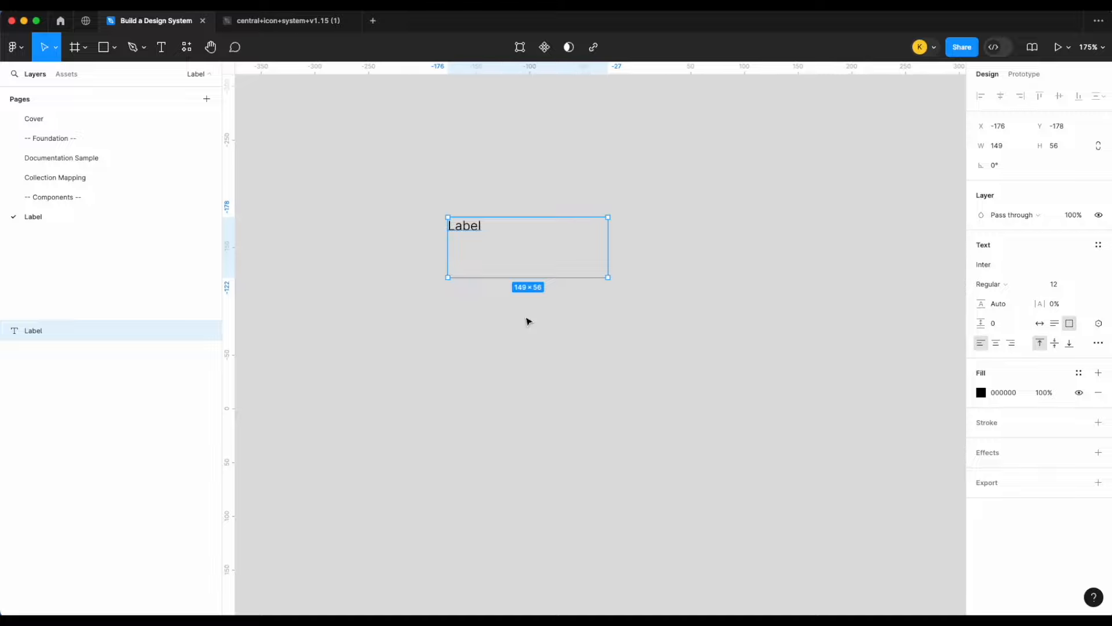
# - Apply the body/md-semibold text style to the Label text and shrink its box to about 61 by 23
pyautogui.click(1098, 245)
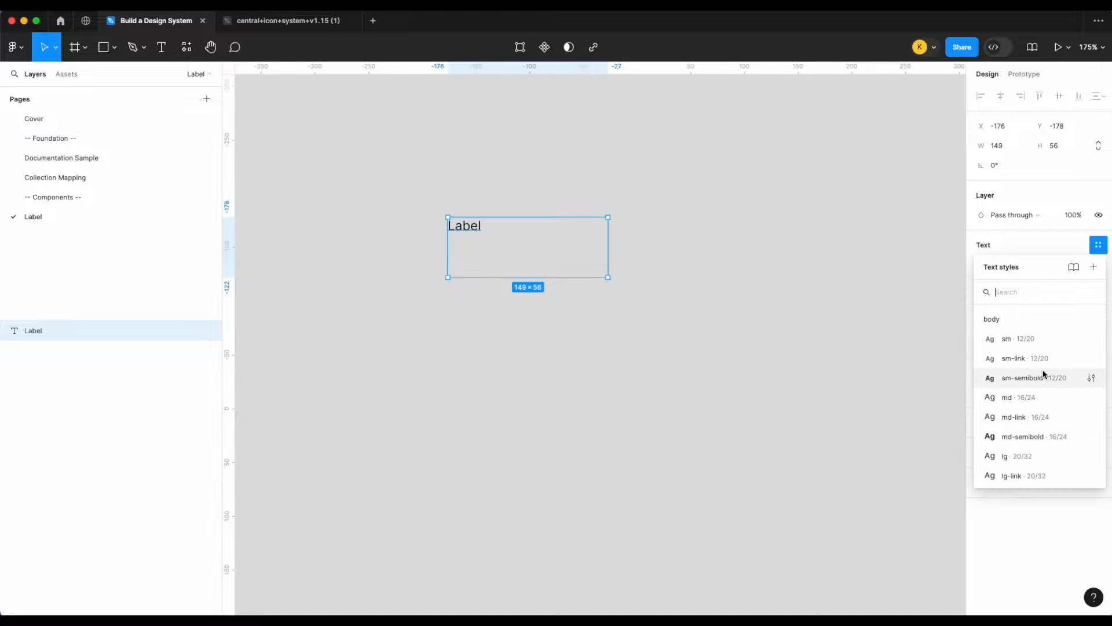
pyautogui.scroll(-1, 1046, 388)
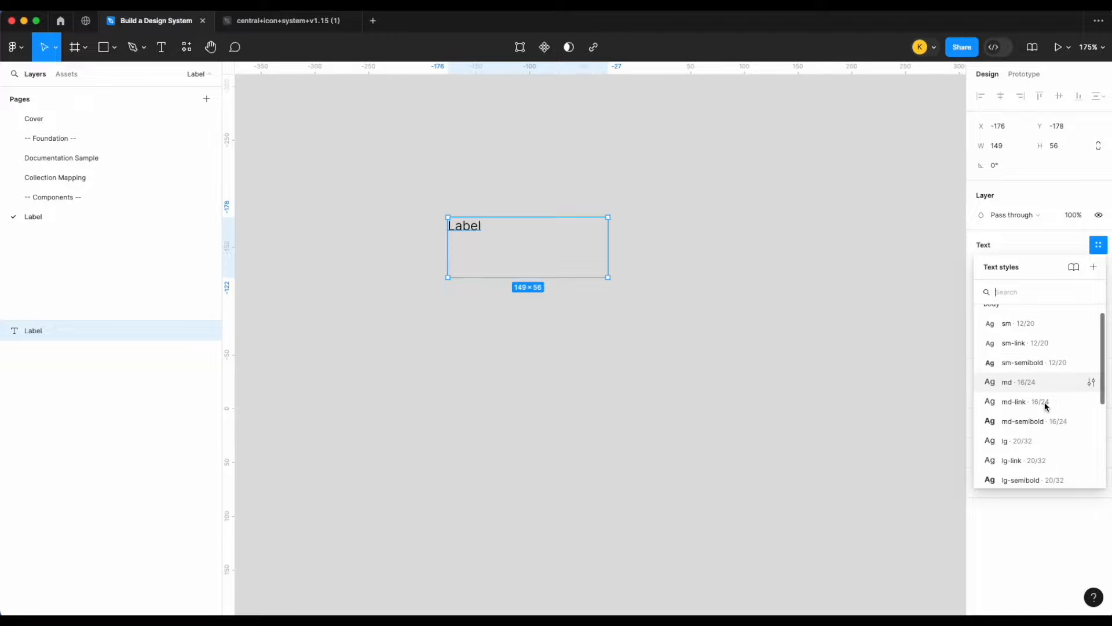
pyautogui.click(1038, 420)
pyautogui.moveTo(477, 272); pyautogui.dragTo(490, 242)
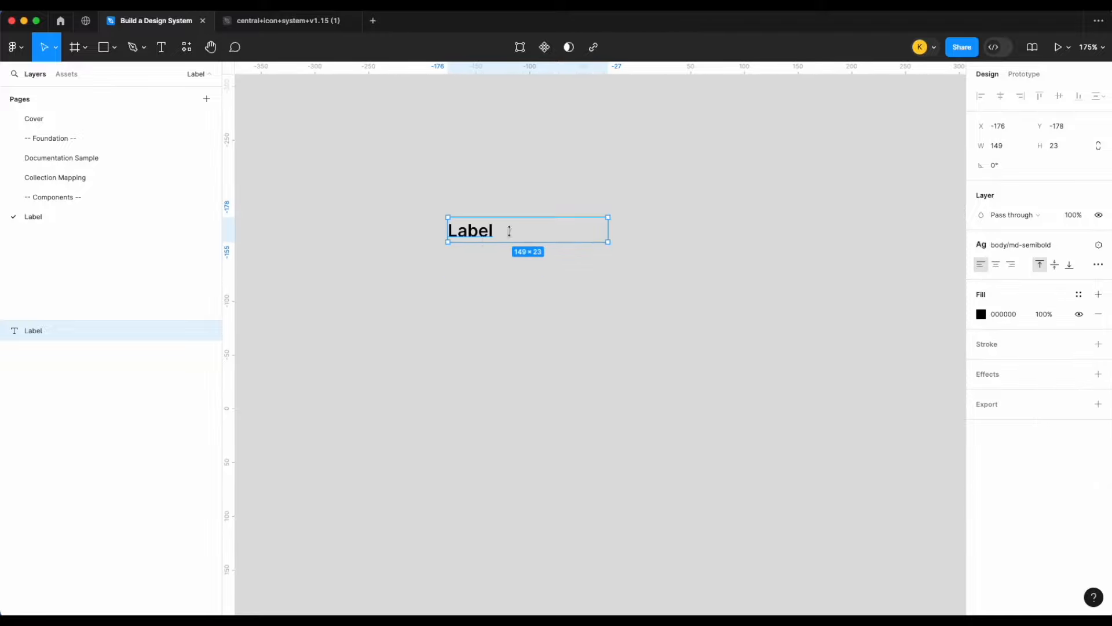
pyautogui.moveTo(608, 226); pyautogui.dragTo(513, 226)
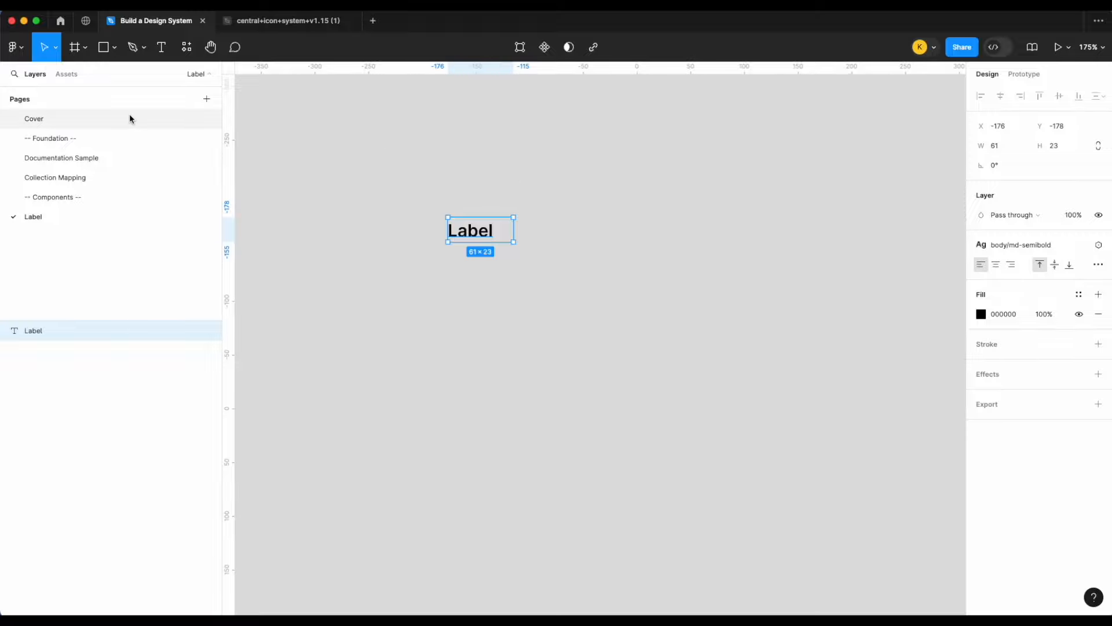
# - Switch to the central+icon+system+v1.15 (1) file, examine its icon sets, especially Arrows, and close that file
pyautogui.click(68, 74)
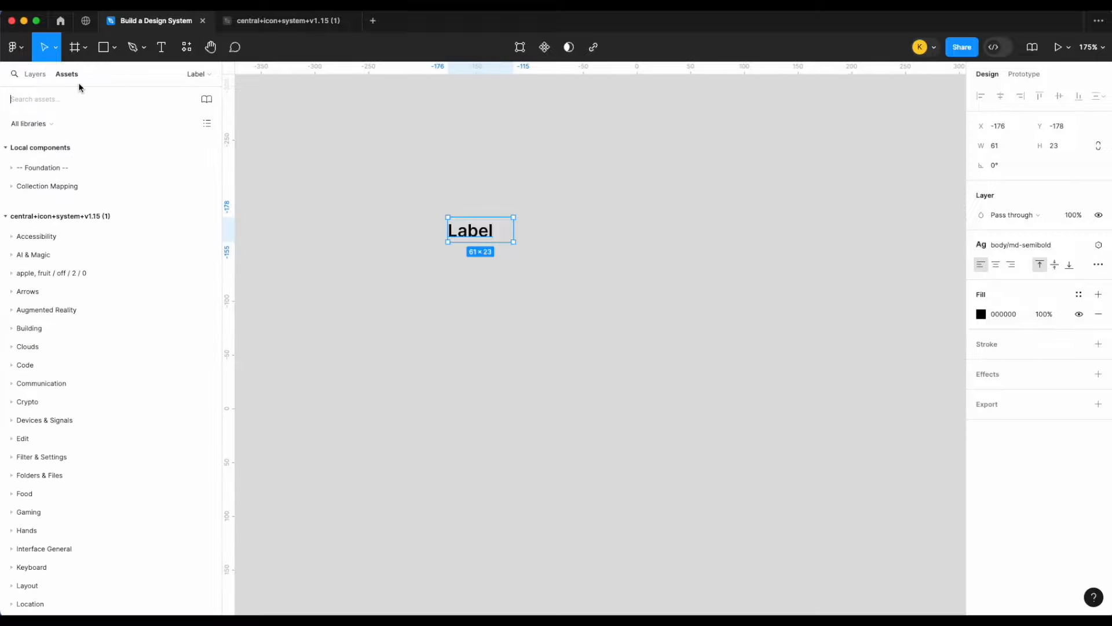
pyautogui.click(6, 217)
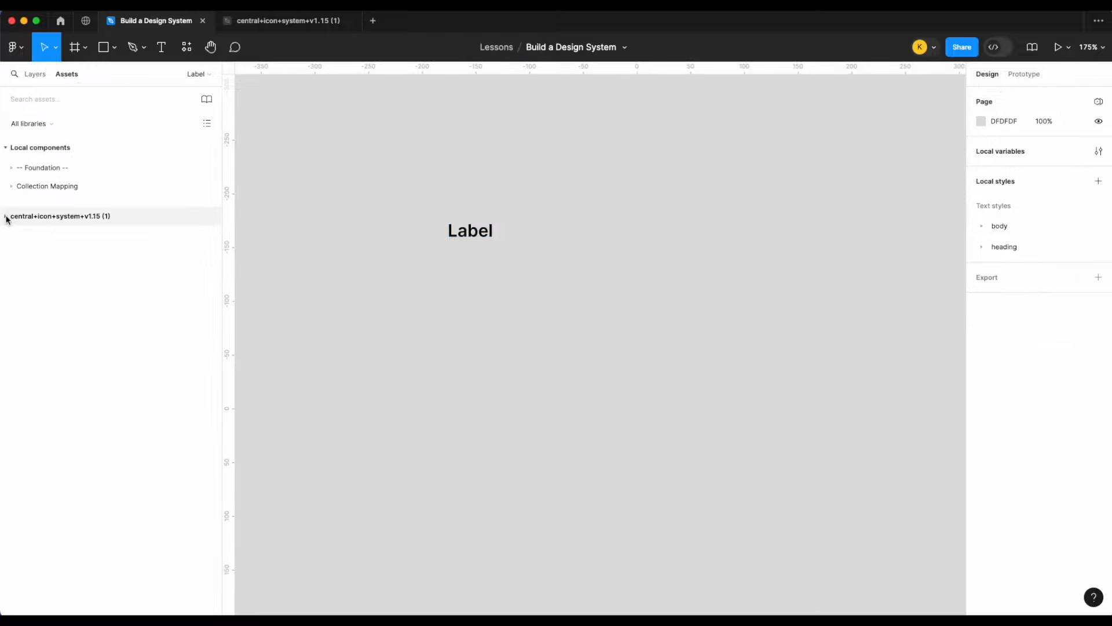
pyautogui.click(310, 28)
pyautogui.scroll(-5, 587, 216)
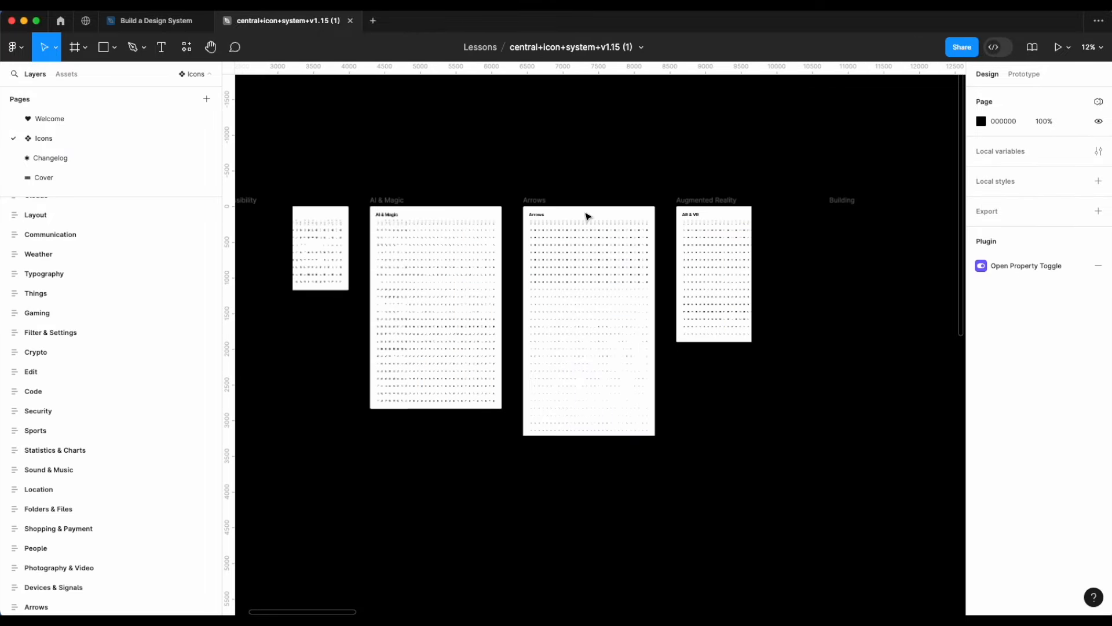
pyautogui.hscroll(-1, 587, 216)
pyautogui.hscroll(1, 587, 216)
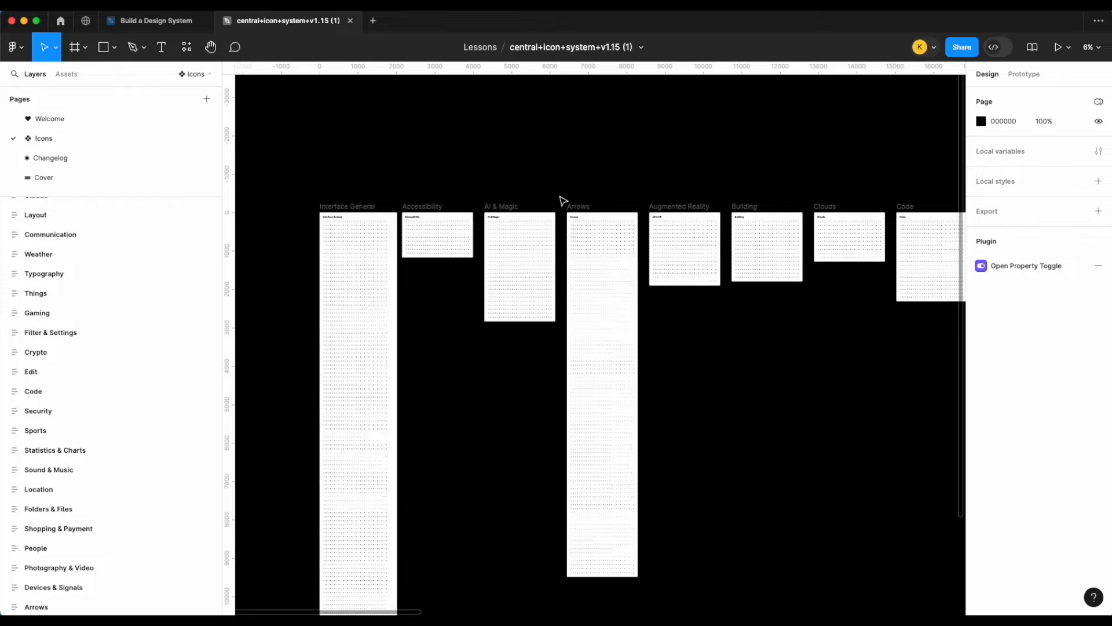
pyautogui.scroll(10, 601, 257)
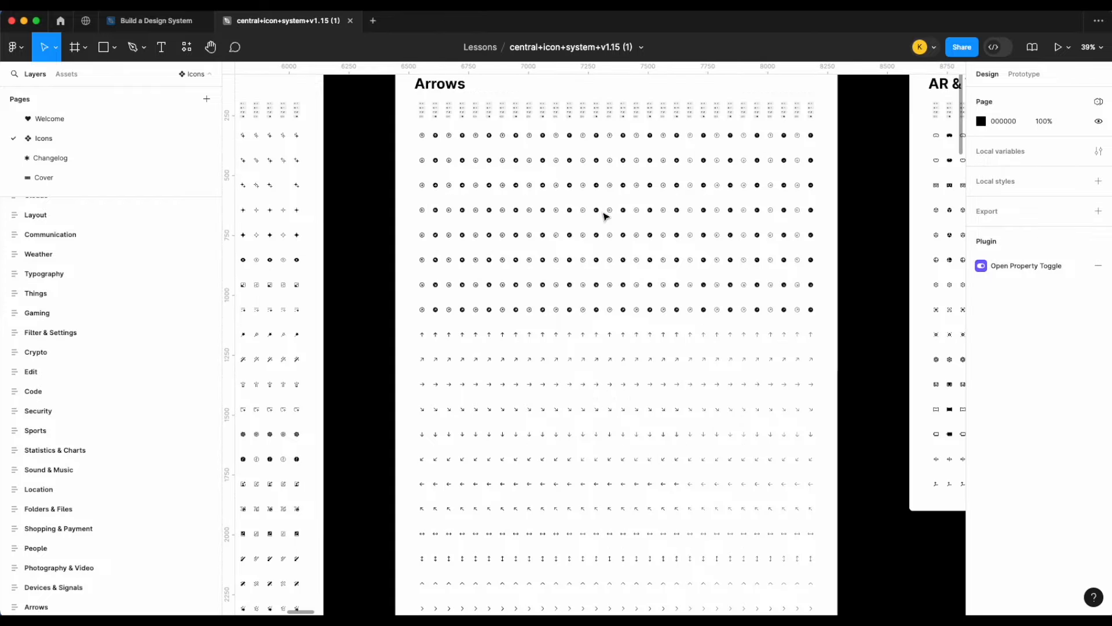
pyautogui.scroll(-1, 579, 243)
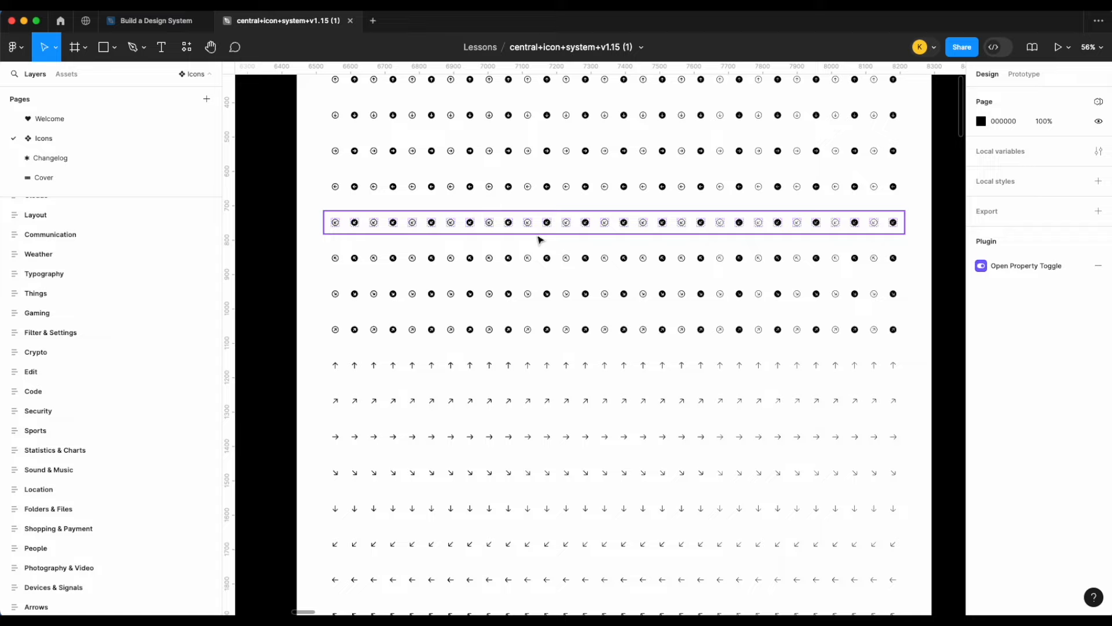
pyautogui.click(350, 21)
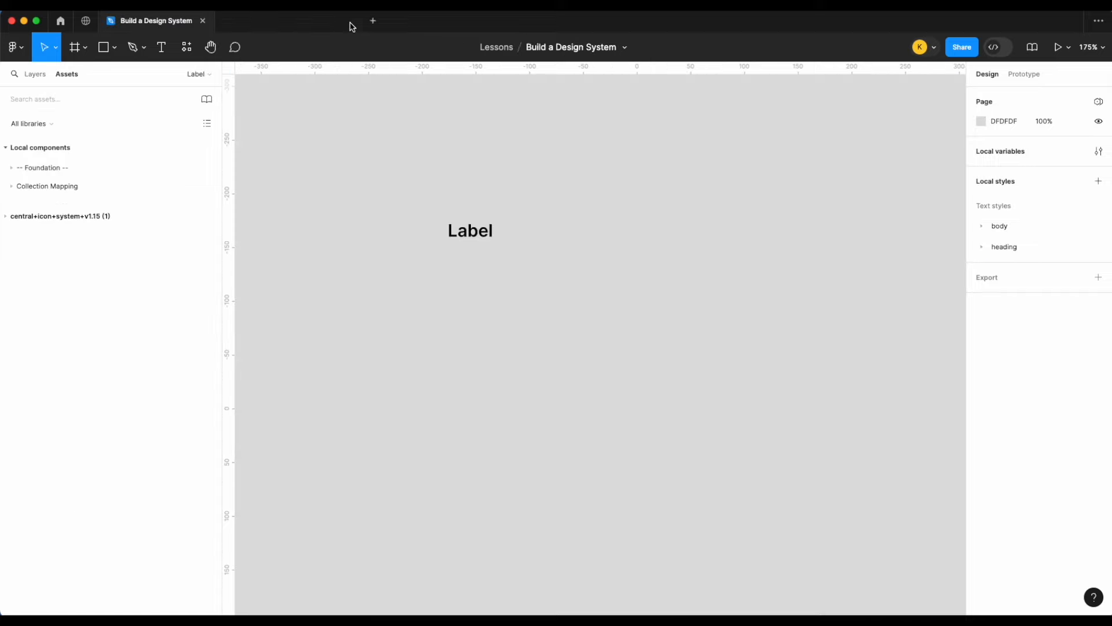
# - Search the assets for "question" and place the circle-questionmark icon just right of the Label text
pyautogui.click(93, 100)
pyautogui.write('question')
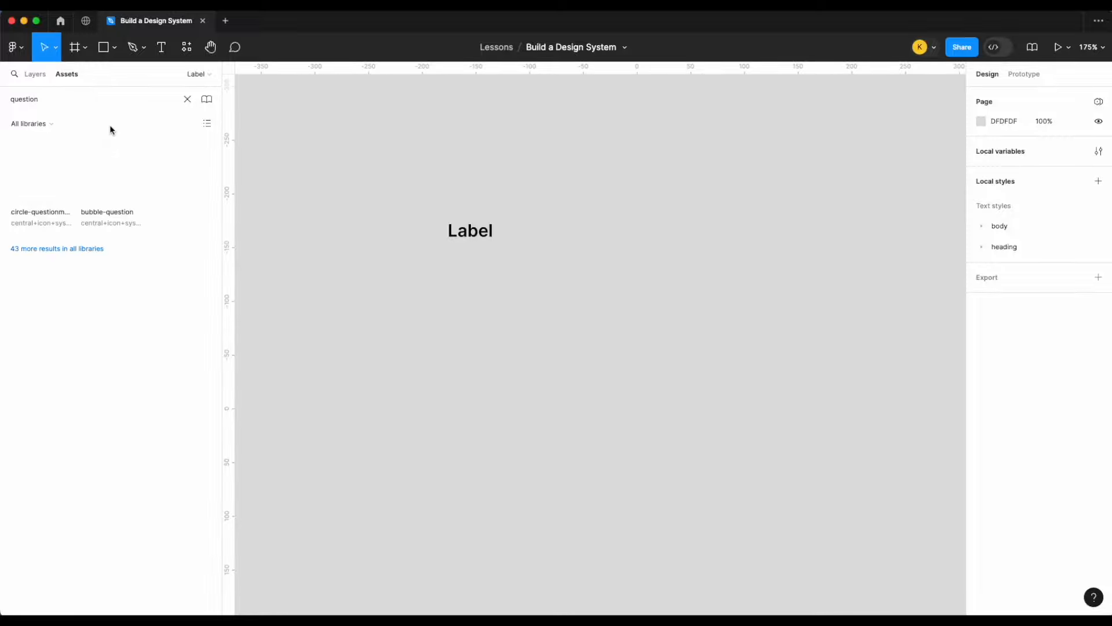
pyautogui.moveTo(40, 172); pyautogui.dragTo(523, 235)
pyautogui.click(35, 74)
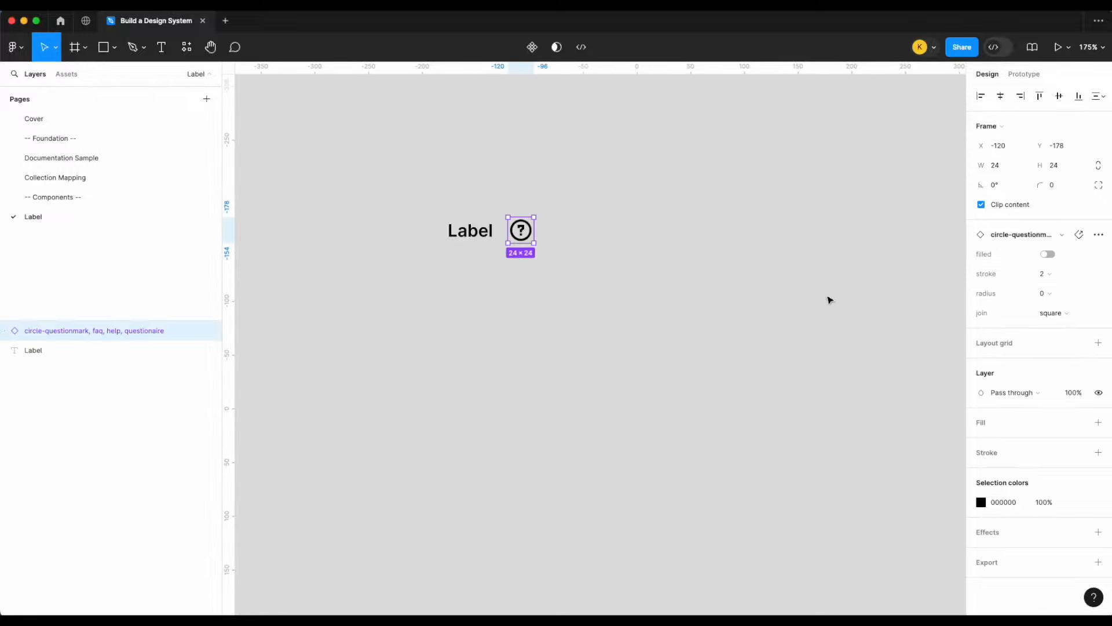
# - Set the question mark icon's join to round and its radius to 3
pyautogui.click(1044, 294)
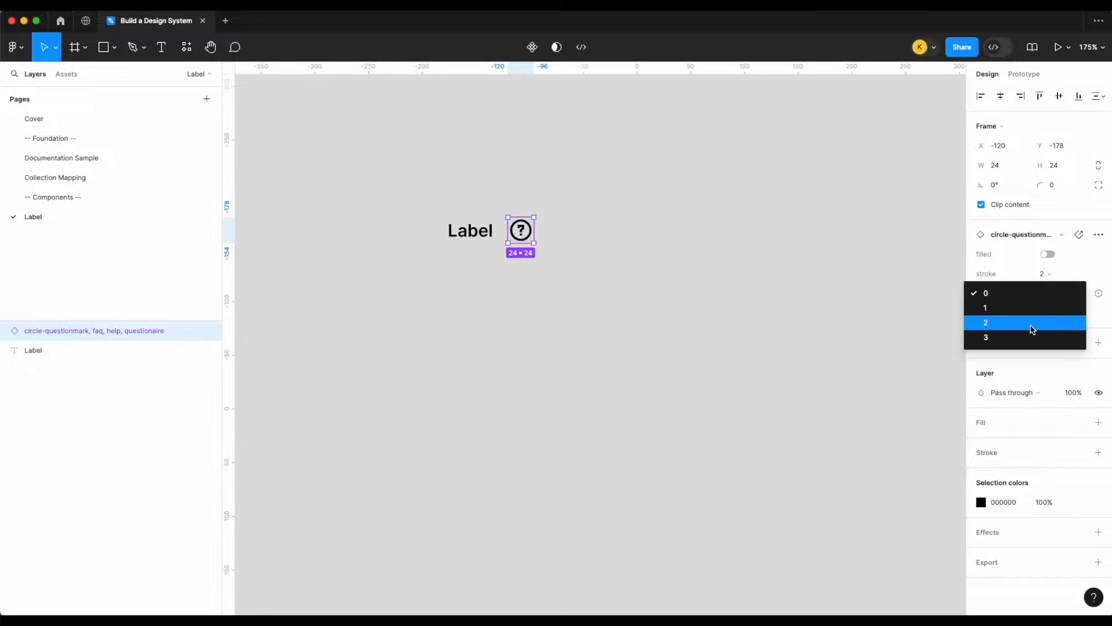
pyautogui.click(1032, 329)
pyautogui.scroll(5, 583, 258)
pyautogui.click(1046, 295)
pyautogui.click(1043, 265)
pyautogui.scroll(6, 505, 234)
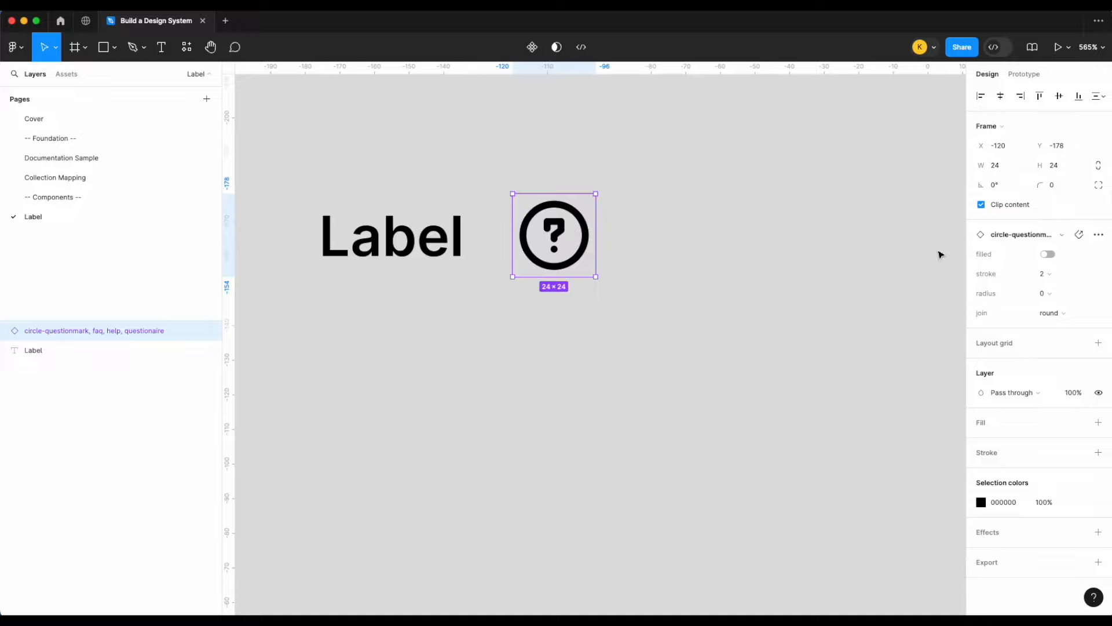
pyautogui.click(1045, 293)
pyautogui.click(1025, 334)
pyautogui.scroll(-5, 713, 301)
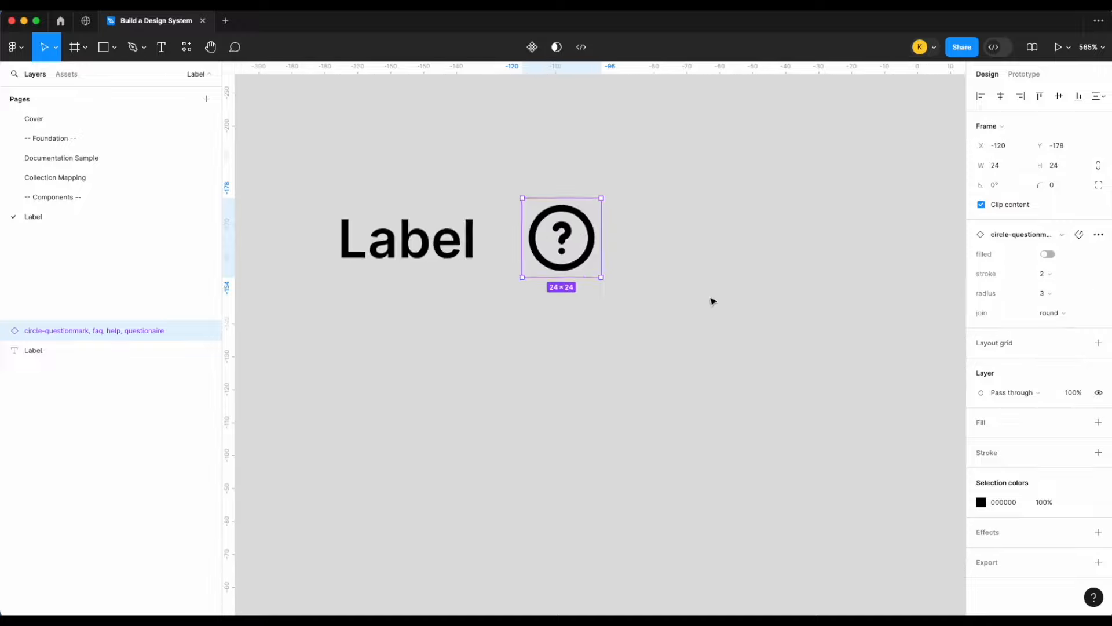
# - Apply the icon/information library colour to the question mark icon
pyautogui.click(1076, 502)
pyautogui.write('ico')
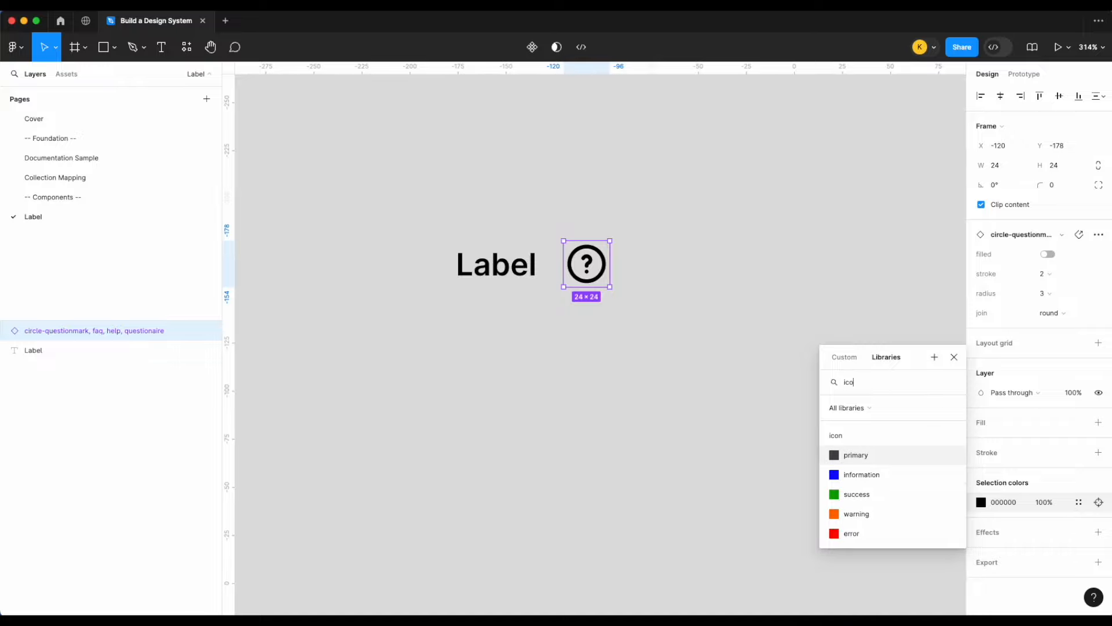
pyautogui.press('Down')
pyautogui.press('Return')
pyautogui.click(646, 322)
pyautogui.scroll(3, 659, 258)
pyautogui.click(558, 265)
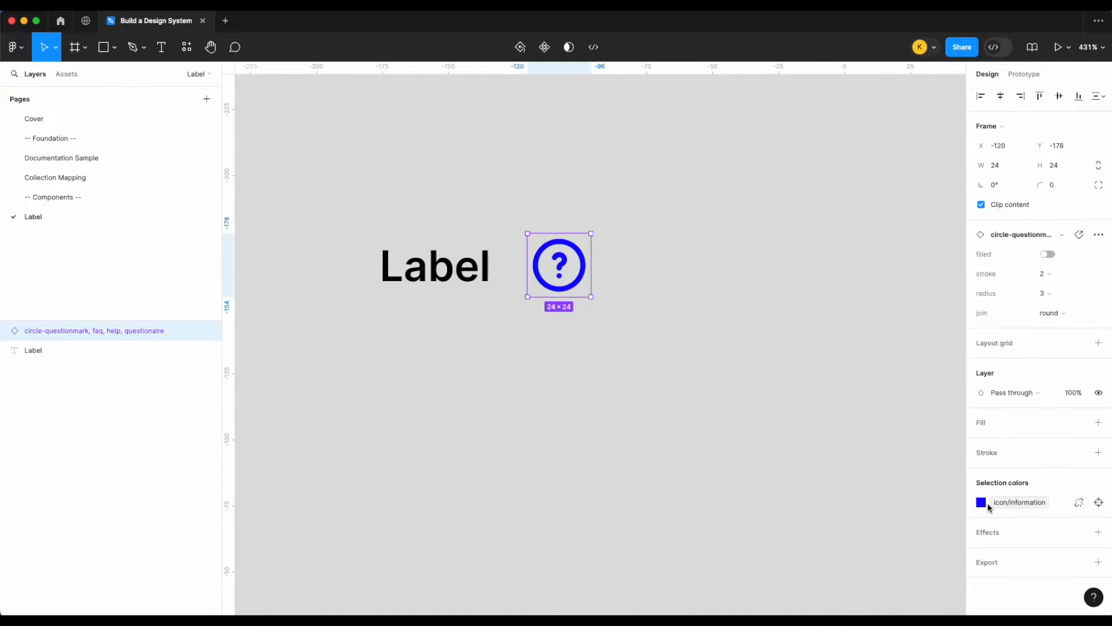
pyautogui.click(572, 375)
pyautogui.scroll(-3, 503, 287)
pyautogui.scroll(-2, 503, 287)
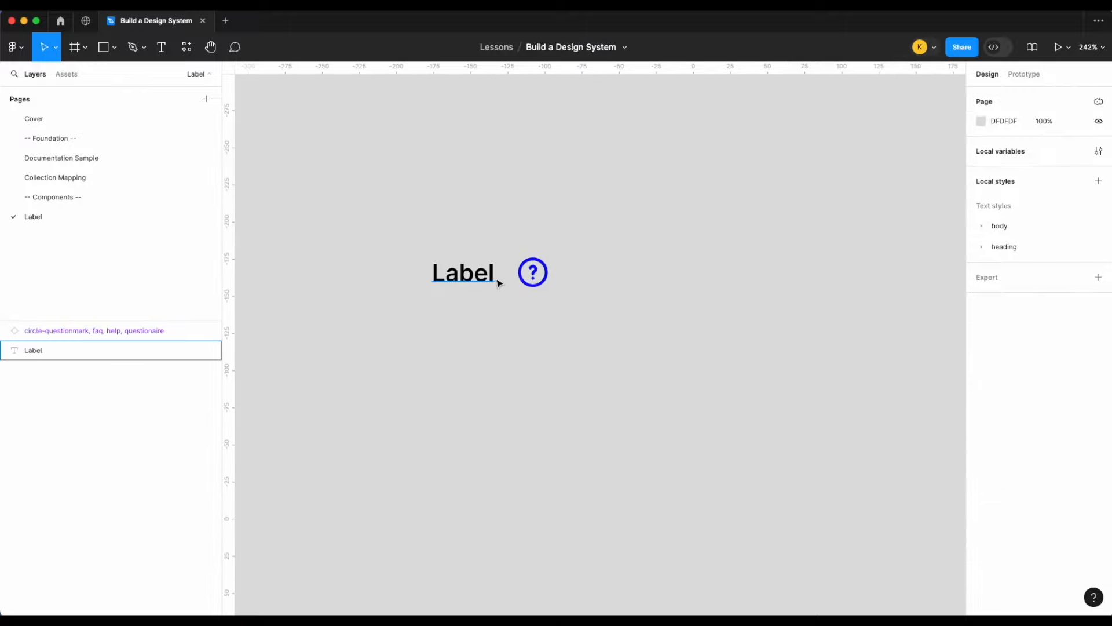
# - Wrap the Label text and question mark icon in an auto layout frame and set the text's width to hug contents
pyautogui.click(495, 278)
pyautogui.keyDown('shift'); pyautogui.click(550, 277); pyautogui.keyUp('shift')
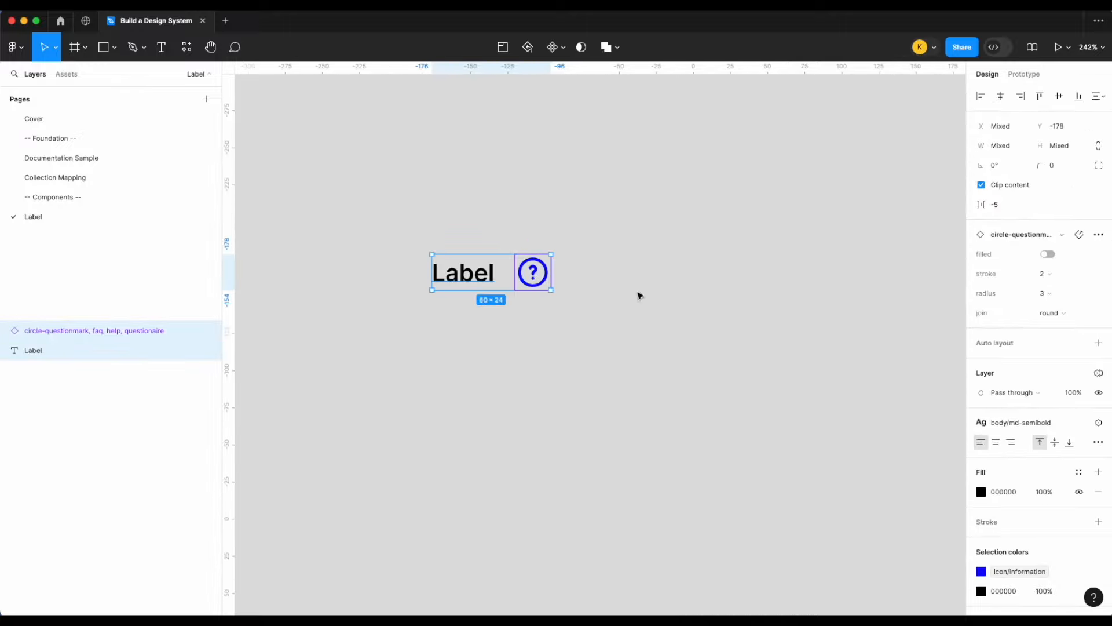
pyautogui.hotkey('shift', 'a')
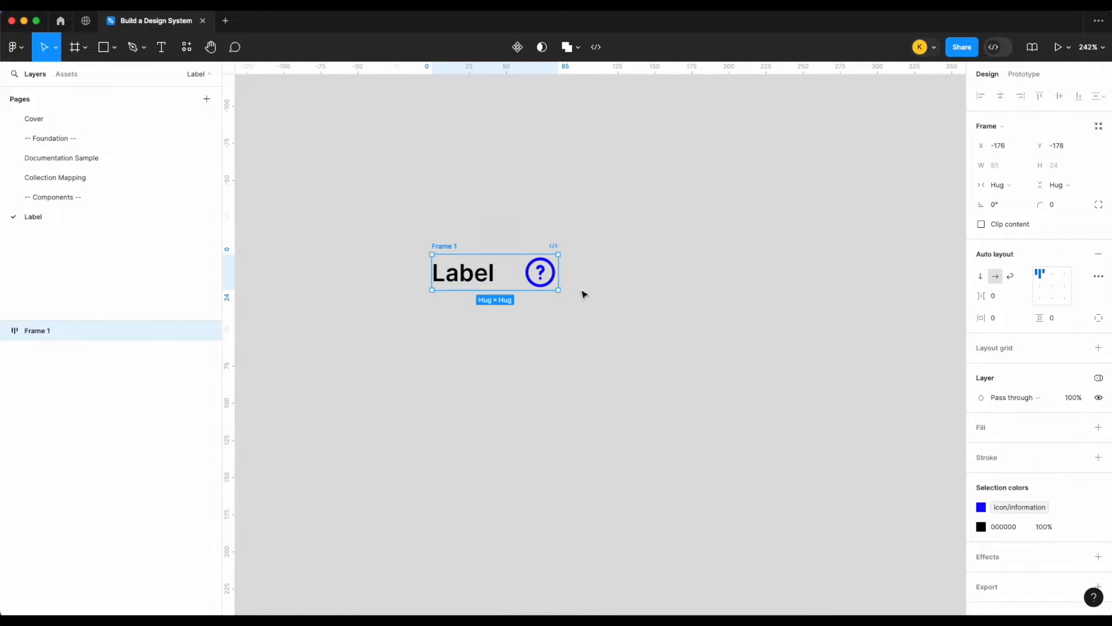
pyautogui.click(432, 285)
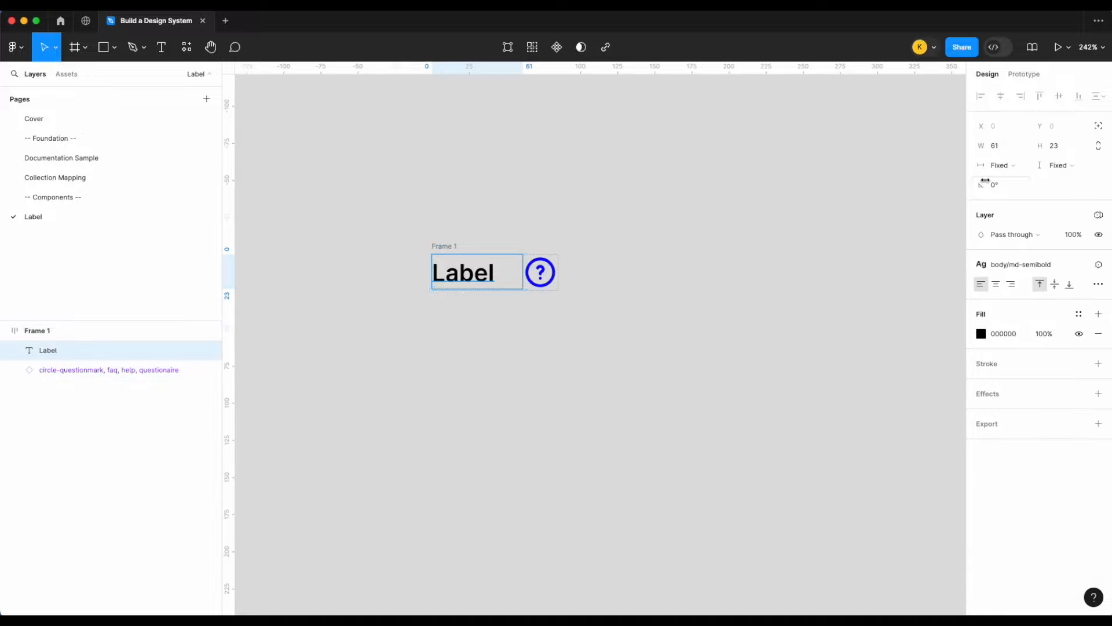
pyautogui.click(1003, 173)
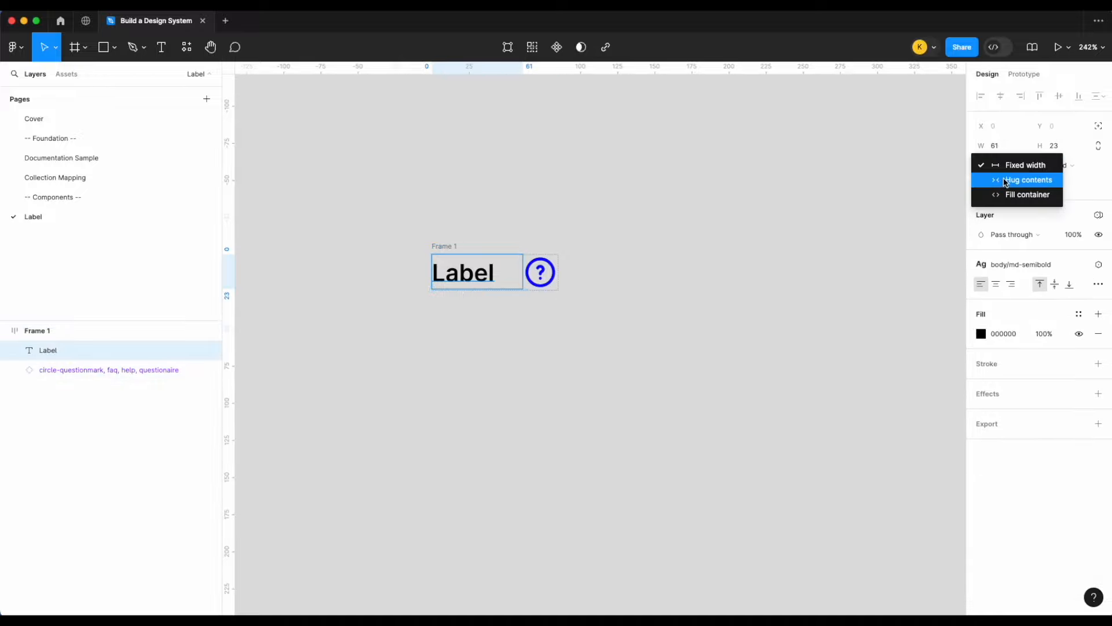
pyautogui.click(1005, 180)
pyautogui.click(638, 293)
# - Set the auto layout frame's horizontal spacing between the Label text and icon to 12
pyautogui.click(441, 247)
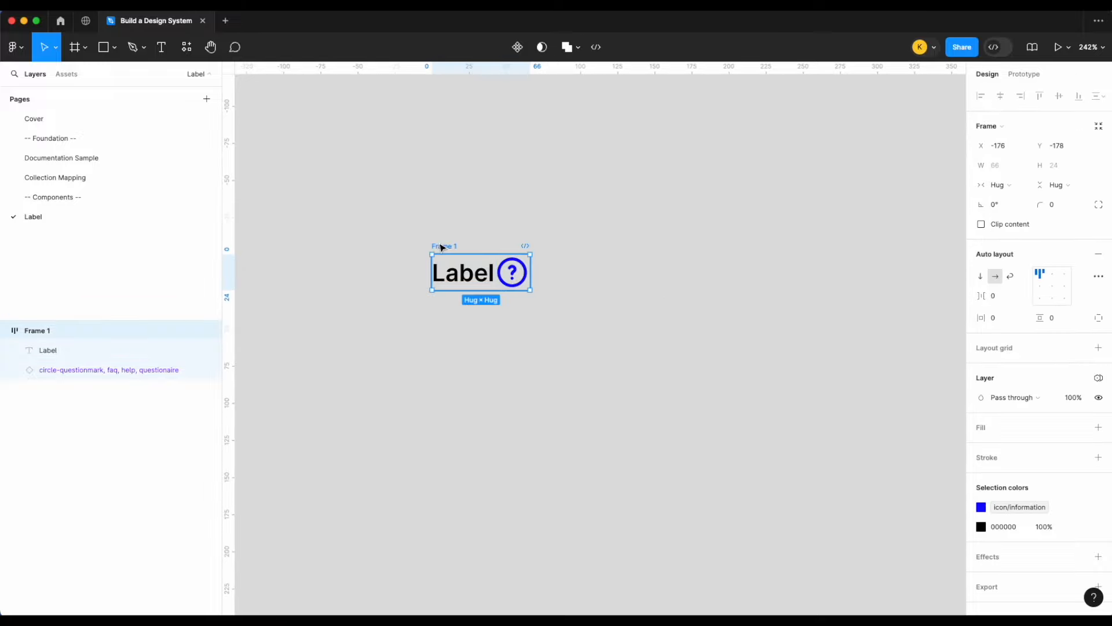
pyautogui.click(1002, 301)
pyautogui.write('12')
pyautogui.press('Return')
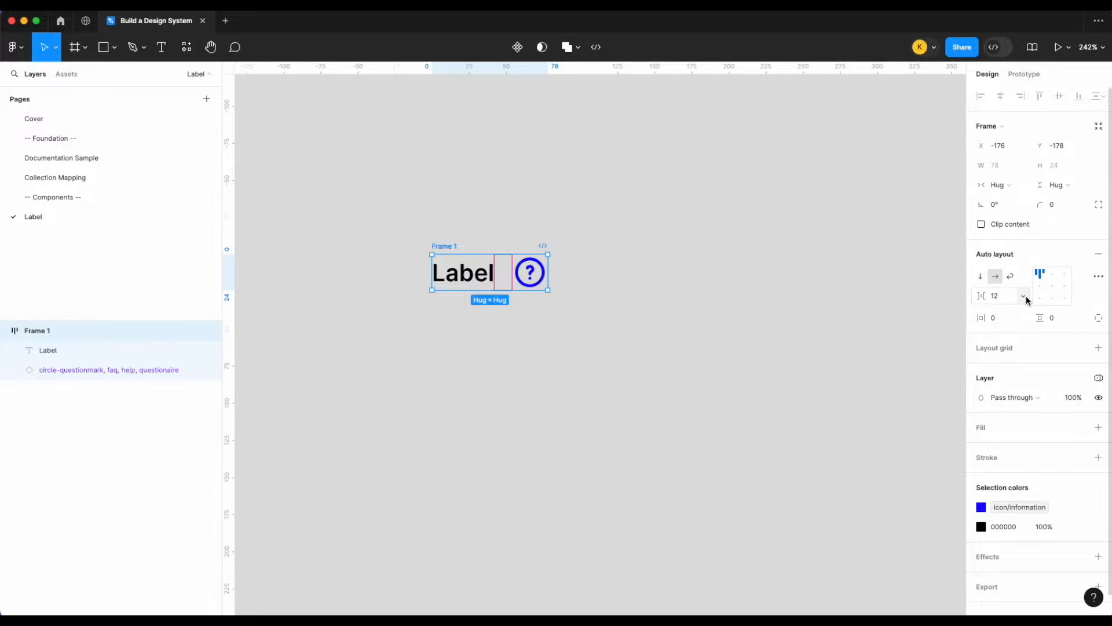
pyautogui.click(851, 255)
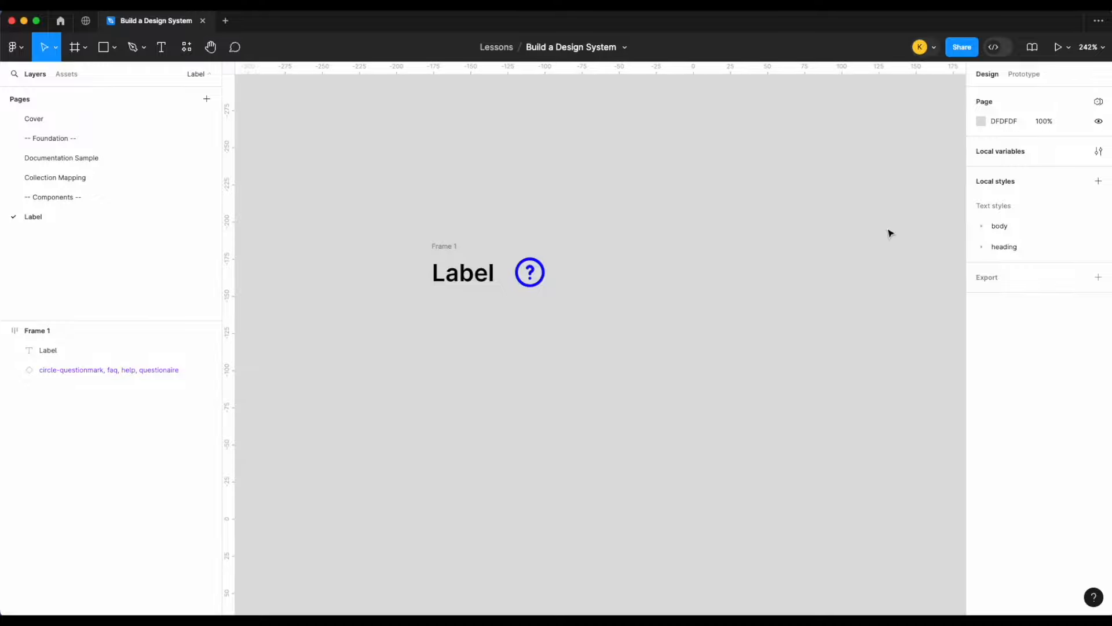
# - Rename the auto layout frame holding the Label text and icon as None
pyautogui.click(504, 272)
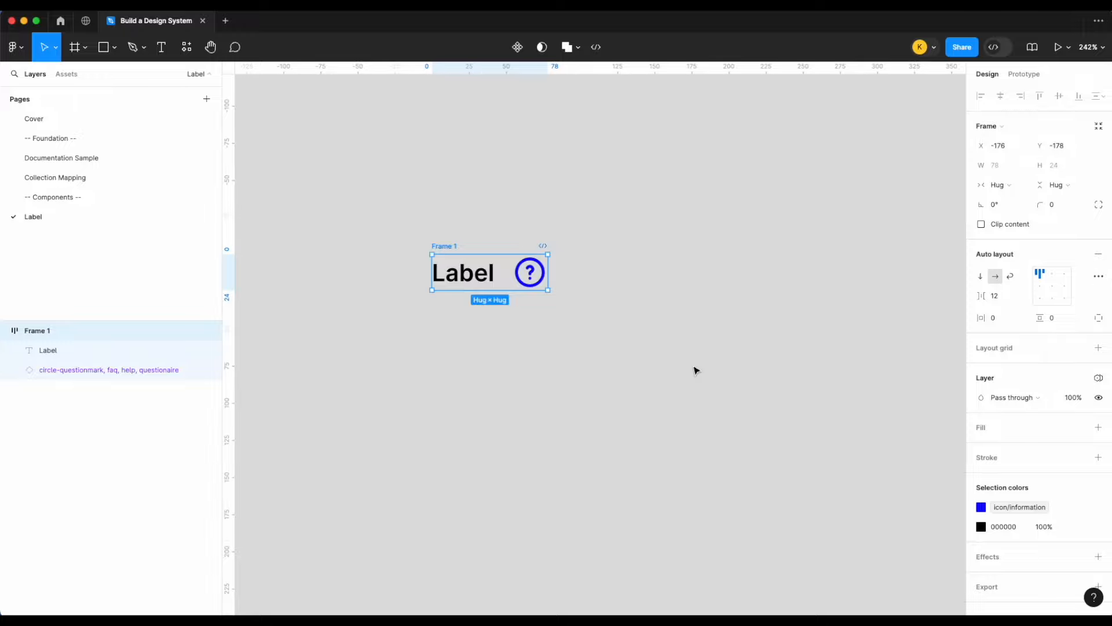
pyautogui.doubleClick(453, 245)
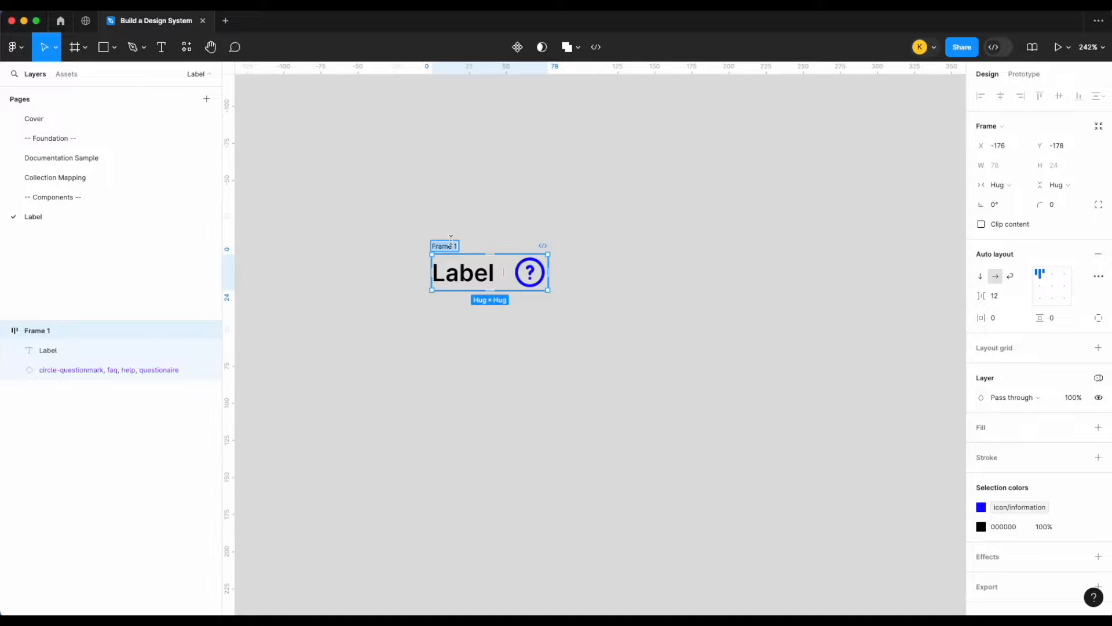
pyautogui.write('None')
pyautogui.press('Return')
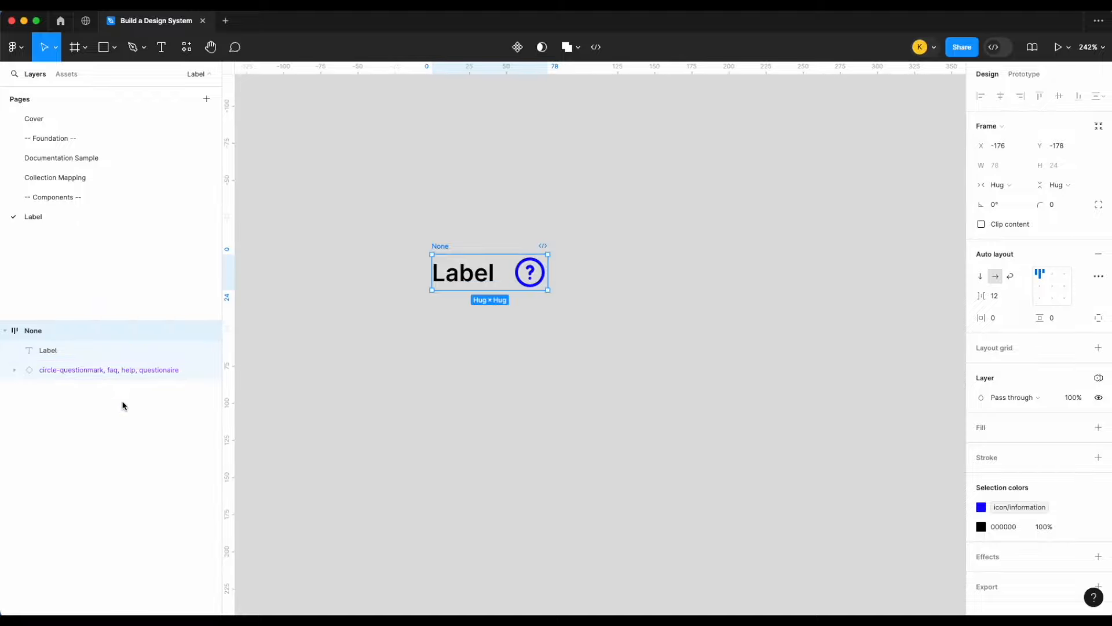
pyautogui.click(15, 371)
pyautogui.click(15, 371)
pyautogui.click(497, 357)
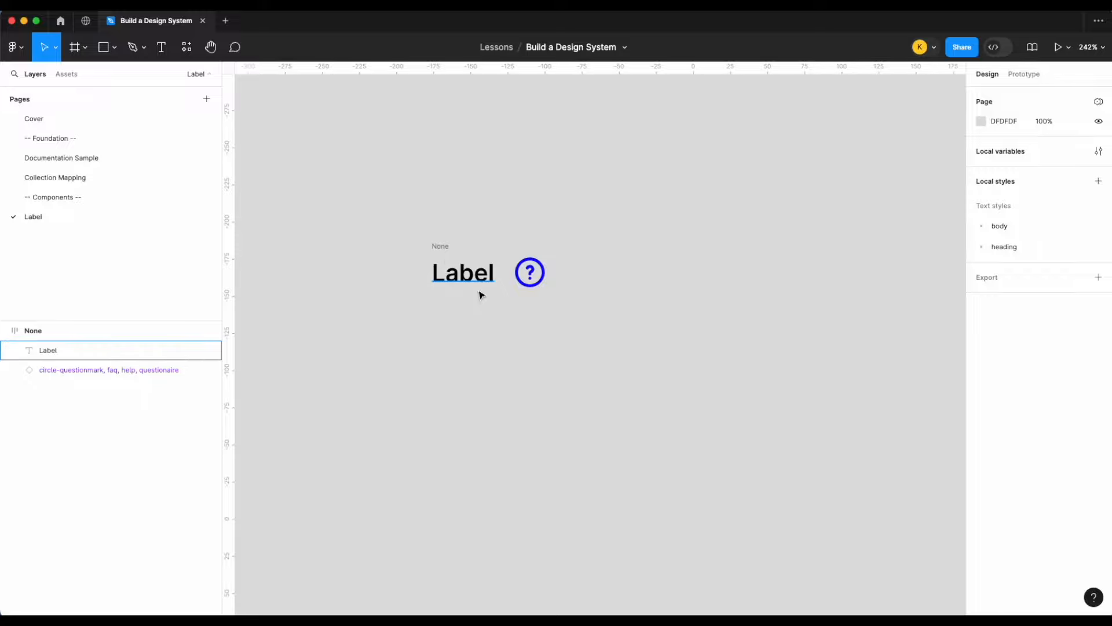
# - Turn the None frame into a component and place an instance of it just to its right
pyautogui.click(443, 253)
pyautogui.rightClick(443, 253)
pyautogui.click(487, 453)
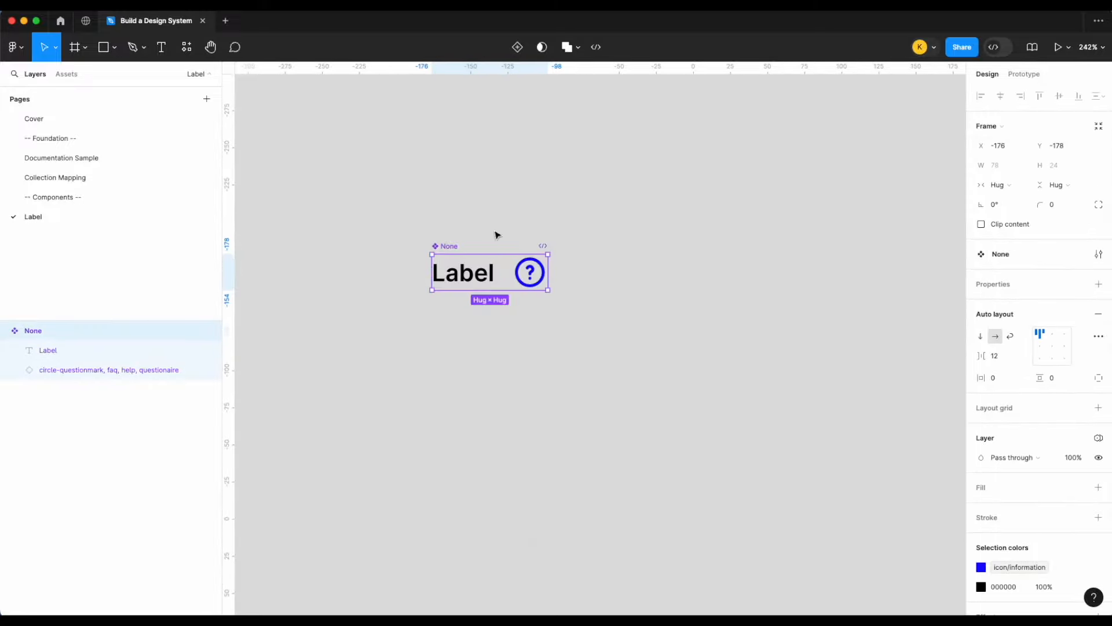
pyautogui.hotkey('ctrl', 'd')
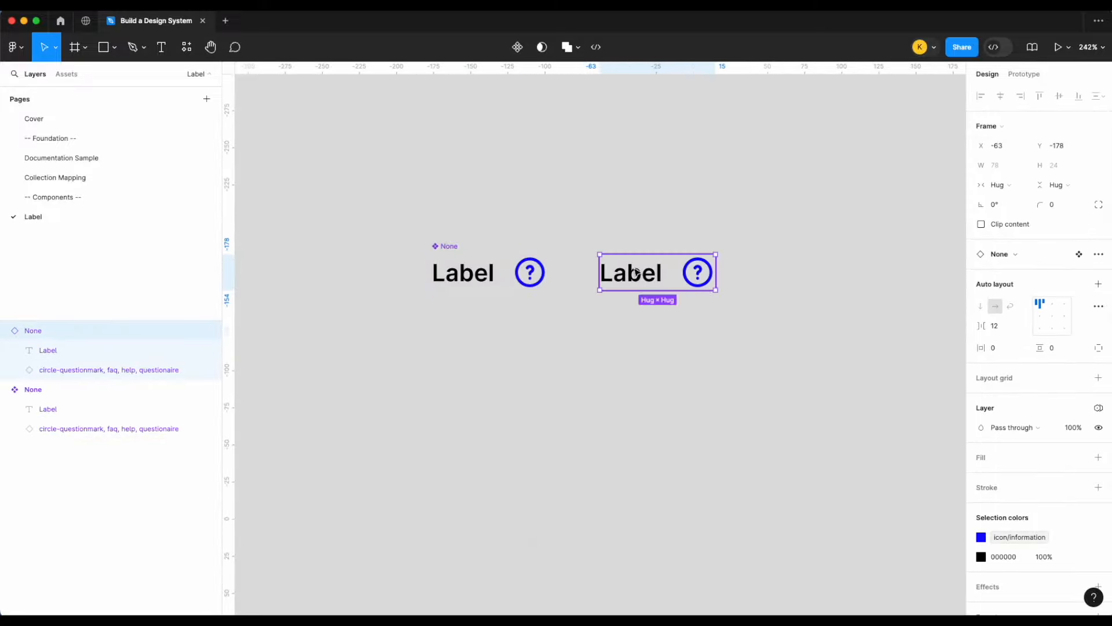
# - Create a text component property named Label from the main component's text, with the value Label
pyautogui.doubleClick(457, 282)
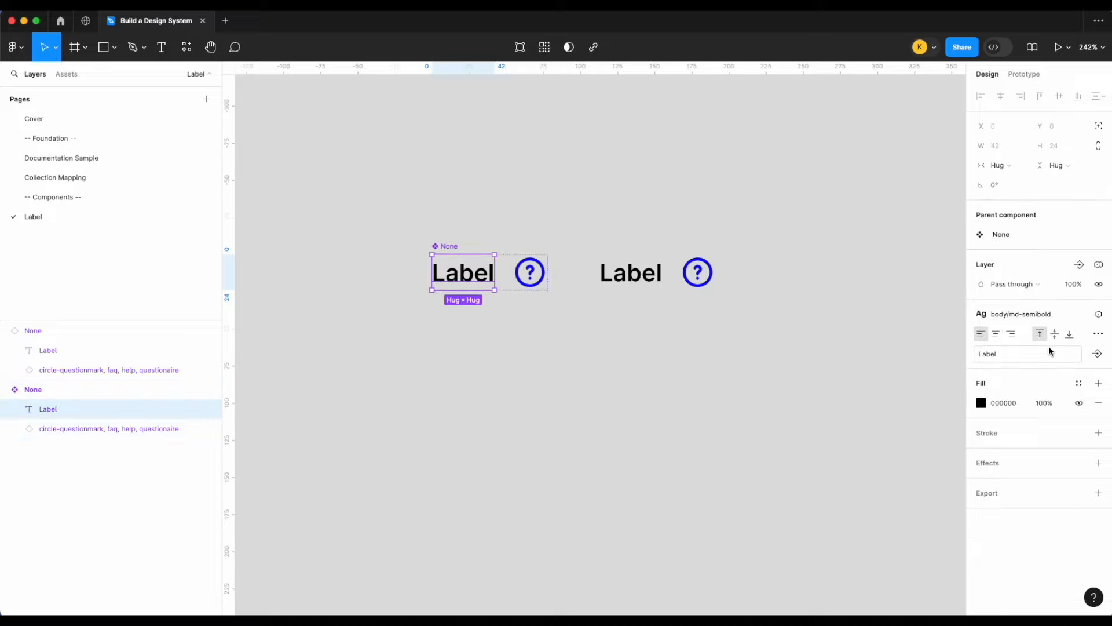
pyautogui.click(1096, 355)
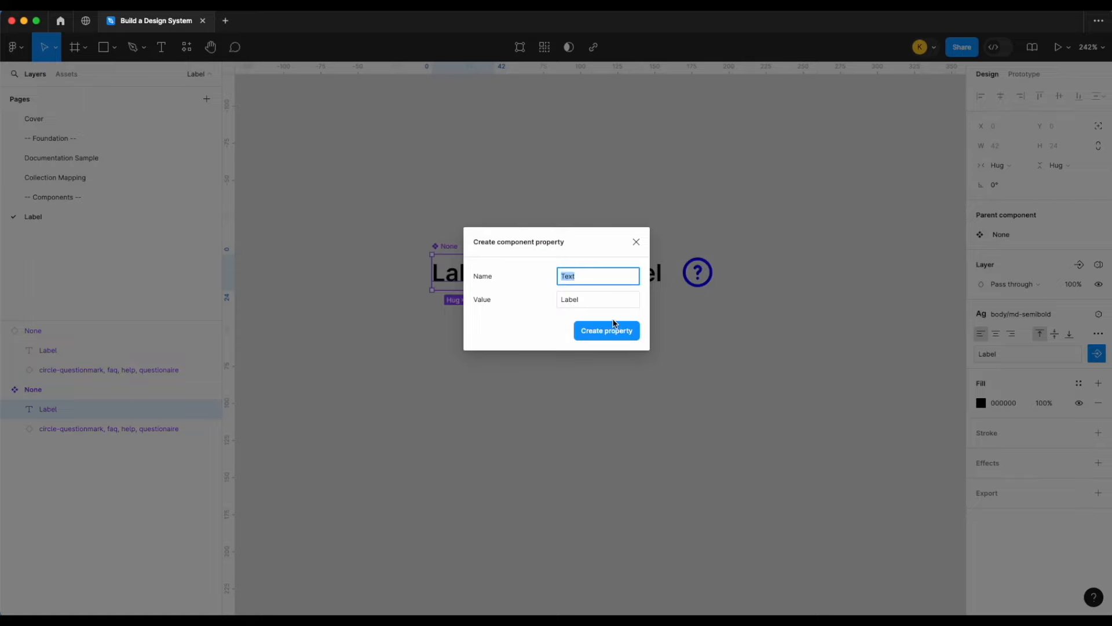
pyautogui.write('LAbel')
pyautogui.press('Return')
# - Set the Label property of the instance beside the main component to Email
pyautogui.click(672, 273)
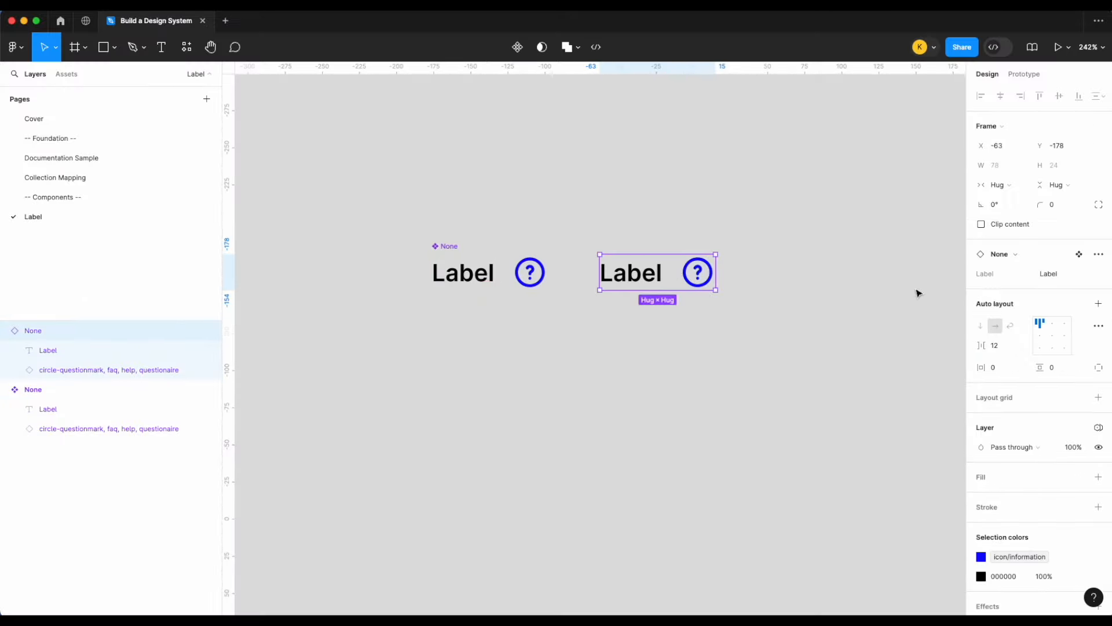
pyautogui.click(1056, 274)
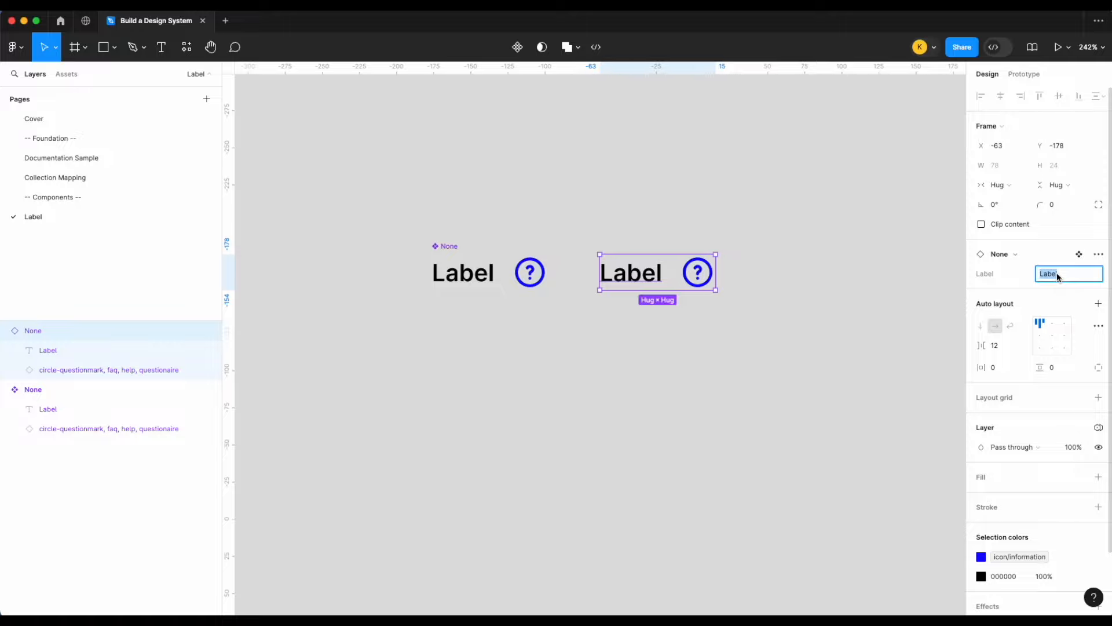
pyautogui.write('Email')
pyautogui.press('Return')
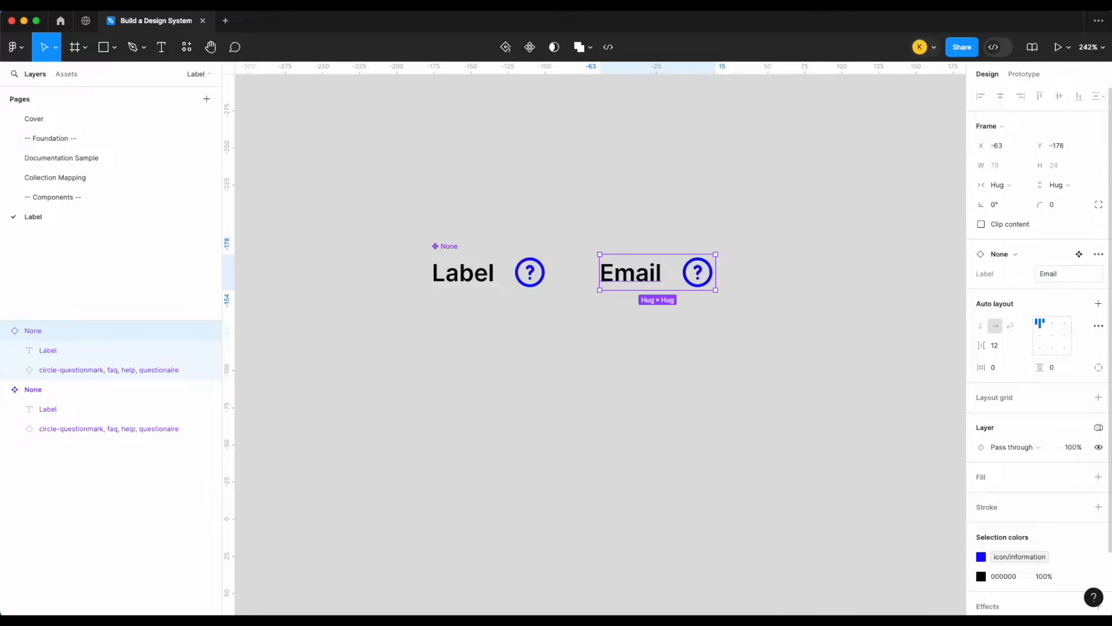
# - Set the instance's Label property to Phone Number and compare it with the main component
pyautogui.click(1042, 274)
pyautogui.write('P')
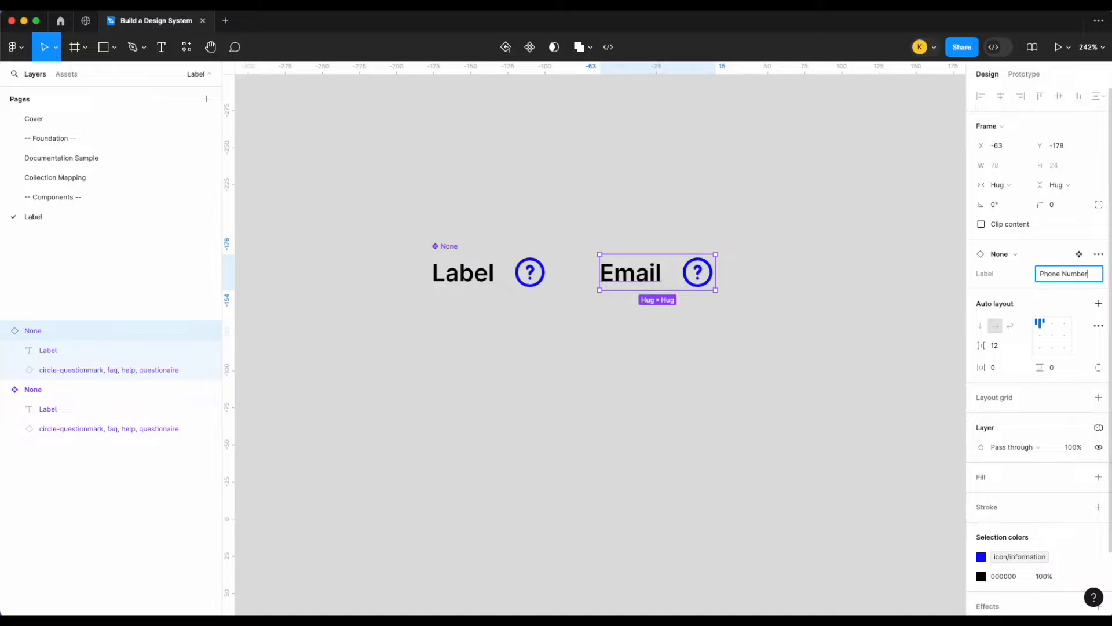
pyautogui.write('hone Number')
pyautogui.press('Return')
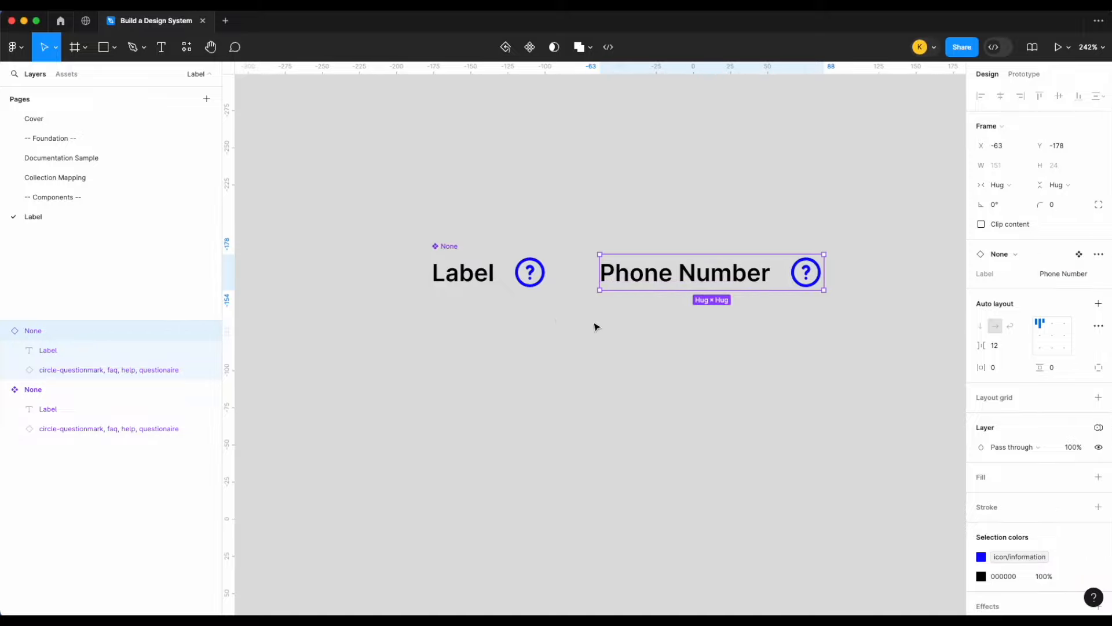
pyautogui.click(469, 288)
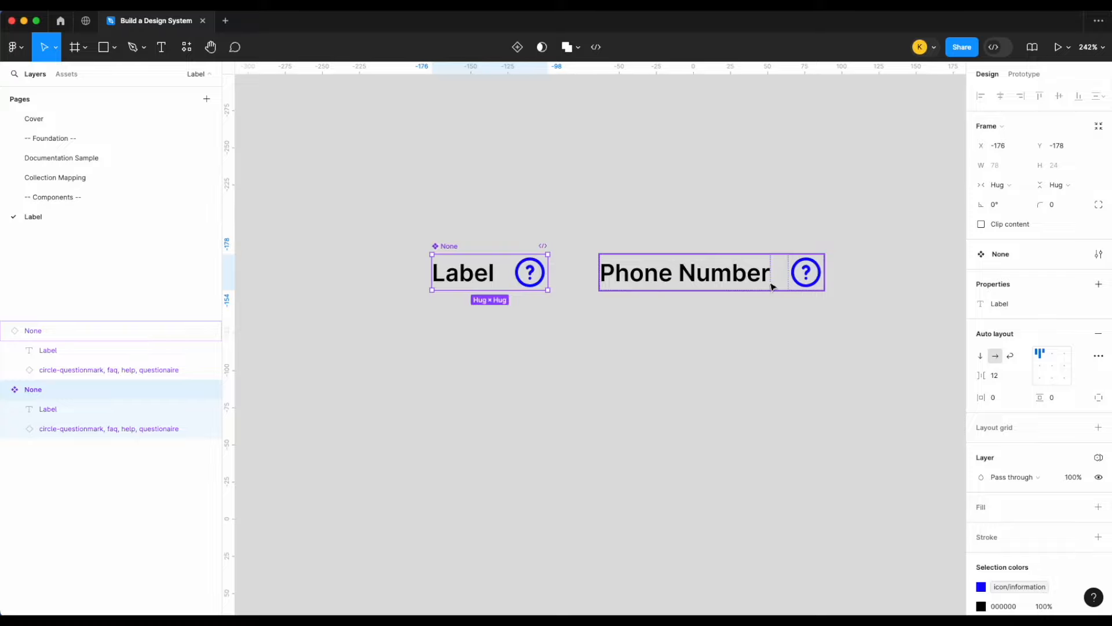
pyautogui.click(741, 359)
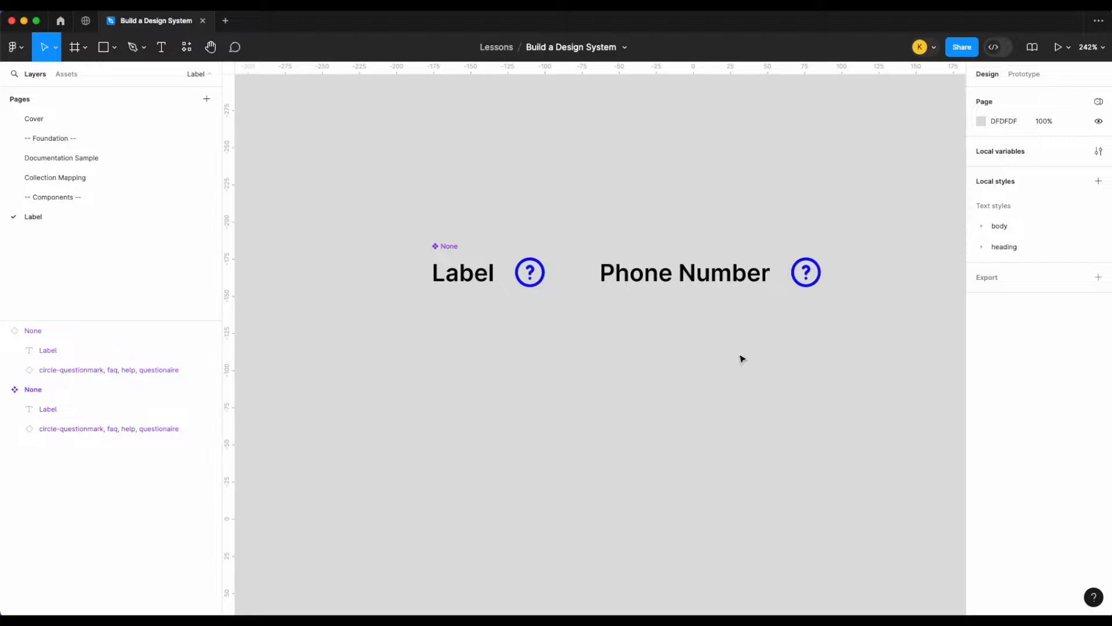
# - Add a second variant to the None main component
pyautogui.scroll(-2, 590, 400)
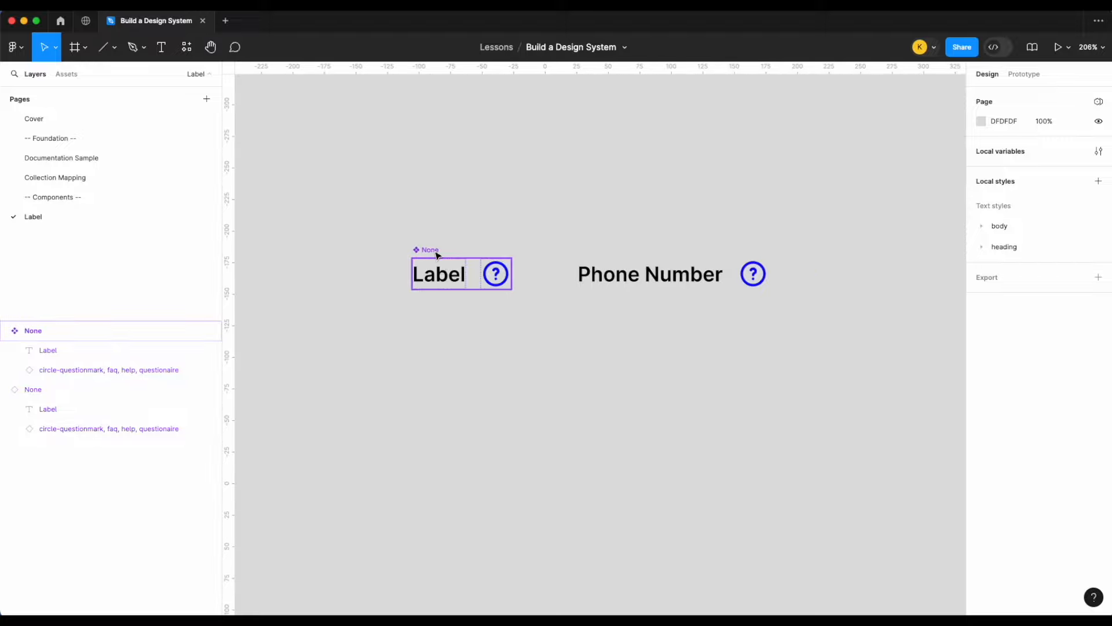
pyautogui.rightClick(436, 274)
pyautogui.moveTo(498, 455)
pyautogui.click(612, 469)
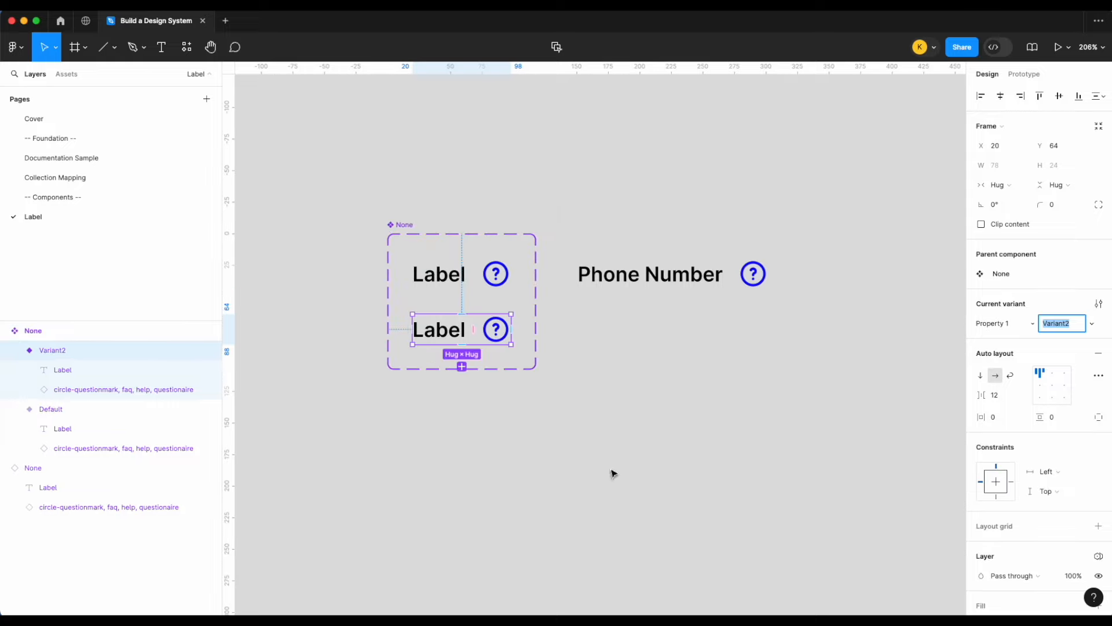
pyautogui.click(660, 409)
# - Set the upper variant's value to none and rename its variant property as Type
pyautogui.click(442, 287)
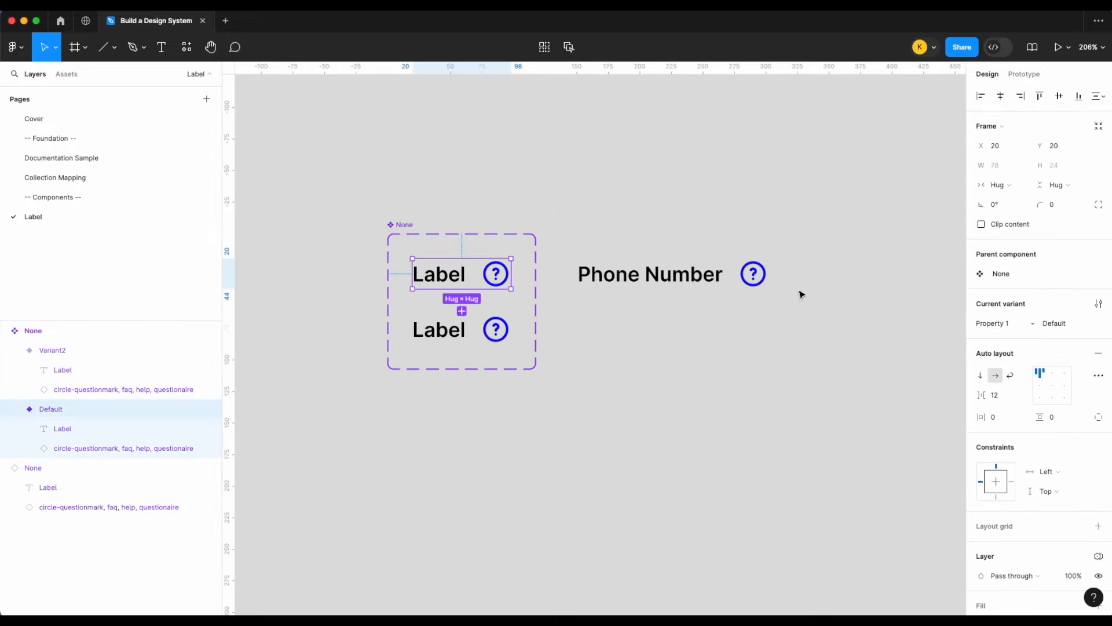
pyautogui.click(1068, 323)
pyautogui.write('nne')
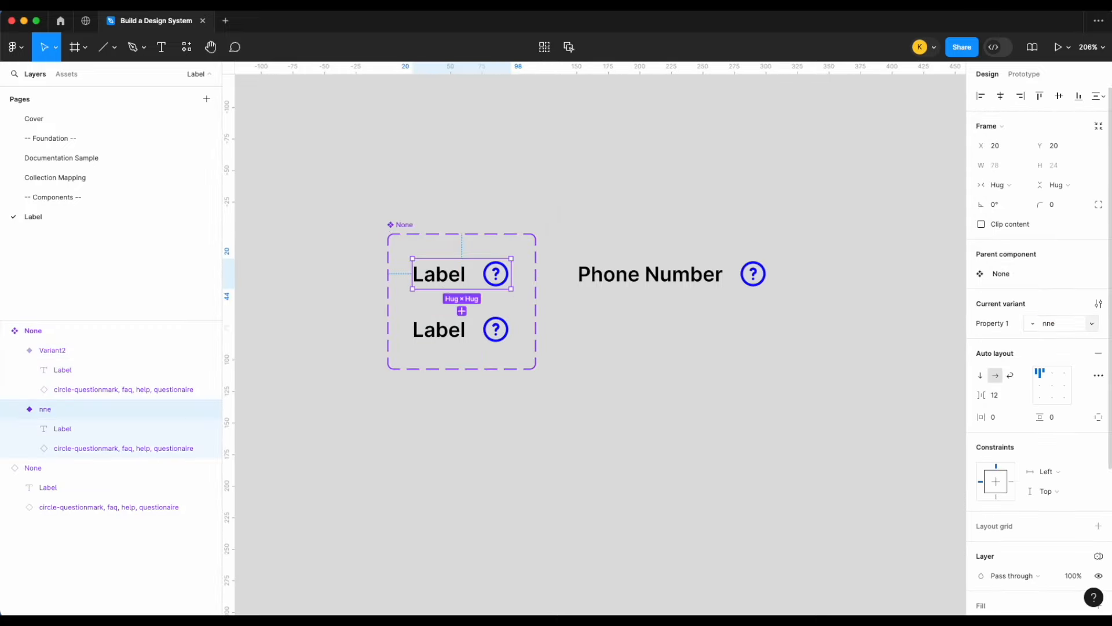
pyautogui.write('ne')
pyautogui.press('Return')
pyautogui.click(997, 323)
pyautogui.write('Type')
pyautogui.press('Return')
# - Rename the component set as Label and move the Phone Number instance up and farther right of it
pyautogui.click(412, 227)
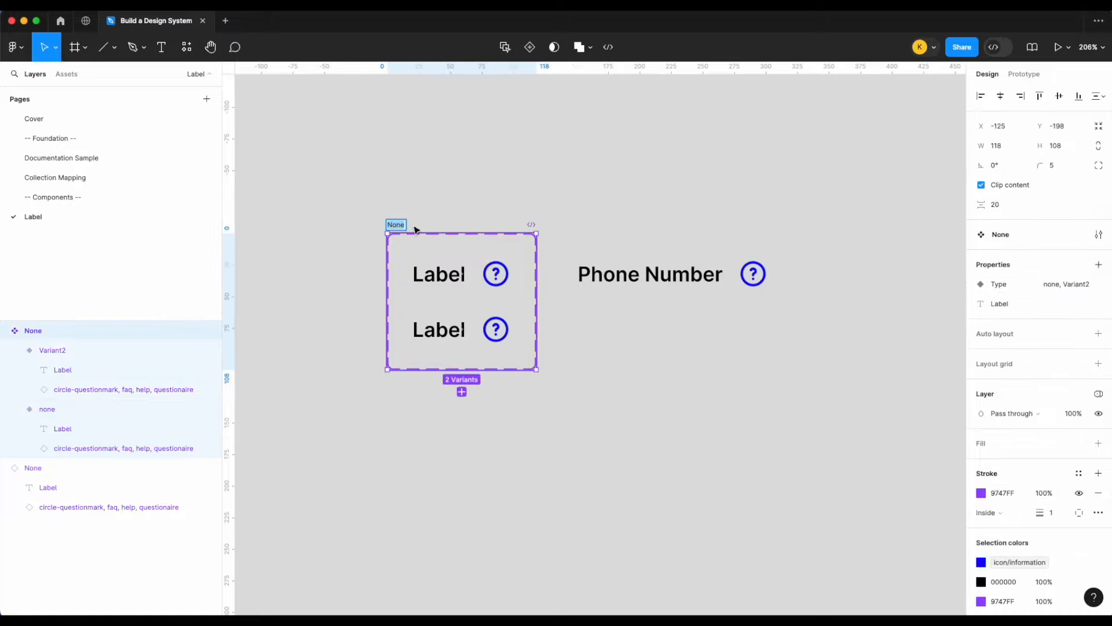
pyautogui.write('Label')
pyautogui.press('Return')
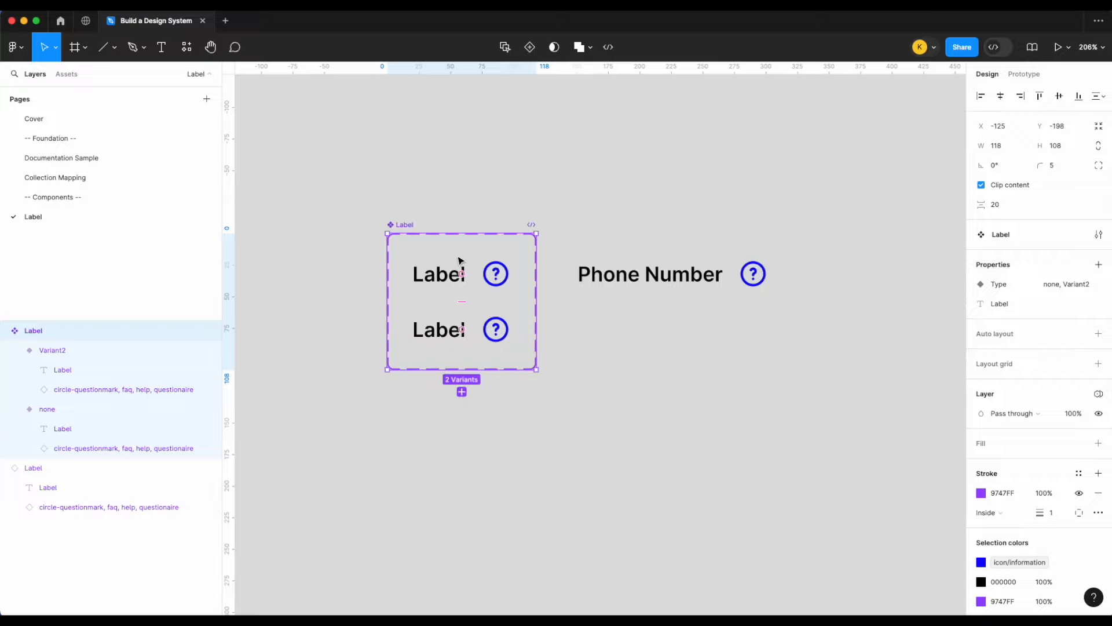
pyautogui.moveTo(633, 280); pyautogui.dragTo(779, 240)
pyautogui.scroll(-1, 779, 239)
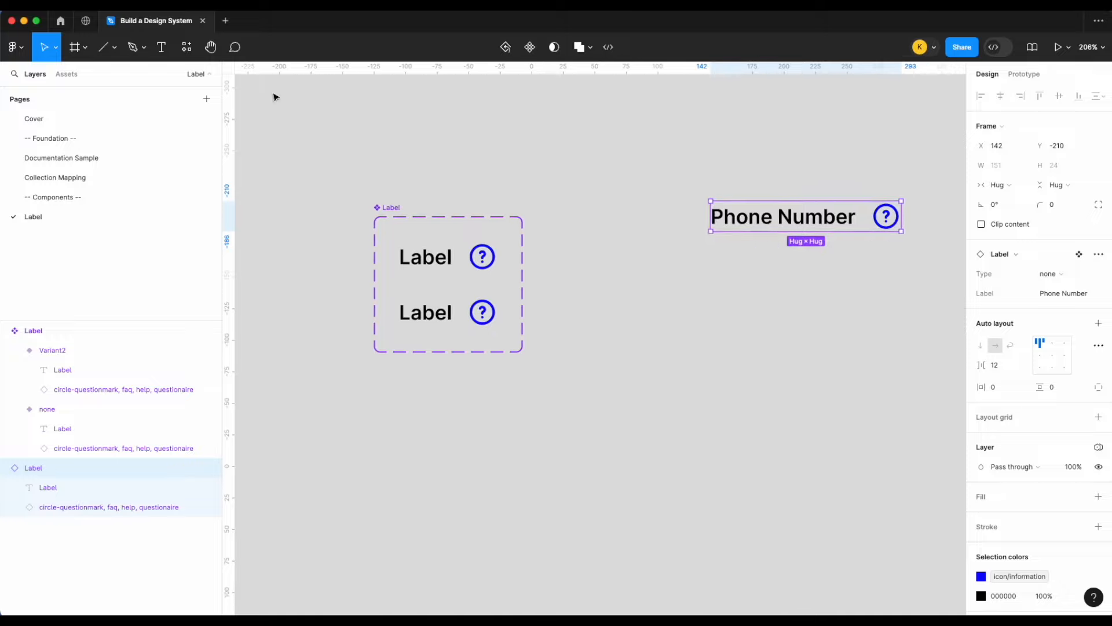
# - Add a text box about 23 by 15 containing an asterisk to the right of the lower variant
pyautogui.click(163, 50)
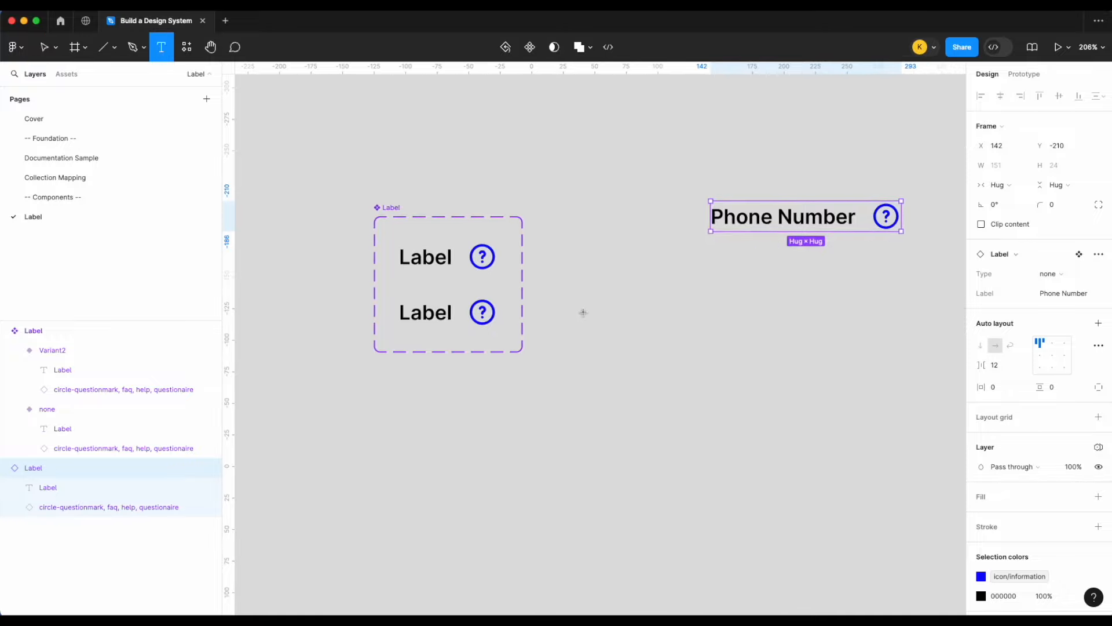
pyautogui.moveTo(567, 304); pyautogui.dragTo(599, 323)
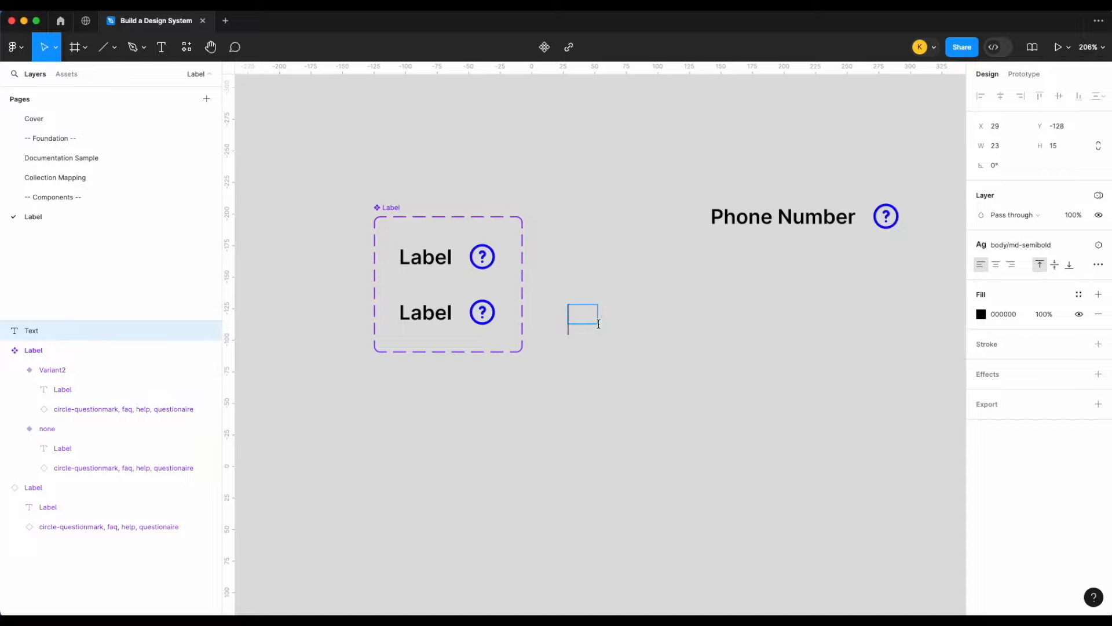
pyautogui.write('*')
pyautogui.press('Escape')
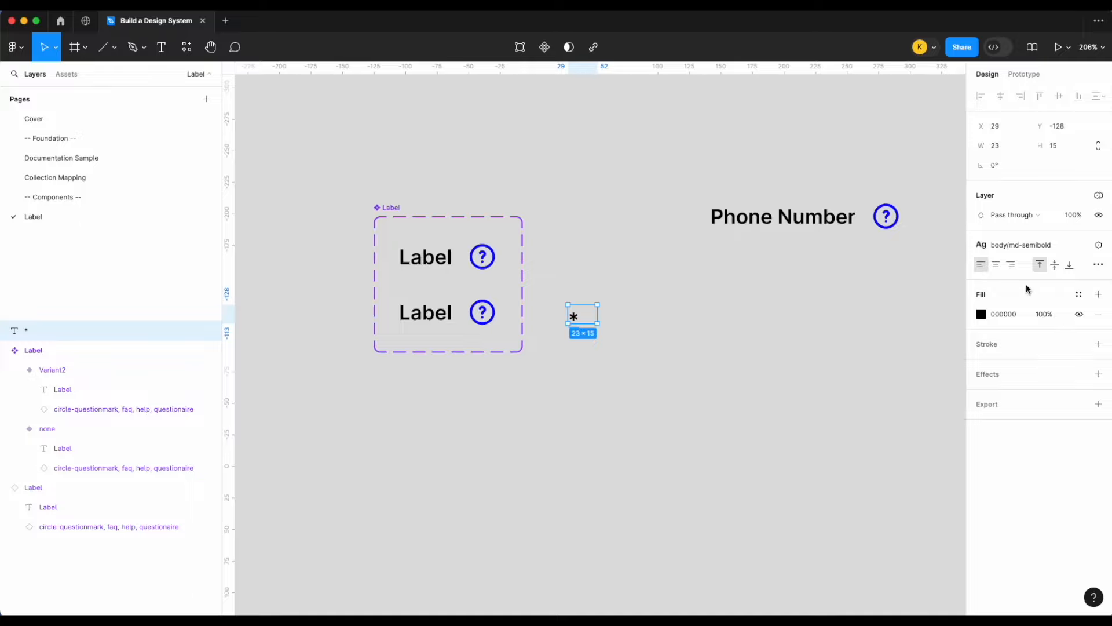
# - Apply the icon/error colour variable to the asterisk's fill and enlarge its text box to 23 by 23
pyautogui.click(1079, 294)
pyautogui.write('ico')
pyautogui.press('Down')
pyautogui.press('Down')
pyautogui.press('Down')
pyautogui.press('Down')
pyautogui.press('Return')
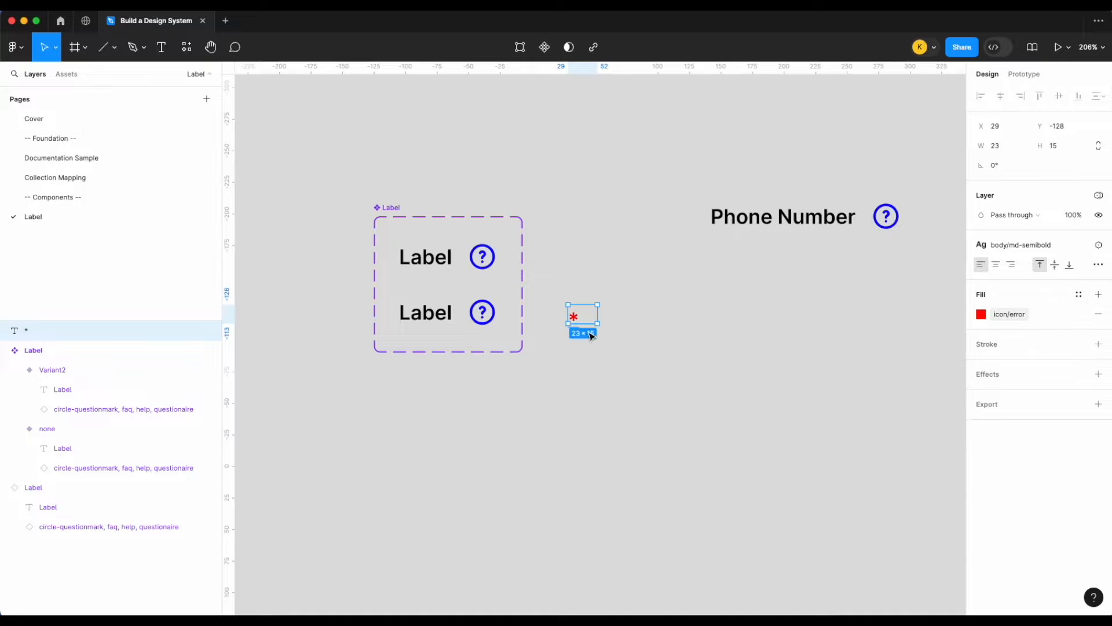
pyautogui.moveTo(587, 326); pyautogui.dragTo(586, 331)
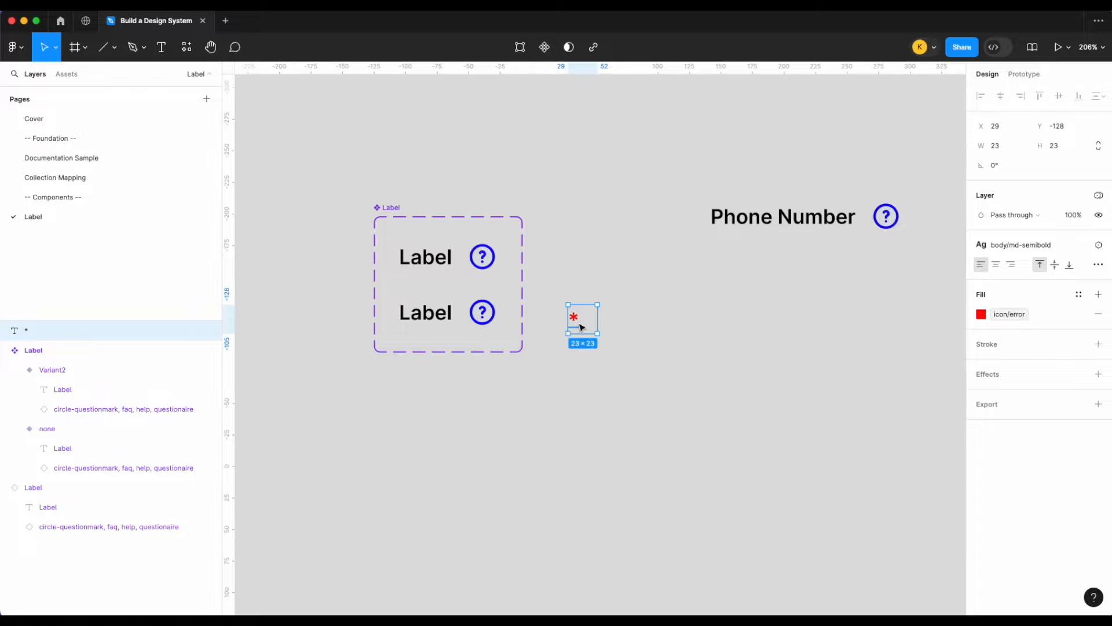
# - Convert the asterisk text into a flat vector shape and place it inside Variant2 before the Label text
pyautogui.rightClick(580, 327)
pyautogui.click(649, 382)
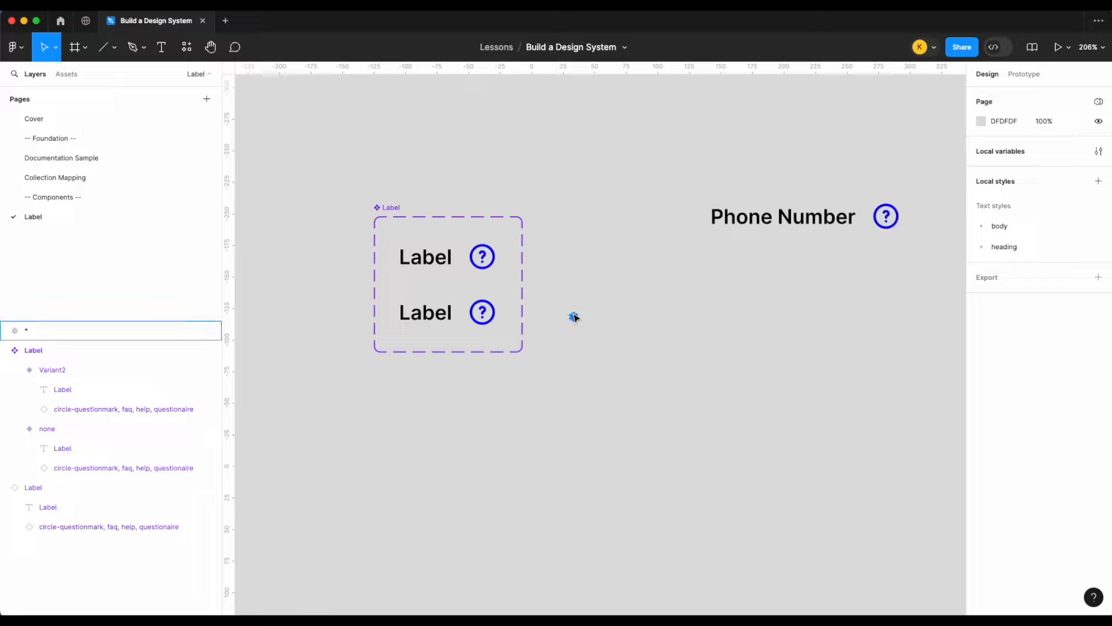
pyautogui.moveTo(574, 319); pyautogui.dragTo(395, 315)
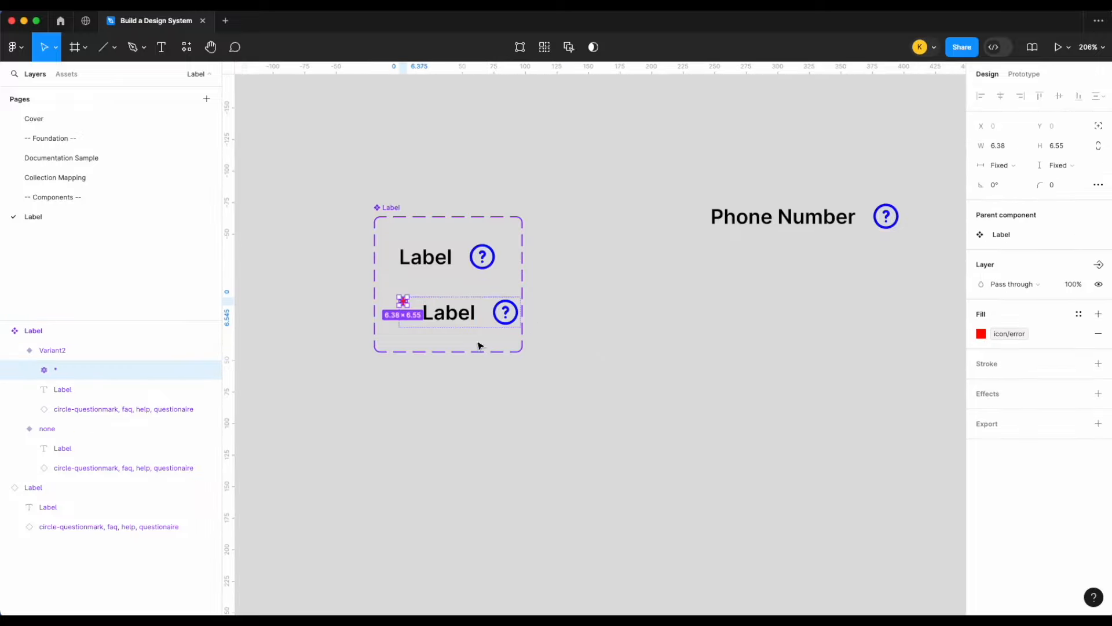
pyautogui.press('Escape')
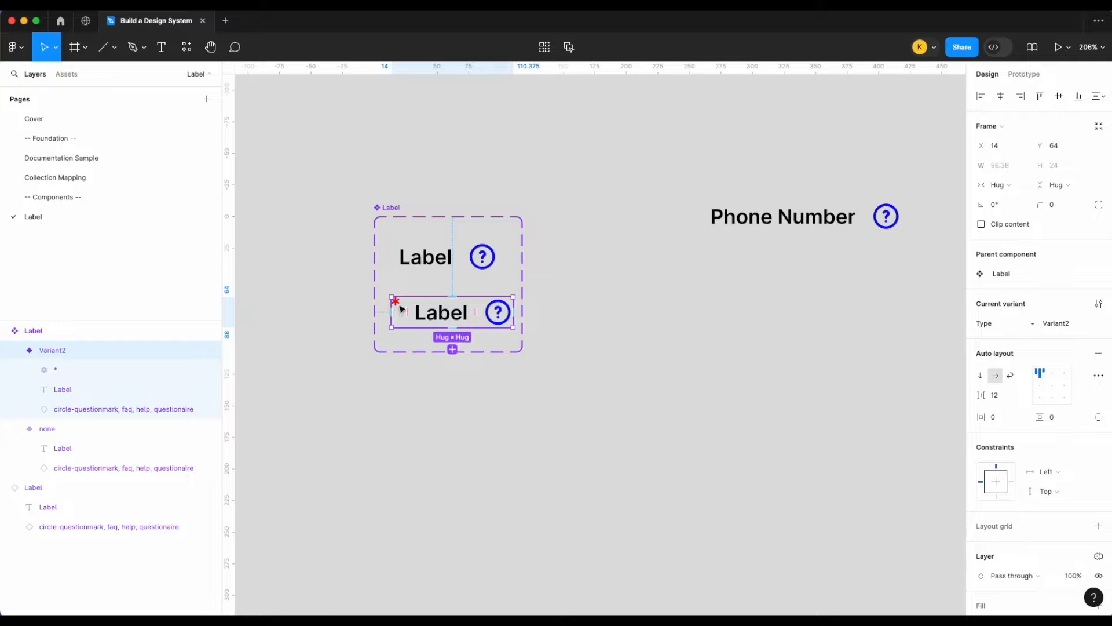
pyautogui.scroll(5, 394, 316)
pyautogui.hscroll(2, 480, 325)
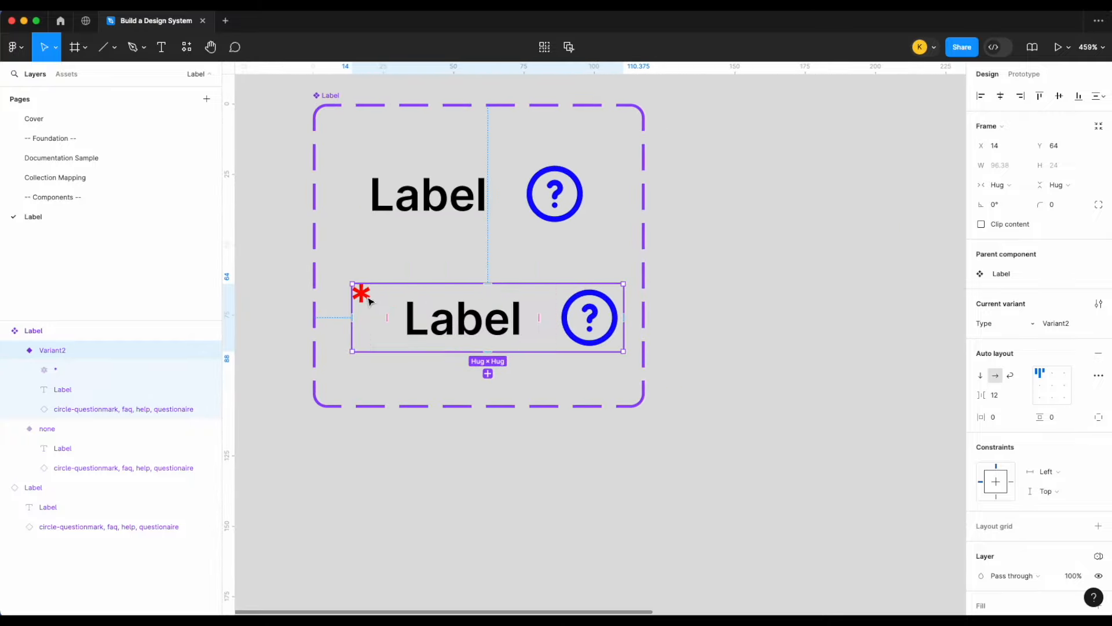
pyautogui.scroll(-5, 369, 299)
pyautogui.hscroll(2, 603, 315)
# - Draw a 106 by 19 placeholder rectangle with a larger one beneath it, and duplicate the pair below
pyautogui.click(114, 47)
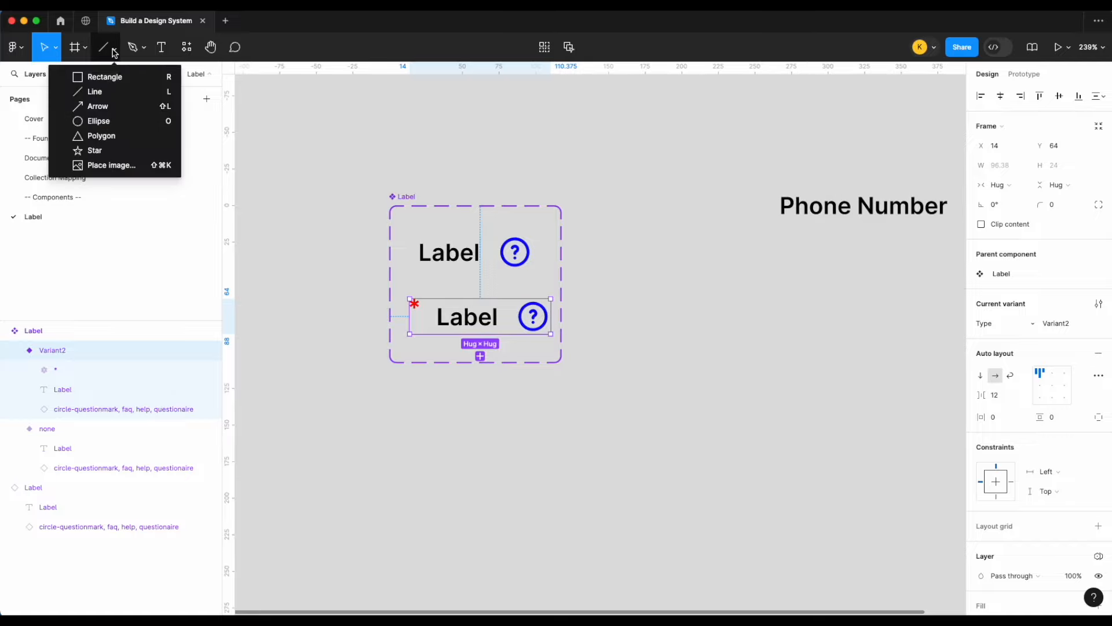
pyautogui.click(104, 77)
pyautogui.hscroll(3, 723, 335)
pyautogui.moveTo(641, 317)
pyautogui.mouseDown()
pyautogui.moveTo(795, 366)
pyautogui.moveTo(781, 365)
pyautogui.moveTo(796, 345)
pyautogui.mouseUp()
pyautogui.click(981, 265)
pyautogui.moveTo(916, 321); pyautogui.dragTo(825, 401)
pyautogui.click(749, 402)
pyautogui.click(747, 340)
pyautogui.moveTo(747, 340); pyautogui.dragTo(846, 549)
pyautogui.keyDown('shift'); pyautogui.click(755, 342); pyautogui.keyUp('shift')
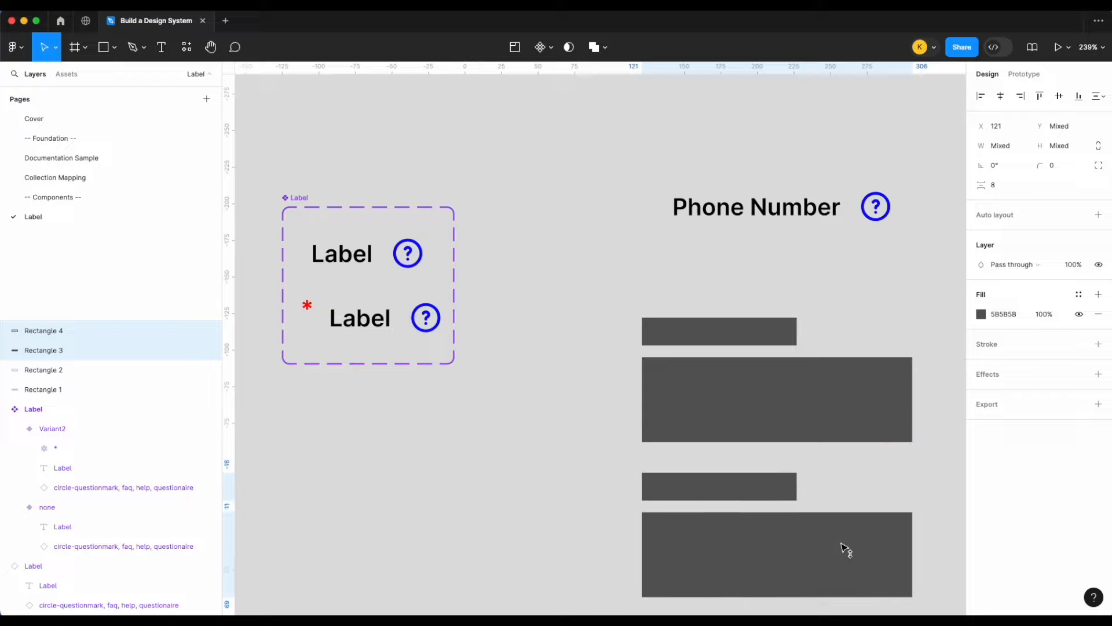
# - Shift the small rectangle of the lower placeholder pair right to X 137
pyautogui.scroll(-4, 844, 544)
pyautogui.hscroll(2, 844, 544)
pyautogui.click(720, 385)
pyautogui.hscroll(-2, 690, 385)
pyautogui.moveTo(653, 382); pyautogui.dragTo(675, 382)
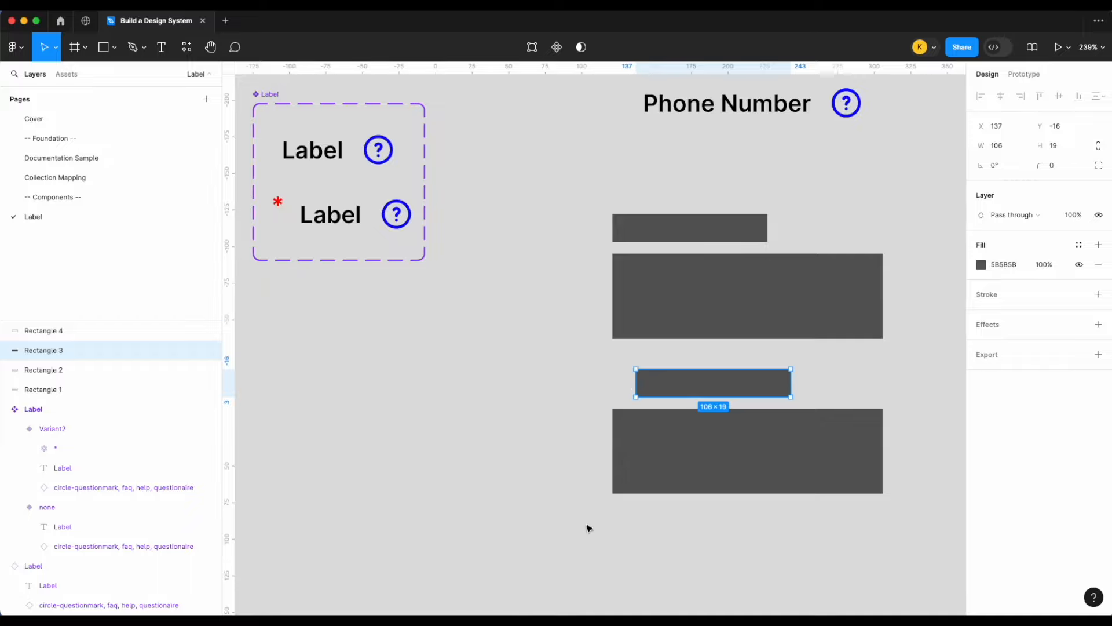
# - Widen the Label component set to 134 and delete the four placeholder rectangles
pyautogui.click(279, 93)
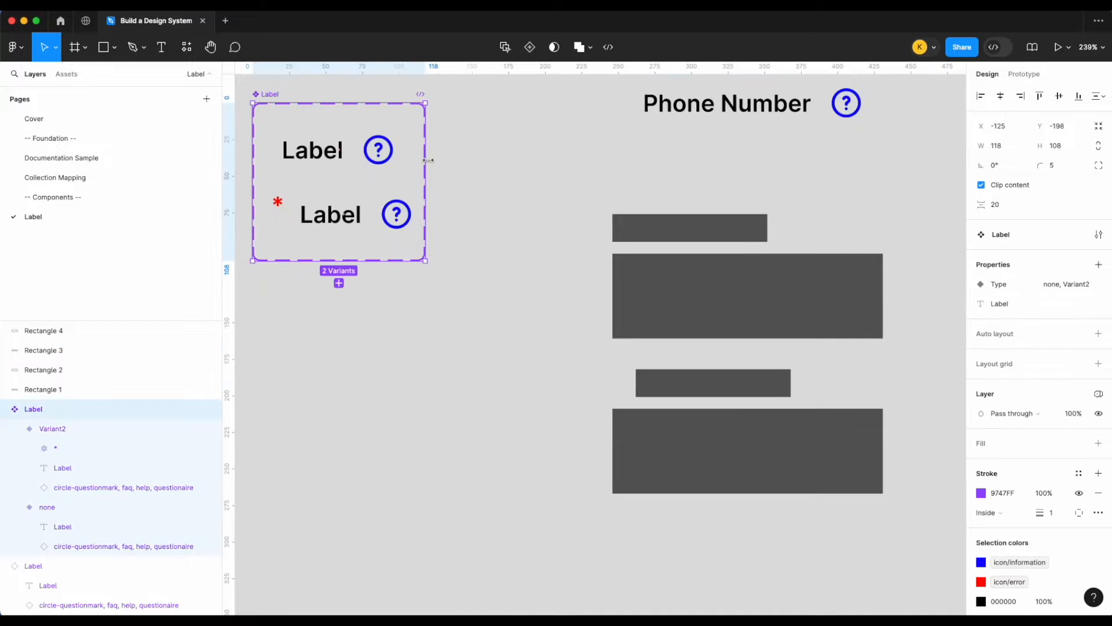
pyautogui.moveTo(428, 159); pyautogui.dragTo(449, 160)
pyautogui.moveTo(549, 535); pyautogui.dragTo(707, 211)
pyautogui.press('Delete')
pyautogui.hscroll(-5, 637, 212)
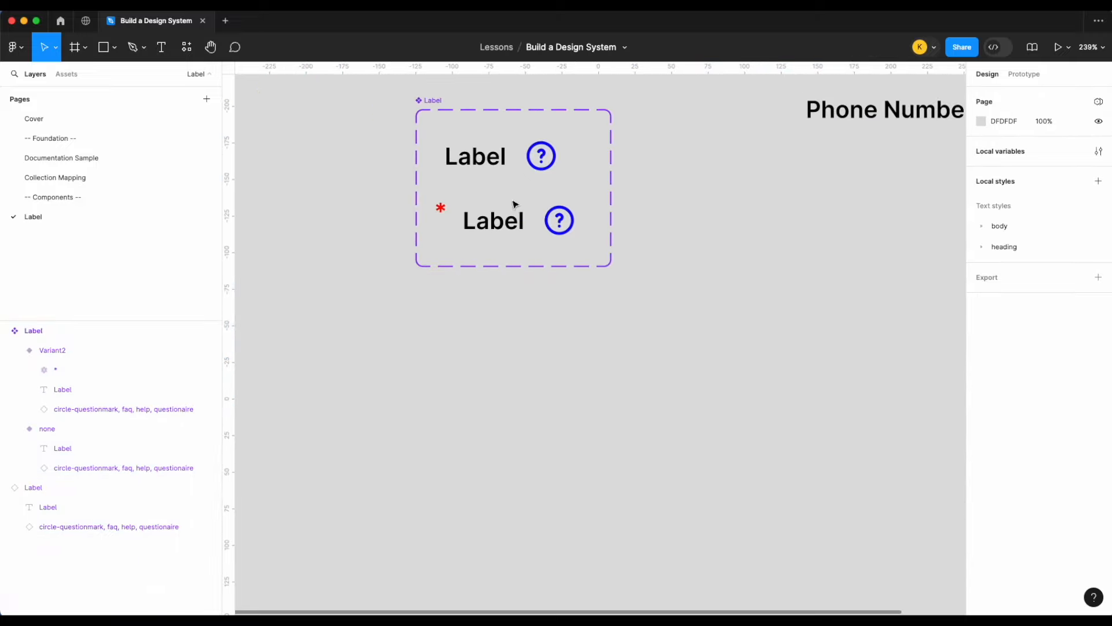
# - Give the asterisk in Variant2 an absolute position so it ignores the auto layout
pyautogui.click(452, 216)
pyautogui.click(441, 208)
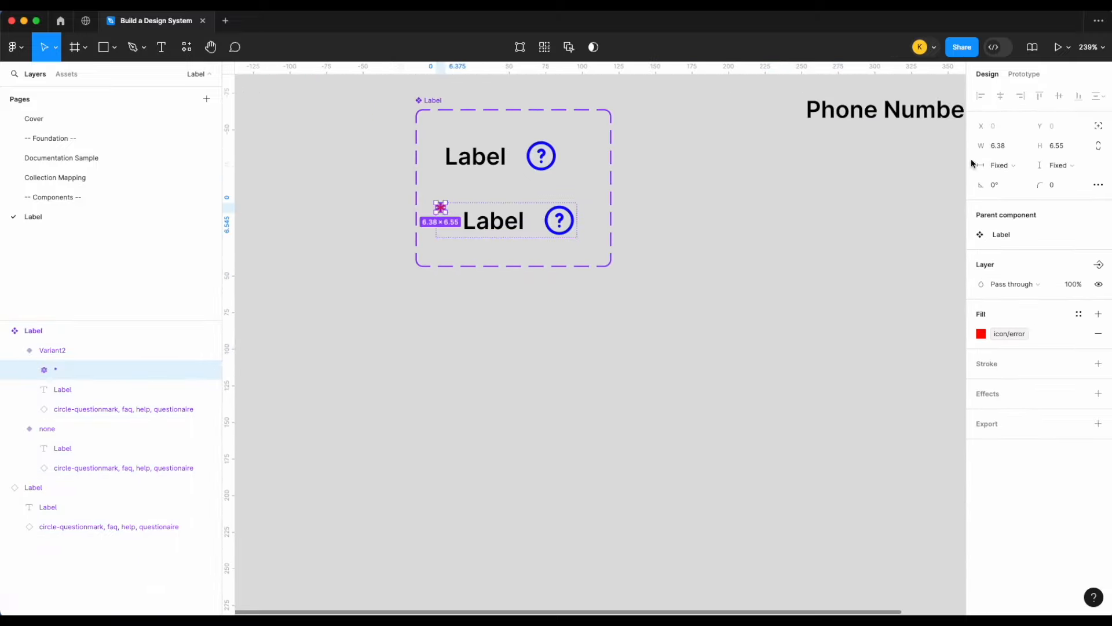
pyautogui.click(1098, 125)
pyautogui.scroll(2, 466, 232)
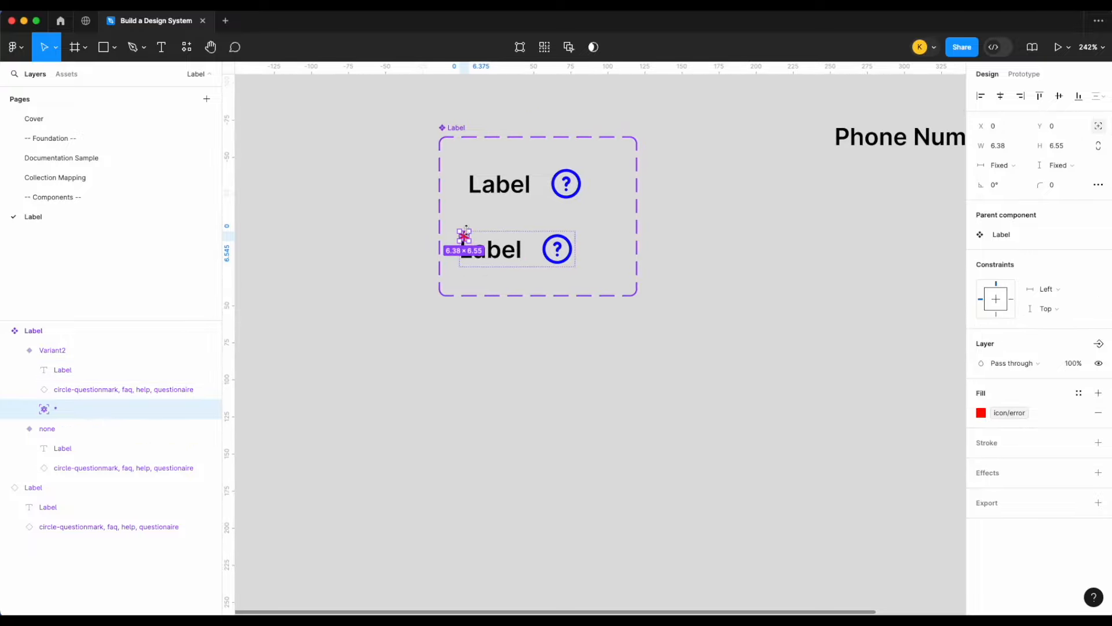
# - Move the asterisk left to X -8, just outside the Label text of the lower variant
pyautogui.scroll(5, 466, 230)
pyautogui.press('Left')
pyautogui.press('Left')
pyautogui.press('Left')
pyautogui.press('Left')
pyautogui.press('Left')
pyautogui.press('Left')
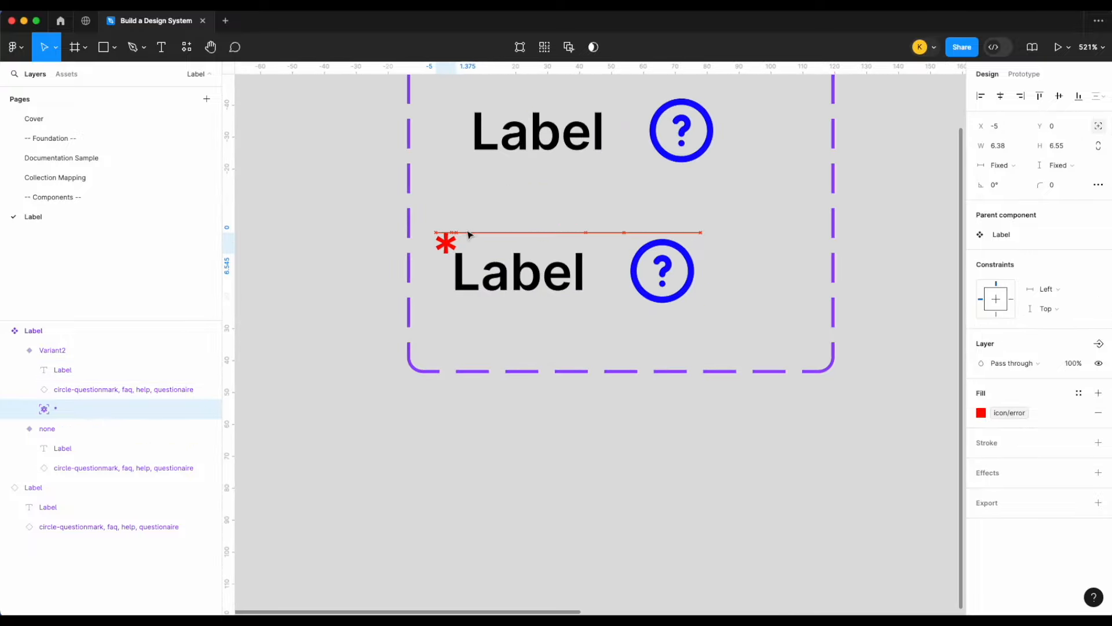
pyautogui.press('Left')
pyautogui.press('Left')
pyautogui.scroll(-5, 468, 234)
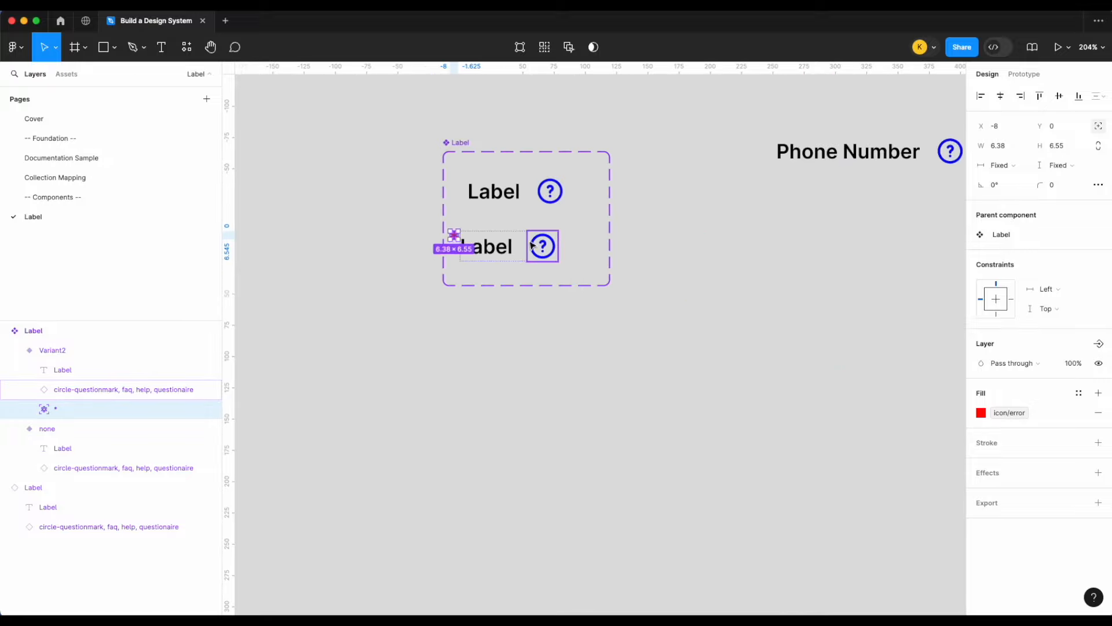
# - Move Variant2 right to X 20 so that its Label text lines up with the upper variant
pyautogui.click(611, 229)
pyautogui.click(519, 244)
pyautogui.press('Right')
pyautogui.press('Right')
pyautogui.press('Right')
pyautogui.press('Right')
pyautogui.press('Right')
pyautogui.press('Right')
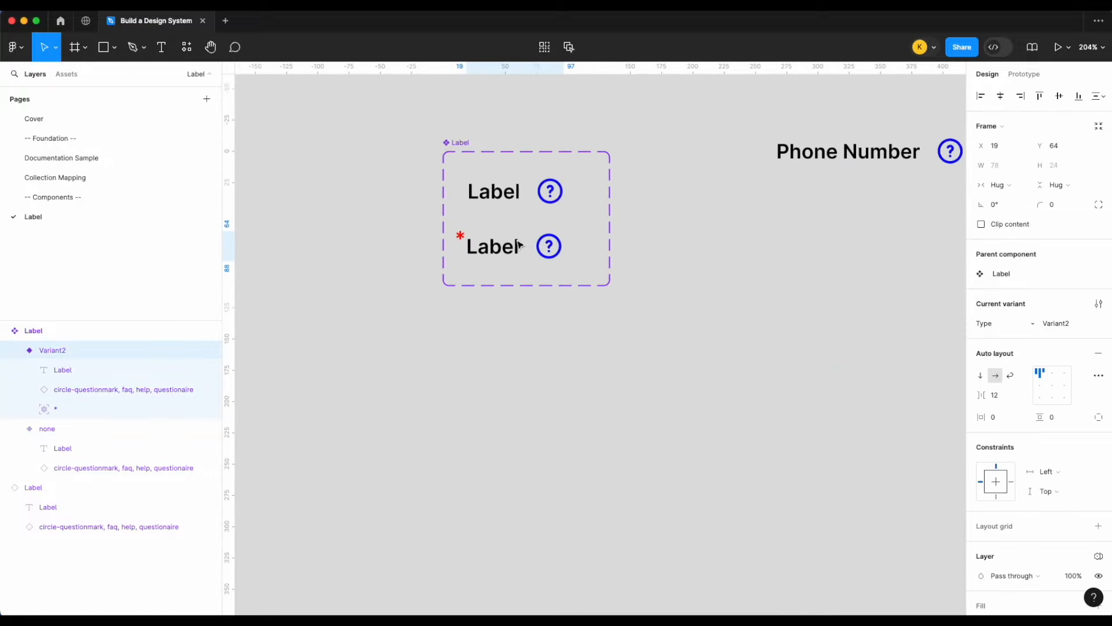
# - Duplicate the Phone Number instance directly below the original and view the copy's Type options
pyautogui.hscroll(2, 754, 213)
pyautogui.click(783, 154)
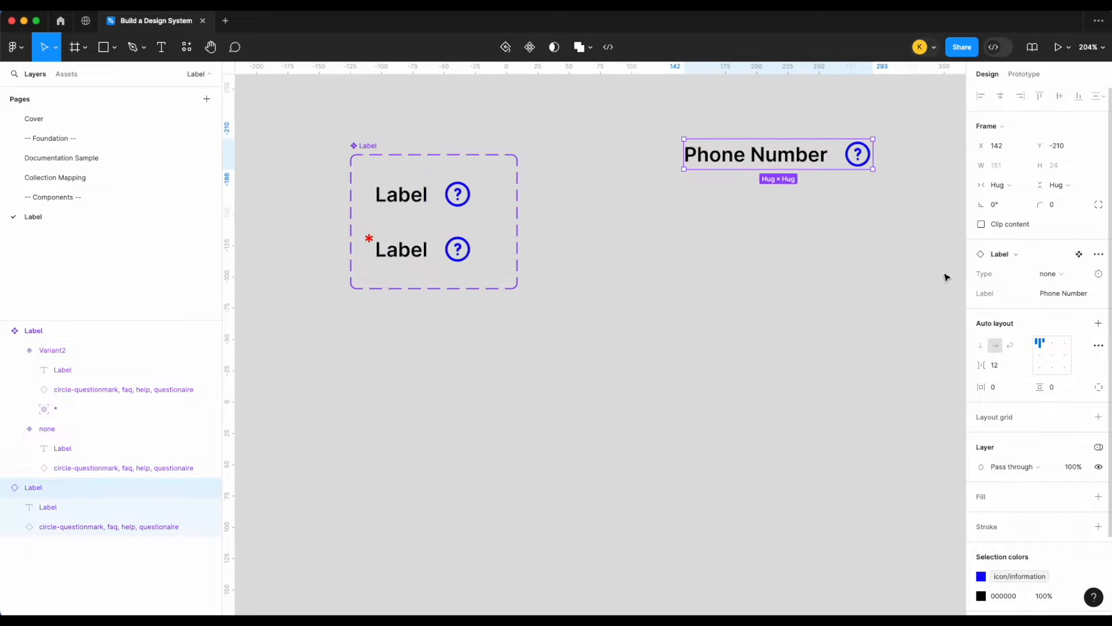
pyautogui.moveTo(815, 167); pyautogui.dragTo(817, 229)
pyautogui.click(1049, 273)
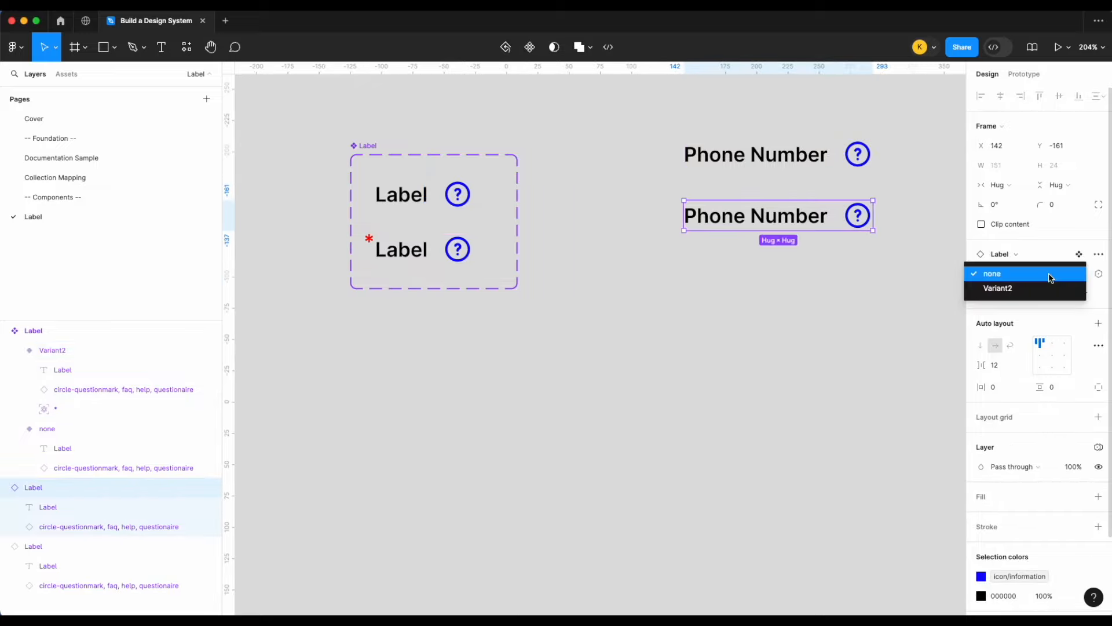
pyautogui.click(673, 298)
# - Change the Type value of the lower variant with the asterisk to required
pyautogui.click(407, 240)
pyautogui.click(1062, 323)
pyautogui.write('r')
pyautogui.press('Return')
pyautogui.click(1066, 325)
pyautogui.click(1076, 329)
pyautogui.write('e')
pyautogui.press('Return')
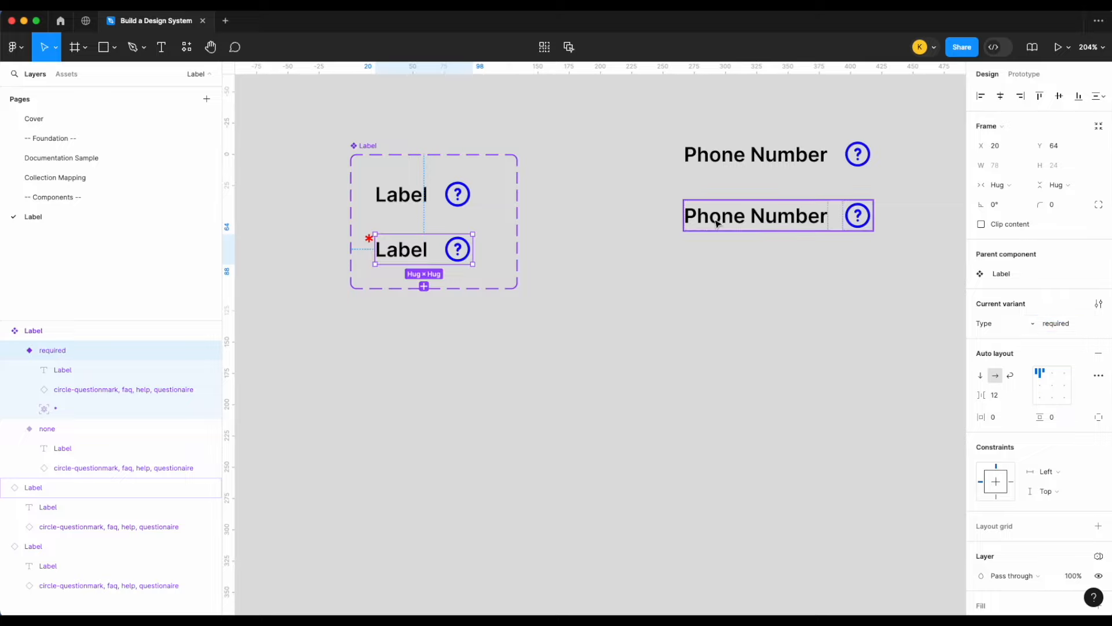
# - Switch the lower Phone Number instance to the required type and check its asterisk
pyautogui.click(776, 216)
pyautogui.click(1055, 290)
pyautogui.click(1053, 292)
pyautogui.click(809, 305)
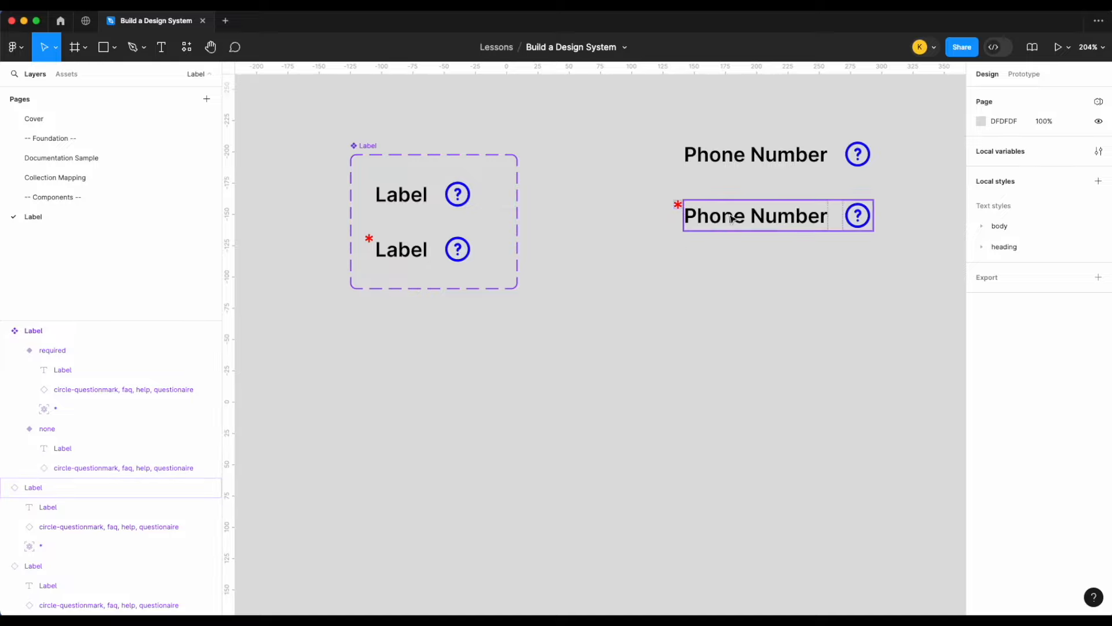
pyautogui.keyDown('super'); pyautogui.click(679, 206); pyautogui.keyUp('super')
pyautogui.click(583, 333)
# - Enlarge the Label component set to a height of 177 and add a copy of the none variant named optional below the required one
pyautogui.click(386, 155)
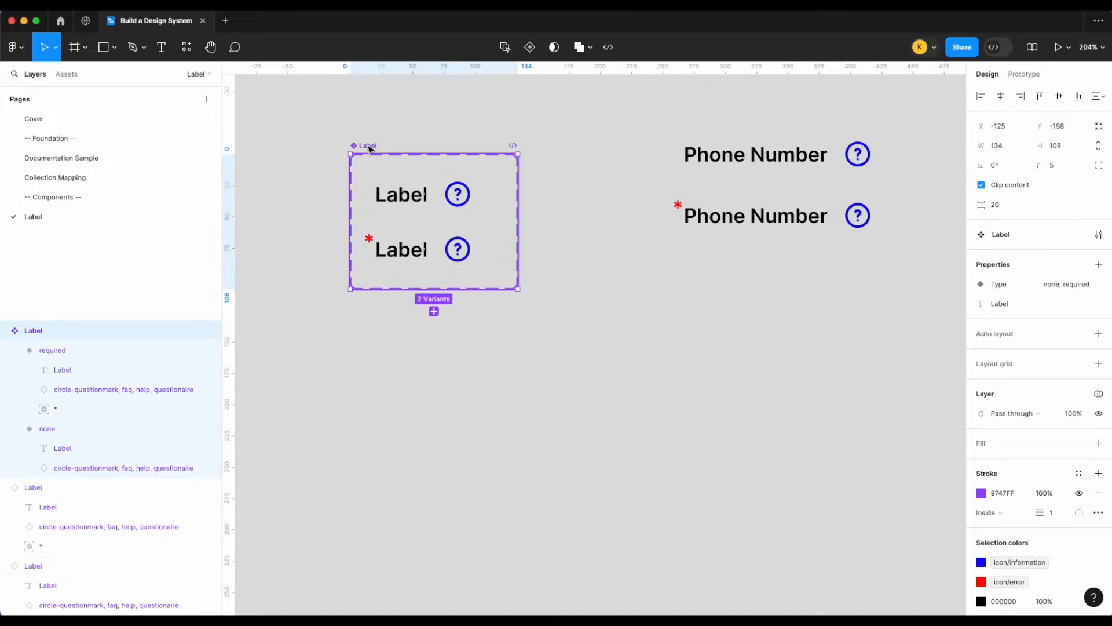
pyautogui.moveTo(421, 288); pyautogui.dragTo(421, 375)
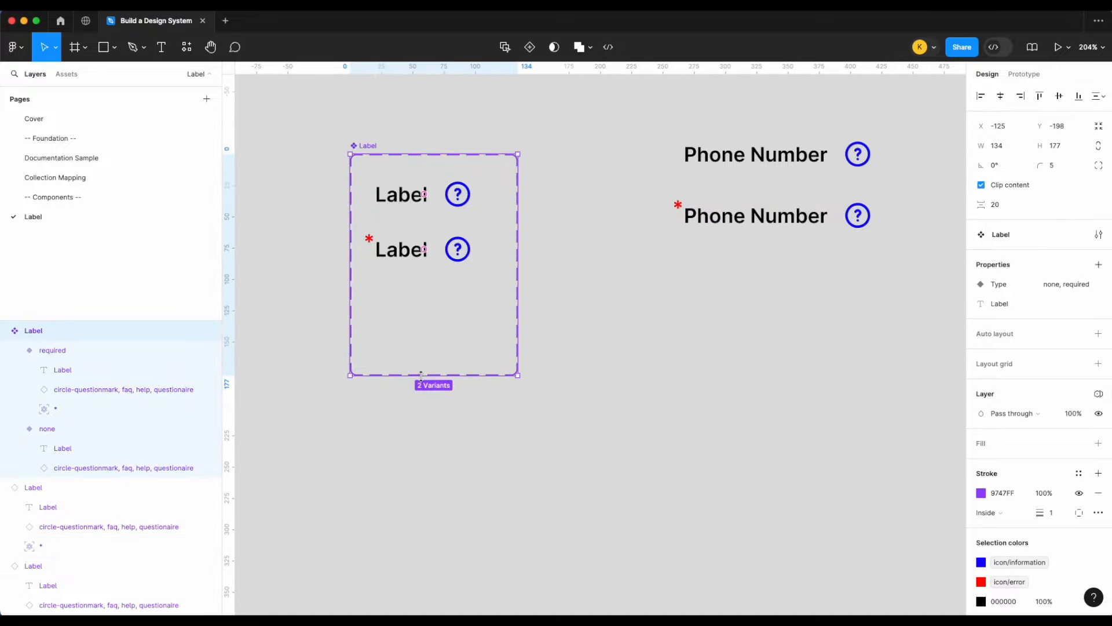
pyautogui.click(446, 255)
pyautogui.click(443, 198)
pyautogui.moveTo(454, 194); pyautogui.dragTo(442, 313)
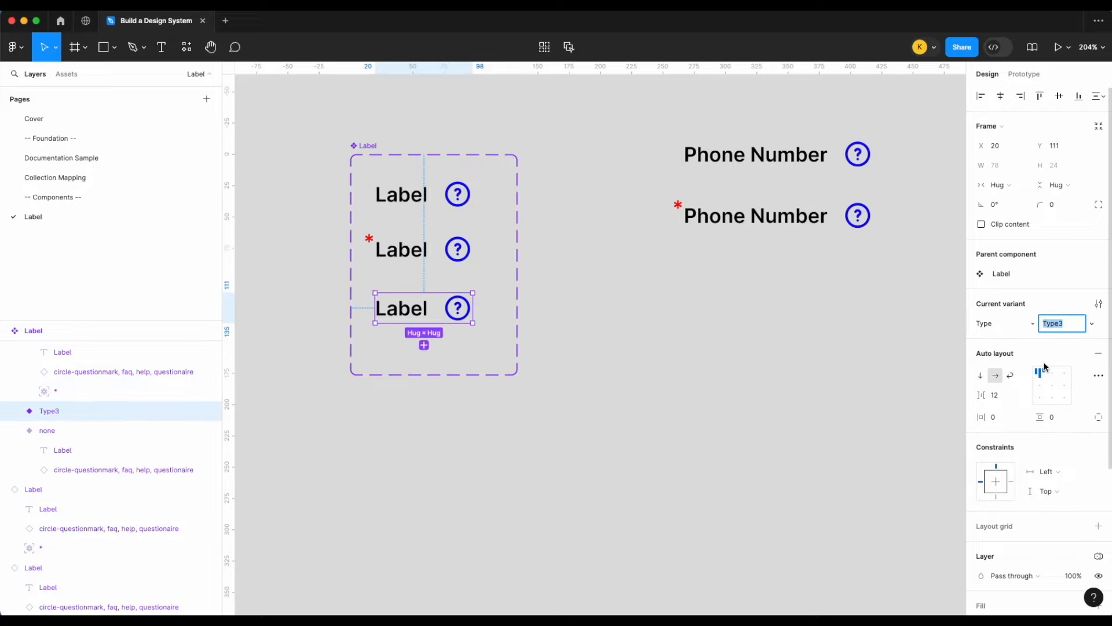
pyautogui.write('optio')
pyautogui.press('Return')
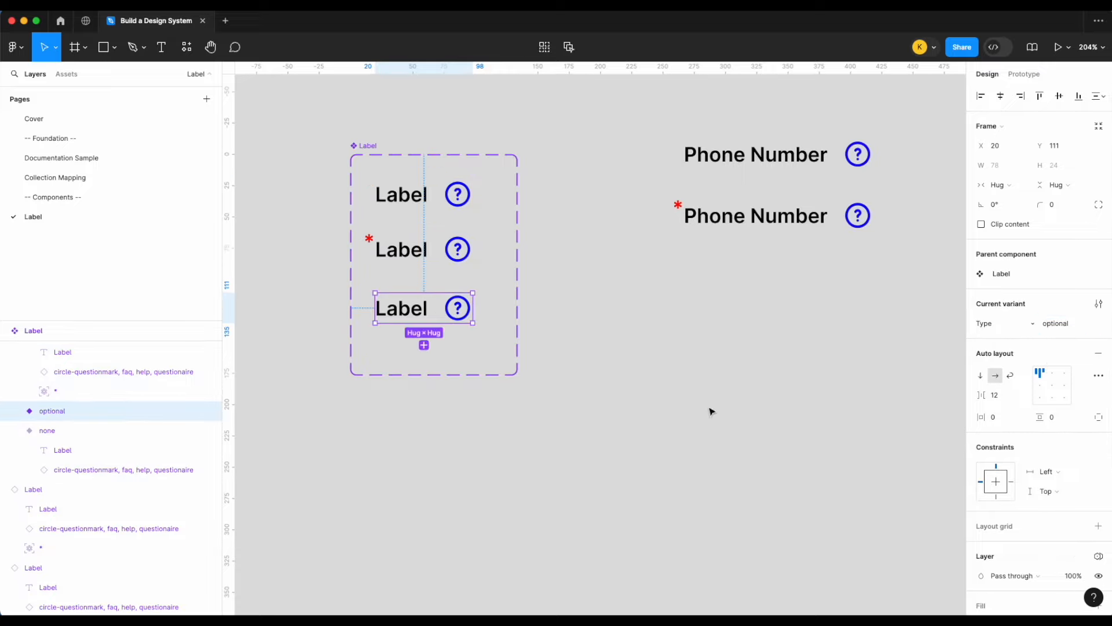
# - Add a text box about 79 by 34 reading "optional" to the right of the component set
pyautogui.click(710, 411)
pyautogui.click(157, 48)
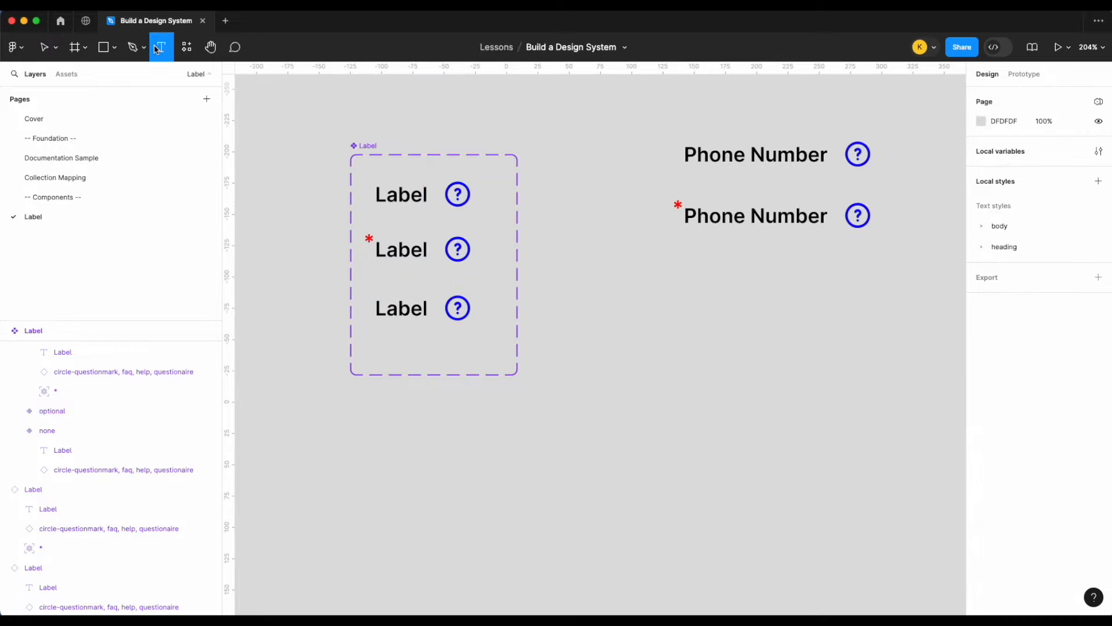
pyautogui.moveTo(585, 333); pyautogui.dragTo(689, 380)
pyautogui.write('optional')
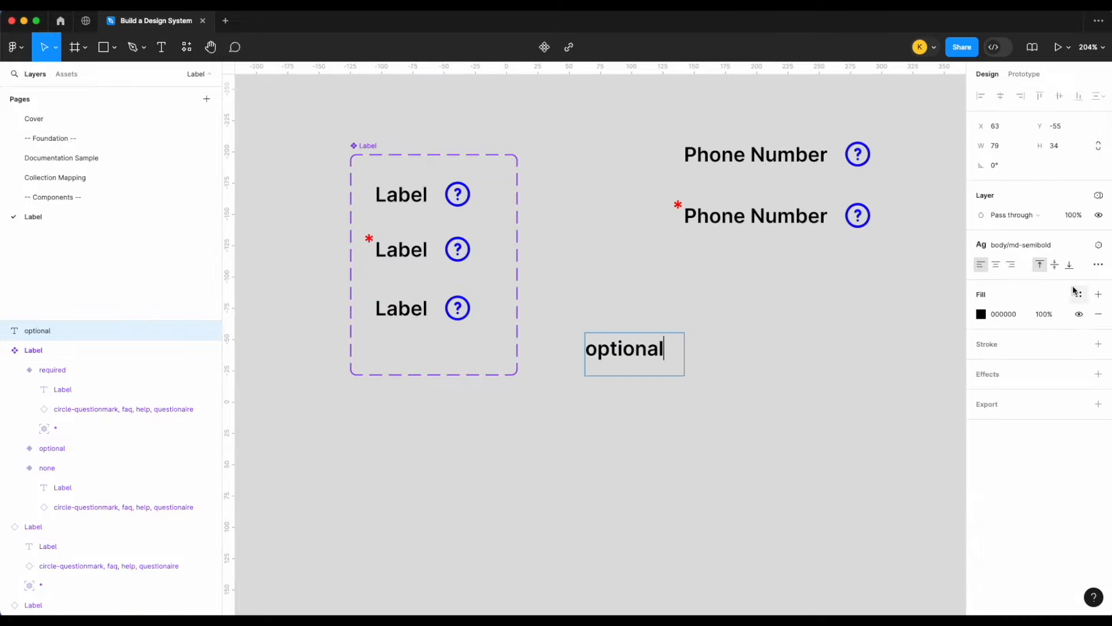
# - Give the new text the body/md text style and the text/disabled fill colour
pyautogui.press('super+a')
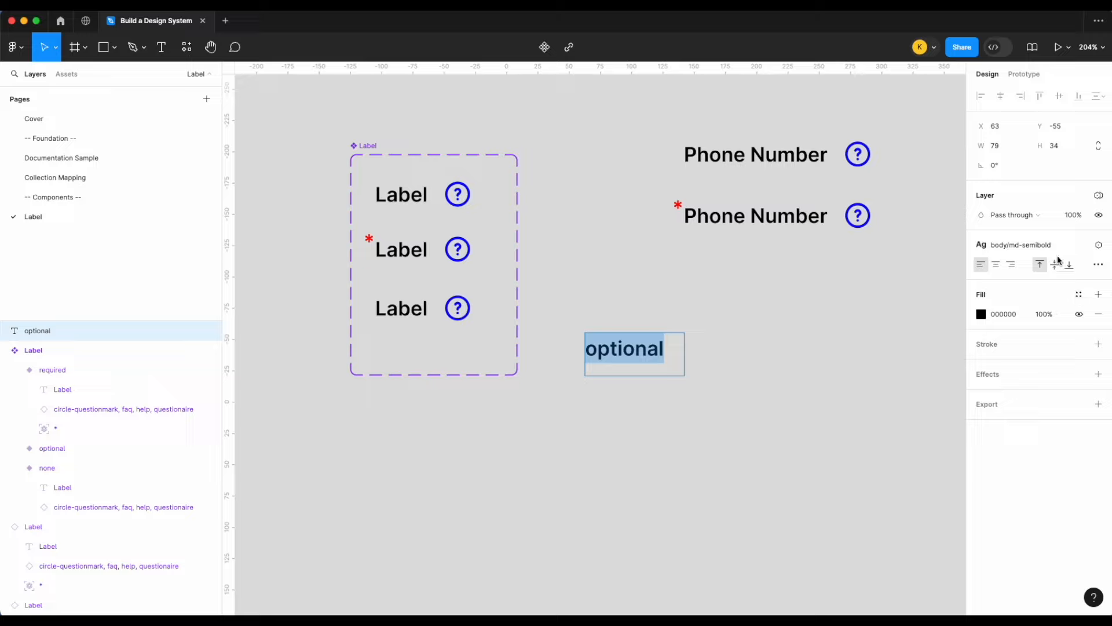
pyautogui.click(1055, 245)
pyautogui.click(1022, 365)
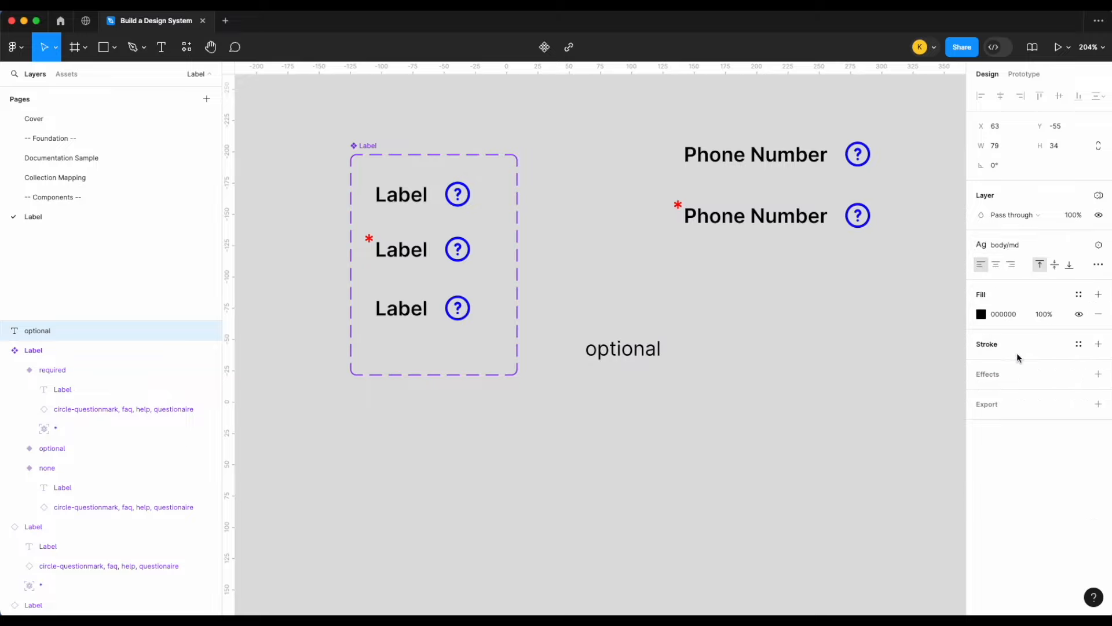
pyautogui.click(1079, 294)
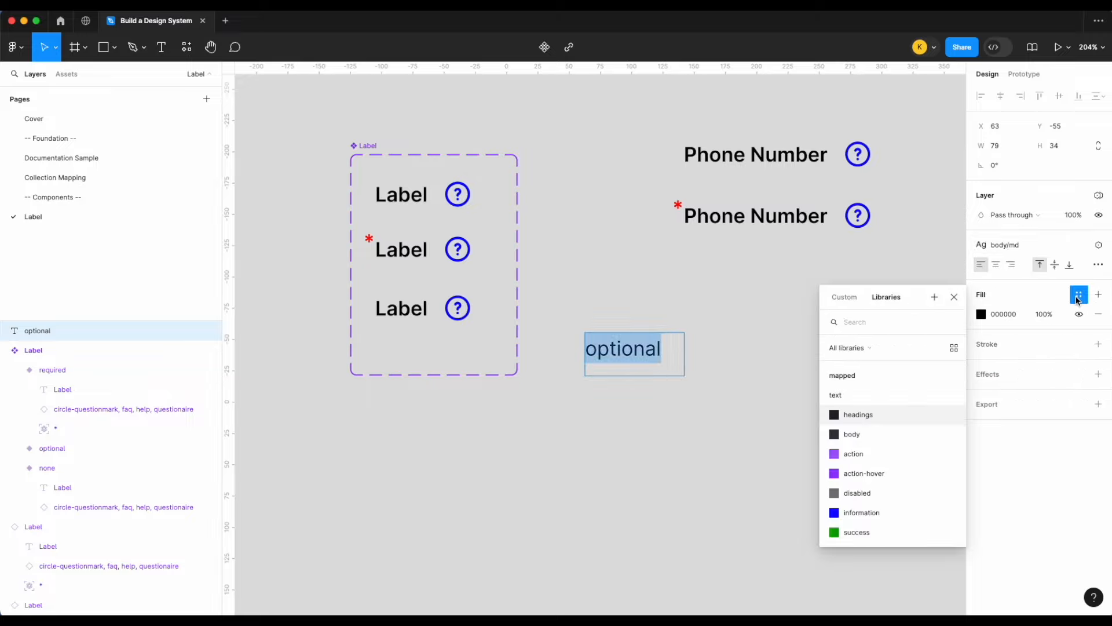
pyautogui.click(902, 495)
pyautogui.press('Escape')
pyautogui.press('Escape')
# - Move the grey text into the optional variant after its help icon and widen the component set to fit it
pyautogui.moveTo(620, 355); pyautogui.dragTo(469, 314)
pyautogui.press('super+x')
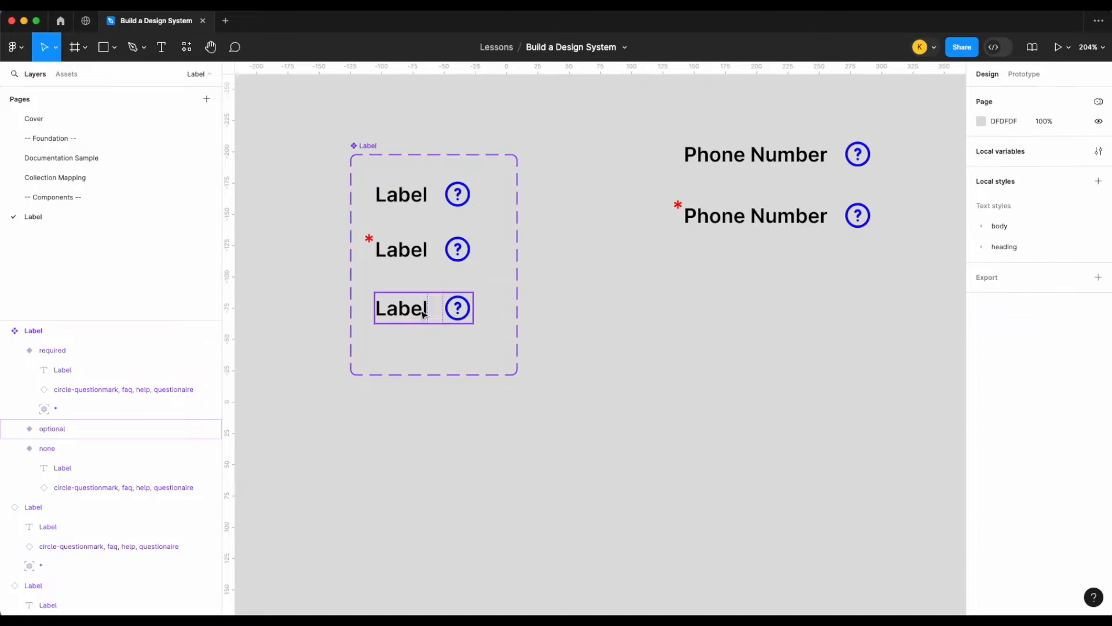
pyautogui.click(422, 313)
pyautogui.press('super+v')
pyautogui.click(369, 146)
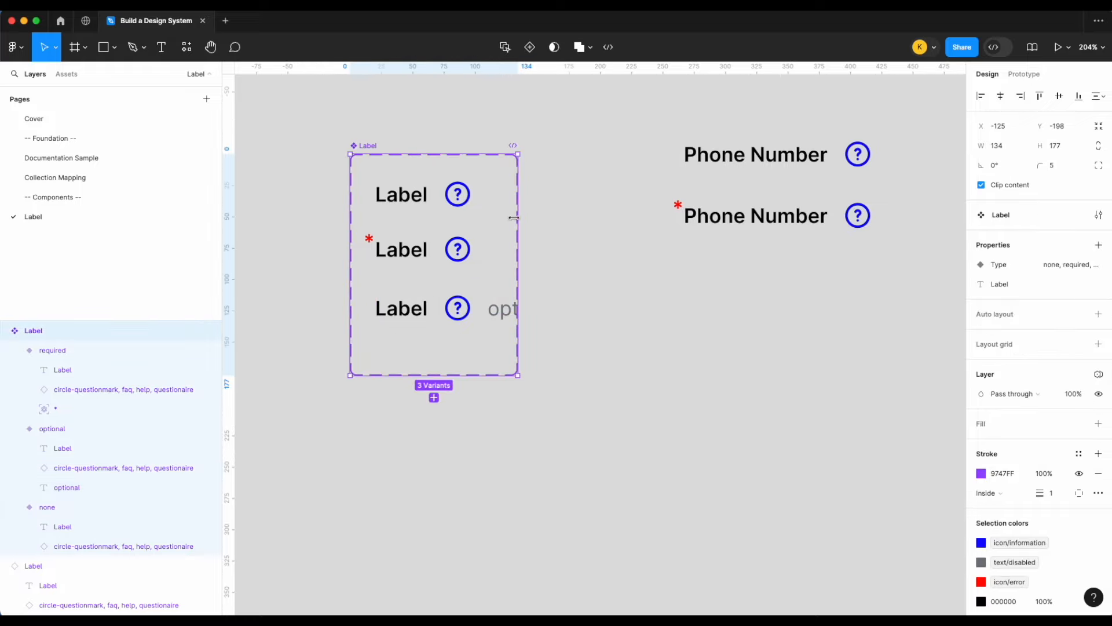
pyautogui.moveTo(518, 218); pyautogui.dragTo(611, 218)
# - Set the grey text in the optional variant to hug its contents
pyautogui.doubleClick(525, 311)
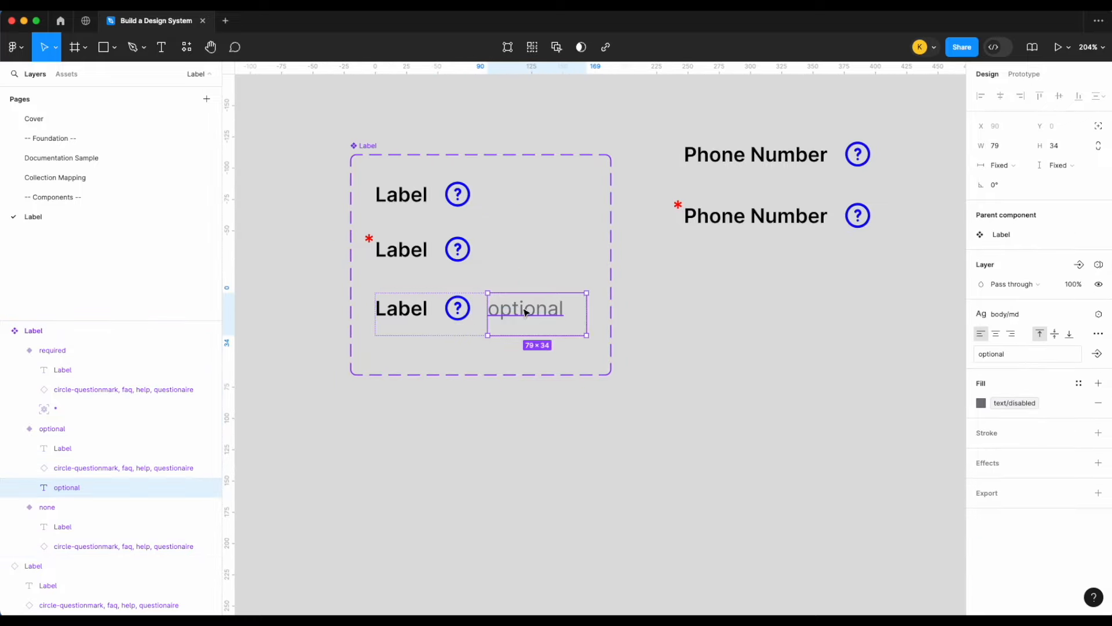
pyautogui.click(999, 165)
pyautogui.click(1015, 179)
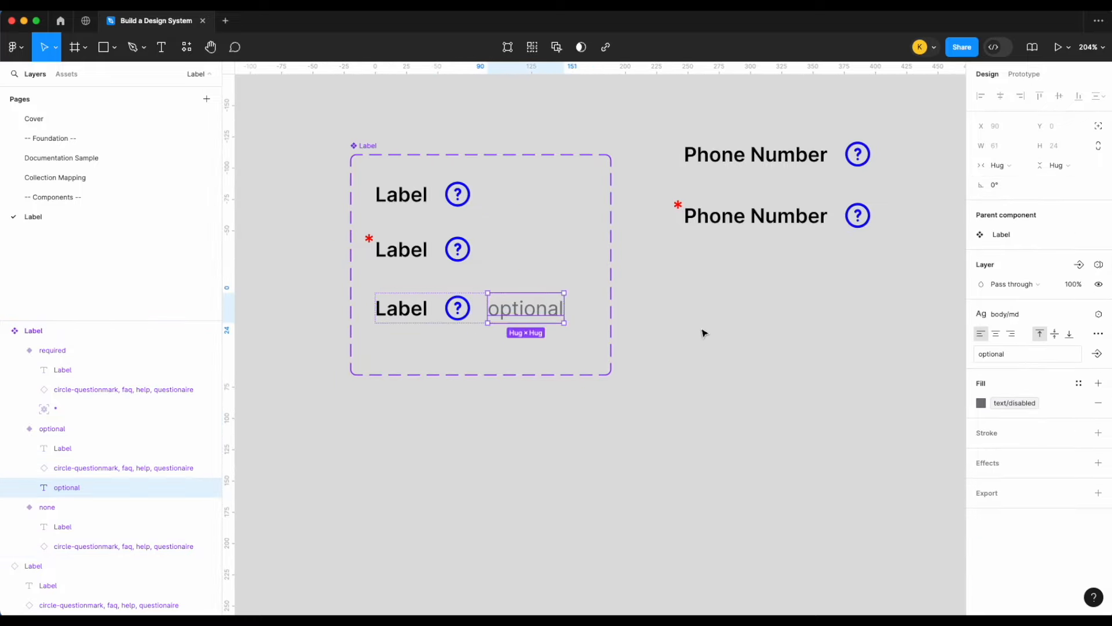
# - Enclose the optional variant's grey text in parentheses so that it reads "(optional)"
pyautogui.doubleClick(514, 308)
pyautogui.press('Left')
pyautogui.write('(')
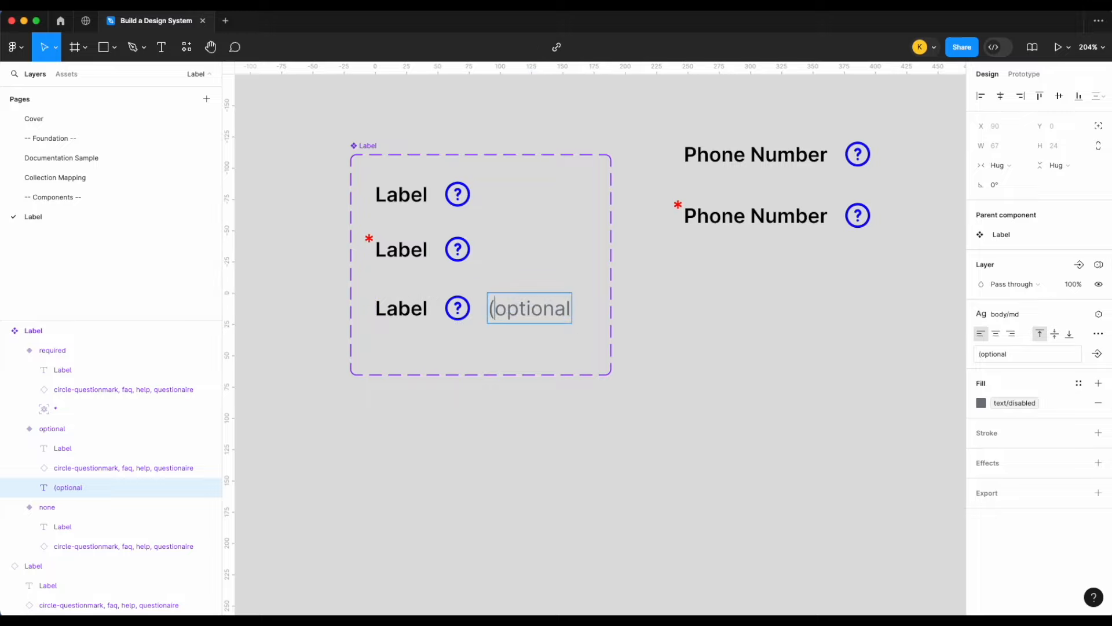
pyautogui.write(')')
pyautogui.click(637, 331)
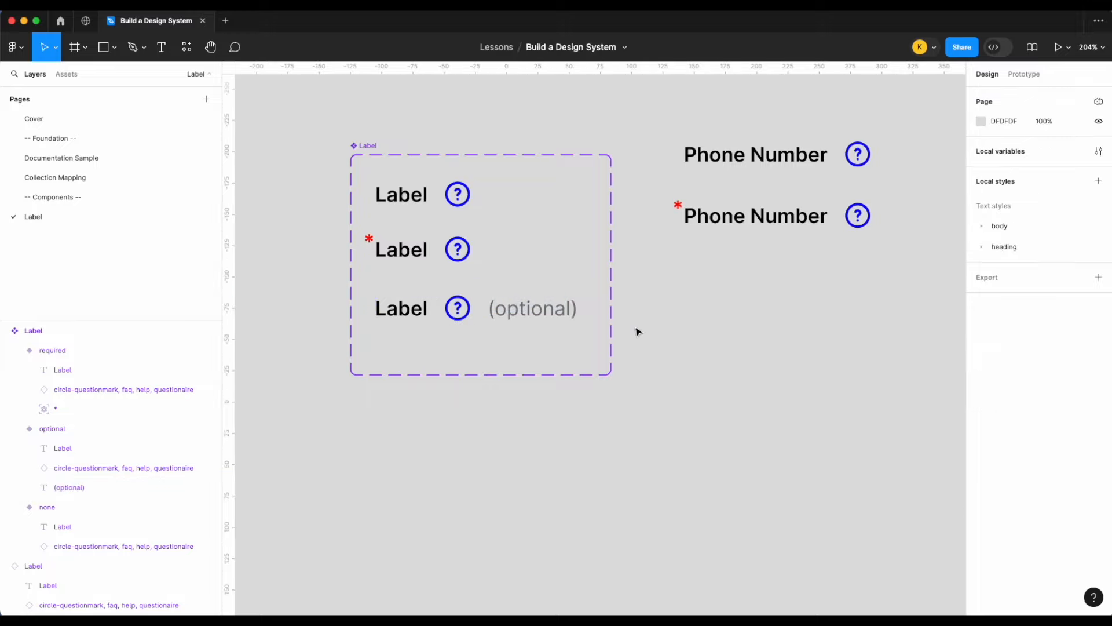
# - Duplicate the required Phone Number instance directly below itself and set the copy's Type to none
pyautogui.click(751, 221)
pyautogui.click(481, 316)
pyautogui.click(708, 310)
pyautogui.click(771, 230)
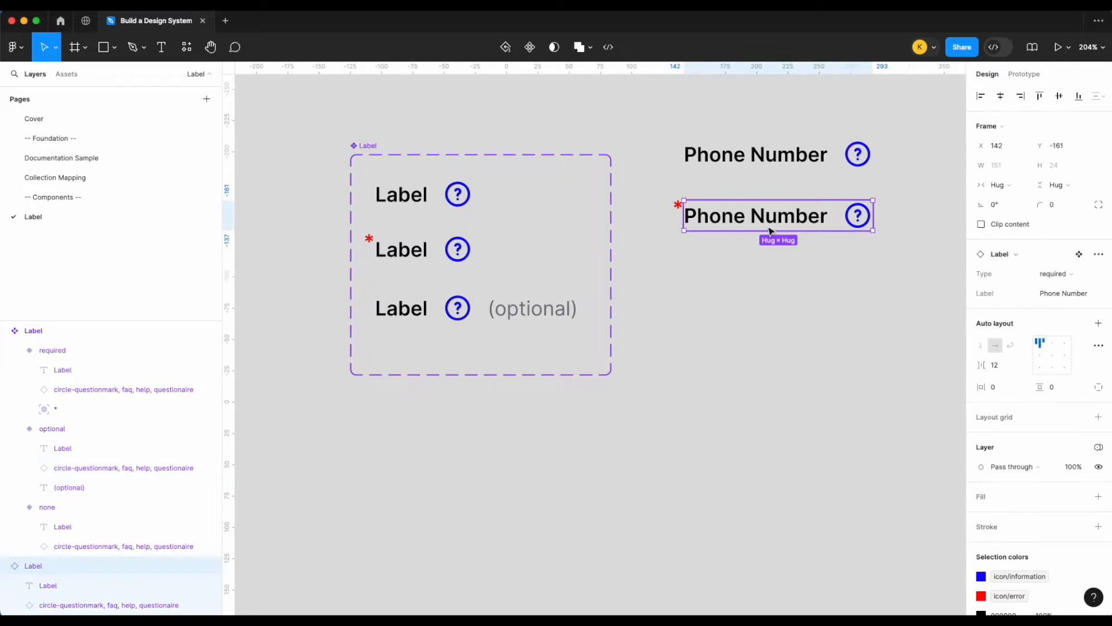
pyautogui.moveTo(770, 231); pyautogui.dragTo(777, 294)
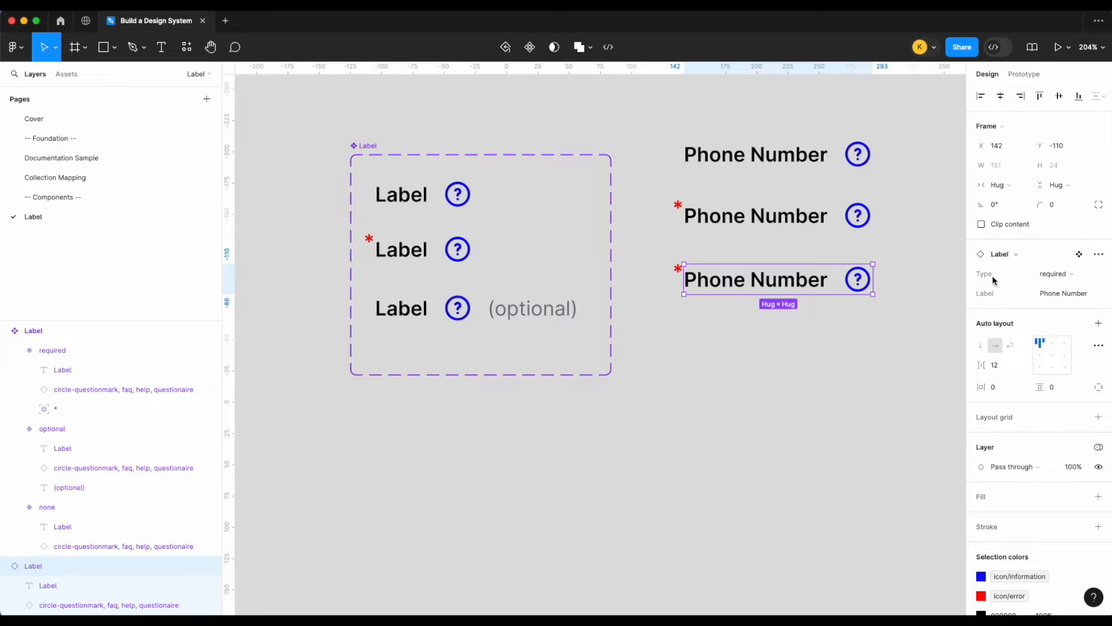
pyautogui.click(1048, 274)
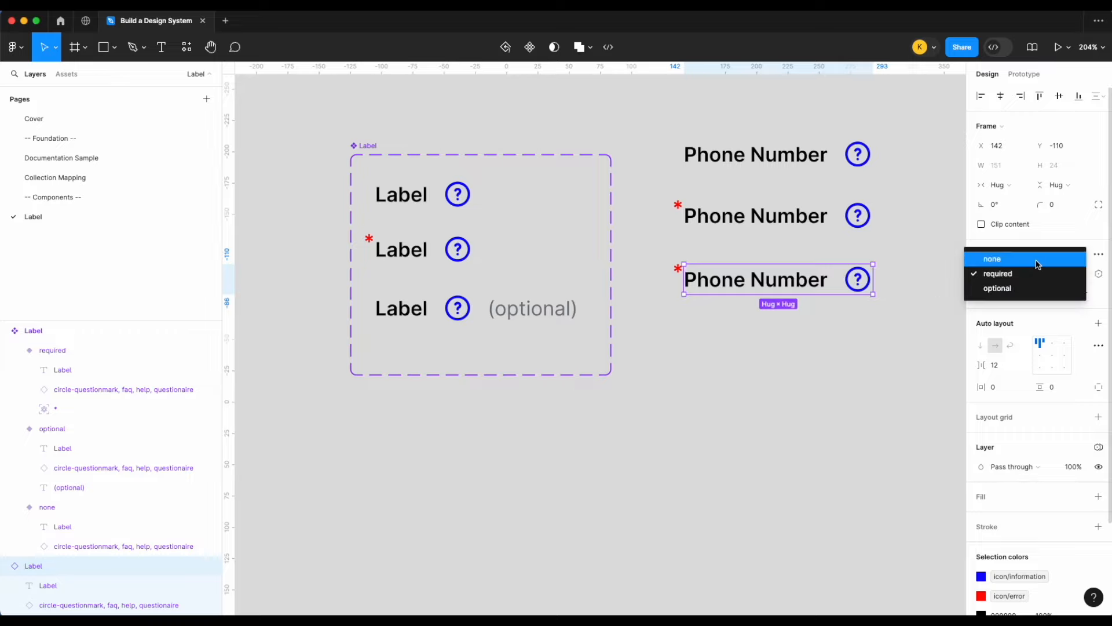
pyautogui.click(1037, 263)
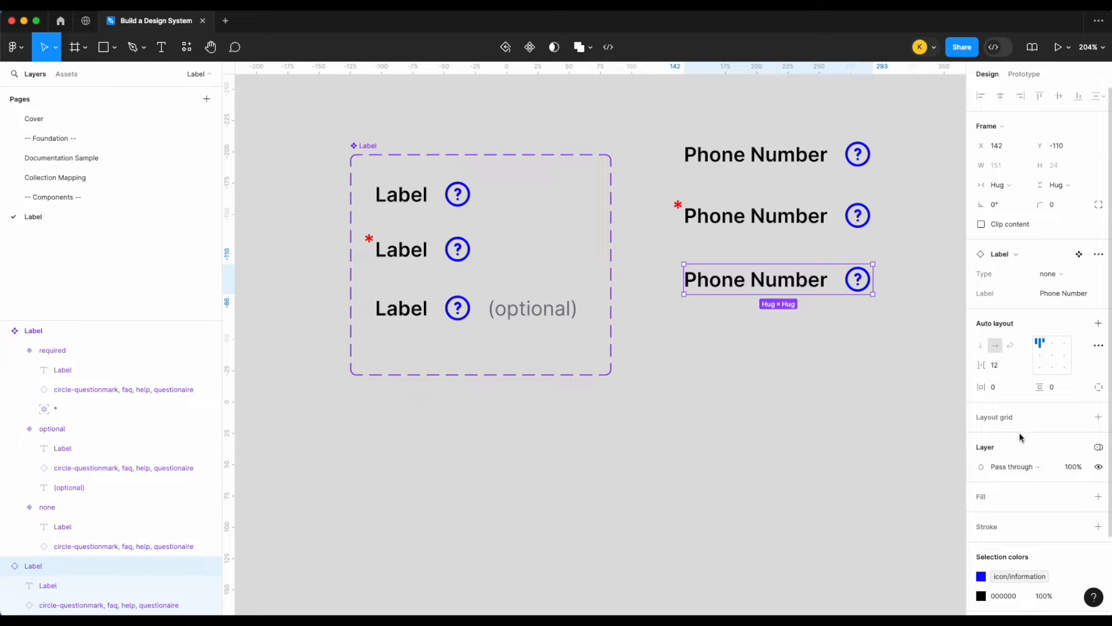
# - Apply the text/headings colour as the fill of the Label text in the none variant
pyautogui.click(392, 193)
pyautogui.click(392, 193)
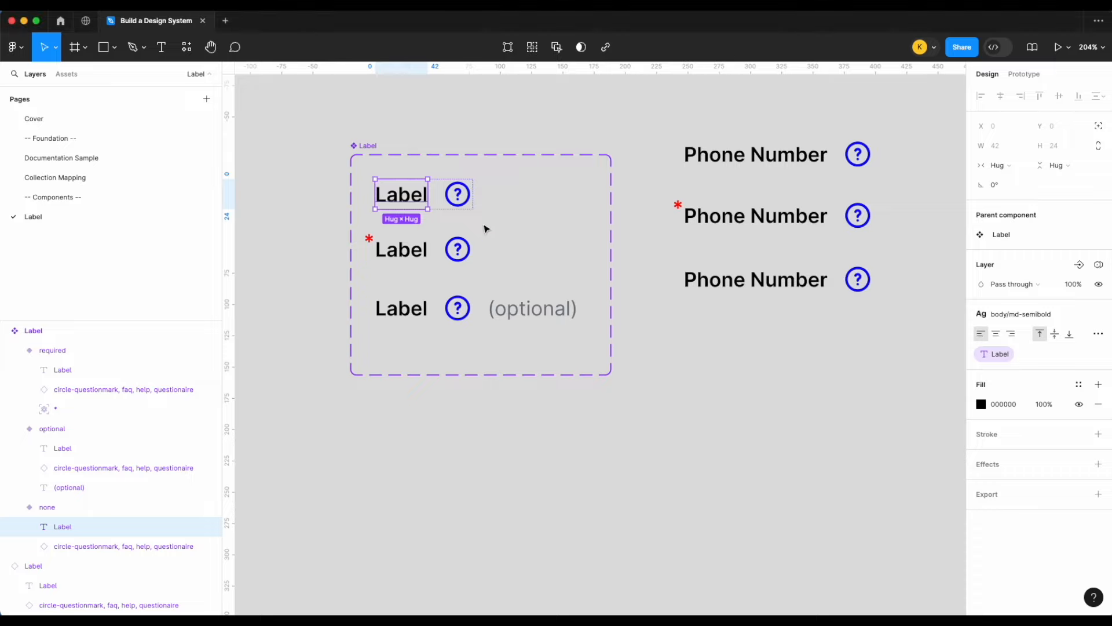
pyautogui.click(1076, 388)
pyautogui.write('text')
pyautogui.click(881, 456)
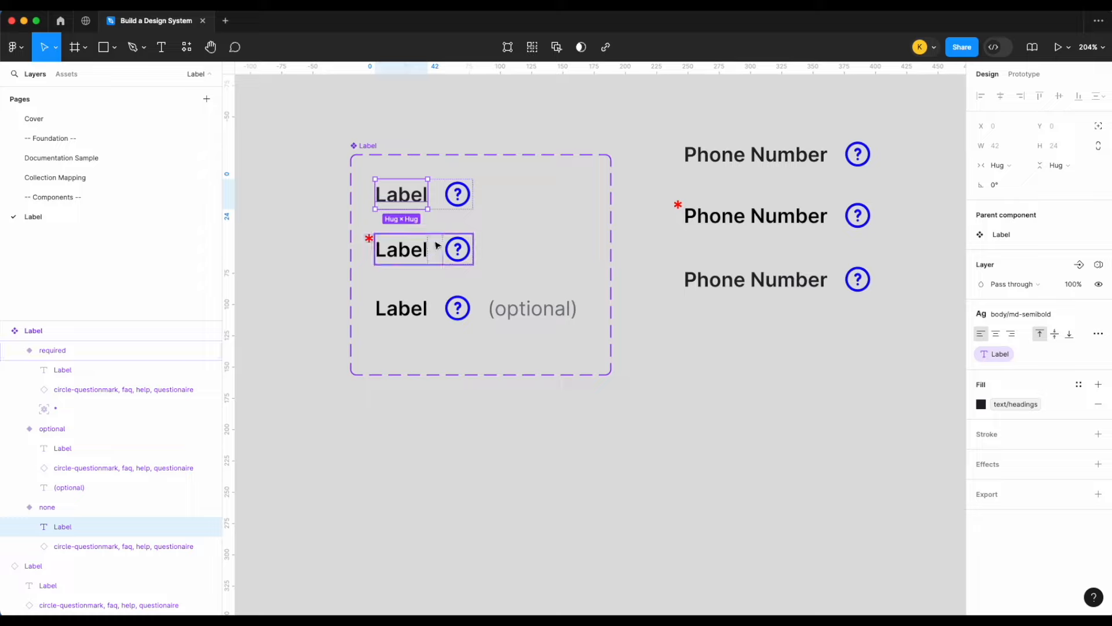
# - Apply the text/headings fill colour to the Label text in the required and optional variants
pyautogui.click(416, 259)
pyautogui.click(1079, 384)
pyautogui.write('text')
pyautogui.click(417, 313)
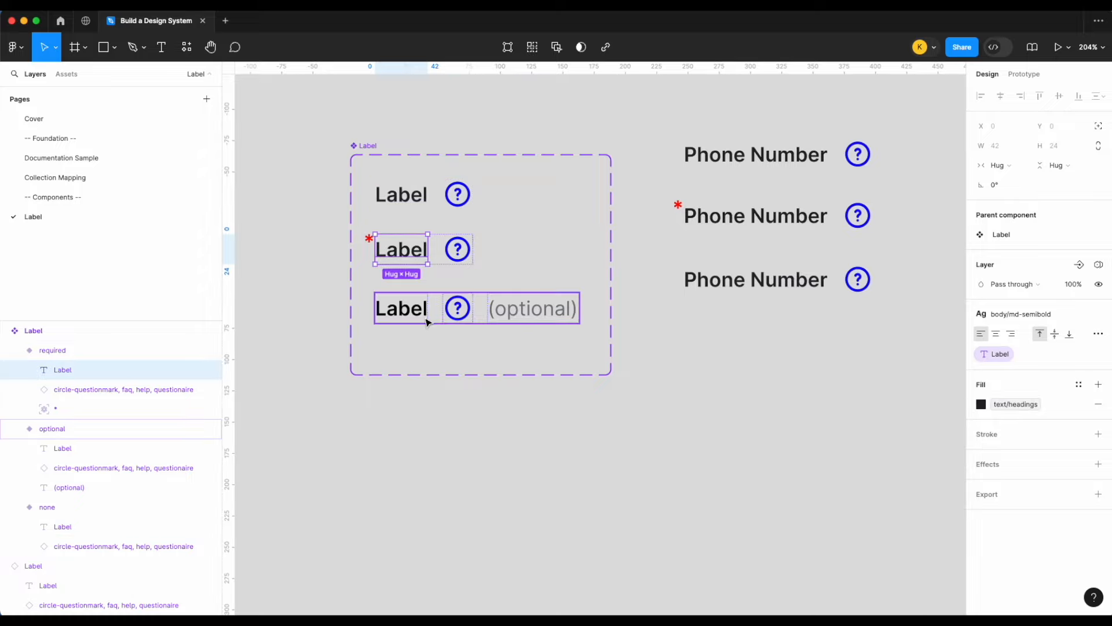
pyautogui.click(1079, 385)
pyautogui.write('text')
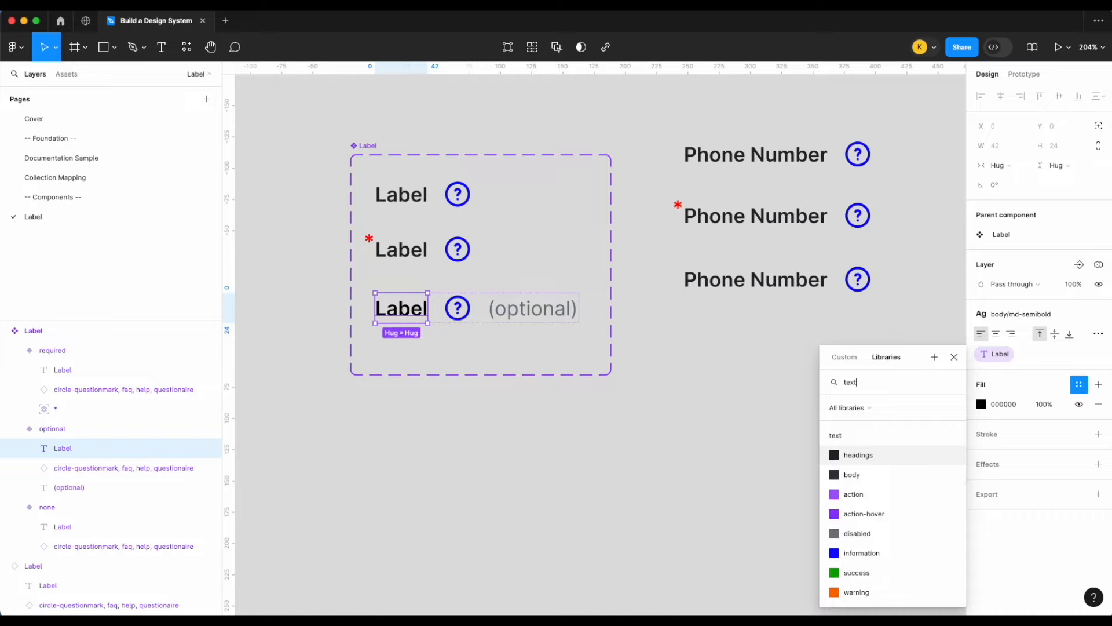
pyautogui.click(885, 453)
pyautogui.click(781, 427)
pyautogui.click(805, 285)
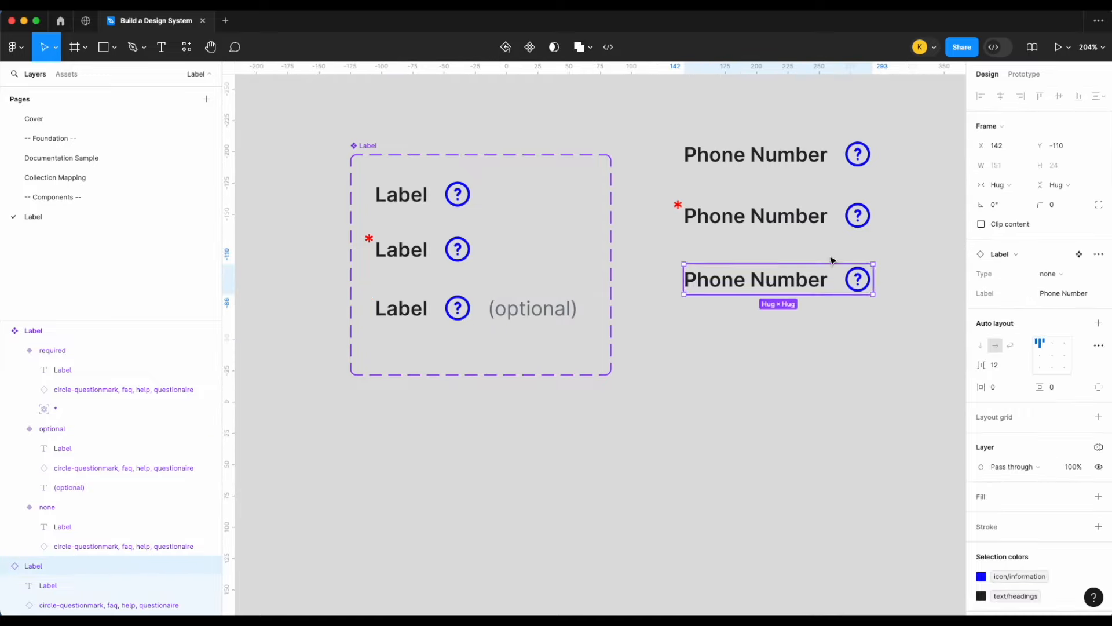
# - Create a component property named Tooltip with value True for the visibility of the none variant's help icon
pyautogui.doubleClick(458, 195)
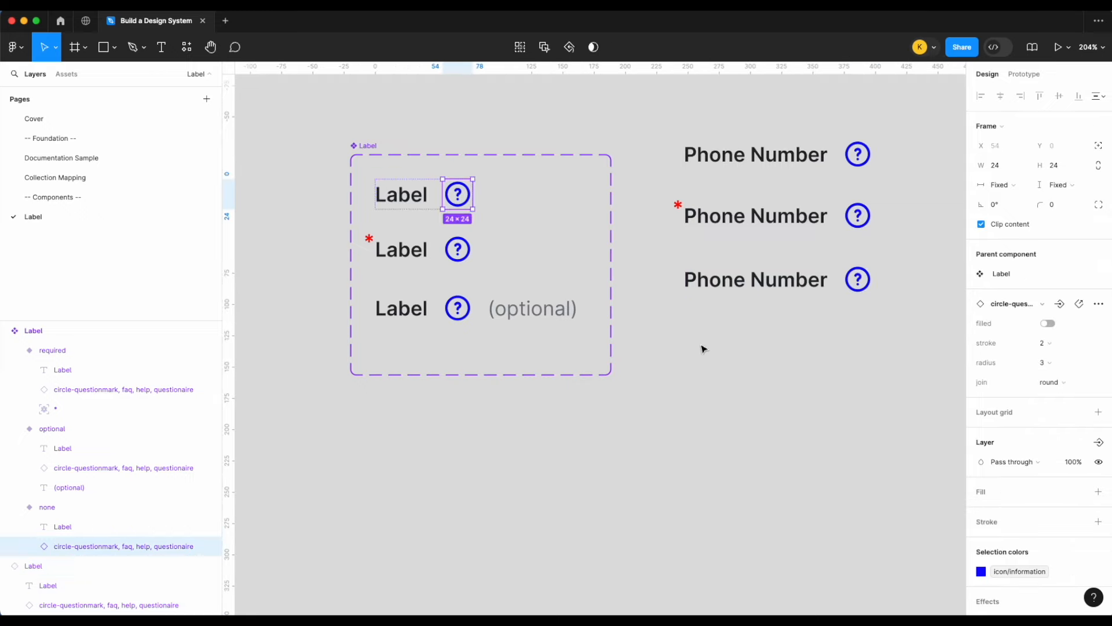
pyautogui.click(1099, 443)
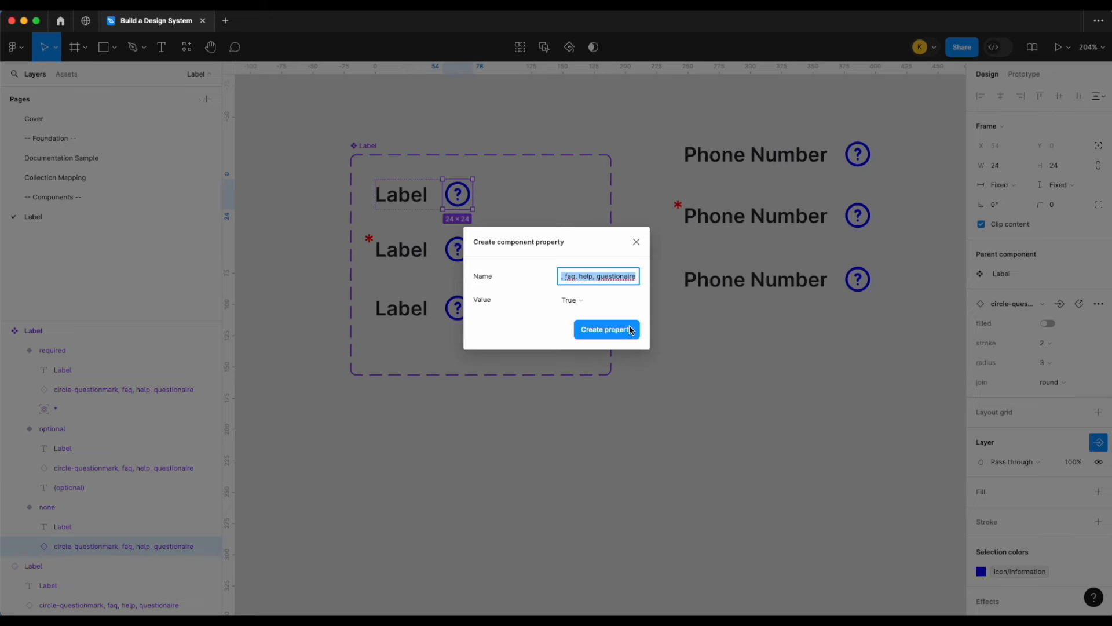
pyautogui.click(636, 241)
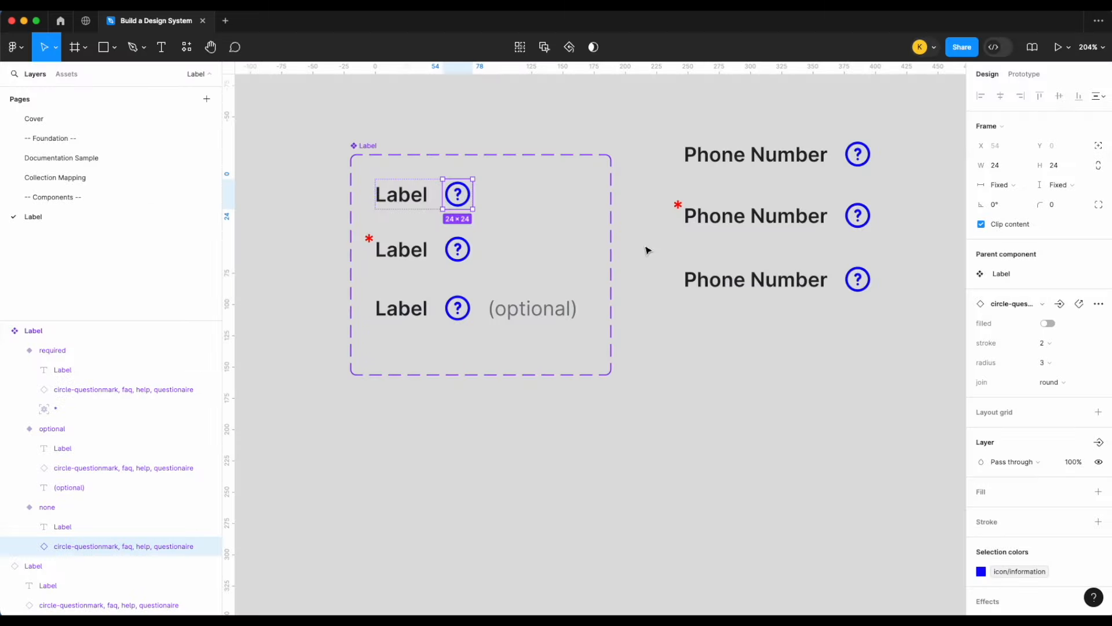
pyautogui.click(1092, 443)
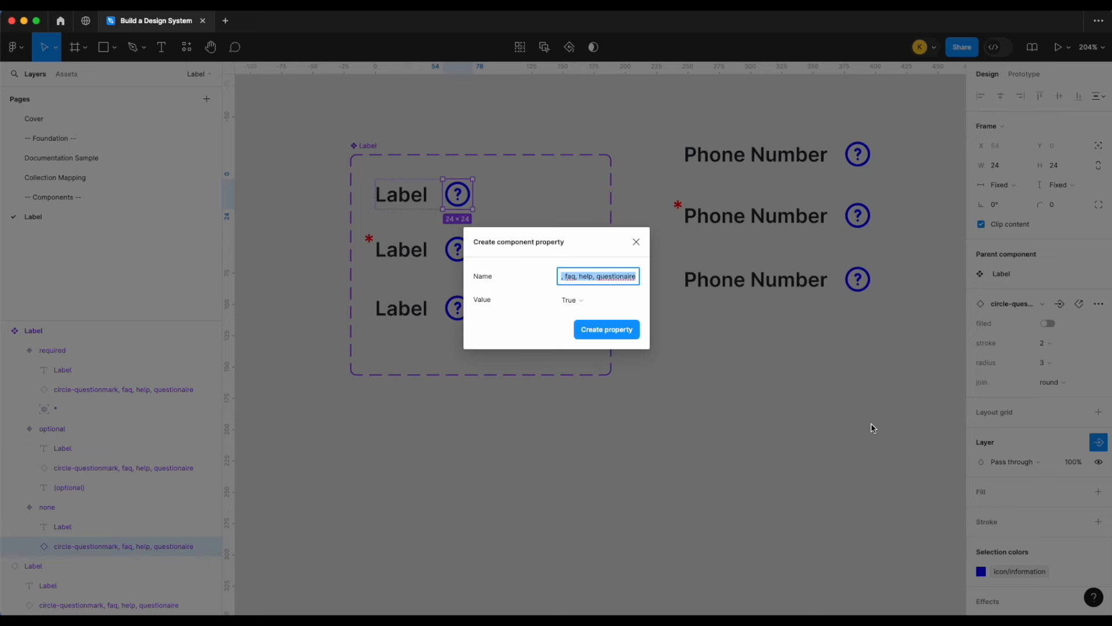
pyautogui.press('BackSpace')
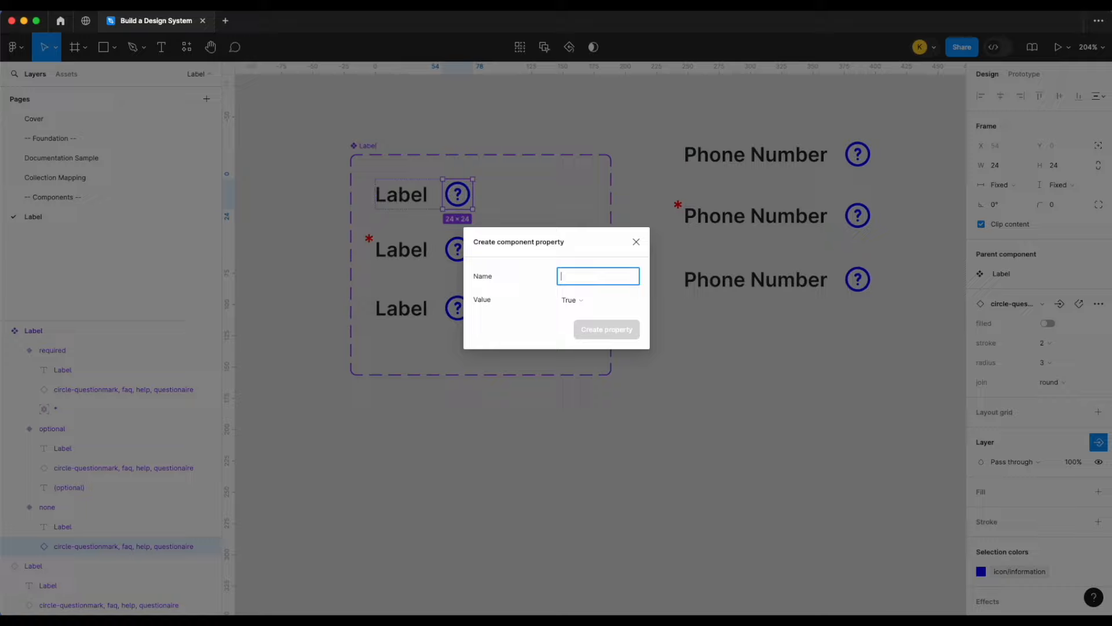
pyautogui.write('Tooltip')
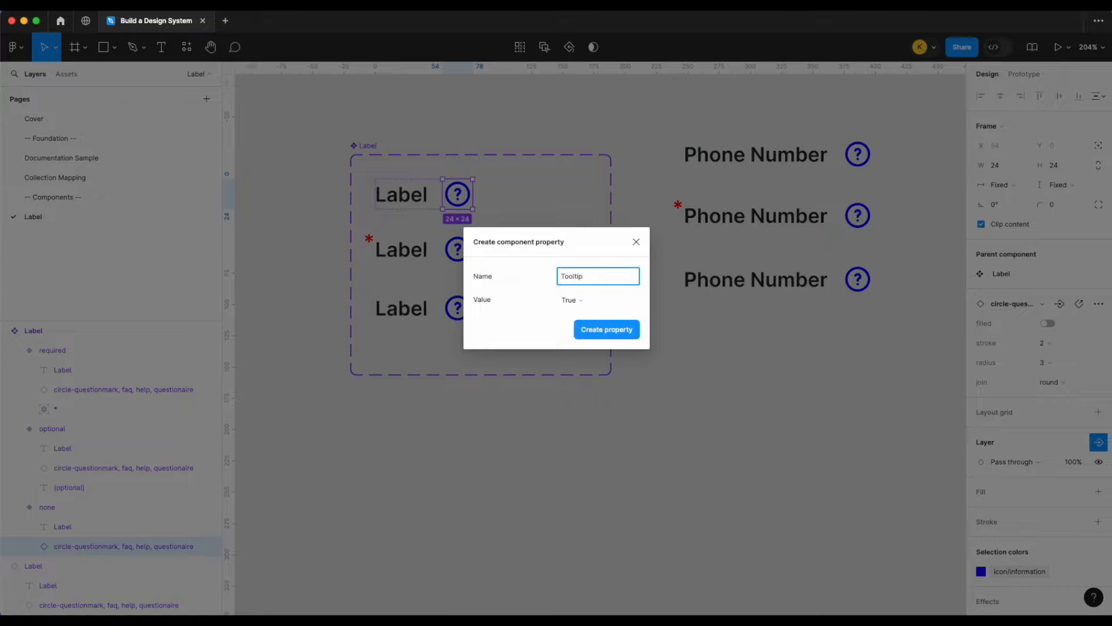
pyautogui.press('Return')
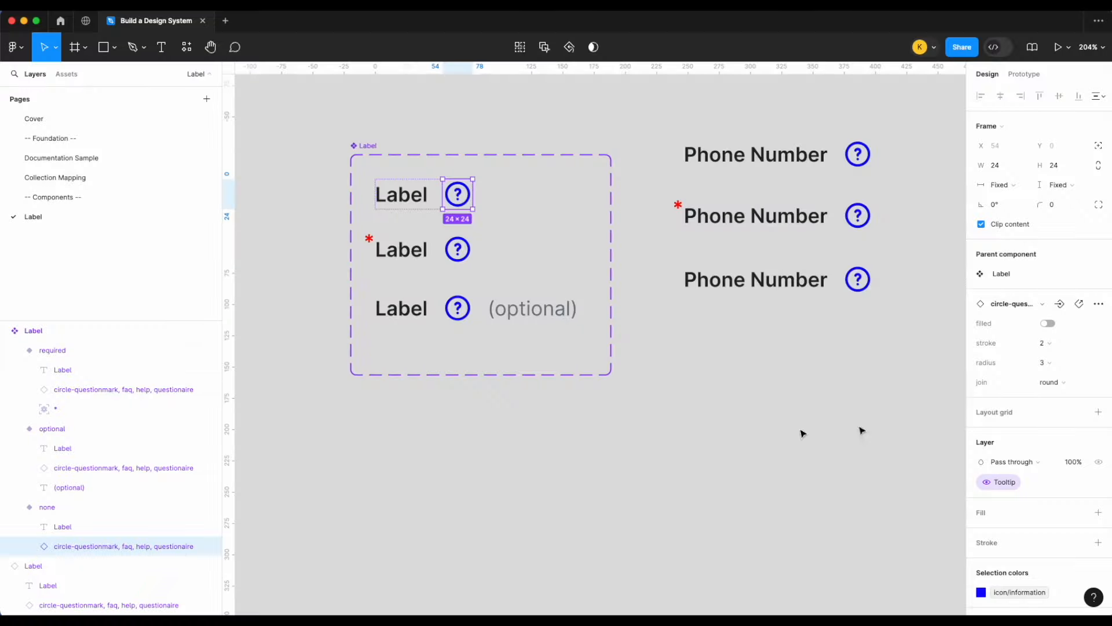
# - Link the visibility of the help icons in the required and optional variants to the Tooltip property
pyautogui.click(459, 257)
pyautogui.click(1098, 442)
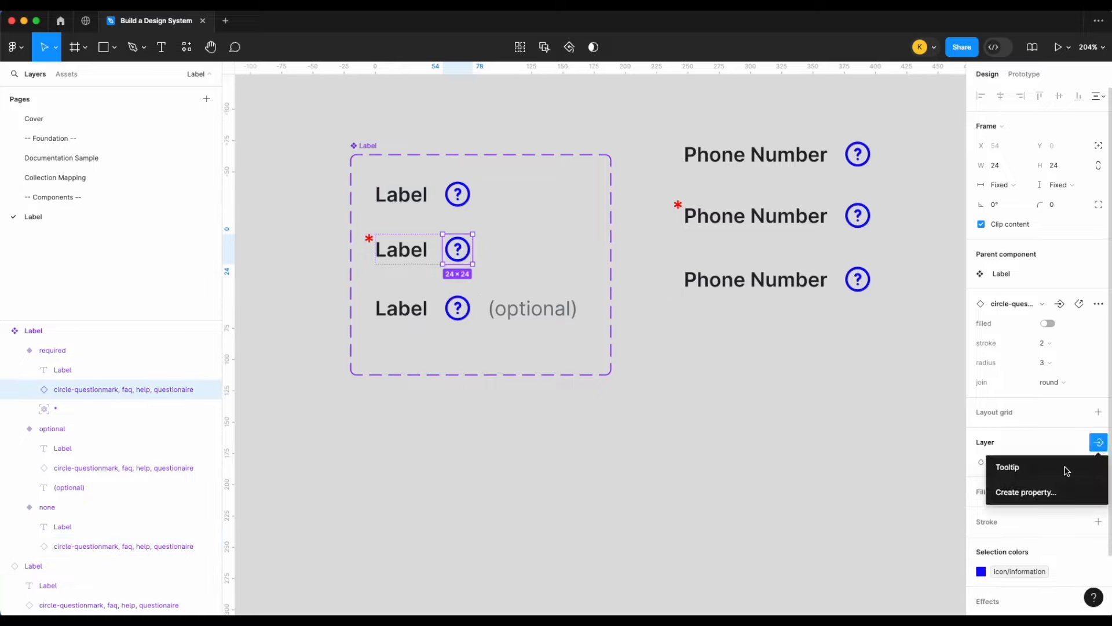
pyautogui.click(1017, 472)
pyautogui.click(457, 308)
pyautogui.click(457, 308)
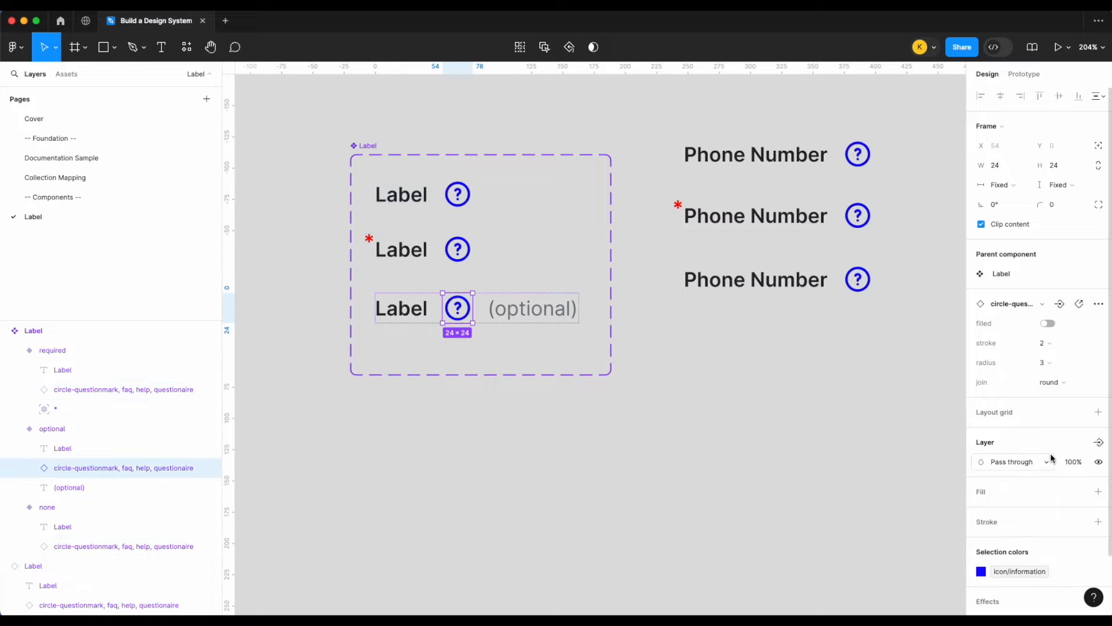
pyautogui.click(1096, 443)
pyautogui.click(1016, 472)
pyautogui.click(791, 405)
# - Test the top Phone Number instance with the required and optional types and toggle its Tooltip off and on
pyautogui.hscroll(2, 790, 362)
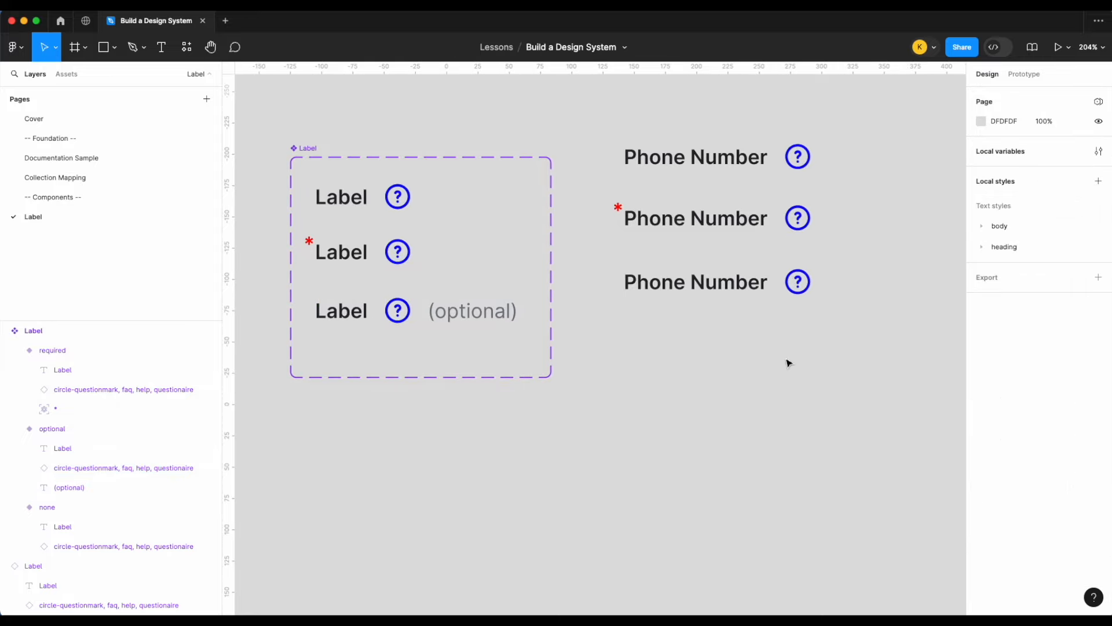
pyautogui.click(762, 171)
pyautogui.click(1062, 273)
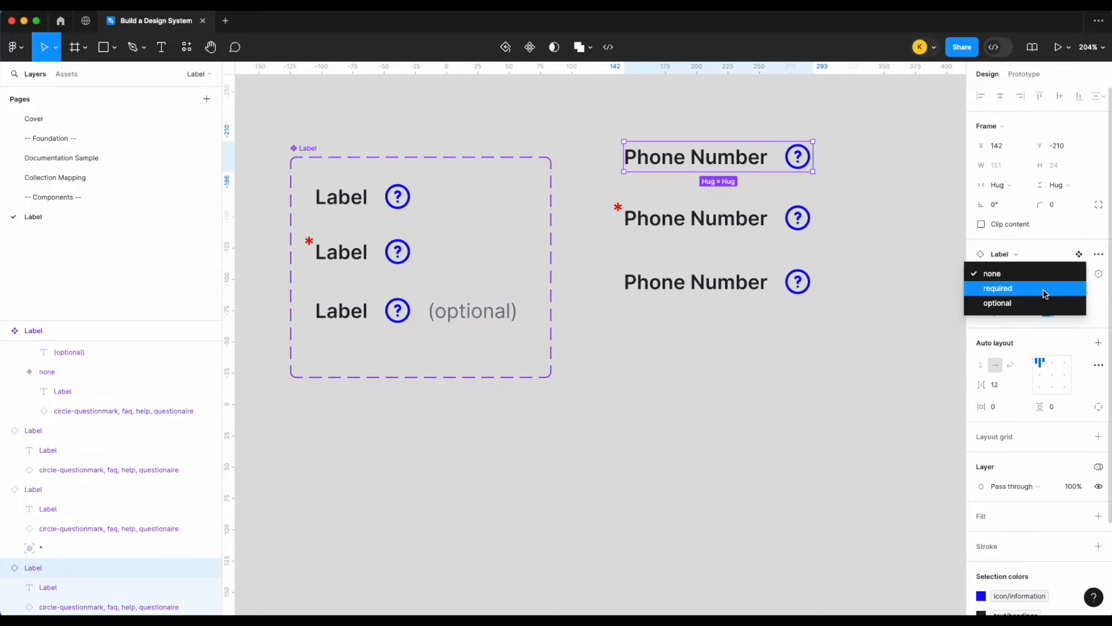
pyautogui.click(1044, 295)
pyautogui.click(1048, 274)
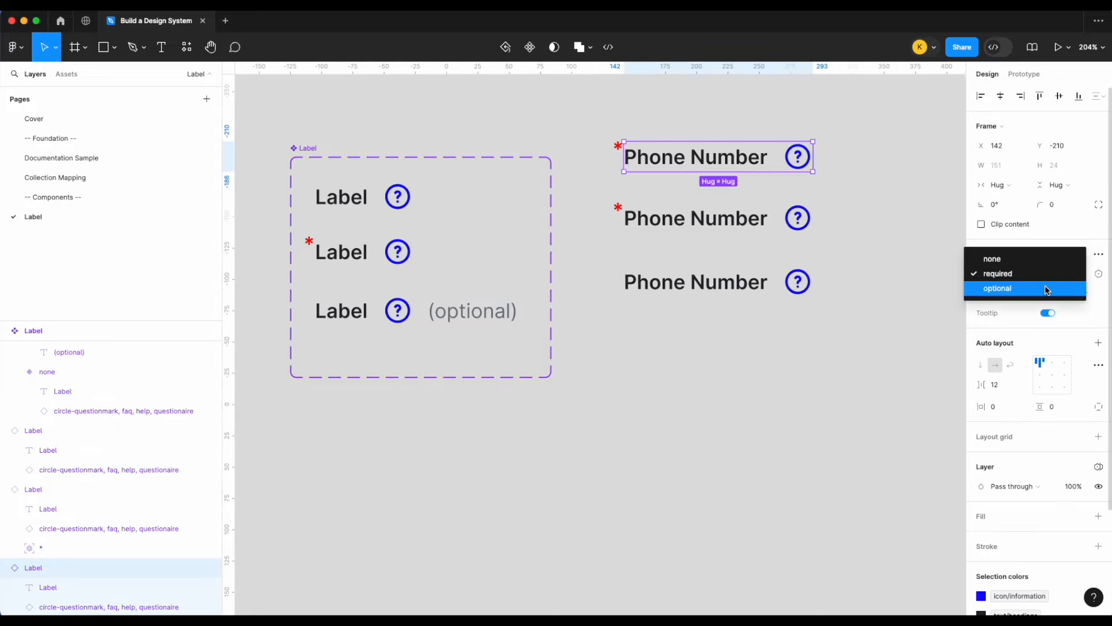
pyautogui.click(1048, 288)
pyautogui.click(1048, 313)
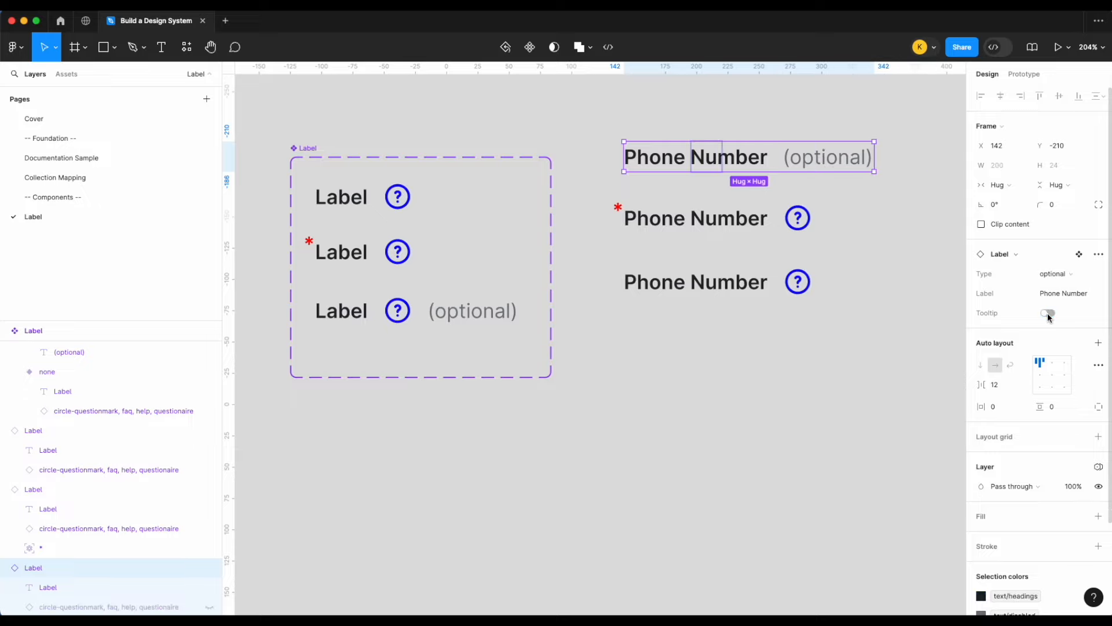
pyautogui.click(1047, 313)
# - Switch the top Phone Number instance to required, toggle its Tooltip off and on, and return its Type to none
pyautogui.click(1052, 271)
pyautogui.click(1045, 258)
pyautogui.click(1047, 313)
pyautogui.click(1049, 313)
pyautogui.click(1055, 273)
pyautogui.click(1046, 257)
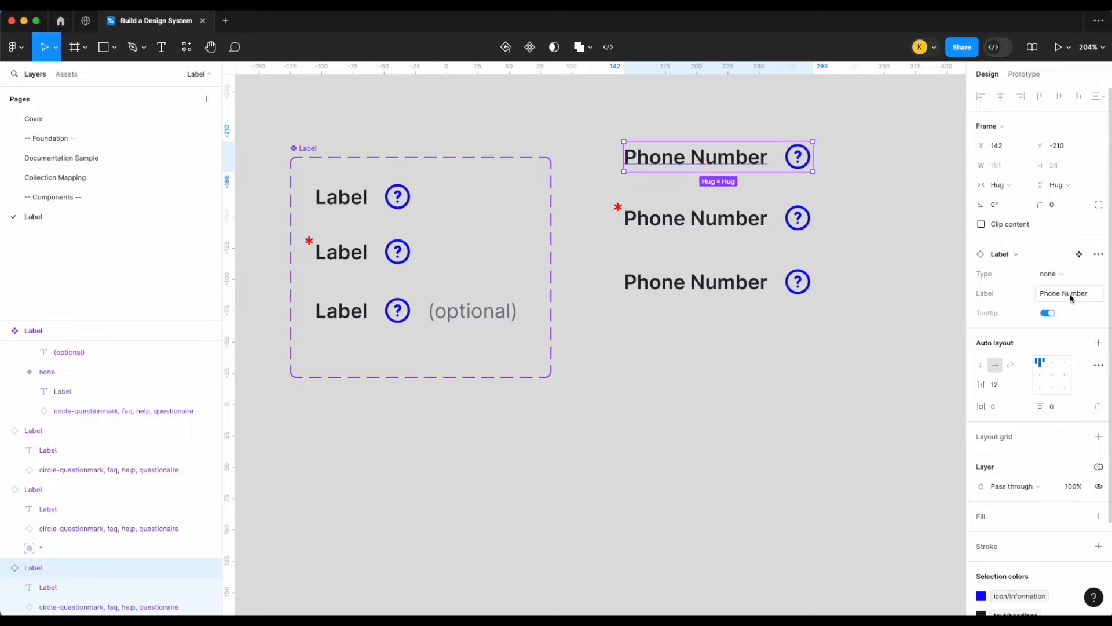
# - Set the top instance's Label text to "Email" and try its Tooltip off and on
pyautogui.write('Email')
pyautogui.press('Return')
pyautogui.click(1048, 313)
pyautogui.click(1049, 312)
pyautogui.click(826, 171)
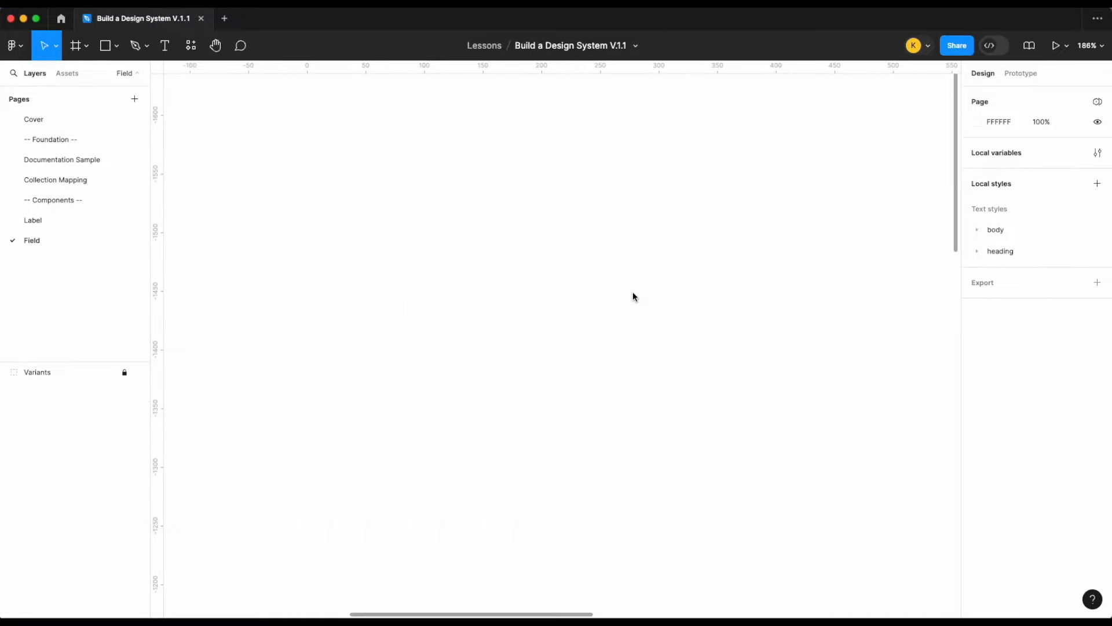
# - Add a text box about 128 by 30 on the Field page containing "Placeholder"
pyautogui.click(165, 57)
pyautogui.moveTo(468, 302); pyautogui.dragTo(620, 339)
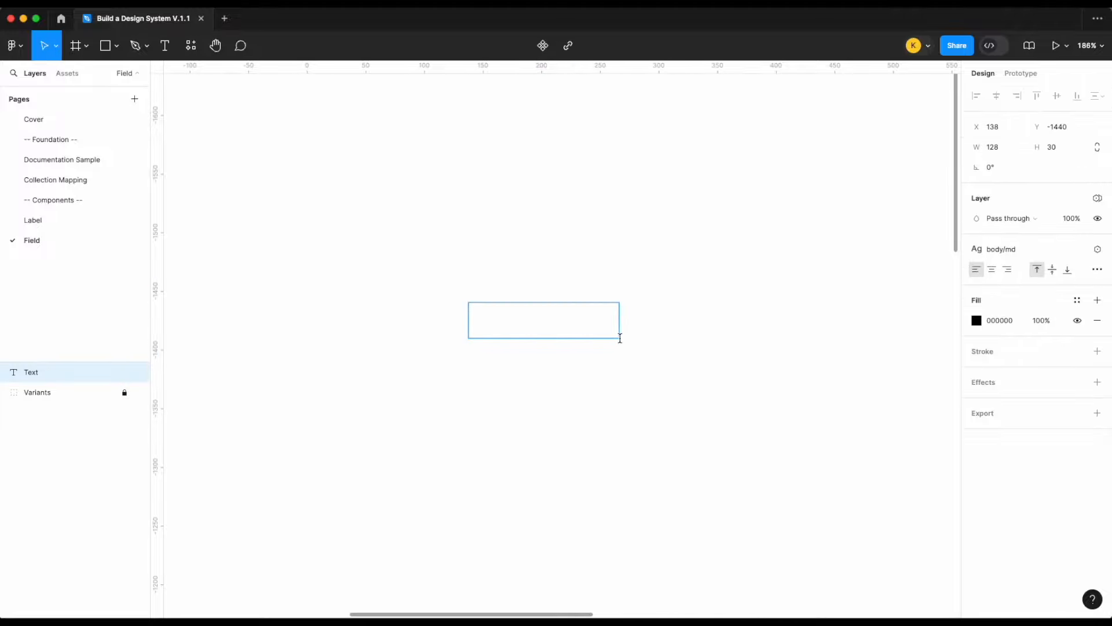
pyautogui.write('Placeholder')
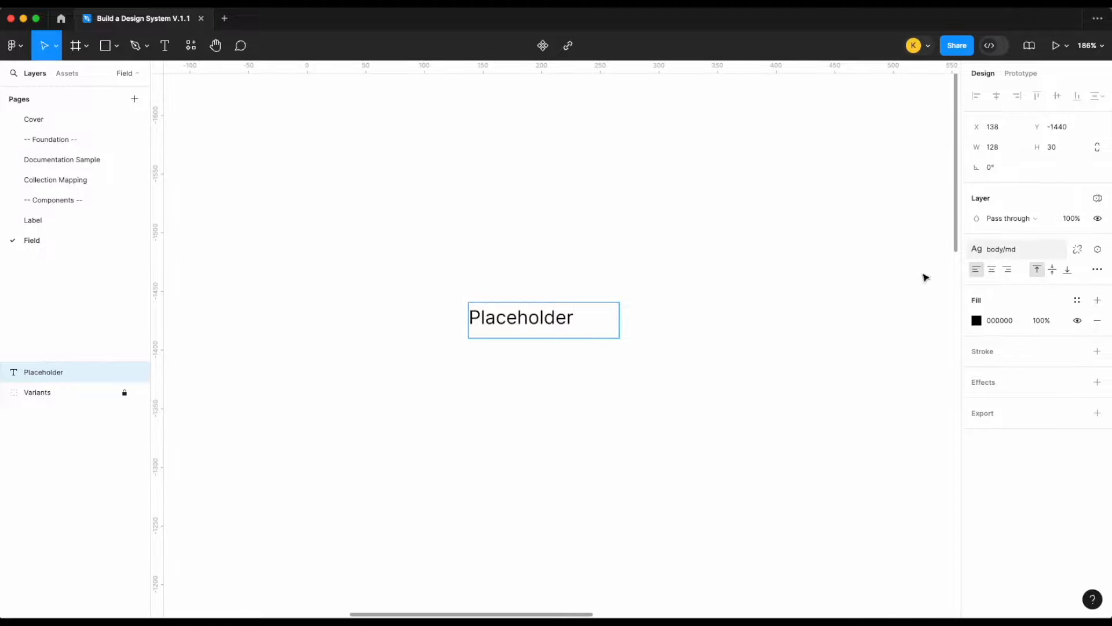
# - Apply the text/disabled fill colour to the Placeholder text
pyautogui.click(1076, 302)
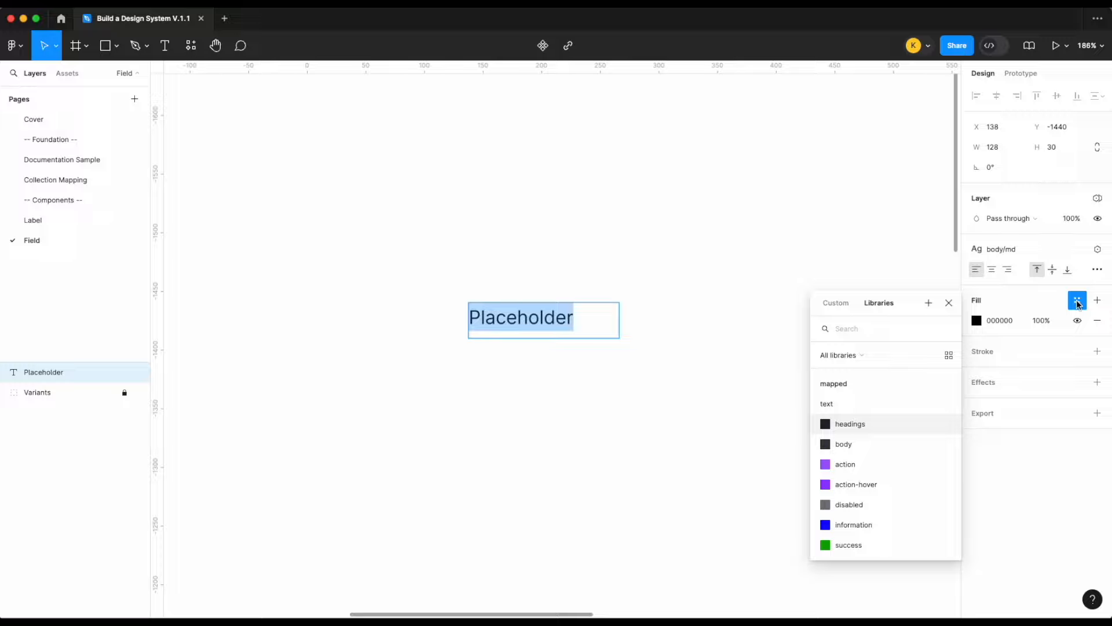
pyautogui.write('text')
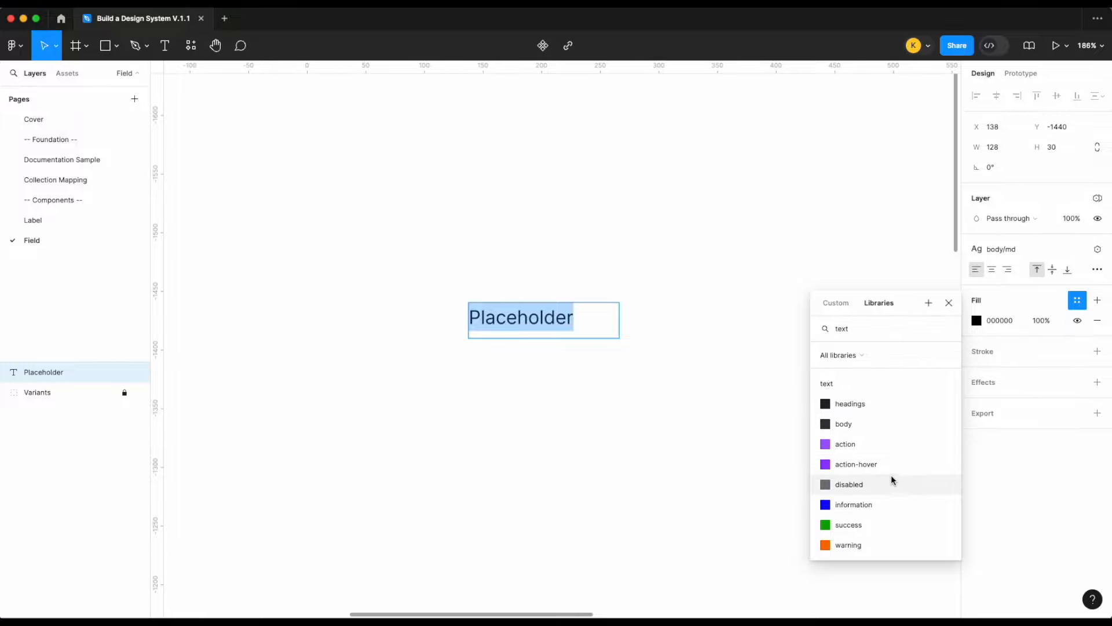
pyautogui.click(892, 483)
pyautogui.click(625, 420)
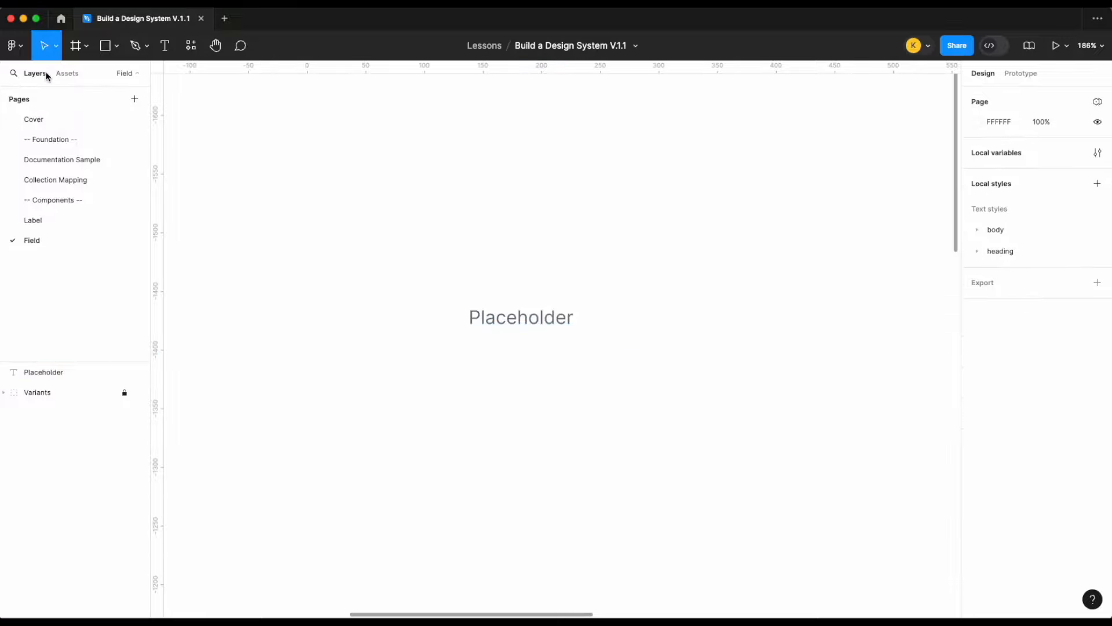
# - Insert the person icon before the Placeholder text and the eye-open icon after it from the icon library
pyautogui.click(65, 73)
pyautogui.moveTo(39, 174); pyautogui.dragTo(445, 319)
pyautogui.doubleClick(85, 104)
pyautogui.write('eye')
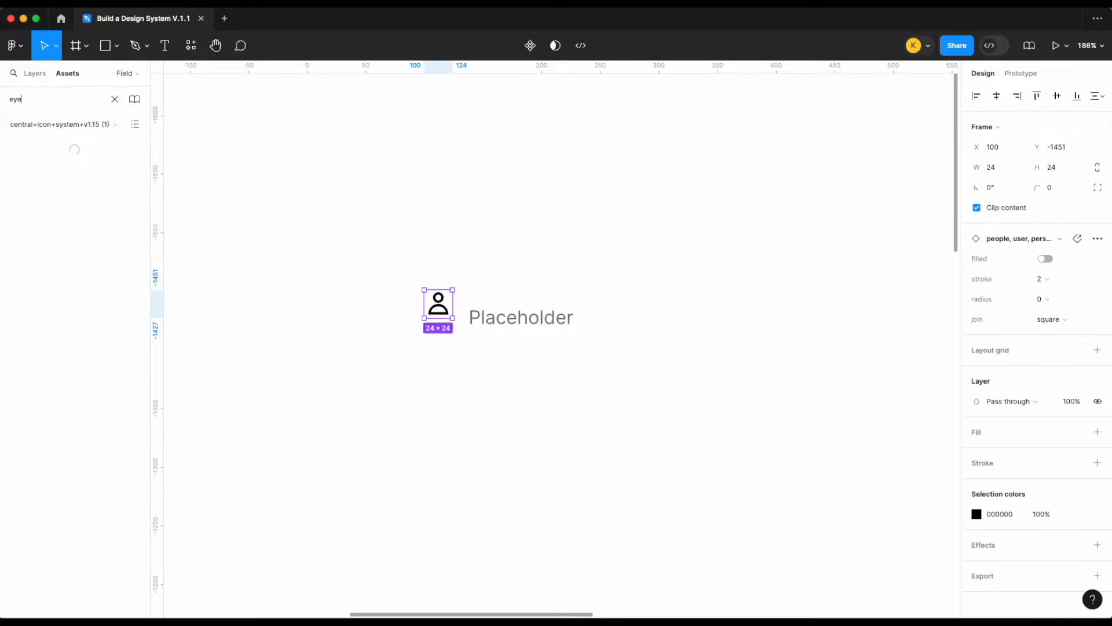
pyautogui.moveTo(109, 364); pyautogui.dragTo(618, 315)
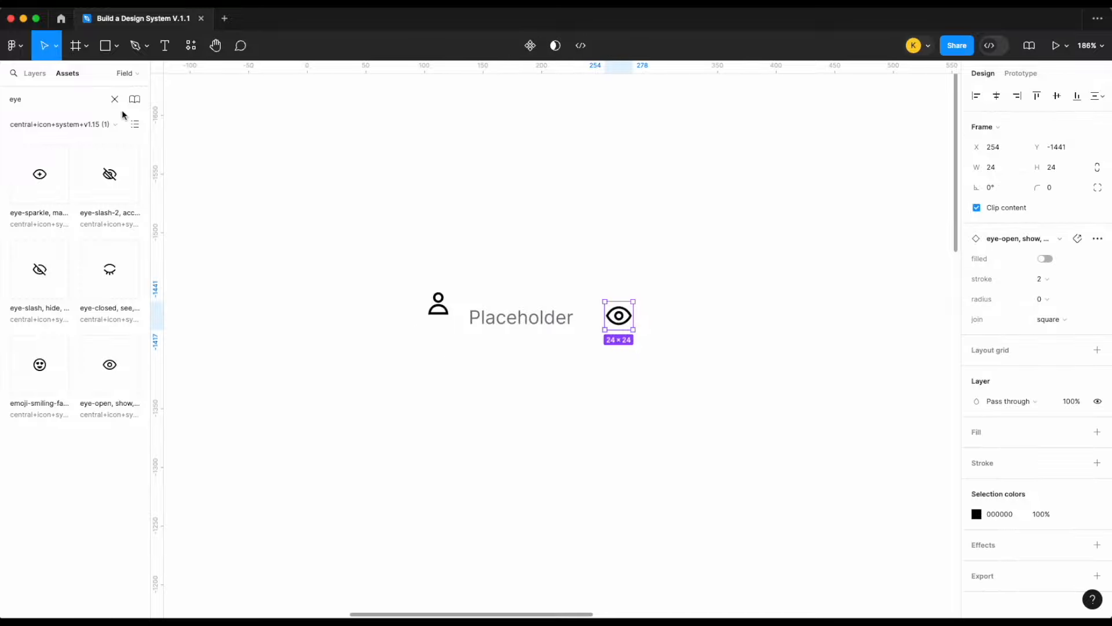
pyautogui.click(36, 74)
pyautogui.click(629, 379)
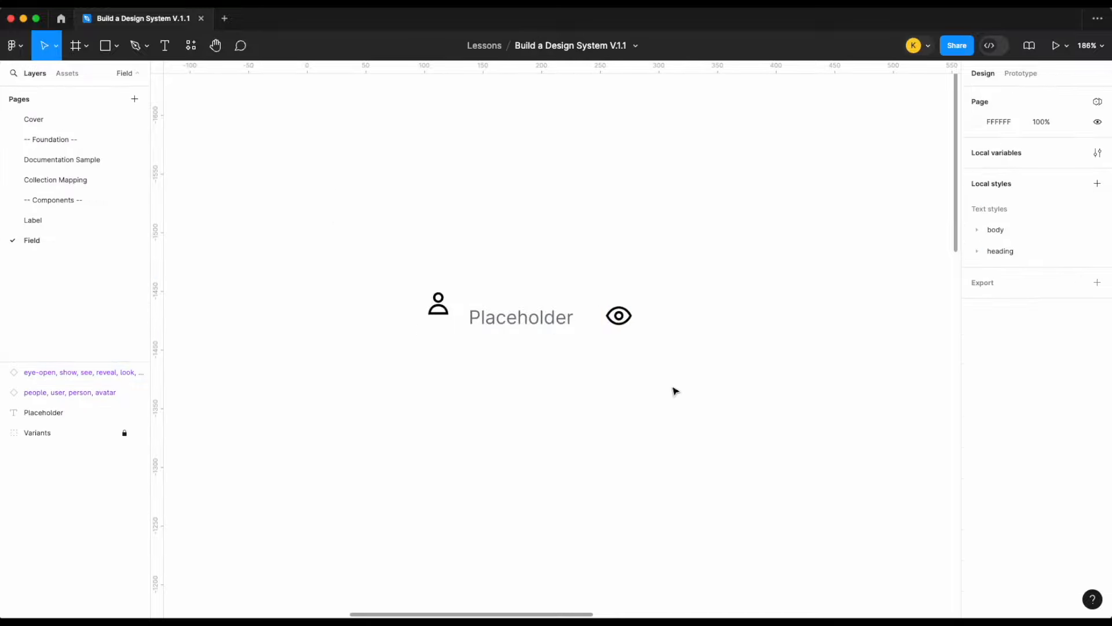
# - Wrap both icons and the Placeholder text in an auto layout frame and set the text's width to hug contents
pyautogui.moveTo(698, 387); pyautogui.dragTo(406, 276)
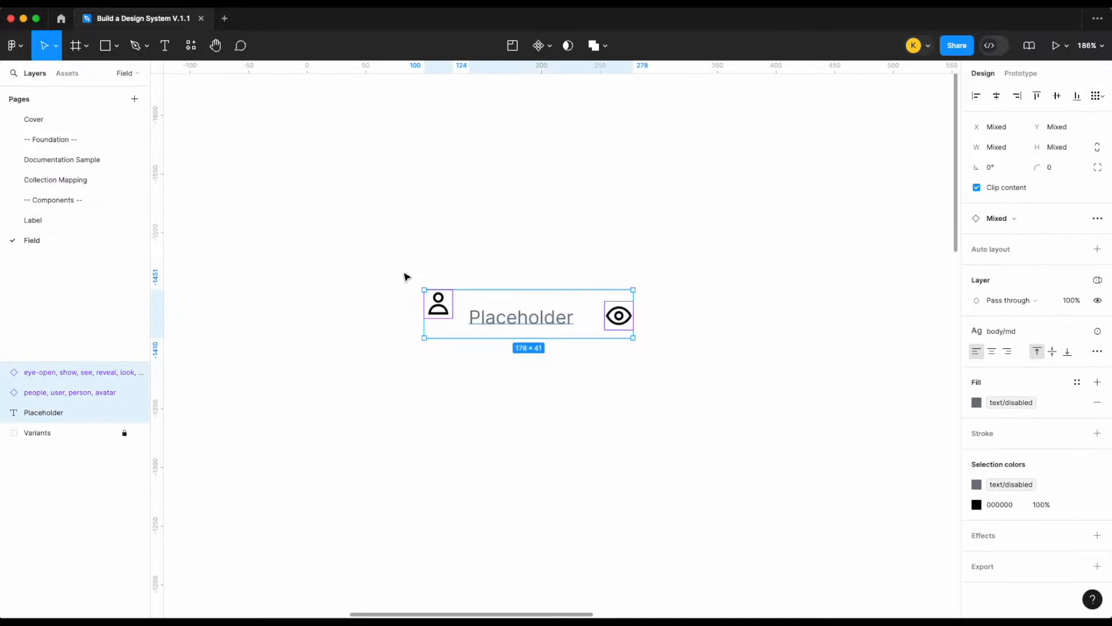
pyautogui.hotkey('shift', 'a')
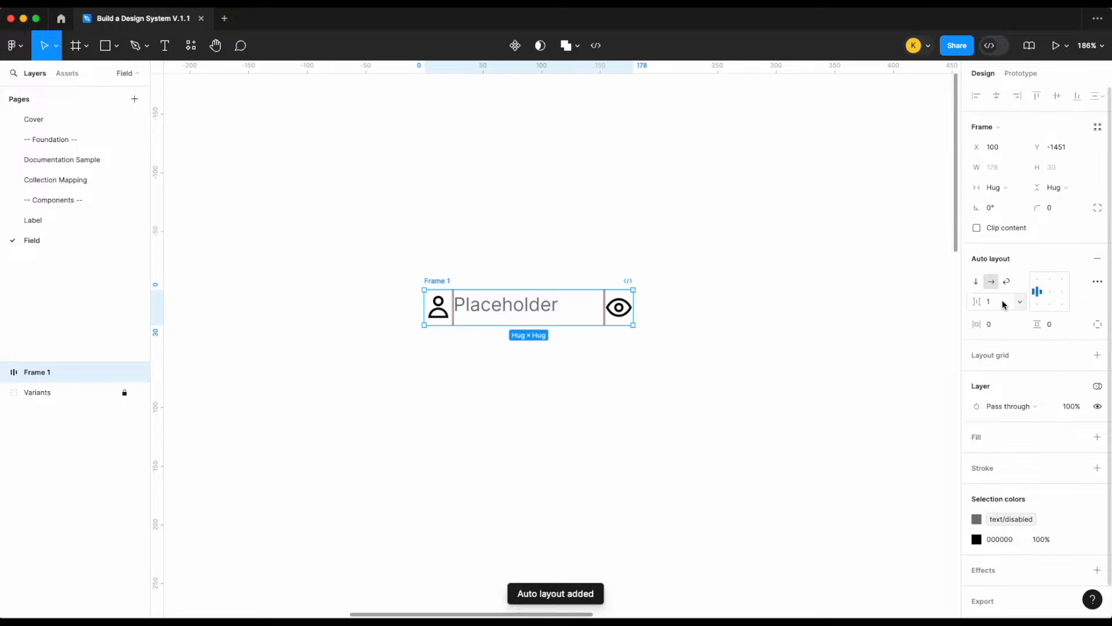
pyautogui.click(547, 308)
pyautogui.click(1016, 167)
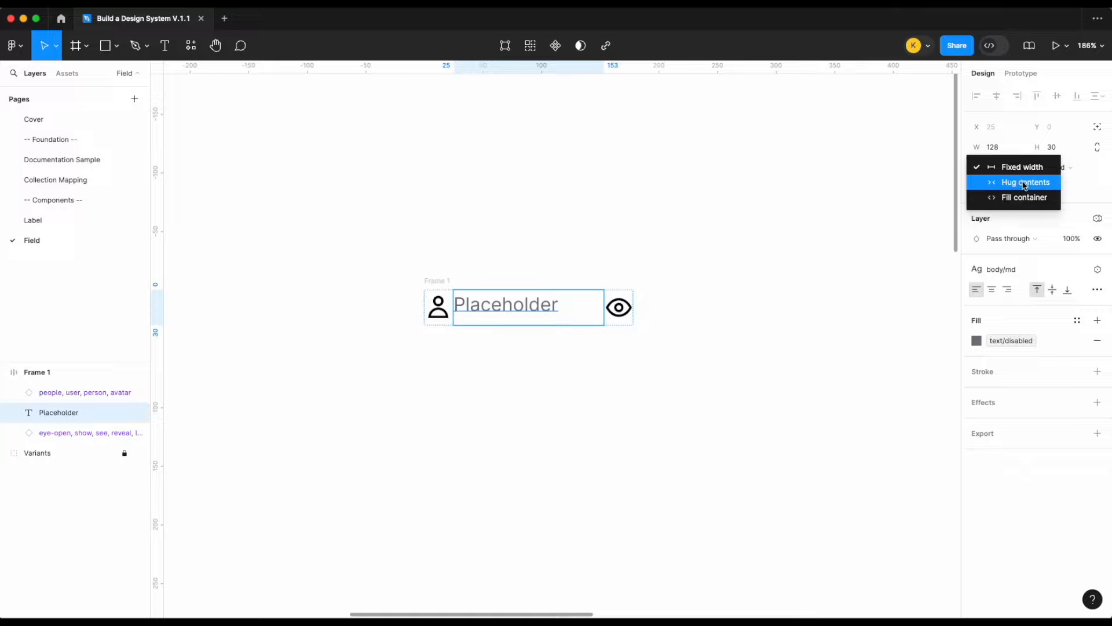
pyautogui.click(1023, 183)
pyautogui.click(746, 285)
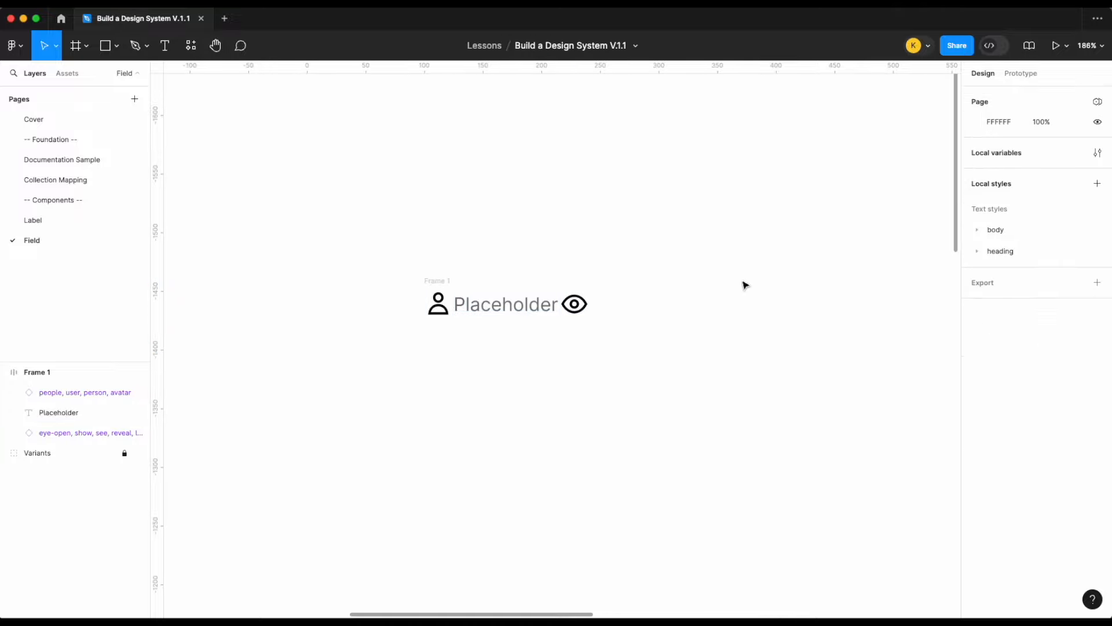
# - Set the frame's auto layout to an 8 gap between items, 12 horizontal padding and 8 vertical padding
pyautogui.click(435, 281)
pyautogui.click(996, 301)
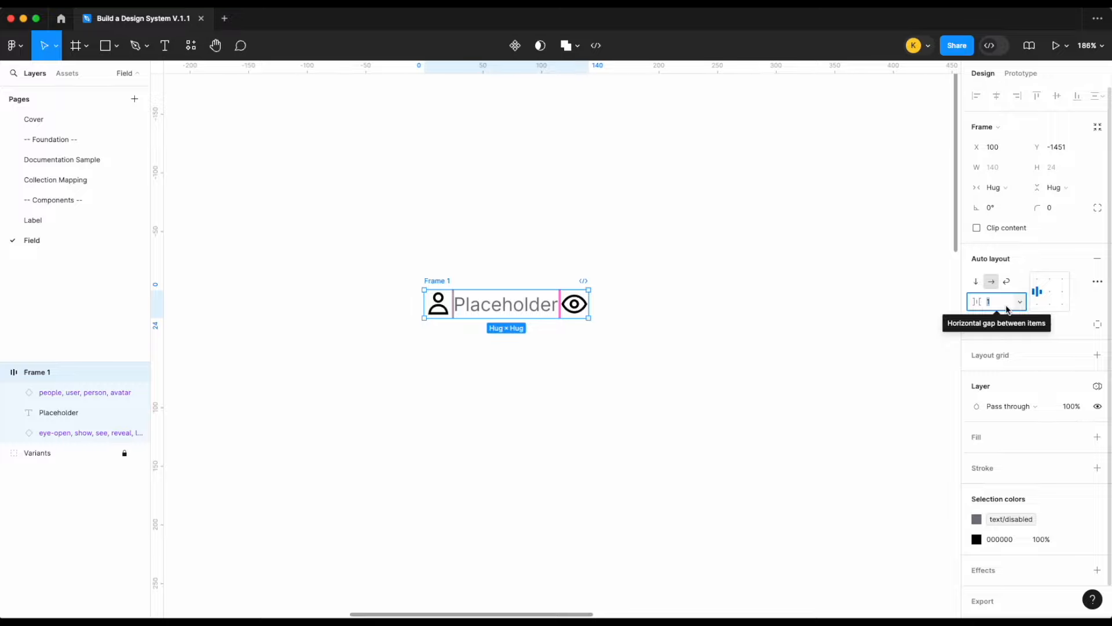
pyautogui.write('8')
pyautogui.press('Return')
pyautogui.click(1000, 331)
pyautogui.write('12')
pyautogui.press('Return')
pyautogui.click(1063, 326)
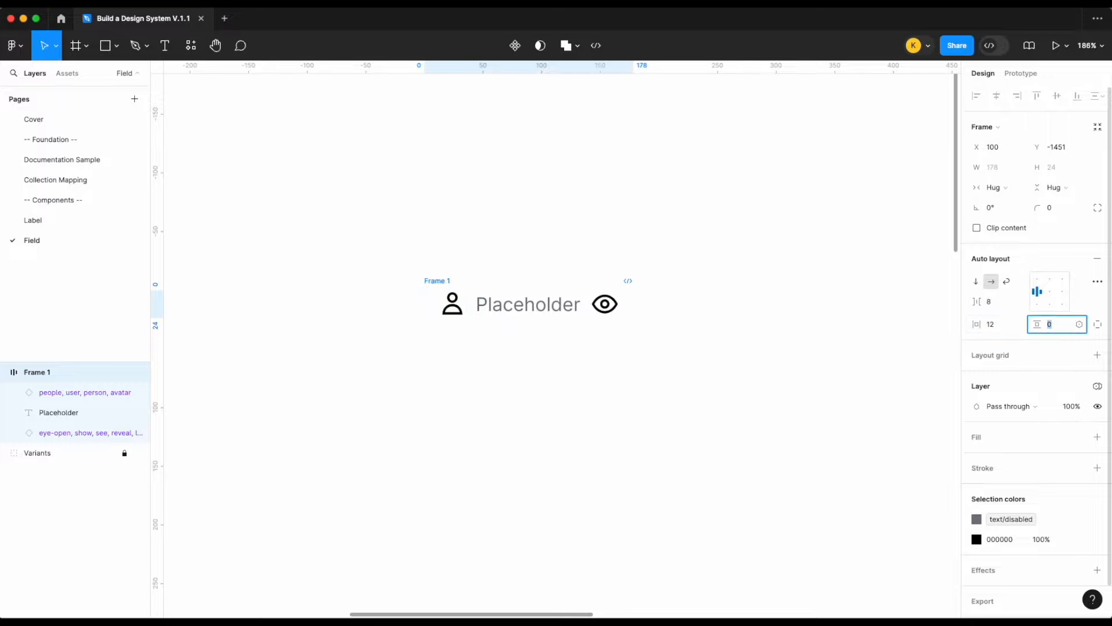
pyautogui.write('8')
pyautogui.press('Return')
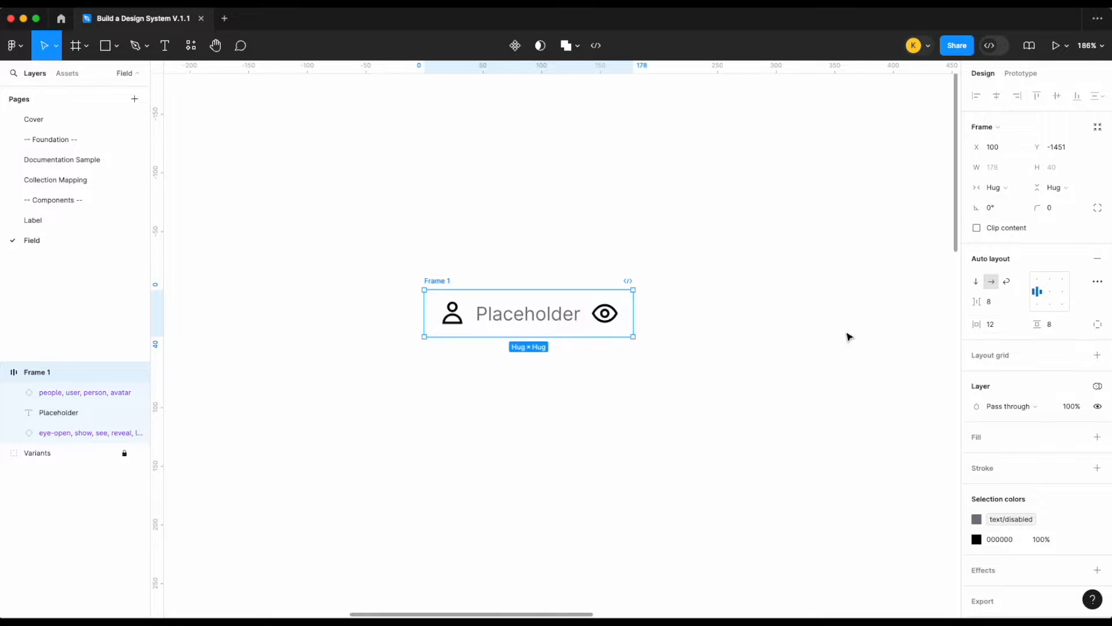
# - Add a fill to the frame using the surface/primary colour variable
pyautogui.click(1096, 436)
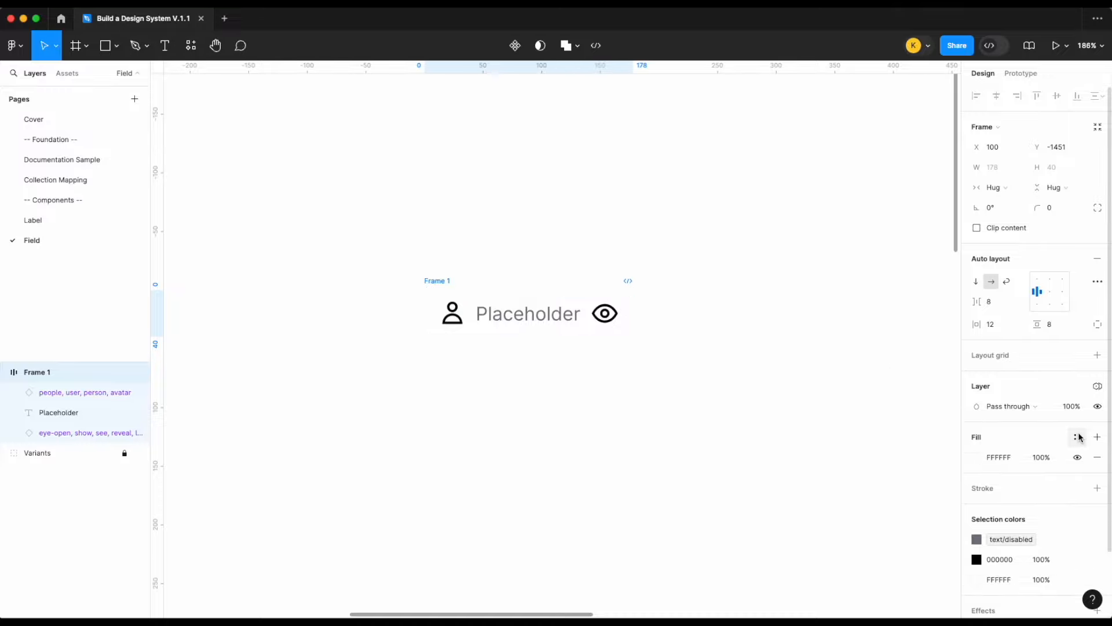
pyautogui.click(1077, 437)
pyautogui.write('surf')
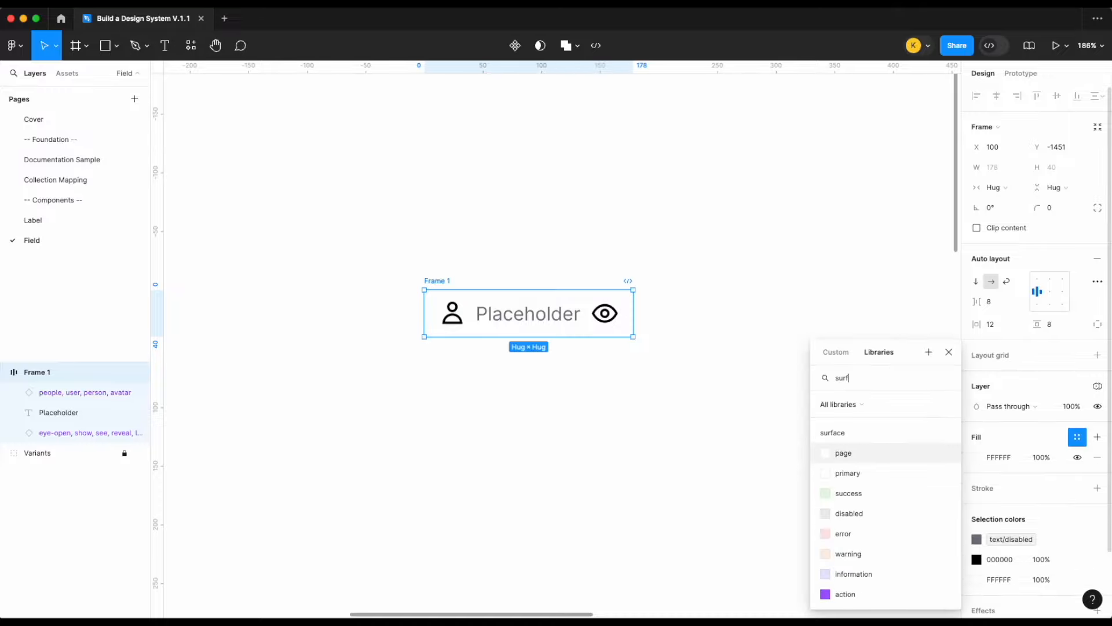
pyautogui.click(873, 474)
# - Add a stroke to the frame and bind its weight to the border width sm variable
pyautogui.click(1096, 487)
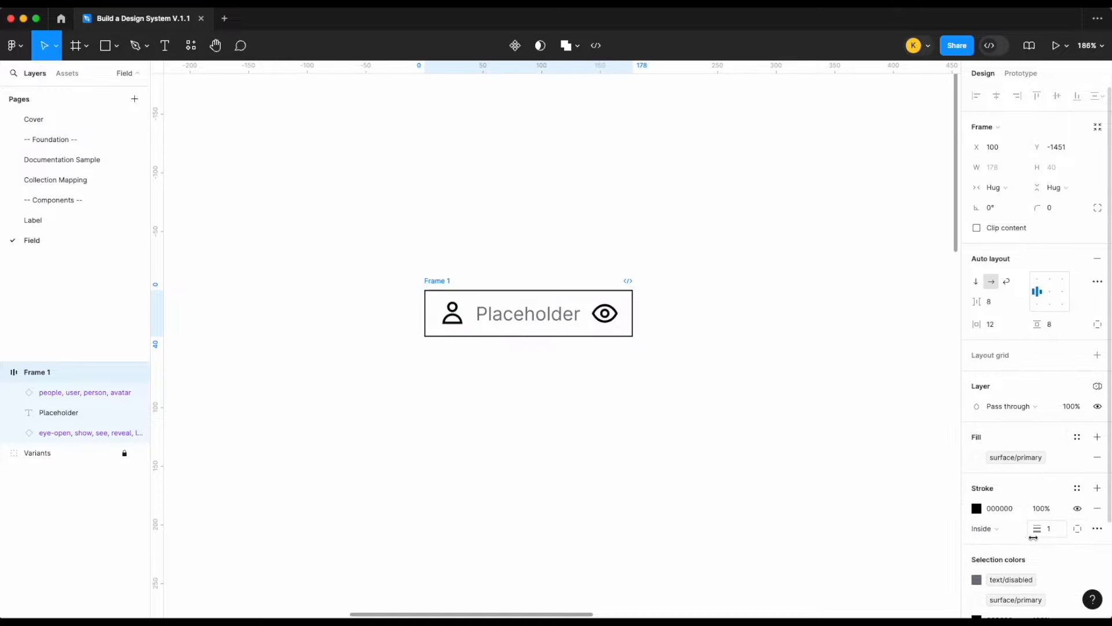
pyautogui.rightClick(1053, 529)
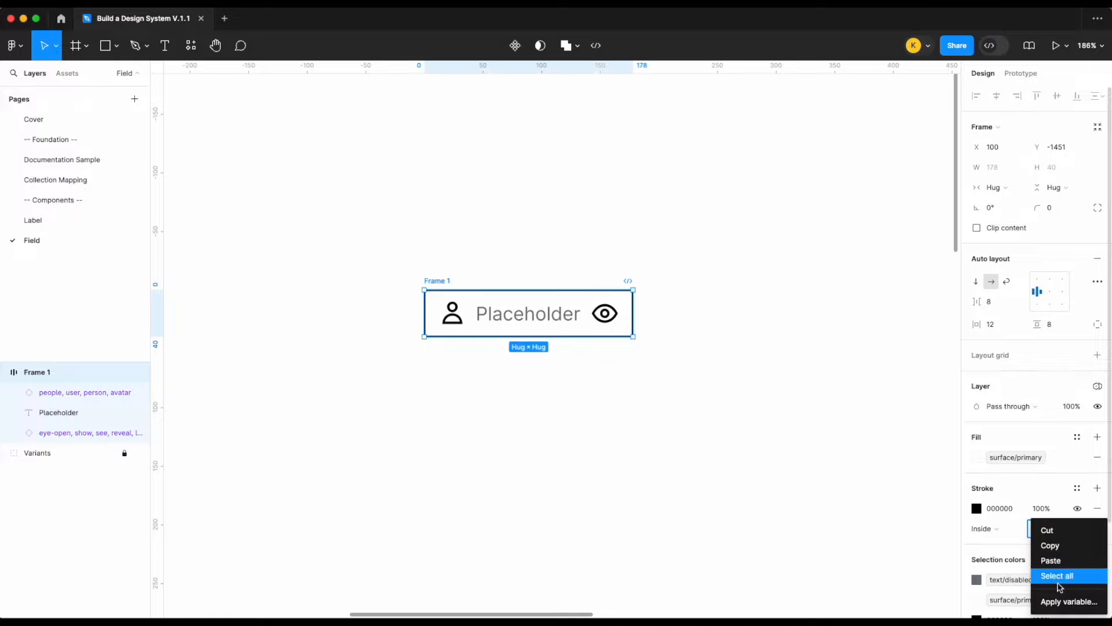
pyautogui.click(1059, 603)
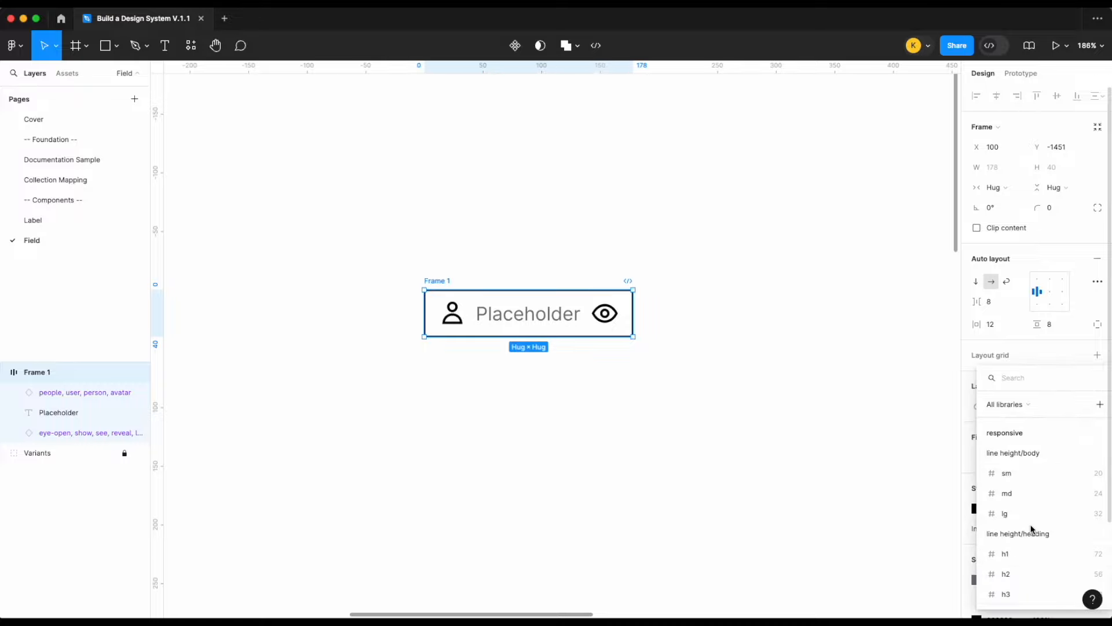
pyautogui.write('bor')
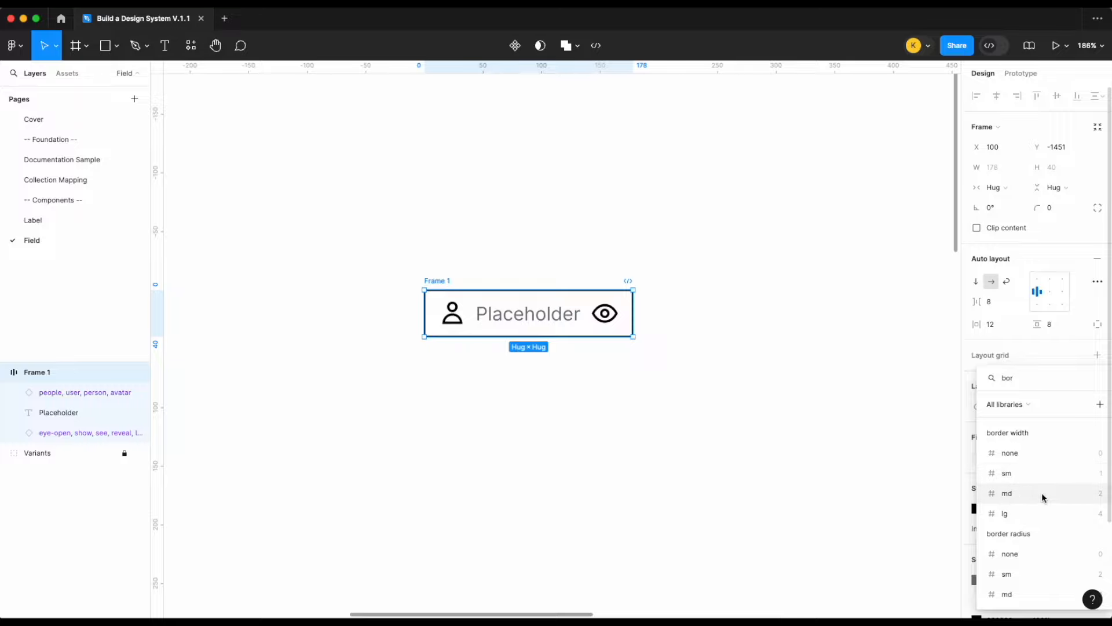
pyautogui.click(1042, 467)
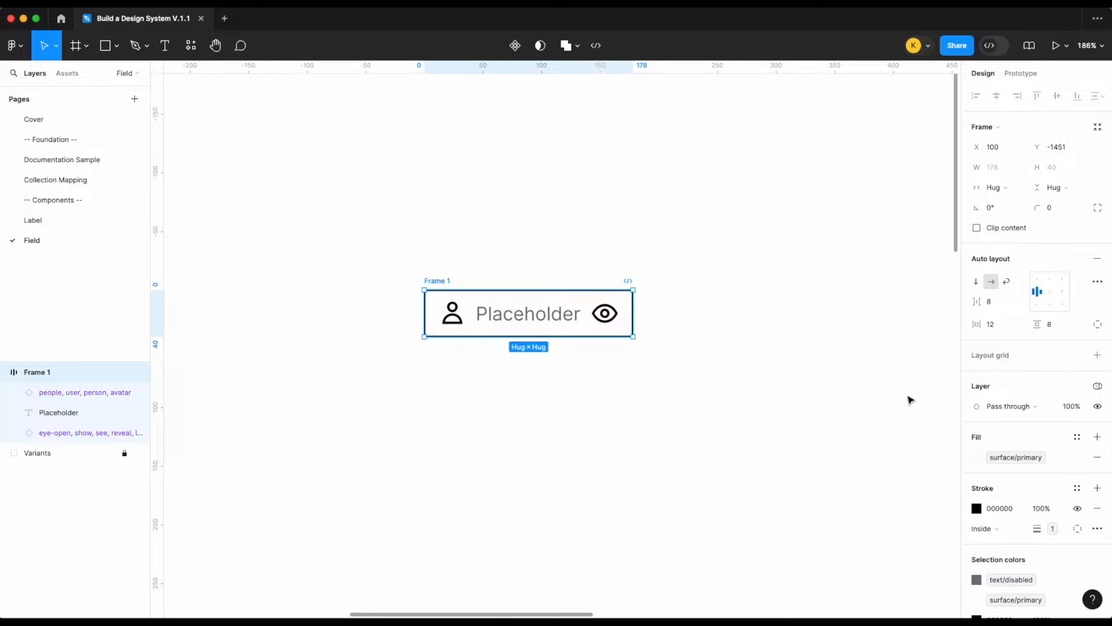
# - Apply the border radius variable with value 4 to the frame's corners
pyautogui.click(1079, 208)
pyautogui.write('rad')
pyautogui.click(1019, 353)
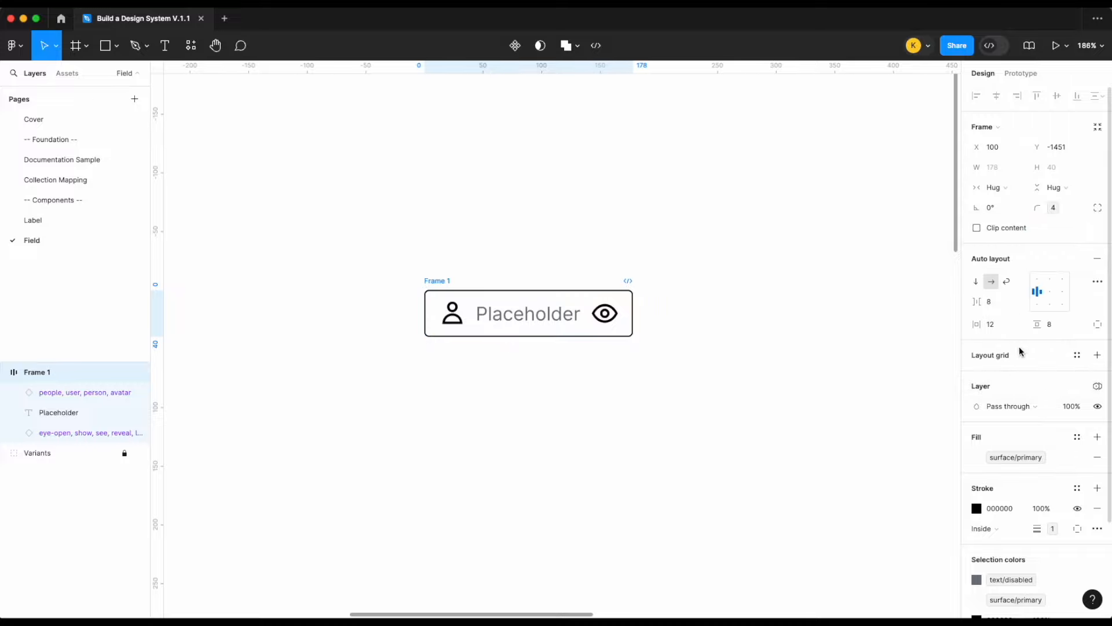
pyautogui.click(755, 322)
# - Apply the border/primary colour variable to the frame's stroke
pyautogui.click(433, 281)
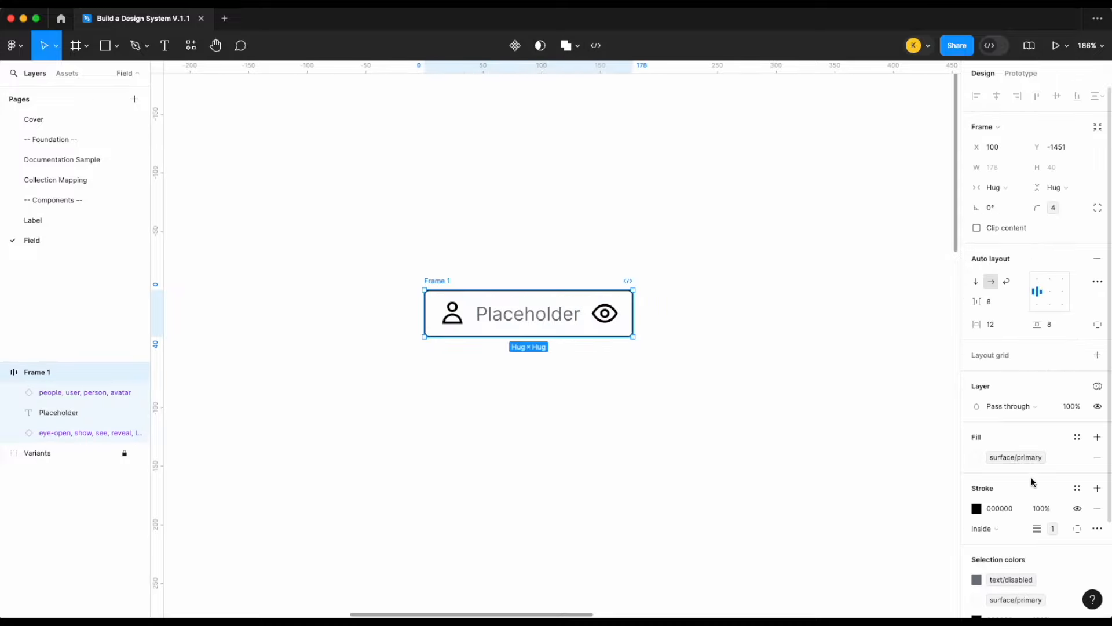
pyautogui.scroll(-3, 1032, 482)
pyautogui.click(1078, 412)
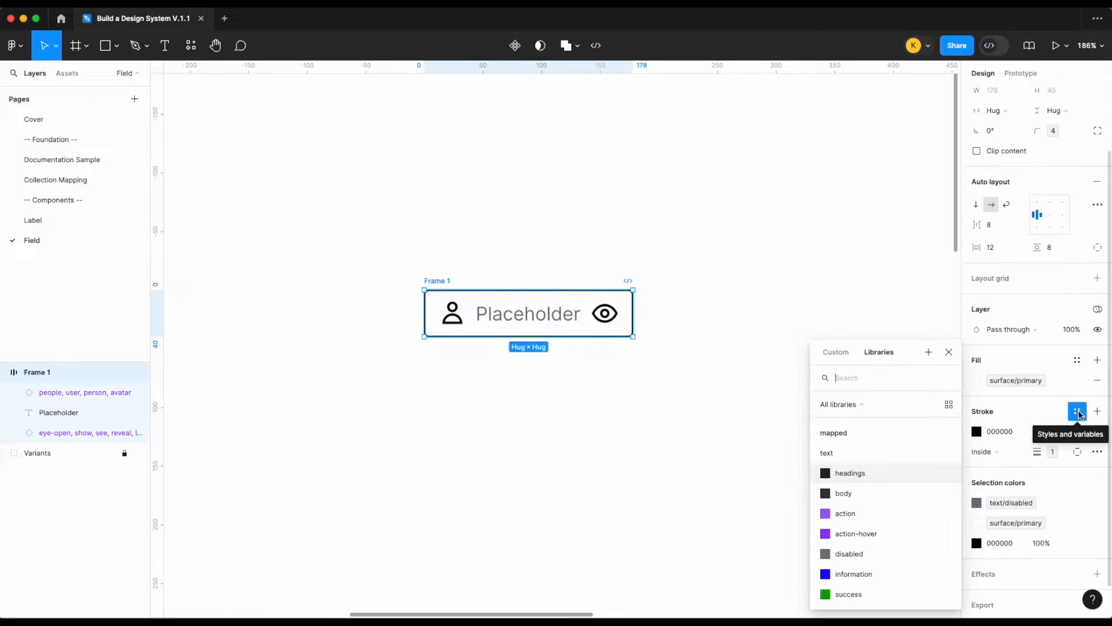
pyautogui.write('border')
pyautogui.click(849, 454)
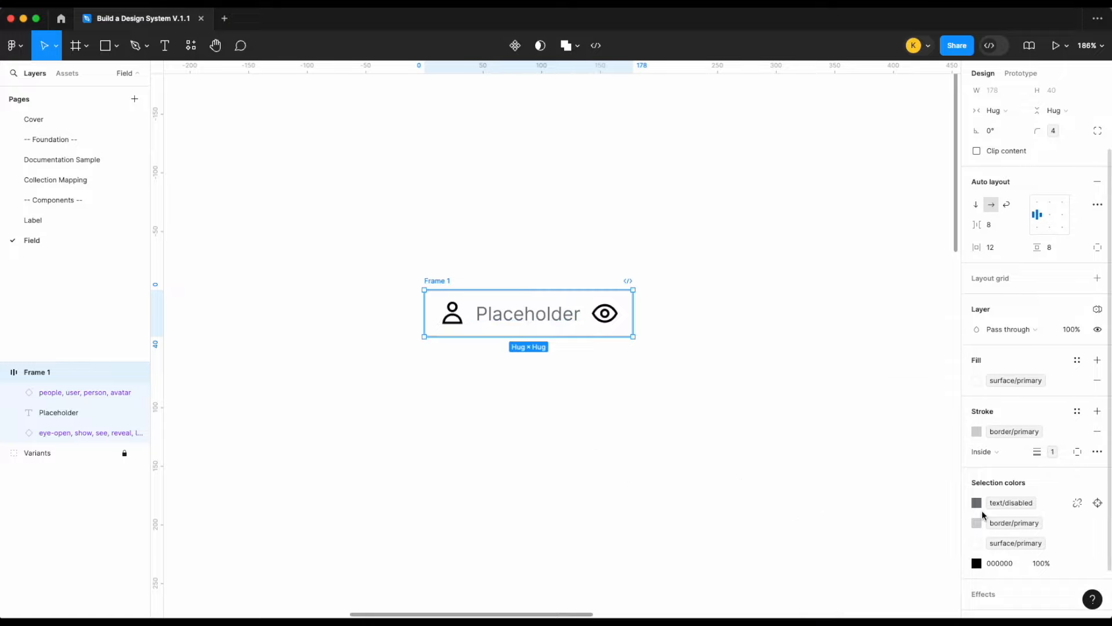
# - Replace the frame's black 000000 selection colour with icon/primary to recolour both icons
pyautogui.click(521, 315)
pyautogui.click(743, 449)
pyautogui.click(443, 277)
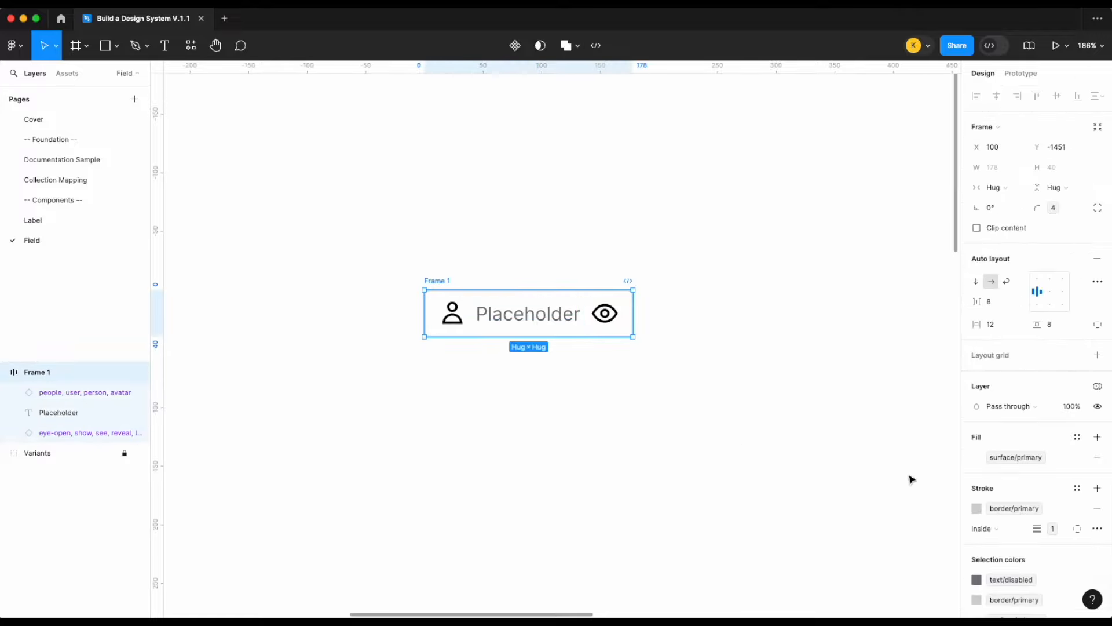
pyautogui.click(1078, 510)
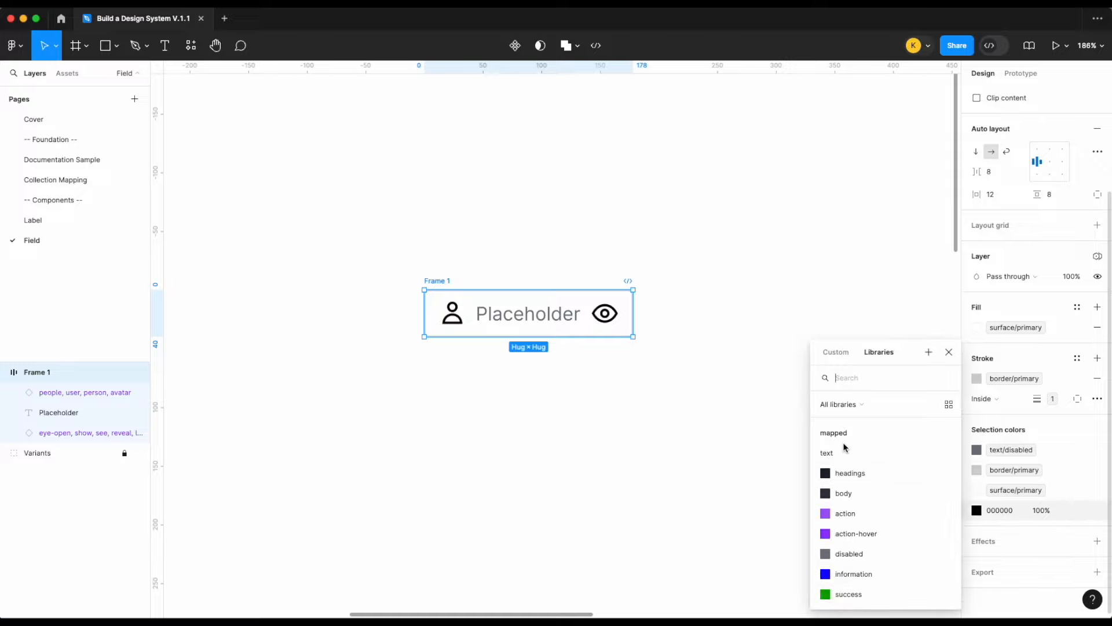
pyautogui.write('ico')
pyautogui.click(827, 451)
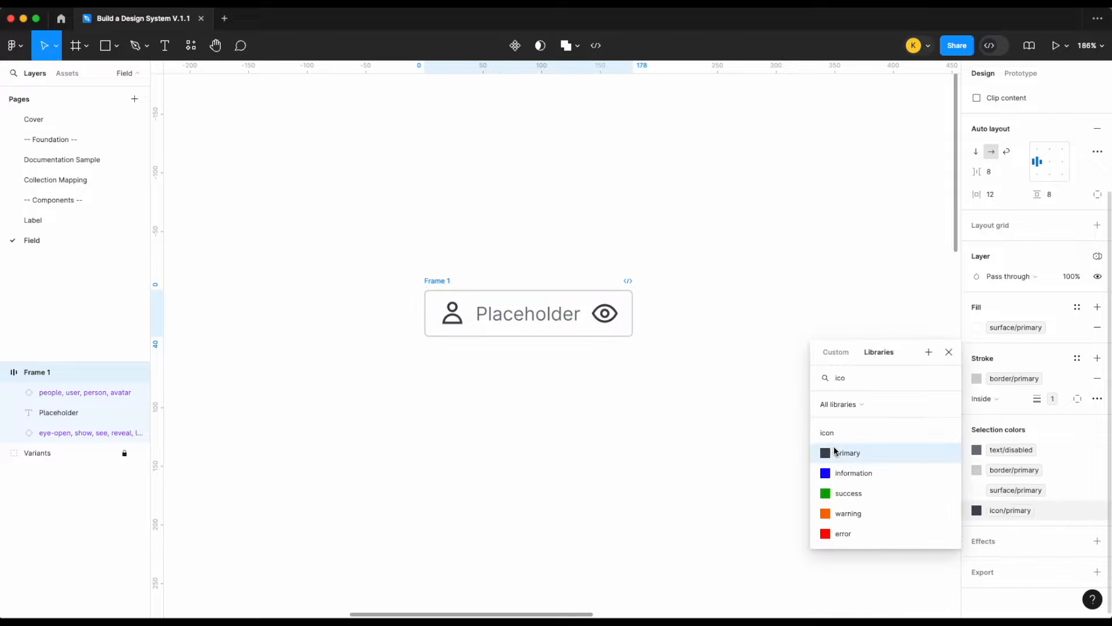
pyautogui.click(690, 324)
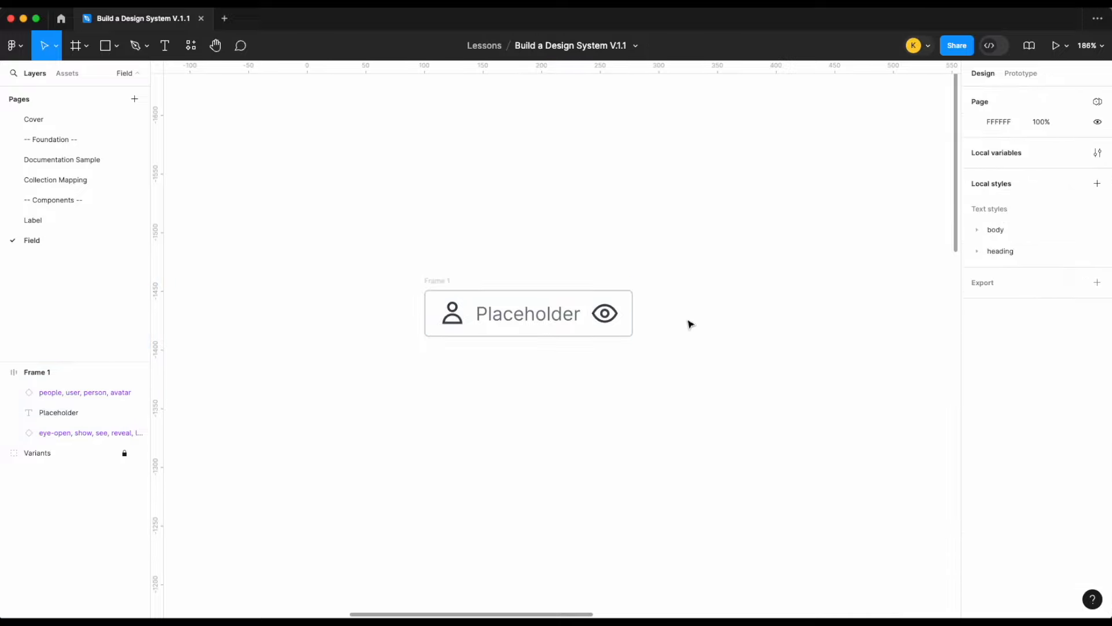
# - Rename the frame as Field and turn it into a component
pyautogui.doubleClick(445, 281)
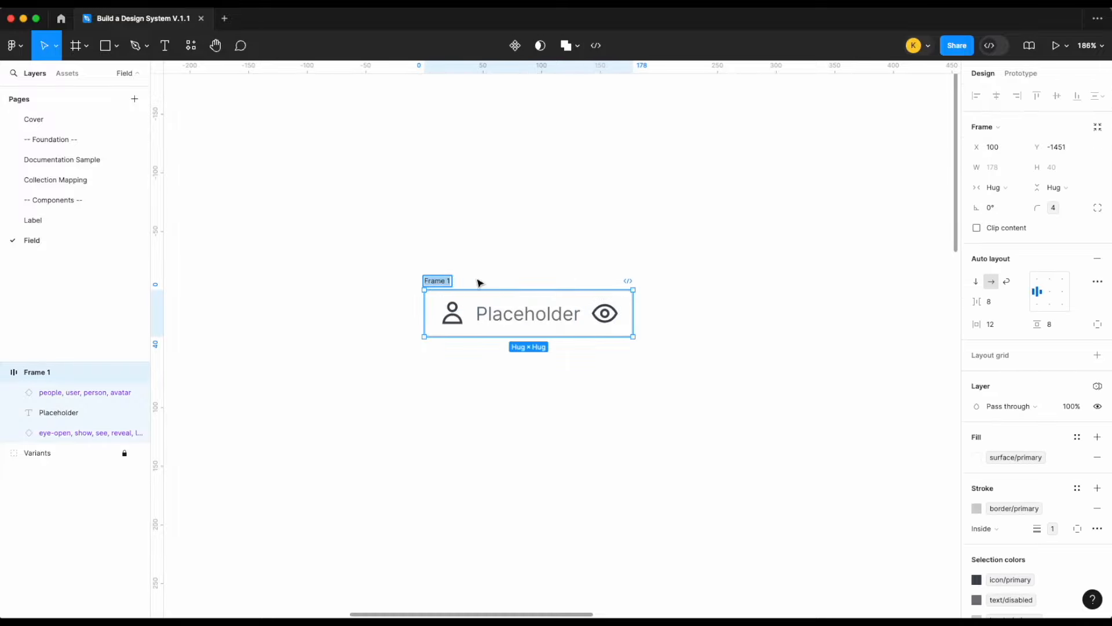
pyautogui.write('Field')
pyautogui.press('Return')
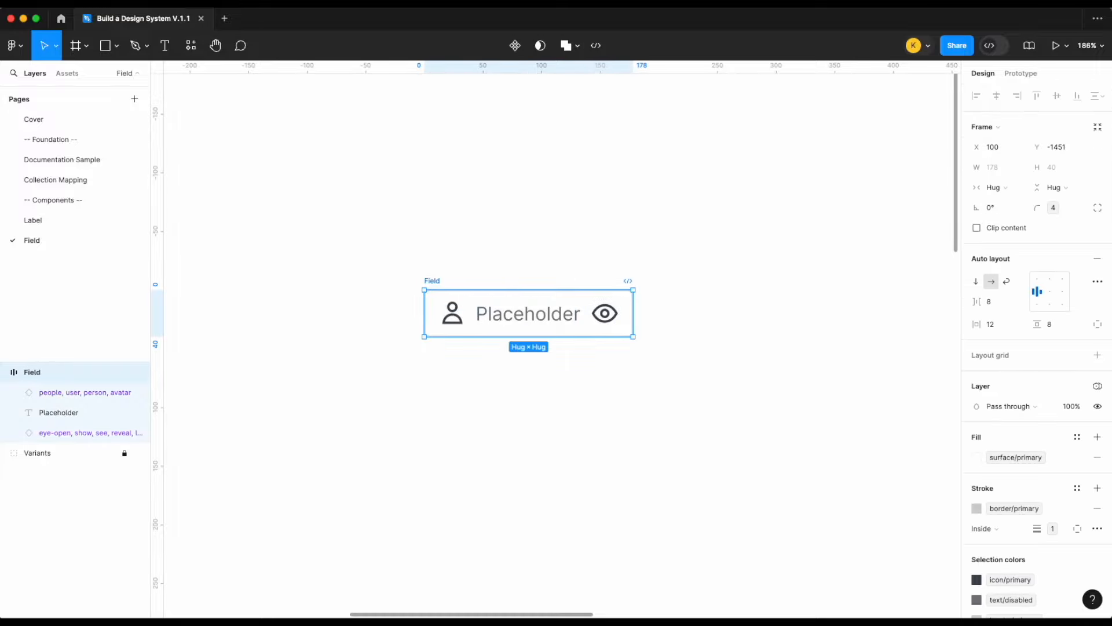
pyautogui.rightClick(436, 293)
pyautogui.click(484, 451)
# - Place an instance of the Field component below the original and widen it to about 271
pyautogui.moveTo(569, 323); pyautogui.dragTo(568, 449)
pyautogui.scroll(-2, 567, 445)
pyautogui.click(666, 387)
pyautogui.click(617, 378)
pyautogui.moveTo(626, 366); pyautogui.dragTo(735, 369)
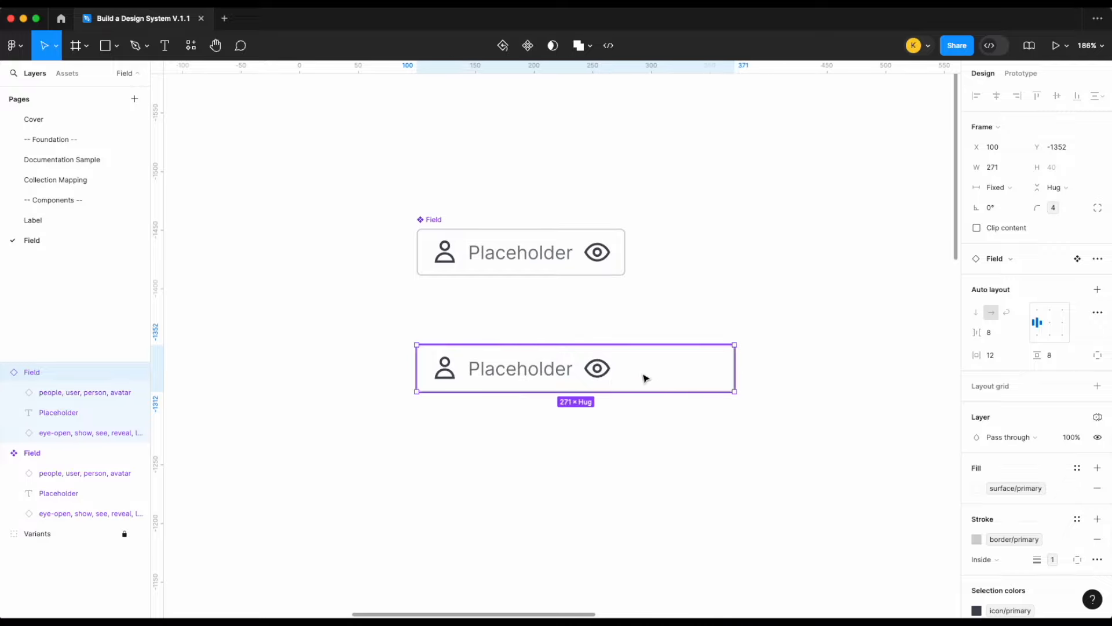
# - Duplicate the widened Field instance below itself and change the copy's text to "Email"
pyautogui.scroll(-1, 643, 377)
pyautogui.moveTo(616, 355); pyautogui.dragTo(616, 432)
pyautogui.doubleClick(532, 443)
pyautogui.doubleClick(532, 444)
pyautogui.write('Email')
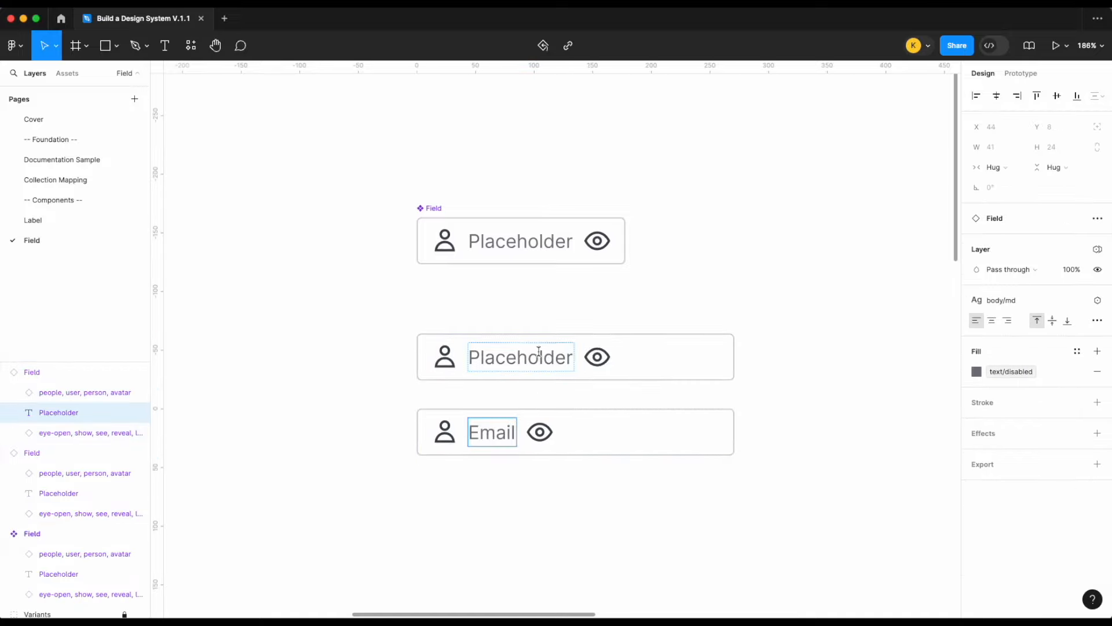
# - Change the upper instance's text to "First name" and move the Email instance slightly up to about Y -1291
pyautogui.doubleClick(539, 351)
pyautogui.write('First name')
pyautogui.click(673, 306)
pyautogui.moveTo(656, 451); pyautogui.dragTo(657, 448)
pyautogui.click(656, 446)
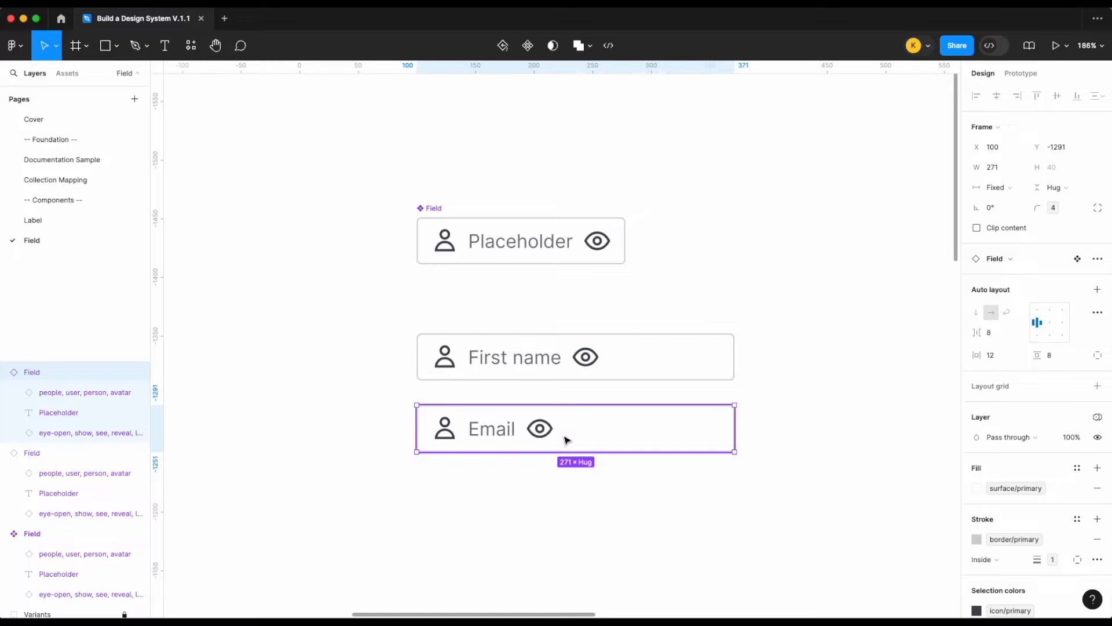
# - Set the Placeholder text's width in the main Field component to fill container
pyautogui.doubleClick(551, 243)
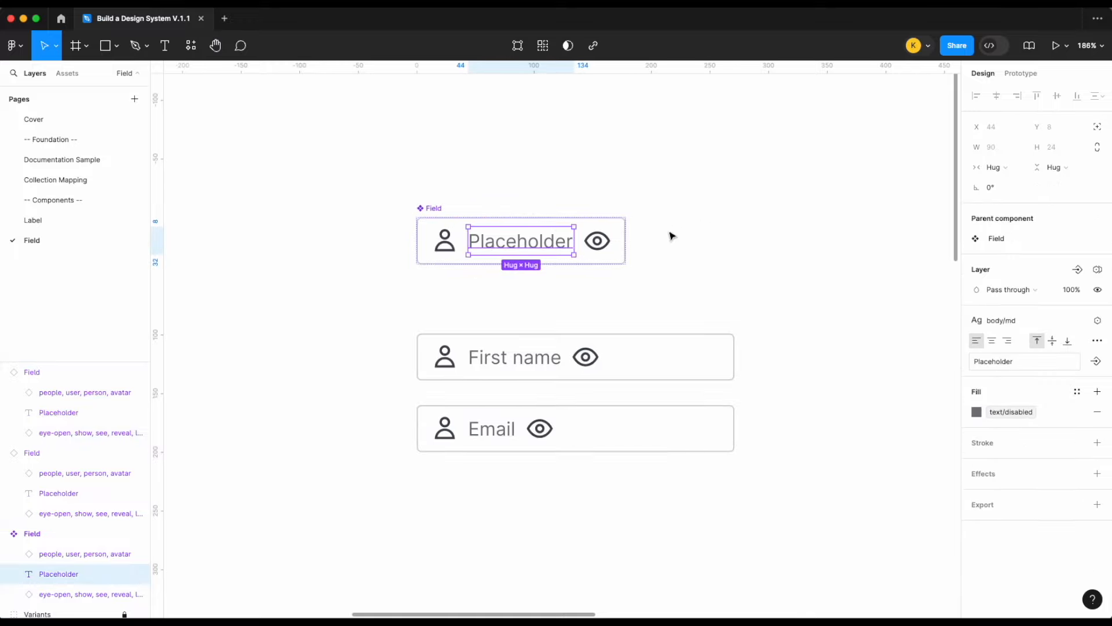
pyautogui.click(999, 176)
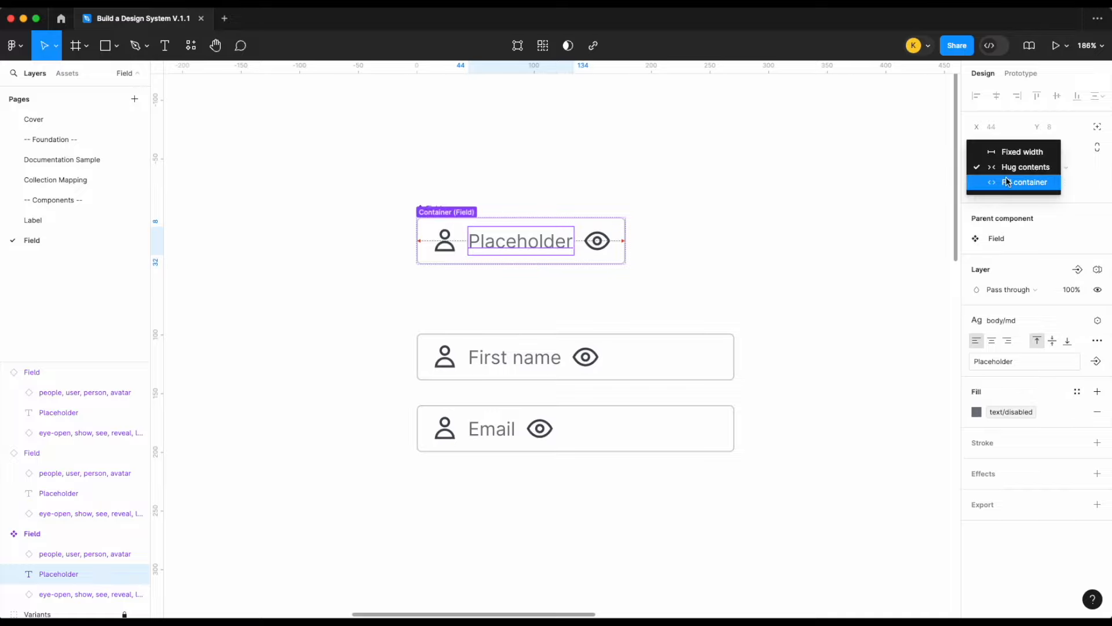
pyautogui.click(1007, 182)
pyautogui.click(822, 246)
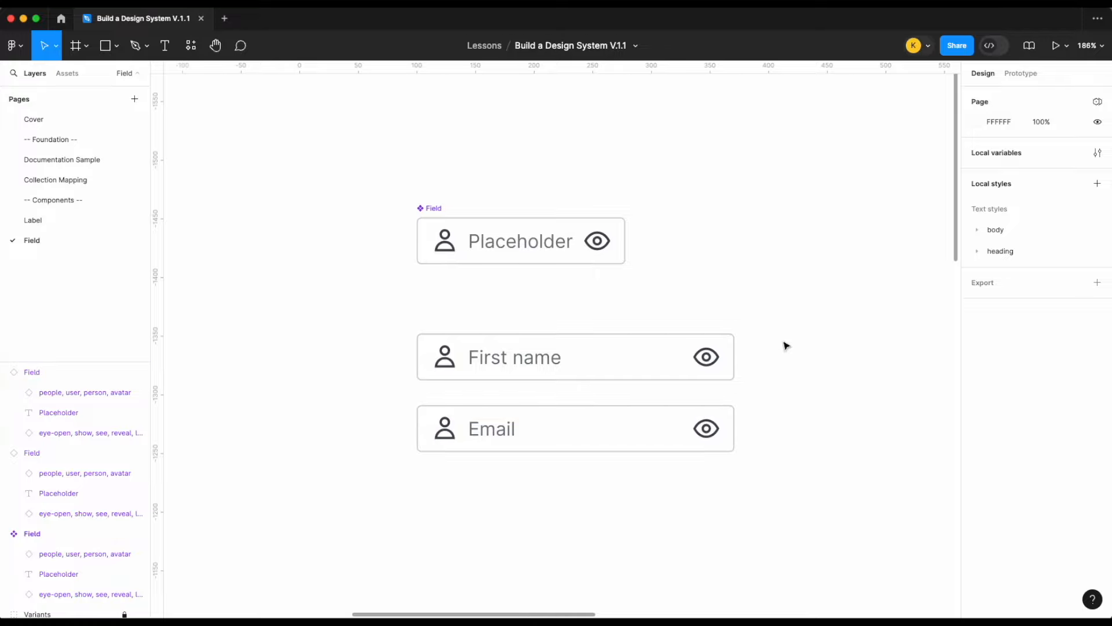
# - Create a text property named "Placeholder" for the placeholder text in the main Field component, keeping "Placeholder" as its value
pyautogui.doubleClick(555, 254)
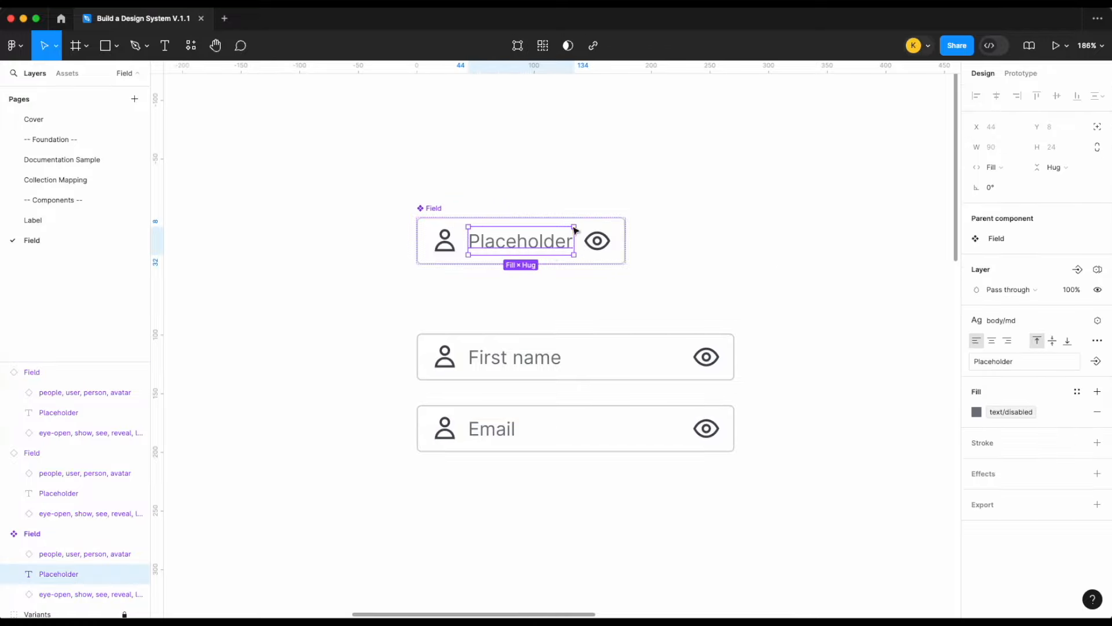
pyautogui.click(712, 343)
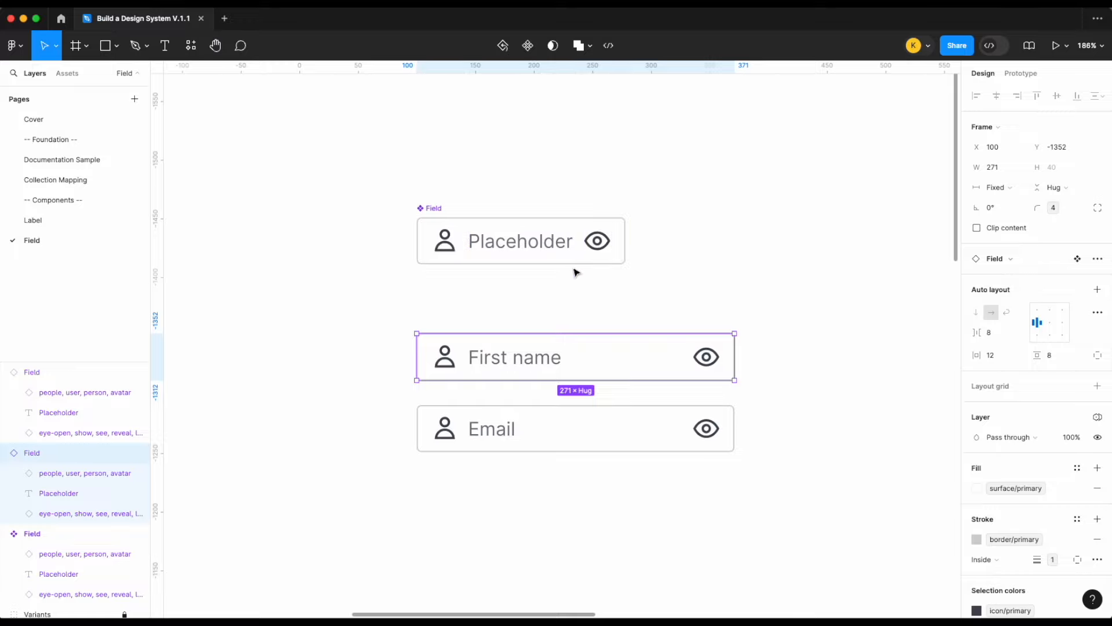
pyautogui.click(561, 245)
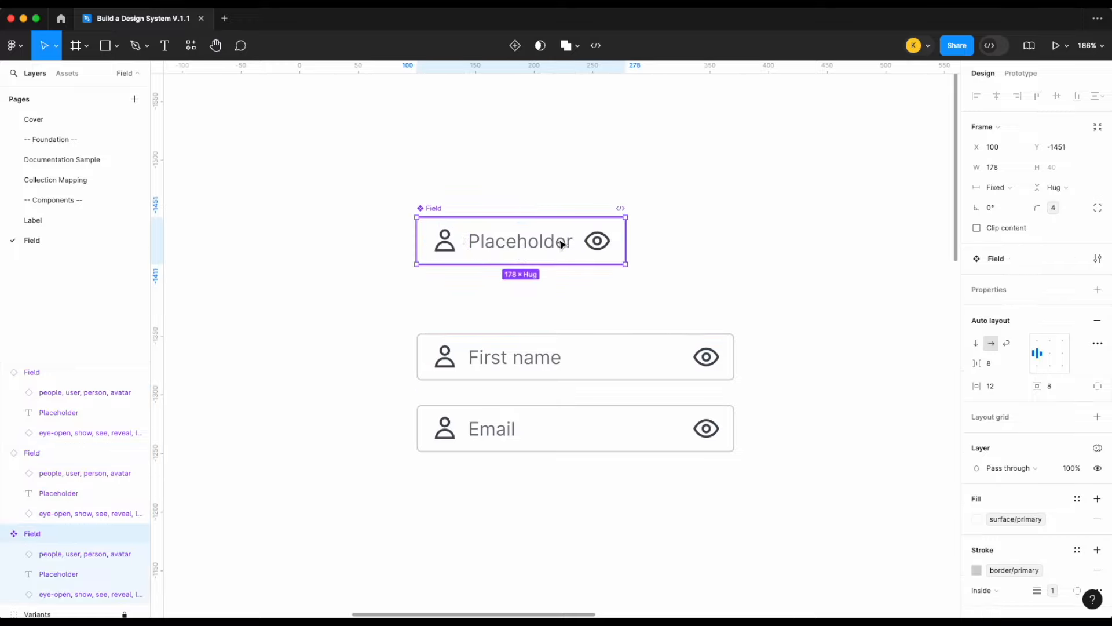
pyautogui.doubleClick(561, 245)
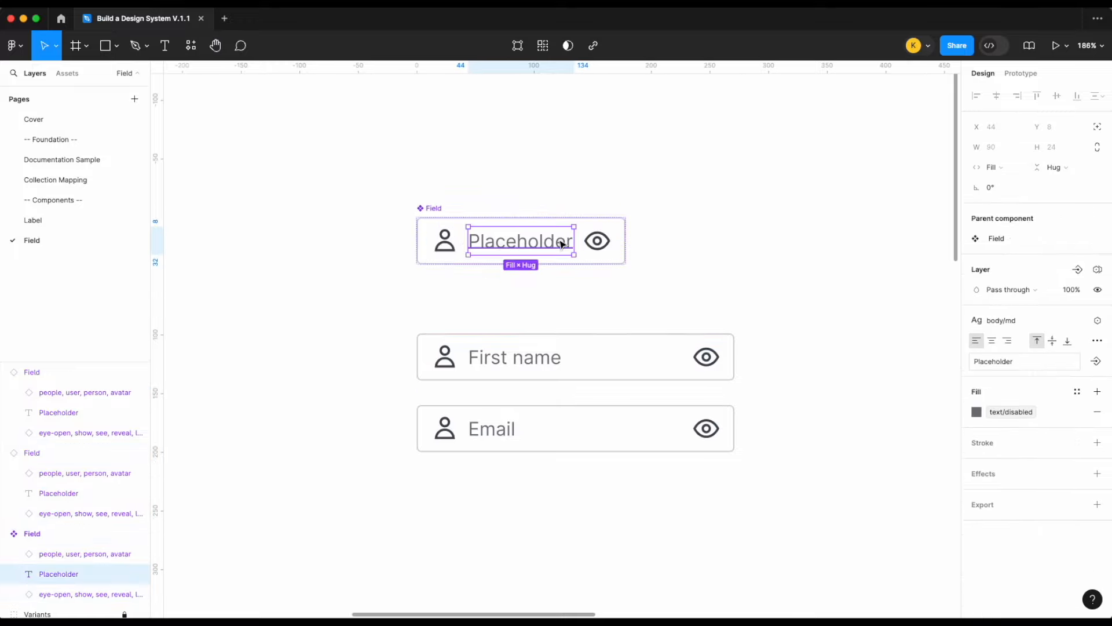
pyautogui.click(1095, 361)
pyautogui.write('Place')
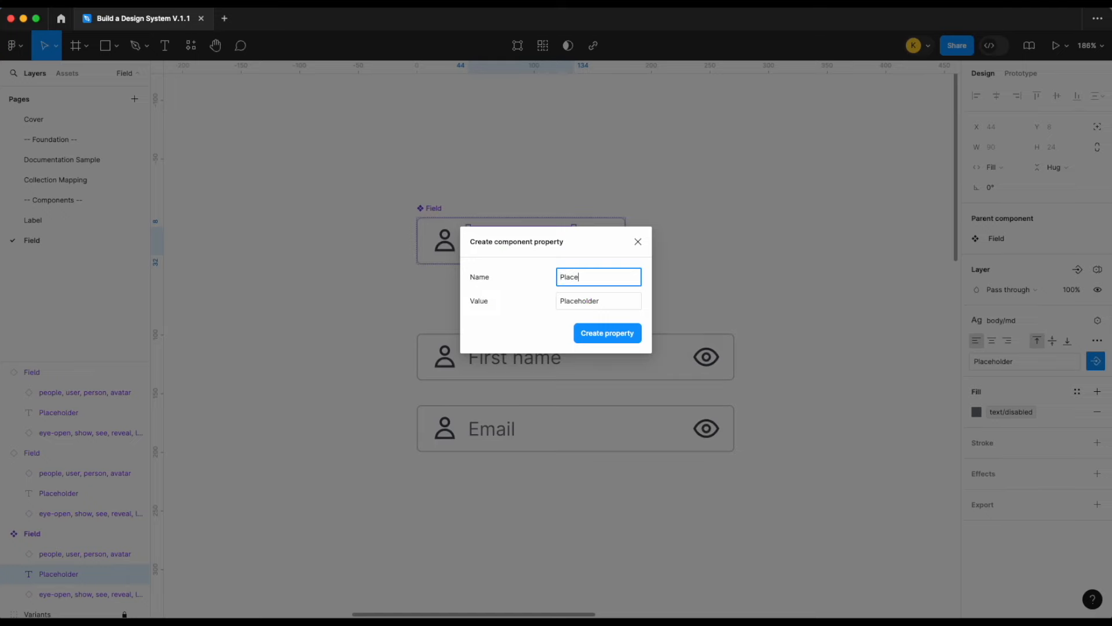
pyautogui.write('holder')
pyautogui.press('Return')
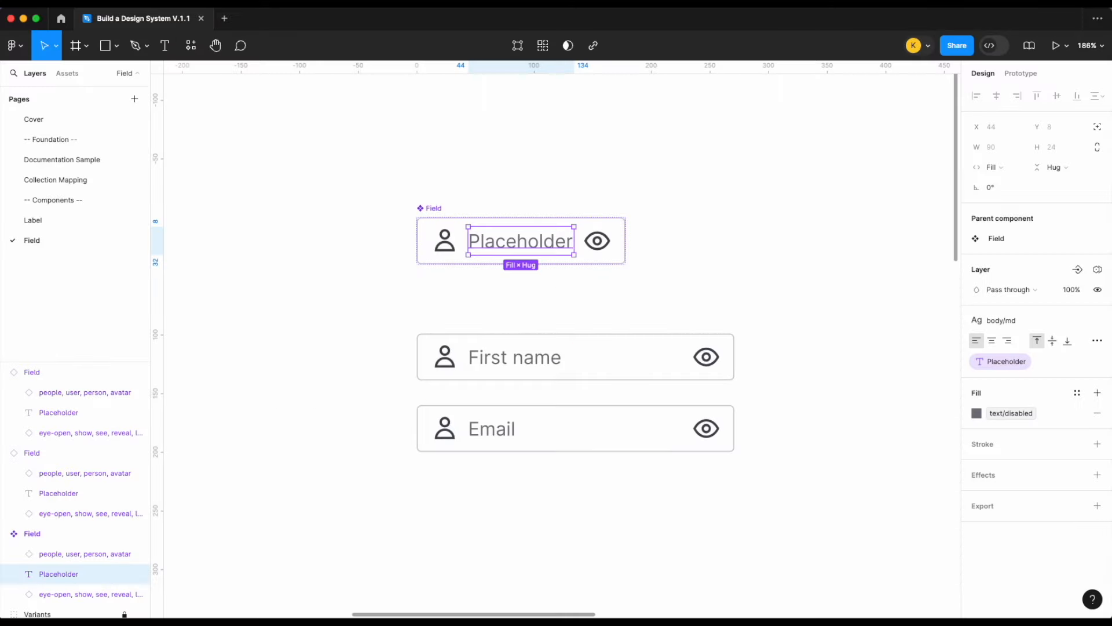
# - Set the upper Field instance's Placeholder property to "Email" and delete the lower Field instance
pyautogui.click(489, 372)
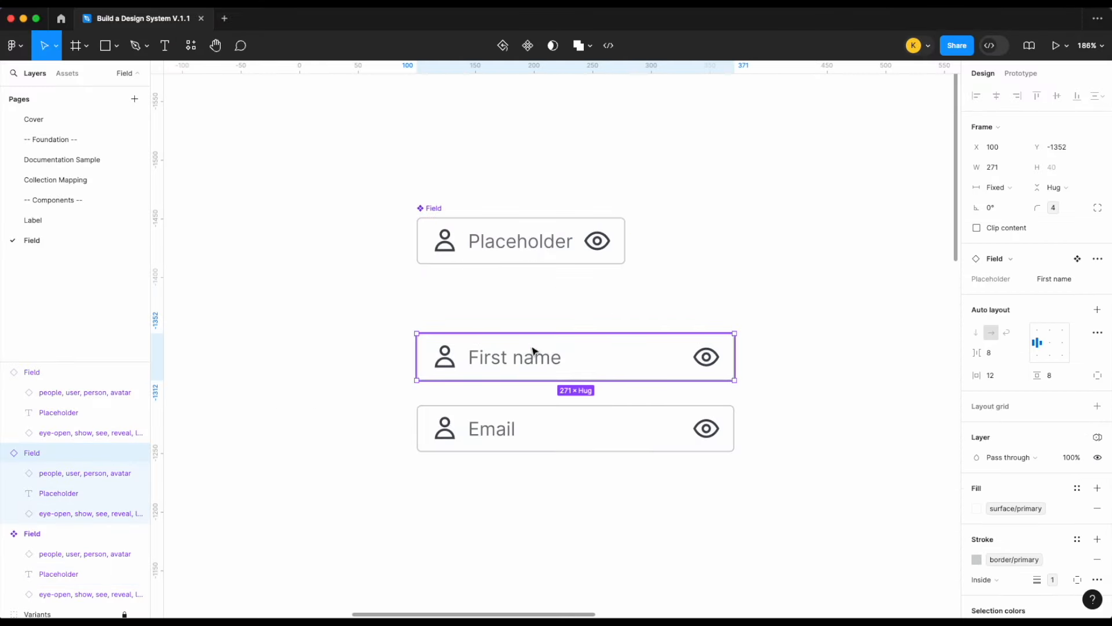
pyautogui.click(1066, 283)
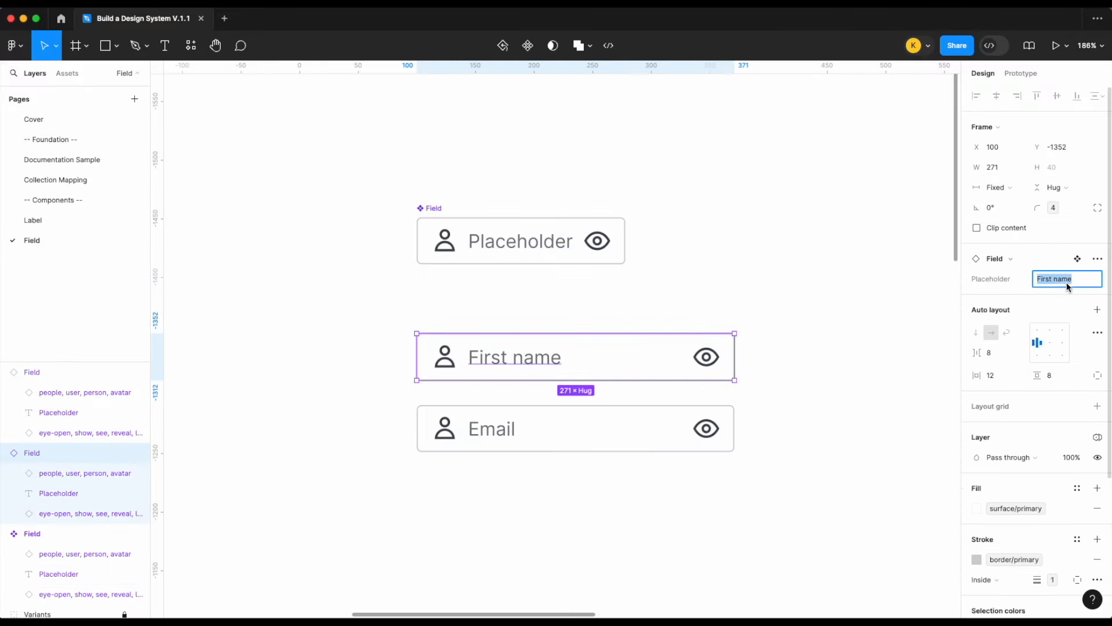
pyautogui.write('Email')
pyautogui.press('Return')
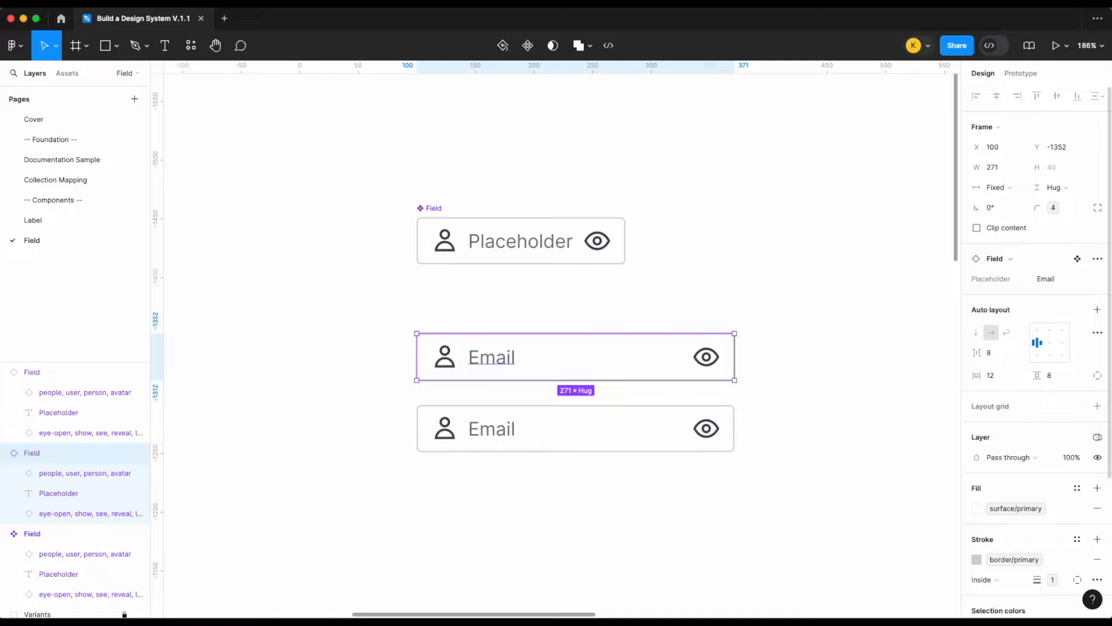
pyautogui.click(773, 230)
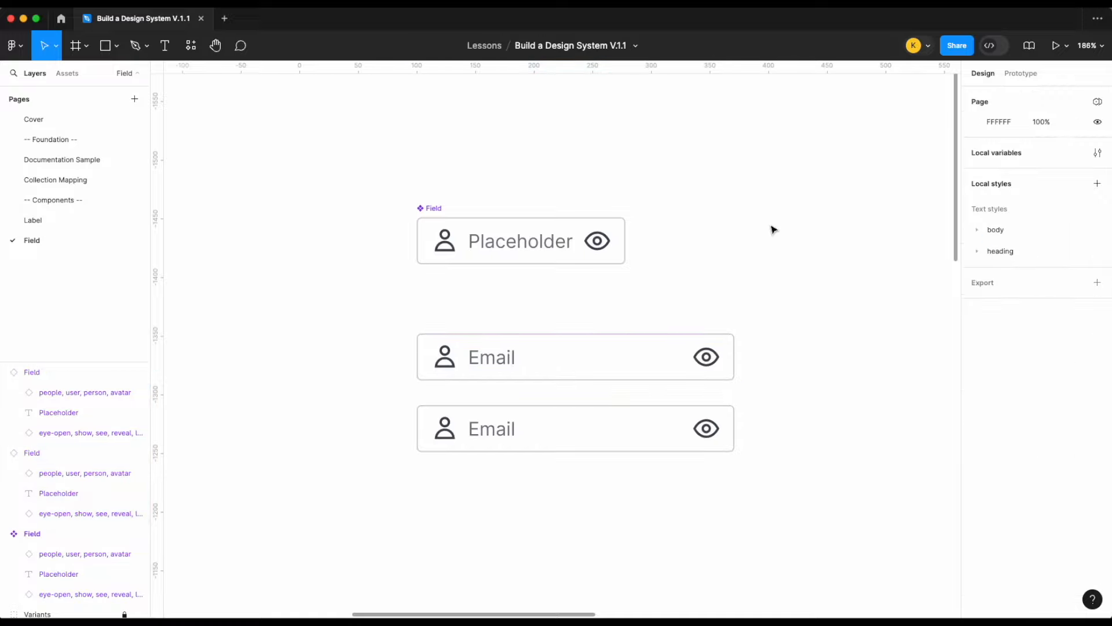
pyautogui.click(626, 414)
pyautogui.press('Delete')
# - Create a visibility property named "Icon left" with value True for the person icon in the main Field component
pyautogui.click(432, 208)
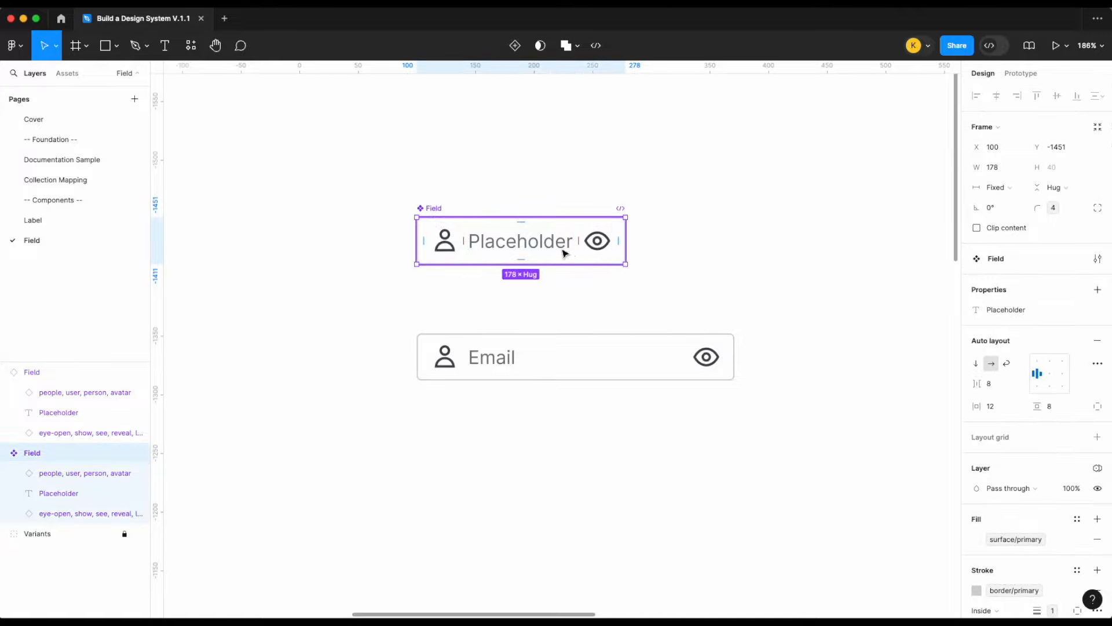
pyautogui.click(444, 250)
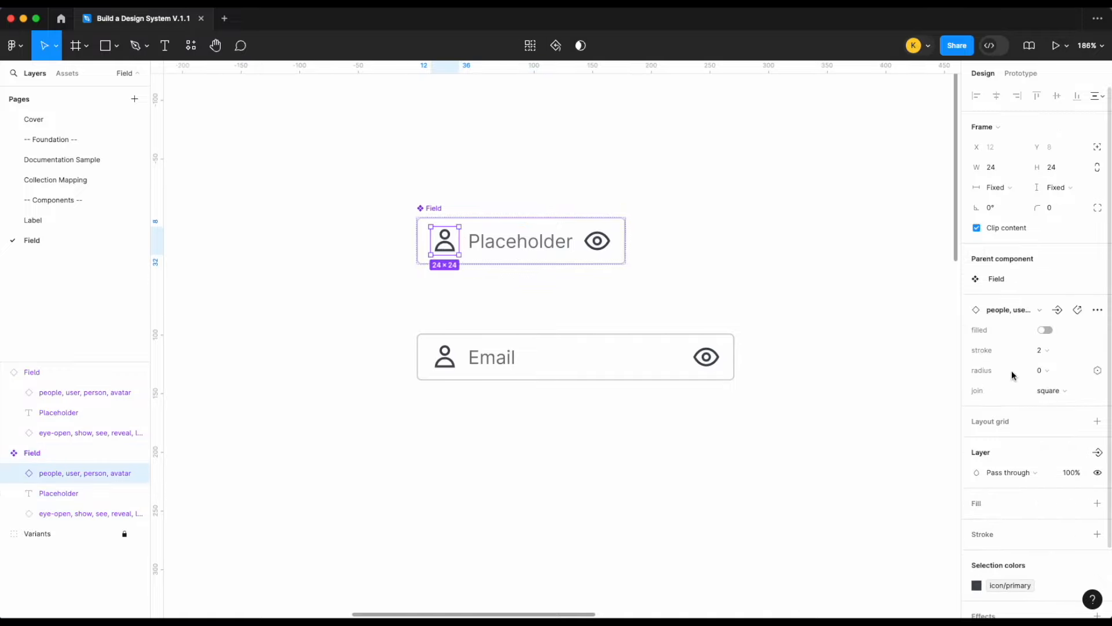
pyautogui.click(1098, 453)
pyautogui.press('BackSpace')
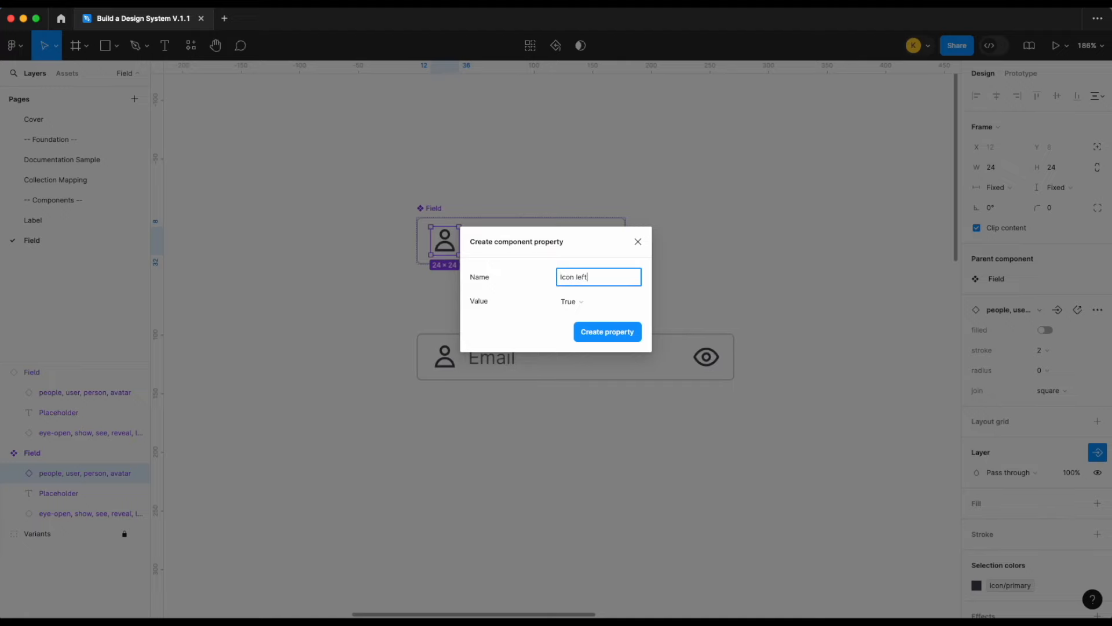
pyautogui.press('Return')
# - Test the Icon left property on the Email instance by switching it off and on repeatedly
pyautogui.click(563, 346)
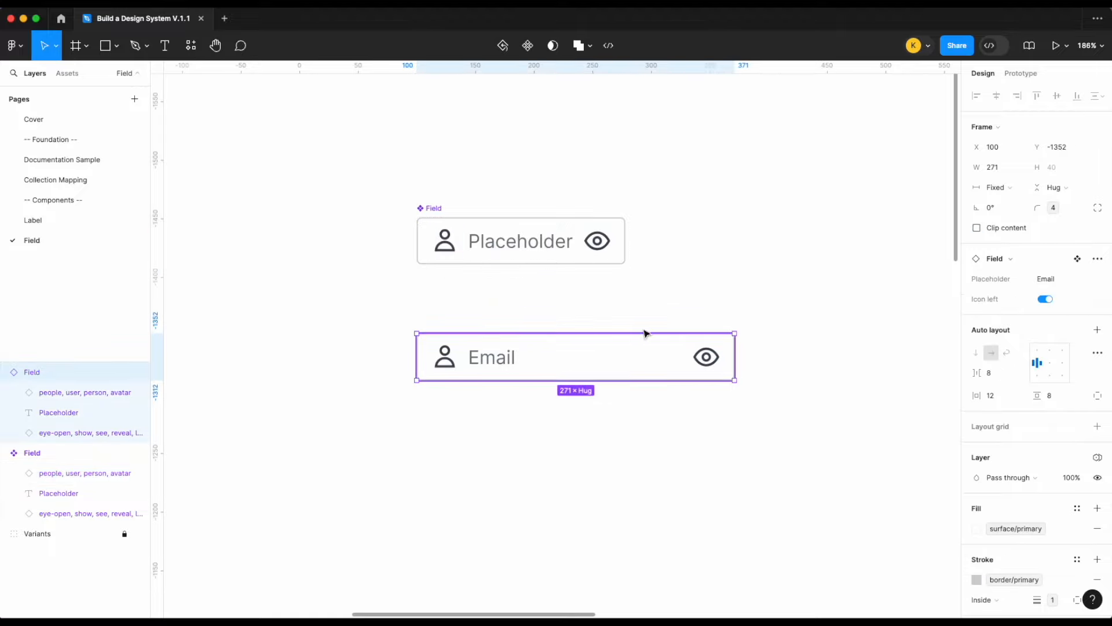
pyautogui.click(1046, 299)
pyautogui.click(1045, 300)
pyautogui.click(1045, 299)
pyautogui.click(1045, 300)
pyautogui.click(1046, 300)
pyautogui.click(1045, 300)
pyautogui.click(1045, 300)
pyautogui.click(1046, 299)
pyautogui.click(1045, 300)
pyautogui.click(1046, 299)
pyautogui.click(1045, 299)
pyautogui.click(1046, 299)
# - Create an instance swap property named "↘ Icon left" for the person icon in the main Field component
pyautogui.click(490, 249)
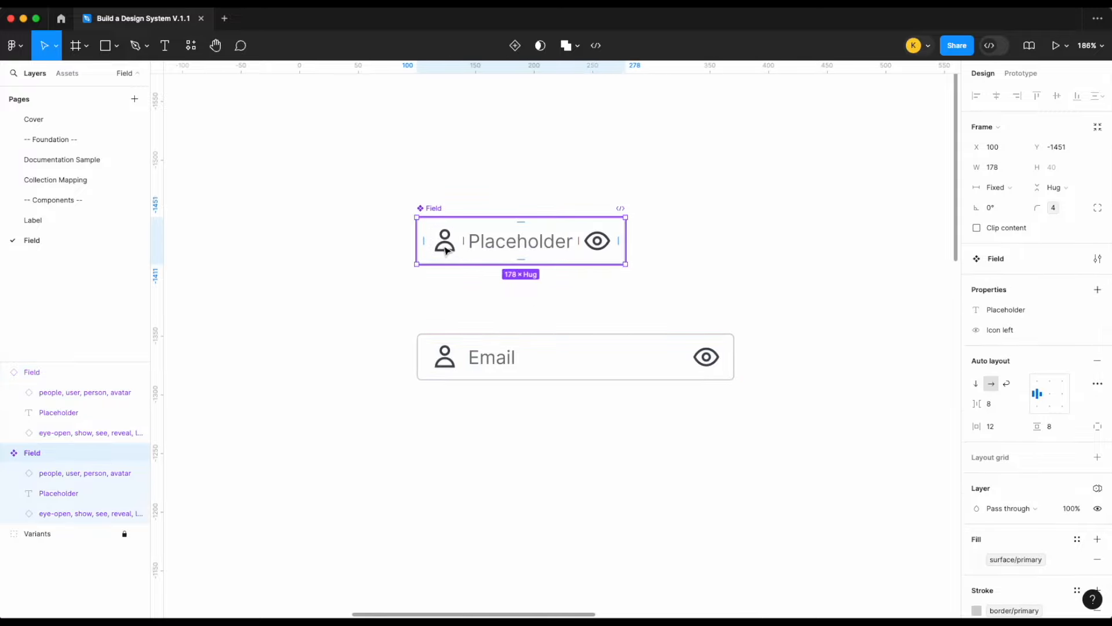
pyautogui.click(446, 250)
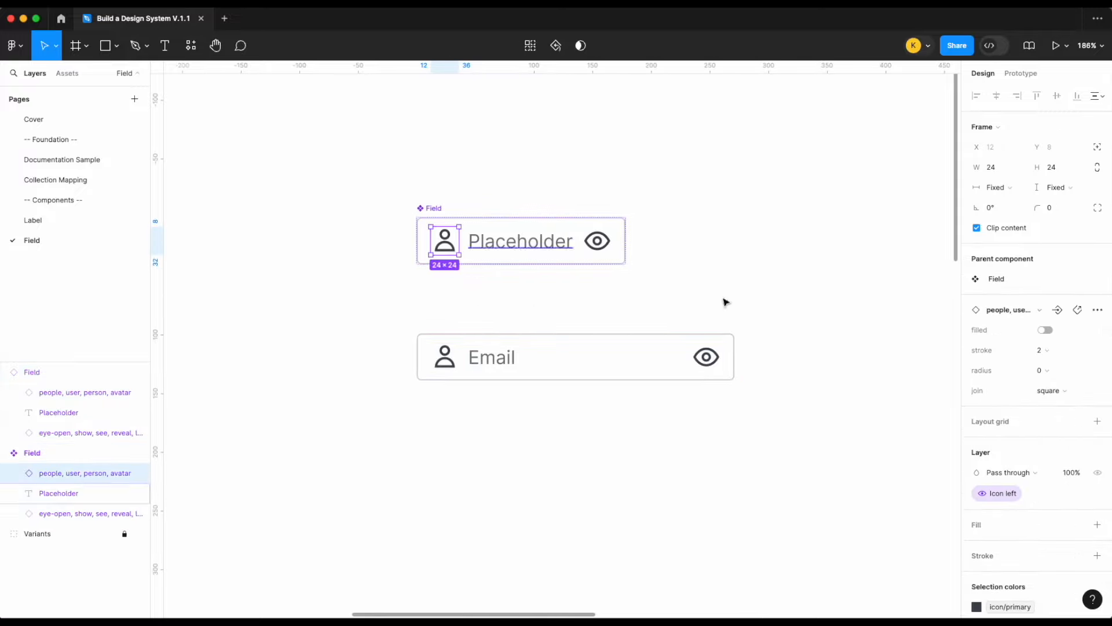
pyautogui.click(1058, 311)
pyautogui.write('Icon left')
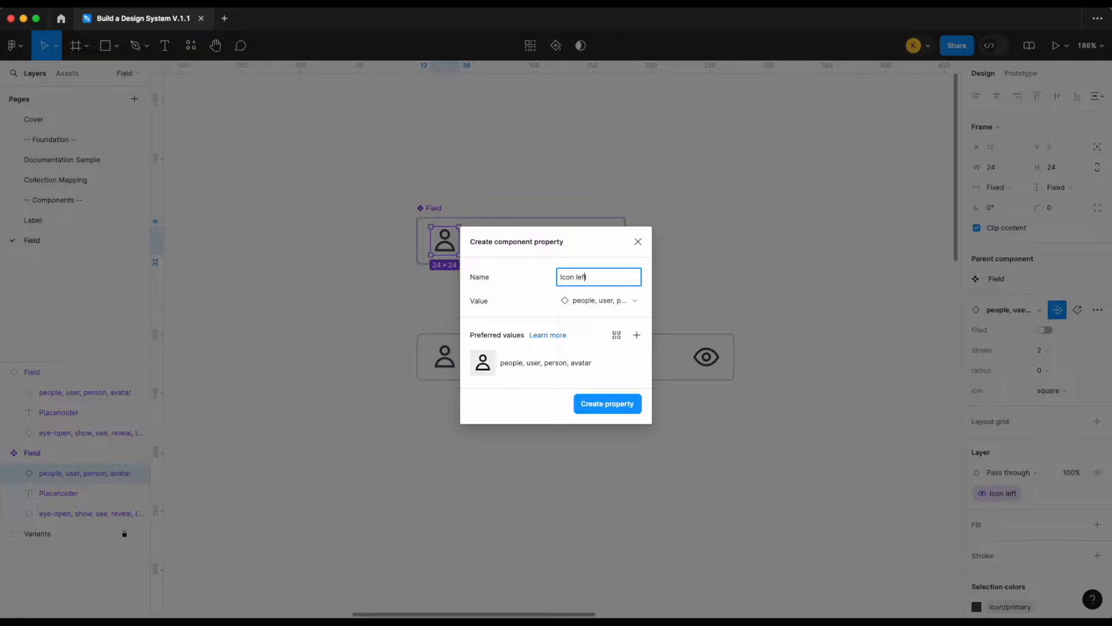
pyautogui.write('I')
pyautogui.click(66, 2)
pyautogui.click(100, 388)
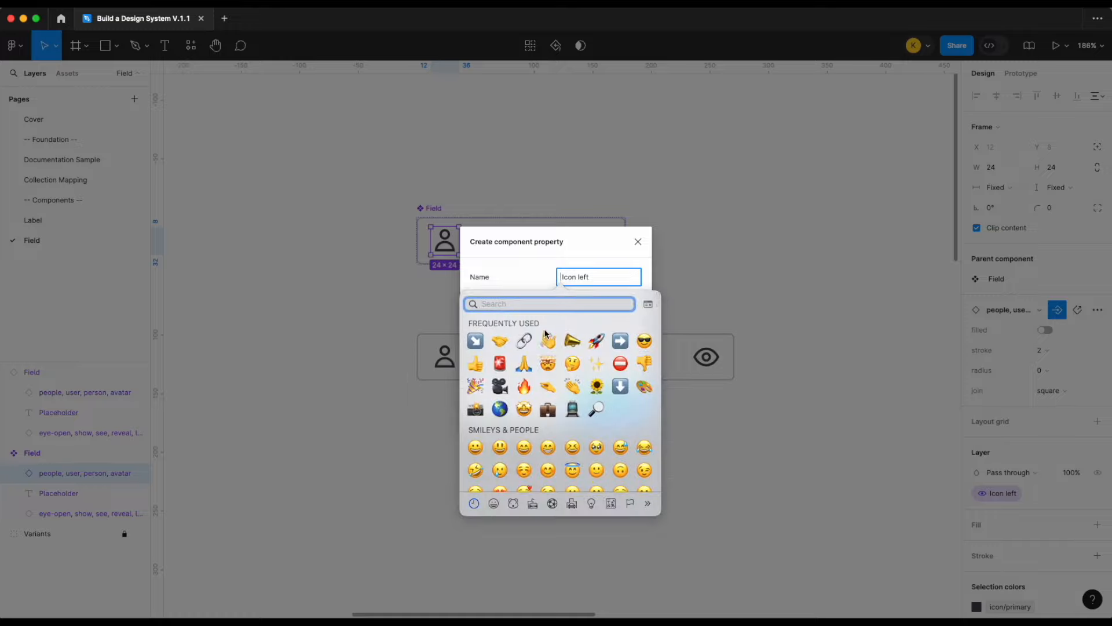
pyautogui.write('arrow')
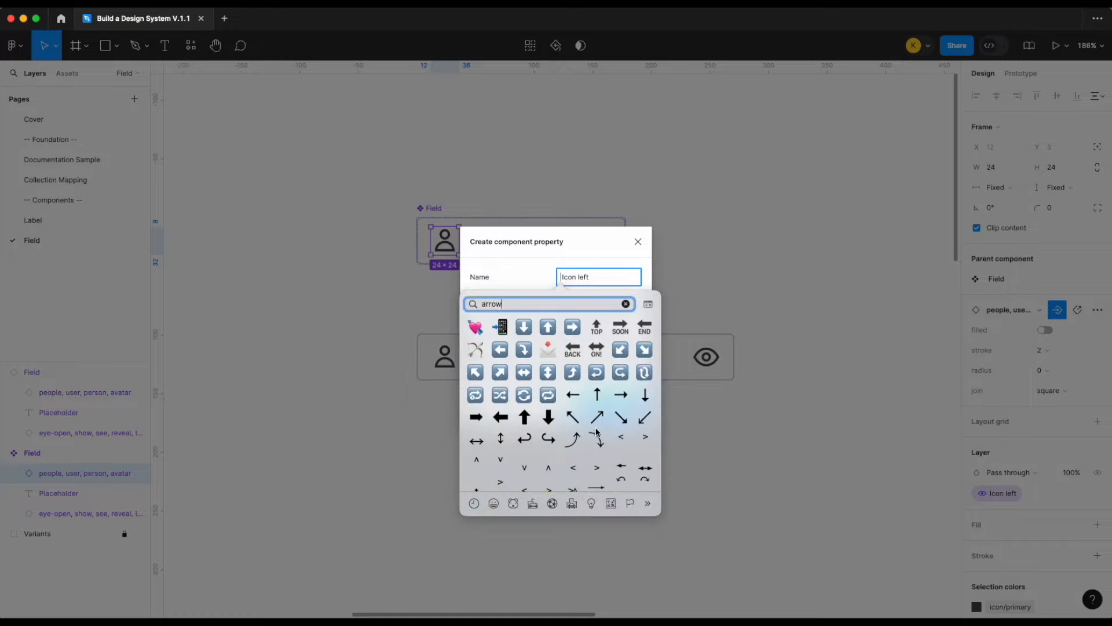
pyautogui.click(623, 417)
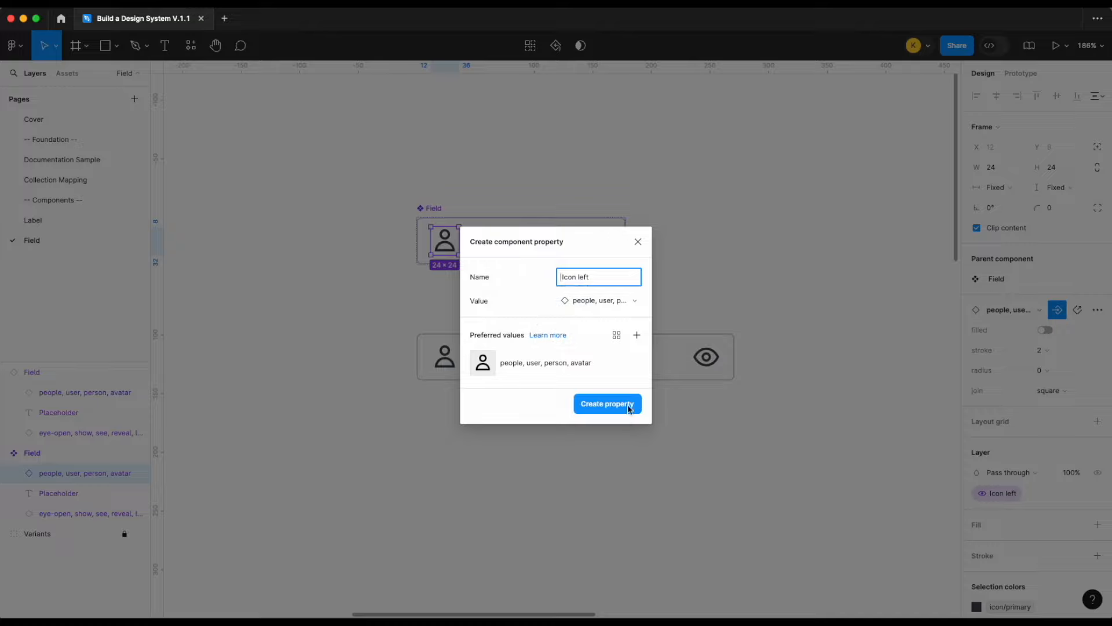
pyautogui.click(614, 401)
# - Test the Icon left visibility on the Email instance and swap its left icon to "people-add, user-add"
pyautogui.click(677, 331)
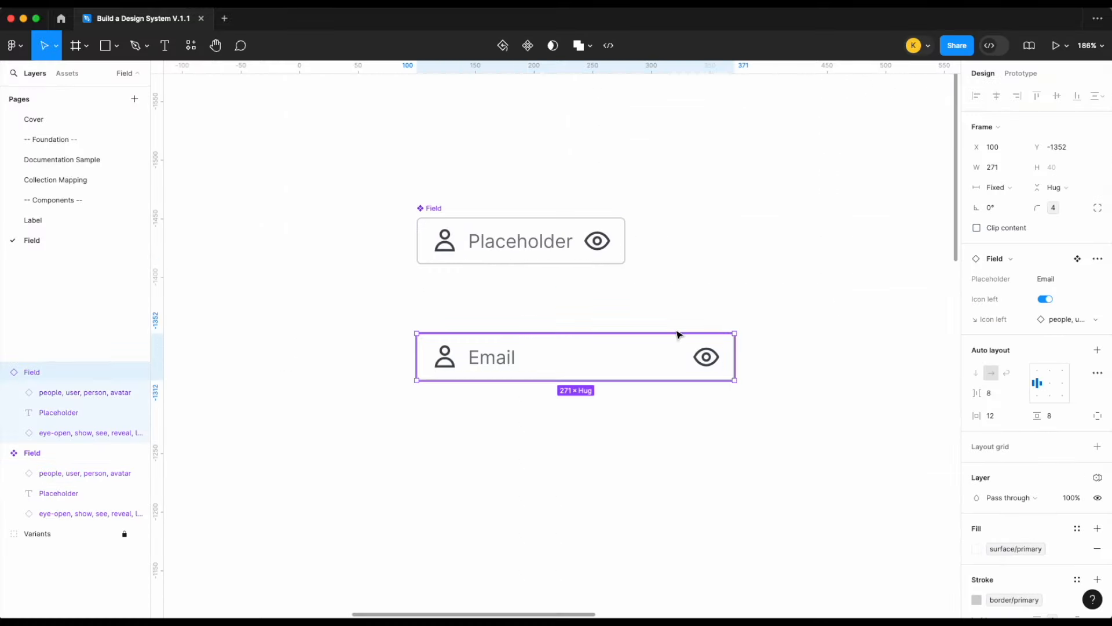
pyautogui.click(1045, 299)
pyautogui.click(1046, 300)
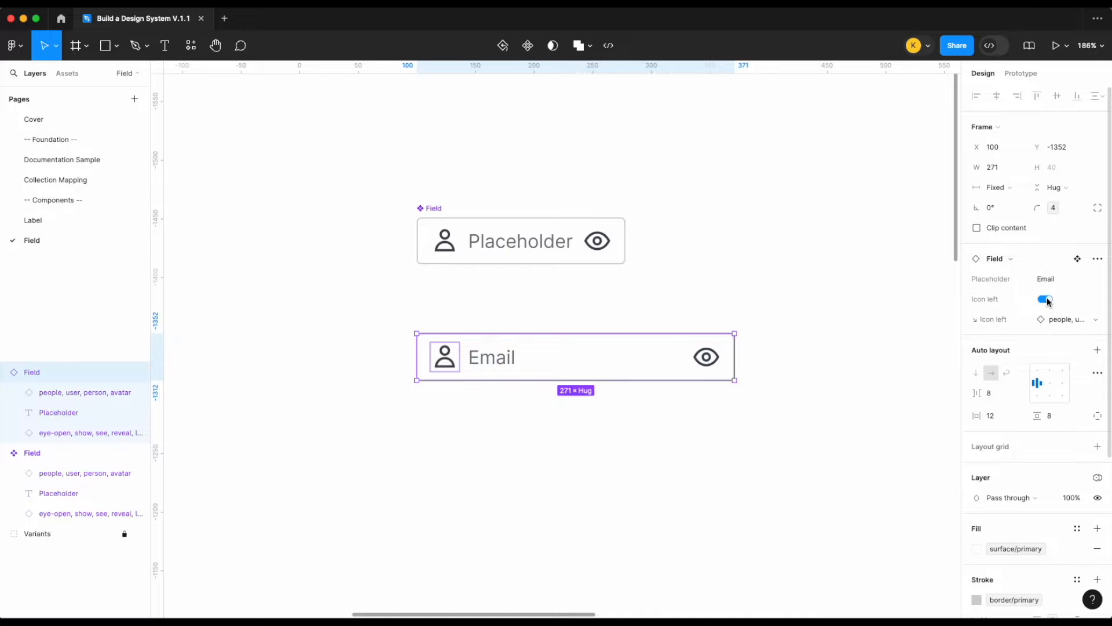
pyautogui.click(1092, 320)
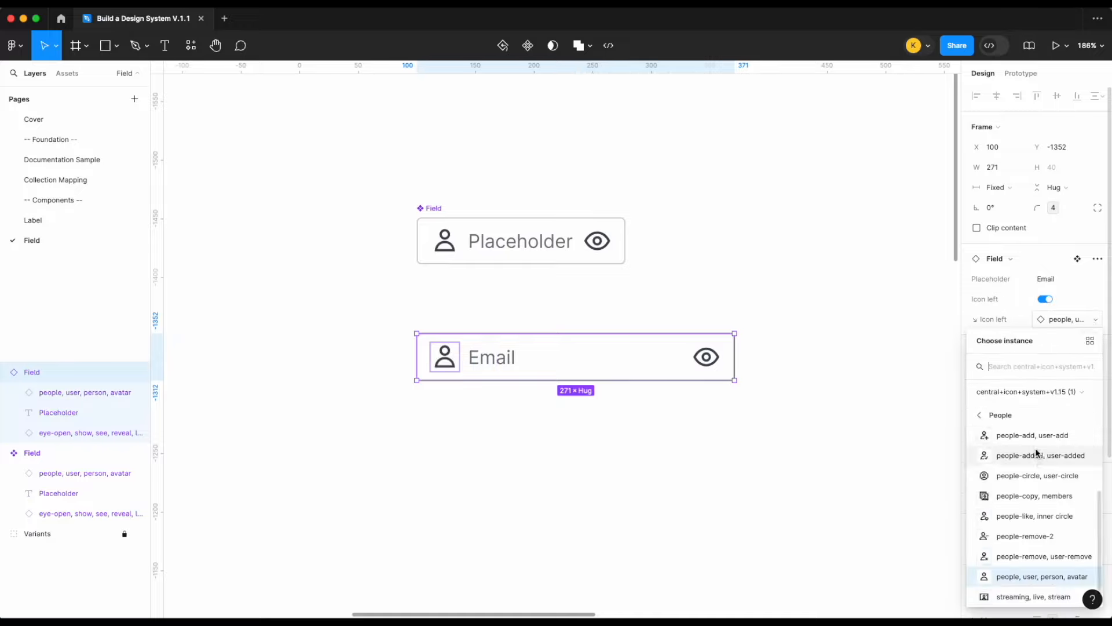
pyautogui.click(387, 392)
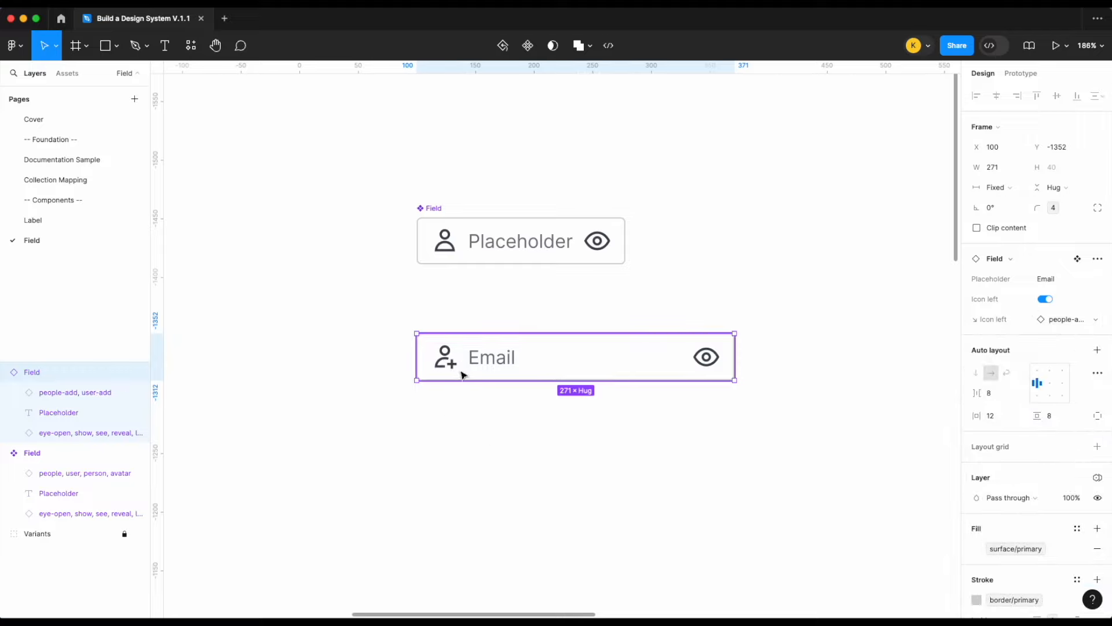
pyautogui.click(617, 542)
# - Create a visibility property named "Icon right" for the eye icon in the main Field component
pyautogui.doubleClick(559, 241)
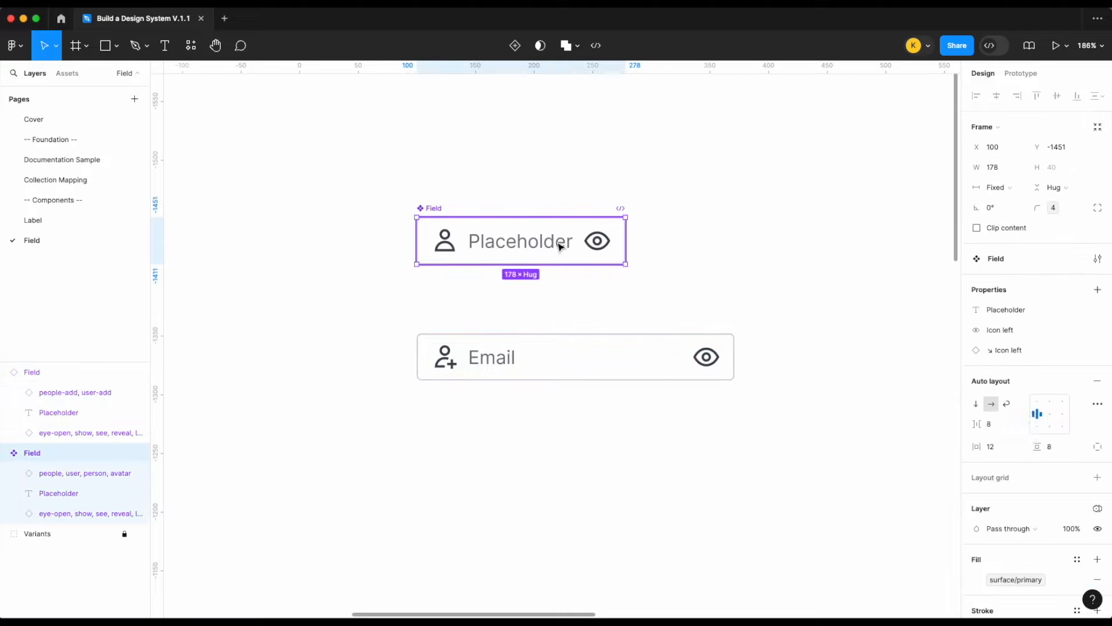
pyautogui.click(597, 241)
pyautogui.click(1097, 452)
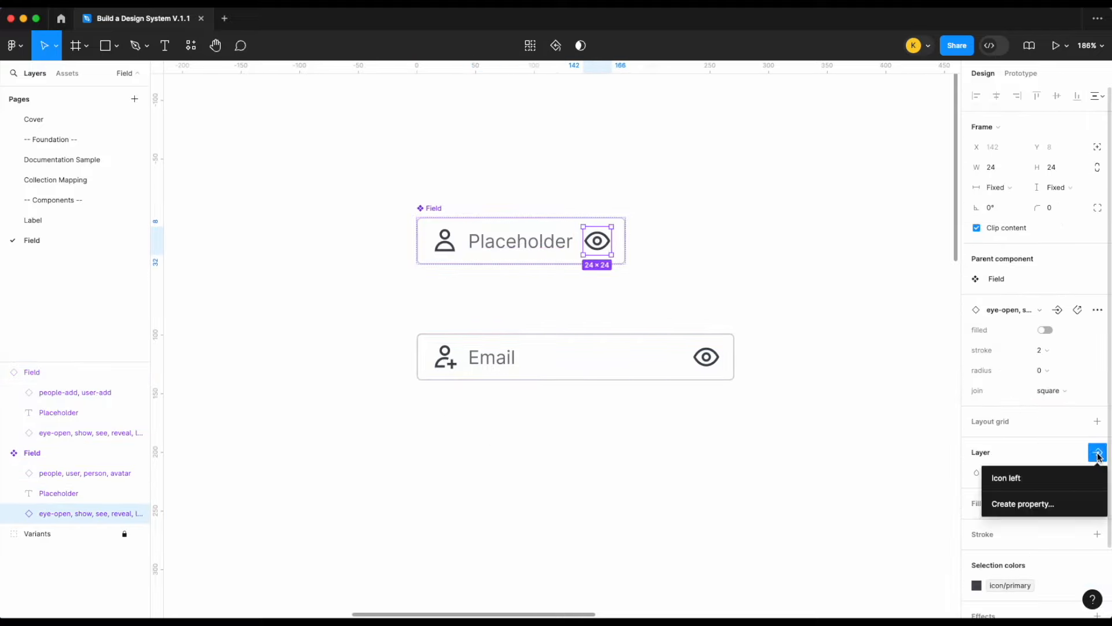
pyautogui.click(1043, 505)
pyautogui.write('Icon right')
pyautogui.press('Return')
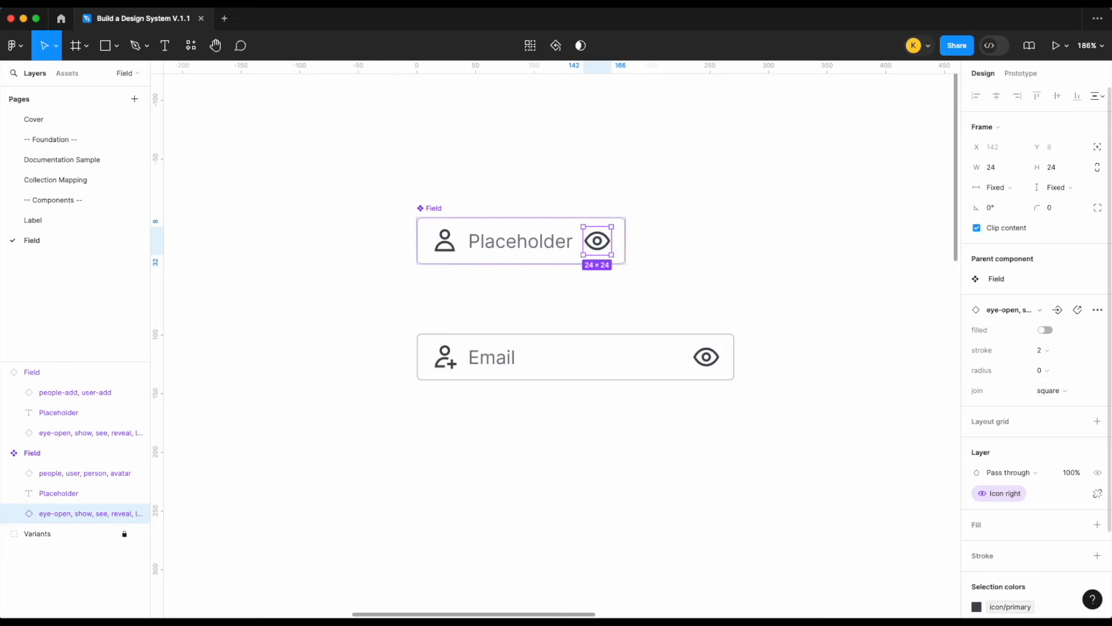
# - Create an instance swap property named "↘ Icon right" for the eye icon in the main Field component
pyautogui.click(1057, 310)
pyautogui.click(1046, 371)
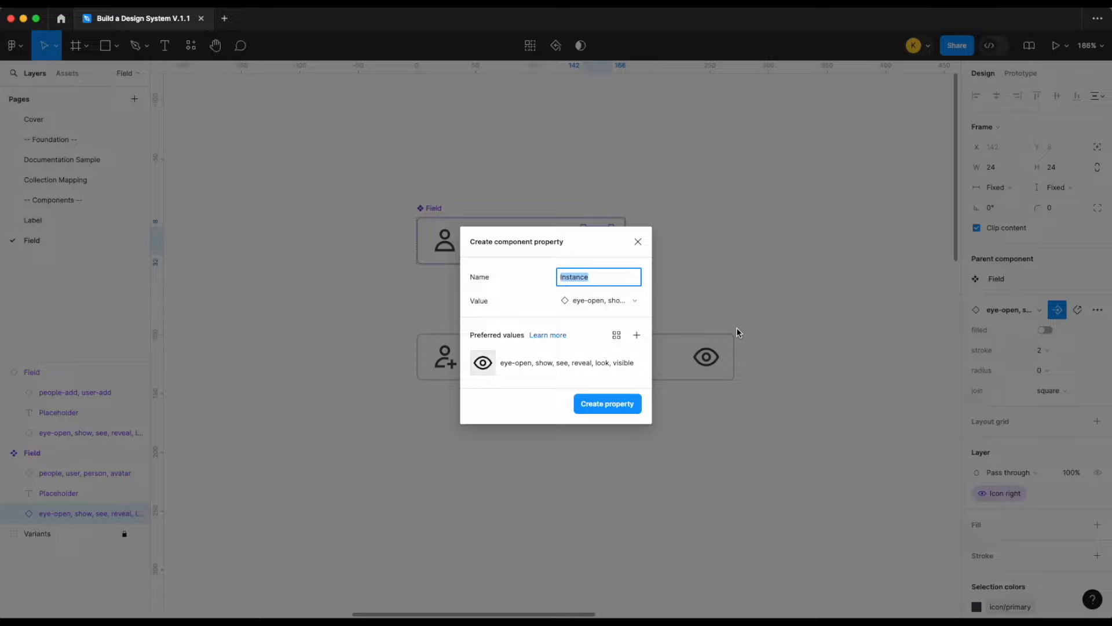
pyautogui.write('Icon right')
pyautogui.click(65, 3)
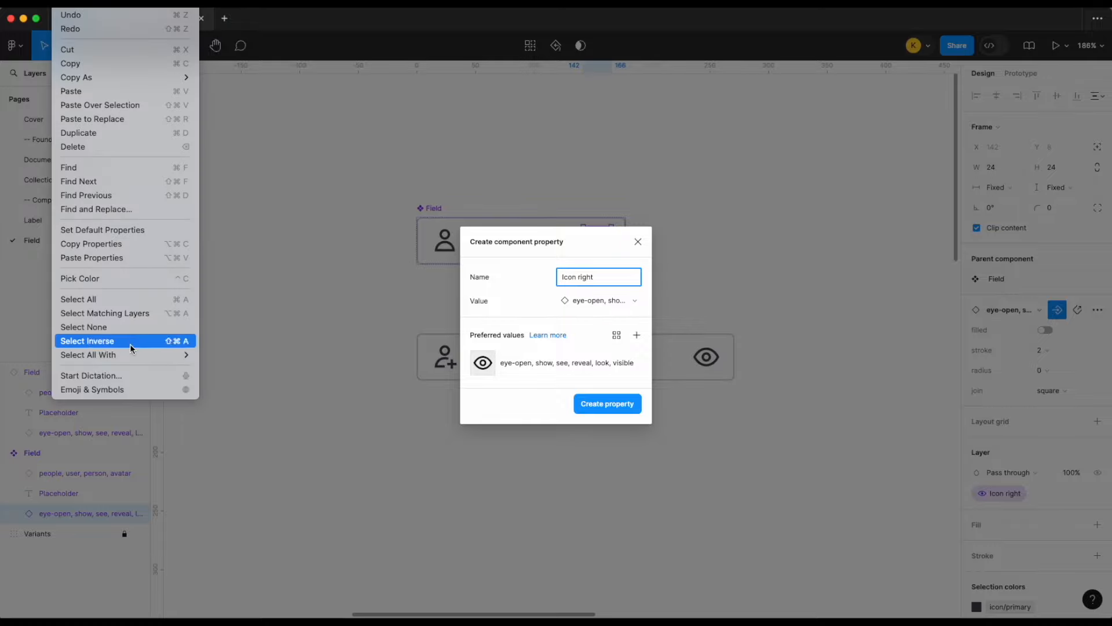
pyautogui.click(93, 389)
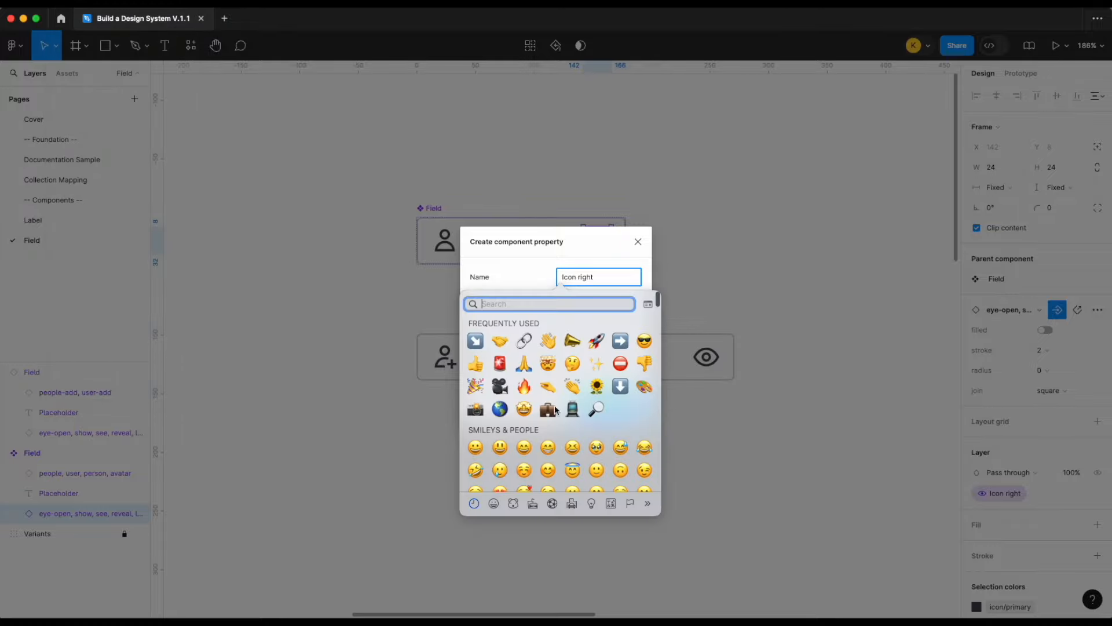
pyautogui.write('arrow')
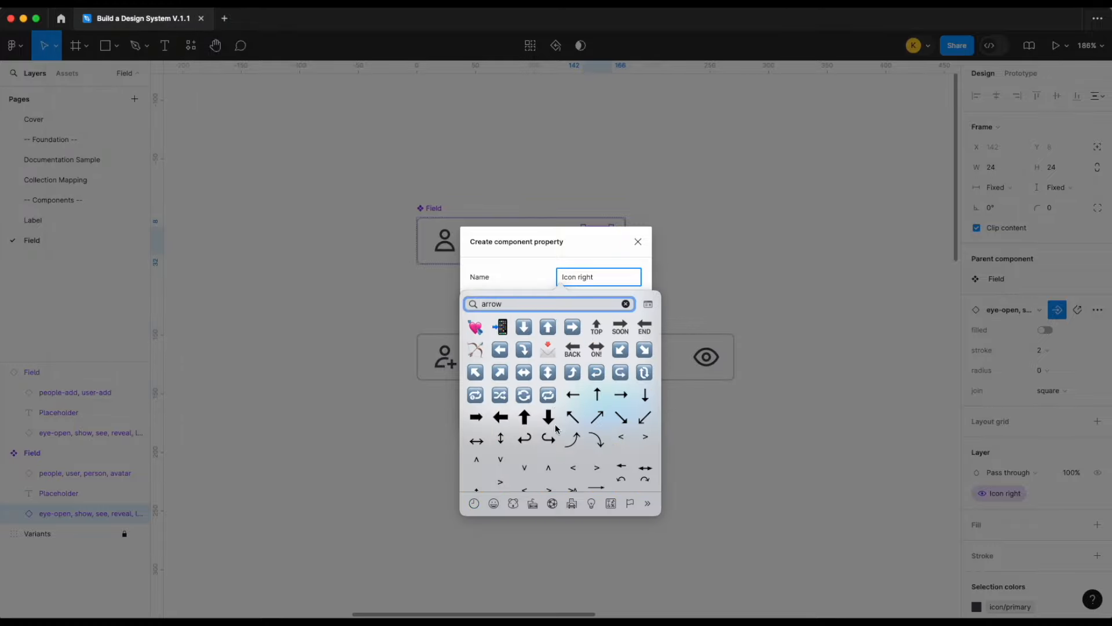
pyautogui.click(618, 417)
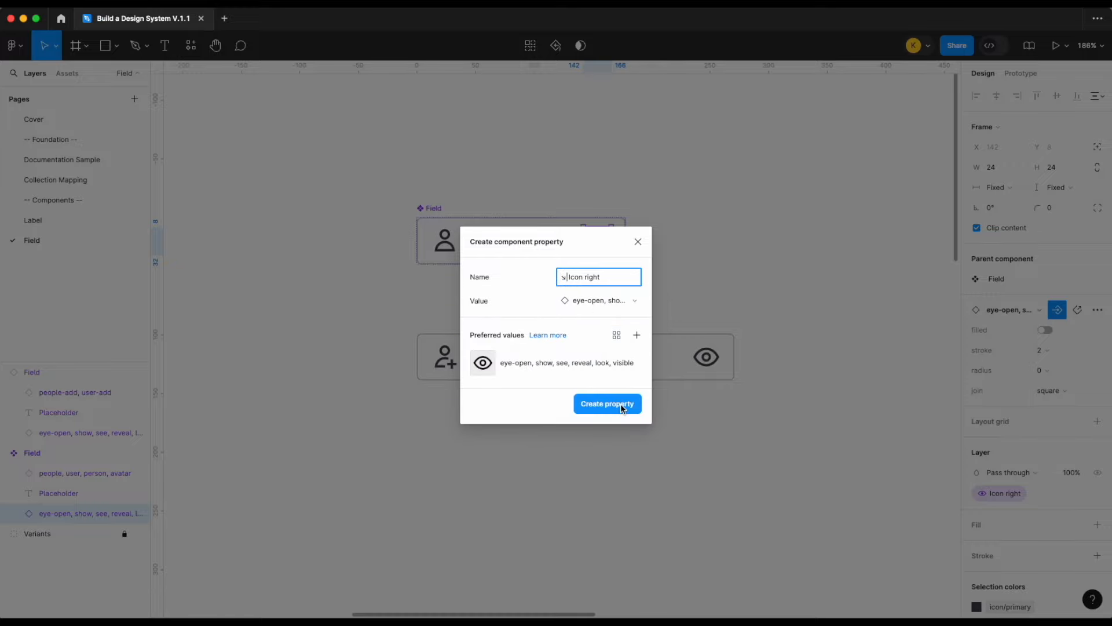
pyautogui.click(606, 402)
# - Test the Icon right visibility on the Email instance and swap its right icon to "circle-half-fill, contrast"
pyautogui.click(662, 362)
pyautogui.click(1045, 340)
pyautogui.click(1045, 341)
pyautogui.click(1075, 362)
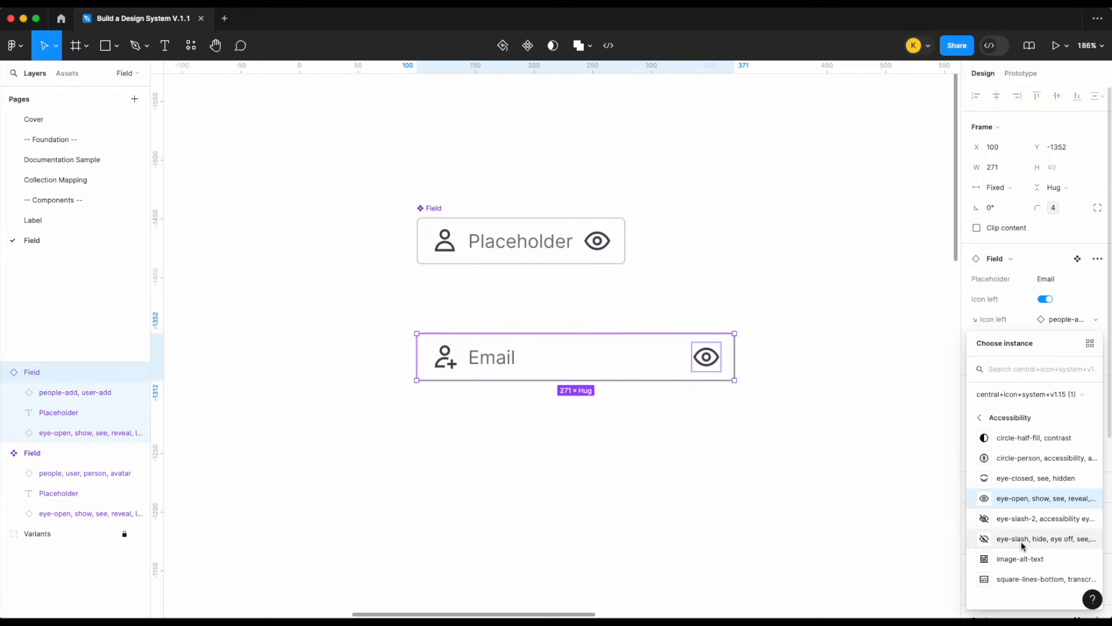
pyautogui.click(1024, 440)
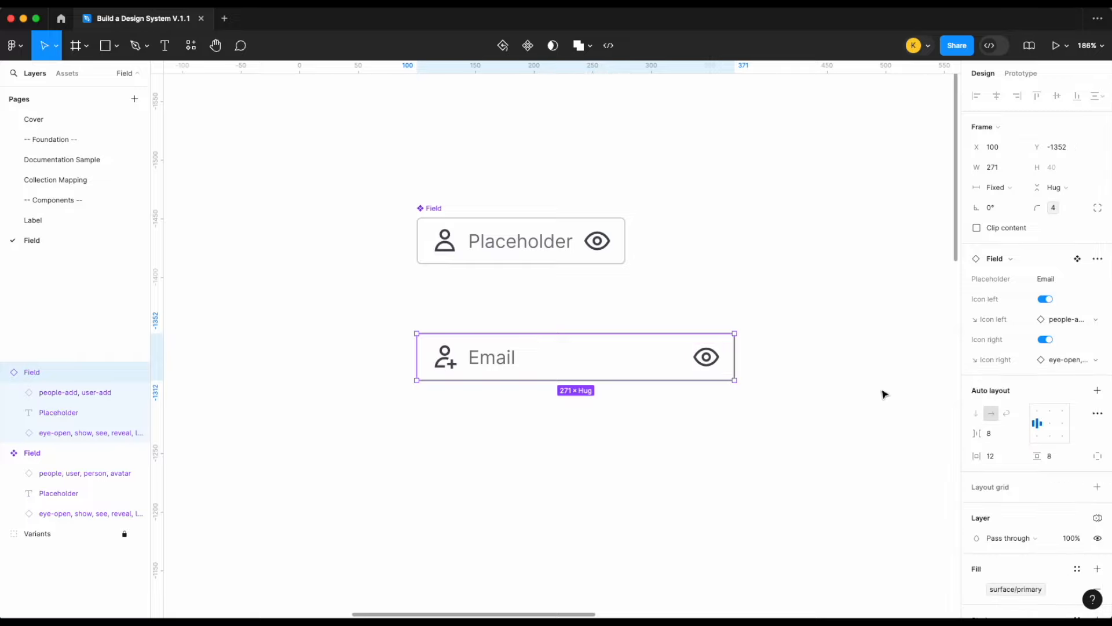
# - Test the Icon left visibility on the Email instance and set its placeholder text to "First name"
pyautogui.click(1046, 299)
pyautogui.click(1047, 299)
pyautogui.click(1053, 280)
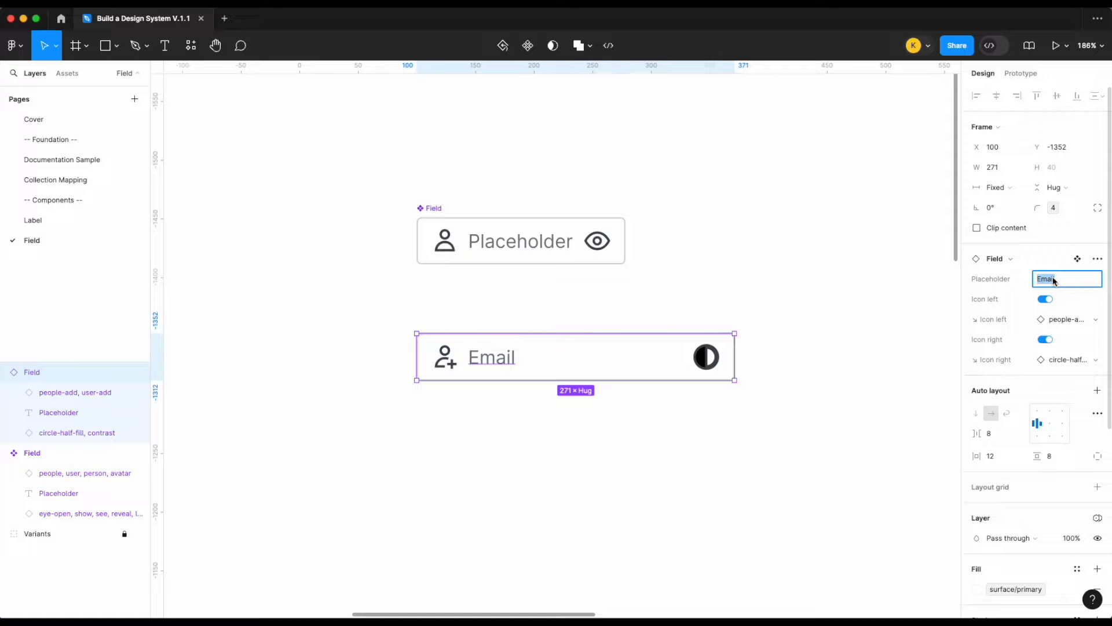
pyautogui.write('First name')
pyautogui.press('Return')
pyautogui.click(733, 303)
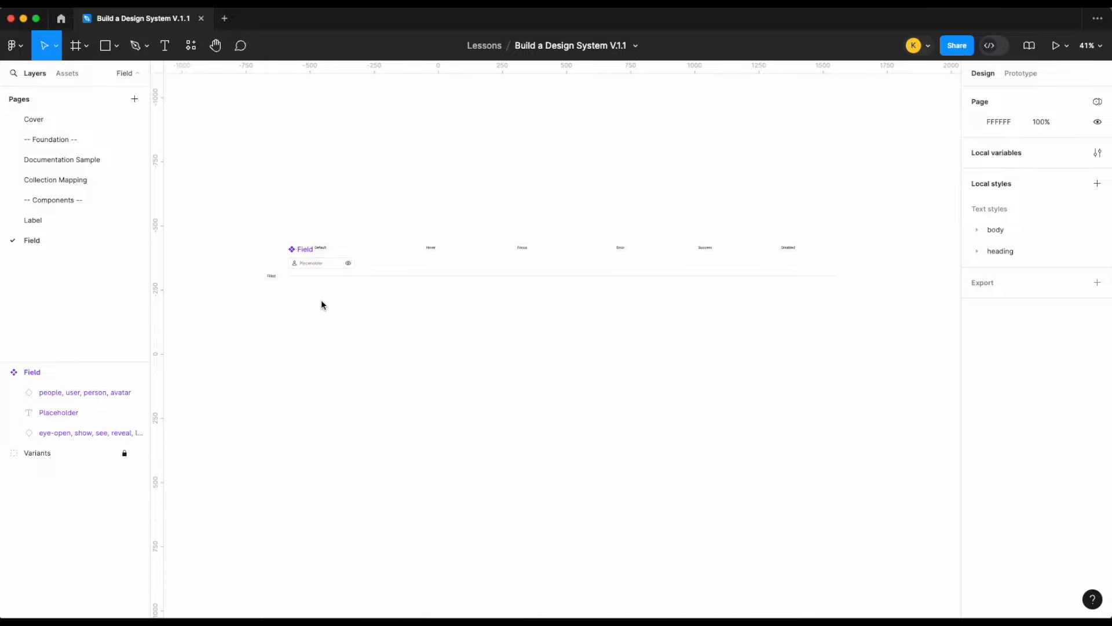
# - Examine the main Field component's properties and border stroke, along with the state labels laid out across the variants row
pyautogui.scroll(5, 321, 301)
pyautogui.scroll(2, 321, 301)
pyautogui.hscroll(-1, 321, 300)
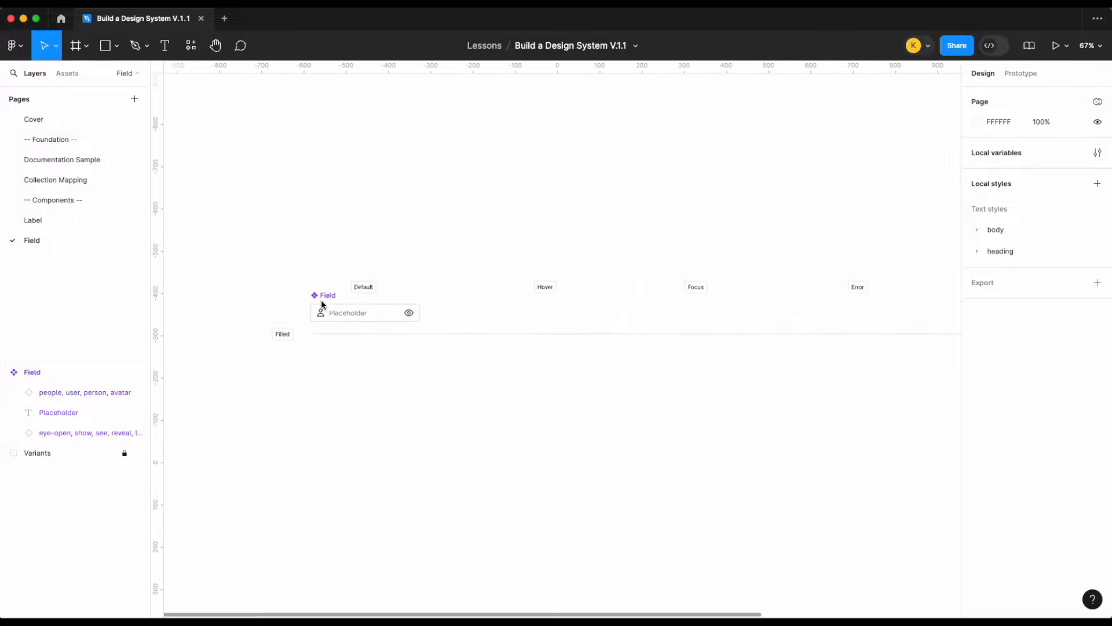
pyautogui.scroll(5, 322, 301)
pyautogui.click(391, 340)
pyautogui.scroll(-6, 1019, 492)
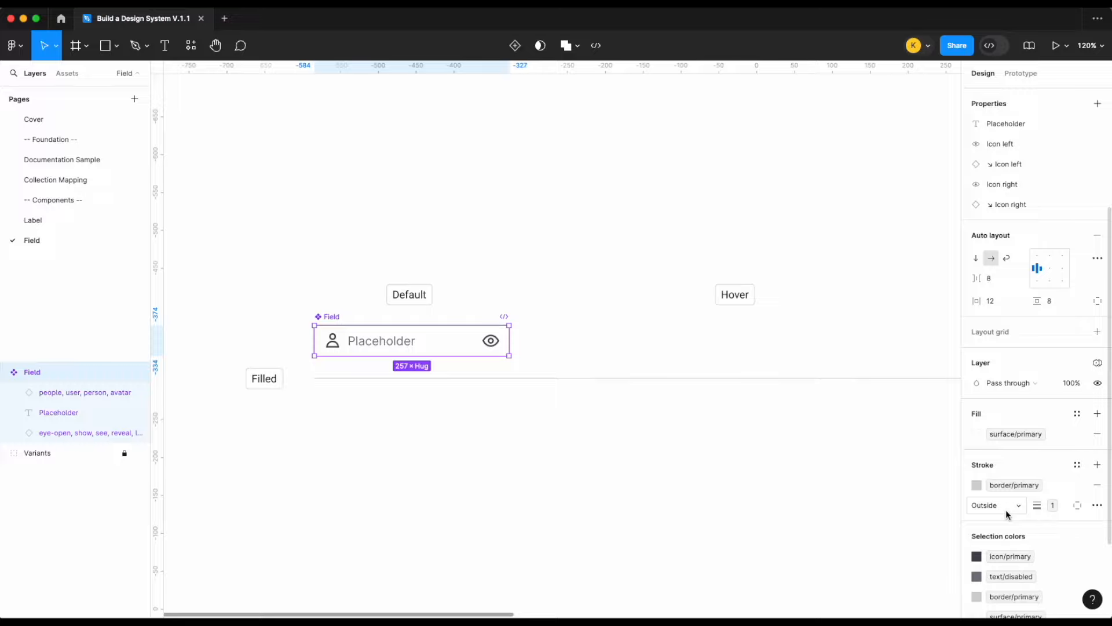
pyautogui.click(676, 434)
pyautogui.scroll(-5, 677, 434)
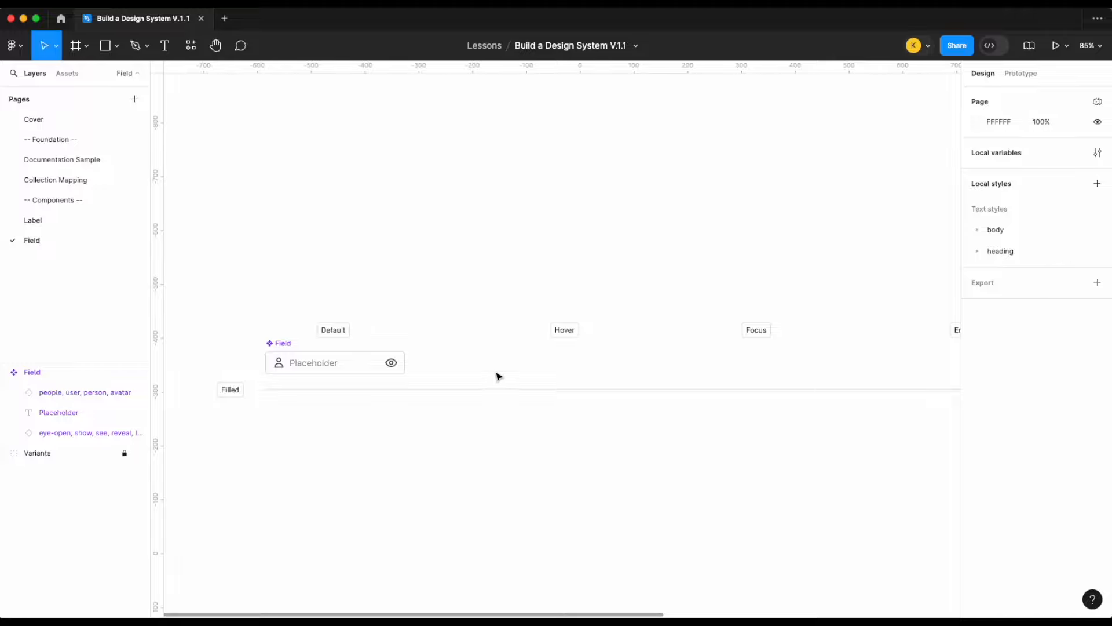
pyautogui.scroll(5, 409, 336)
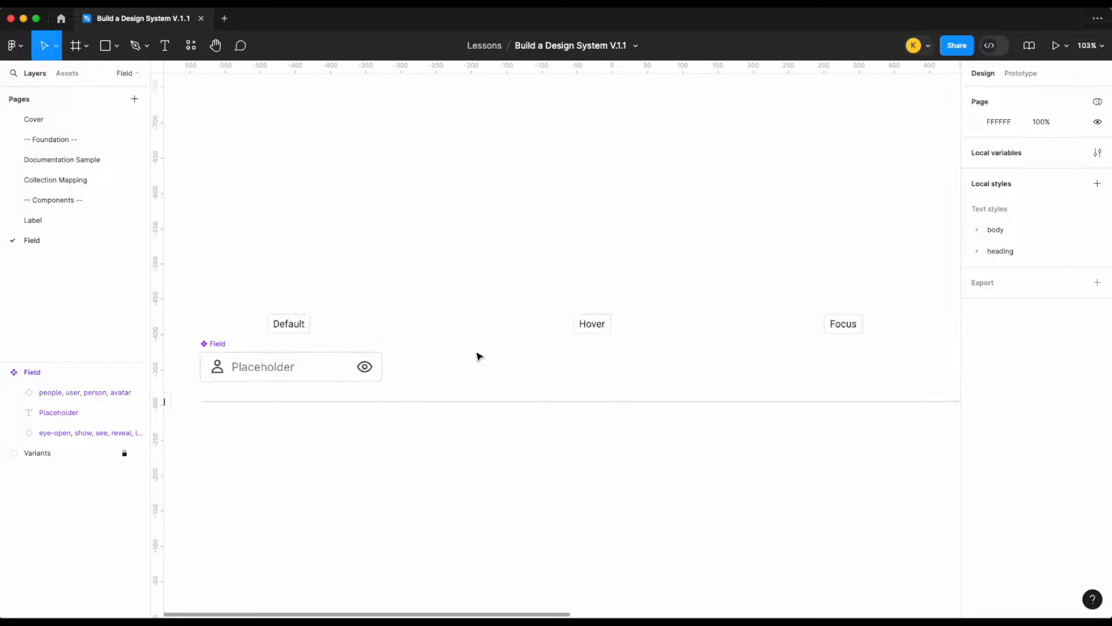
pyautogui.hscroll(4, 479, 355)
pyautogui.hscroll(5, 463, 337)
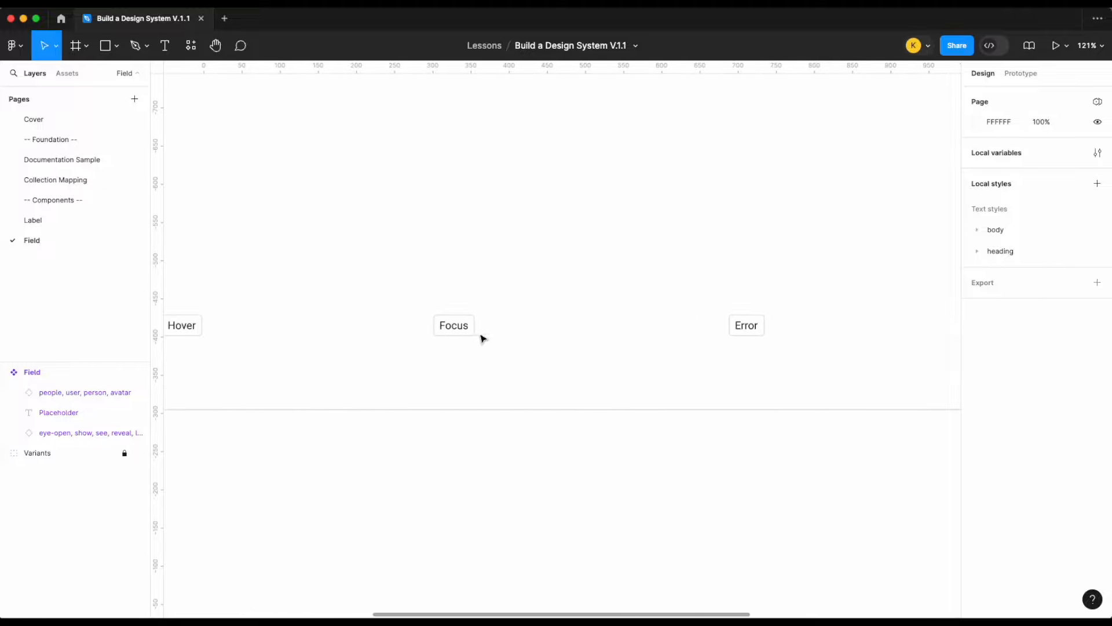
pyautogui.scroll(-3, 509, 346)
pyautogui.hscroll(-10, 509, 345)
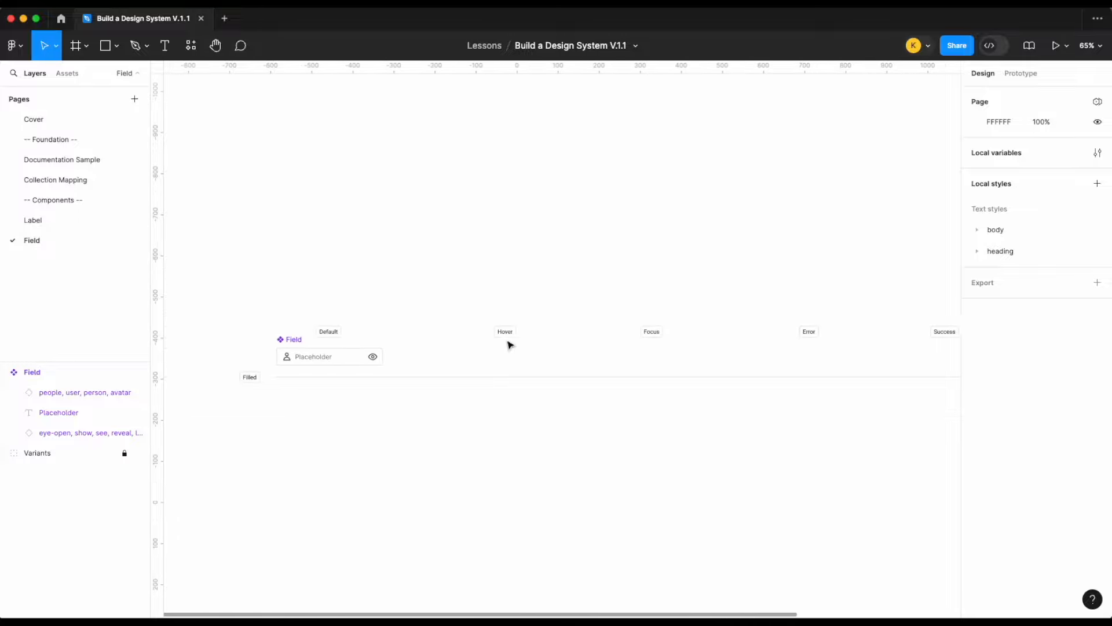
pyautogui.scroll(3, 271, 380)
pyautogui.hscroll(1, 319, 423)
pyautogui.scroll(1, 367, 418)
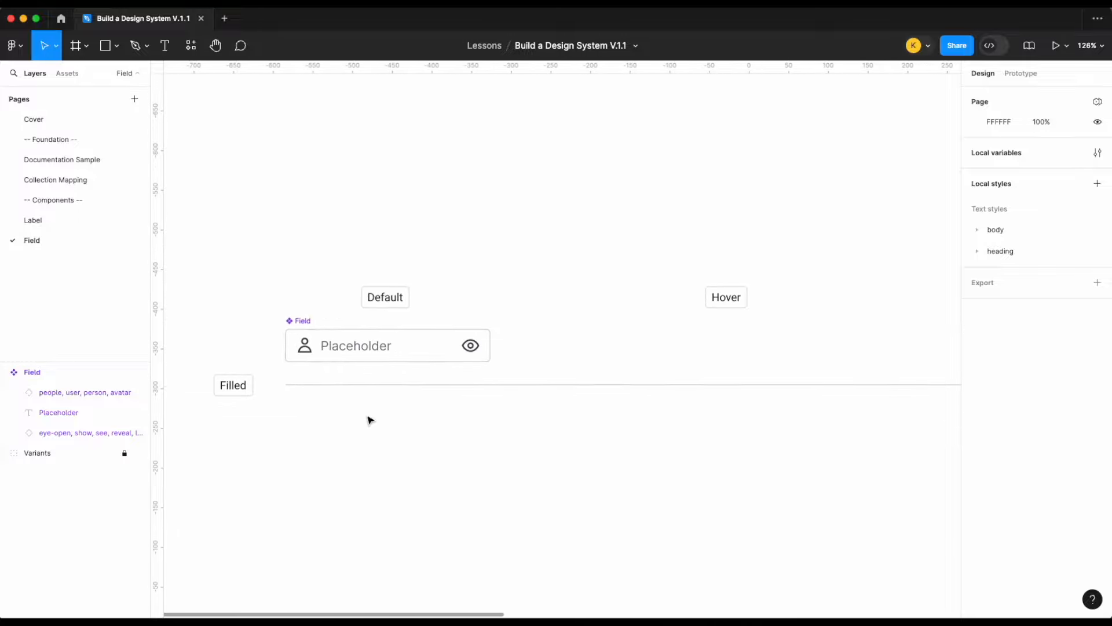
pyautogui.scroll(-1, 358, 407)
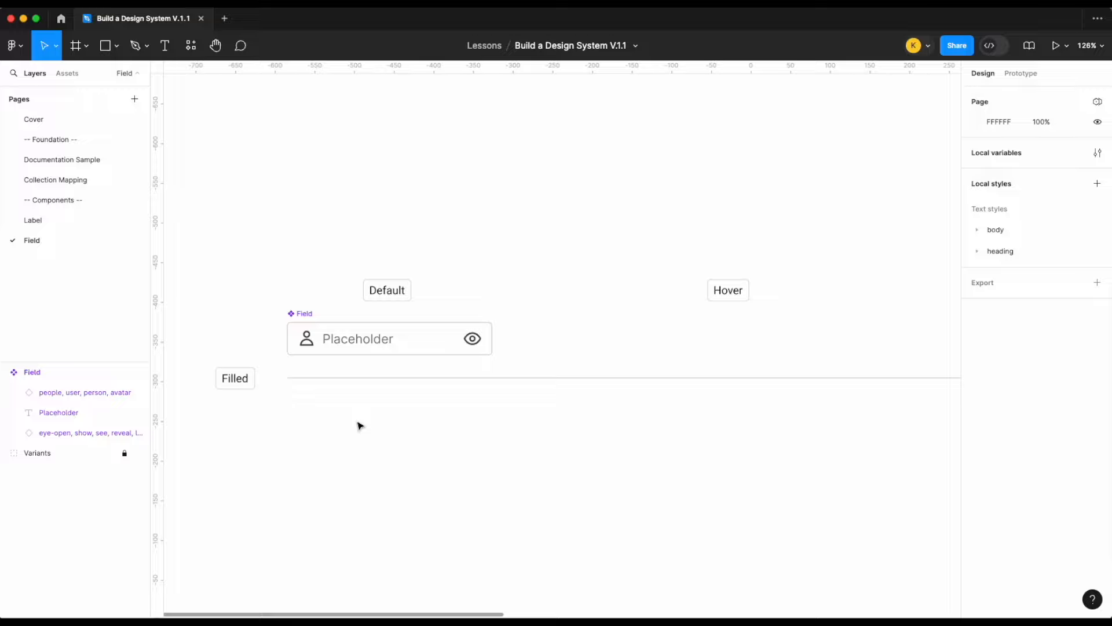
# - Add a variant to the main Field component
pyautogui.click(307, 315)
pyautogui.rightClick(307, 314)
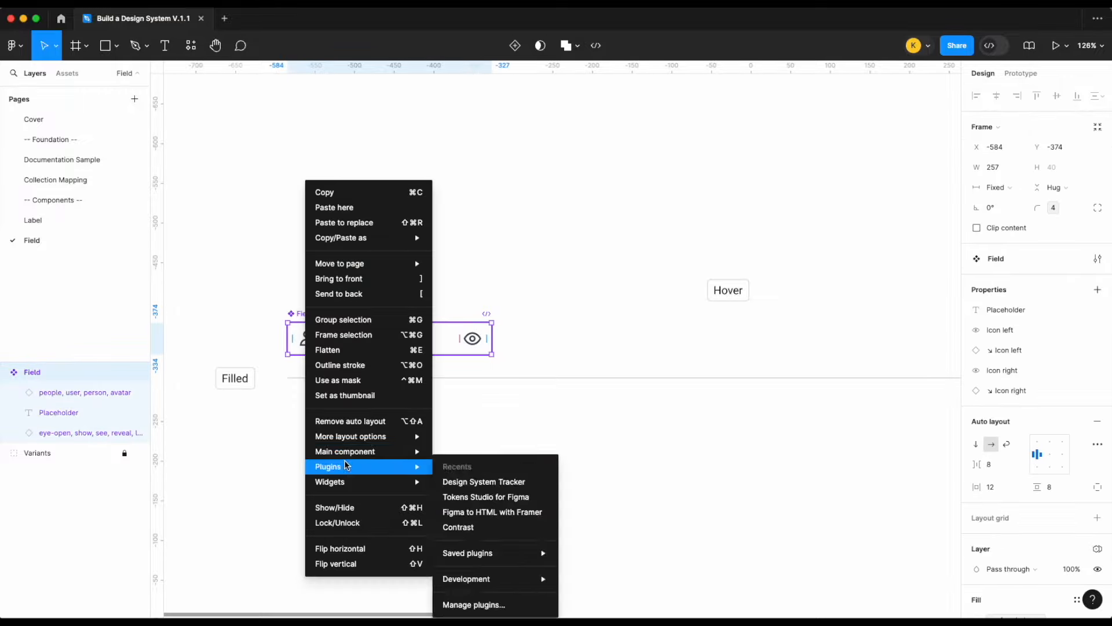
pyautogui.moveTo(414, 452)
pyautogui.click(468, 466)
pyautogui.scroll(-5, 477, 427)
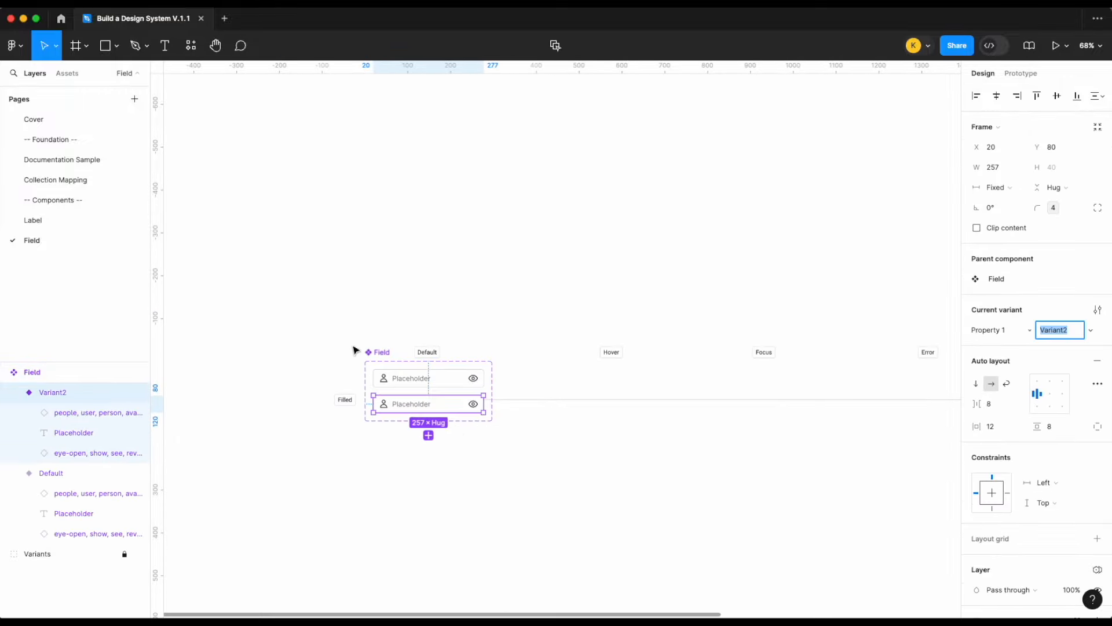
# - Enlarge the Field component set frame so it encloses the state labels and the Filled row
pyautogui.moveTo(362, 387); pyautogui.dragTo(326, 388)
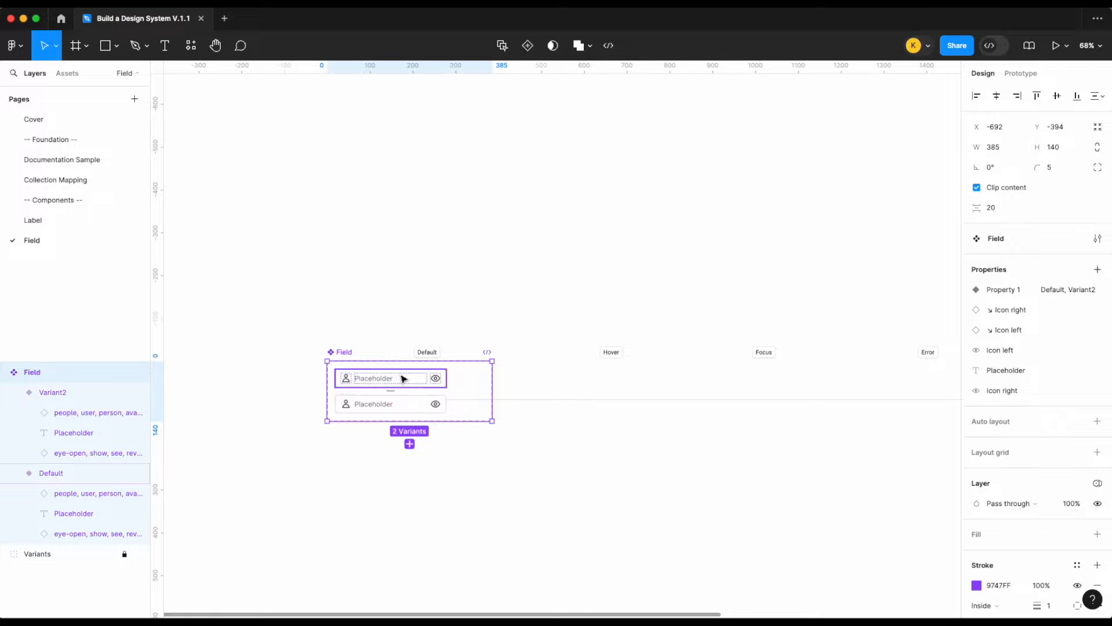
pyautogui.moveTo(413, 360); pyautogui.dragTo(922, 341)
pyautogui.scroll(-3, 413, 341)
pyautogui.moveTo(843, 376); pyautogui.dragTo(844, 402)
pyautogui.click(546, 469)
# - Arrange the two Field variants side by side in the Filled row, one under Default and one under Hover
pyautogui.scroll(5, 382, 368)
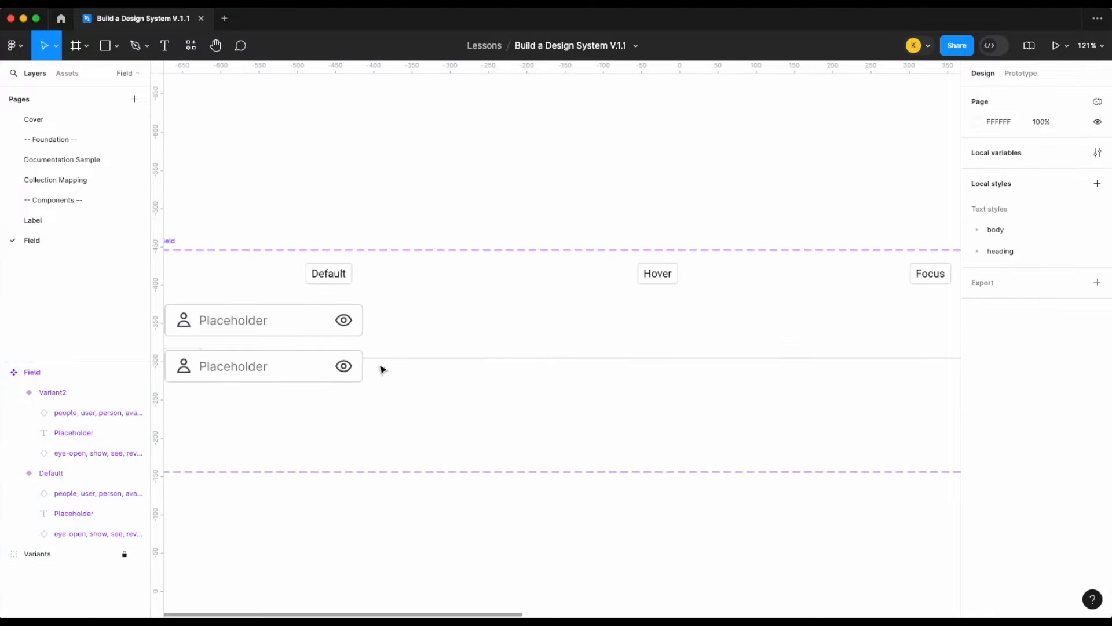
pyautogui.moveTo(298, 328); pyautogui.dragTo(535, 322)
pyautogui.scroll(-3, 359, 323)
# - Rename the Field set's variant property to "Status" and the first variant's value to "default"
pyautogui.click(354, 319)
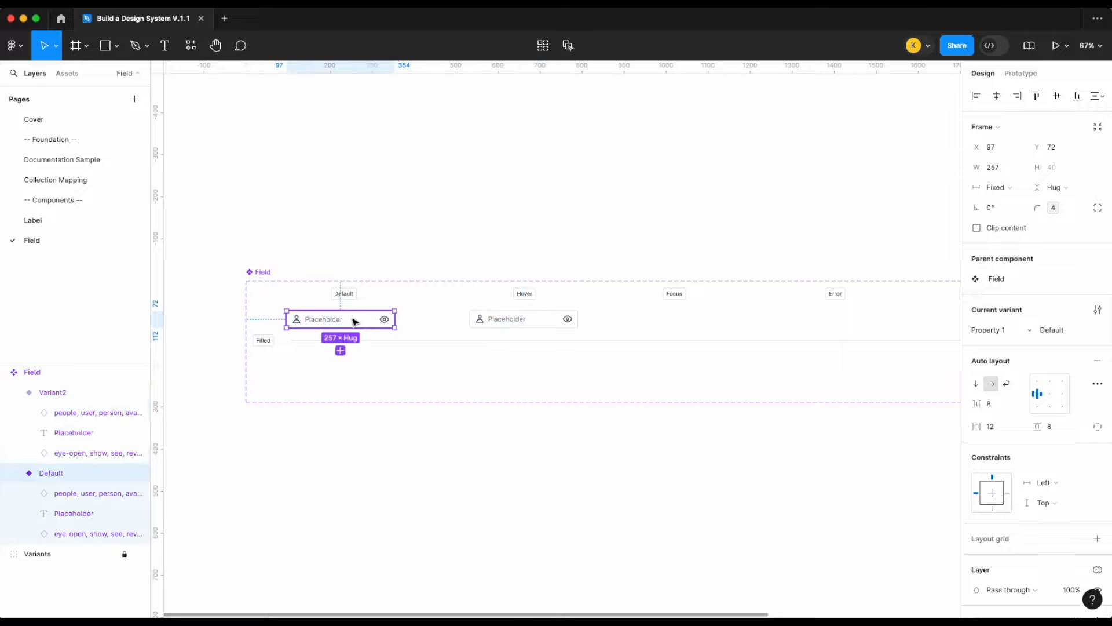
pyautogui.doubleClick(994, 328)
pyautogui.write('Status')
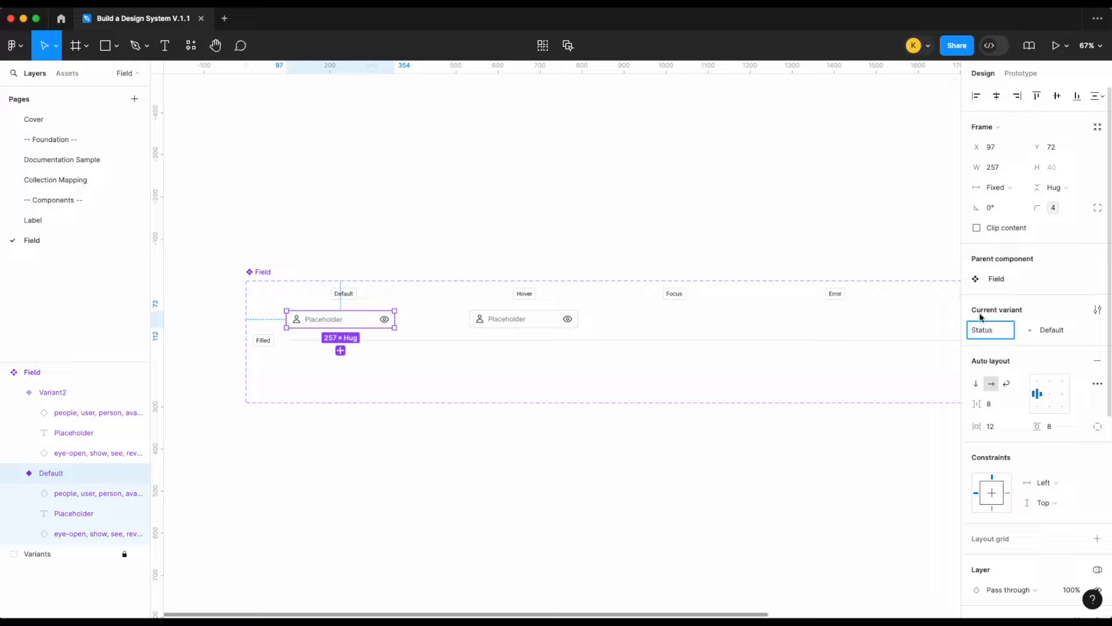
pyautogui.press('Return')
pyautogui.click(1058, 330)
pyautogui.write('default')
pyautogui.press('Return')
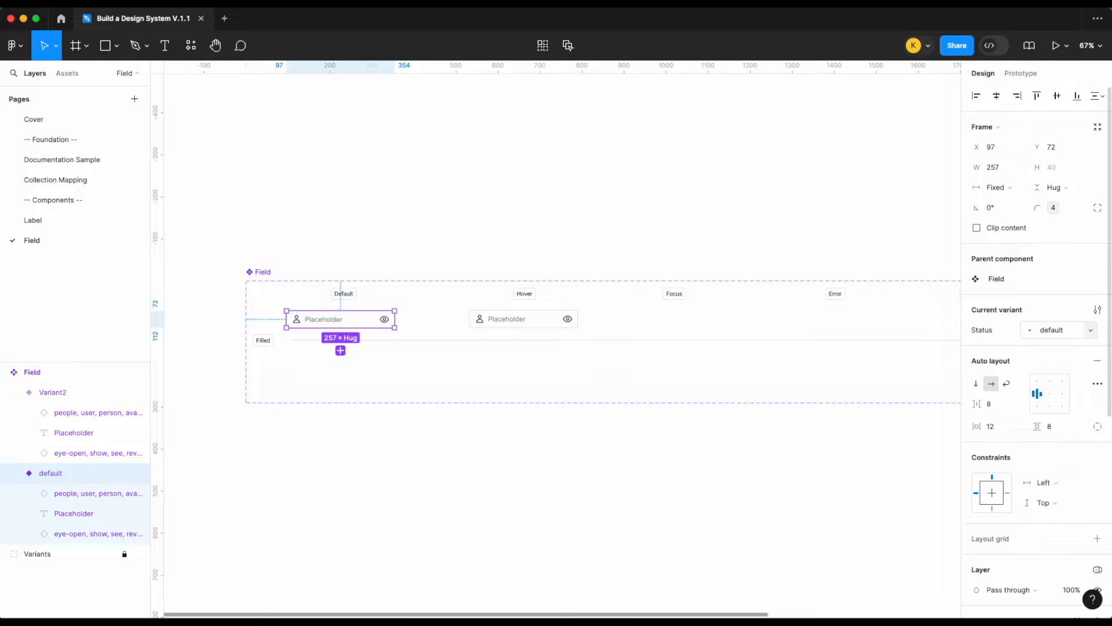
# - Shift the default Field variant sideways to X 118 within the component set
pyautogui.click(558, 403)
pyautogui.scroll(3, 485, 356)
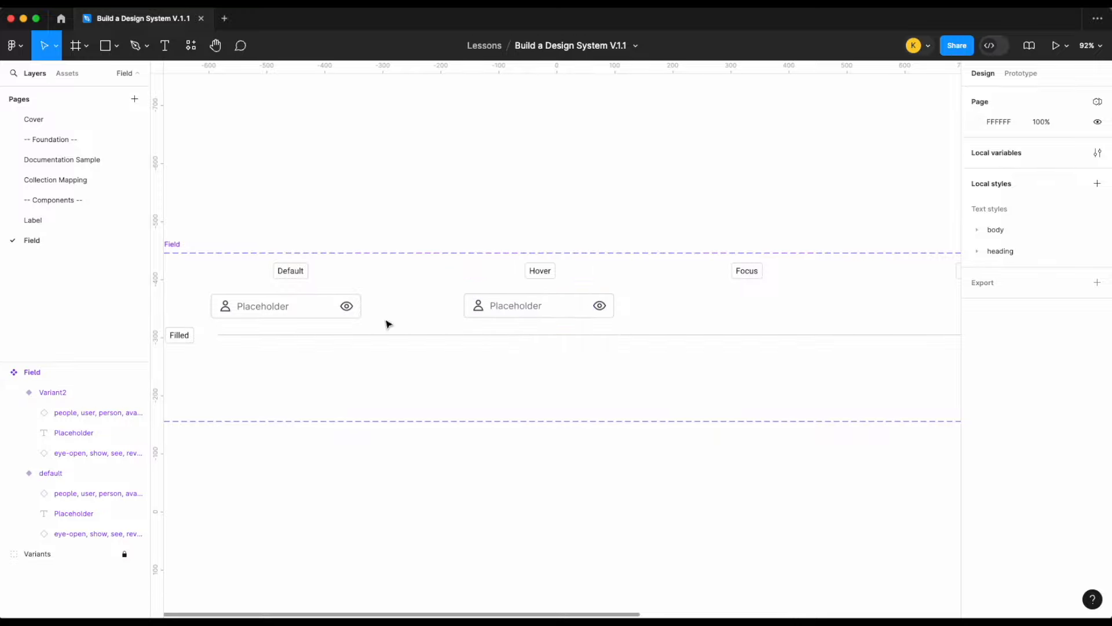
pyautogui.moveTo(308, 310); pyautogui.dragTo(320, 310)
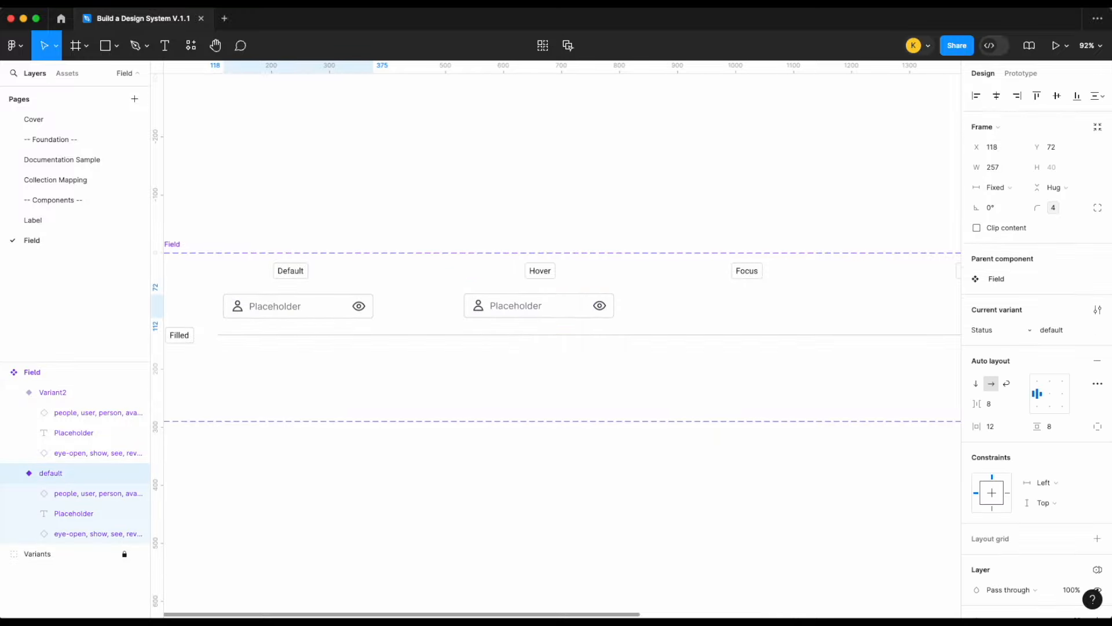
# - Set the stroke colour of the Field variant under Hover to border/action-hover
pyautogui.click(585, 310)
pyautogui.scroll(2, 801, 402)
pyautogui.scroll(-5, 1008, 458)
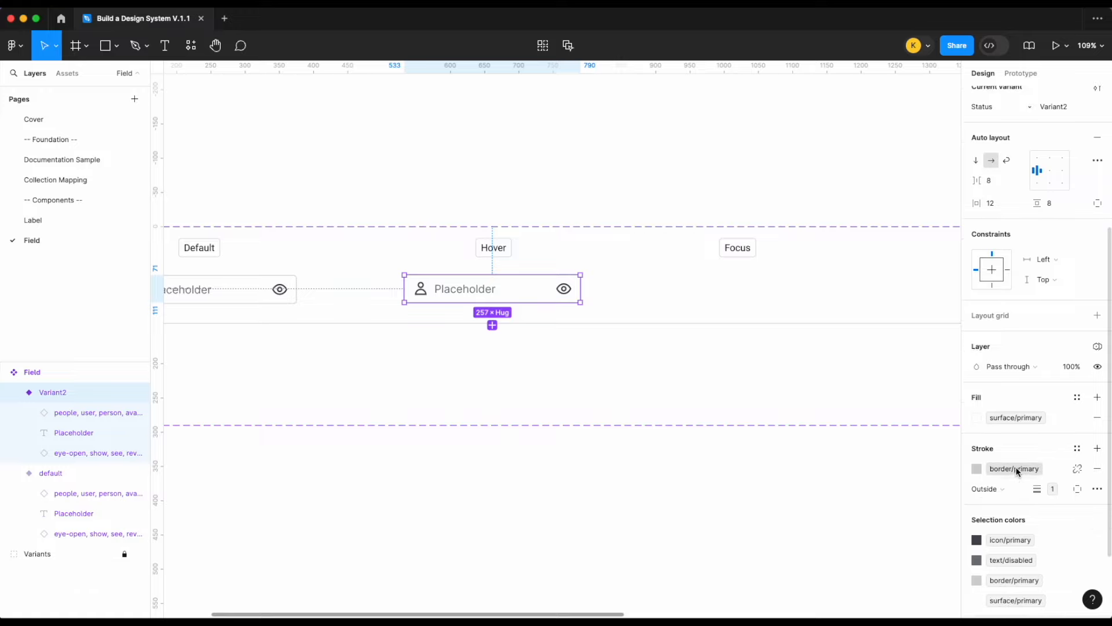
pyautogui.click(1018, 470)
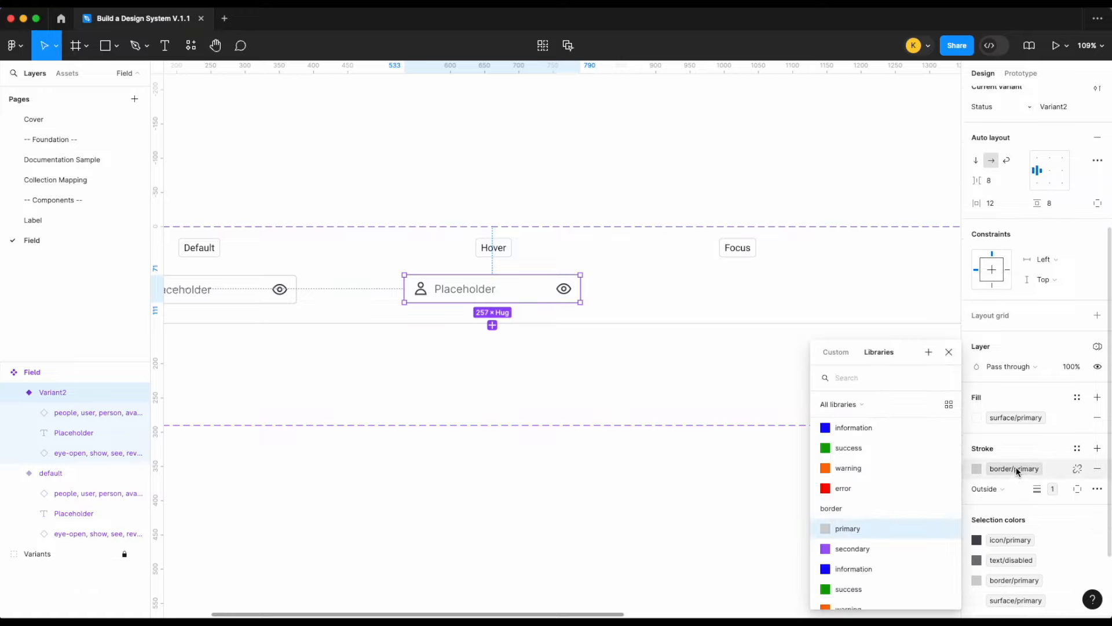
pyautogui.write('bor')
pyautogui.scroll(-2, 877, 558)
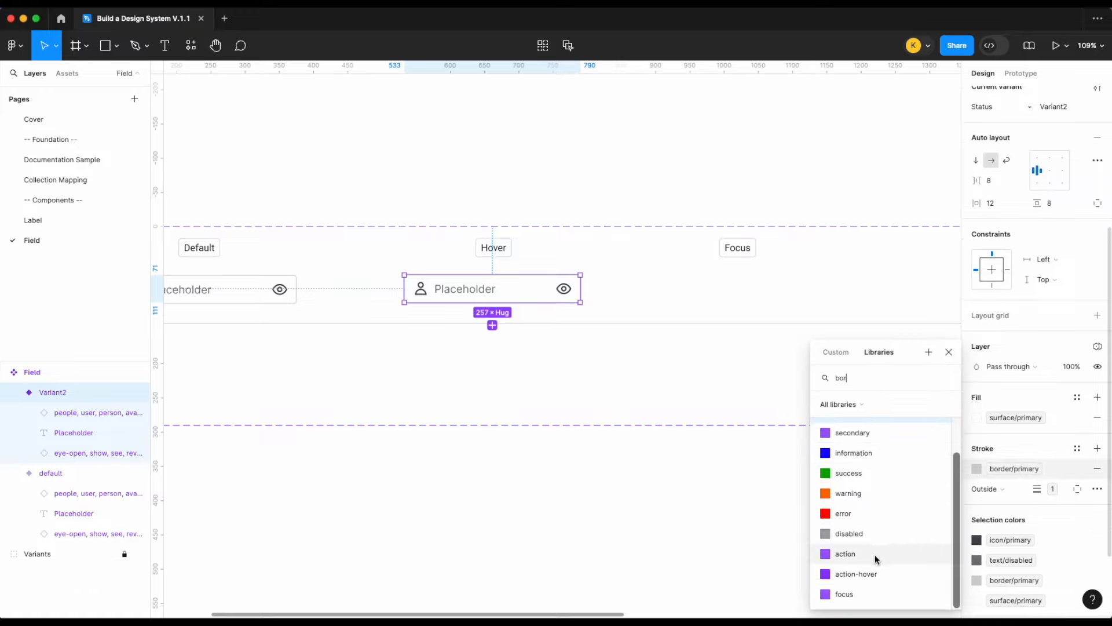
pyautogui.click(872, 573)
pyautogui.click(560, 401)
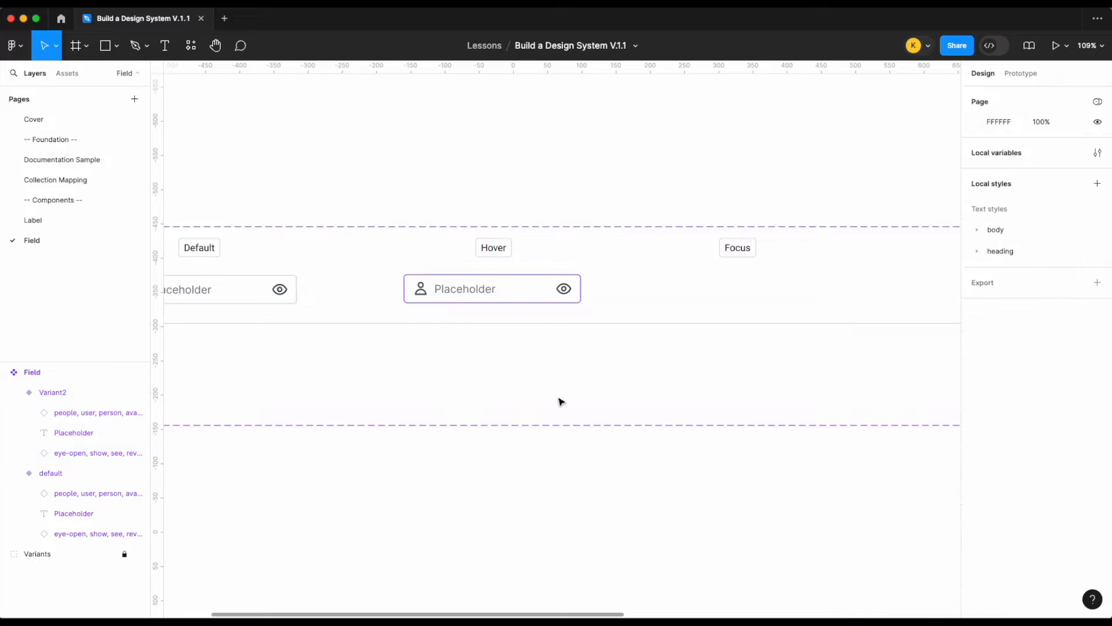
# - Duplicate the error variable in the mapped collection's icon group and name the copy "action-hover"
pyautogui.scroll(5, 560, 370)
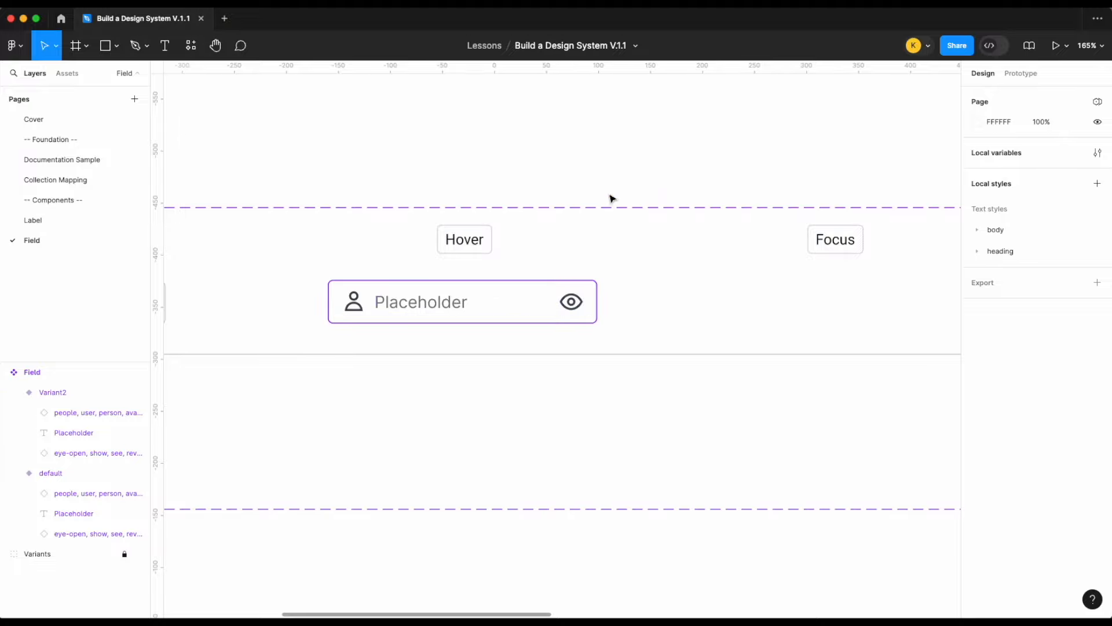
pyautogui.click(1097, 153)
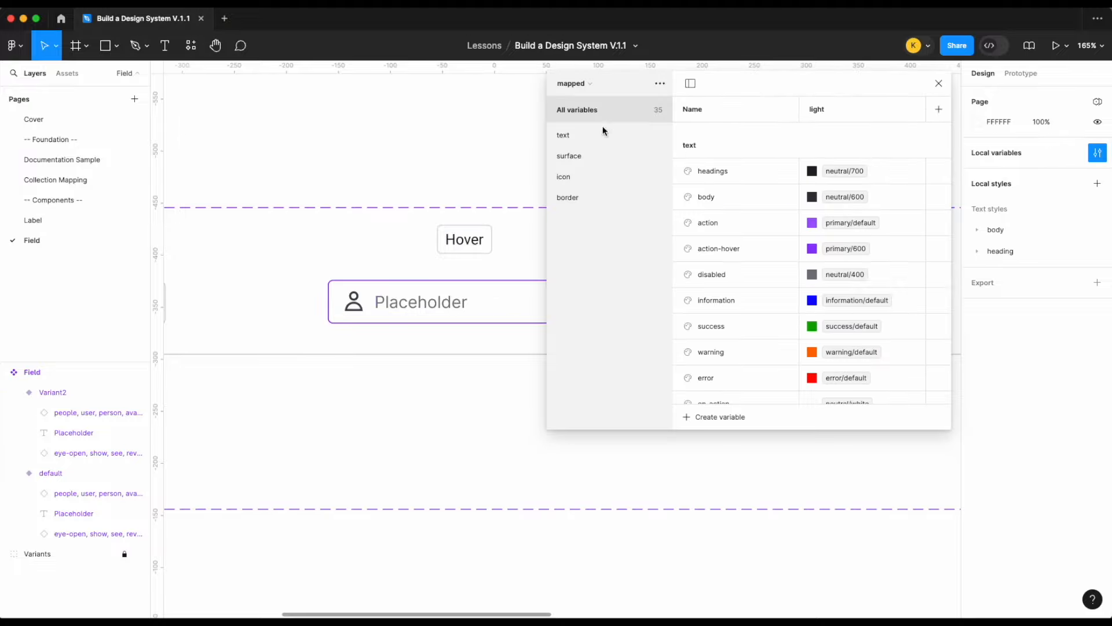
pyautogui.click(586, 176)
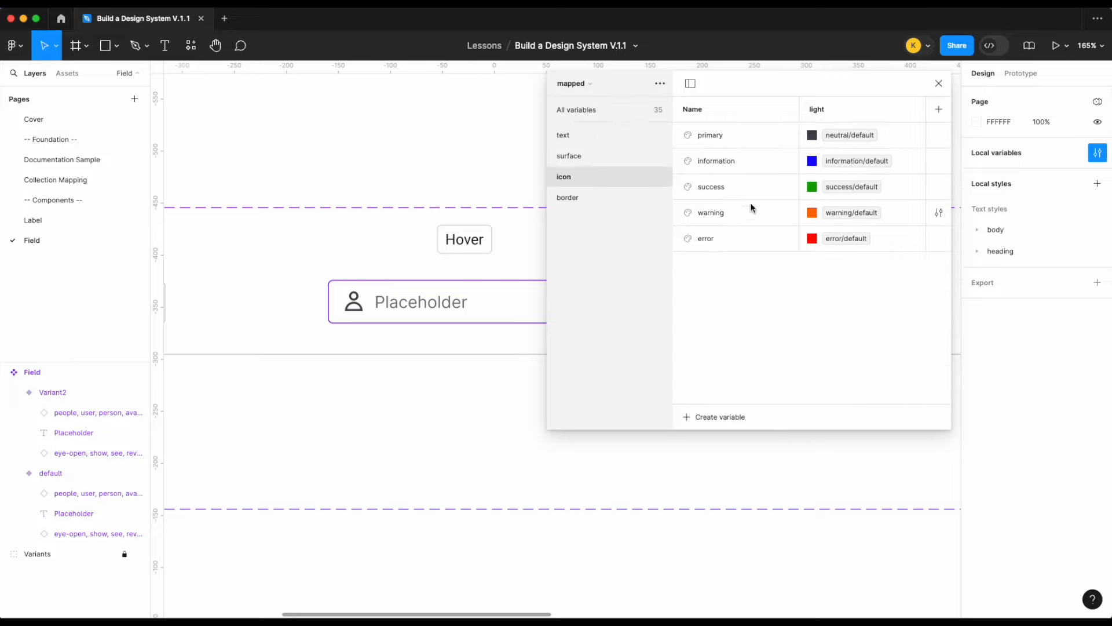
pyautogui.click(588, 139)
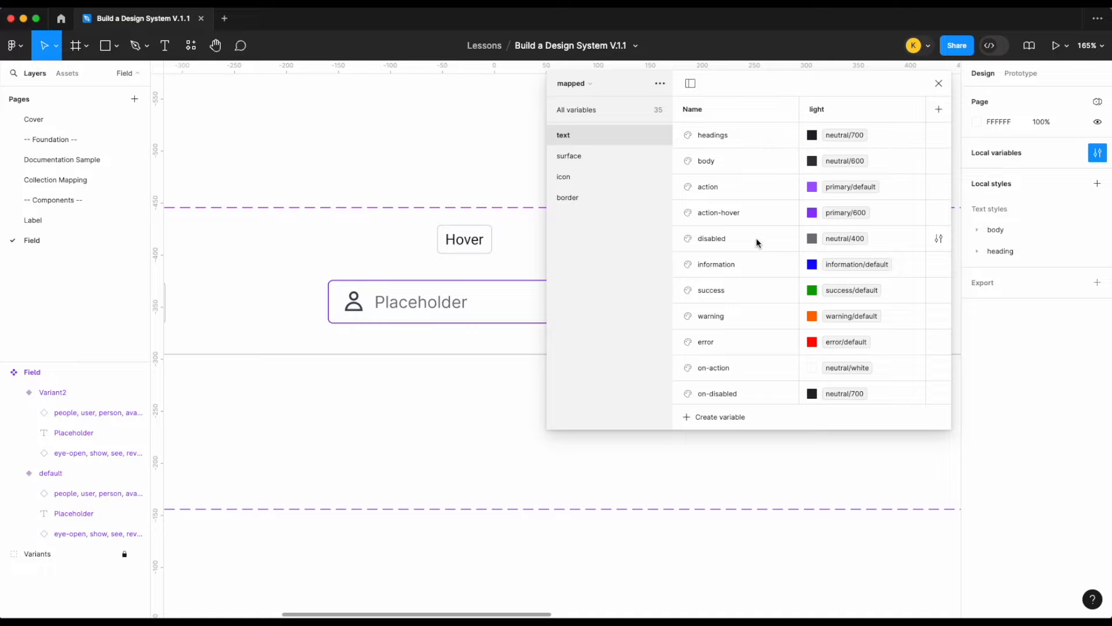
pyautogui.click(612, 178)
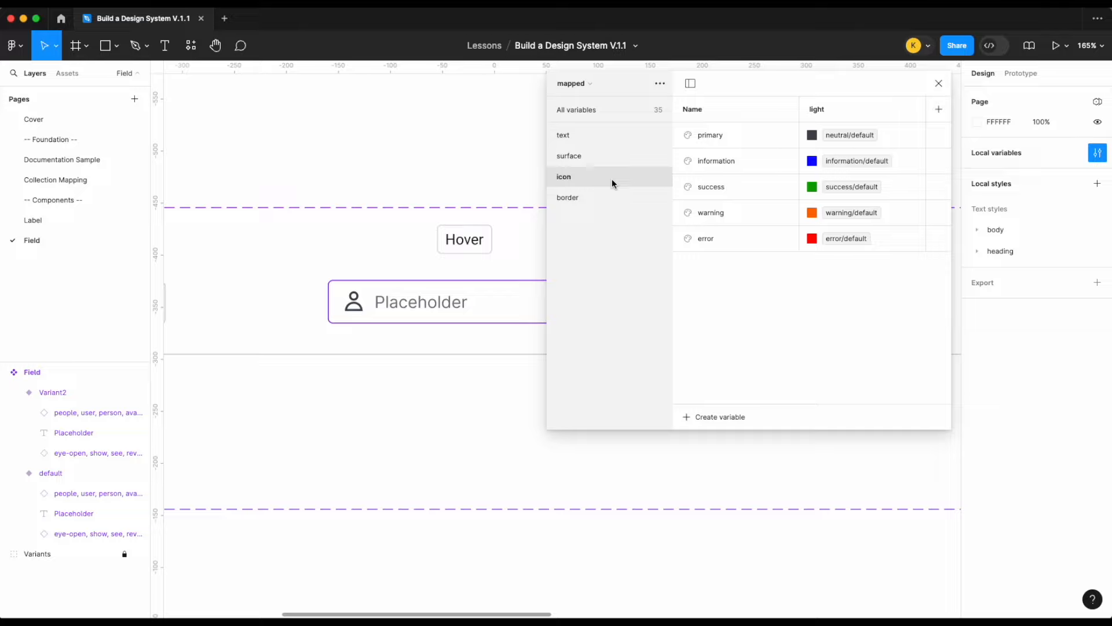
pyautogui.click(745, 238)
pyautogui.press('super+d')
pyautogui.write('action-hover')
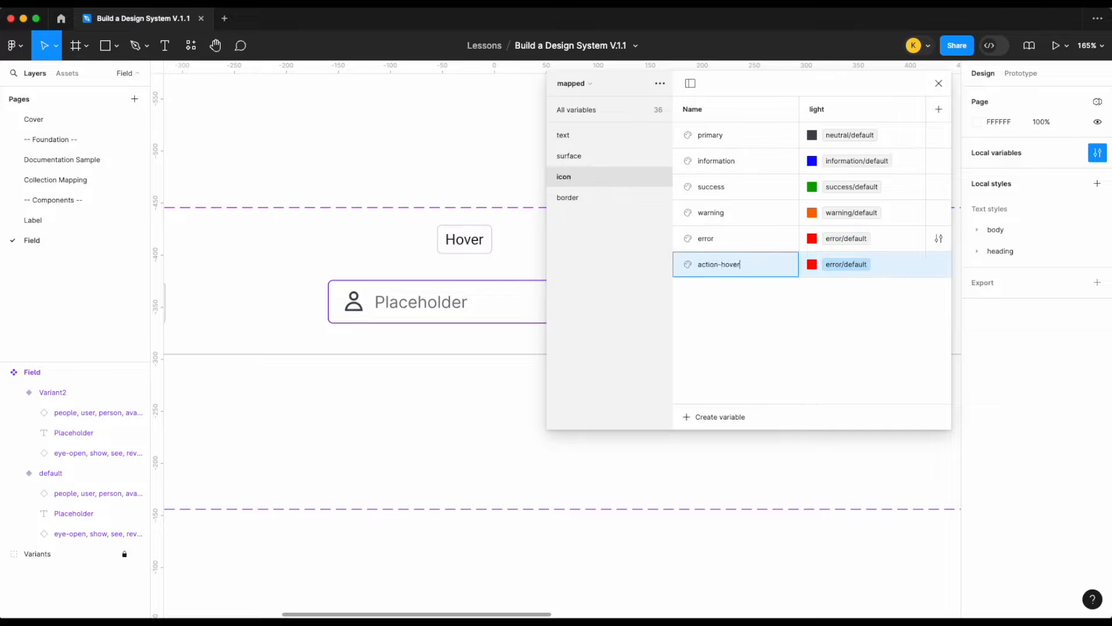
pyautogui.press('Return')
# - Check the alias of the text action-hover variable and set the icon action-hover variable to primary/600
pyautogui.click(580, 138)
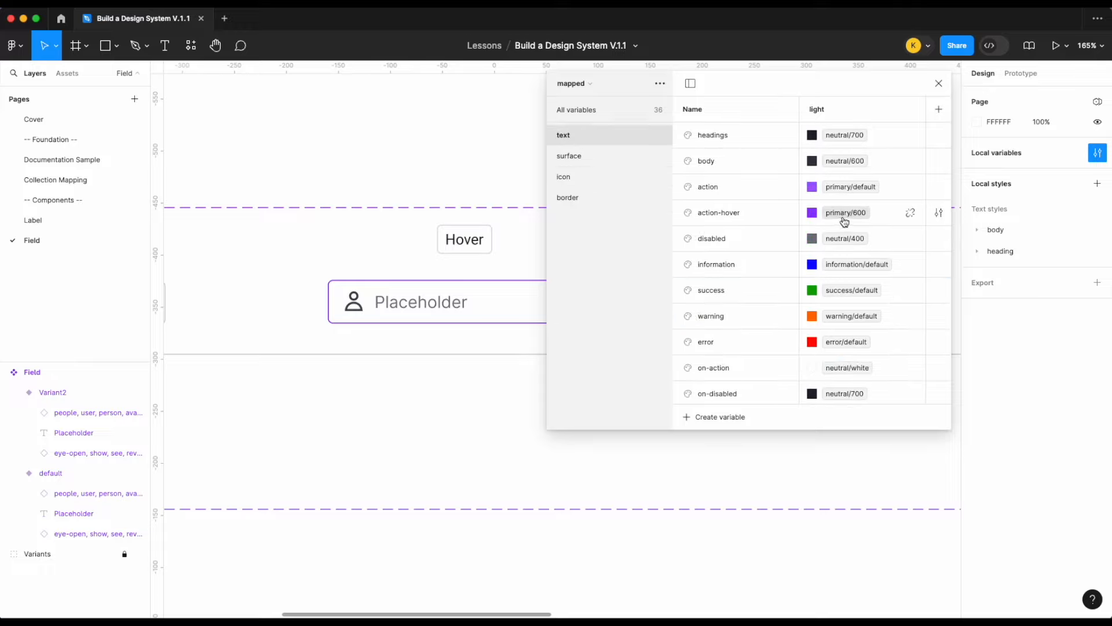
pyautogui.click(596, 176)
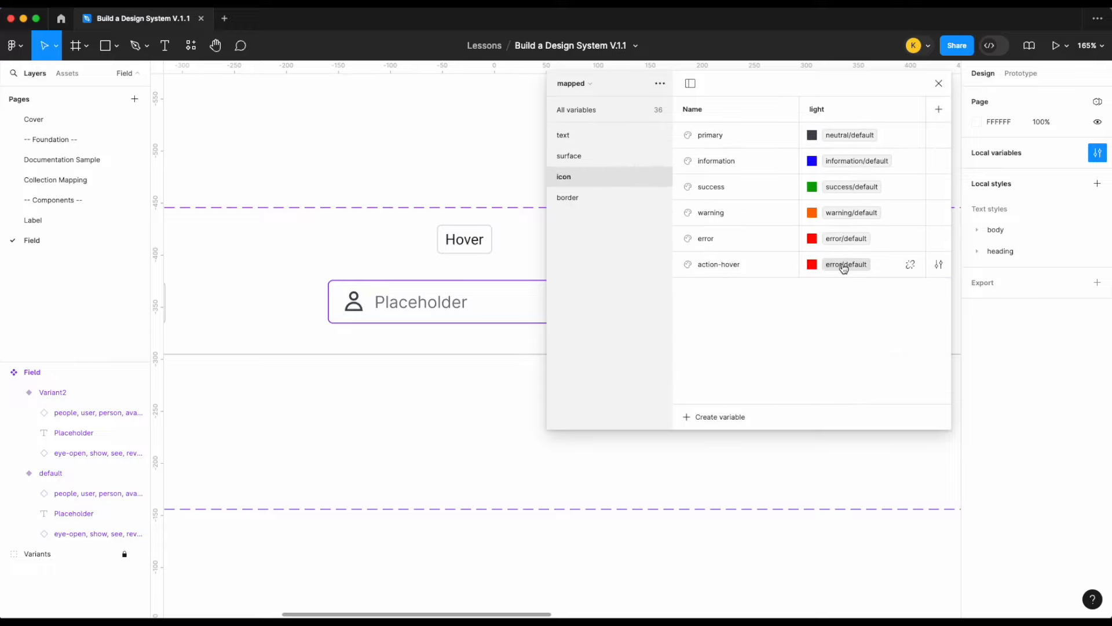
pyautogui.click(844, 265)
pyautogui.write('prim')
pyautogui.scroll(-5, 911, 499)
pyautogui.click(896, 502)
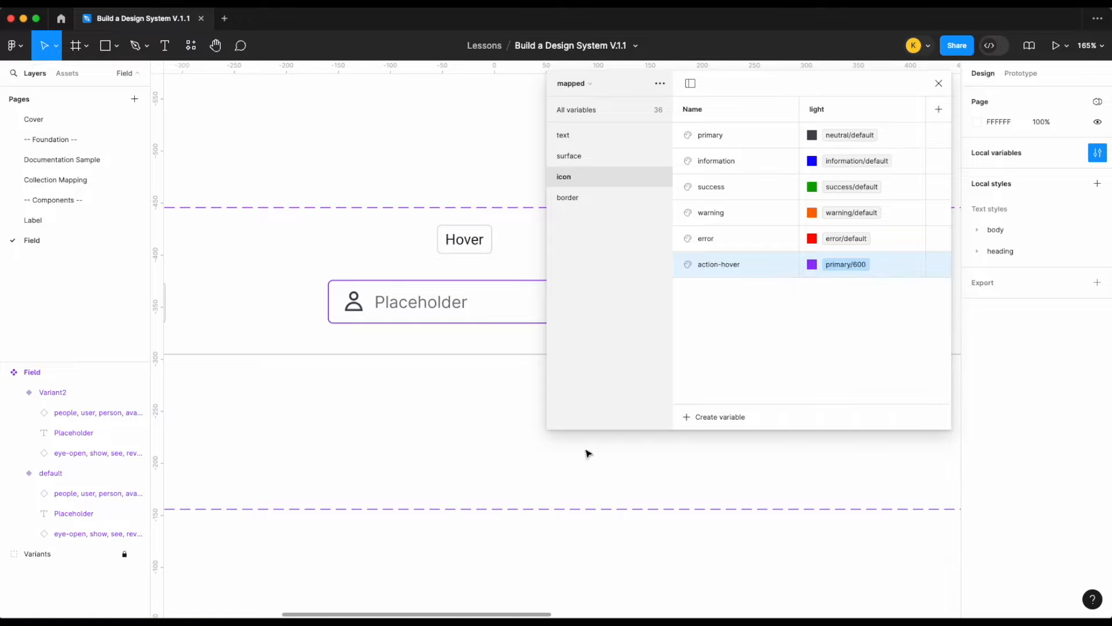
# - Change the icon colour of the Field variant under Hover to icon/action-hover
pyautogui.click(479, 291)
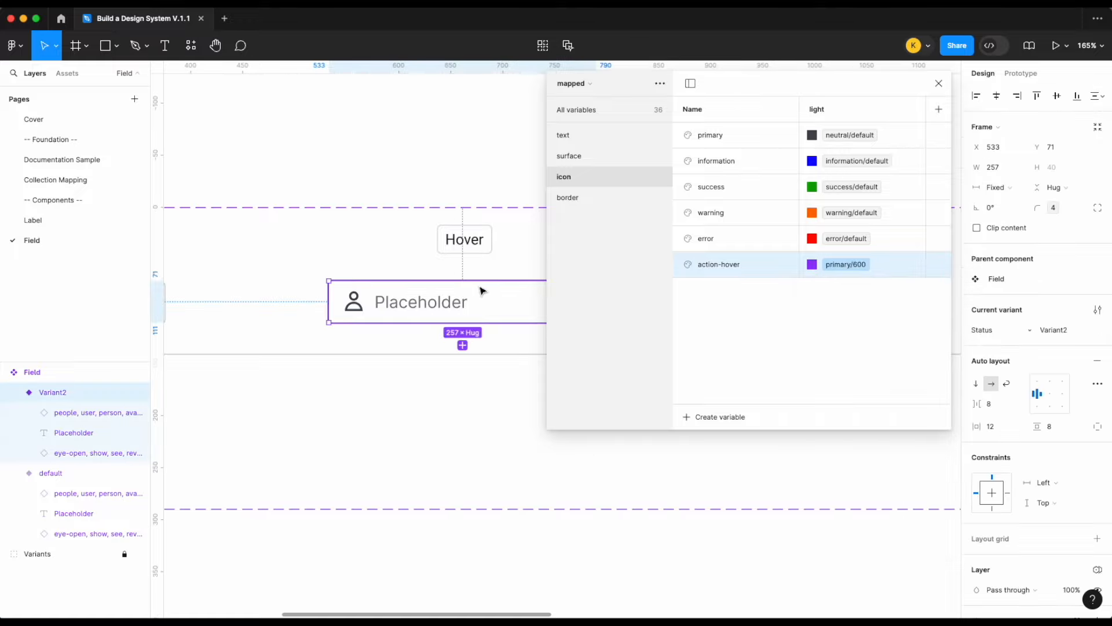
pyautogui.click(938, 82)
pyautogui.scroll(-10, 1030, 417)
pyautogui.click(976, 458)
pyautogui.scroll(-3, 863, 550)
pyautogui.click(866, 540)
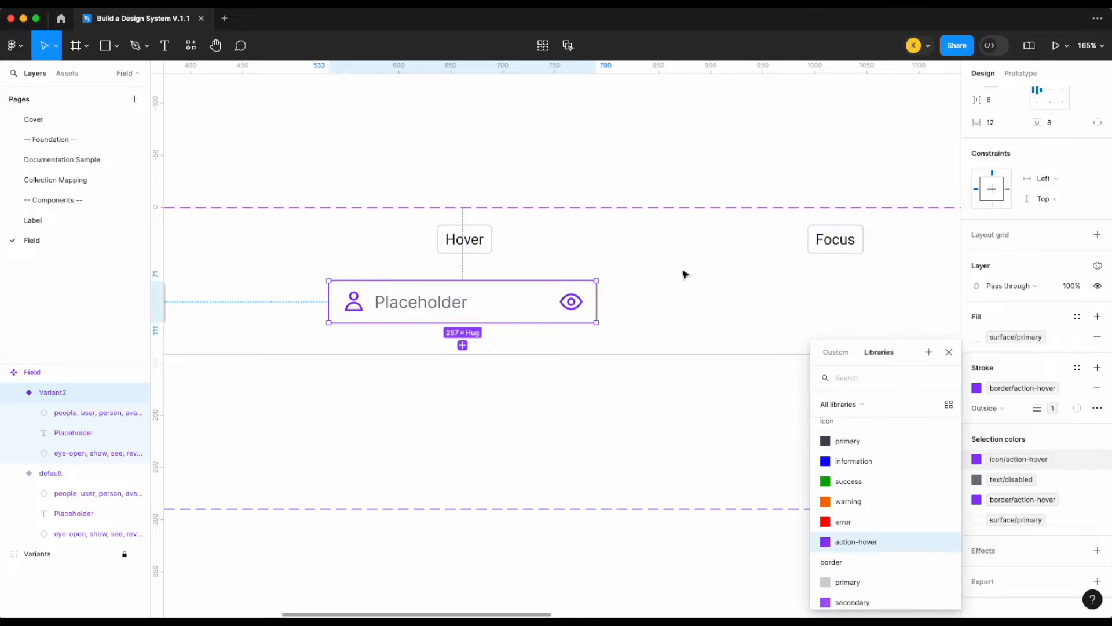
pyautogui.click(685, 274)
pyautogui.scroll(-5, 685, 274)
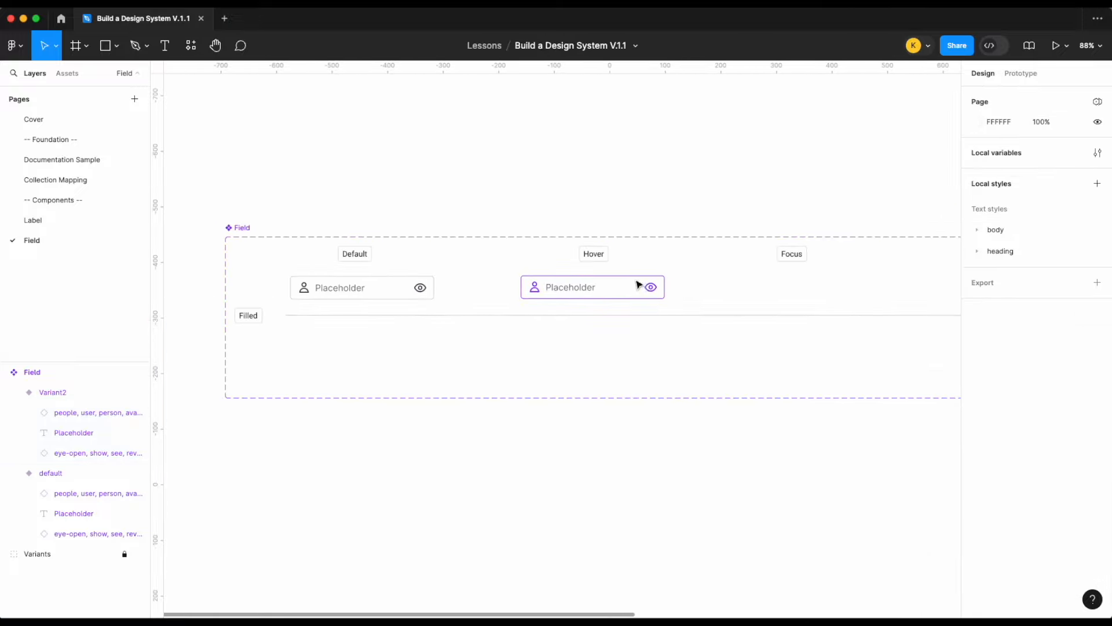
# - Set the Status value of the Field variant beneath the Hover label to "hover"
pyautogui.click(635, 285)
pyautogui.click(1060, 330)
pyautogui.write('hover')
pyautogui.press('Return')
# - Duplicate the default Field variant beneath the Focus label and set the copy's Status to "focus"
pyautogui.click(376, 290)
pyautogui.moveTo(376, 291); pyautogui.dragTo(779, 291)
pyautogui.hscroll(1, 778, 290)
pyautogui.hscroll(1, 778, 290)
pyautogui.click(1066, 333)
pyautogui.write('focus')
pyautogui.press('Return')
# - Move the focus variant horizontally to X 898 beneath the Focus label
pyautogui.scroll(5, 834, 283)
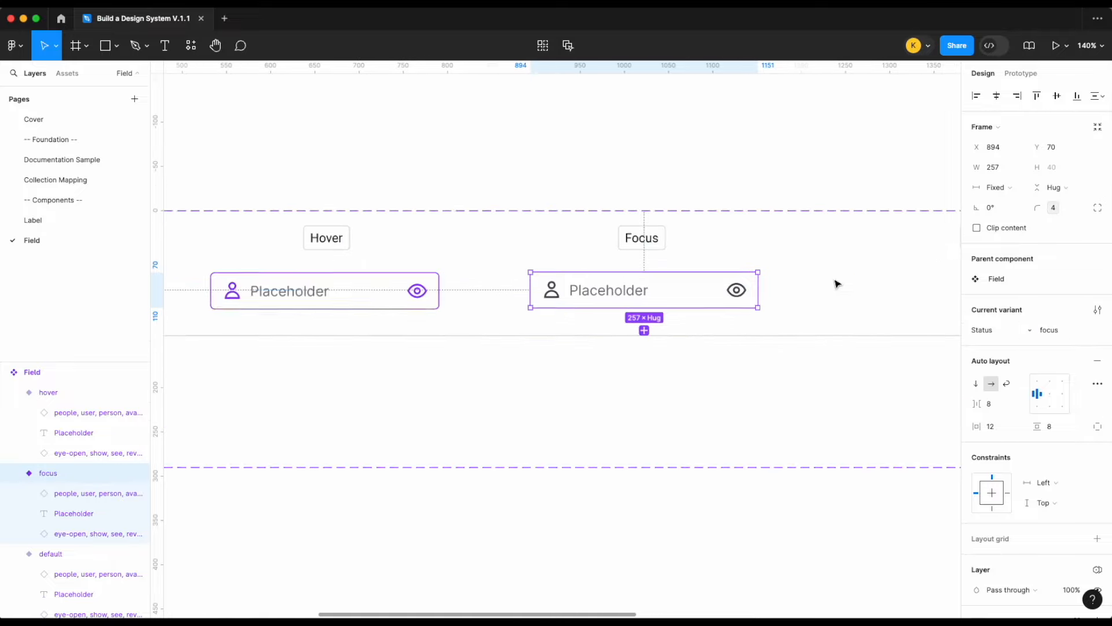
pyautogui.hscroll(1, 641, 276)
pyautogui.moveTo(646, 275); pyautogui.dragTo(649, 275)
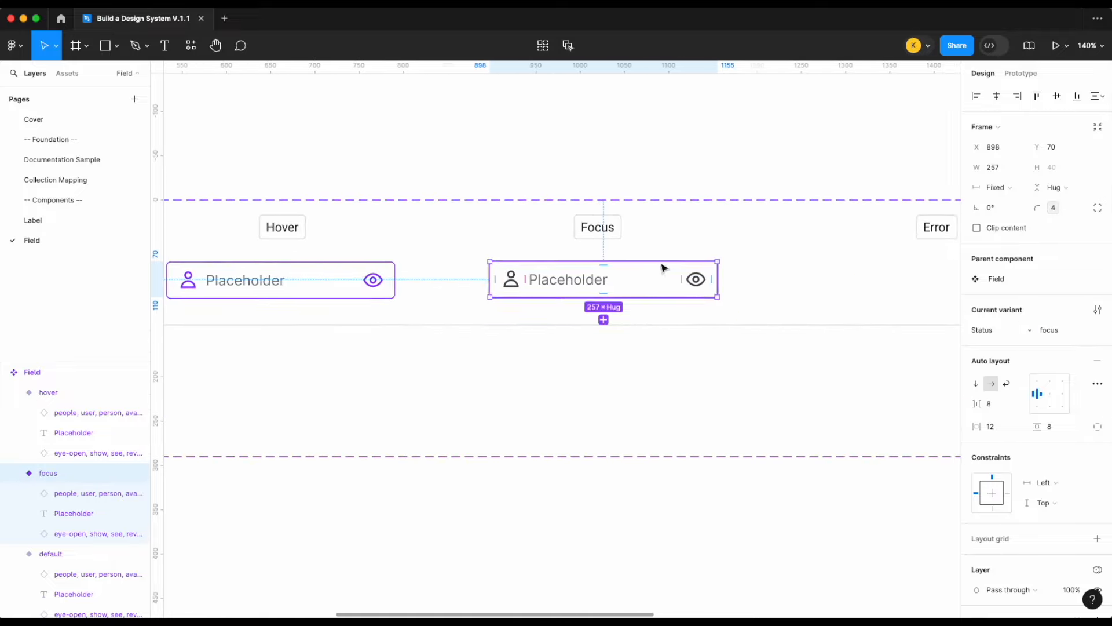
pyautogui.click(775, 267)
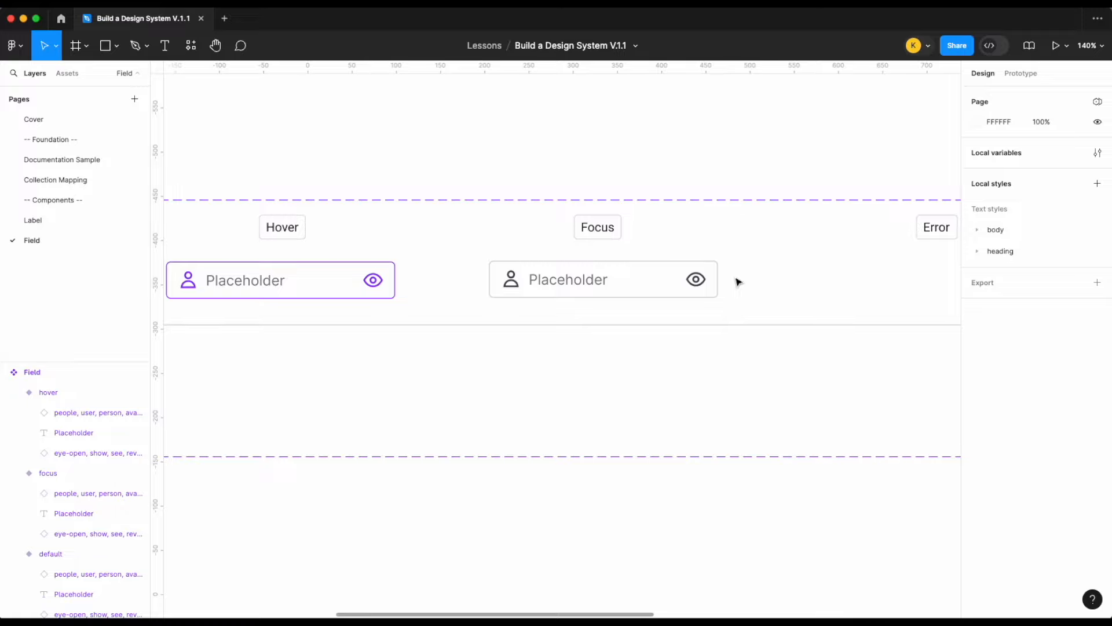
# - Draw a rectangle about 235 × 44 on the canvas above the focus variant, outside the component set
pyautogui.click(118, 46)
pyautogui.click(141, 77)
pyautogui.moveTo(489, 129); pyautogui.dragTo(695, 165)
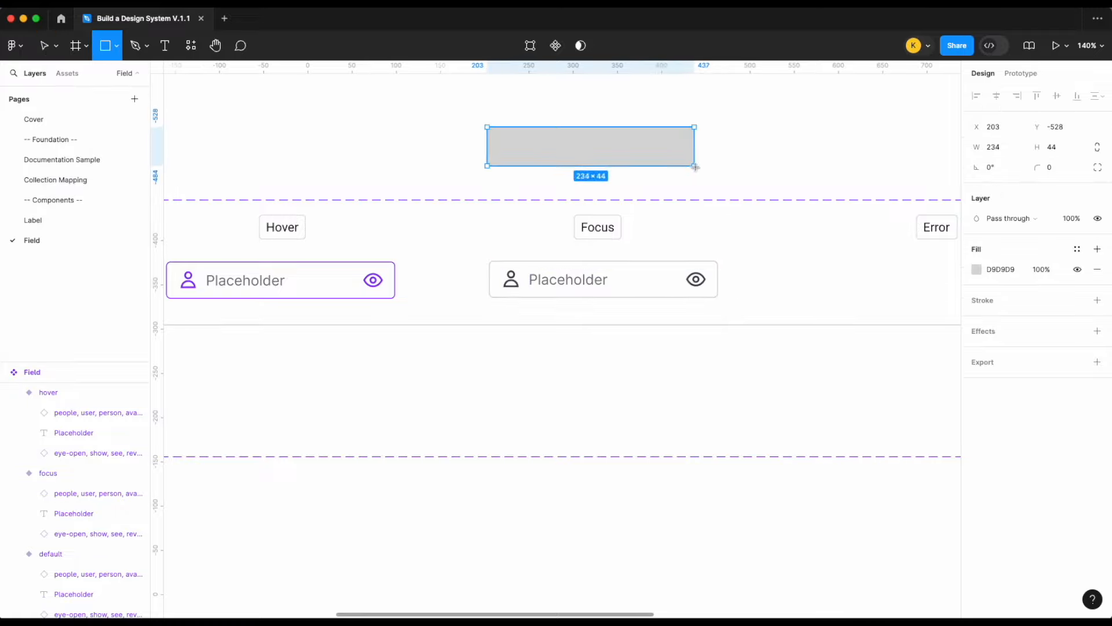
# - Add a stroke to the rectangle with the border width/sm variable and position it outside
pyautogui.click(1097, 299)
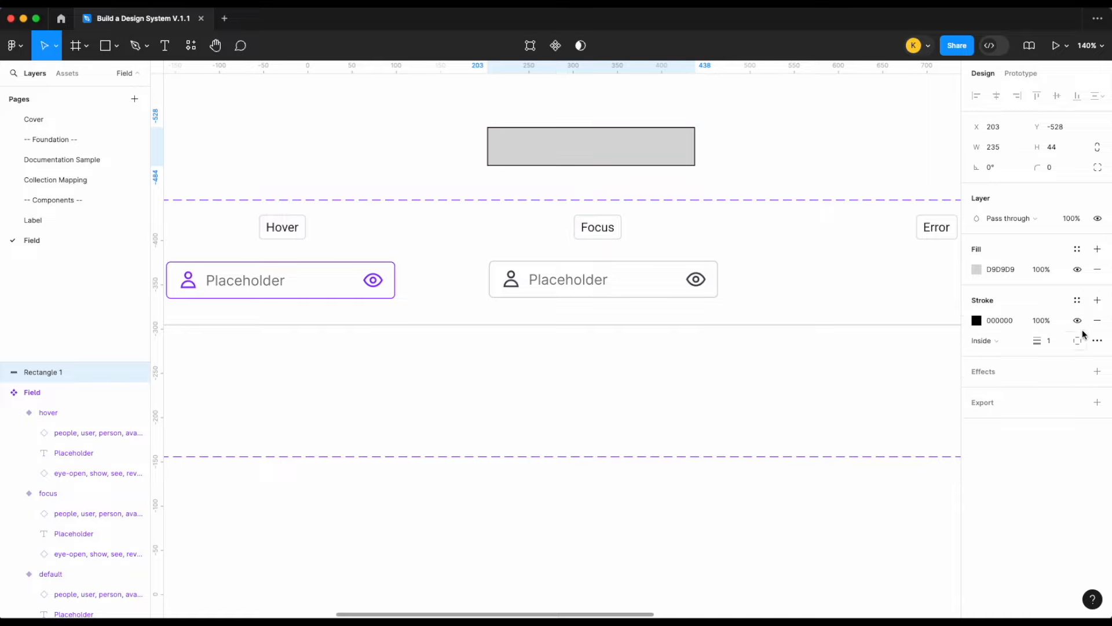
pyautogui.rightClick(1046, 340)
pyautogui.click(1064, 424)
pyautogui.scroll(-3, 1006, 465)
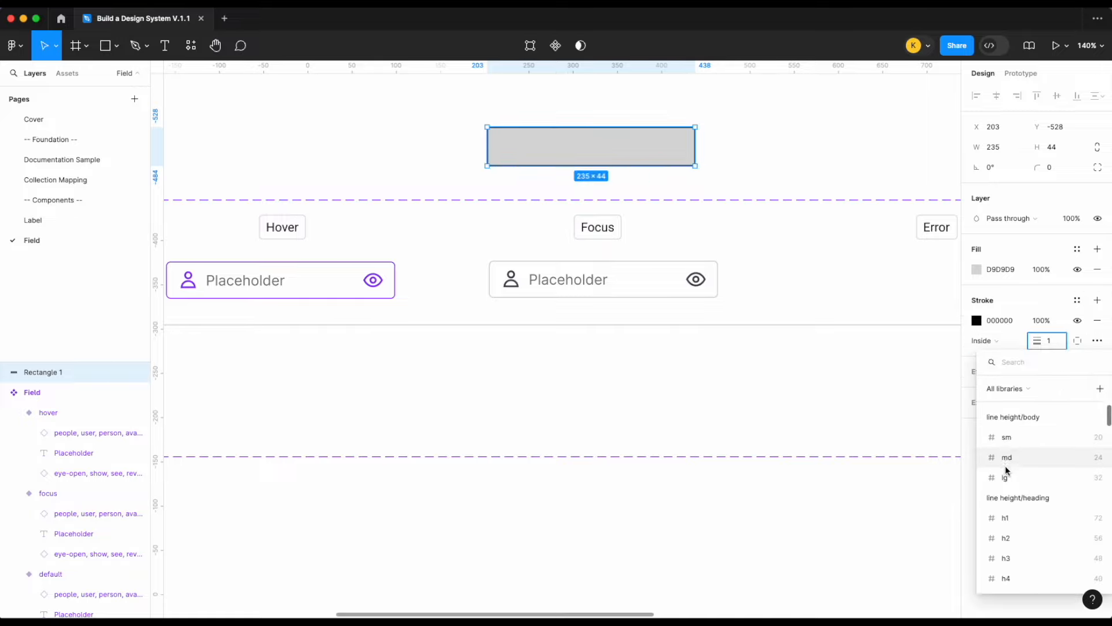
pyautogui.write('border')
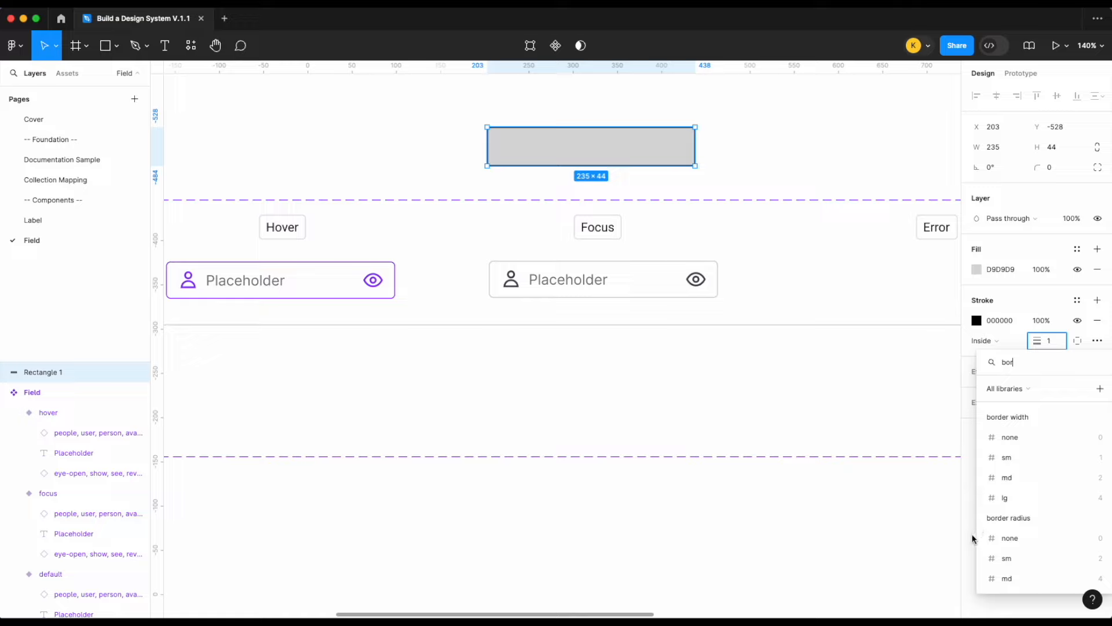
pyautogui.click(1027, 450)
pyautogui.click(996, 341)
pyautogui.click(993, 355)
# - Set the rectangle's stroke colour to border/focus and remove its fill
pyautogui.click(1077, 300)
pyautogui.write('bord')
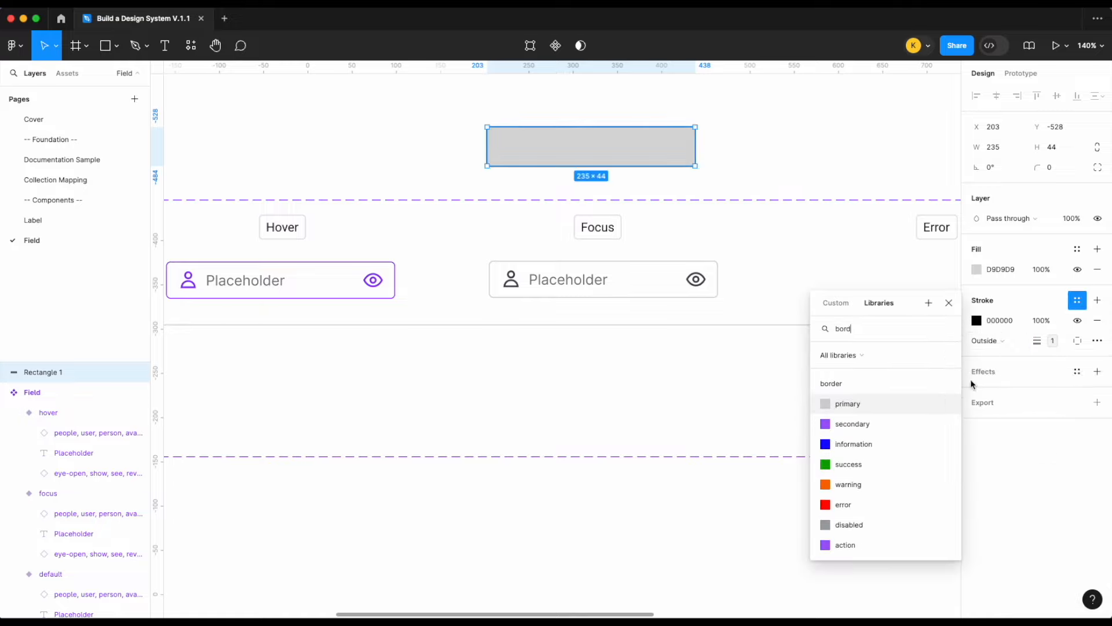
pyautogui.scroll(-2, 896, 457)
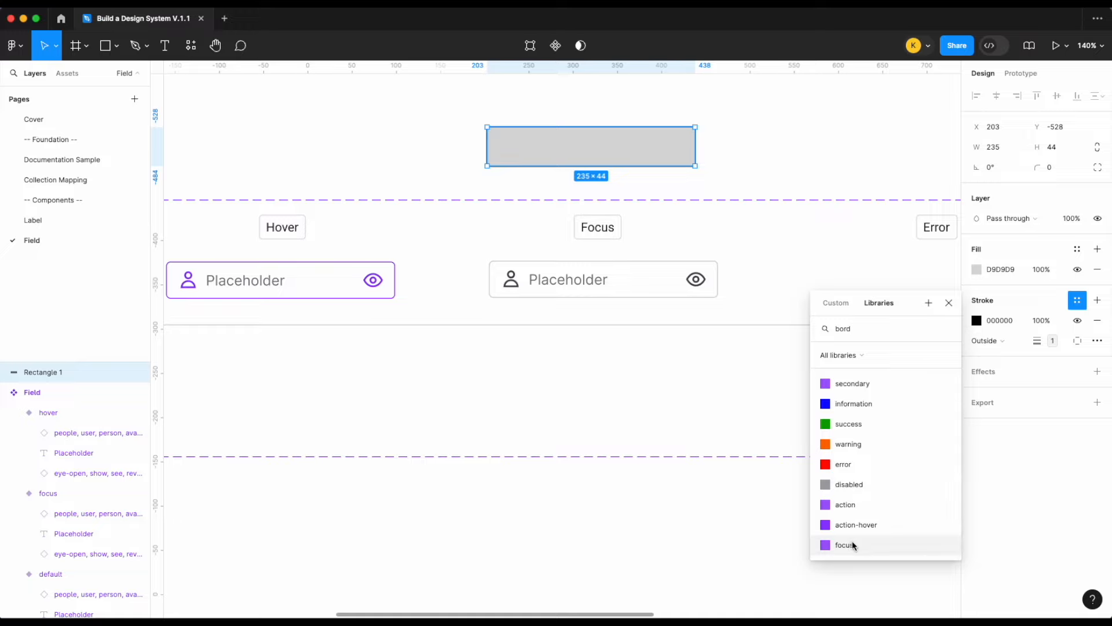
pyautogui.click(846, 544)
pyautogui.click(1097, 269)
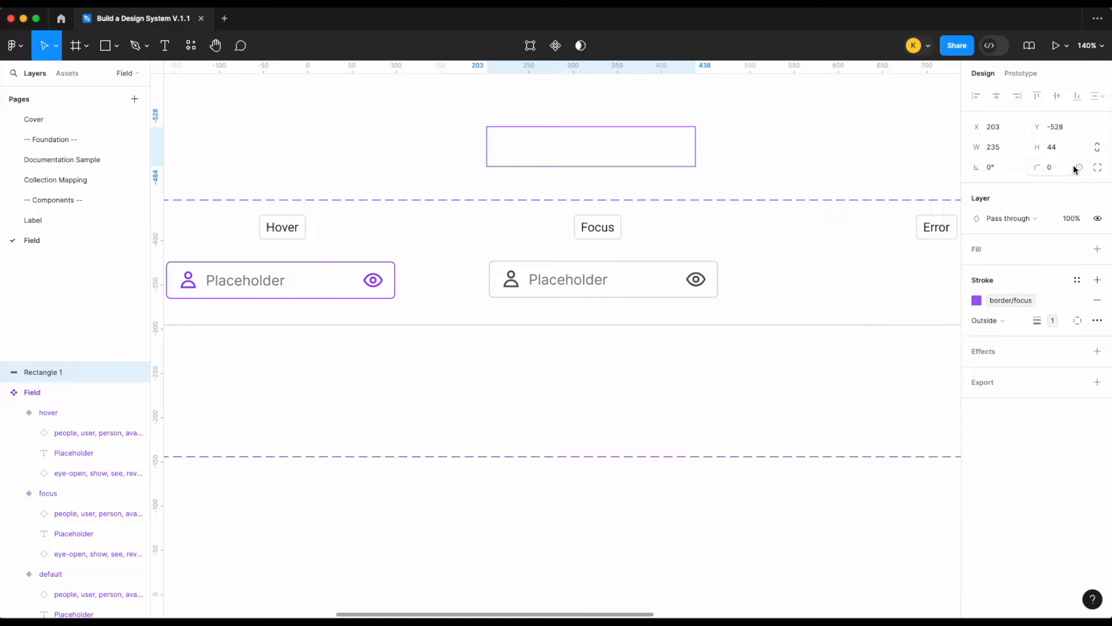
# - Apply the border radius/md variable to the rectangle's corners
pyautogui.click(1079, 167)
pyautogui.write('bor')
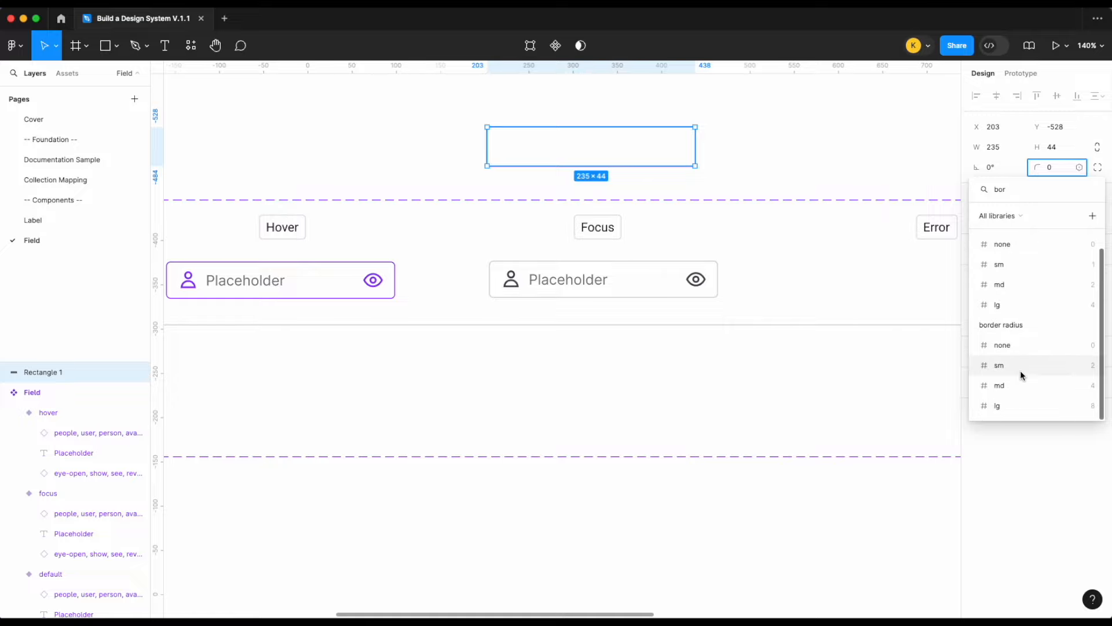
pyautogui.click(1017, 380)
pyautogui.click(723, 140)
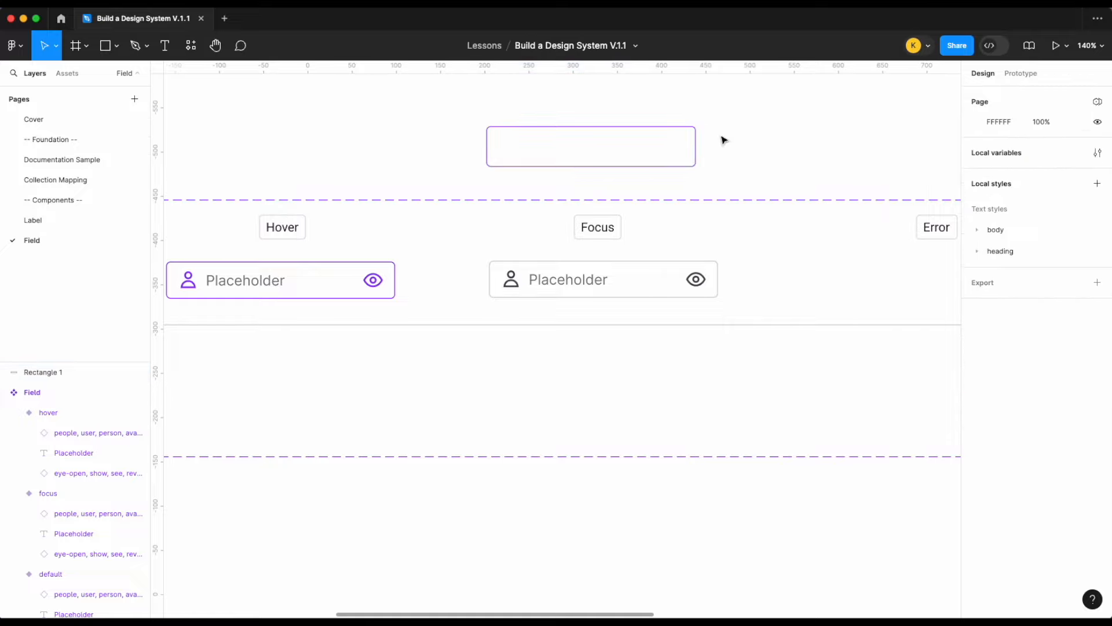
# - Cut the rectangle, paste it into the focus variant and give it absolute position
pyautogui.click(674, 166)
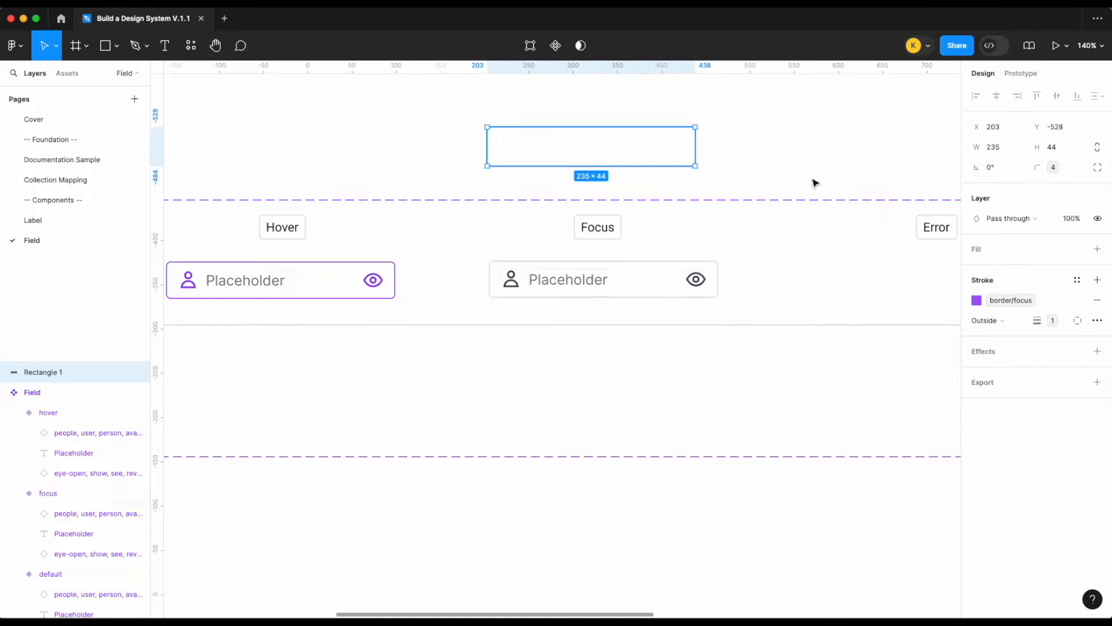
pyautogui.press('BackSpace')
pyautogui.click(635, 289)
pyautogui.press('super+v')
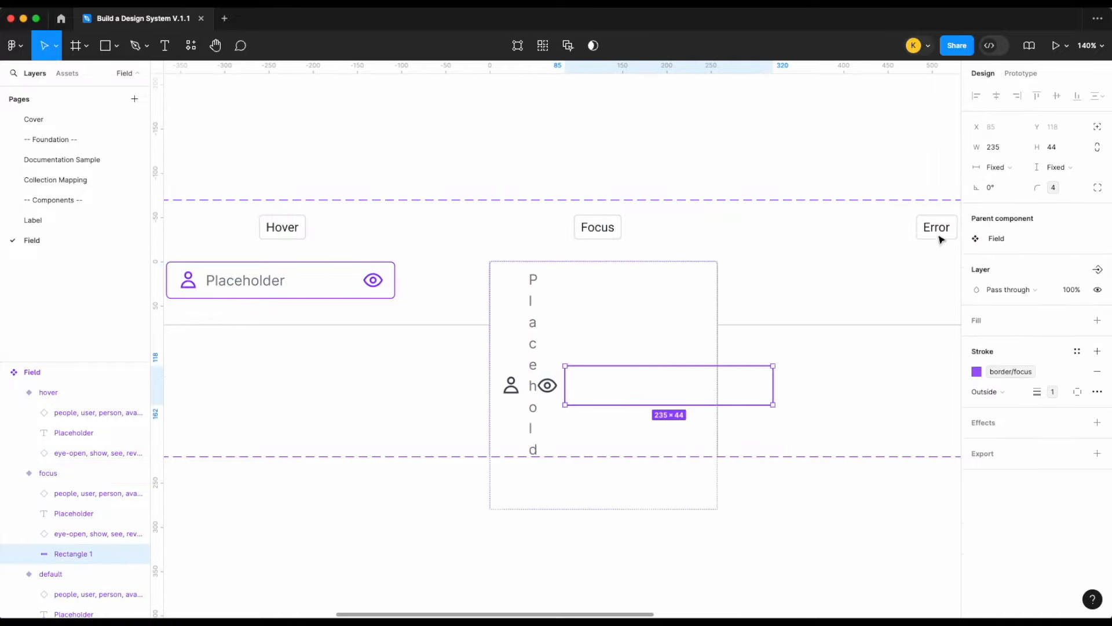
pyautogui.click(1097, 127)
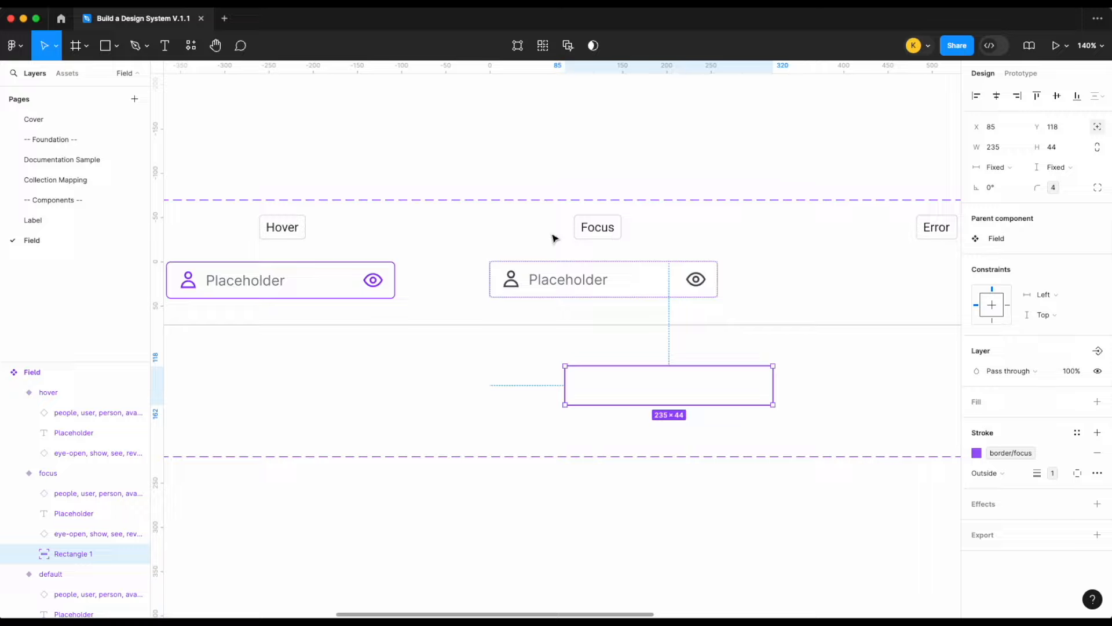
# - Nudge the rectangle over the focus variant's field to X -15, Y -2
pyautogui.hotkey('shift', 'Left')
pyautogui.hotkey('shift', 'Left')
pyautogui.hotkey('shift', 'Left')
pyautogui.hotkey('shift', 'Left')
pyautogui.hotkey('shift', 'Left')
pyautogui.hotkey('shift', 'Left')
pyautogui.hotkey('shift', 'Left')
pyautogui.hotkey('shift', 'Left')
pyautogui.hotkey('shift', 'Left')
pyautogui.hotkey('shift', 'Left')
pyautogui.hotkey('shift', 'Up')
pyautogui.hotkey('shift', 'Up')
pyautogui.hotkey('shift', 'Up')
pyautogui.hotkey('shift', 'Up')
pyautogui.hotkey('shift', 'Up')
pyautogui.hotkey('shift', 'Up')
pyautogui.hotkey('shift', 'Up')
pyautogui.hotkey('shift', 'Up')
pyautogui.hotkey('shift', 'Up')
pyautogui.hotkey('shift', 'Up')
pyautogui.hotkey('shift', 'Up')
pyautogui.hotkey('shift', 'Up')
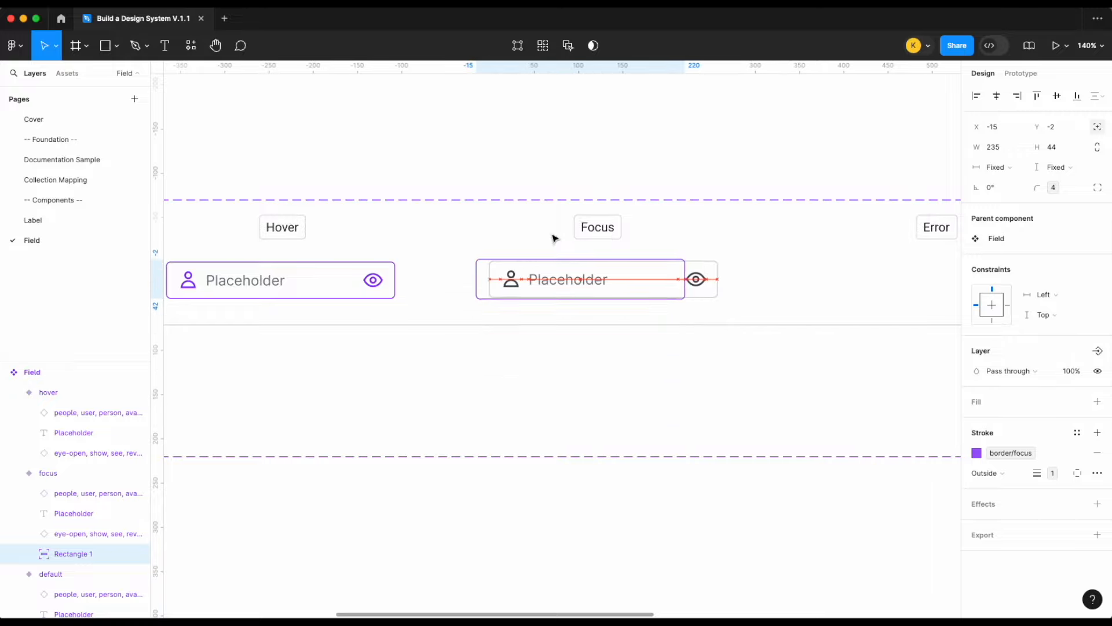
# - Resize the rectangle's bottom, left and top edges around the field, giving X -3, Y -3 and a height of 46
pyautogui.scroll(10, 500, 300)
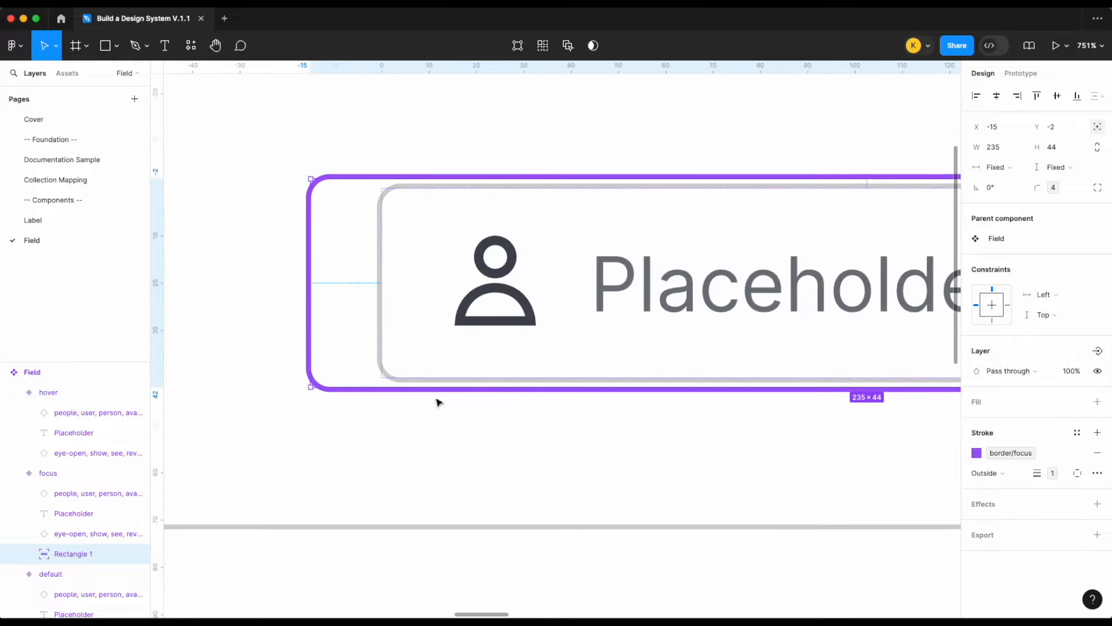
pyautogui.scroll(6, 446, 389)
pyautogui.moveTo(446, 389); pyautogui.dragTo(448, 398)
pyautogui.scroll(-3, 449, 398)
pyautogui.moveTo(280, 323); pyautogui.dragTo(377, 319)
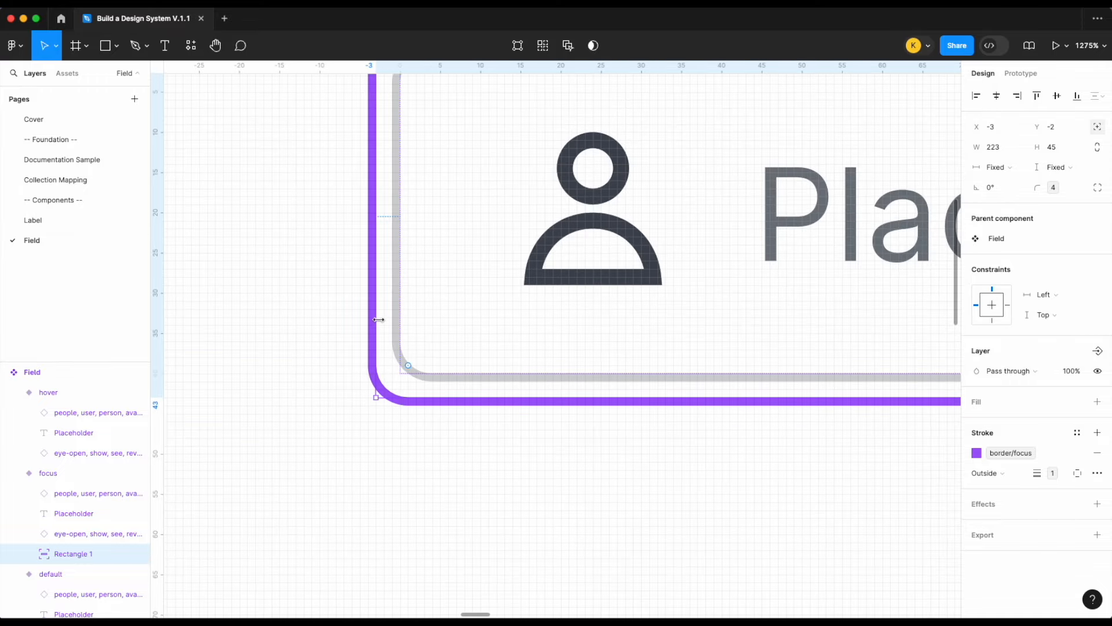
pyautogui.scroll(-3, 378, 319)
pyautogui.scroll(8, 581, 211)
pyautogui.moveTo(574, 258); pyautogui.dragTo(573, 243)
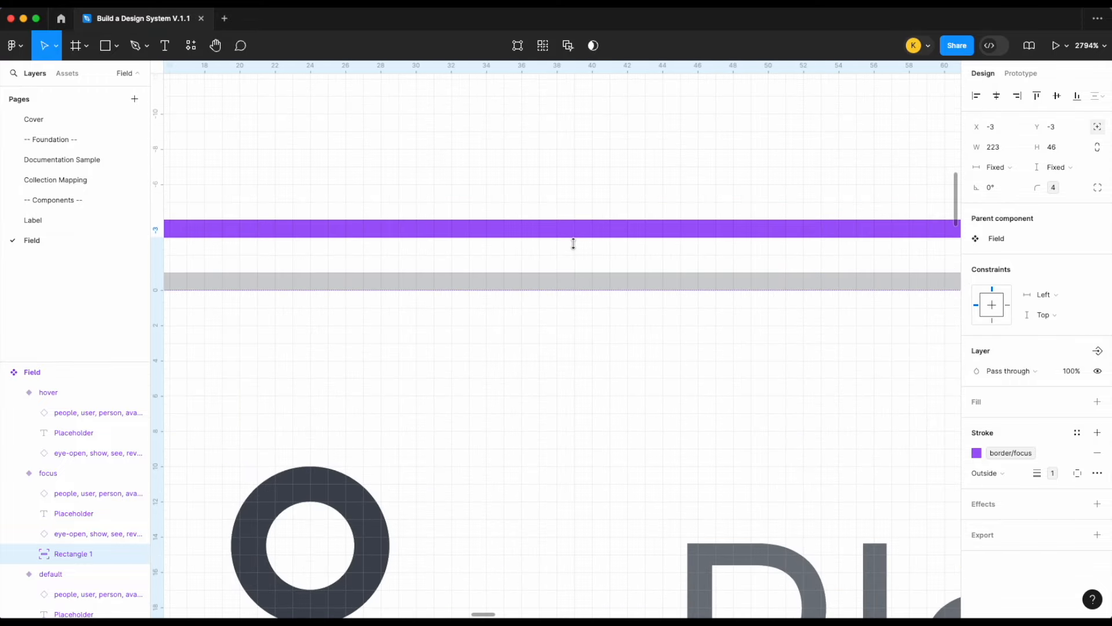
# - Extend the rectangle's right edge past the field so that its width is 263
pyautogui.scroll(-6, 573, 244)
pyautogui.hscroll(15, 573, 247)
pyautogui.scroll(2, 638, 234)
pyautogui.moveTo(611, 238); pyautogui.dragTo(882, 233)
pyautogui.scroll(5, 882, 232)
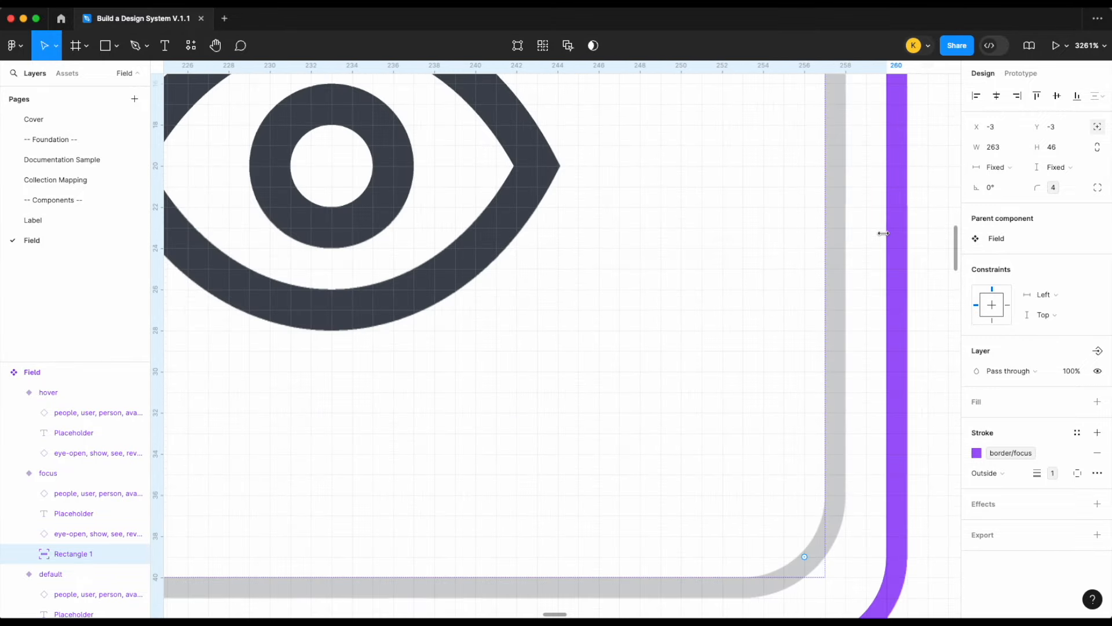
pyautogui.scroll(-3, 898, 249)
pyautogui.scroll(4, 727, 359)
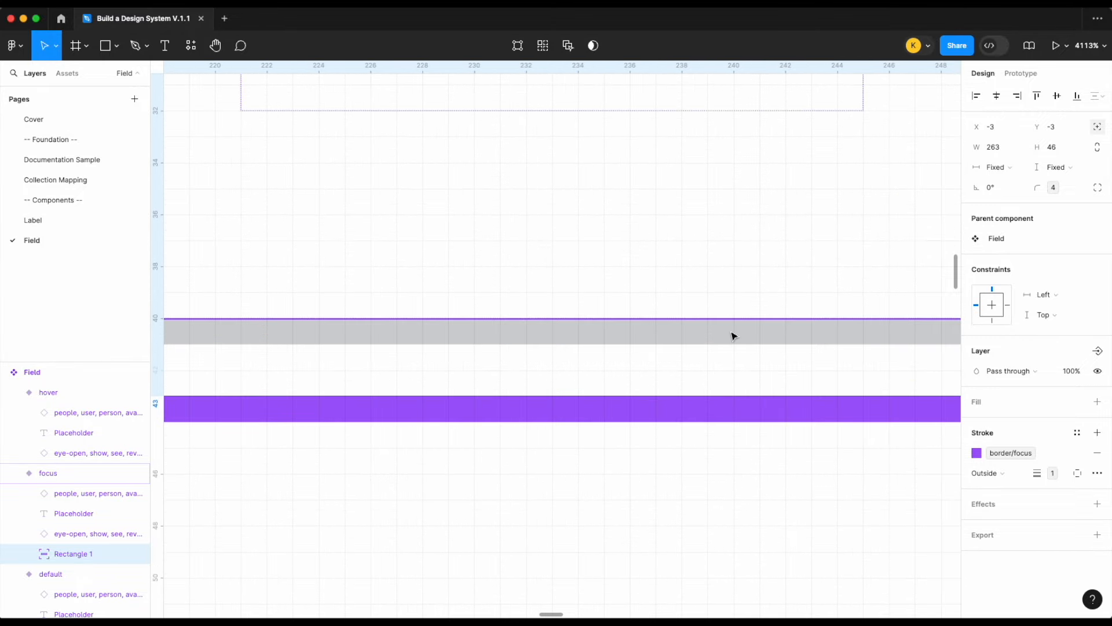
pyautogui.scroll(-10, 733, 336)
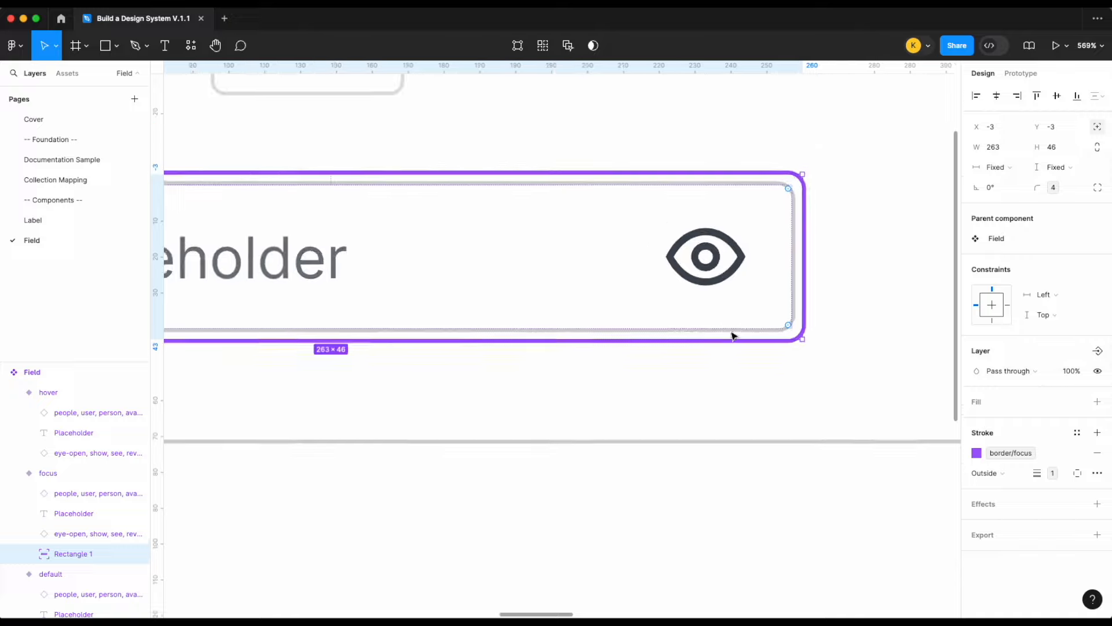
# - Place an instance of the focus variant on the canvas above the component set
pyautogui.click(760, 139)
pyautogui.click(732, 338)
pyautogui.moveTo(732, 334); pyautogui.dragTo(738, 144)
pyautogui.click(885, 187)
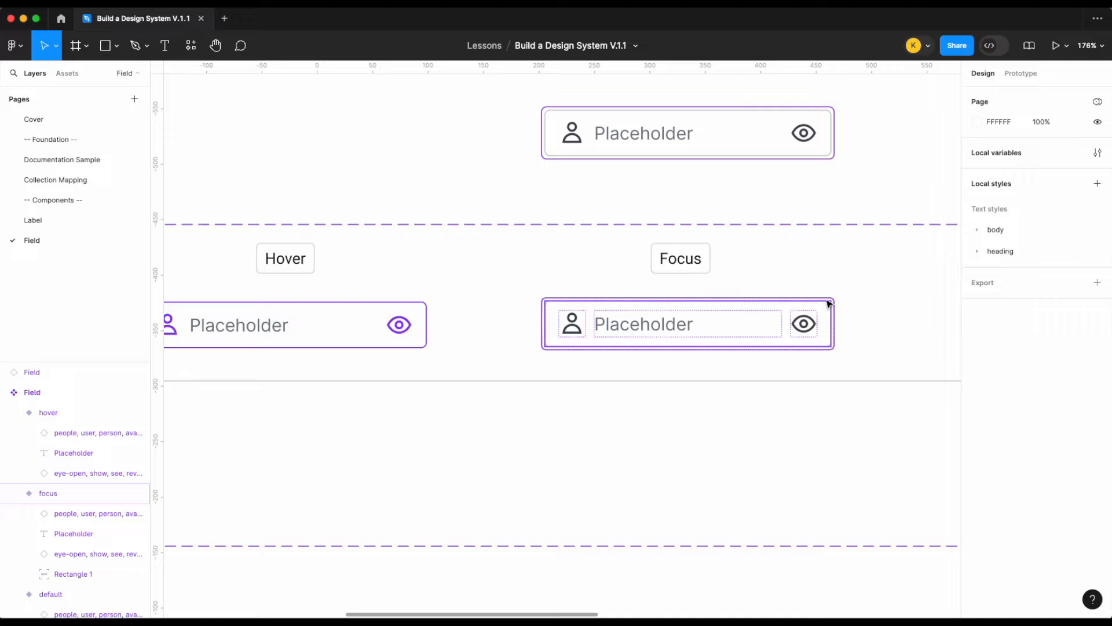
# - Rename the outline rectangle's layer inside the focus variant as "focus"
pyautogui.click(616, 121)
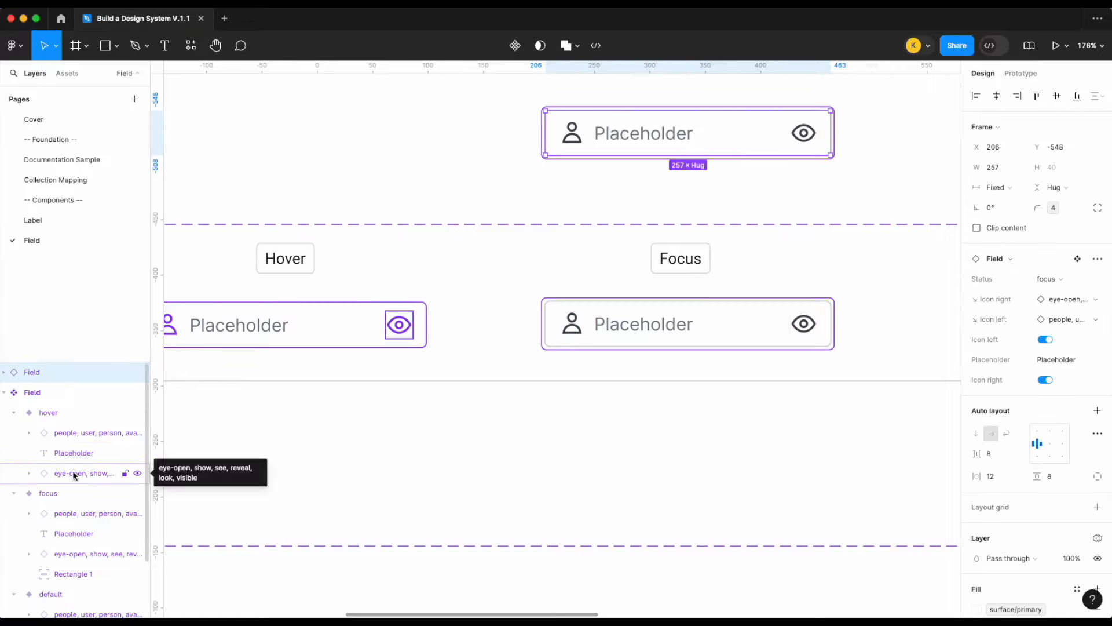
pyautogui.scroll(-1, 67, 476)
pyautogui.click(74, 545)
pyautogui.doubleClick(80, 546)
pyautogui.write('focus')
pyautogui.press('Return')
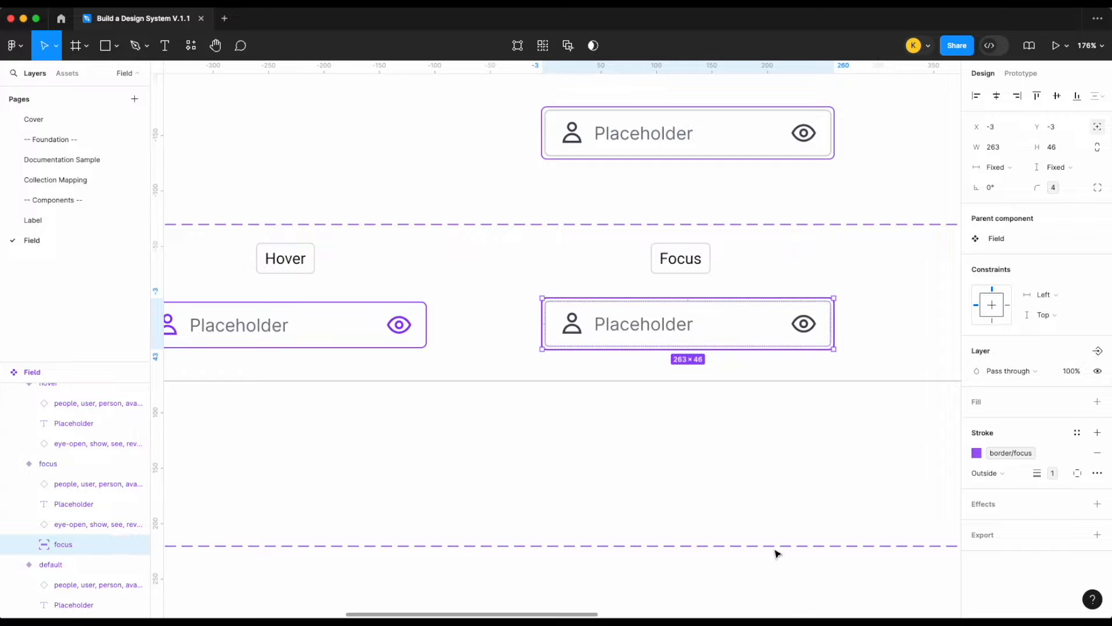
# - Set the focus outline's stroke weight to the border width/md variable and check how it looks around the field
pyautogui.click(1053, 472)
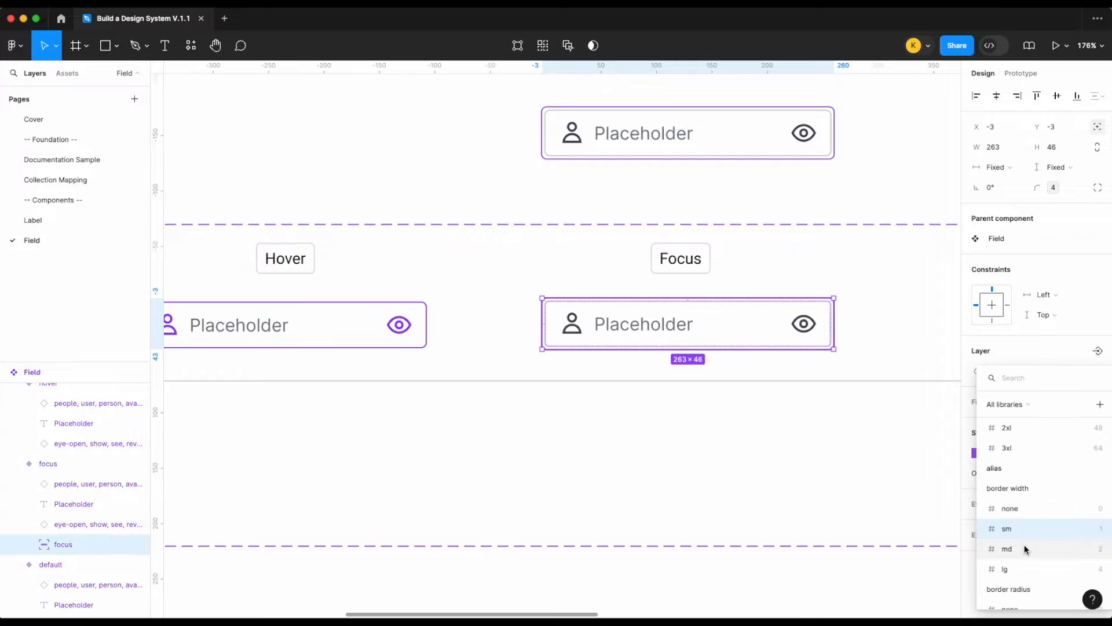
pyautogui.click(1023, 547)
pyautogui.click(898, 154)
pyautogui.scroll(10, 736, 376)
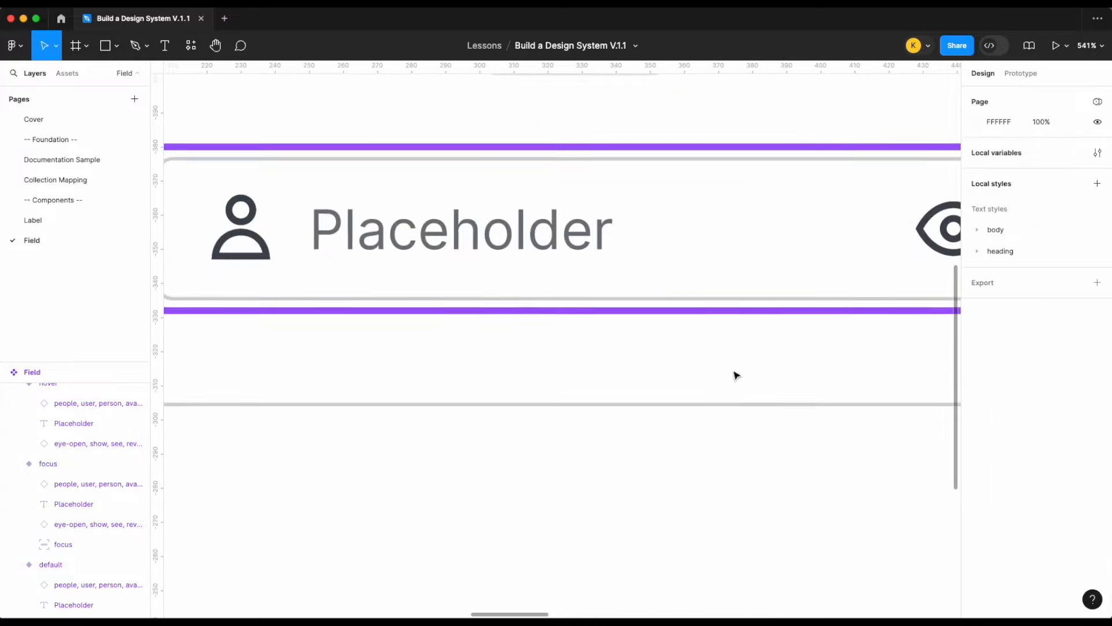
pyautogui.scroll(-5, 656, 320)
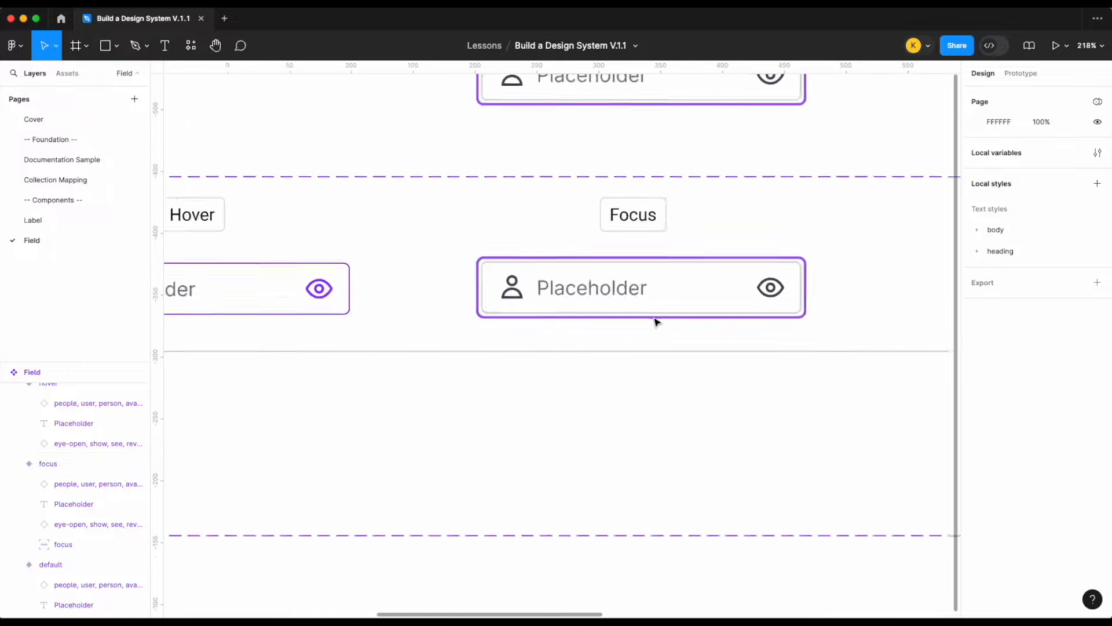
pyautogui.scroll(3, 735, 272)
pyautogui.scroll(-4, 815, 256)
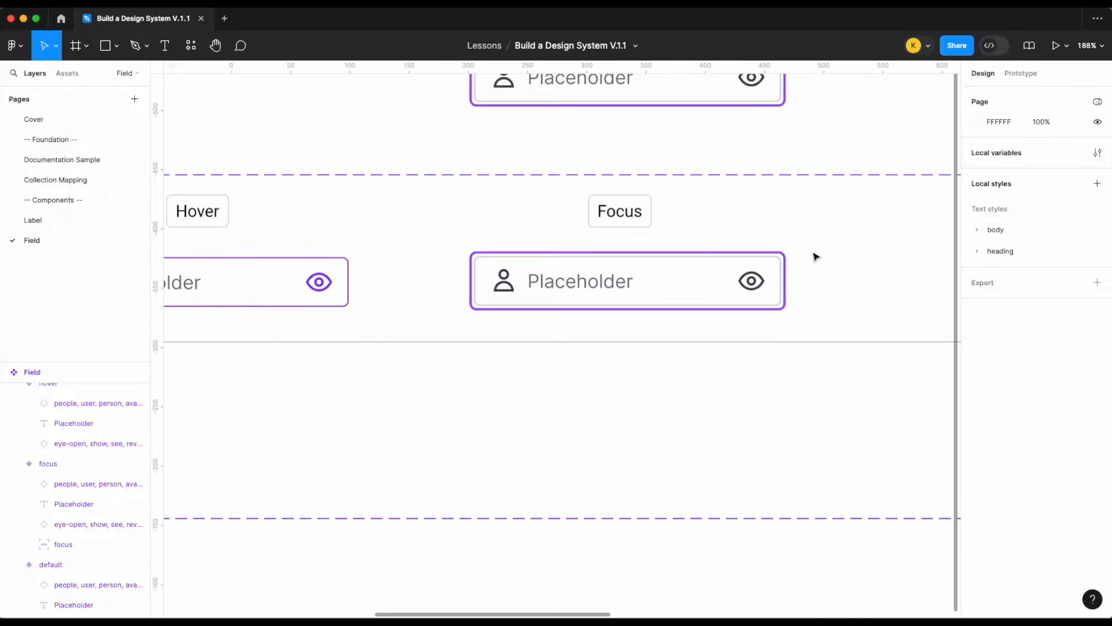
pyautogui.scroll(1, 813, 199)
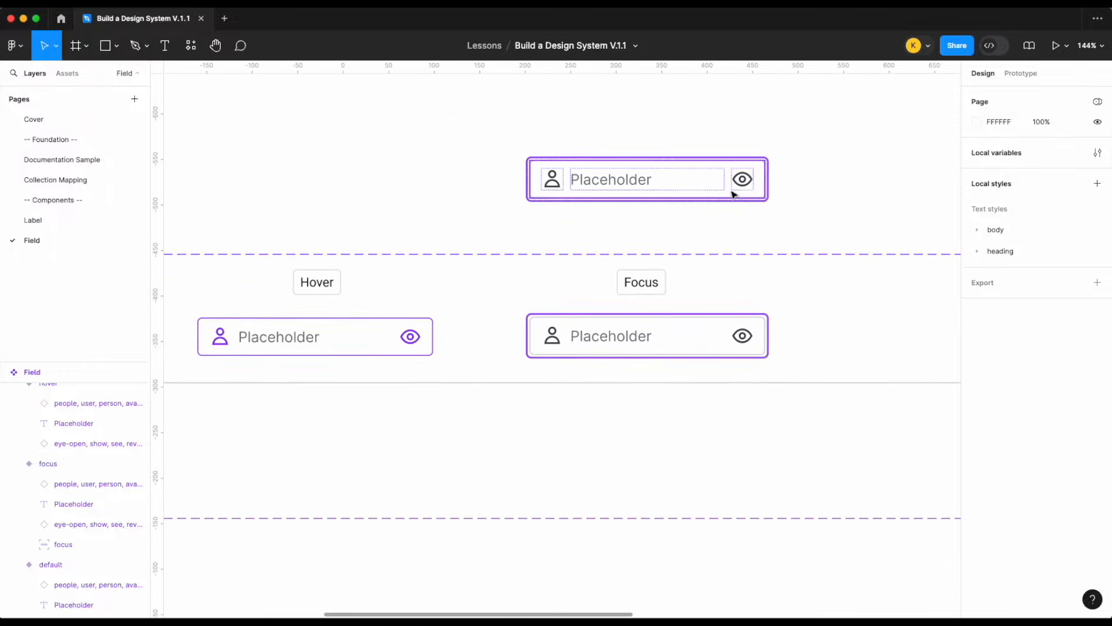
# - Narrow the focus Field instance above the component set to a width of about 211 to test resizing
pyautogui.click(738, 187)
pyautogui.moveTo(765, 184); pyautogui.dragTo(723, 175)
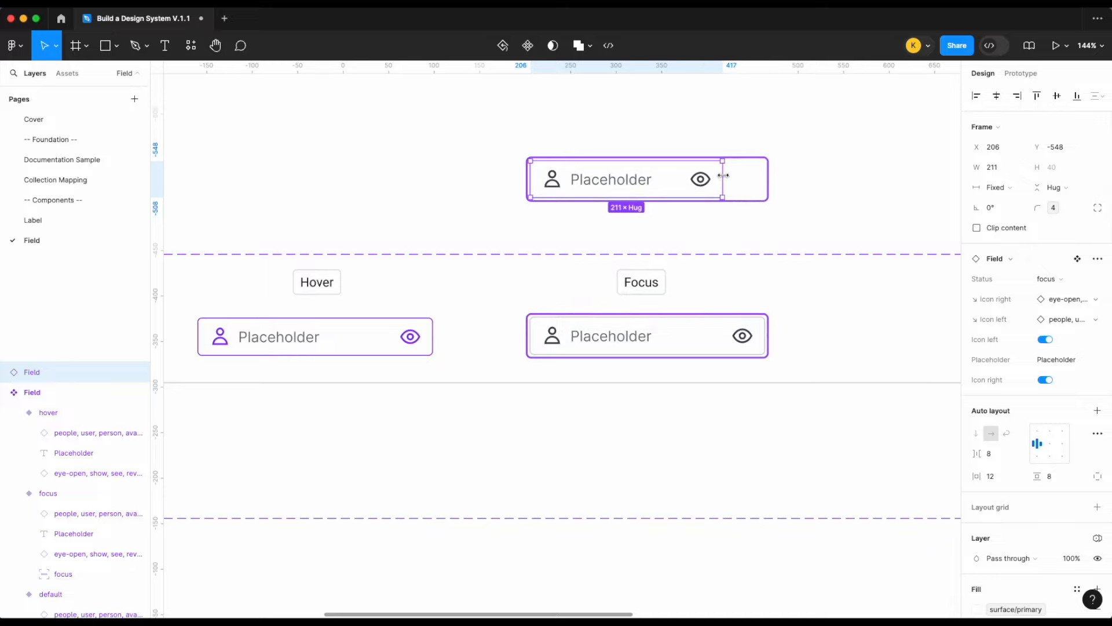
pyautogui.click(809, 178)
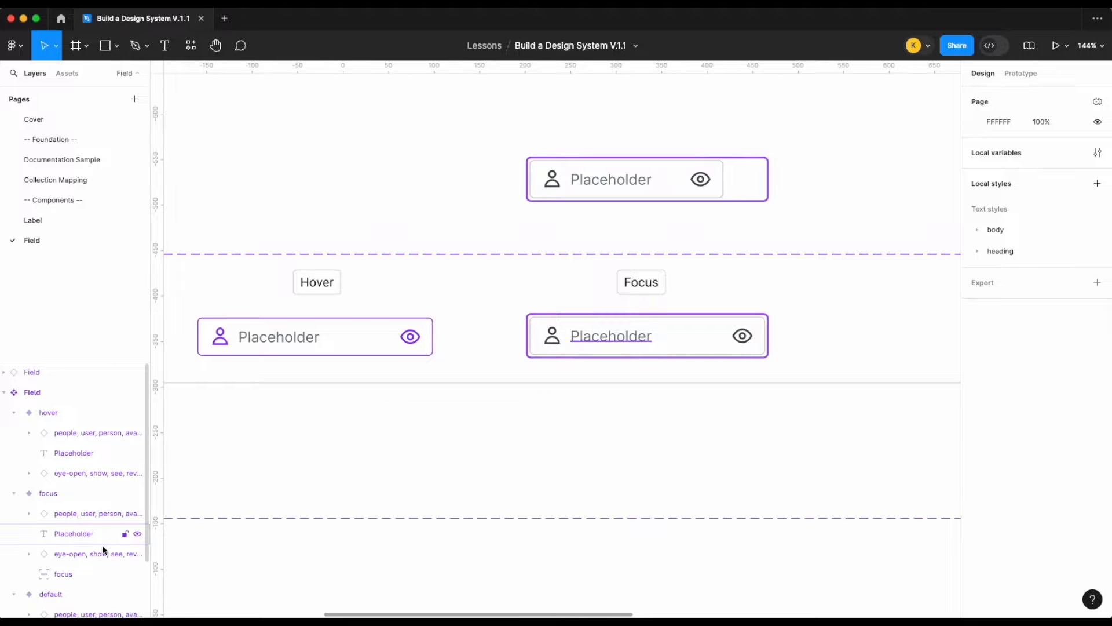
# - Set the focus outline's constraints in the focus variant to Top and bottom and Left and right
pyautogui.click(86, 576)
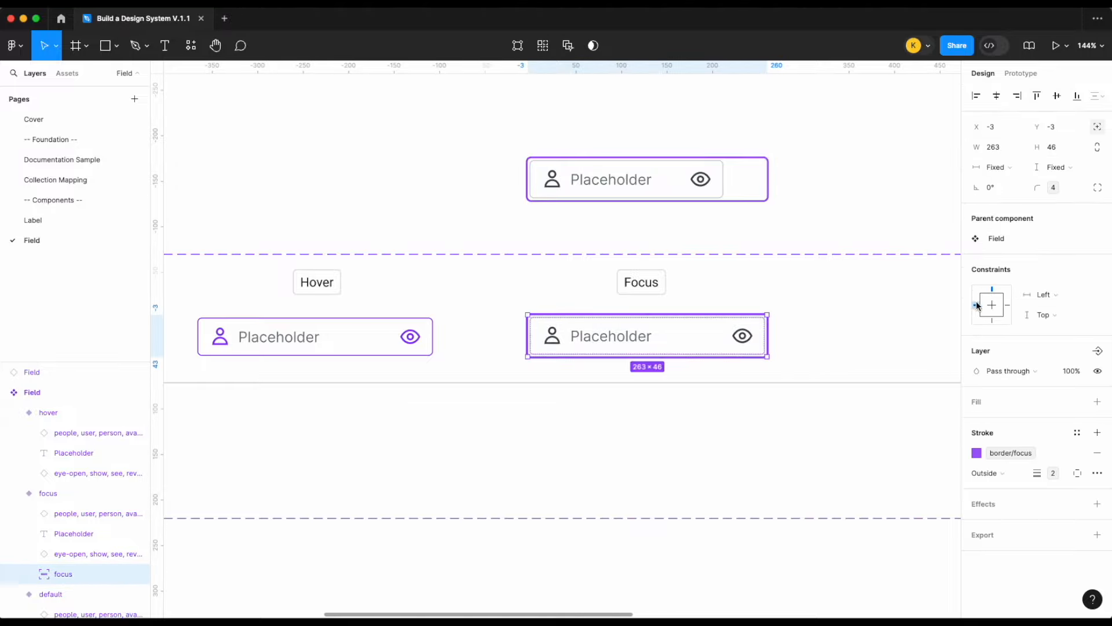
pyautogui.scroll(5, 671, 363)
pyautogui.hscroll(2, 675, 362)
pyautogui.hscroll(-2, 826, 338)
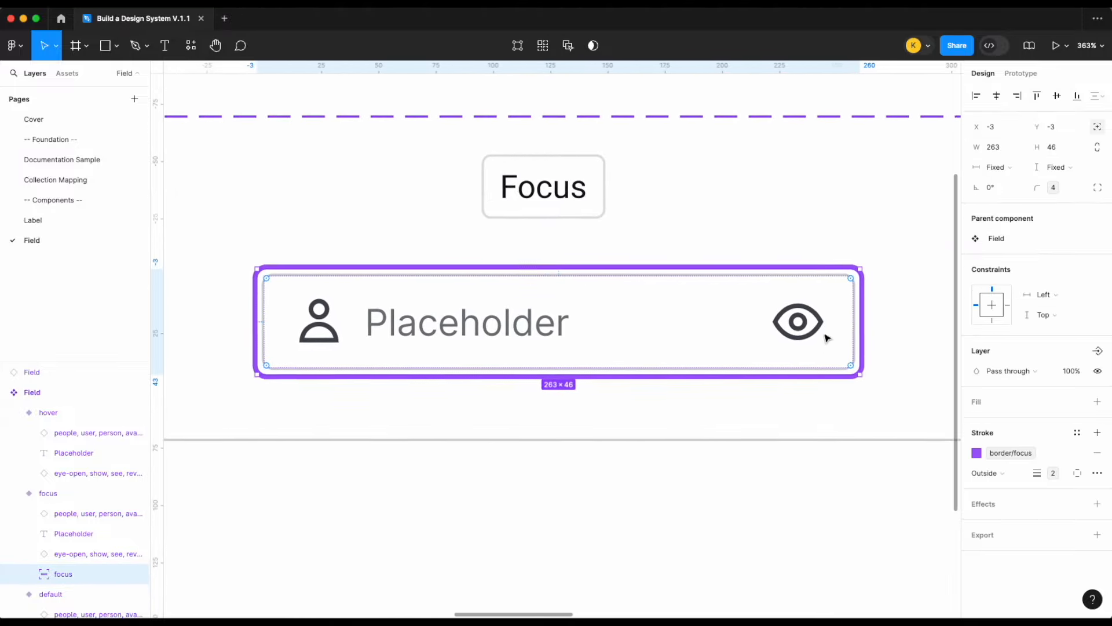
pyautogui.scroll(-3, 826, 338)
pyautogui.click(1067, 317)
pyautogui.click(1060, 345)
pyautogui.click(1042, 295)
pyautogui.click(1052, 325)
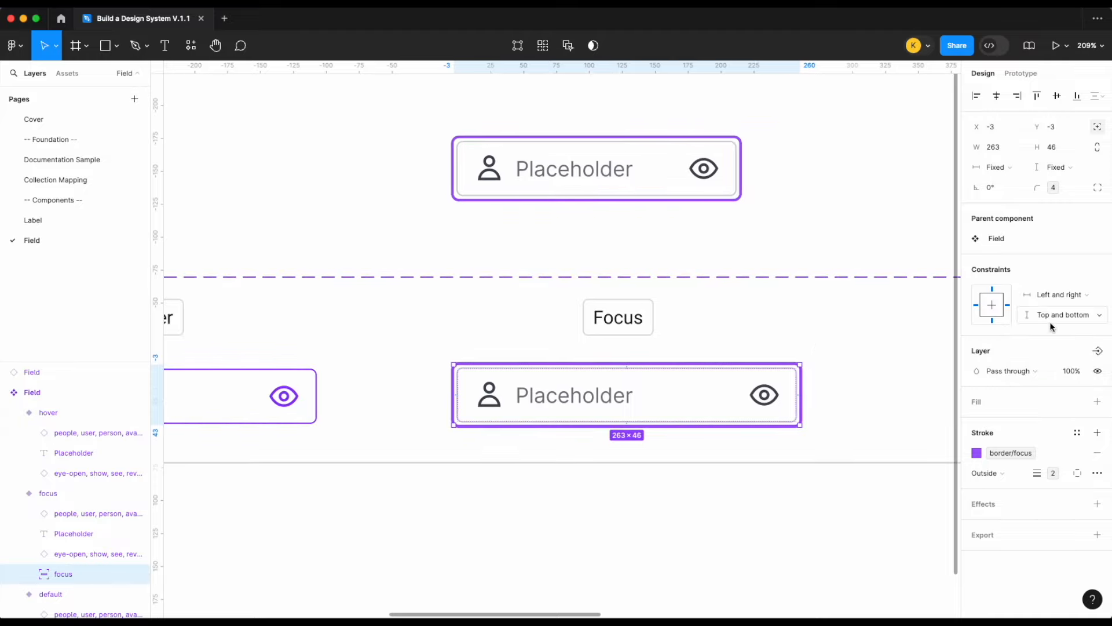
# - Widen the focus Field instance above the component set to test resizing, and delete that instance
pyautogui.click(753, 177)
pyautogui.click(725, 169)
pyautogui.moveTo(735, 166); pyautogui.dragTo(813, 168)
pyautogui.click(828, 169)
pyautogui.scroll(-5, 828, 169)
pyautogui.click(762, 172)
pyautogui.press('Delete')
# - Duplicate the default Field variant and place the copy under the Error label
pyautogui.scroll(-4, 710, 310)
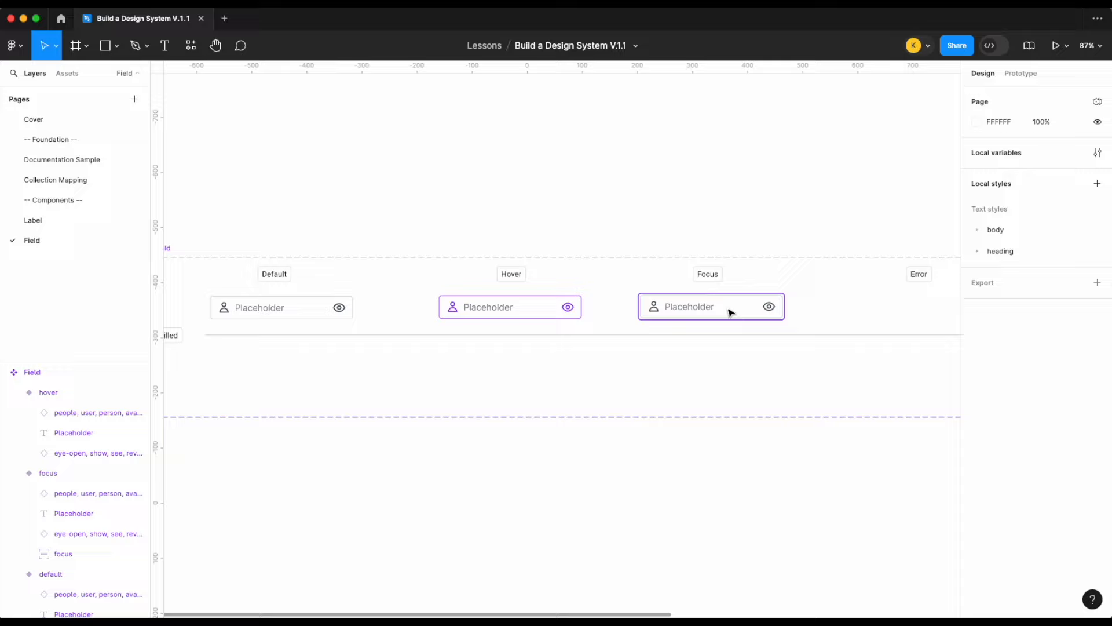
pyautogui.hscroll(2, 385, 311)
pyautogui.click(266, 314)
pyautogui.click(429, 318)
pyautogui.click(238, 316)
pyautogui.moveTo(237, 315); pyautogui.dragTo(872, 313)
pyautogui.click(827, 209)
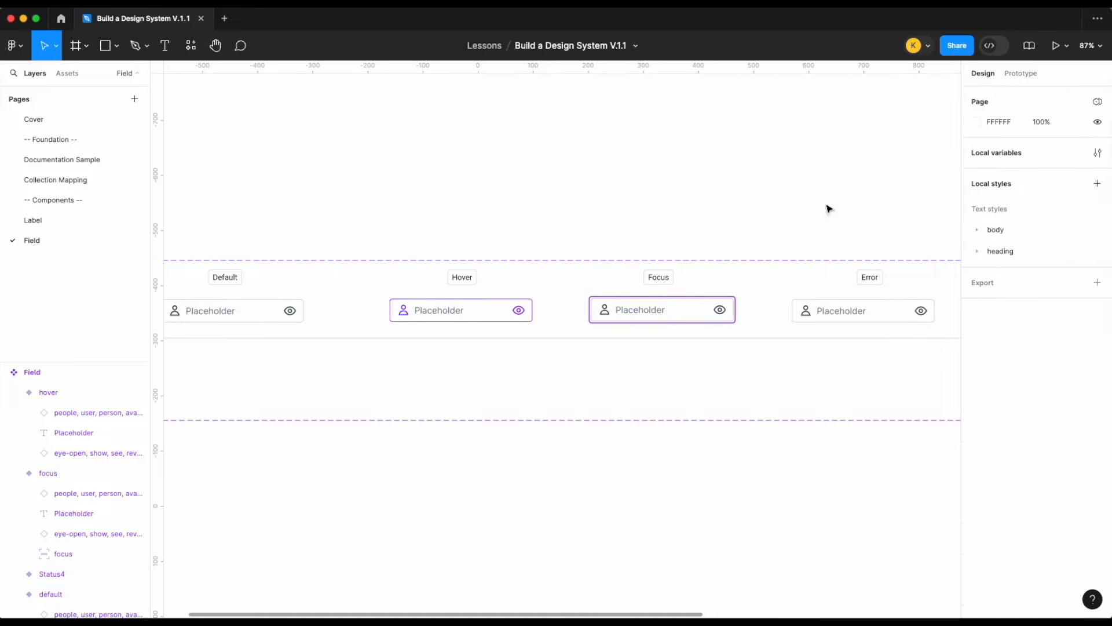
# - Set the Status of the variant under the Error label to "error"
pyautogui.click(869, 313)
pyautogui.hscroll(3, 878, 315)
pyautogui.click(1055, 328)
pyautogui.write('error')
pyautogui.press('Return')
# - Change the error variant's stroke color to the border/error variable
pyautogui.hscroll(3, 849, 347)
pyautogui.scroll(-5, 1036, 471)
pyautogui.click(1005, 520)
pyautogui.scroll(-2, 861, 515)
pyautogui.click(859, 568)
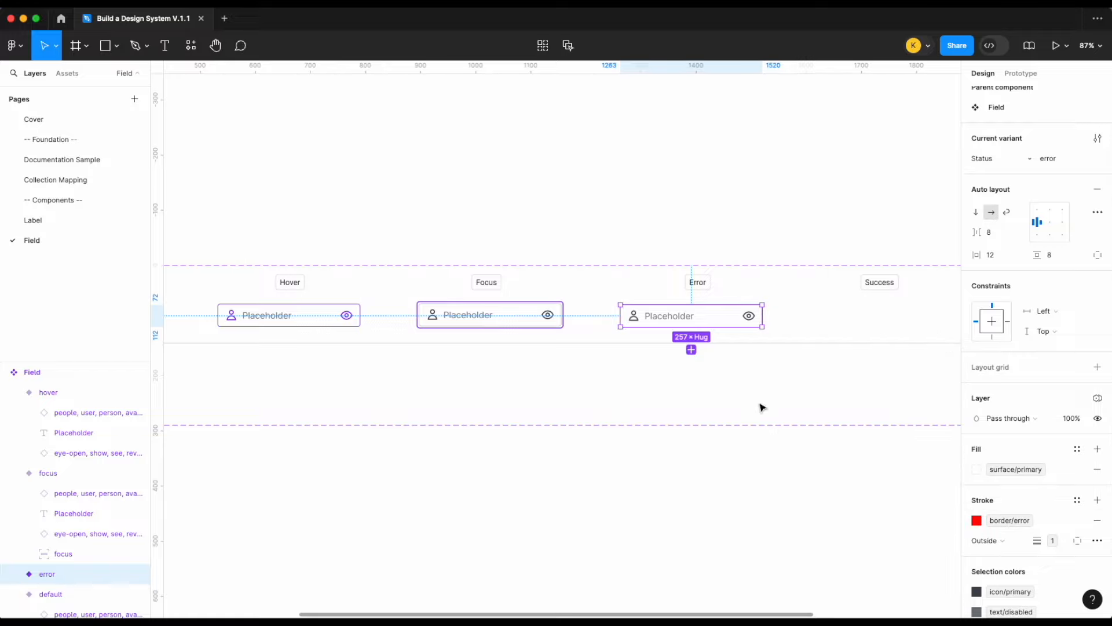
# - Swap the error variant's icon color from its selection colors to the icon/error variable
pyautogui.scroll(5, 836, 311)
pyautogui.scroll(-2, 1016, 567)
pyautogui.click(1010, 534)
pyautogui.write('ic')
pyautogui.click(863, 534)
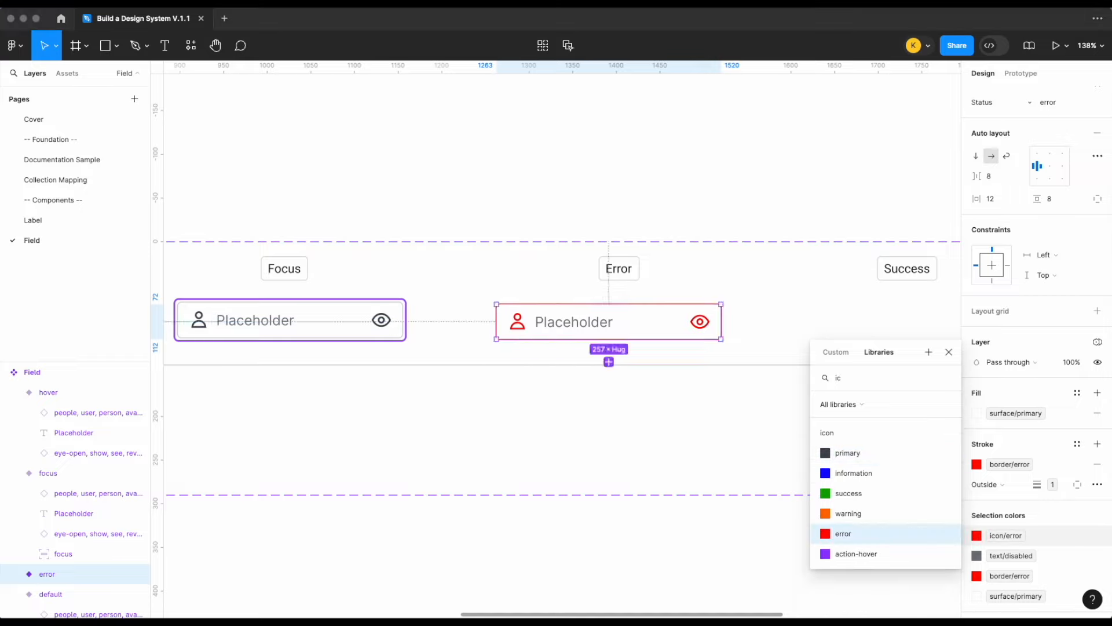
pyautogui.click(950, 353)
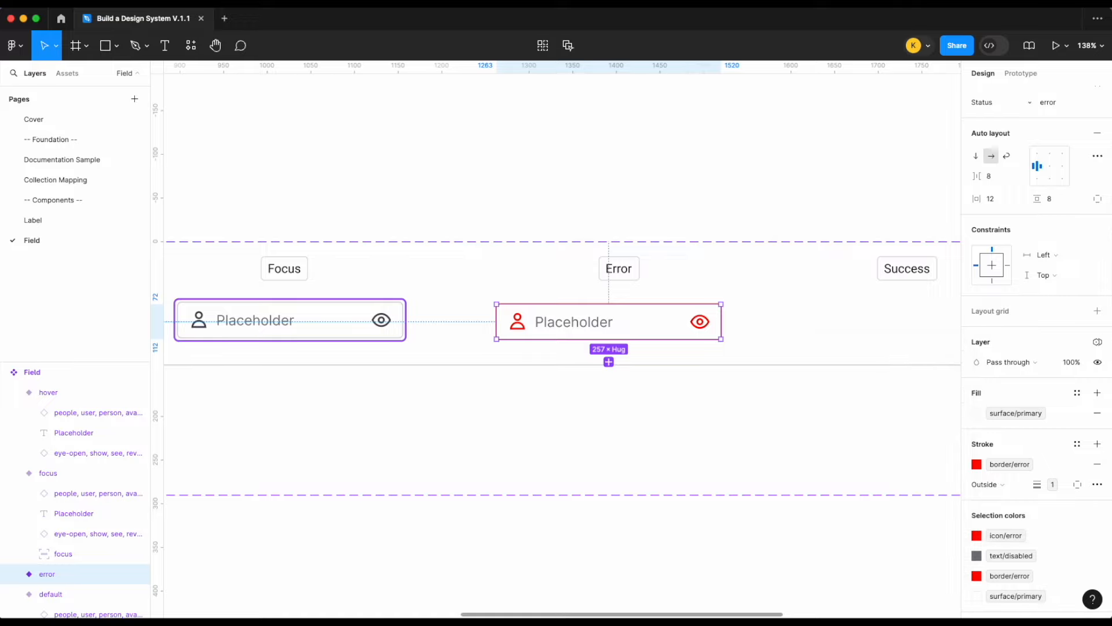
pyautogui.click(805, 311)
# - Duplicate the error variant, place the copy under the Success label, and set its Status to "success"
pyautogui.hscroll(1, 805, 311)
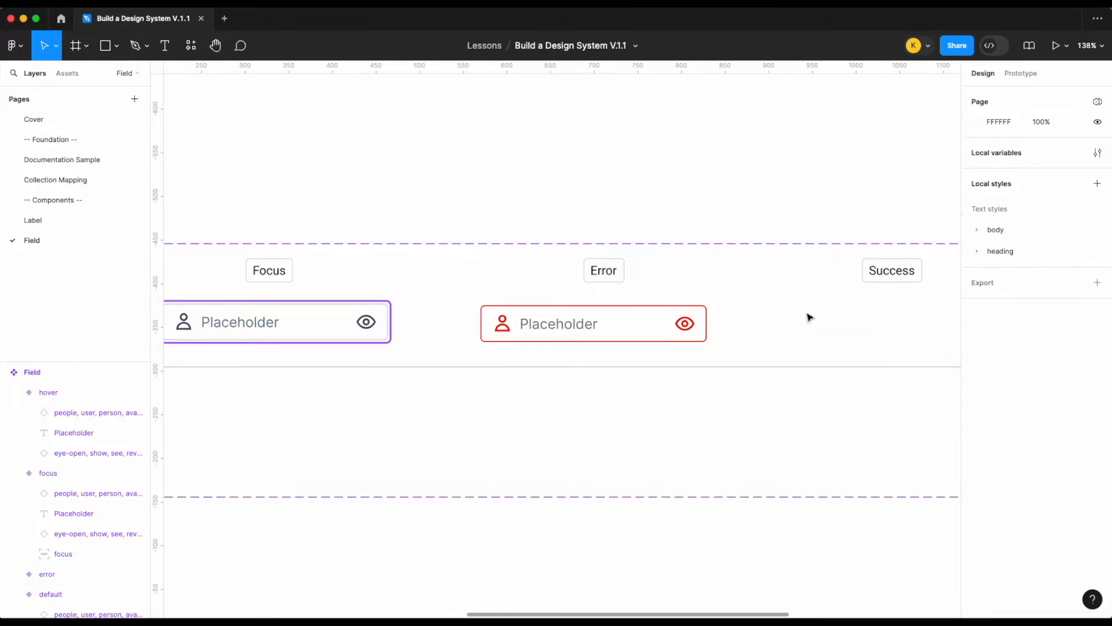
pyautogui.click(585, 339)
pyautogui.hscroll(2, 585, 339)
pyautogui.click(568, 330)
pyautogui.hotkey('ctrl', 'd')
pyautogui.moveTo(540, 343); pyautogui.dragTo(832, 330)
pyautogui.hscroll(2, 832, 330)
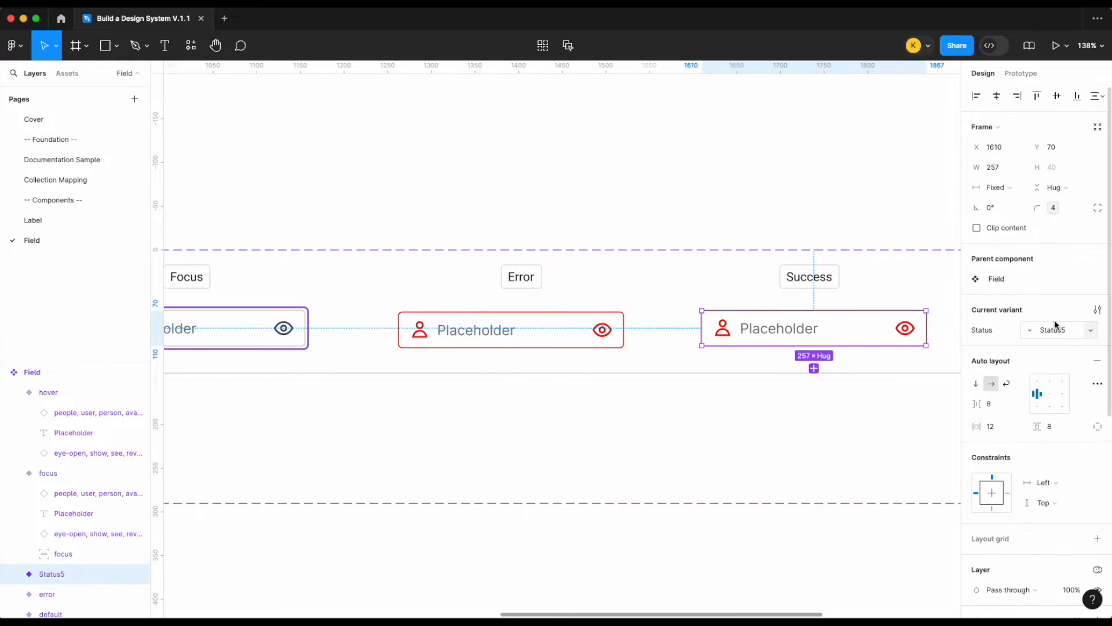
pyautogui.write('succ')
pyautogui.press('Return')
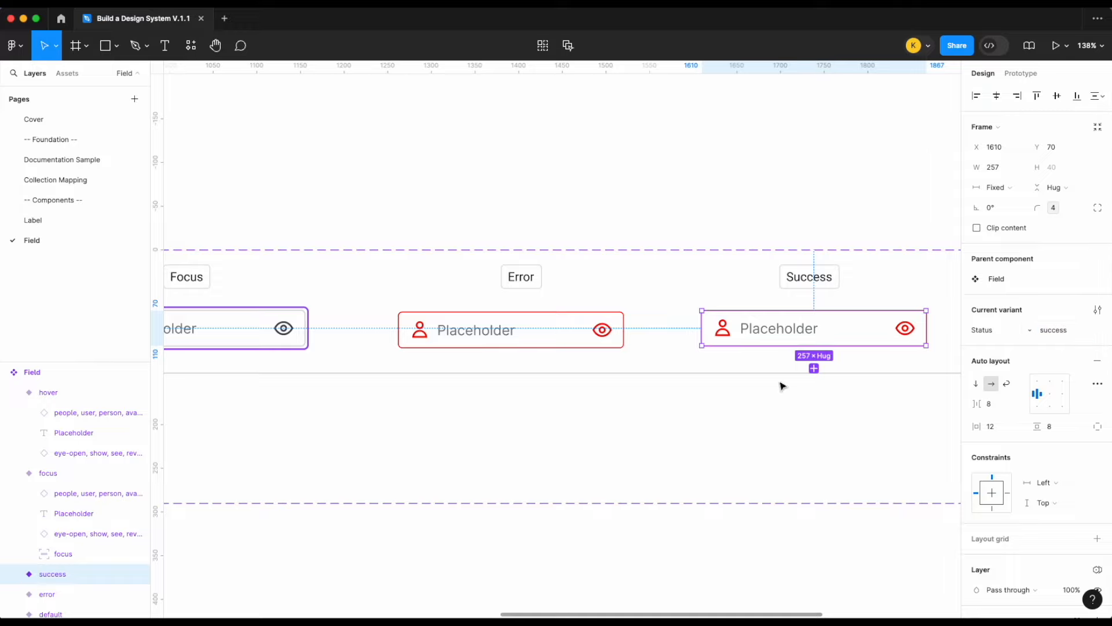
# - Recolor the success variant with border/success for the stroke and icon/success for the icons
pyautogui.hscroll(4, 782, 385)
pyautogui.scroll(-5, 1049, 486)
pyautogui.click(1010, 444)
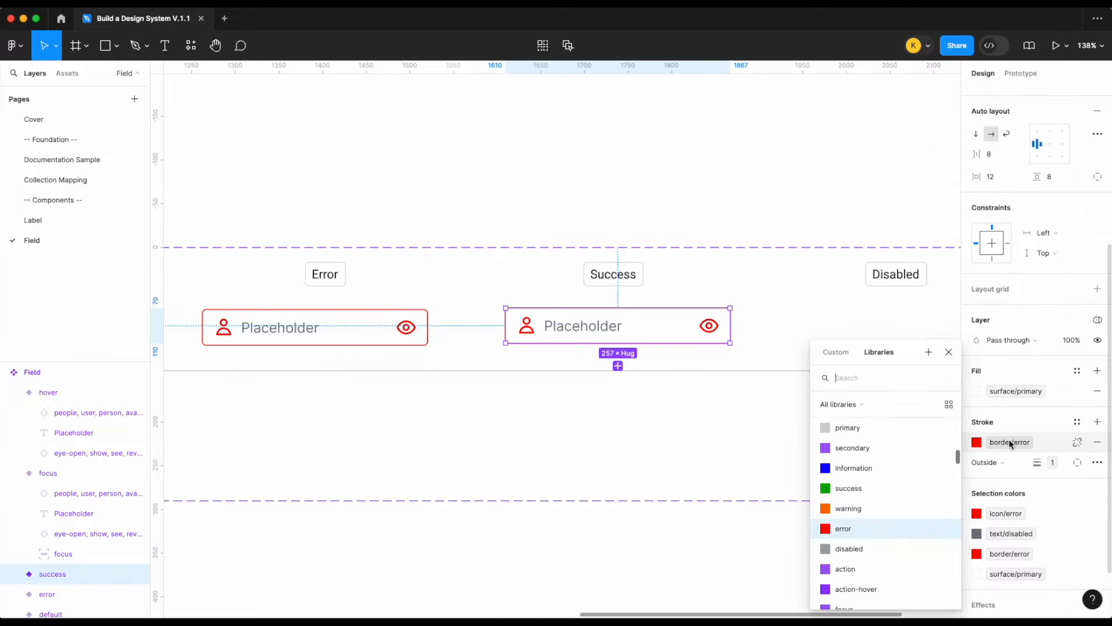
pyautogui.click(877, 484)
pyautogui.click(1004, 518)
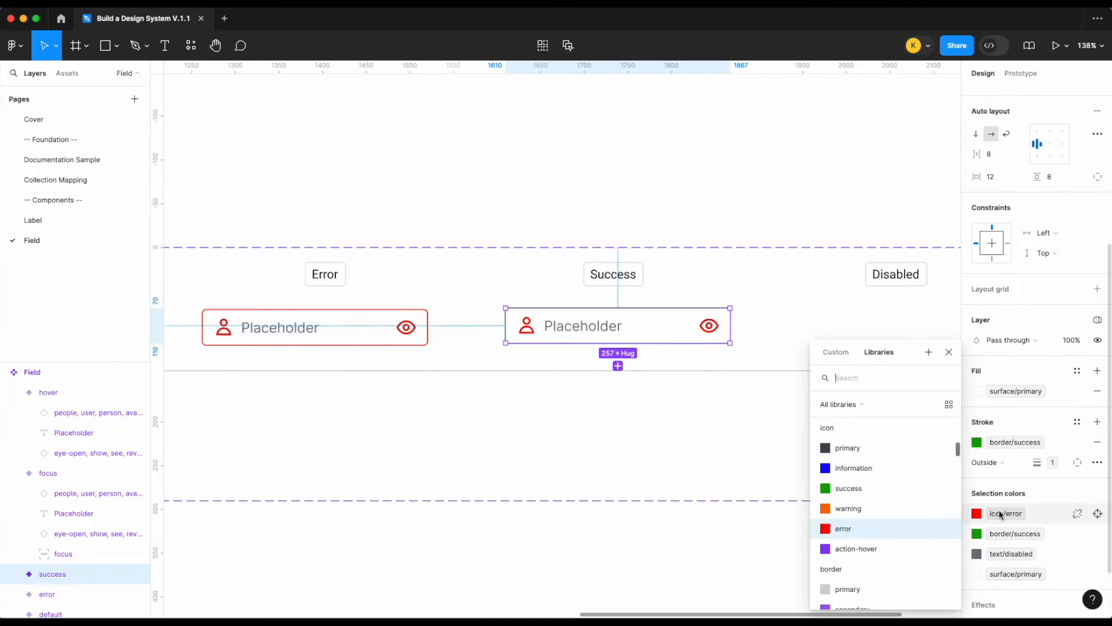
pyautogui.click(891, 489)
pyautogui.click(807, 315)
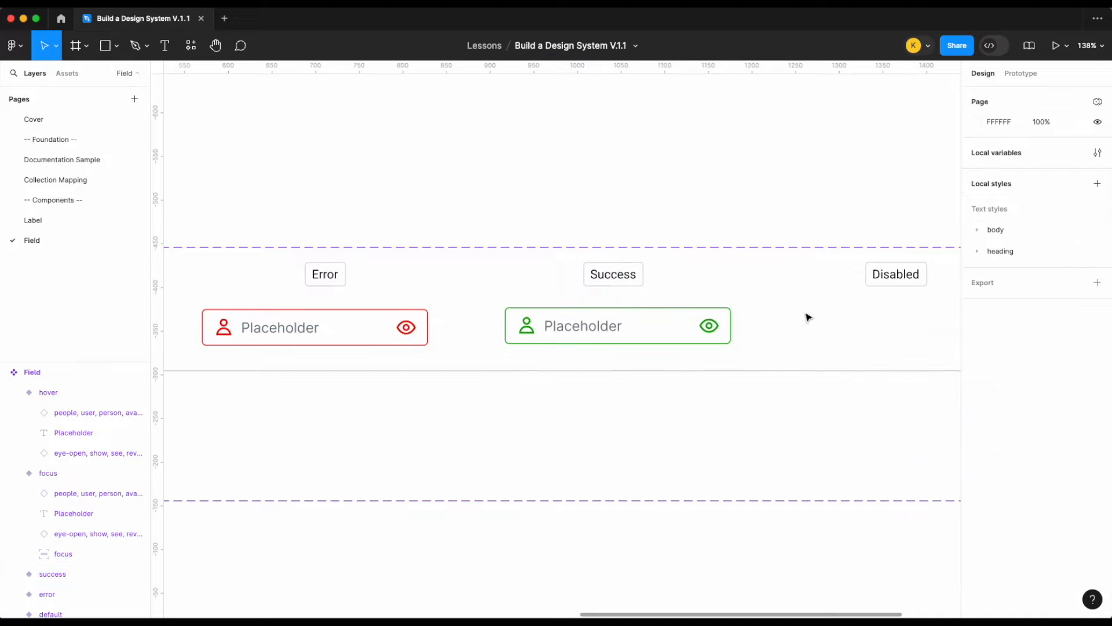
# - Duplicate the default variant, place the copy under the Disabled label, and set its Status to "disabled"
pyautogui.hscroll(1, 794, 315)
pyautogui.click(607, 332)
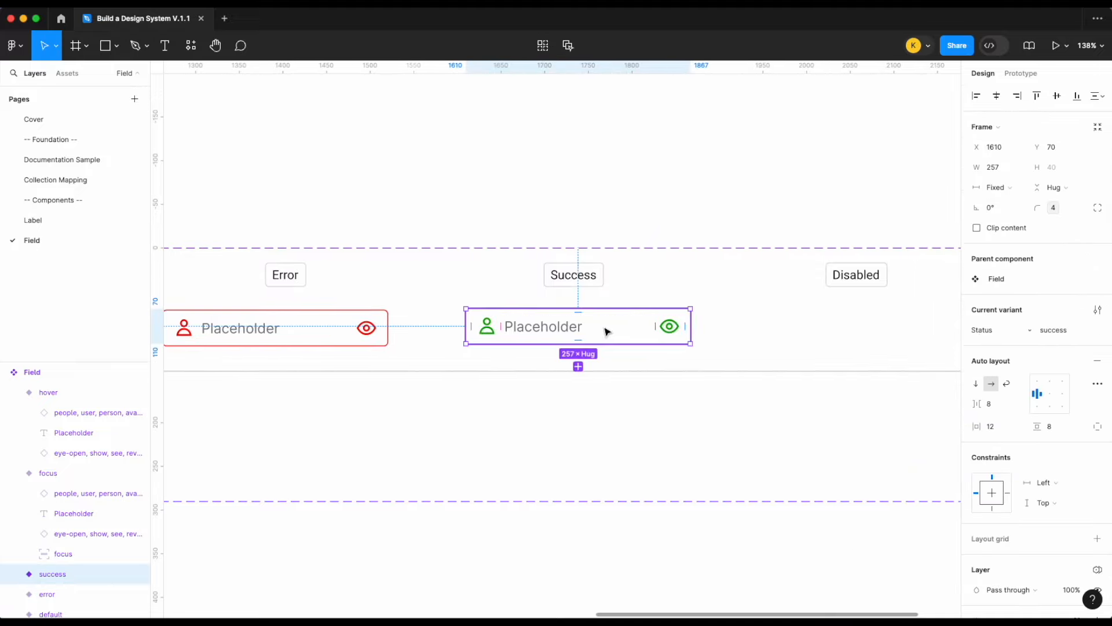
pyautogui.scroll(-5, 606, 331)
pyautogui.hscroll(-5, 280, 322)
pyautogui.click(264, 326)
pyautogui.moveTo(263, 326); pyautogui.dragTo(900, 331)
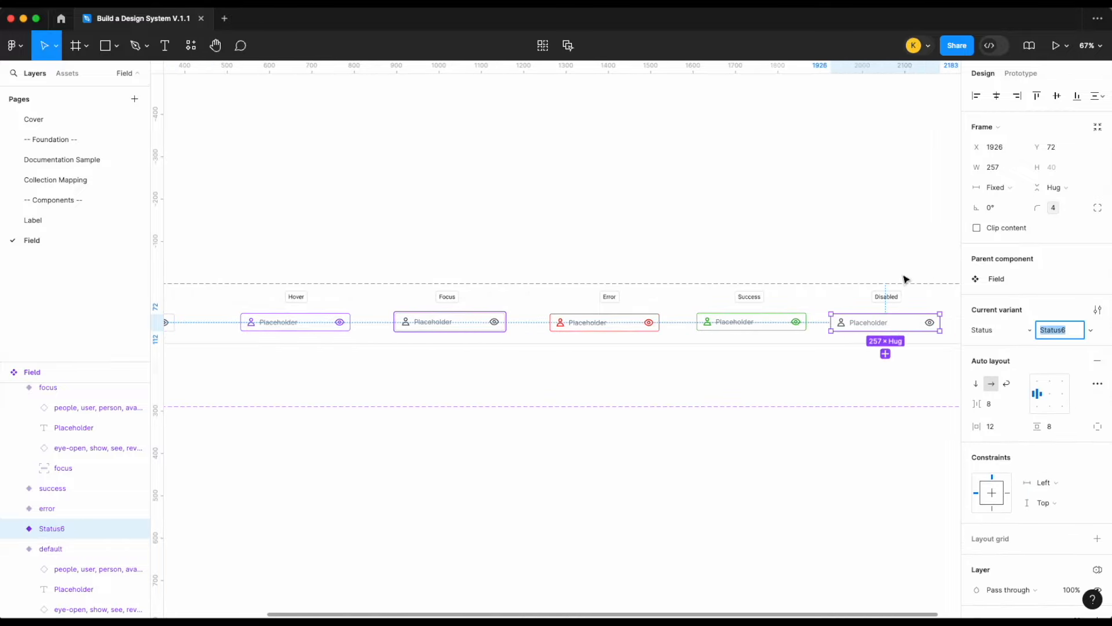
pyautogui.scroll(5, 908, 304)
pyautogui.write('disabled')
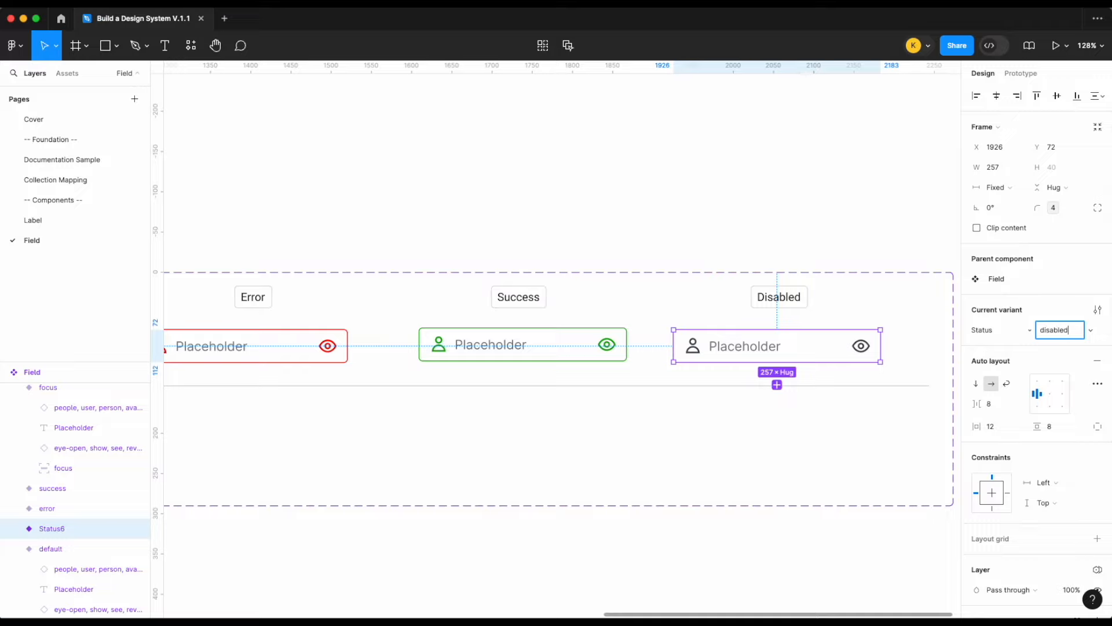
pyautogui.press('Return')
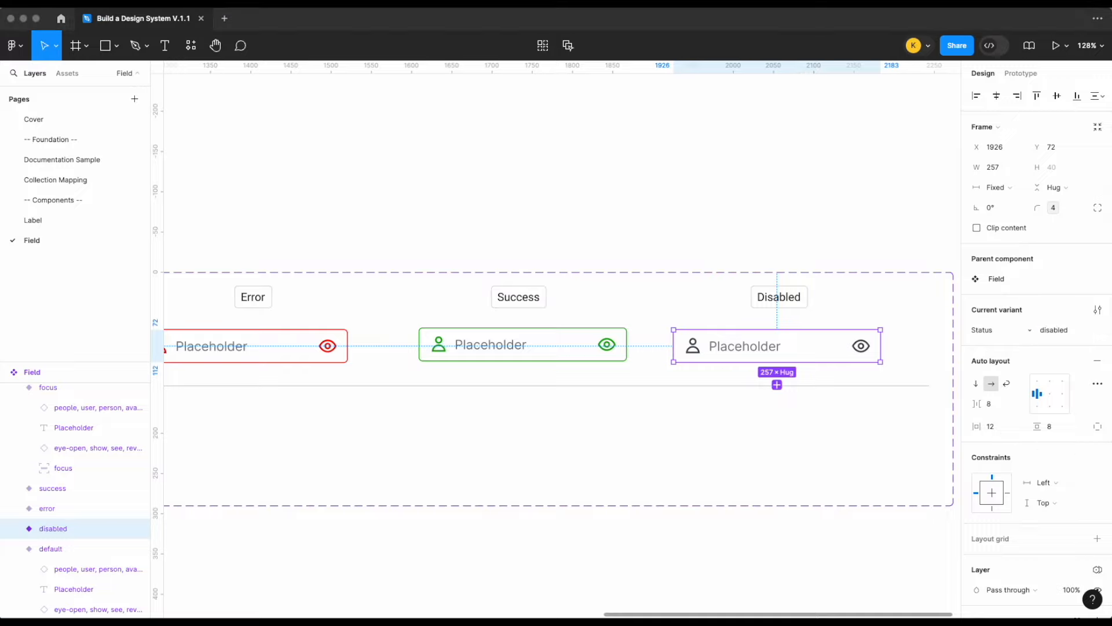
# - Change the disabled variant's fill to the surface/disabled variable
pyautogui.scroll(-6, 1057, 485)
pyautogui.click(1012, 424)
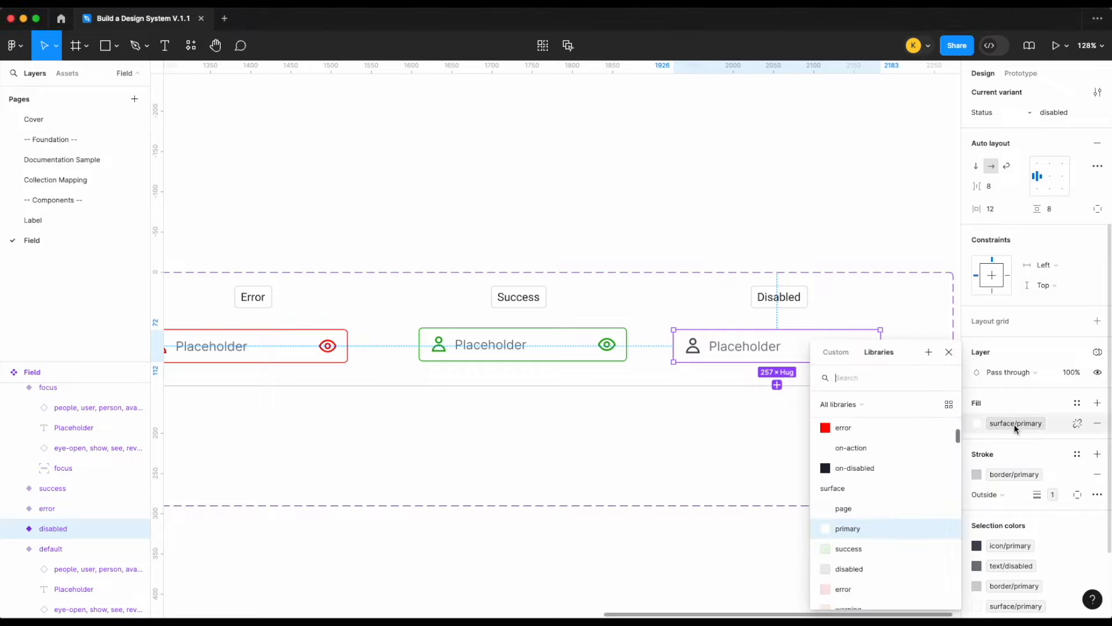
pyautogui.click(844, 570)
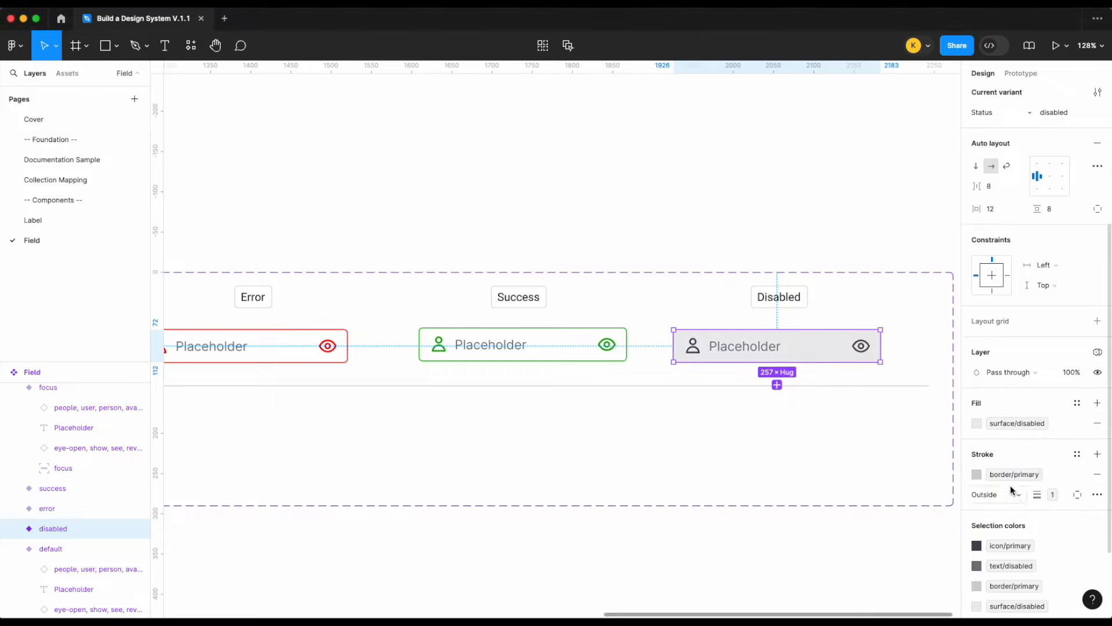
# - Examine the available icon color variables for one suited to the disabled variant's icons
pyautogui.scroll(-2, 1009, 498)
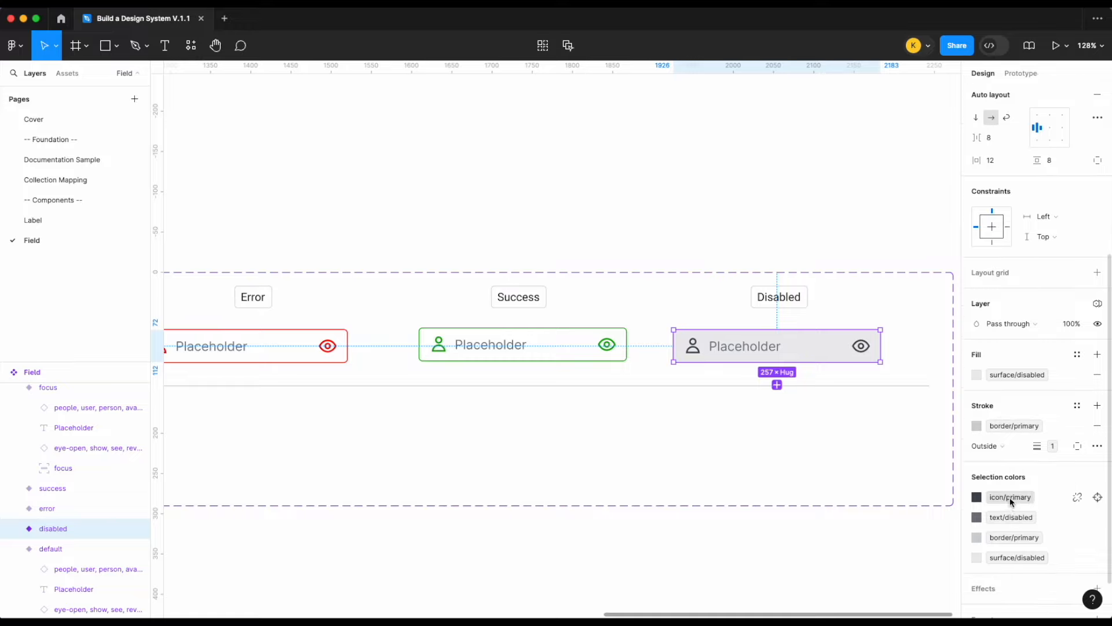
pyautogui.click(1010, 496)
pyautogui.scroll(-1, 892, 514)
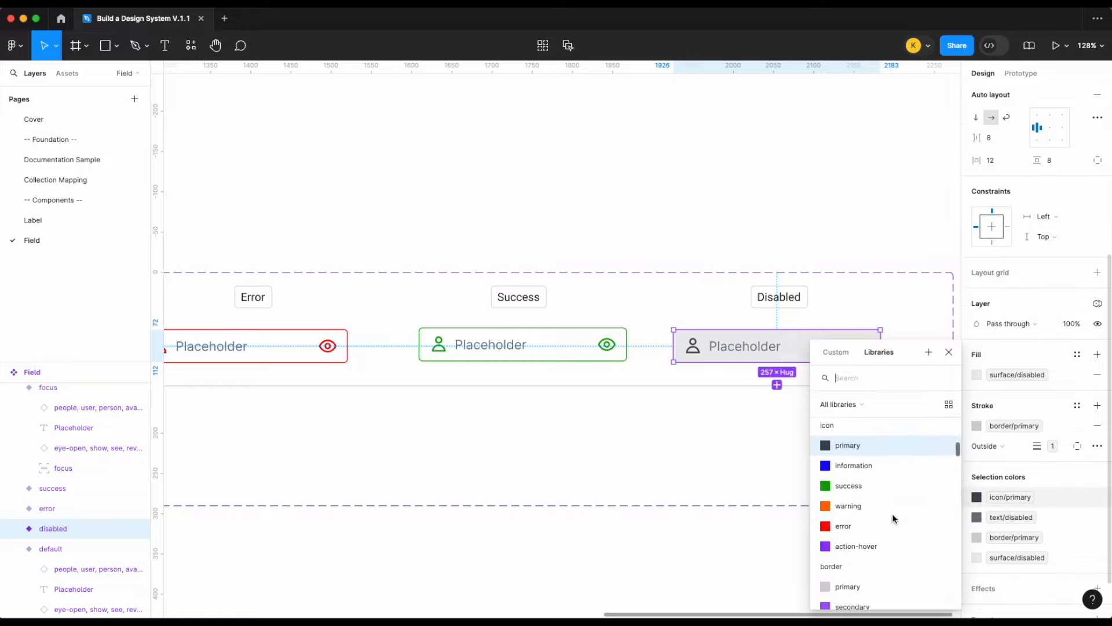
pyautogui.scroll(1, 892, 515)
pyautogui.scroll(-1, 893, 514)
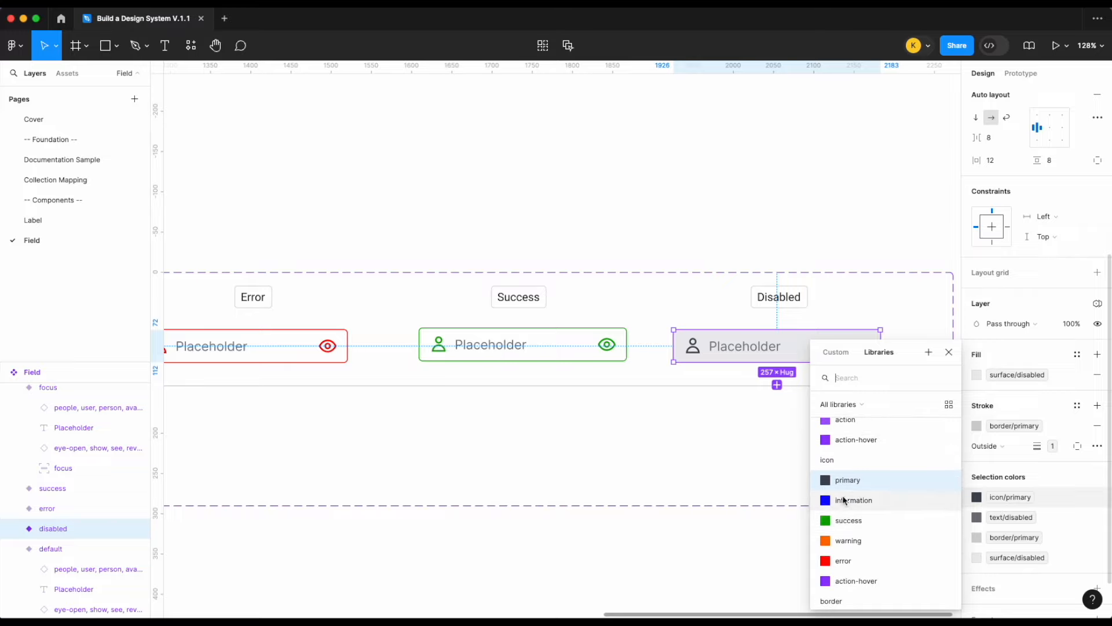
pyautogui.scroll(1, 865, 484)
pyautogui.click(739, 446)
pyautogui.hscroll(3, 824, 249)
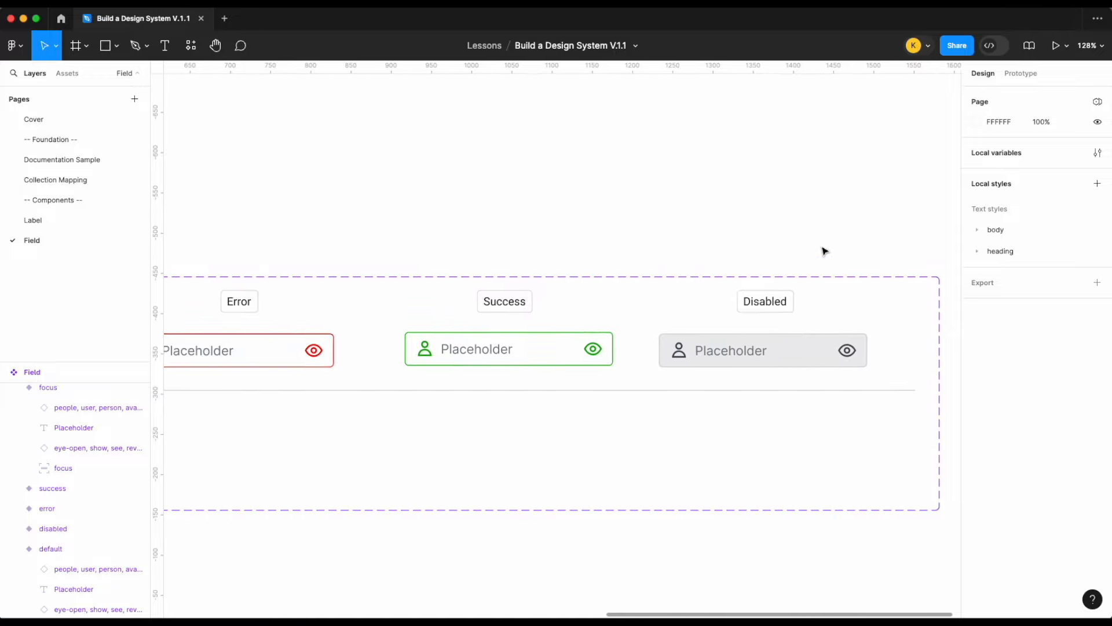
# - Duplicate the action-hover variable in the mapped collection's icon group and name the copy "on-disabled"
pyautogui.click(1098, 152)
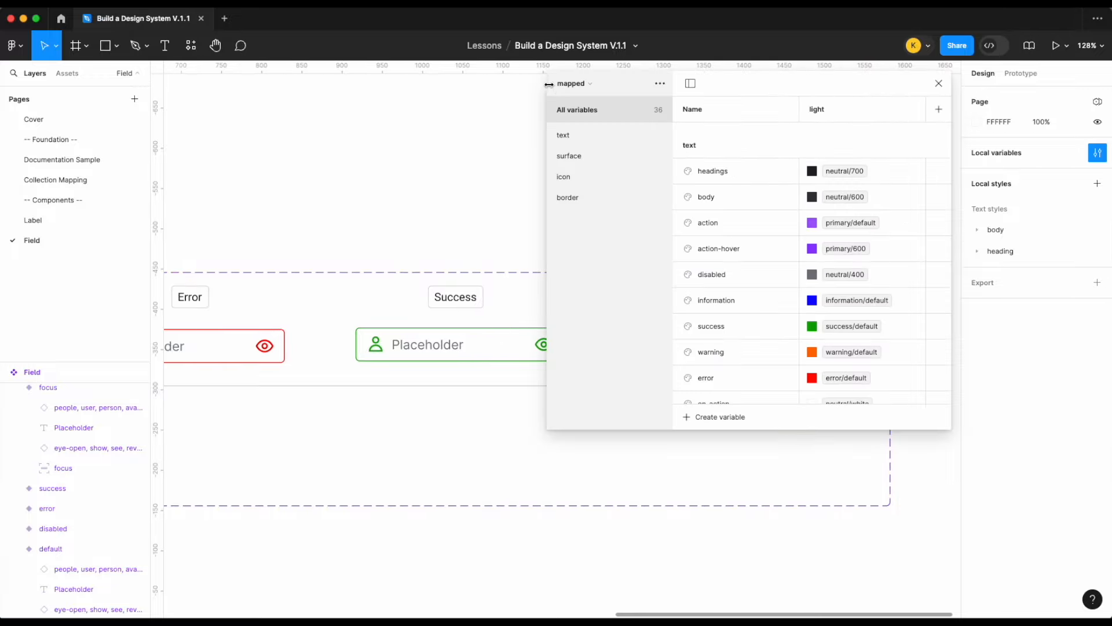
pyautogui.click(581, 133)
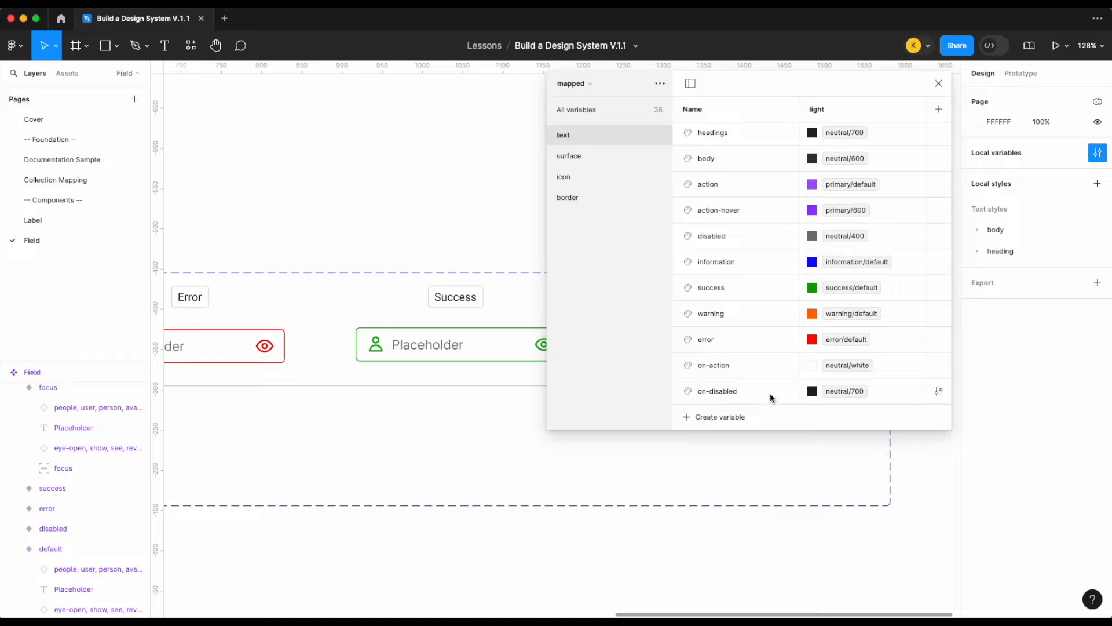
pyautogui.click(588, 183)
pyautogui.click(718, 260)
pyautogui.press('super+d')
pyautogui.write('on')
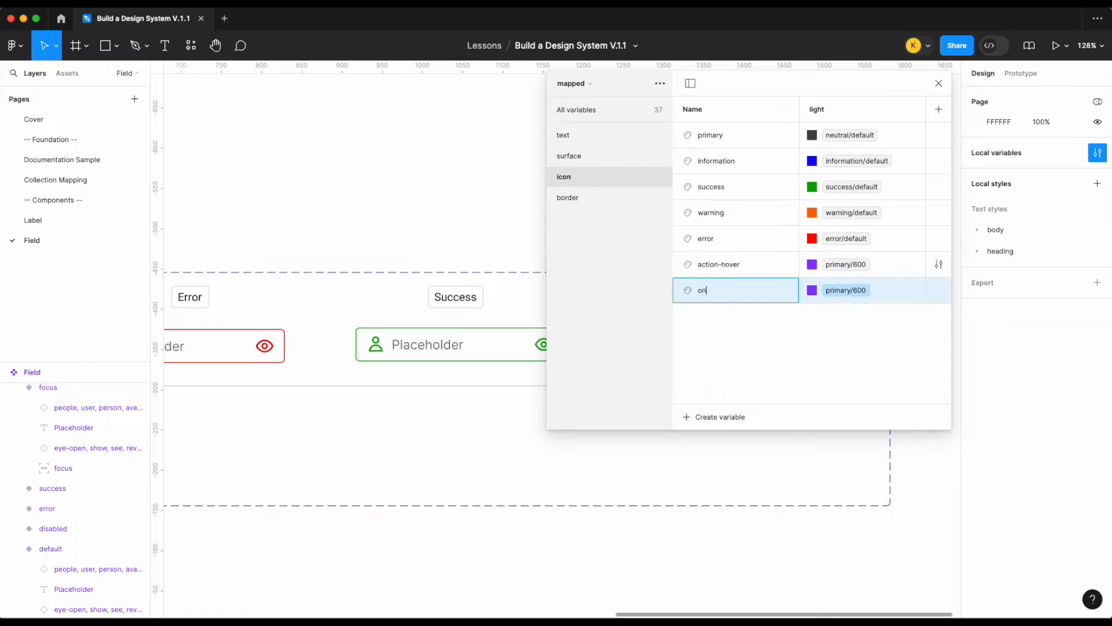
# - Alias the icon group's on-disabled variable to neutral/700 and close the local variables
pyautogui.click(857, 291)
pyautogui.write('neiut')
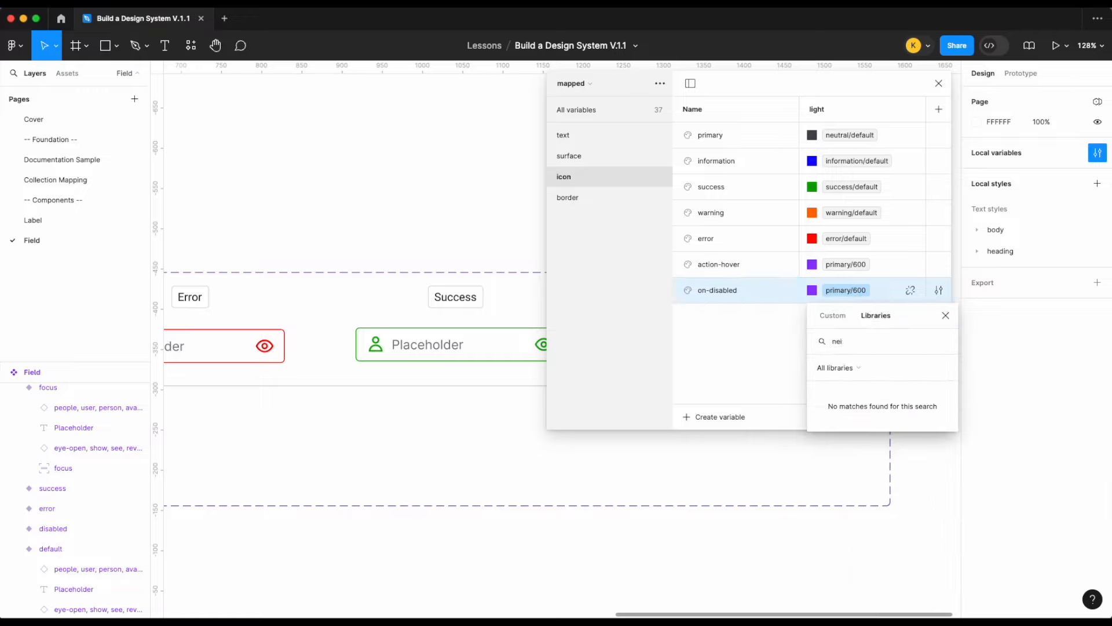
pyautogui.press('BackSpace')
pyautogui.write('u')
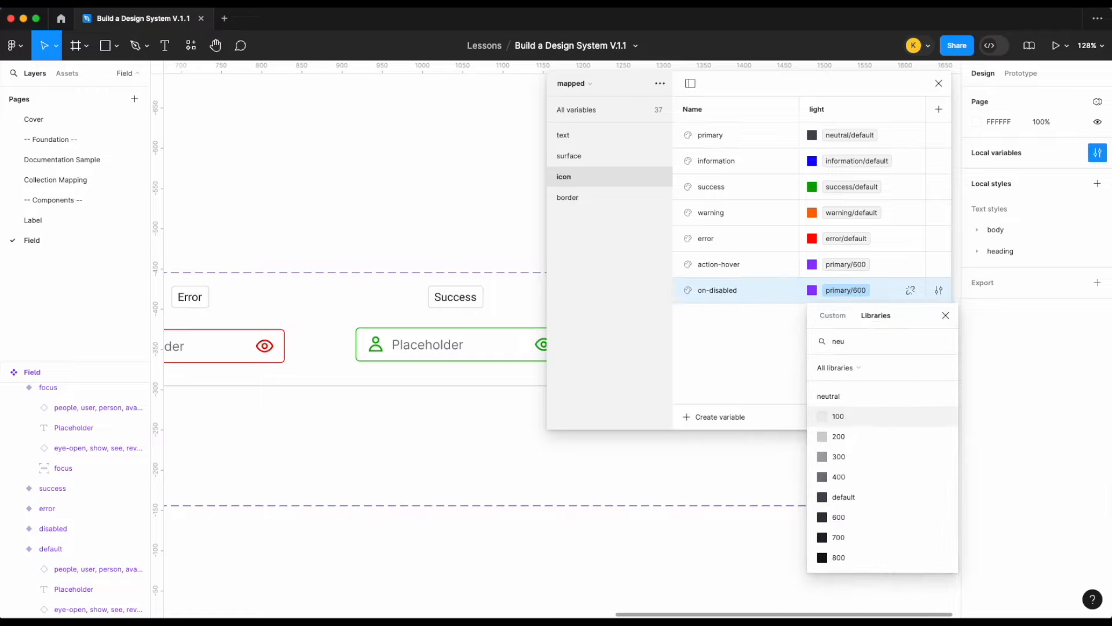
pyautogui.click(876, 537)
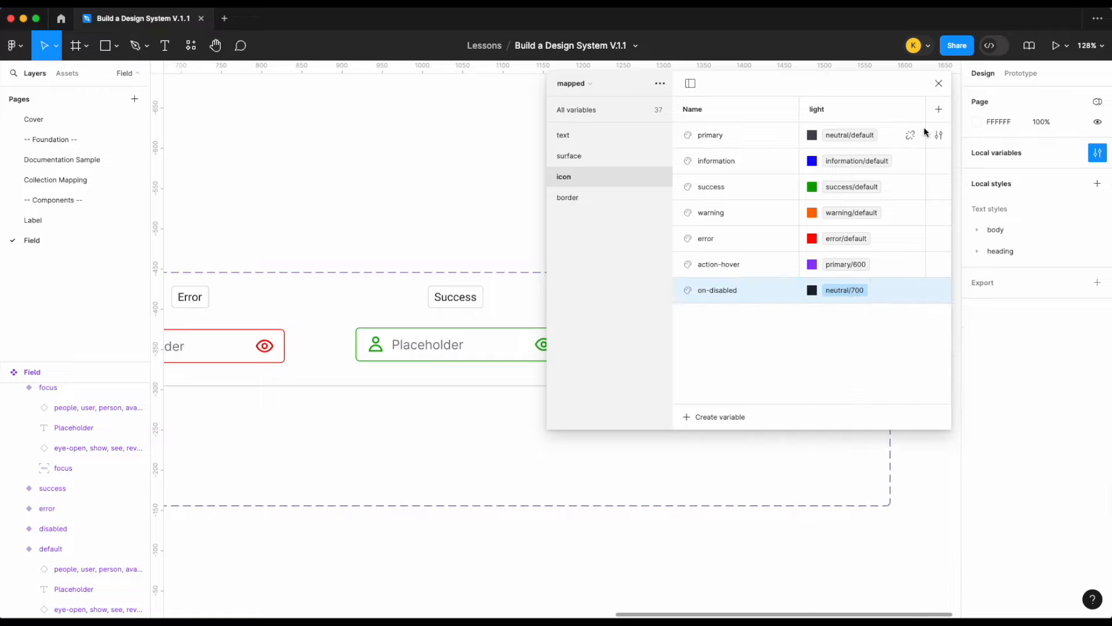
pyautogui.click(938, 84)
# - Swap the disabled variant's icon color to the icon/on-disabled variable and check how the icons look
pyautogui.click(754, 346)
pyautogui.scroll(-5, 1013, 499)
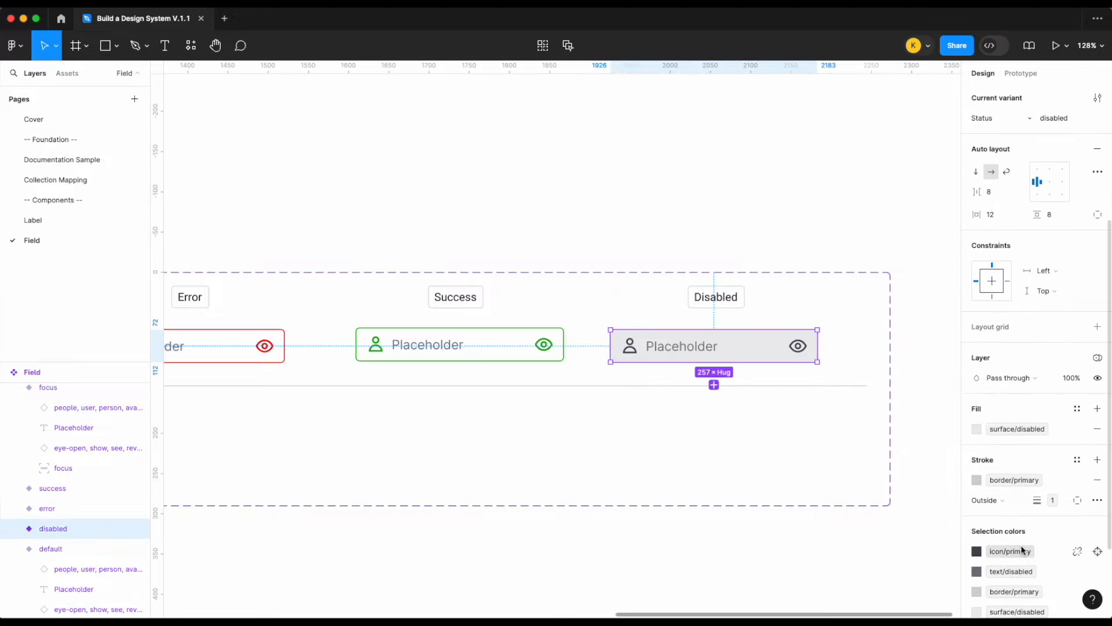
pyautogui.scroll(-2, 1022, 545)
pyautogui.click(1012, 518)
pyautogui.scroll(-3, 849, 558)
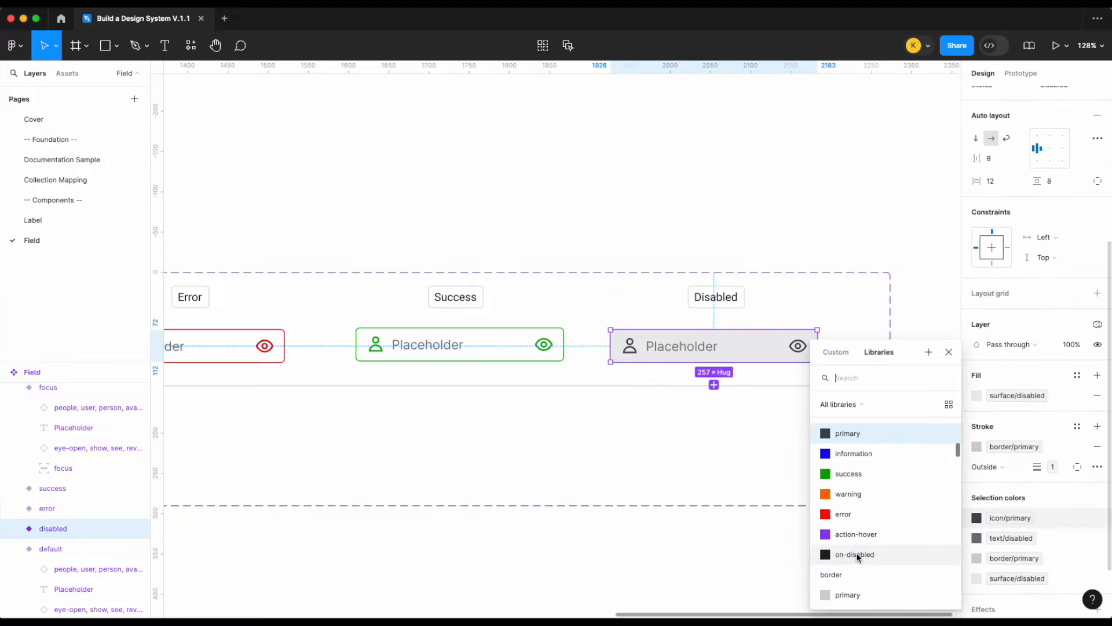
pyautogui.click(834, 204)
pyautogui.hscroll(2, 737, 276)
pyautogui.scroll(2, 667, 260)
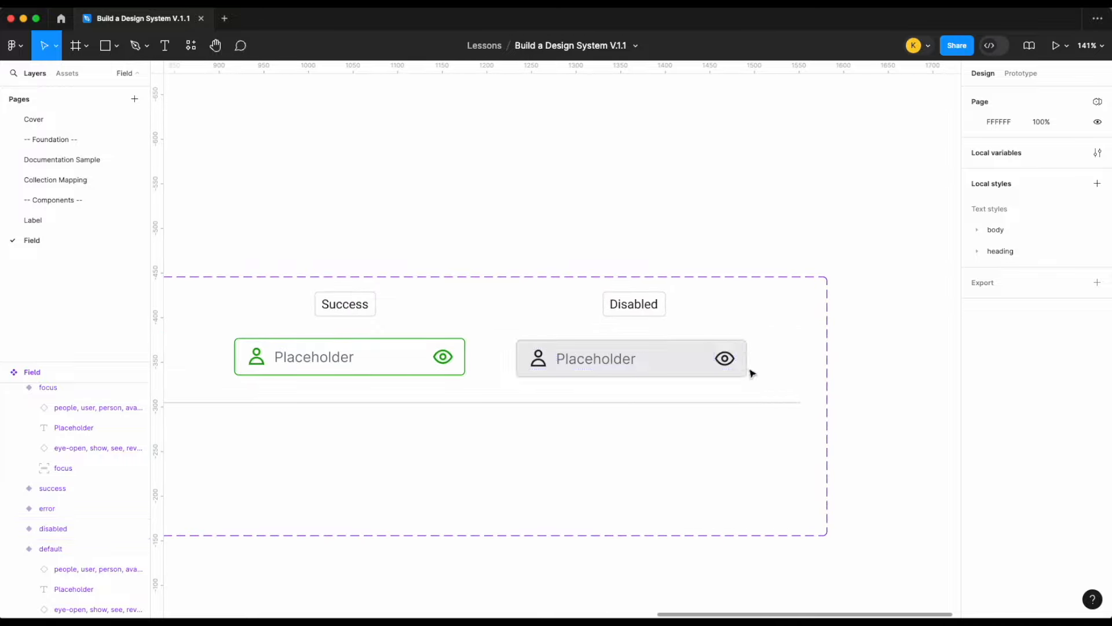
pyautogui.scroll(1, 658, 343)
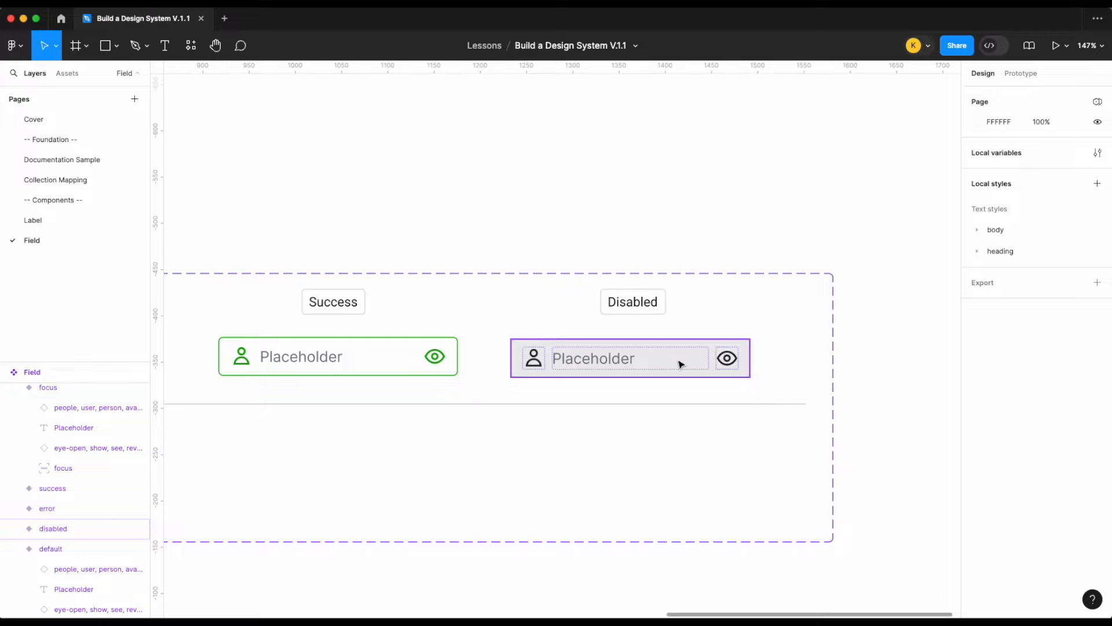
# - Place an instance of the disabled Field variant above the component set and review its Status options
pyautogui.scroll(-3, 646, 360)
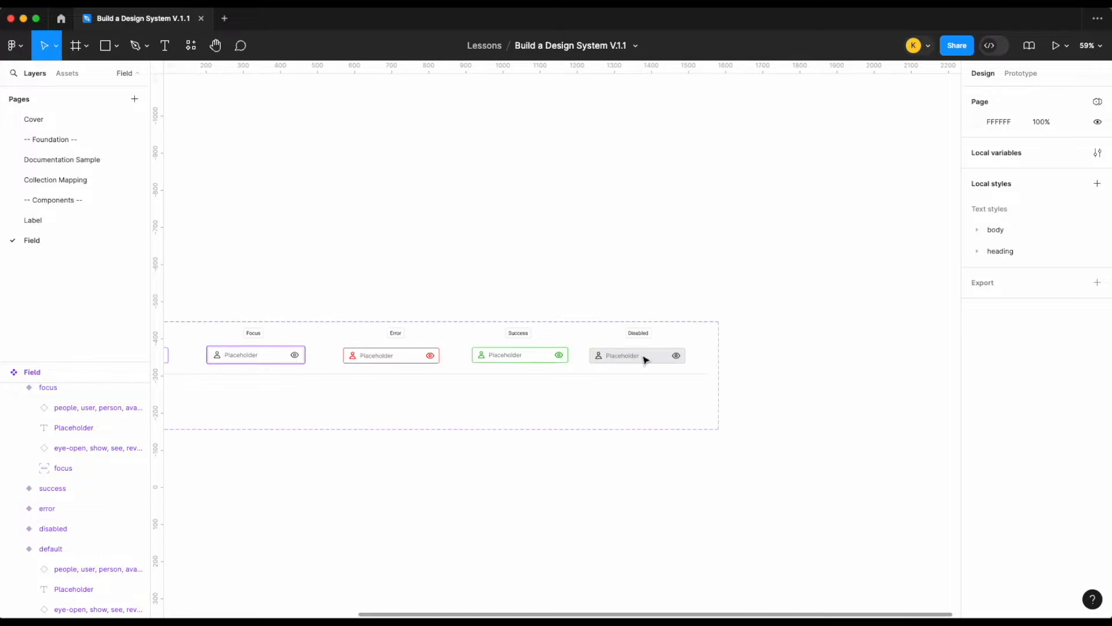
pyautogui.click(645, 355)
pyautogui.scroll(-3, 880, 326)
pyautogui.moveTo(753, 346); pyautogui.dragTo(753, 274)
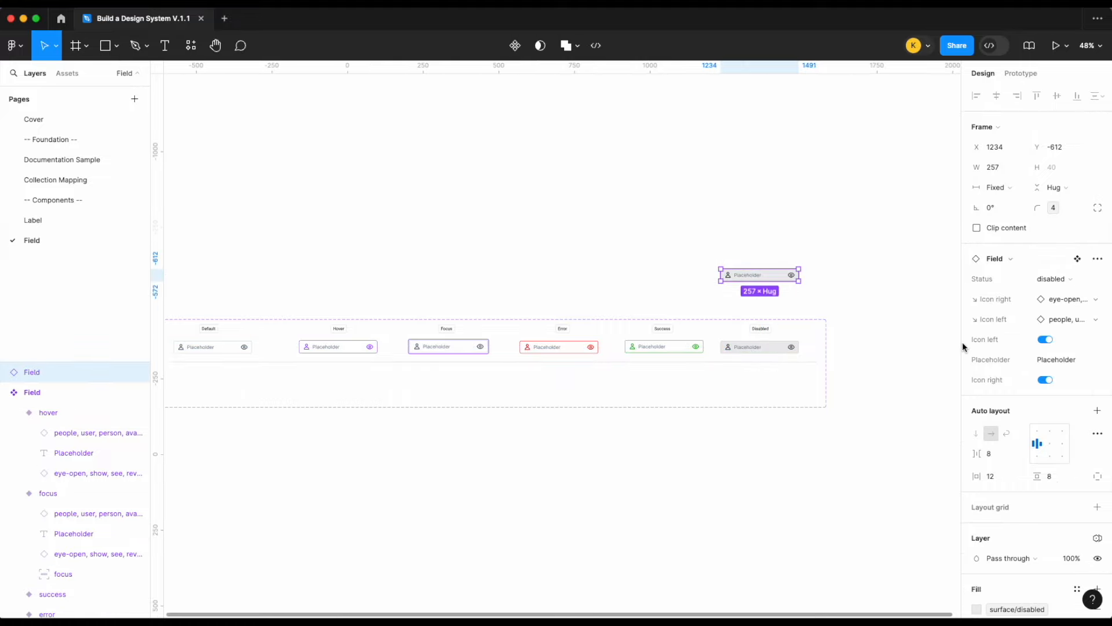
pyautogui.click(1066, 281)
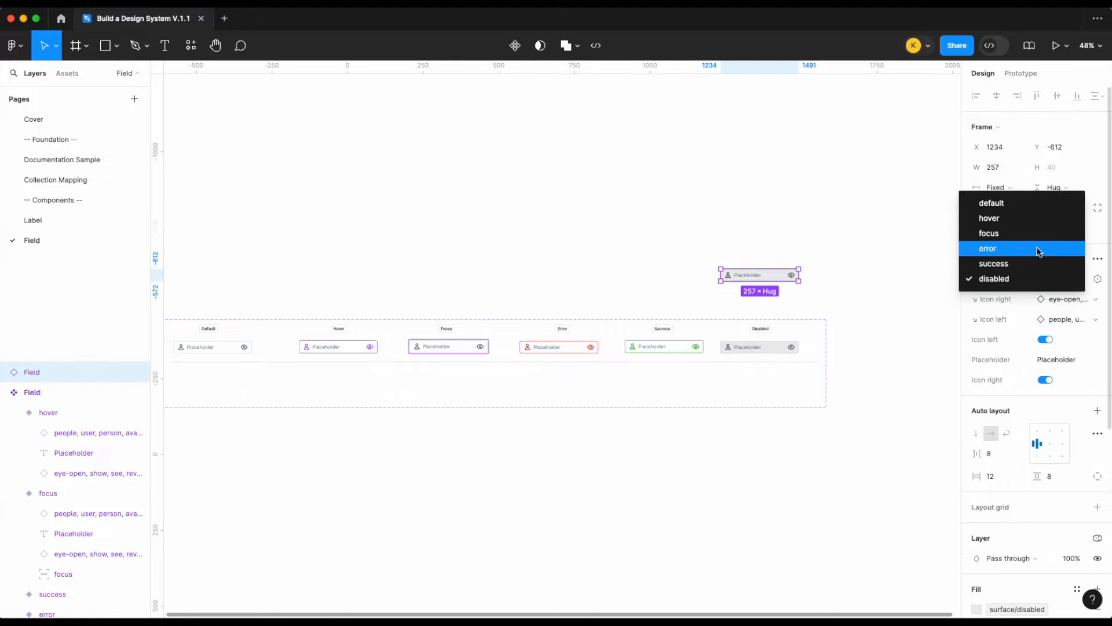
pyautogui.click(827, 280)
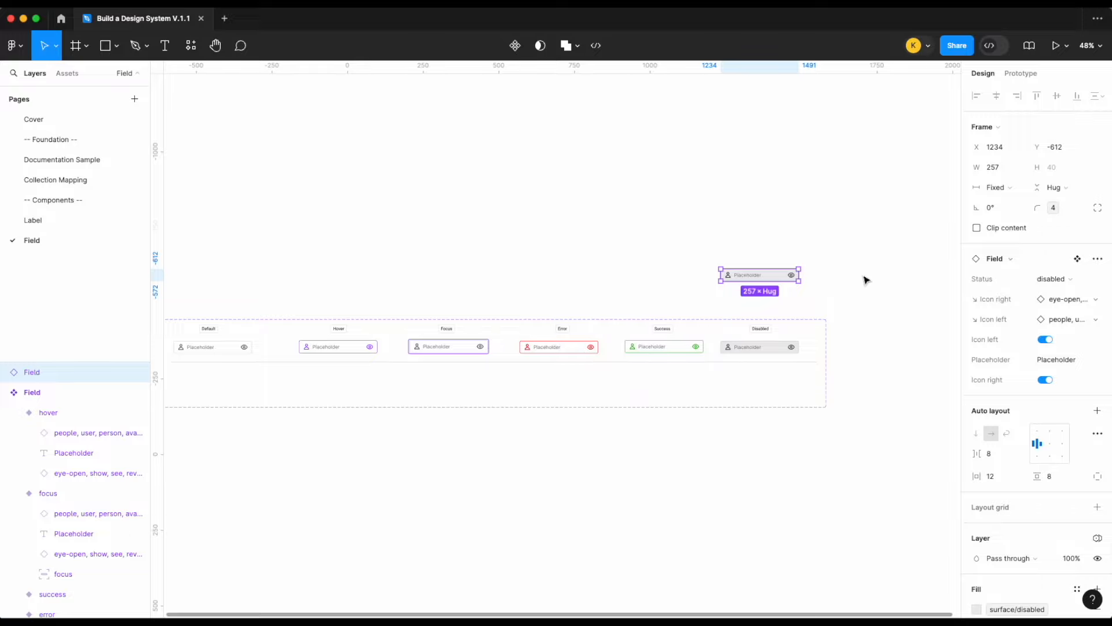
# - Reorder the Field set's properties to Status, Placeholder, then each icon toggle followed by its swap, and check the order on the instance
pyautogui.scroll(-2, 866, 280)
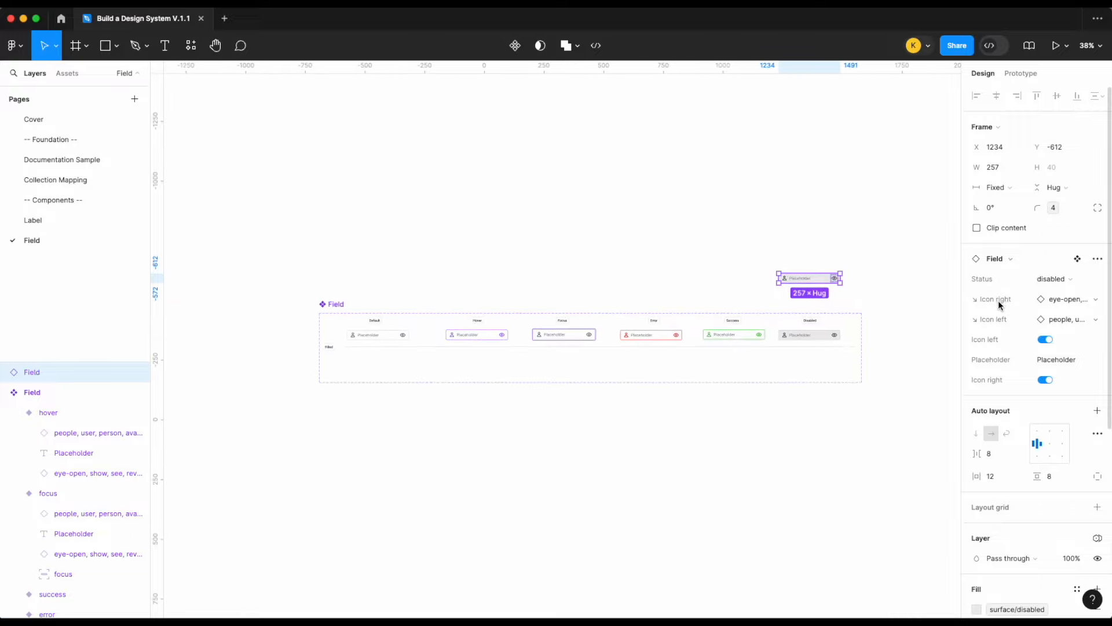
pyautogui.click(334, 305)
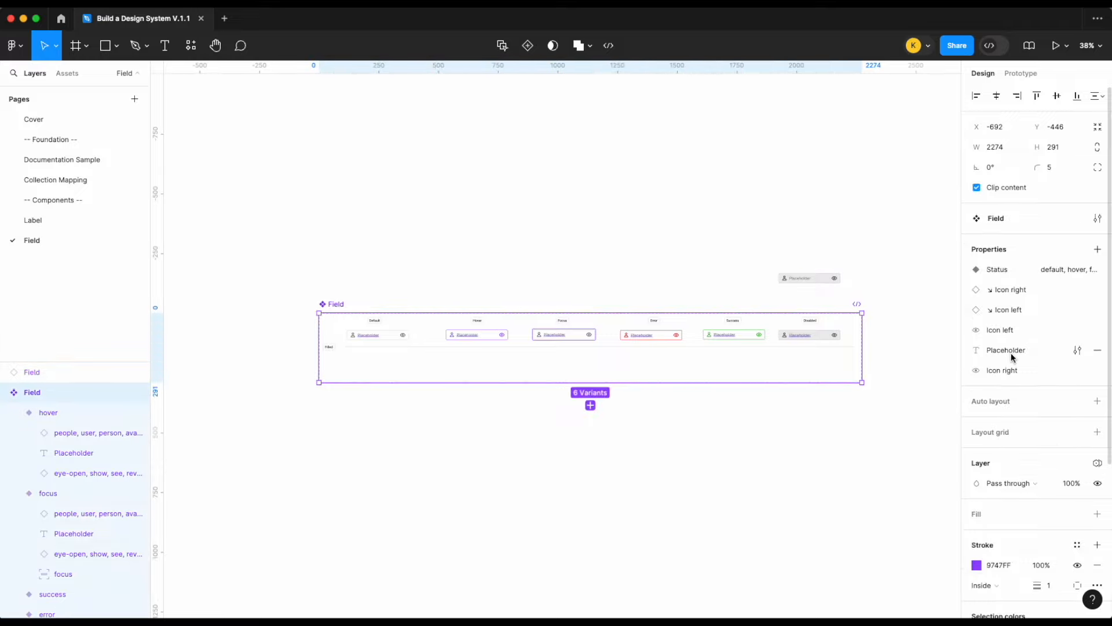
pyautogui.moveTo(1017, 343); pyautogui.dragTo(1009, 285)
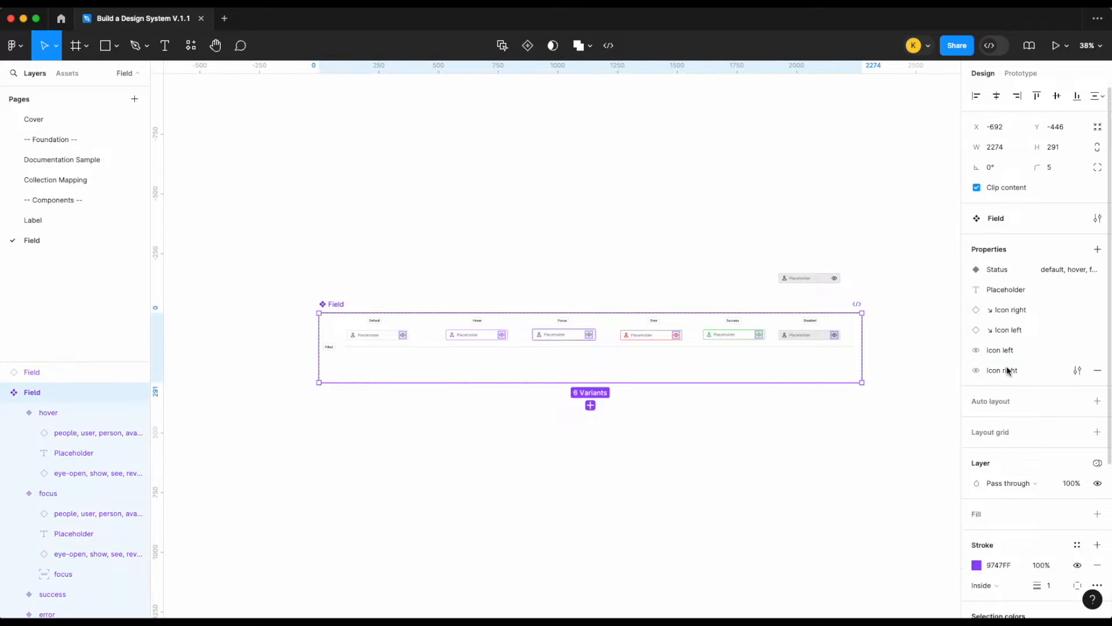
pyautogui.moveTo(1016, 350)
pyautogui.mouseDown()
pyautogui.moveTo(1010, 307)
pyautogui.moveTo(1017, 333)
pyautogui.mouseUp()
pyautogui.moveTo(1024, 373); pyautogui.dragTo(1022, 347)
pyautogui.click(794, 280)
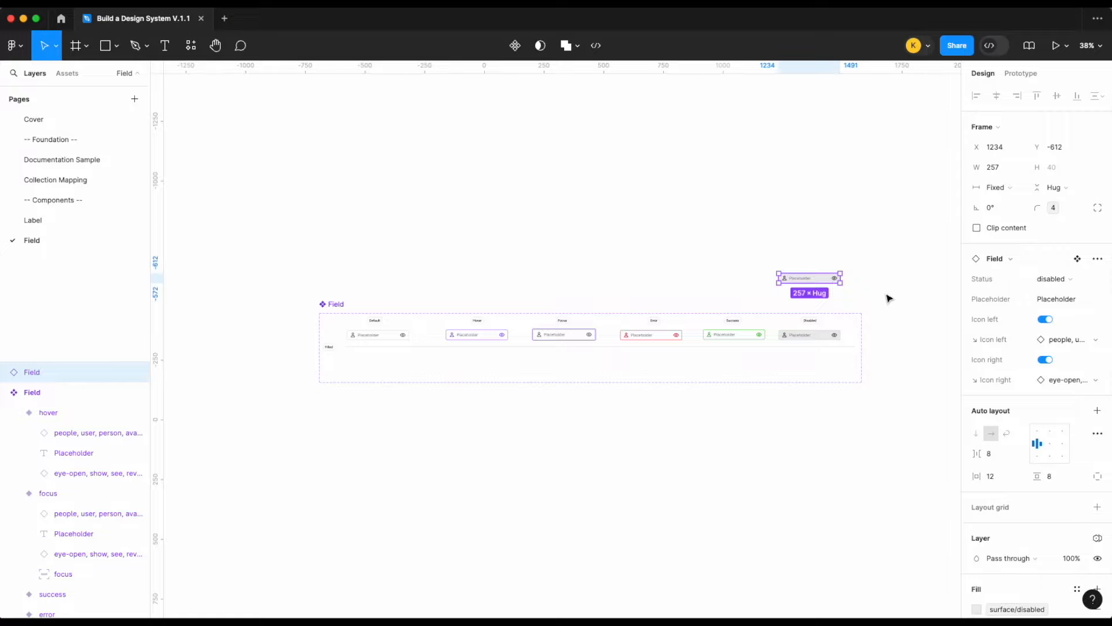
pyautogui.press('Escape')
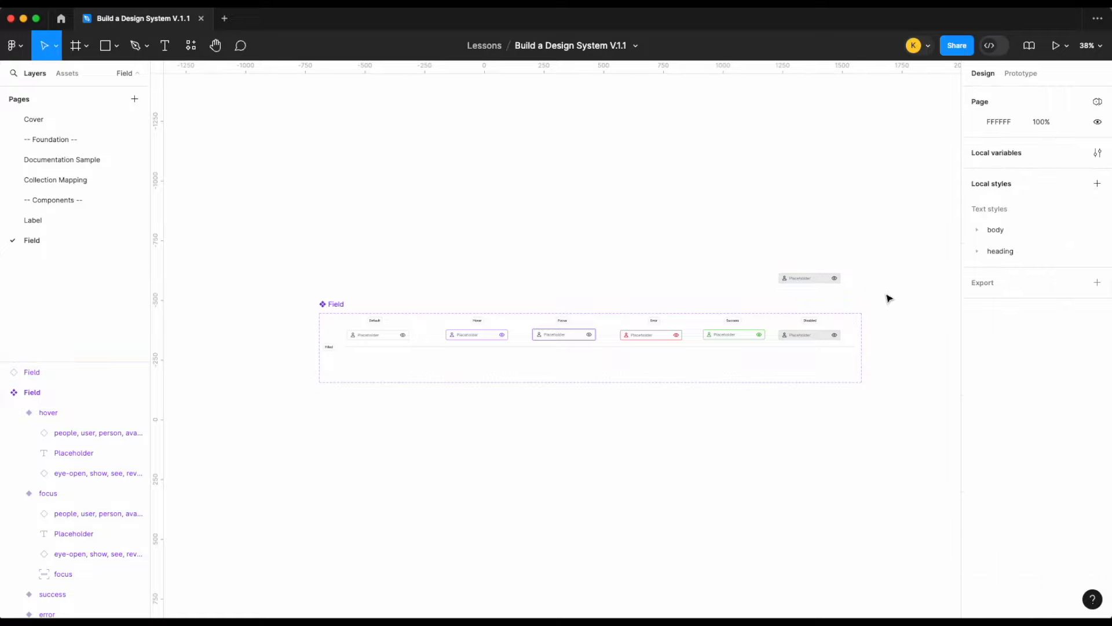
# - Add a State variant property with the value "not filled" to the Field component set and check its variants
pyautogui.scroll(3, 410, 380)
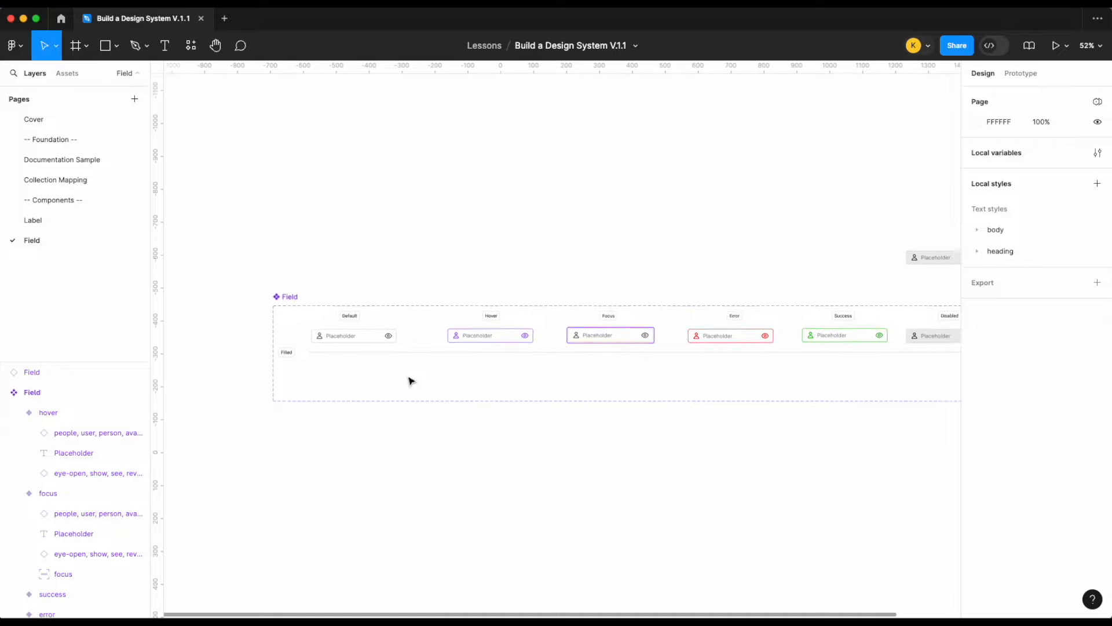
pyautogui.hscroll(1, 398, 383)
pyautogui.scroll(-1, 398, 383)
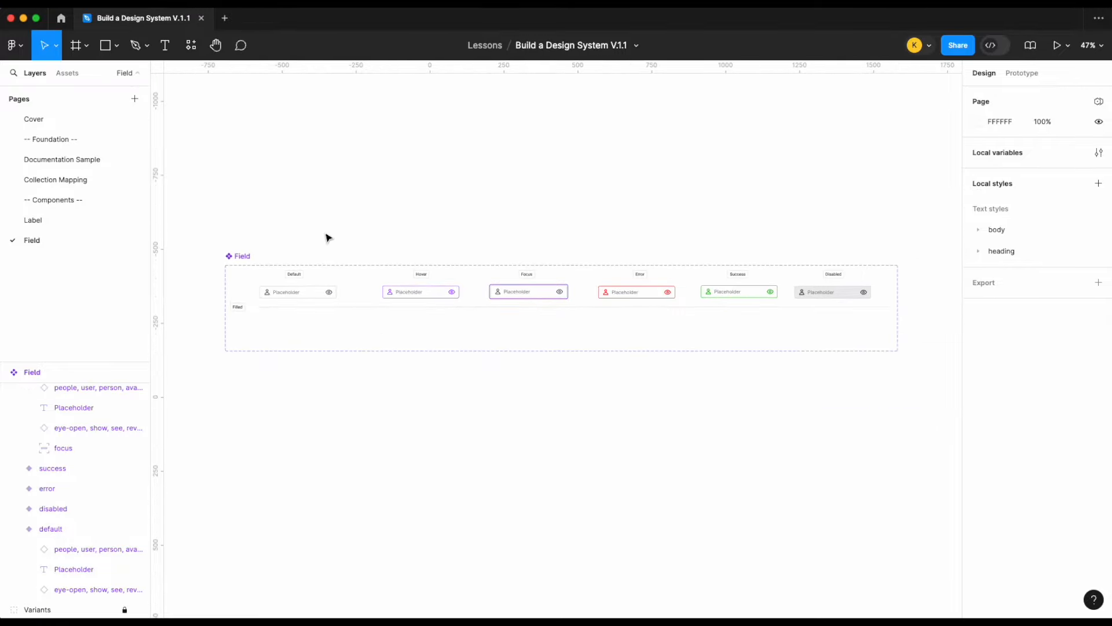
pyautogui.scroll(2, 299, 240)
pyautogui.hscroll(1, 280, 239)
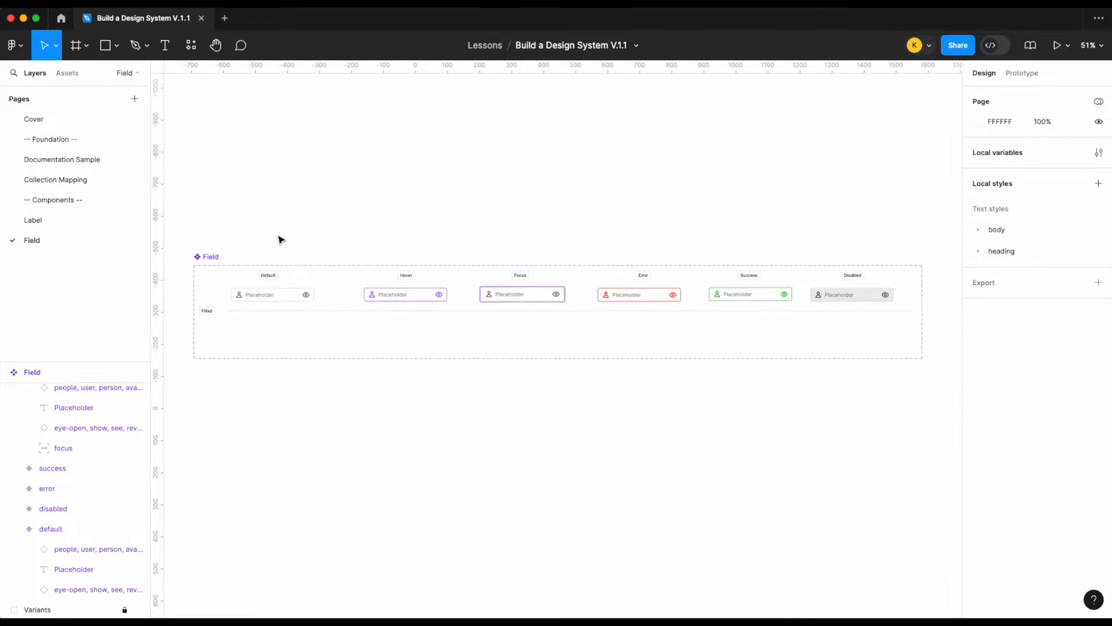
pyautogui.click(214, 264)
pyautogui.click(1098, 249)
pyautogui.click(1039, 291)
pyautogui.write('State')
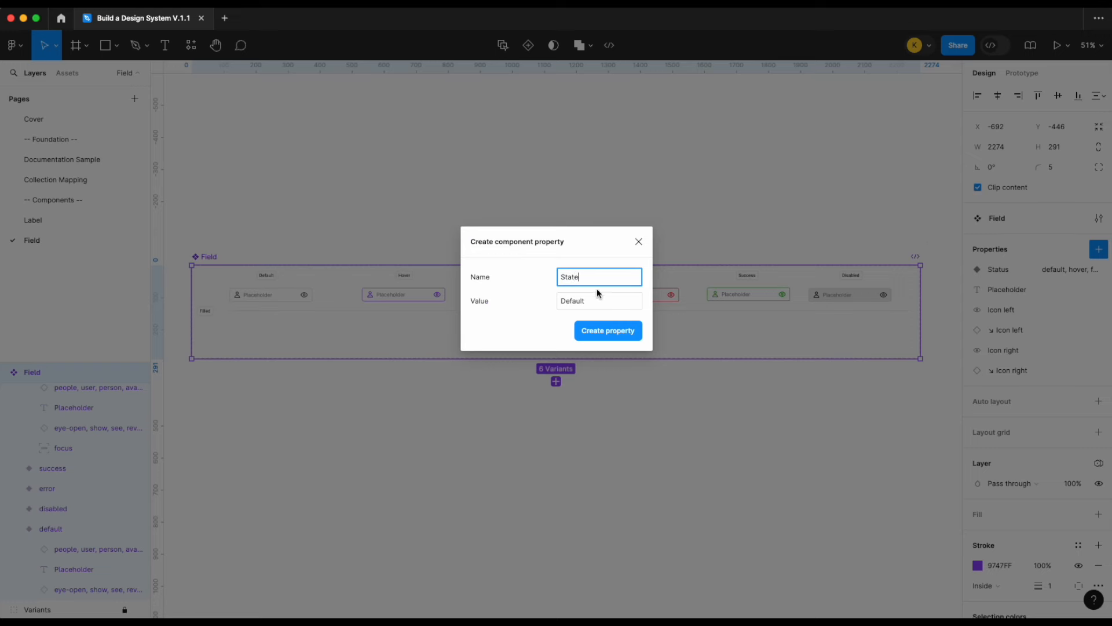
pyautogui.click(595, 306)
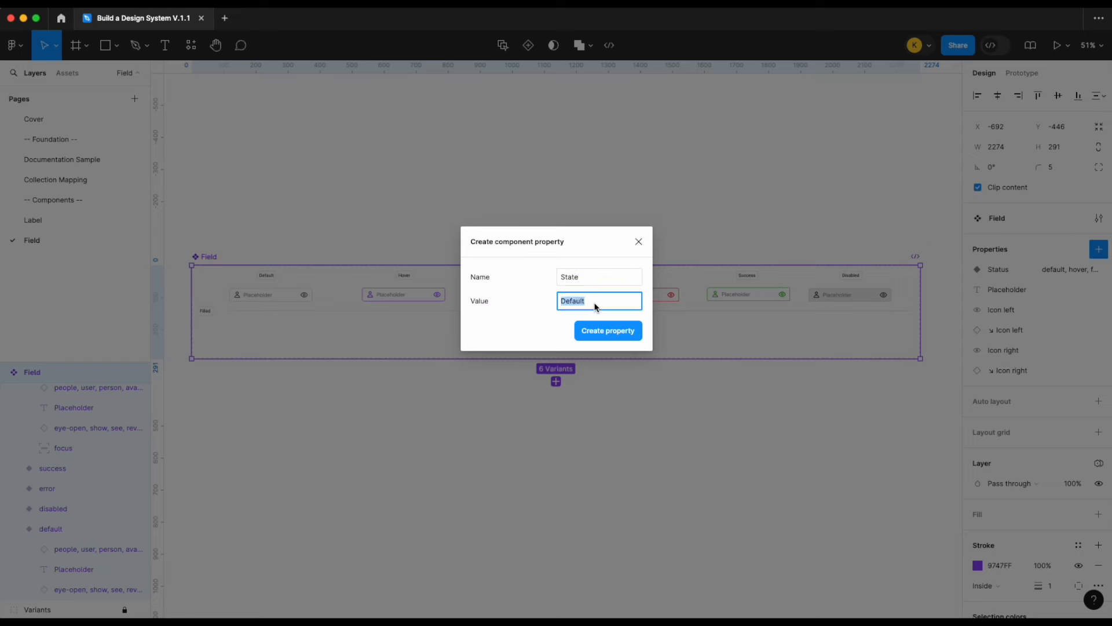
pyautogui.write('not filled')
pyautogui.press('Return')
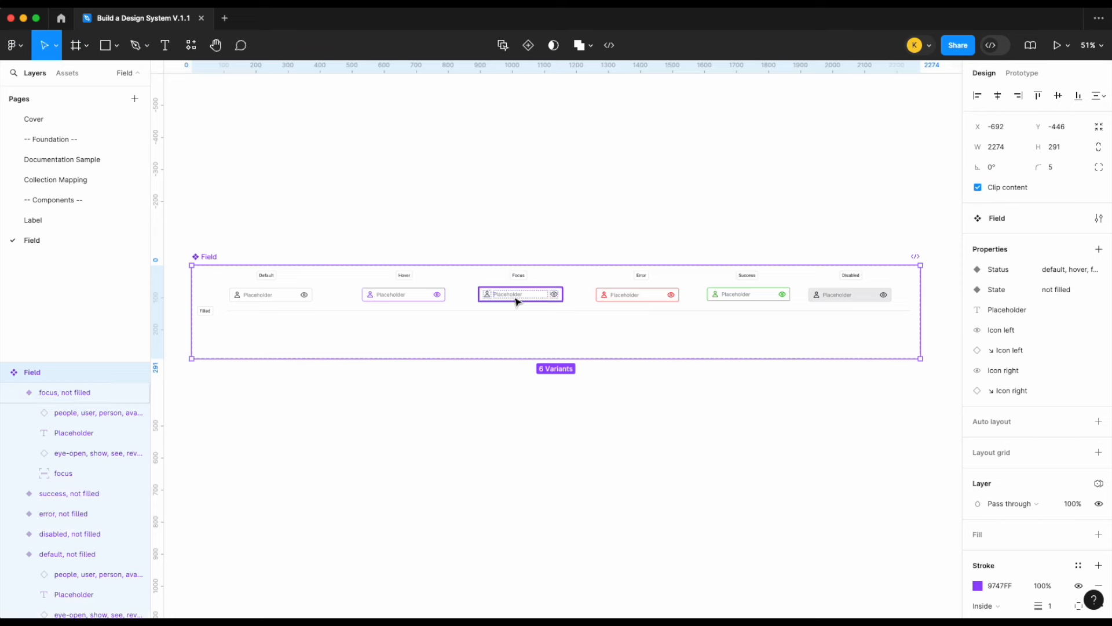
pyautogui.click(665, 296)
pyautogui.click(750, 297)
pyautogui.click(851, 296)
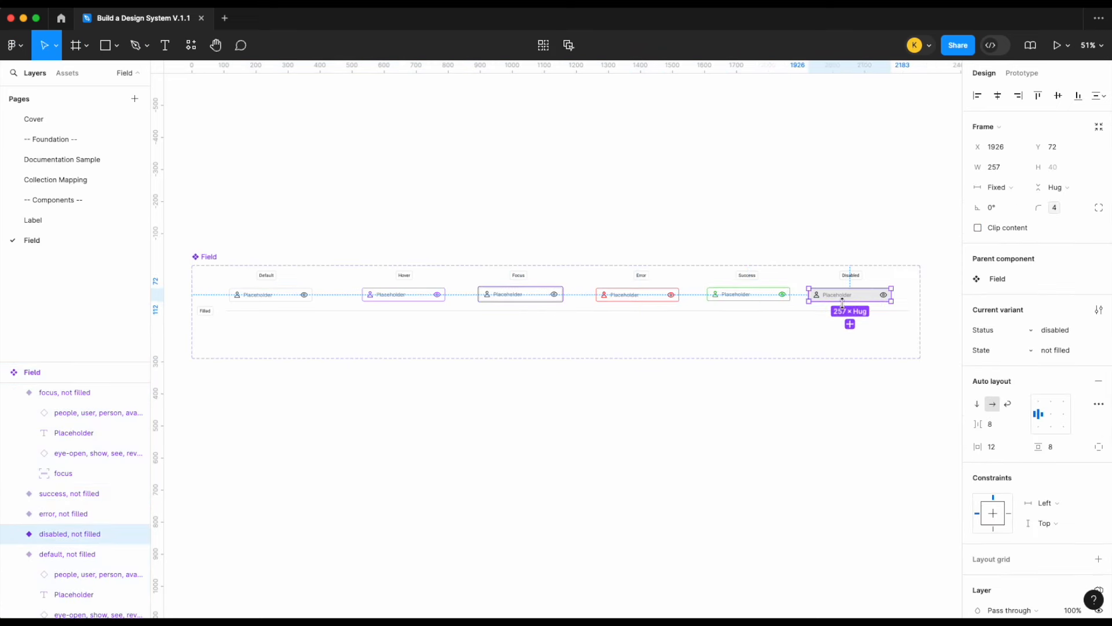
# - Duplicate the default Field variant into the row below the divider line and set the copy's State to "filled"
pyautogui.scroll(2, 455, 306)
pyautogui.hscroll(-3, 455, 307)
pyautogui.scroll(1, 360, 323)
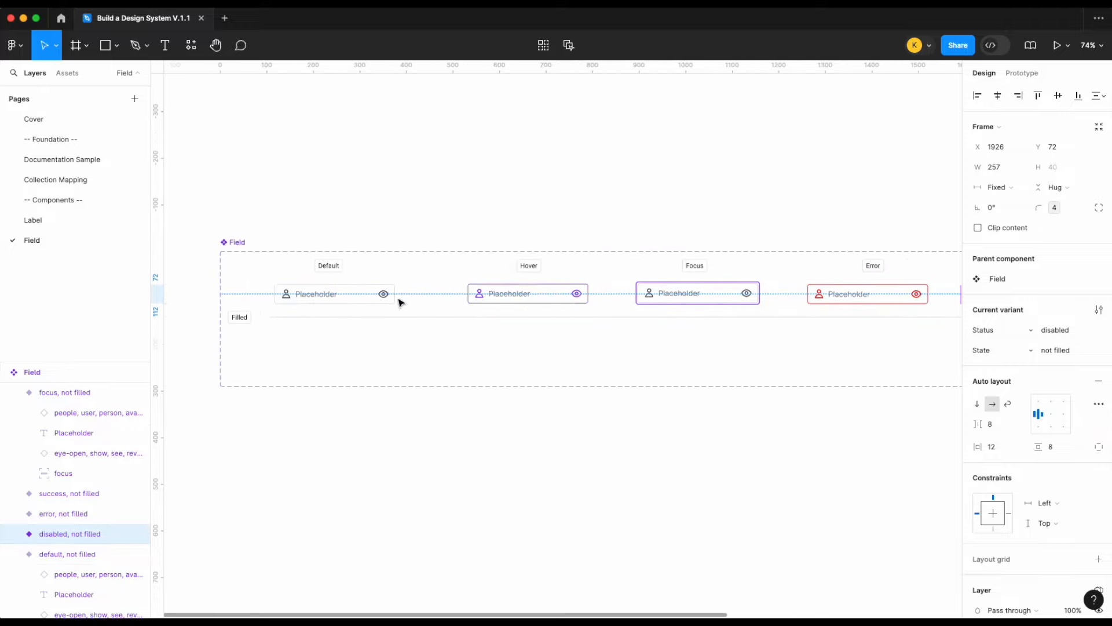
pyautogui.click(379, 299)
pyautogui.scroll(-1, 376, 295)
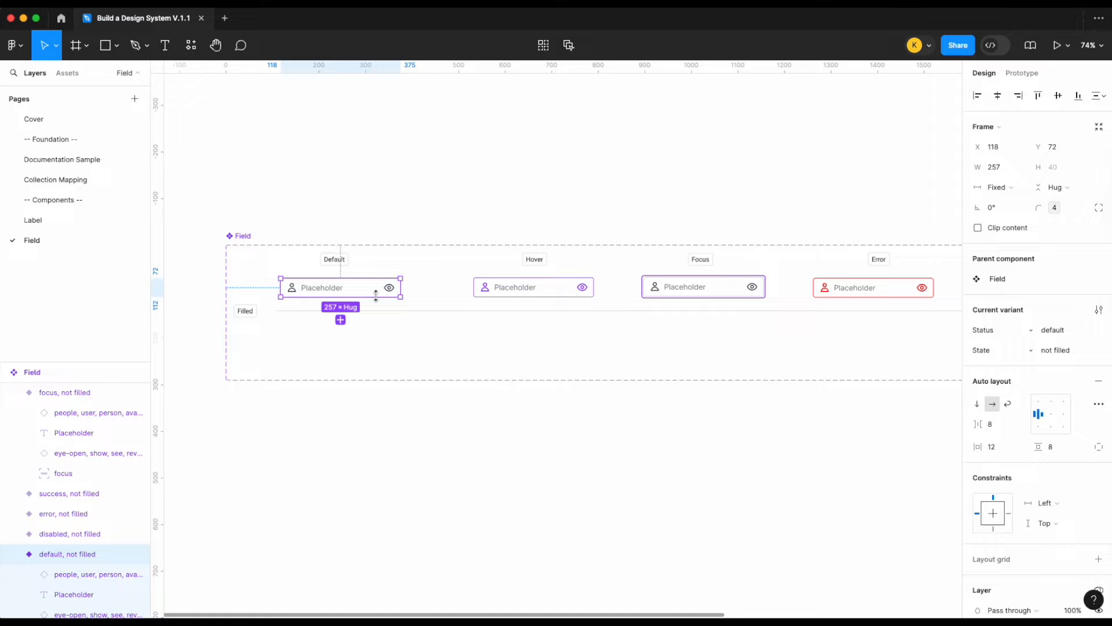
pyautogui.moveTo(376, 295); pyautogui.dragTo(374, 339)
pyautogui.write('fille')
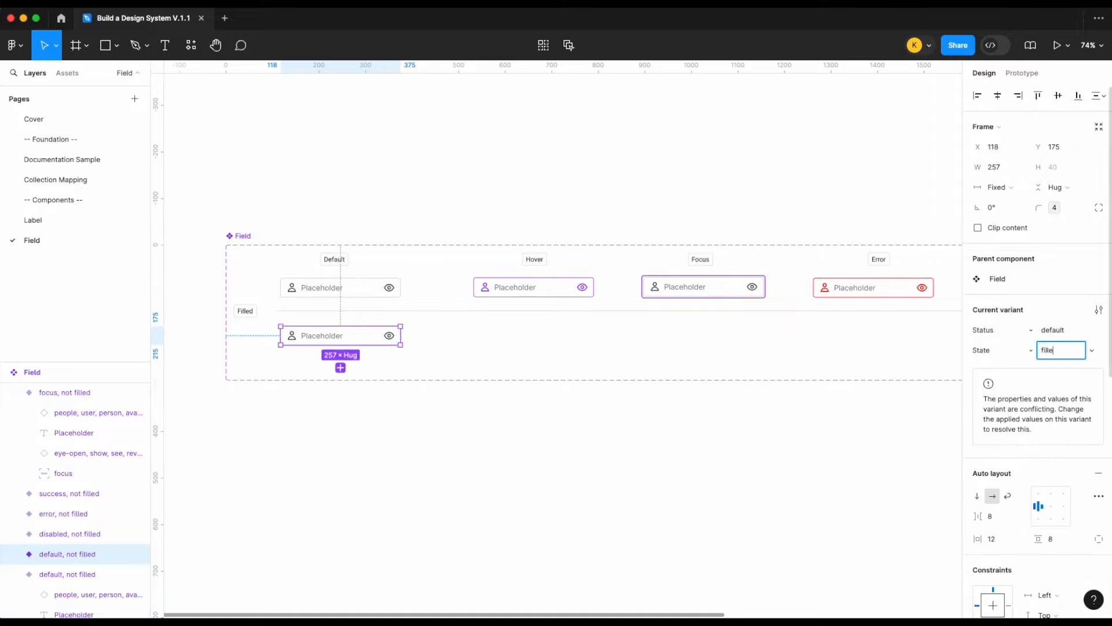
pyautogui.write('d')
pyautogui.press('Return')
# - Swap the default filled variant's placeholder text color from text/disabled to the text/body variable
pyautogui.scroll(-3, 985, 466)
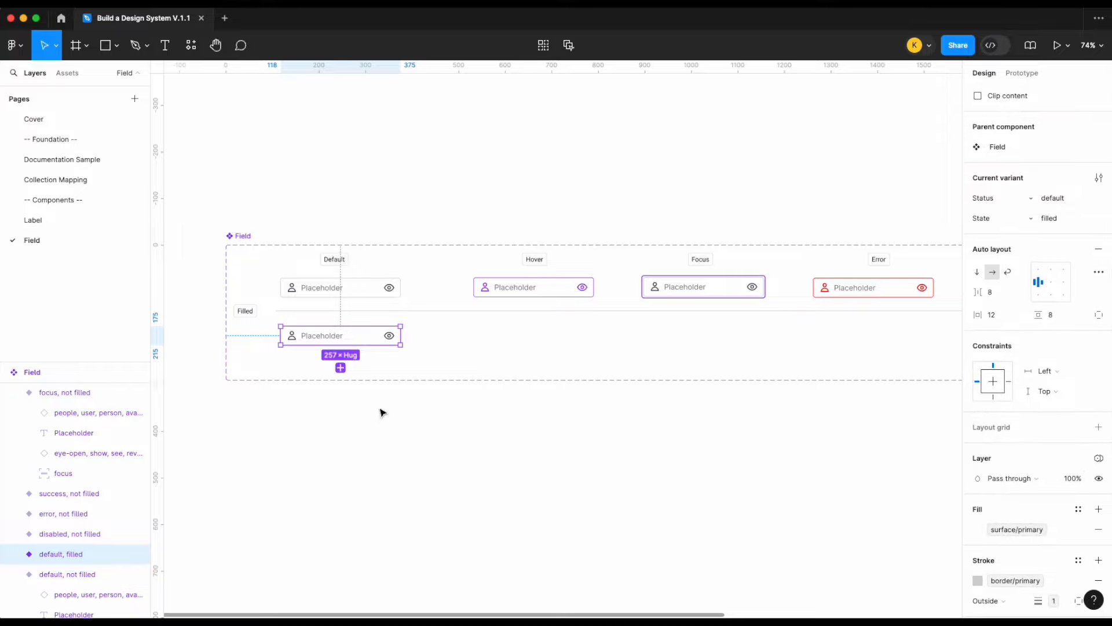
pyautogui.scroll(5, 491, 408)
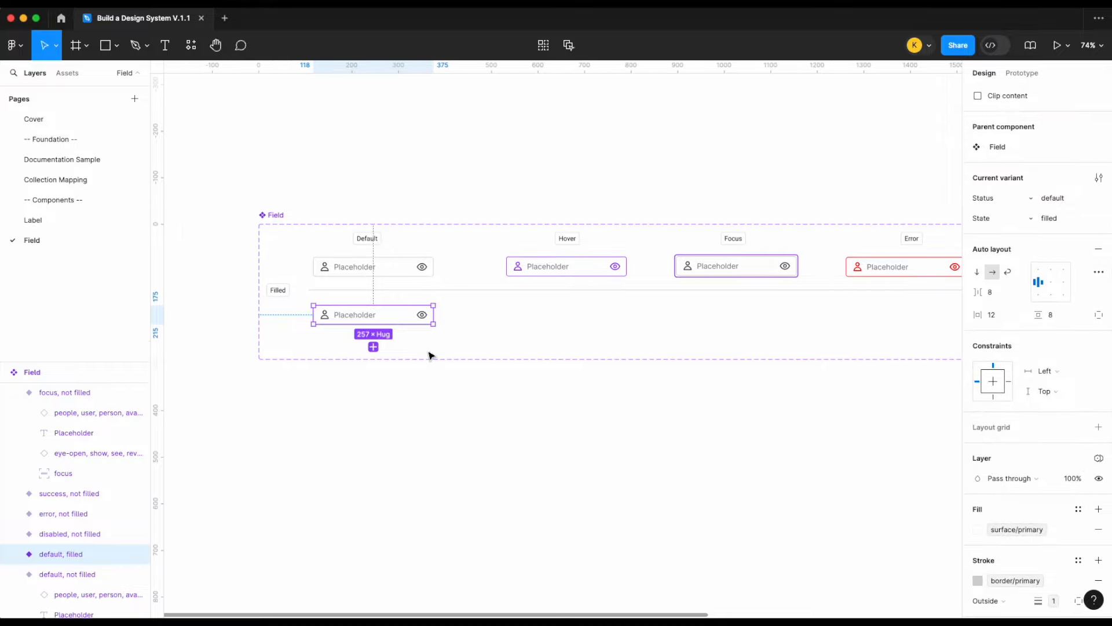
pyautogui.scroll(-1, 1044, 503)
pyautogui.scroll(-3, 1044, 503)
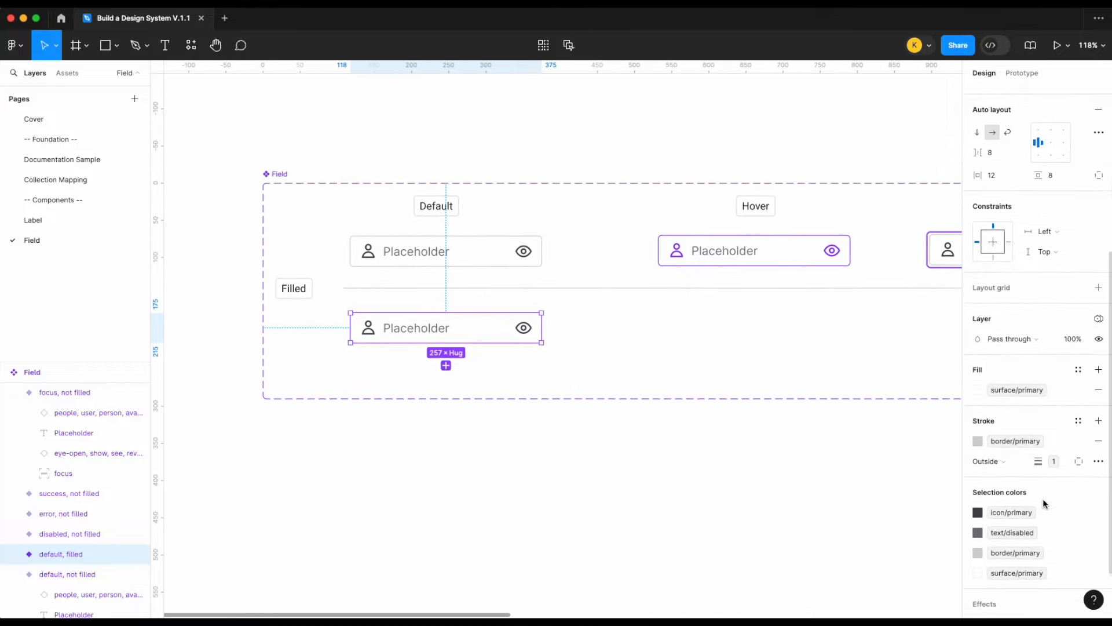
pyautogui.click(1013, 532)
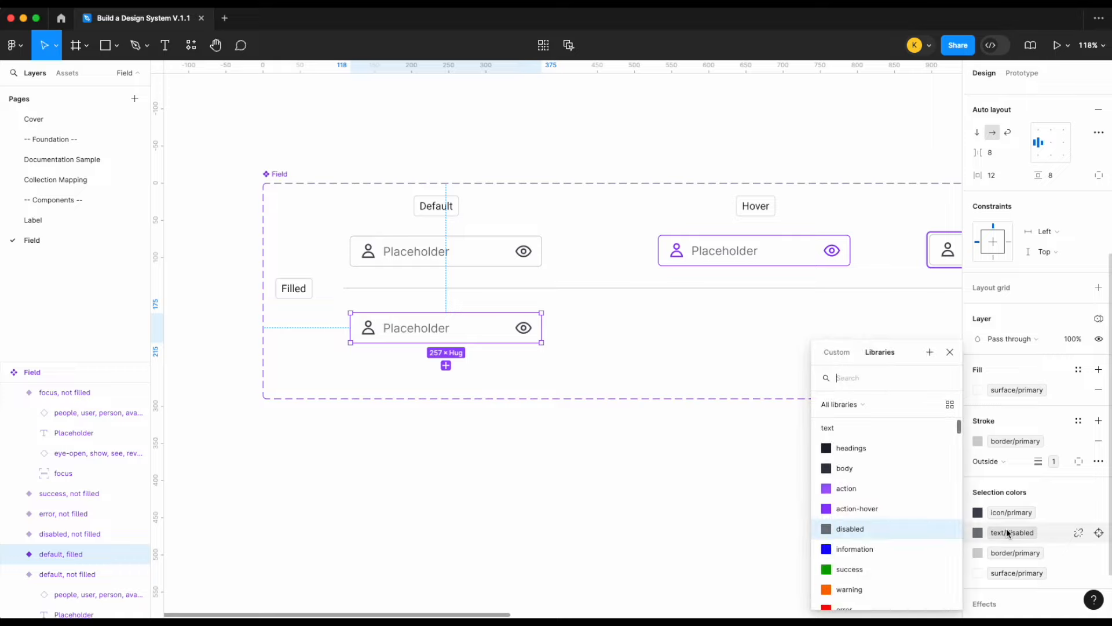
pyautogui.click(901, 472)
pyautogui.click(596, 327)
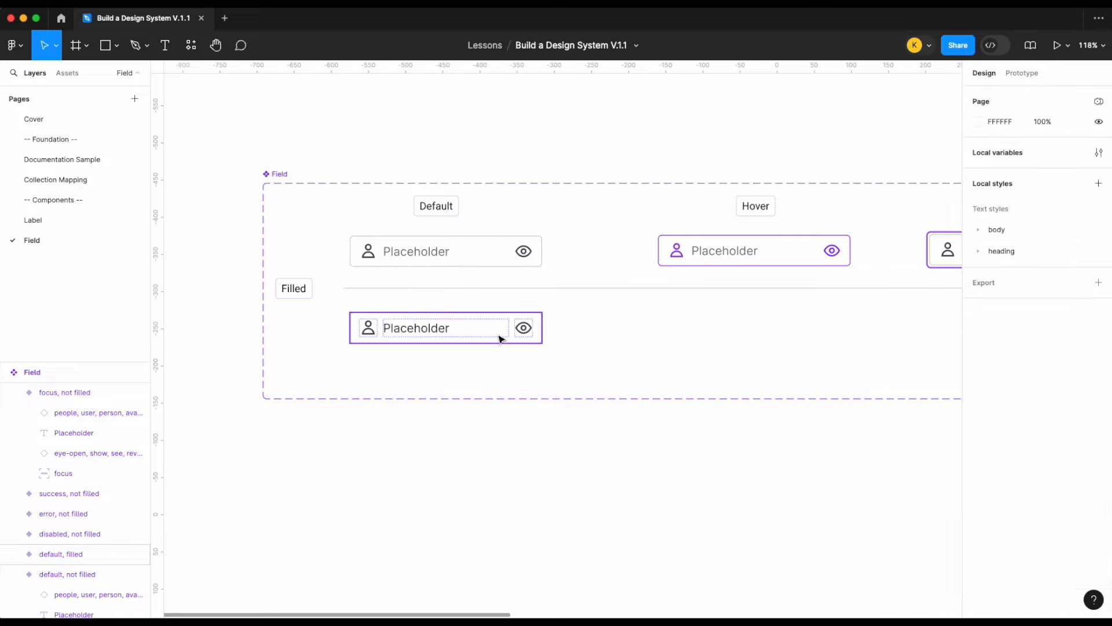
pyautogui.click(429, 332)
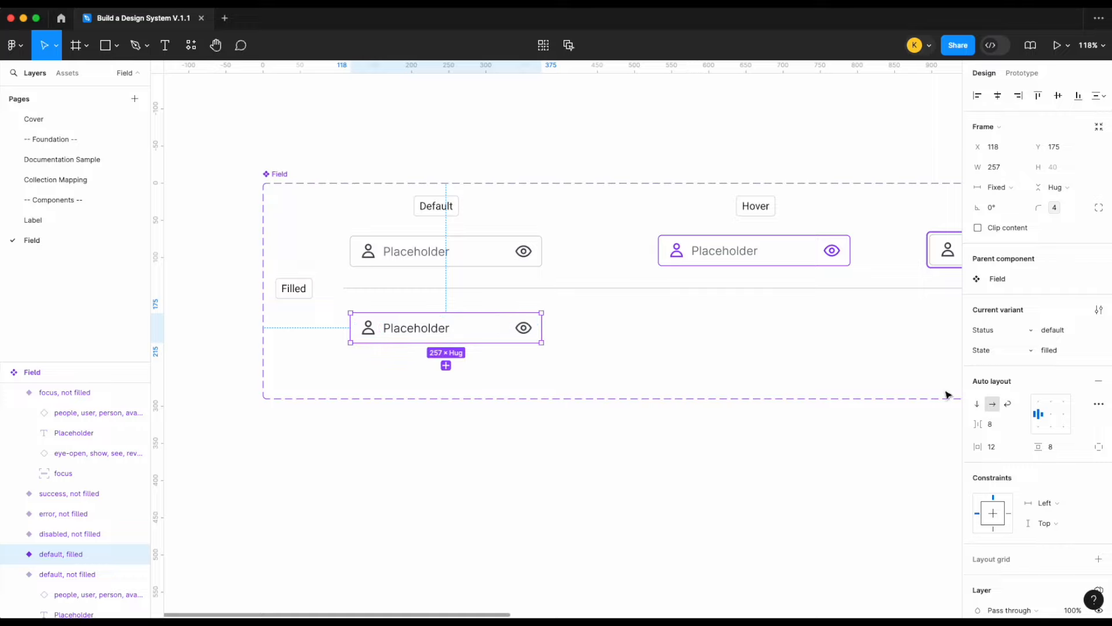
pyautogui.scroll(-5, 992, 434)
pyautogui.click(574, 358)
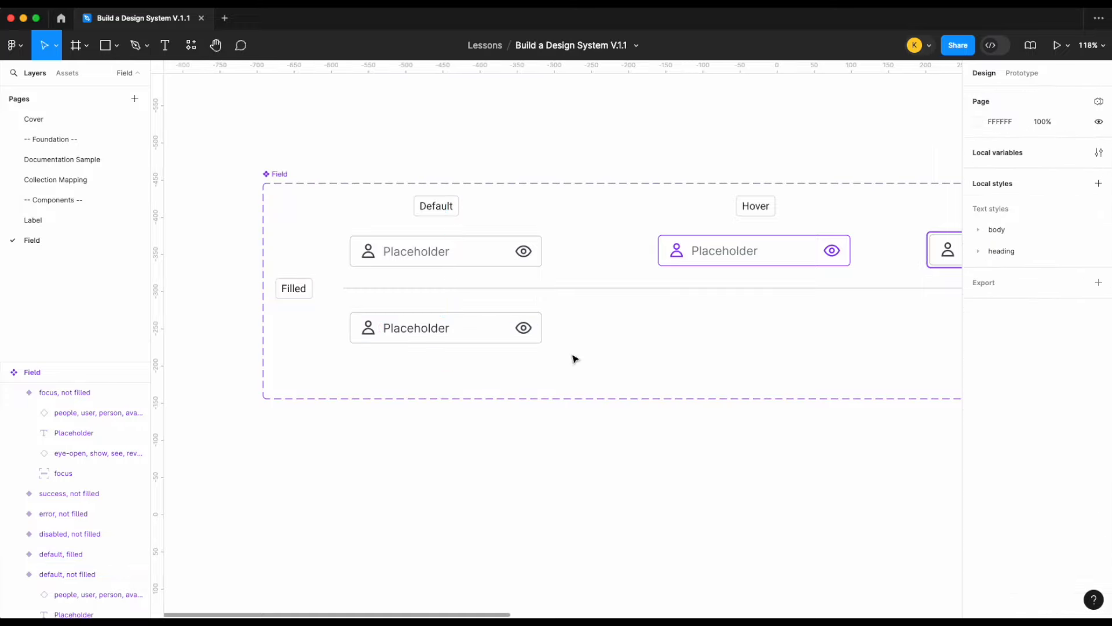
# - Duplicate the hover variant into the row below, aligned with the original, and set the copy's State to "filled"
pyautogui.hscroll(3, 573, 358)
pyautogui.click(675, 259)
pyautogui.hotkey('ctrl', 'd')
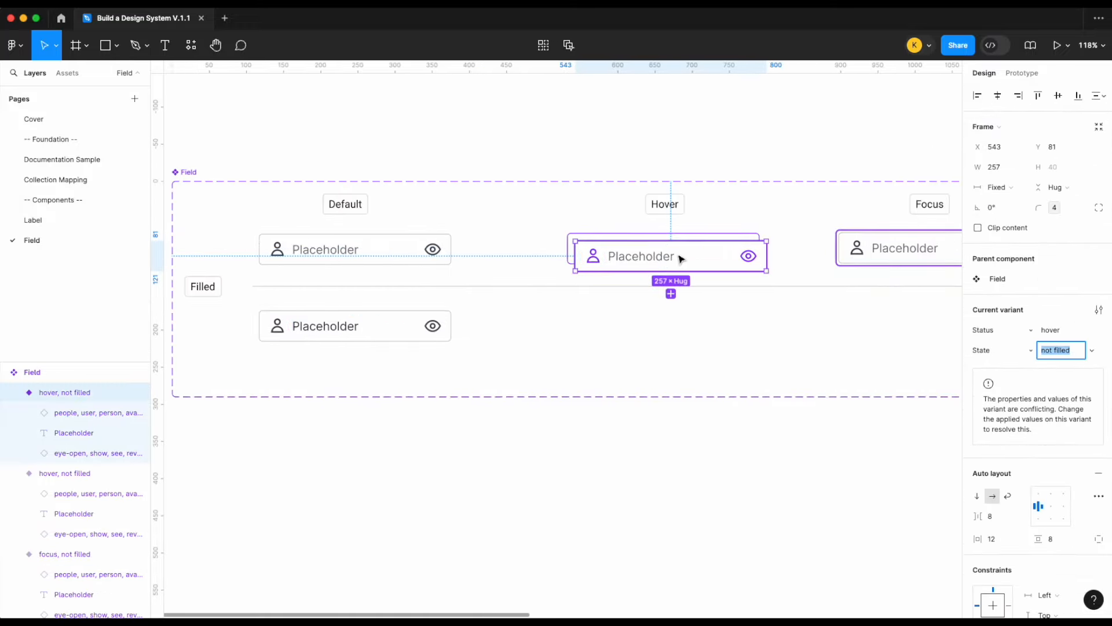
pyautogui.moveTo(675, 258); pyautogui.dragTo(672, 332)
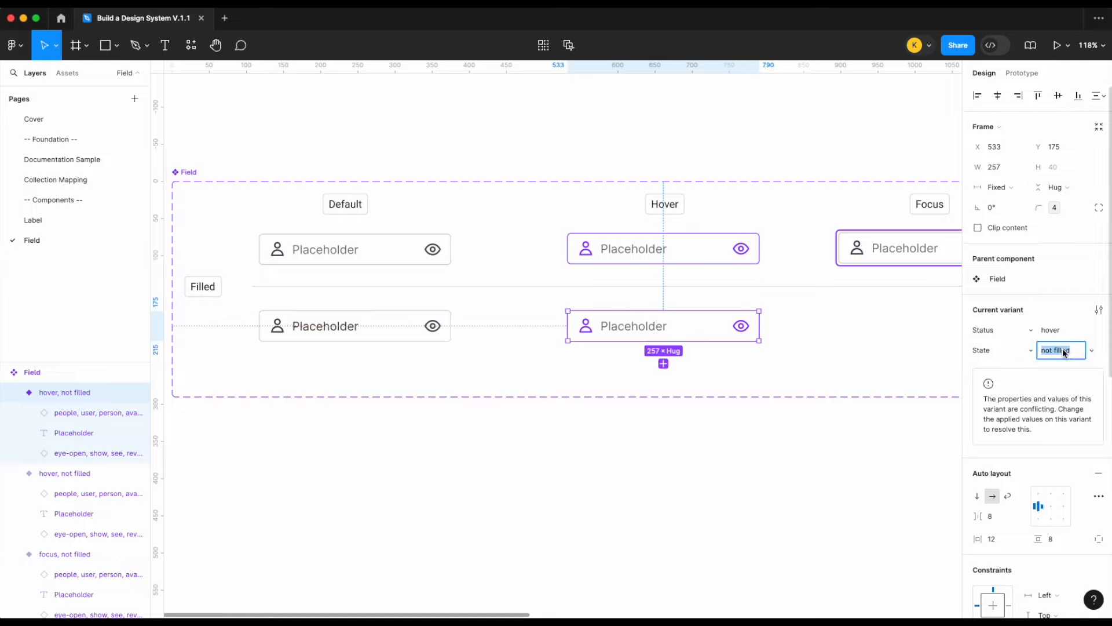
pyautogui.write('f')
pyautogui.press('Return')
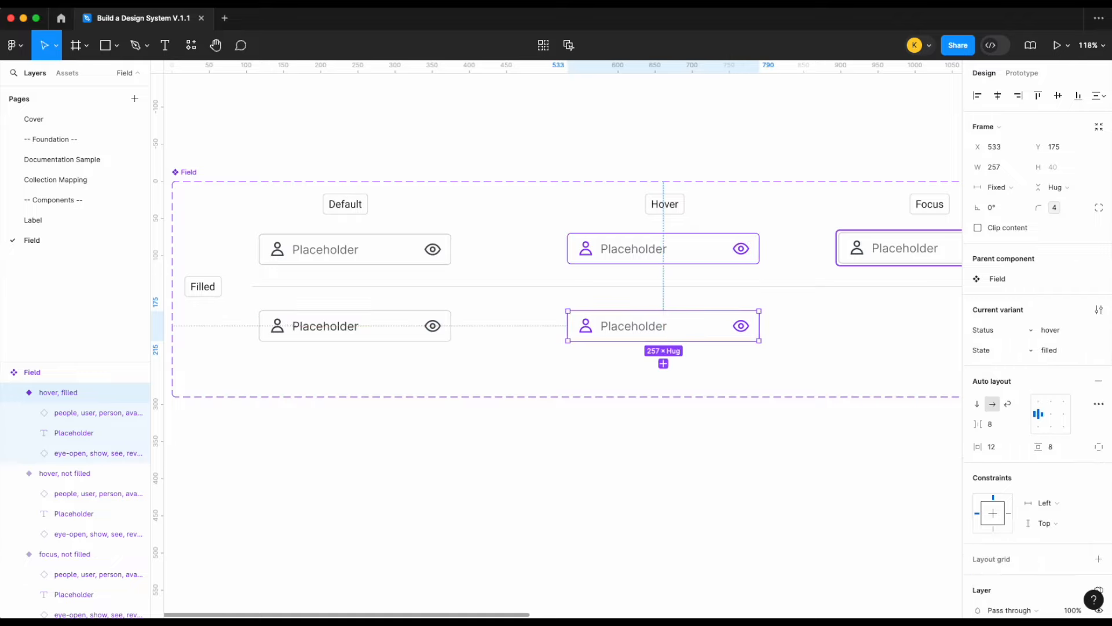
# - Swap the hover filled variant's placeholder text color from text/disabled to the text/body variable
pyautogui.scroll(-5, 1006, 462)
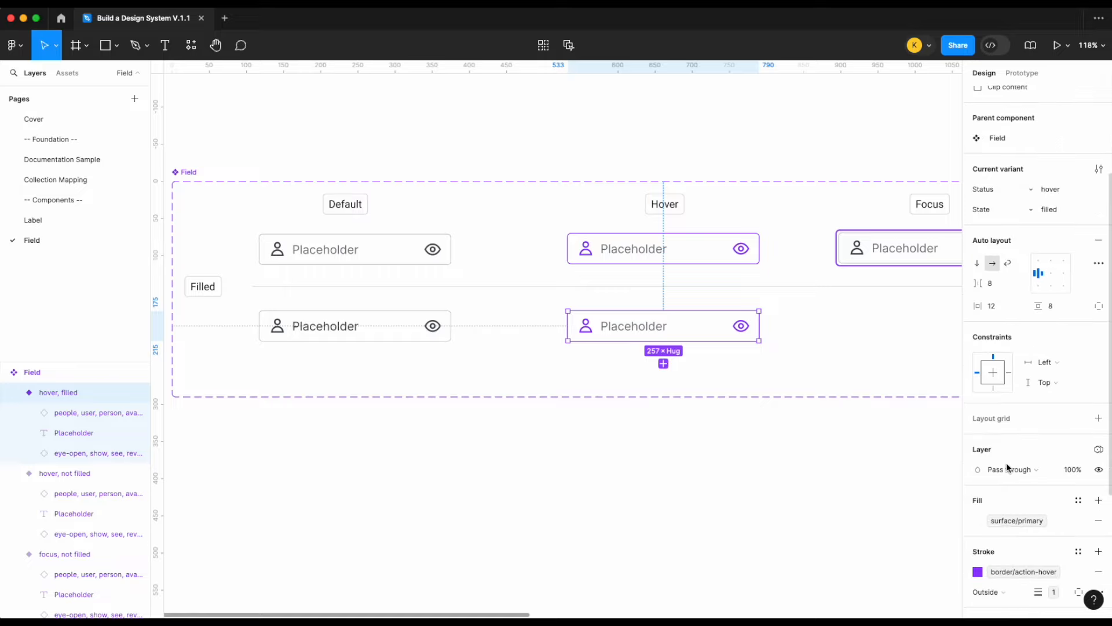
pyautogui.click(1006, 520)
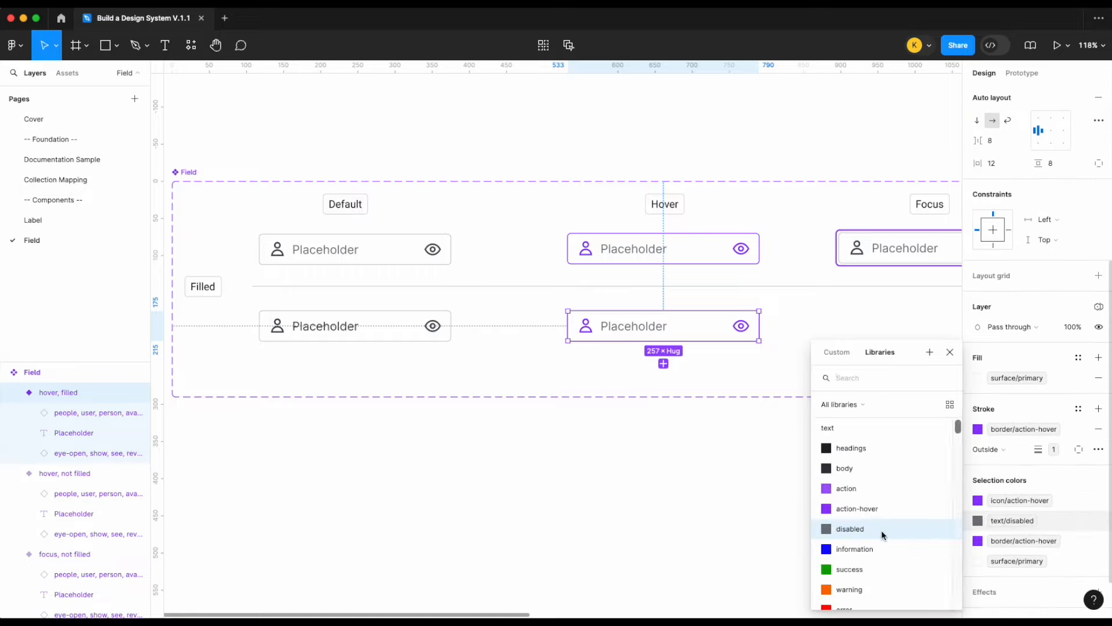
pyautogui.click(810, 346)
pyautogui.hscroll(2, 695, 336)
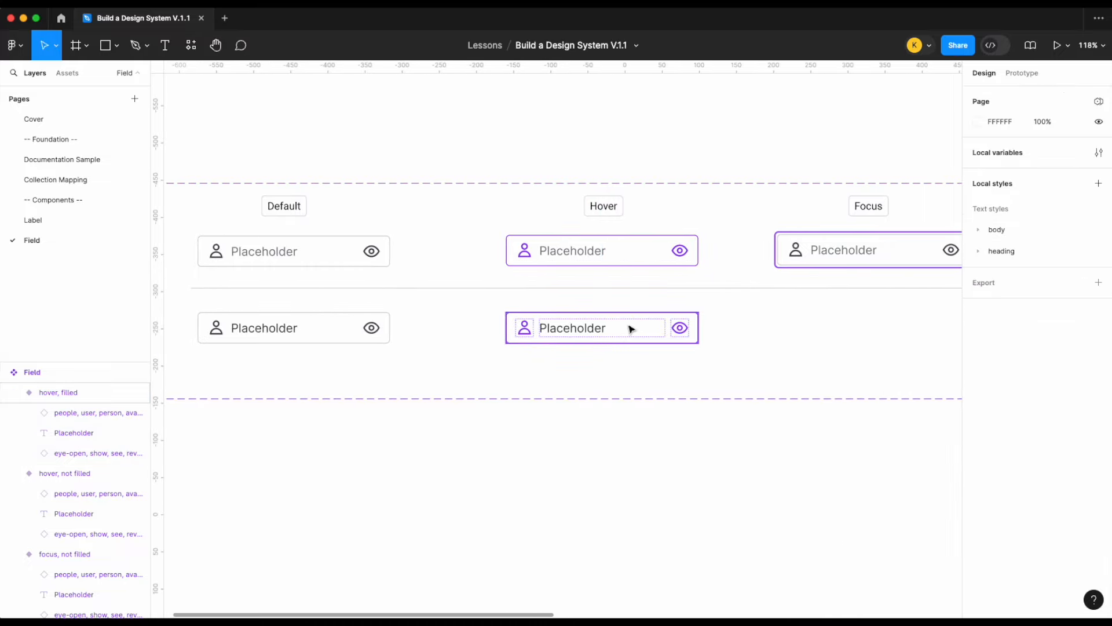
# - Set the hover filled variant's background fill to the surface/action-hover variable
pyautogui.click(630, 324)
pyautogui.scroll(-5, 1041, 465)
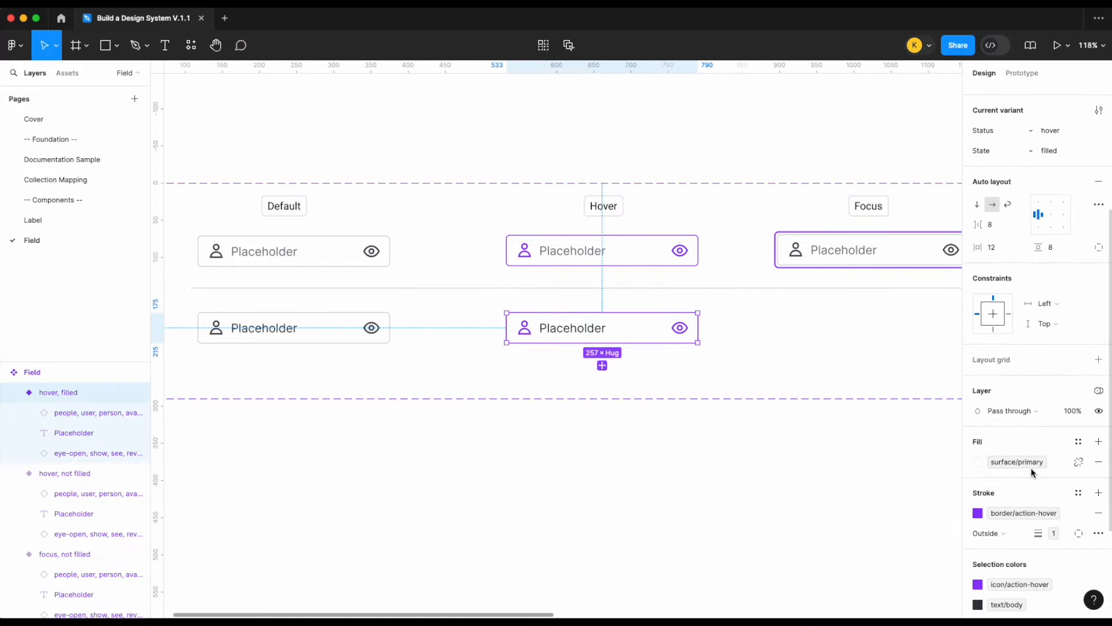
pyautogui.click(1020, 463)
pyautogui.scroll(-1, 874, 534)
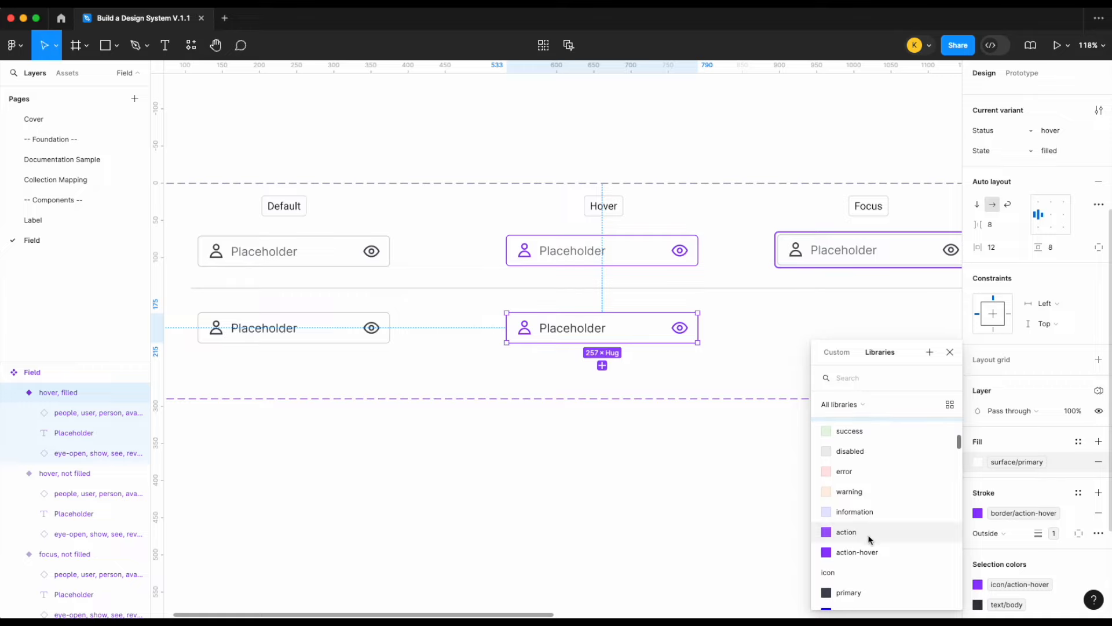
pyautogui.click(872, 552)
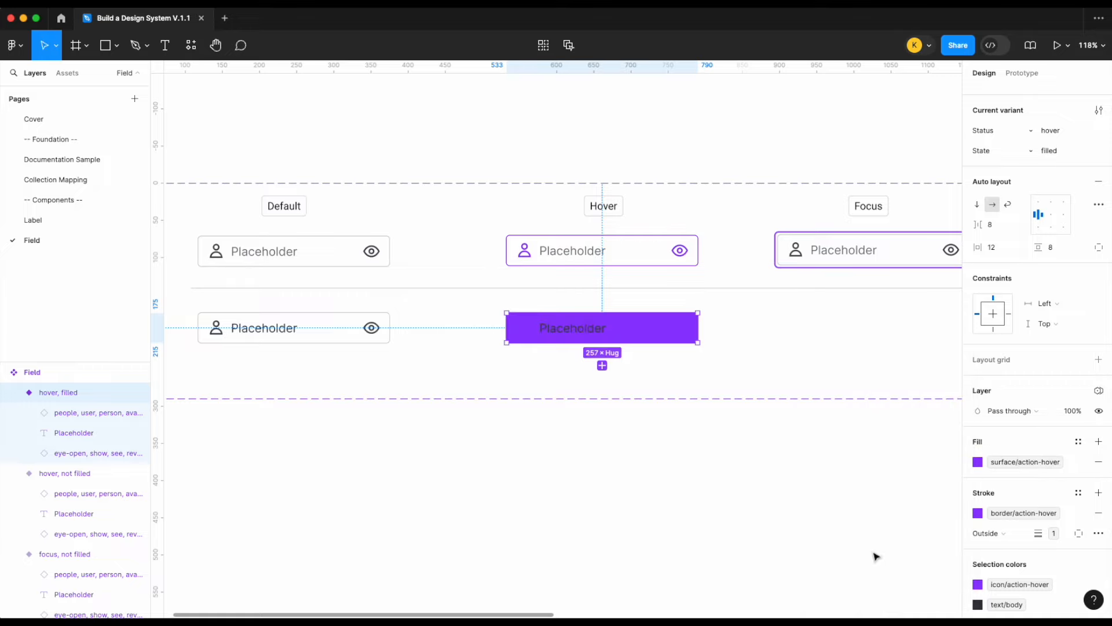
pyautogui.click(782, 463)
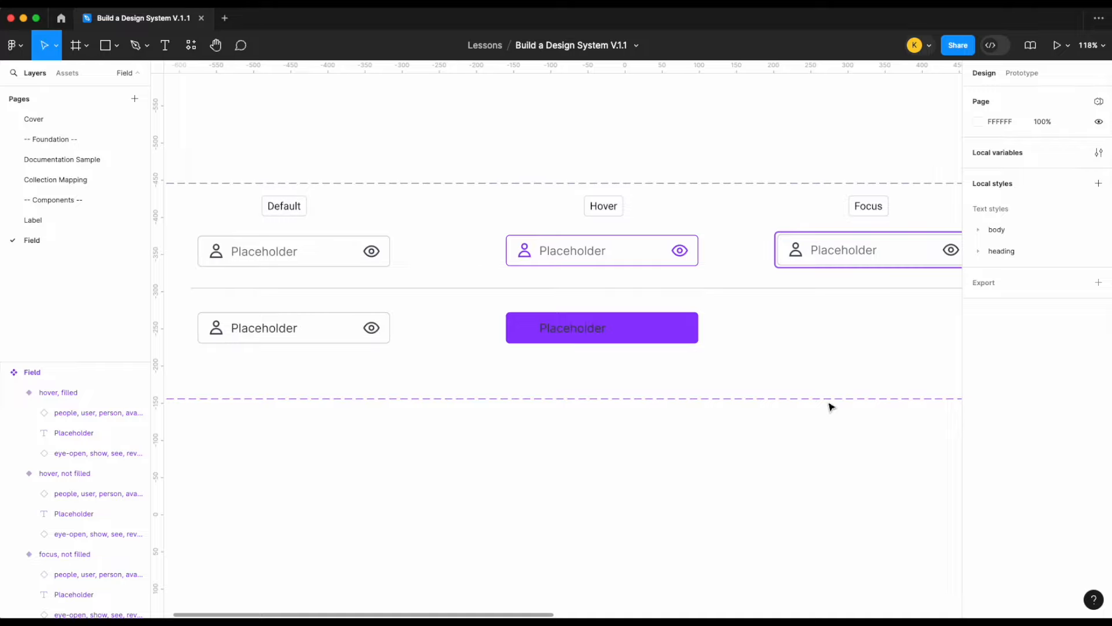
# - Open the local variables of the mapped collection, keeping the hover variants in view
pyautogui.click(1097, 154)
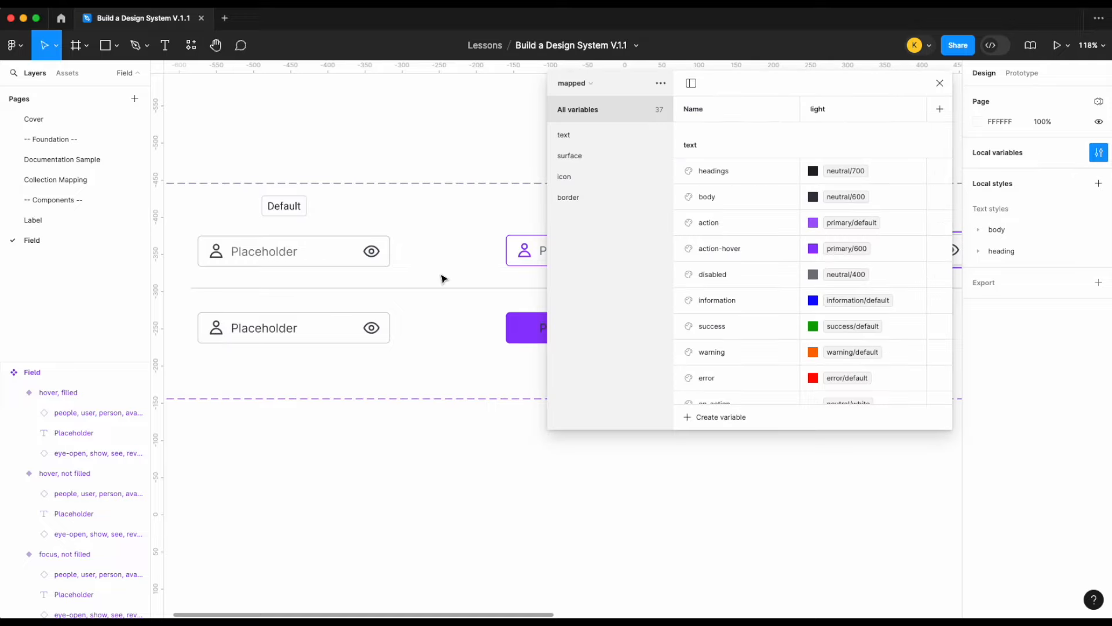
pyautogui.hscroll(5, 442, 278)
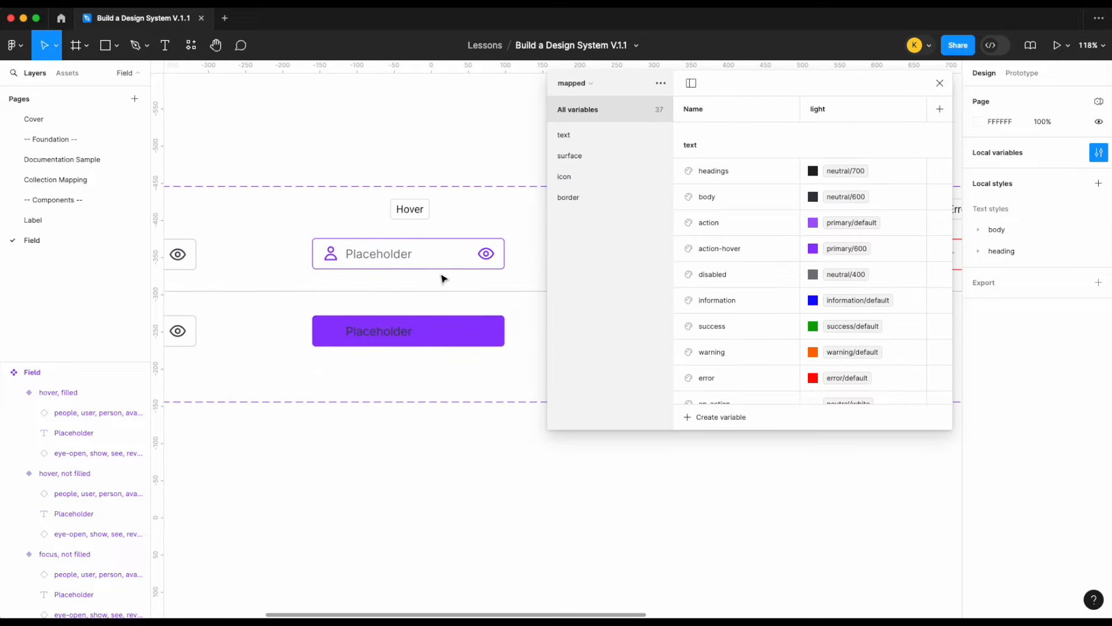
pyautogui.scroll(-1, 731, 266)
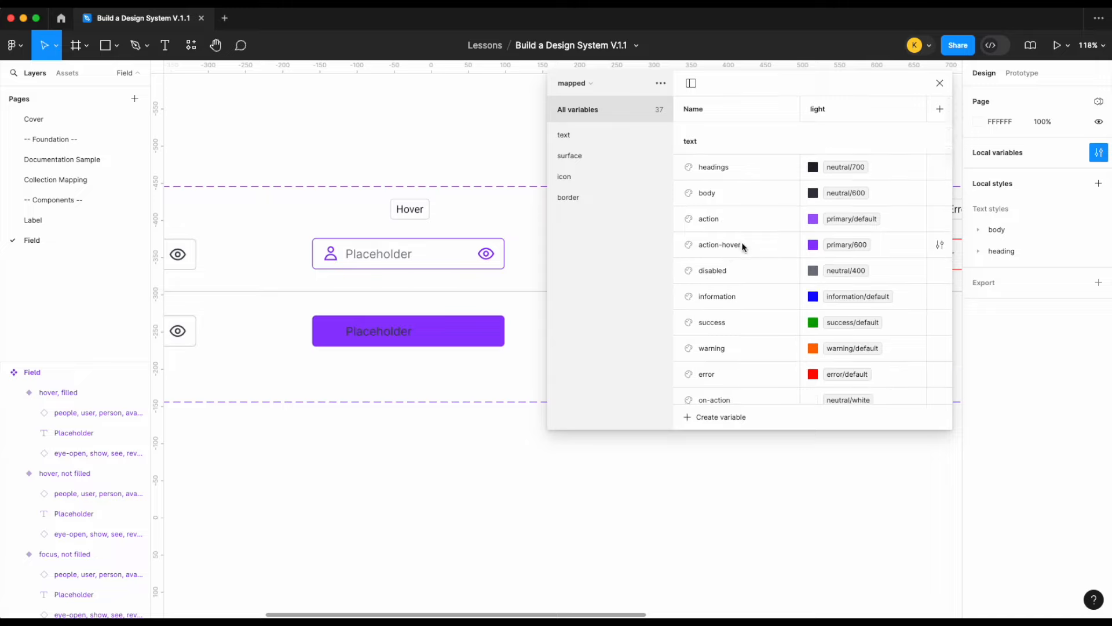
pyautogui.click(744, 246)
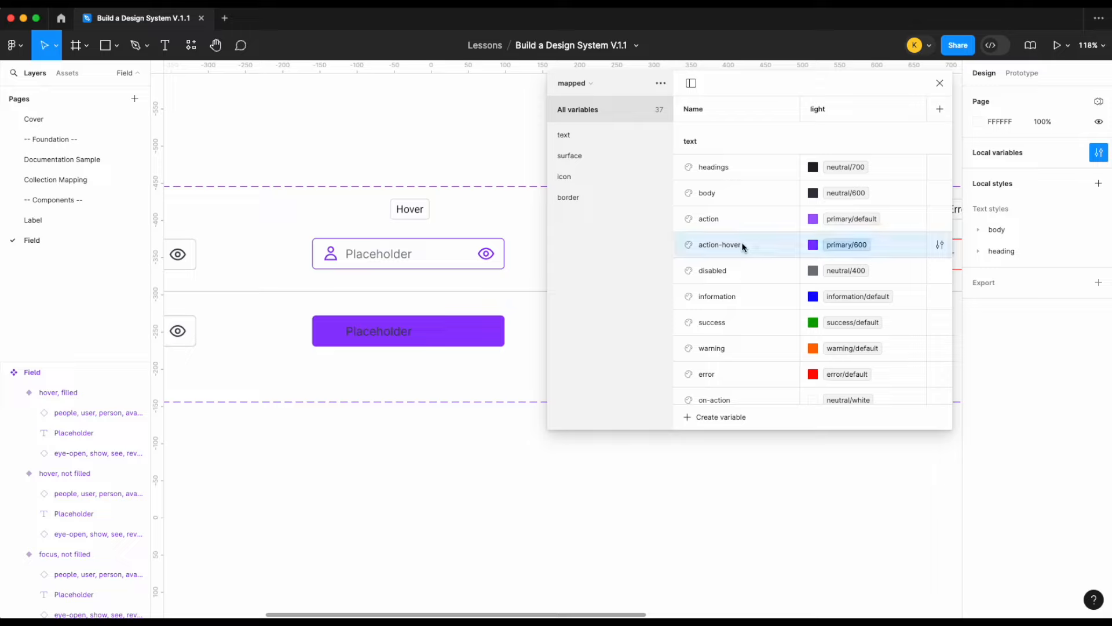
pyautogui.press('super+d')
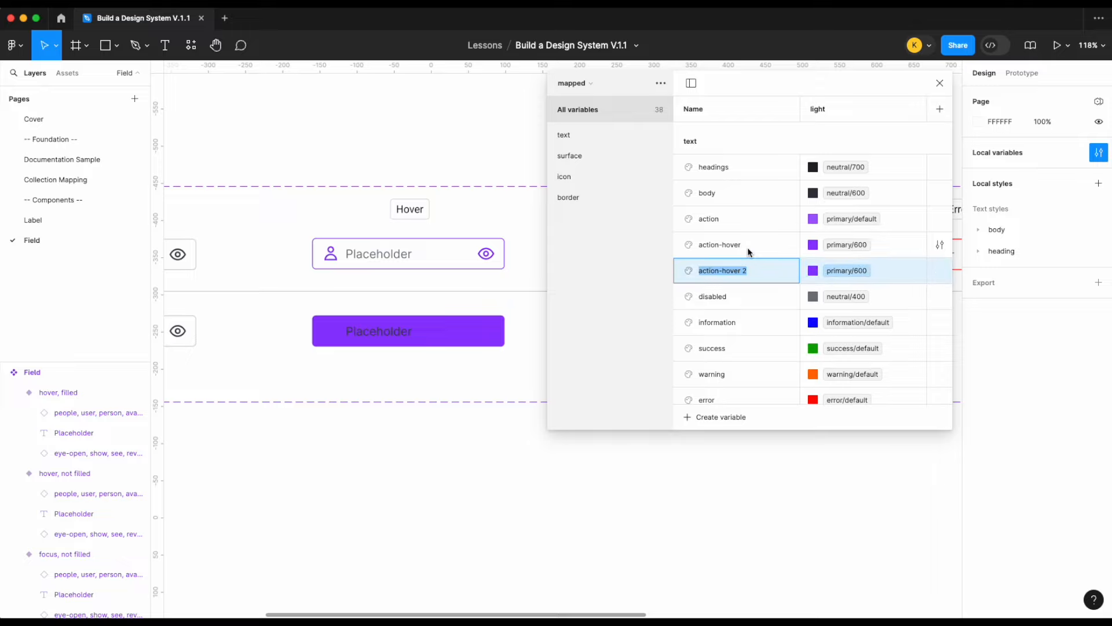
pyautogui.click(860, 277)
pyautogui.scroll(2, 859, 404)
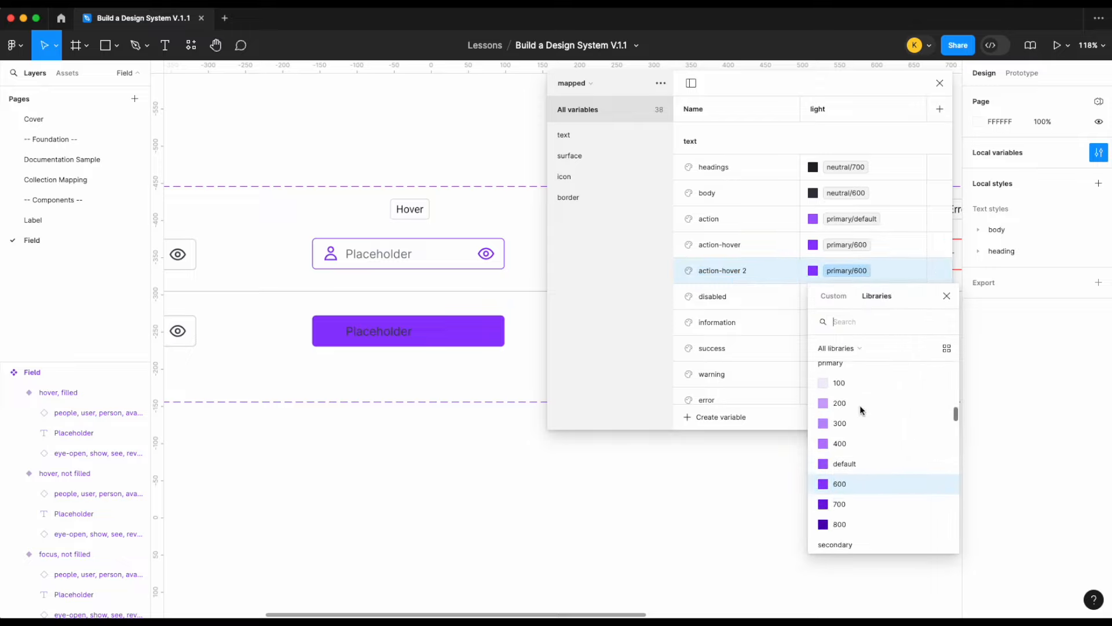
pyautogui.click(703, 322)
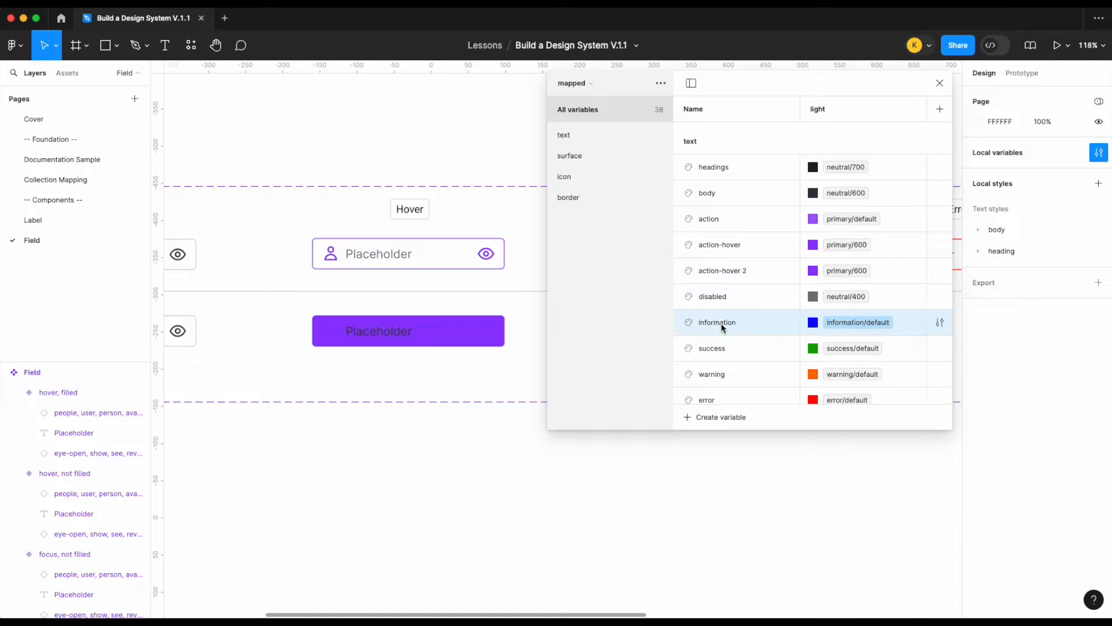
pyautogui.rightClick(749, 274)
pyautogui.click(783, 326)
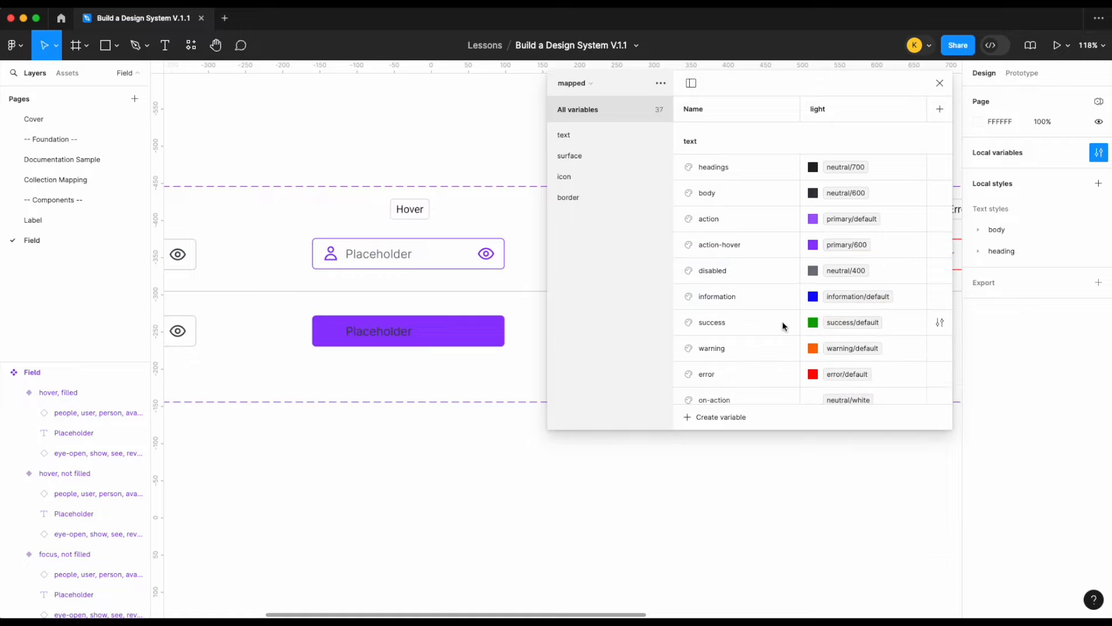
# - Duplicate the action-hover variable in the surface group and set the copy's light value to primary/100
pyautogui.click(581, 157)
pyautogui.click(748, 342)
pyautogui.press('super+d')
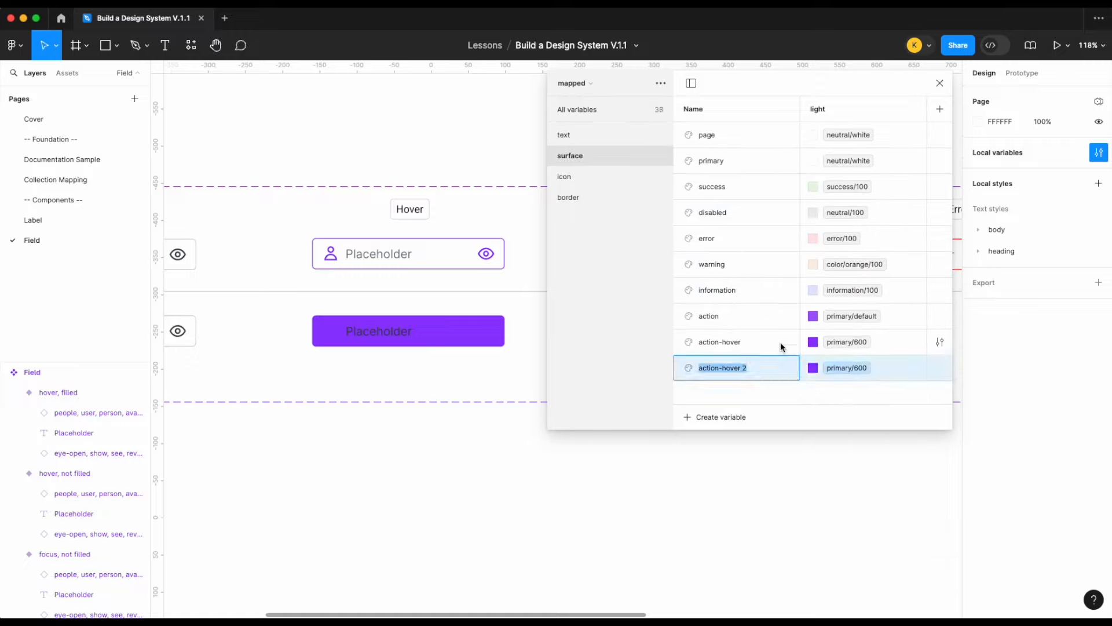
pyautogui.click(840, 369)
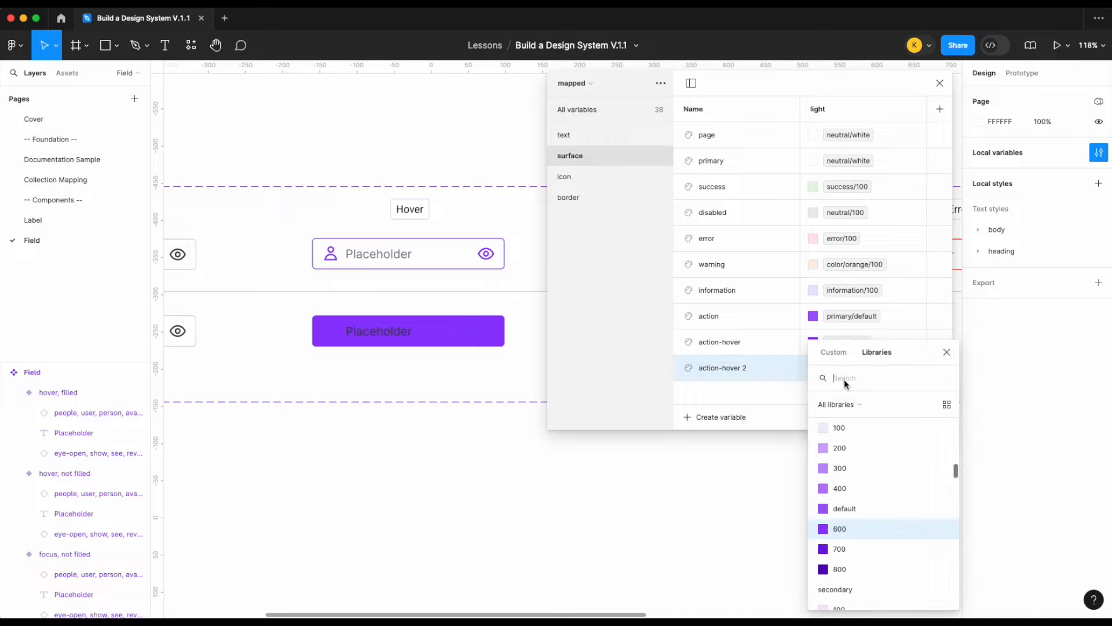
pyautogui.click(869, 433)
# - Change the hover filled variant's background fill to the surface/action-hover 2 variable and close the local variables
pyautogui.click(459, 330)
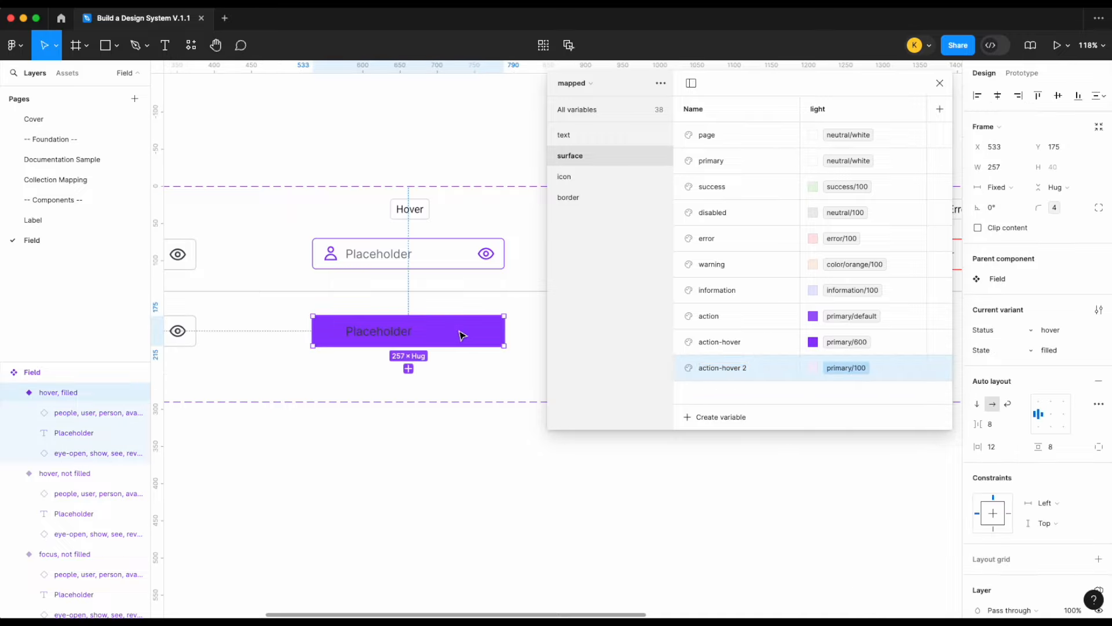
pyautogui.scroll(-5, 994, 460)
pyautogui.click(1011, 449)
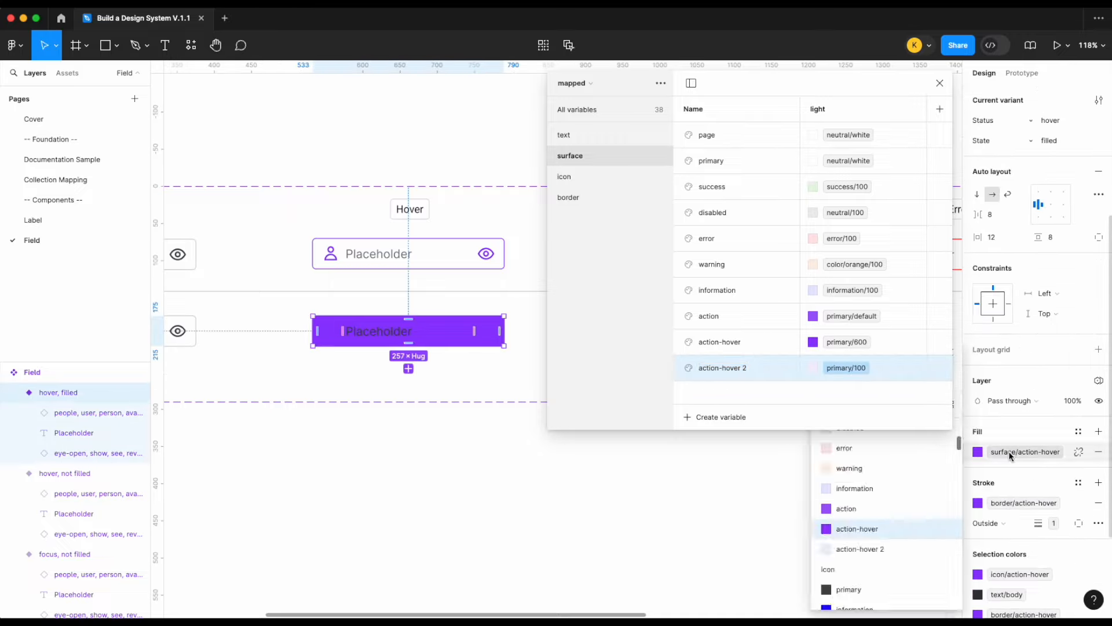
pyautogui.click(889, 549)
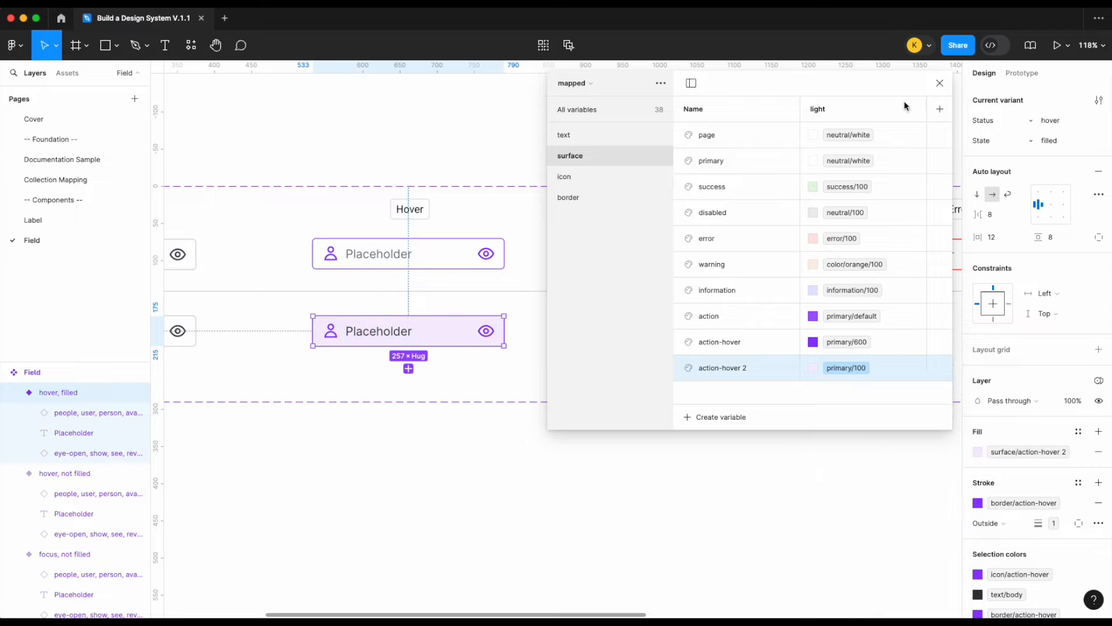
pyautogui.click(940, 83)
pyautogui.click(533, 347)
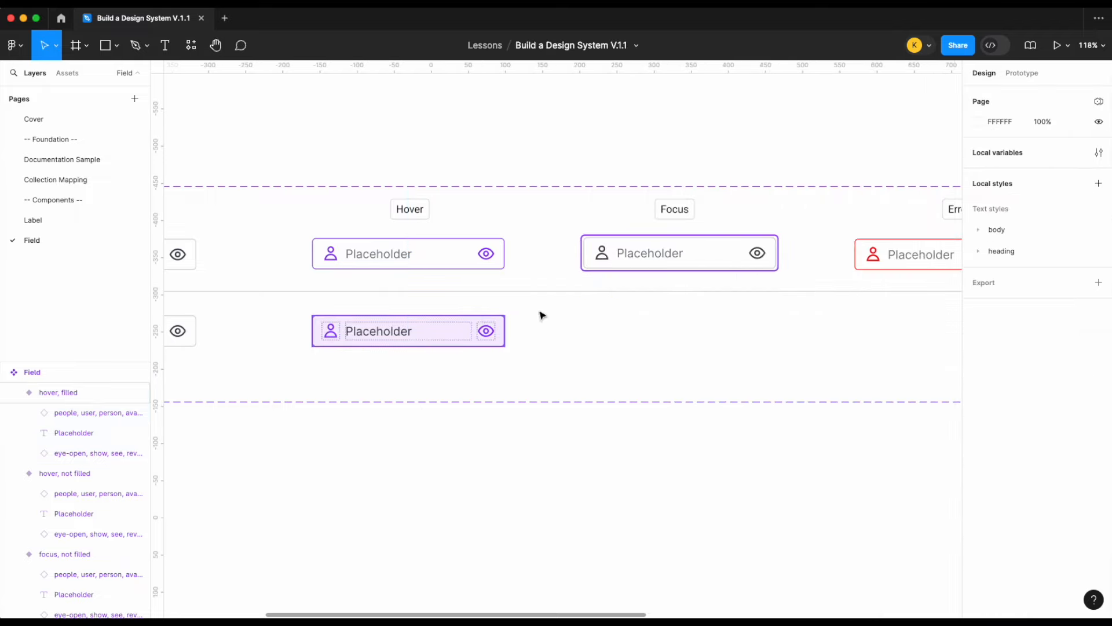
pyautogui.click(487, 330)
pyautogui.scroll(-3, 1019, 449)
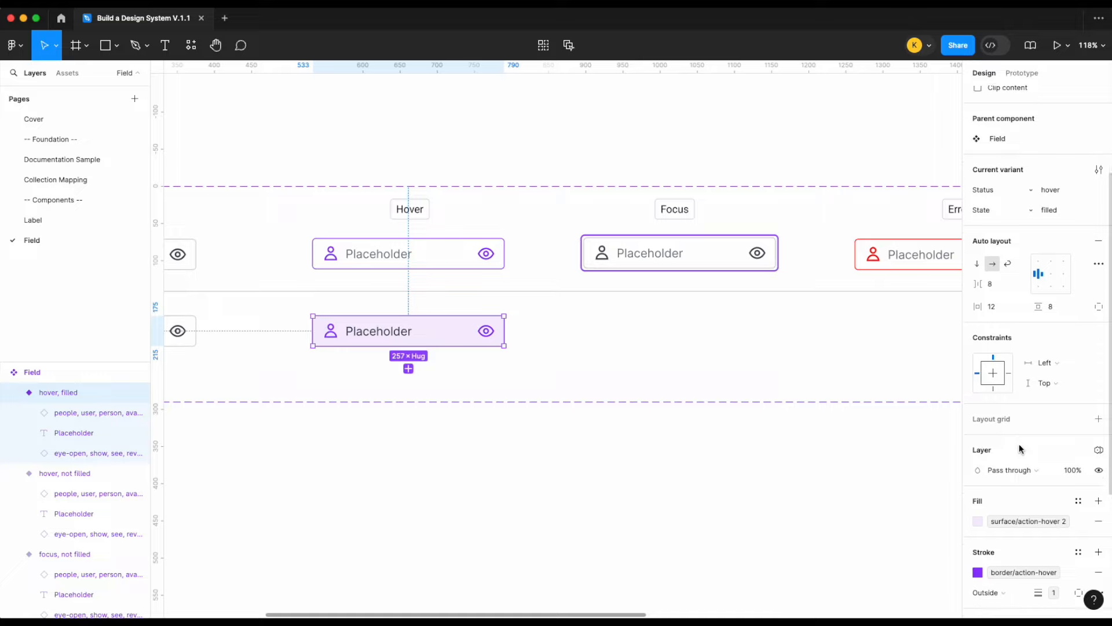
pyautogui.click(601, 343)
pyautogui.click(427, 331)
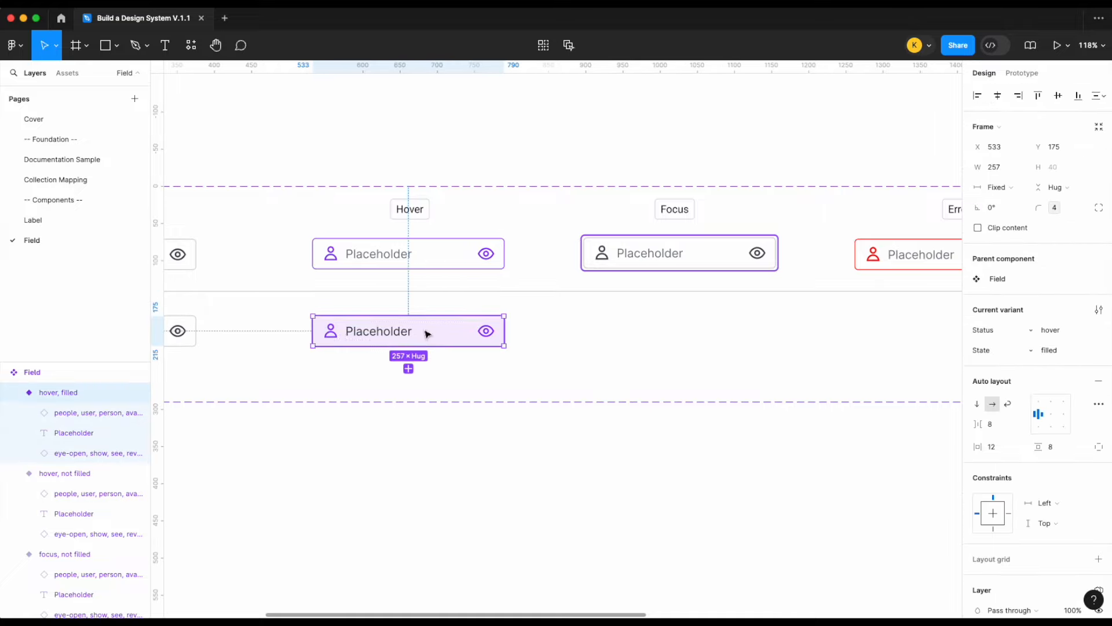
pyautogui.click(663, 317)
pyautogui.scroll(-3, 663, 317)
pyautogui.hscroll(-1, 464, 336)
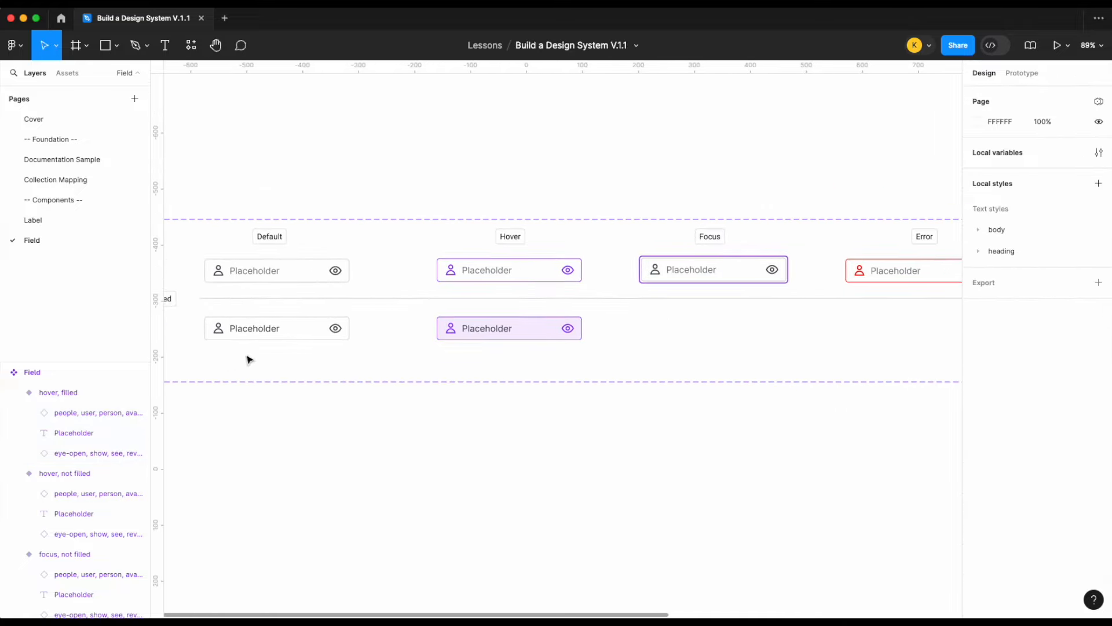
pyautogui.click(280, 330)
# - Duplicate the focus variant into the row below, aligned with the original, and set the copy's State to "filled"
pyautogui.click(715, 272)
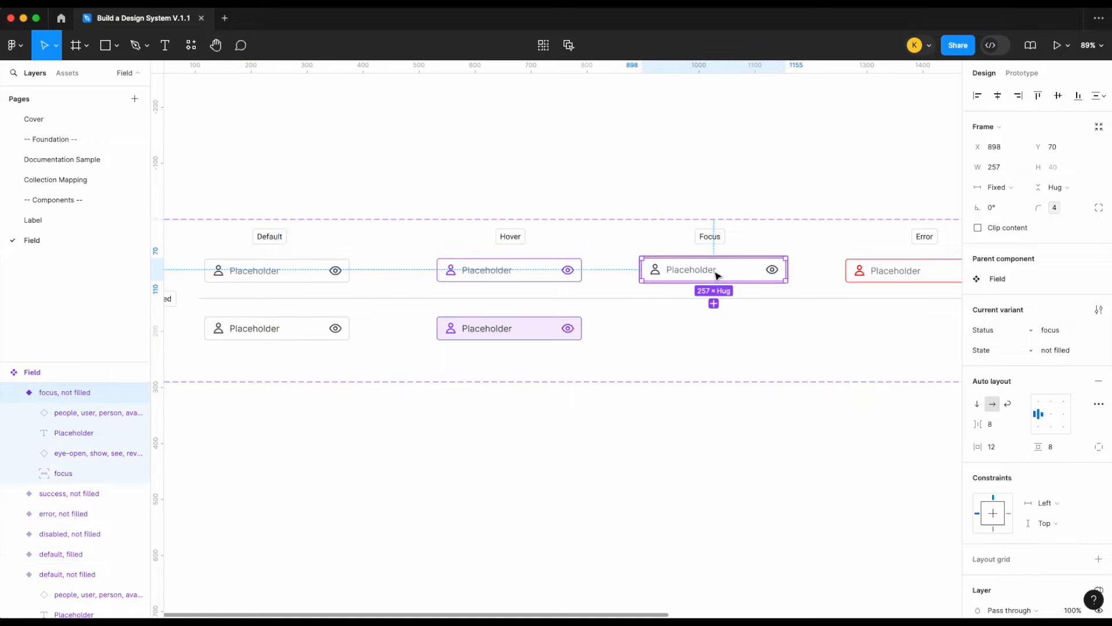
pyautogui.moveTo(715, 273); pyautogui.dragTo(720, 322)
pyautogui.click(1048, 350)
pyautogui.write('fi')
pyautogui.press('Return')
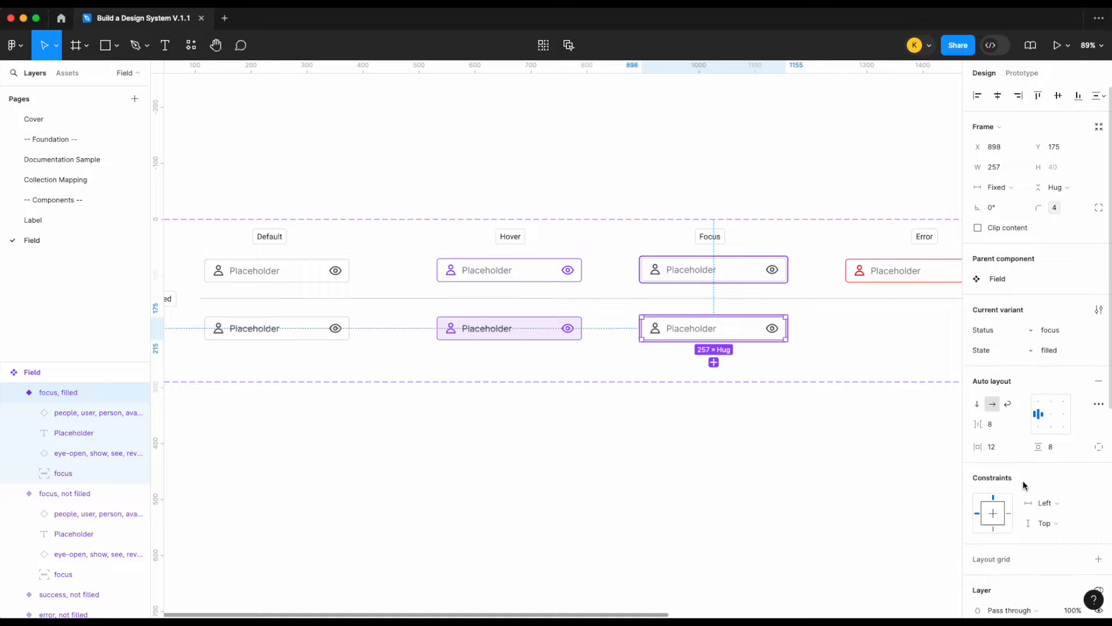
# - Swap the focus filled variant's placeholder text color from text/disabled to the text/body variable
pyautogui.scroll(-5, 1023, 485)
pyautogui.click(1008, 545)
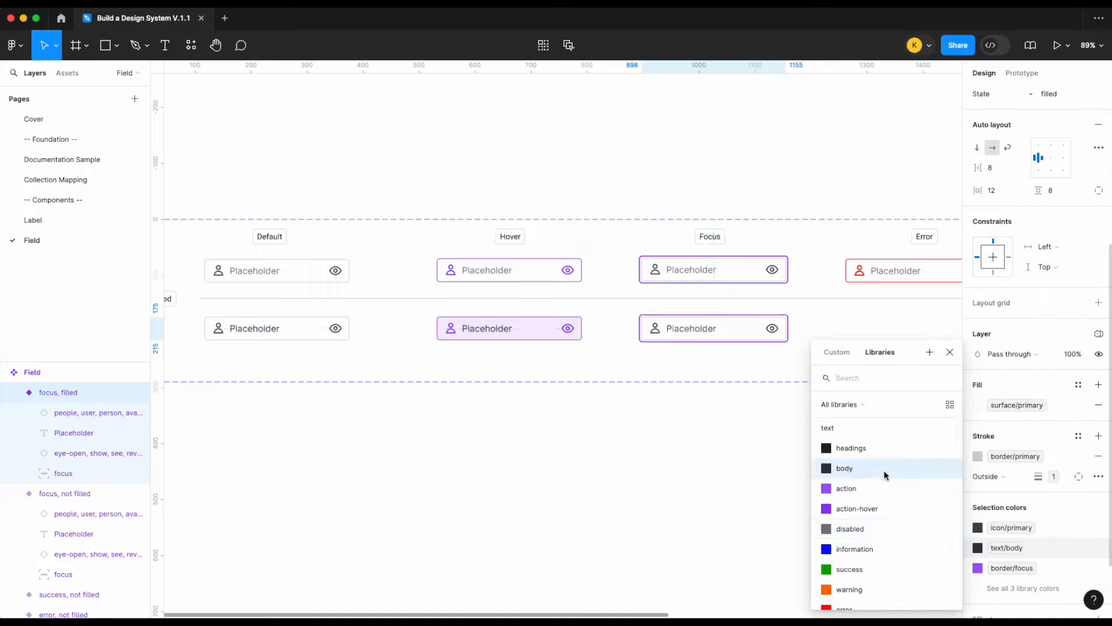
pyautogui.click(678, 438)
# - Duplicate the error variant into the row below, aligned with the original, and set the copy's State to "filled"
pyautogui.hscroll(3, 679, 438)
pyautogui.hscroll(1, 731, 373)
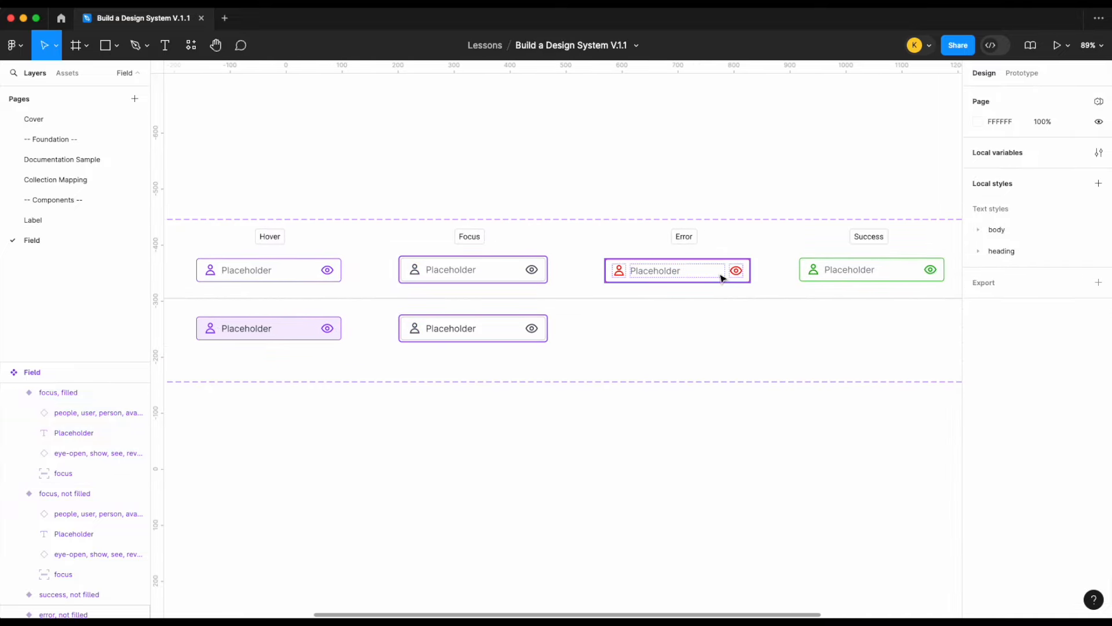
pyautogui.scroll(4, 722, 281)
pyautogui.click(722, 281)
pyautogui.press('super+d')
pyautogui.moveTo(723, 282); pyautogui.dragTo(713, 360)
pyautogui.click(1062, 351)
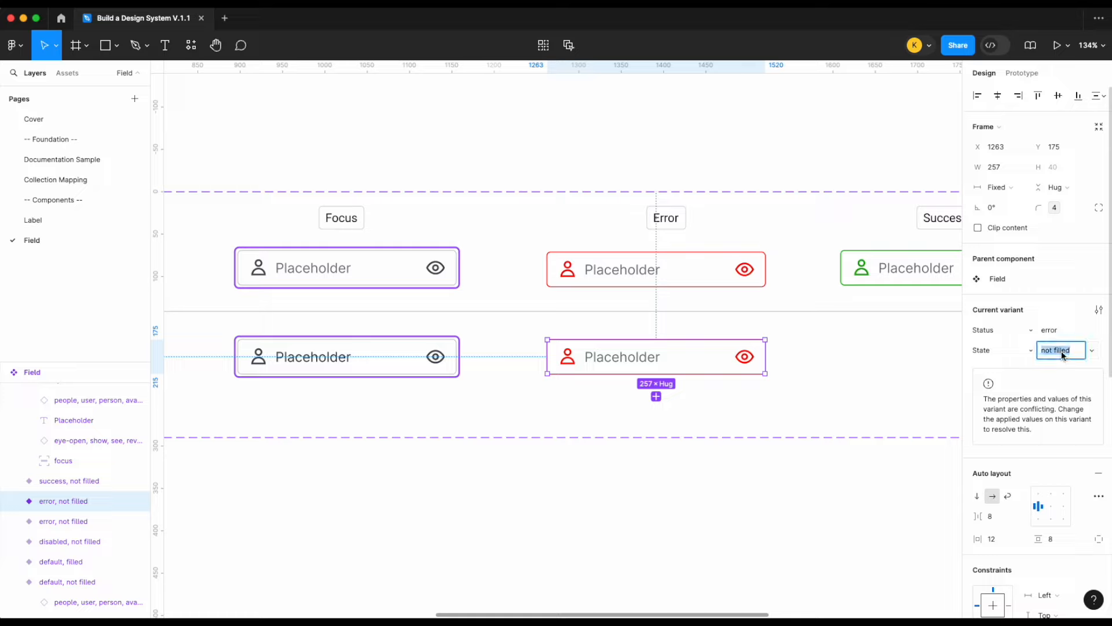
pyautogui.write('f')
pyautogui.press('Return')
# - Set the error filled variant's background fill to surface/error and its placeholder text color to text/body
pyautogui.scroll(-5, 1008, 458)
pyautogui.click(1013, 415)
pyautogui.scroll(-2, 904, 469)
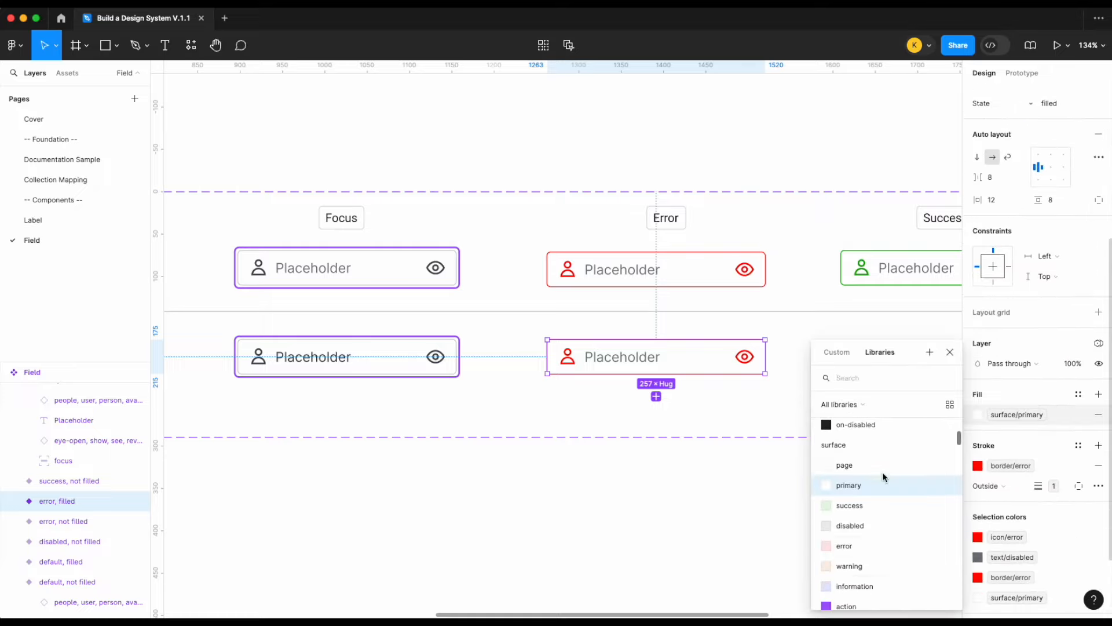
pyautogui.click(864, 544)
pyautogui.click(1017, 524)
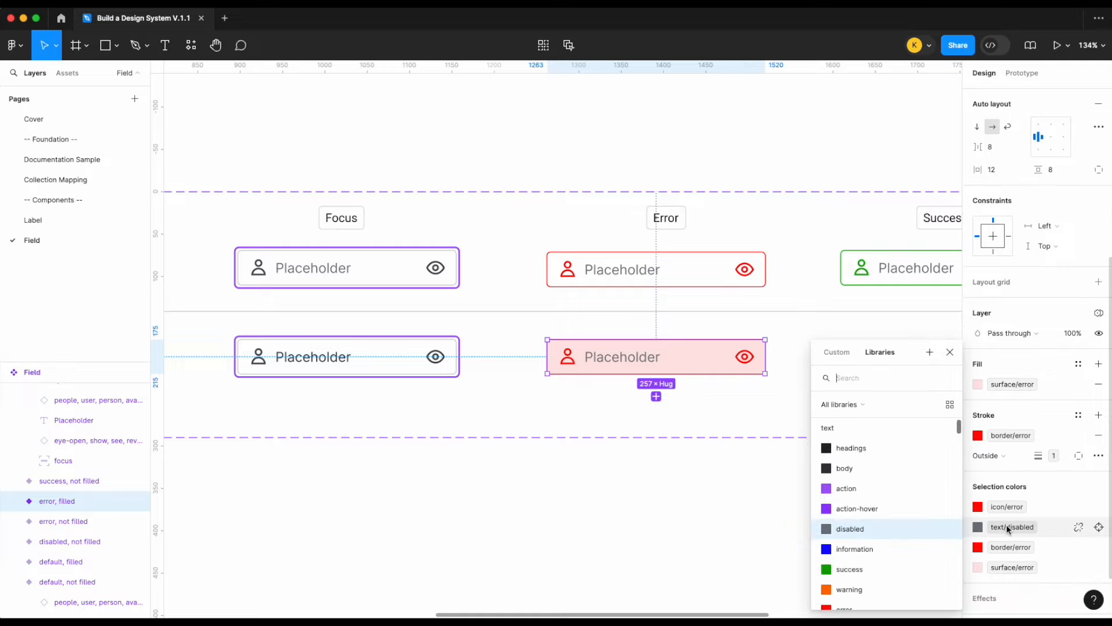
pyautogui.click(884, 468)
pyautogui.click(678, 520)
# - Duplicate the success variant into the row below and set the copy's State to "filled"
pyautogui.hscroll(5, 677, 519)
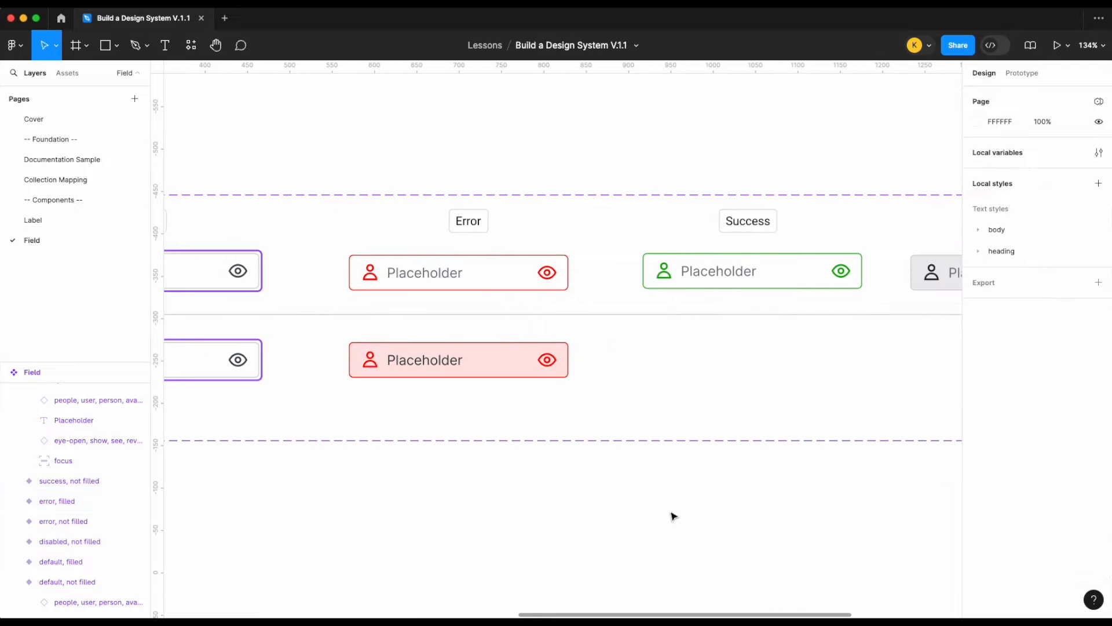
pyautogui.click(663, 280)
pyautogui.moveTo(665, 280); pyautogui.dragTo(660, 365)
pyautogui.click(1072, 352)
pyautogui.write('filled')
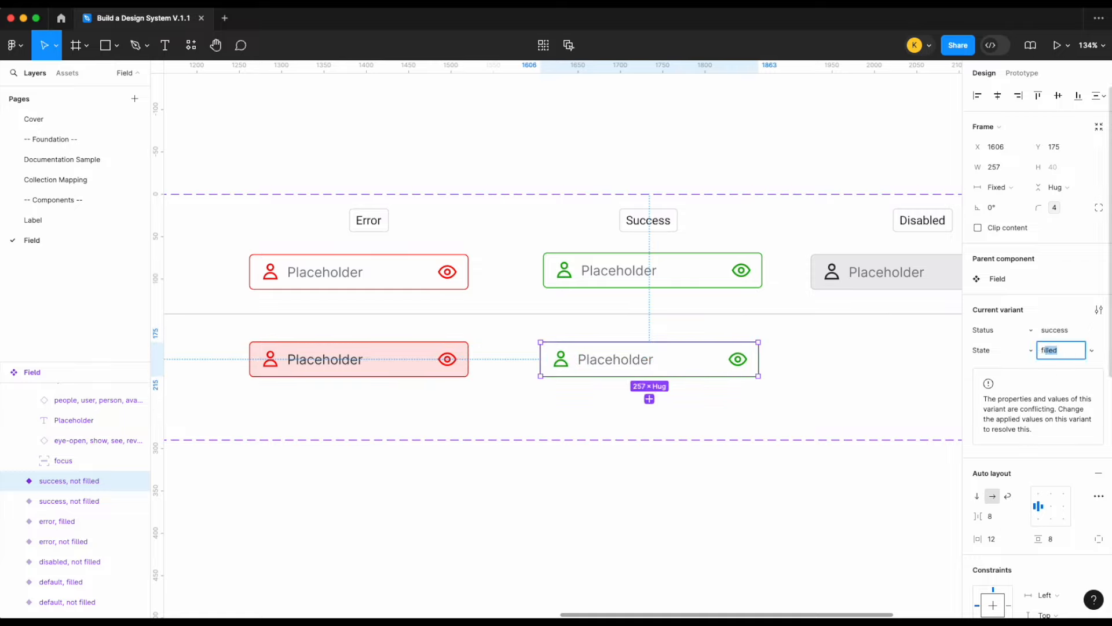
pyautogui.press('Return')
# - Set the success filled variant's background fill to surface/success and its placeholder text color to text/body
pyautogui.scroll(-5, 1028, 494)
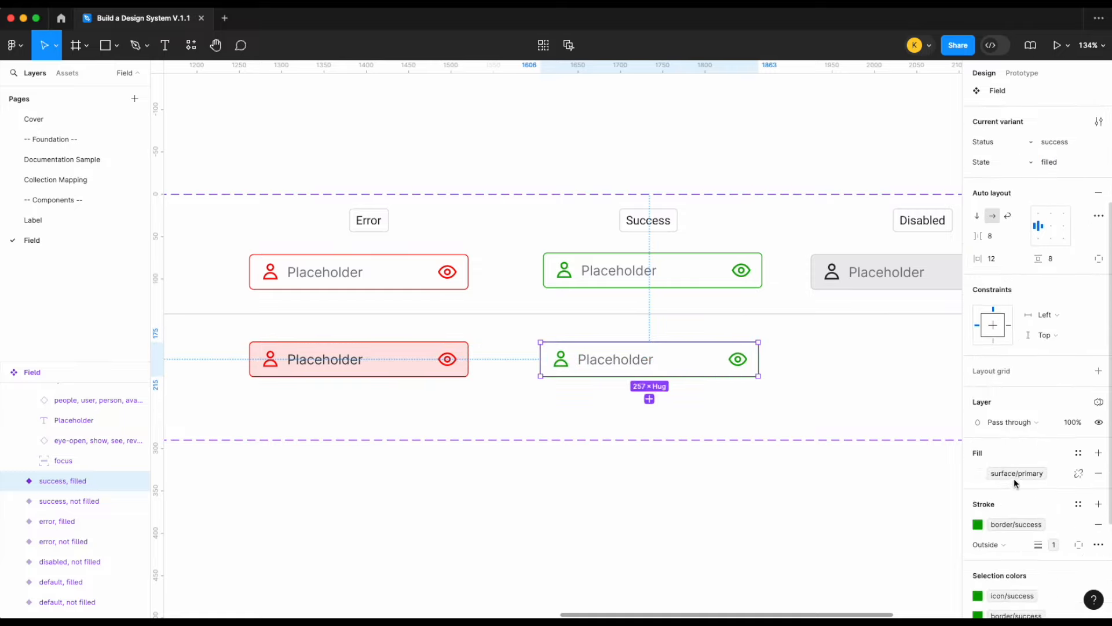
pyautogui.click(1015, 473)
pyautogui.click(869, 549)
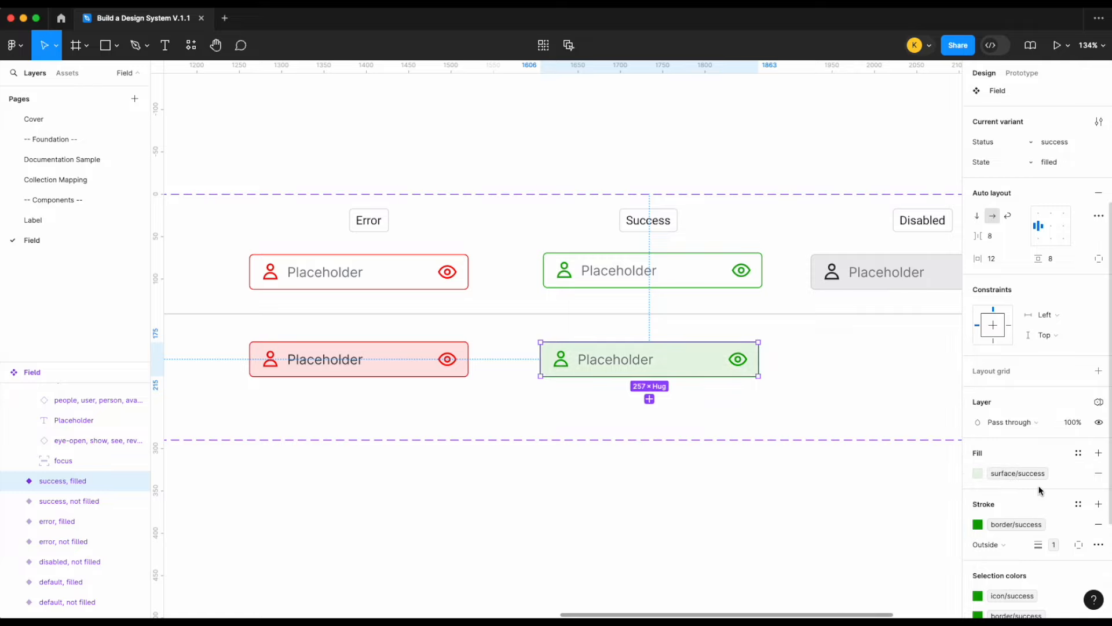
pyautogui.scroll(-3, 1042, 489)
pyautogui.click(1009, 509)
pyautogui.click(845, 468)
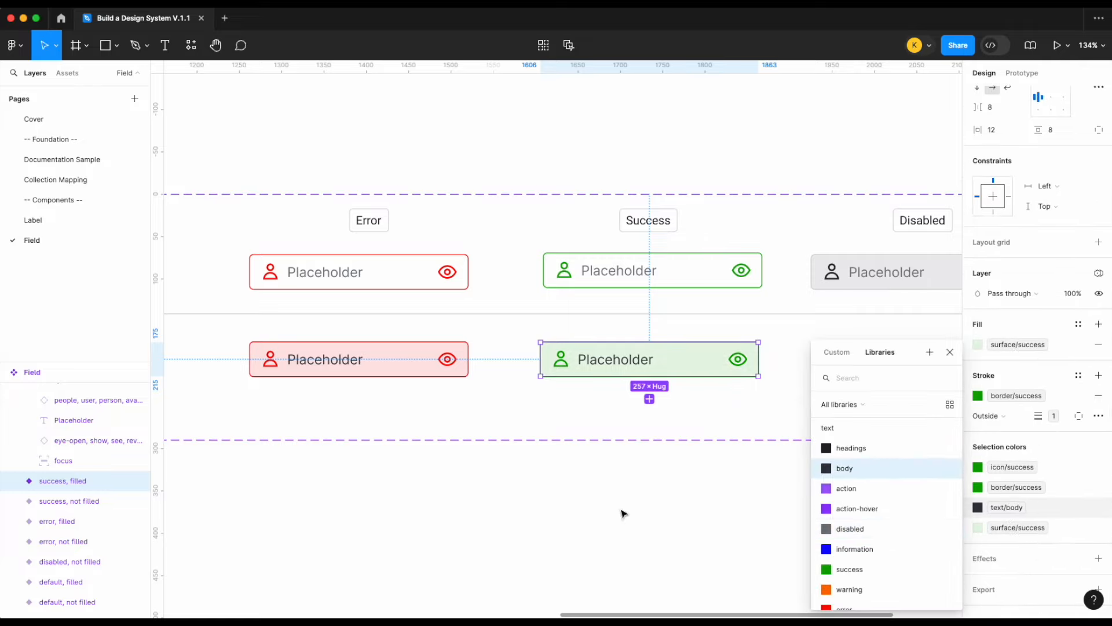
# - Duplicate the disabled variant into the row below, aligned with the original
pyautogui.hscroll(2, 623, 513)
pyautogui.hscroll(1, 623, 514)
pyautogui.click(623, 513)
pyautogui.click(780, 273)
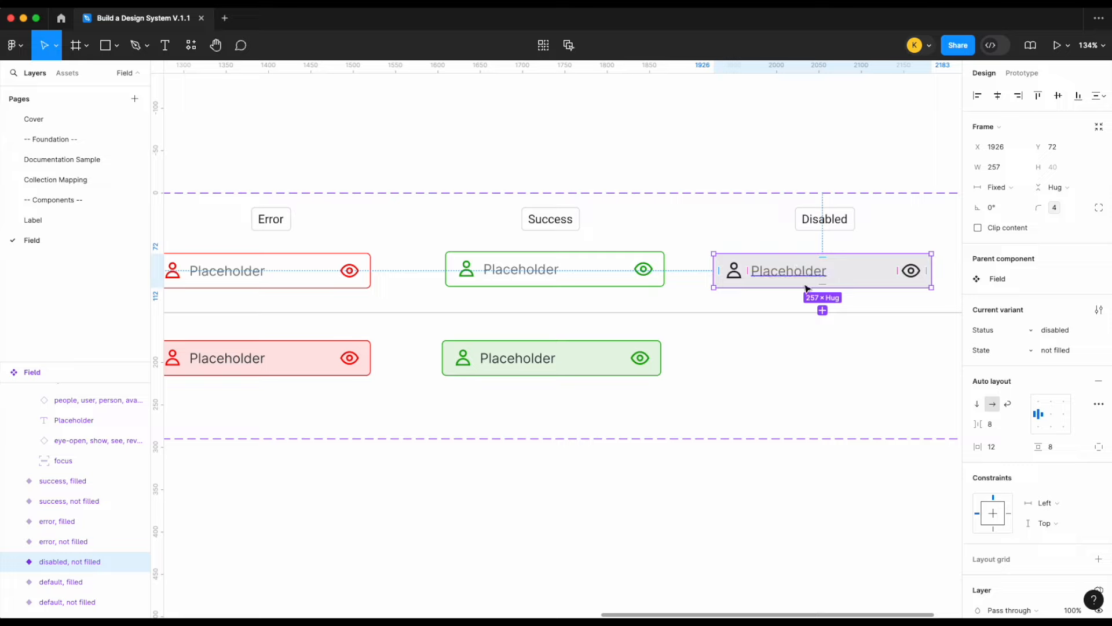
pyautogui.press('super+d')
pyautogui.moveTo(810, 288); pyautogui.dragTo(802, 366)
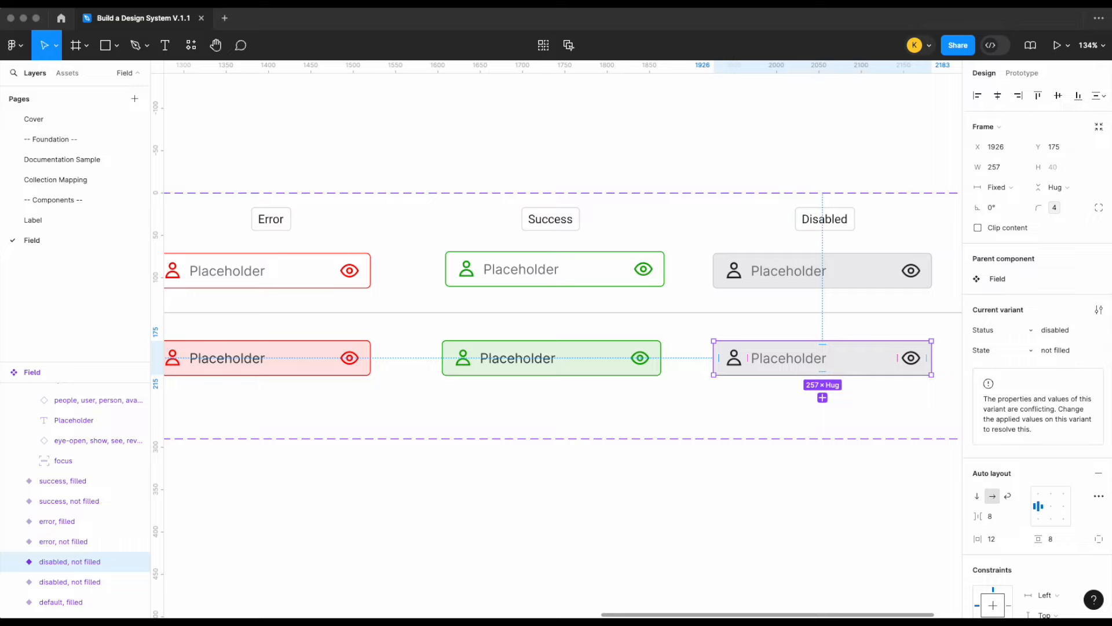
# - Change the placeholder text color of the disabled variant's copy from text/disabled to the text/on-disabled variable
pyautogui.doubleClick(782, 358)
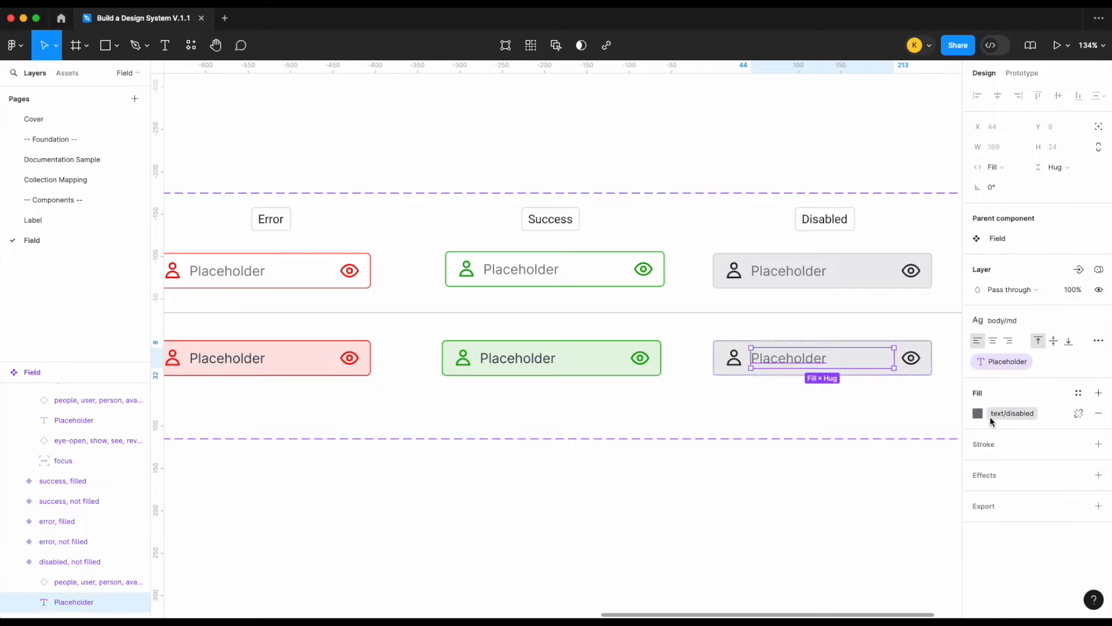
pyautogui.click(1012, 413)
pyautogui.scroll(-3, 881, 494)
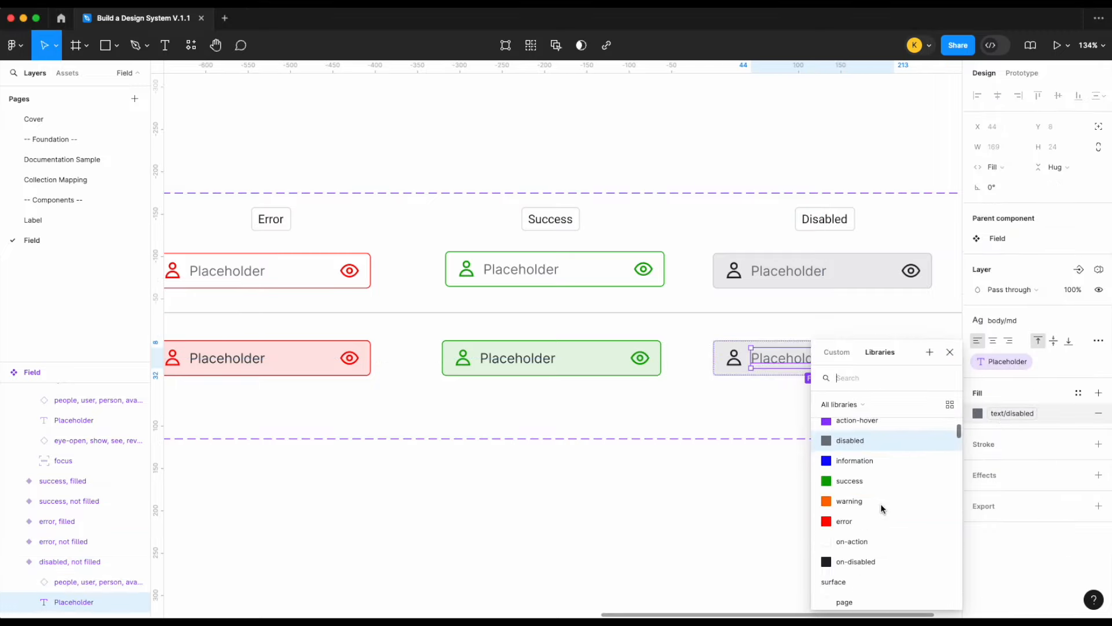
pyautogui.click(871, 559)
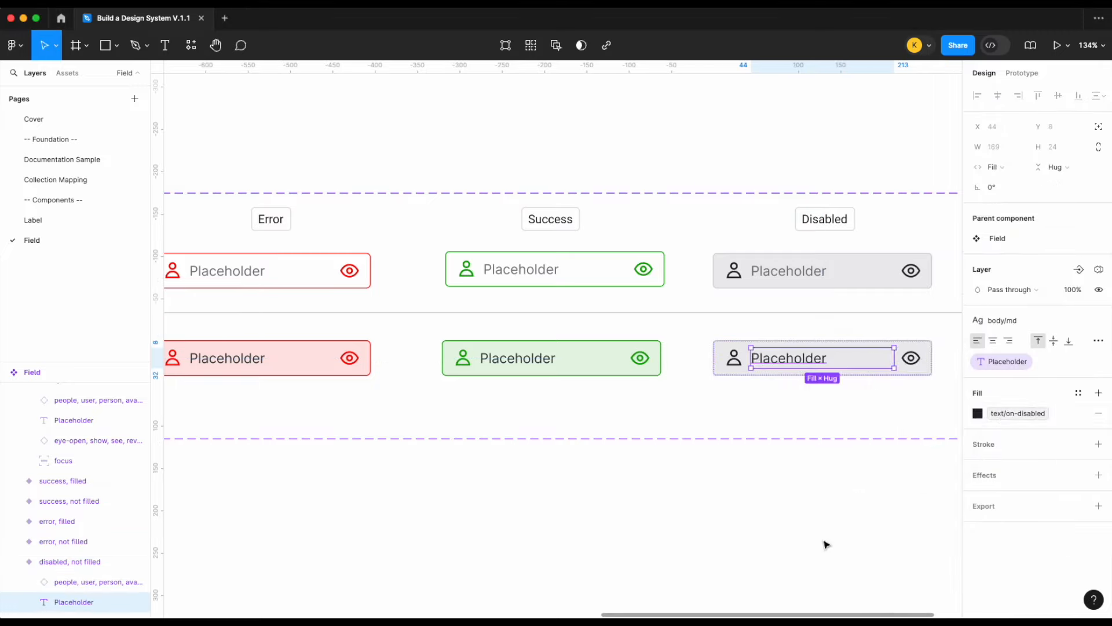
pyautogui.click(820, 407)
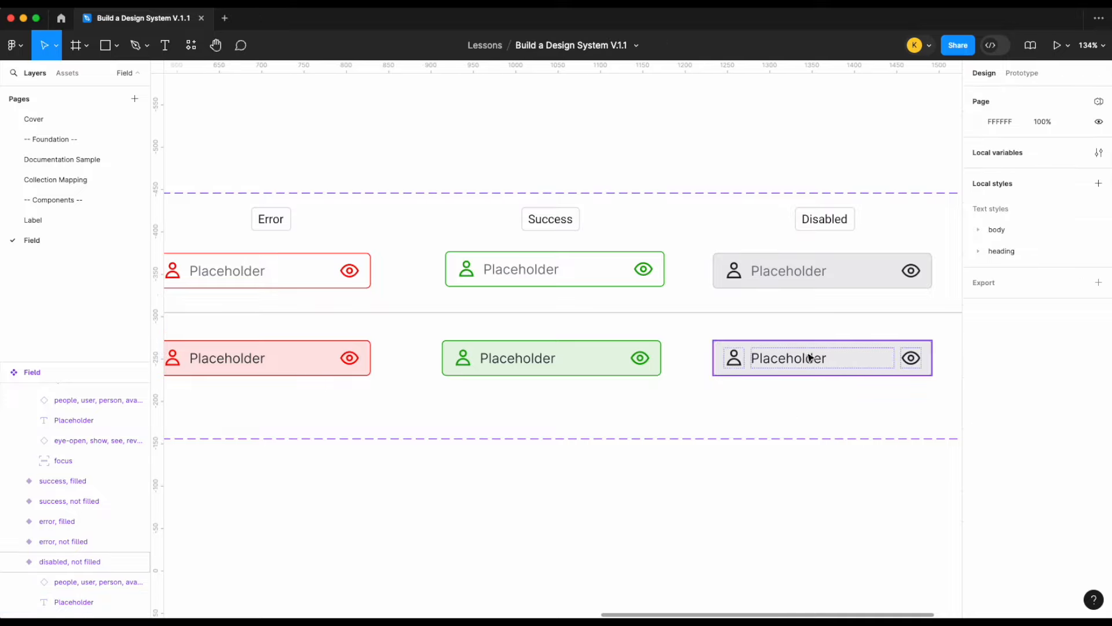
# - Set the State property of the disabled variant's copy in the lower row to "filled"
pyautogui.click(821, 362)
pyautogui.hscroll(2, 822, 359)
pyautogui.click(1068, 349)
pyautogui.write('filled')
pyautogui.press('Return')
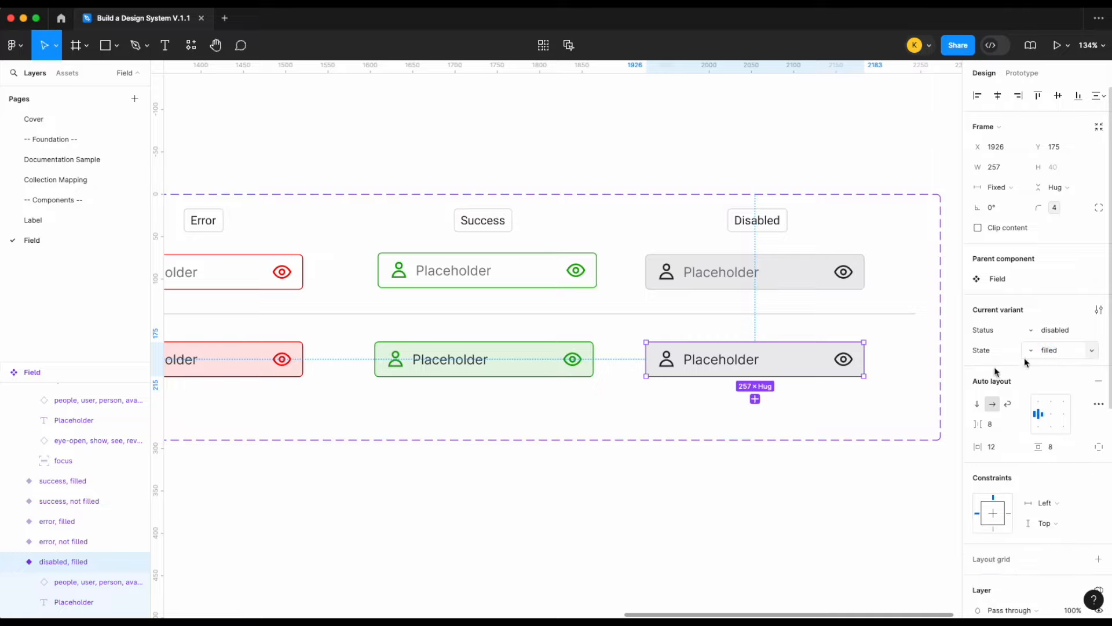
pyautogui.click(796, 401)
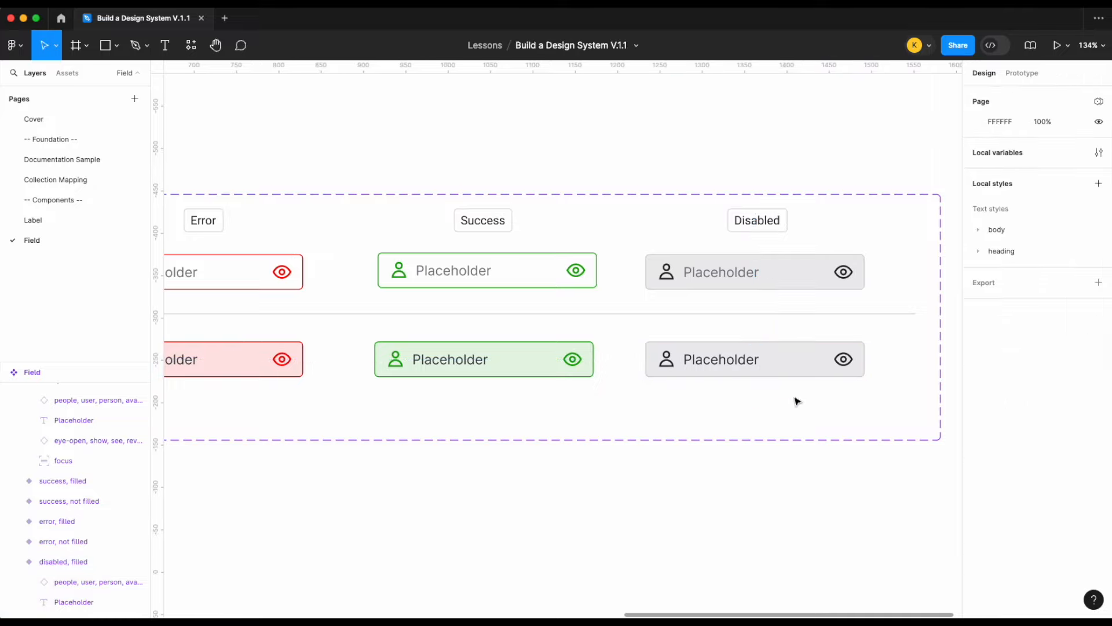
# - Place an instance of the hover filled variant on the canvas below the Field component set
pyautogui.scroll(-5, 798, 400)
pyautogui.hscroll(-4, 811, 356)
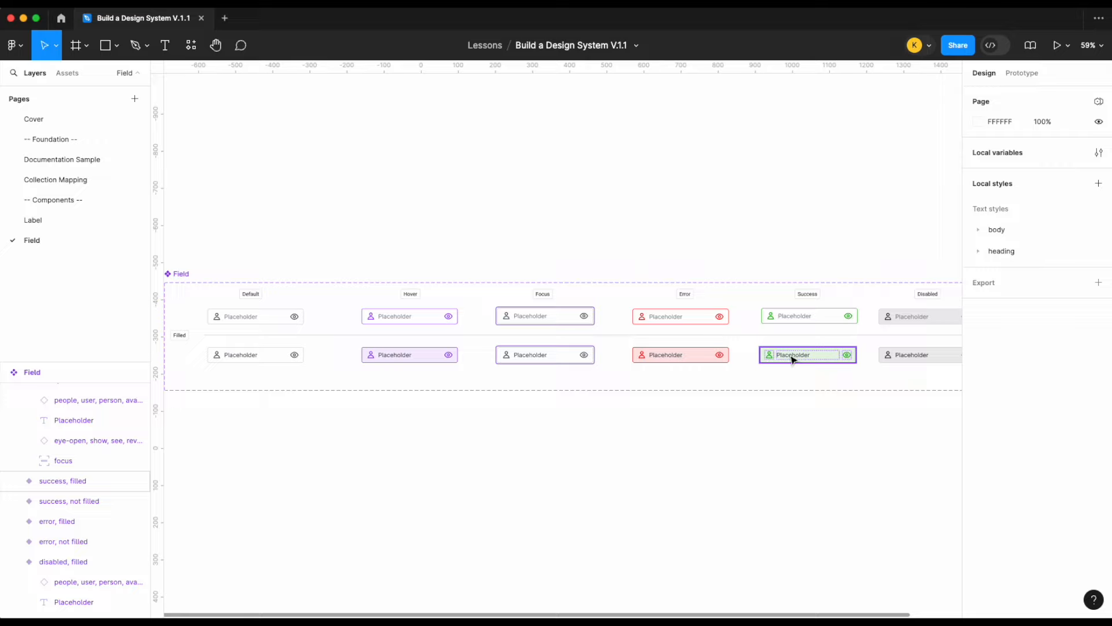
pyautogui.click(448, 358)
pyautogui.moveTo(448, 358); pyautogui.dragTo(450, 450)
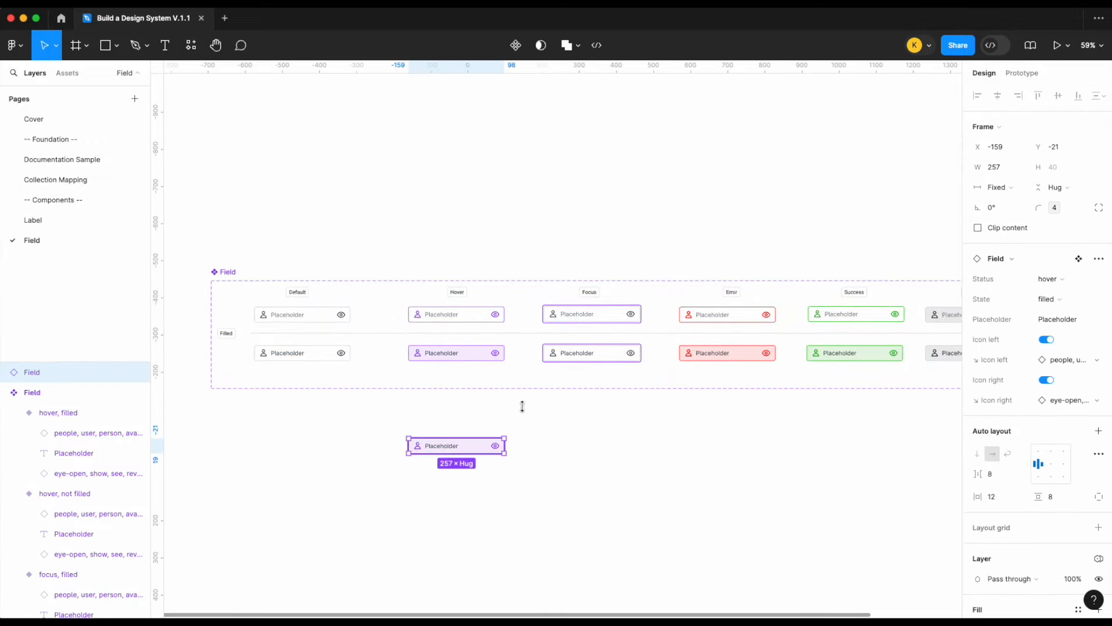
# - Switch the test instance's State to "not filled", keeping its Status on hover
pyautogui.click(1052, 281)
pyautogui.click(1051, 264)
pyautogui.click(1052, 279)
pyautogui.click(1052, 295)
pyautogui.click(1065, 298)
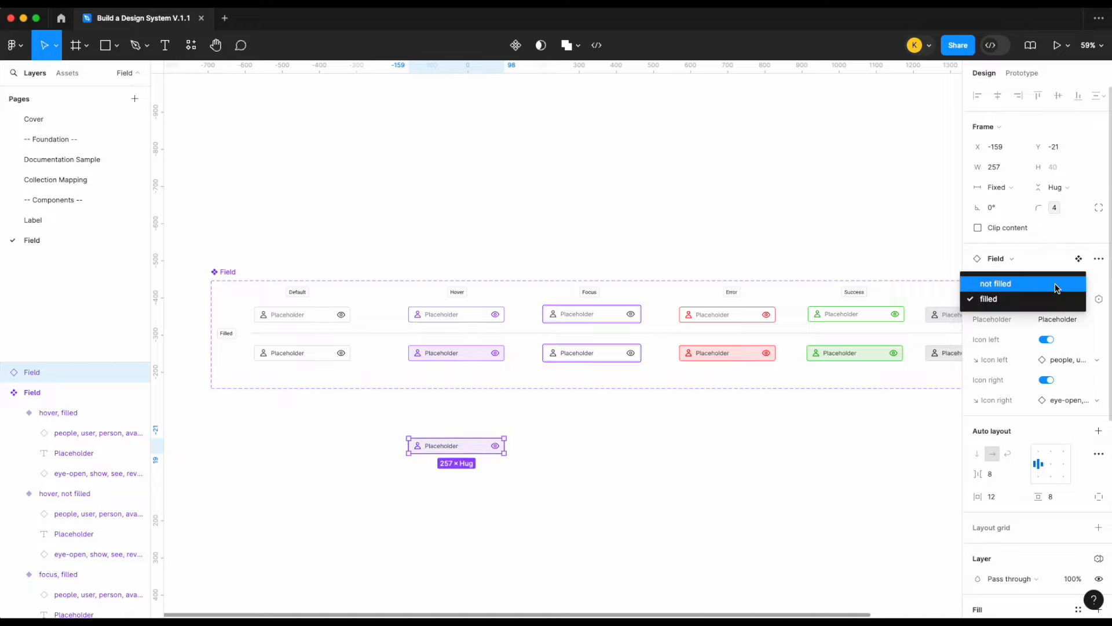
pyautogui.click(1057, 284)
pyautogui.scroll(3, 478, 468)
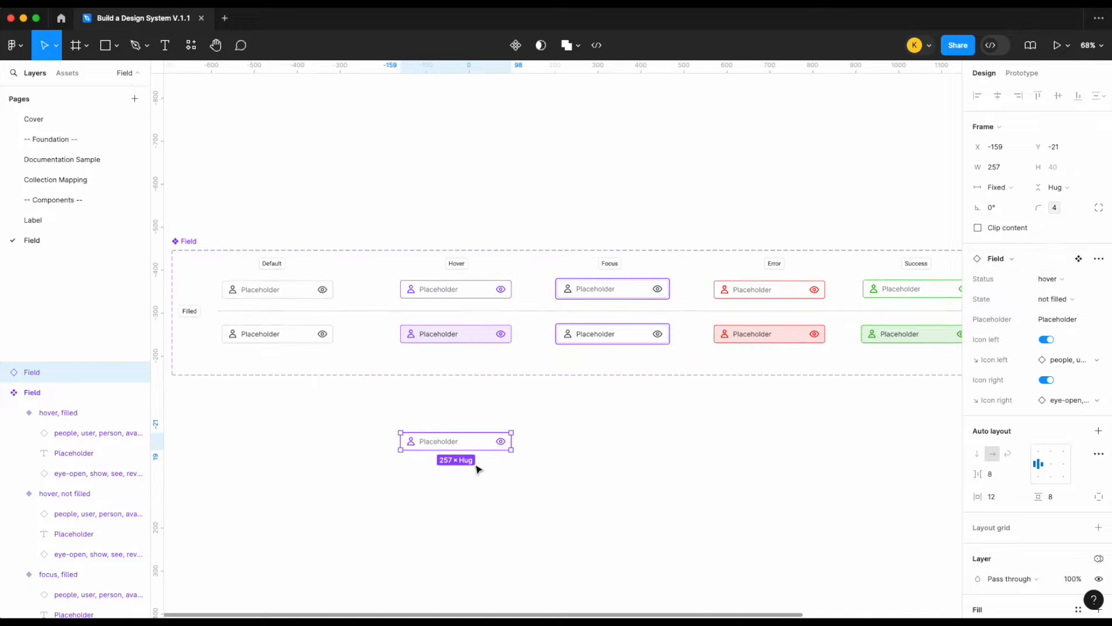
# - Test the instance's Icon left and Icon right properties by turning each one off and back on
pyautogui.scroll(-5, 531, 446)
pyautogui.click(522, 454)
pyautogui.click(467, 447)
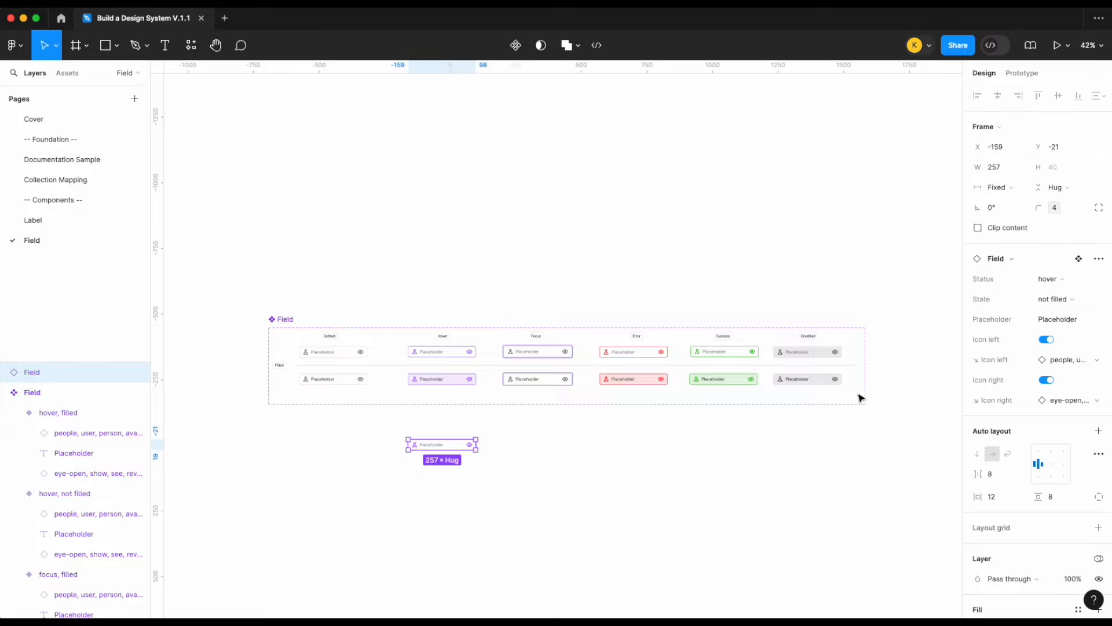
pyautogui.click(1045, 341)
pyautogui.click(1046, 340)
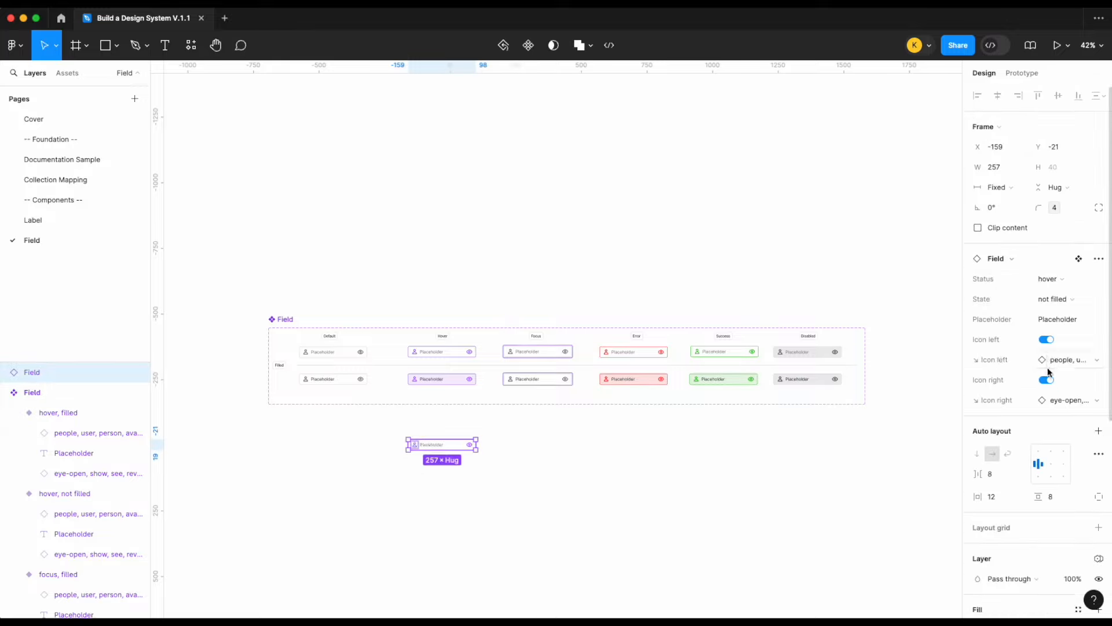
pyautogui.click(1047, 382)
pyautogui.click(1048, 383)
pyautogui.click(459, 462)
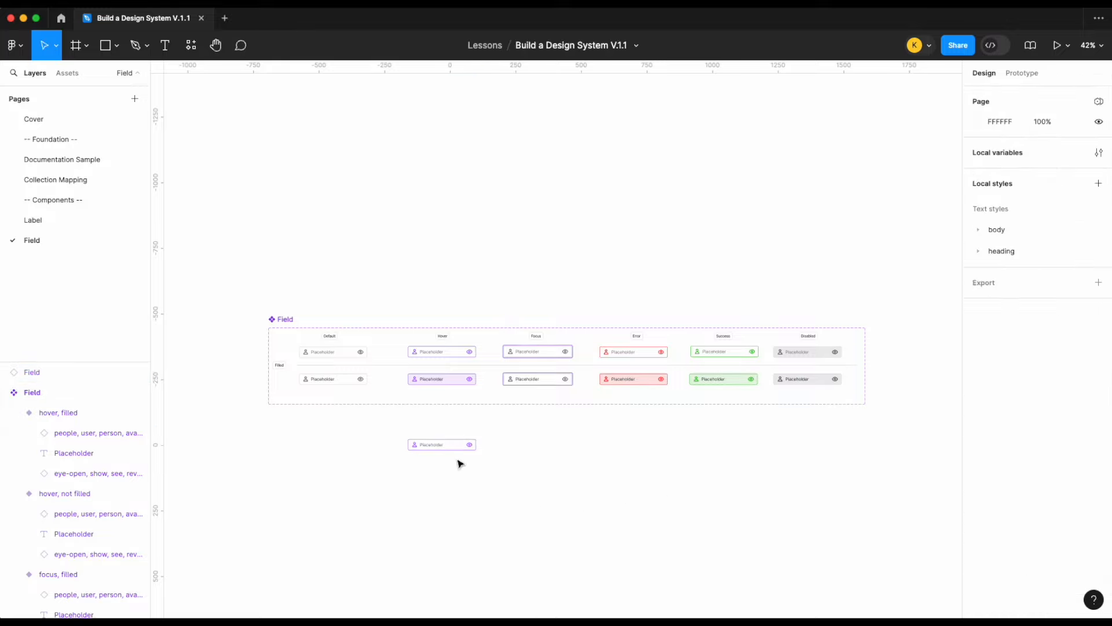
# - Test the Field instance's resizing by stretching its right edge to a width of about 299
pyautogui.scroll(5, 458, 463)
pyautogui.scroll(1, 457, 463)
pyautogui.click(458, 413)
pyautogui.moveTo(525, 409); pyautogui.dragTo(562, 418)
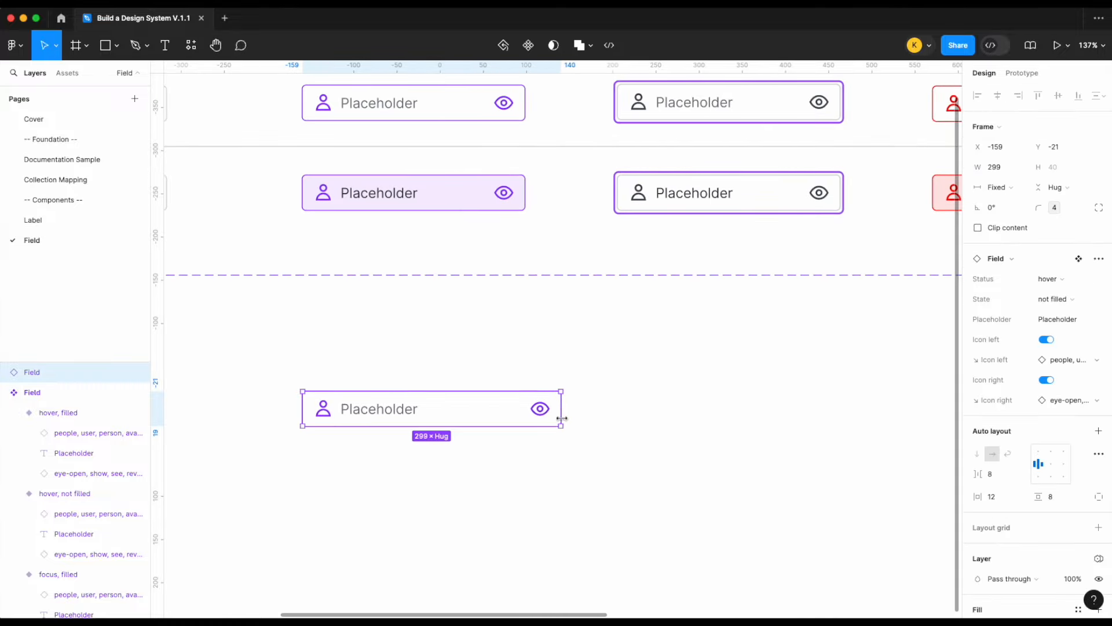
# - Delete the test Field instance placed below the field component set
pyautogui.scroll(-3, 618, 385)
pyautogui.click(618, 385)
pyautogui.click(541, 402)
pyautogui.press('Delete')
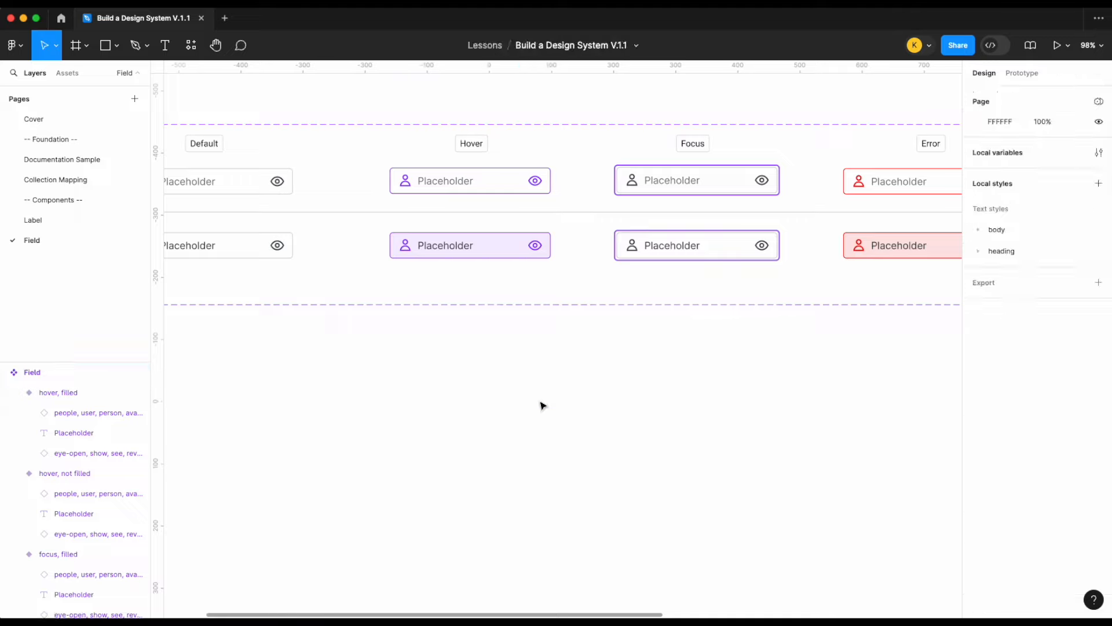
pyautogui.scroll(-5, 542, 404)
pyautogui.hscroll(3, 543, 405)
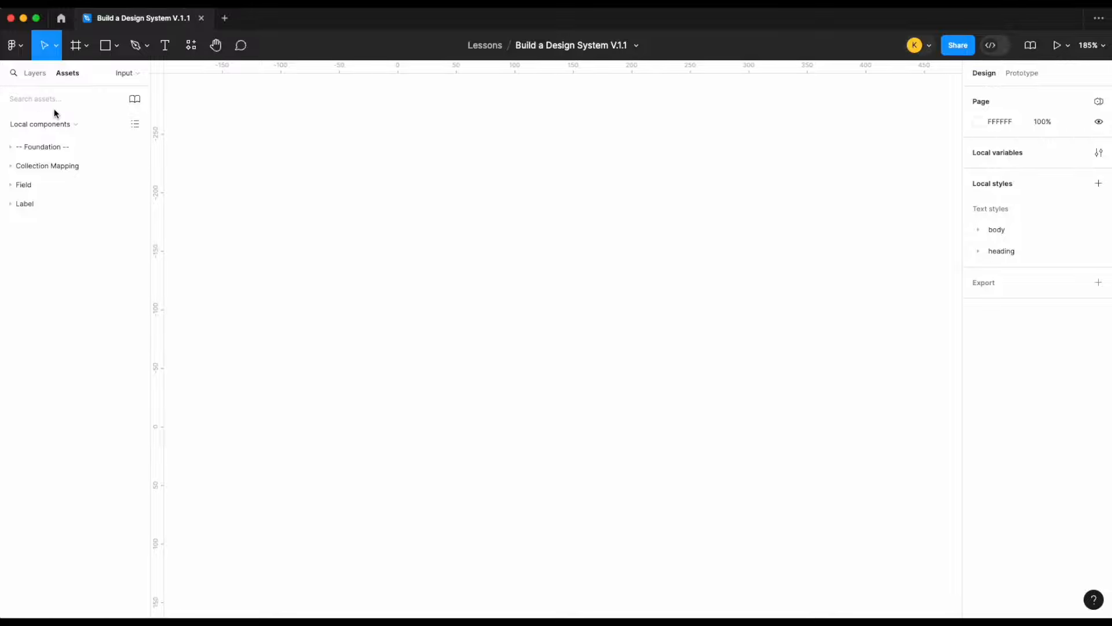
# - Place instances of the Label and Field components on the Input page, with the field below the label
pyautogui.write('label')
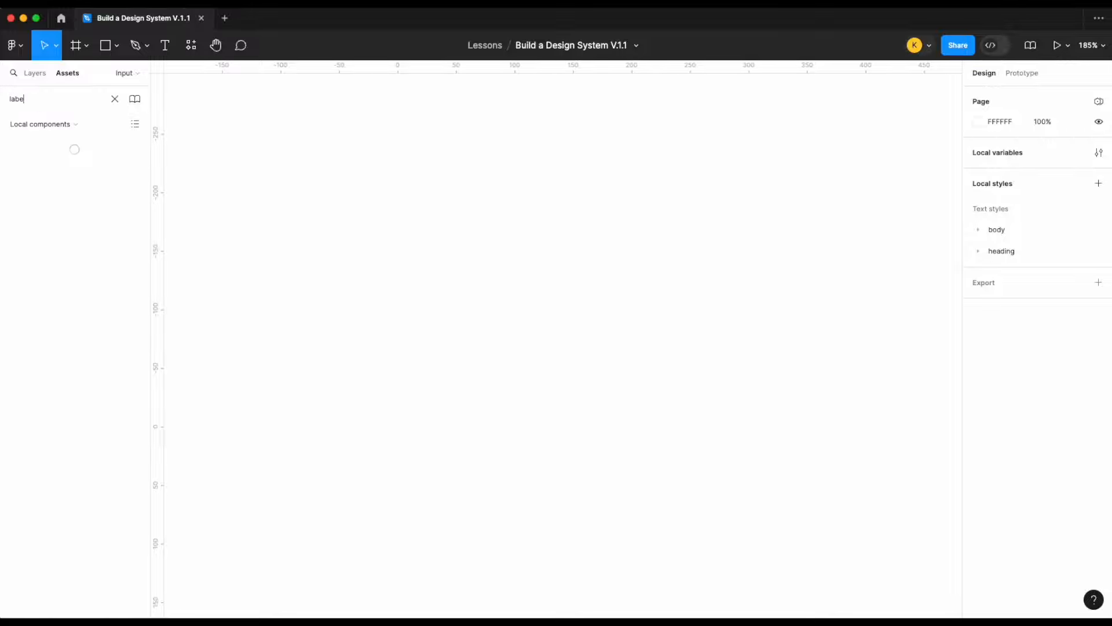
pyautogui.moveTo(70, 146); pyautogui.dragTo(538, 197)
pyautogui.press('super+a')
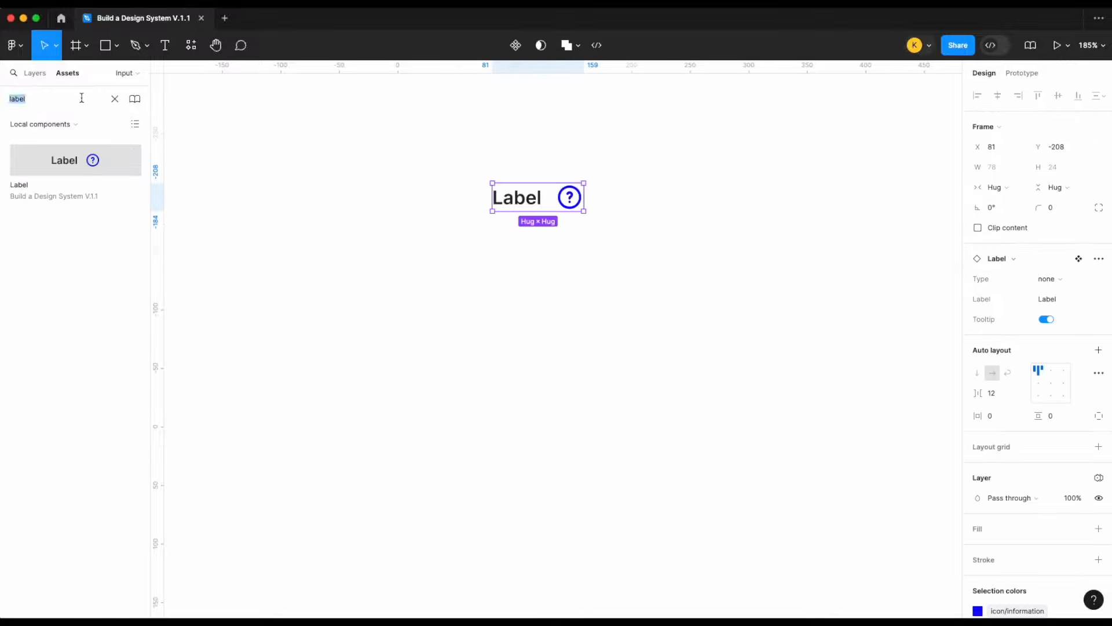
pyautogui.write('field')
pyautogui.moveTo(78, 183); pyautogui.dragTo(545, 255)
pyautogui.click(35, 73)
pyautogui.click(496, 315)
pyautogui.moveTo(491, 224); pyautogui.dragTo(598, 290)
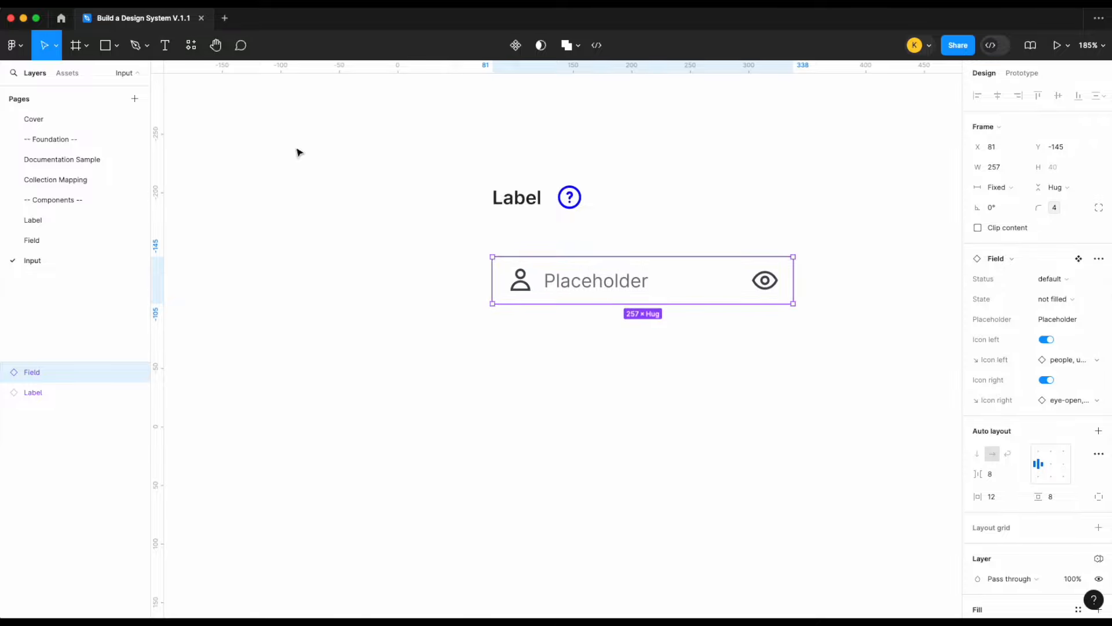
# - Add a text layer reading "Hint copy" and place it between the label and the field
pyautogui.press('t')
pyautogui.moveTo(494, 343); pyautogui.dragTo(621, 384)
pyautogui.write('Hint copy')
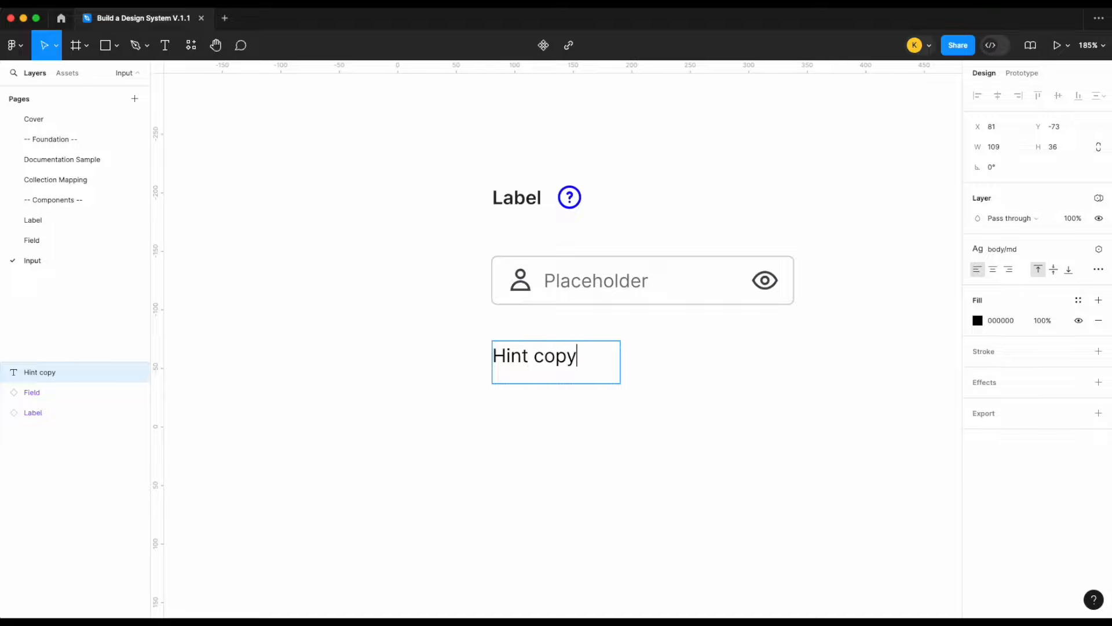
pyautogui.press('Escape')
pyautogui.moveTo(546, 372); pyautogui.dragTo(547, 251)
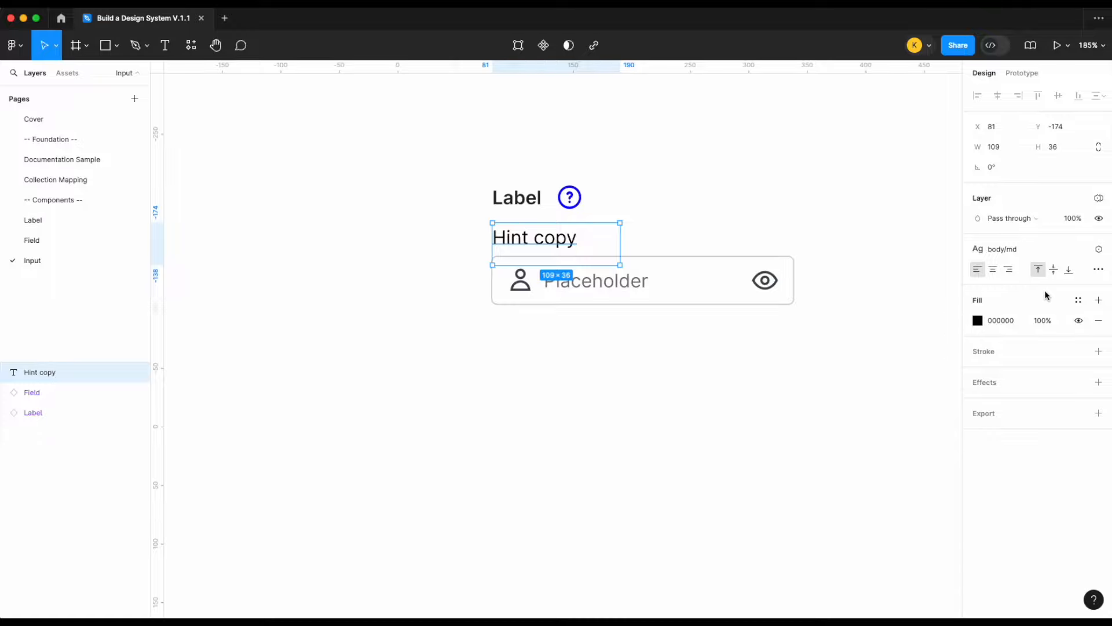
# - Apply the text/disabled library colour to the hint text's fill
pyautogui.click(1078, 300)
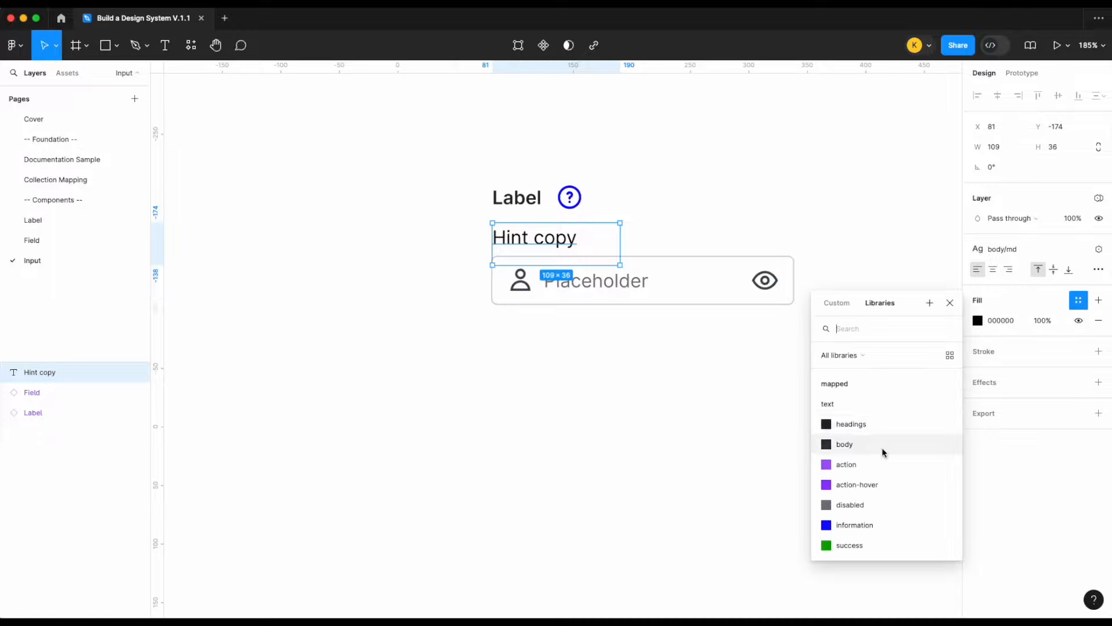
pyautogui.write('text')
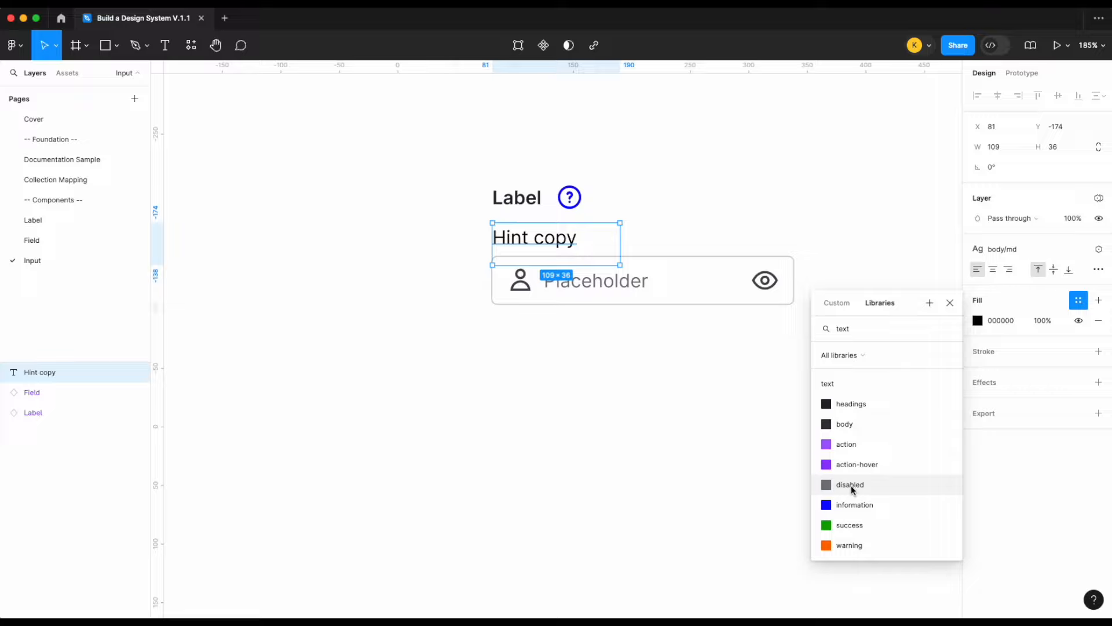
pyautogui.click(853, 488)
pyautogui.click(619, 361)
# - Wrap the label, hint text and field in a vertical auto layout frame and name it "Input"
pyautogui.moveTo(619, 360); pyautogui.dragTo(512, 186)
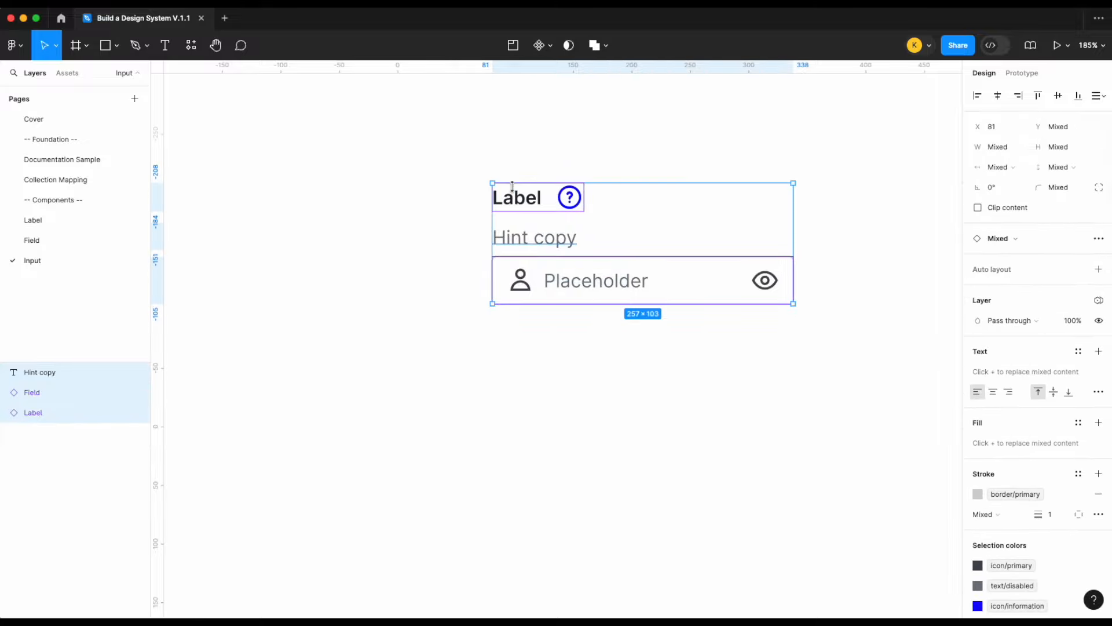
pyautogui.hotkey('shift', 'a')
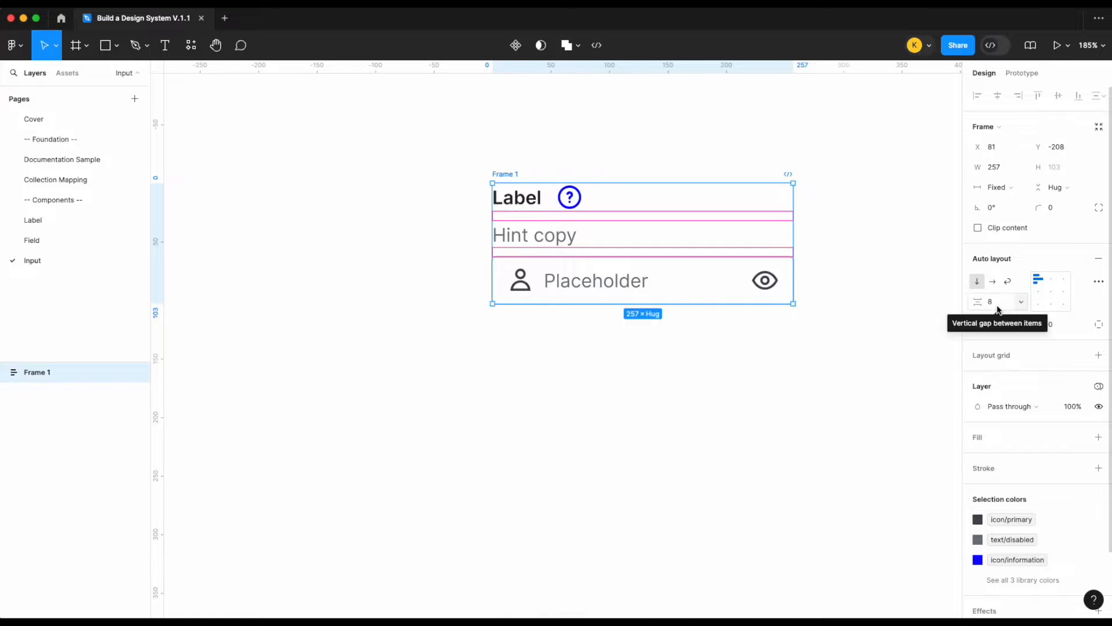
pyautogui.doubleClick(505, 173)
pyautogui.write('Input')
pyautogui.press('Return')
# - Turn the Input frame into a component and place an instance of it directly below
pyautogui.rightClick(506, 173)
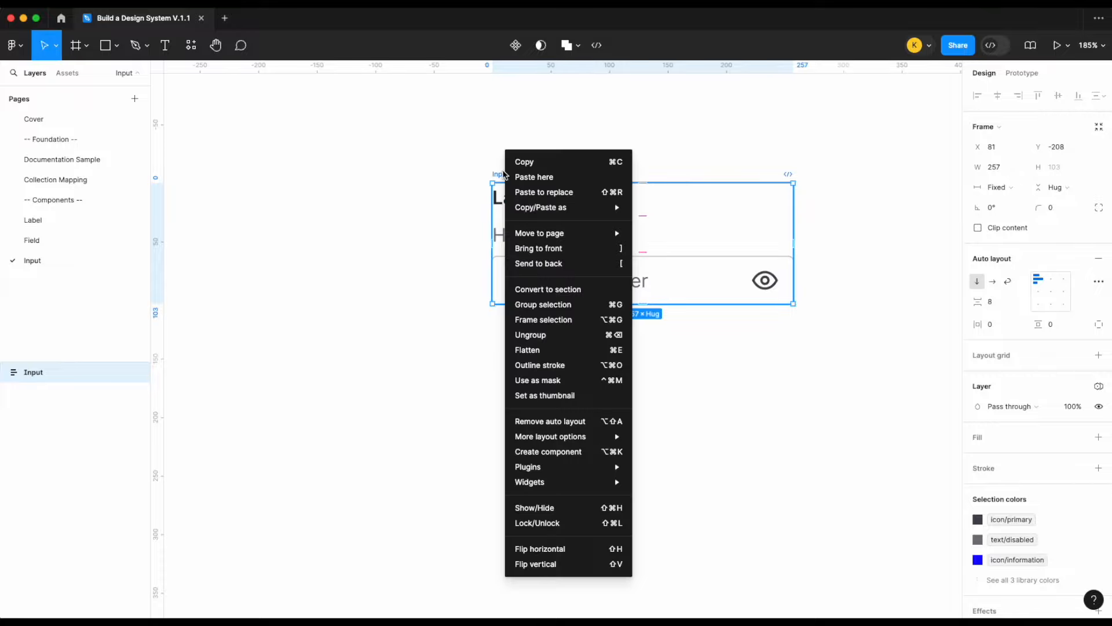
pyautogui.click(565, 451)
pyautogui.moveTo(669, 280); pyautogui.dragTo(669, 470)
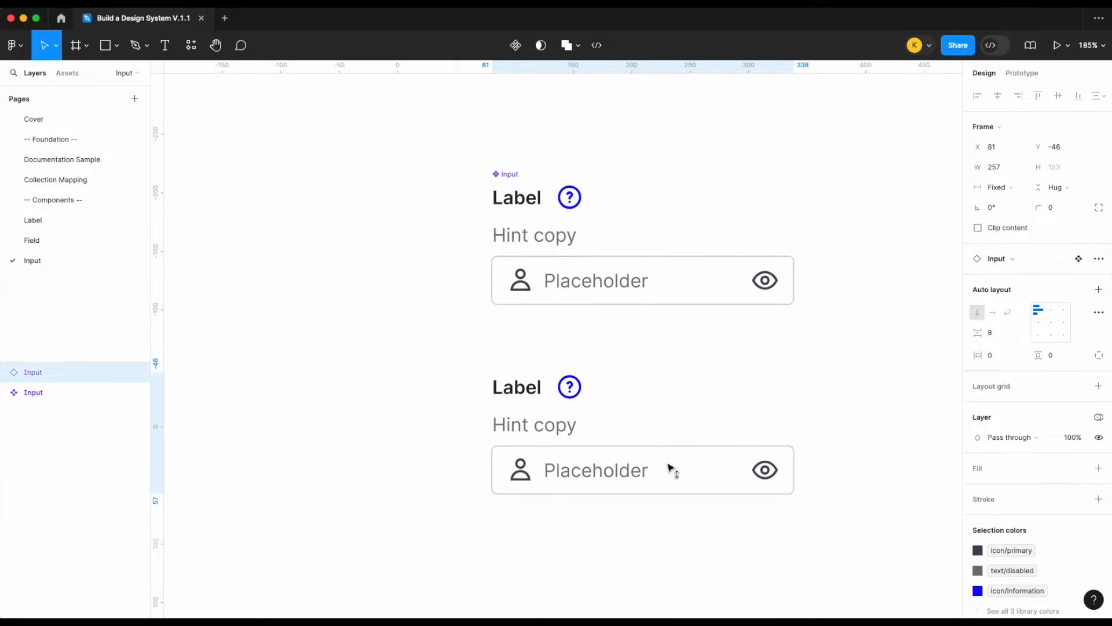
# - Set the height of the hint text in the main Input component to Hug
pyautogui.doubleClick(566, 247)
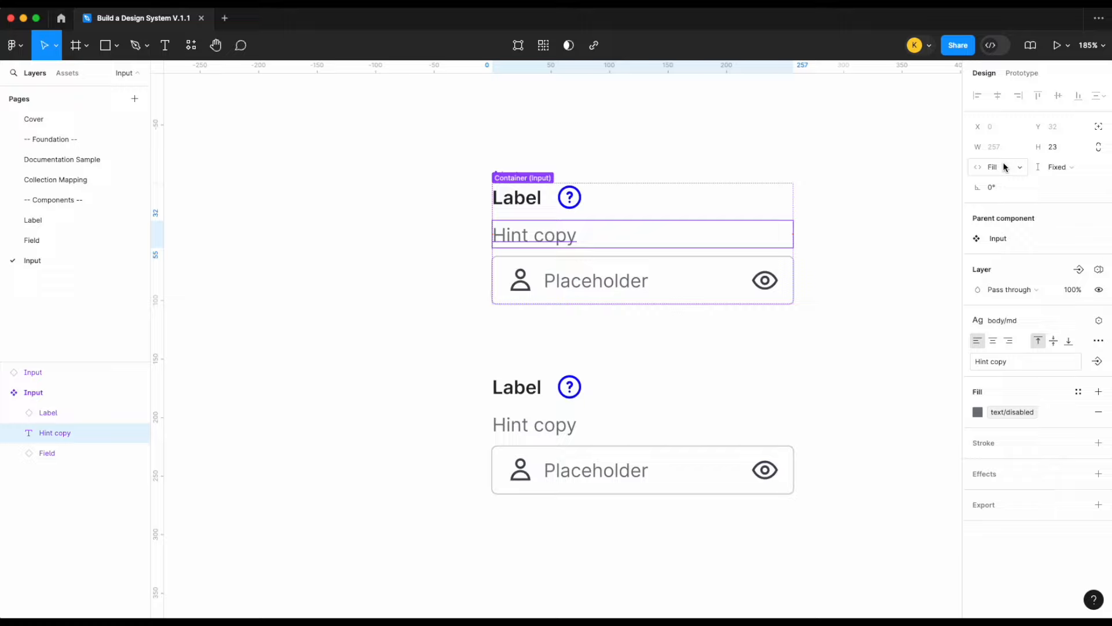
pyautogui.click(1062, 168)
pyautogui.scroll(-2, 808, 355)
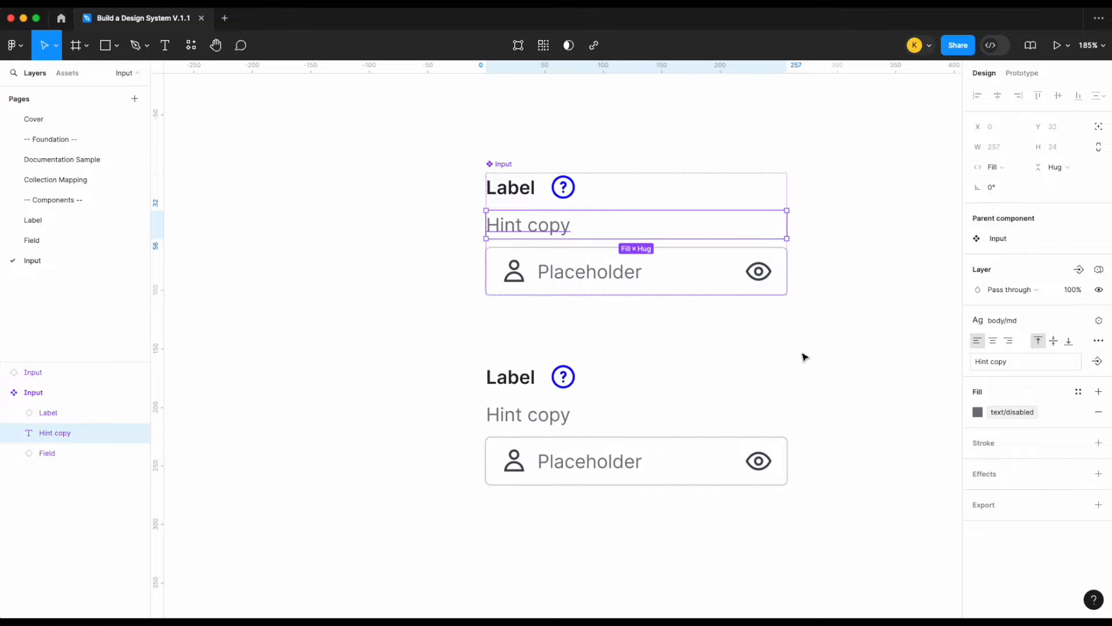
pyautogui.click(804, 356)
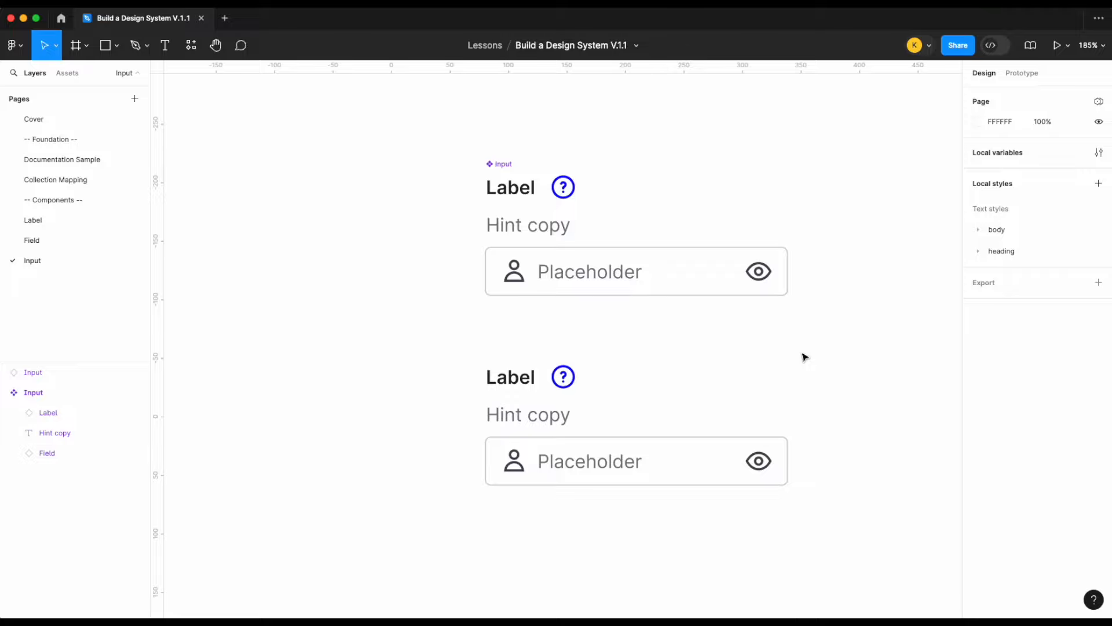
# - Create a visibility property named "Hint copy" with value True for the hint text in the main component
pyautogui.click(565, 234)
pyautogui.click(564, 232)
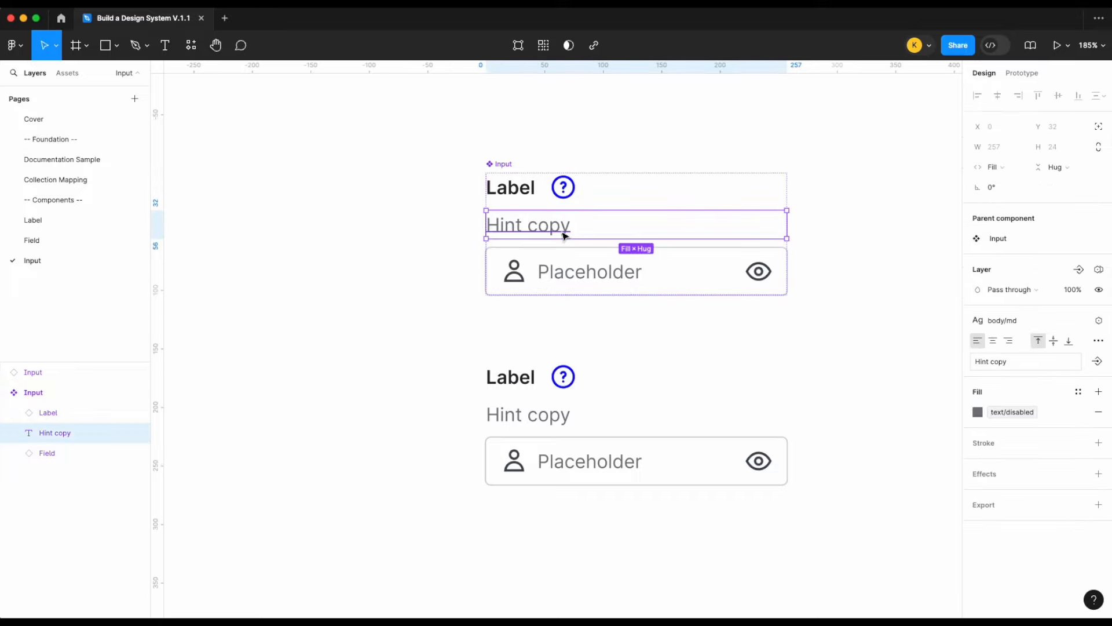
pyautogui.click(1079, 269)
pyautogui.write('Hint copy')
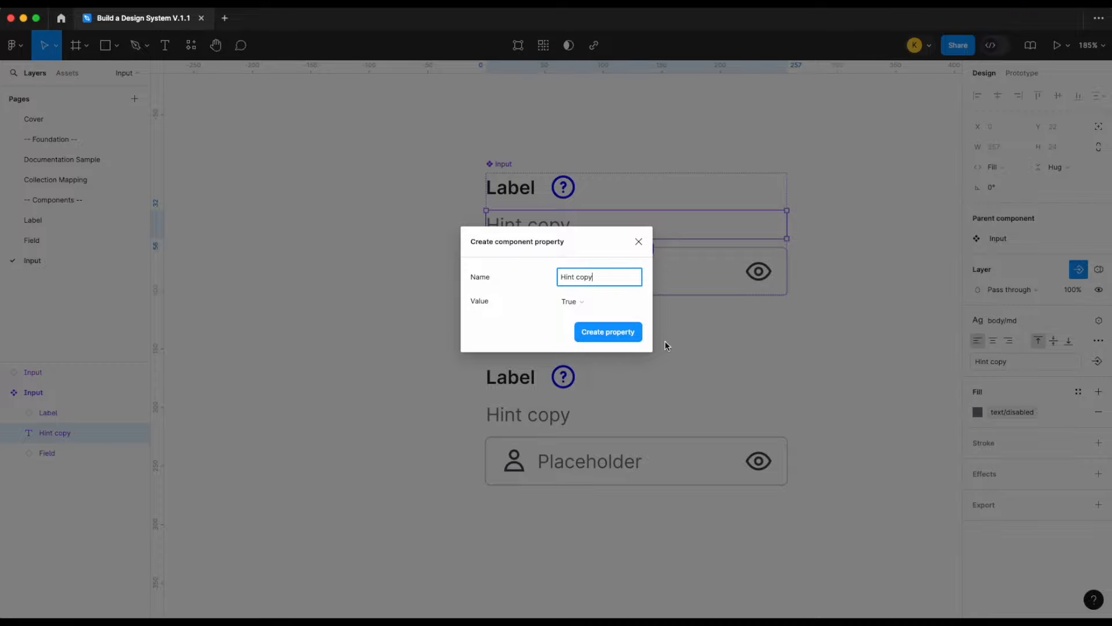
pyautogui.click(608, 332)
# - Test the Hint copy property on the Input instance by switching it off and on
pyautogui.click(612, 447)
pyautogui.click(1046, 278)
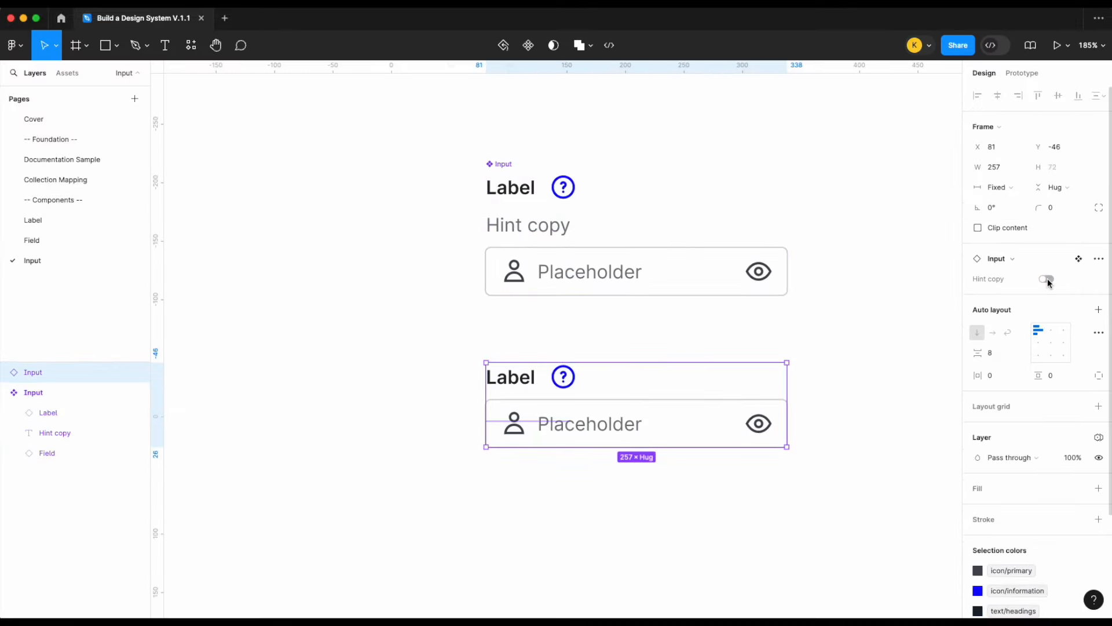
pyautogui.click(1047, 279)
pyautogui.click(1047, 278)
pyautogui.click(1048, 279)
pyautogui.click(1047, 278)
pyautogui.click(1047, 278)
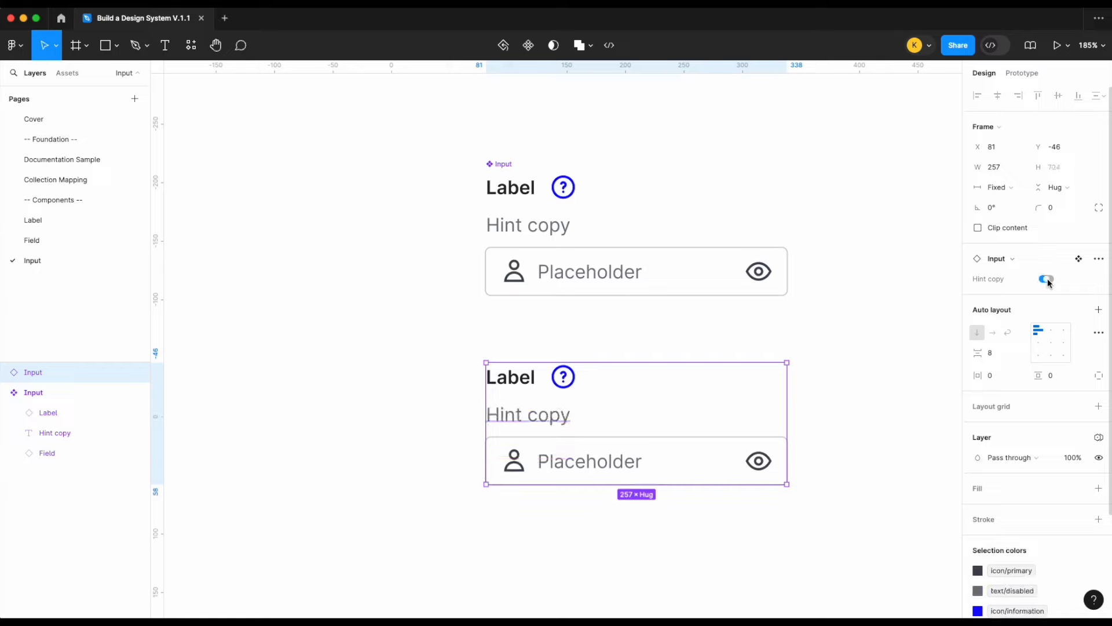
# - Create a text property named "↘ Hint copy" with value "Hint copy" for the main component's hint text
pyautogui.click(516, 225)
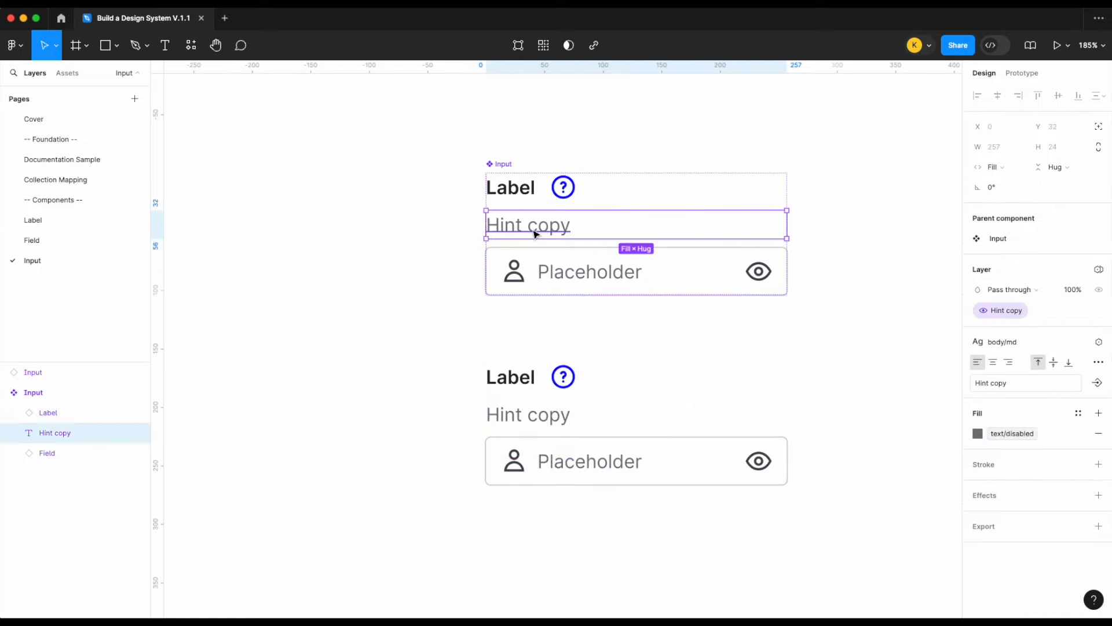
pyautogui.click(1097, 383)
pyautogui.write('Hint copy')
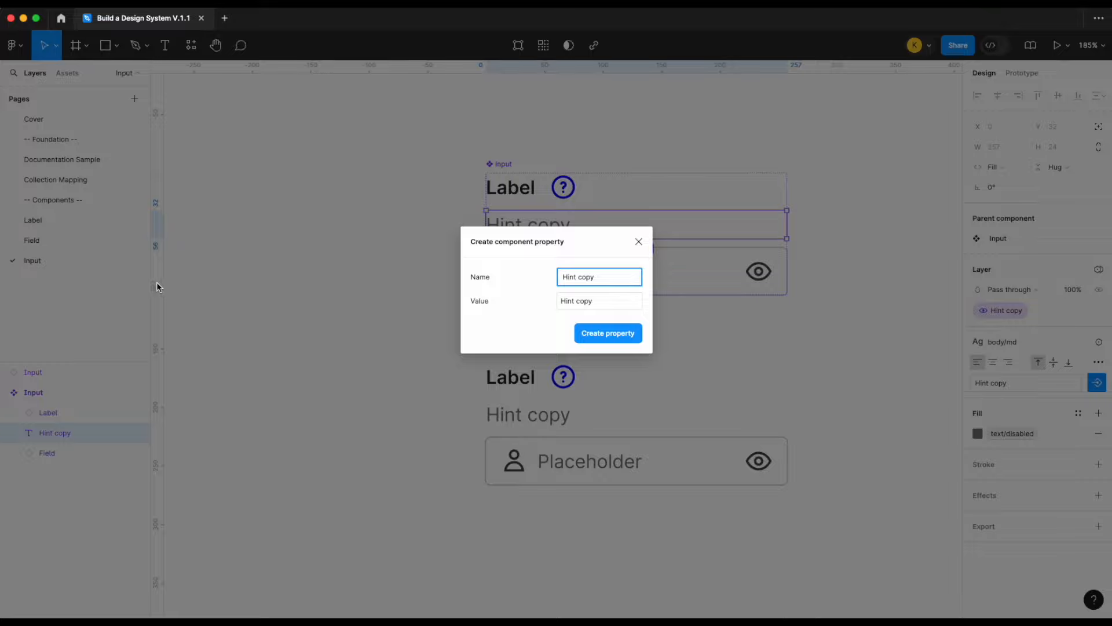
pyautogui.click(65, 3)
pyautogui.click(101, 389)
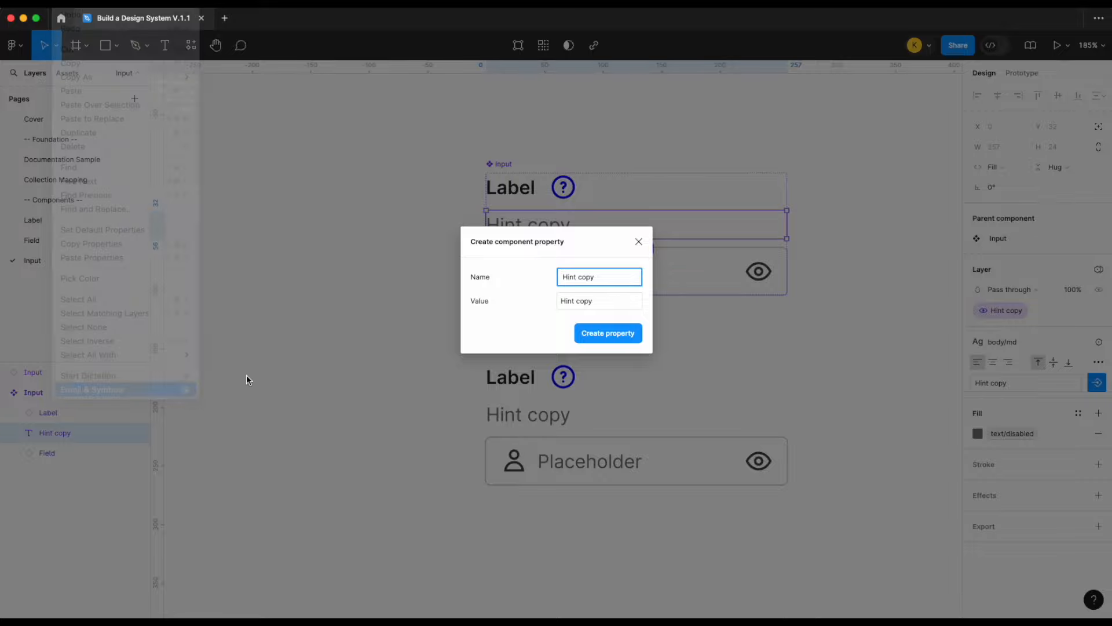
pyautogui.write('arrow')
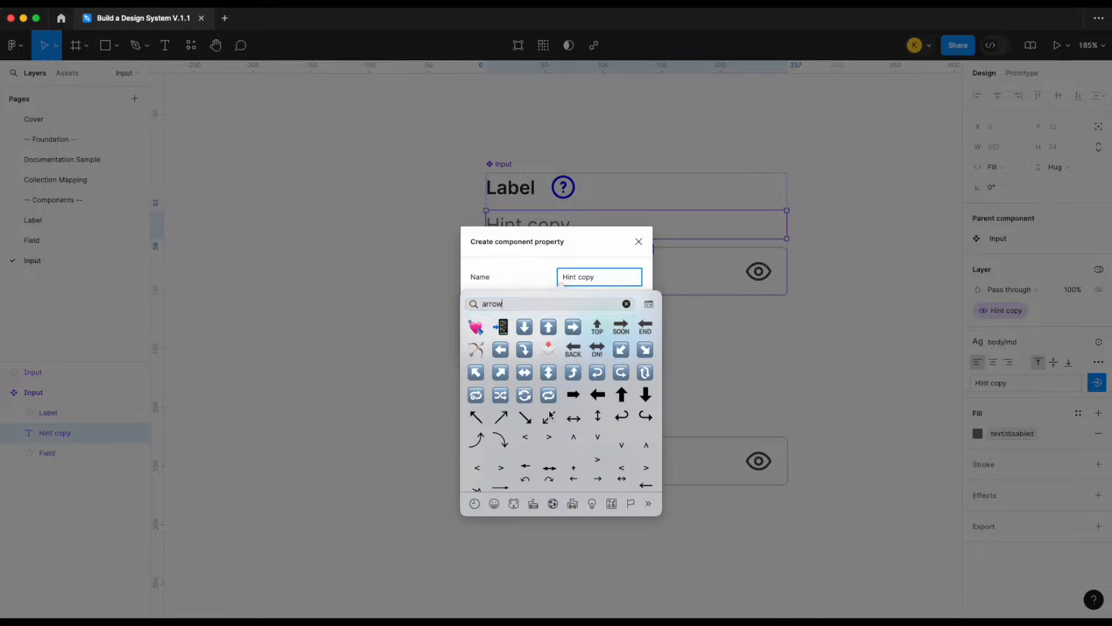
pyautogui.click(525, 417)
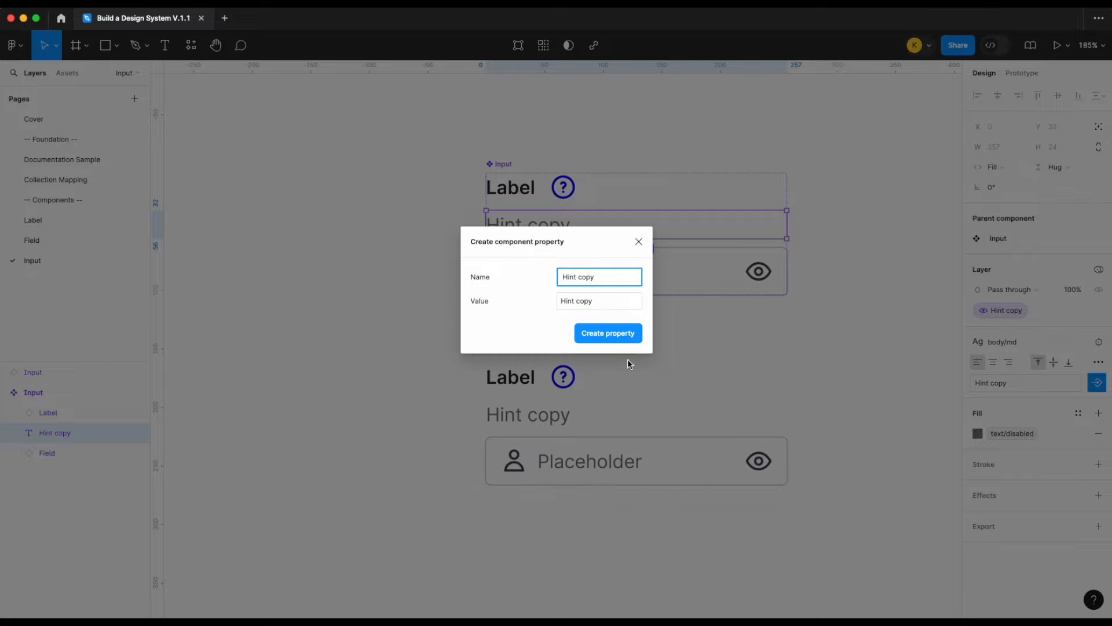
pyautogui.click(624, 337)
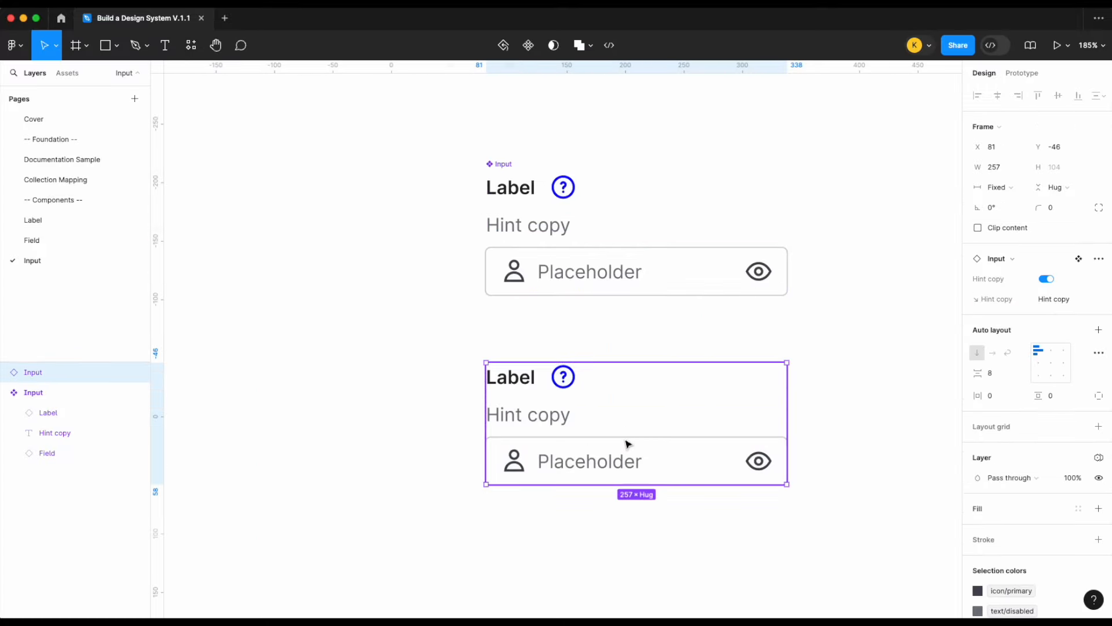
# - Test the instance's hint visibility and set its hint text to "Hint copy 123"
pyautogui.click(1047, 279)
pyautogui.click(1048, 278)
pyautogui.click(1075, 300)
pyautogui.click(1080, 304)
pyautogui.write('123')
pyautogui.press('Return')
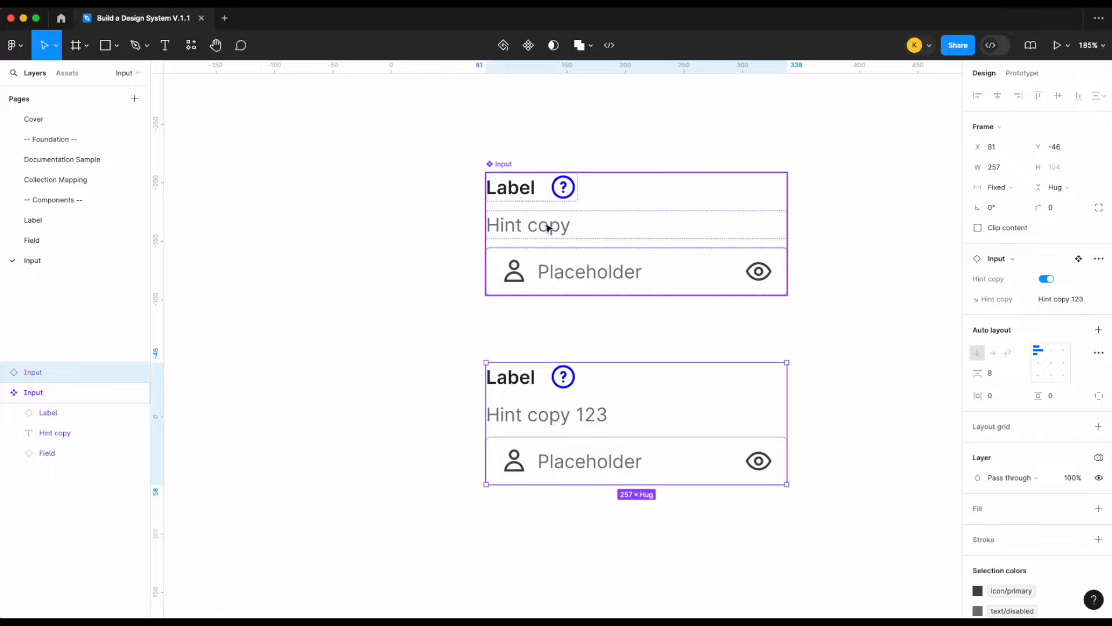
# - Set the width of the Label inside the main Input component to Fill
pyautogui.click(545, 197)
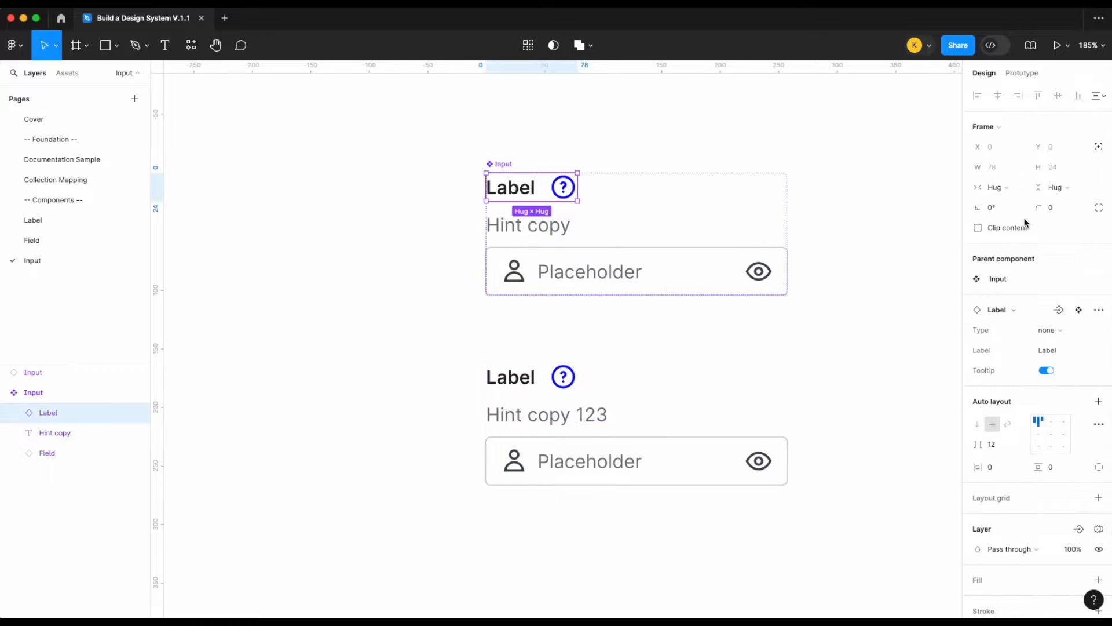
pyautogui.click(995, 187)
pyautogui.click(1020, 201)
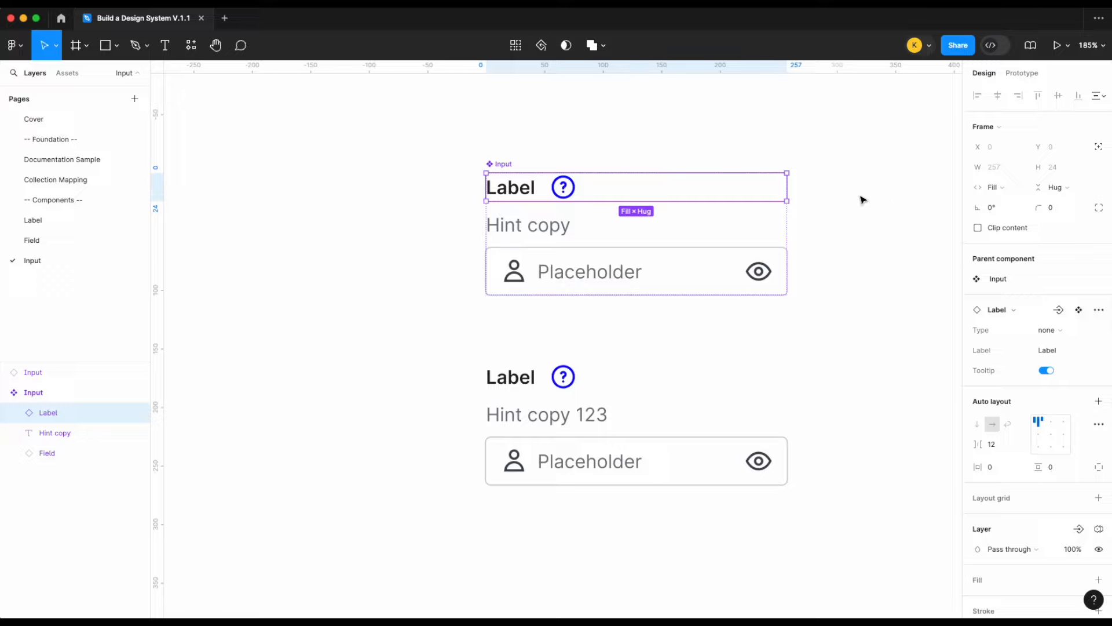
pyautogui.click(861, 200)
# - Examine the properties of the instance's nested Field and Label, the Input instance itself and the main Input component
pyautogui.scroll(-5, 804, 297)
pyautogui.click(675, 390)
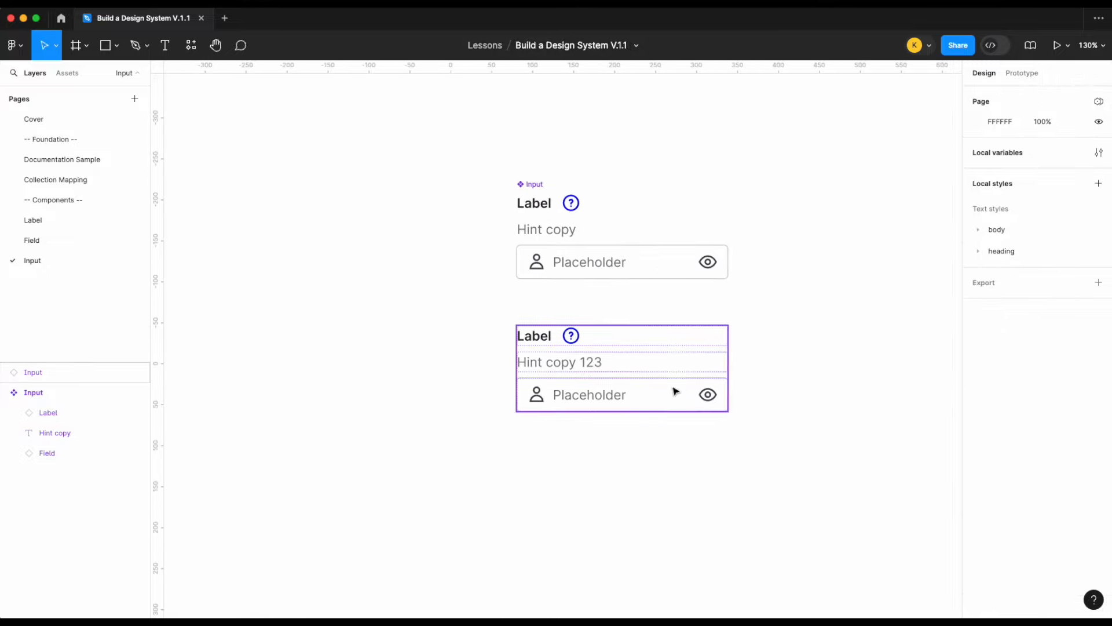
pyautogui.click(803, 363)
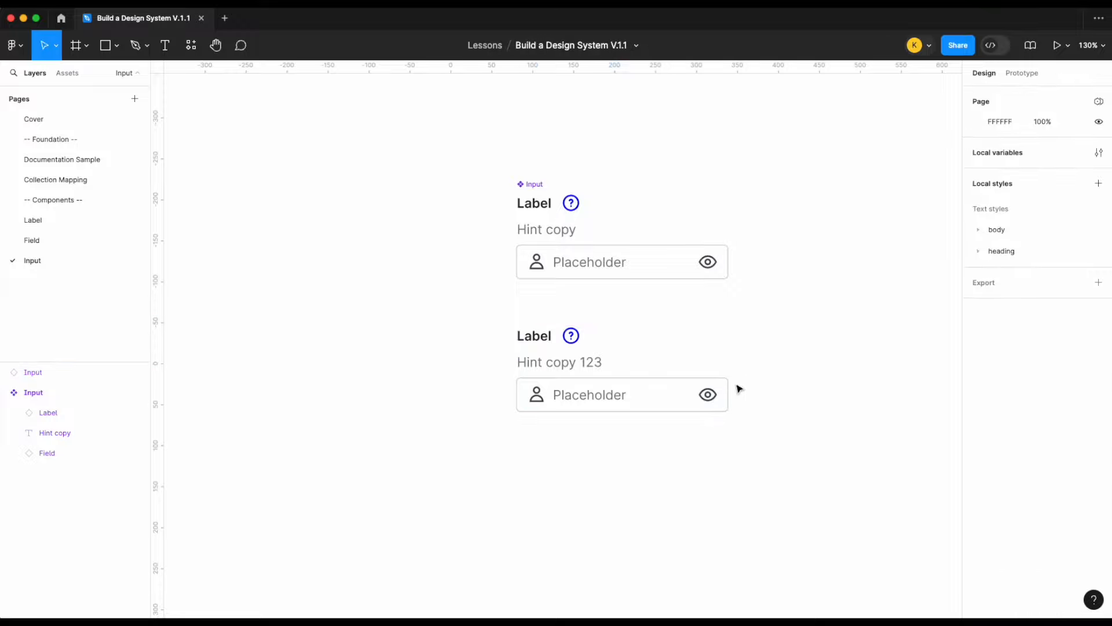
pyautogui.doubleClick(711, 395)
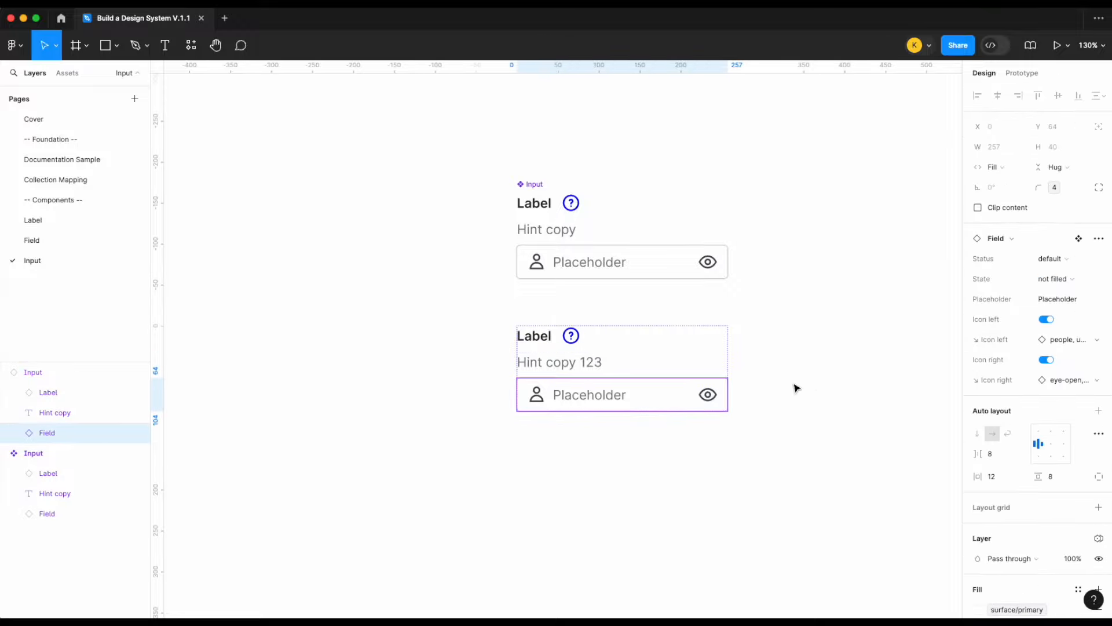
pyautogui.click(626, 350)
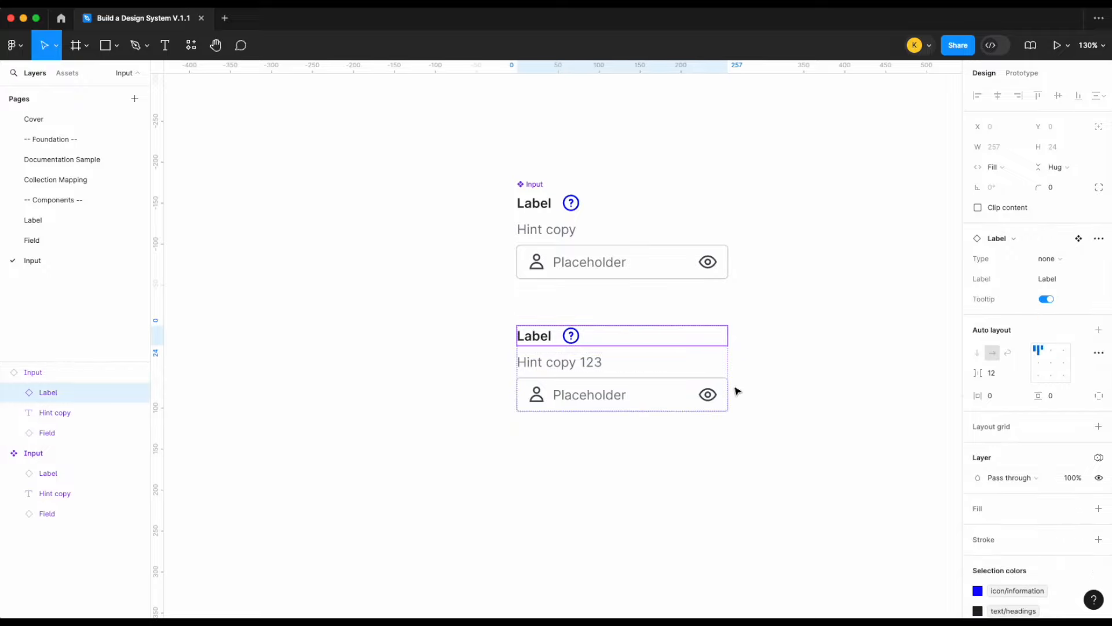
pyautogui.click(775, 399)
pyautogui.click(649, 379)
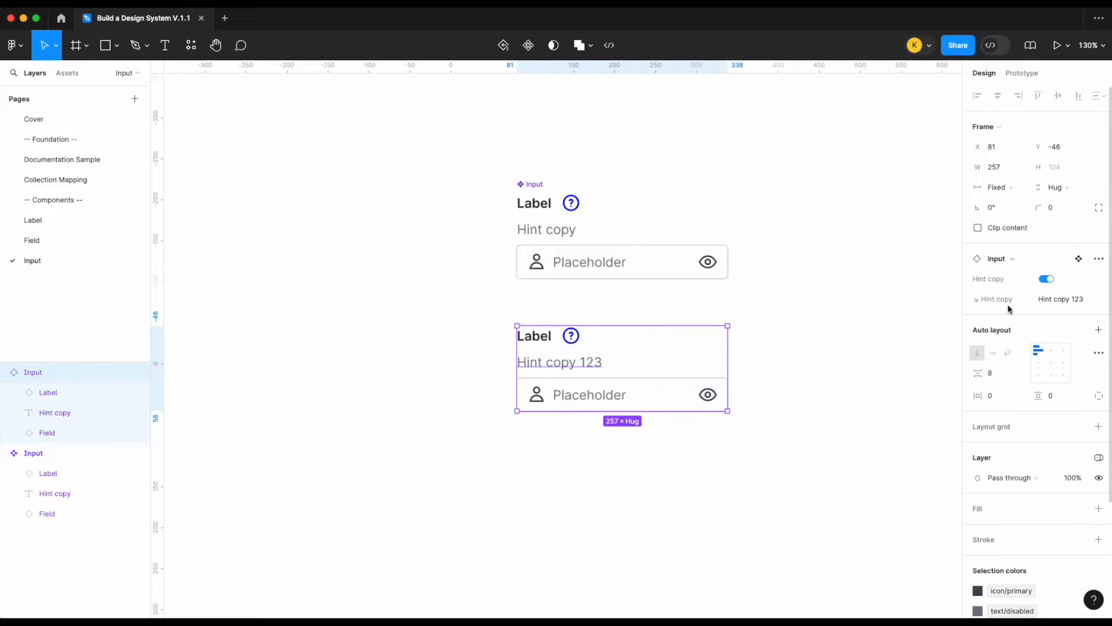
pyautogui.click(521, 203)
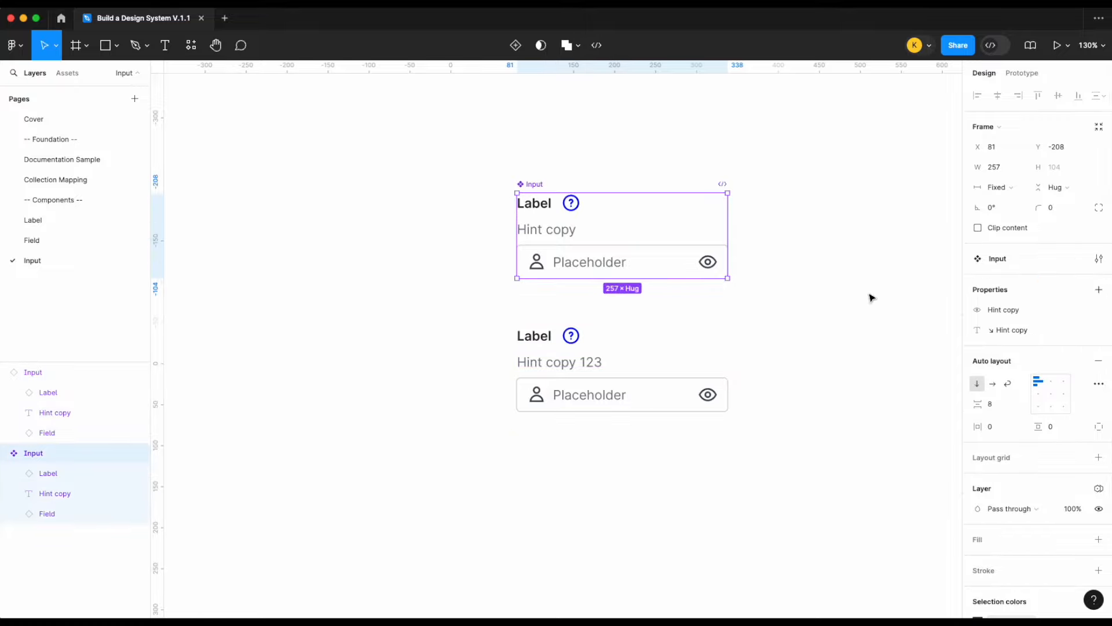
# - Expose the nested Label and Field properties on the main Input component and check them on the Input instance
pyautogui.click(1098, 289)
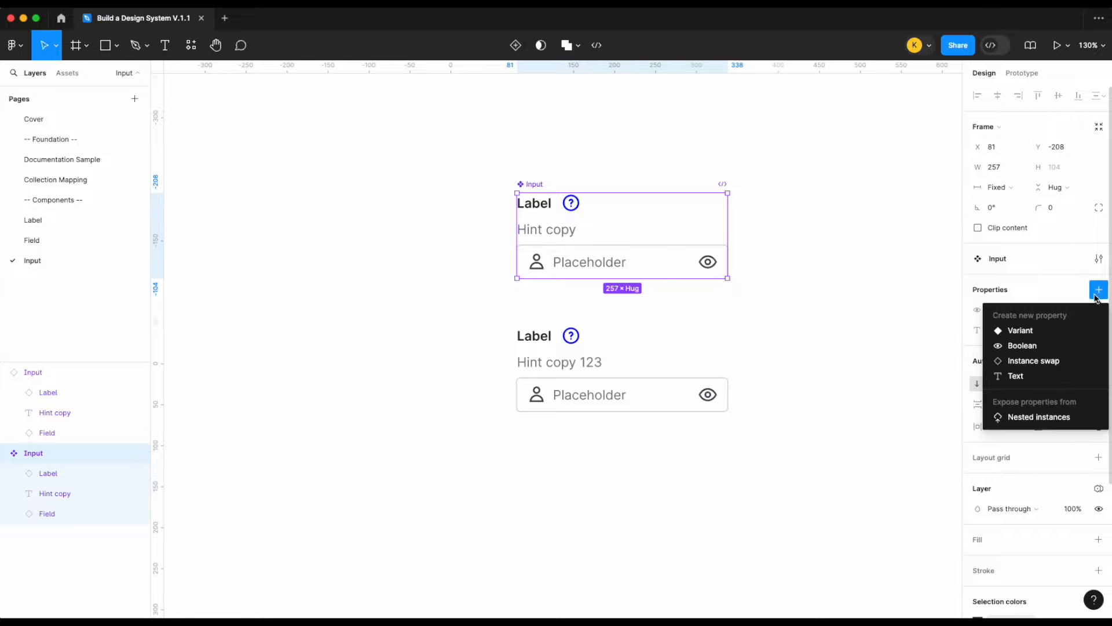
pyautogui.click(1035, 417)
pyautogui.click(785, 314)
pyautogui.click(785, 335)
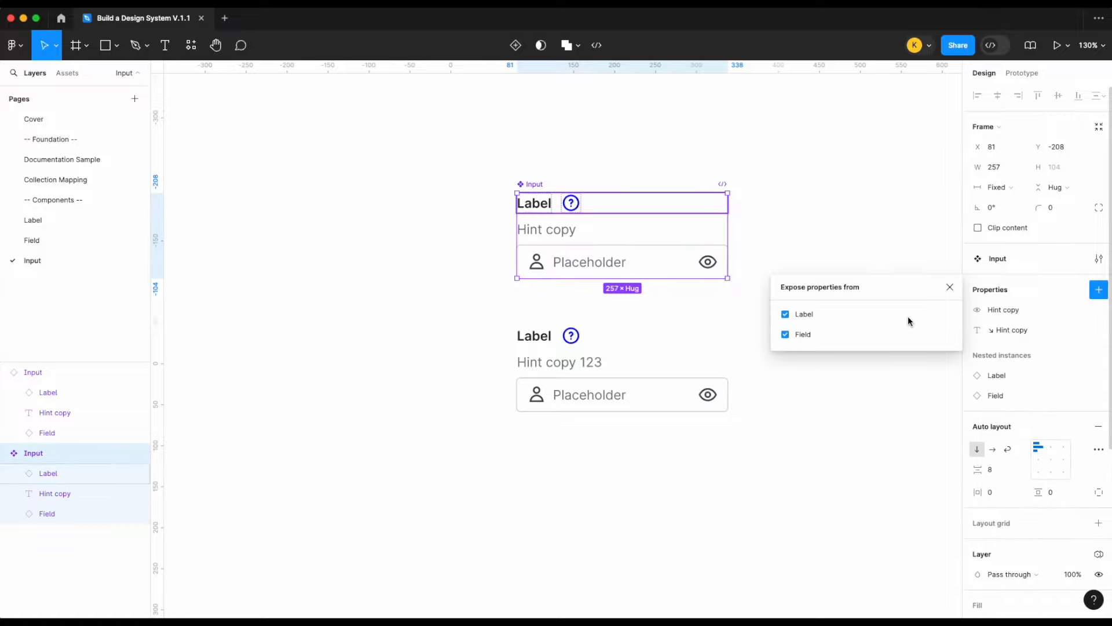
pyautogui.click(949, 287)
pyautogui.click(631, 394)
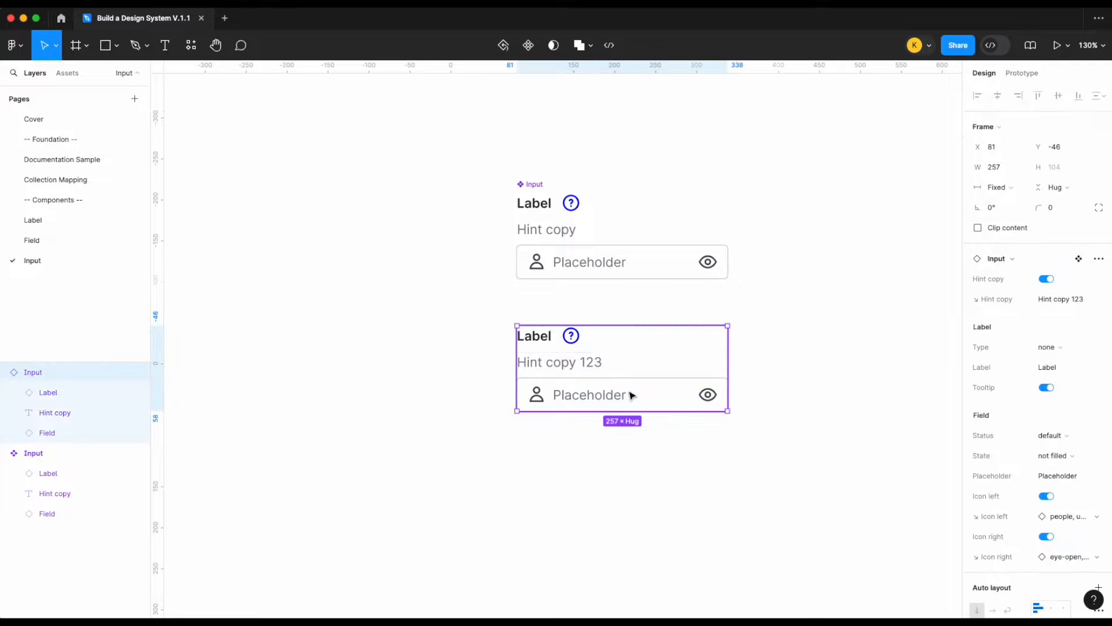
pyautogui.scroll(-2, 1032, 403)
pyautogui.scroll(1, 1031, 404)
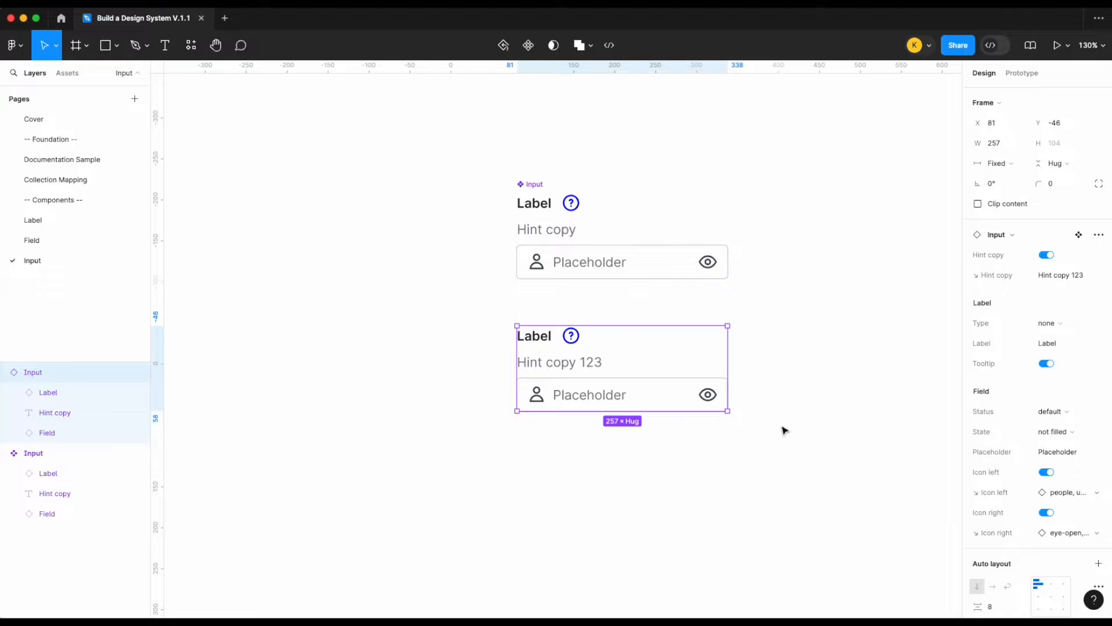
pyautogui.click(797, 415)
pyautogui.scroll(1, 796, 416)
pyautogui.hscroll(1, 797, 415)
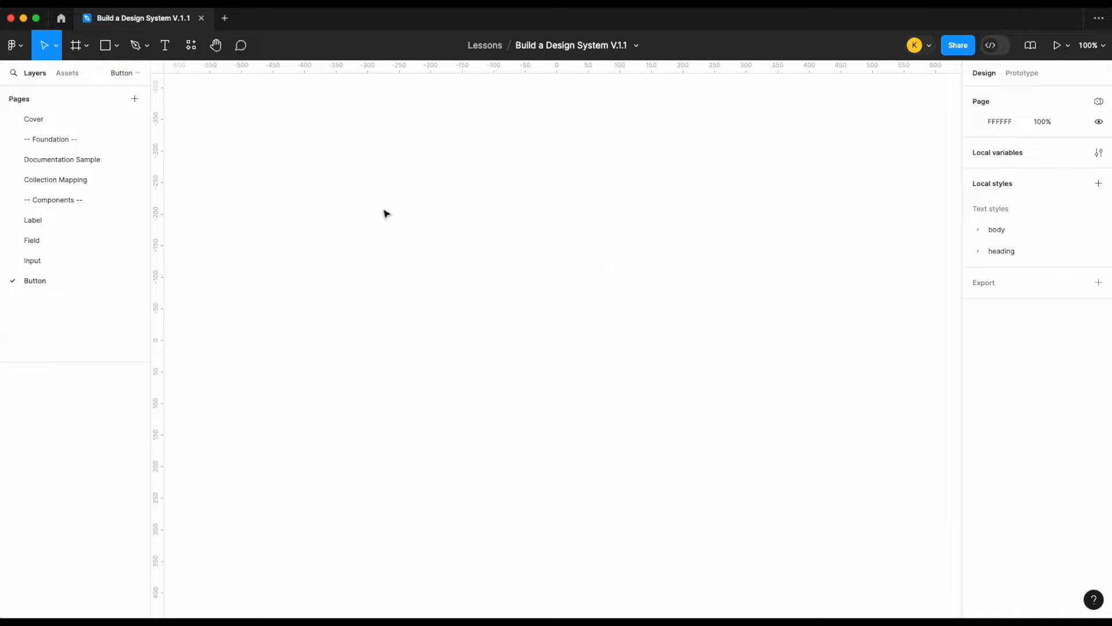
# - Add a text layer reading "Button" on the Button page, in a box about 151 × 58
pyautogui.click(166, 54)
pyautogui.moveTo(540, 263); pyautogui.dragTo(635, 300)
pyautogui.write('Button')
pyautogui.scroll(5, 589, 327)
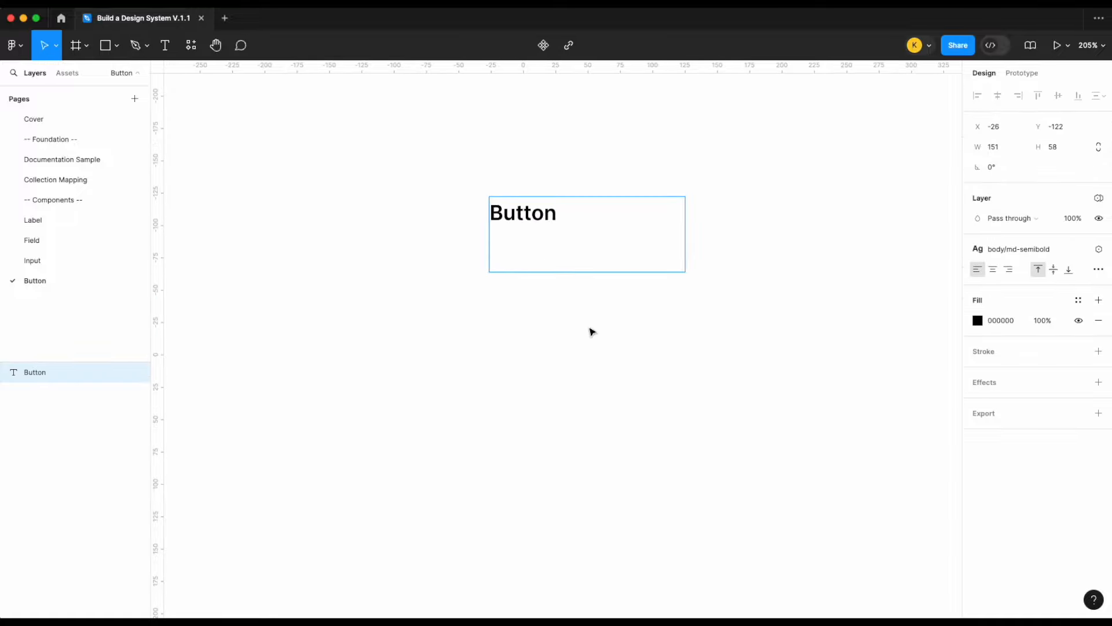
pyautogui.press('Escape')
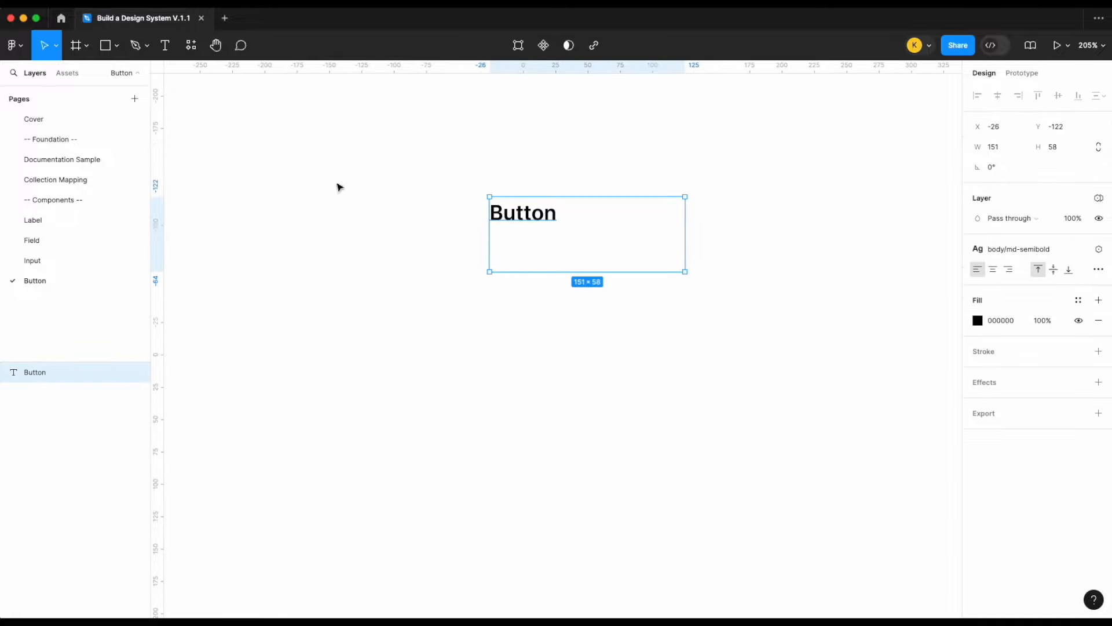
# - Search the central+icon+system library for "heart" and place a heart-2 icon on each side of the Button text
pyautogui.click(75, 73)
pyautogui.click(111, 98)
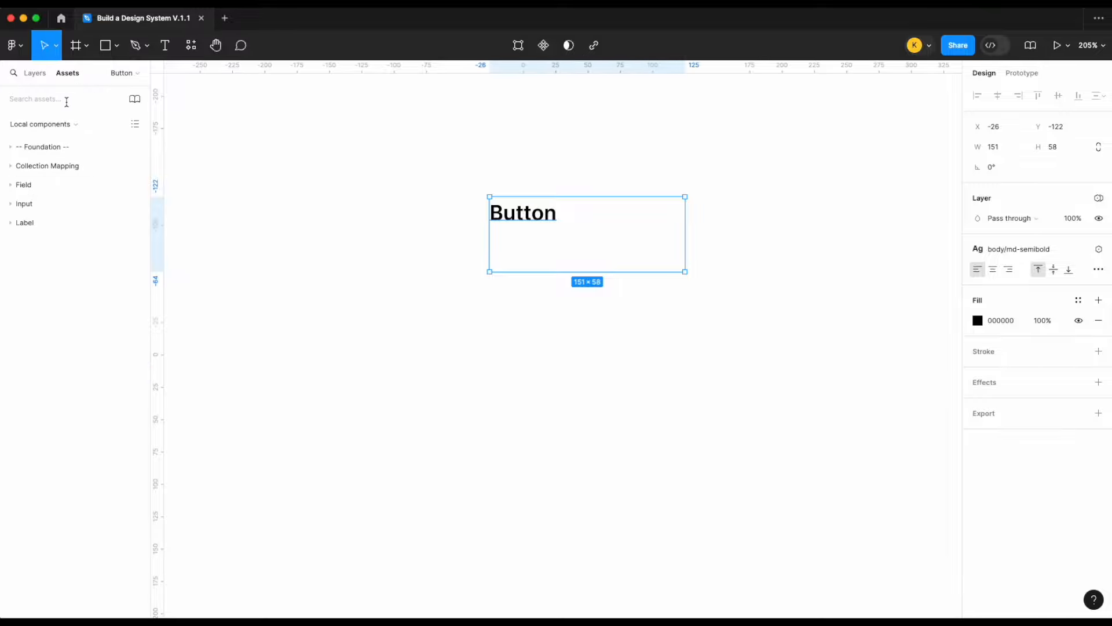
pyautogui.write('heart')
pyautogui.click(64, 124)
pyautogui.click(71, 148)
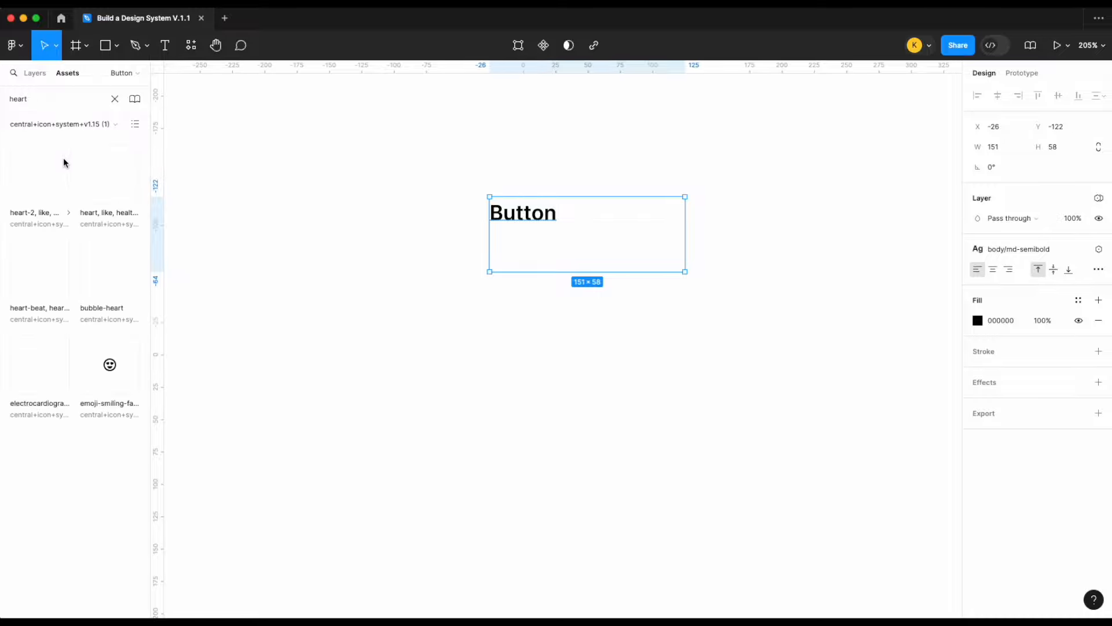
pyautogui.moveTo(107, 181); pyautogui.dragTo(601, 226)
pyautogui.click(599, 280)
pyautogui.scroll(1, 614, 288)
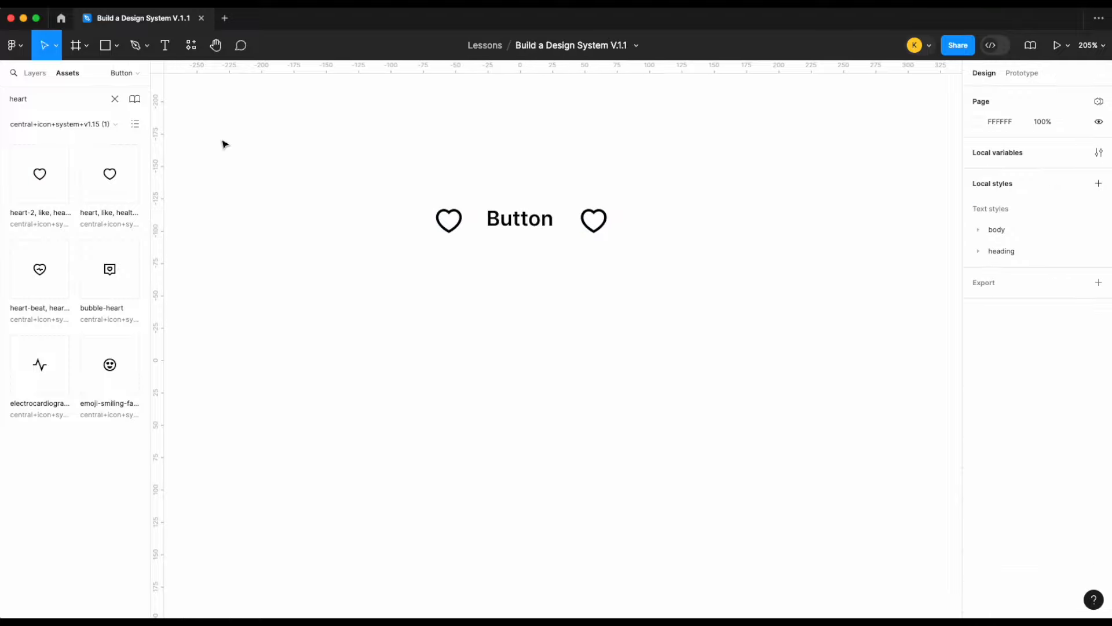
# - Wrap the two heart icons and the Button text in an auto layout frame and set the text's width and height to Hug
pyautogui.click(33, 74)
pyautogui.moveTo(685, 292); pyautogui.dragTo(368, 169)
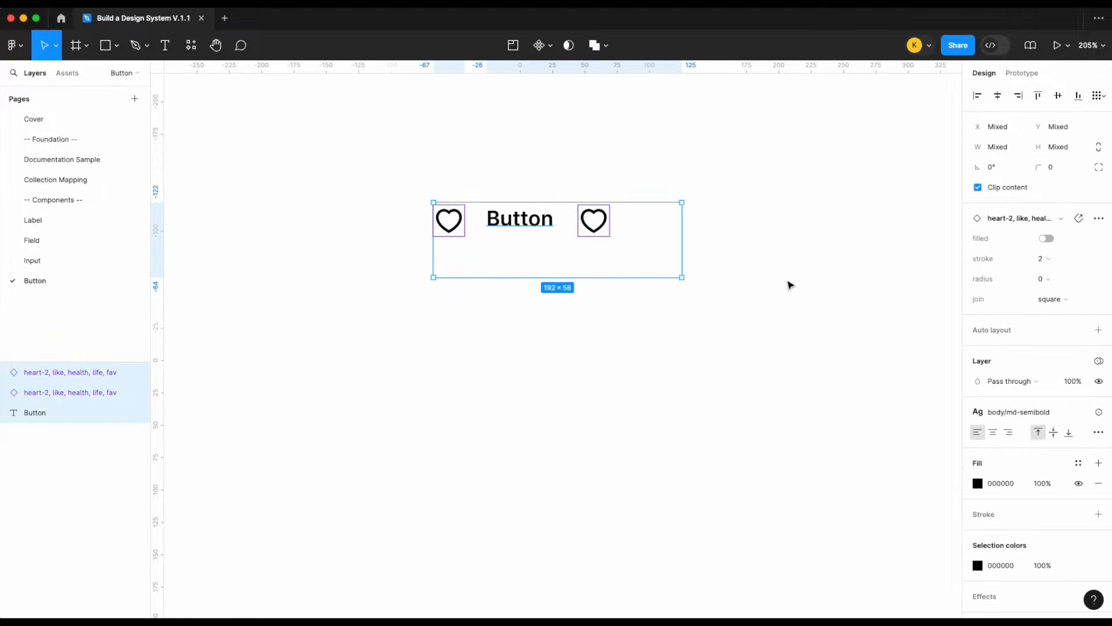
pyautogui.hotkey('shift', 'a')
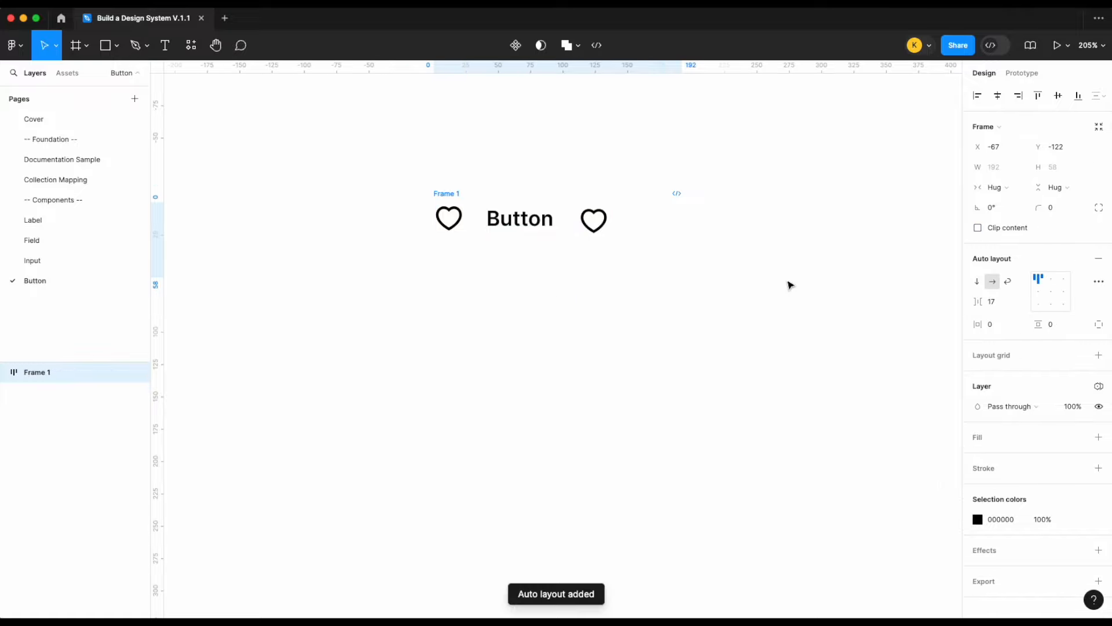
pyautogui.click(541, 229)
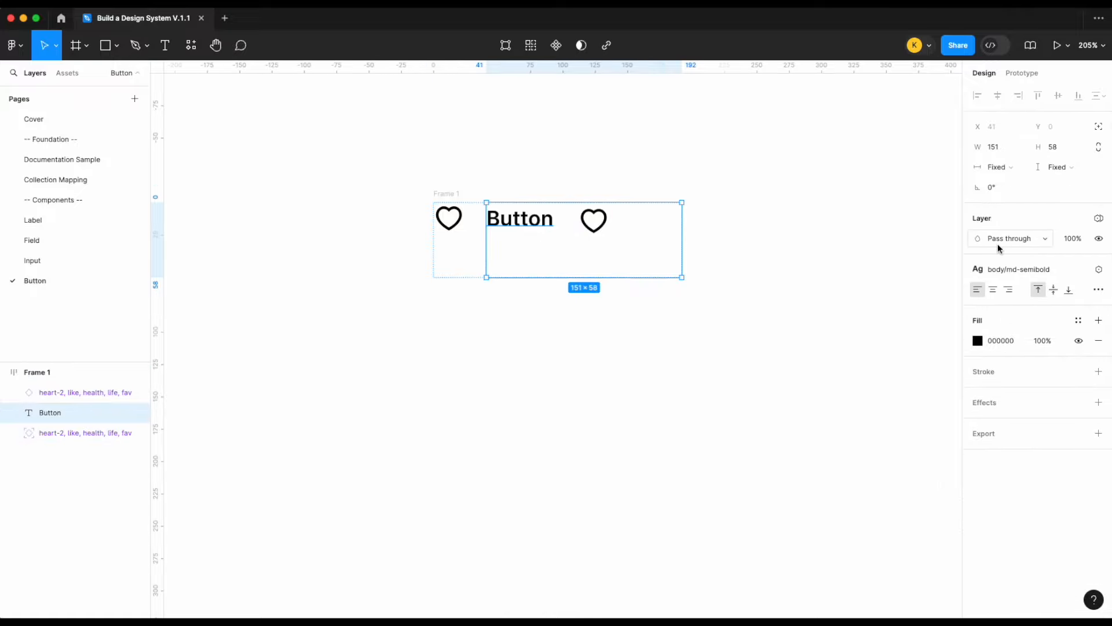
pyautogui.click(1009, 169)
pyautogui.click(1009, 181)
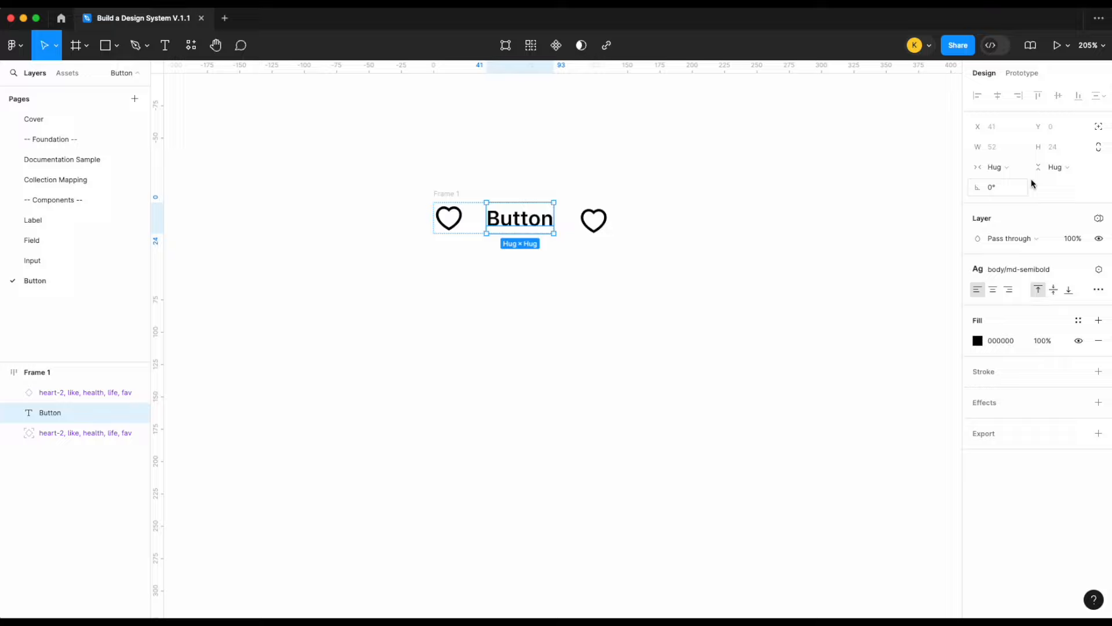
pyautogui.click(687, 224)
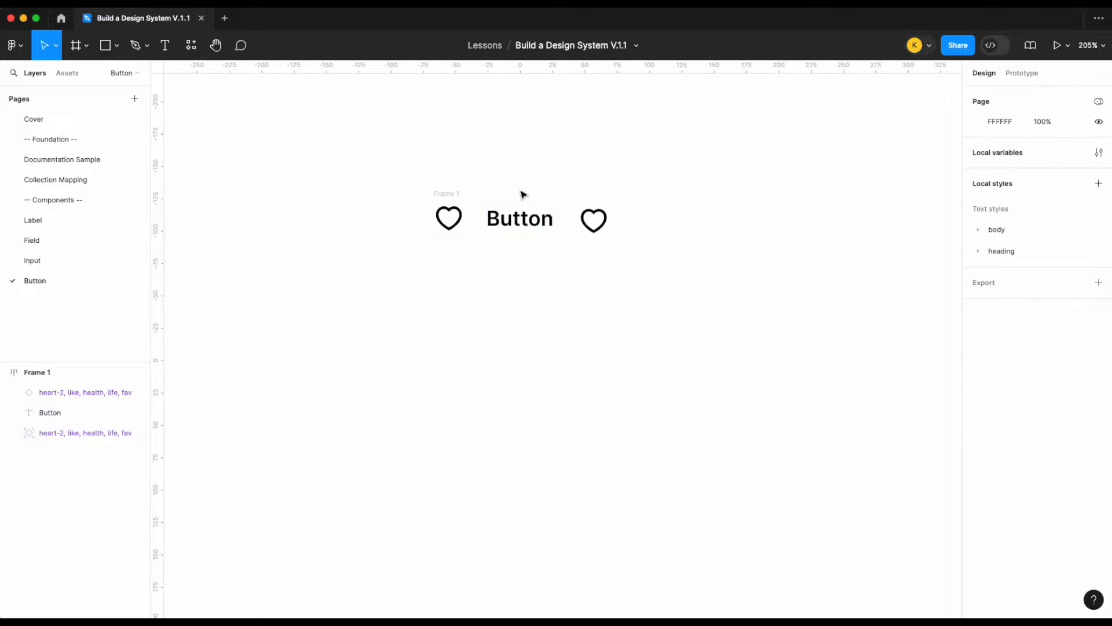
# - Turn off absolute positioning for the heart icon right of the Button text so it joins the auto layout
pyautogui.click(594, 220)
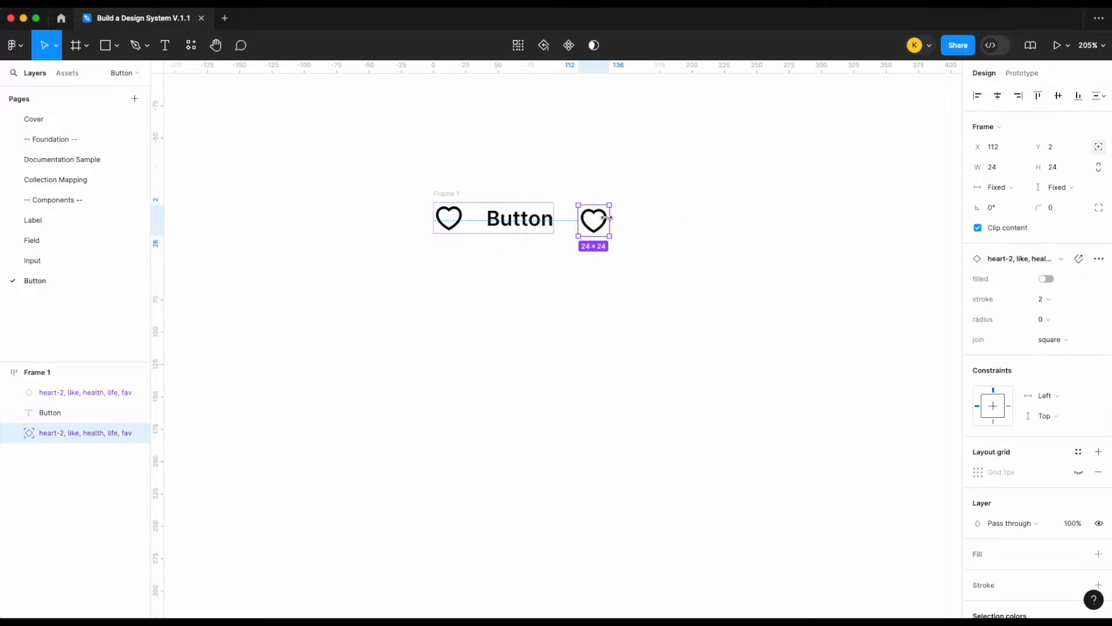
pyautogui.click(1097, 147)
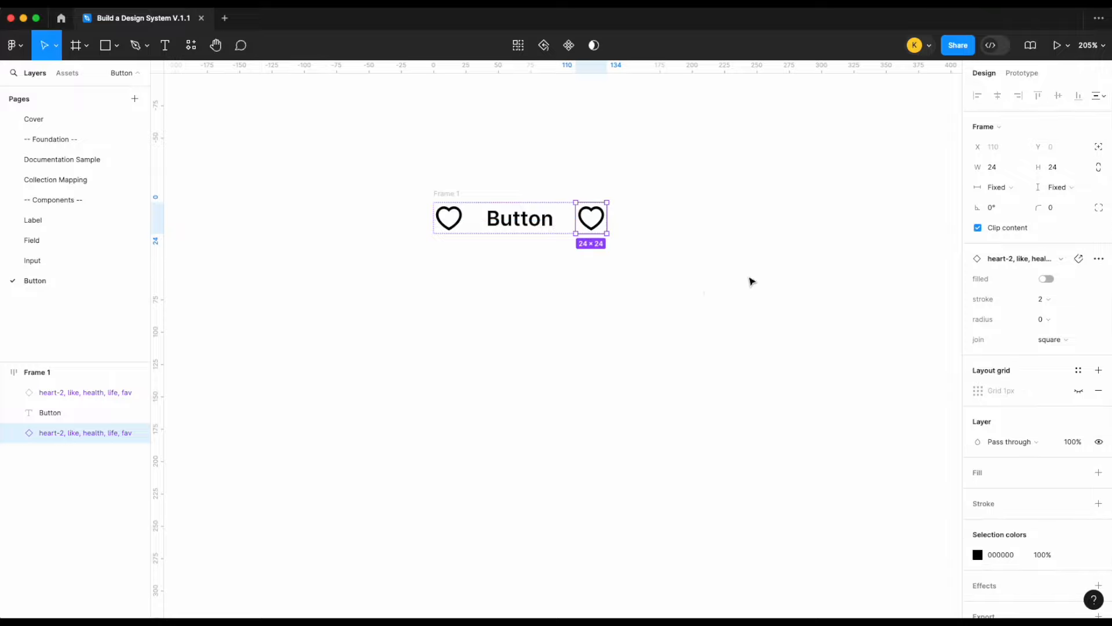
pyautogui.click(706, 296)
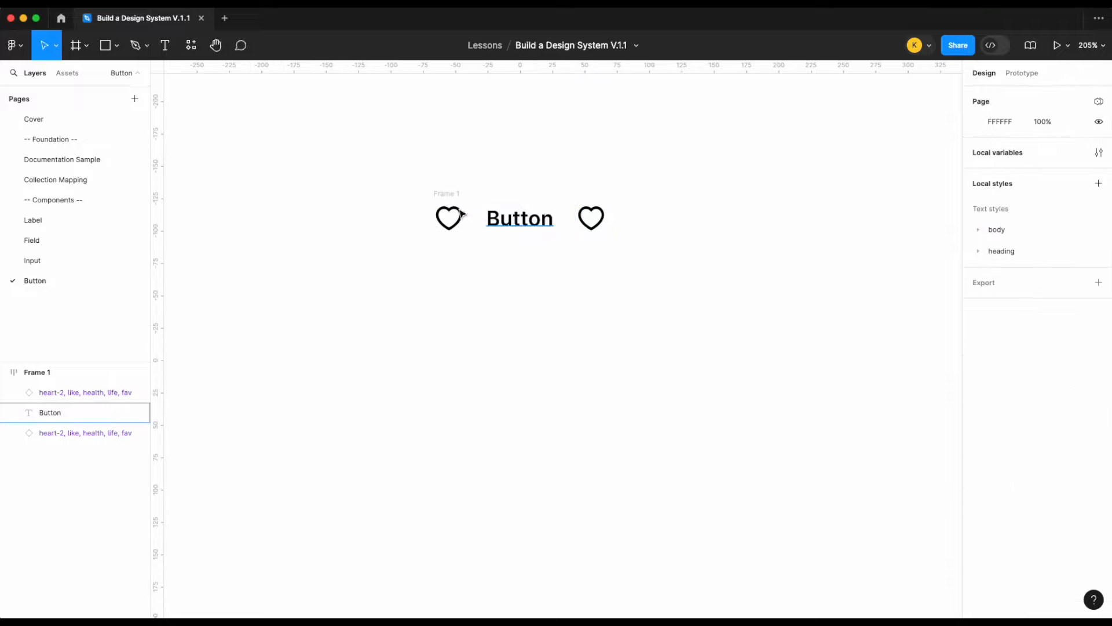
# - Set the button frame's item spacing to 12, horizontal padding to 24 and vertical padding to 12
pyautogui.click(452, 195)
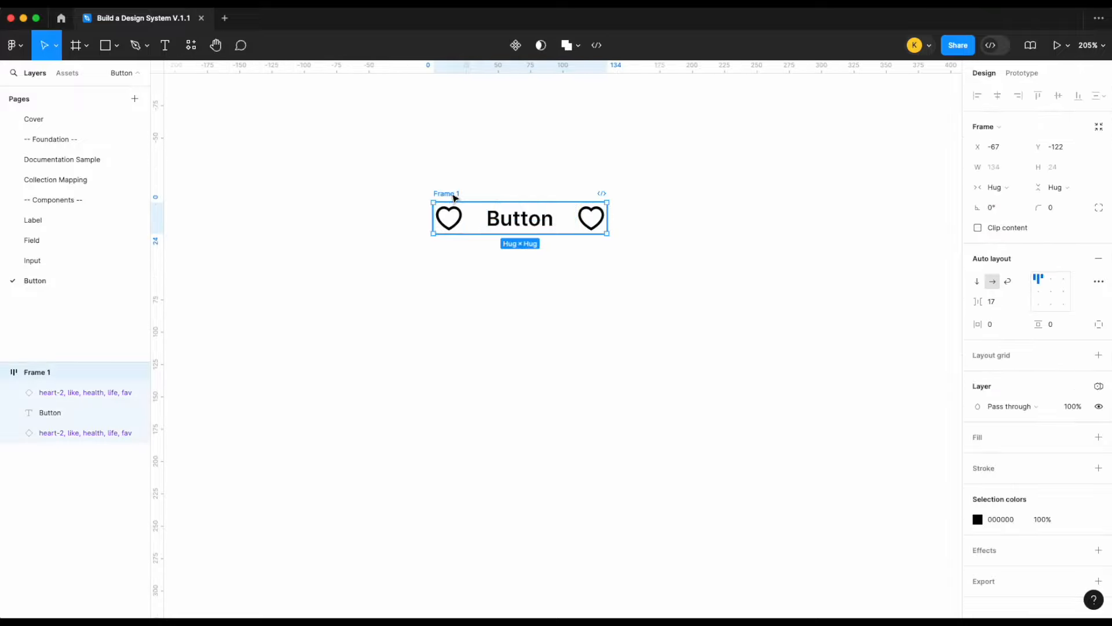
pyautogui.click(999, 303)
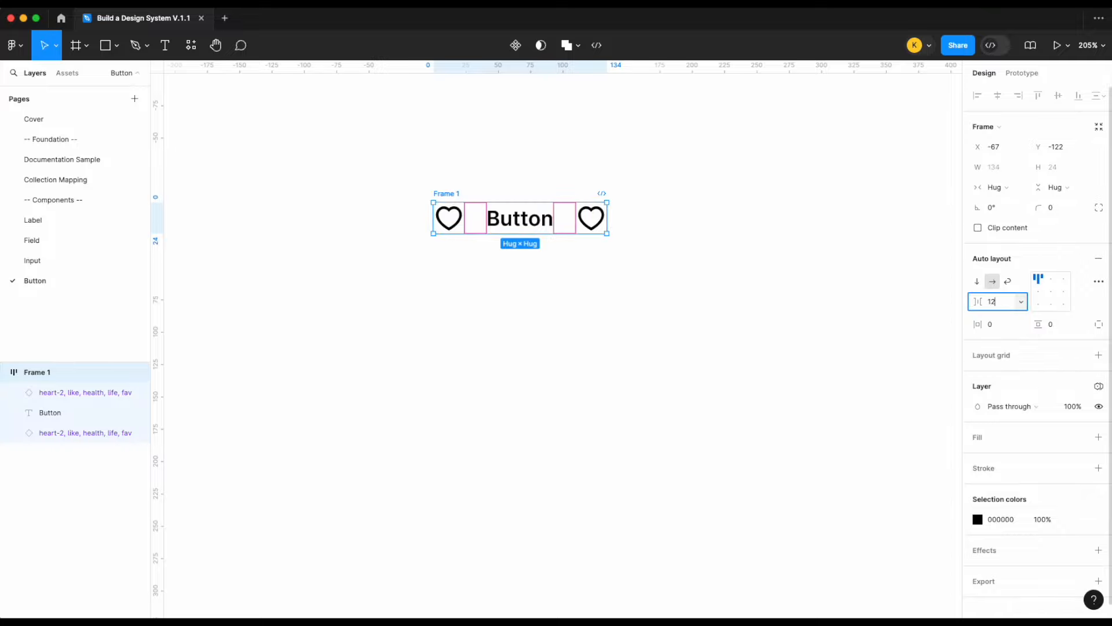
pyautogui.write('12')
pyautogui.press('Return')
pyautogui.click(999, 327)
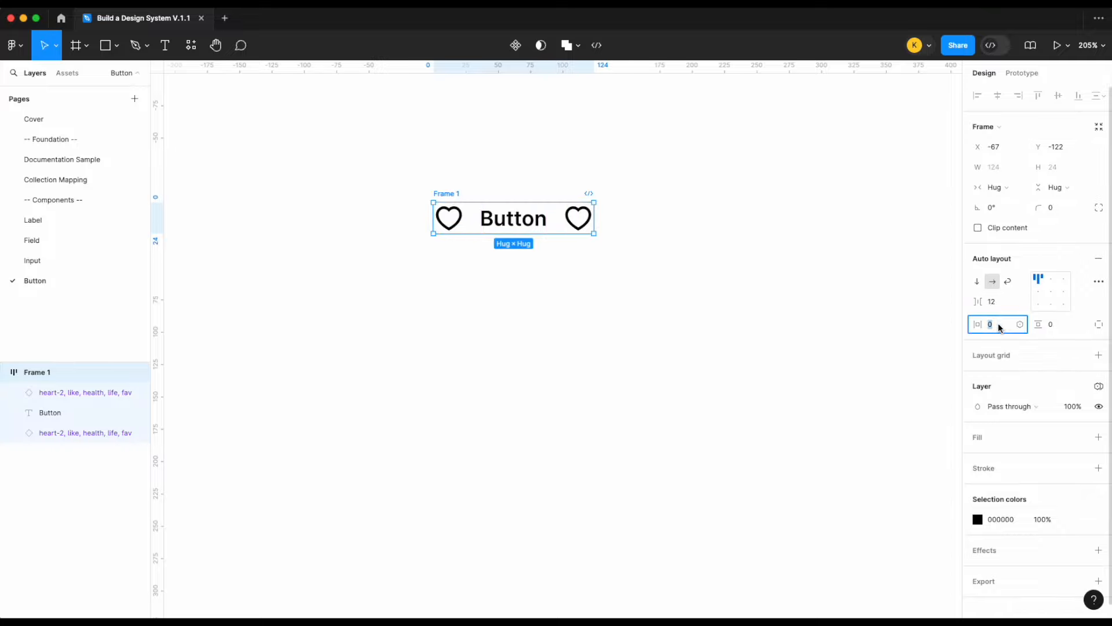
pyautogui.write('24')
pyautogui.press('Return')
pyautogui.click(1055, 325)
pyautogui.write('12')
pyautogui.press('Return')
pyautogui.scroll(1, 646, 333)
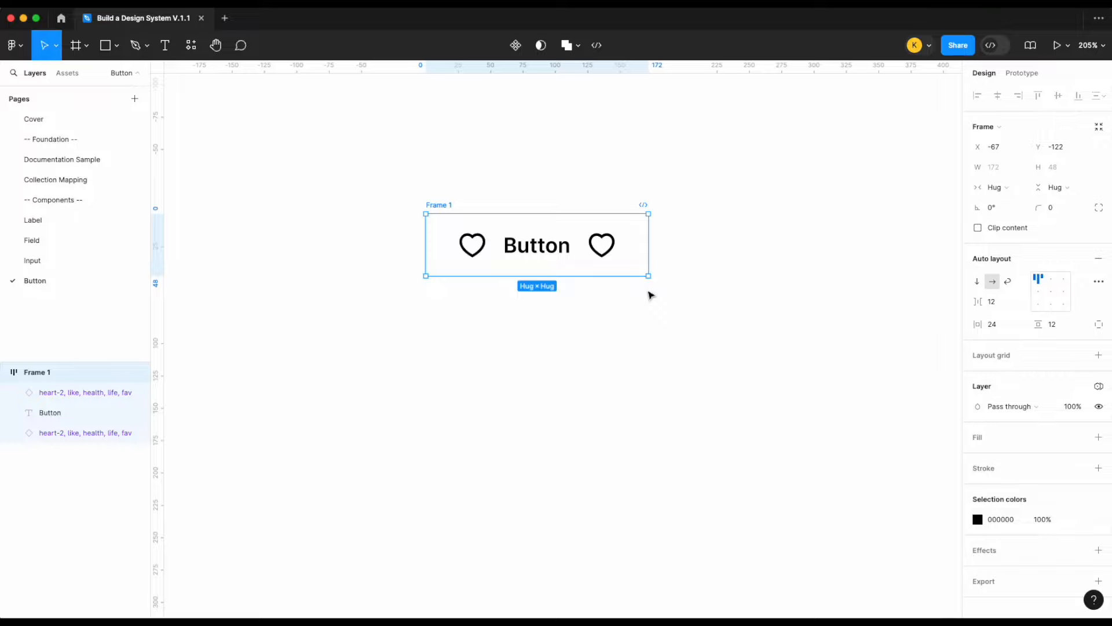
# - Fill the button frame with the surface/action color variable
pyautogui.click(1099, 436)
pyautogui.click(1079, 438)
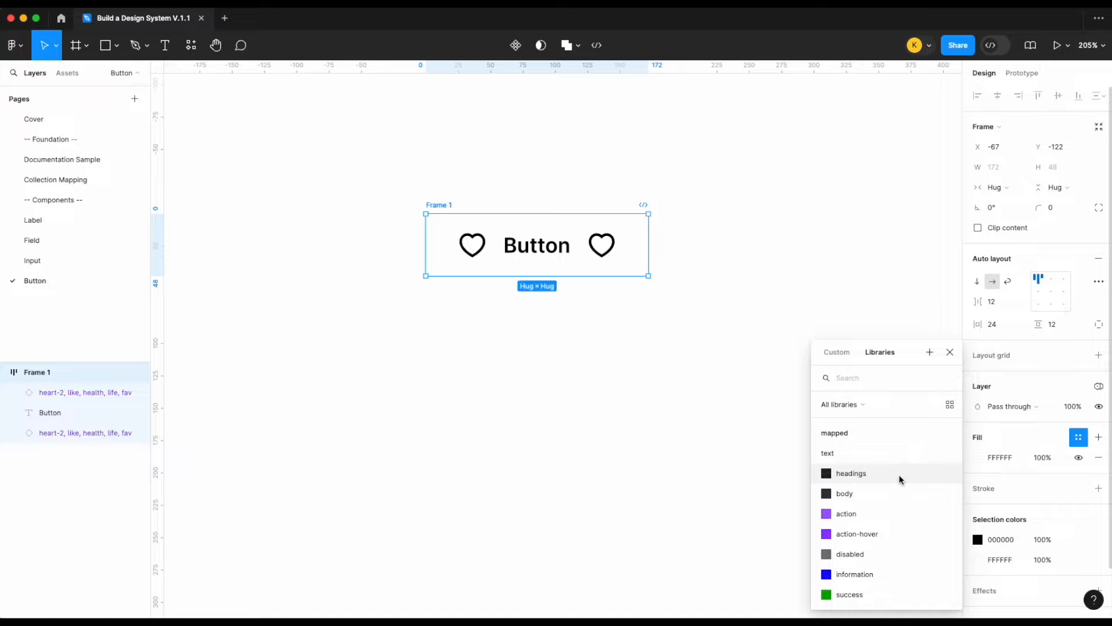
pyautogui.write('surf')
pyautogui.scroll(-1, 843, 530)
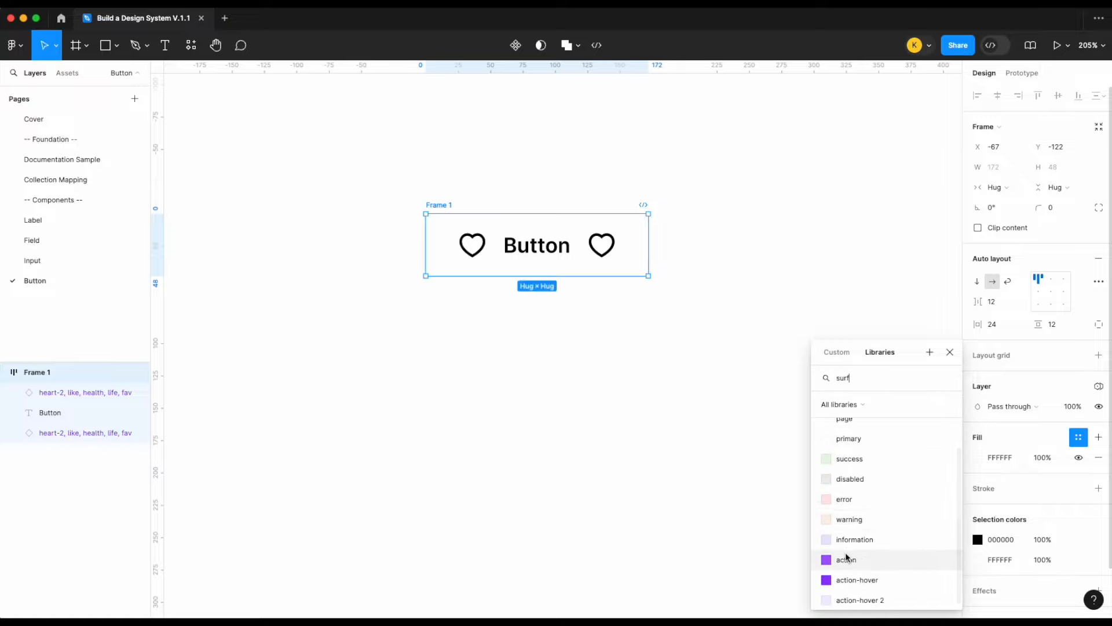
pyautogui.click(844, 557)
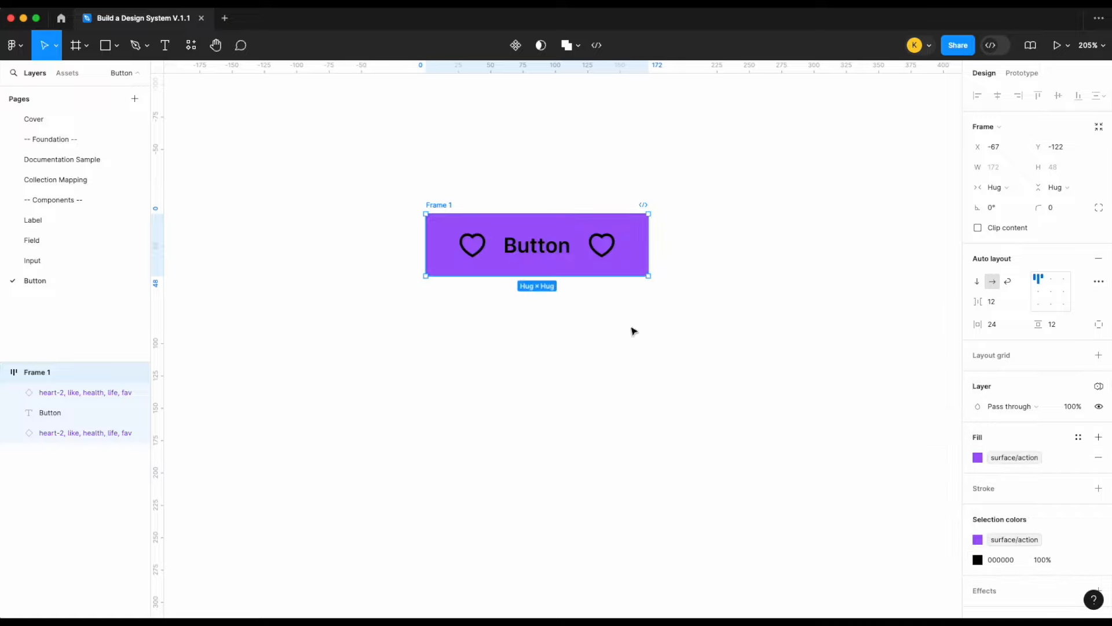
# - Apply the text/on-action color variable to the Button text
pyautogui.click(534, 251)
pyautogui.click(1078, 320)
pyautogui.write('text')
pyautogui.scroll(-2, 864, 492)
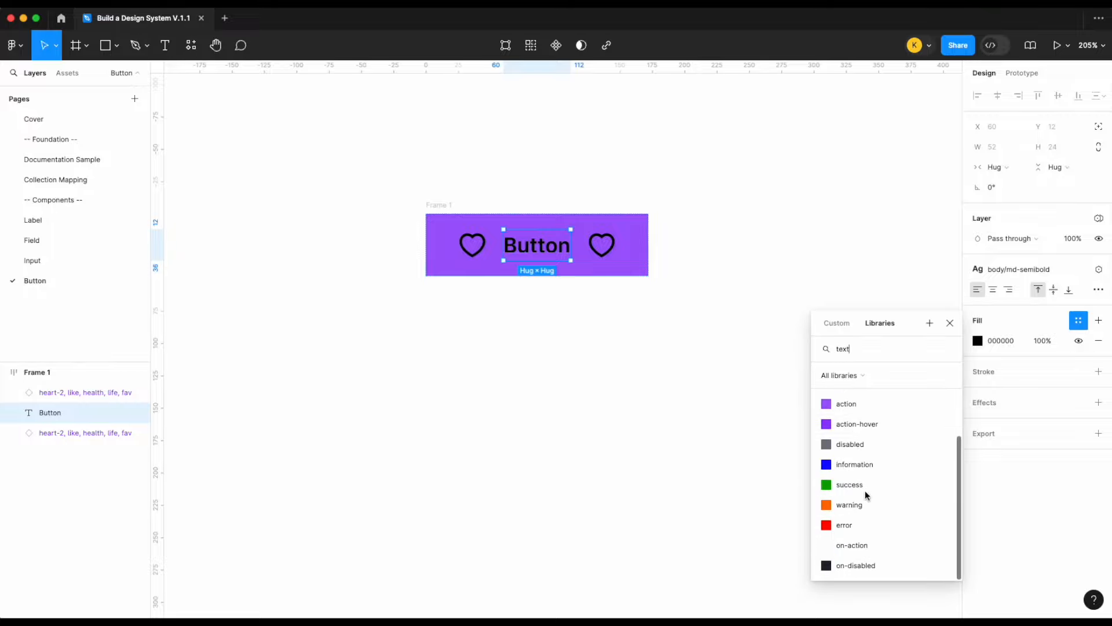
pyautogui.click(870, 545)
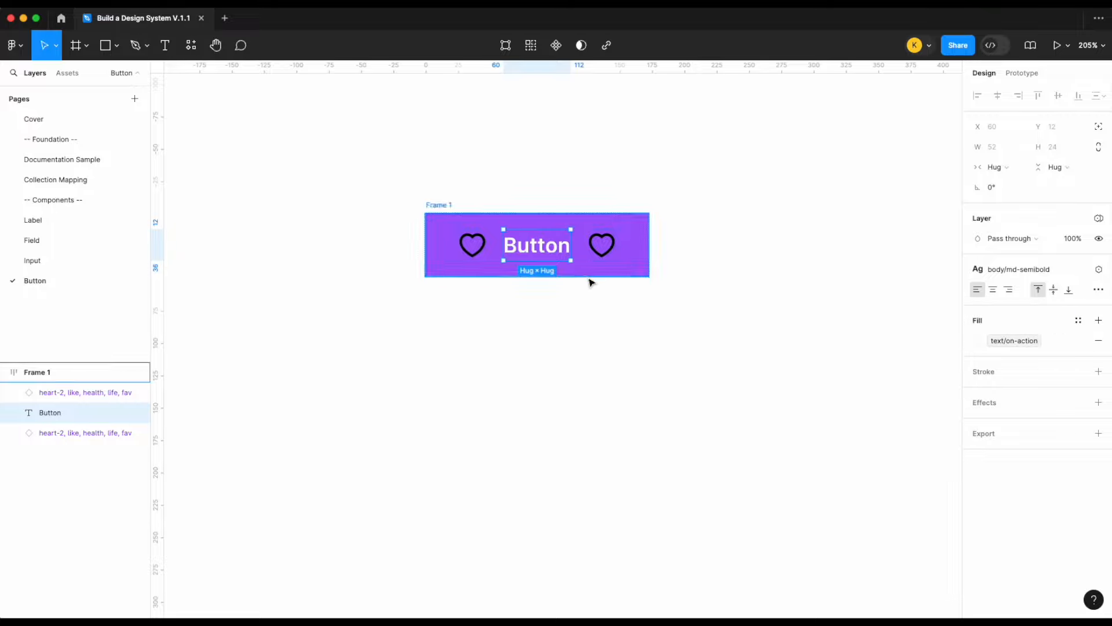
pyautogui.click(605, 248)
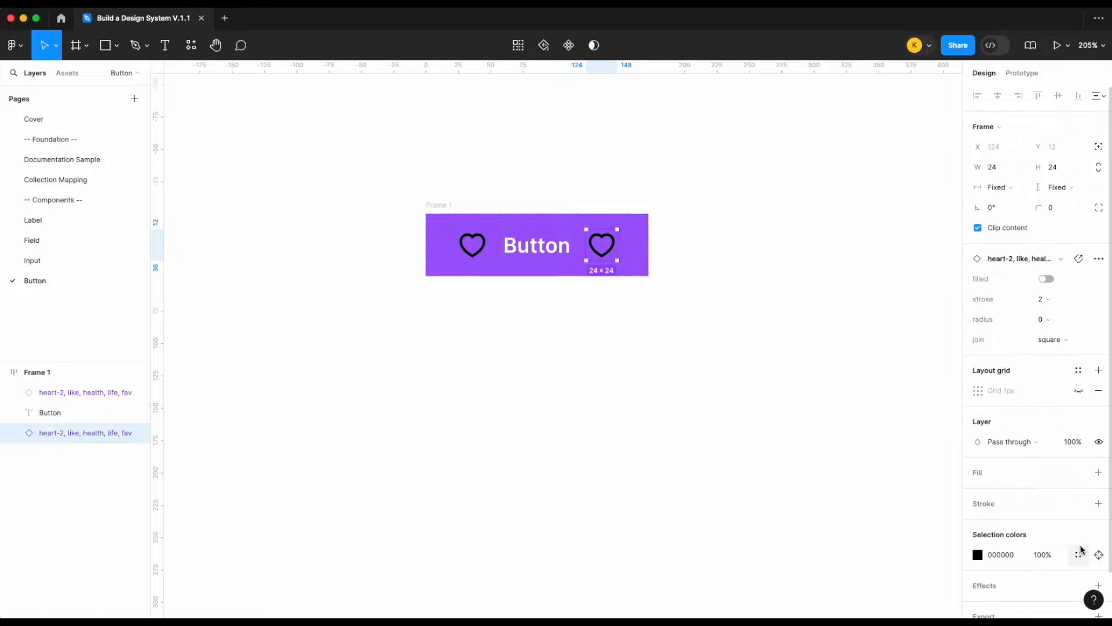
pyautogui.click(1078, 554)
pyautogui.write('ico')
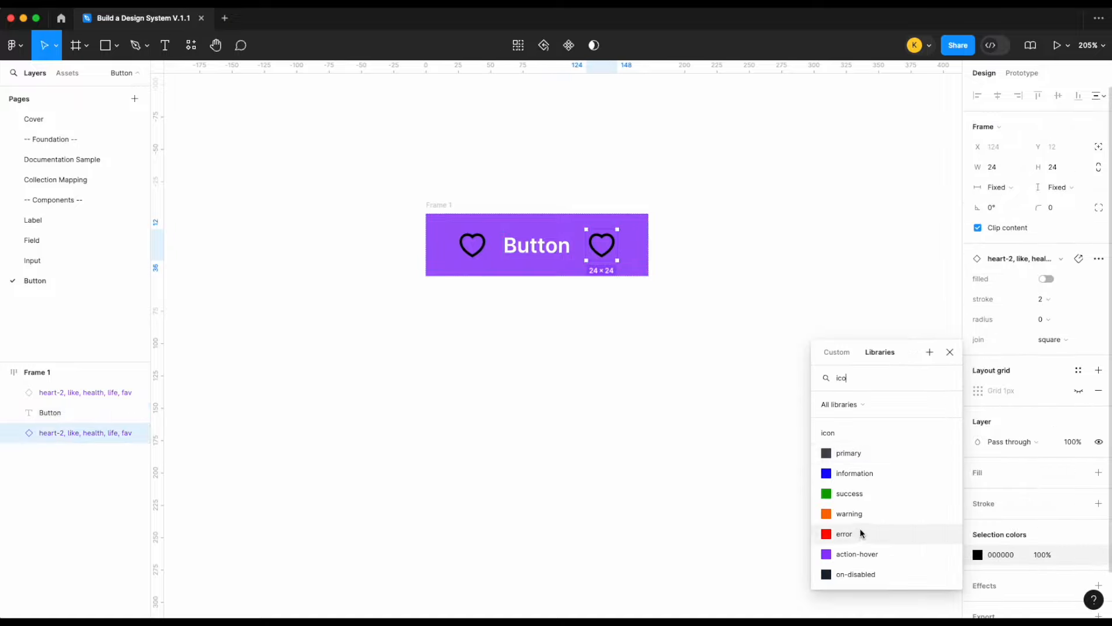
pyautogui.click(950, 355)
pyautogui.click(871, 350)
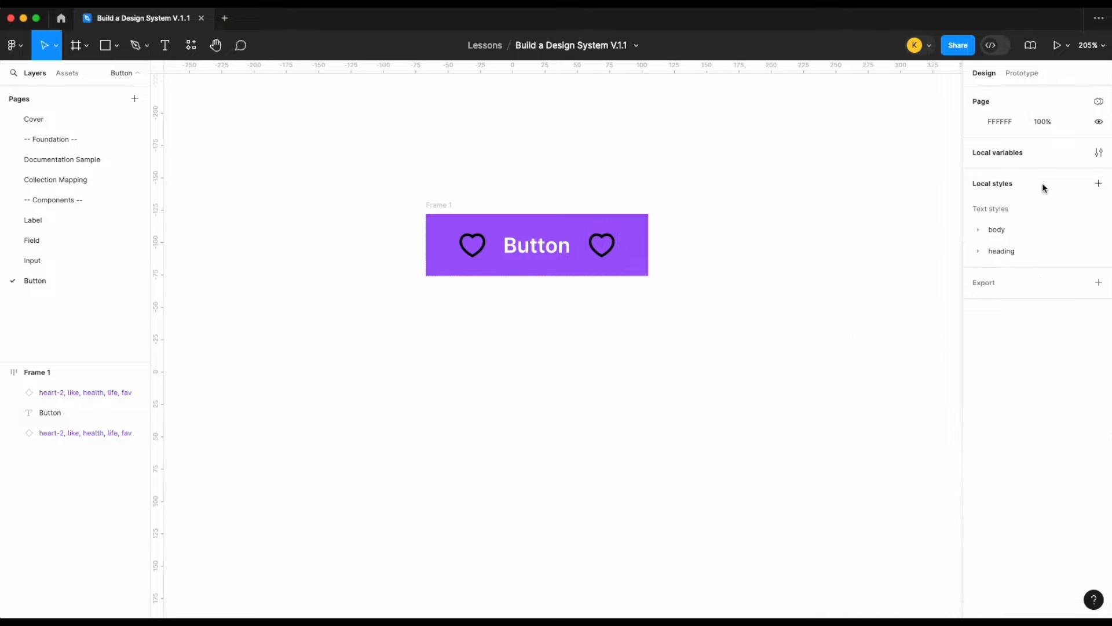
# - Duplicate the on-disabled variable in the icon group of the mapped collection and rename the copy "on-action"
pyautogui.click(1098, 153)
pyautogui.click(606, 183)
pyautogui.hscroll(5, 423, 249)
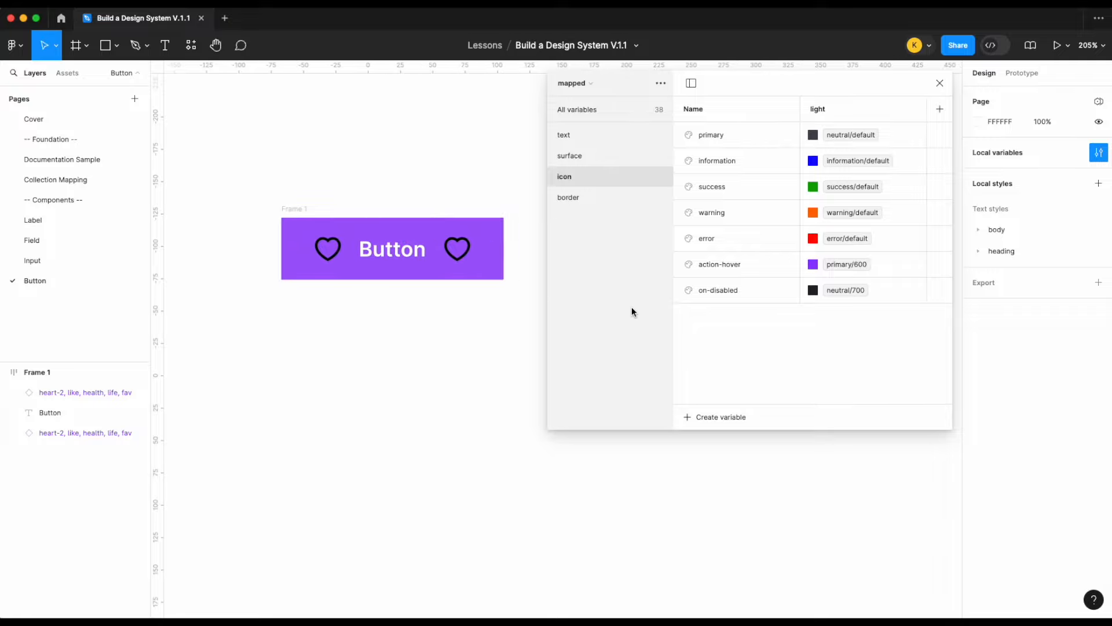
pyautogui.click(739, 290)
pyautogui.hotkey('shift', 'Return')
pyautogui.doubleClick(734, 318)
pyautogui.click(750, 318)
pyautogui.press('BackSpace')
pyautogui.press('BackSpace')
pyautogui.press('BackSpace')
pyautogui.press('BackSpace')
pyautogui.press('BackSpace')
pyautogui.press('BackSpace')
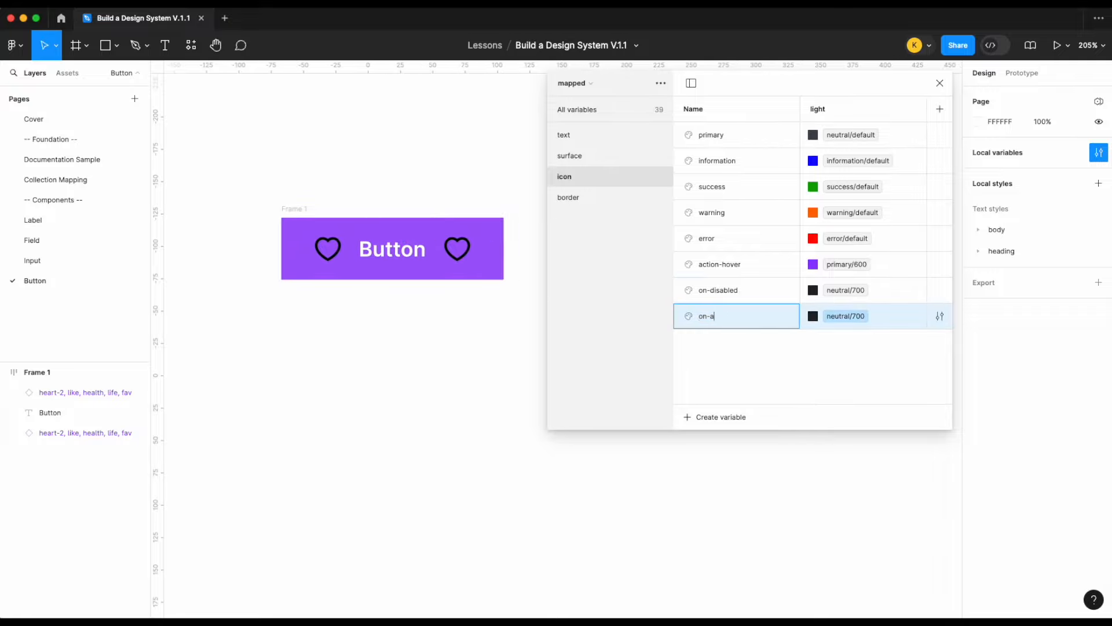
# - Set the light value of the icon/on-action variable to neutral white and close the local variables
pyautogui.click(846, 317)
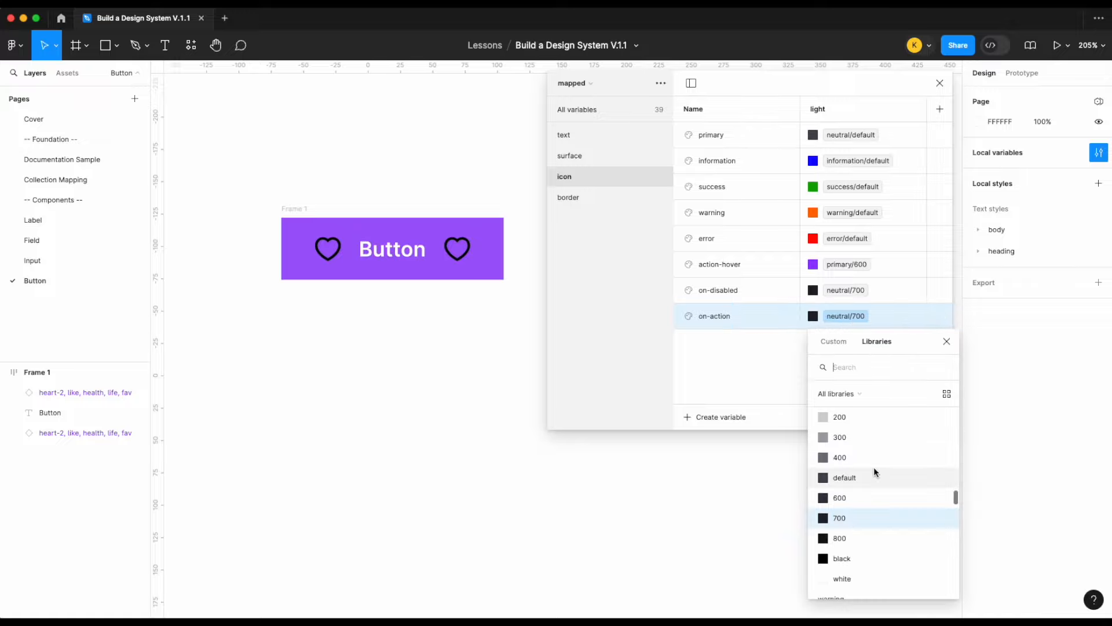
pyautogui.click(839, 575)
pyautogui.click(939, 83)
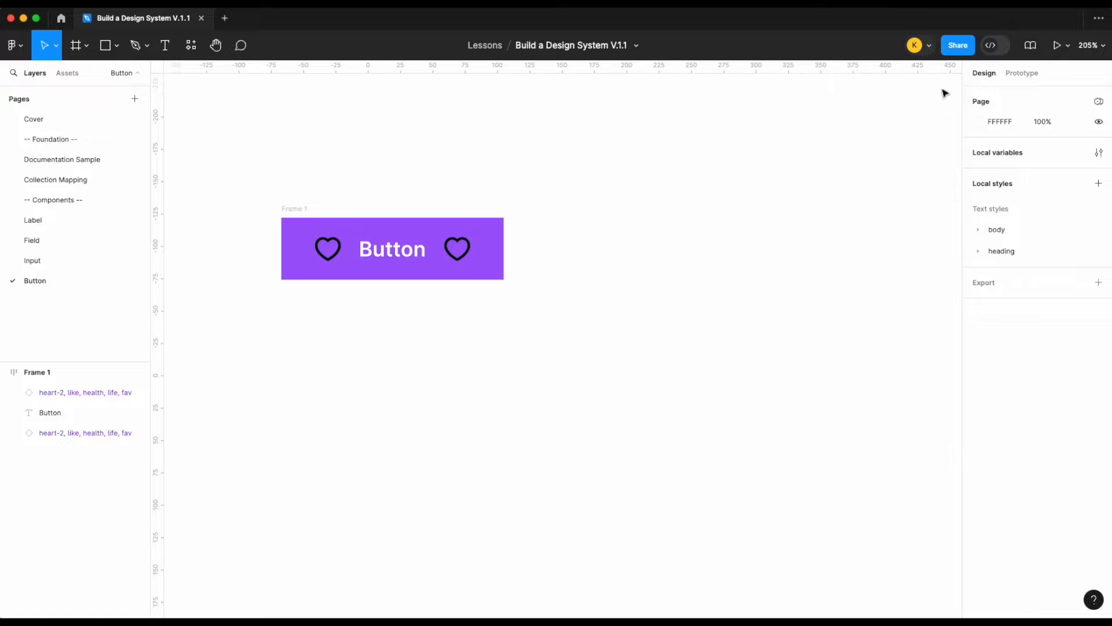
# - Apply the icon/on-action color variable to the black heart icons in the button frame
pyautogui.click(289, 209)
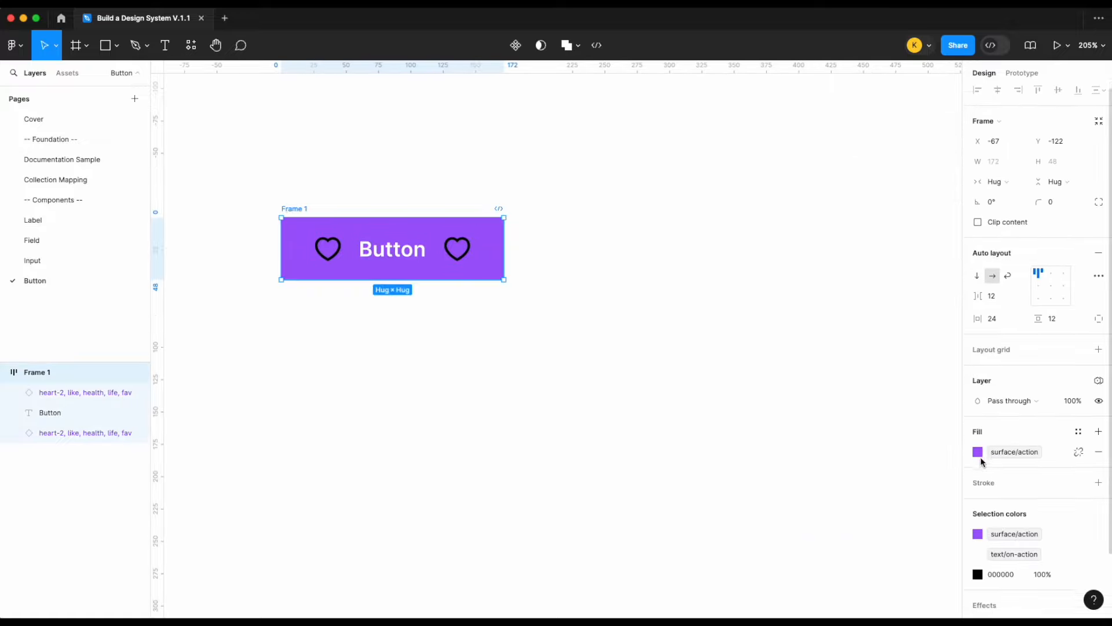
pyautogui.scroll(-2, 1006, 512)
pyautogui.click(1078, 515)
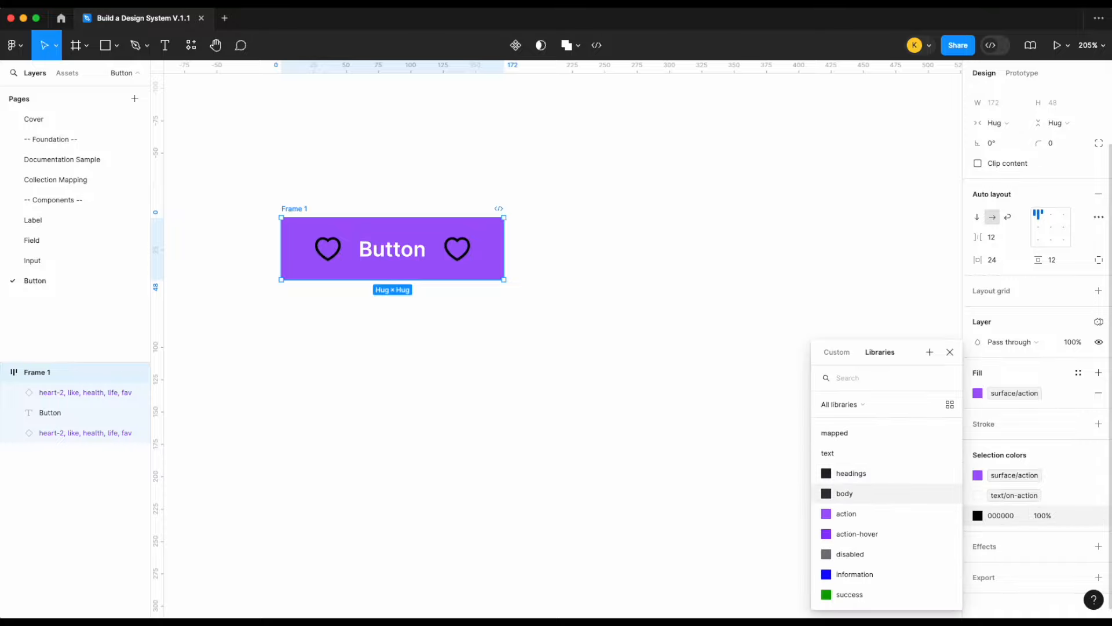
pyautogui.write('on')
pyautogui.click(840, 596)
pyautogui.click(595, 342)
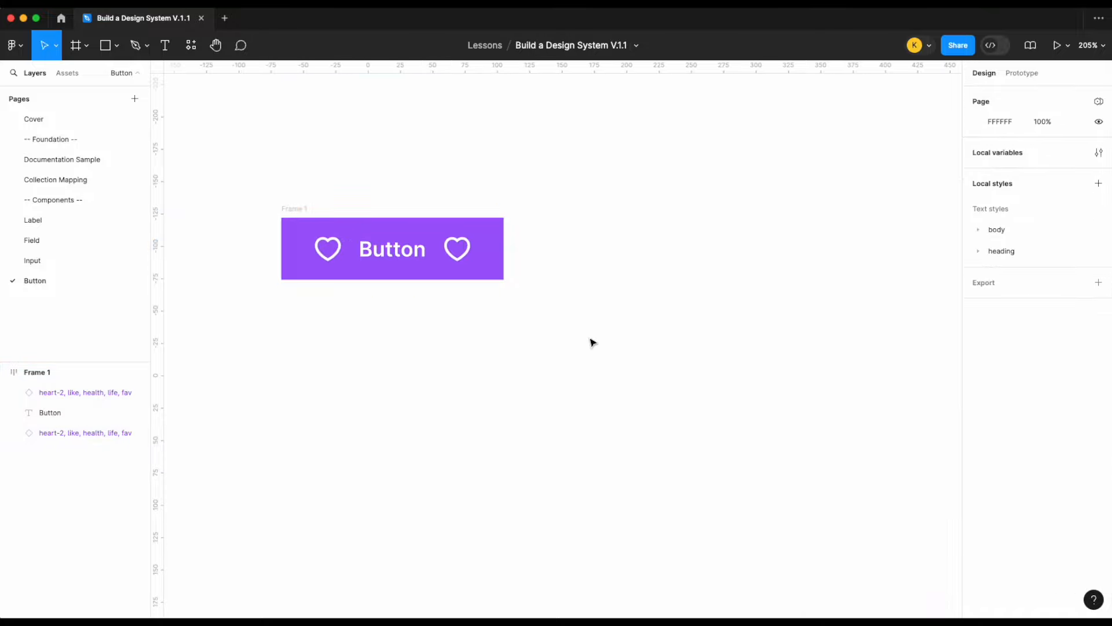
# - Bind the button frame's corner radius to the border radius md variable
pyautogui.hscroll(-3, 524, 311)
pyautogui.click(341, 224)
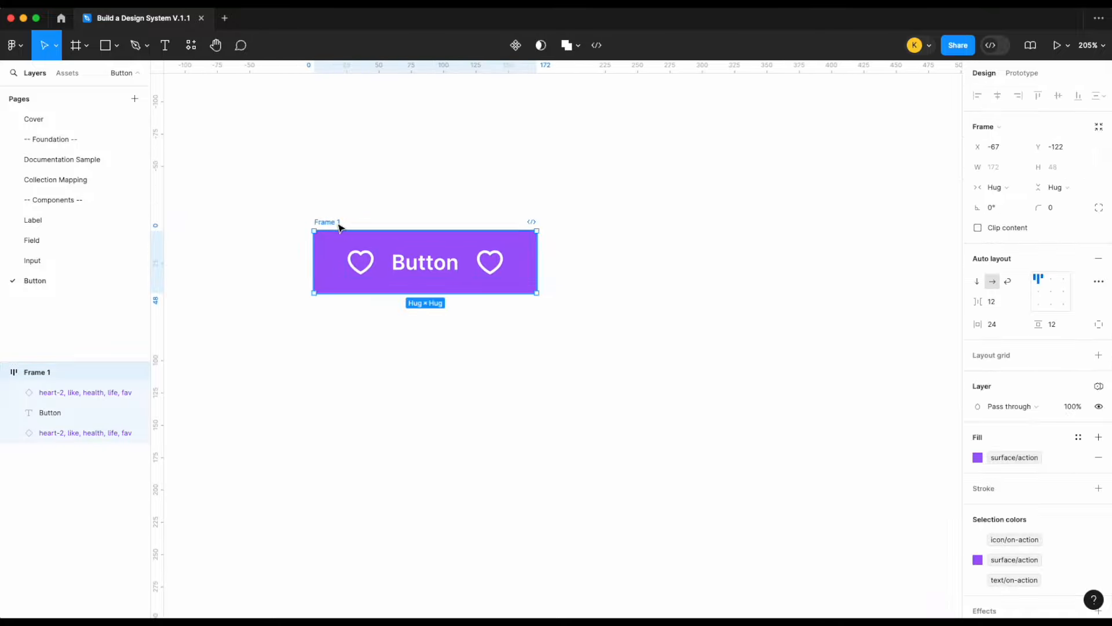
pyautogui.click(1081, 208)
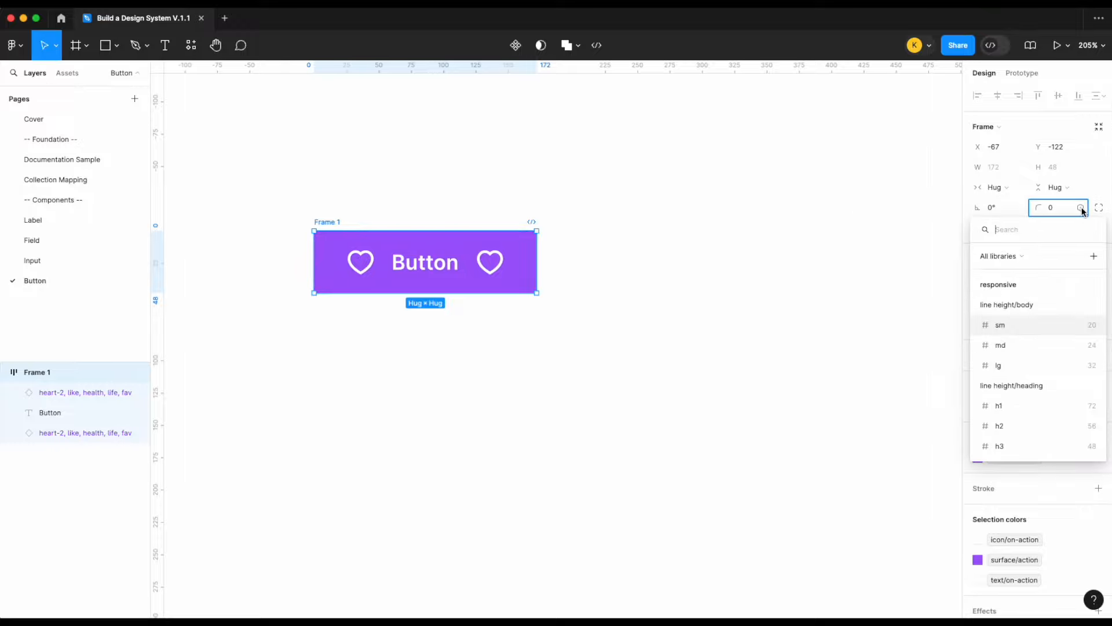
pyautogui.write('rad')
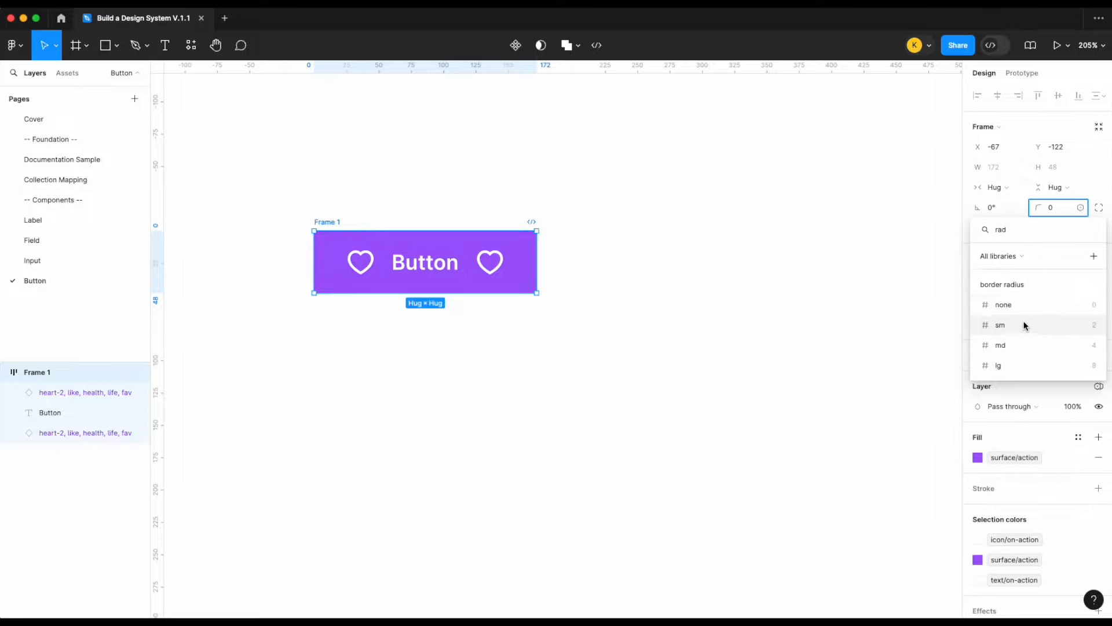
pyautogui.click(1022, 346)
pyautogui.click(665, 346)
# - Rename the button frame as "Button"
pyautogui.hscroll(-4, 431, 238)
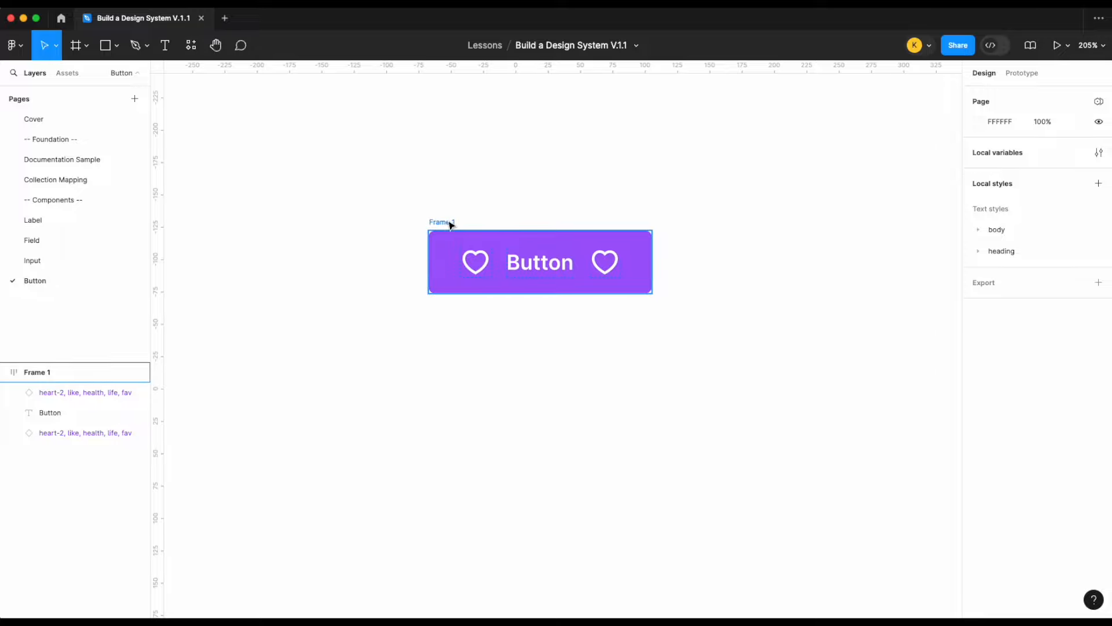
pyautogui.doubleClick(445, 222)
pyautogui.write('Button')
pyautogui.press('Return')
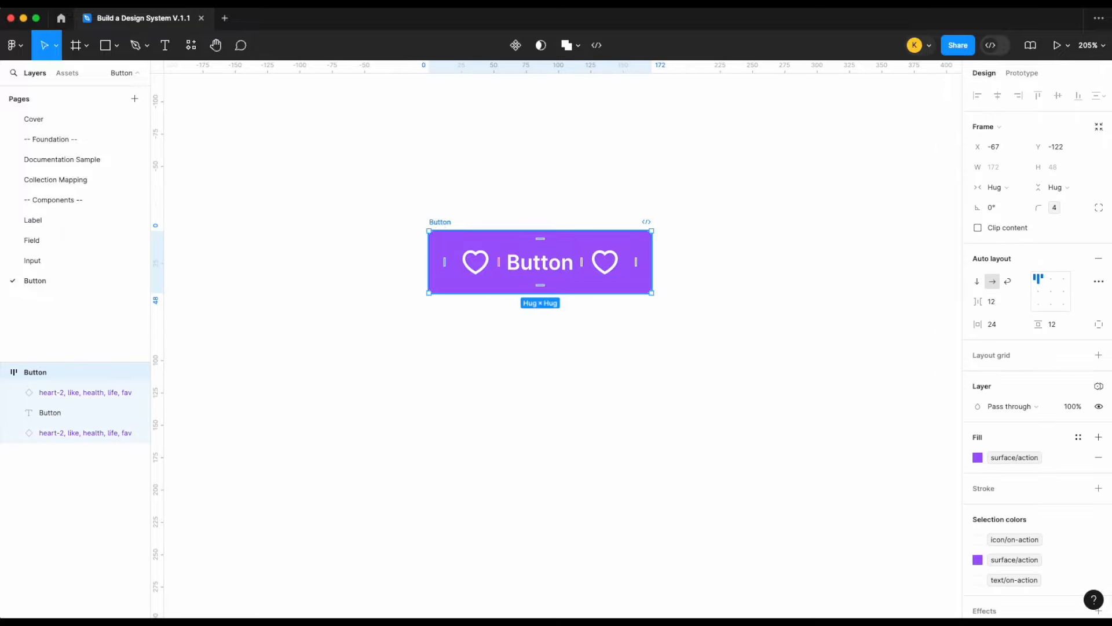
# - Turn the Button frame into a component and place an instance of it below the original
pyautogui.rightClick(441, 227)
pyautogui.click(488, 456)
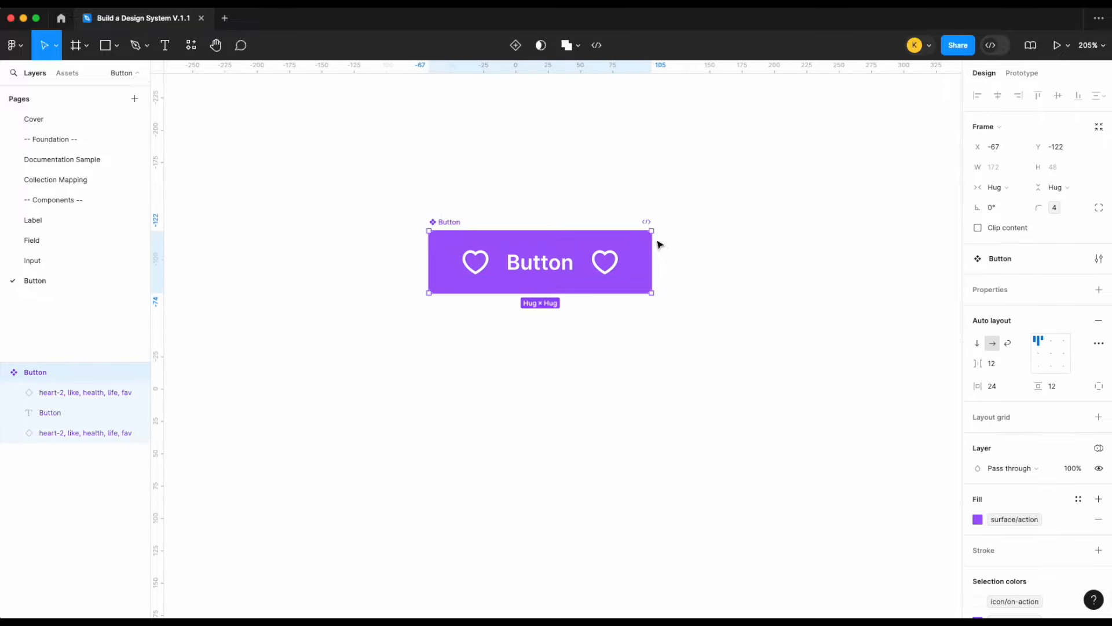
pyautogui.press('super+d')
pyautogui.click(761, 293)
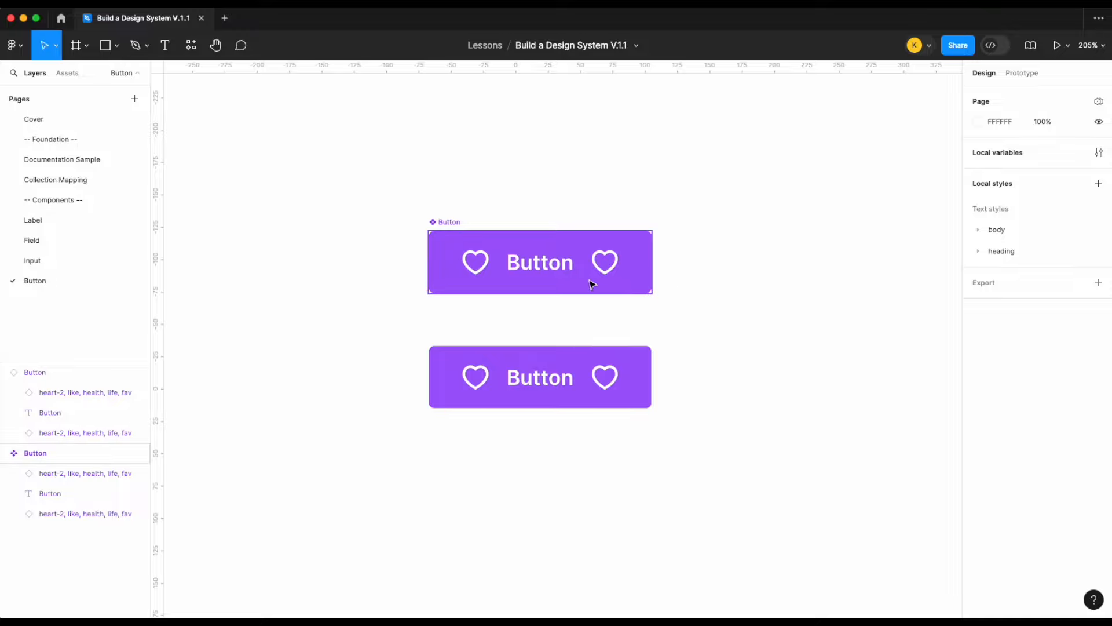
# - Create a text component property named "Label" for the text in the main Button component
pyautogui.doubleClick(560, 273)
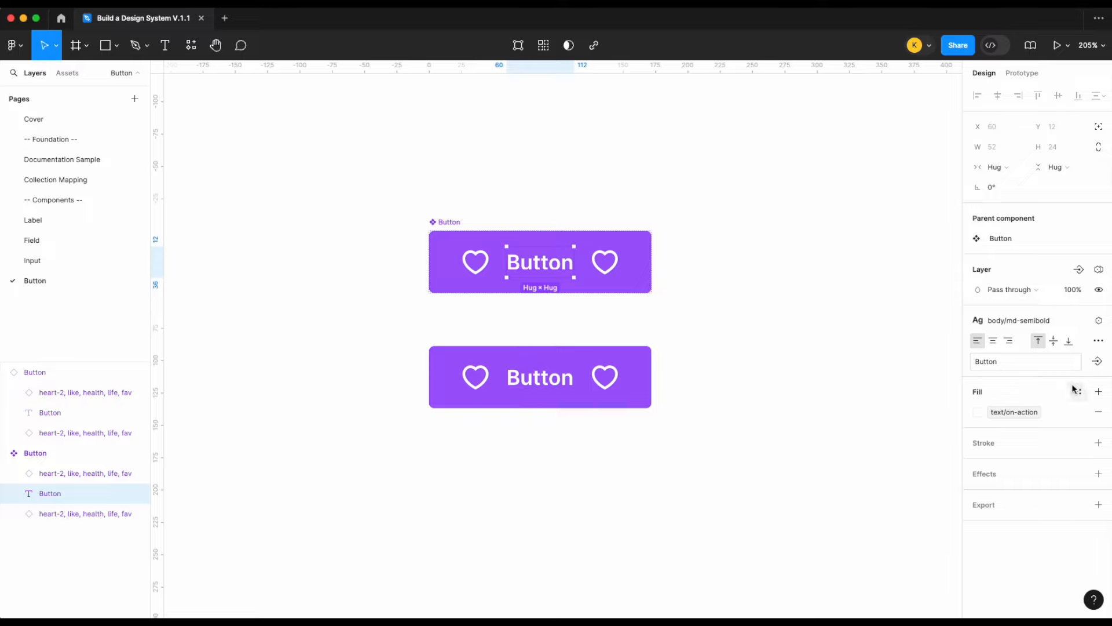
pyautogui.click(1096, 362)
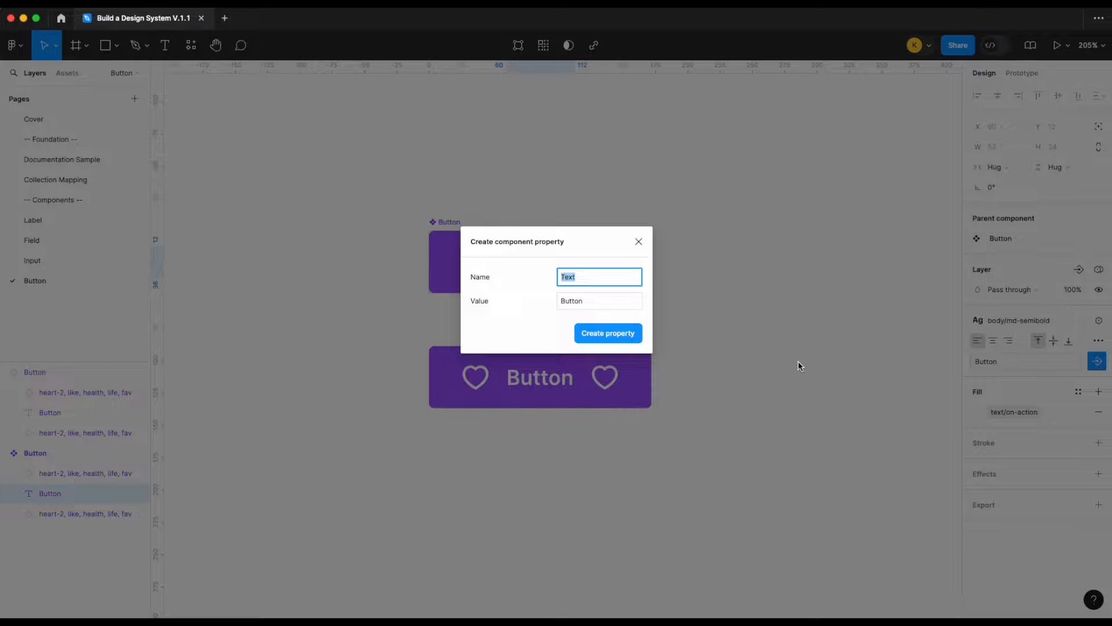
pyautogui.write('Label')
pyautogui.press('Return')
# - Set the Label property of the Button instance to "Click me"
pyautogui.click(640, 405)
pyautogui.click(1063, 279)
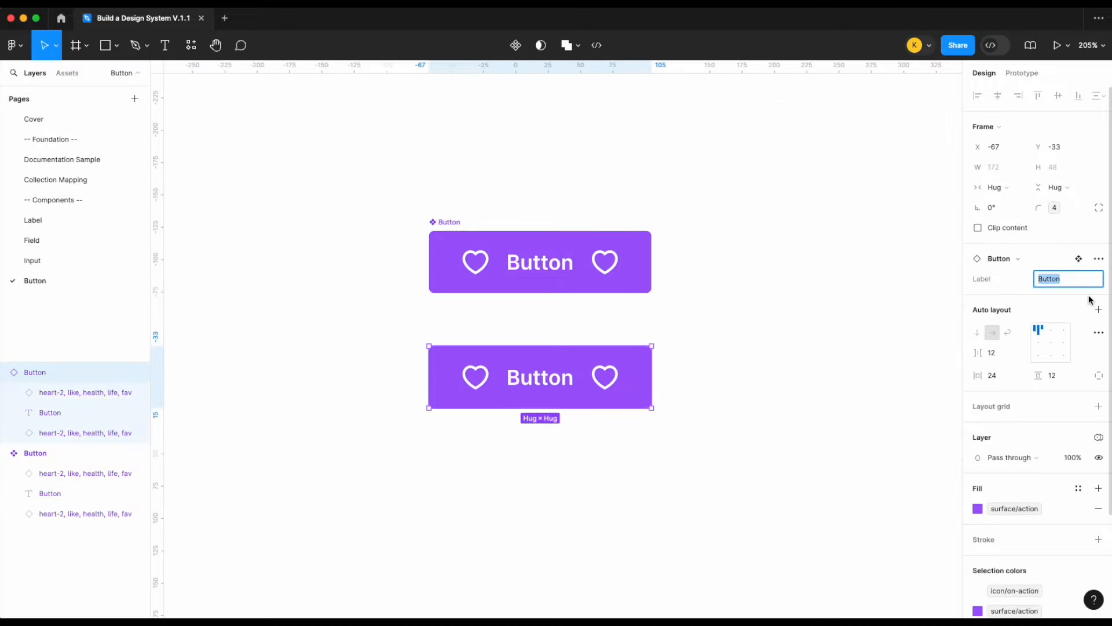
pyautogui.write('Click me')
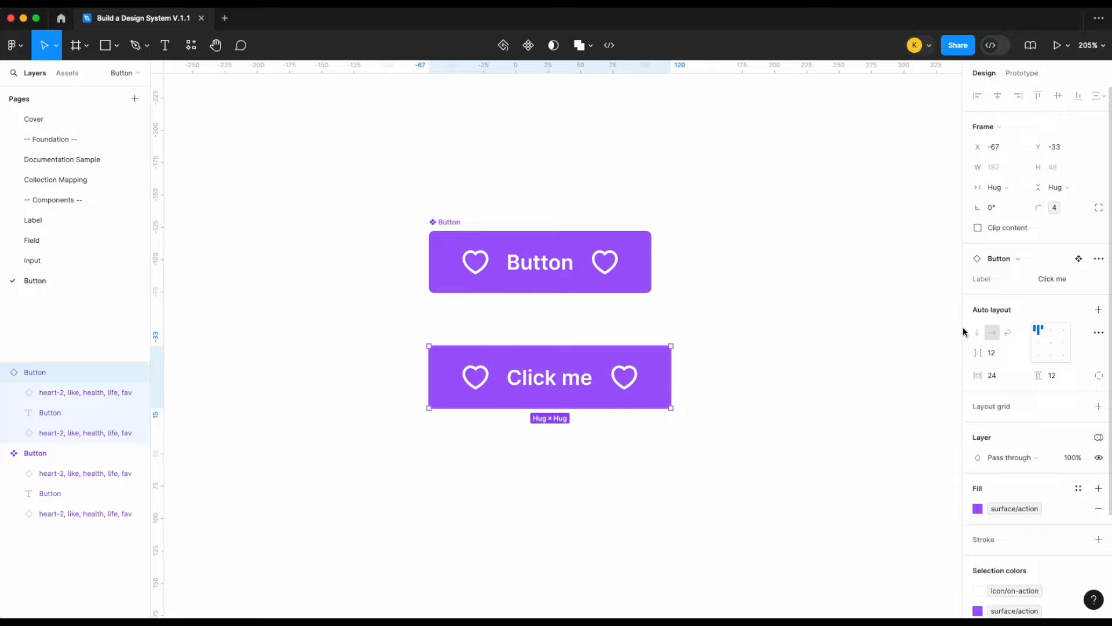
pyautogui.click(892, 332)
# - Create a visibility property named "Icon left" for the left heart icon in the main Button component
pyautogui.click(500, 268)
pyautogui.doubleClick(476, 262)
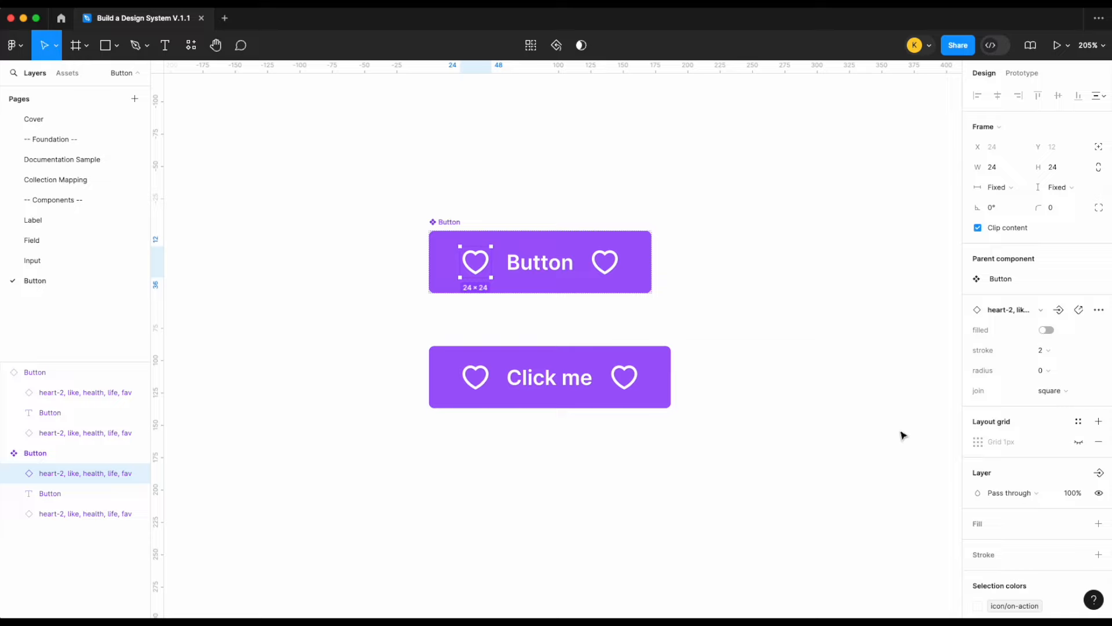
pyautogui.click(1099, 472)
pyautogui.write('Icon left')
pyautogui.press('Return')
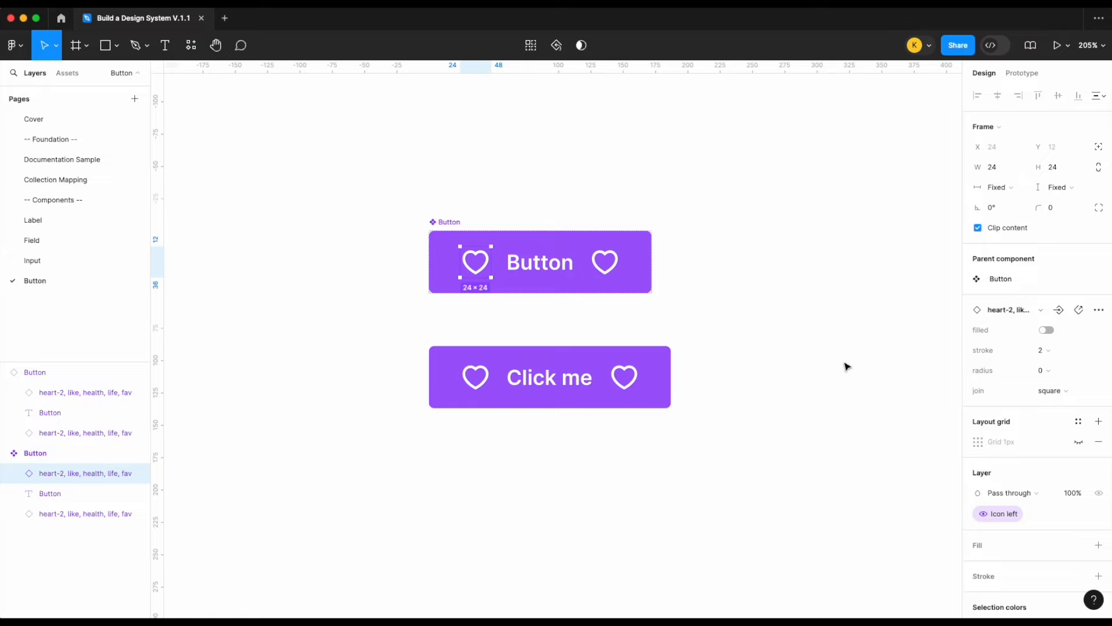
# - Create an instance swap property named "↘ Icon right" from the selected left heart icon, including the diagonal arrow symbol
pyautogui.click(1058, 309)
pyautogui.write('Icon right')
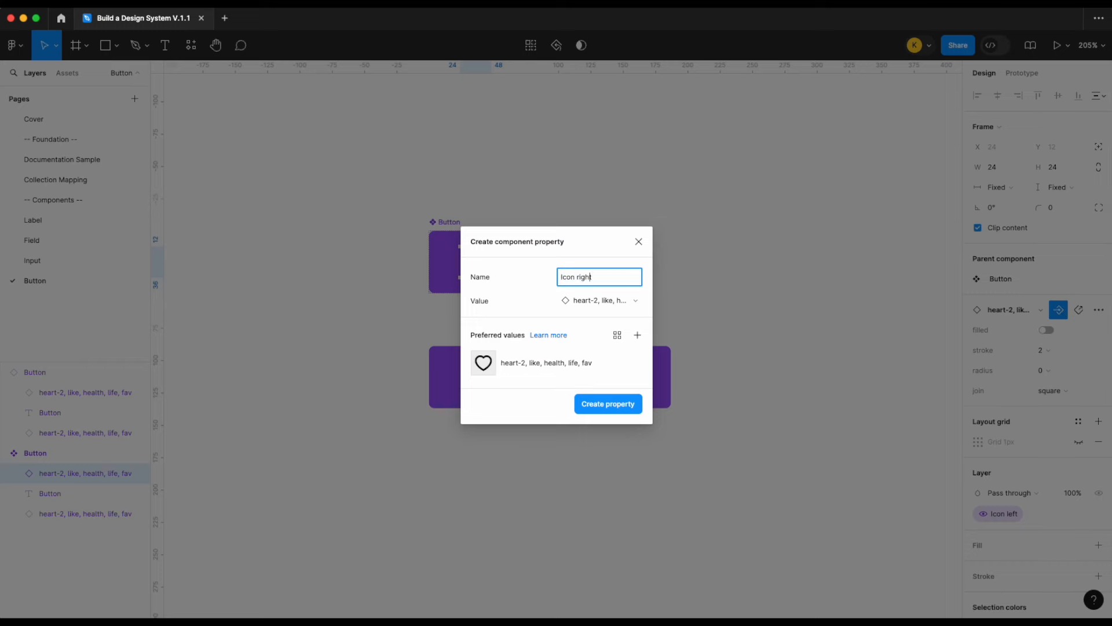
pyautogui.write('I')
pyautogui.click(55, 4)
pyautogui.click(85, 384)
pyautogui.write('arrow')
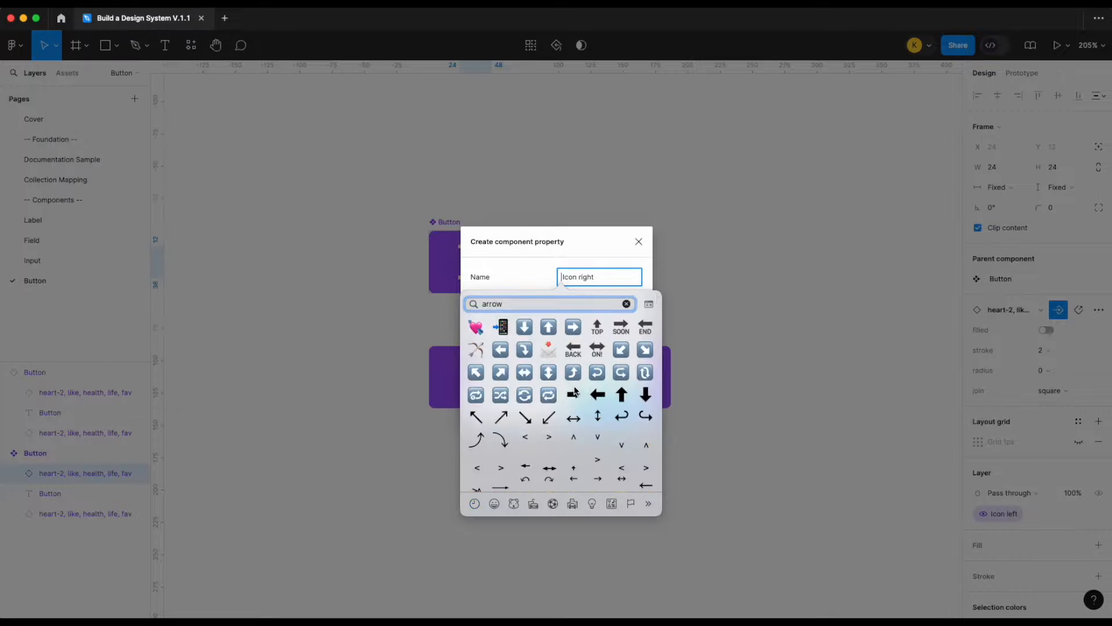
pyautogui.click(525, 417)
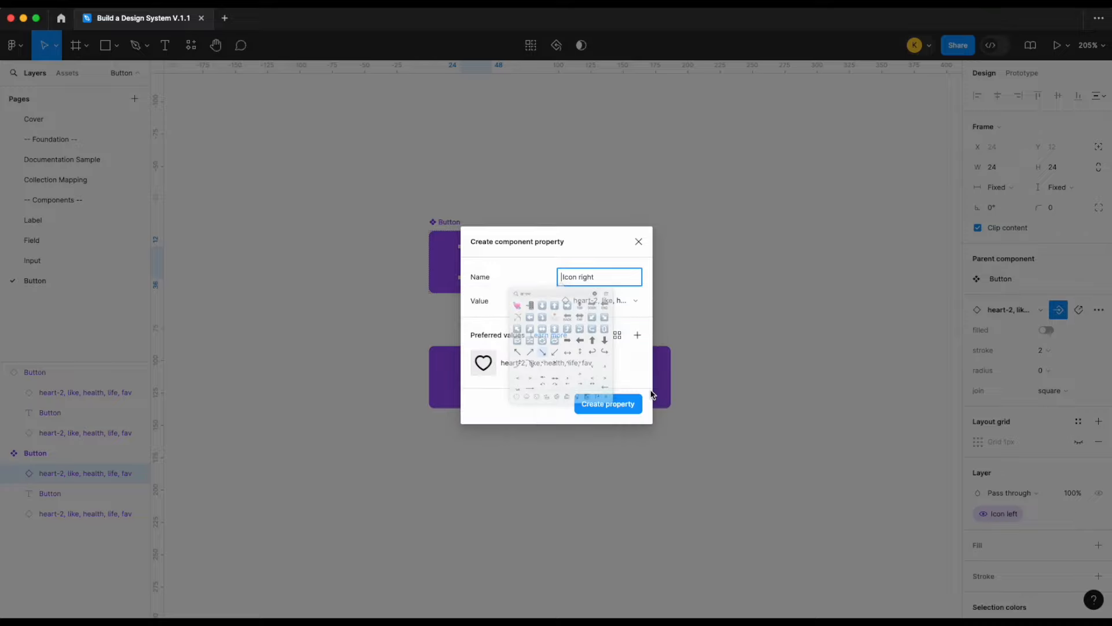
pyautogui.click(624, 409)
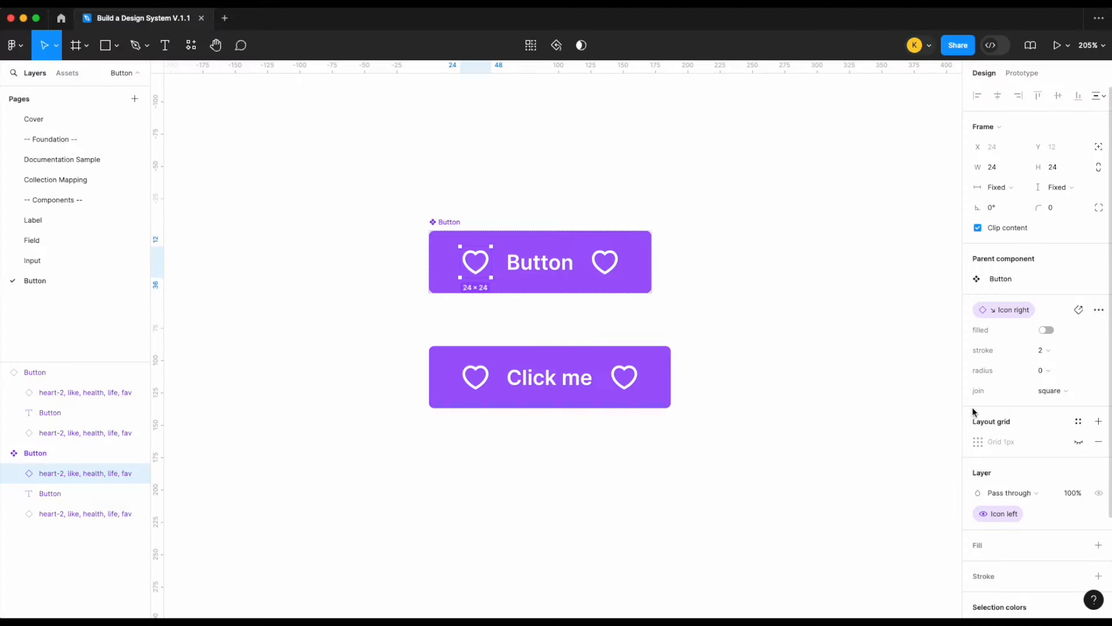
# - Detach "↘ Icon right" from the left heart icon and create an instance swap property named "↘ Icon left" for it
pyautogui.click(1022, 309)
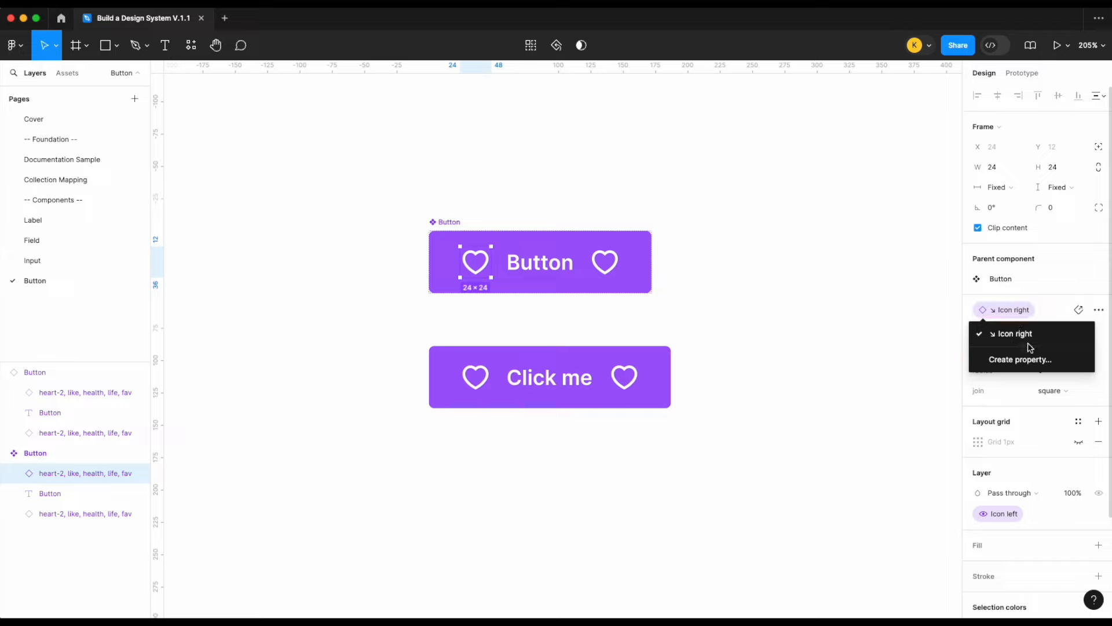
pyautogui.click(1065, 333)
pyautogui.click(1060, 311)
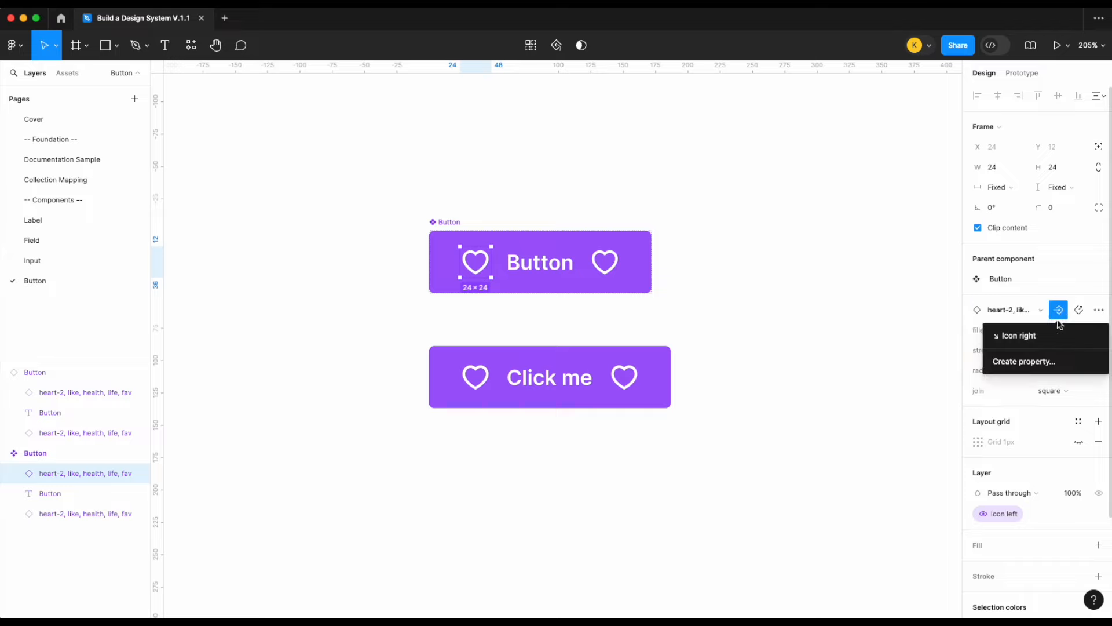
pyautogui.click(1043, 362)
pyautogui.write('I')
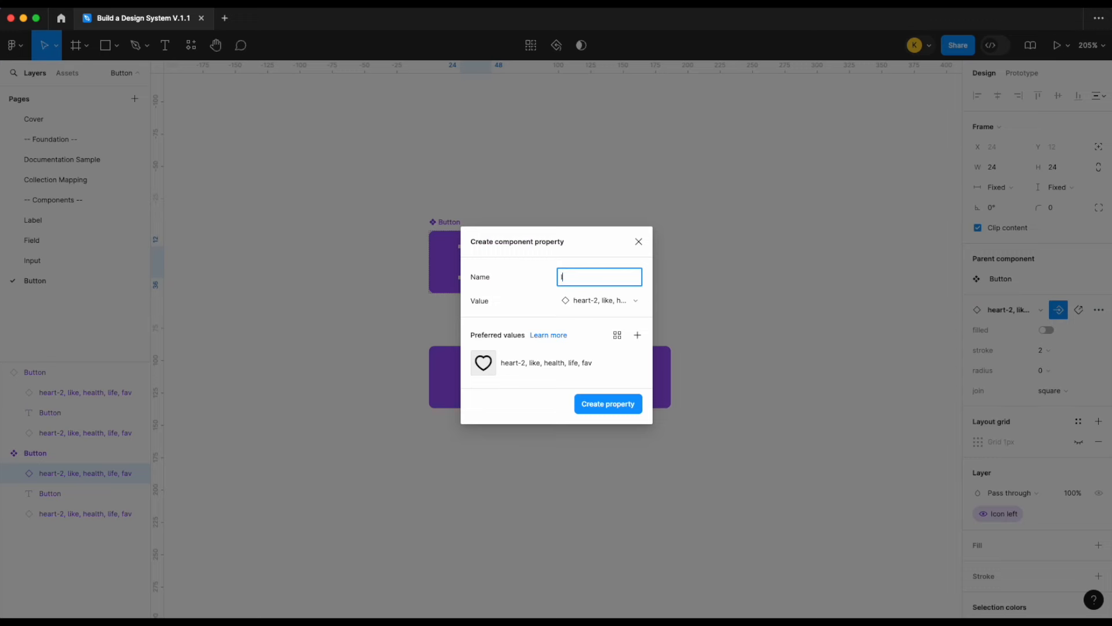
pyautogui.write('I')
pyautogui.click(60, 3)
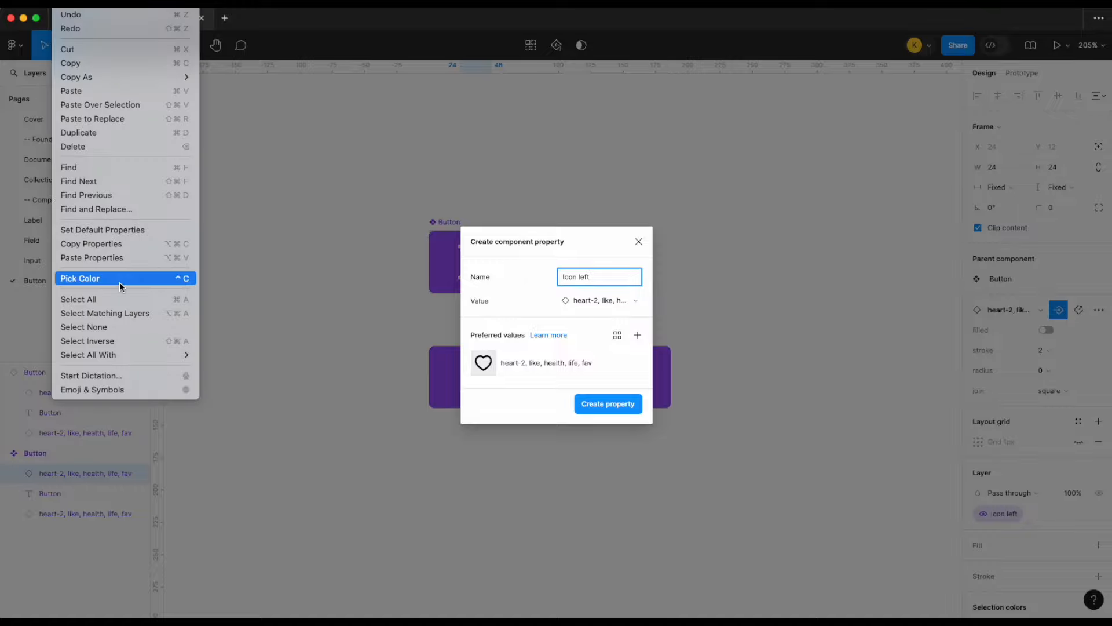
pyautogui.click(124, 389)
pyautogui.write('arrow')
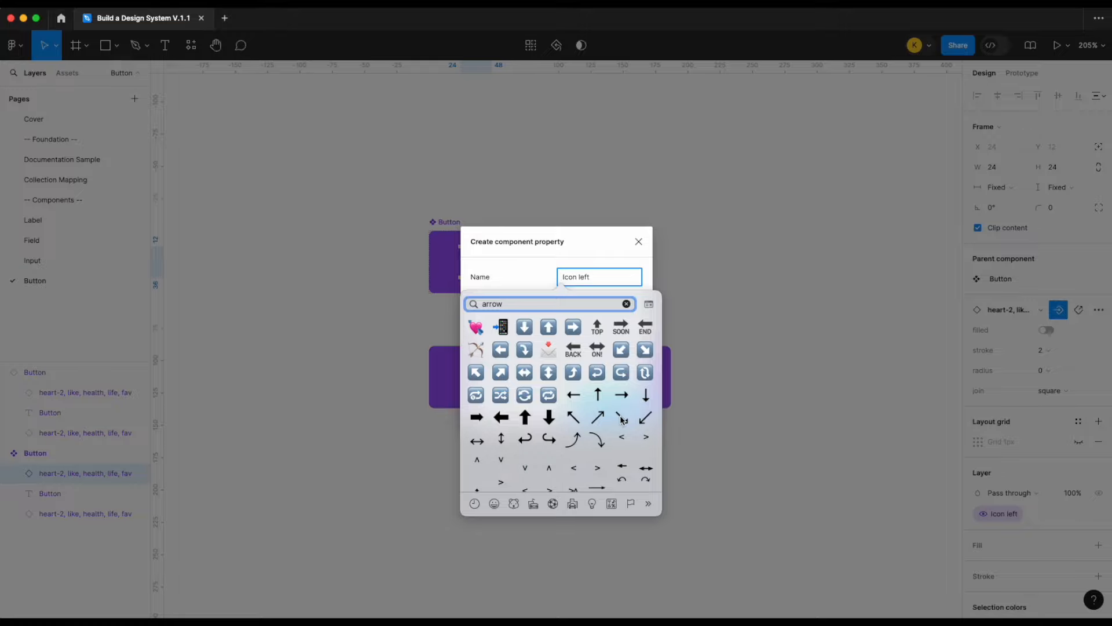
pyautogui.press('Escape')
pyautogui.click(624, 410)
# - Test the Icon left visibility property on the Click me instance by switching it off and on
pyautogui.click(594, 396)
pyautogui.click(1046, 299)
pyautogui.click(1048, 300)
pyautogui.click(1048, 299)
pyautogui.click(1048, 300)
# - Swap the left icon of the Click me instance for "light-bulb, idea, light"
pyautogui.click(1074, 320)
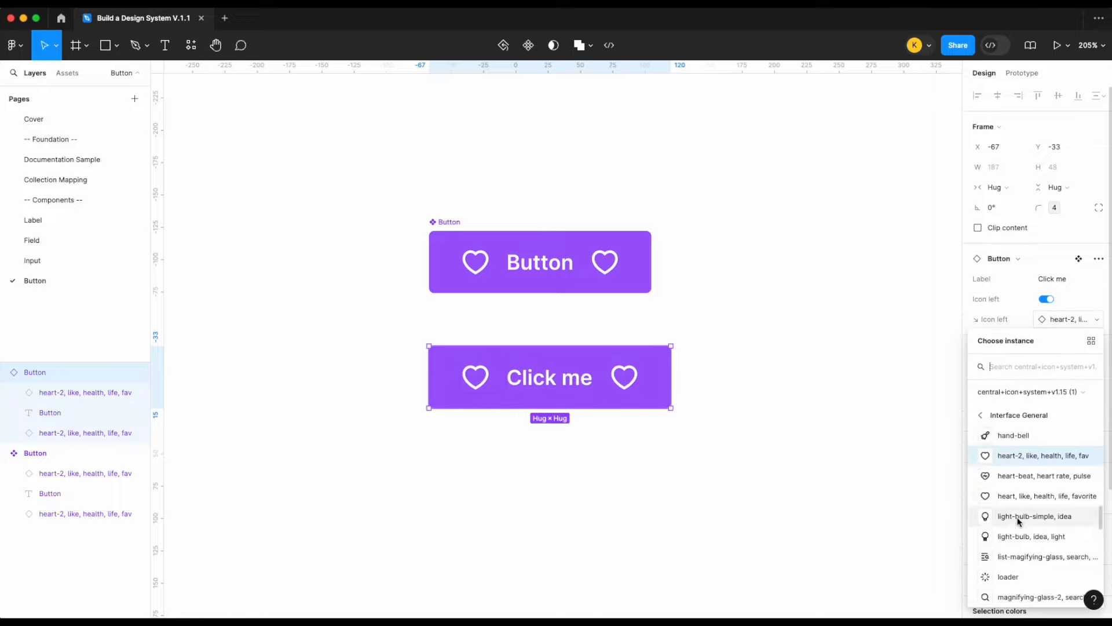
pyautogui.click(1013, 540)
pyautogui.click(800, 416)
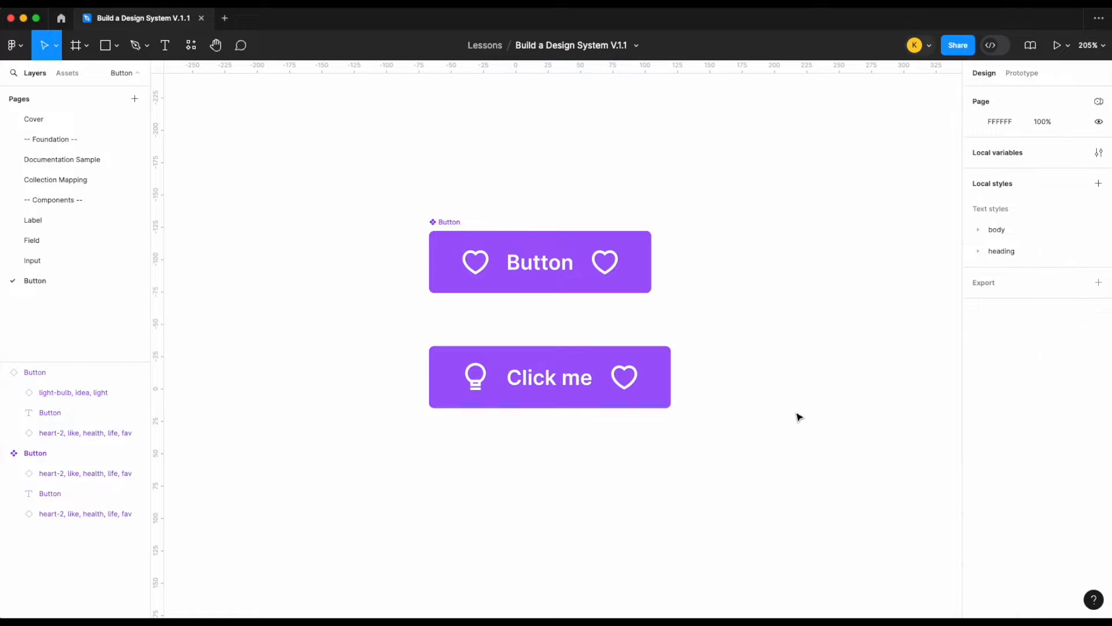
# - Create a visibility property named "Icon right" with value True for the right heart icon in the main Button component
pyautogui.doubleClick(605, 264)
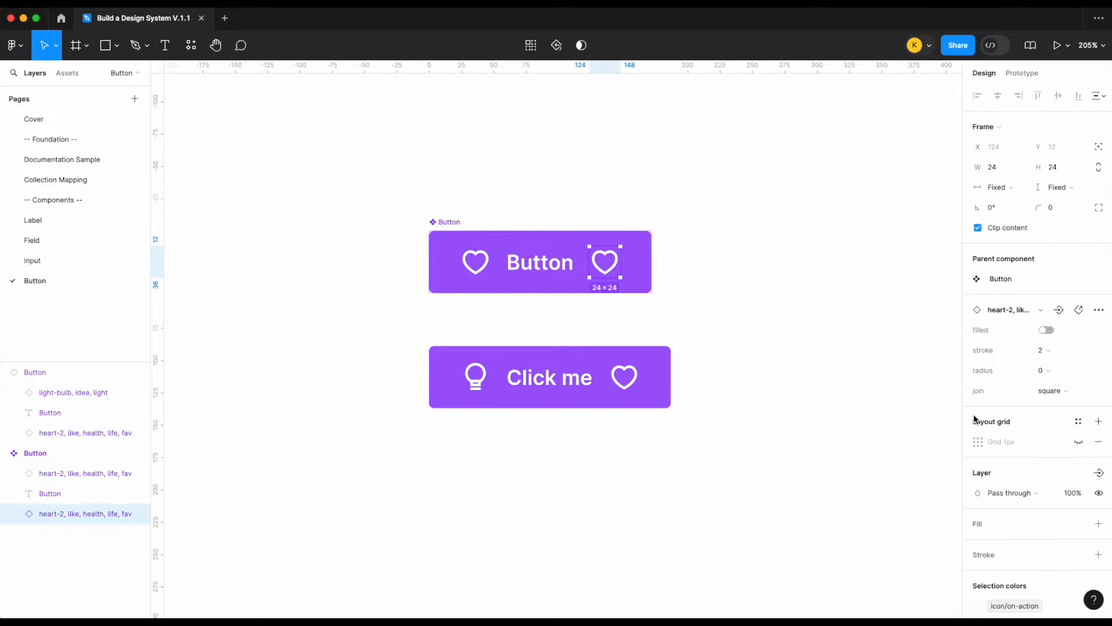
pyautogui.click(1098, 472)
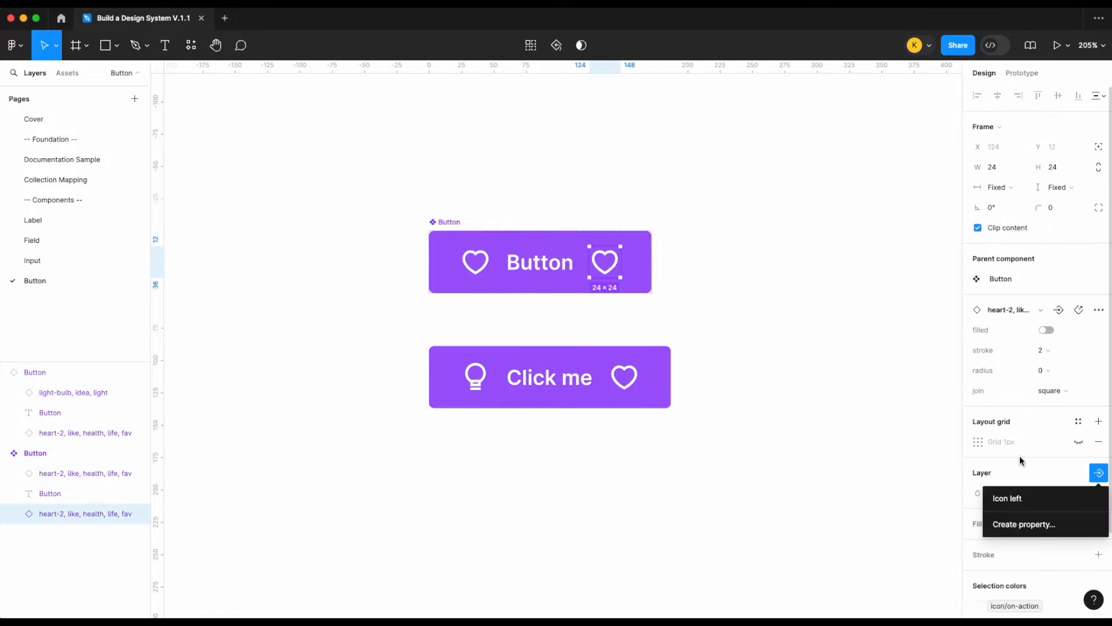
pyautogui.click(1027, 521)
pyautogui.write('Icon right')
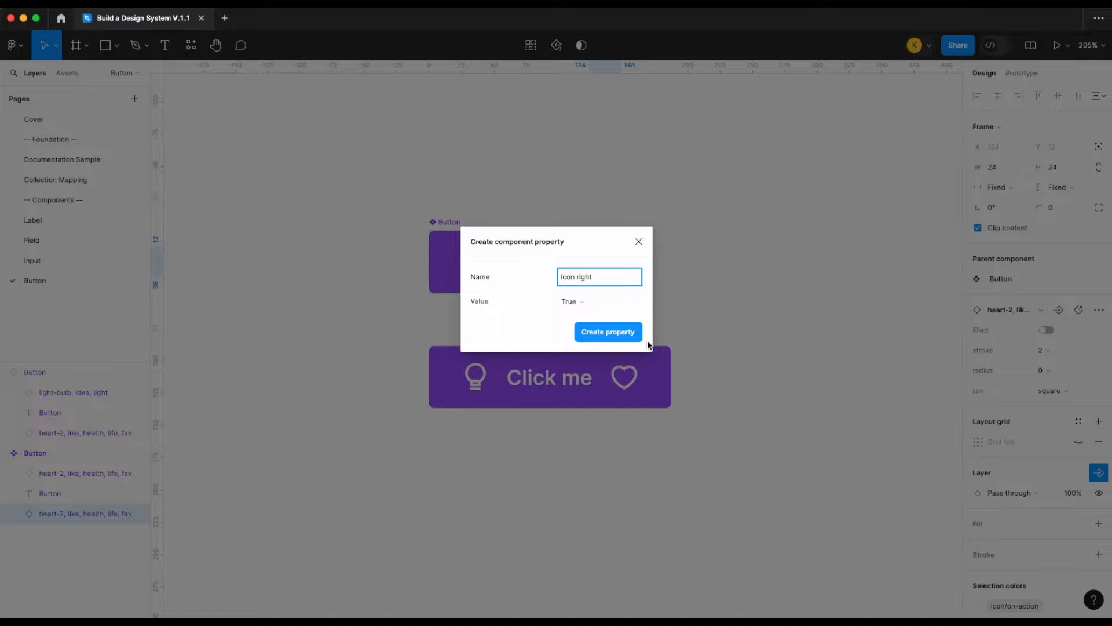
pyautogui.click(639, 339)
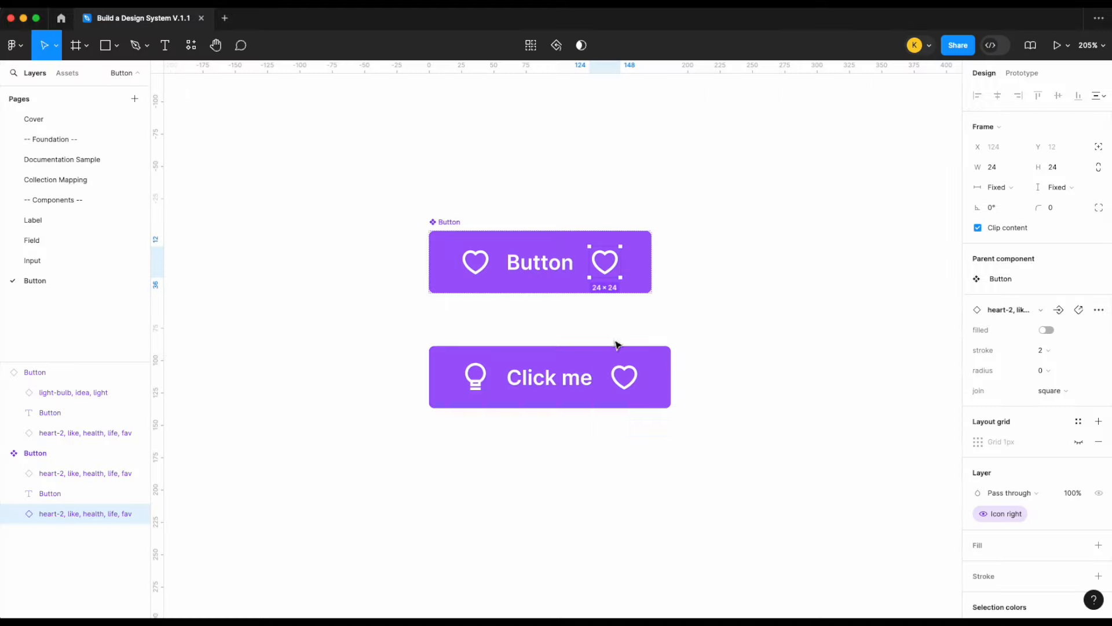
# - Test the Icon right visibility property on the Click me instance by switching it off and on
pyautogui.click(809, 390)
pyautogui.click(666, 362)
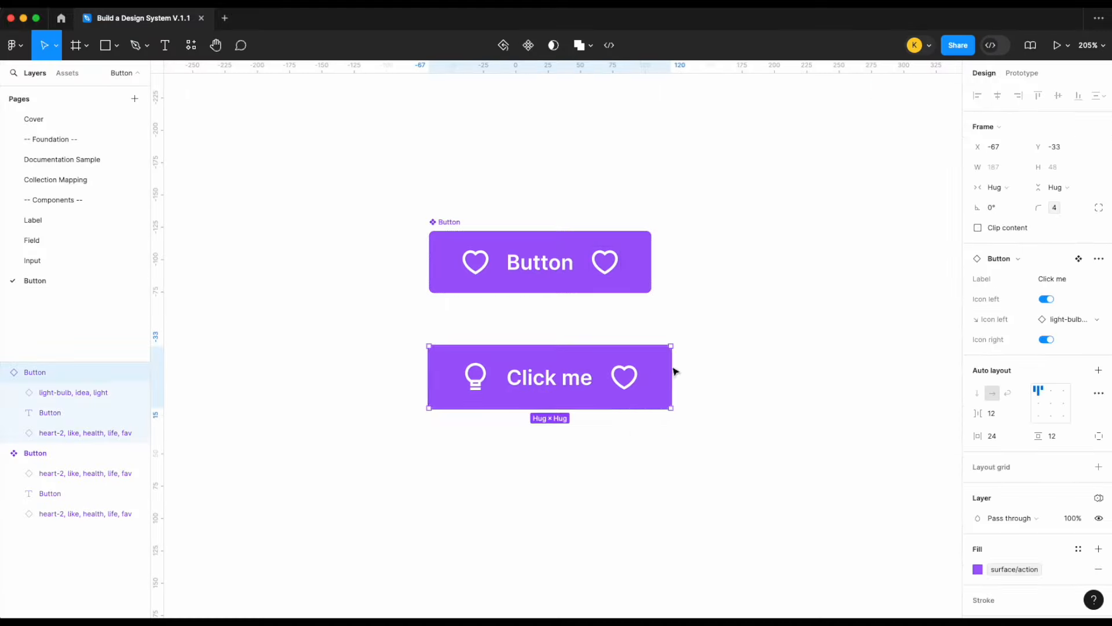
pyautogui.click(1046, 341)
pyautogui.click(1045, 340)
# - Assign the "↘ Icon right" swap property to the main component's right heart icon and select the Click me instance
pyautogui.click(618, 263)
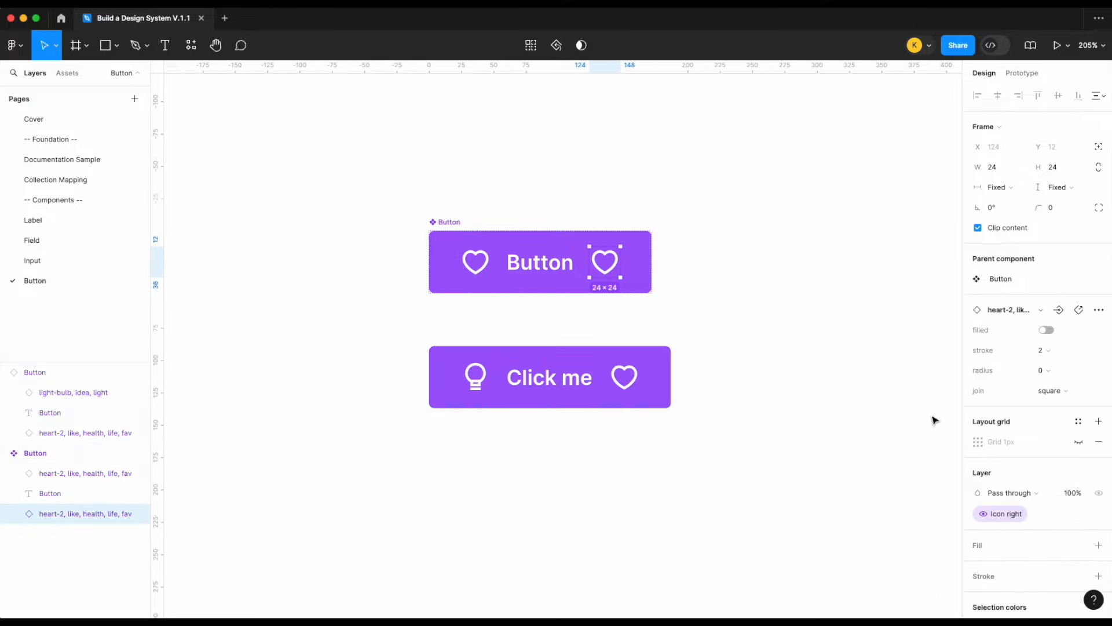
pyautogui.click(1059, 310)
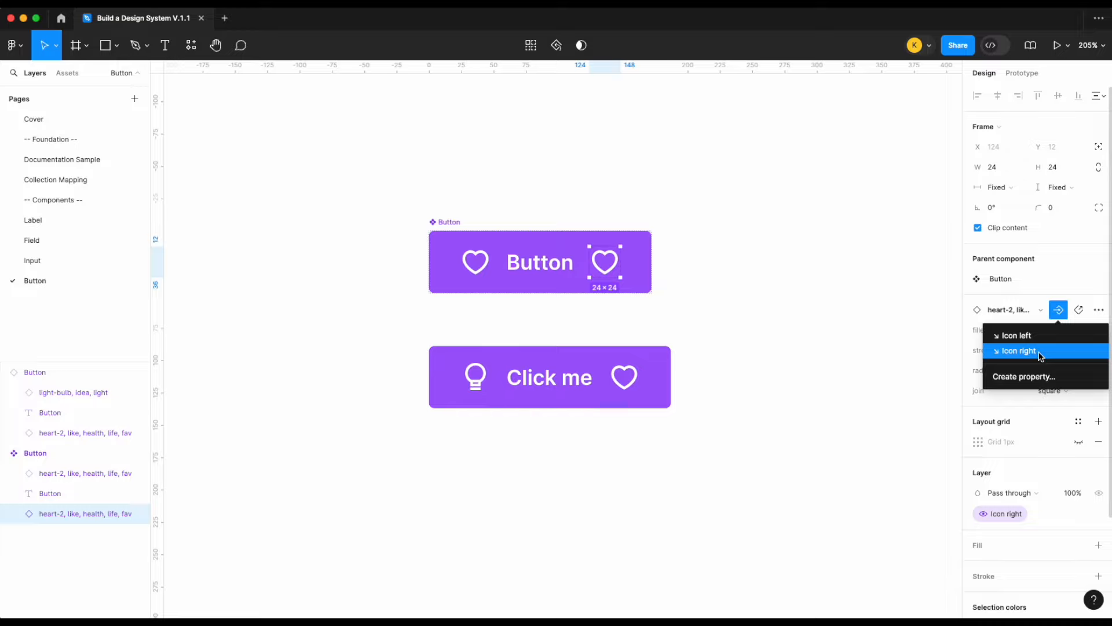
pyautogui.click(1041, 356)
pyautogui.click(650, 435)
pyautogui.click(655, 400)
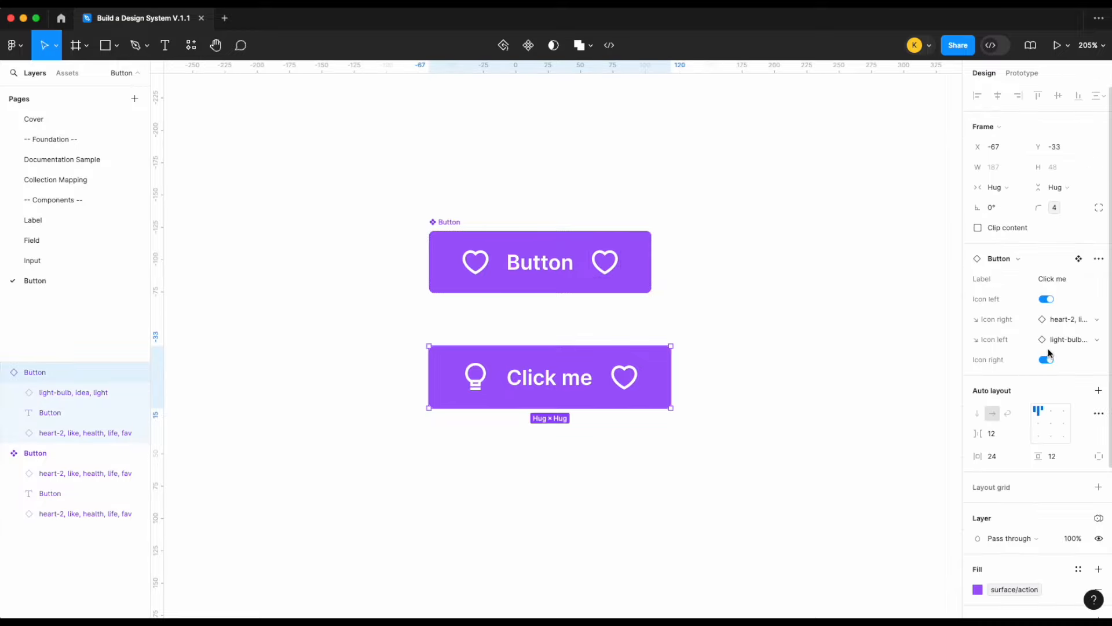
# - Reorder the main Button component's properties as Label, Icon left, ↘ Icon left, Icon right, ↘ Icon right, and select the instance
pyautogui.click(441, 232)
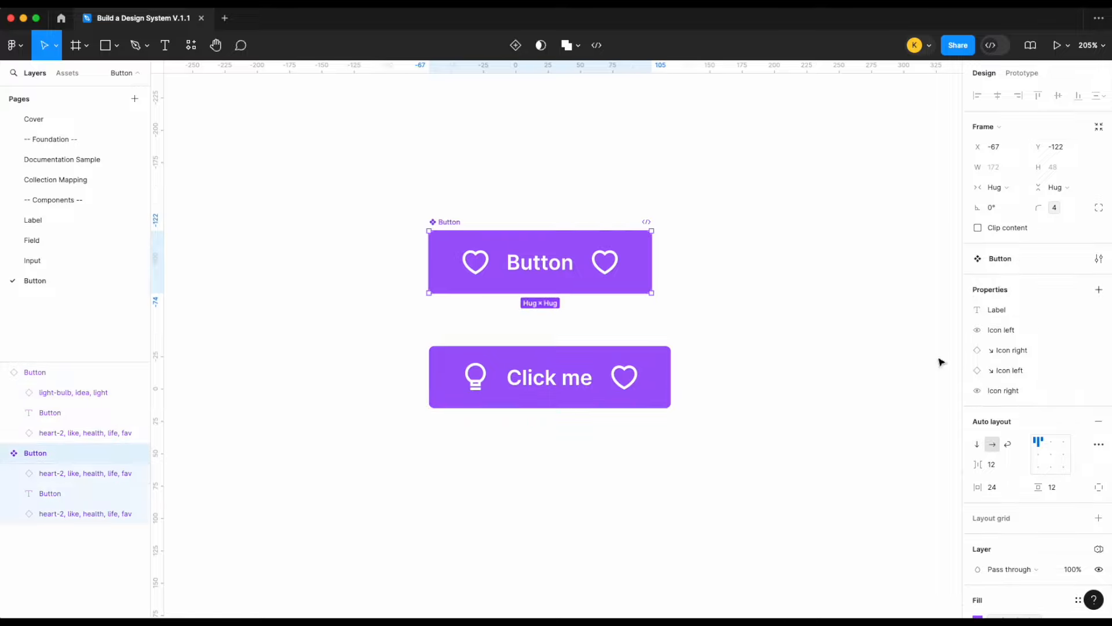
pyautogui.moveTo(1010, 389); pyautogui.dragTo(1020, 346)
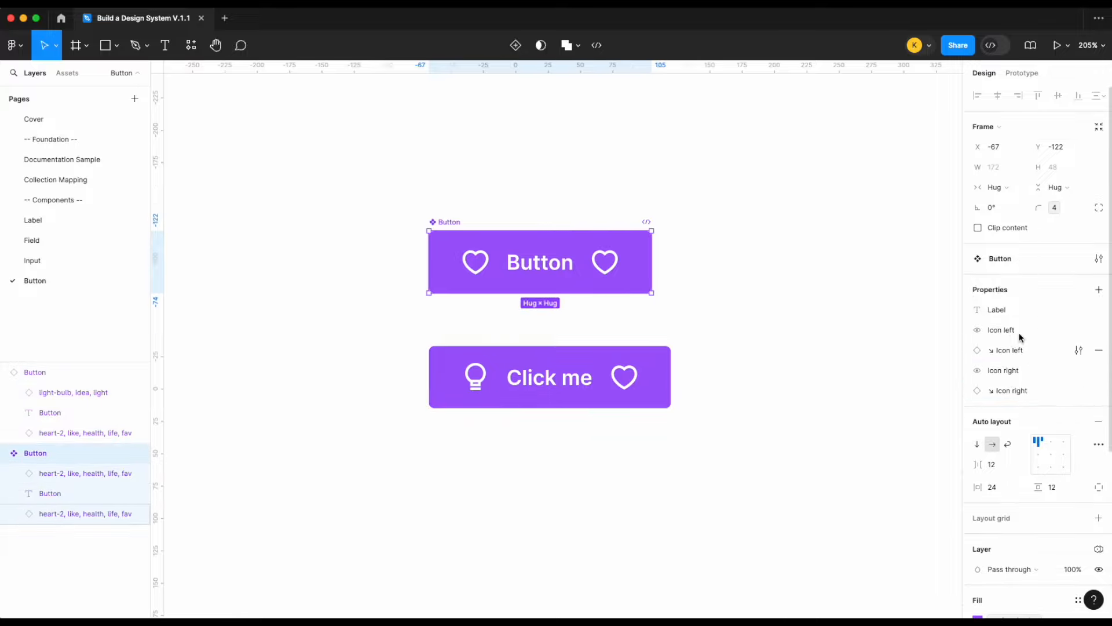
pyautogui.click(776, 350)
pyautogui.click(585, 375)
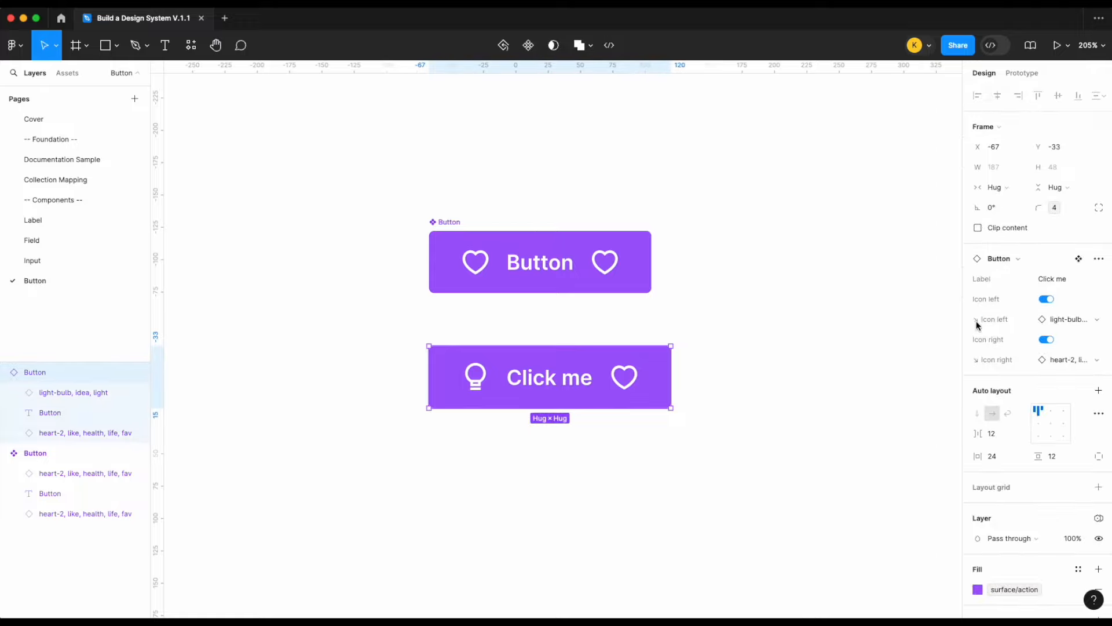
# - Test the Icon left and Icon right visibility properties on the Click me instance by switching each off and back on
pyautogui.click(1047, 301)
pyautogui.click(1047, 301)
pyautogui.click(1048, 302)
pyautogui.click(1049, 301)
pyautogui.click(1049, 302)
pyautogui.click(1050, 303)
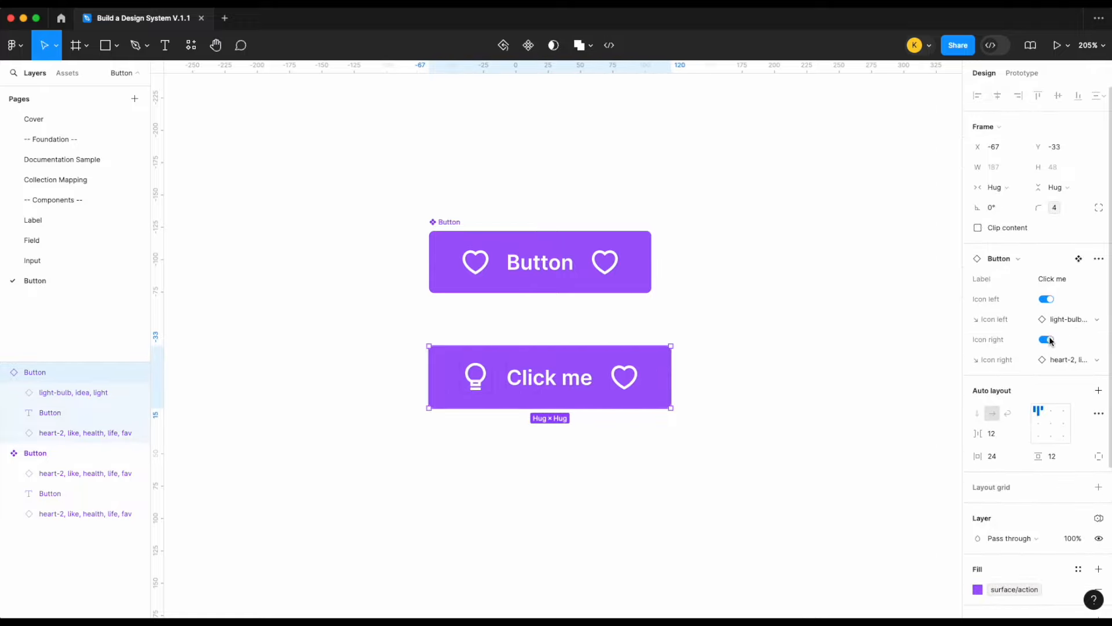
pyautogui.click(1050, 340)
pyautogui.click(1051, 340)
# - Change the instance's Label property to "Learn more" and clear the selection
pyautogui.click(1058, 280)
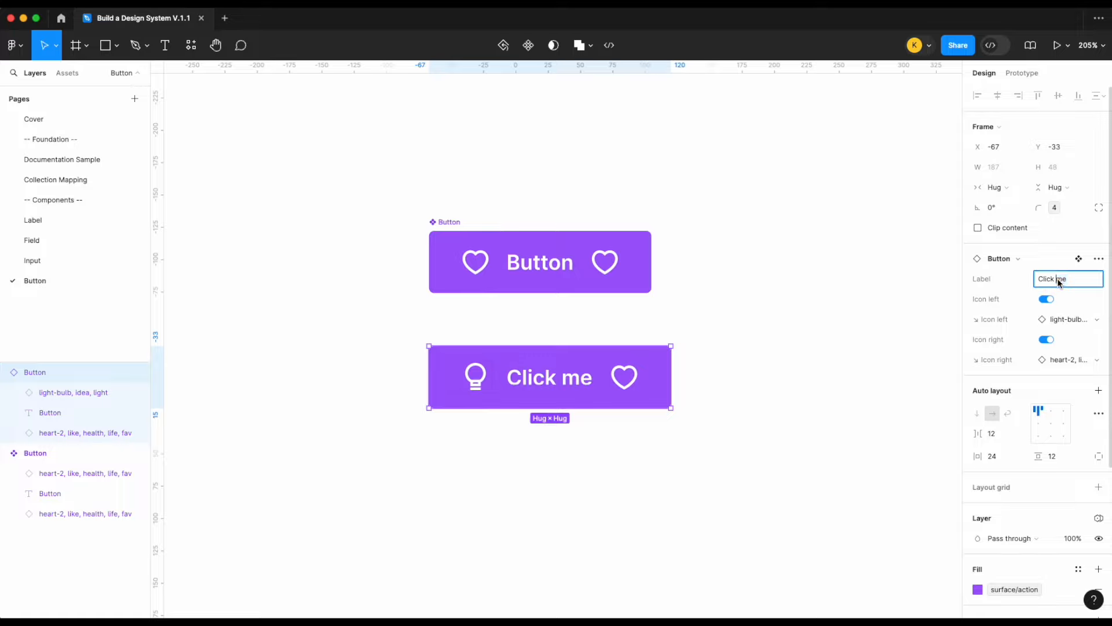
pyautogui.press('super+a')
pyautogui.write('Learn more')
pyautogui.press('Return')
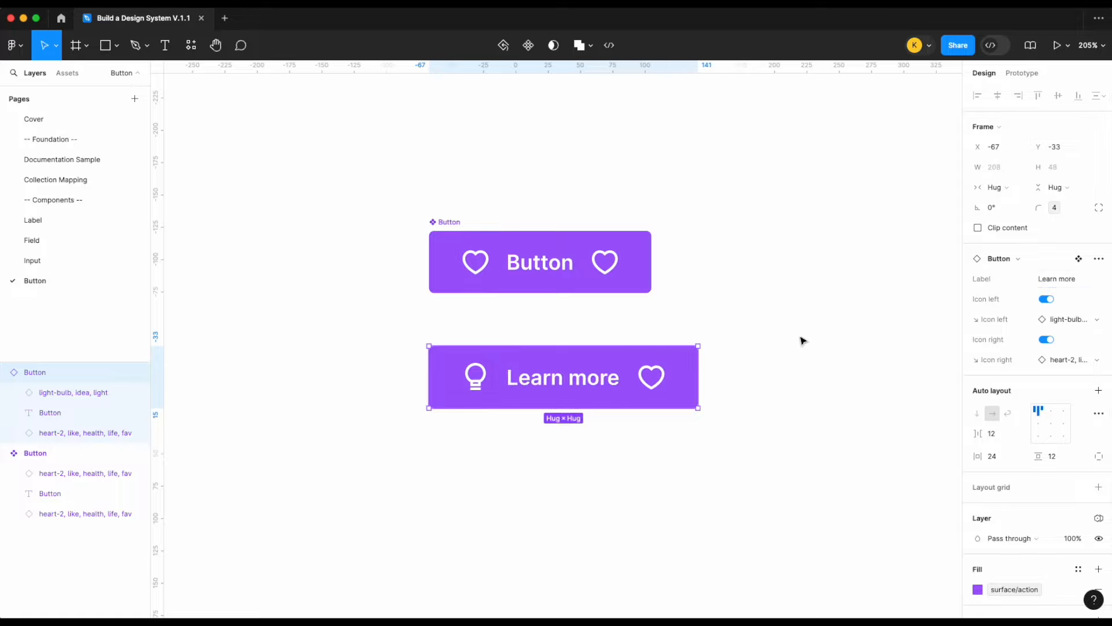
pyautogui.click(802, 338)
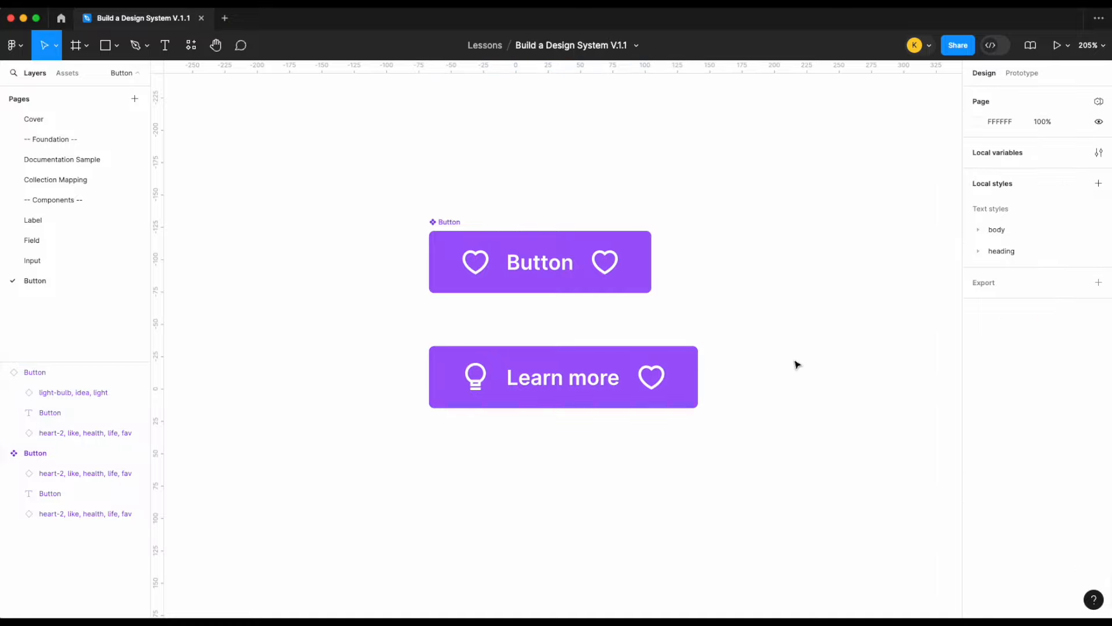
pyautogui.doubleClick(548, 275)
pyautogui.click(742, 295)
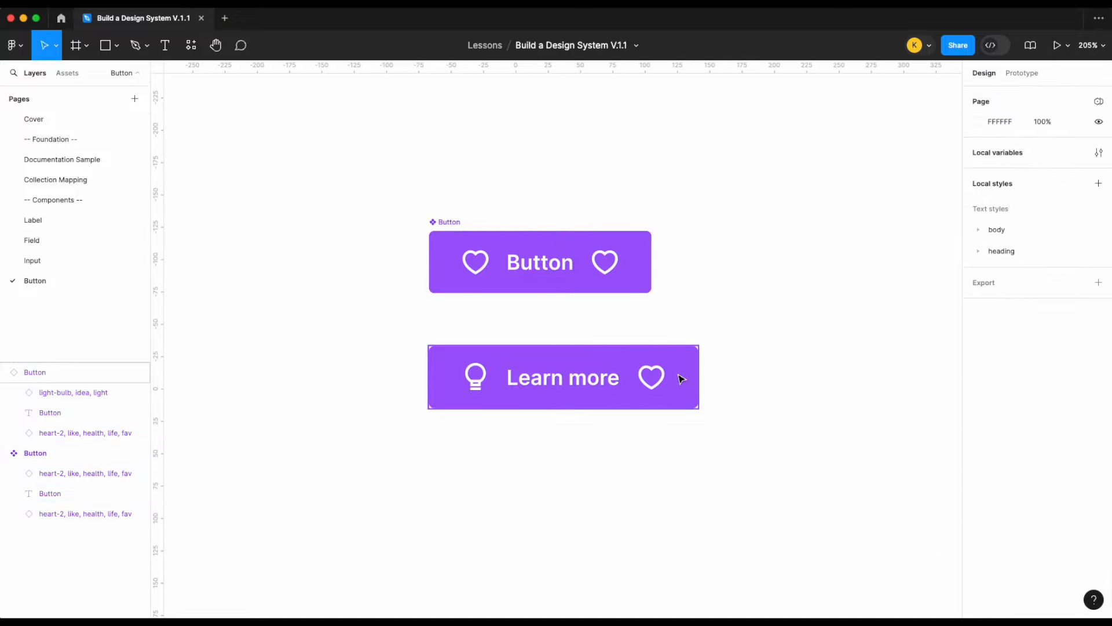
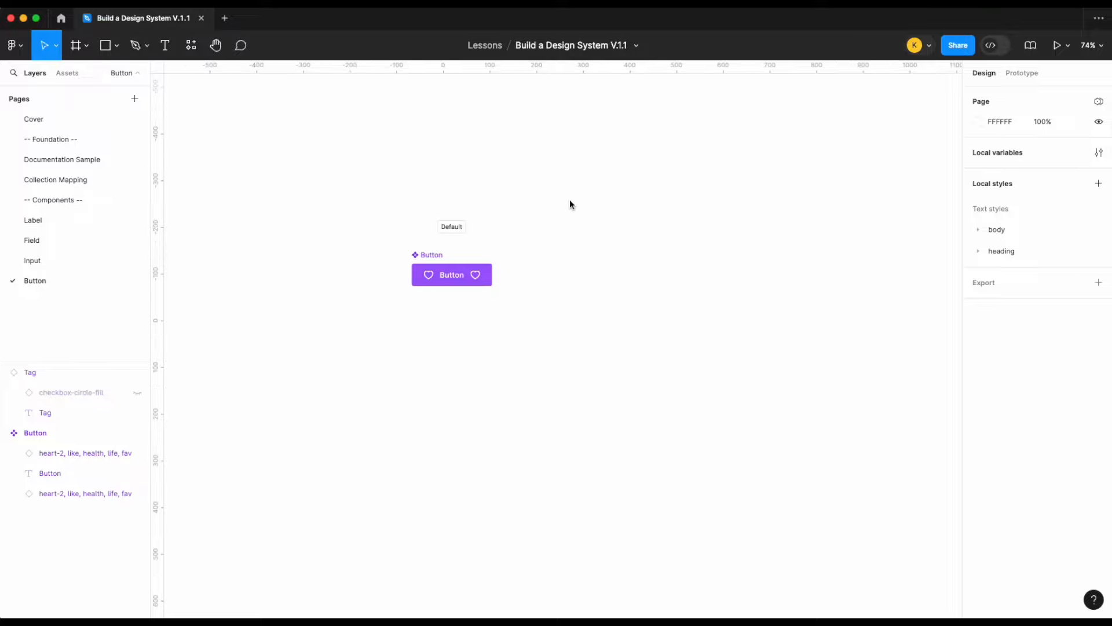
# - Add a second variant to the main Button component
pyautogui.hscroll(-1, 569, 201)
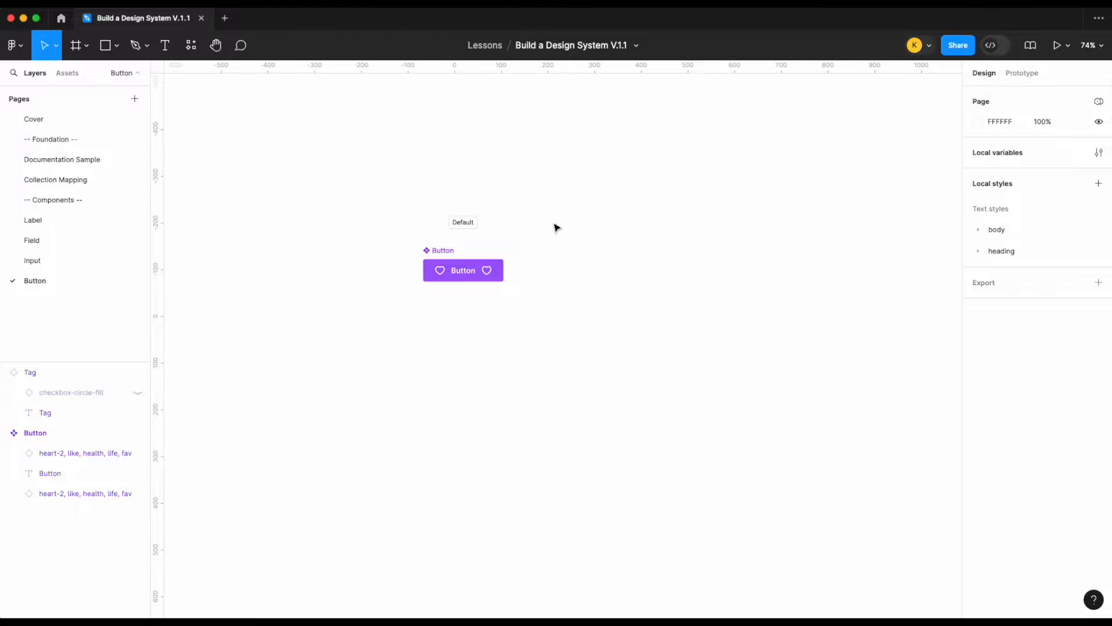
pyautogui.click(450, 265)
pyautogui.rightClick(450, 265)
pyautogui.moveTo(497, 443)
pyautogui.click(639, 472)
pyautogui.click(533, 285)
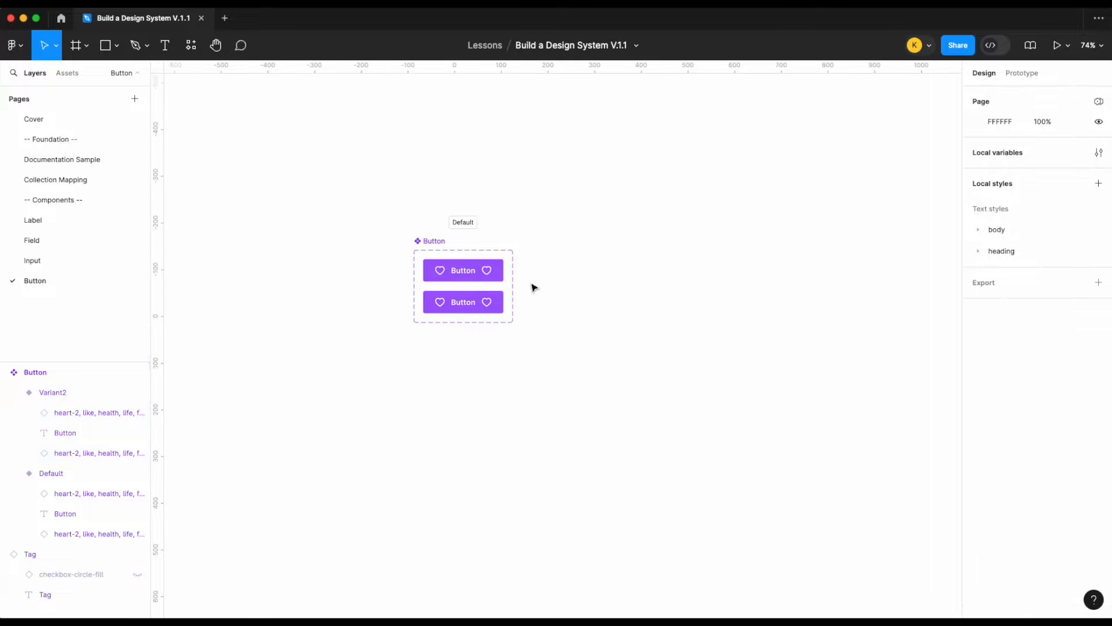
# - Enlarge the Button component set on its right, left and upper sides, making it about 213 high
pyautogui.click(438, 246)
pyautogui.moveTo(513, 285); pyautogui.dragTo(693, 284)
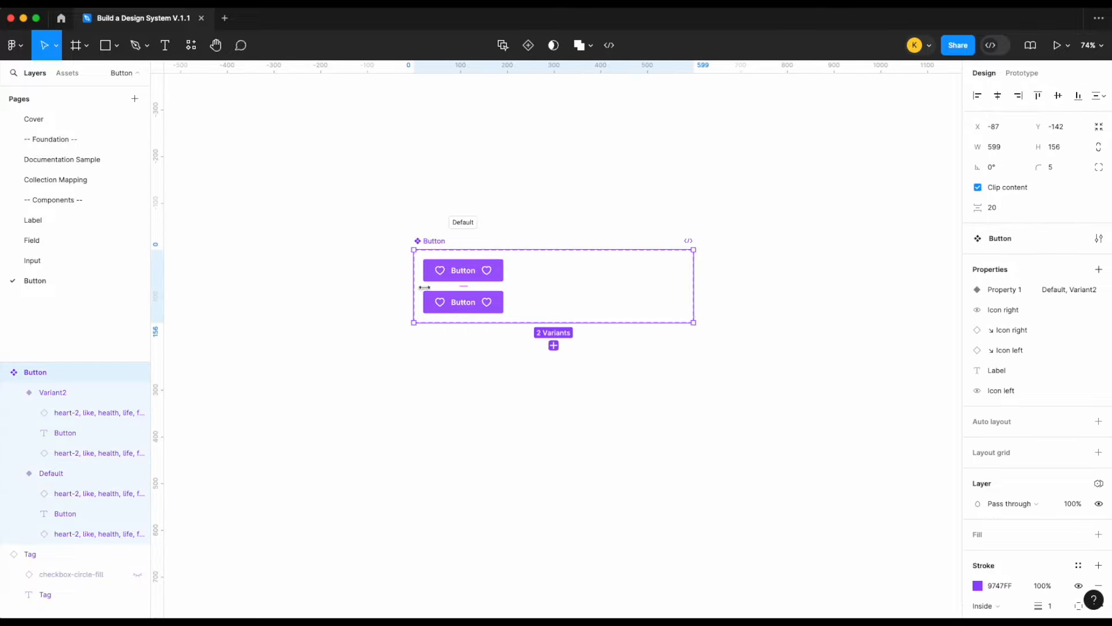
pyautogui.moveTo(414, 288); pyautogui.dragTo(360, 289)
pyautogui.moveTo(537, 249); pyautogui.dragTo(538, 224)
pyautogui.press('super+z')
pyautogui.click(541, 201)
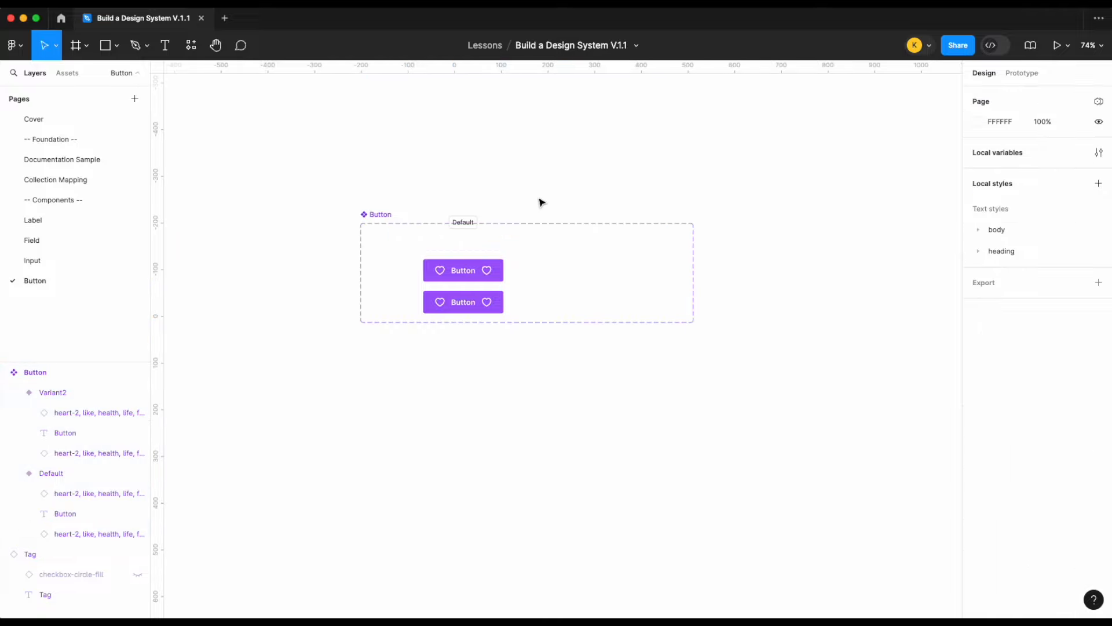
# - Place the Default tag inside the component set above the first variant and move the second variant beside it at X 393, Y 77
pyautogui.moveTo(466, 219); pyautogui.dragTo(470, 237)
pyautogui.scroll(5, 480, 287)
pyautogui.moveTo(489, 345); pyautogui.dragTo(708, 270)
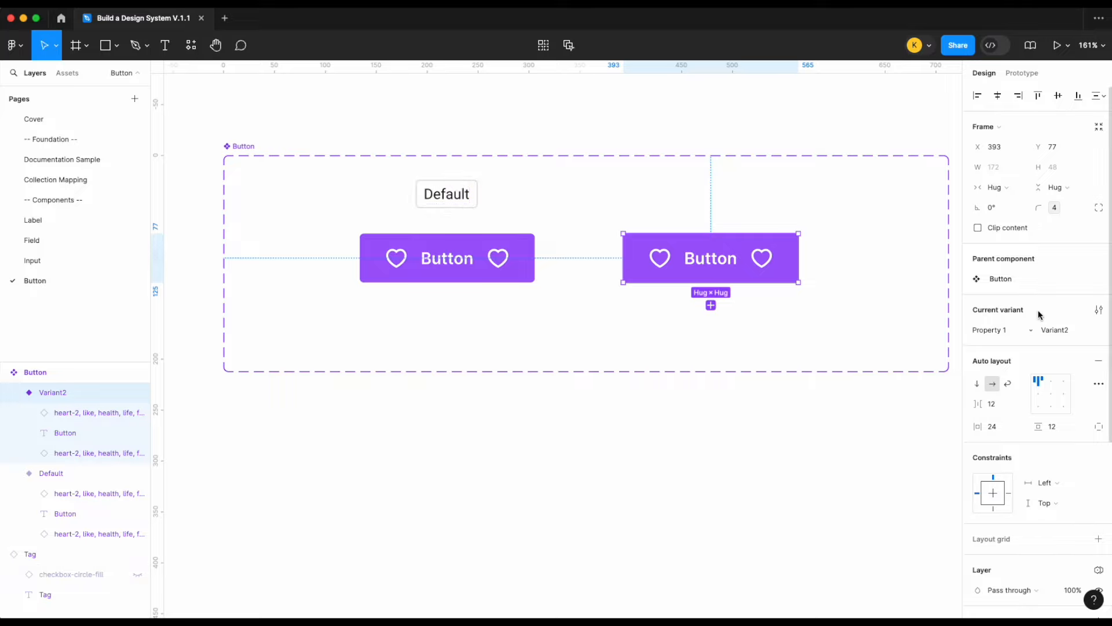
# - Rename the variant property as "Status" and set the first variant's value to "default"
pyautogui.doubleClick(999, 329)
pyautogui.write('Status')
pyautogui.press('Return')
pyautogui.click(485, 281)
pyautogui.doubleClick(1051, 330)
pyautogui.write('default')
pyautogui.press('Return')
# - Set the second variant's Status value to "hover"
pyautogui.click(711, 258)
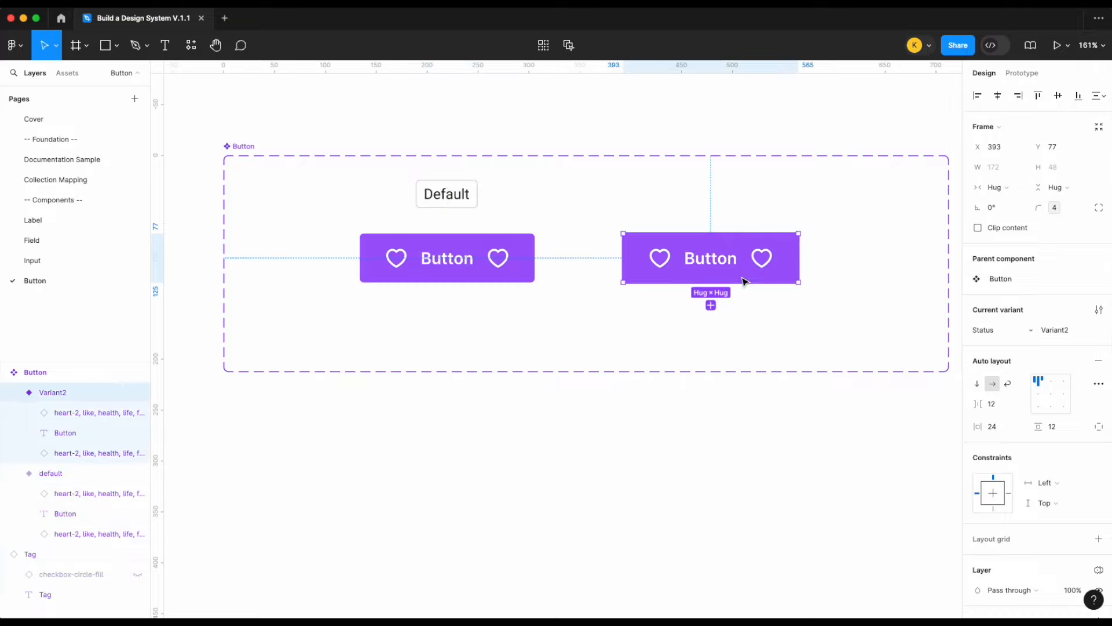
pyautogui.doubleClick(1066, 331)
pyautogui.write('hover')
pyautogui.press('Return')
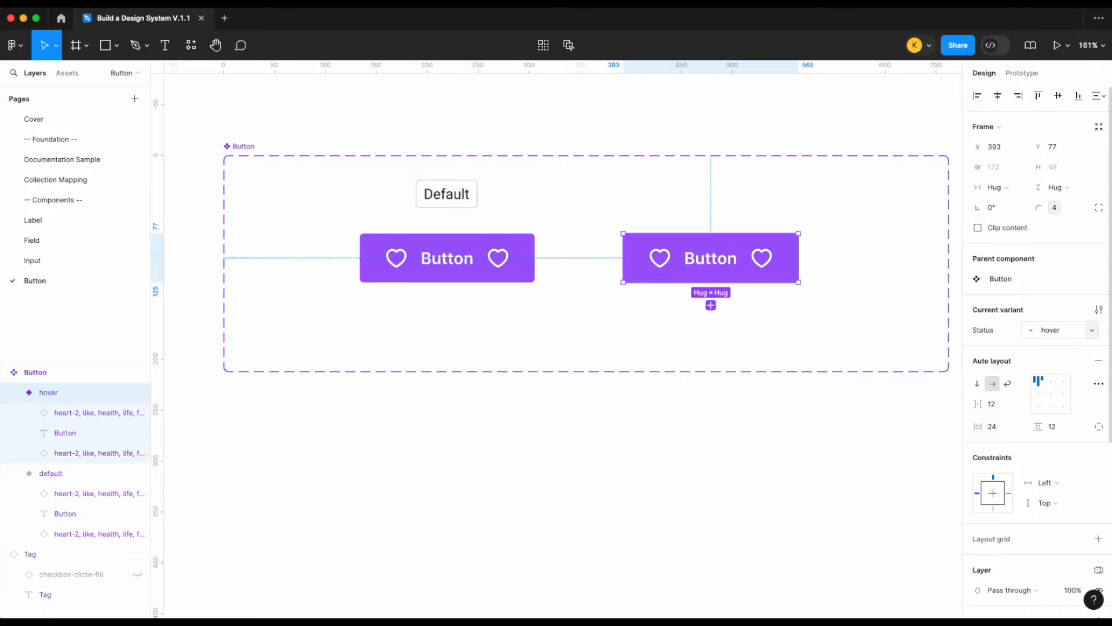
# - Duplicate the Default tag above the hover variant and change the copy's text to "Hover"
pyautogui.click(457, 206)
pyautogui.moveTo(457, 207); pyautogui.dragTo(723, 207)
pyautogui.doubleClick(716, 195)
pyautogui.doubleClick(716, 194)
pyautogui.write('Hover')
pyautogui.press('Escape')
pyautogui.press('Escape')
pyautogui.scroll(-5, 767, 277)
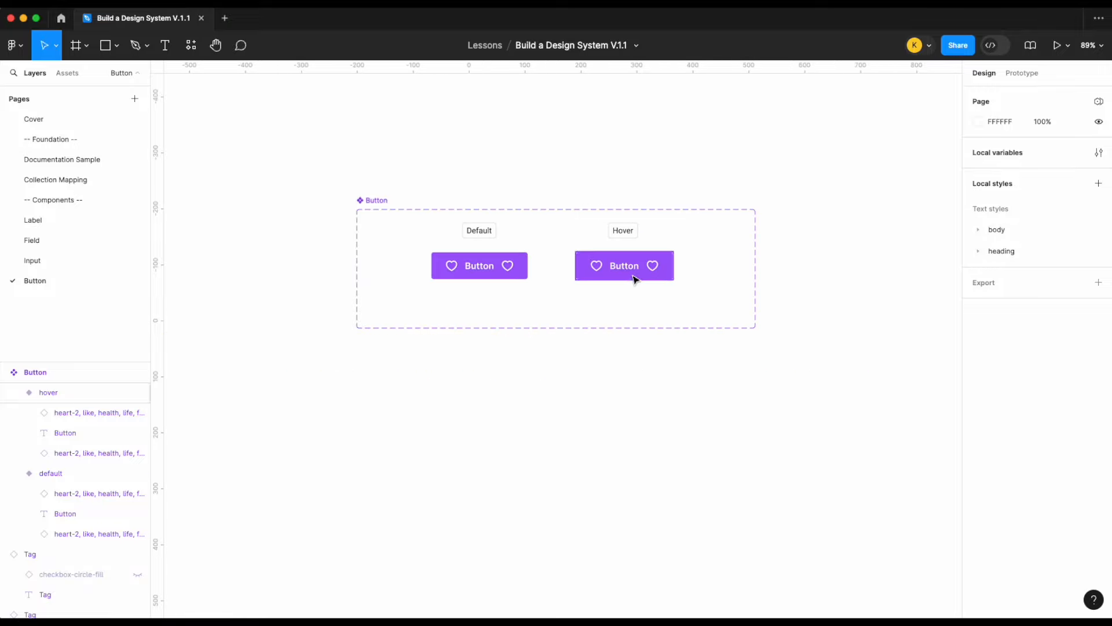
# - Change the hover variant's fill to the action-hover surface color variable
pyautogui.click(632, 272)
pyautogui.scroll(-4, 1027, 501)
pyautogui.click(1015, 511)
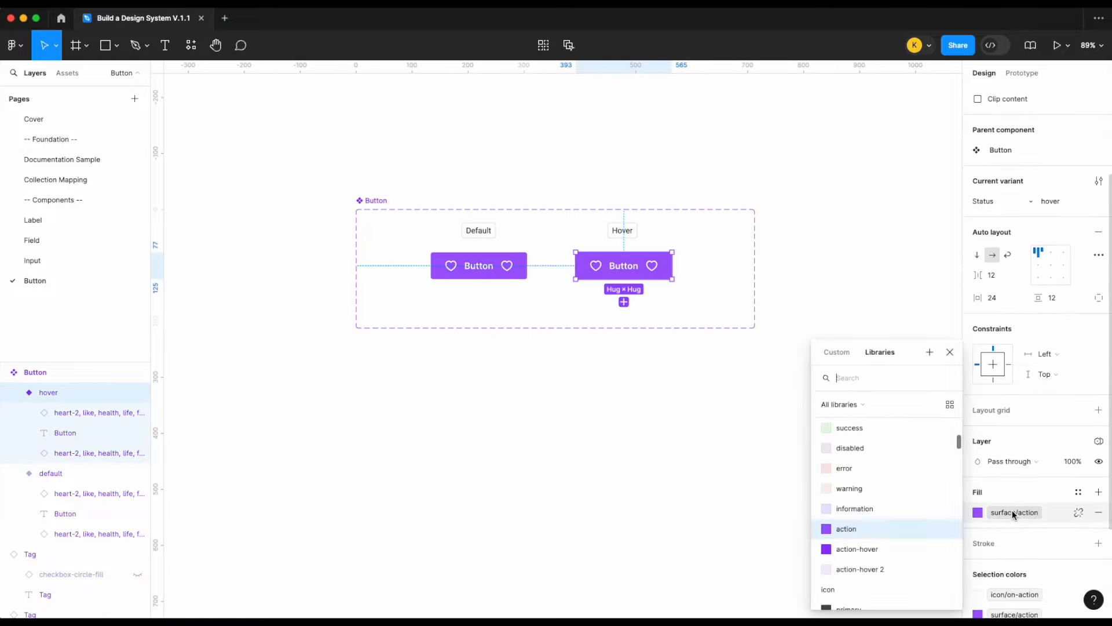
pyautogui.click(887, 548)
pyautogui.click(727, 432)
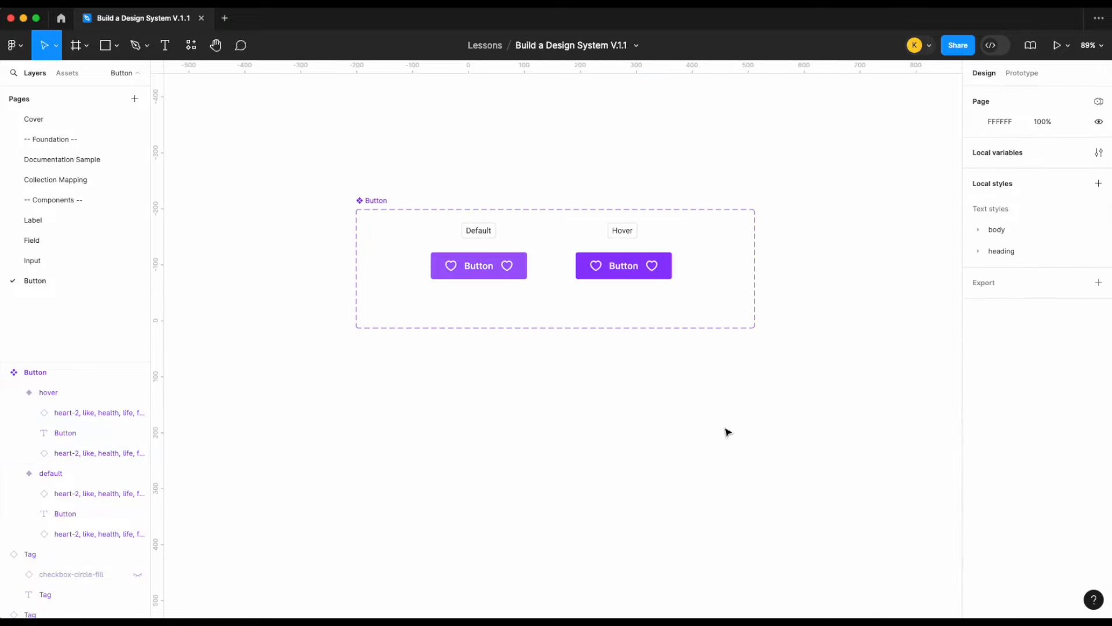
# - Widen the Button component set to the right to about 1011, making room for a third variant
pyautogui.click(410, 205)
pyautogui.moveTo(756, 271); pyautogui.dragTo(922, 276)
pyautogui.click(663, 161)
pyautogui.hscroll(2, 446, 243)
pyautogui.click(417, 267)
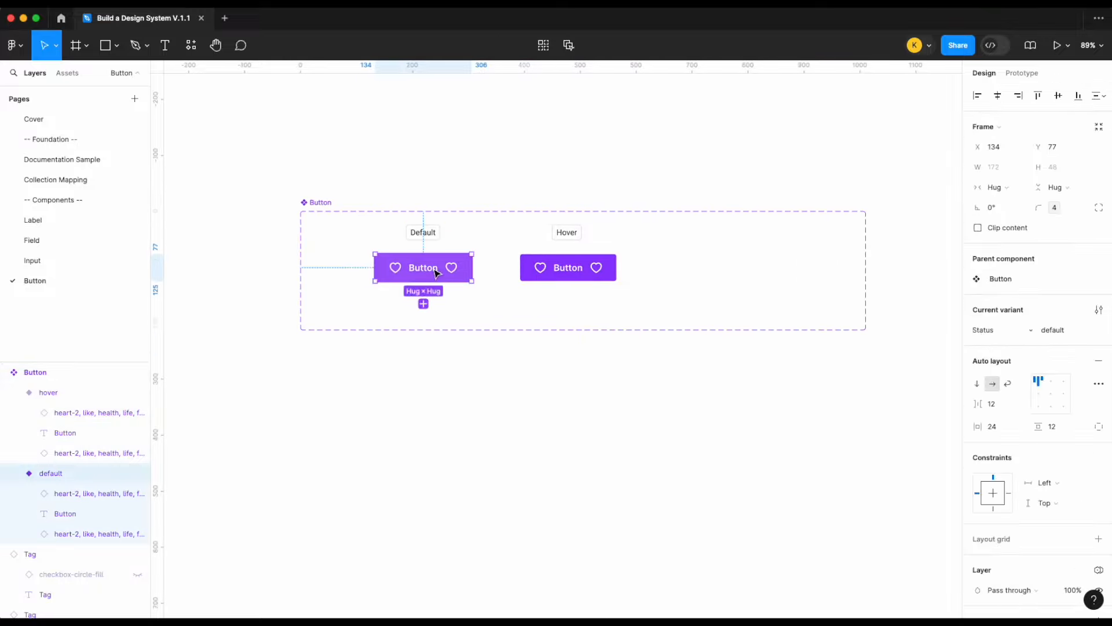
pyautogui.press('super+z')
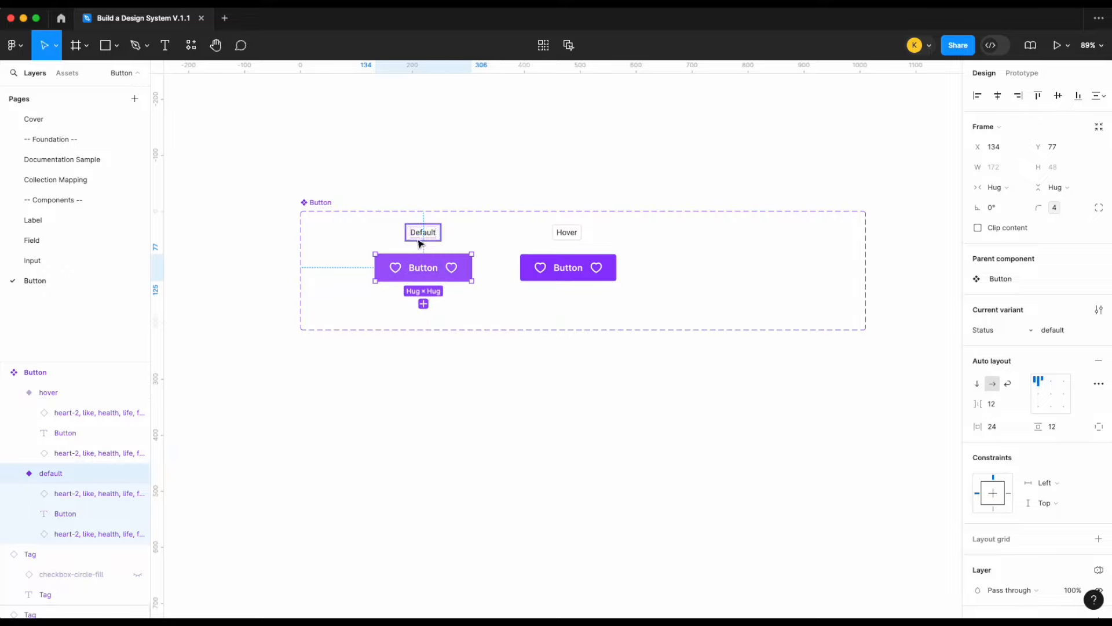
pyautogui.press('Delete')
pyautogui.press('super+z')
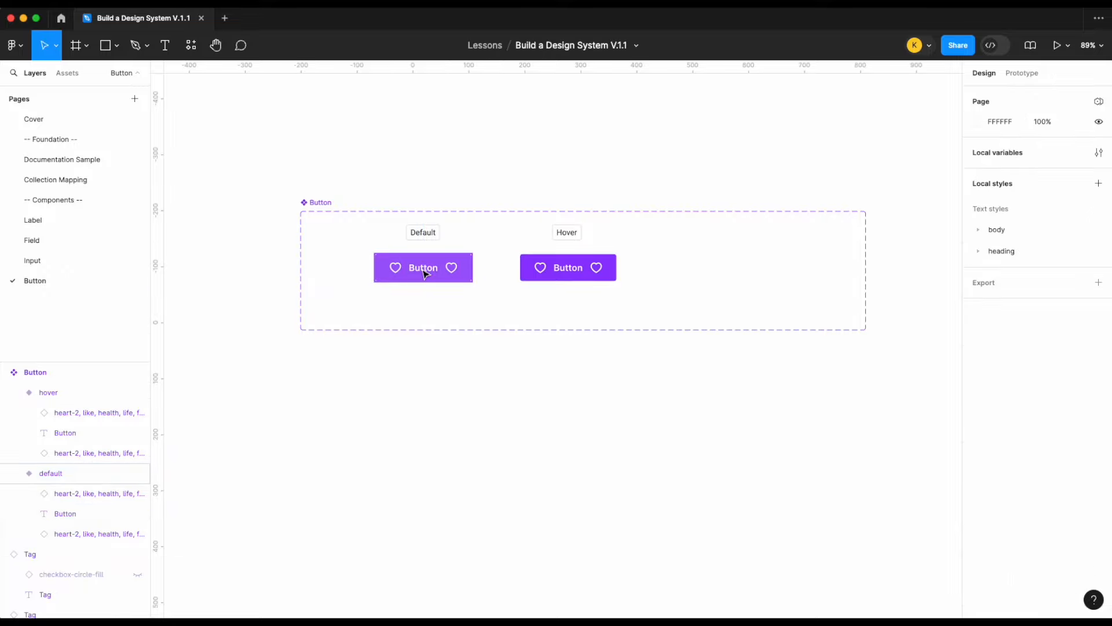
# - Duplicate the default variant to the right of the hover variant, with a copied tag above it reading "Disabled"
pyautogui.click(425, 270)
pyautogui.keyDown('alt'); pyautogui.moveTo(424, 272); pyautogui.dragTo(727, 274); pyautogui.keyUp('alt')
pyautogui.click(568, 234)
pyautogui.keyDown('alt'); pyautogui.moveTo(568, 234); pyautogui.dragTo(725, 234); pyautogui.keyUp('alt')
pyautogui.doubleClick(726, 233)
pyautogui.doubleClick(725, 233)
pyautogui.write('Disabled')
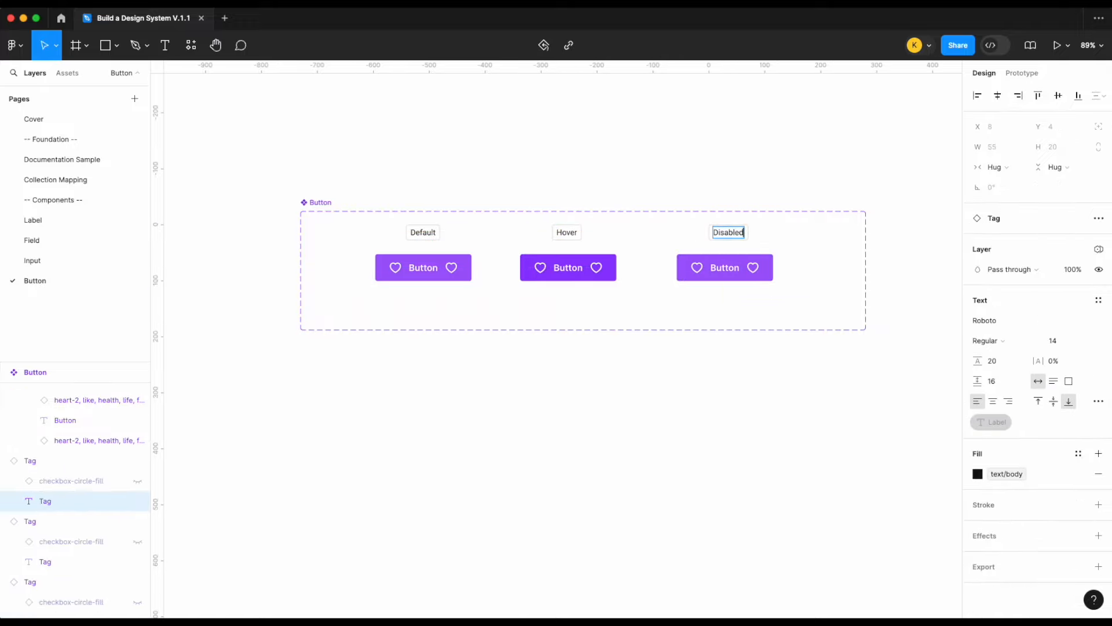
pyautogui.press('Escape')
# - Set the third variant's Status value to "disabled"
pyautogui.click(727, 275)
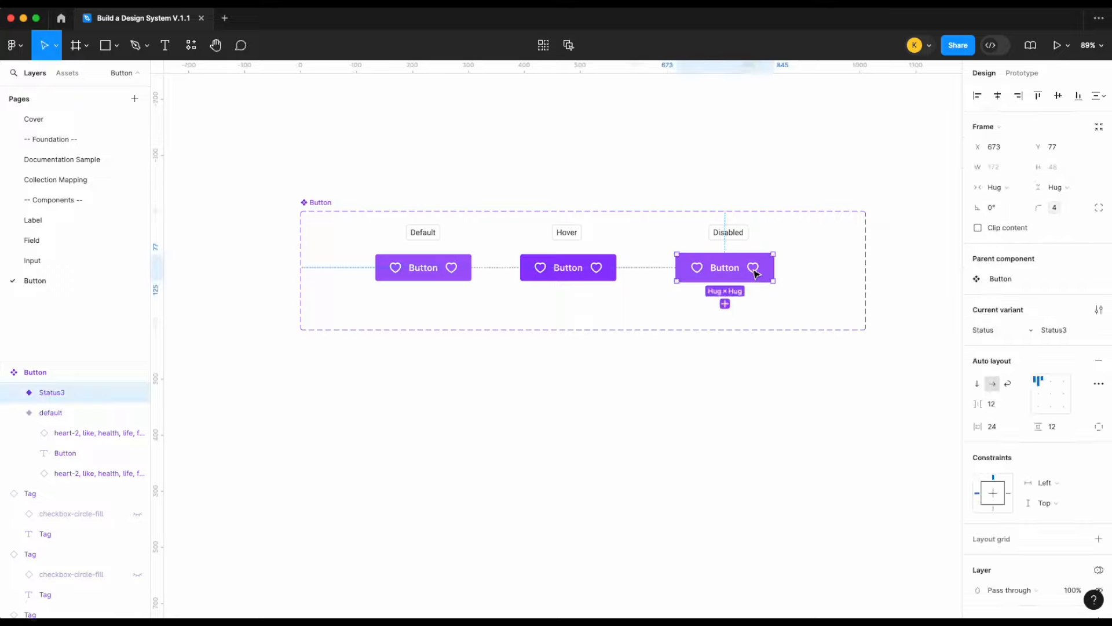
pyautogui.click(1066, 330)
pyautogui.write('disabled')
pyautogui.press('Return')
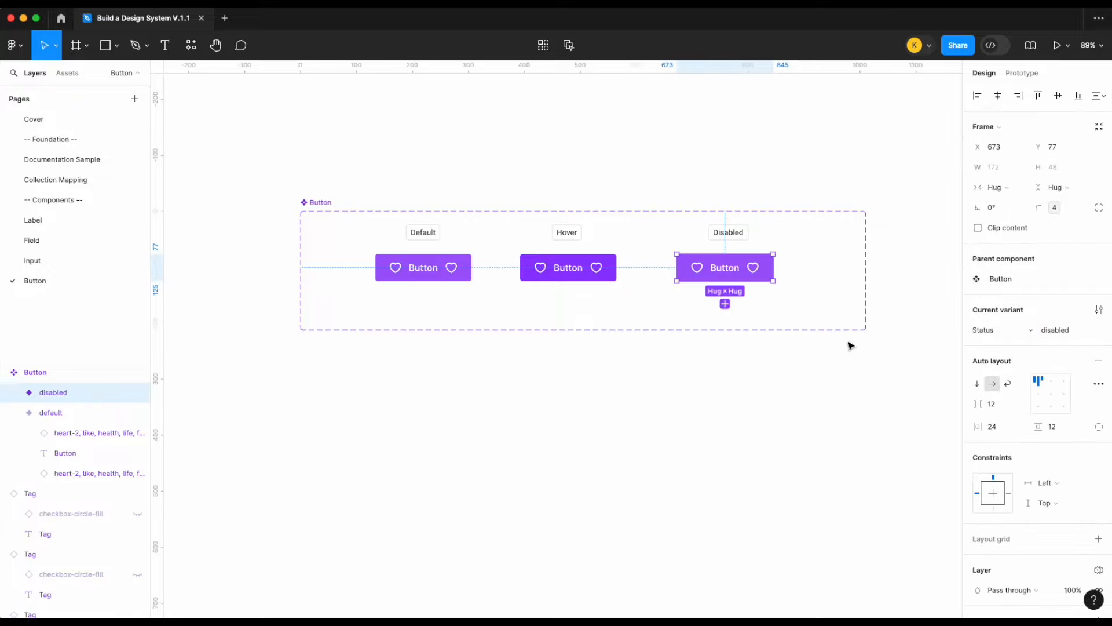
# - Change the disabled variant's fill to the surface/disabled color variable
pyautogui.scroll(3, 722, 270)
pyautogui.hscroll(2, 722, 269)
pyautogui.scroll(-5, 1002, 405)
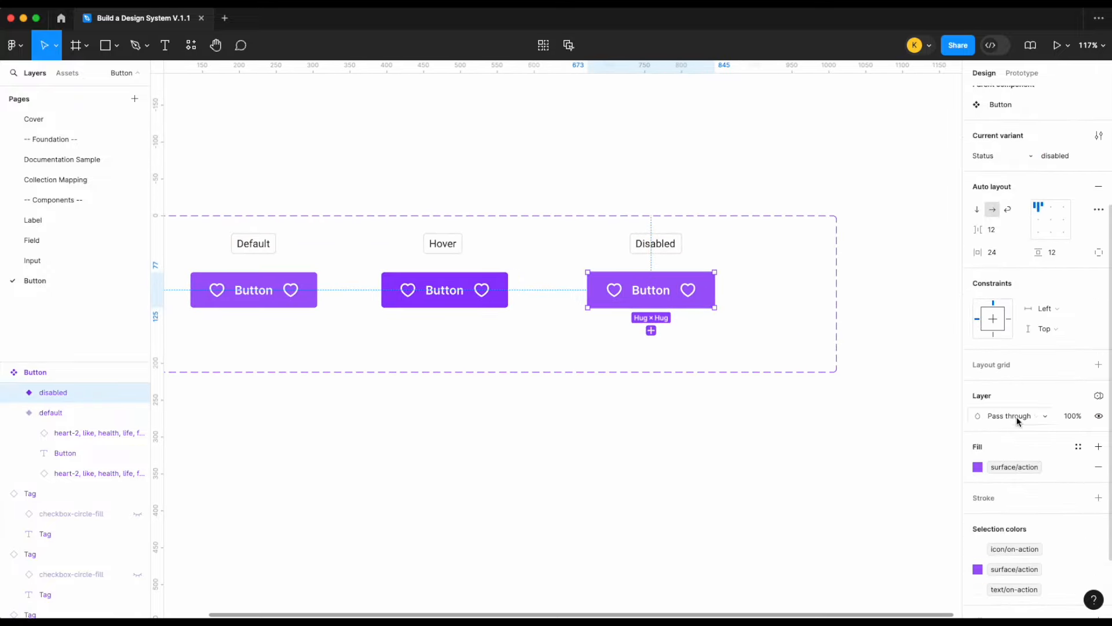
pyautogui.click(1015, 402)
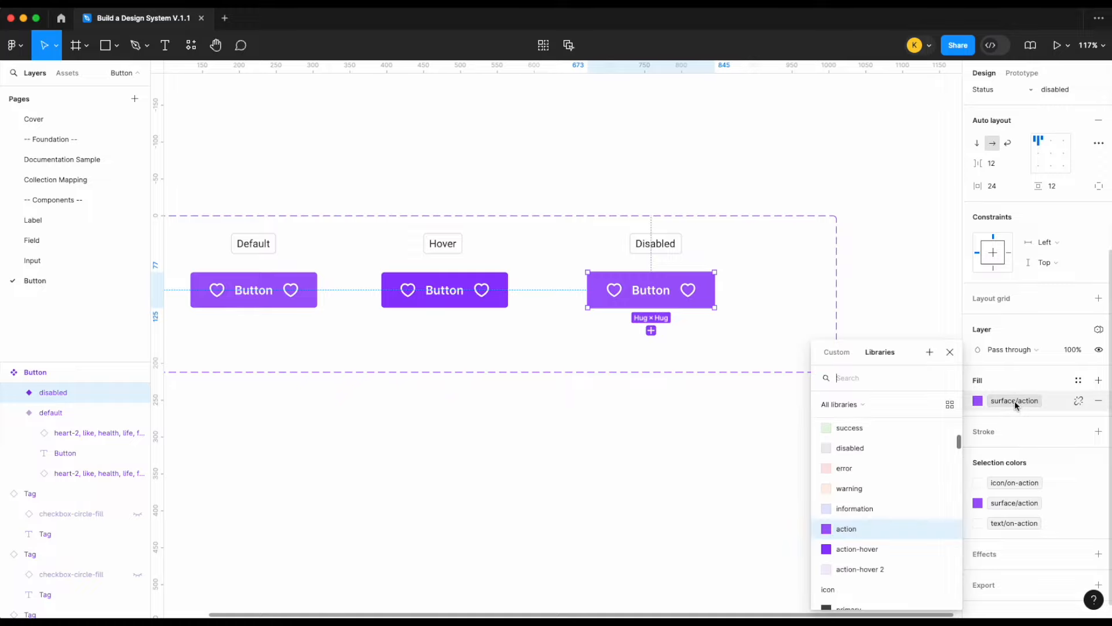
pyautogui.scroll(1, 899, 495)
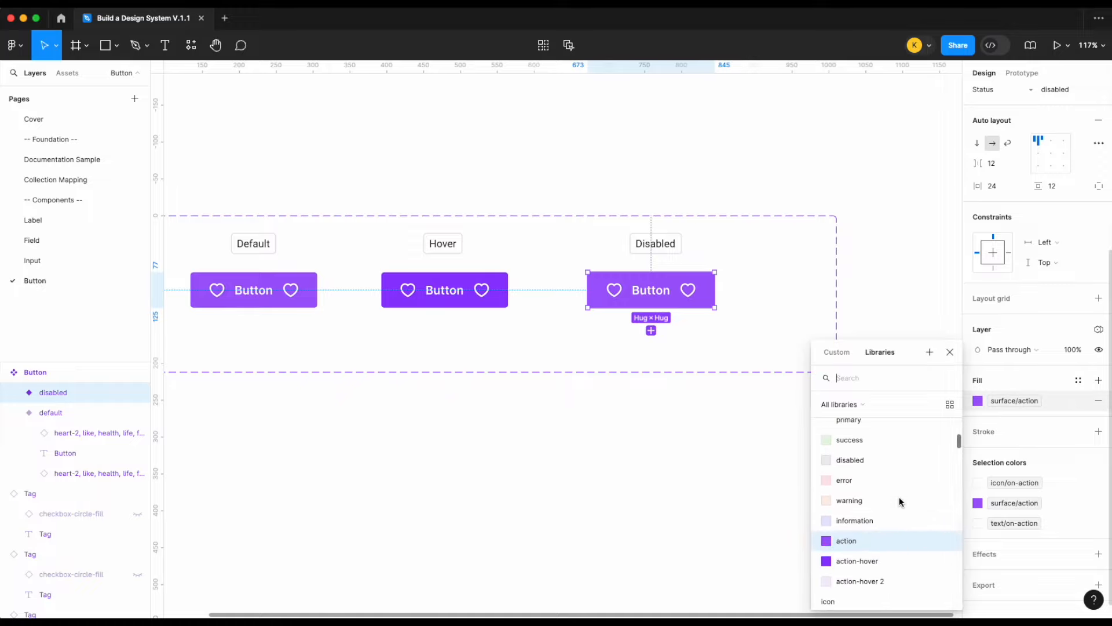
pyautogui.click(878, 459)
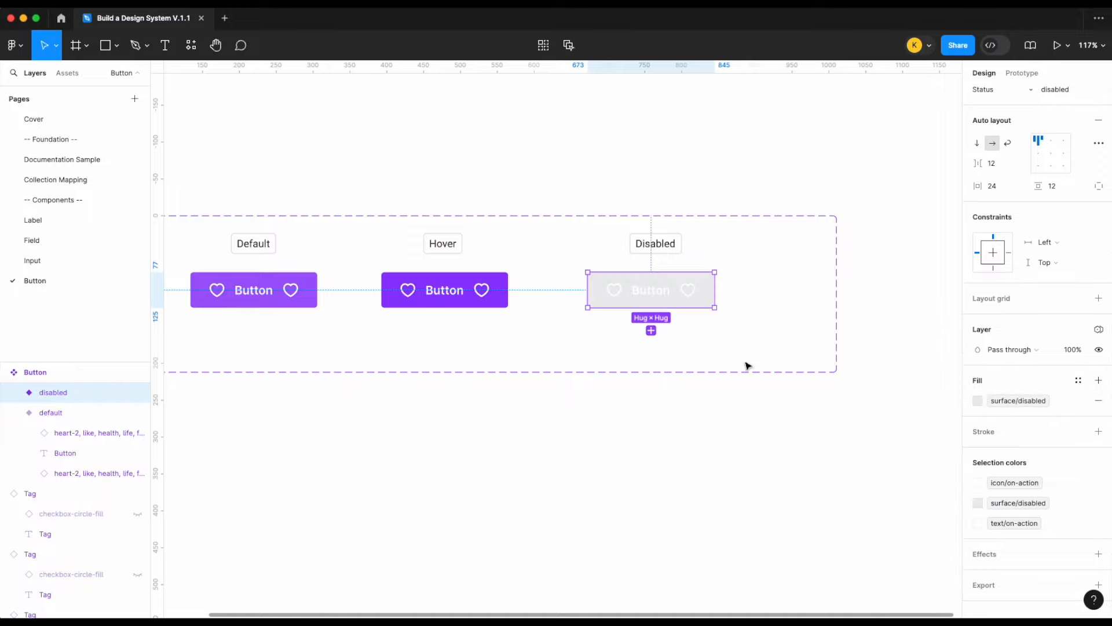
# - Map the disabled variant's text color to text/on-disabled and its icon color to icon/on-disabled
pyautogui.click(1006, 524)
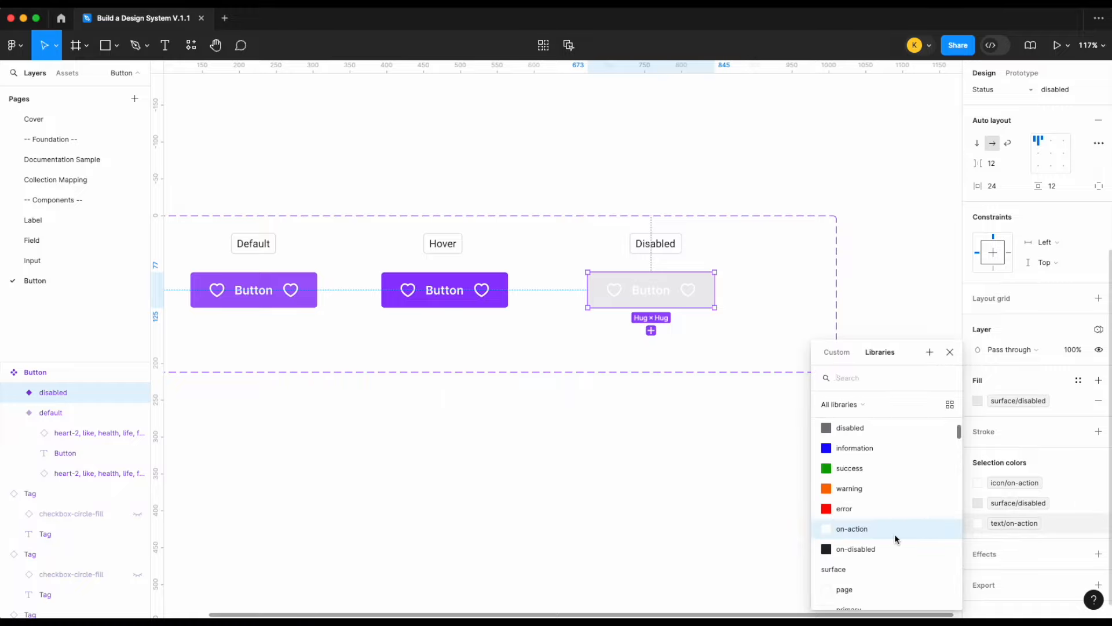
pyautogui.click(884, 550)
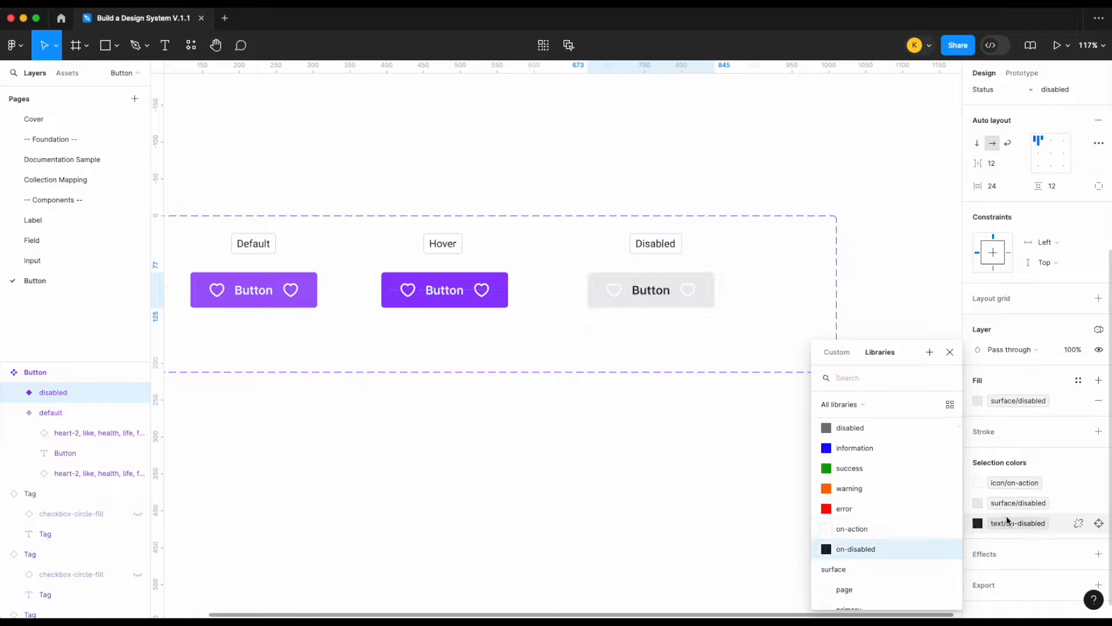
pyautogui.click(1015, 484)
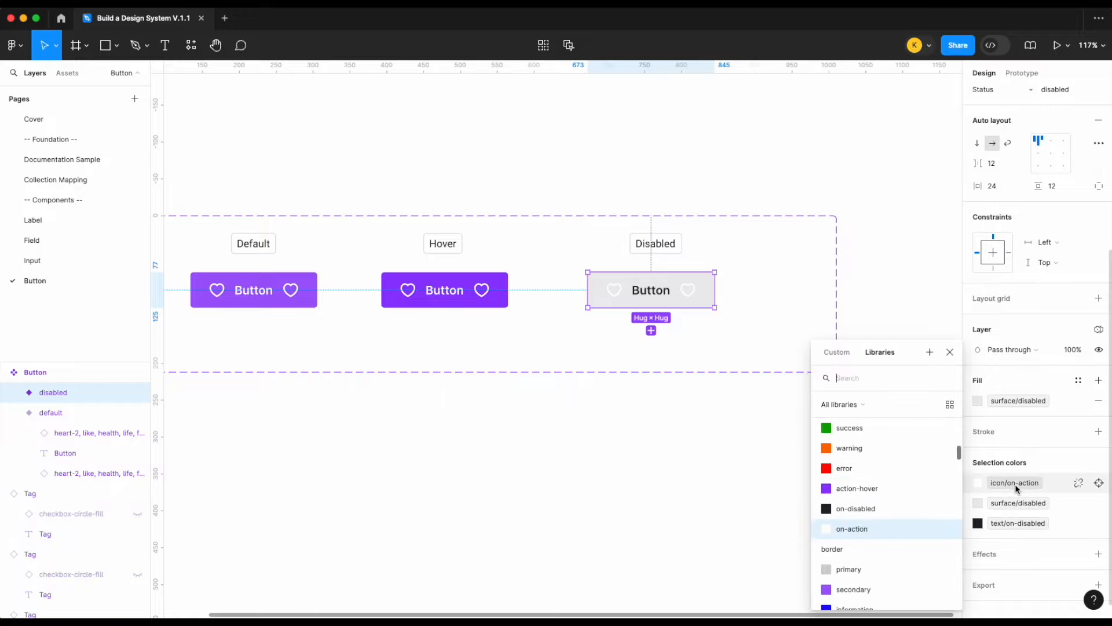
pyautogui.click(895, 506)
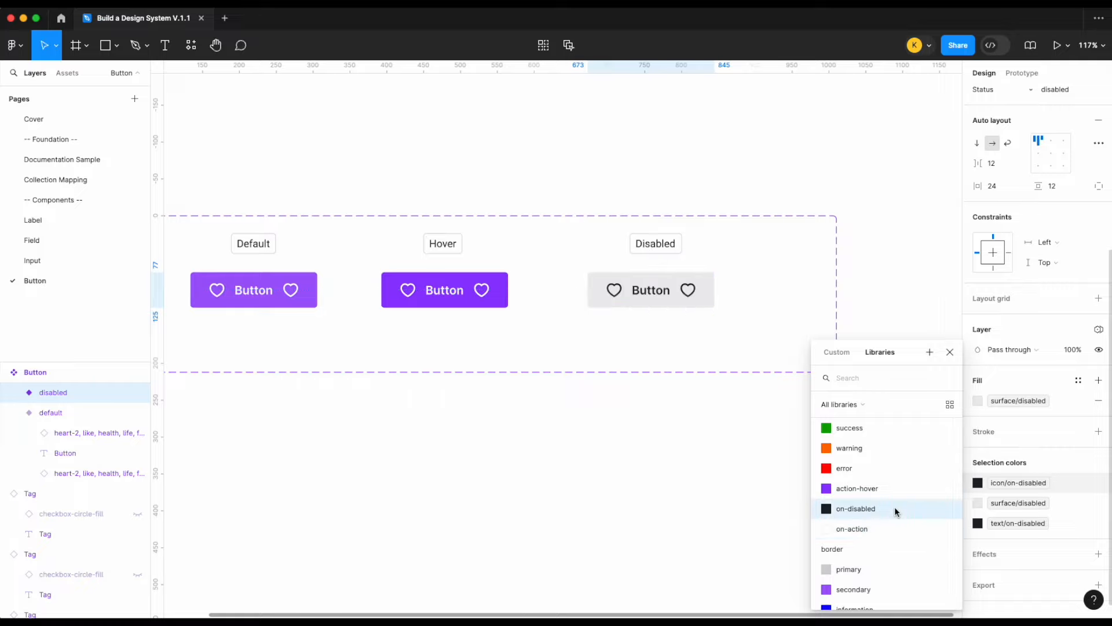
pyautogui.click(732, 492)
# - Extend the Button component set further to the right, leaving empty space beside the disabled variant
pyautogui.hotkey('shift', '1')
pyautogui.click(318, 291)
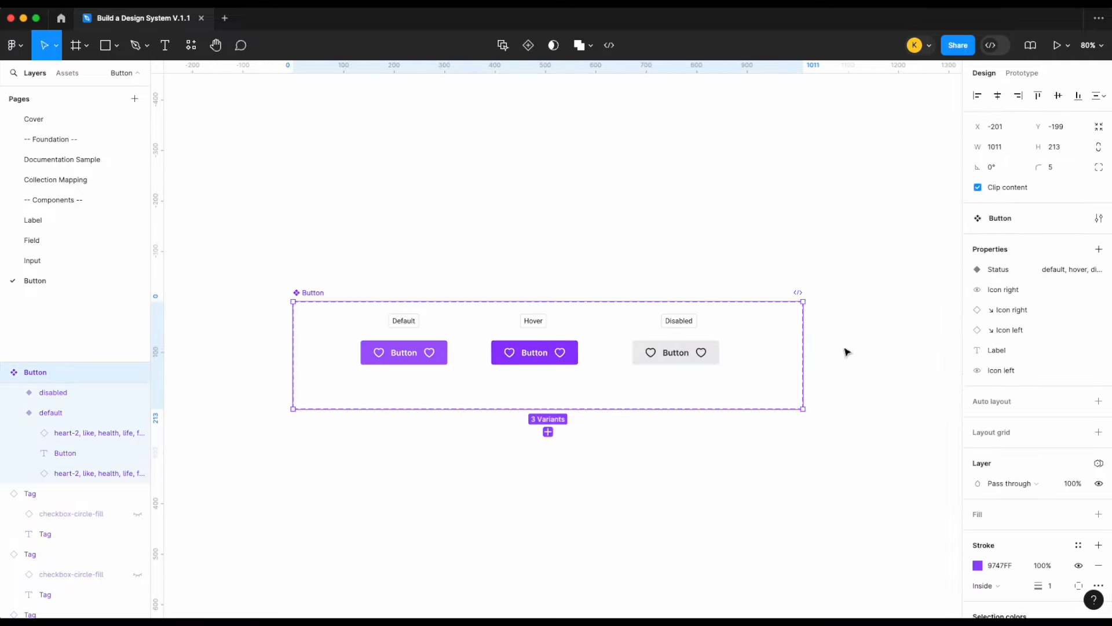
pyautogui.moveTo(807, 342); pyautogui.dragTo(926, 342)
pyautogui.click(879, 284)
pyautogui.hscroll(2, 660, 350)
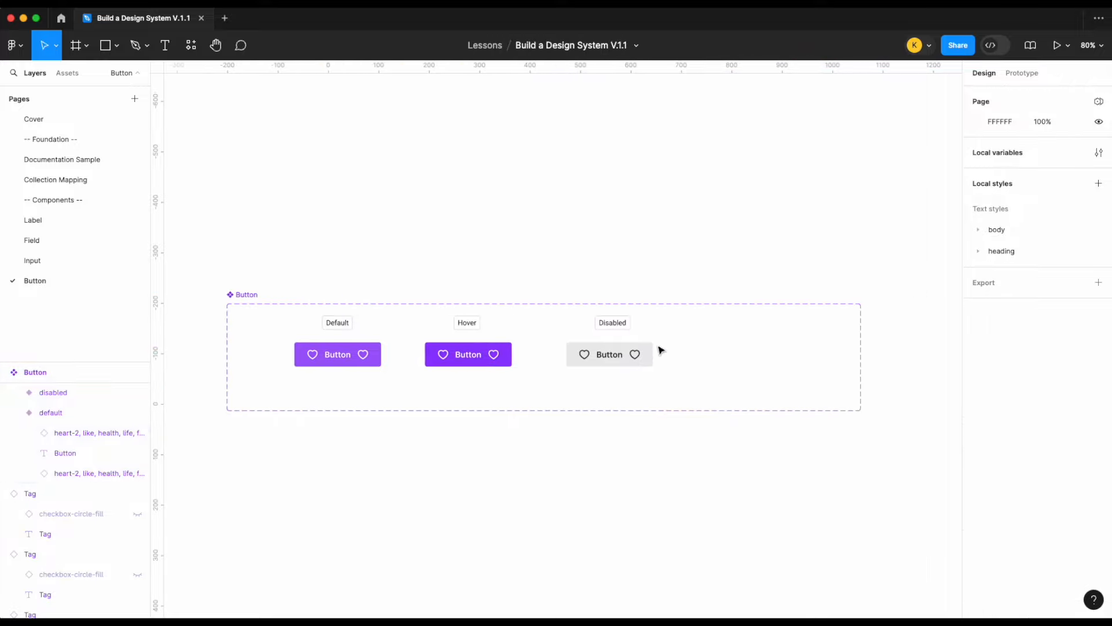
pyautogui.click(626, 361)
pyautogui.moveTo(625, 358); pyautogui.dragTo(782, 358)
pyautogui.press('BackSpace')
pyautogui.press('Escape')
pyautogui.click(777, 371)
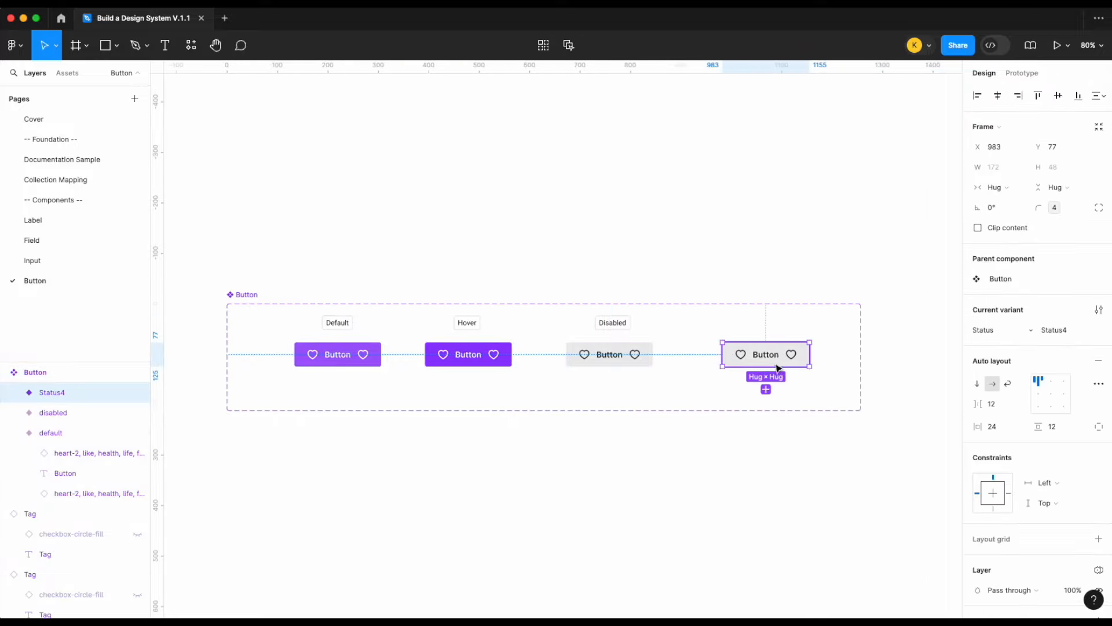
pyautogui.press('Delete')
# - Duplicate the default variant into the empty space beside the disabled one and set its Status value to "focus"
pyautogui.click(355, 347)
pyautogui.moveTo(355, 347); pyautogui.dragTo(757, 360)
pyautogui.write('focus')
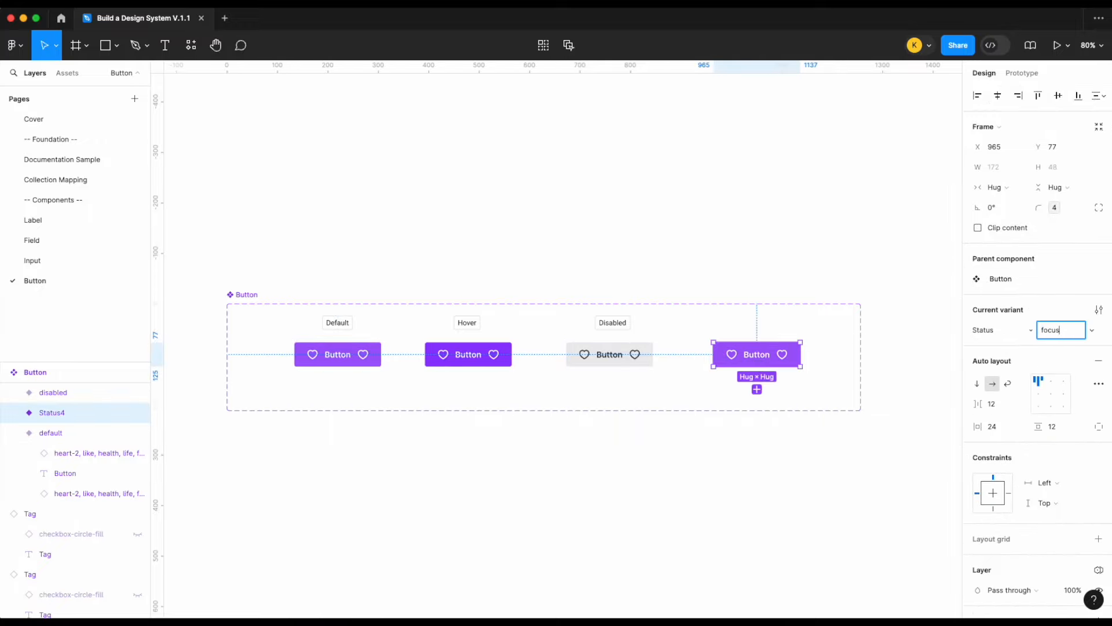
pyautogui.press('Return')
# - Duplicate the Disabled tag above the focus variant and change its text to "Focus"
pyautogui.click(608, 329)
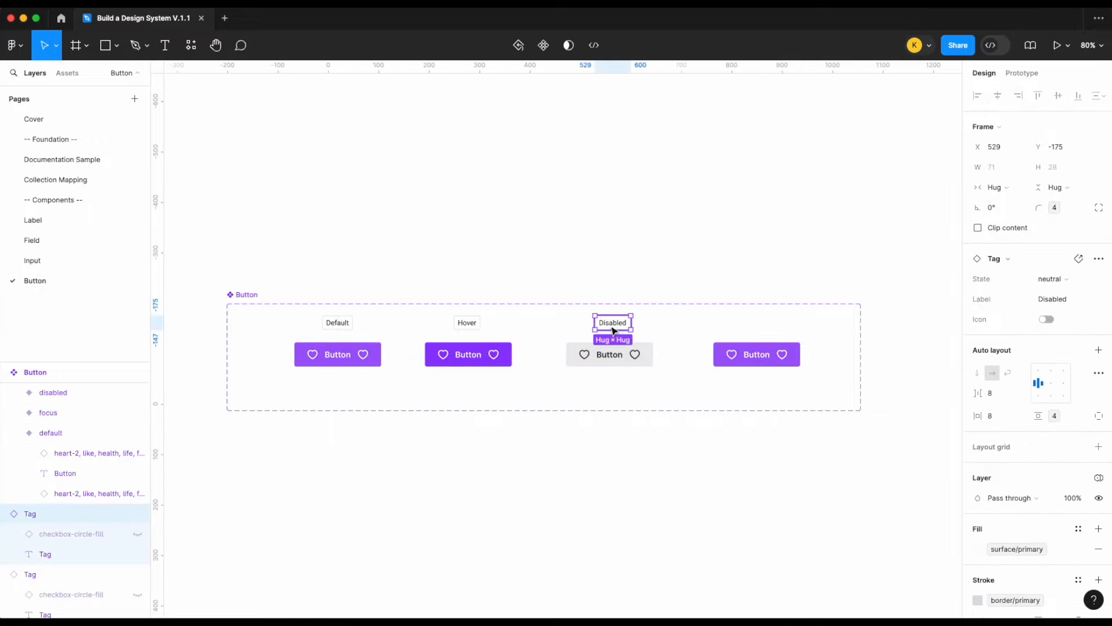
pyautogui.moveTo(608, 329); pyautogui.dragTo(760, 329)
pyautogui.doubleClick(755, 325)
pyautogui.doubleClick(755, 324)
pyautogui.write('Focus')
pyautogui.click(829, 266)
# - Draw a rectangle about 262 × 82 above the component set, add a stroke and remove its fill
pyautogui.scroll(5, 826, 266)
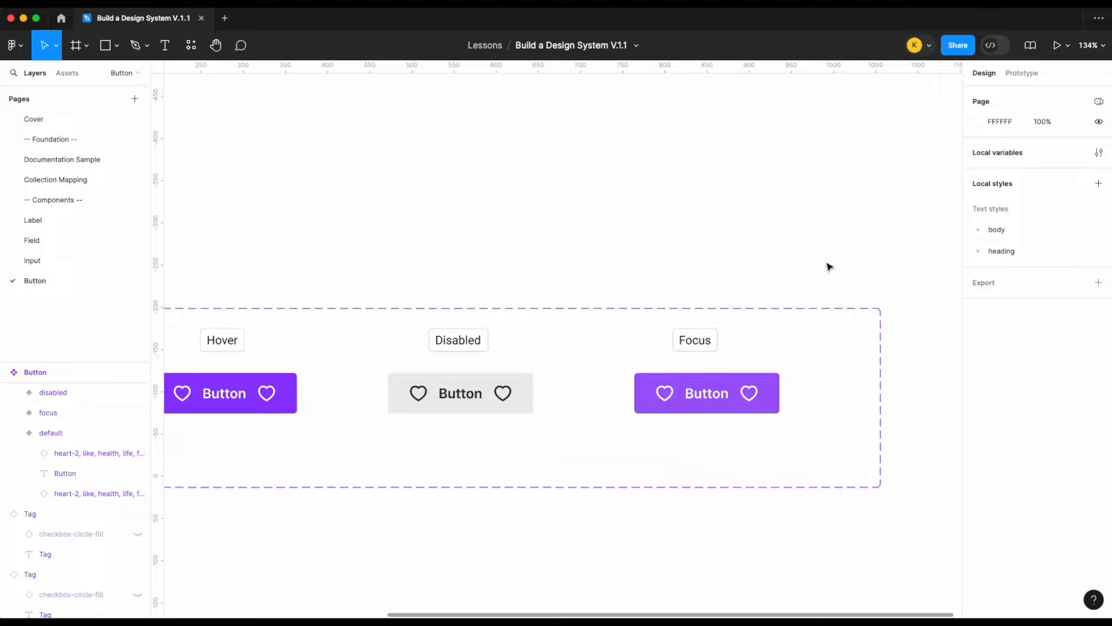
pyautogui.click(116, 45)
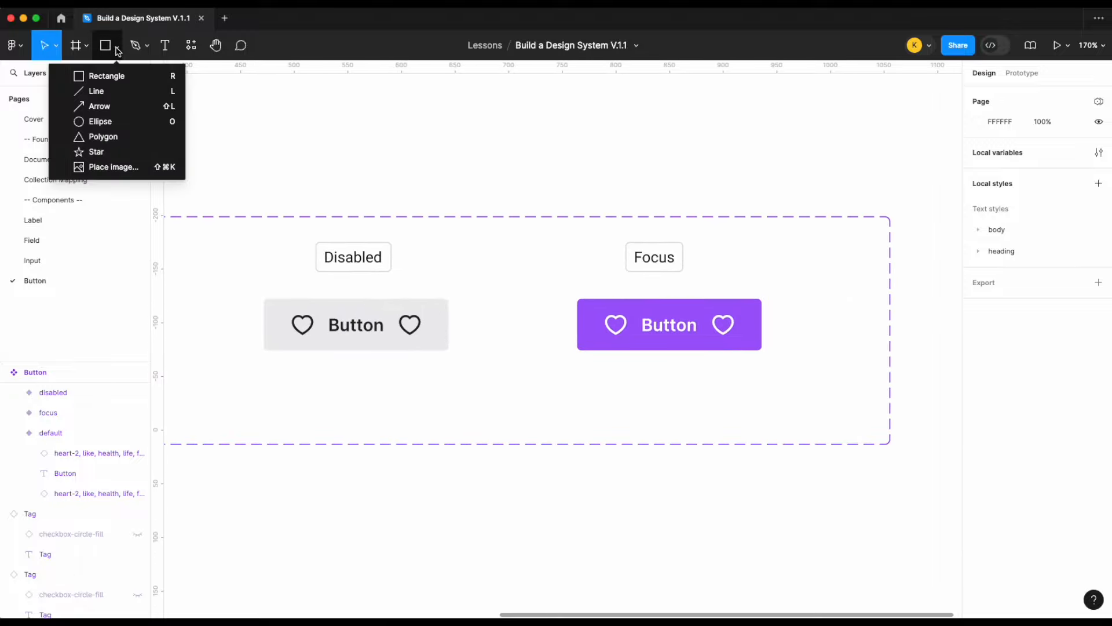
pyautogui.click(104, 77)
pyautogui.moveTo(529, 104); pyautogui.dragTo(810, 192)
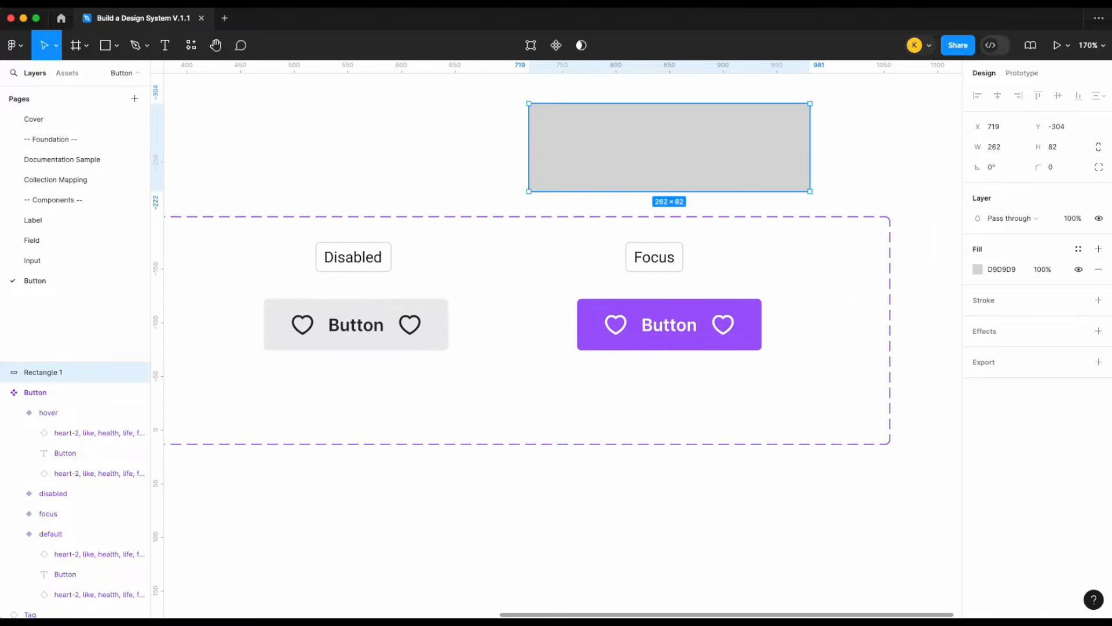
pyautogui.click(1098, 300)
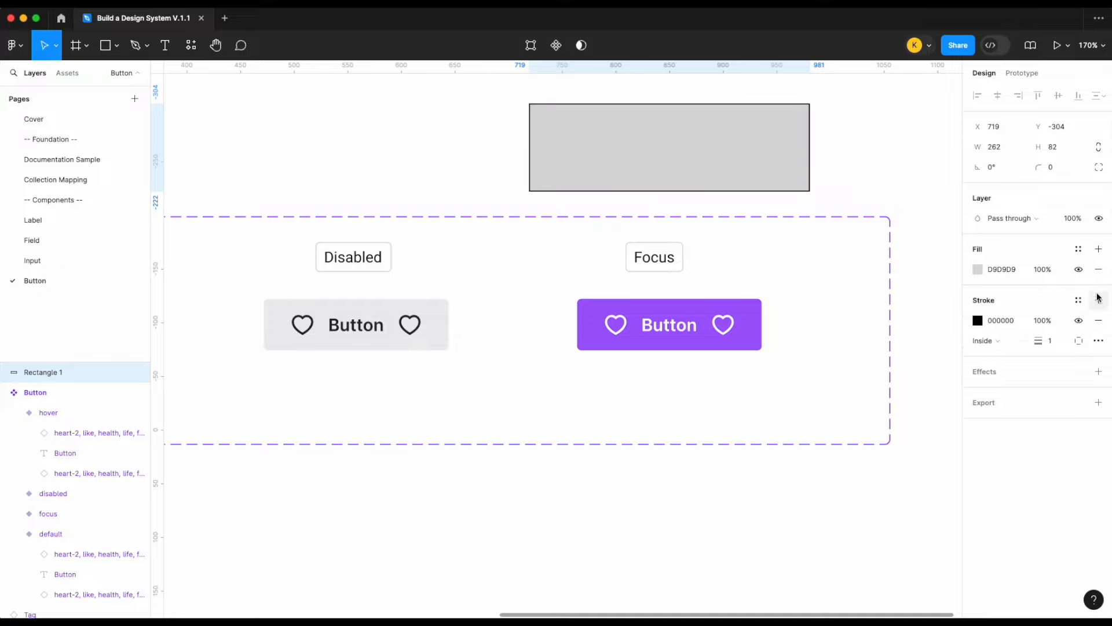
pyautogui.click(1097, 269)
# - Apply the md border width variable to the rectangle's stroke and place the stroke outside
pyautogui.rightClick(1060, 323)
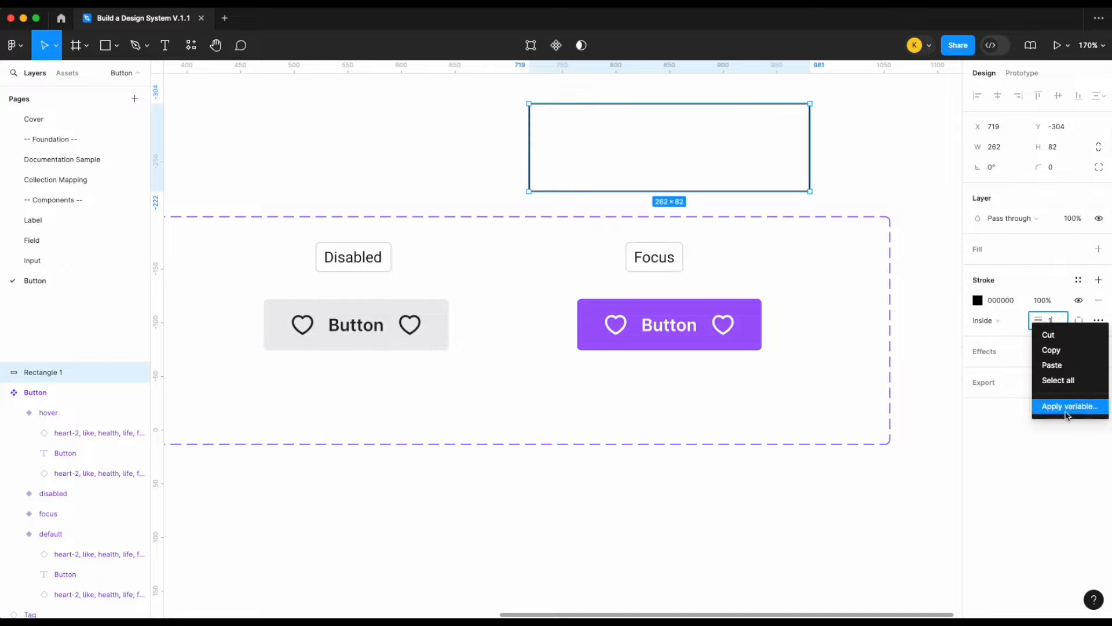
pyautogui.click(1069, 407)
pyautogui.write('bor')
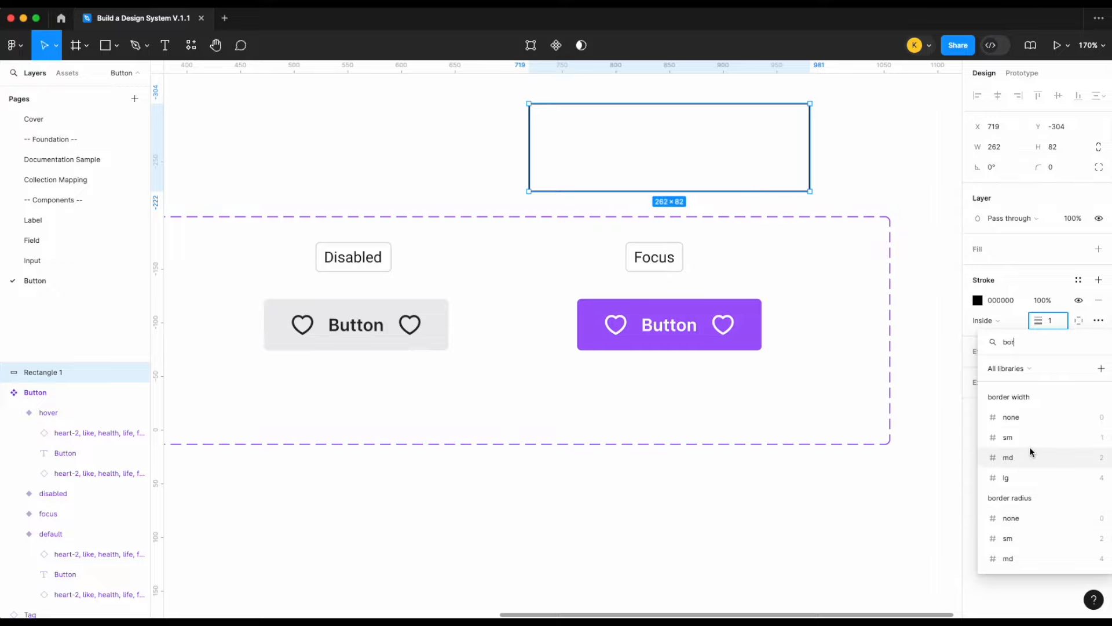
pyautogui.click(1031, 452)
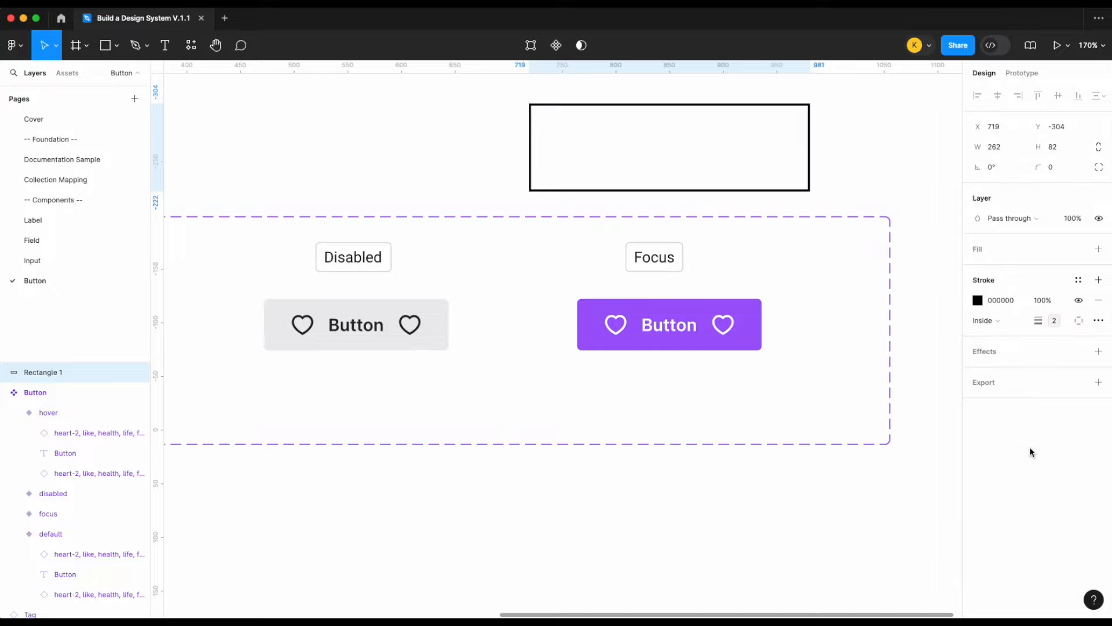
pyautogui.click(1005, 322)
pyautogui.click(1007, 340)
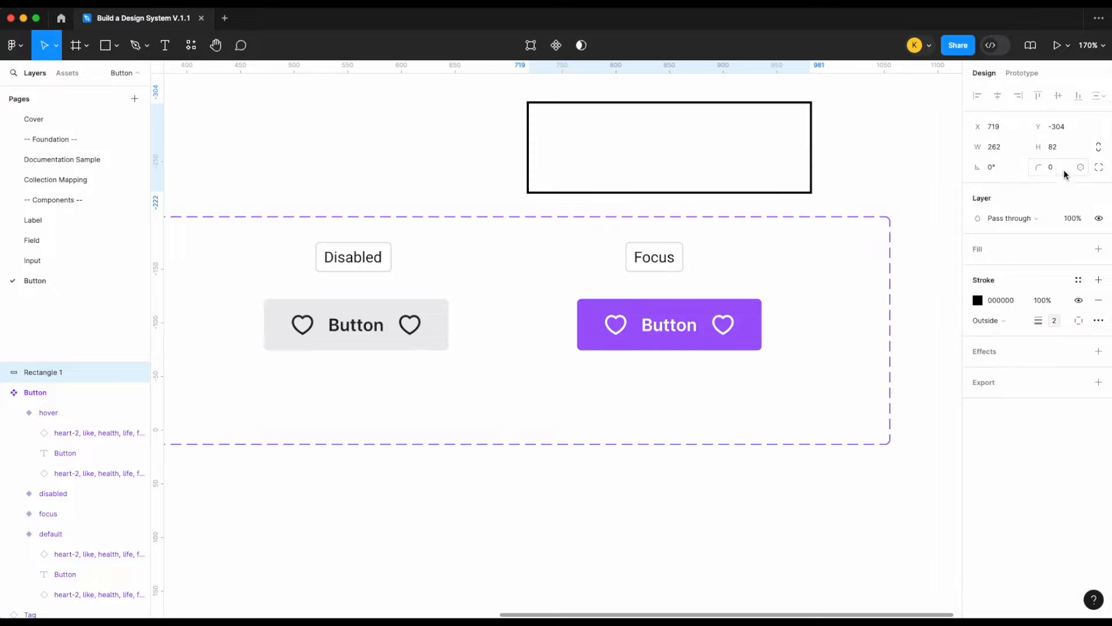
# - Apply the md border radius variable to the rectangle's corners
pyautogui.click(1081, 168)
pyautogui.write('rad')
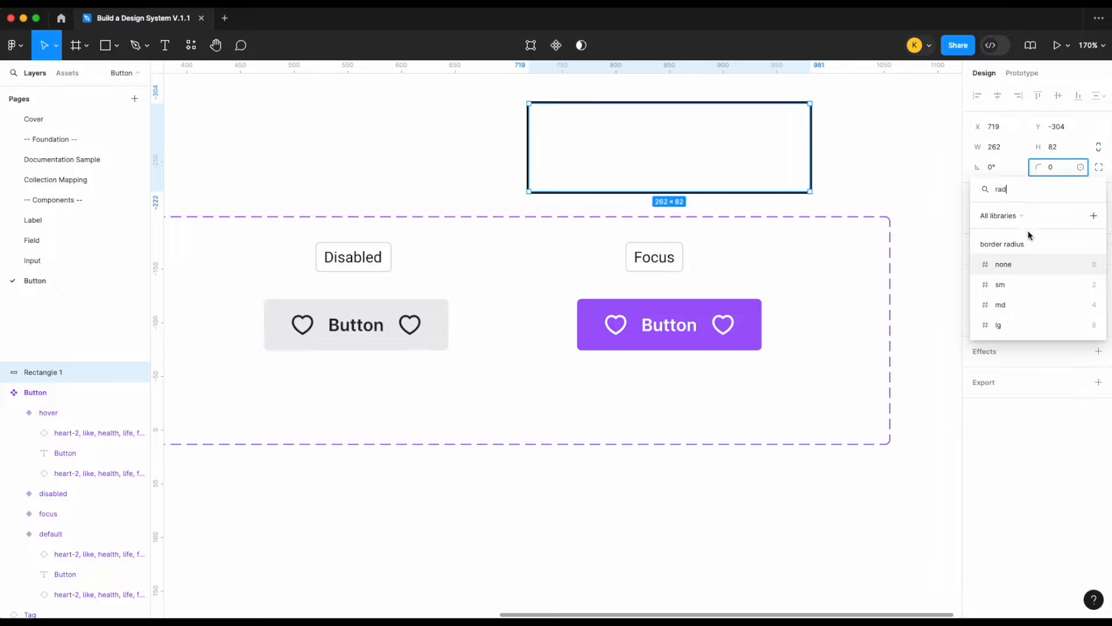
pyautogui.click(1019, 307)
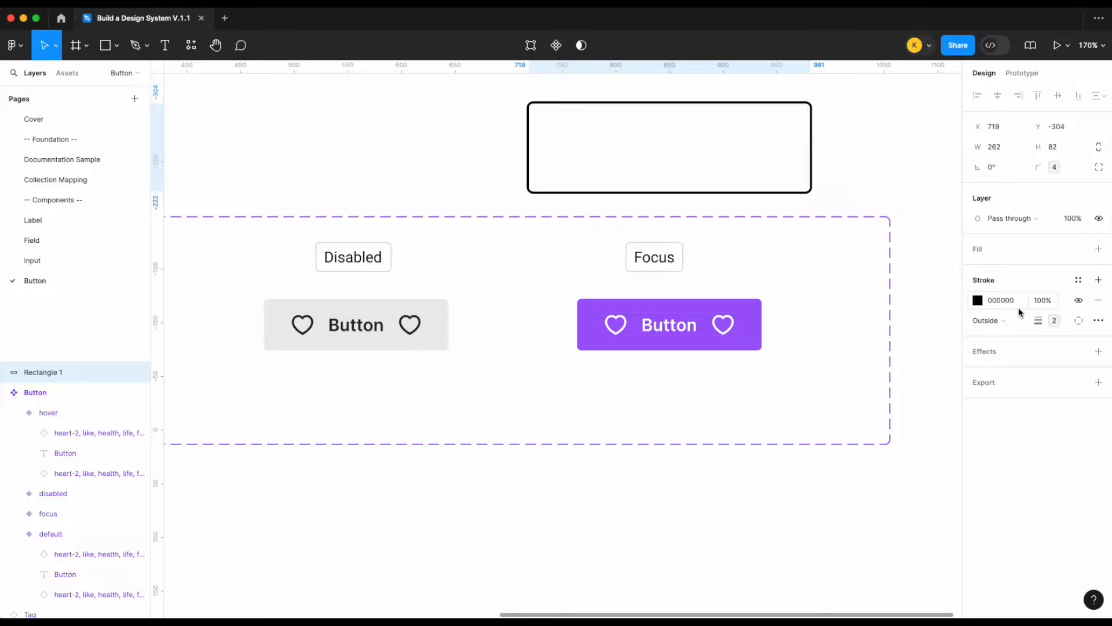
# - Map the rectangle's stroke color to the border/focus variable
pyautogui.click(1078, 280)
pyautogui.scroll(-2, 865, 455)
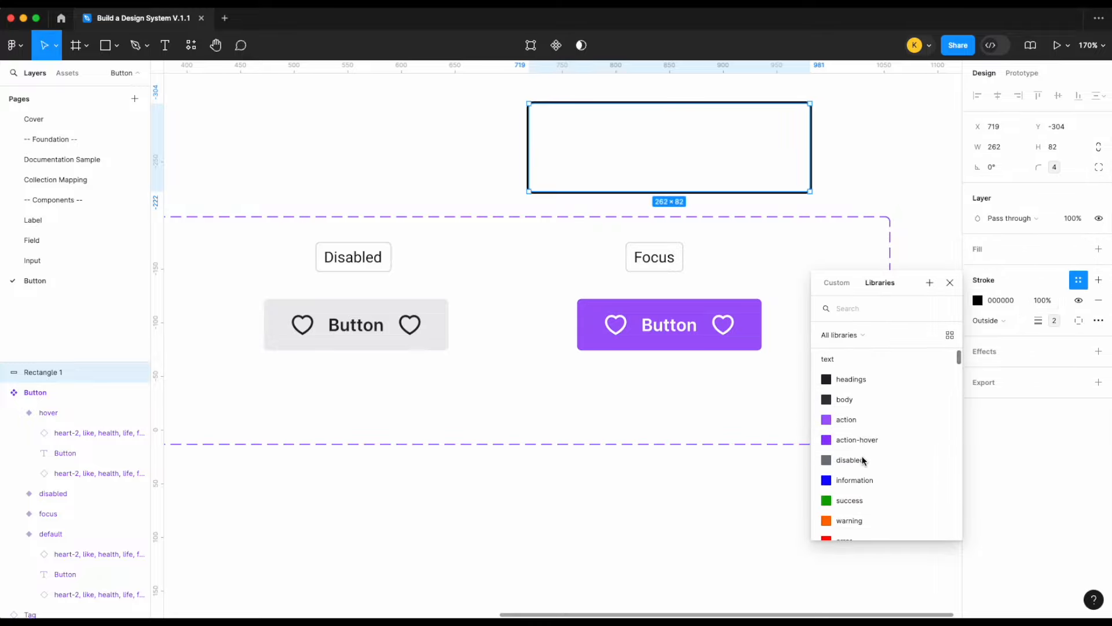
pyautogui.write('bor')
pyautogui.scroll(-2, 869, 492)
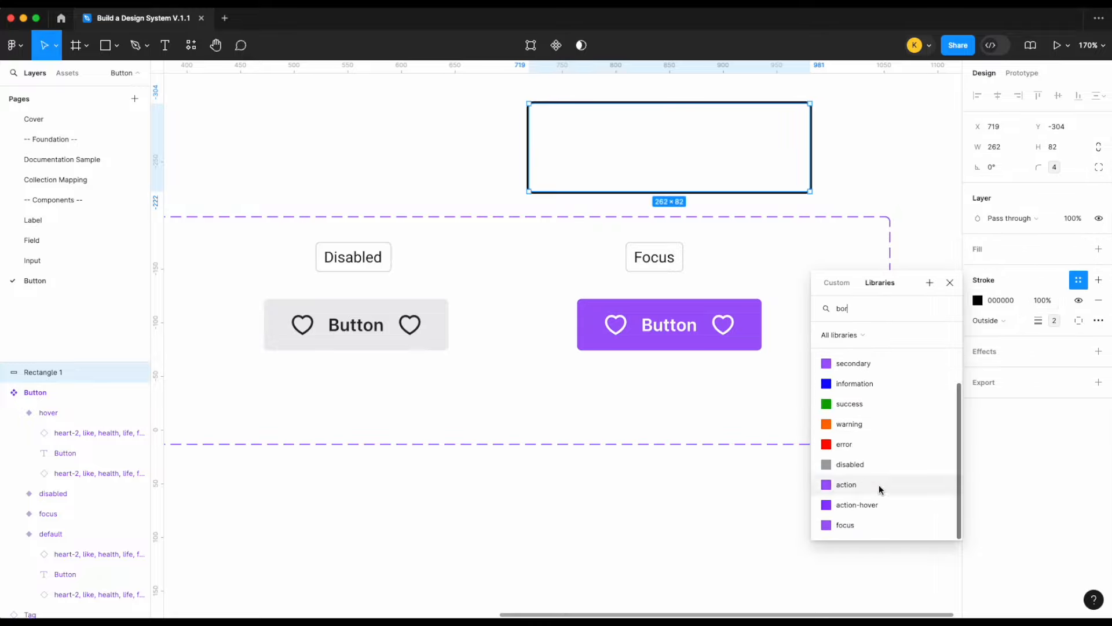
pyautogui.click(867, 523)
pyautogui.click(892, 184)
# - Move the outlined rectangle into the focus variant and give it absolute positioning
pyautogui.click(804, 188)
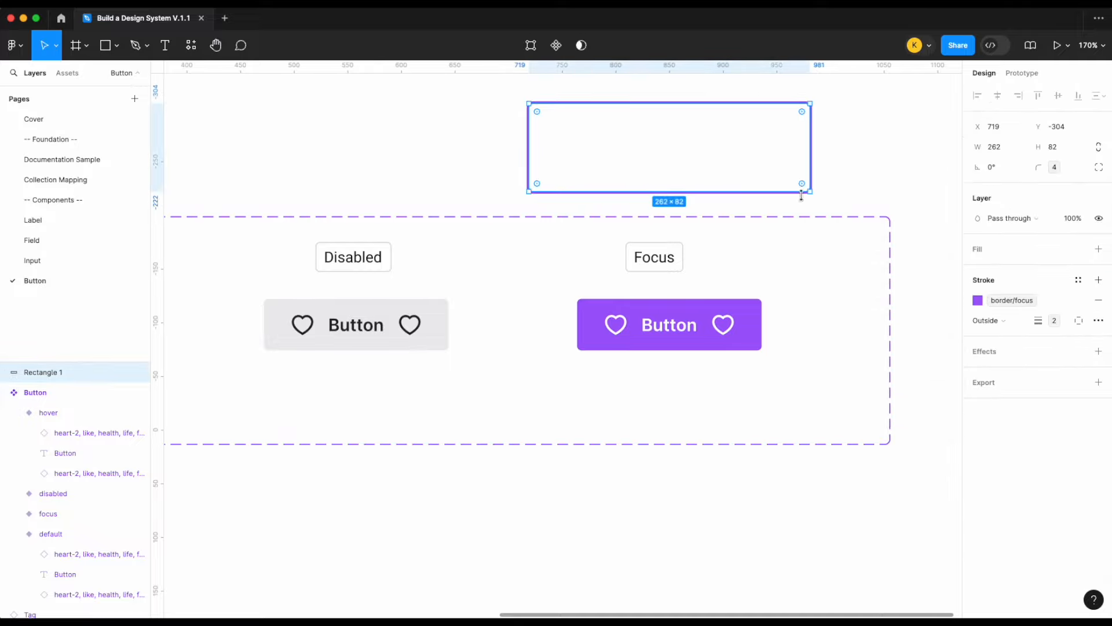
pyautogui.hotkey('ctrl', 'x')
pyautogui.click(742, 308)
pyautogui.hotkey('ctrl', 'v')
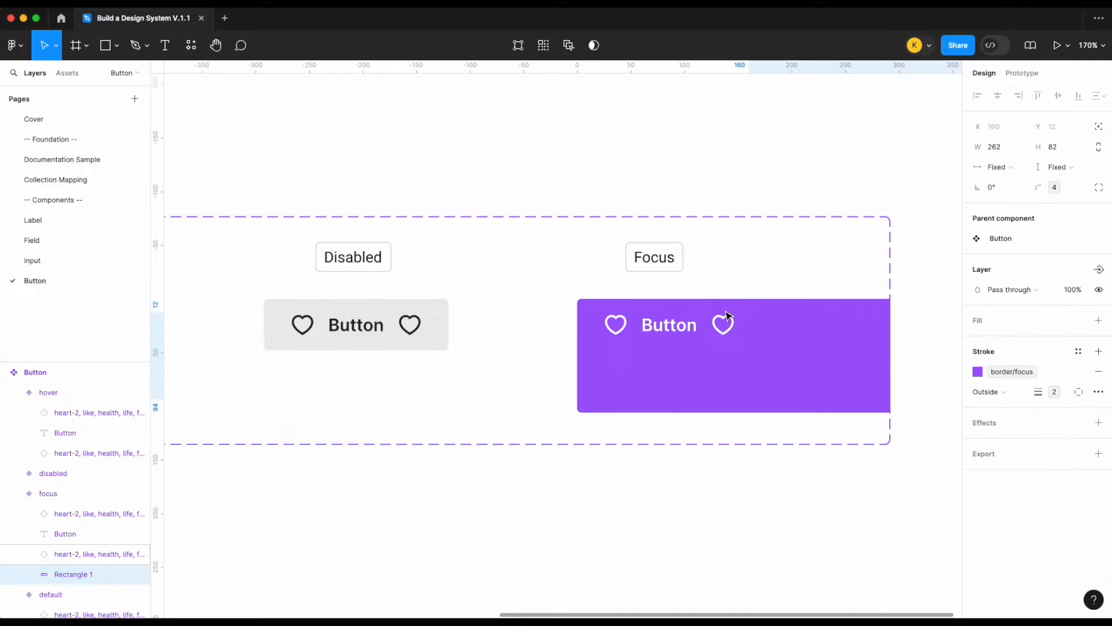
pyautogui.hscroll(3, 736, 313)
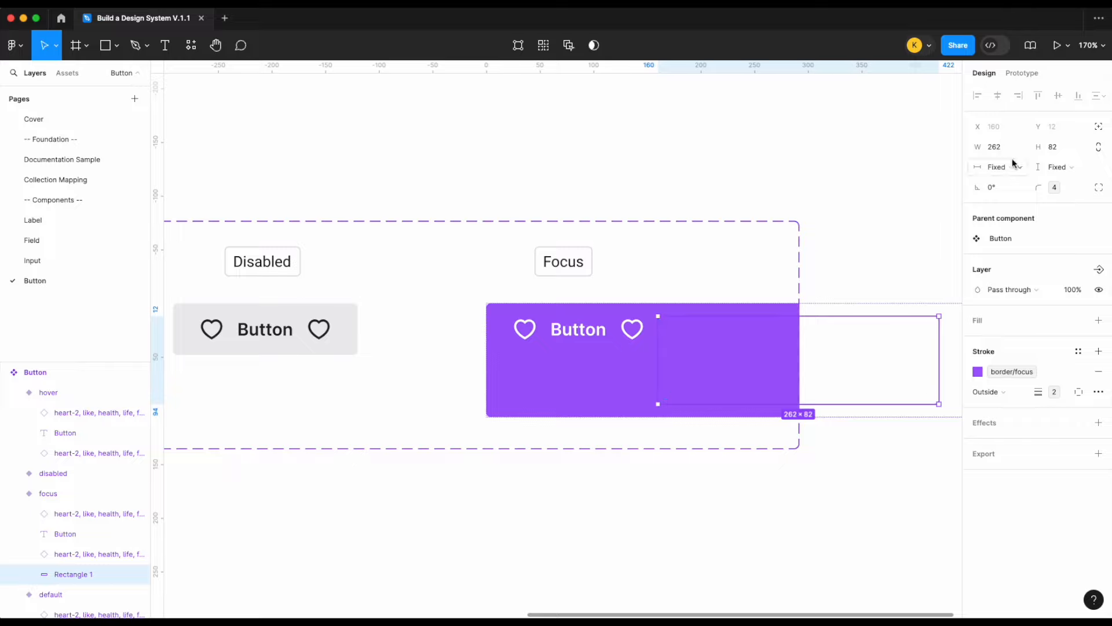
pyautogui.click(1097, 128)
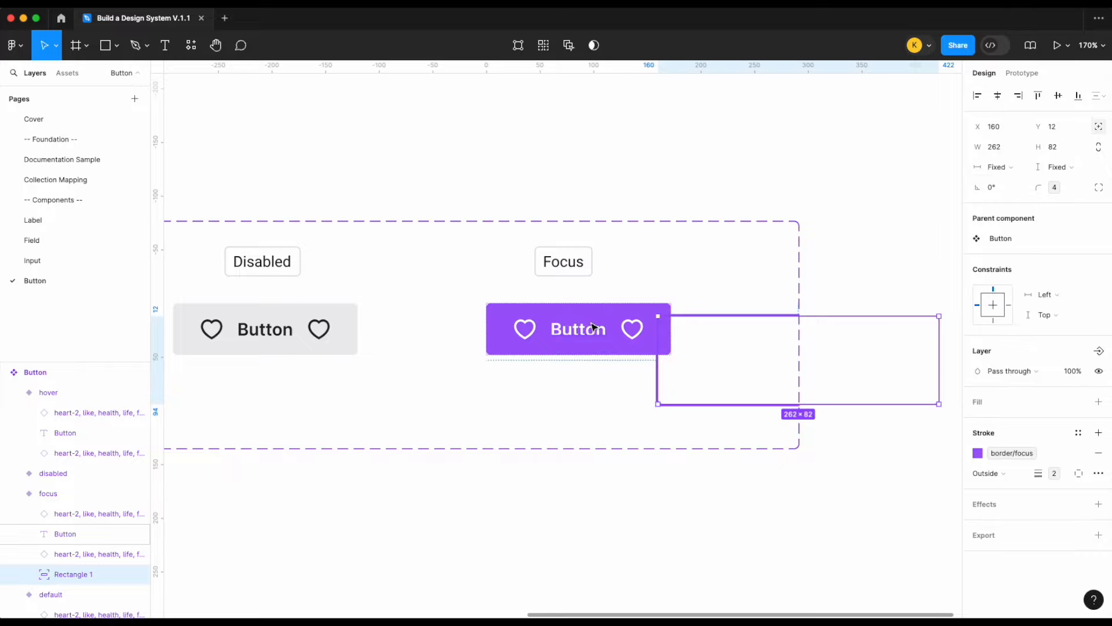
# - Place the rectangle around the focus button, with its left edge at X -2 and its upper edge at Y -2
pyautogui.scroll(5, 589, 322)
pyautogui.moveTo(774, 325); pyautogui.dragTo(591, 324)
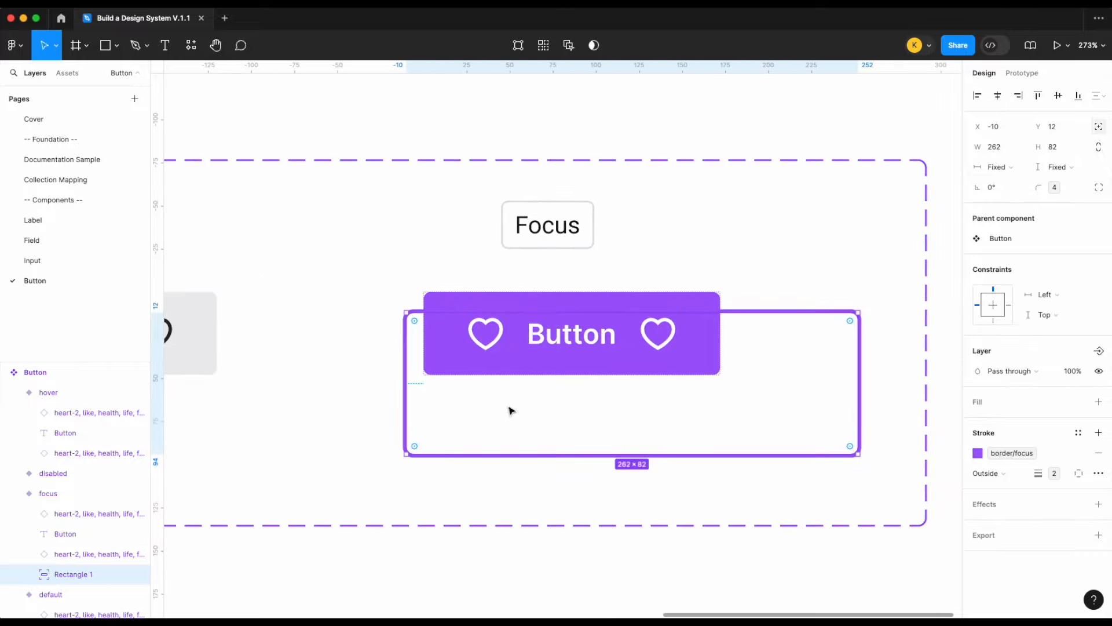
pyautogui.scroll(10, 442, 387)
pyautogui.moveTo(417, 348); pyautogui.dragTo(479, 350)
pyautogui.scroll(5, 479, 350)
pyautogui.hscroll(5, 479, 350)
pyautogui.moveTo(474, 289); pyautogui.dragTo(477, 183)
# - Shorten the focus rectangle from its lower edge to a height of 52
pyautogui.scroll(-10, 492, 402)
pyautogui.hscroll(2, 491, 402)
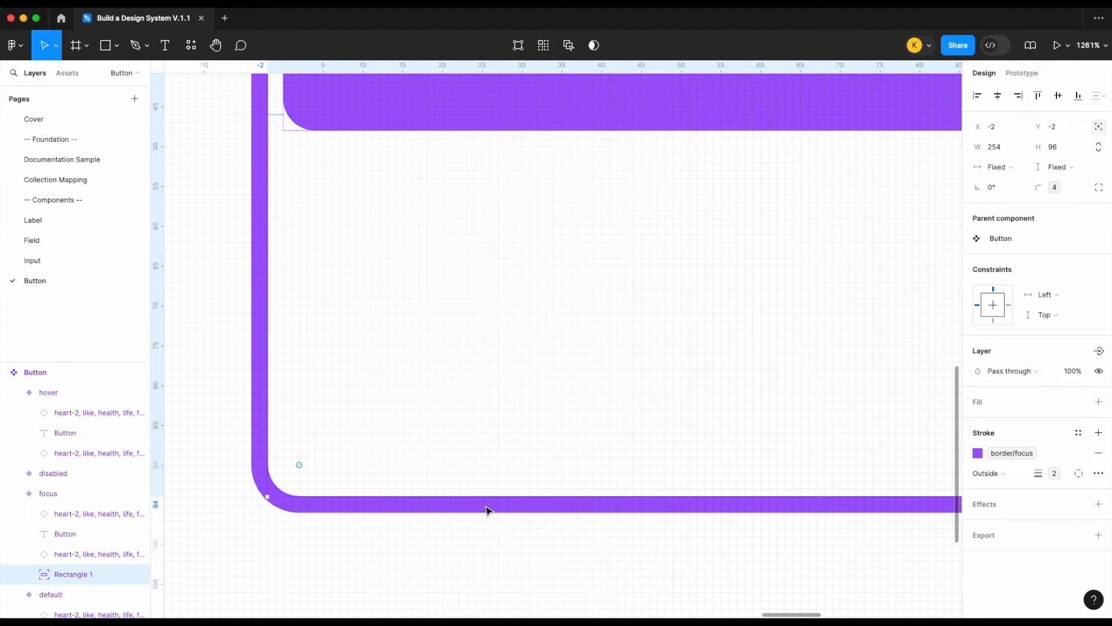
pyautogui.moveTo(489, 496); pyautogui.dragTo(491, 154)
pyautogui.scroll(5, 493, 155)
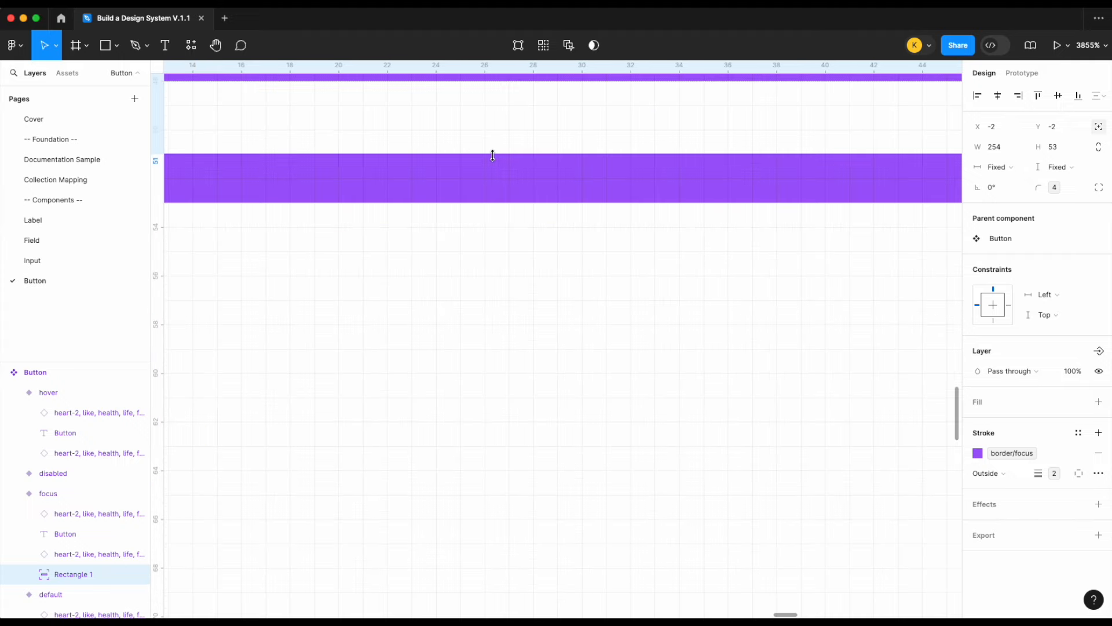
pyautogui.scroll(3, 492, 155)
pyautogui.hscroll(1, 493, 155)
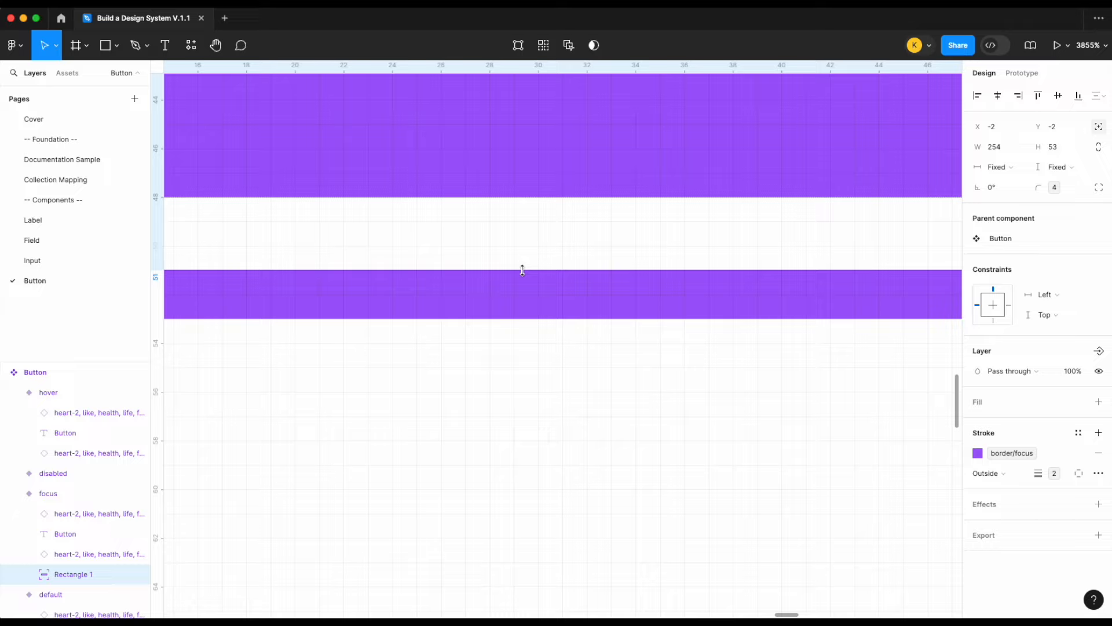
pyautogui.moveTo(521, 269); pyautogui.dragTo(521, 251)
# - Narrow the focus rectangle from its right edge to a width of 176
pyautogui.scroll(-10, 522, 251)
pyautogui.hscroll(4, 524, 258)
pyautogui.hscroll(4, 666, 260)
pyautogui.scroll(5, 814, 260)
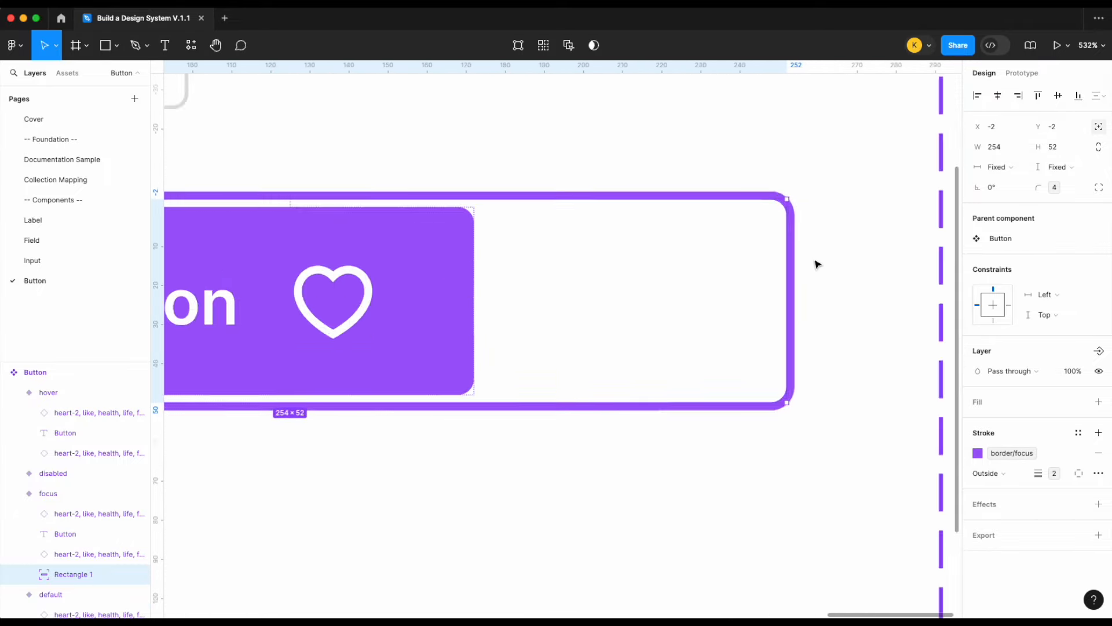
pyautogui.moveTo(834, 294); pyautogui.dragTo(219, 340)
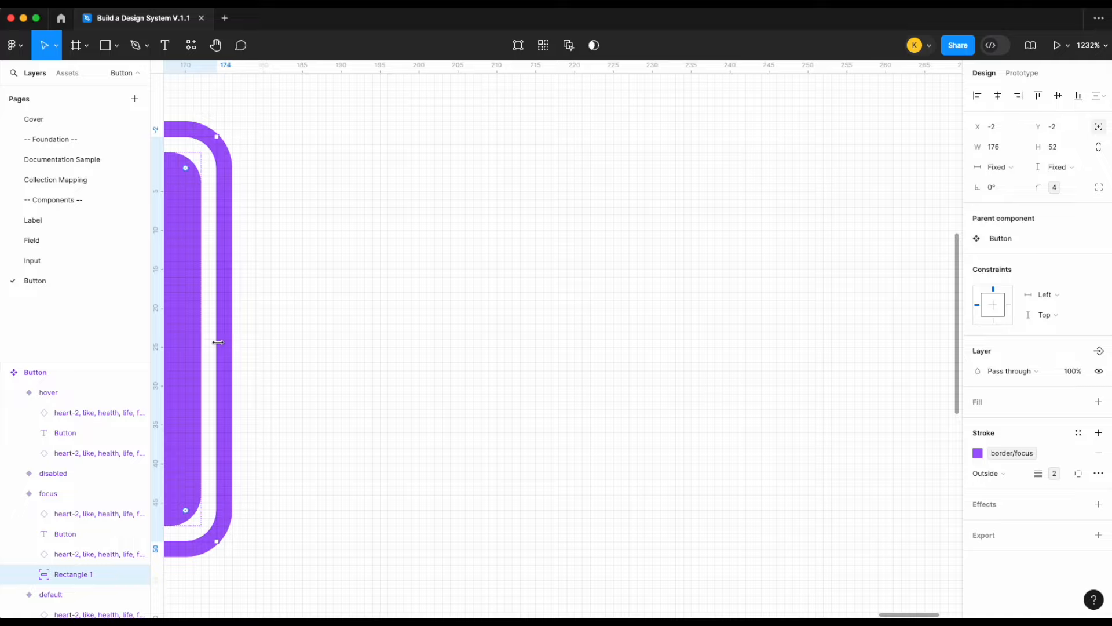
# - Set the focus rectangle's constraints to Left and right, and Top and bottom
pyautogui.scroll(-8, 457, 303)
pyautogui.hscroll(-3, 452, 303)
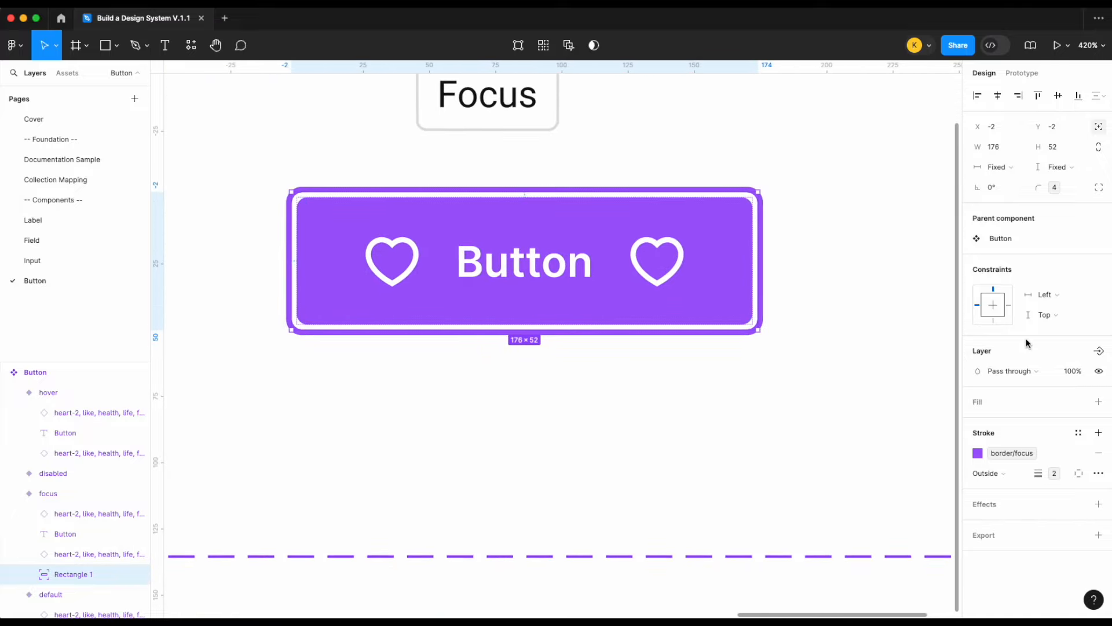
pyautogui.scroll(1, 747, 359)
pyautogui.click(1048, 294)
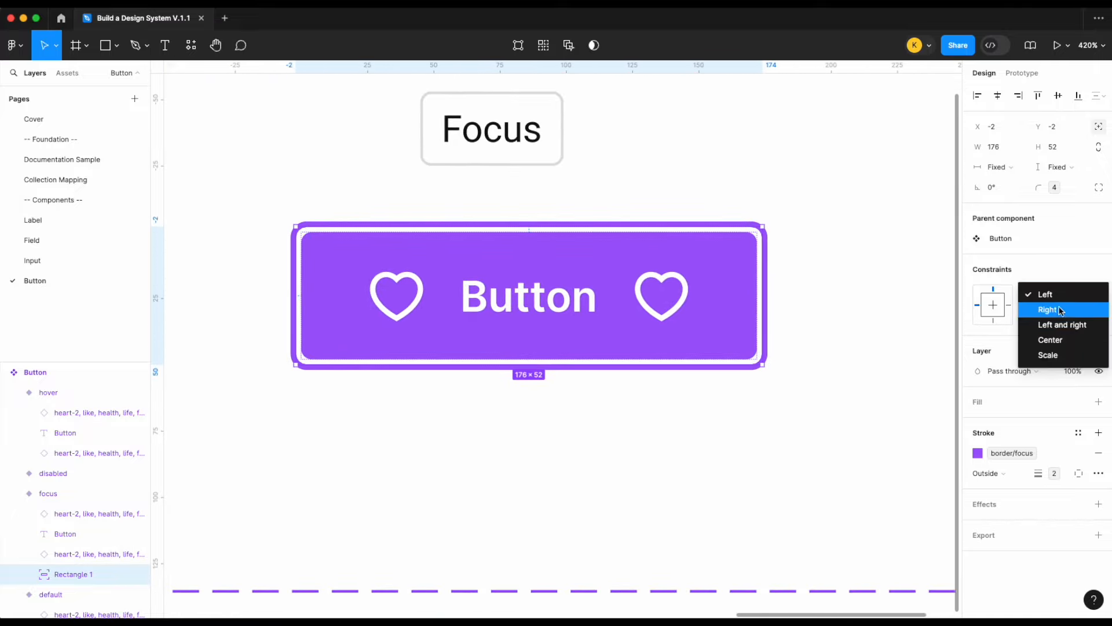
pyautogui.click(1059, 324)
pyautogui.click(1049, 313)
pyautogui.click(1057, 343)
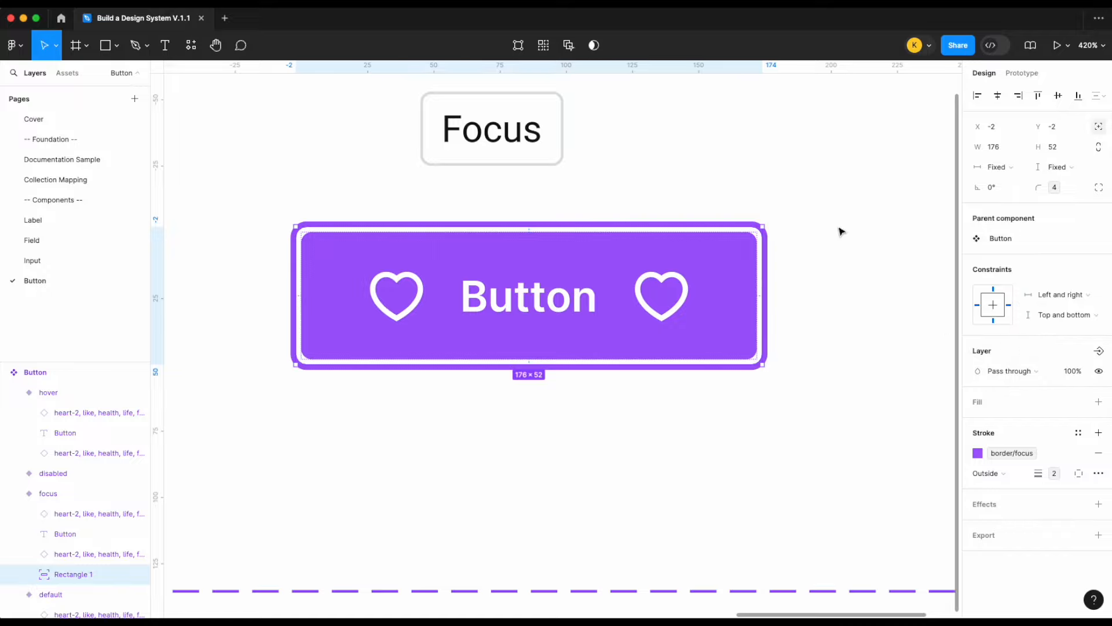
pyautogui.click(842, 231)
# - Create an instance of the focus variant above the component set
pyautogui.scroll(-5, 846, 227)
pyautogui.hscroll(-1, 846, 227)
pyautogui.click(823, 240)
pyautogui.moveTo(822, 240); pyautogui.dragTo(826, 111)
pyautogui.scroll(1, 935, 195)
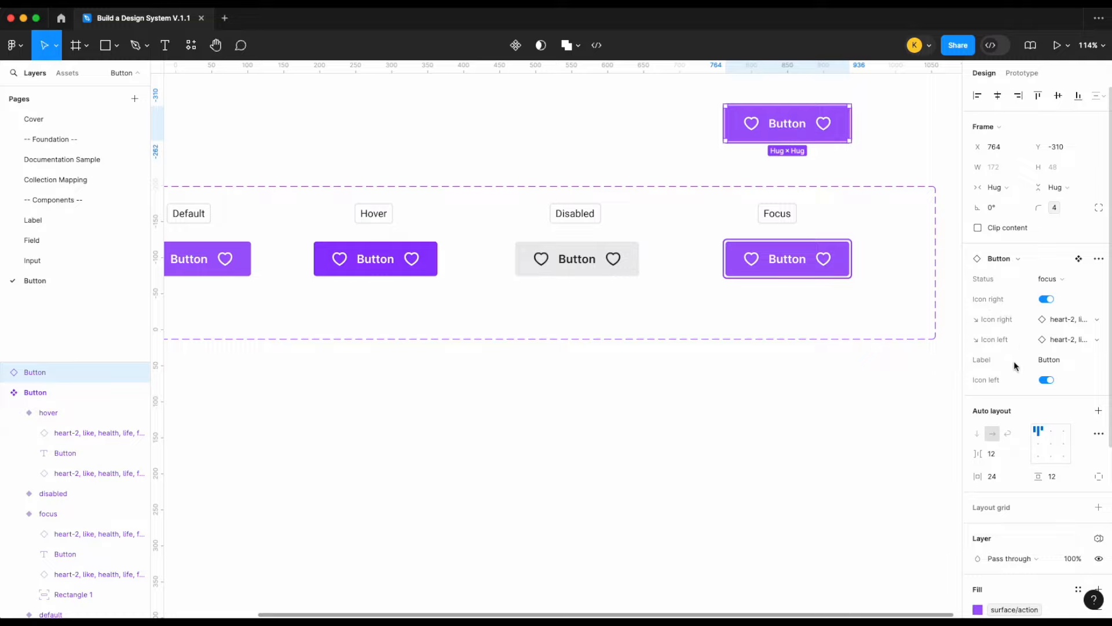
# - Reorder the Button set's properties after Status: Label, Icon left toggle and swap, Icon right toggle and swap
pyautogui.scroll(-1, 871, 292)
pyautogui.hscroll(-2, 870, 292)
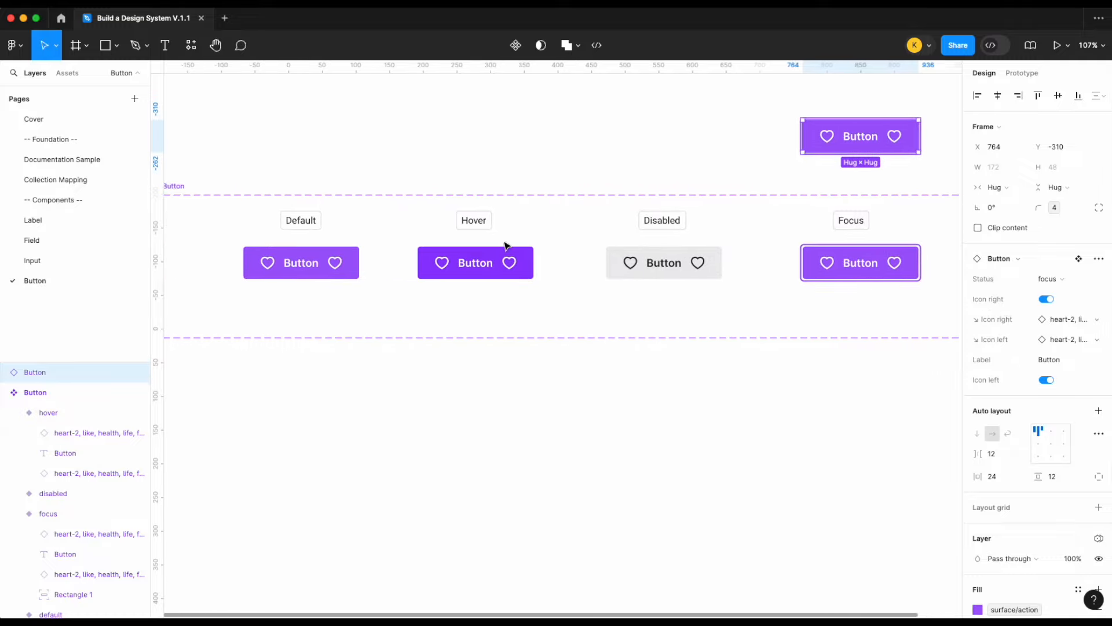
pyautogui.scroll(-2, 505, 246)
pyautogui.click(237, 195)
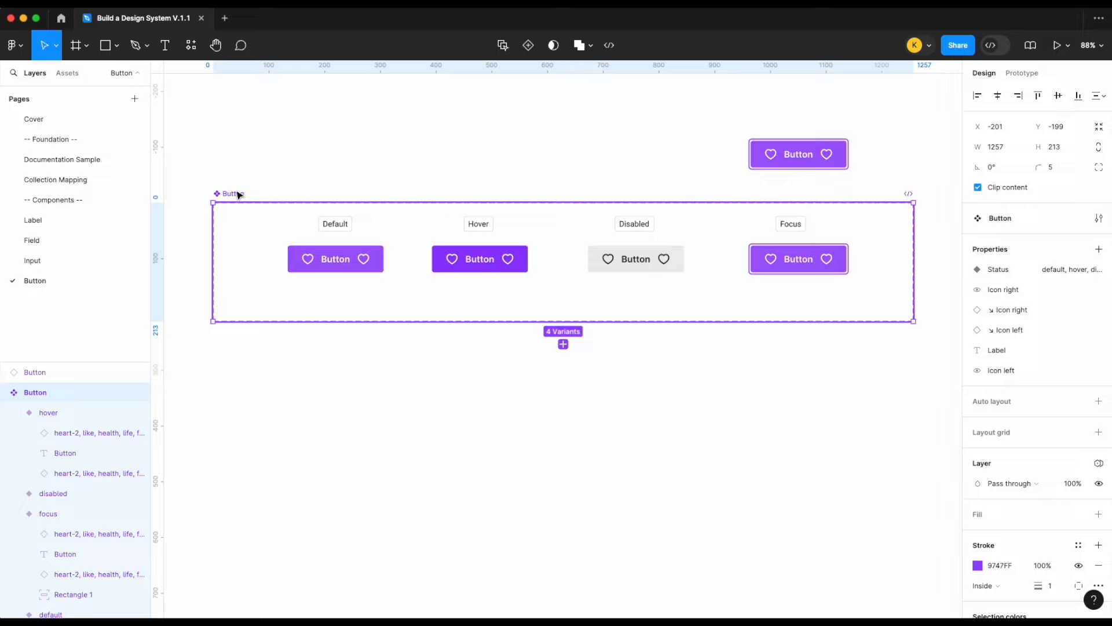
pyautogui.moveTo(1015, 352); pyautogui.dragTo(1014, 284)
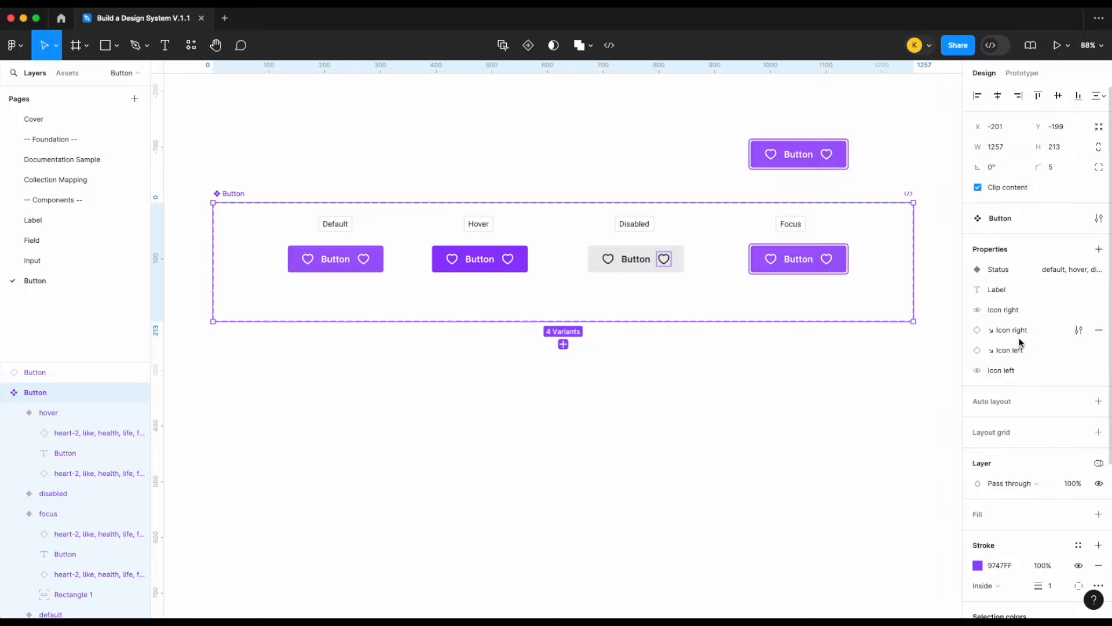
pyautogui.moveTo(1022, 350); pyautogui.dragTo(1021, 305)
pyautogui.moveTo(1027, 373); pyautogui.dragTo(1019, 309)
pyautogui.hscroll(2, 881, 255)
pyautogui.scroll(1, 881, 255)
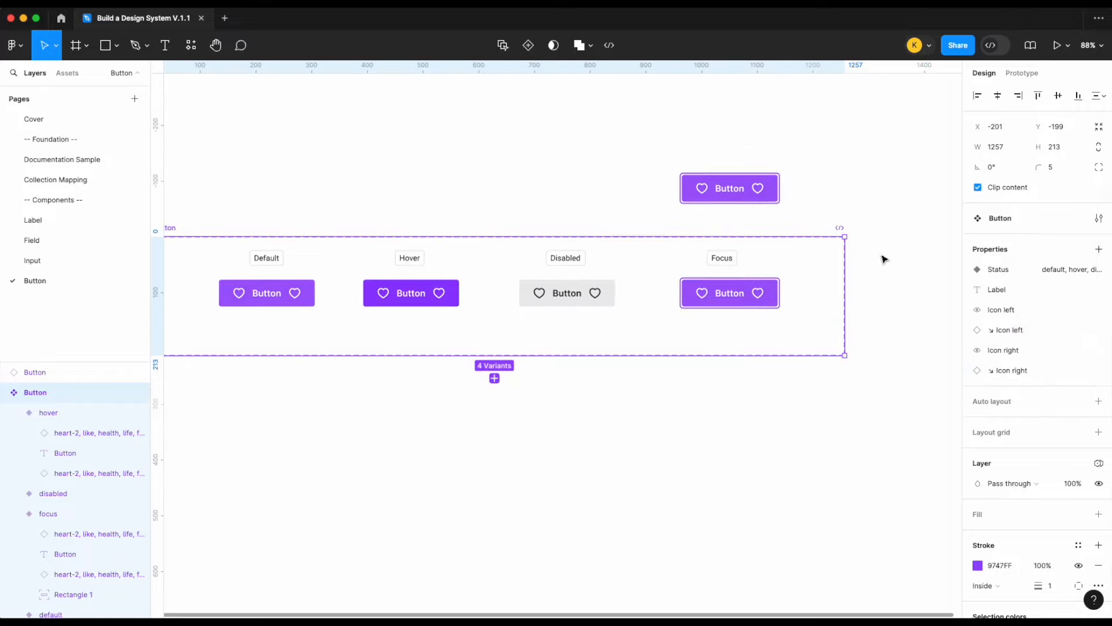
# - Set the Label of the Button instance above the component set to "Click me"
pyautogui.click(742, 200)
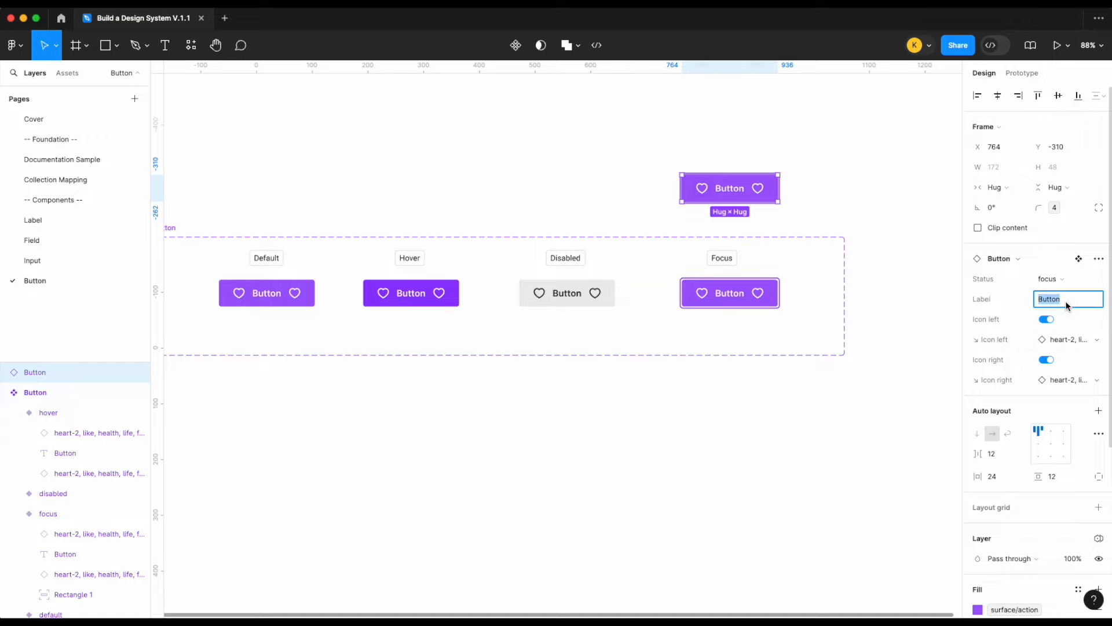
pyautogui.write('clci')
pyautogui.write('k m')
pyautogui.hotkey('ctrl', 'a')
pyautogui.write('Click me')
pyautogui.press('Return')
# - Test the "Click me" Button instance in the disabled and hover statuses, and finish with its Status set to default
pyautogui.click(1048, 279)
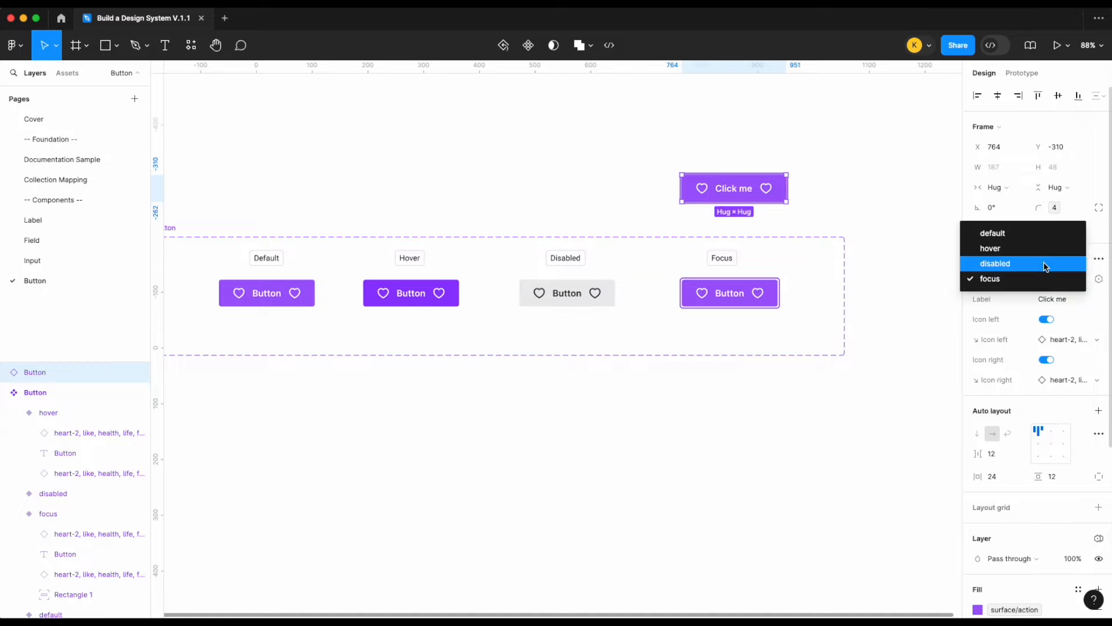
pyautogui.click(1047, 262)
pyautogui.click(1061, 279)
pyautogui.click(1060, 263)
pyautogui.click(1061, 279)
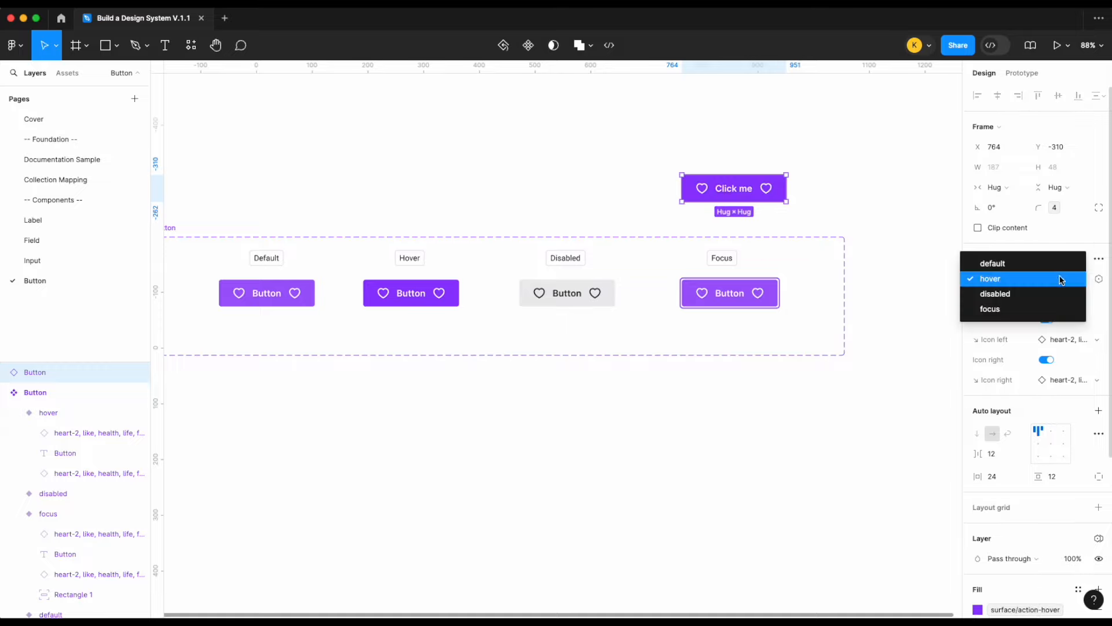
pyautogui.click(1060, 263)
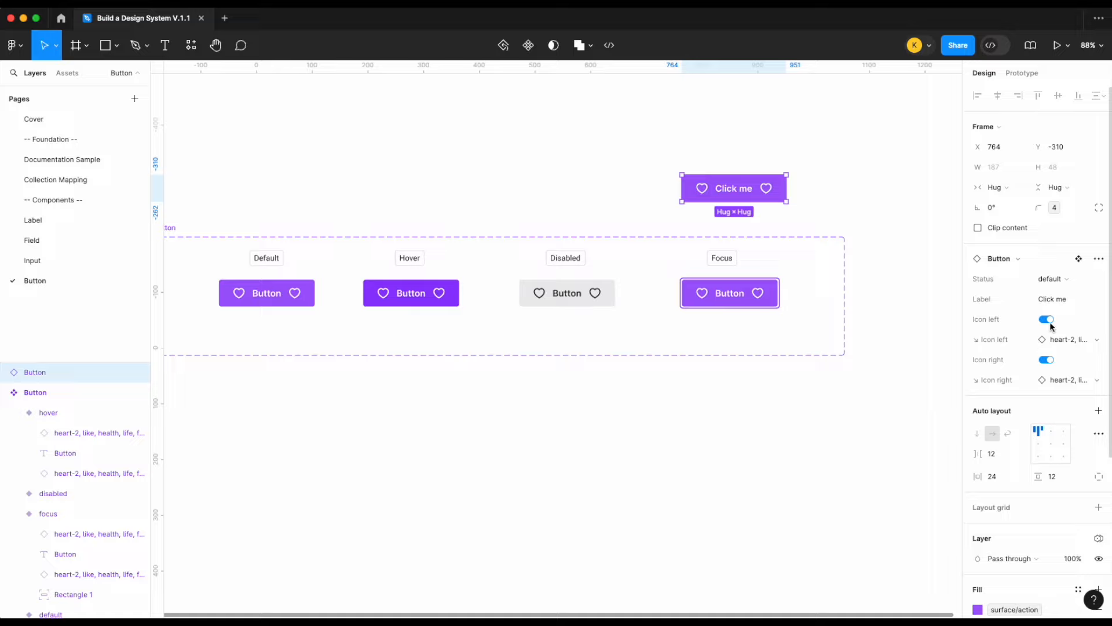
# - Turn the "Click me" instance's right icon off and back on to test its toggle
pyautogui.click(1048, 360)
pyautogui.click(1047, 359)
pyautogui.click(898, 184)
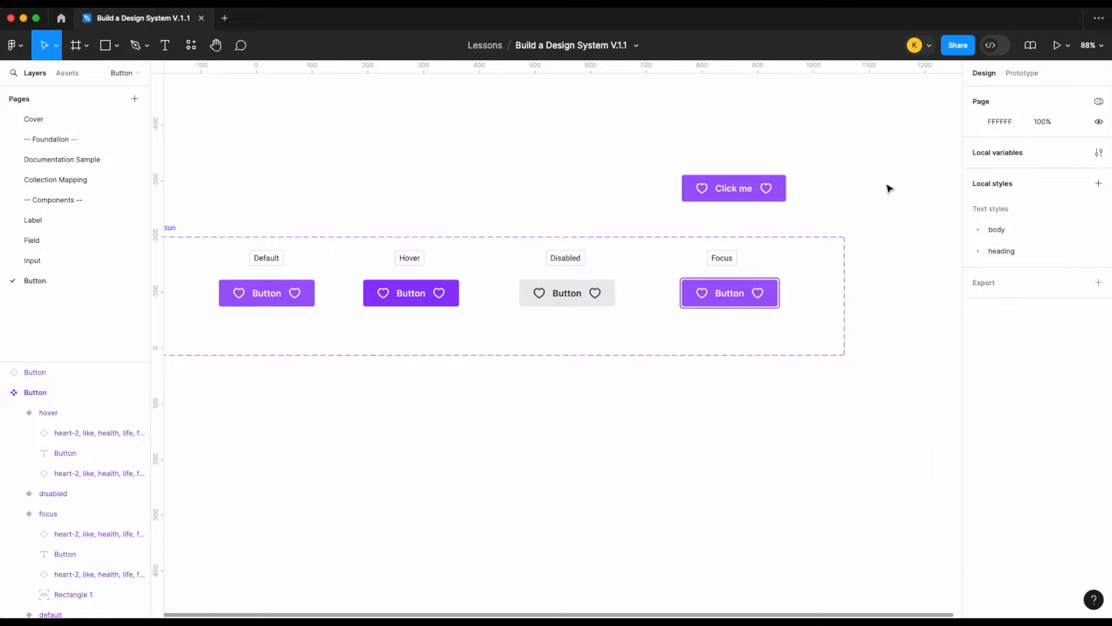
# - Extend the Button component set outward past its Default column, to a width of 1371
pyautogui.hscroll(-3, 902, 190)
pyautogui.hscroll(-2, 902, 190)
pyautogui.hscroll(1, 380, 208)
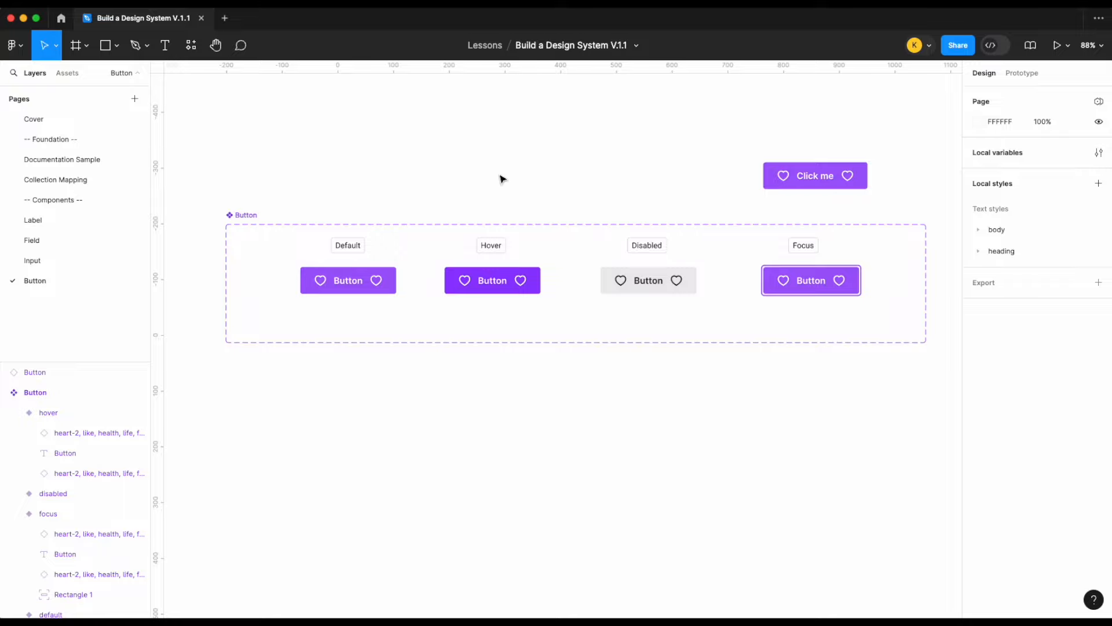
pyautogui.scroll(-3, 495, 203)
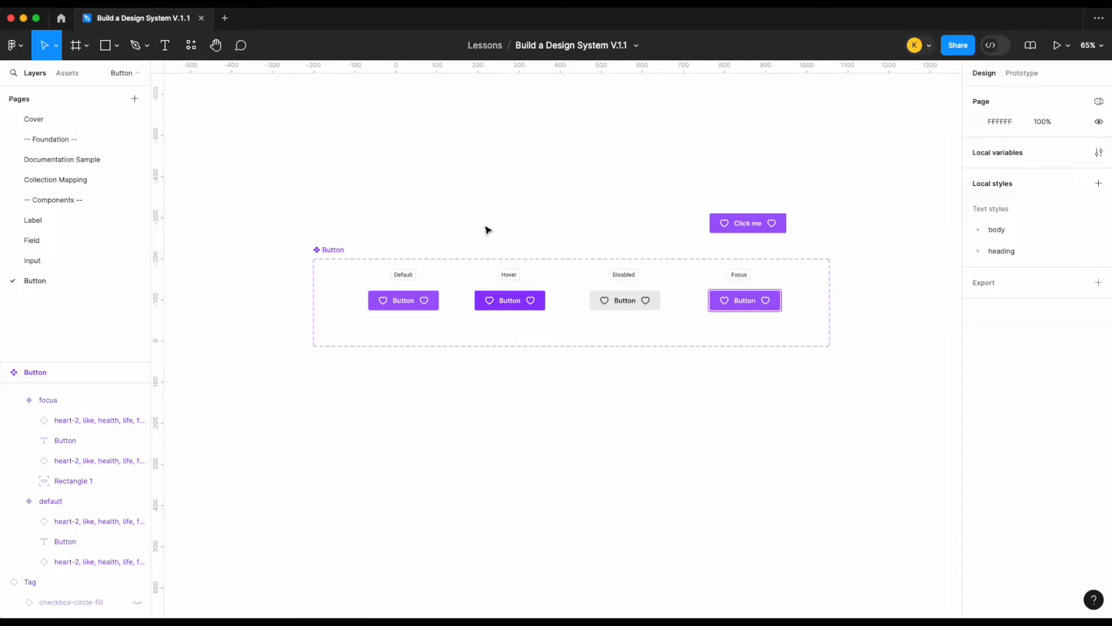
pyautogui.click(339, 245)
pyautogui.moveTo(314, 276); pyautogui.dragTo(267, 276)
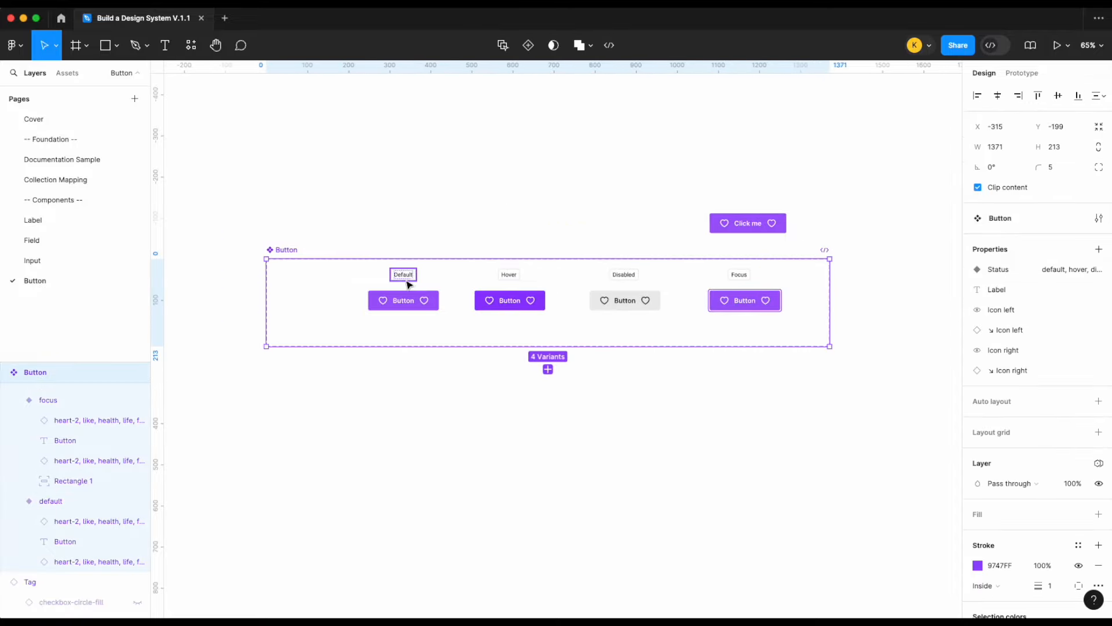
# - Duplicate the Default tag beside the default button as a row label and change its text to "Primary"
pyautogui.click(406, 277)
pyautogui.moveTo(406, 276); pyautogui.dragTo(327, 307)
pyautogui.doubleClick(326, 307)
pyautogui.doubleClick(327, 307)
pyautogui.write('Primary')
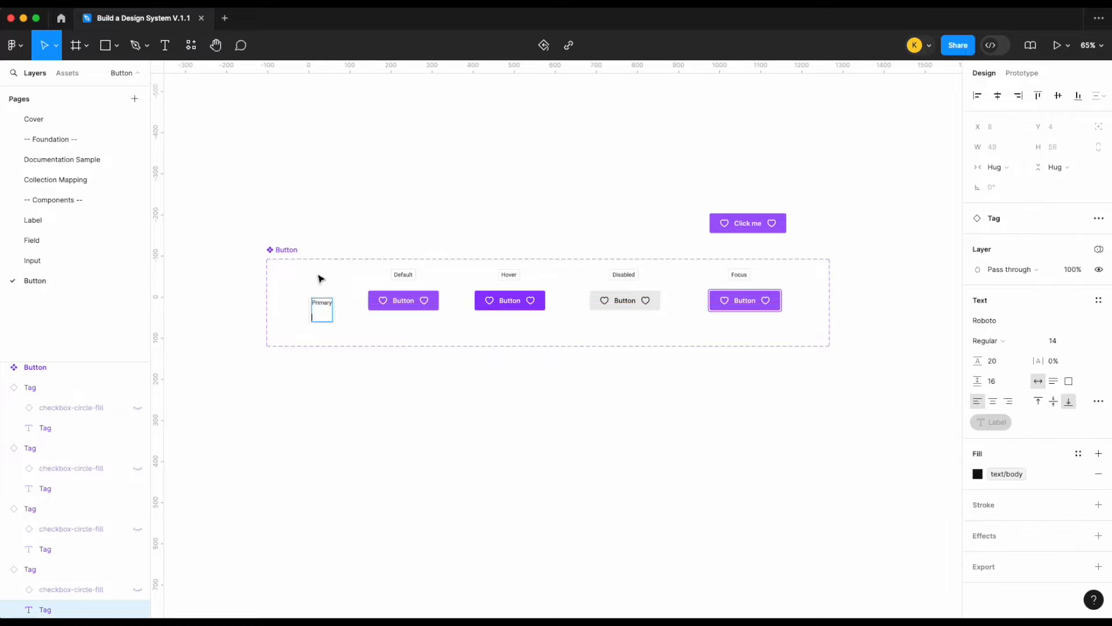
pyautogui.press('Escape')
# - Add a variant property named Type with the value primary to the Button component set
pyautogui.click(299, 249)
pyautogui.click(1098, 250)
pyautogui.click(1049, 285)
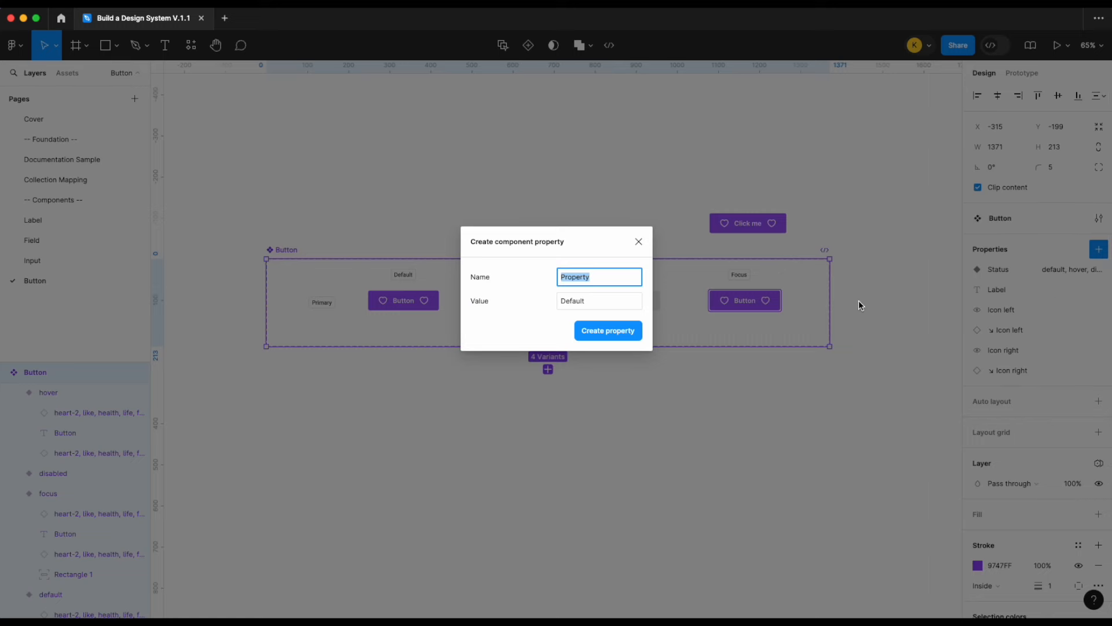
pyautogui.write('Type')
pyautogui.click(599, 300)
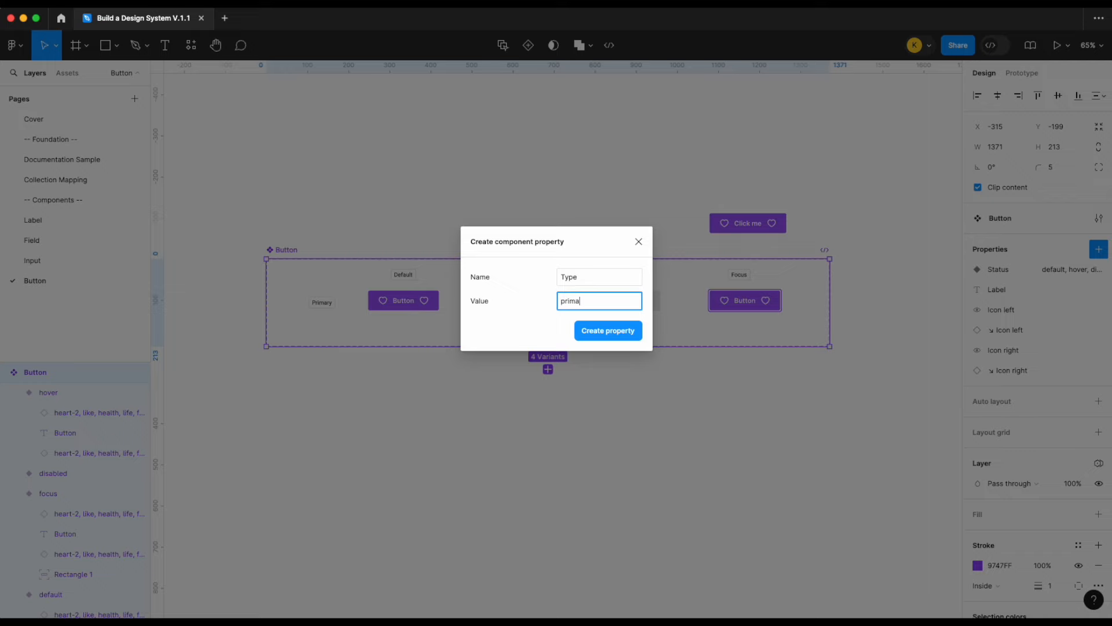
pyautogui.press('Return')
# - Check the Type property's options on the "Click me" instance
pyautogui.click(766, 217)
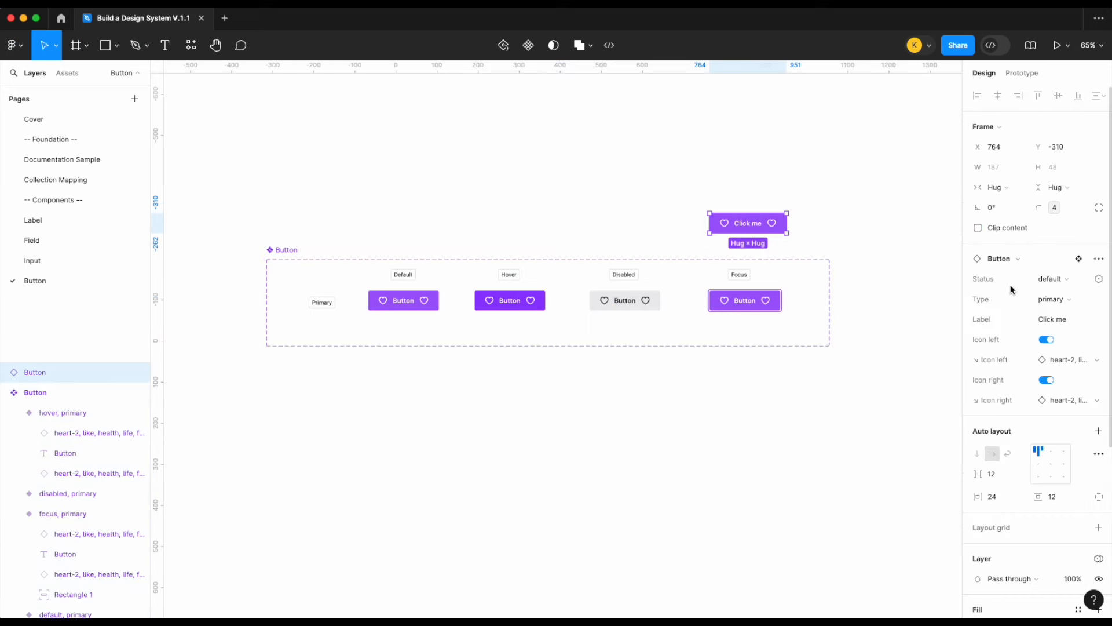
pyautogui.click(1057, 299)
pyautogui.click(1049, 302)
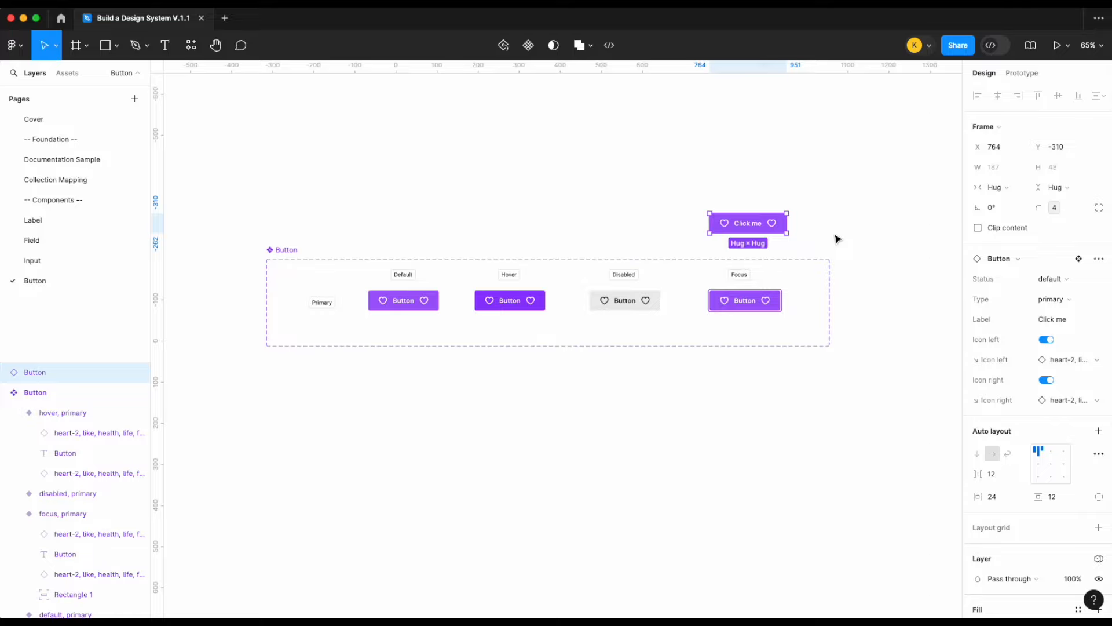
# - Extend the Button component set downward to make room for another row of variants
pyautogui.click(589, 231)
pyautogui.click(281, 250)
pyautogui.moveTo(446, 349); pyautogui.dragTo(415, 454)
pyautogui.press('Escape')
# - Duplicate the Primary tag below itself and change its text to "Transparent"
pyautogui.click(333, 303)
pyautogui.moveTo(333, 303); pyautogui.dragTo(327, 354)
pyautogui.doubleClick(325, 349)
pyautogui.write('Transparent')
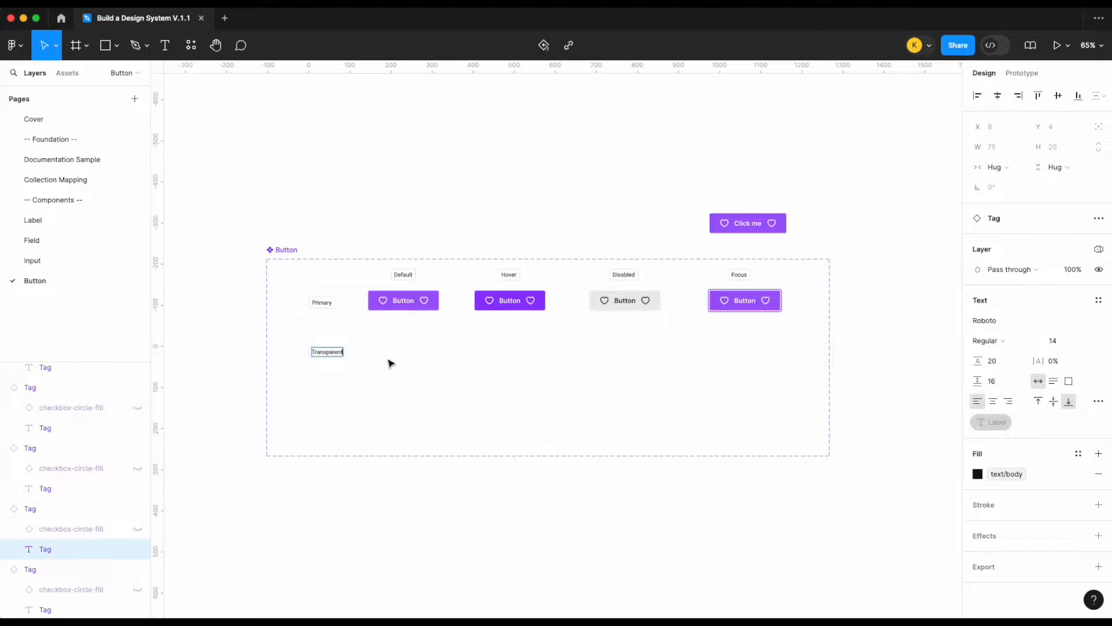
pyautogui.click(430, 347)
# - Duplicate the default primary button into the Transparent row and set the copy's Type to transparent
pyautogui.scroll(3, 428, 343)
pyautogui.click(416, 283)
pyautogui.moveTo(416, 283); pyautogui.dragTo(408, 361)
pyautogui.hscroll(1, 574, 328)
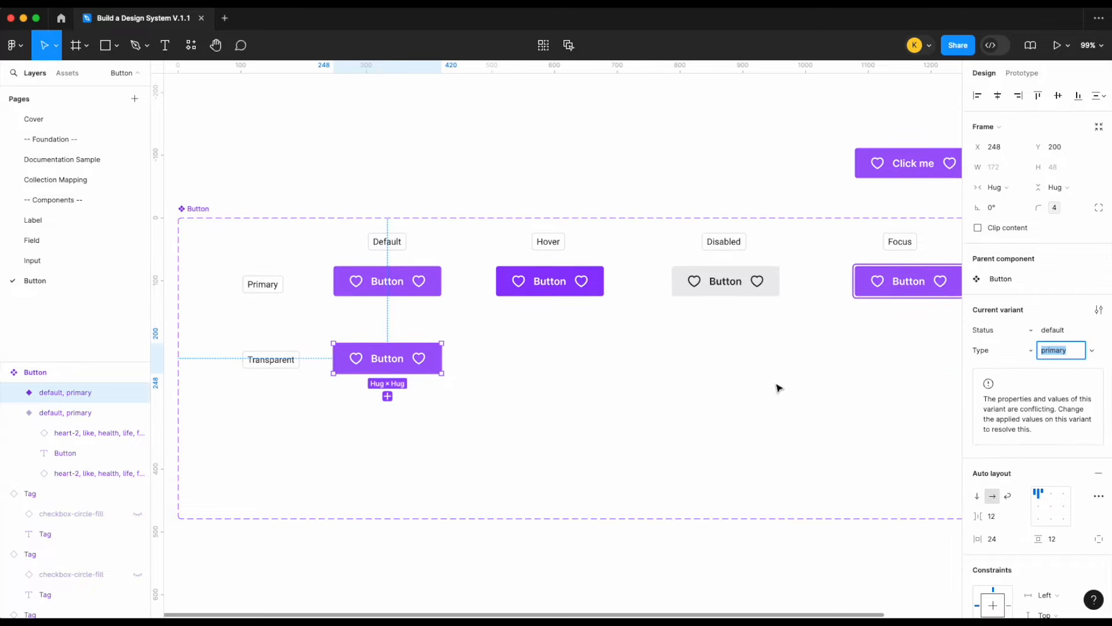
pyautogui.write('transparent')
pyautogui.press('Return')
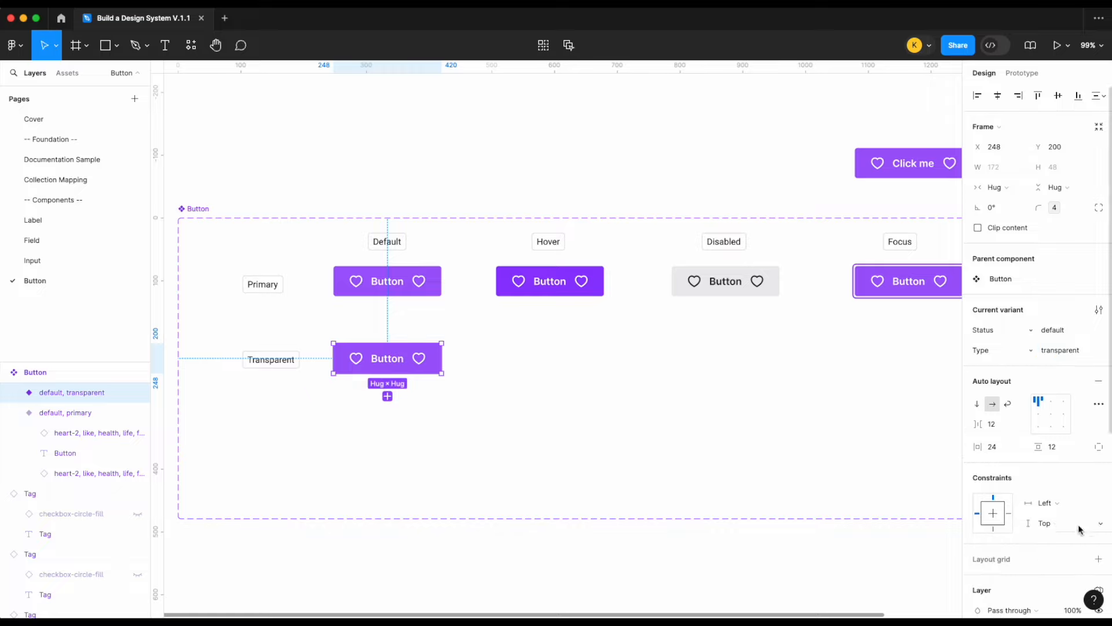
# - Remove the transparent default variant's fill and assign text/action to its label colour
pyautogui.scroll(-5, 1077, 524)
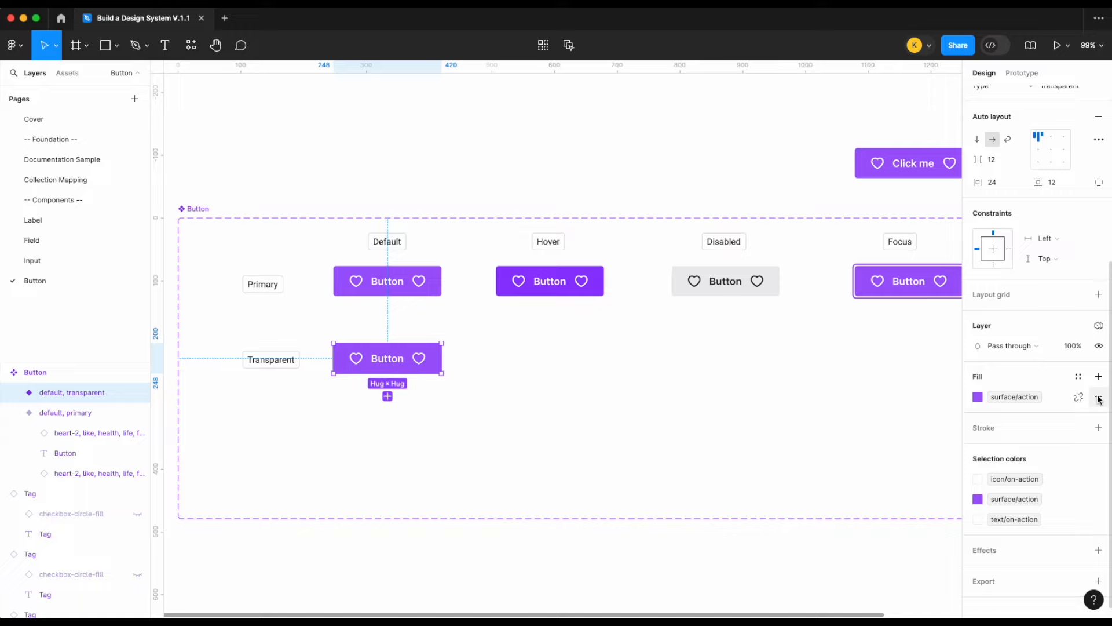
pyautogui.click(1099, 398)
pyautogui.click(1019, 480)
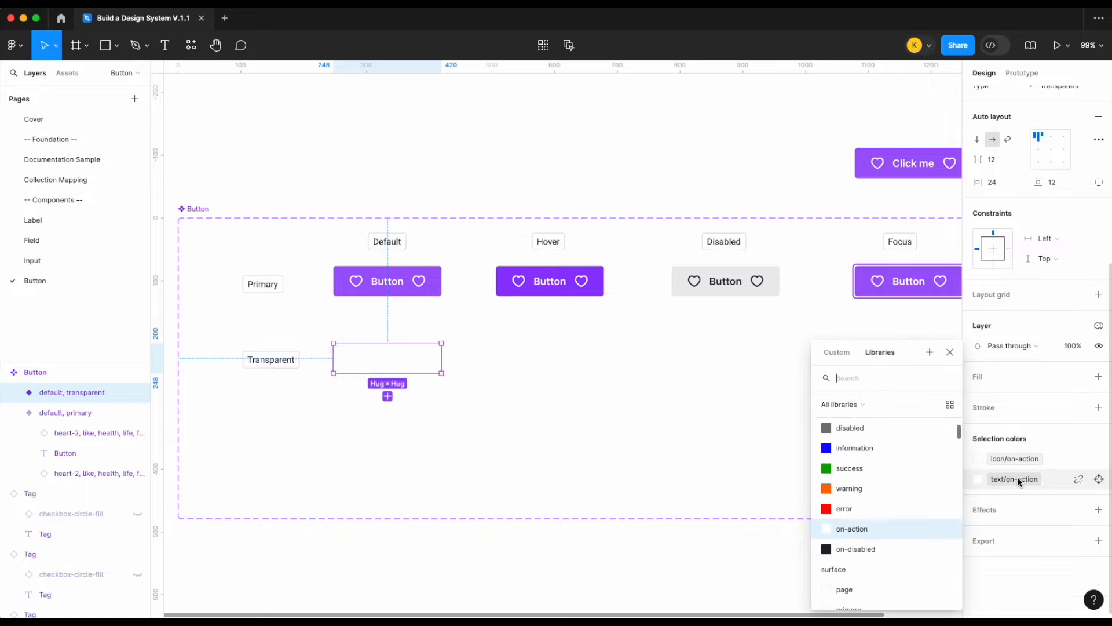
pyautogui.scroll(3, 885, 520)
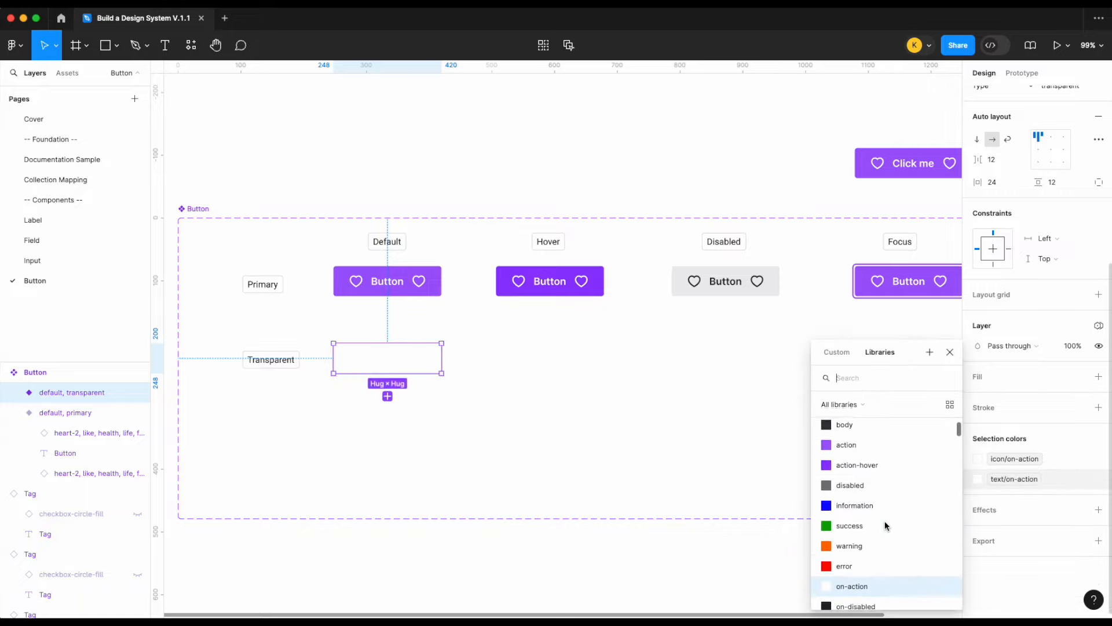
pyautogui.click(878, 455)
# - Look through the icon variables for an action colour for the transparent variant's icons
pyautogui.click(1019, 458)
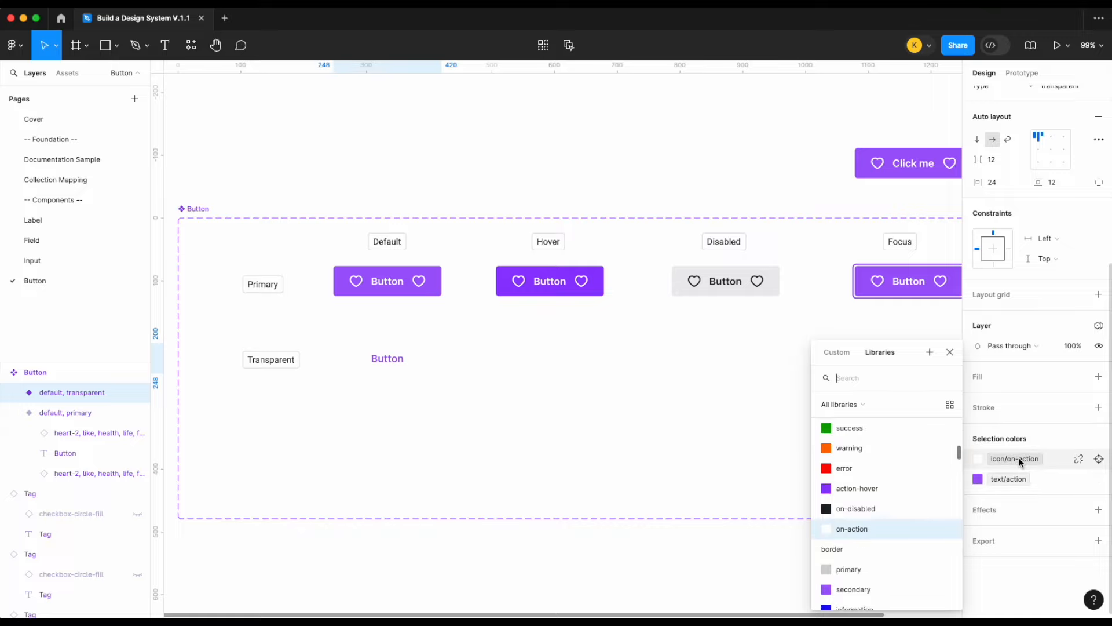
pyautogui.scroll(2, 885, 504)
pyautogui.scroll(2, 885, 504)
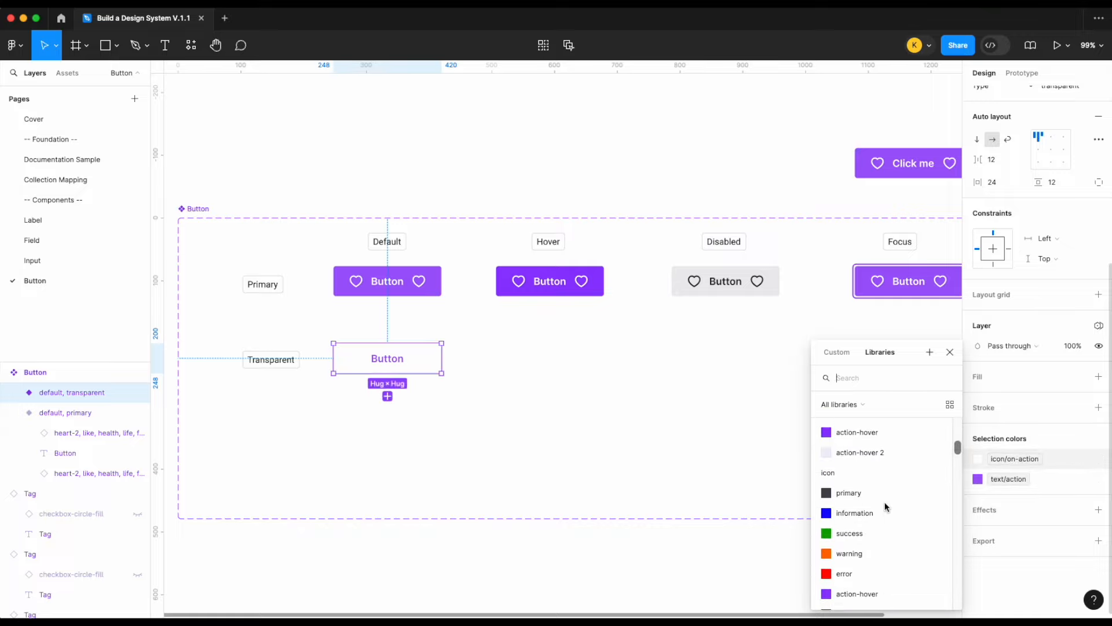
pyautogui.scroll(-2, 886, 504)
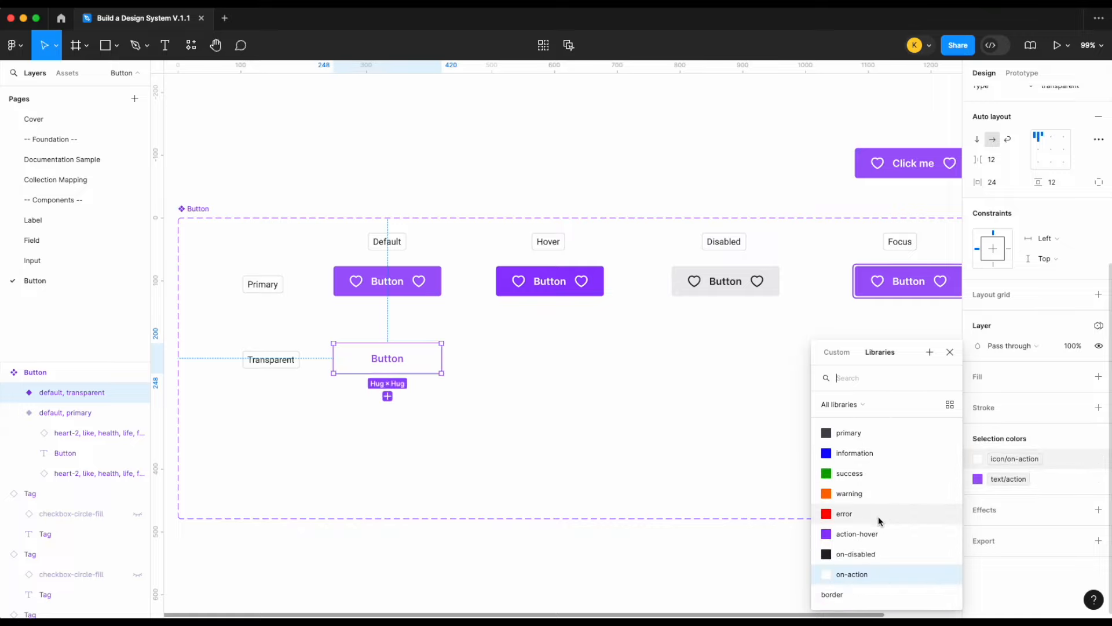
pyautogui.scroll(1, 842, 506)
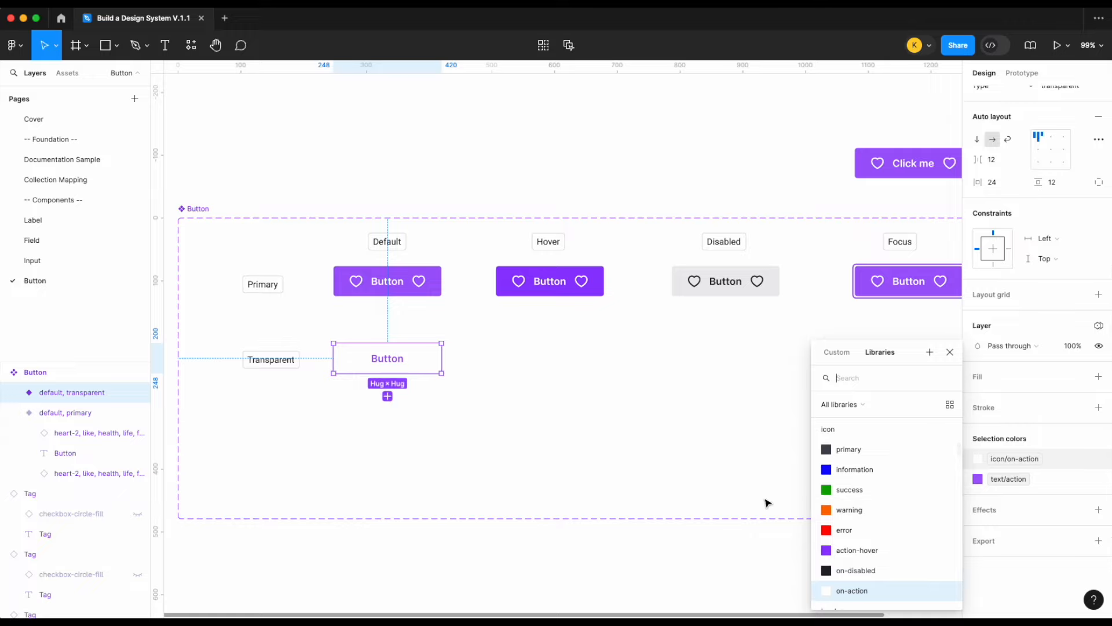
pyautogui.click(677, 475)
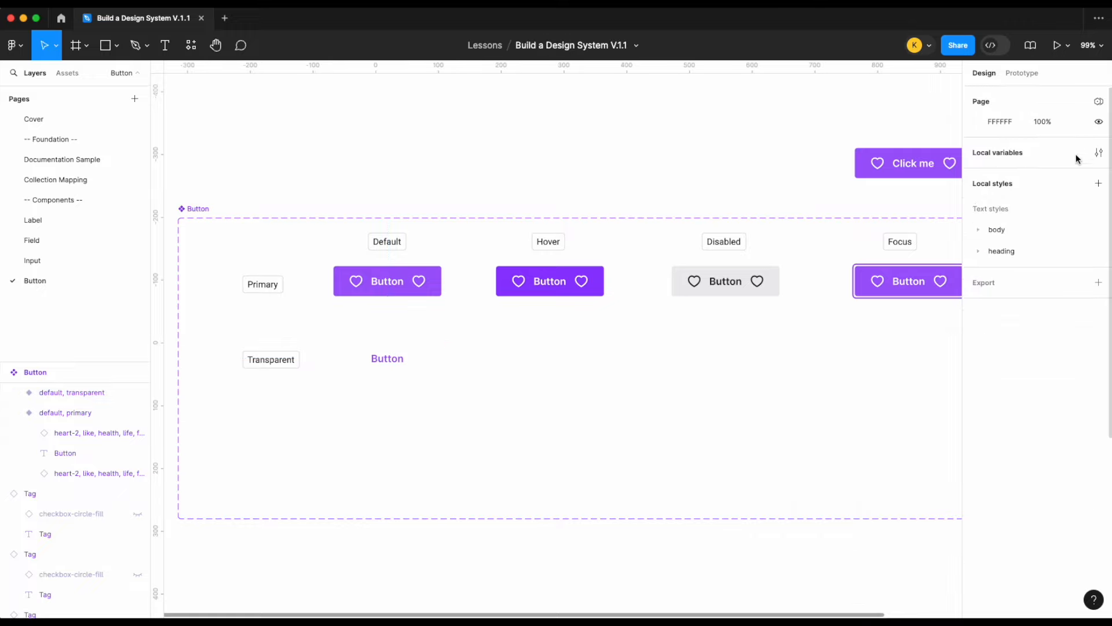
# - Duplicate the on-action variable in the mapped collection's icon group and rename the copy "action"
pyautogui.click(1096, 153)
pyautogui.click(606, 142)
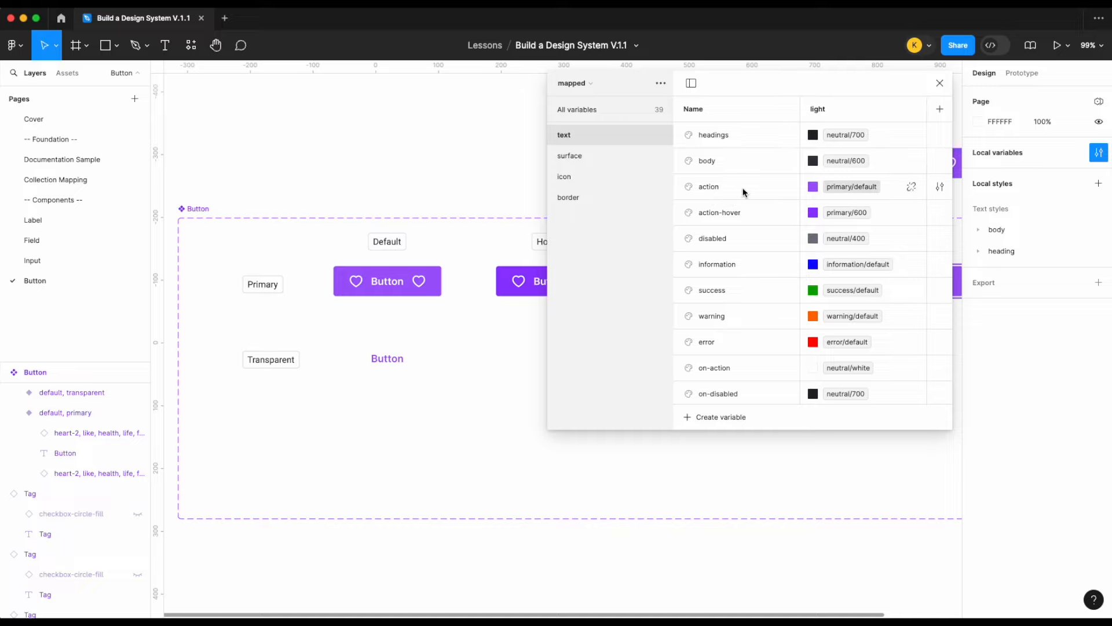
pyautogui.click(570, 176)
pyautogui.click(725, 316)
pyautogui.press('super+d')
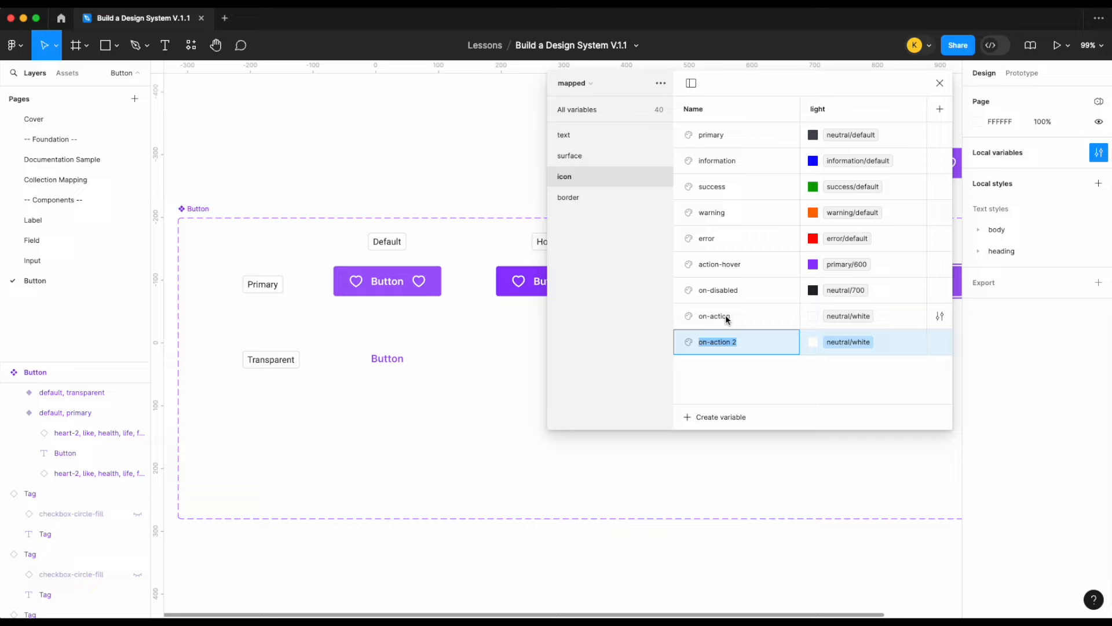
pyautogui.write('ac')
pyautogui.press('Return')
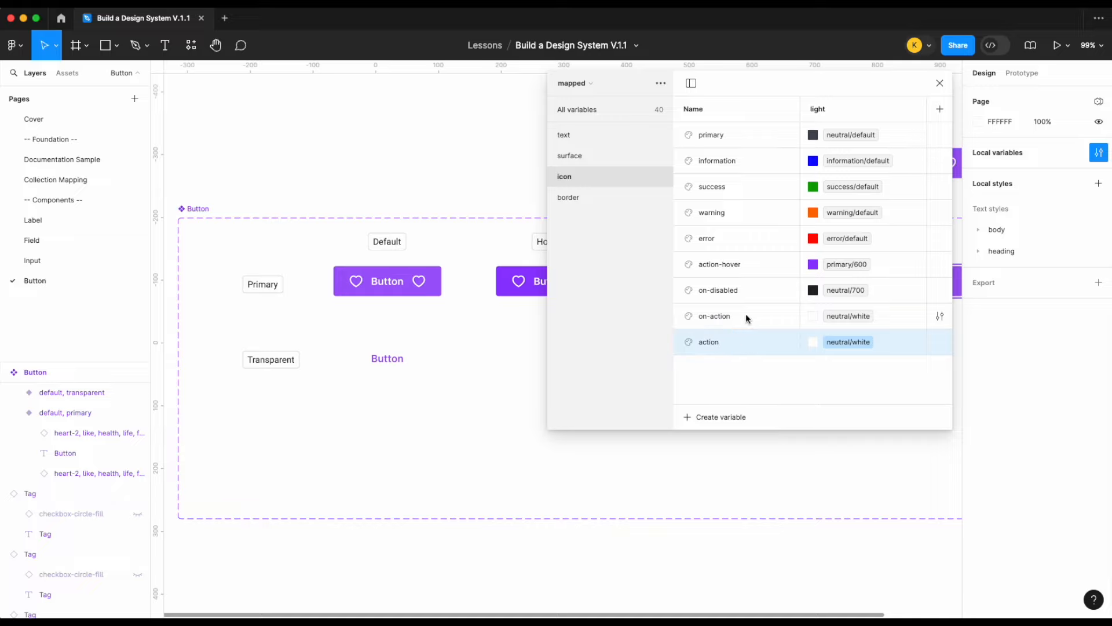
# - Link the icon group's new action variable to primary/default in the light mode
pyautogui.click(845, 342)
pyautogui.write('pr')
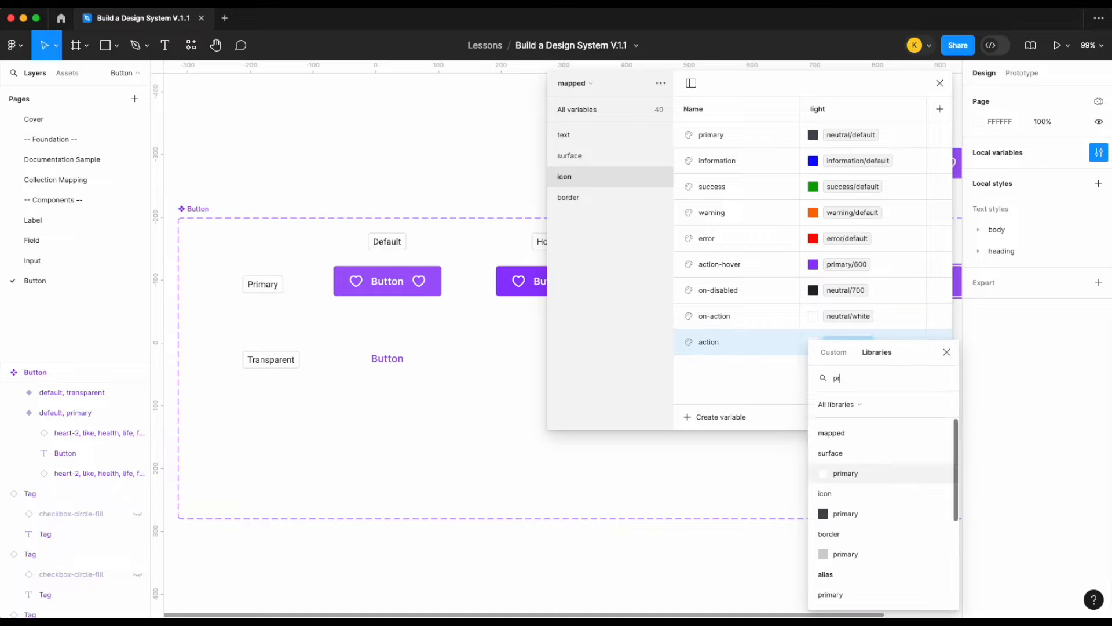
pyautogui.scroll(-3, 851, 539)
pyautogui.click(864, 547)
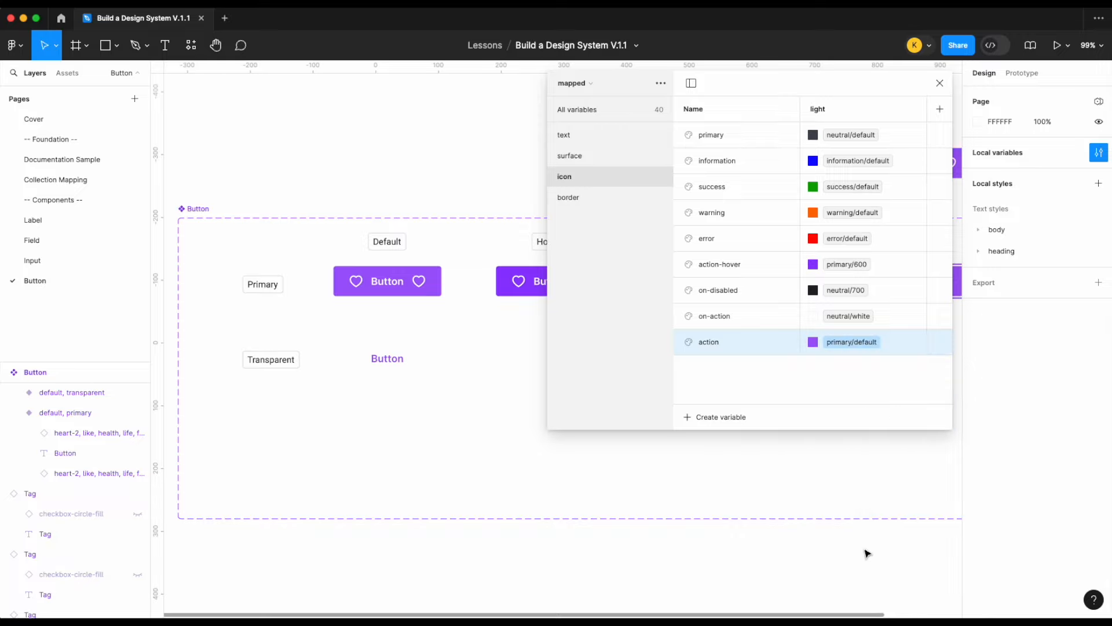
# - Replace the transparent default variant's icon colour with the icon/action variable
pyautogui.click(386, 359)
pyautogui.click(939, 83)
pyautogui.scroll(-5, 997, 371)
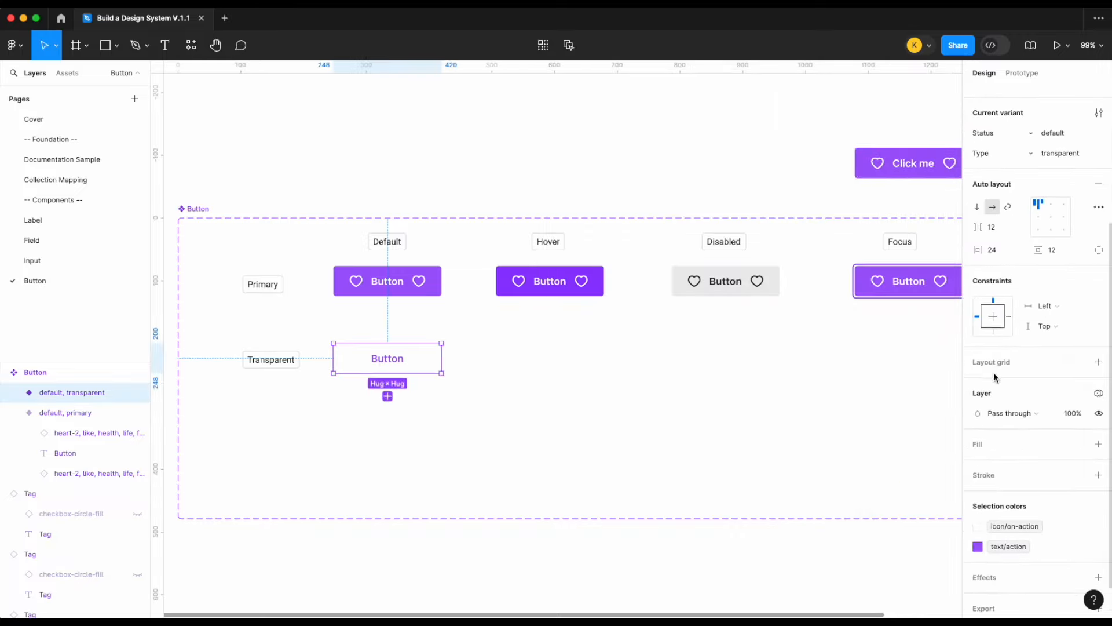
pyautogui.click(1007, 492)
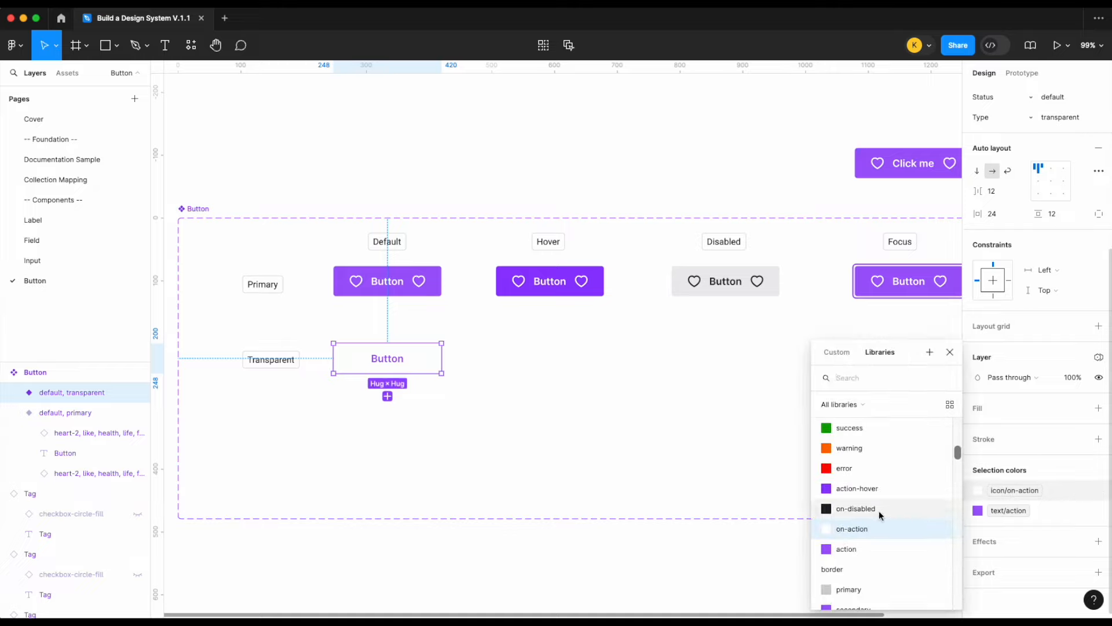
pyautogui.scroll(-1, 863, 533)
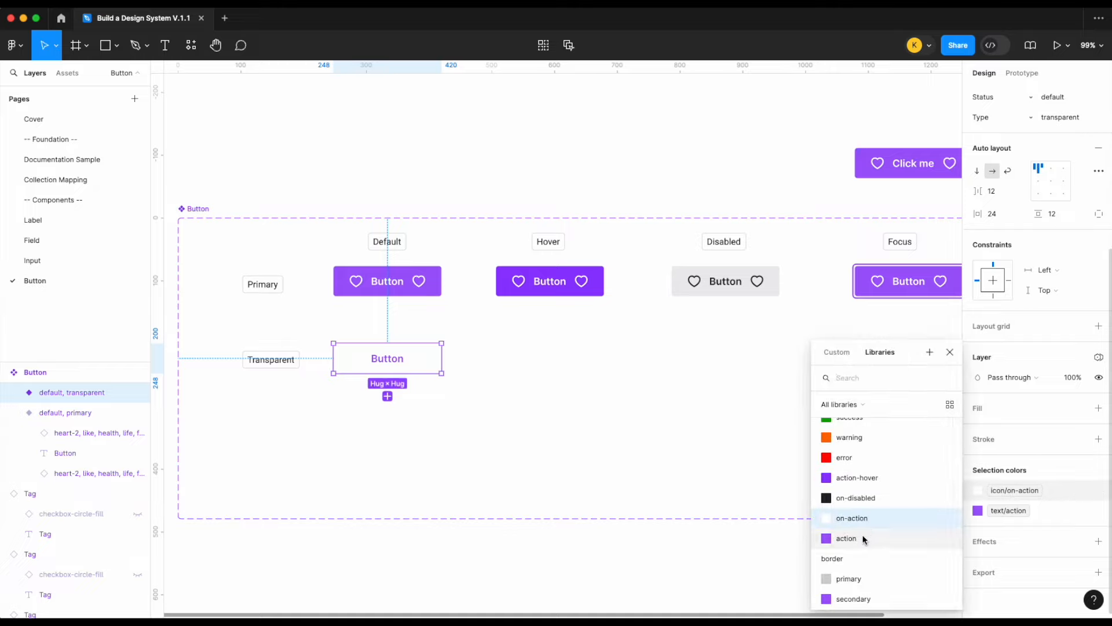
pyautogui.click(861, 539)
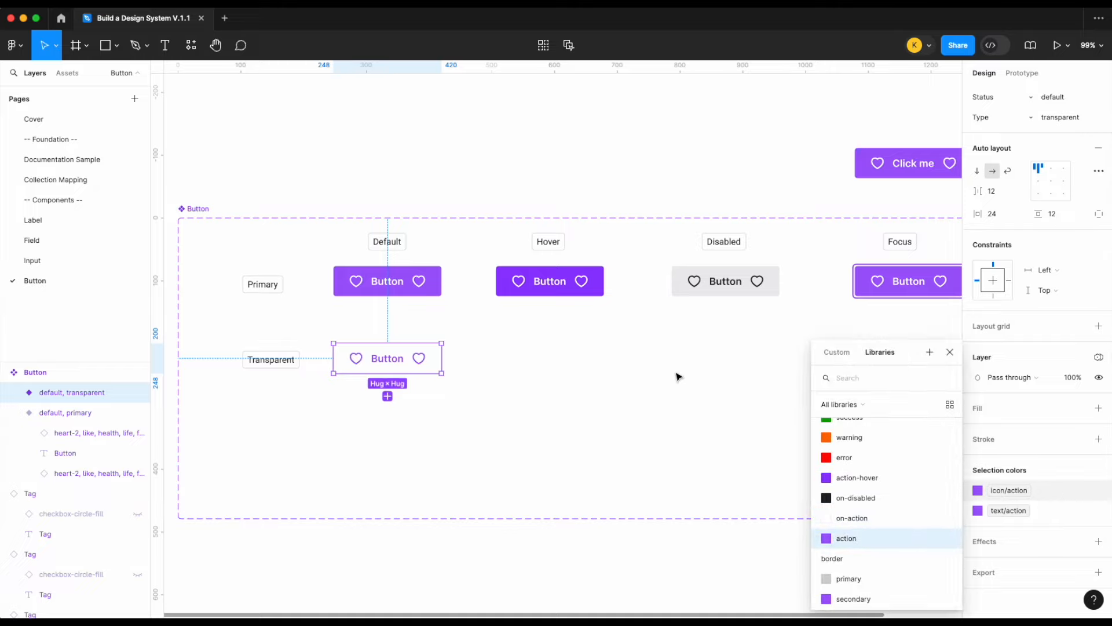
pyautogui.click(646, 395)
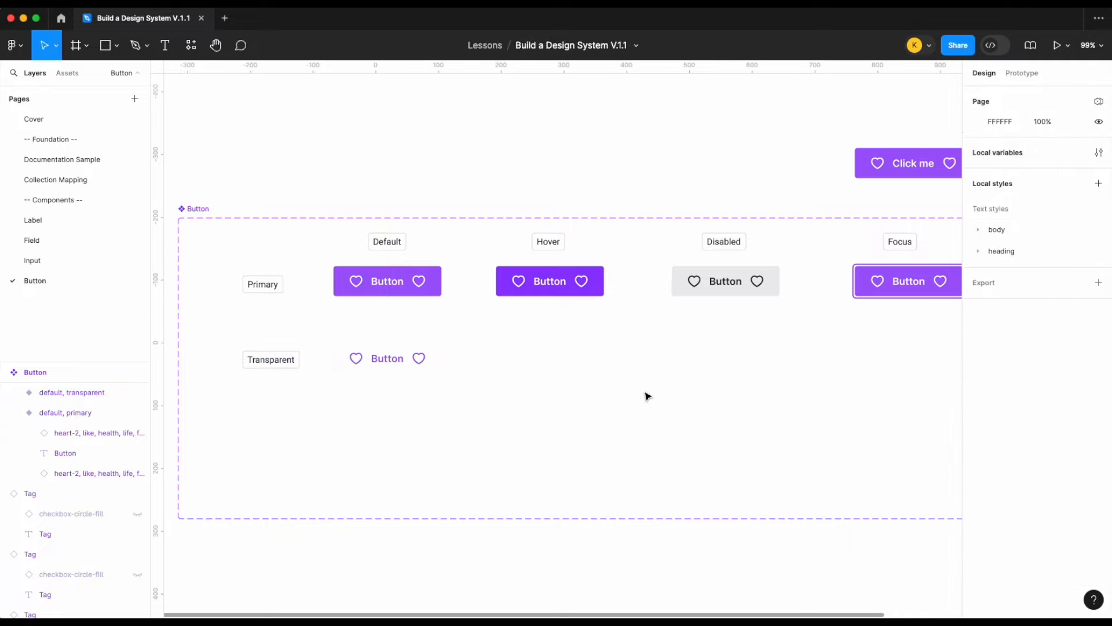
pyautogui.hscroll(1, 647, 396)
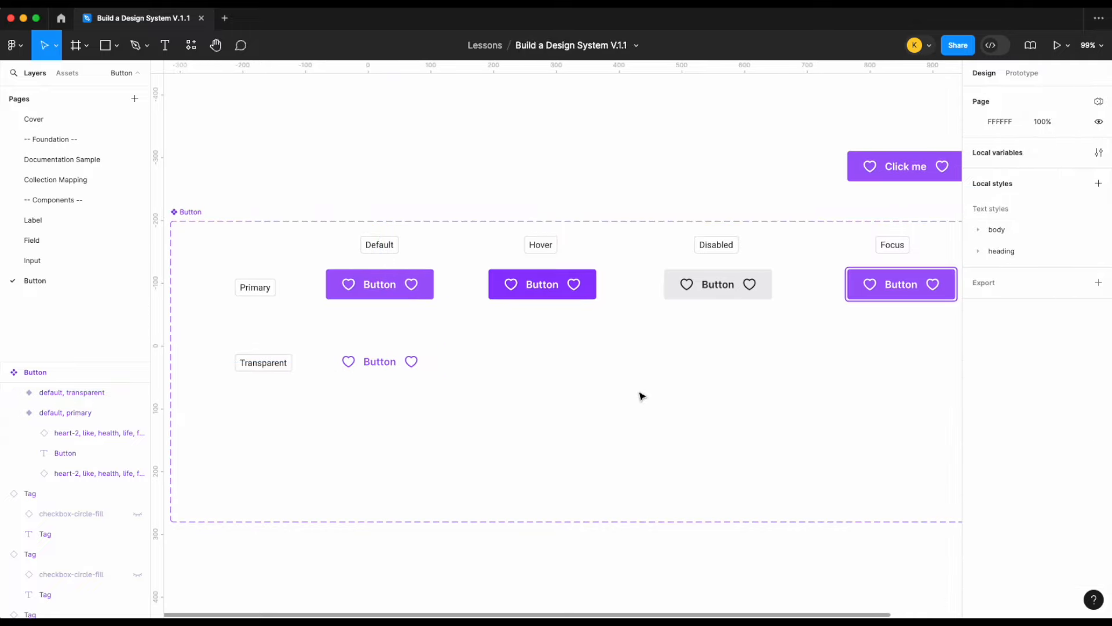
pyautogui.moveTo(397, 366); pyautogui.dragTo(539, 363)
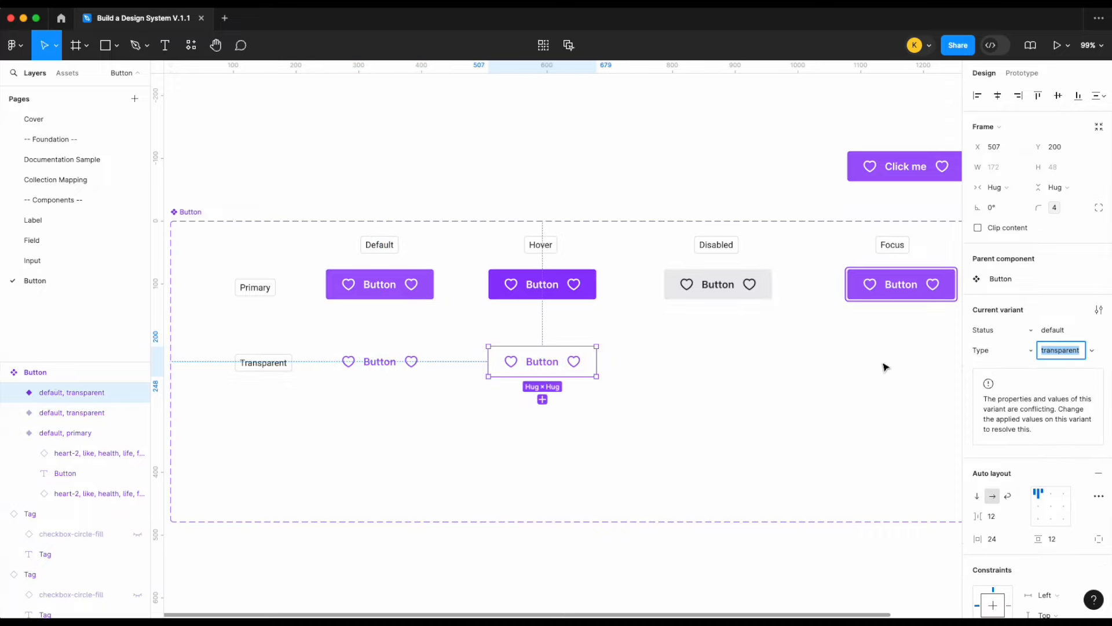
pyautogui.click(813, 381)
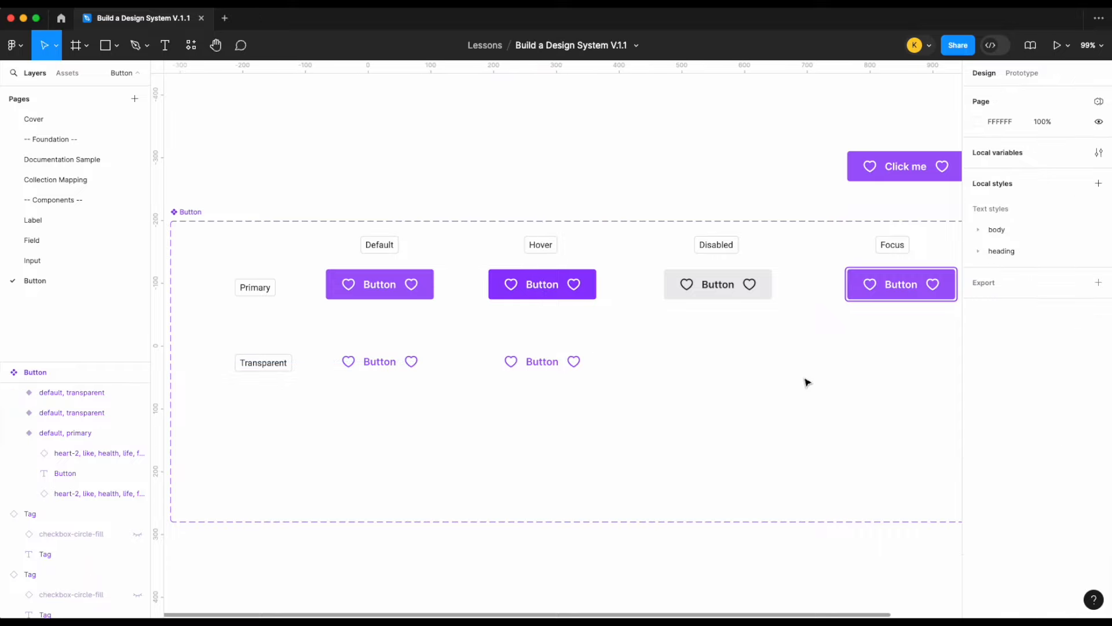
pyautogui.click(554, 365)
pyautogui.press('BackSpace')
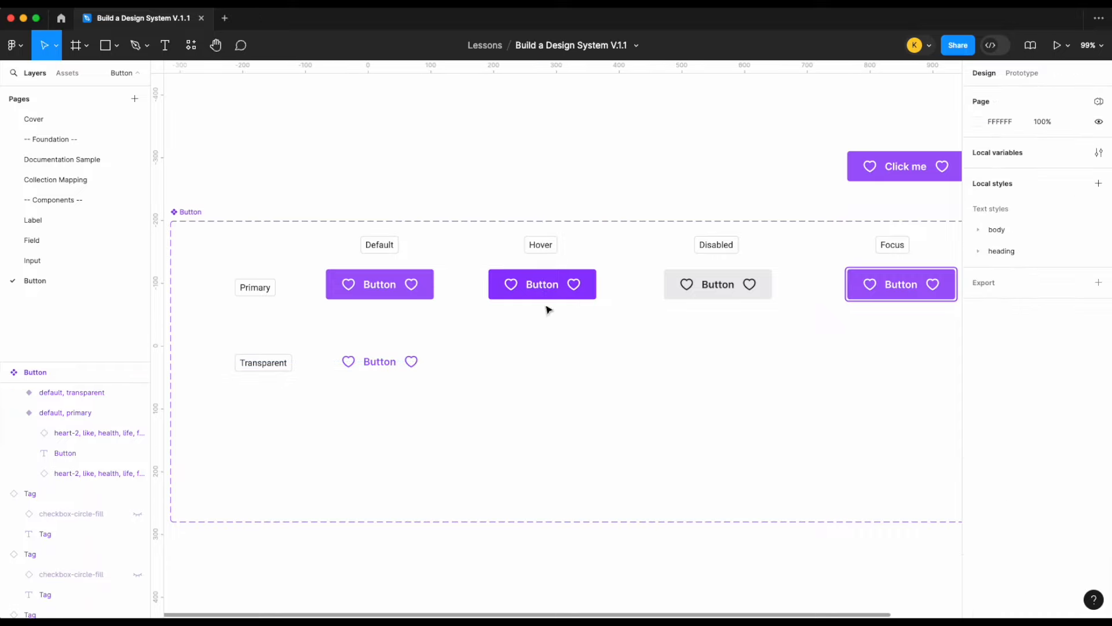
# - Duplicate the primary hover variant into the Transparent row and set the copy's Type to transparent
pyautogui.click(574, 293)
pyautogui.moveTo(573, 293); pyautogui.dragTo(561, 365)
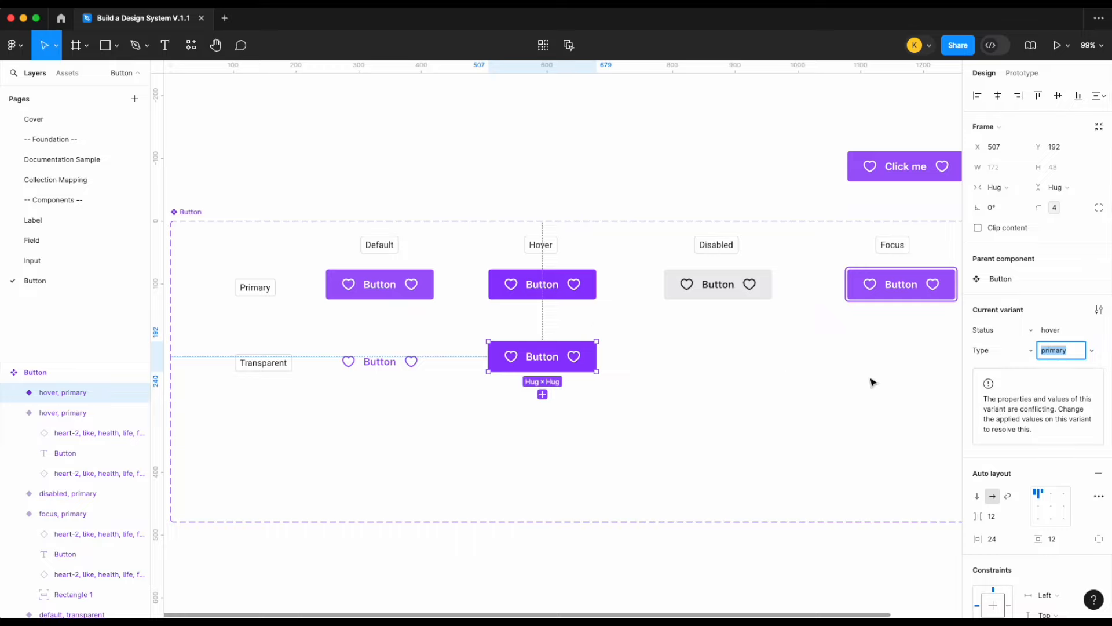
pyautogui.write('transparent')
pyautogui.press('Return')
# - Set the transparent hover variant's fill to the surface/action-hover 2 variable
pyautogui.scroll(-3, 1020, 500)
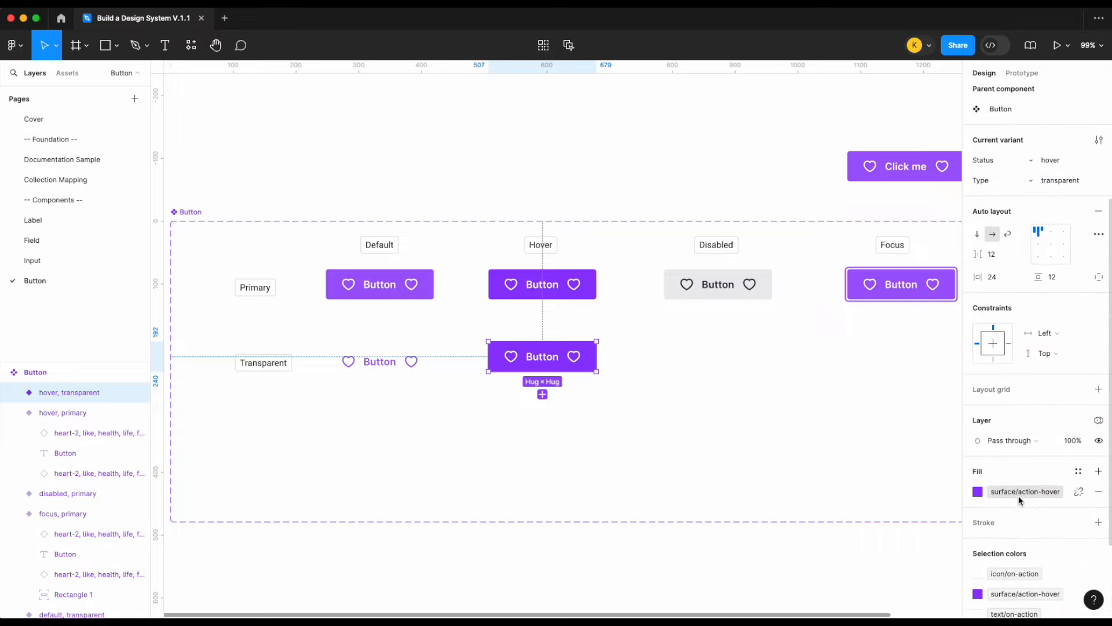
pyautogui.click(1019, 494)
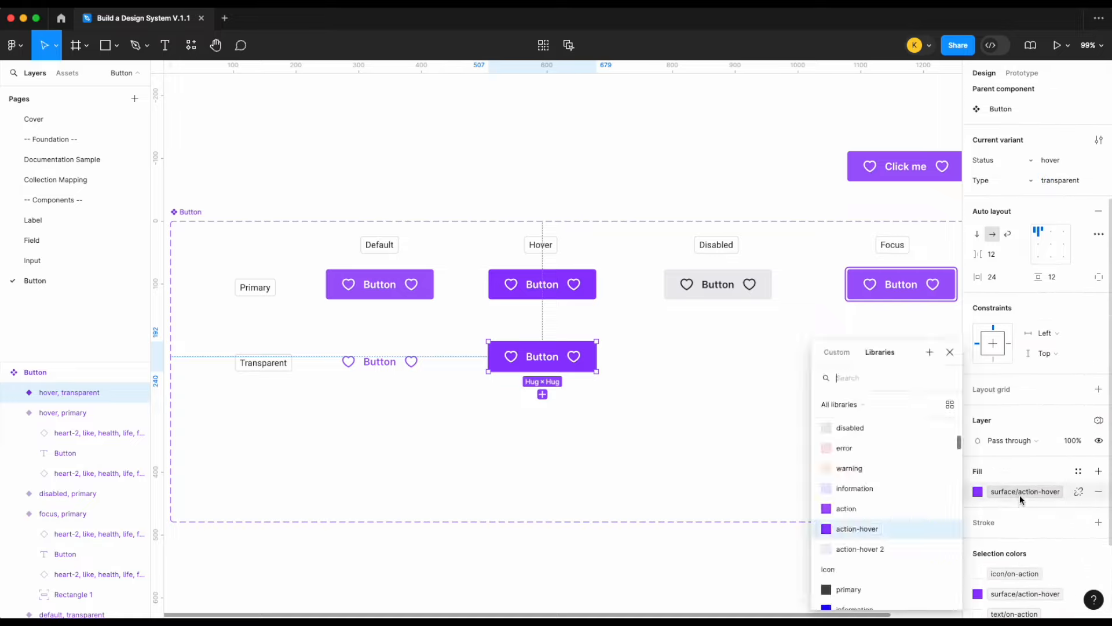
pyautogui.click(885, 549)
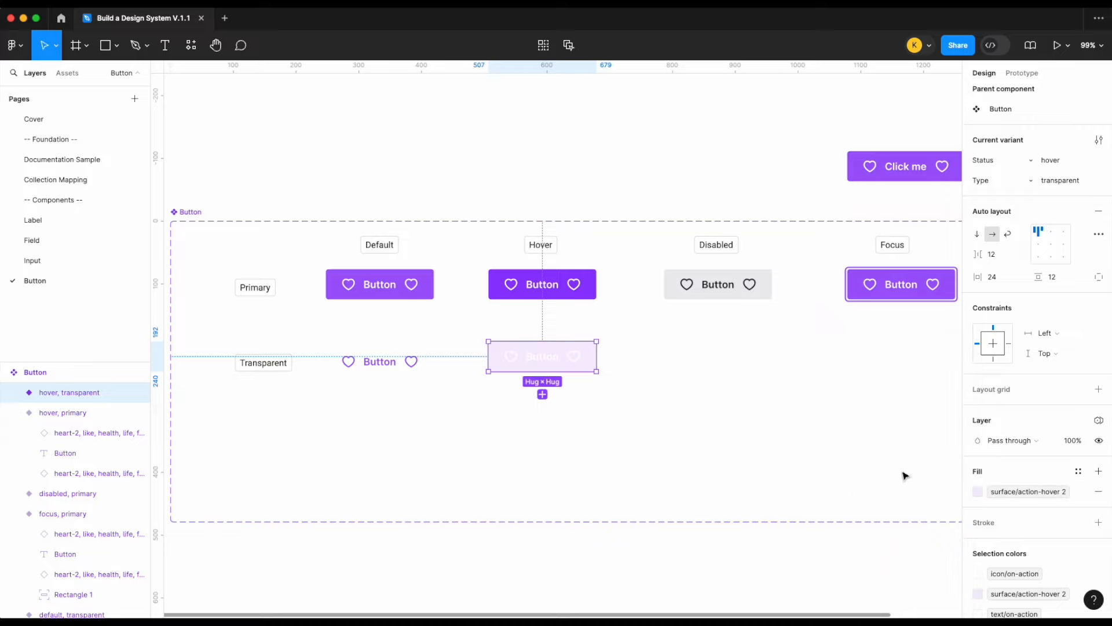
# - Change the transparent hover variant's icon colour to icon/action-hover and its text colour to text/action-hover
pyautogui.scroll(-2, 907, 476)
pyautogui.scroll(-2, 1018, 516)
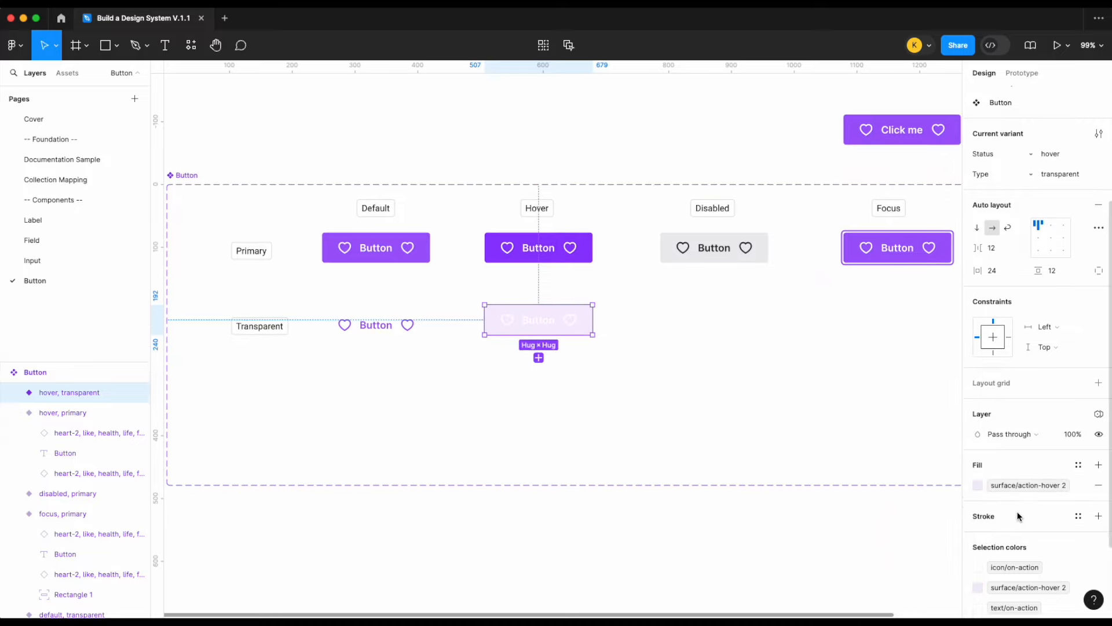
pyautogui.click(1011, 533)
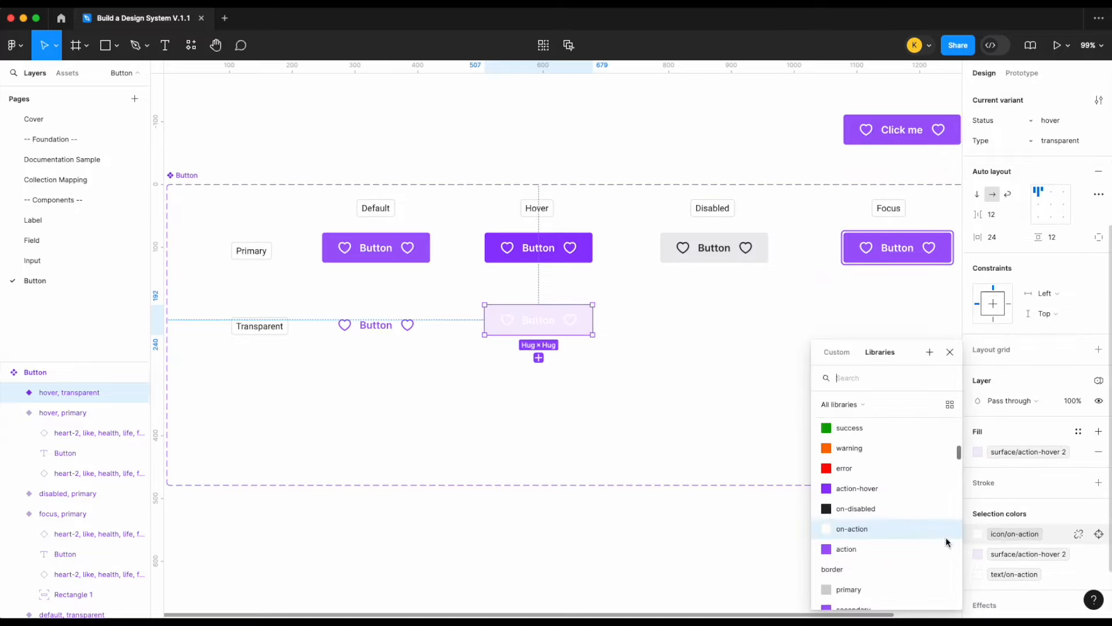
pyautogui.click(881, 490)
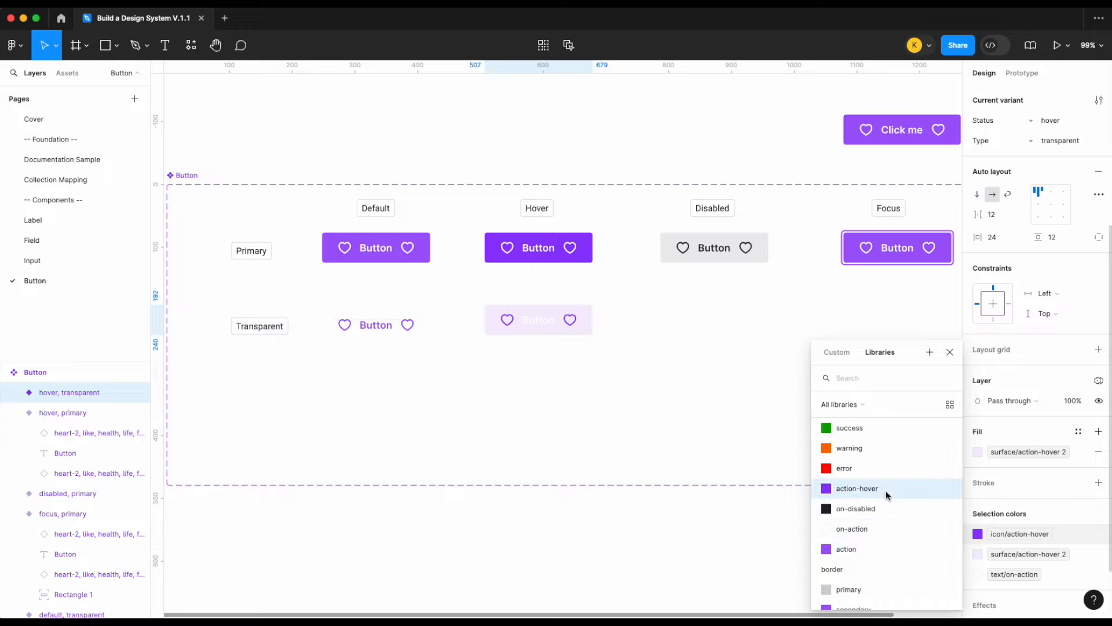
pyautogui.click(1018, 574)
pyautogui.scroll(2, 881, 507)
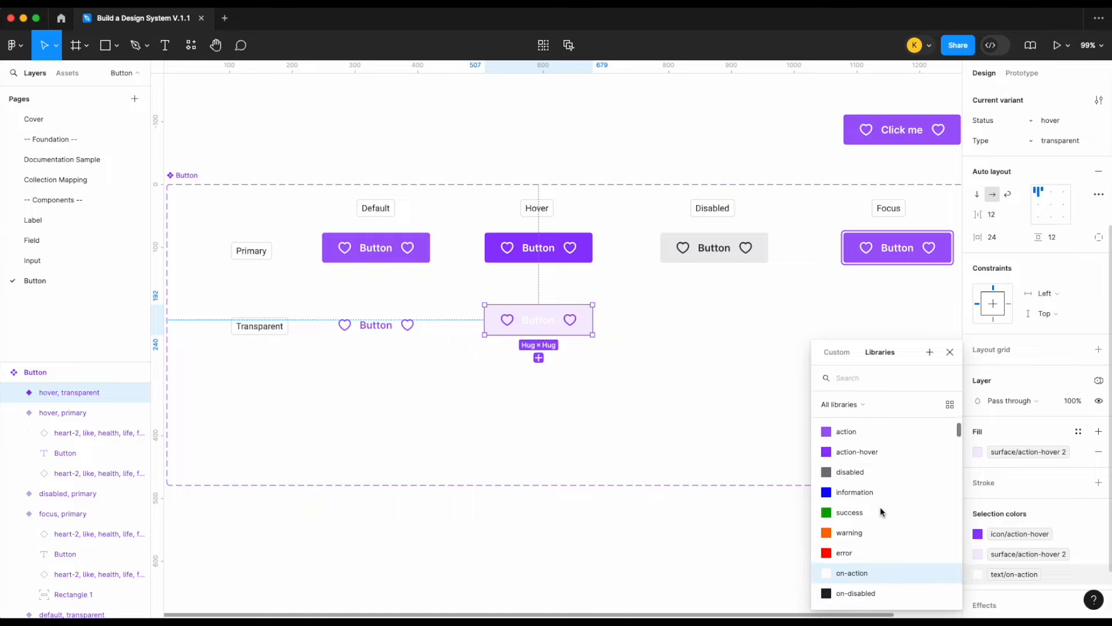
pyautogui.click(870, 458)
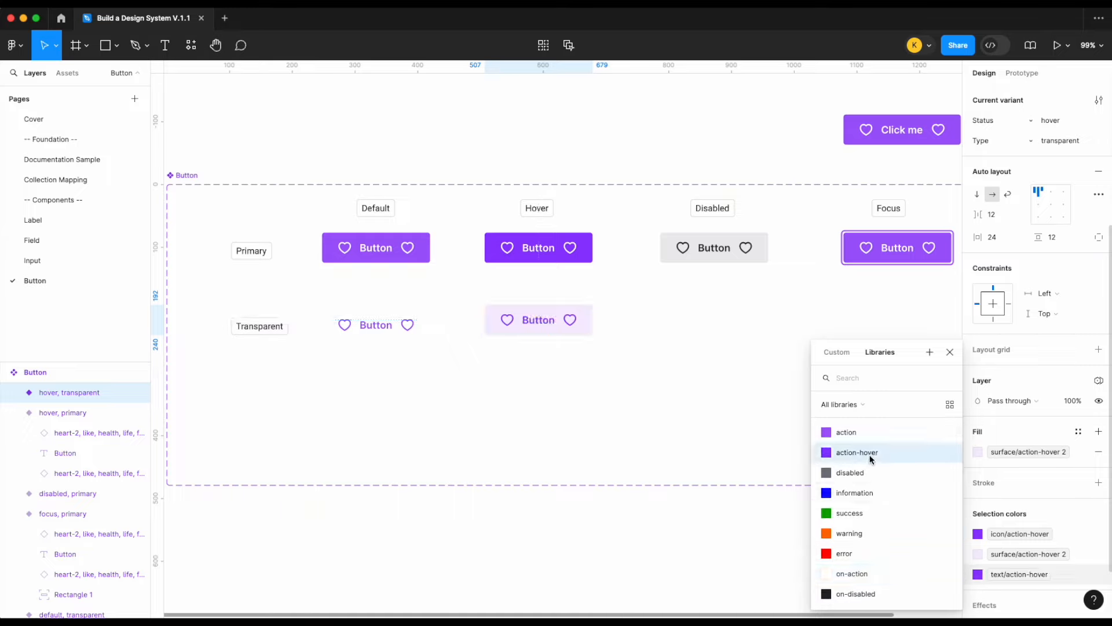
pyautogui.click(666, 345)
# - Duplicate the primary disabled variant into the Transparent row and set the copy's Type to transparent
pyautogui.scroll(2, 637, 346)
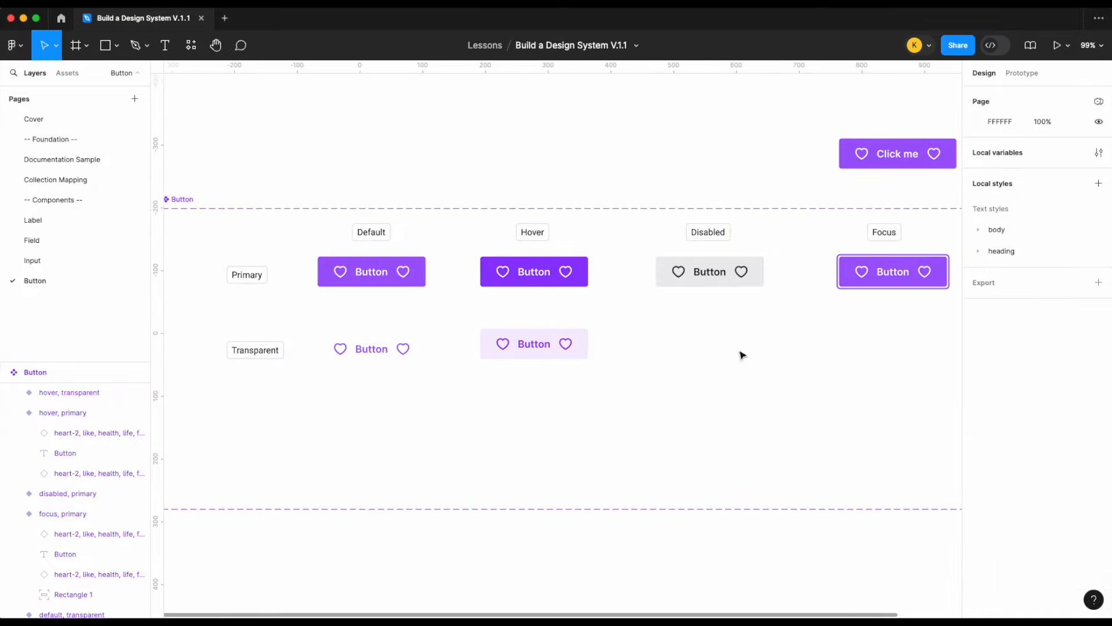
pyautogui.click(719, 289)
pyautogui.moveTo(737, 273); pyautogui.dragTo(731, 348)
pyautogui.click(1054, 350)
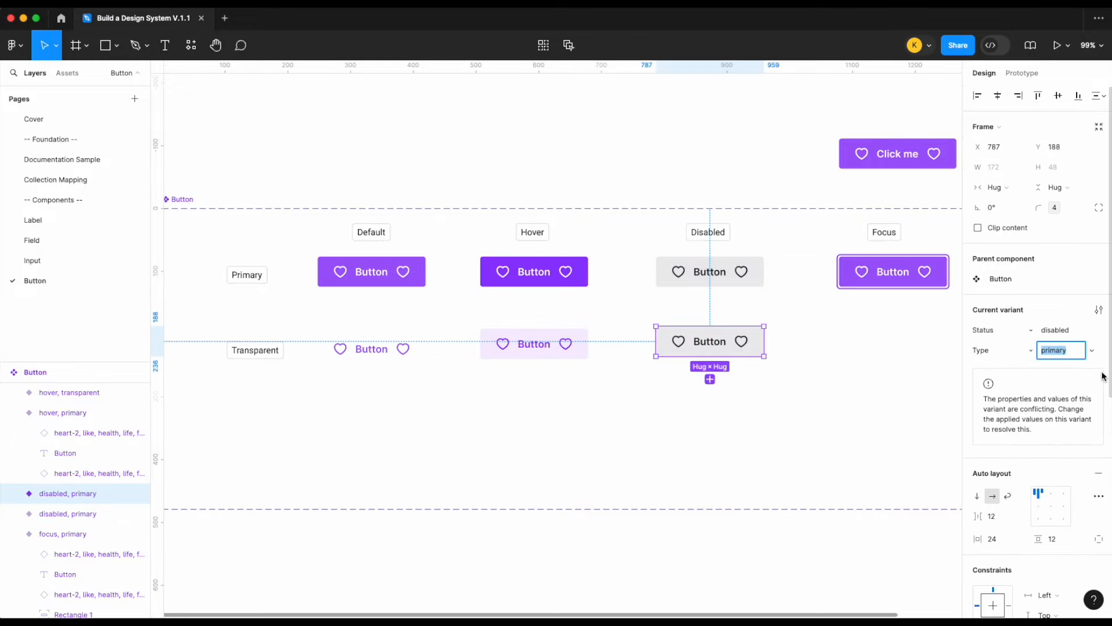
pyautogui.write('transparent')
pyautogui.press('Return')
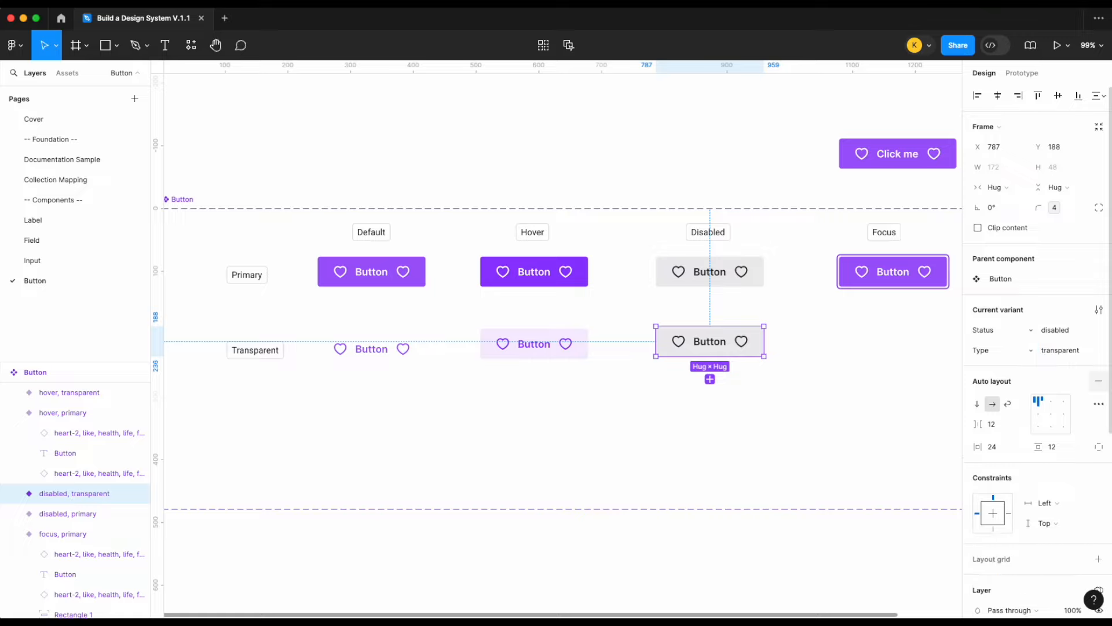
# - Remove the surface/disabled fill from the transparent disabled variant
pyautogui.scroll(-5, 1054, 440)
pyautogui.scroll(-1, 1065, 457)
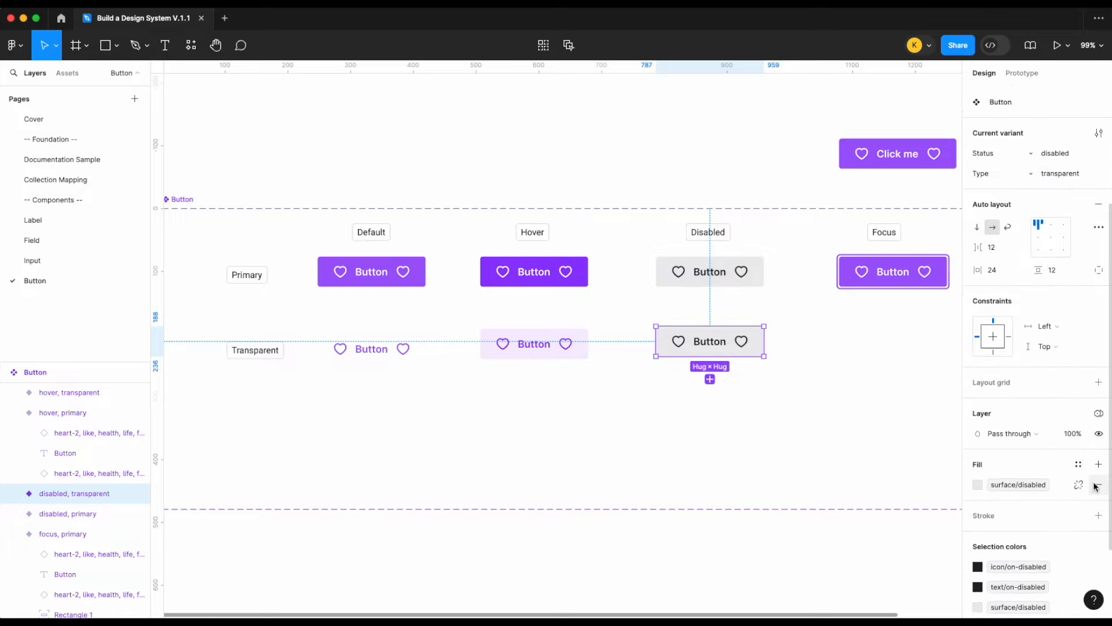
pyautogui.click(1097, 485)
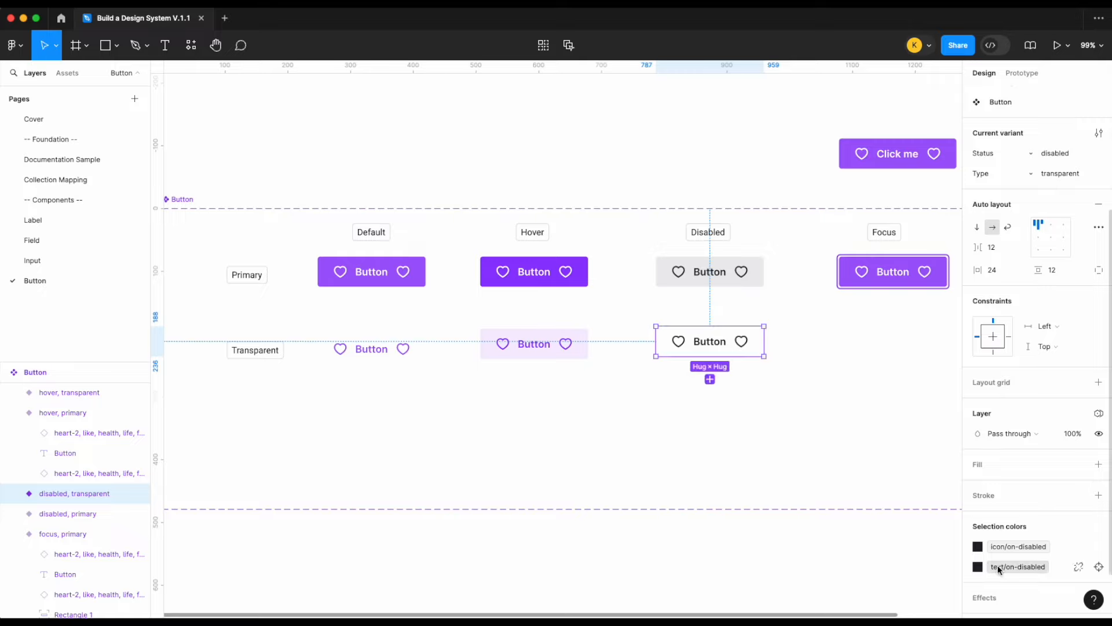
# - Duplicate the primary focus variant into the Transparent row and set the copy's Type to transparent
pyautogui.hscroll(2, 863, 313)
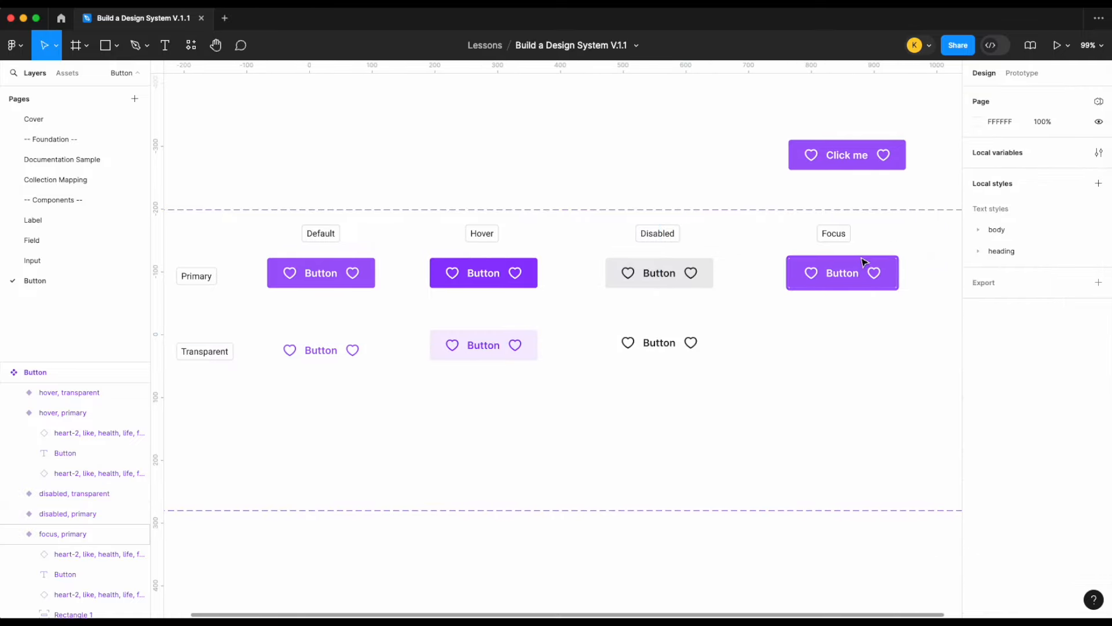
pyautogui.click(857, 275)
pyautogui.moveTo(856, 275); pyautogui.dragTo(848, 346)
pyautogui.write('transparent')
pyautogui.press('Return')
# - Remove the surface/action fill from the transparent focus variant
pyautogui.scroll(-4, 1047, 484)
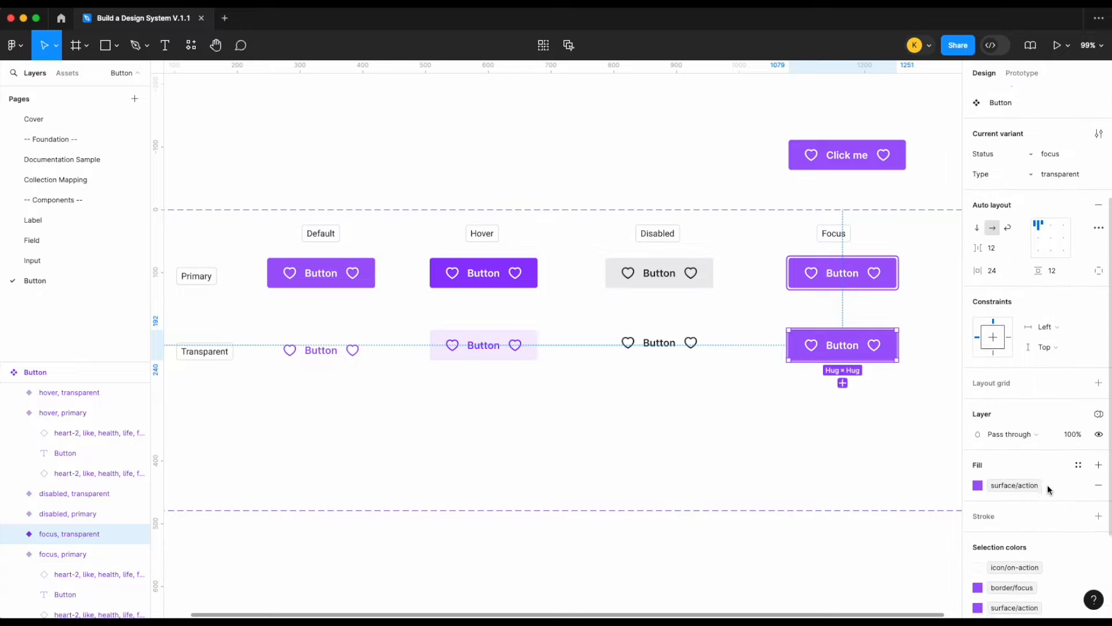
pyautogui.click(1099, 478)
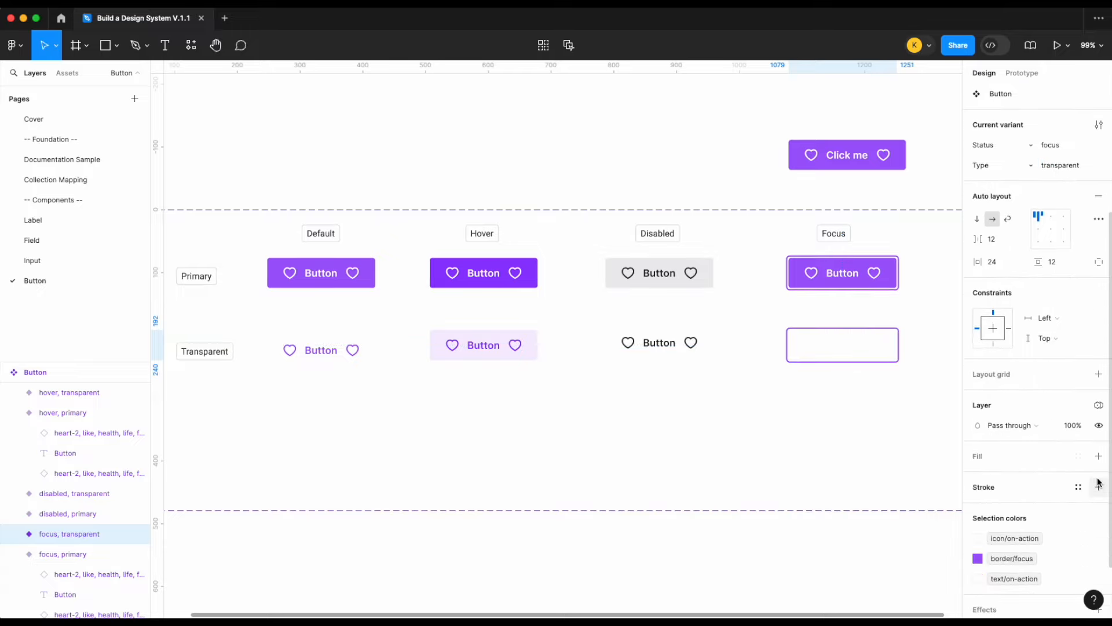
pyautogui.scroll(-1, 1049, 507)
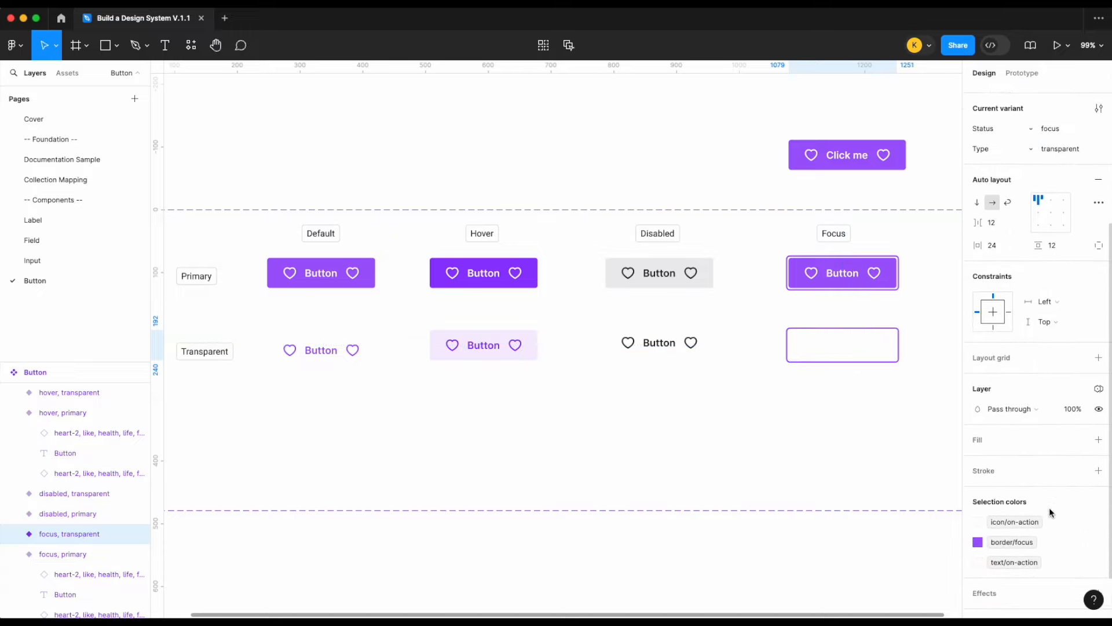
# - Match the transparent focus variant to the transparent default by setting its icons to icon/action and its text to text/action
pyautogui.click(1012, 524)
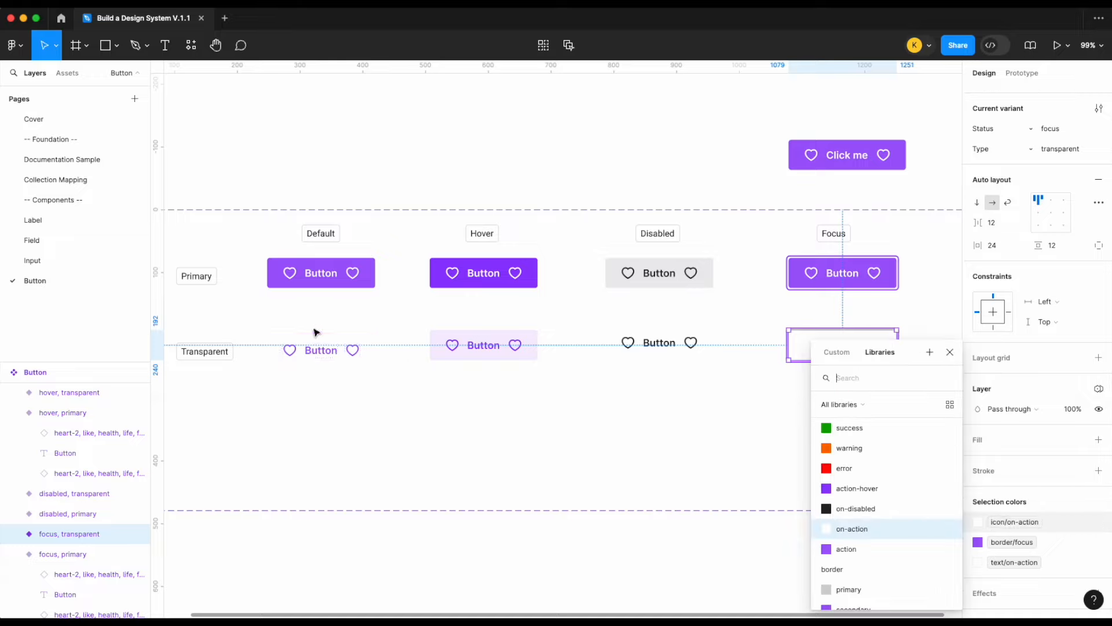
pyautogui.click(322, 352)
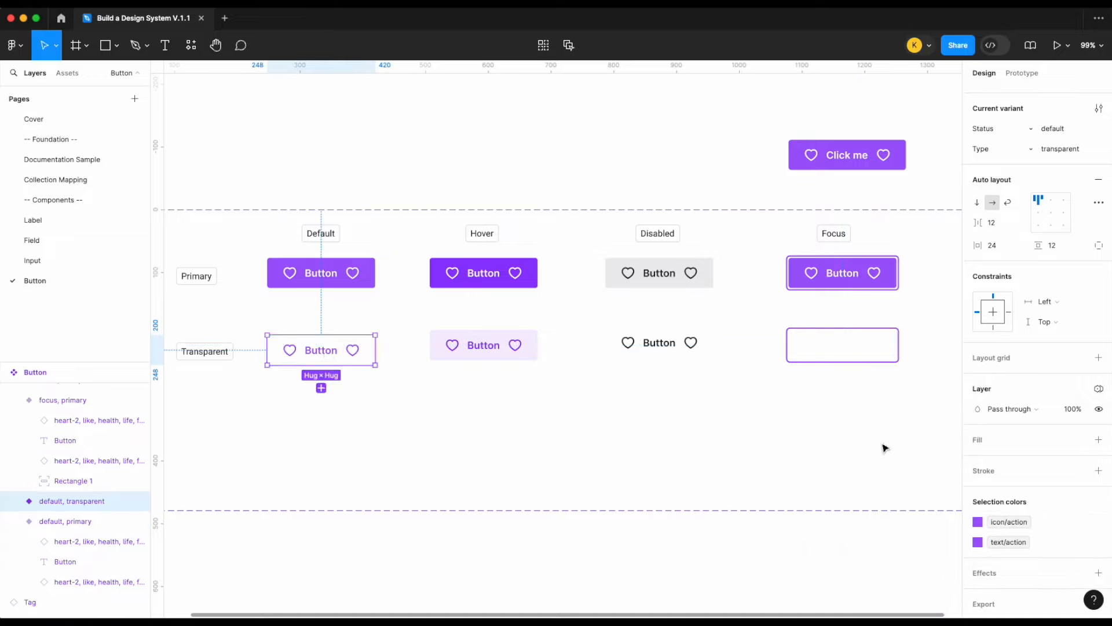
pyautogui.click(877, 363)
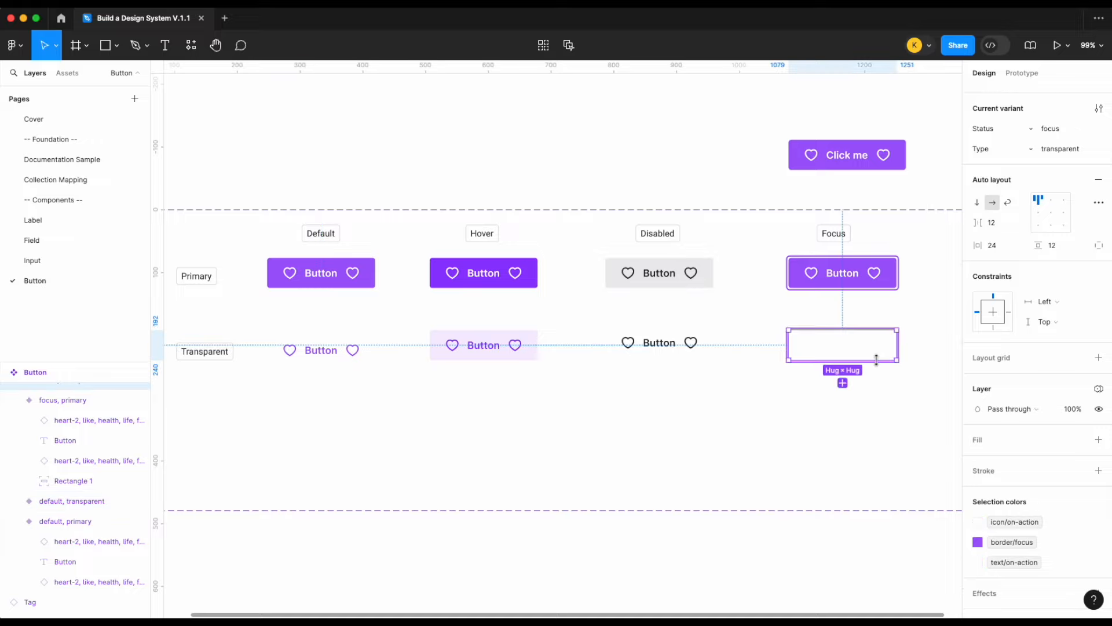
pyautogui.click(1023, 519)
pyautogui.click(907, 528)
pyautogui.click(851, 555)
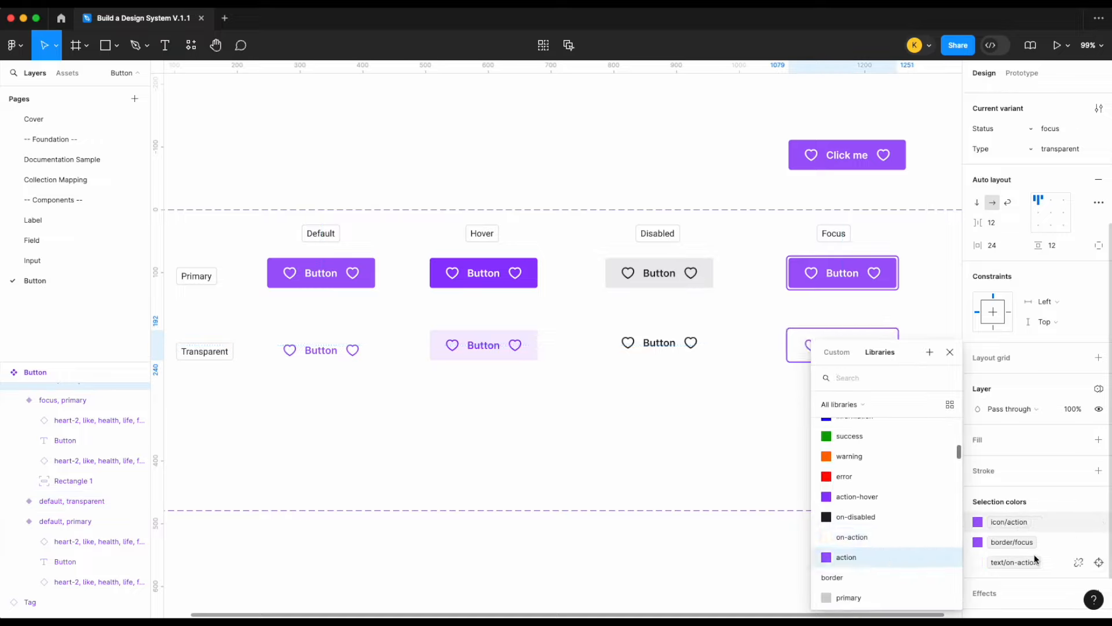
pyautogui.click(1023, 561)
pyautogui.scroll(3, 861, 523)
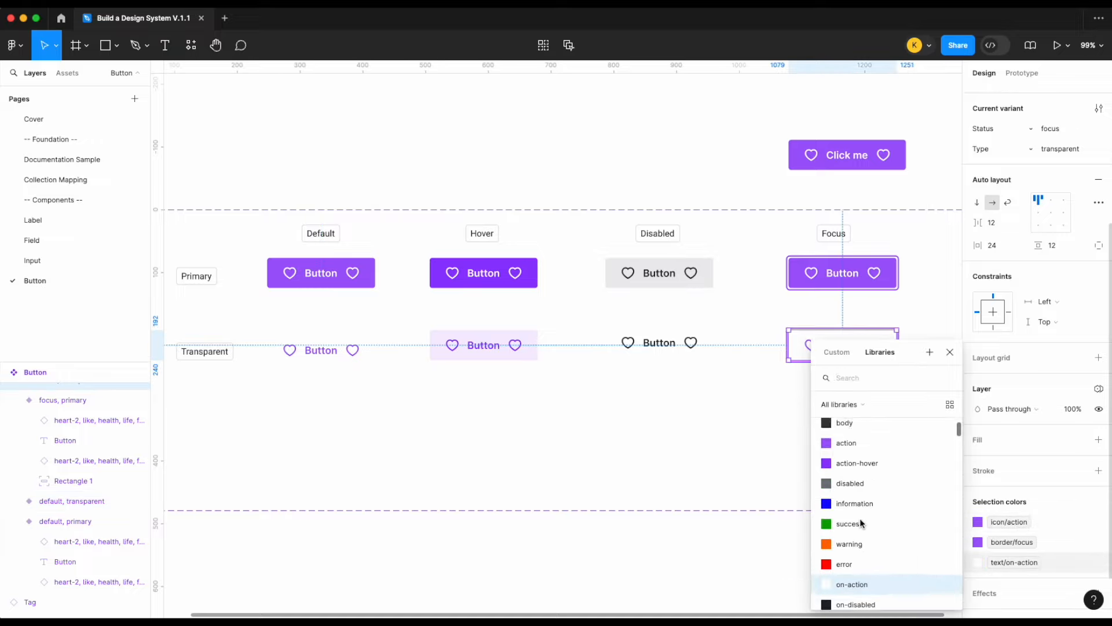
pyautogui.click(858, 444)
pyautogui.click(714, 459)
# - Rename the focus ring layer Rectangle 1 in the primary focus variant as "focus"
pyautogui.click(886, 354)
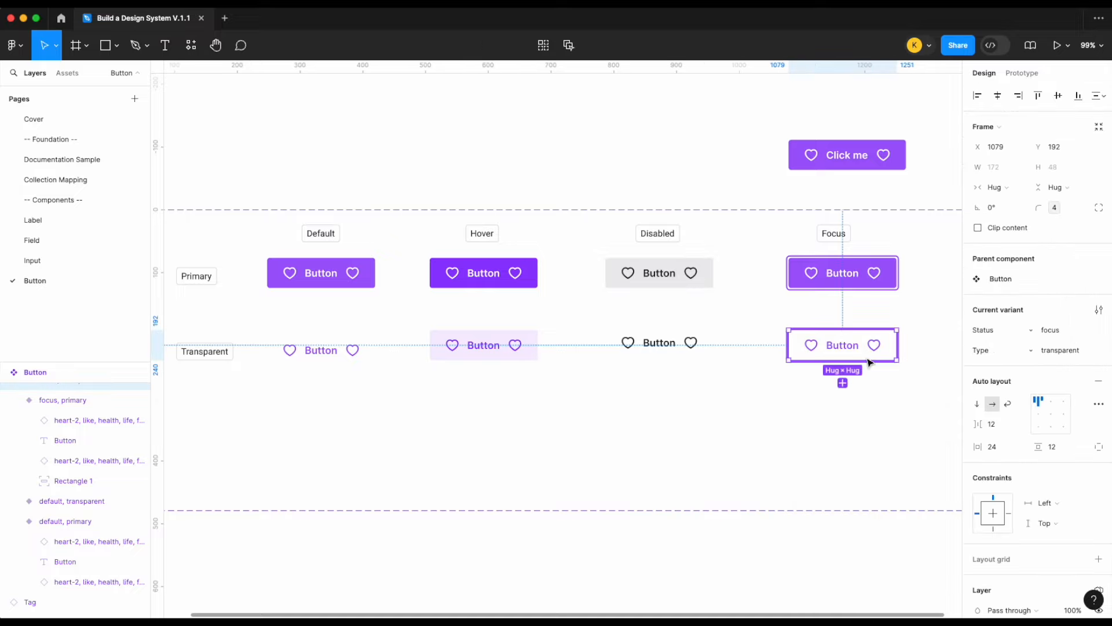
pyautogui.scroll(-5, 1039, 488)
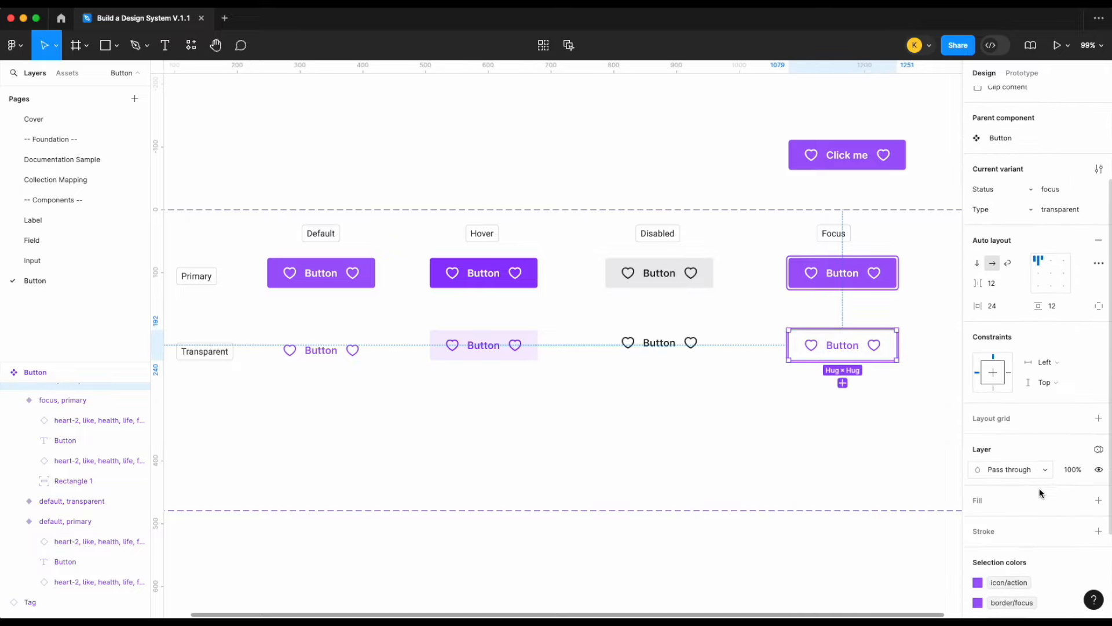
pyautogui.scroll(1, 826, 404)
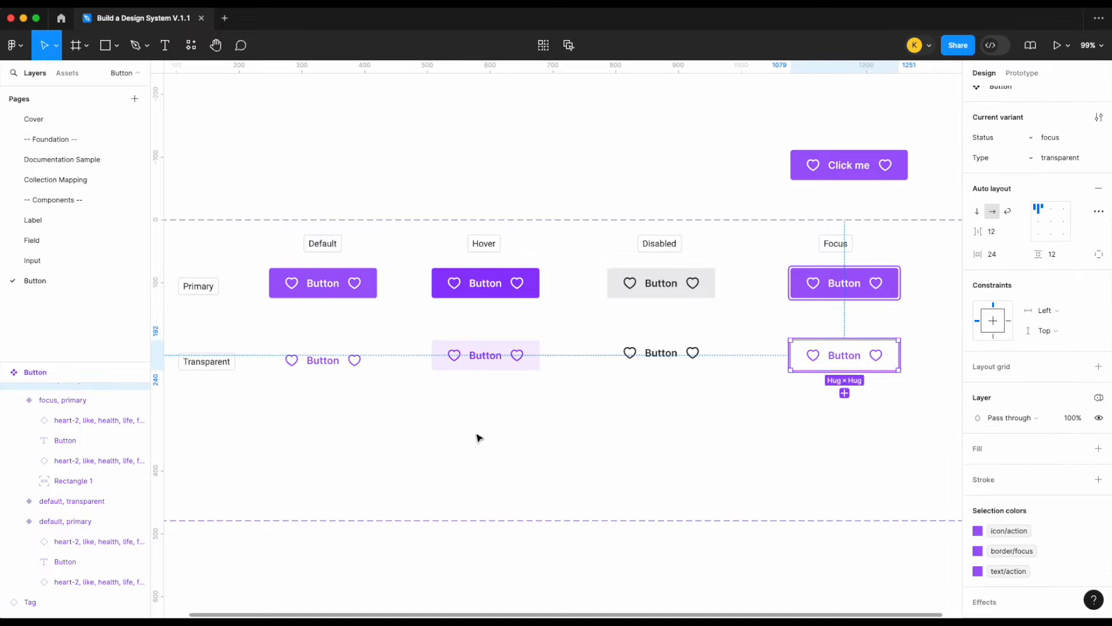
pyautogui.click(59, 481)
pyautogui.doubleClick(96, 481)
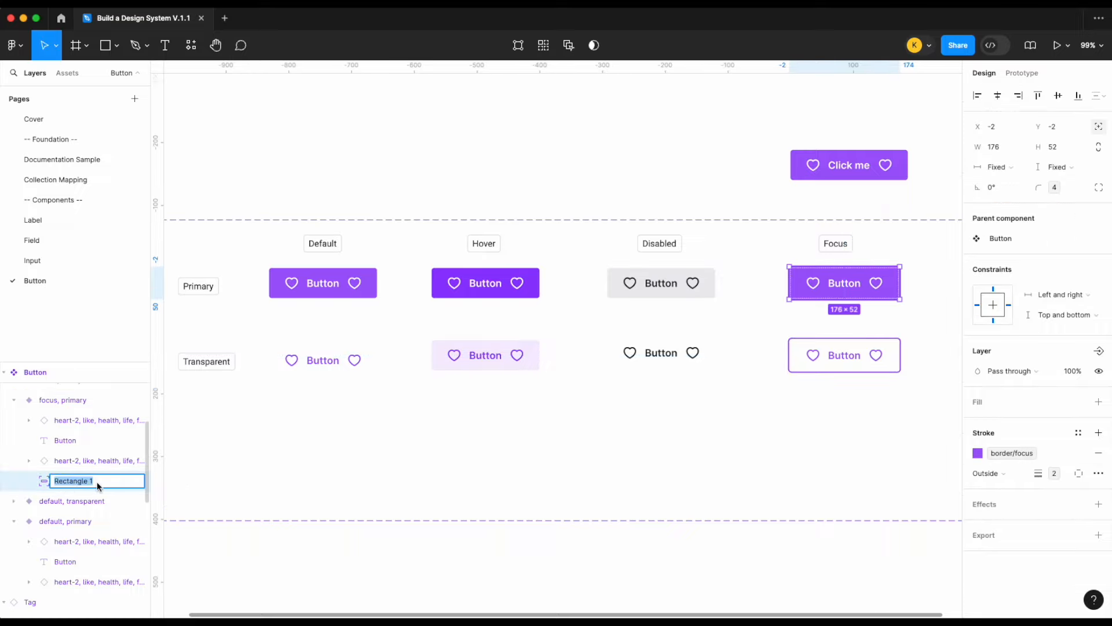
pyautogui.write('focus')
pyautogui.press('Return')
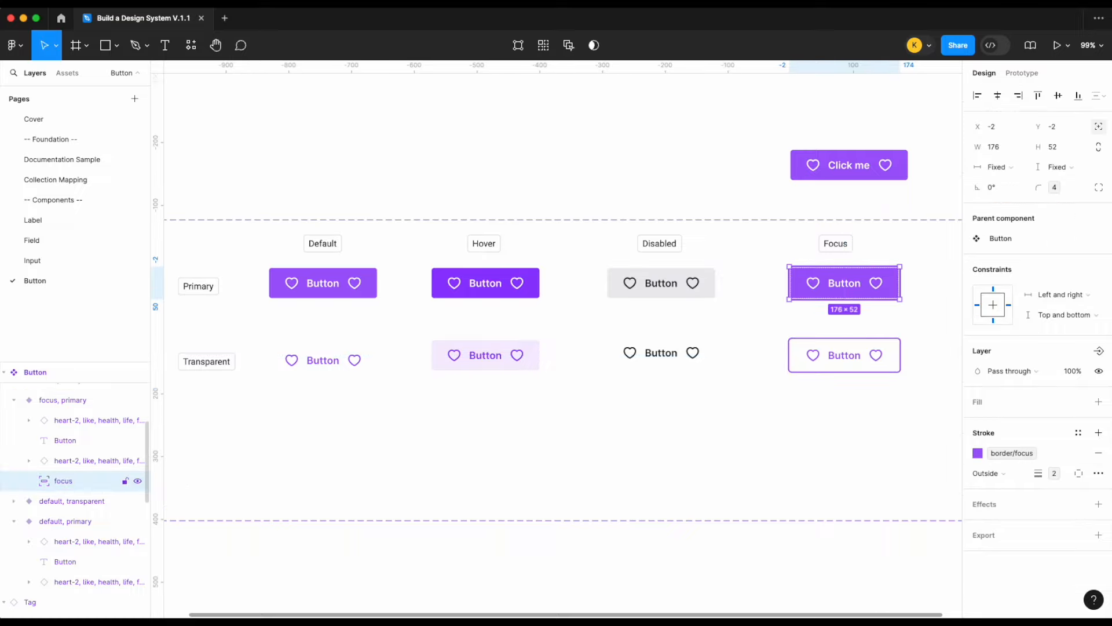
# - Rename the focus ring rectangle in the transparent focus variant as "focus"
pyautogui.click(840, 359)
pyautogui.scroll(2, 78, 475)
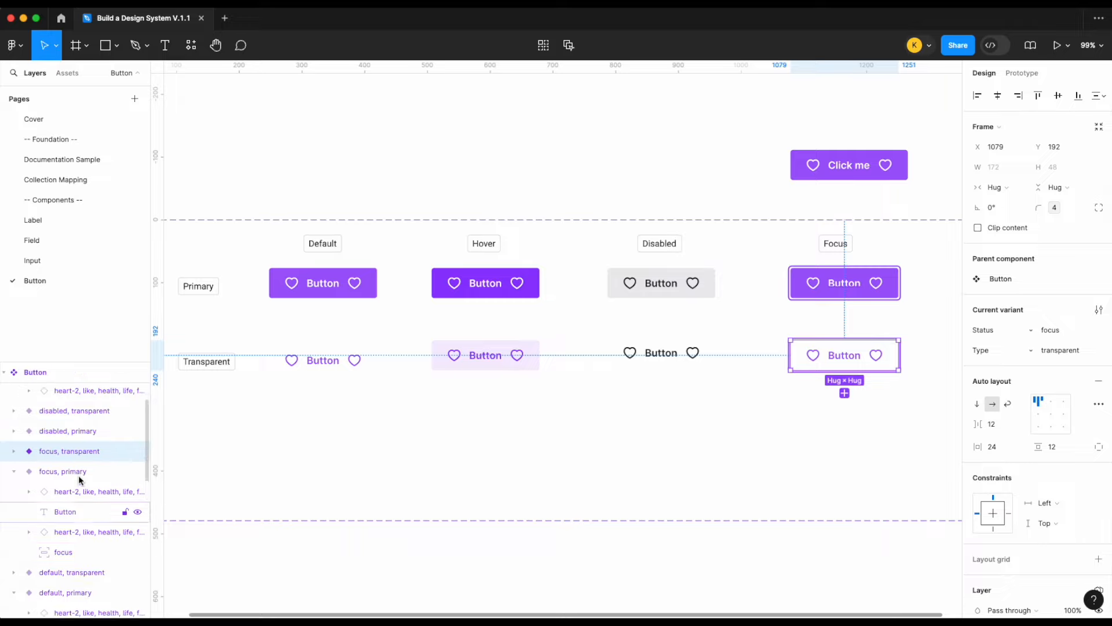
pyautogui.click(14, 467)
pyautogui.doubleClick(82, 546)
pyautogui.write('focus')
pyautogui.press('Return')
pyautogui.press('Escape')
# - Switch the Click me button instance above the component set to the transparent type
pyautogui.scroll(-1, 587, 460)
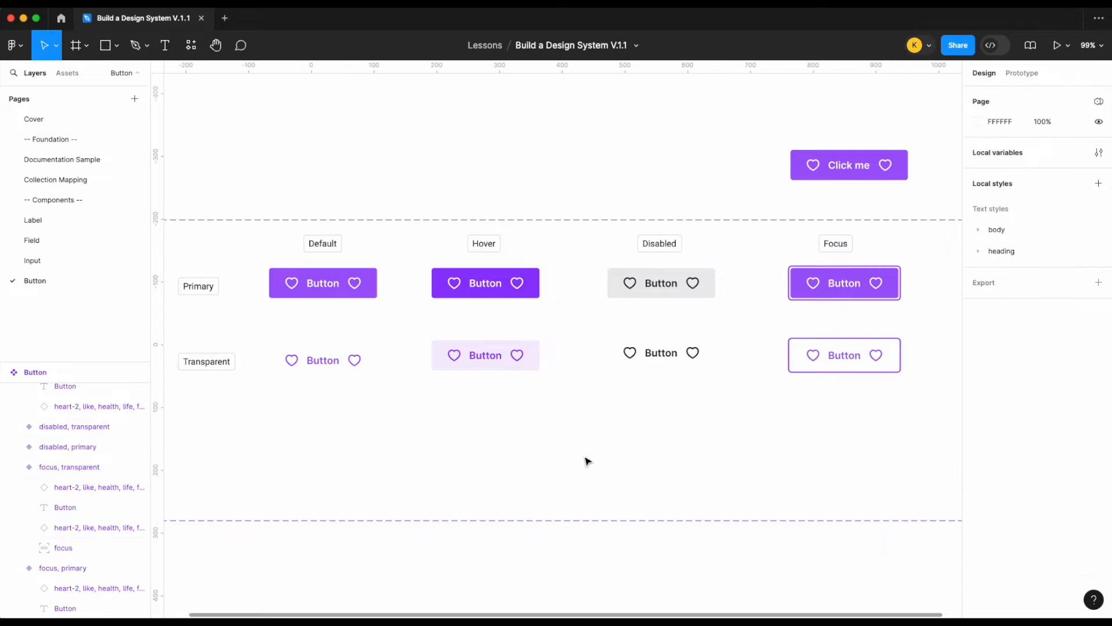
pyautogui.scroll(-1, 587, 460)
pyautogui.hscroll(-1, 587, 460)
pyautogui.click(843, 181)
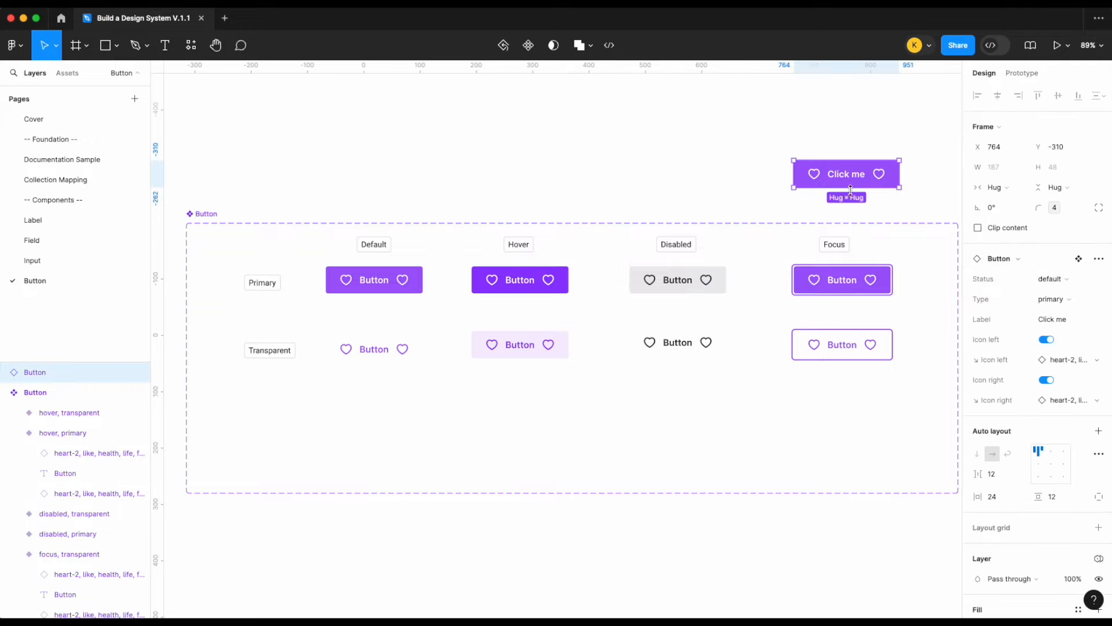
pyautogui.click(1052, 300)
pyautogui.click(1052, 313)
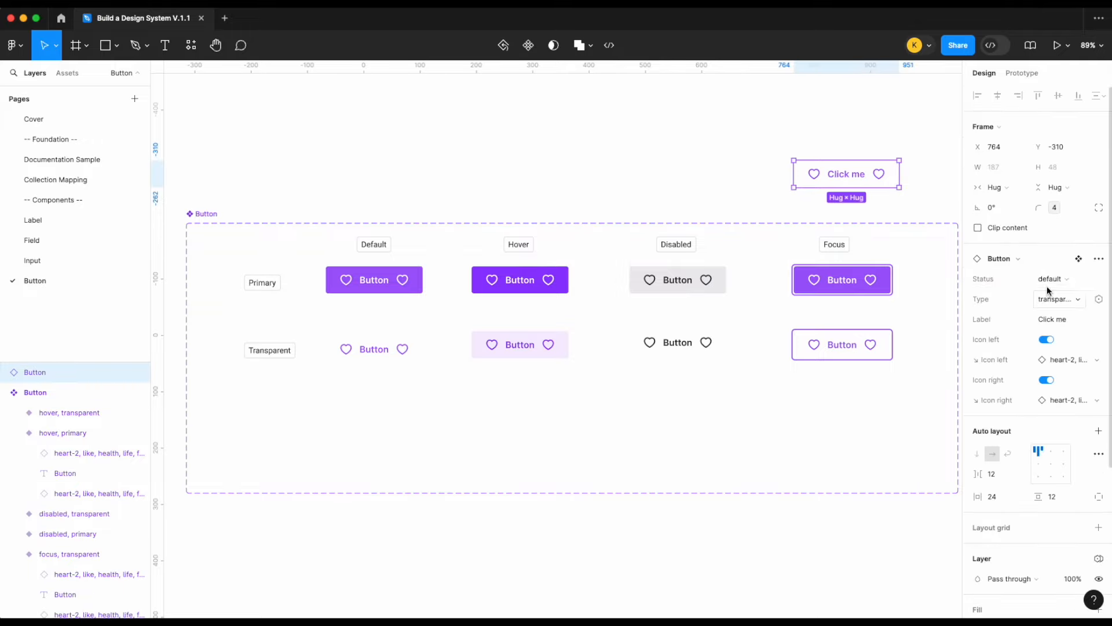
# - Cycle the Click me instance's Status through hover and disabled, ending on focus
pyautogui.click(1050, 279)
pyautogui.click(1049, 294)
pyautogui.click(1068, 279)
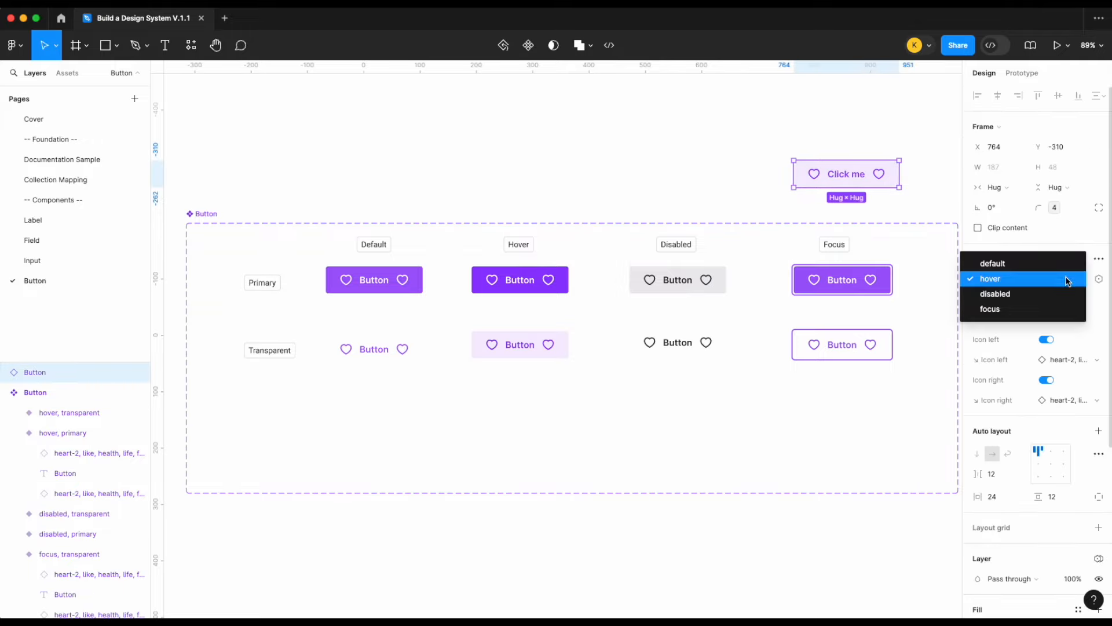
pyautogui.click(1064, 294)
pyautogui.click(1068, 281)
pyautogui.click(1055, 294)
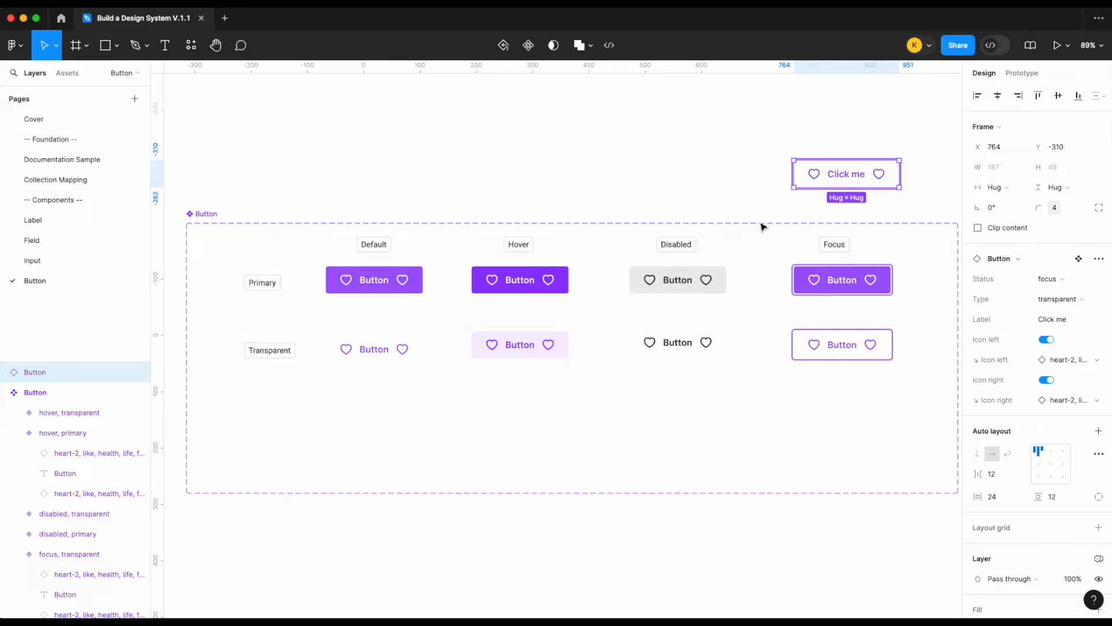
pyautogui.click(708, 190)
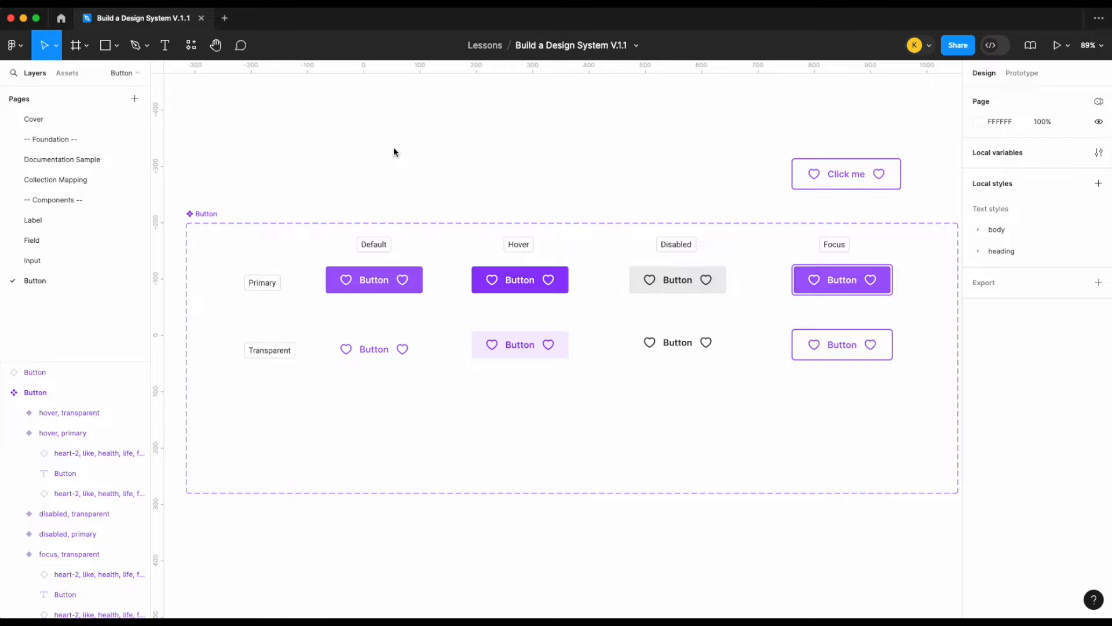
# - Duplicate the Transparent row tag below itself and change the copy's text to Outline
pyautogui.click(279, 354)
pyautogui.moveTo(278, 357); pyautogui.dragTo(273, 421)
pyautogui.doubleClick(273, 416)
pyautogui.write('Outline')
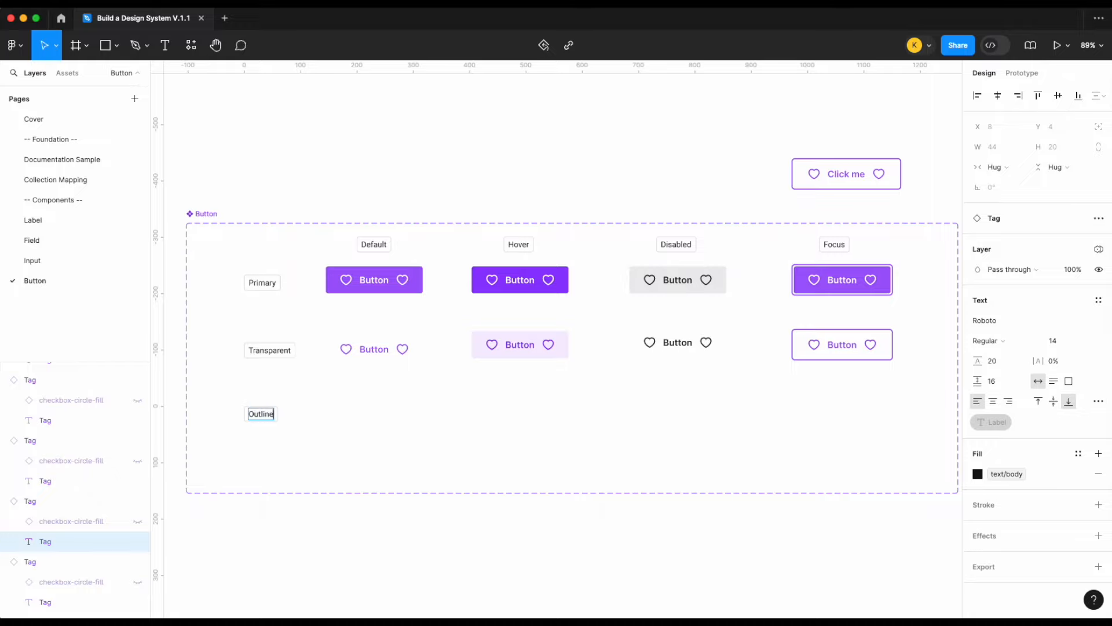
pyautogui.press('Escape')
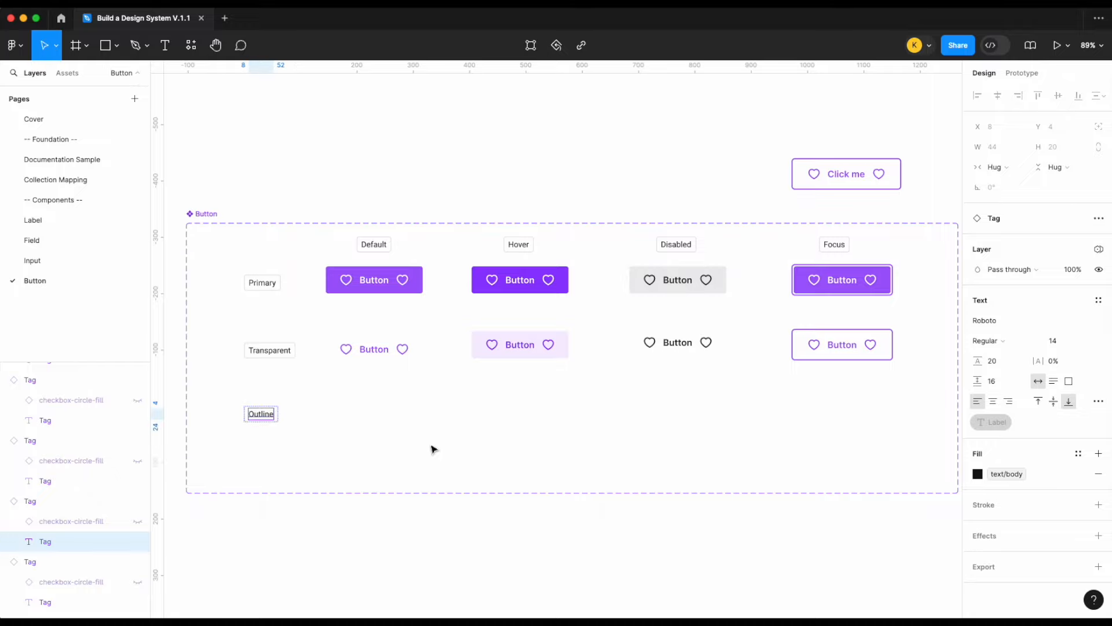
pyautogui.hscroll(3, 406, 392)
pyautogui.press('Escape')
# - Duplicate all four transparent variants into the Outline row and set the copies' Type to outline
pyautogui.click(354, 349)
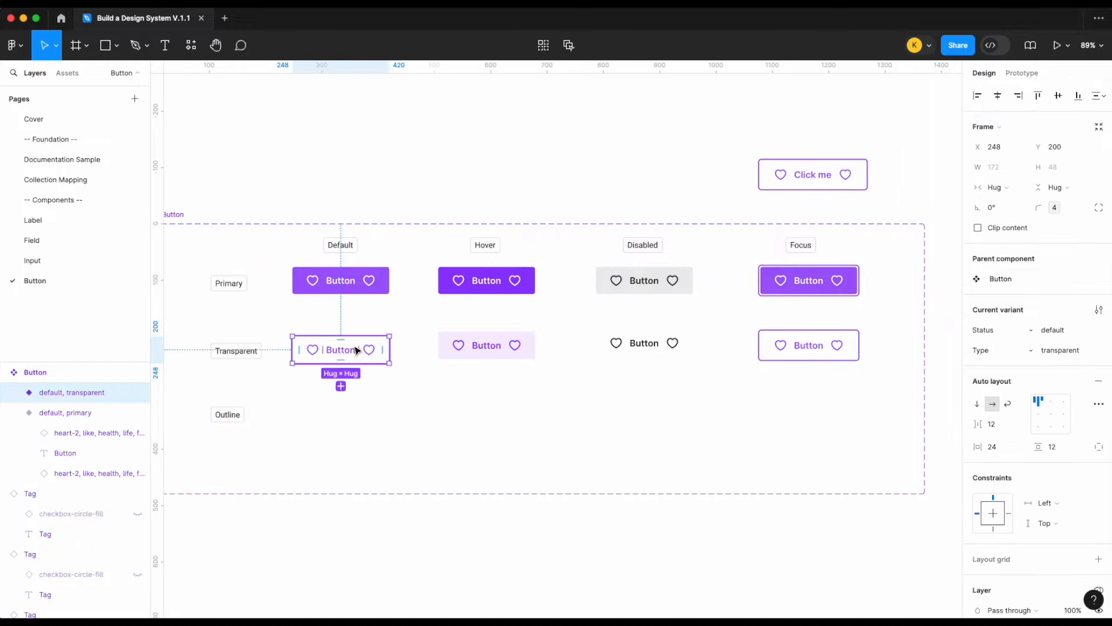
pyautogui.keyDown('shift'); pyautogui.click(483, 353); pyautogui.keyUp('shift')
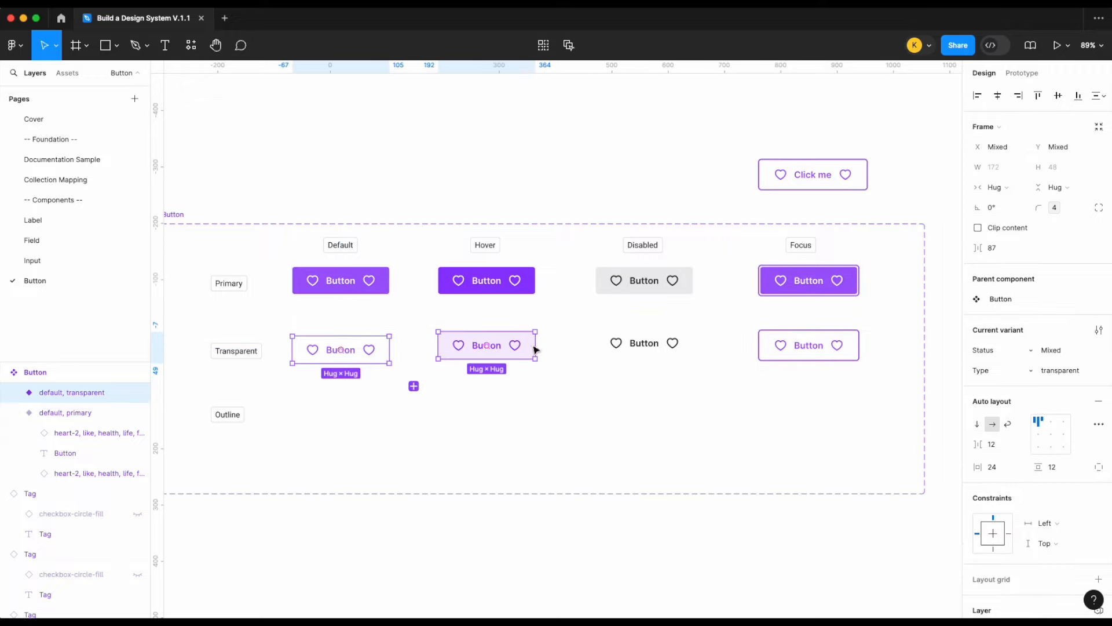
pyautogui.keyDown('shift'); pyautogui.click(684, 355); pyautogui.keyUp('shift')
pyautogui.keyDown('shift'); pyautogui.click(789, 345); pyautogui.keyUp('shift')
pyautogui.moveTo(790, 347); pyautogui.dragTo(794, 425)
pyautogui.click(1062, 350)
pyautogui.write('o')
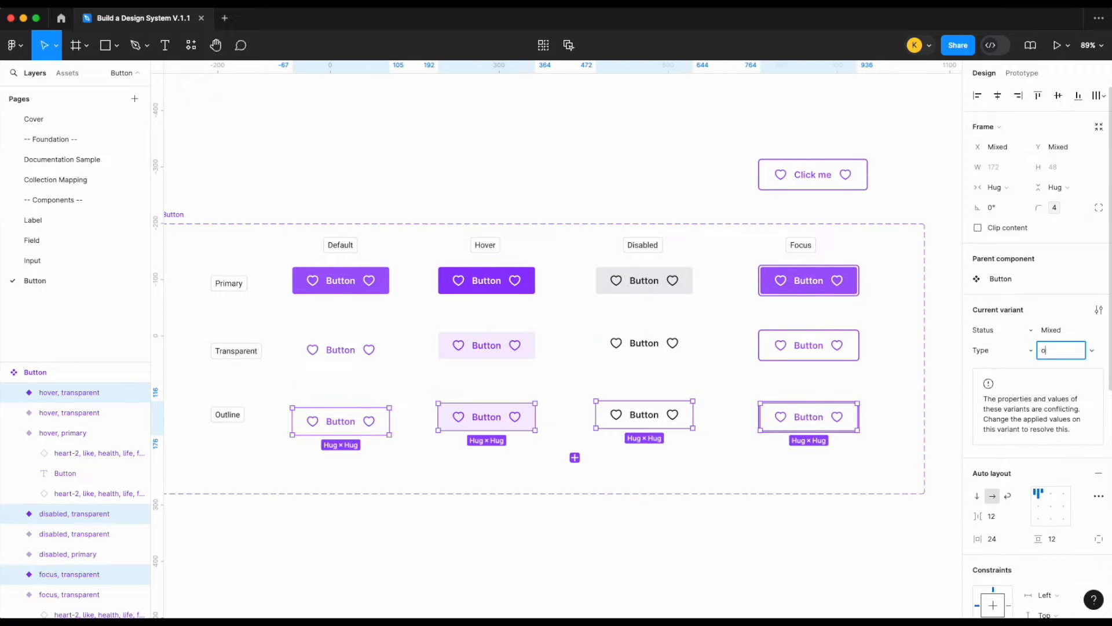
pyautogui.press('Return')
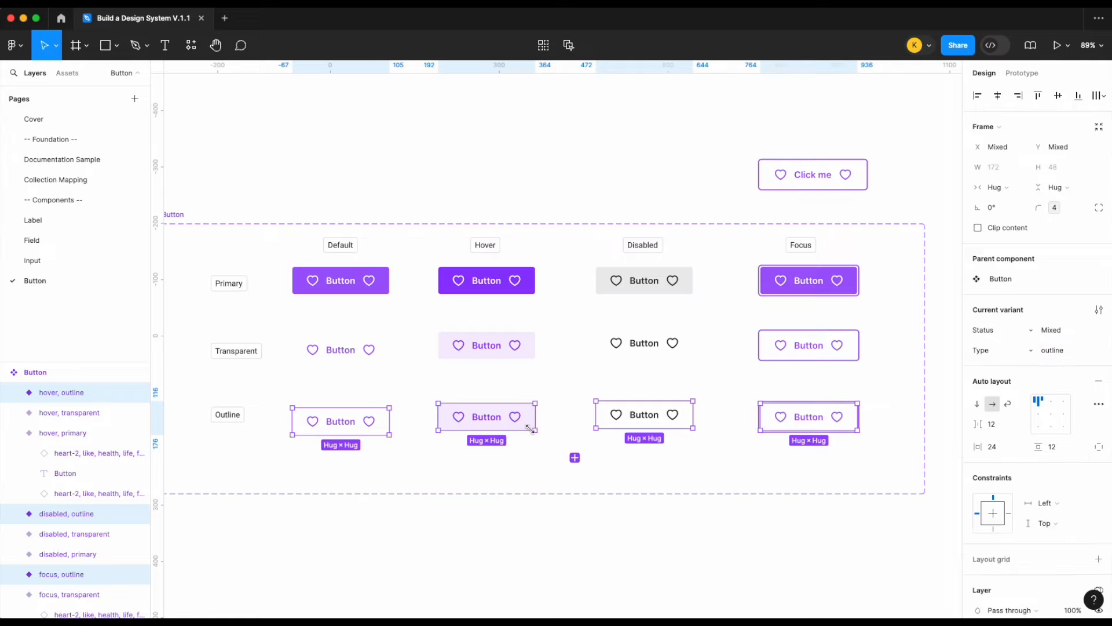
pyautogui.click(378, 461)
# - Add a stroke to the default outline variant and position it outside
pyautogui.click(367, 430)
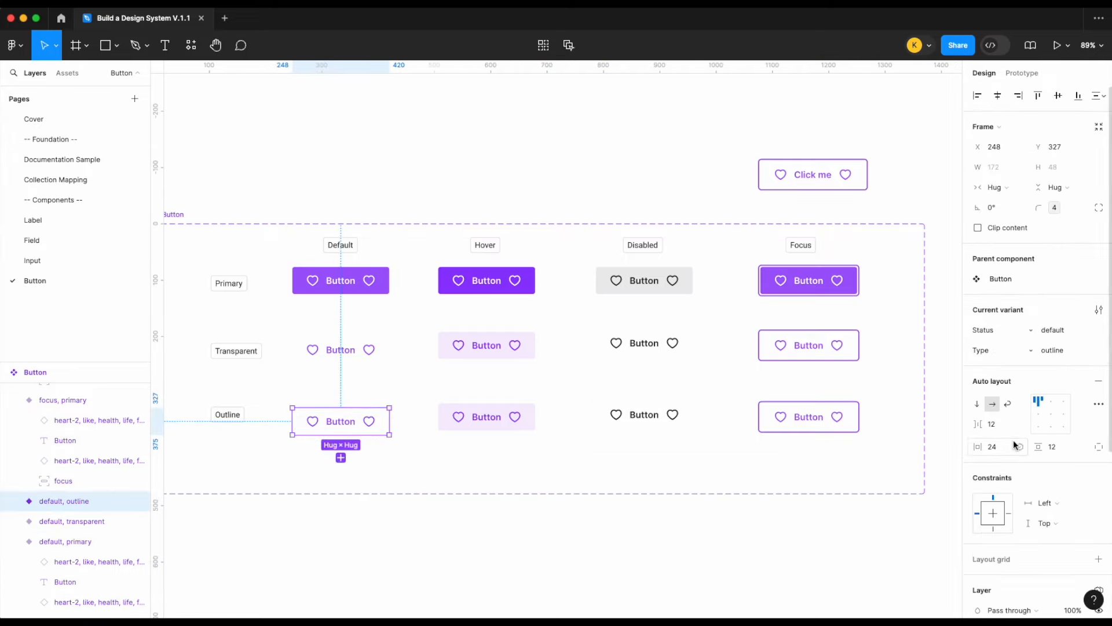
pyautogui.scroll(-2, 1013, 444)
pyautogui.scroll(-3, 1013, 440)
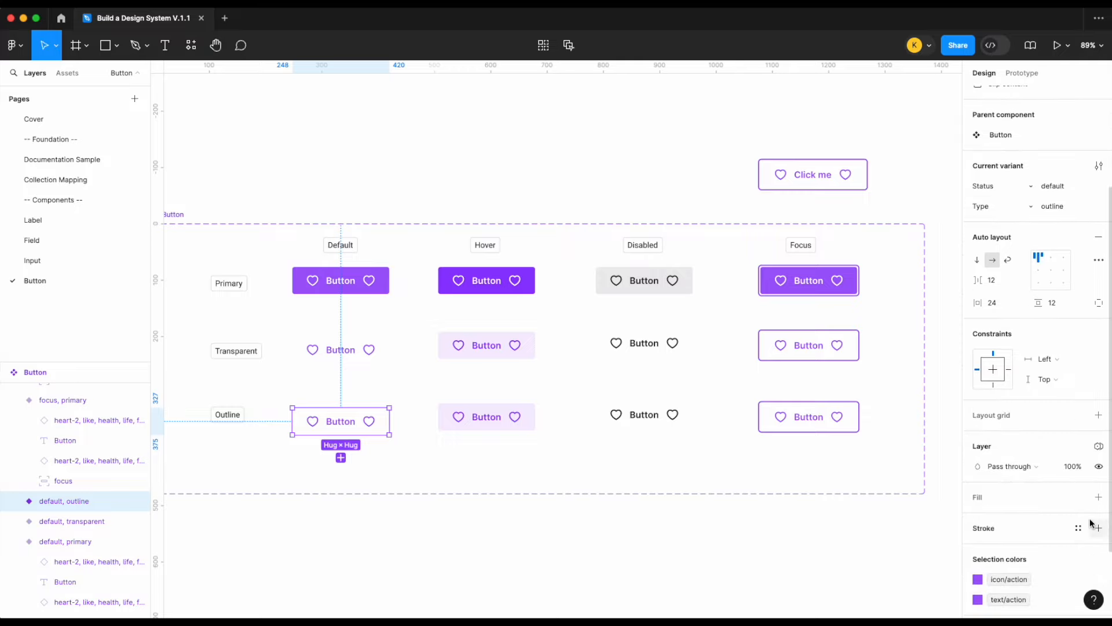
pyautogui.click(1096, 528)
pyautogui.click(998, 546)
pyautogui.click(1005, 559)
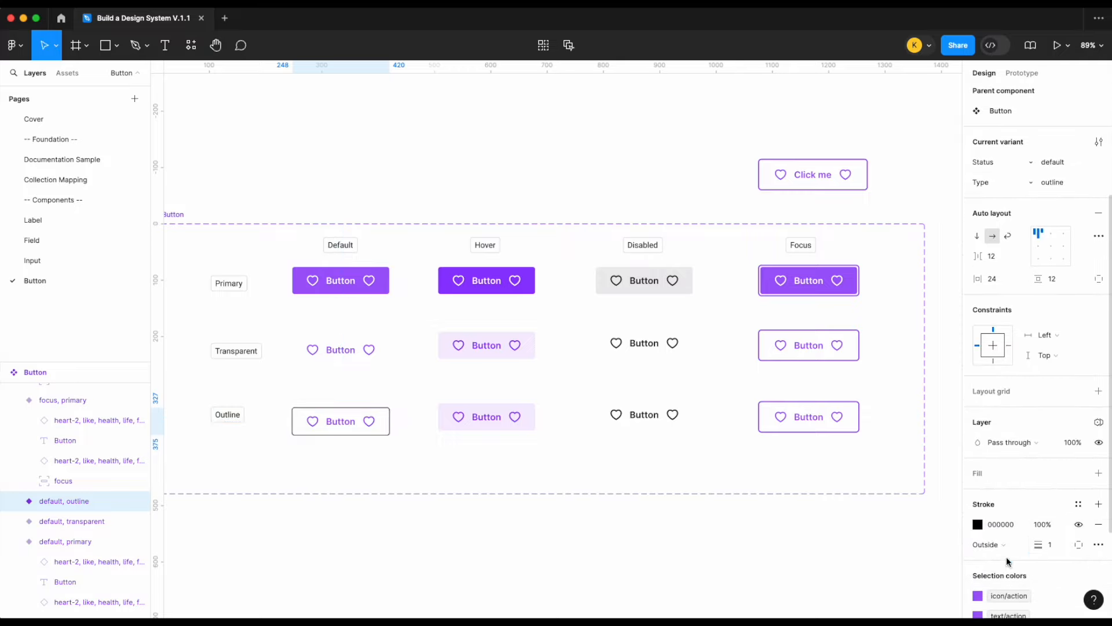
# - Bind the default outline variant's stroke width to the border width md variable
pyautogui.rightClick(1049, 546)
pyautogui.click(1058, 603)
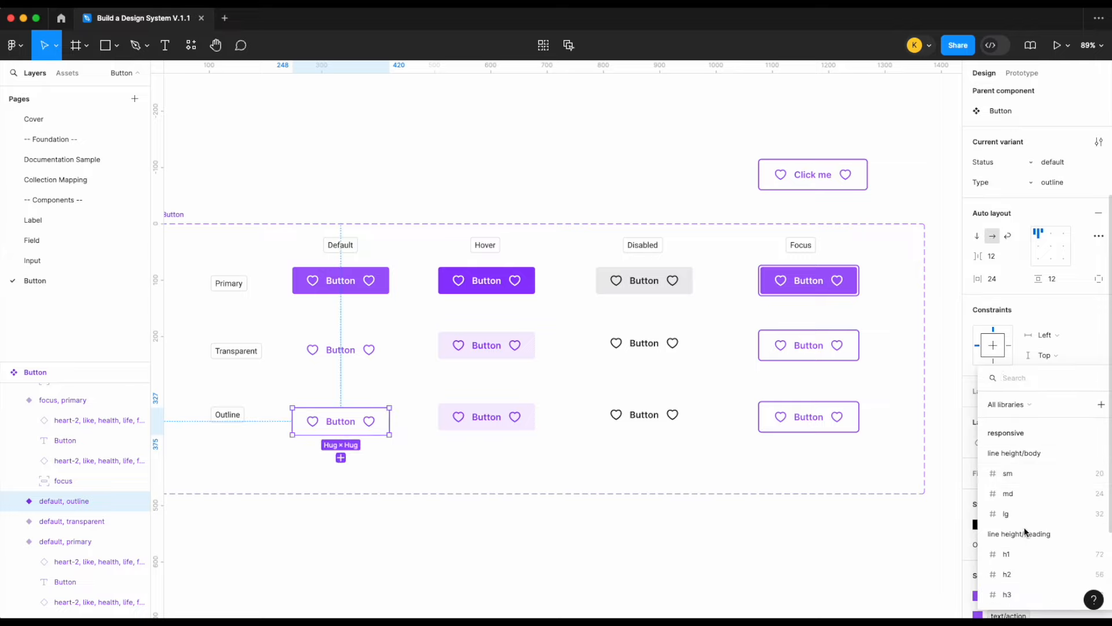
pyautogui.write('bor')
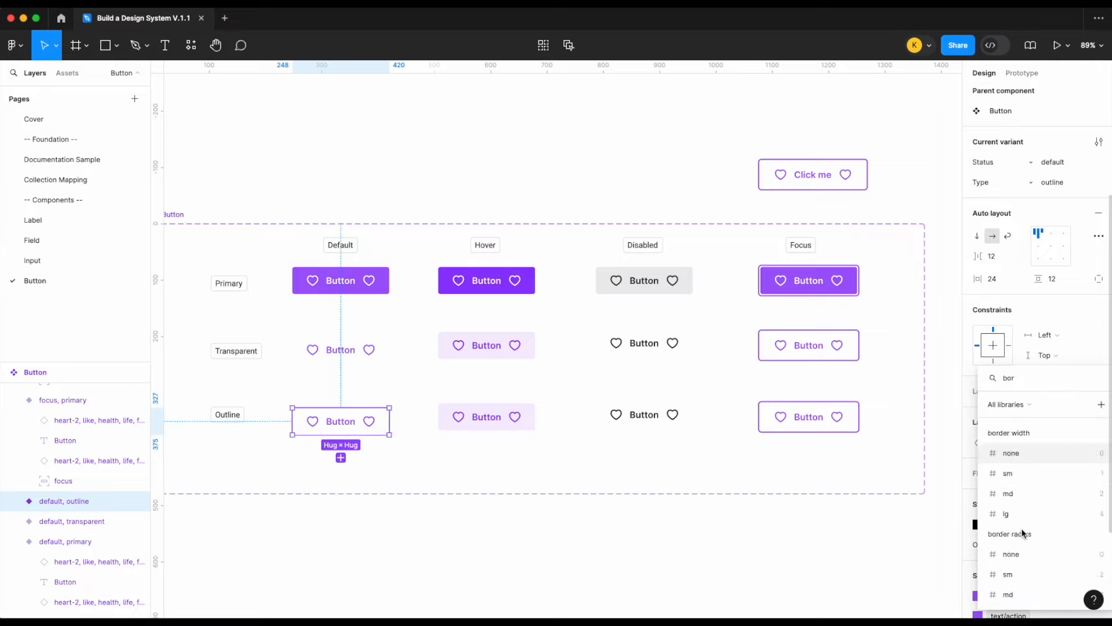
pyautogui.click(1034, 491)
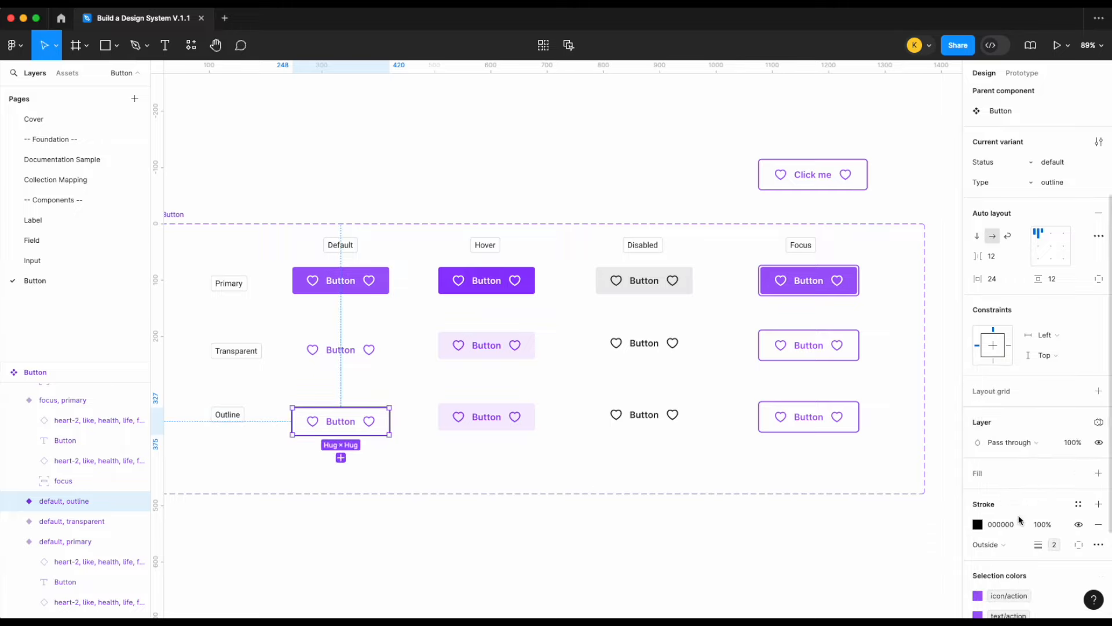
# - Change the default outline variant's stroke width variable to border width sm
pyautogui.click(1054, 545)
pyautogui.click(1039, 508)
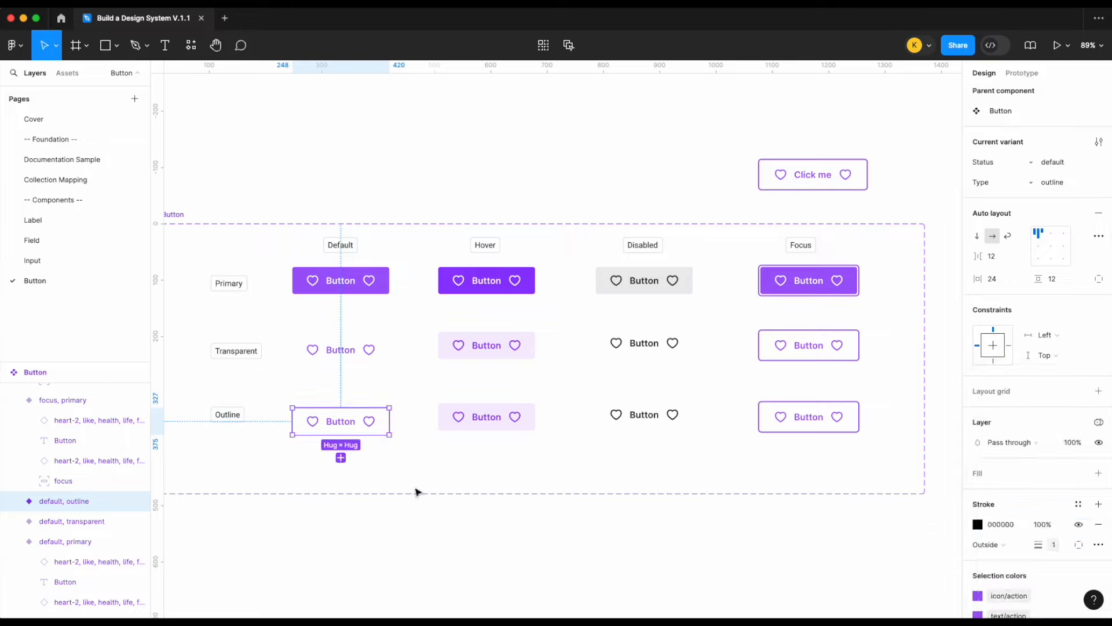
pyautogui.click(561, 474)
# - Apply the border/action variable to the default outline variant's stroke color
pyautogui.scroll(3, 403, 449)
pyautogui.click(375, 426)
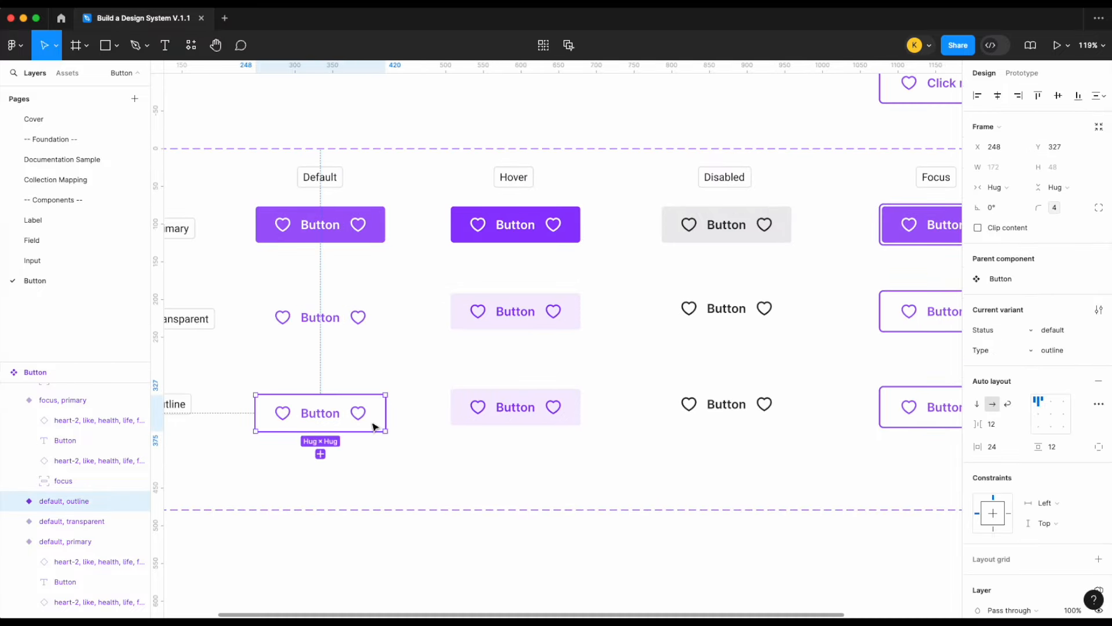
pyautogui.scroll(-2, 1011, 514)
pyautogui.hscroll(-4, 635, 502)
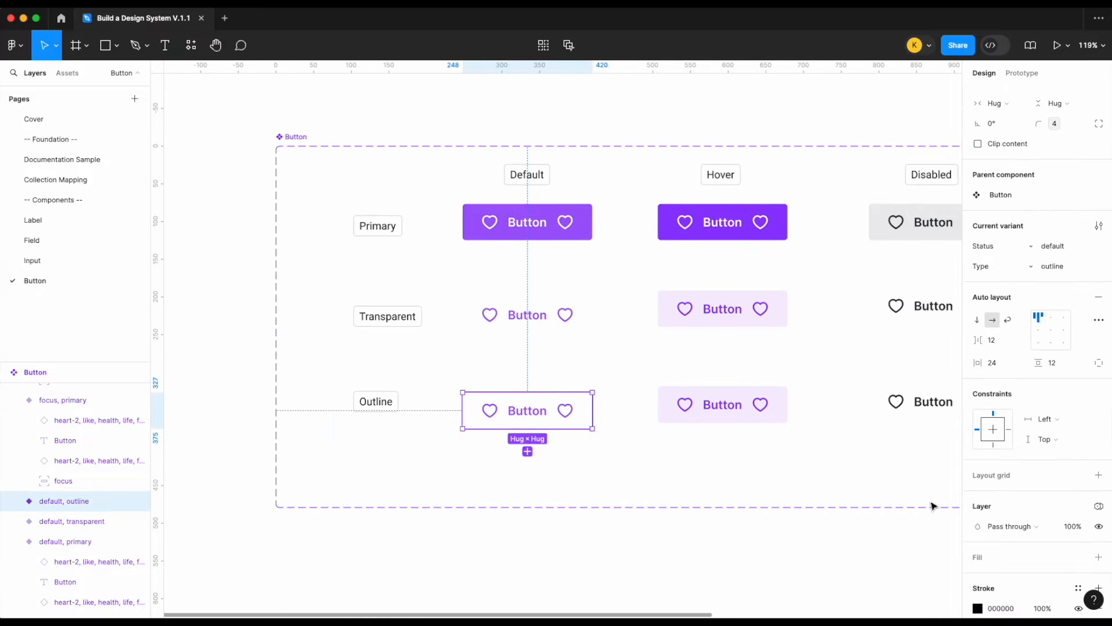
pyautogui.scroll(-1, 1005, 523)
pyautogui.scroll(-1, 1004, 521)
pyautogui.click(1078, 477)
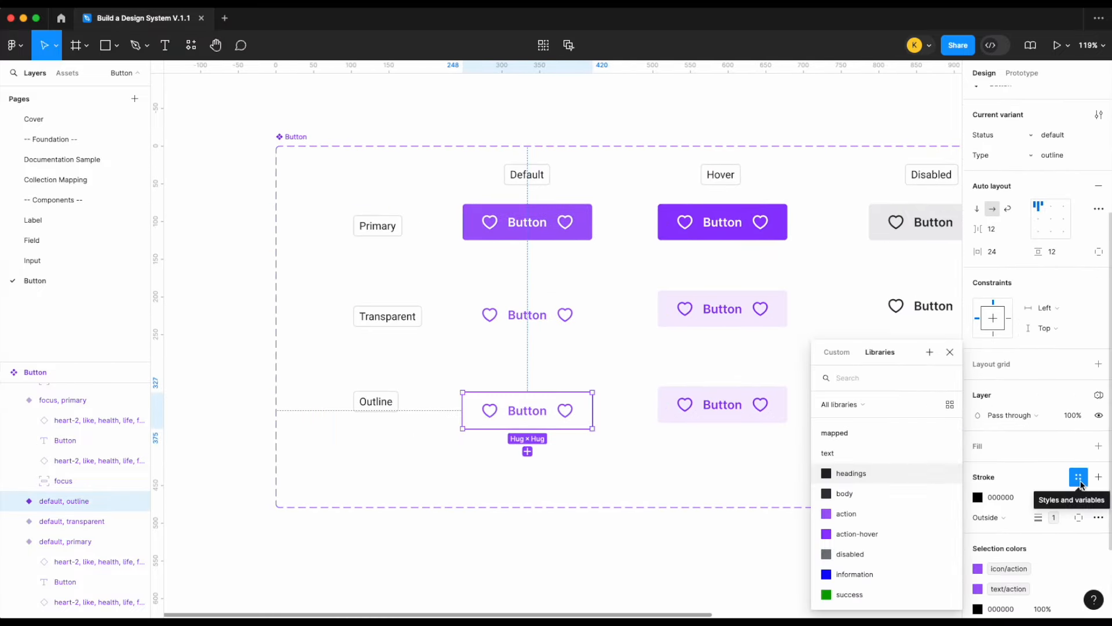
pyautogui.write('bor')
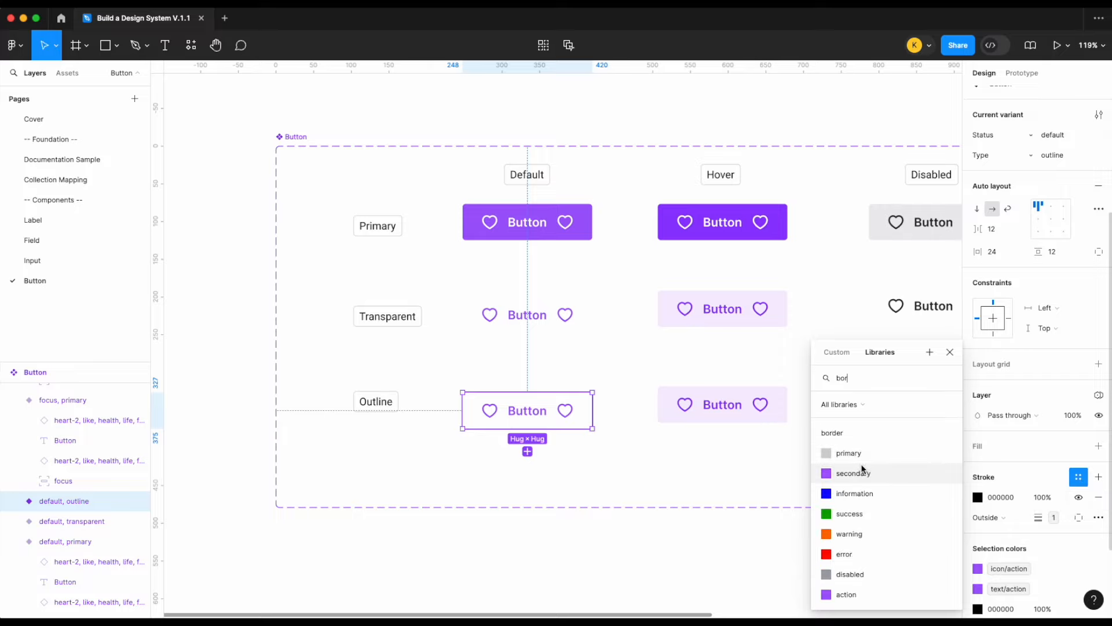
pyautogui.scroll(-1, 866, 484)
pyautogui.click(861, 576)
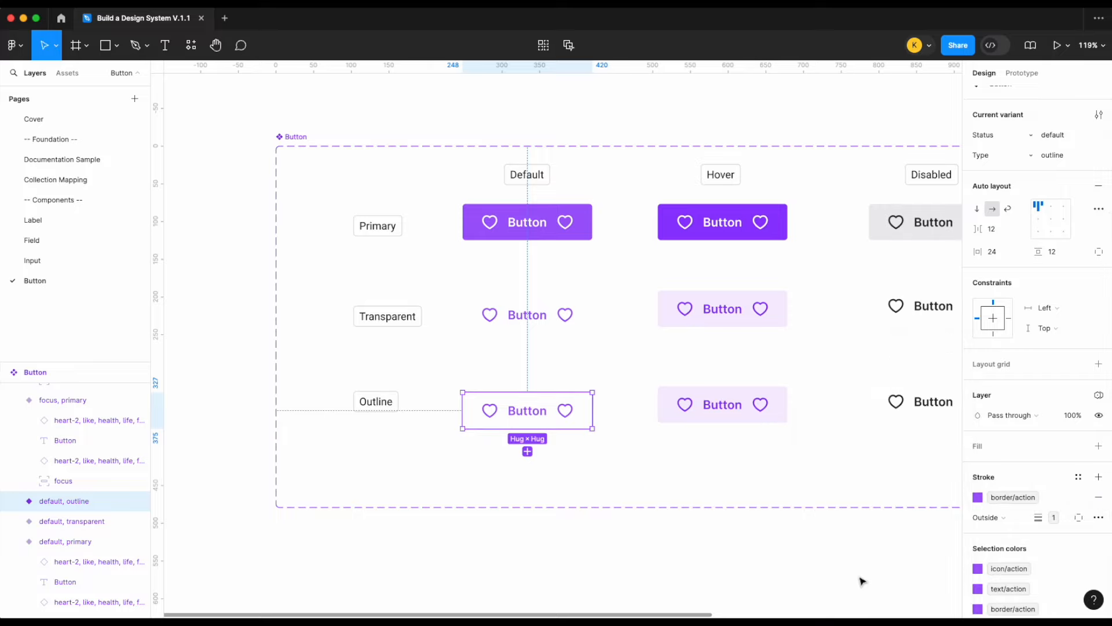
# - Add an outside stroke to the hover outline variant with its width bound to border width sm
pyautogui.hscroll(2, 690, 450)
pyautogui.click(706, 408)
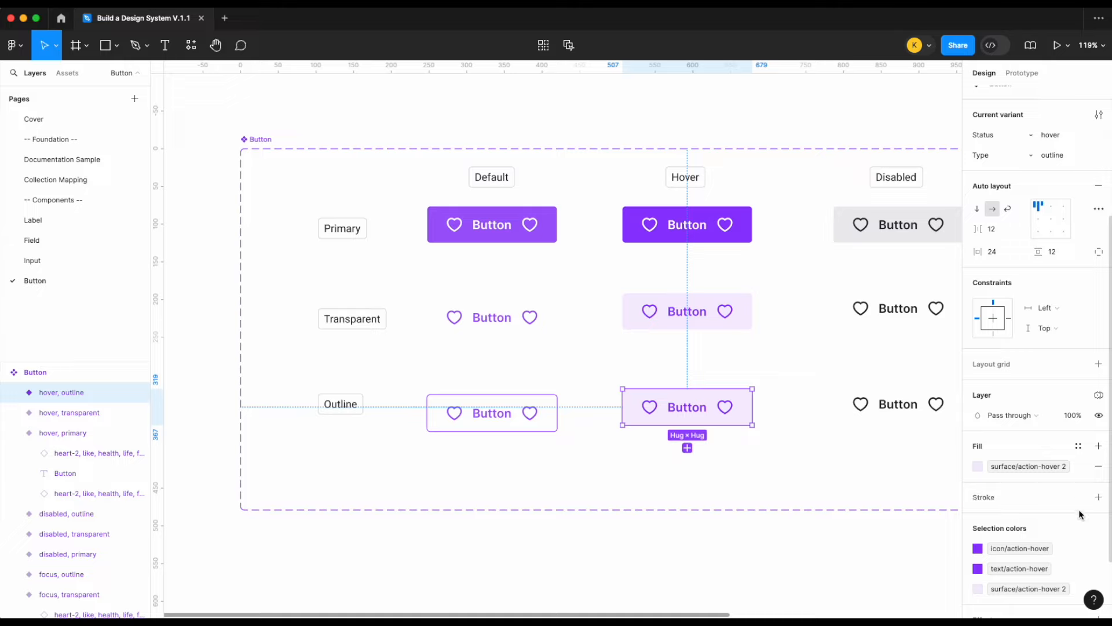
pyautogui.click(1098, 497)
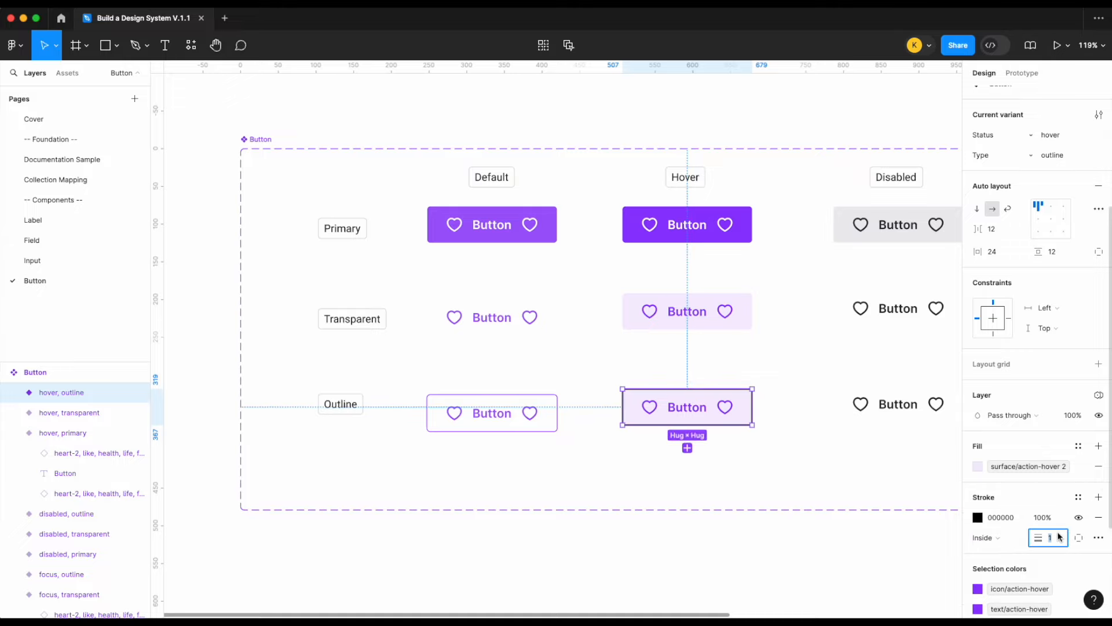
pyautogui.rightClick(1058, 536)
pyautogui.click(1066, 599)
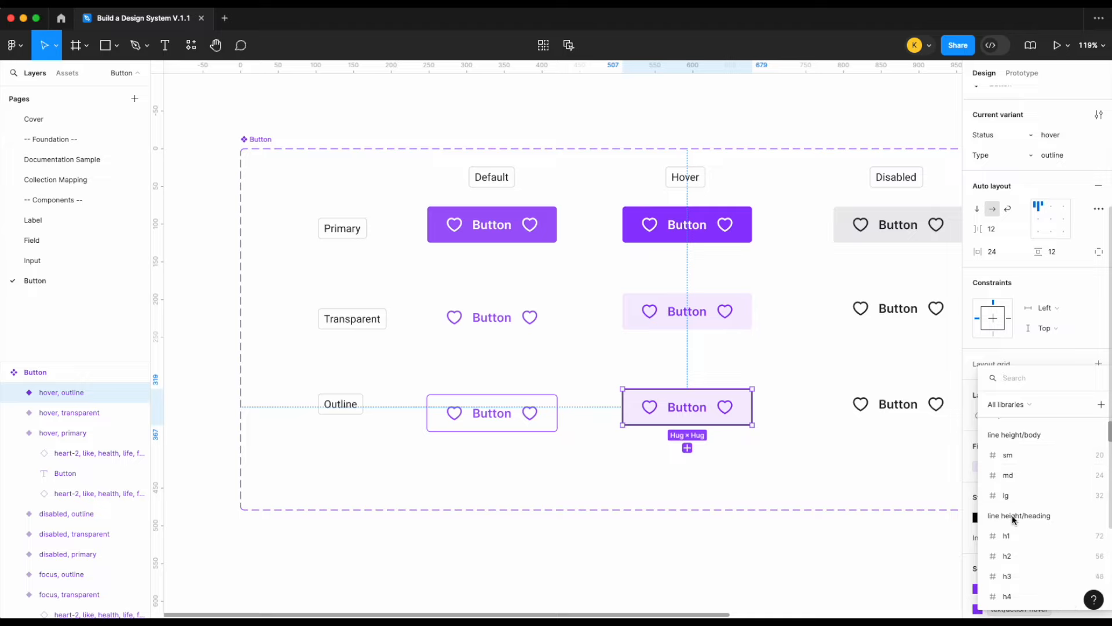
pyautogui.write('bor')
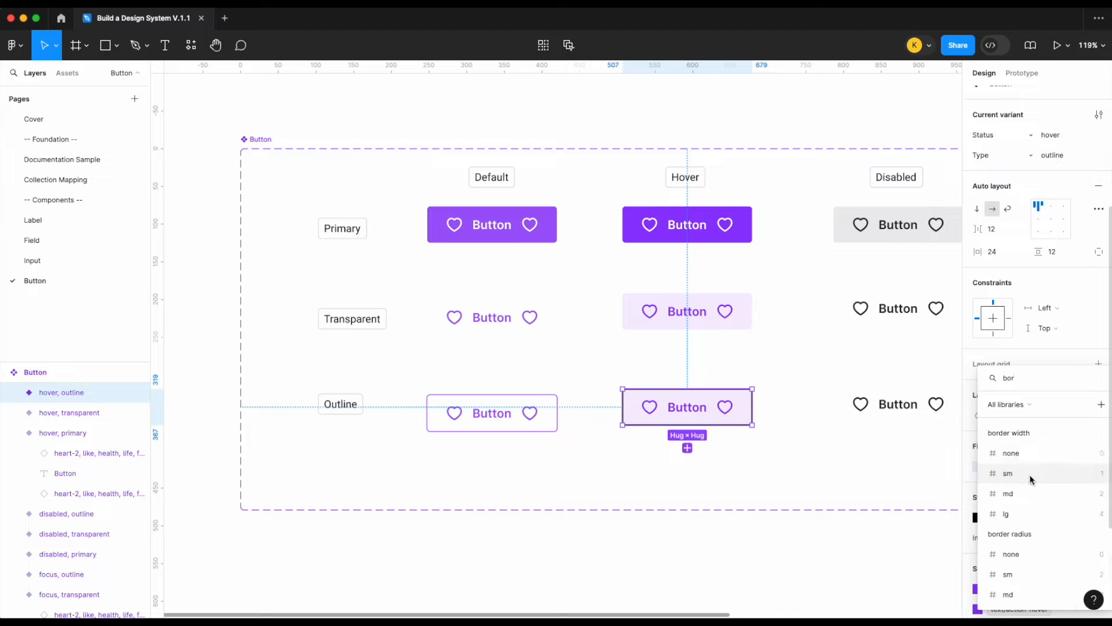
pyautogui.click(1030, 475)
pyautogui.click(996, 537)
pyautogui.click(1011, 550)
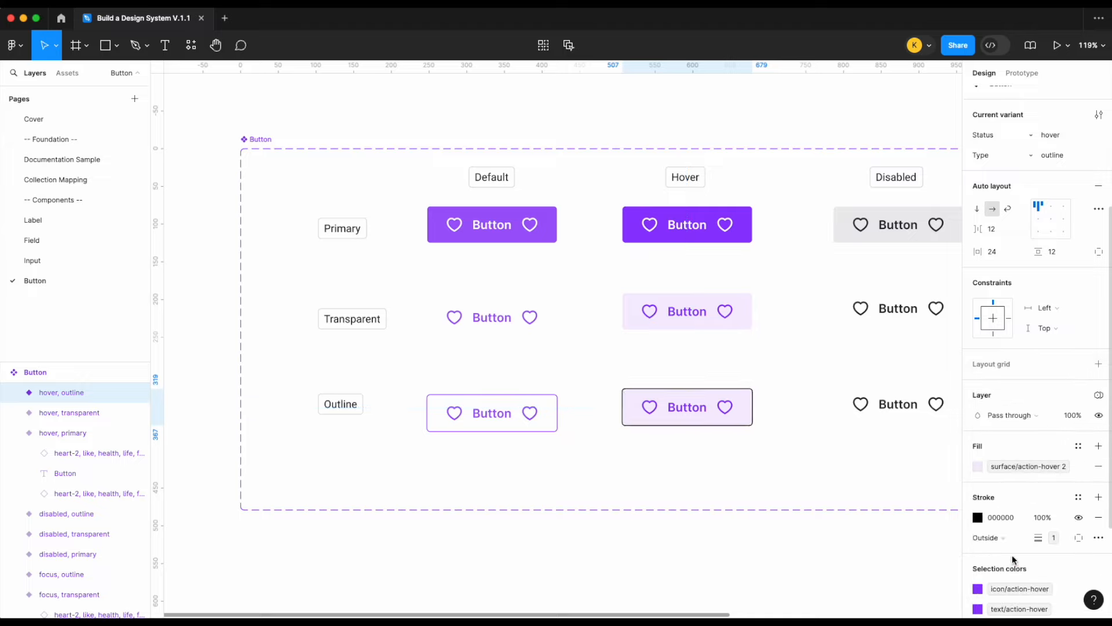
# - Apply the border/action-hover variable to the hover outline variant's stroke color
pyautogui.click(1078, 497)
pyautogui.write('bor')
pyautogui.scroll(-2, 893, 479)
pyautogui.click(872, 574)
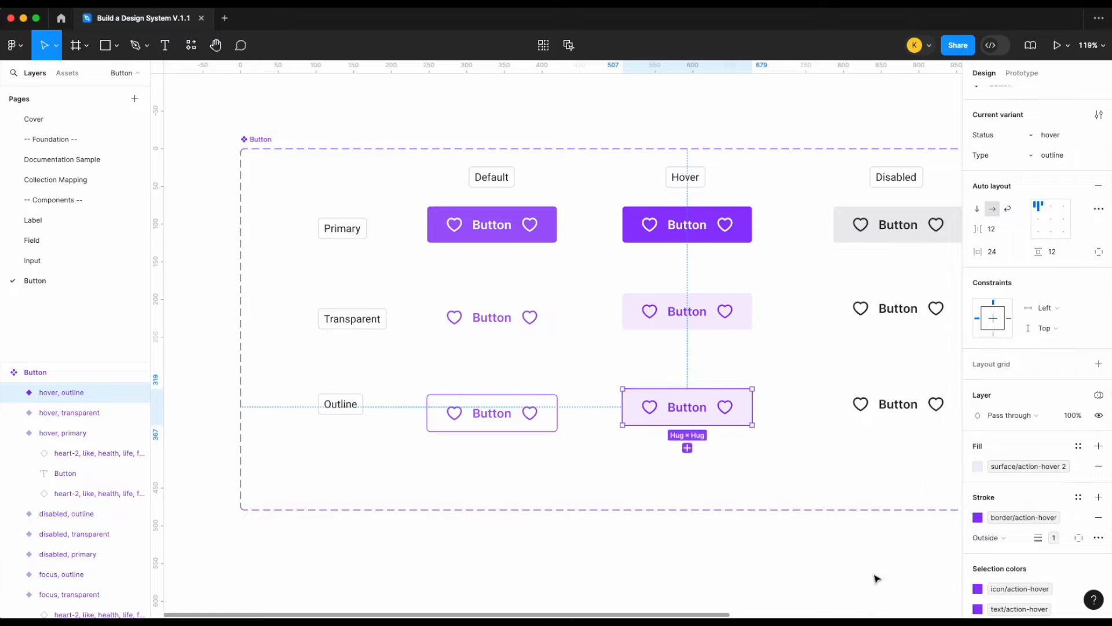
pyautogui.click(720, 459)
# - Move the hover and disabled outline variants down to Y 324 so they line up in the row
pyautogui.hscroll(2, 695, 440)
pyautogui.click(671, 419)
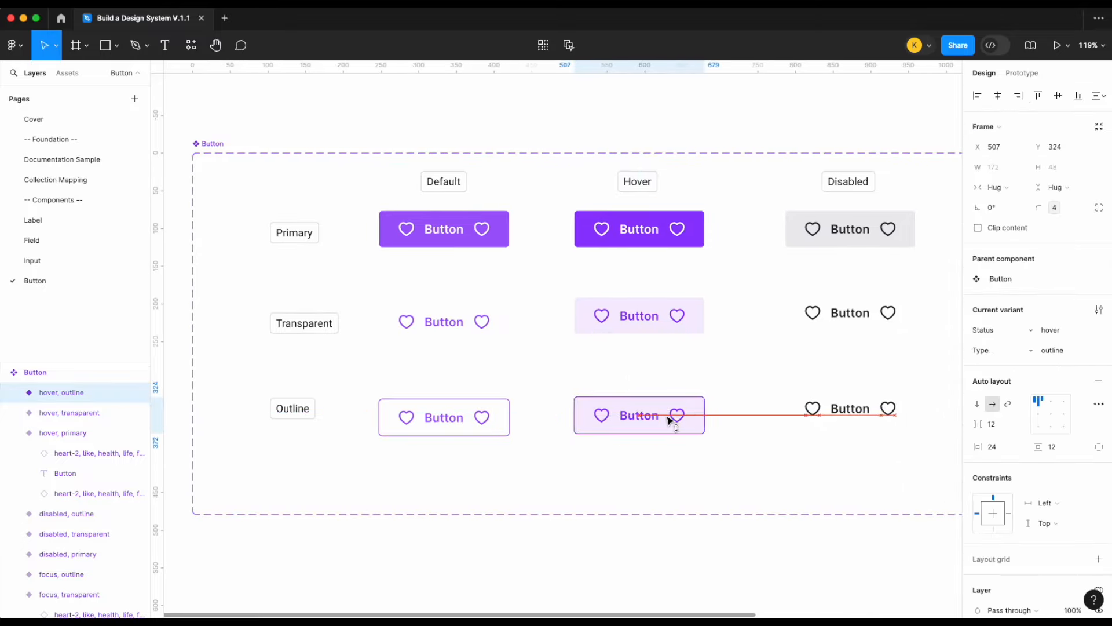
pyautogui.hscroll(3, 689, 414)
pyautogui.click(708, 409)
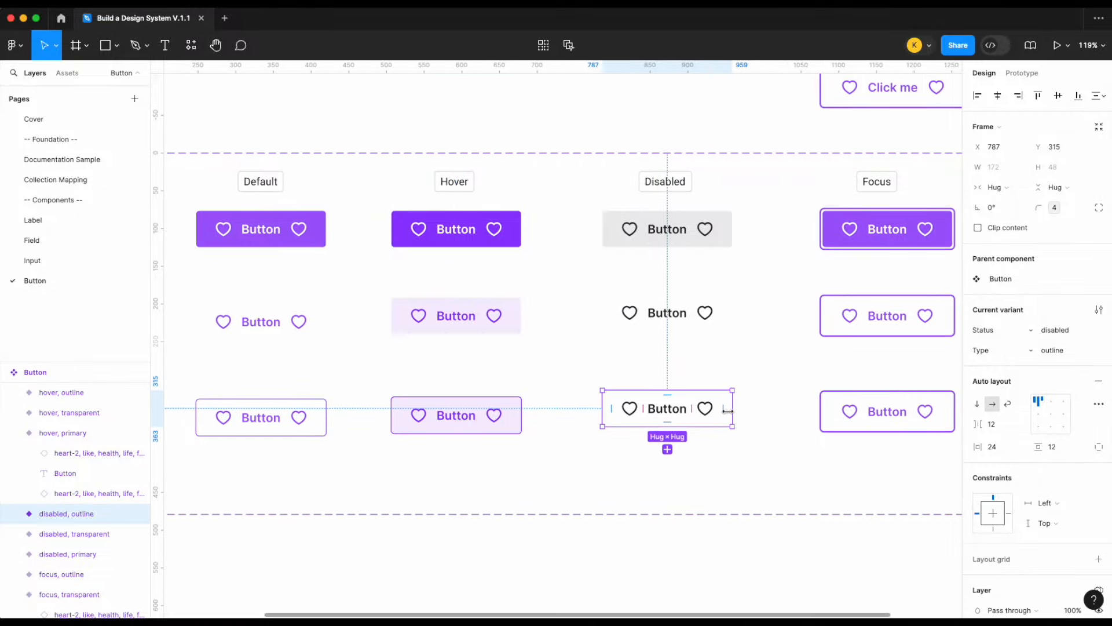
pyautogui.hscroll(1, 728, 410)
pyautogui.moveTo(684, 416); pyautogui.dragTo(685, 423)
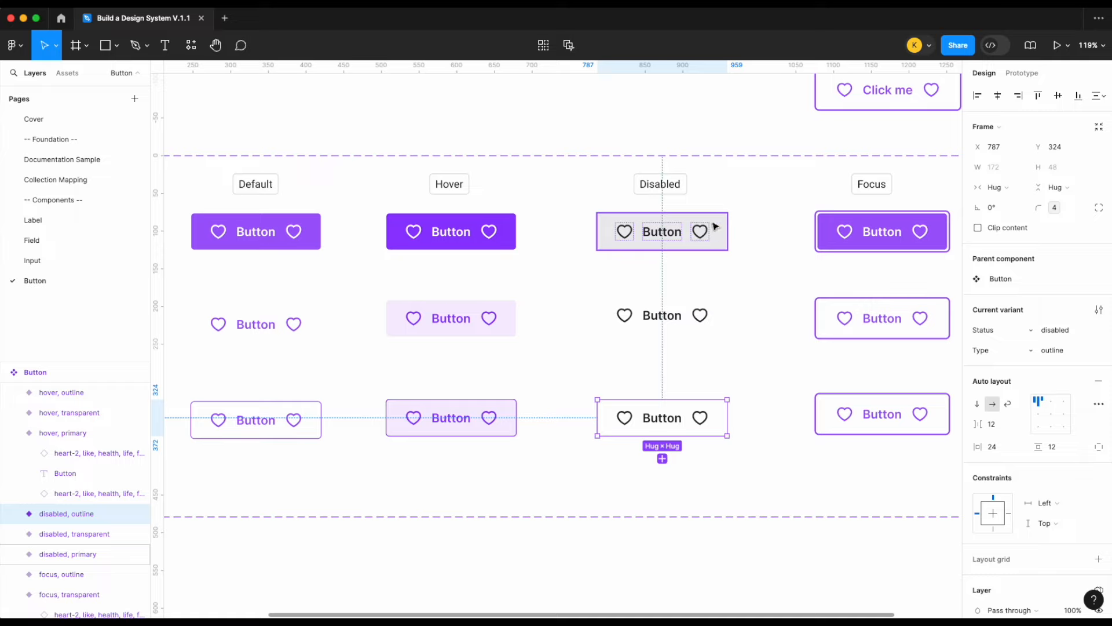
# - Add a fill to the disabled outline variant and apply the surface/disabled variable to it
pyautogui.scroll(-3, 1037, 479)
pyautogui.scroll(-1, 1037, 480)
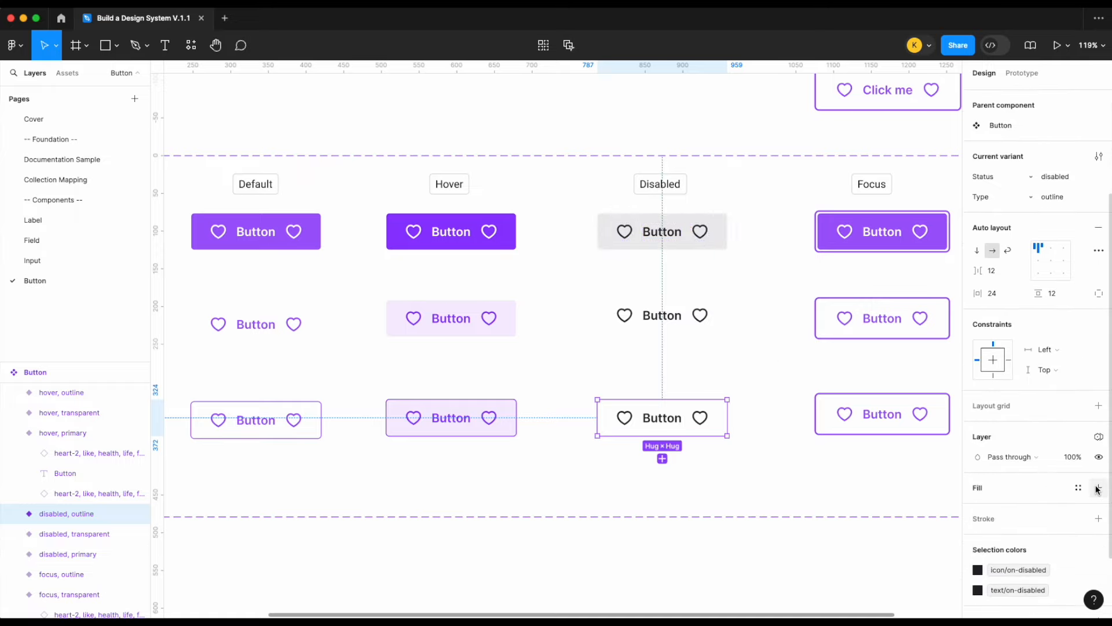
pyautogui.click(1098, 487)
pyautogui.click(1077, 488)
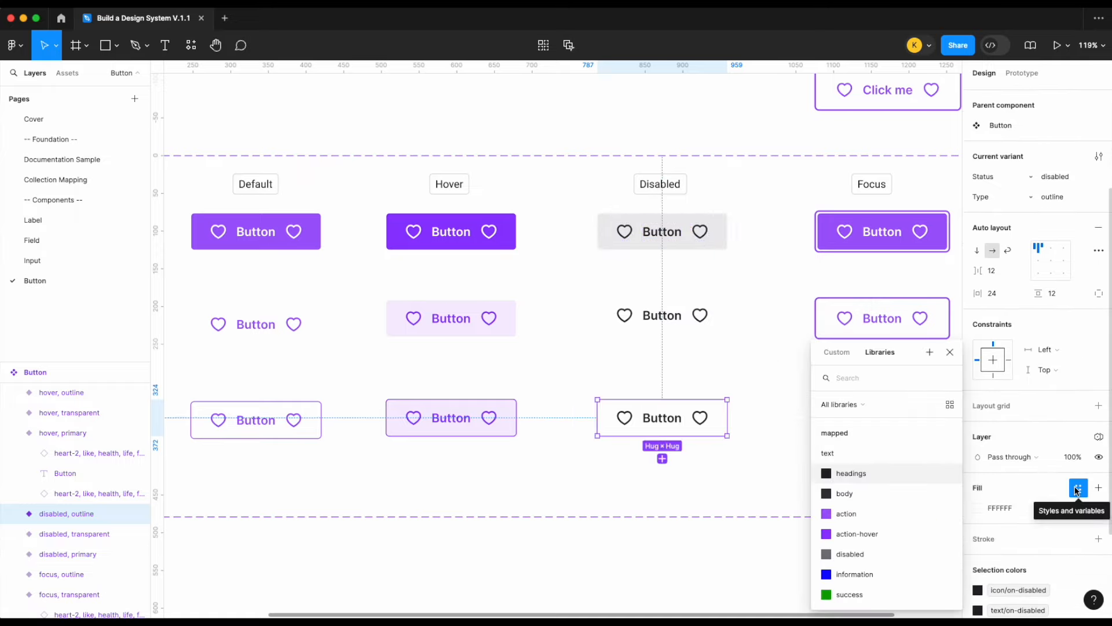
pyautogui.write('surf')
pyautogui.click(908, 520)
# - Add an outside stroke to the disabled outline variant and bind its width to border width sm
pyautogui.scroll(-1, 1050, 521)
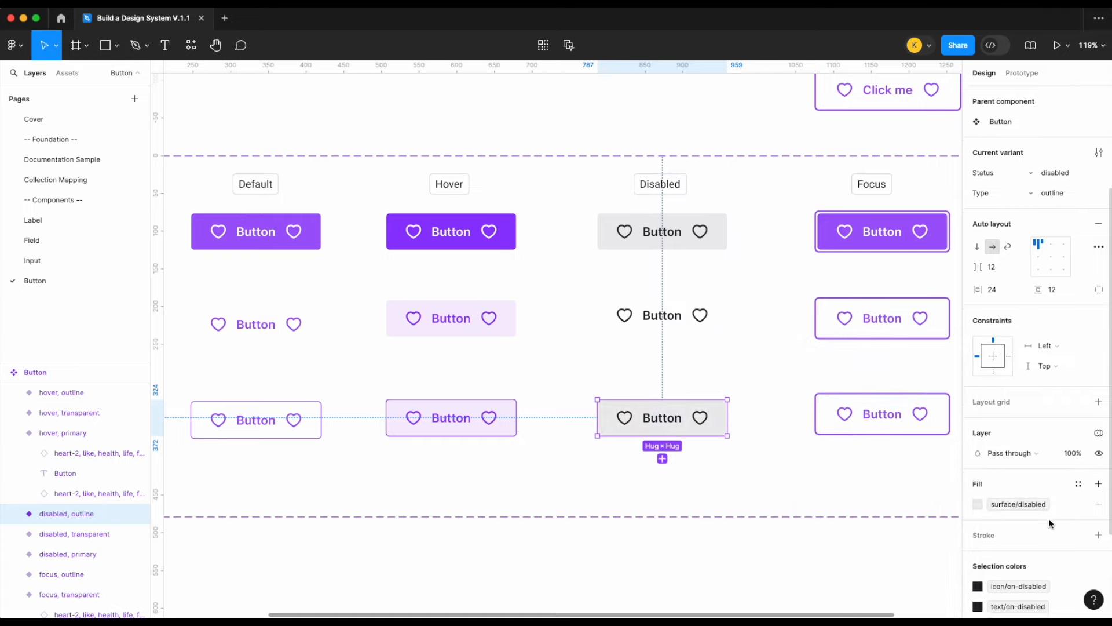
pyautogui.click(1099, 532)
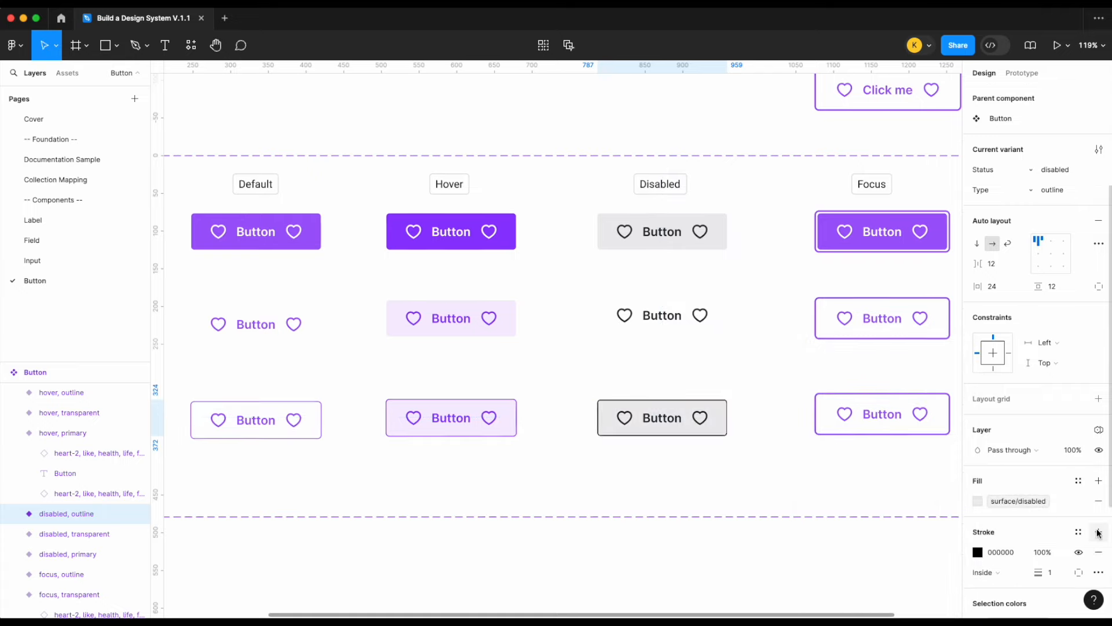
pyautogui.click(1053, 576)
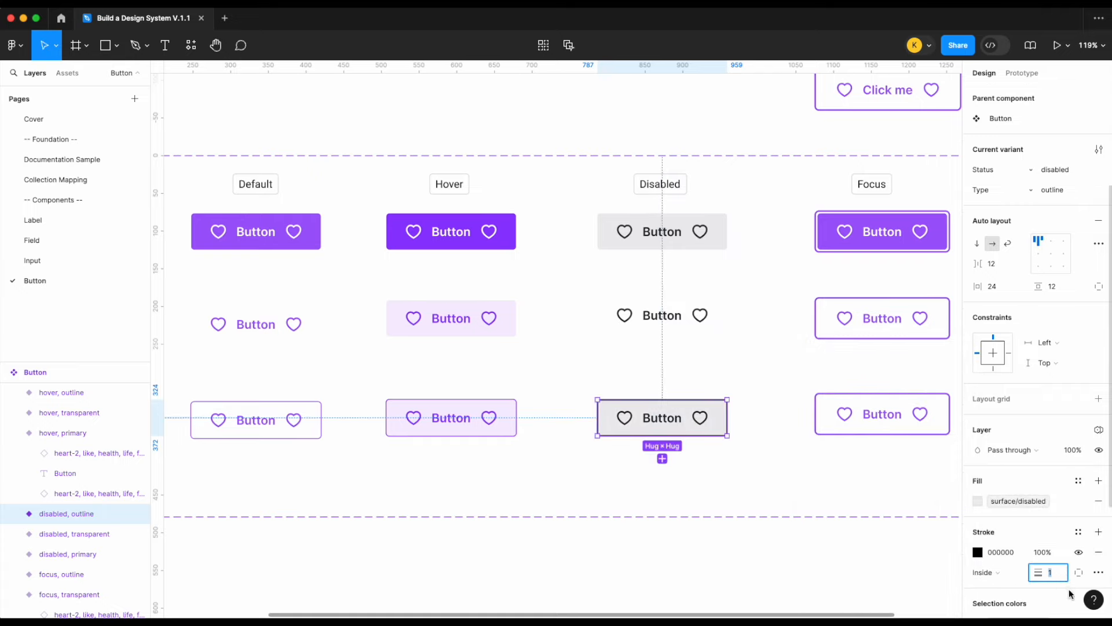
pyautogui.rightClick(1053, 575)
pyautogui.click(1052, 603)
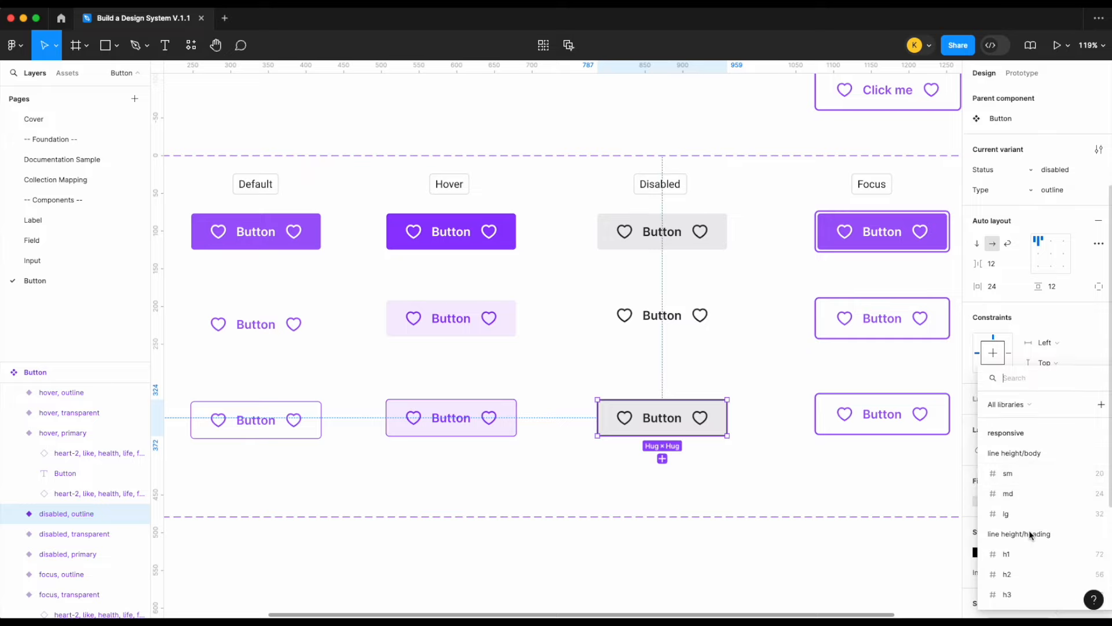
pyautogui.write('bor')
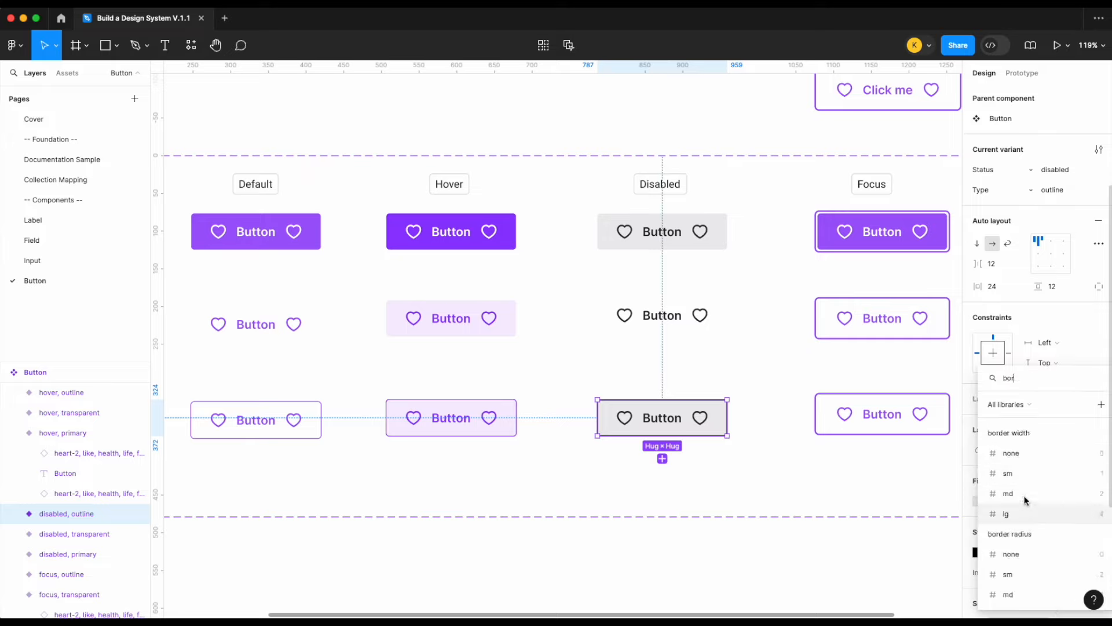
pyautogui.click(1034, 474)
pyautogui.click(1000, 578)
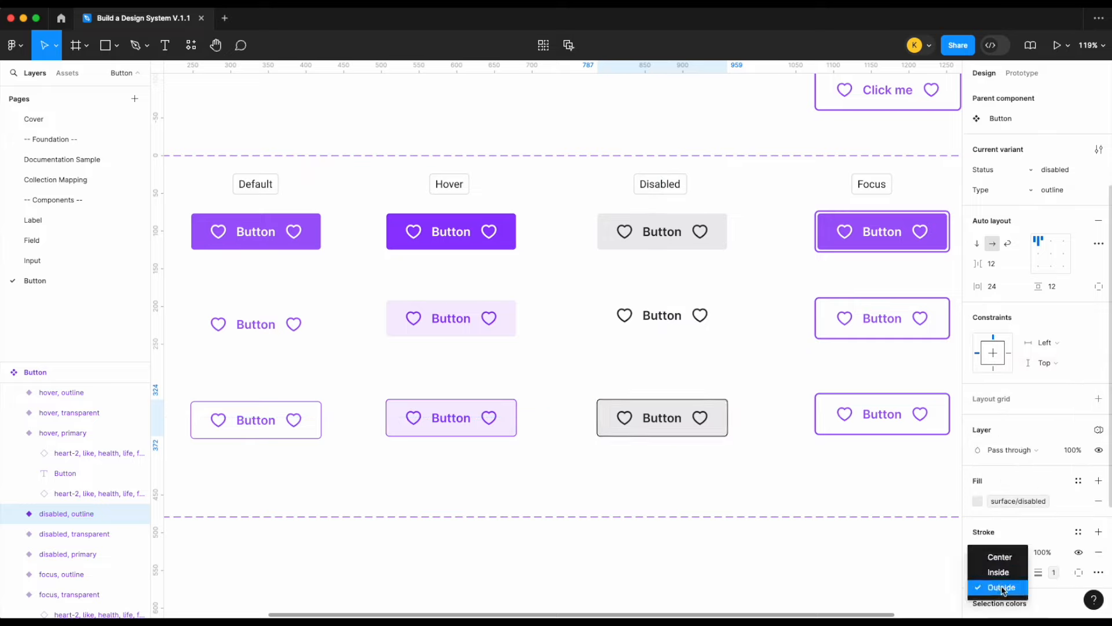
pyautogui.click(1002, 590)
# - Apply the border/disabled variable to the disabled outline variant's stroke color
pyautogui.click(1078, 531)
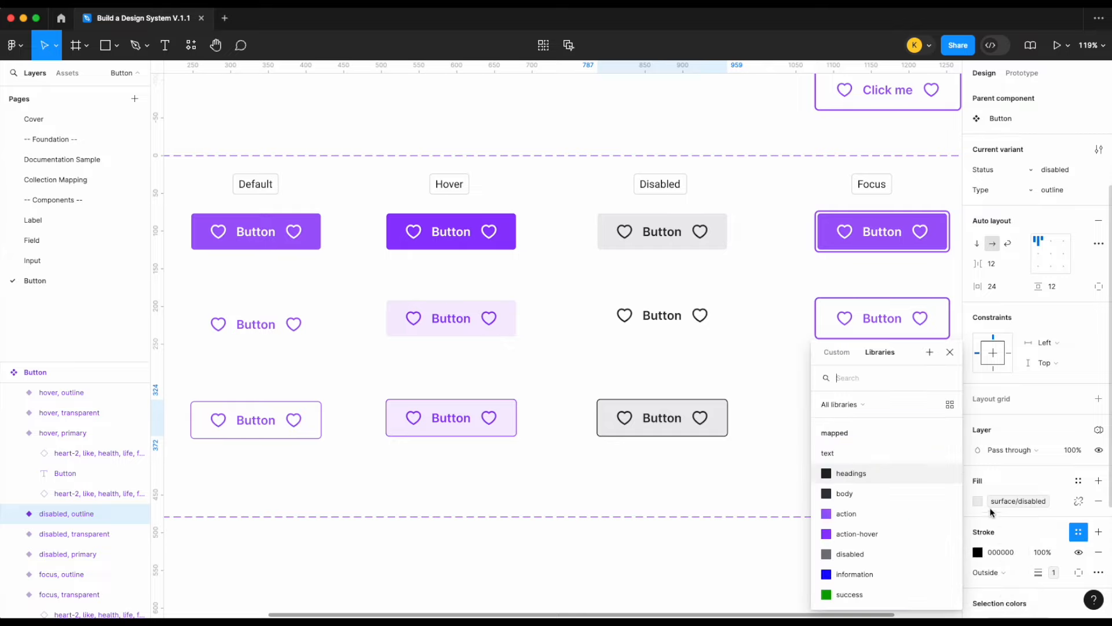
pyautogui.write('bor')
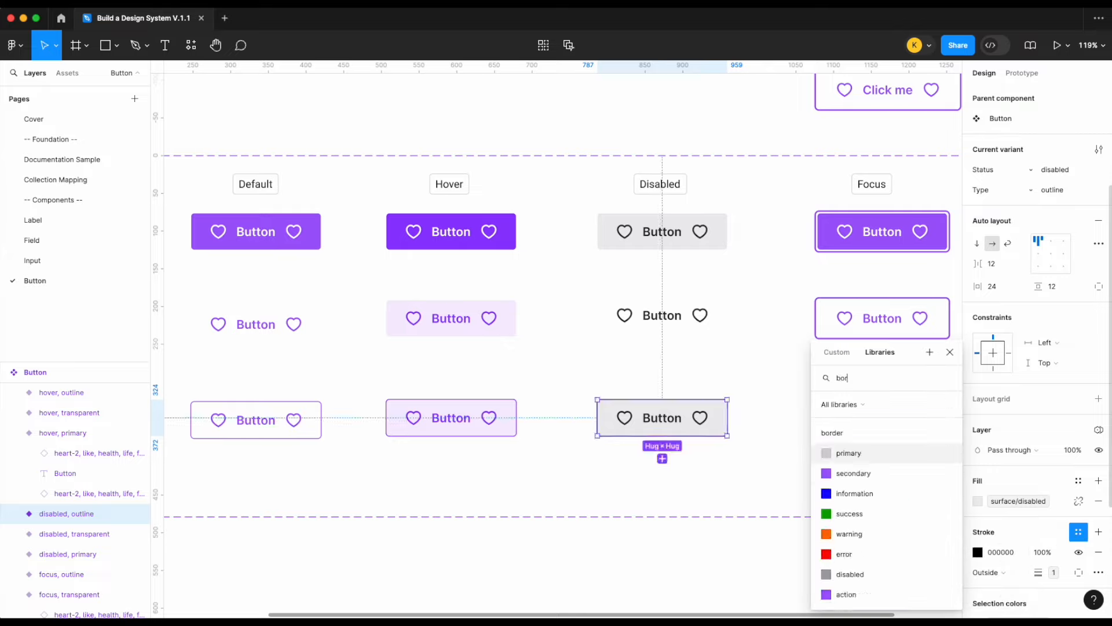
pyautogui.click(881, 574)
pyautogui.click(713, 468)
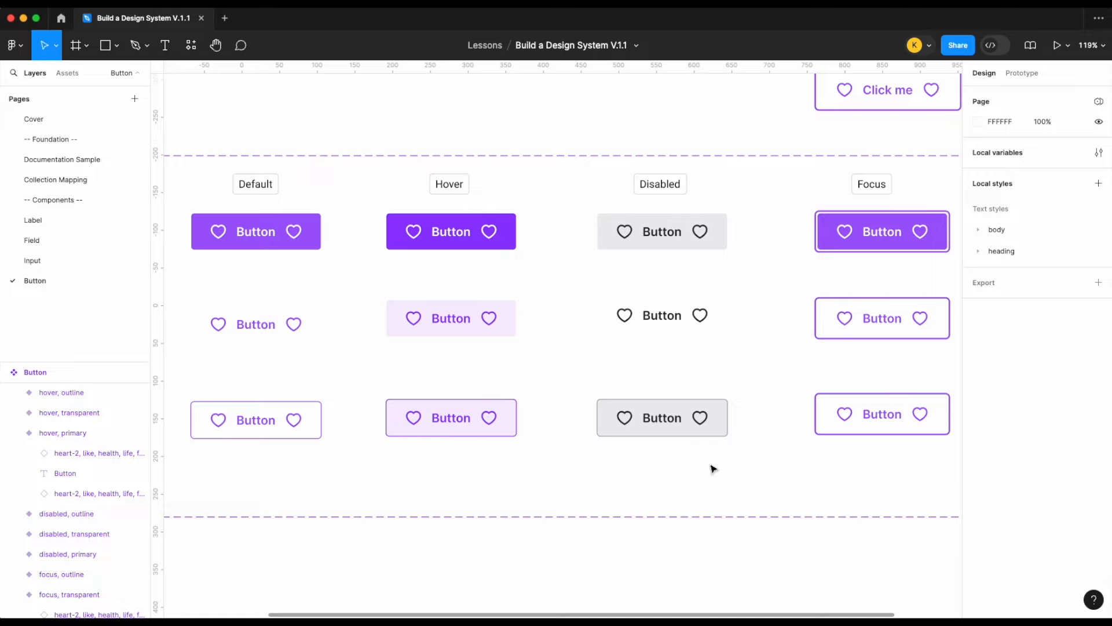
# - Add an outside stroke to the focus outline variant with its width bound to border width sm
pyautogui.hscroll(3, 747, 461)
pyautogui.click(777, 428)
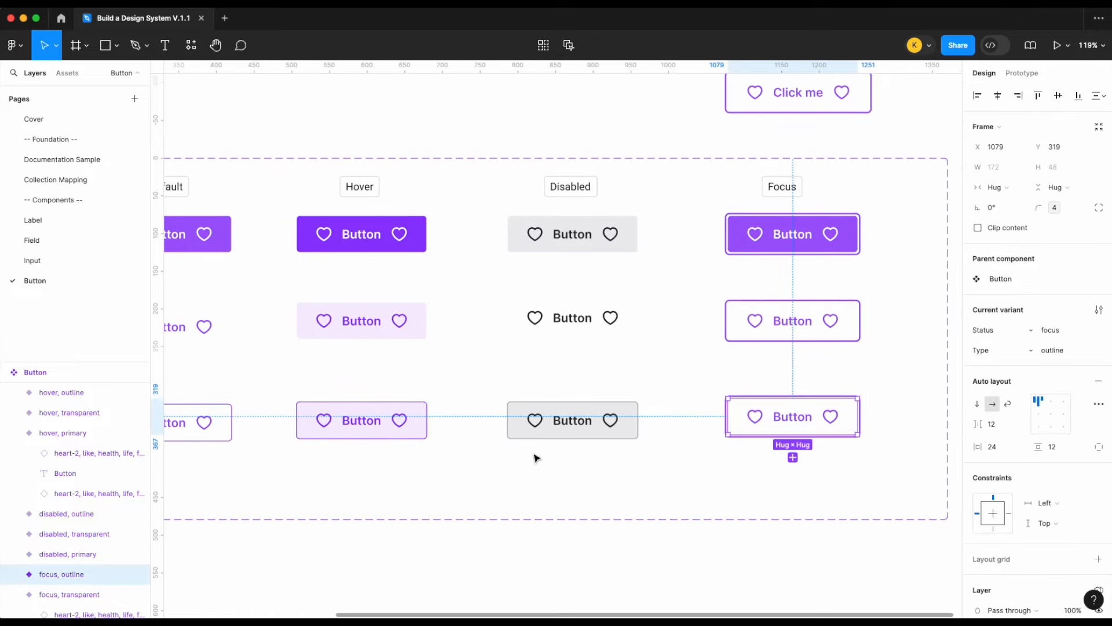
pyautogui.hscroll(-3, 534, 457)
pyautogui.hscroll(3, 776, 423)
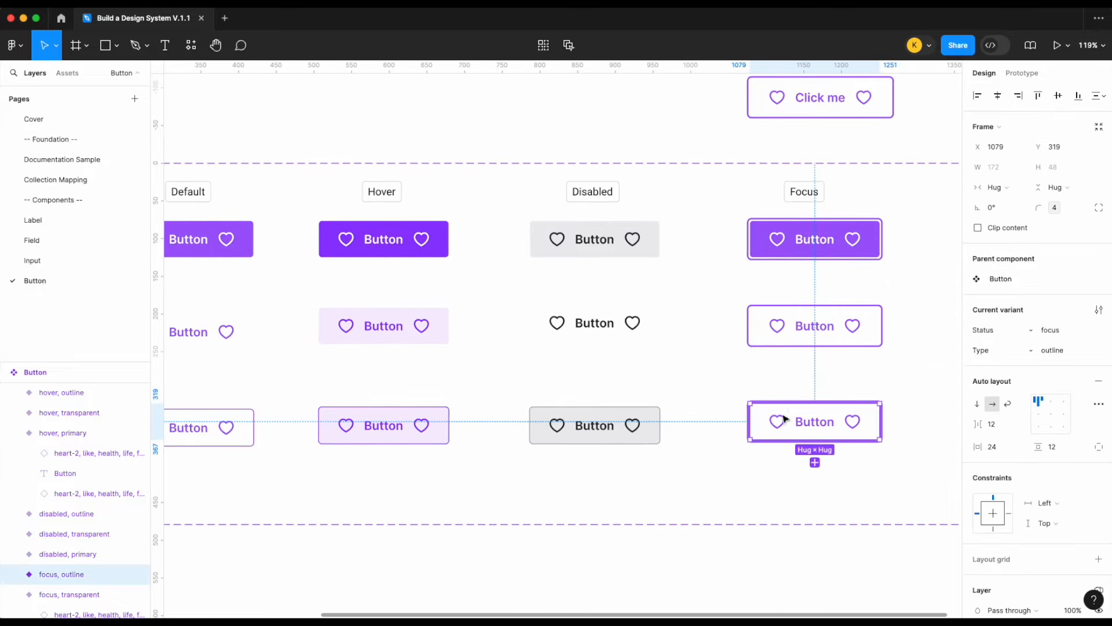
pyautogui.scroll(-4, 1035, 524)
pyautogui.scroll(-3, 1034, 520)
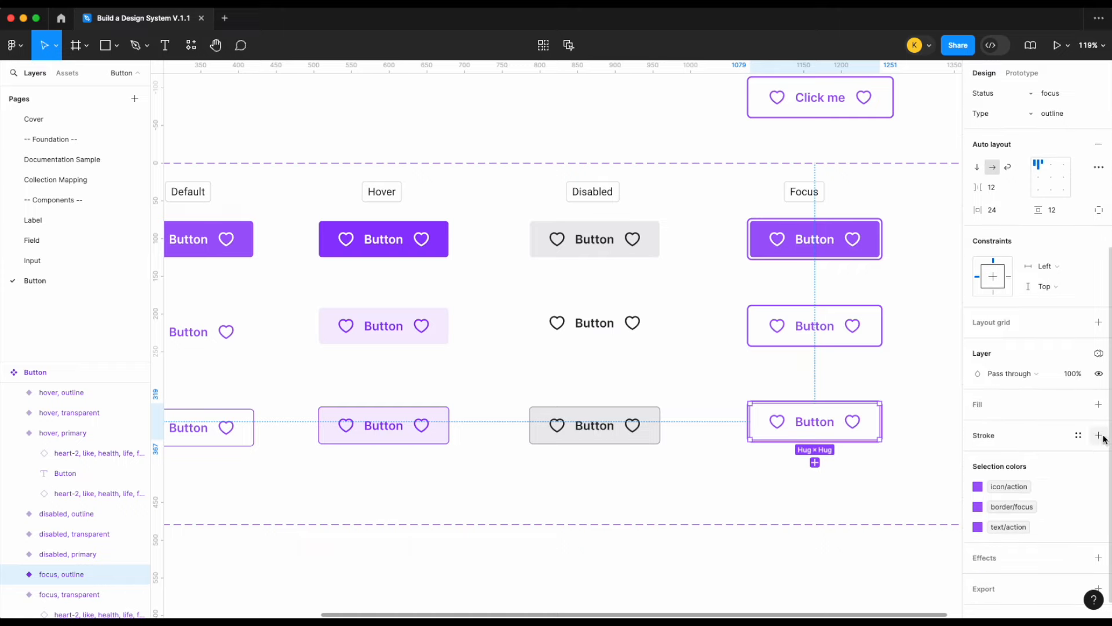
pyautogui.click(1098, 435)
pyautogui.rightClick(1059, 484)
pyautogui.click(1057, 563)
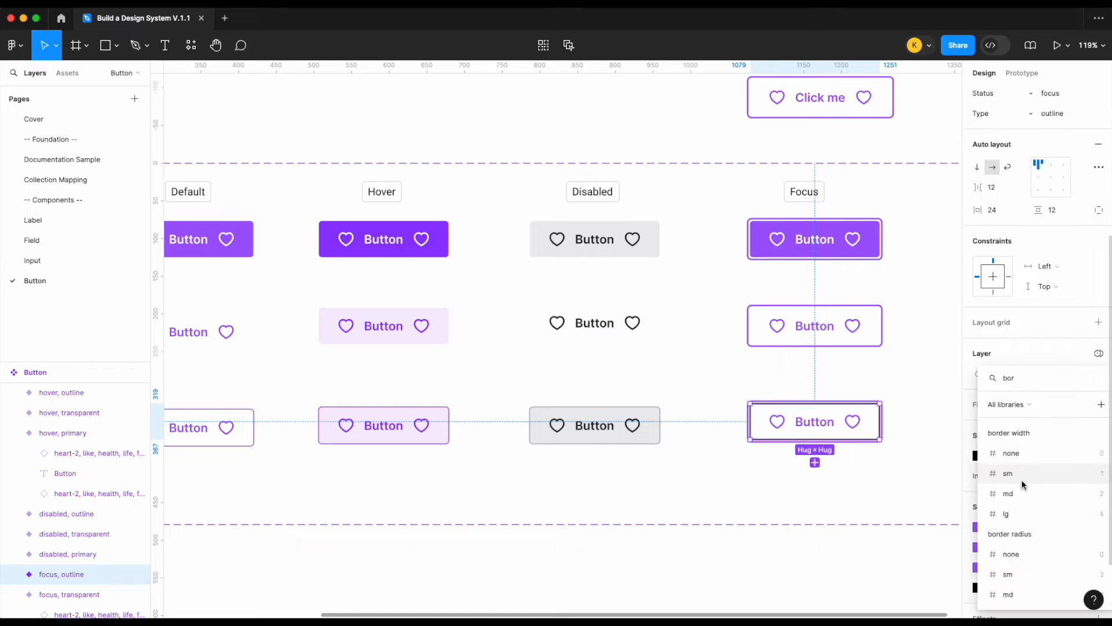
pyautogui.press('Escape')
pyautogui.click(1019, 475)
pyautogui.click(1023, 490)
# - Apply the border/action variable to the focus outline variant's stroke color
pyautogui.click(1078, 434)
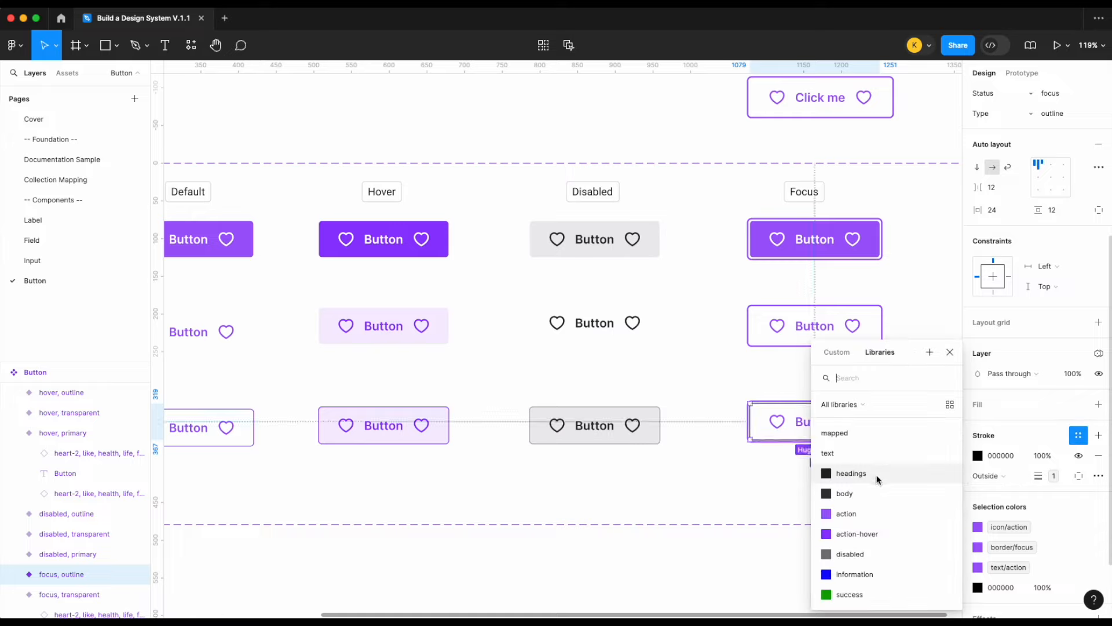
pyautogui.write('bor')
pyautogui.scroll(-1, 845, 492)
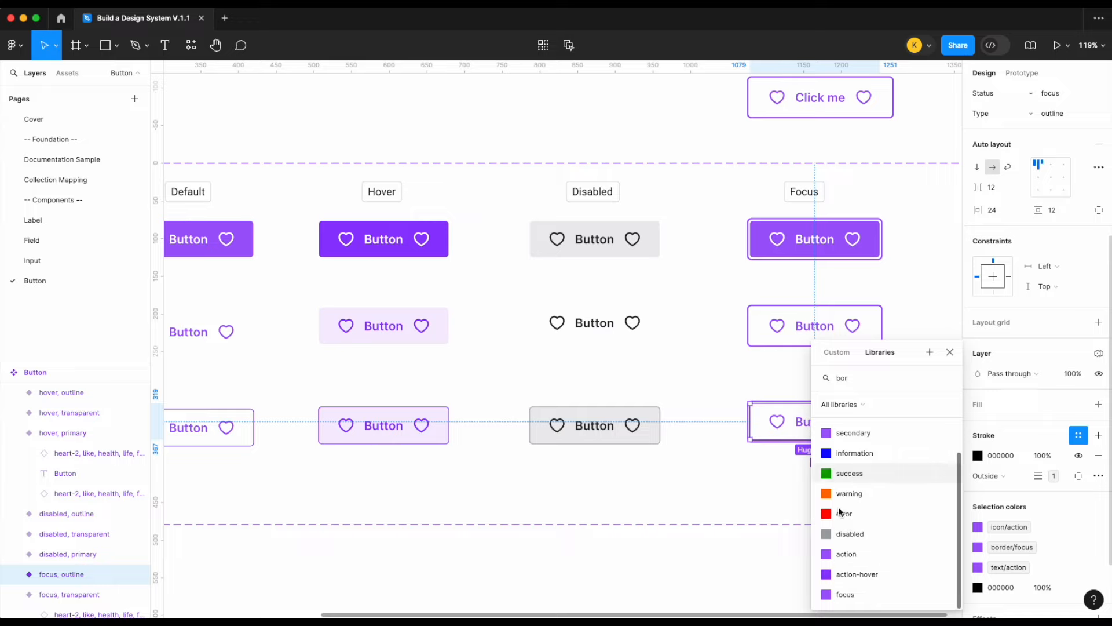
pyautogui.click(879, 557)
pyautogui.click(799, 499)
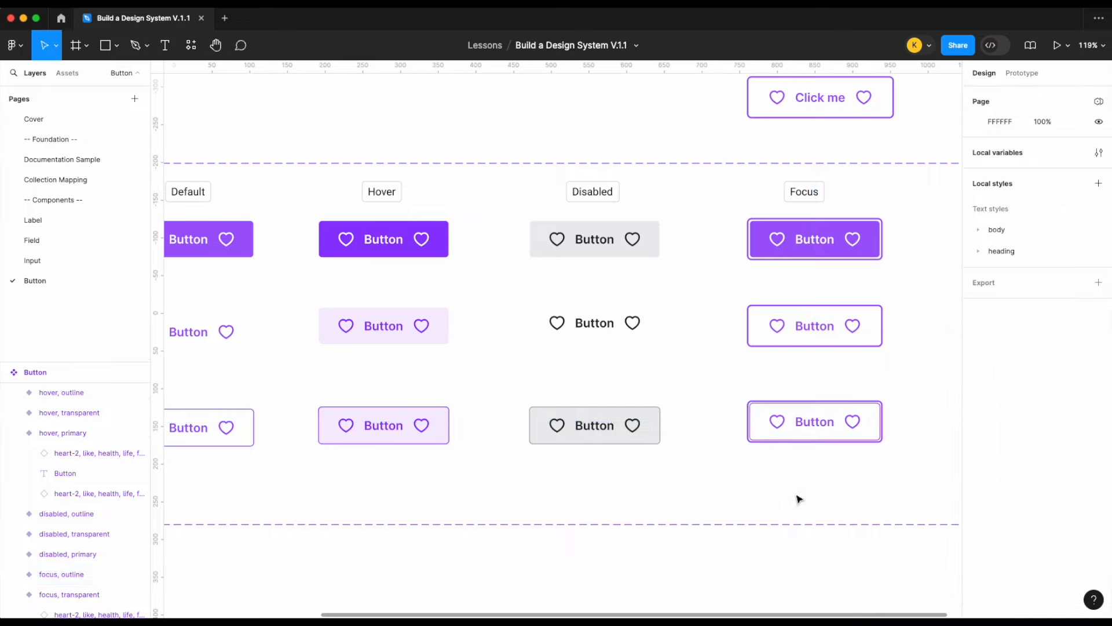
# - Switch the Click me test instance's type to outline
pyautogui.scroll(-5, 799, 500)
pyautogui.click(810, 463)
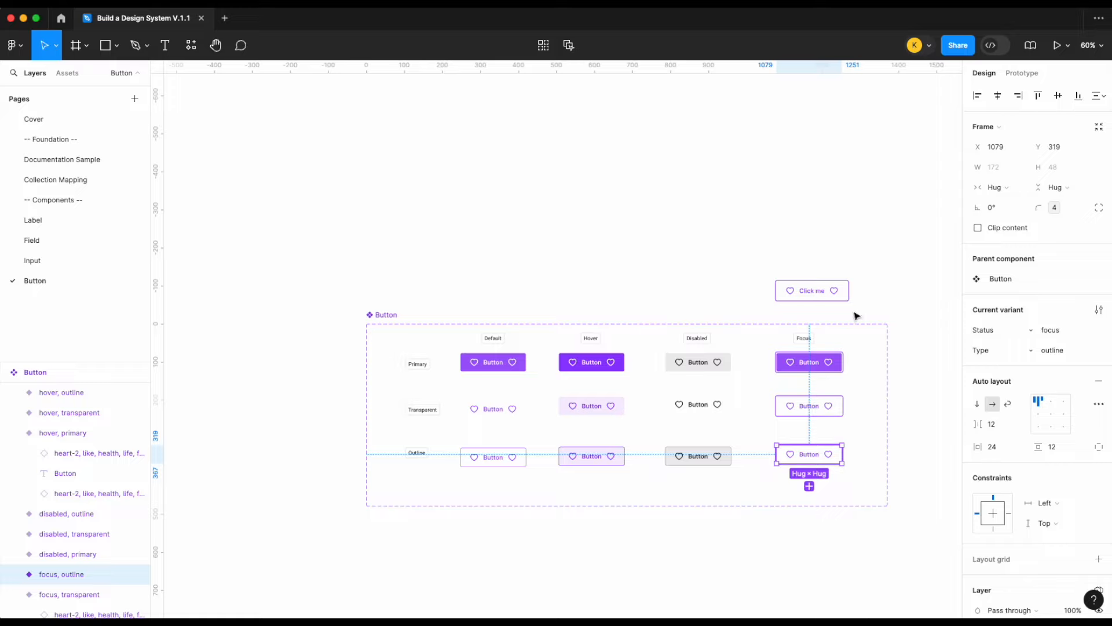
pyautogui.click(817, 293)
pyautogui.click(1048, 299)
pyautogui.click(1035, 307)
pyautogui.scroll(5, 888, 288)
pyautogui.click(878, 296)
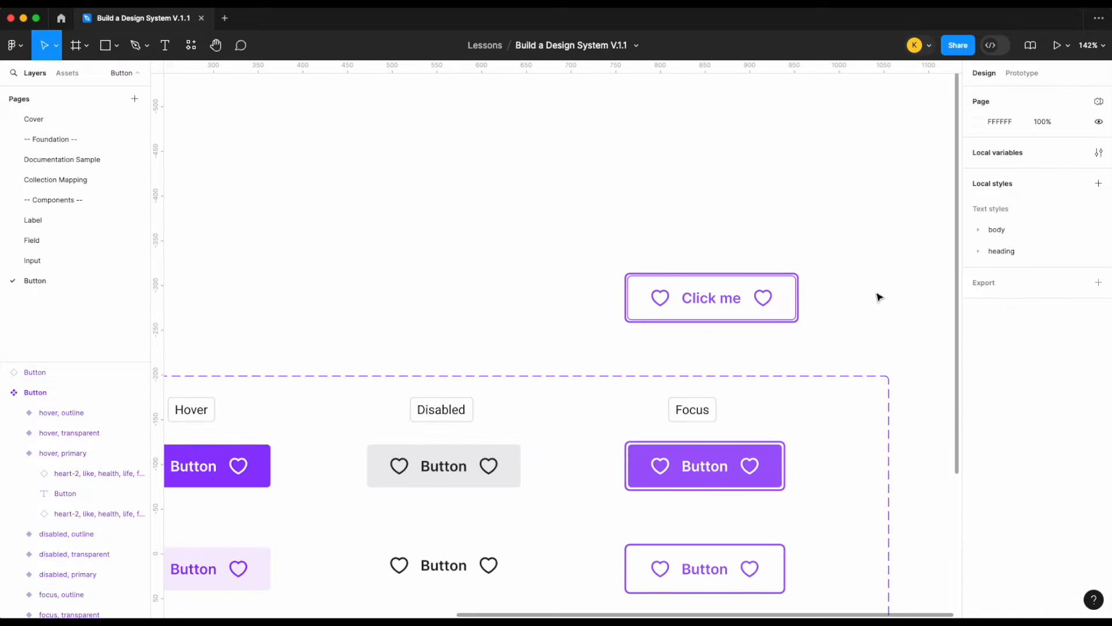
# - Test the Click me instance by switching its type to primary and cycling its status back to default
pyautogui.click(768, 296)
pyautogui.click(1064, 296)
pyautogui.click(1064, 289)
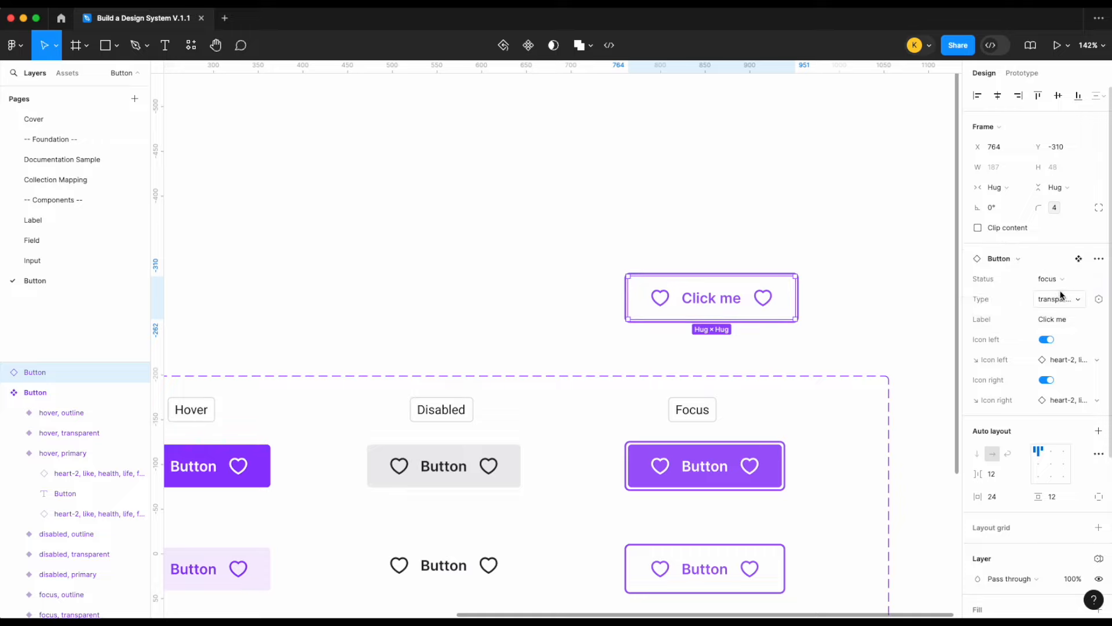
pyautogui.click(1021, 296)
pyautogui.click(1023, 283)
pyautogui.click(1056, 275)
pyautogui.click(1054, 264)
pyautogui.click(1053, 276)
pyautogui.click(1054, 262)
pyautogui.click(1054, 277)
pyautogui.click(1057, 259)
pyautogui.click(1061, 292)
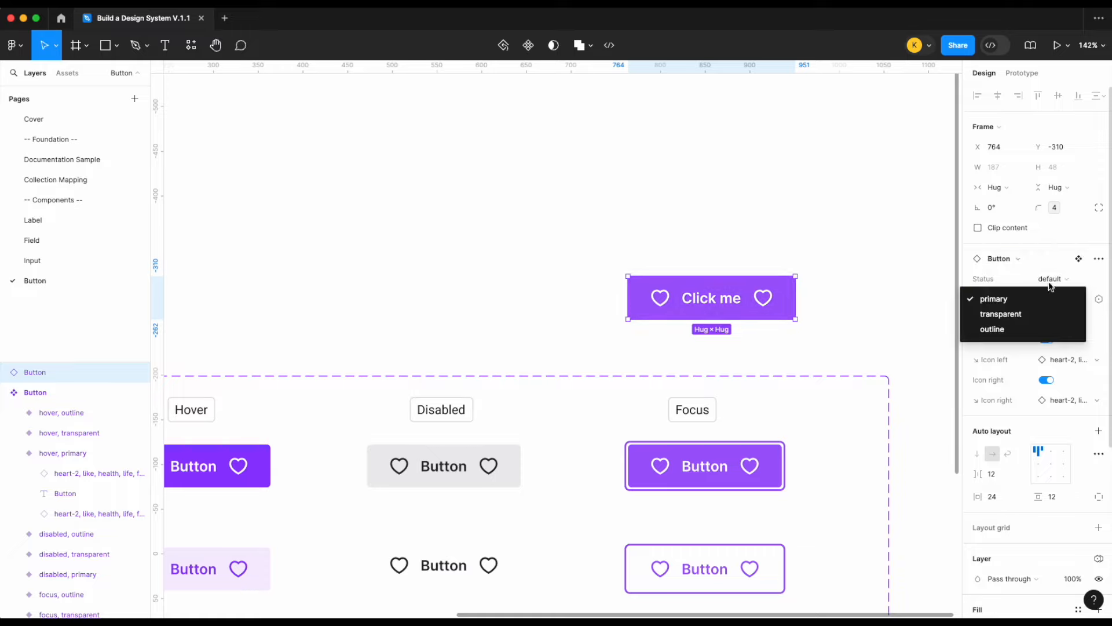
pyautogui.click(869, 267)
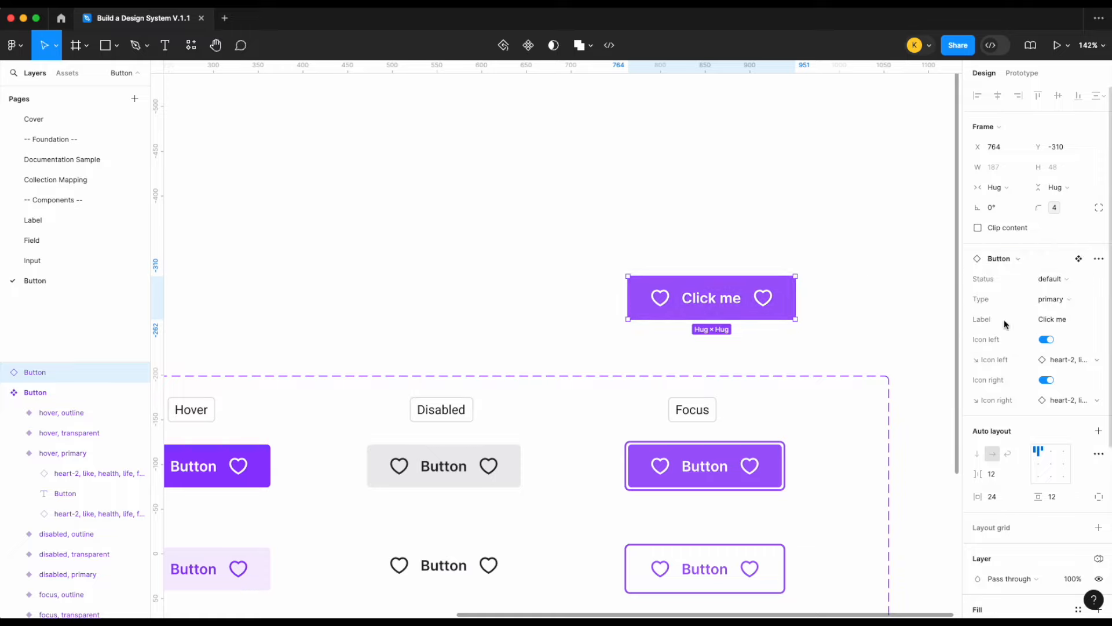
# - Delete the Click me test instance above the Button component set
pyautogui.scroll(-5, 814, 278)
pyautogui.click(889, 259)
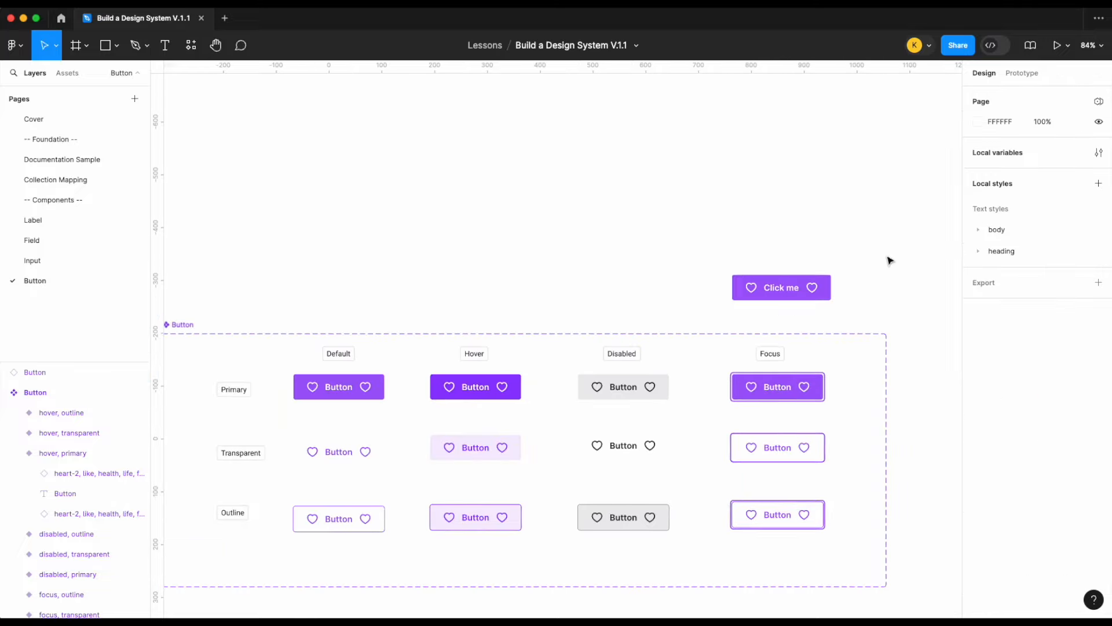
pyautogui.scroll(2, 864, 273)
pyautogui.scroll(-1, 852, 255)
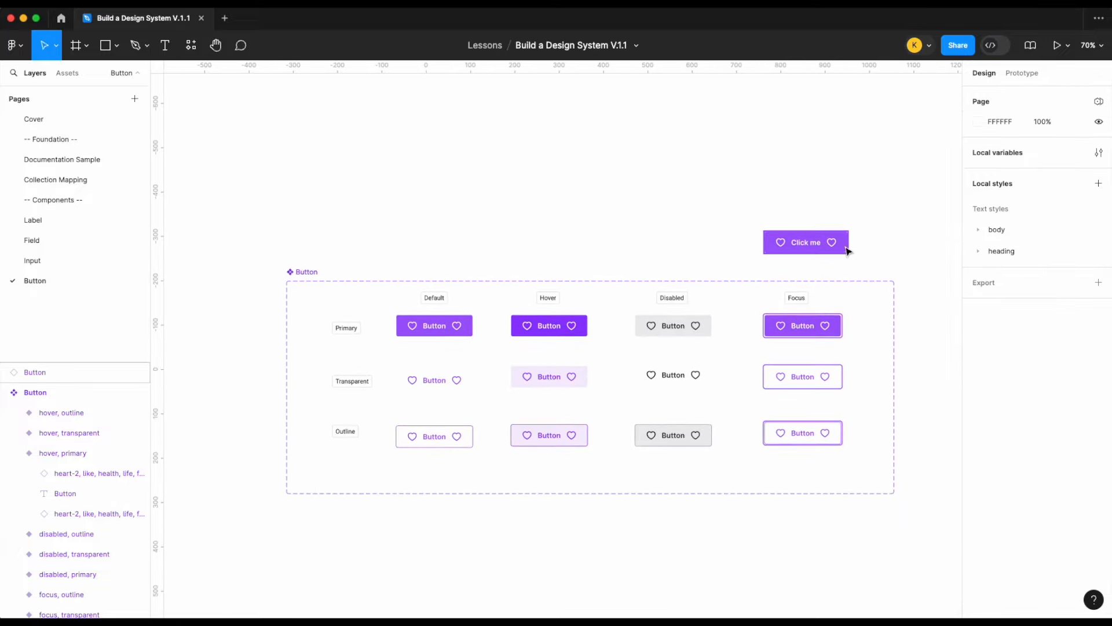
pyautogui.click(844, 251)
pyautogui.press('Delete')
pyautogui.hscroll(1, 845, 250)
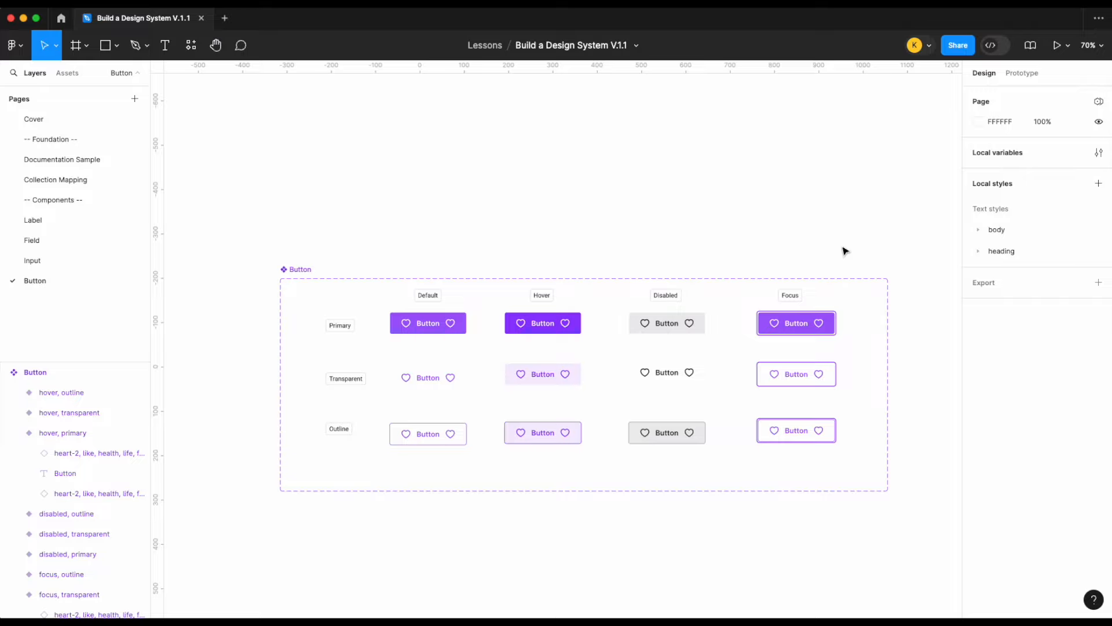
# - Place a heart-2 icon from the central icon system library below the Button component set at X 0, Y 499
pyautogui.scroll(-3, 845, 250)
pyautogui.click(64, 74)
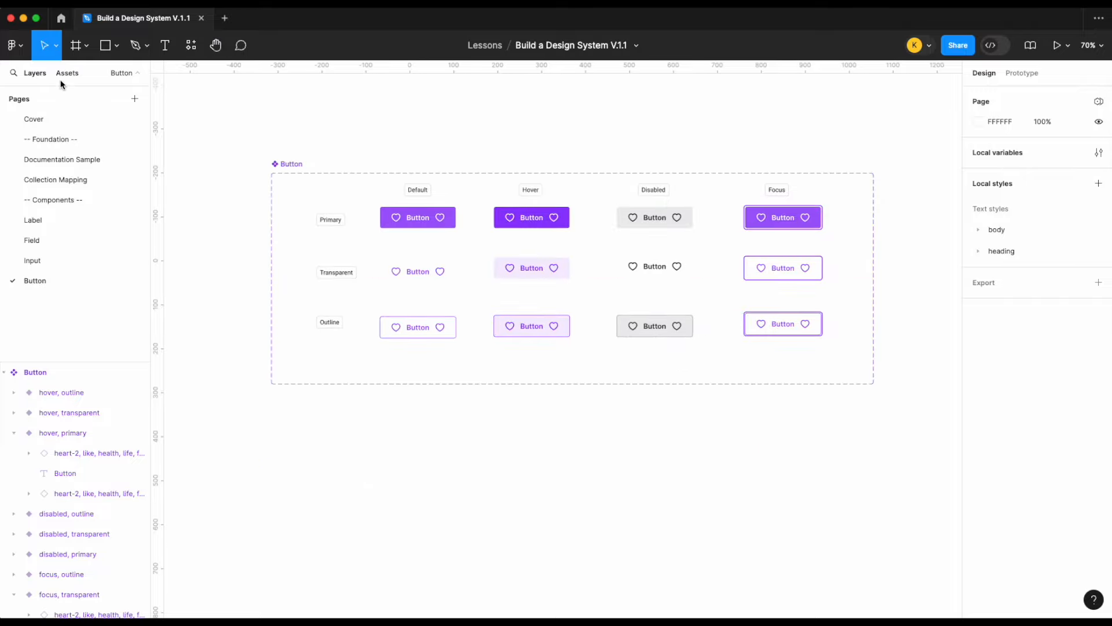
pyautogui.moveTo(40, 175); pyautogui.dragTo(315, 348)
pyautogui.moveTo(392, 423); pyautogui.dragTo(418, 488)
pyautogui.scroll(5, 419, 489)
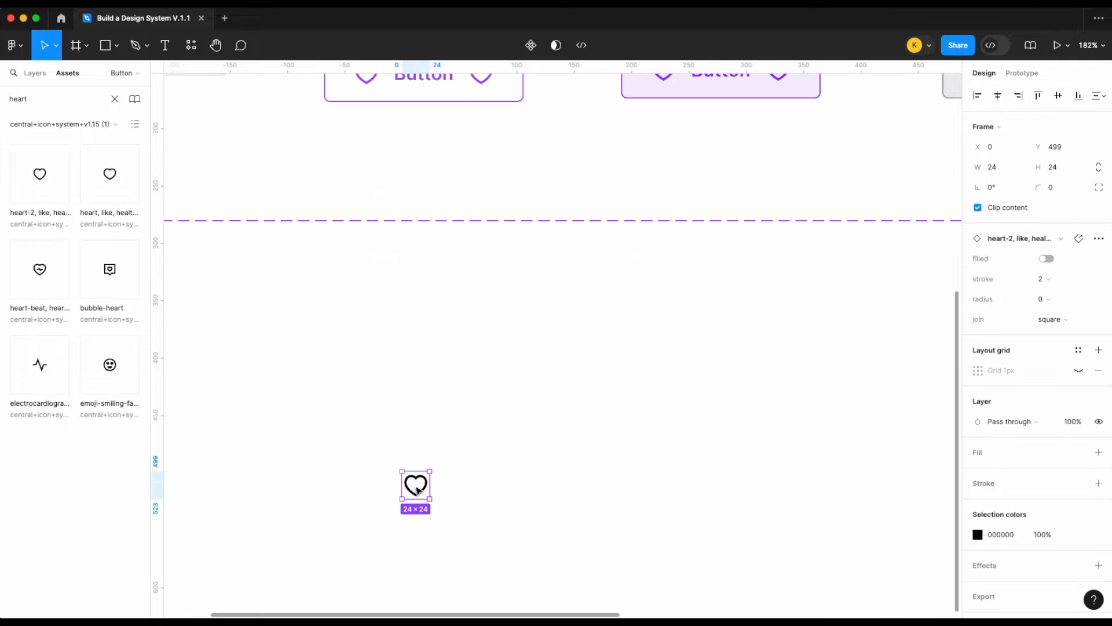
pyautogui.scroll(-1, 418, 489)
pyautogui.click(41, 74)
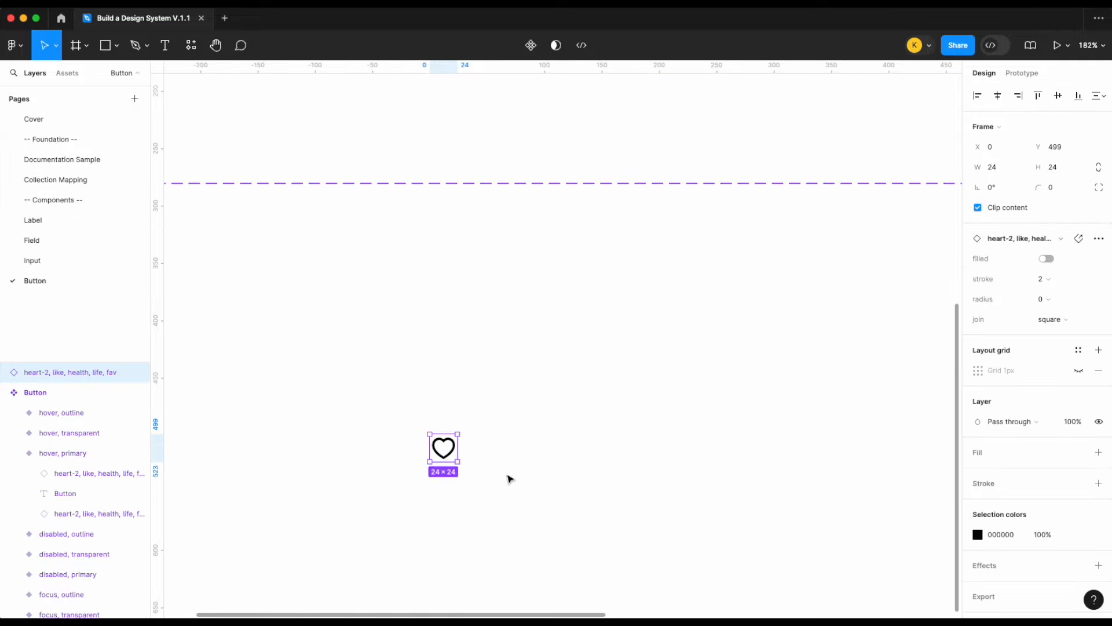
pyautogui.scroll(-1, 510, 479)
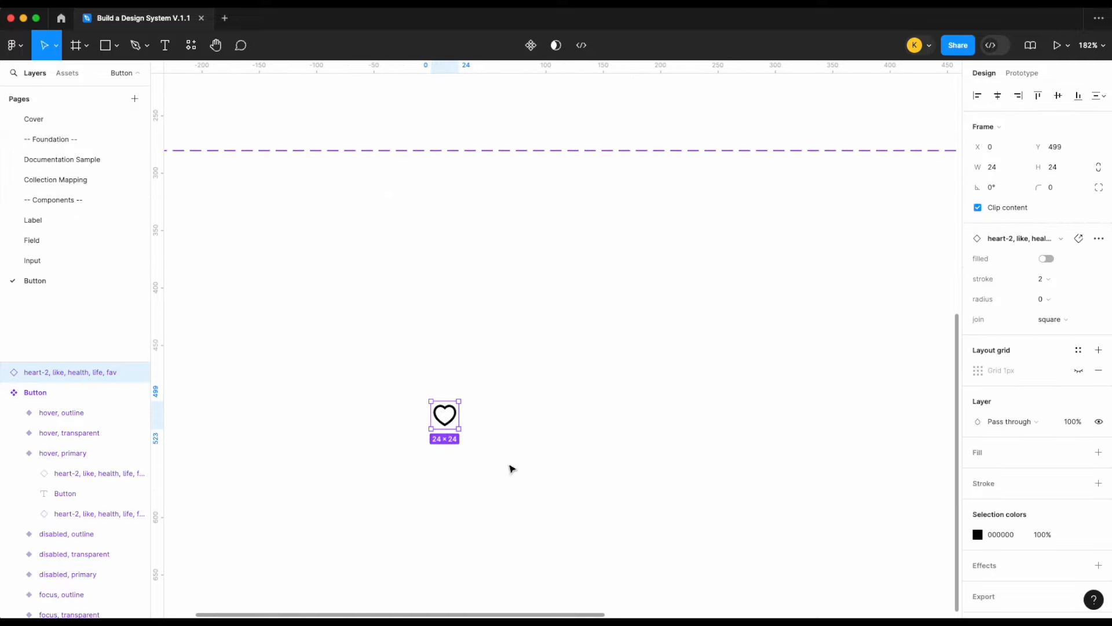
pyautogui.scroll(-5, 511, 468)
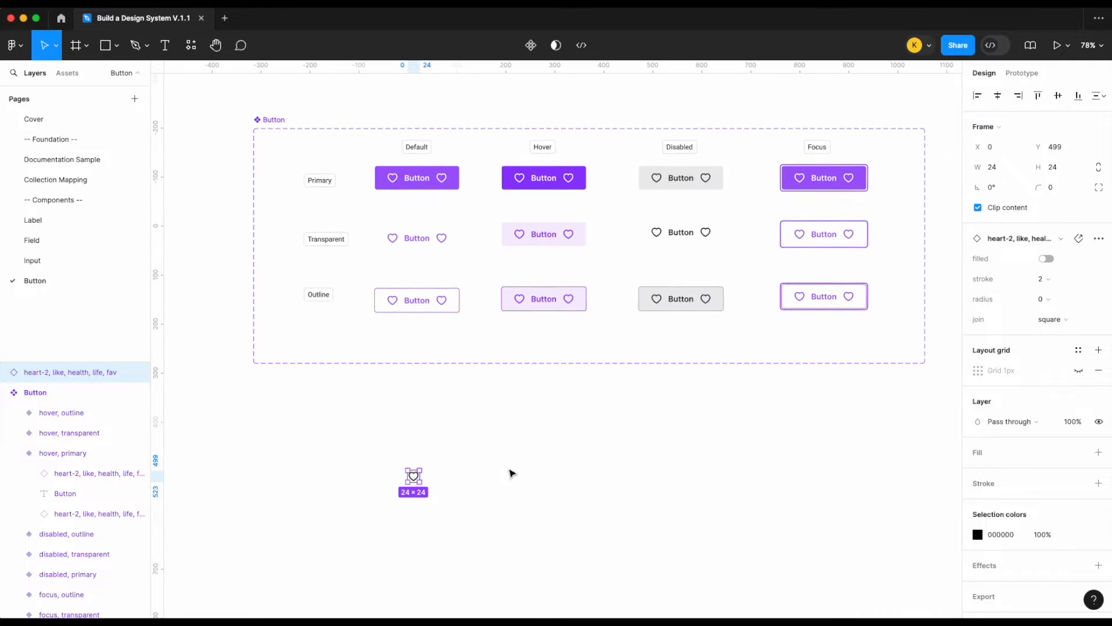
pyautogui.scroll(1, 442, 469)
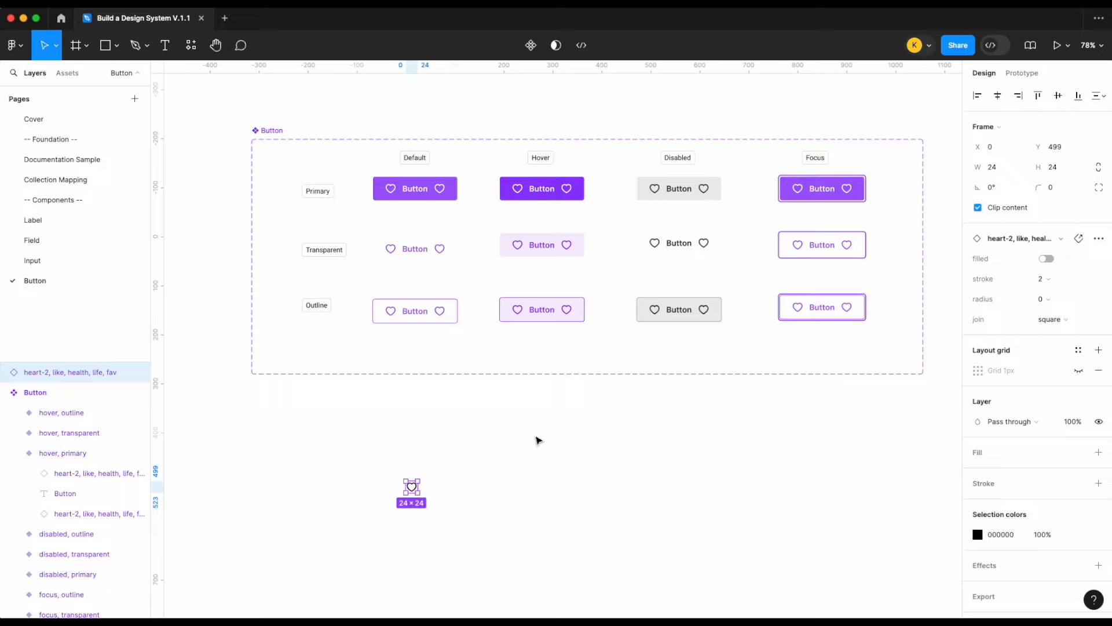
# - Wrap the heart icon in an auto layout frame with 12 horizontal and 12 vertical padding
pyautogui.scroll(5, 536, 440)
pyautogui.scroll(4, 434, 402)
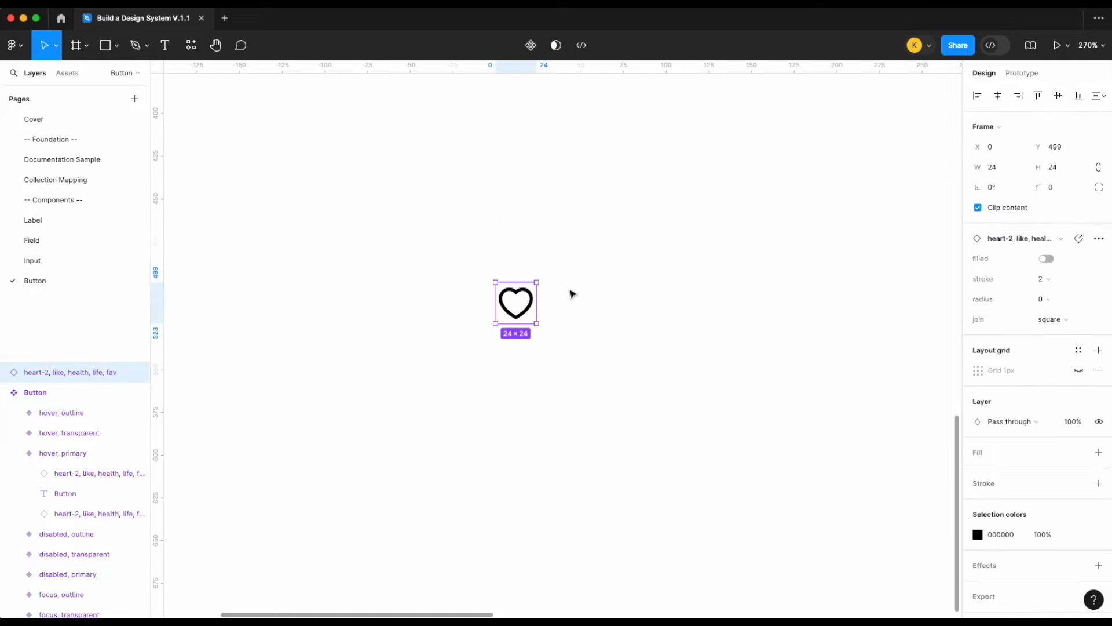
pyautogui.hotkey('shift', 'a')
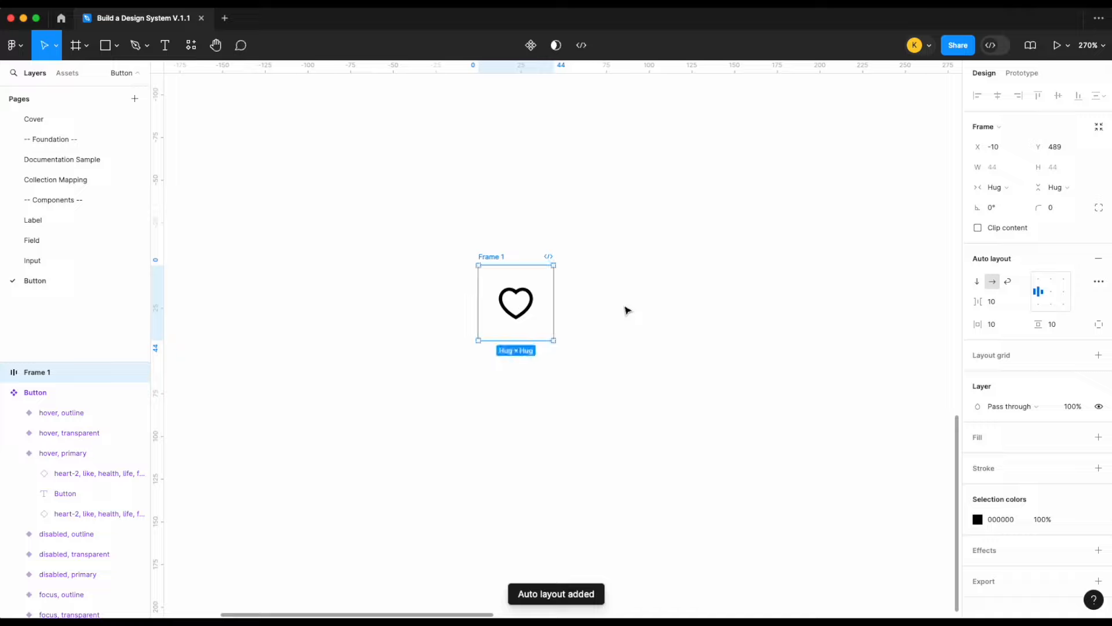
pyautogui.click(1004, 329)
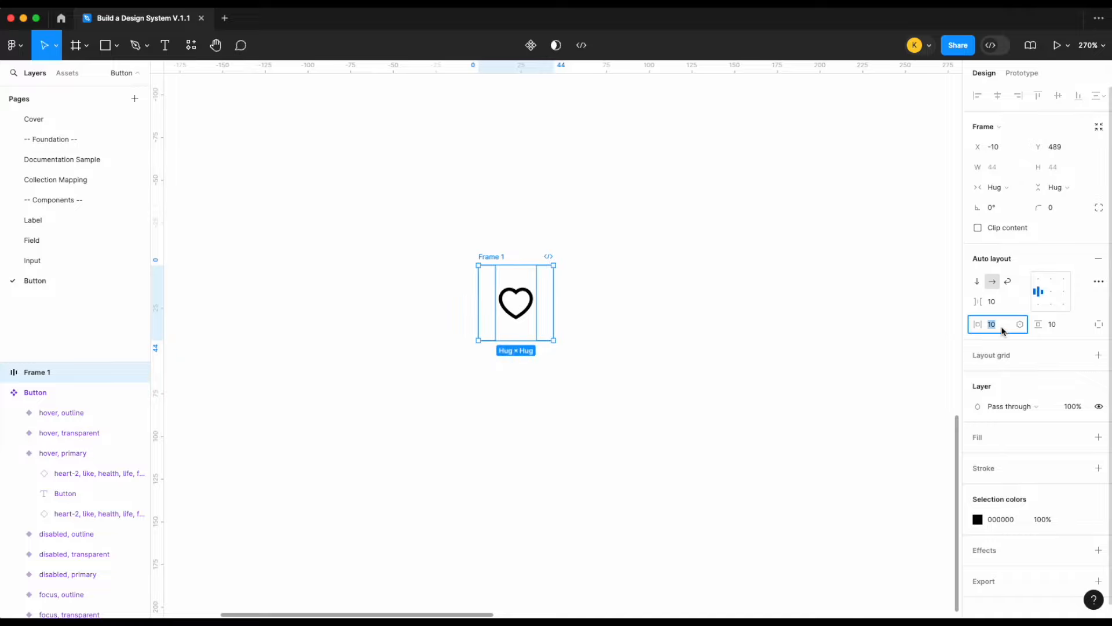
pyautogui.press('Return')
pyautogui.click(1064, 330)
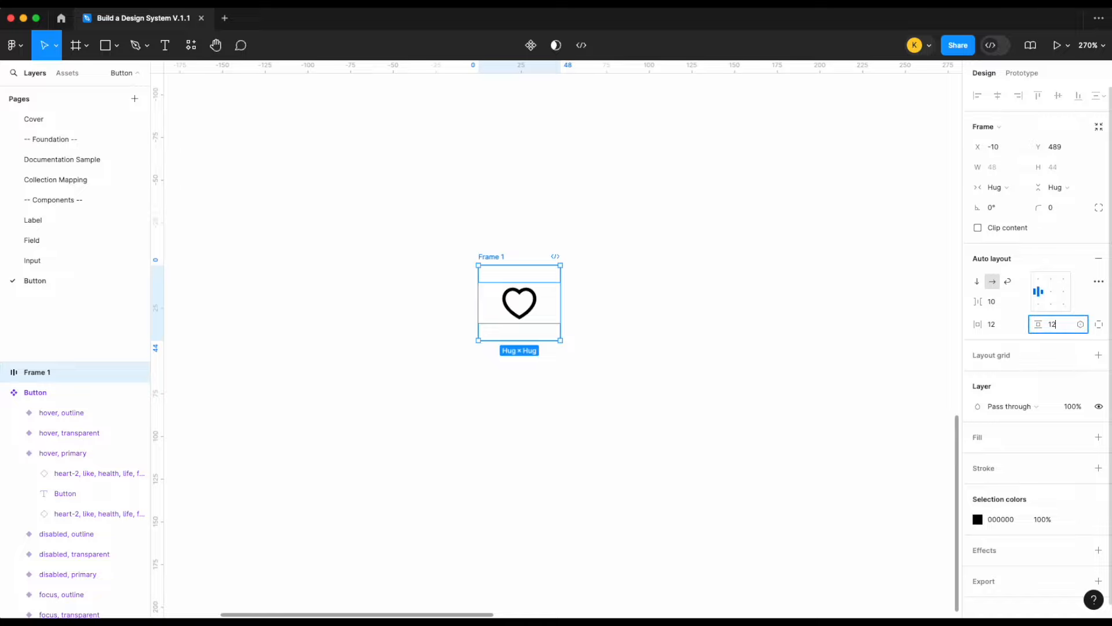
pyautogui.press('Return')
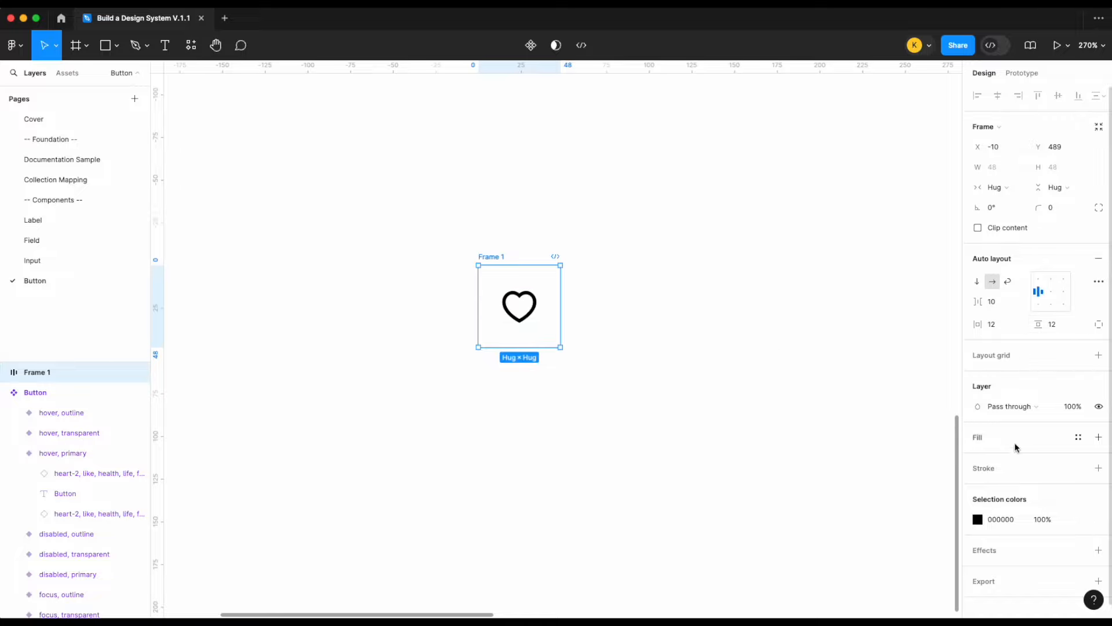
# - Add a fill to the heart icon's frame using the surface/action variable
pyautogui.click(1094, 437)
pyautogui.click(1078, 437)
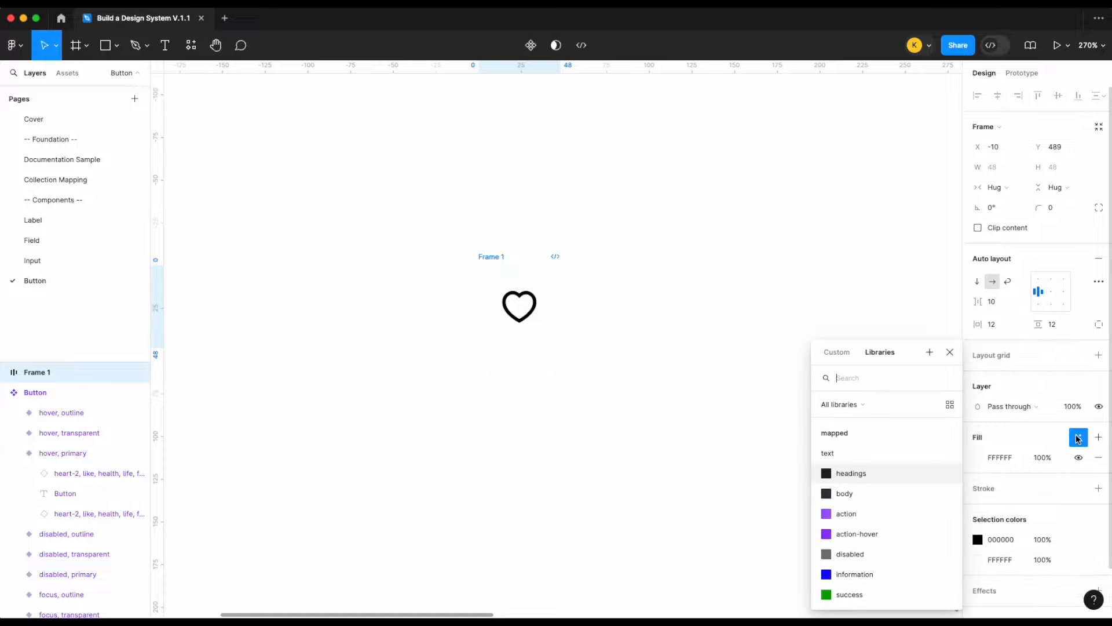
pyautogui.write('sur')
pyautogui.scroll(-2, 869, 538)
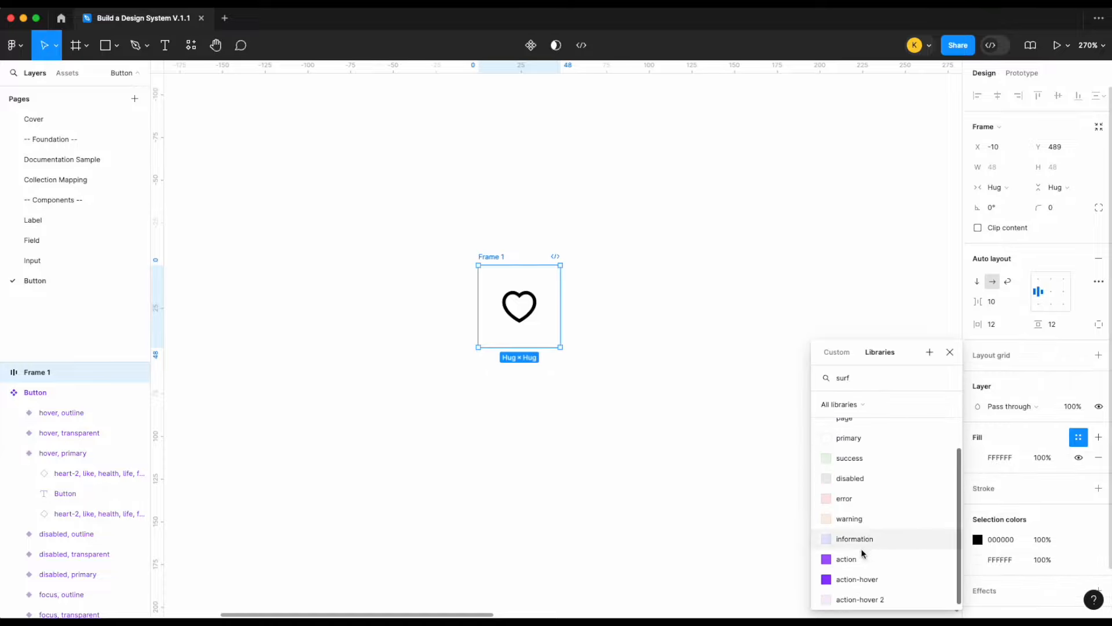
pyautogui.click(861, 557)
# - Replace the heart icon's black color with the icon/on-action variable
pyautogui.scroll(-10, 752, 363)
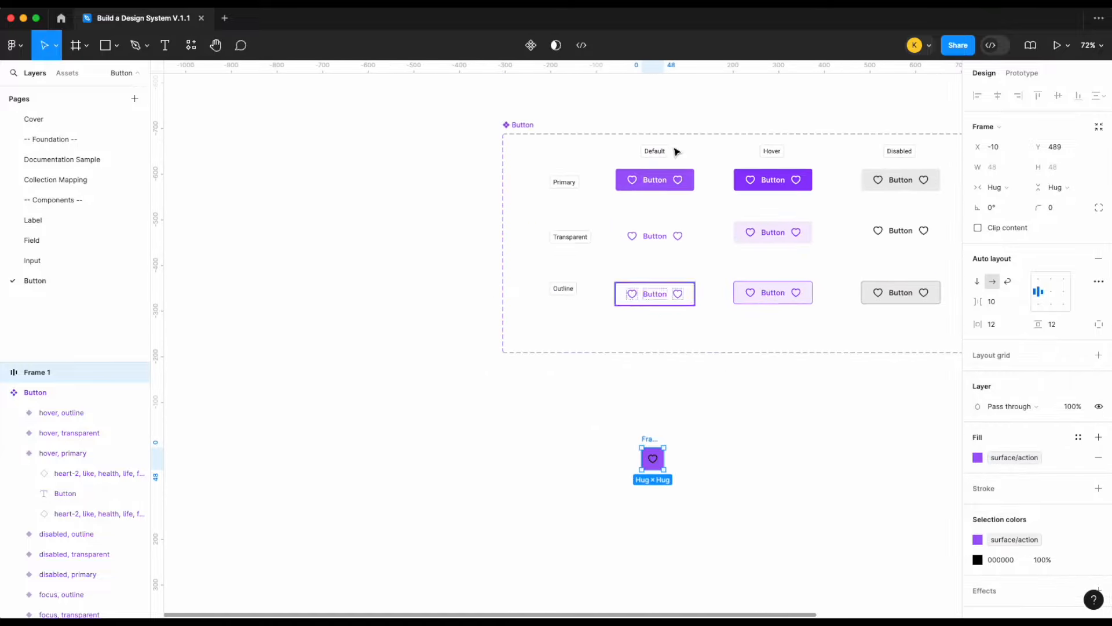
pyautogui.scroll(10, 650, 447)
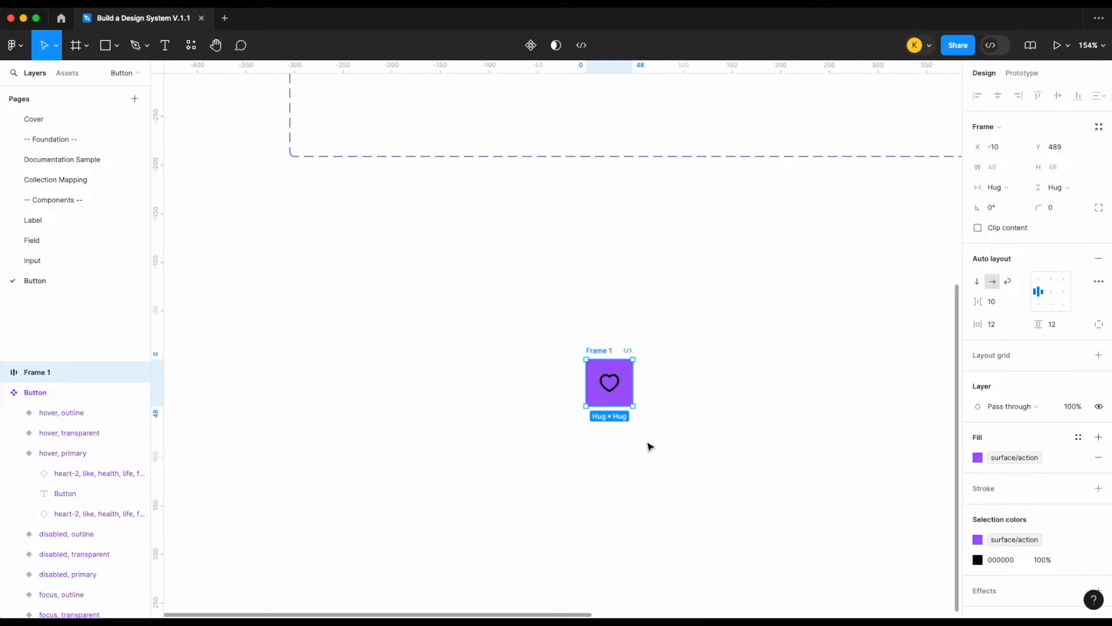
pyautogui.scroll(-1, 653, 410)
pyautogui.scroll(-1, 979, 519)
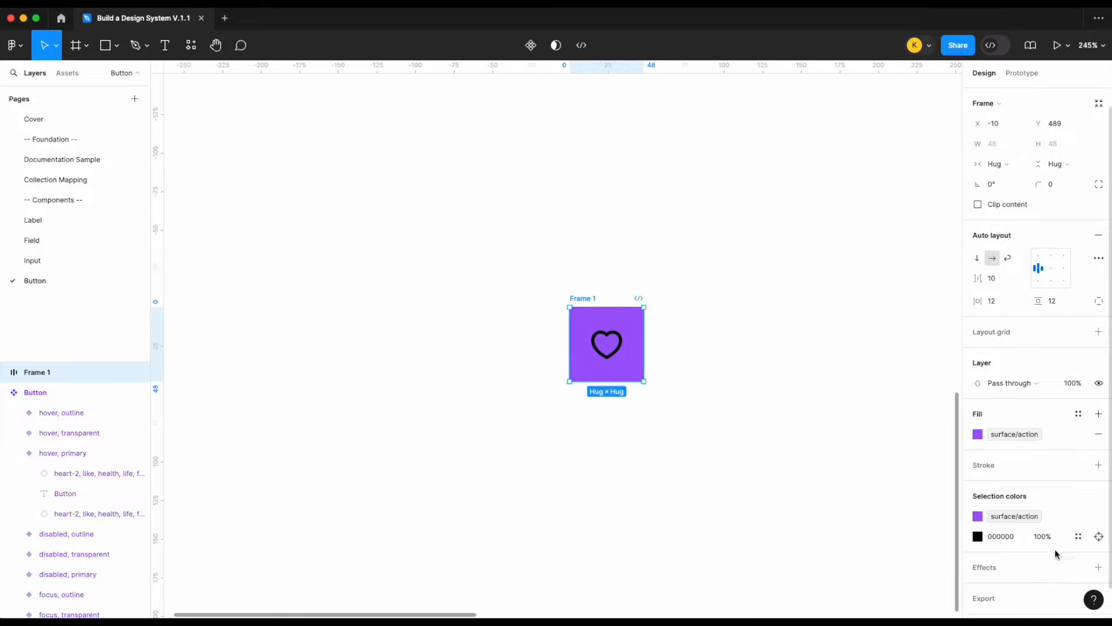
pyautogui.click(1078, 535)
pyautogui.write('ico')
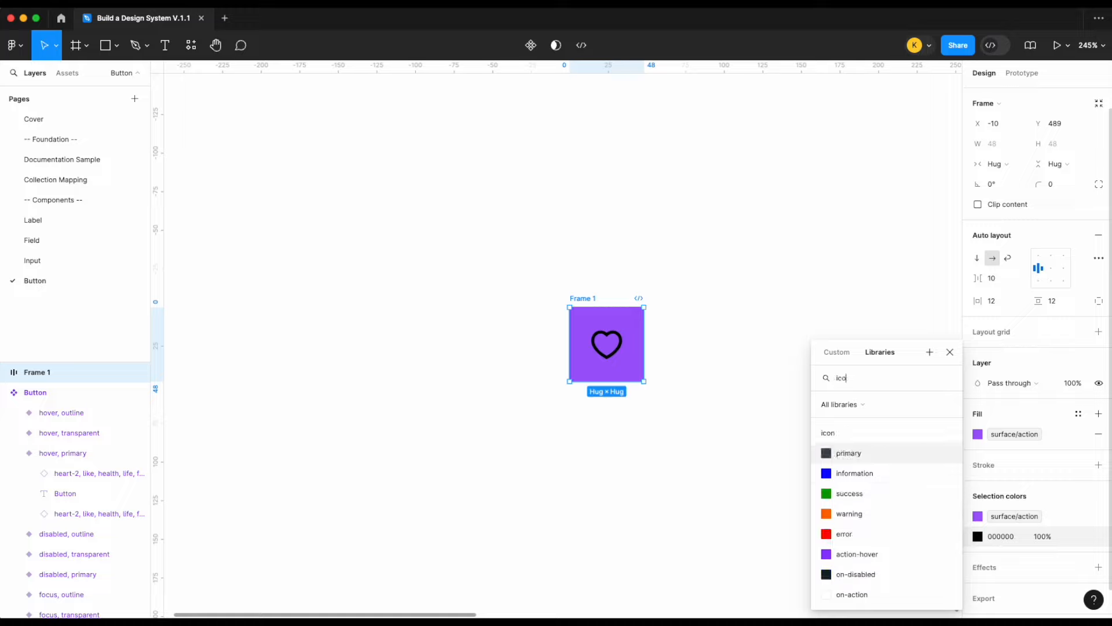
pyautogui.click(884, 592)
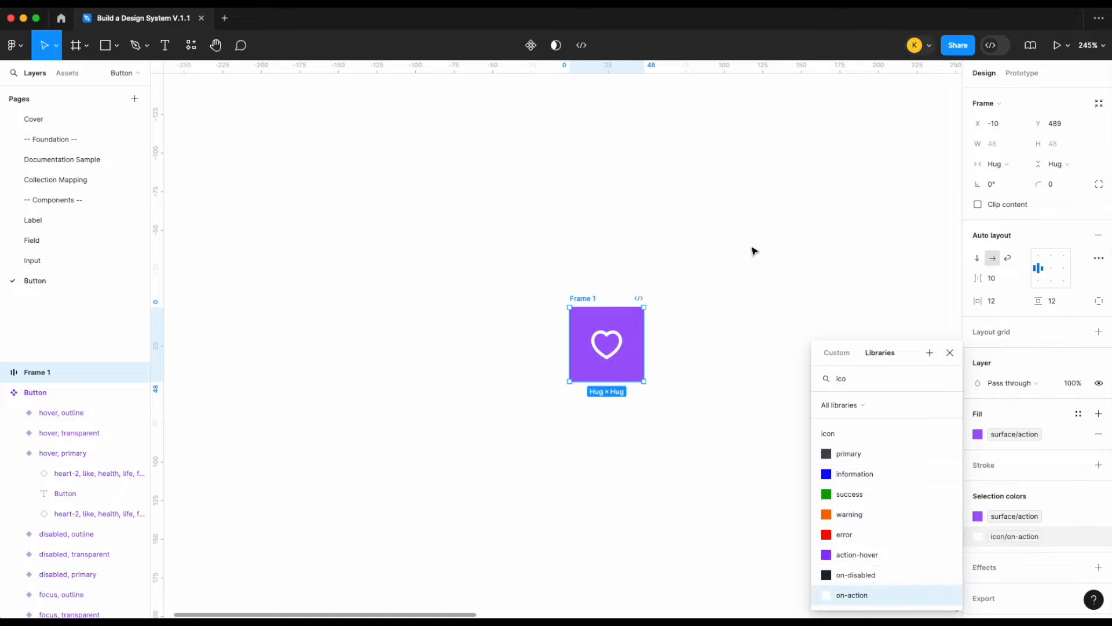
# - Bind the frame's corner radius to the md border radius variable
pyautogui.click(1081, 185)
pyautogui.write('radiu')
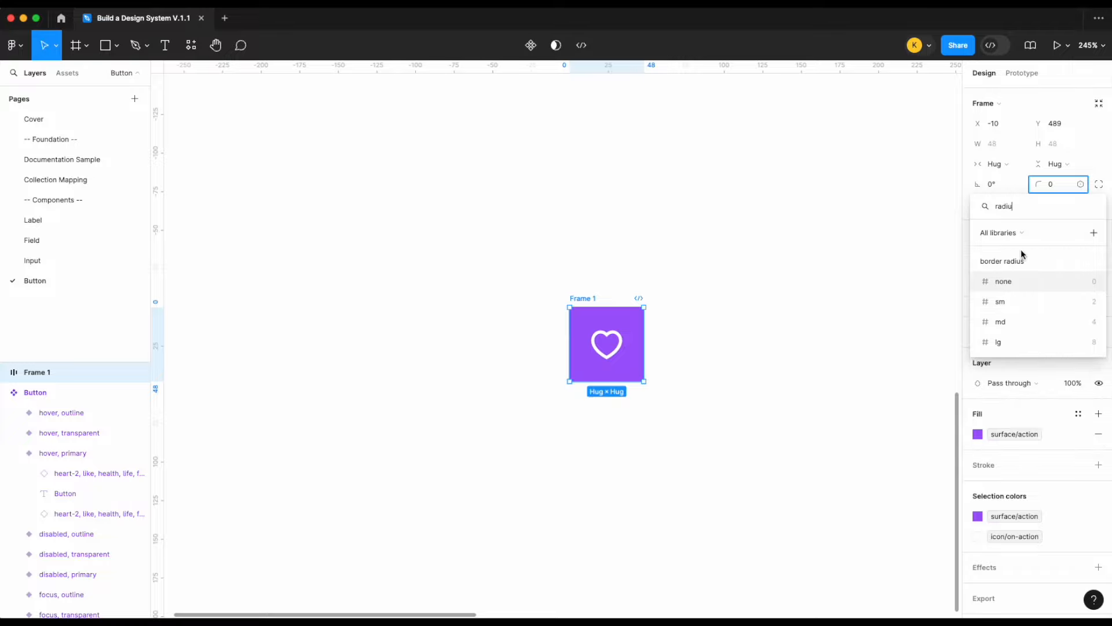
pyautogui.click(1017, 325)
pyautogui.click(688, 301)
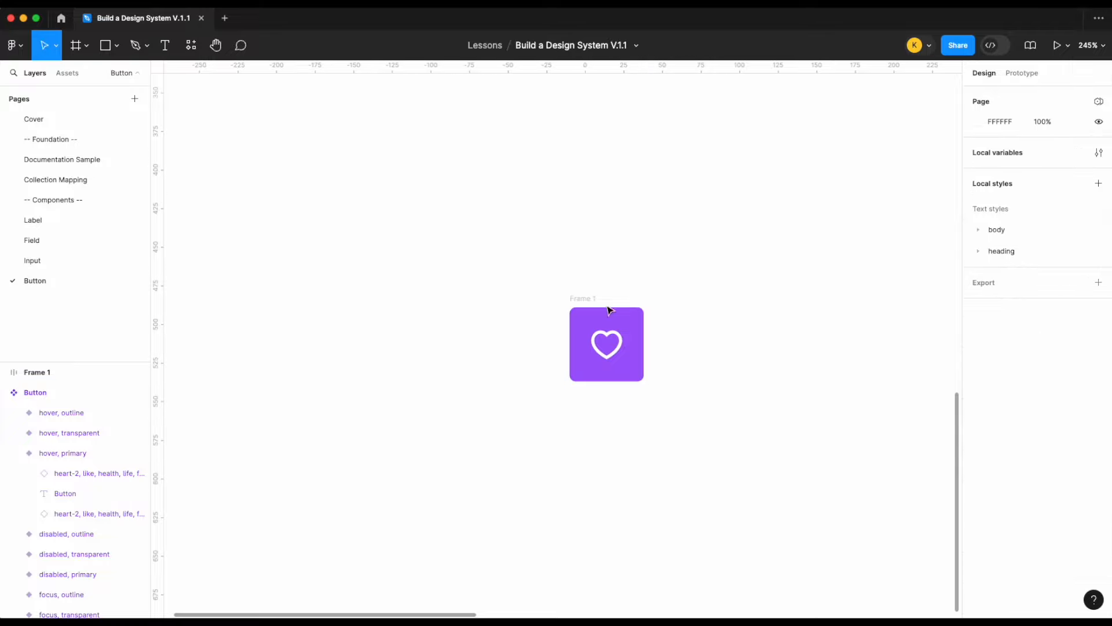
# - Rename the frame Button Icon and turn it into a component
pyautogui.doubleClick(588, 296)
pyautogui.write('But')
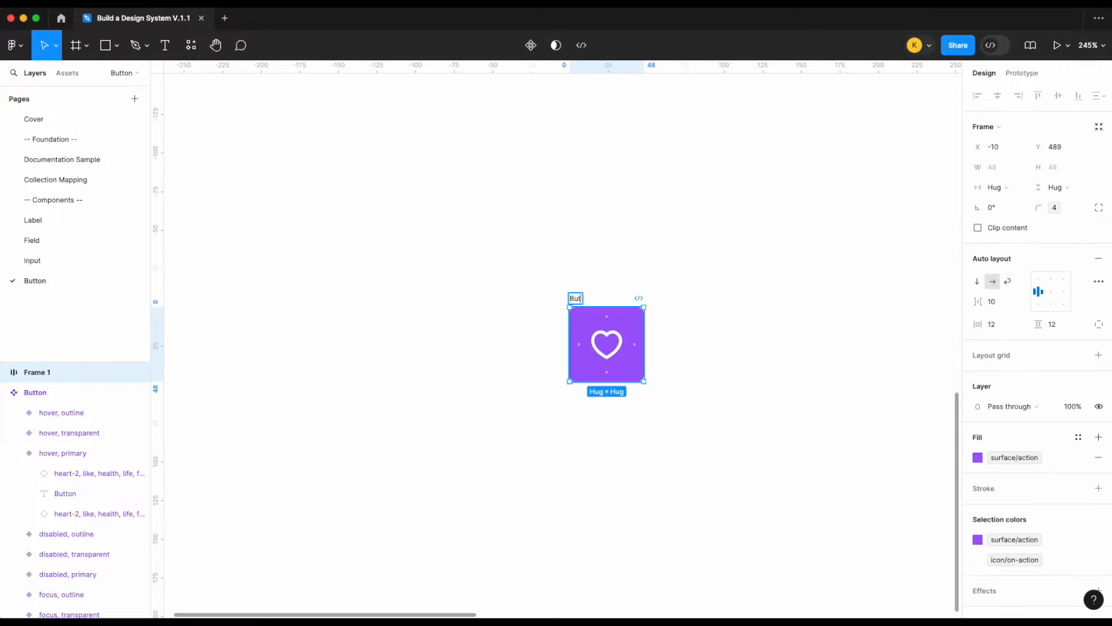
pyautogui.write('ton Icon')
pyautogui.press('Return')
pyautogui.rightClick(583, 296)
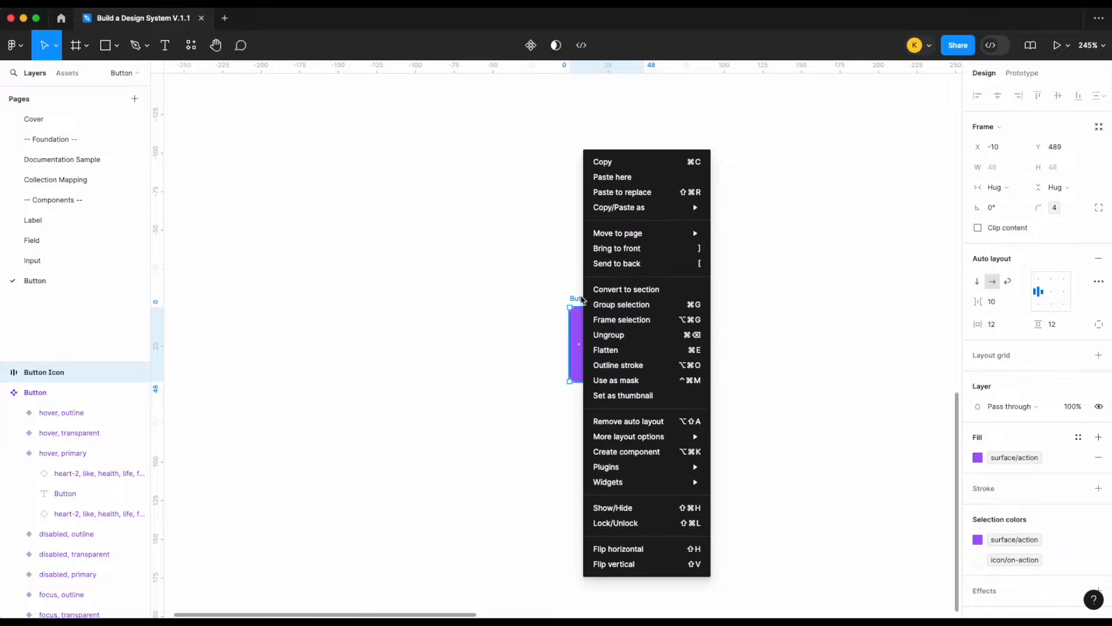
pyautogui.click(614, 450)
# - Place a test instance of Button Icon directly below the main component at X -10, Y 560
pyautogui.keyDown('alt'); pyautogui.moveTo(620, 344); pyautogui.dragTo(623, 455); pyautogui.keyUp('alt')
pyautogui.hscroll(1, 623, 451)
pyautogui.scroll(-1, 648, 405)
pyautogui.scroll(-2, 677, 378)
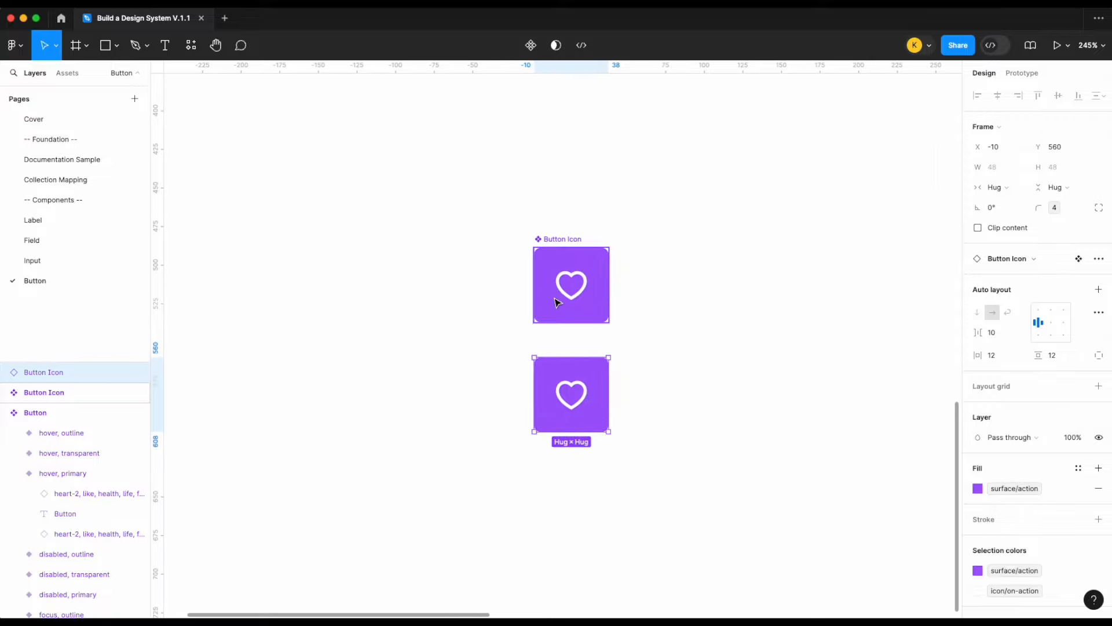
# - Create an instance swap property named Icon for the heart icon inside the Button Icon main component
pyautogui.click(565, 297)
pyautogui.click(567, 298)
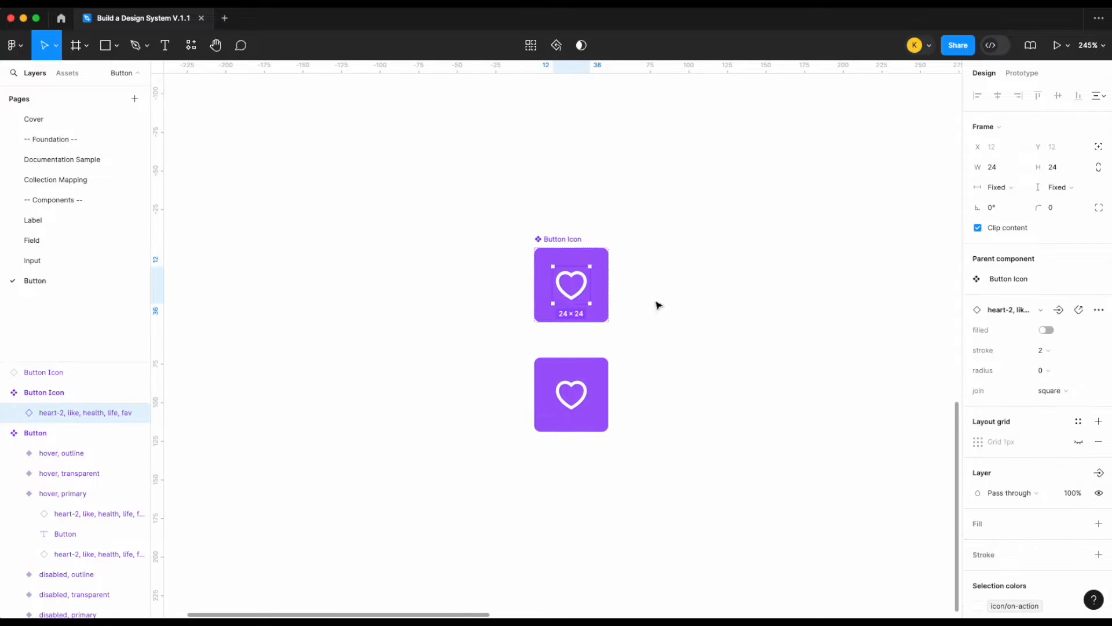
pyautogui.click(695, 337)
pyautogui.click(573, 293)
pyautogui.doubleClick(565, 287)
pyautogui.click(643, 293)
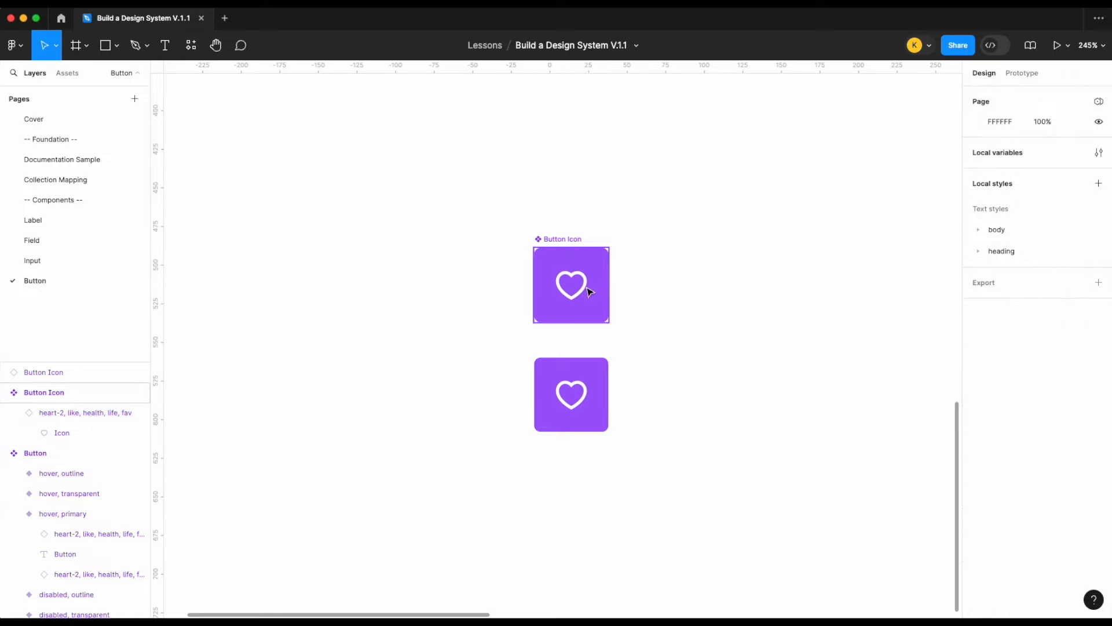
pyautogui.doubleClick(581, 289)
pyautogui.click(1061, 311)
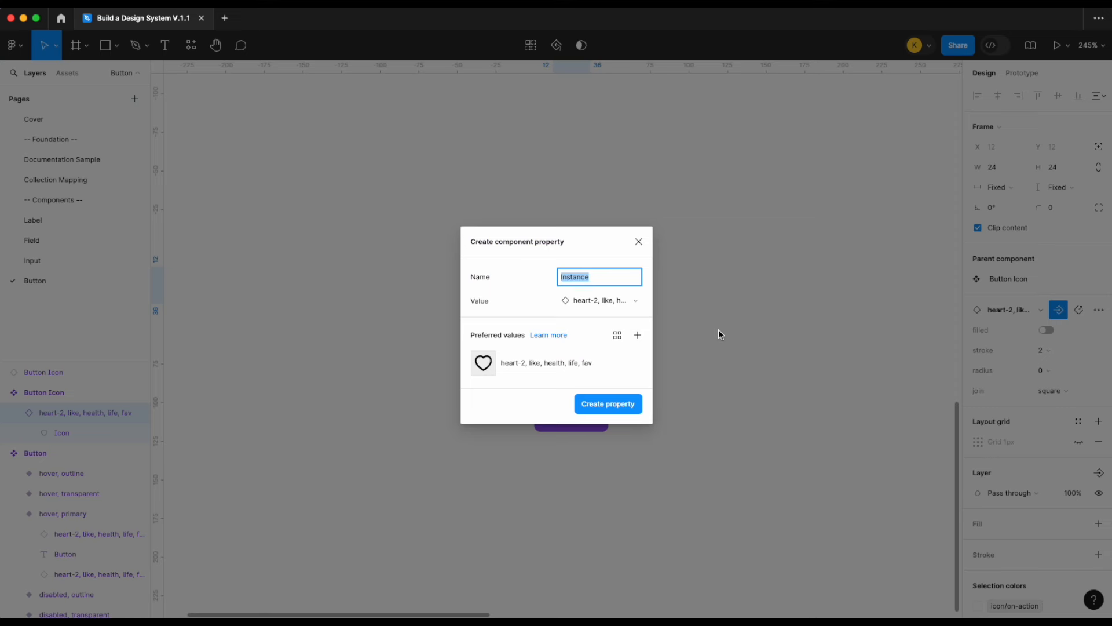
pyautogui.write('Icon')
pyautogui.press('Return')
# - Test the Icon property by swapping the lower instance's icon to light-bulb, idea, light
pyautogui.click(536, 375)
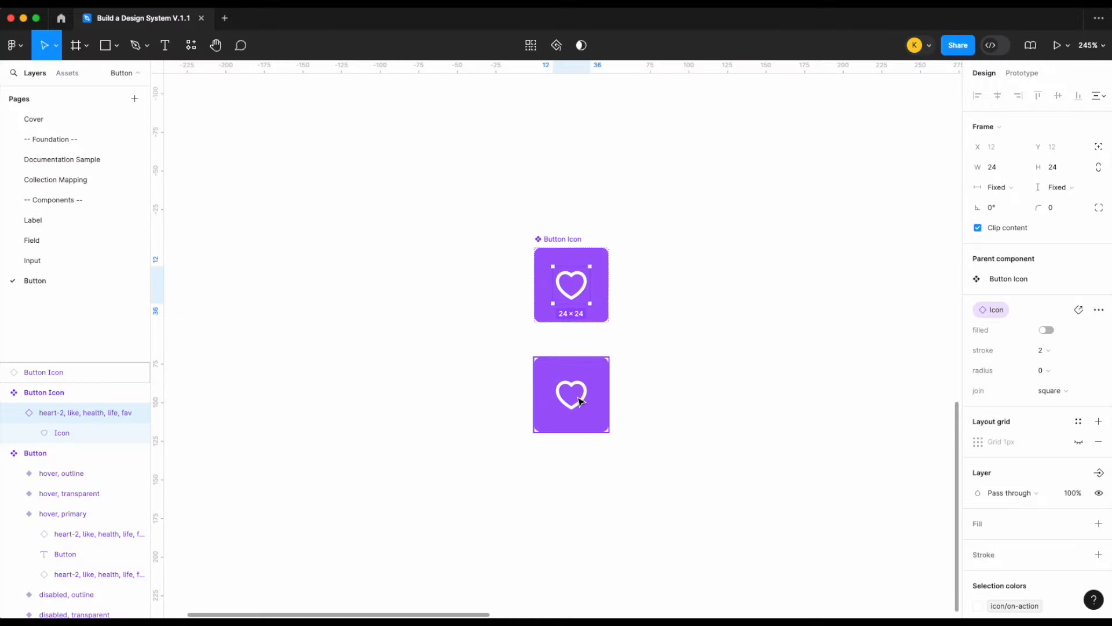
pyautogui.click(1094, 281)
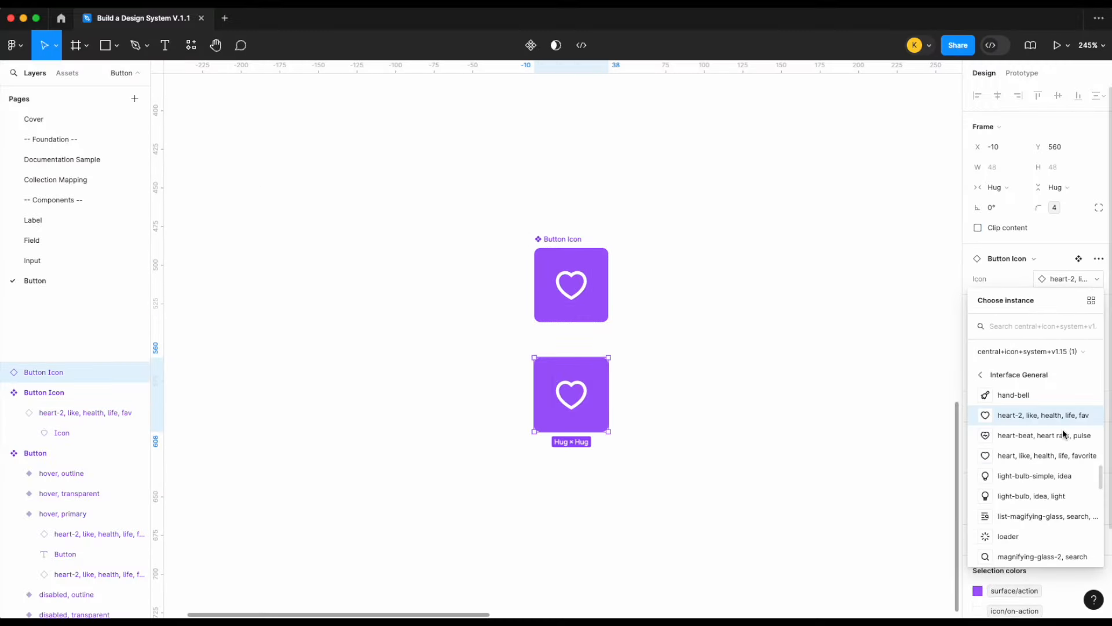
pyautogui.click(1033, 494)
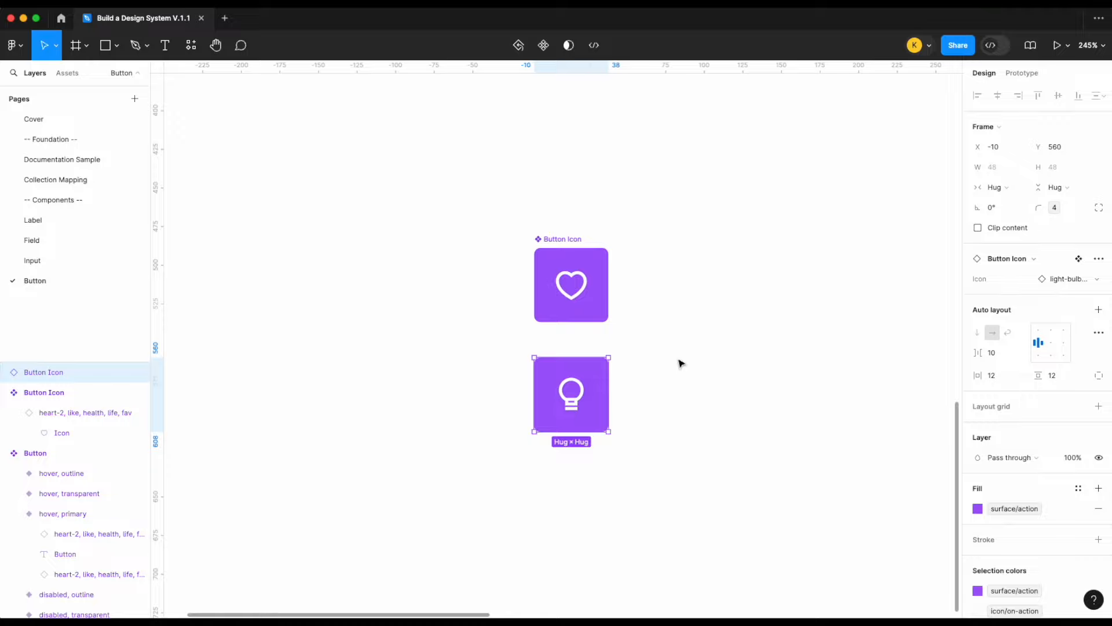
# - Copy all status and type label tags from the Button component set to the area around Button Icon below it
pyautogui.scroll(-10, 679, 363)
pyautogui.scroll(3, 678, 371)
pyautogui.hscroll(3, 677, 371)
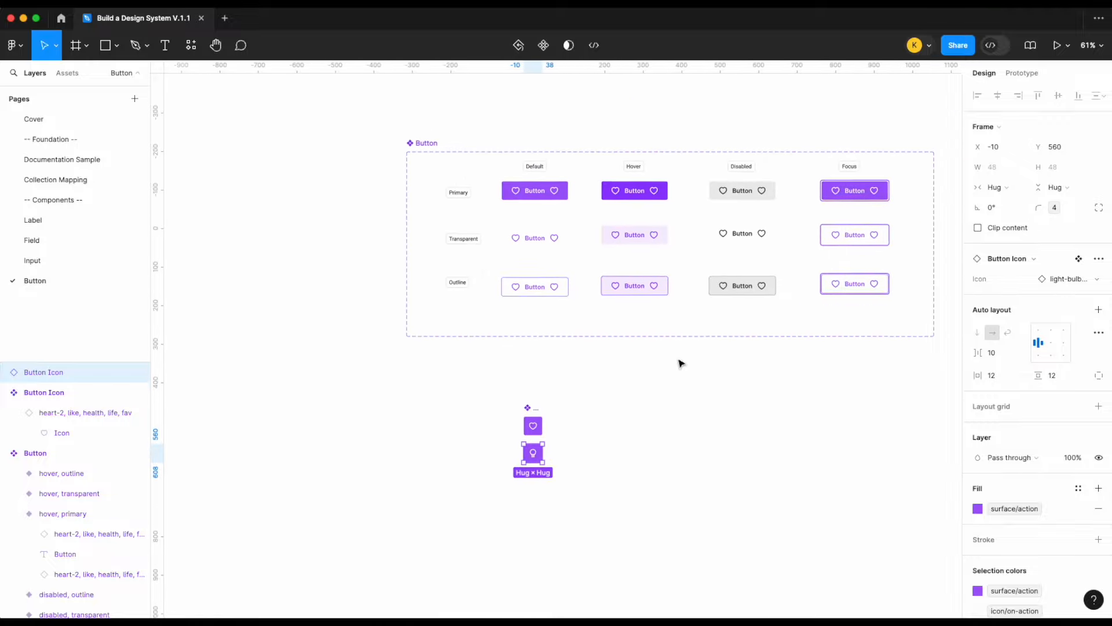
pyautogui.hscroll(3, 677, 417)
pyautogui.scroll(1, 677, 418)
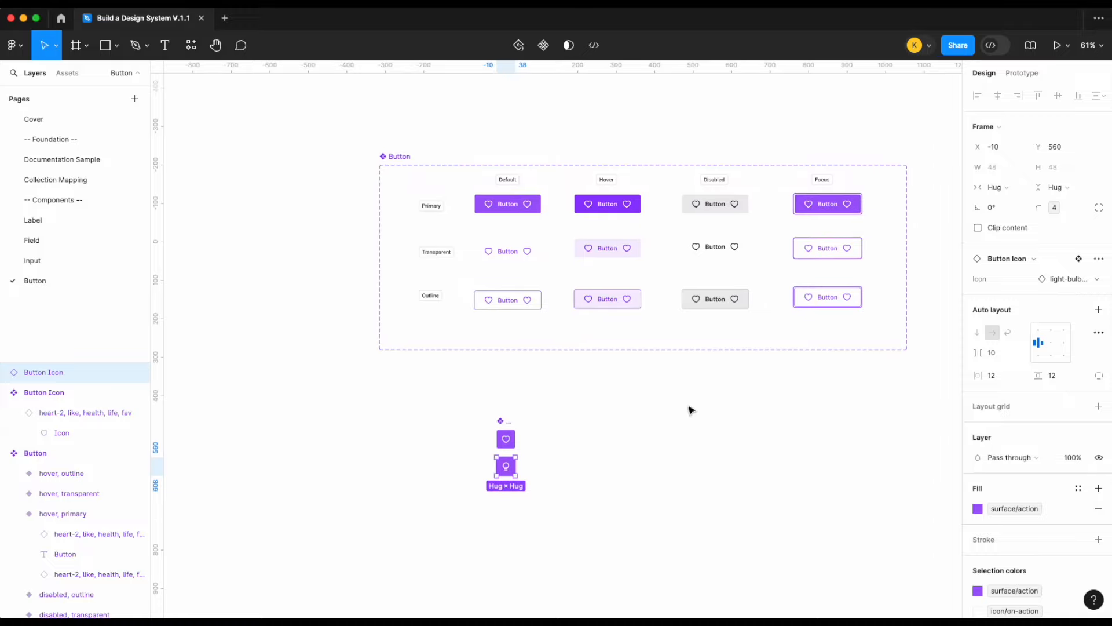
pyautogui.hscroll(1, 690, 410)
pyautogui.click(640, 128)
pyautogui.moveTo(290, 406); pyautogui.dragTo(455, 195)
pyautogui.keyDown('shift'); pyautogui.moveTo(482, 131); pyautogui.dragTo(835, 181); pyautogui.keyUp('shift')
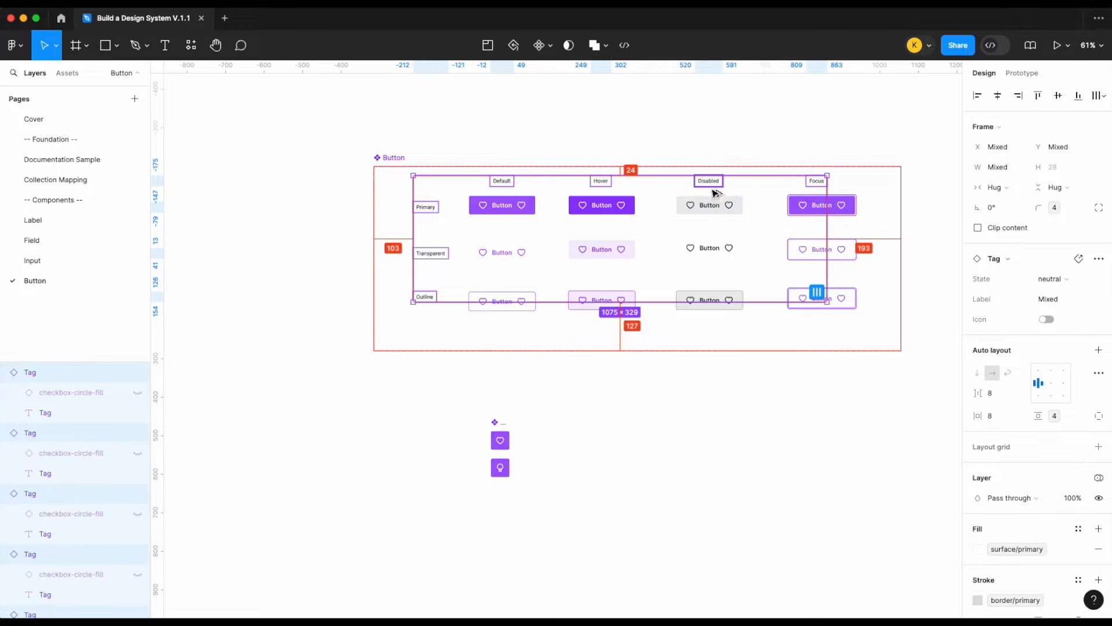
pyautogui.keyDown('alt'); pyautogui.moveTo(716, 192); pyautogui.dragTo(713, 409); pyautogui.keyUp('alt')
pyautogui.click(836, 382)
# - Delete the light-bulb test instance below the Button Icon component
pyautogui.scroll(5, 606, 422)
pyautogui.click(457, 504)
pyautogui.press('Delete')
# - Nudge the Button Icon component slightly upward and add a second variant to it
pyautogui.moveTo(451, 430); pyautogui.dragTo(451, 426)
pyautogui.rightClick(449, 445)
pyautogui.click(605, 466)
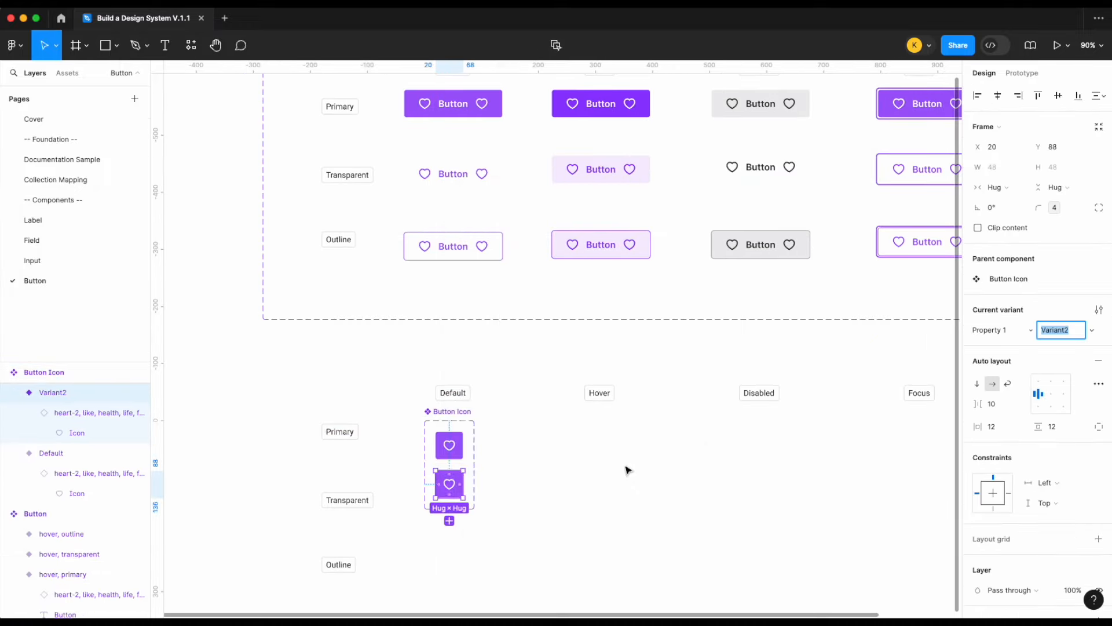
pyautogui.click(604, 453)
# - Enlarge the Button Icon component set to about 1363 by 496 so it encloses all the copied label tags
pyautogui.click(461, 413)
pyautogui.scroll(-5, 462, 415)
pyautogui.moveTo(438, 428); pyautogui.dragTo(356, 428)
pyautogui.moveTo(432, 416); pyautogui.dragTo(433, 382)
pyautogui.moveTo(771, 408); pyautogui.dragTo(783, 406)
pyautogui.moveTo(740, 461); pyautogui.dragTo(738, 536)
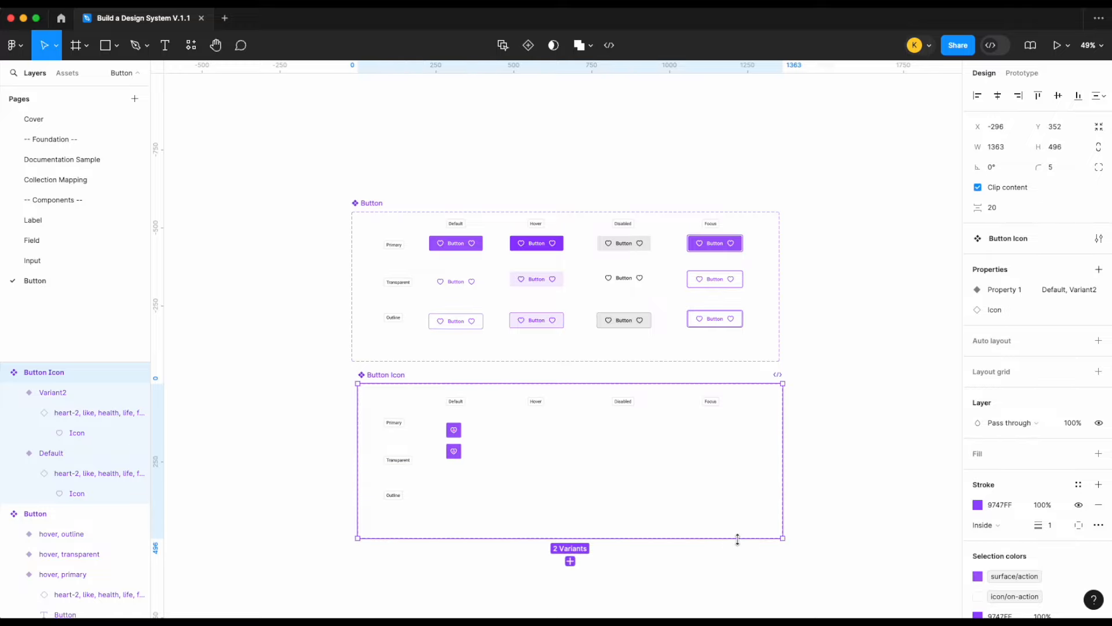
# - Move the first Button Icon variant into the Primary row under the Default tag at X 290, Y 95
pyautogui.scroll(5, 457, 420)
pyautogui.click(504, 430)
pyautogui.moveTo(467, 440)
pyautogui.mouseDown()
pyautogui.moveTo(471, 421)
pyautogui.moveTo(457, 422)
pyautogui.mouseUp()
pyautogui.click(516, 429)
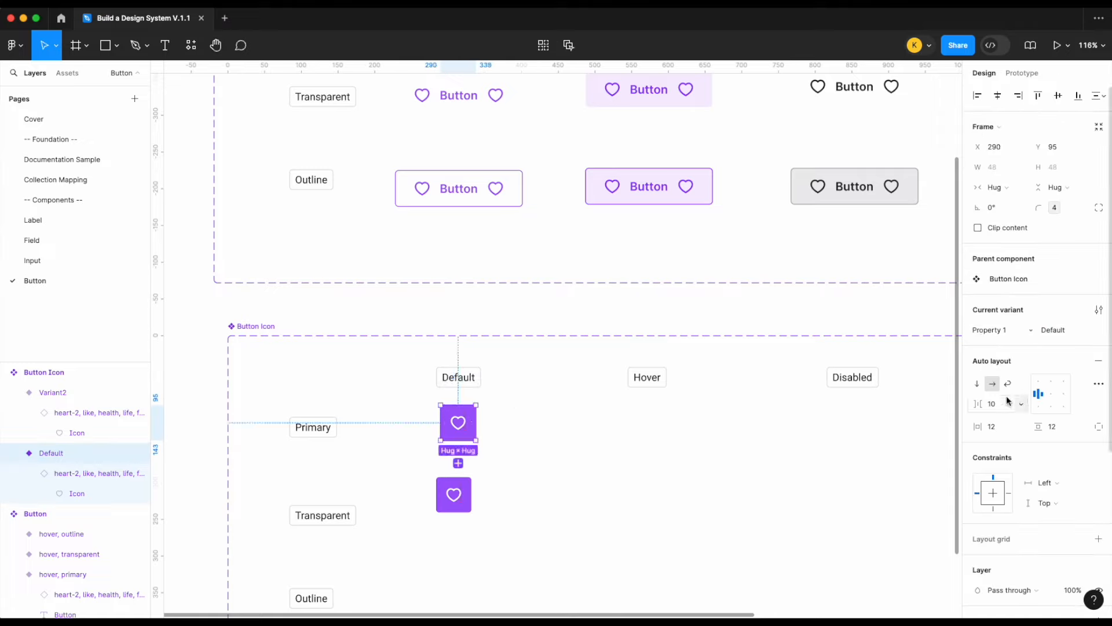
# - Rename the variant property Status and move the second Button Icon variant into the Primary row under Hover at X 547, Y 95
pyautogui.doubleClick(991, 328)
pyautogui.press('Return')
pyautogui.click(665, 494)
pyautogui.moveTo(458, 502); pyautogui.dragTo(649, 431)
# - Set the Status value to default for the Button Icon variant under Default and to hover for the one under Hover
pyautogui.click(455, 434)
pyautogui.click(1055, 331)
pyautogui.write('default')
pyautogui.press('Return')
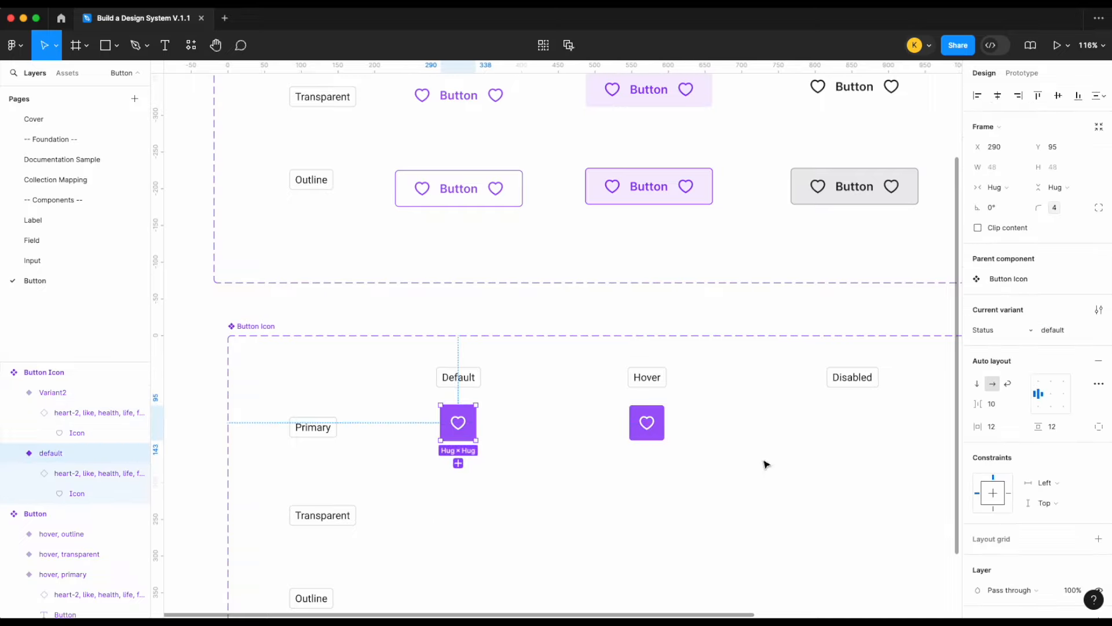
pyautogui.click(647, 422)
pyautogui.click(1066, 335)
pyautogui.write('hove')
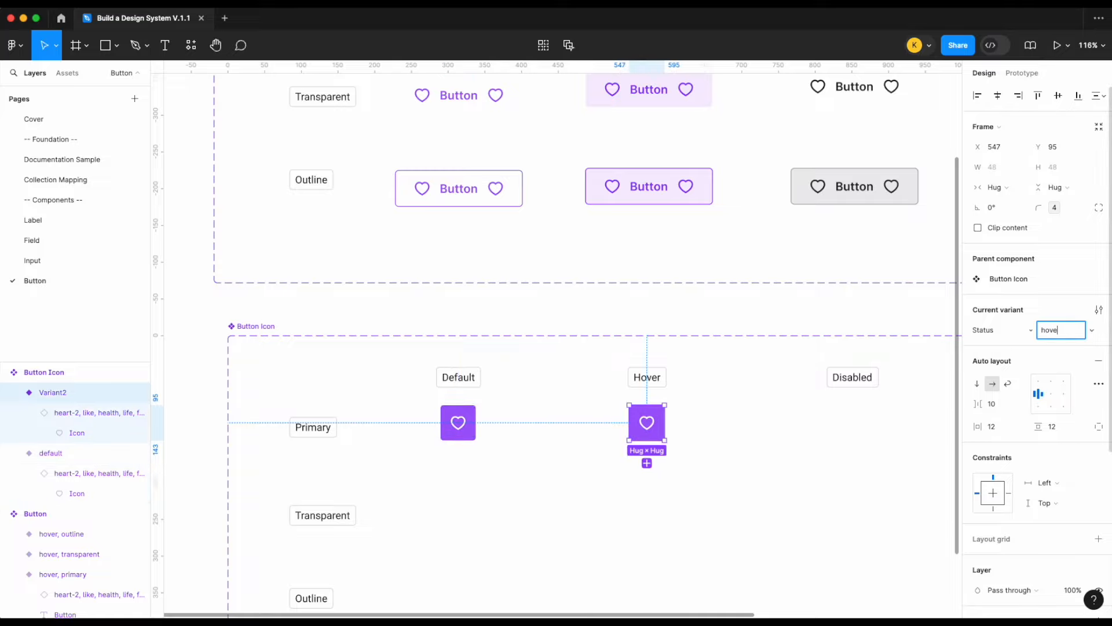
pyautogui.write('r')
pyautogui.press('Return')
# - Set the primary hover variant's fill in the Button Icon set to surface/action-hover, matching the primary hover Button
pyautogui.scroll(-5, 652, 487)
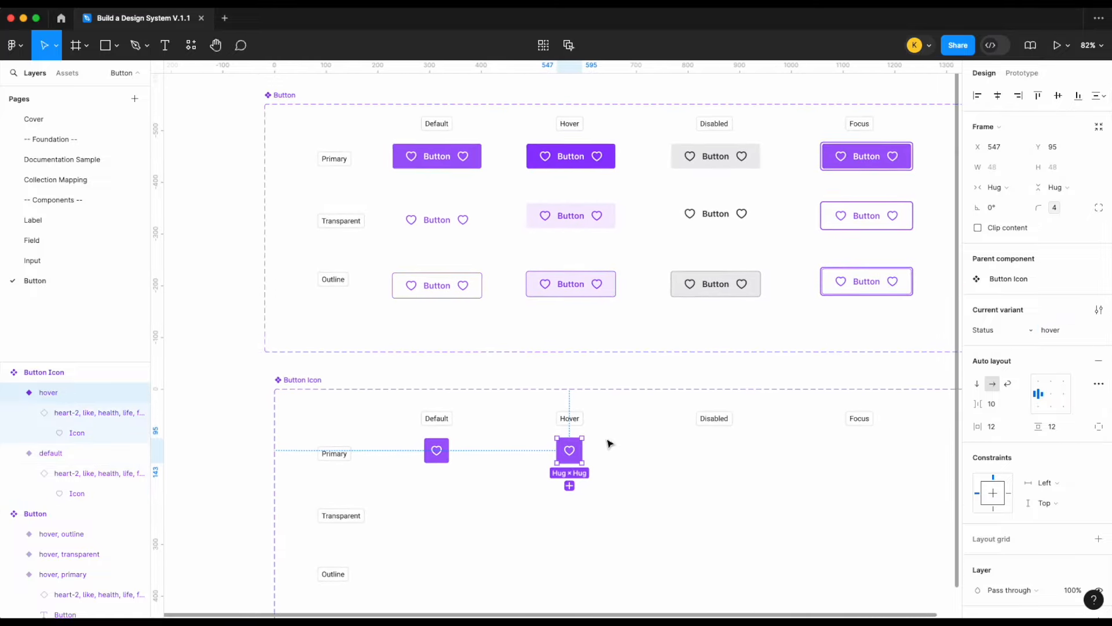
pyautogui.scroll(-2, 609, 443)
pyautogui.hscroll(2, 610, 444)
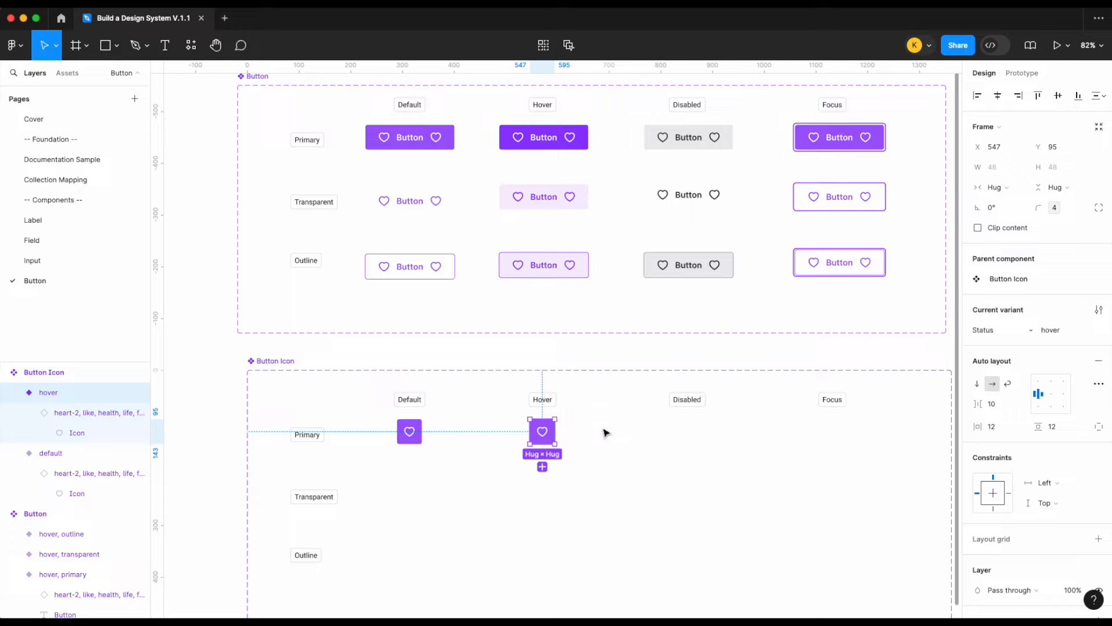
pyautogui.click(543, 137)
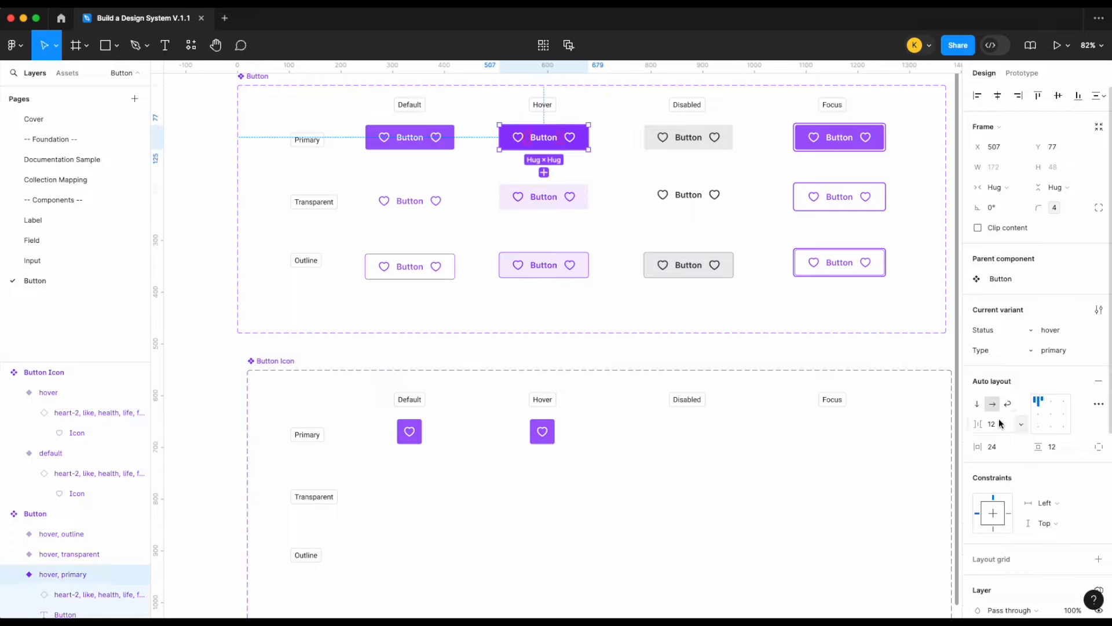
pyautogui.scroll(-2, 999, 423)
pyautogui.scroll(-2, 999, 418)
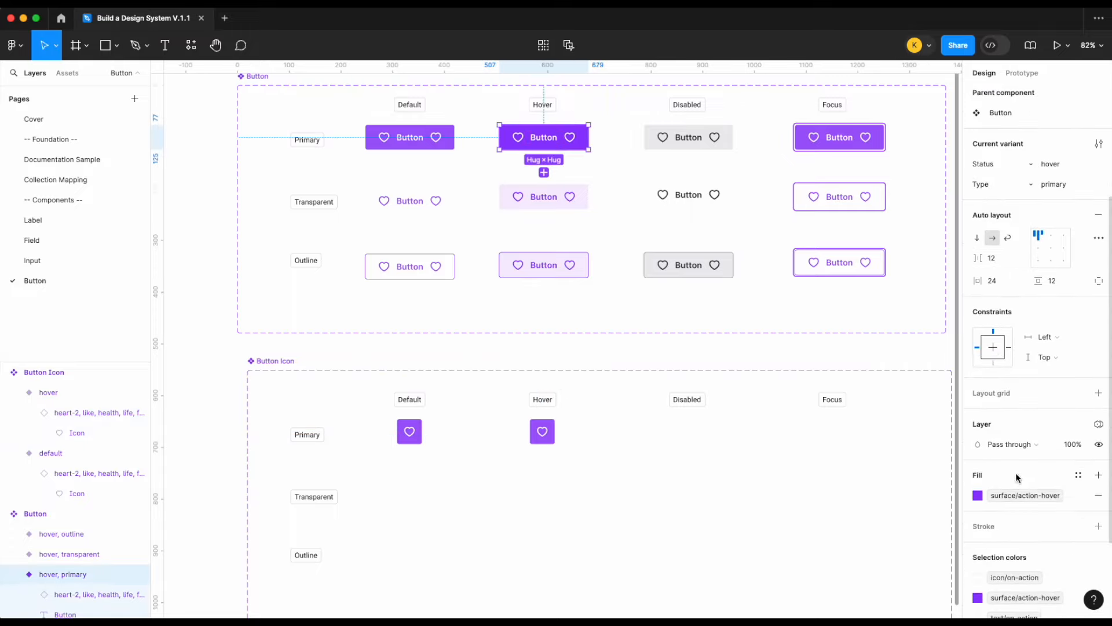
pyautogui.scroll(-1, 1018, 478)
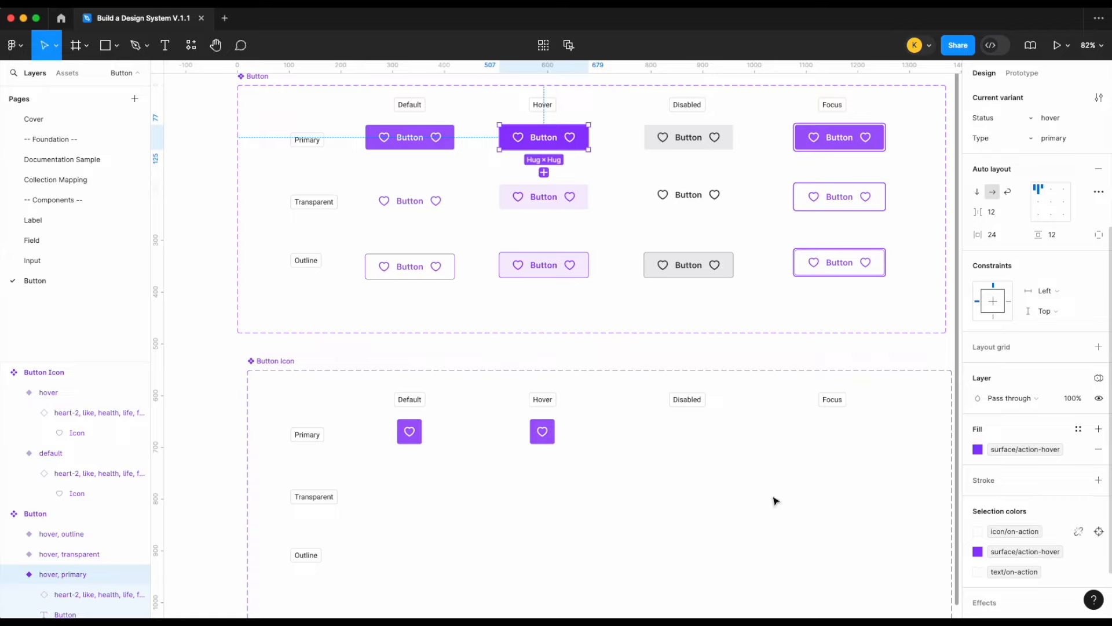
pyautogui.click(542, 431)
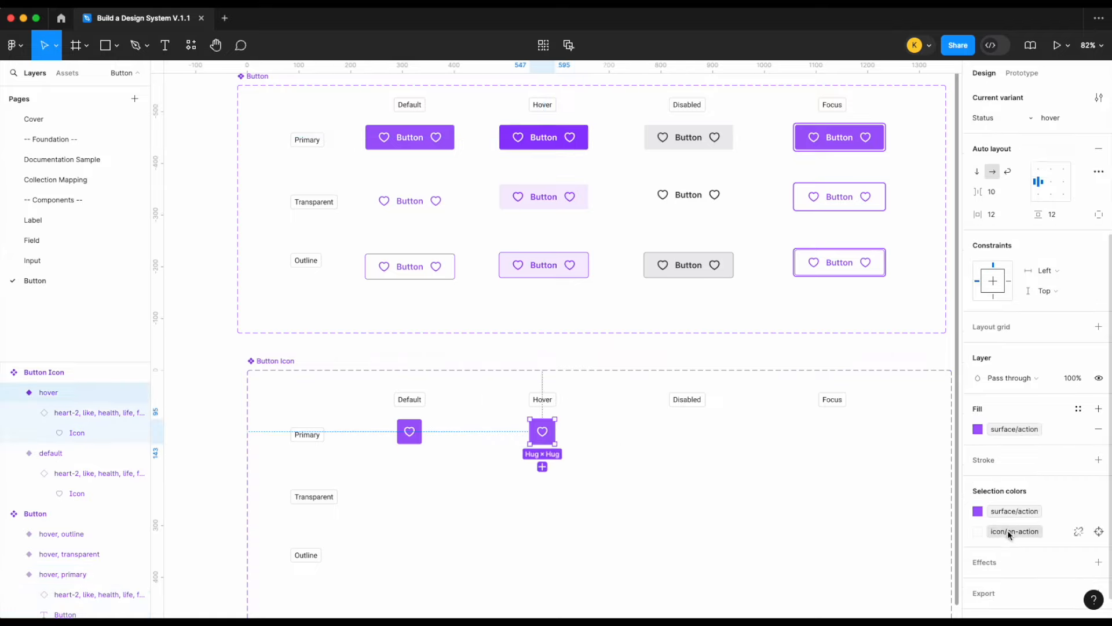
pyautogui.click(1013, 511)
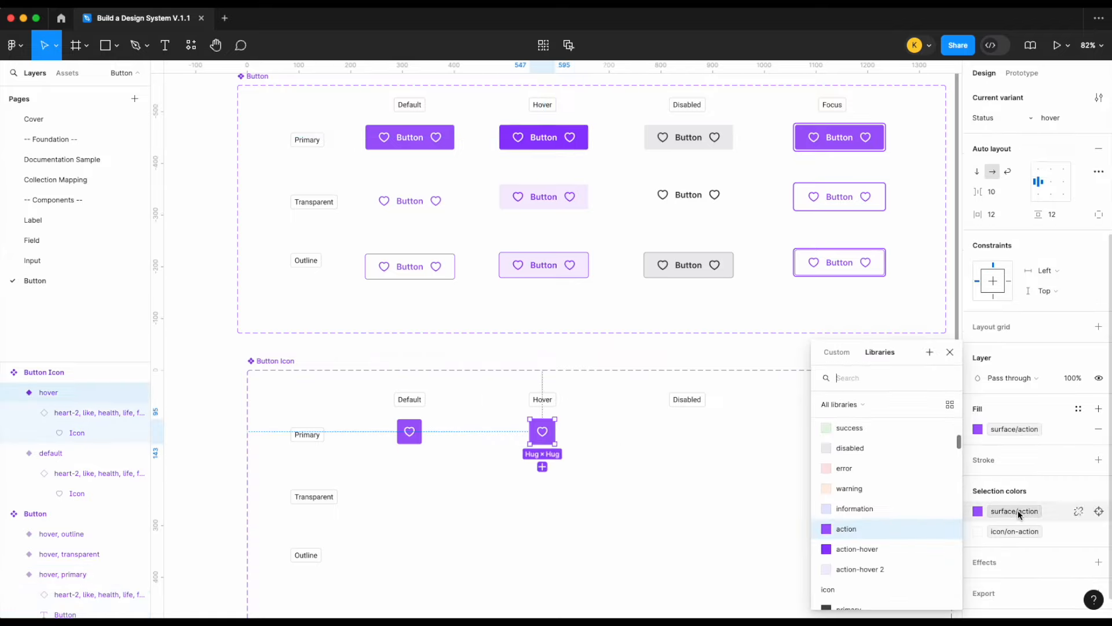
pyautogui.click(883, 549)
pyautogui.click(673, 474)
pyautogui.click(547, 435)
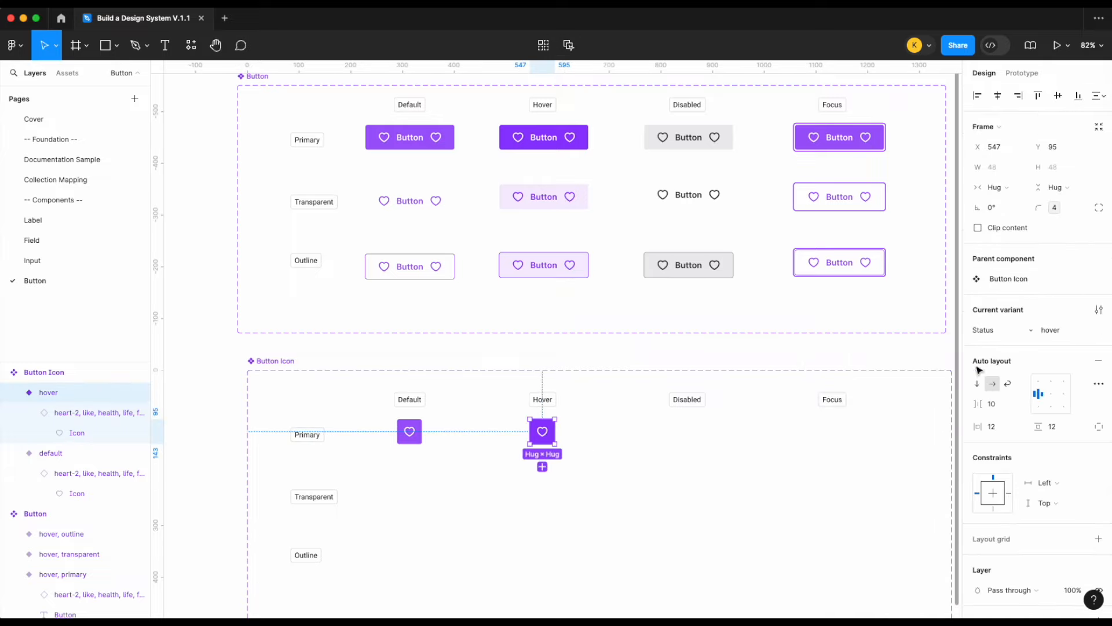
# - Duplicate the hover variant under Disabled in the Primary row at X 828, Y 95 and set its Status to disabled
pyautogui.click(657, 446)
pyautogui.click(542, 431)
pyautogui.moveTo(550, 433); pyautogui.dragTo(687, 436)
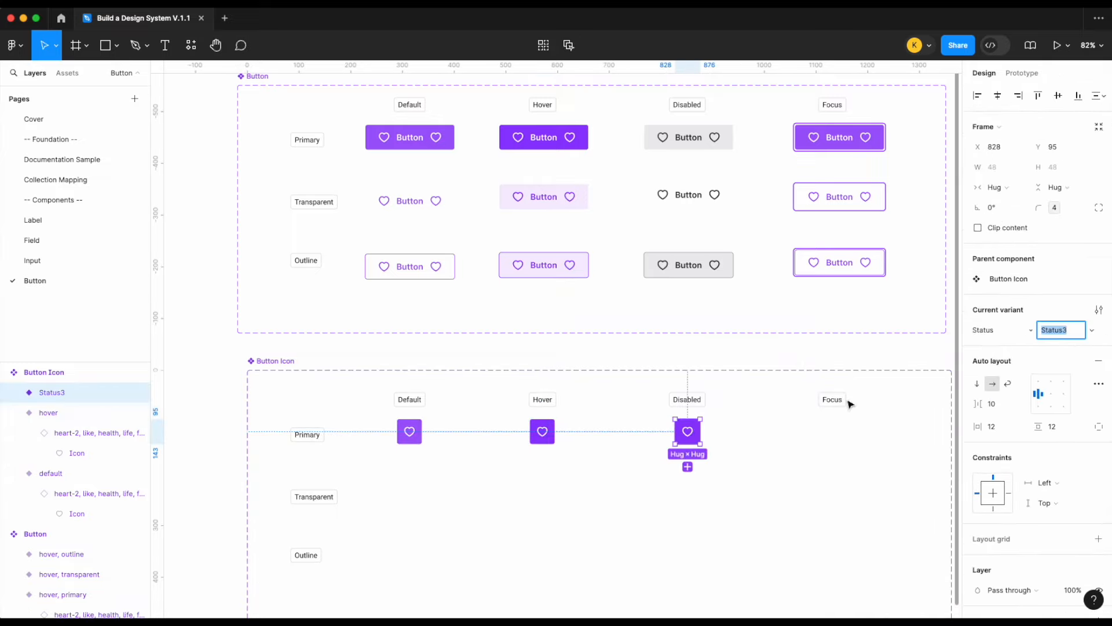
pyautogui.write('disabled')
pyautogui.press('Return')
# - Set the disabled Button Icon variant's fill to surface/disabled, using the primary disabled Button as reference
pyautogui.click(682, 140)
pyautogui.scroll(-1, 1045, 451)
pyautogui.scroll(-3, 1045, 451)
pyautogui.scroll(-1, 1041, 511)
pyautogui.click(688, 431)
pyautogui.click(1011, 435)
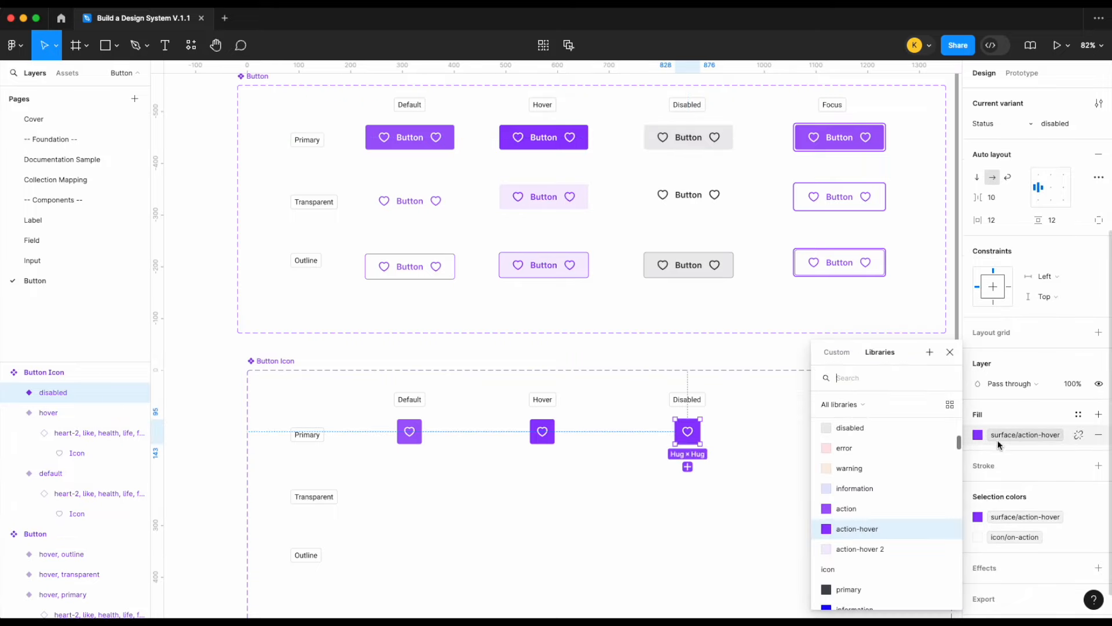
pyautogui.scroll(1, 869, 474)
pyautogui.click(873, 441)
# - Set the heart icon color in the disabled Button Icon variant to icon/on-disabled
pyautogui.click(1012, 536)
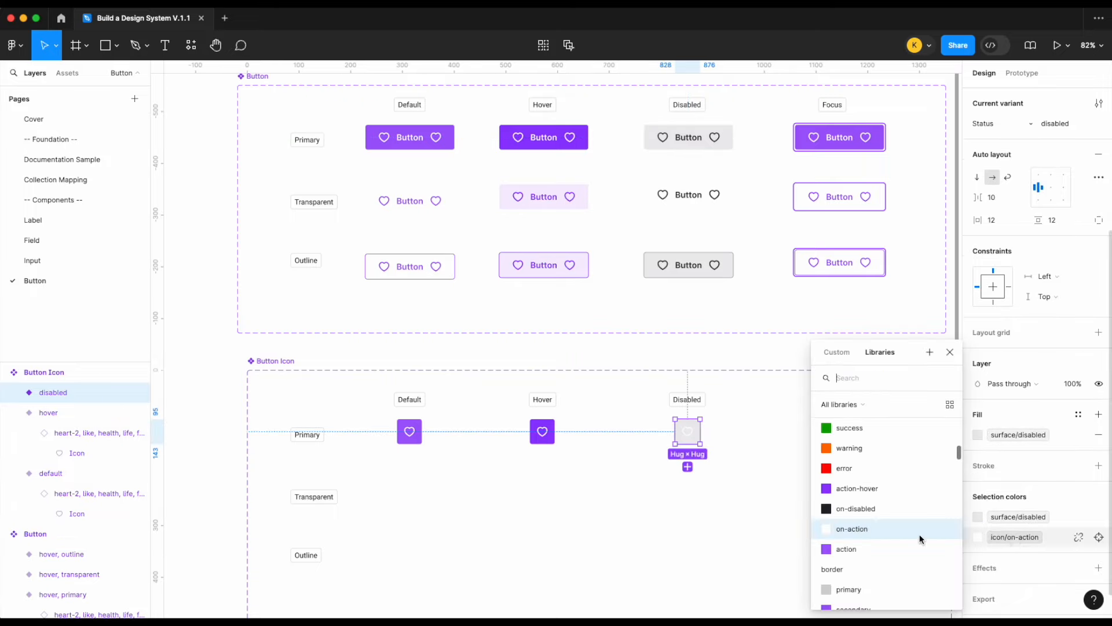
pyautogui.scroll(1, 859, 522)
pyautogui.click(861, 530)
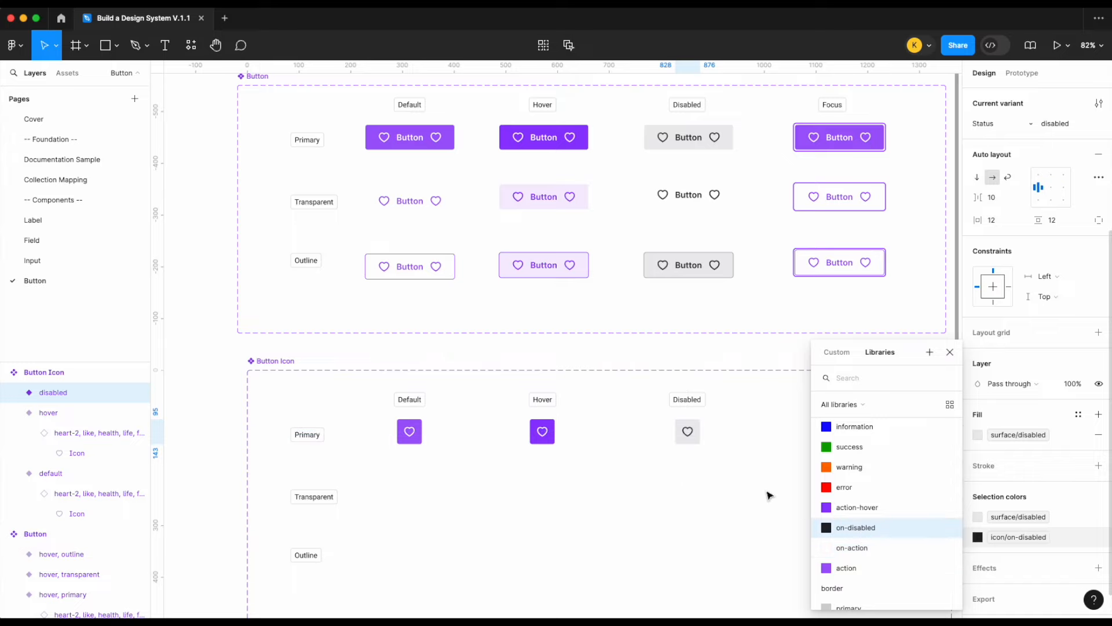
pyautogui.click(747, 454)
# - Duplicate the default variant under Focus in the Primary row at X 1109, Y 95 and set its Status to focus
pyautogui.hscroll(2, 742, 455)
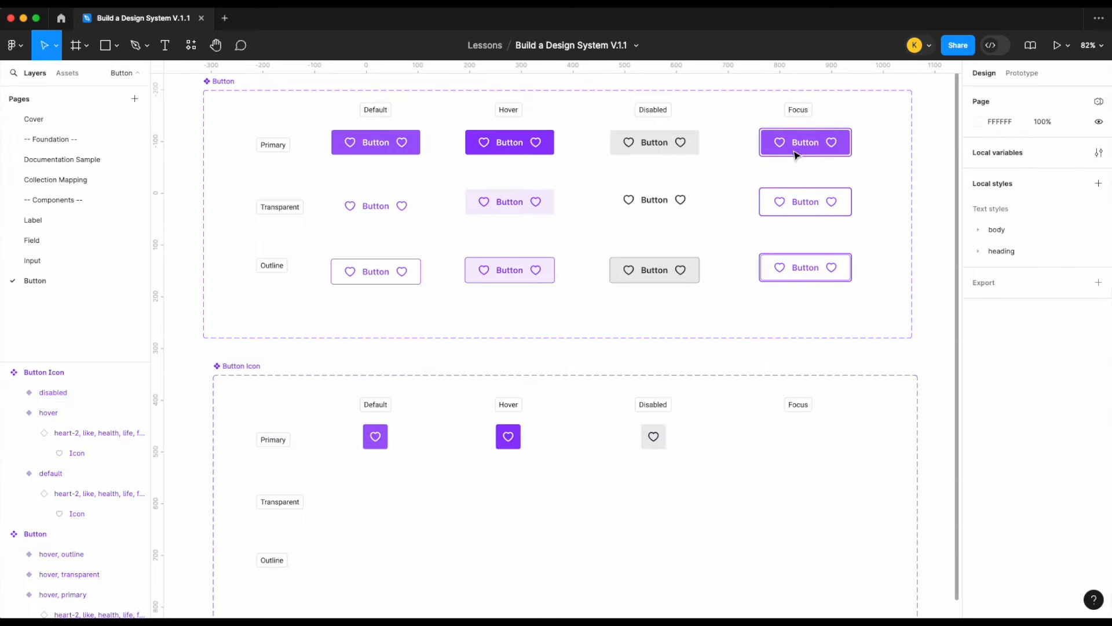
pyautogui.click(377, 440)
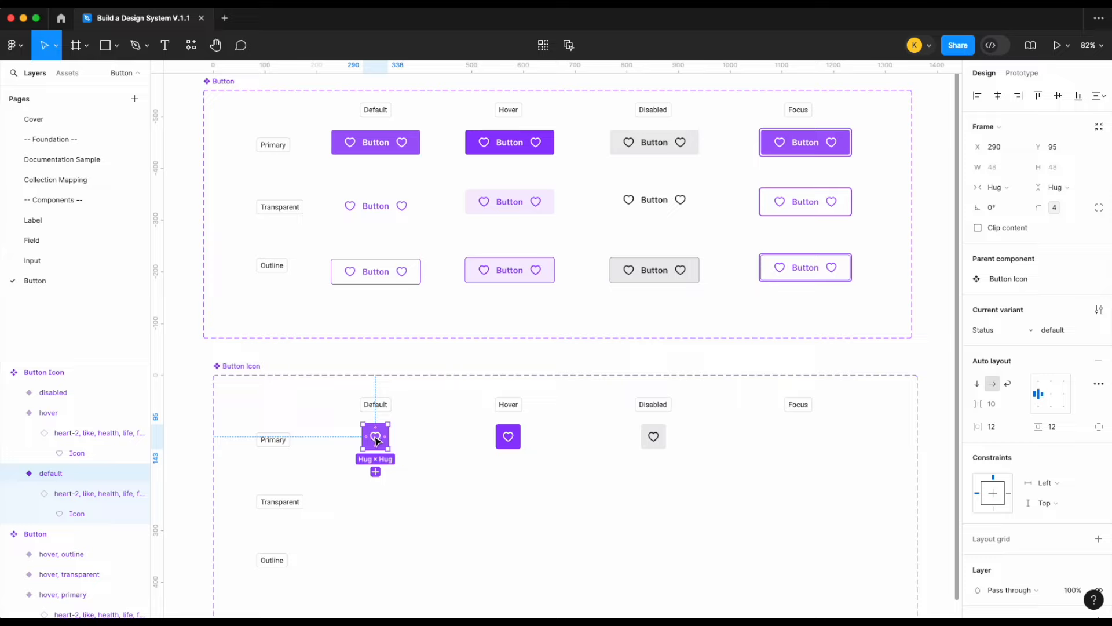
pyautogui.moveTo(376, 440); pyautogui.dragTo(777, 441)
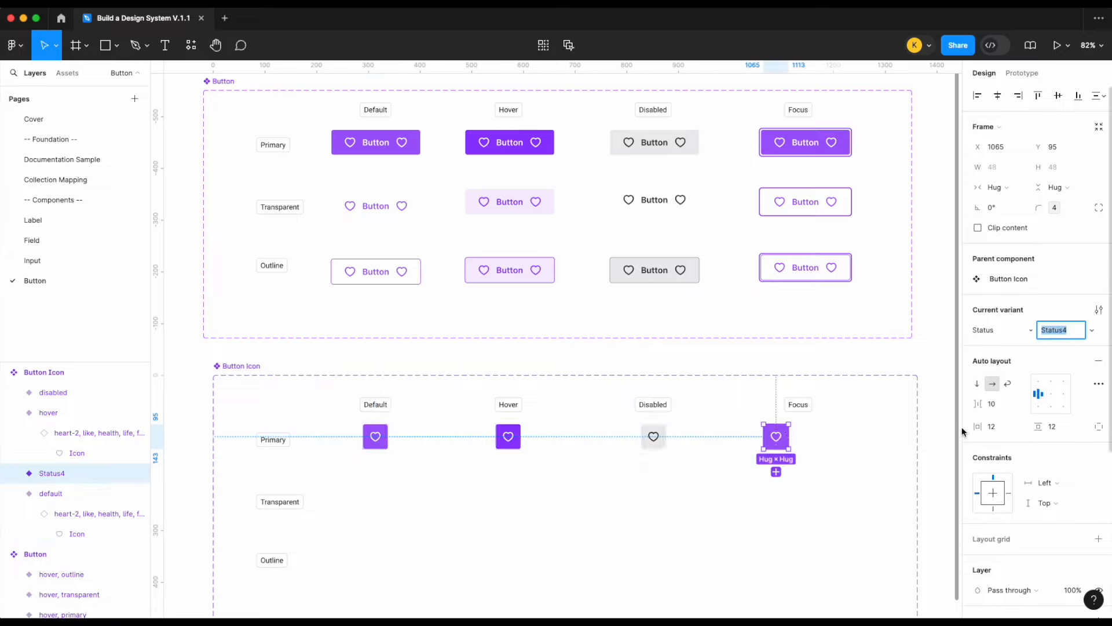
pyautogui.press('Return')
pyautogui.click(769, 496)
pyautogui.moveTo(775, 445); pyautogui.dragTo(797, 444)
# - Draw a rectangle about 96 by 70 on the empty canvas beside the Button Icon component set
pyautogui.scroll(5, 843, 465)
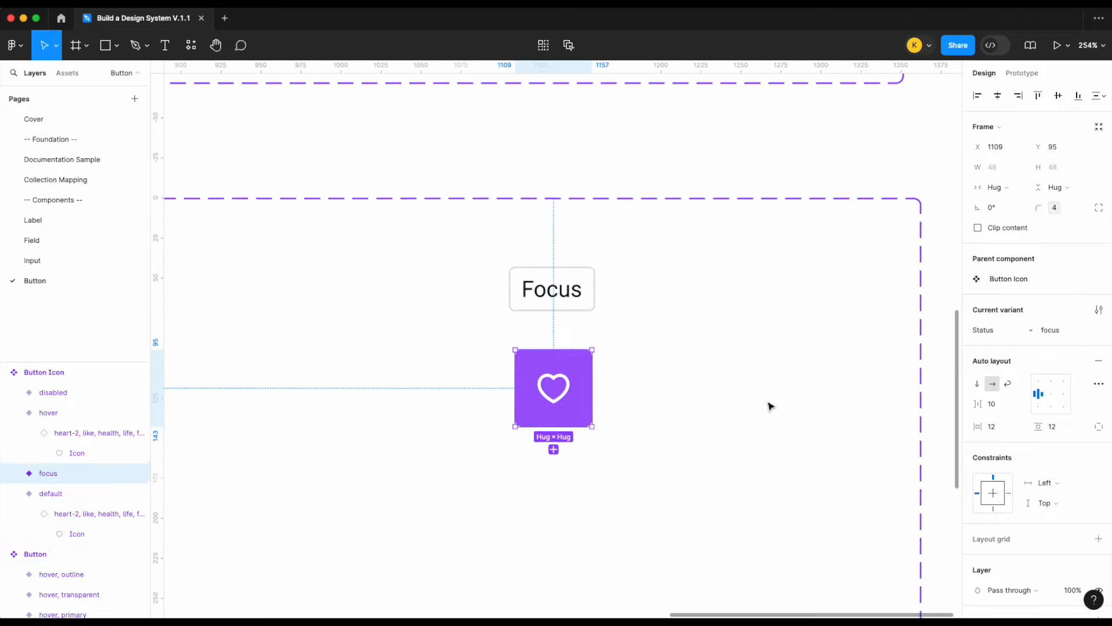
pyautogui.click(116, 45)
pyautogui.click(102, 76)
pyautogui.hscroll(5, 561, 151)
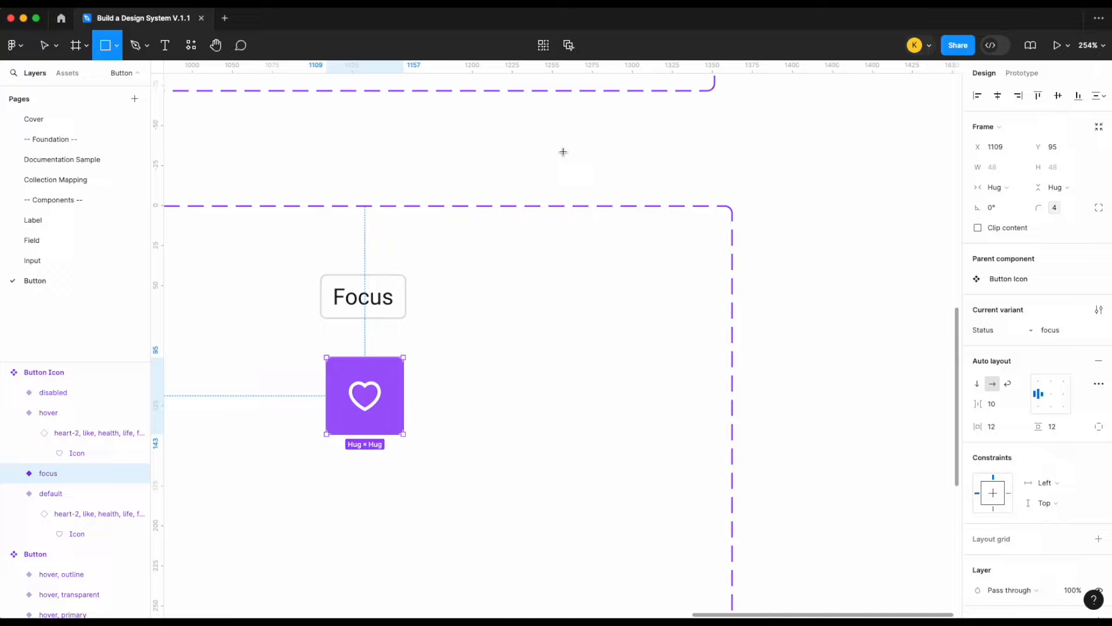
pyautogui.moveTo(747, 251); pyautogui.dragTo(902, 363)
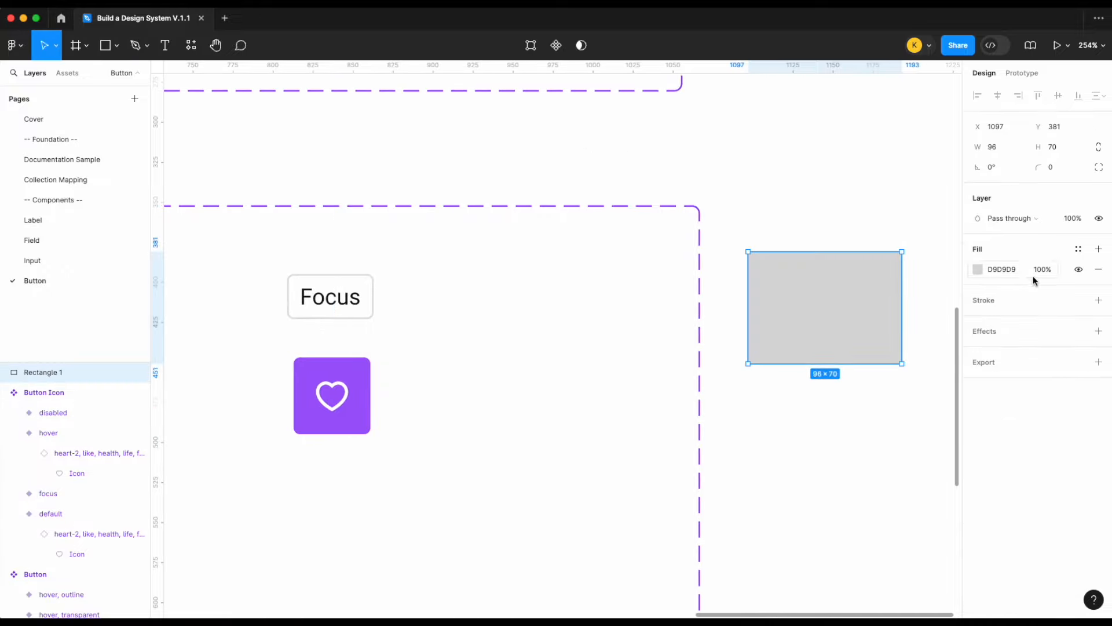
# - Add a stroke to the rectangle and bind its thickness to the border width variable md
pyautogui.click(1098, 300)
pyautogui.rightClick(1057, 347)
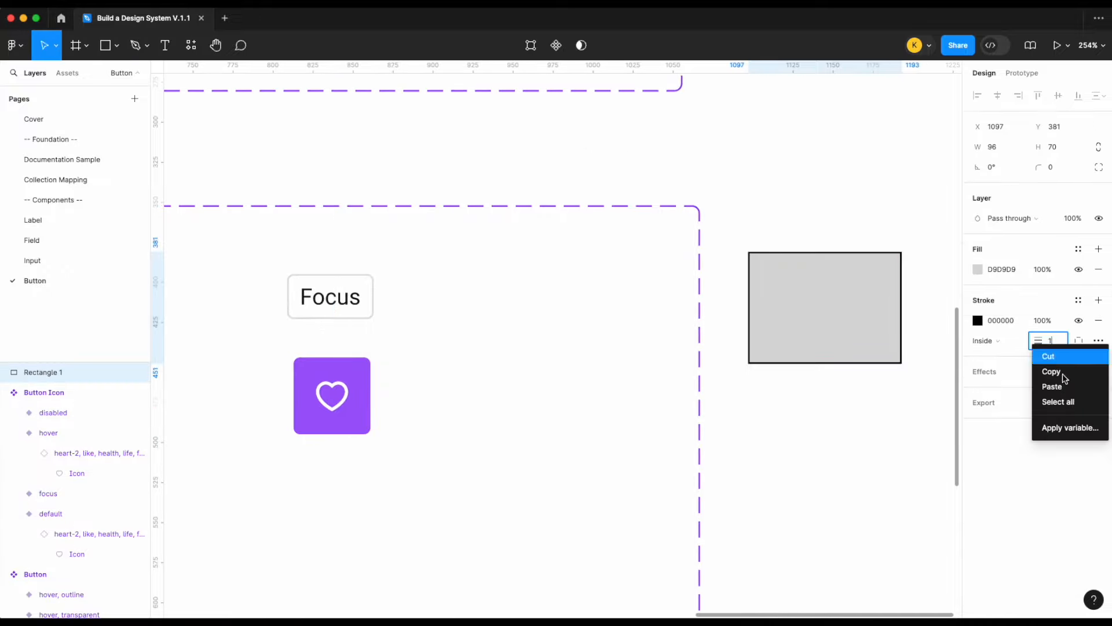
pyautogui.click(1069, 428)
pyautogui.write('bor')
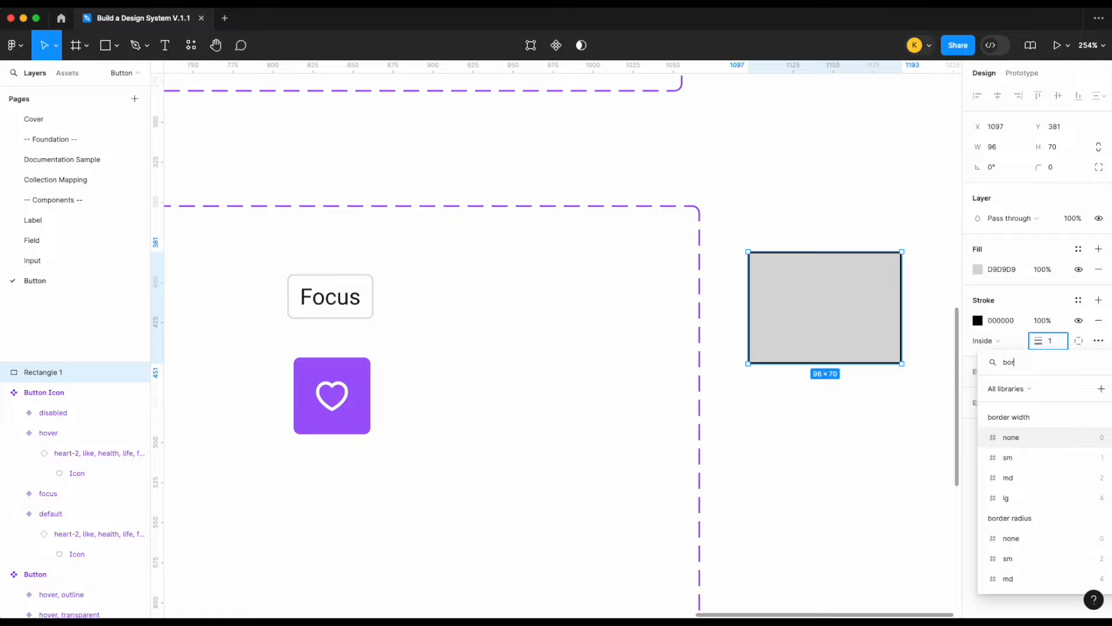
pyautogui.click(1040, 476)
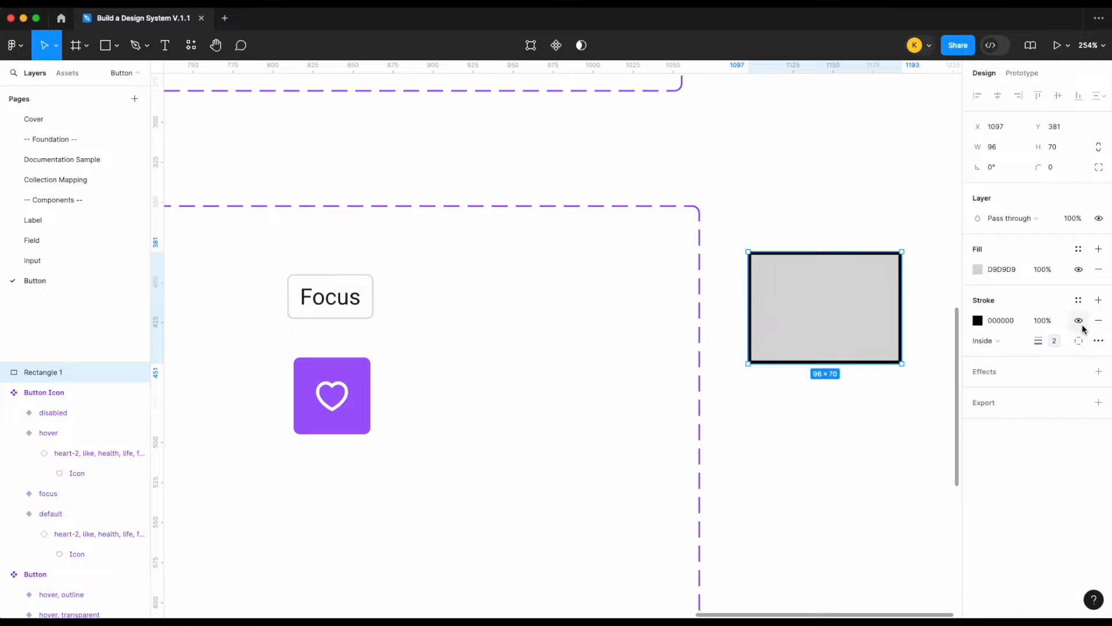
# - Place the rectangle's stroke on the outside and color it with the border/focus variable
pyautogui.click(991, 341)
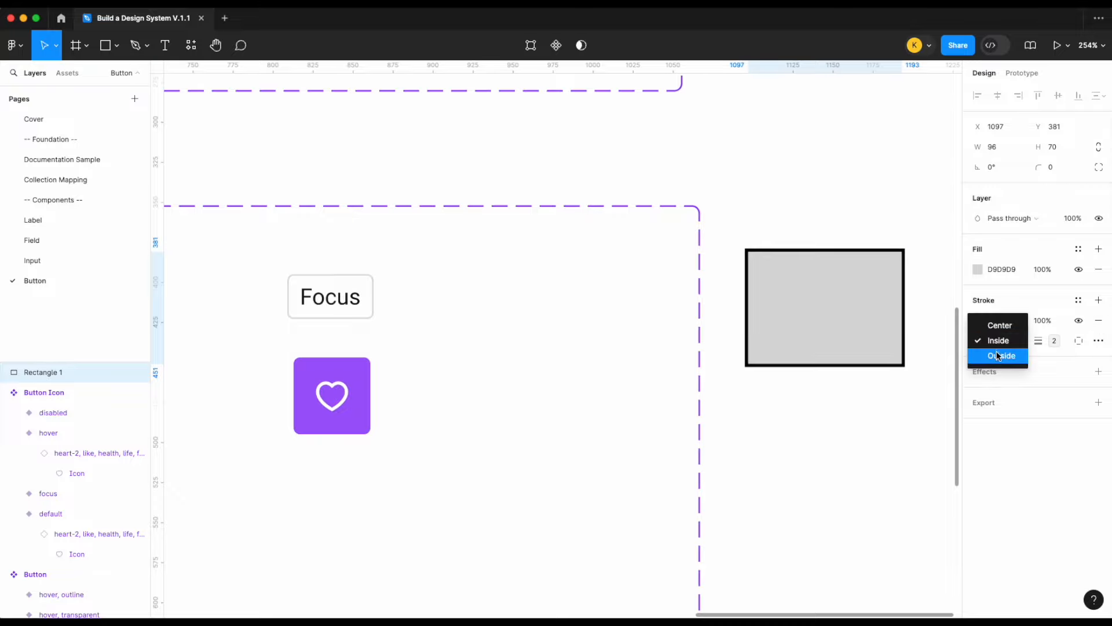
pyautogui.click(994, 356)
pyautogui.click(1078, 300)
pyautogui.write('bor')
pyautogui.scroll(-4, 902, 454)
pyautogui.click(870, 546)
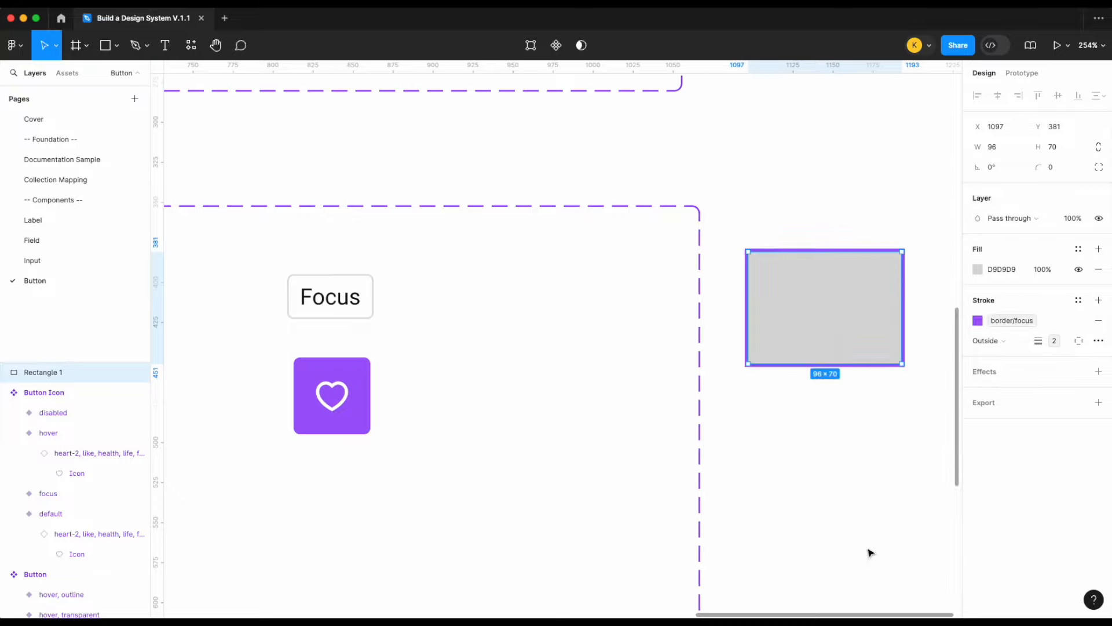
# - Bind the rectangle's corner radius to the border radius variable md and remove its gray fill
pyautogui.click(1080, 168)
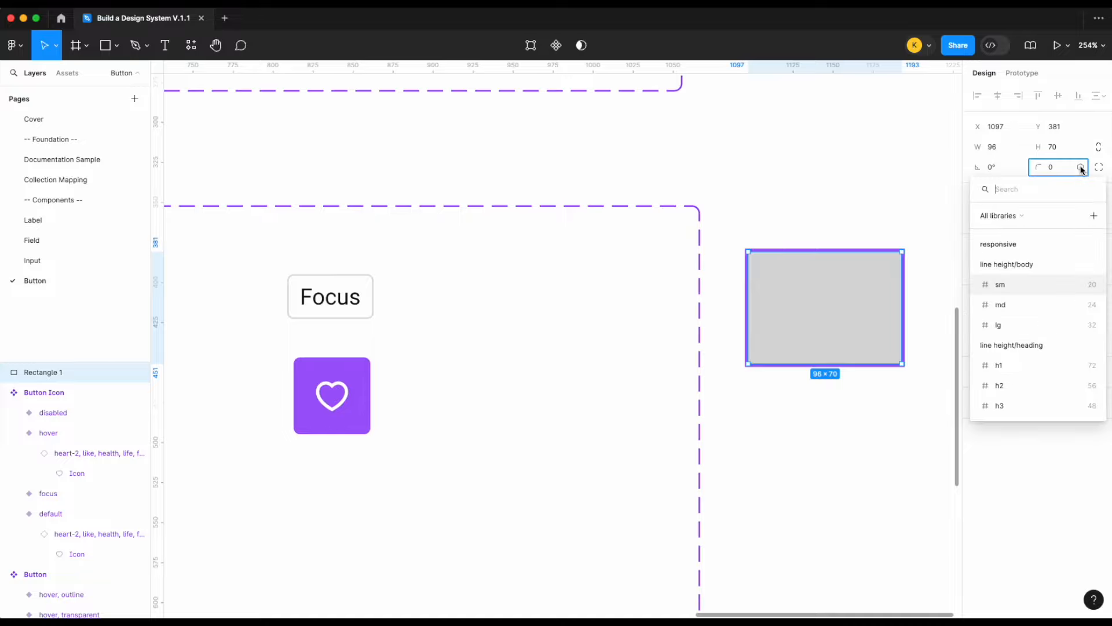
pyautogui.write('radi')
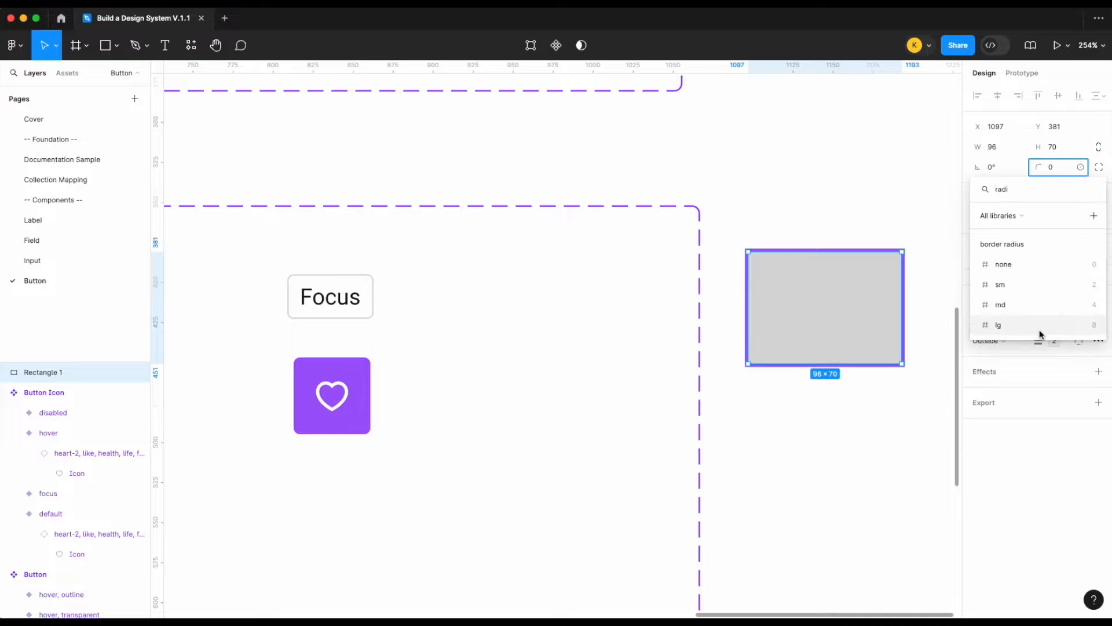
pyautogui.click(1037, 328)
pyautogui.click(1096, 270)
# - Move the outlined rectangle into the focus Button Icon variant and give it absolute positioning
pyautogui.press('Escape')
pyautogui.click(837, 289)
pyautogui.press('BackSpace')
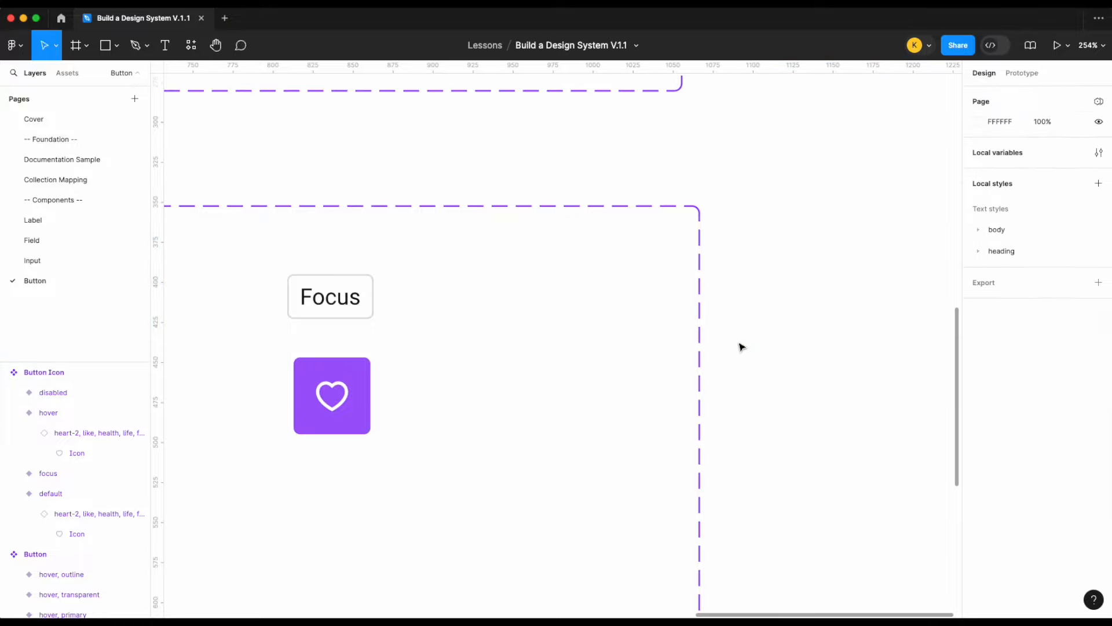
pyautogui.hscroll(-6, 556, 405)
pyautogui.click(537, 374)
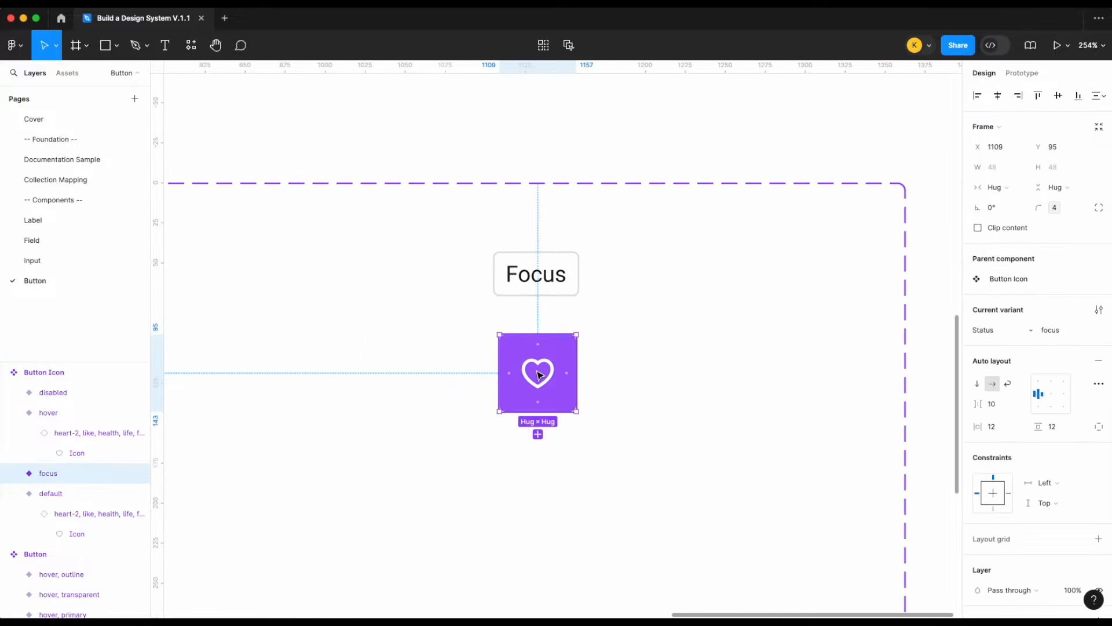
pyautogui.hotkey('ctrl', 'v')
pyautogui.click(1097, 126)
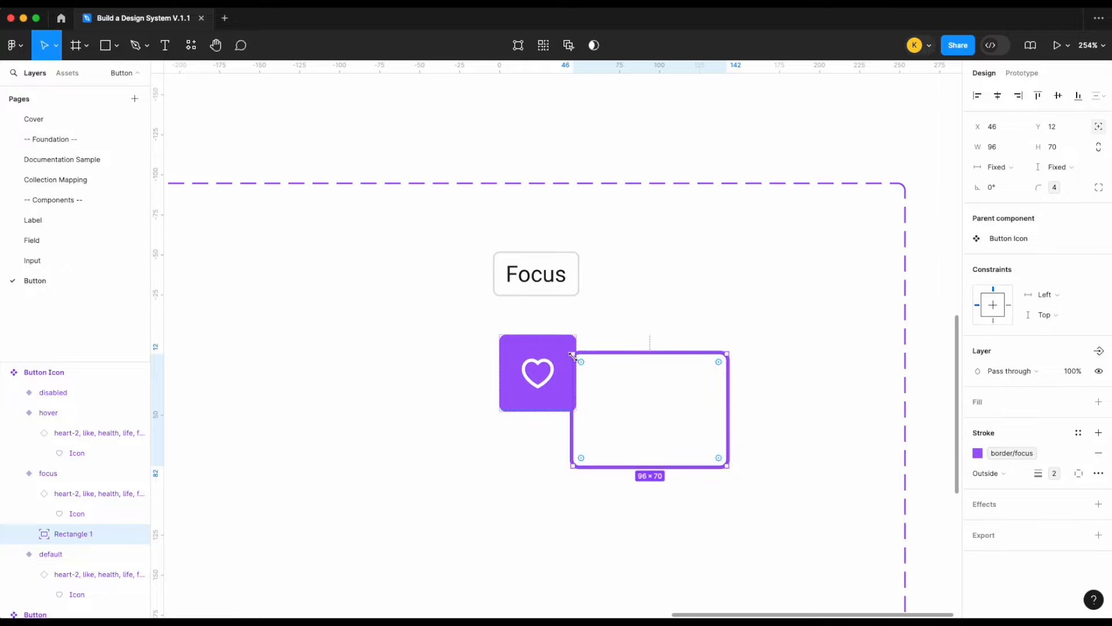
# - Nudge the focus outline rectangle over the heart button to X -2, Y -8
pyautogui.scroll(5, 572, 355)
pyautogui.hotkey('shift', 'Left')
pyautogui.hotkey('shift', 'Left')
pyautogui.hotkey('shift', 'Left')
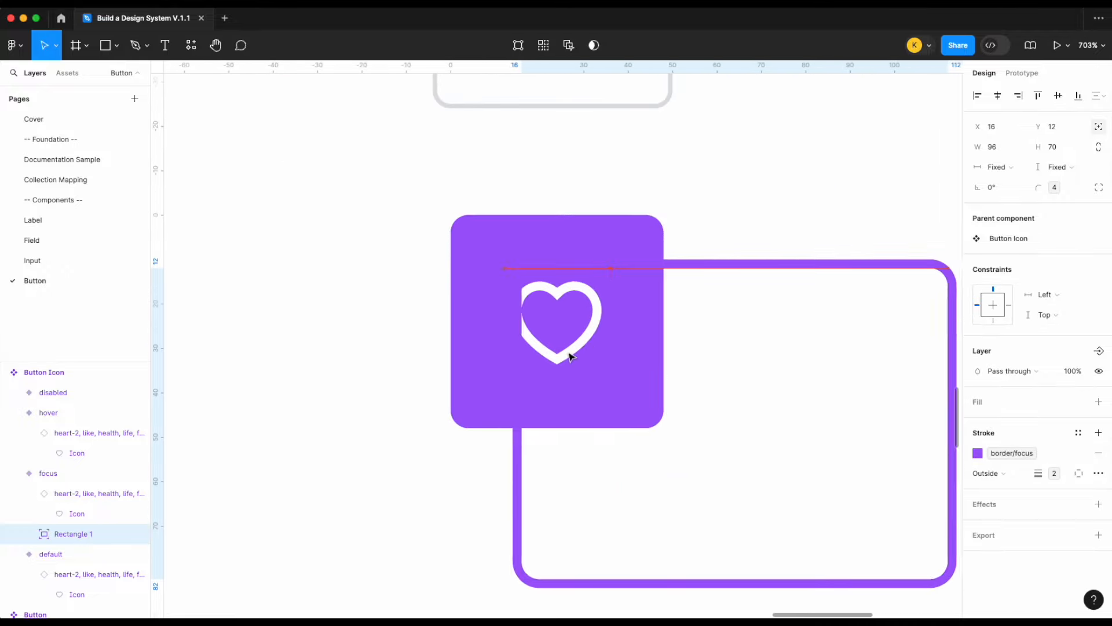
pyautogui.hotkey('shift', 'Left')
pyautogui.press('Left')
pyautogui.press('Left')
pyautogui.press('Left')
pyautogui.press('Left')
pyautogui.press('Left')
pyautogui.press('Left')
pyautogui.press('Left')
pyautogui.press('Left')
pyautogui.scroll(5, 405, 305)
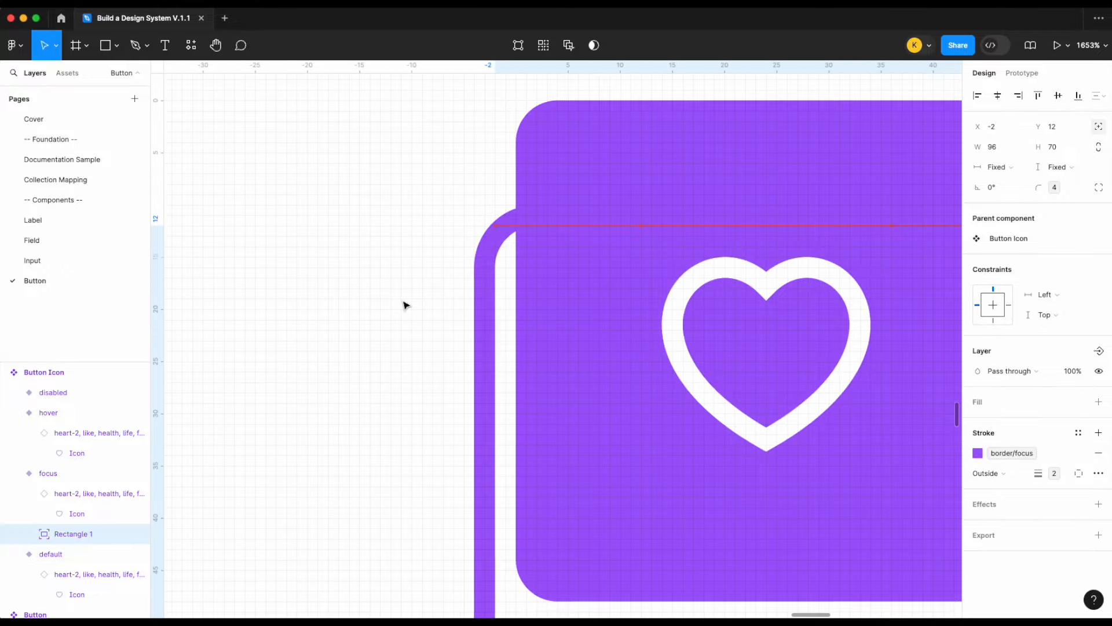
pyautogui.scroll(-5, 690, 208)
pyautogui.hscroll(2, 690, 209)
pyautogui.hotkey('shift', 'Up')
pyautogui.hotkey('shift', 'Up')
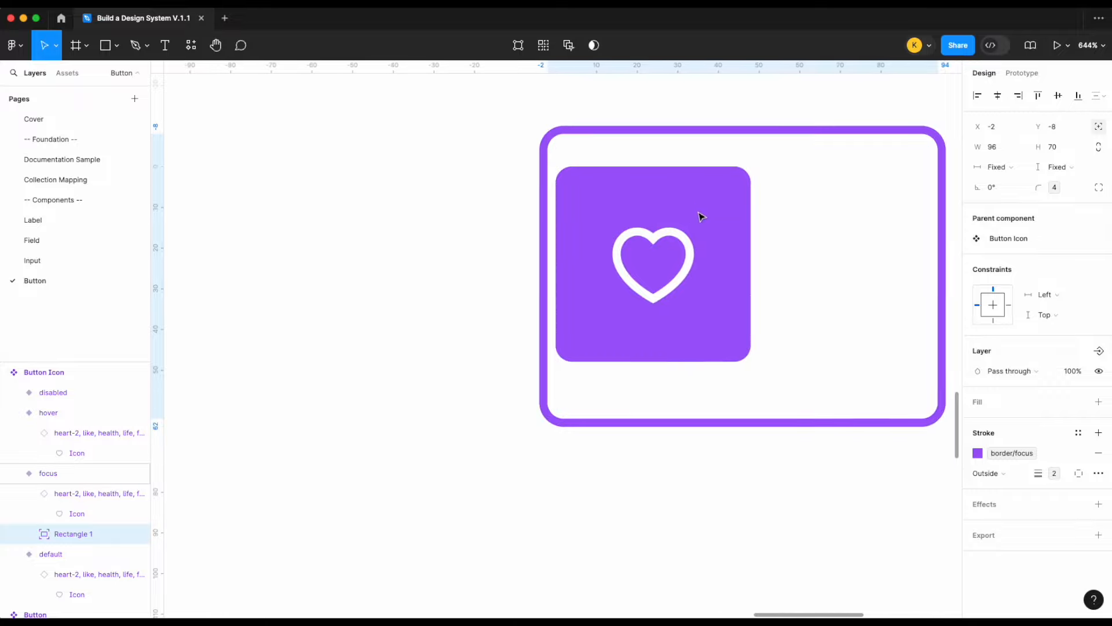
# - Shrink the focus outline rectangle around the heart button to 53 × 52, with its upper edge at Y -2
pyautogui.moveTo(697, 130); pyautogui.dragTo(696, 155)
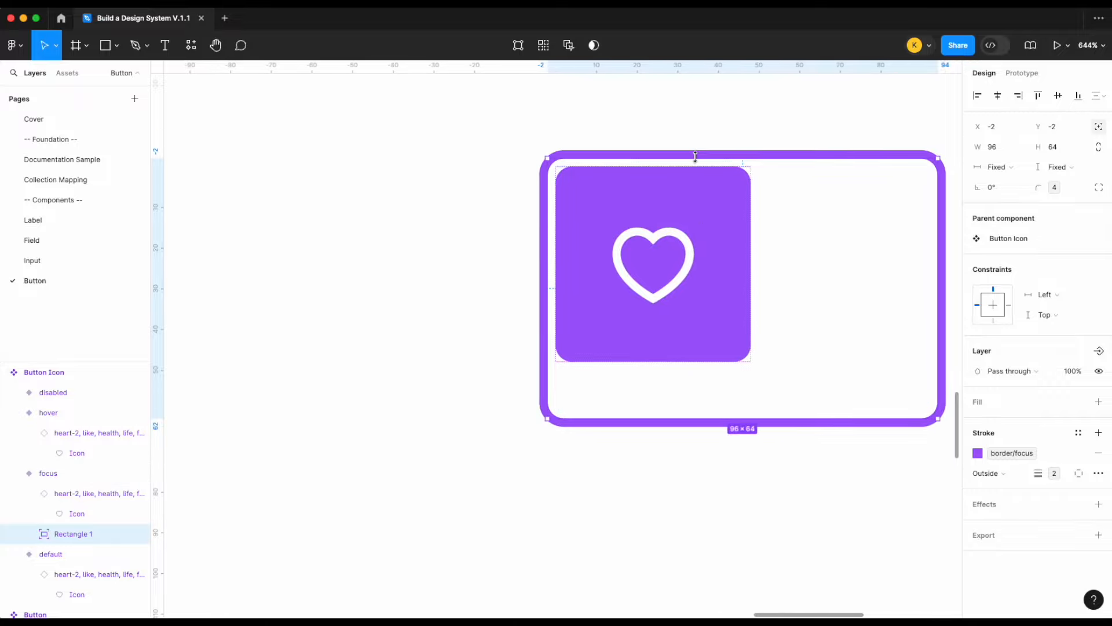
pyautogui.moveTo(892, 222); pyautogui.dragTo(761, 223)
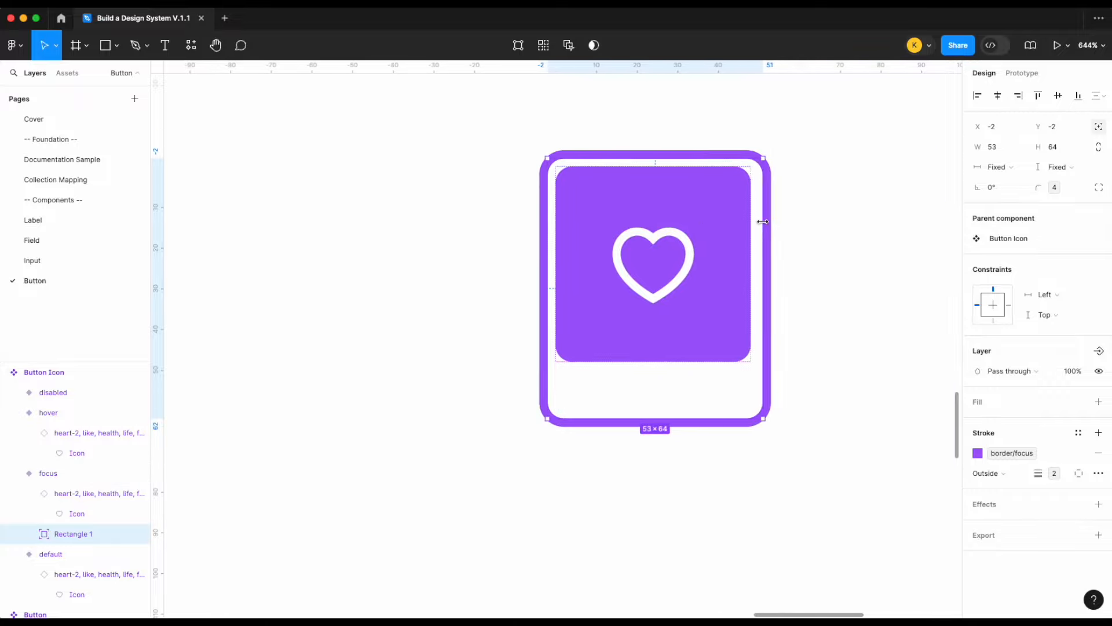
pyautogui.scroll(4, 698, 419)
pyautogui.moveTo(690, 429); pyautogui.dragTo(690, 405)
pyautogui.scroll(6, 690, 405)
pyautogui.hscroll(-5, 703, 403)
pyautogui.scroll(-5, 703, 404)
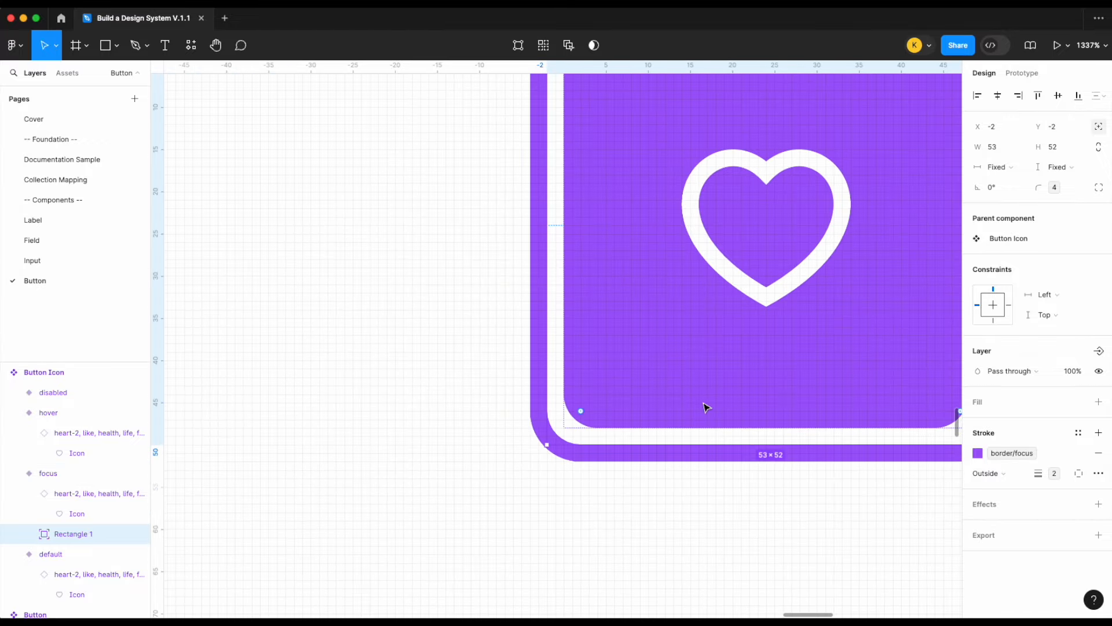
# - Fine-tune the focus outline's width to 52 so its gap to the button is even on all sides
pyautogui.scroll(8, 576, 288)
pyautogui.scroll(-3, 575, 290)
pyautogui.hscroll(3, 576, 275)
pyautogui.scroll(-5, 618, 263)
pyautogui.scroll(5, 668, 310)
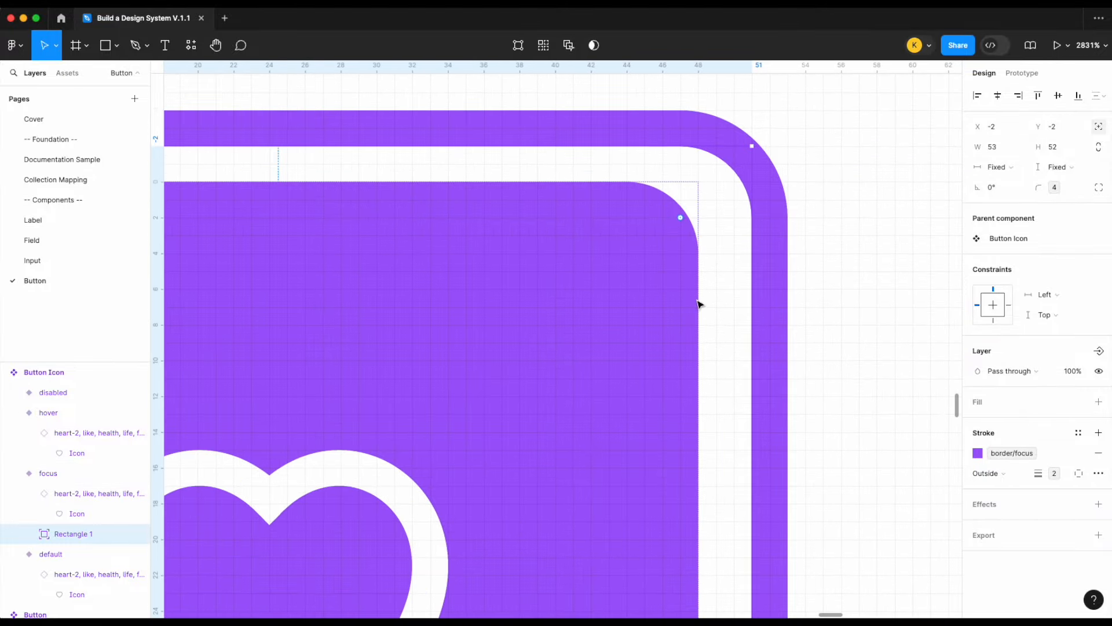
pyautogui.moveTo(753, 303)
pyautogui.mouseDown()
pyautogui.moveTo(721, 307)
pyautogui.moveTo(773, 412)
pyautogui.mouseUp()
pyautogui.scroll(-1, 773, 412)
pyautogui.press('super+z')
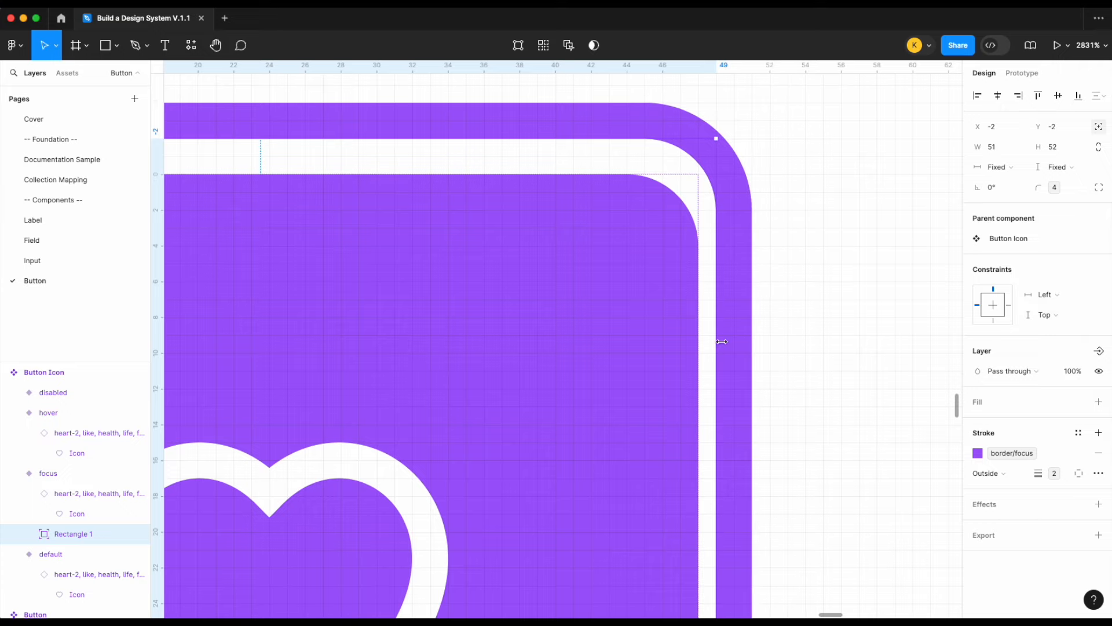
pyautogui.scroll(-5, 831, 288)
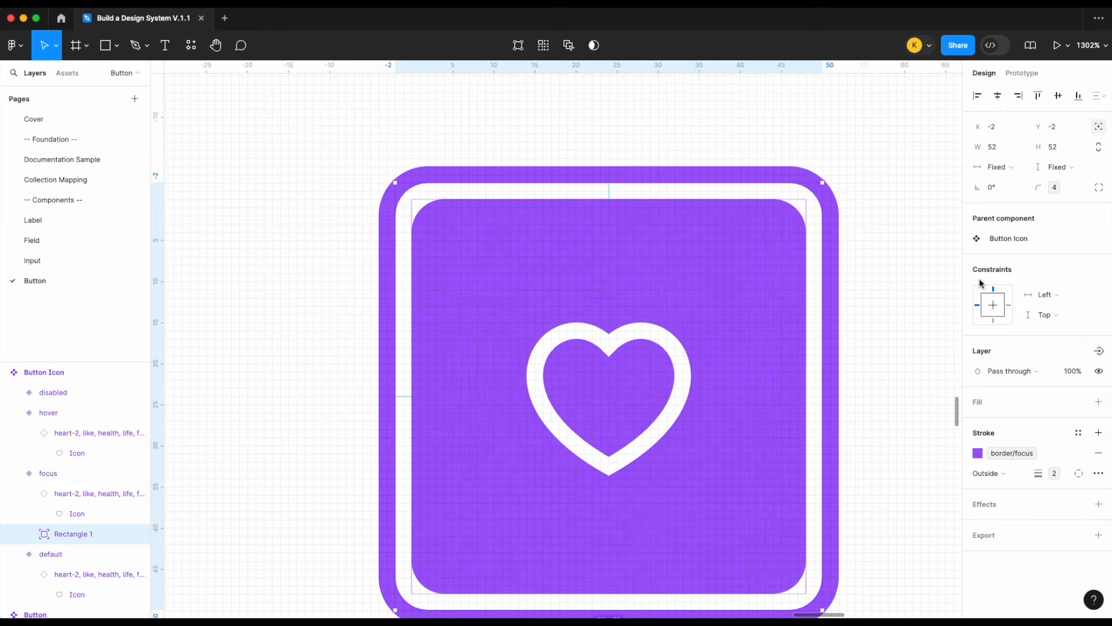
# - Set the focus outline's constraints to Left and right horizontally and Top and bottom vertically, and deselect it
pyautogui.scroll(-1, 770, 322)
pyautogui.click(1053, 300)
pyautogui.click(1053, 322)
pyautogui.click(1050, 316)
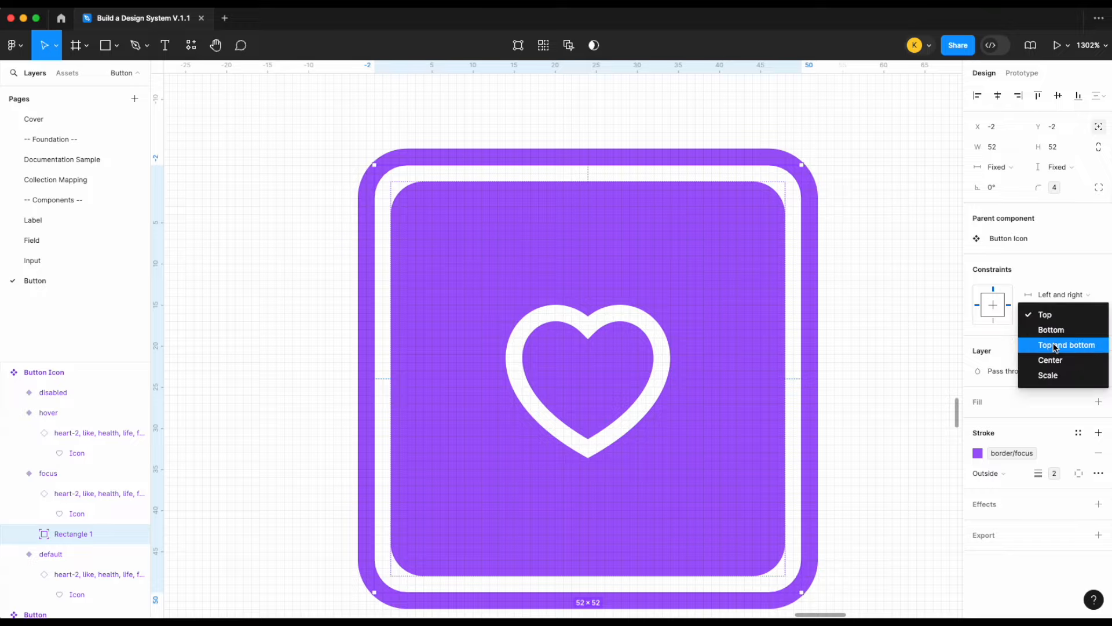
pyautogui.click(1055, 345)
pyautogui.click(864, 144)
pyautogui.scroll(-10, 864, 145)
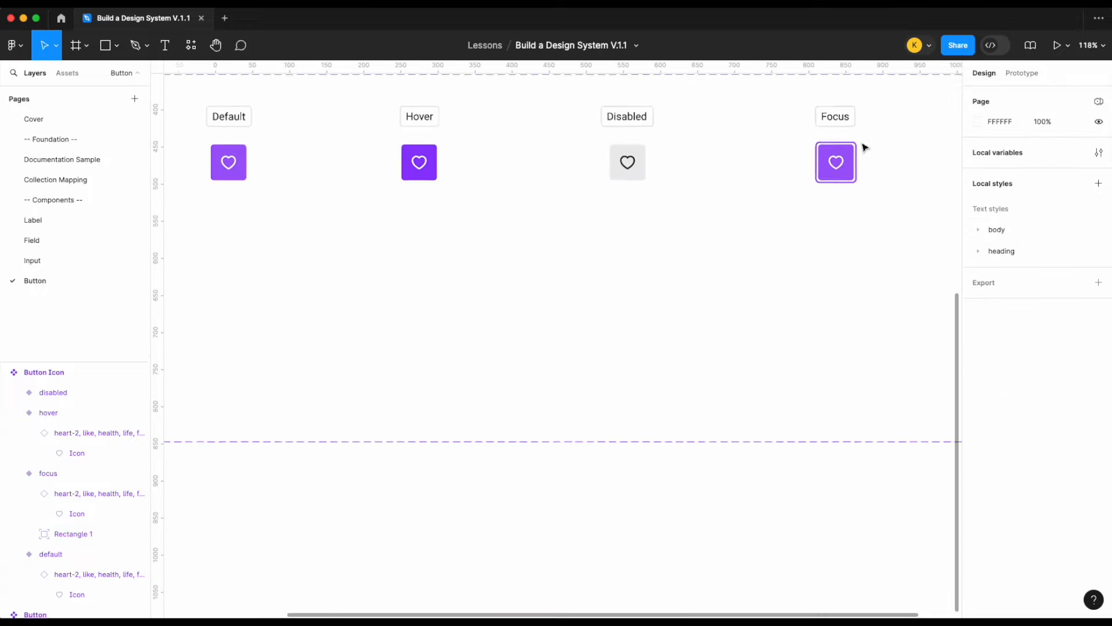
# - Place an instance of the default Button Icon variant just below the component set, at X -6, Y 863
pyautogui.scroll(-3, 864, 146)
pyautogui.hscroll(-1, 324, 139)
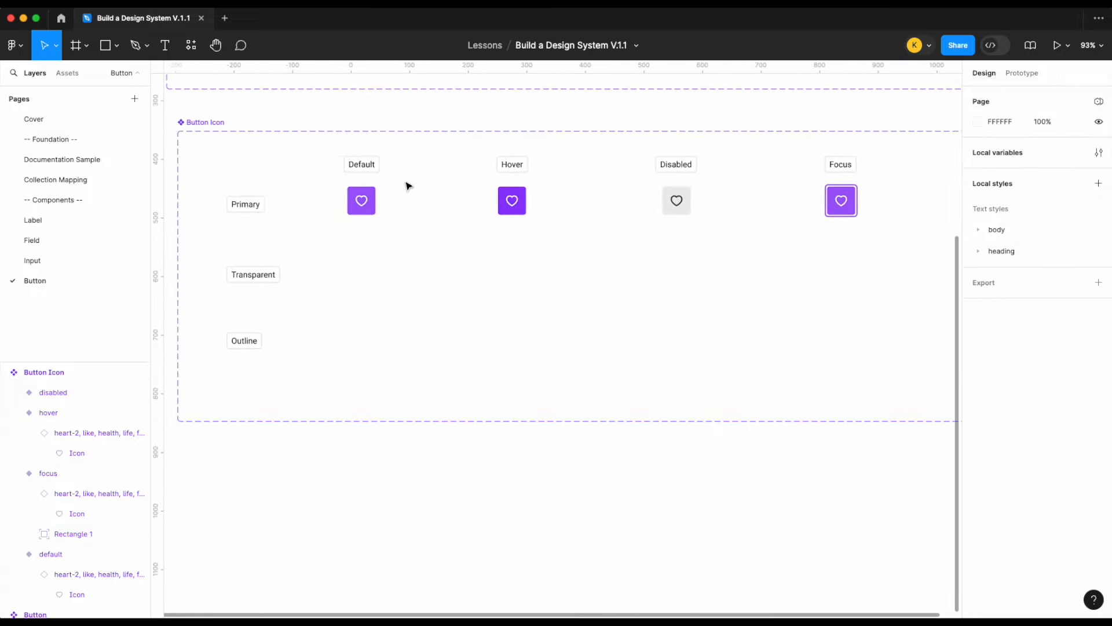
pyautogui.click(363, 207)
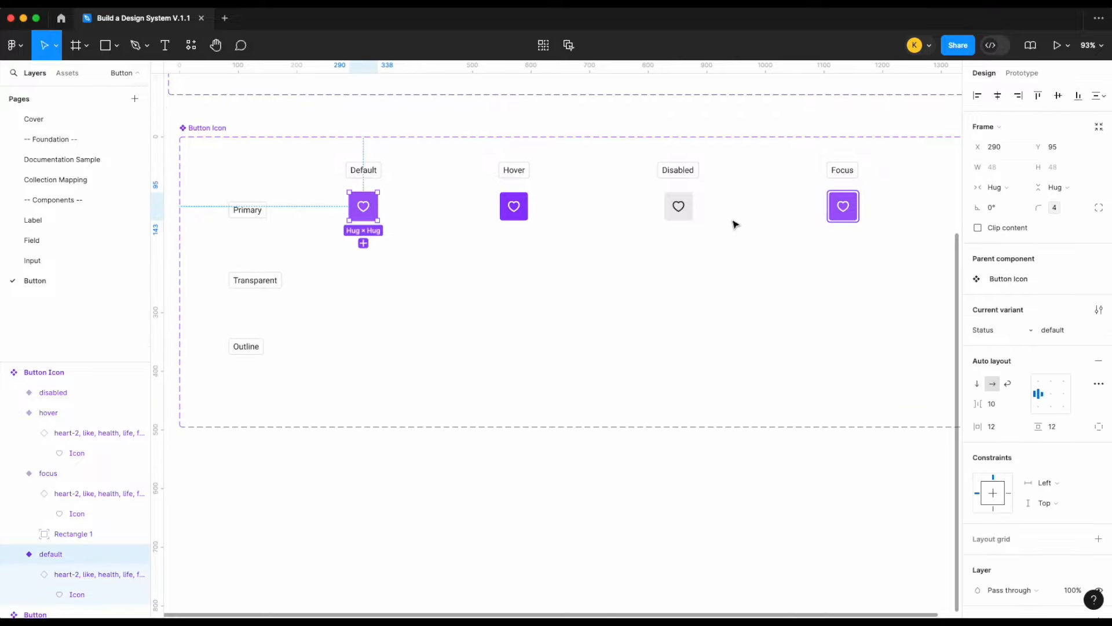
pyautogui.scroll(1, 733, 224)
pyautogui.hscroll(1, 734, 223)
pyautogui.moveTo(351, 231); pyautogui.dragTo(349, 474)
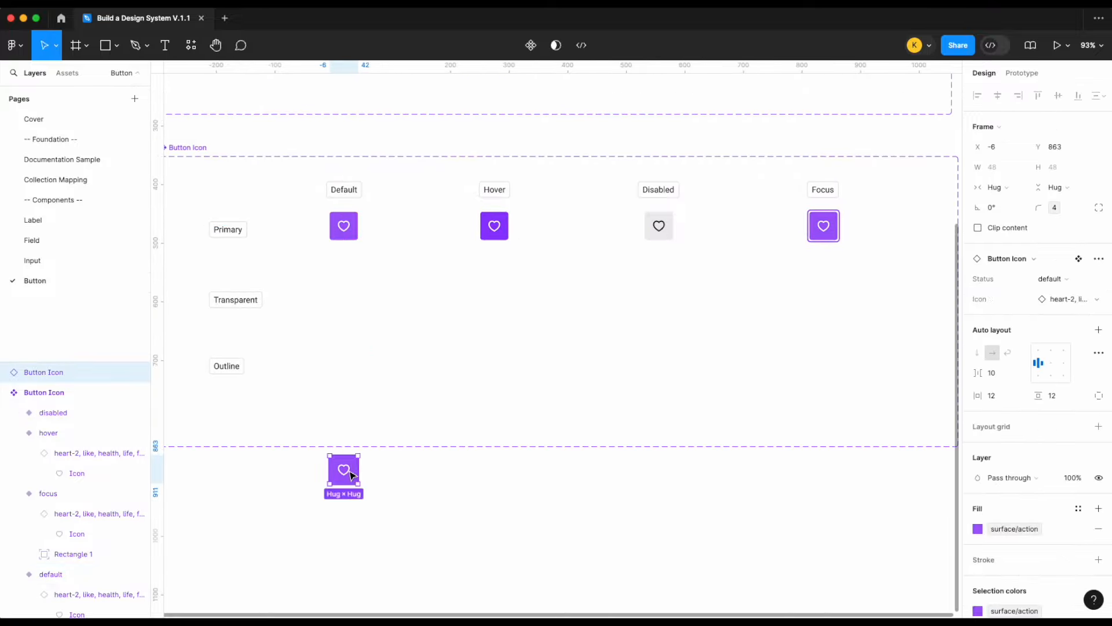
# - Test the Button Icon instance by switching its Status to hover, disabled and finally focus
pyautogui.hscroll(-4, 349, 474)
pyautogui.click(1058, 277)
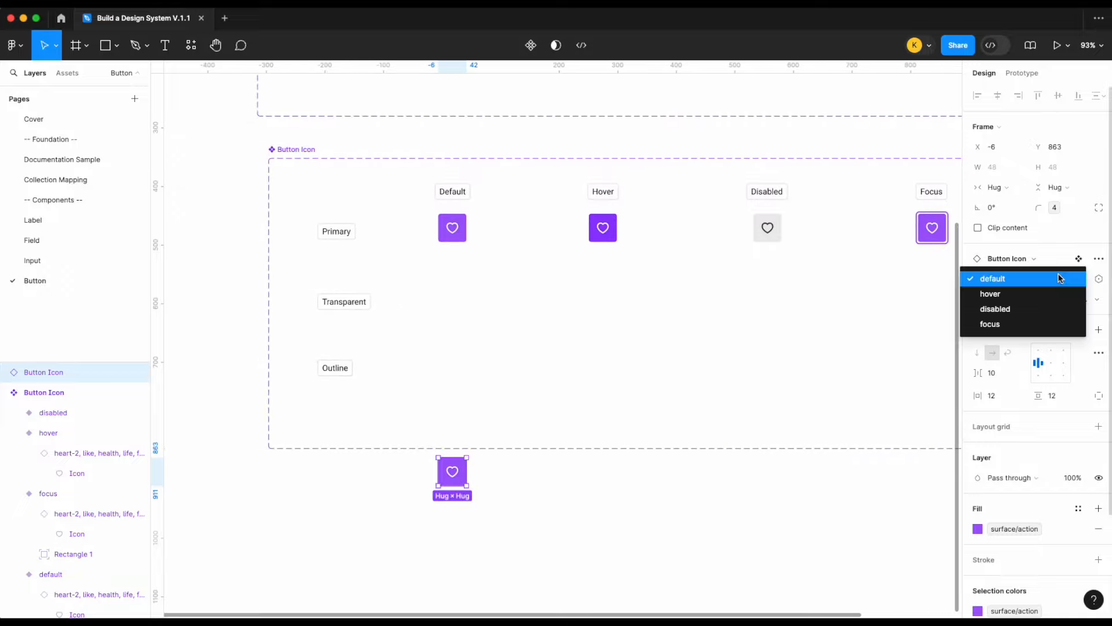
pyautogui.click(1060, 293)
pyautogui.click(1059, 279)
pyautogui.click(1061, 291)
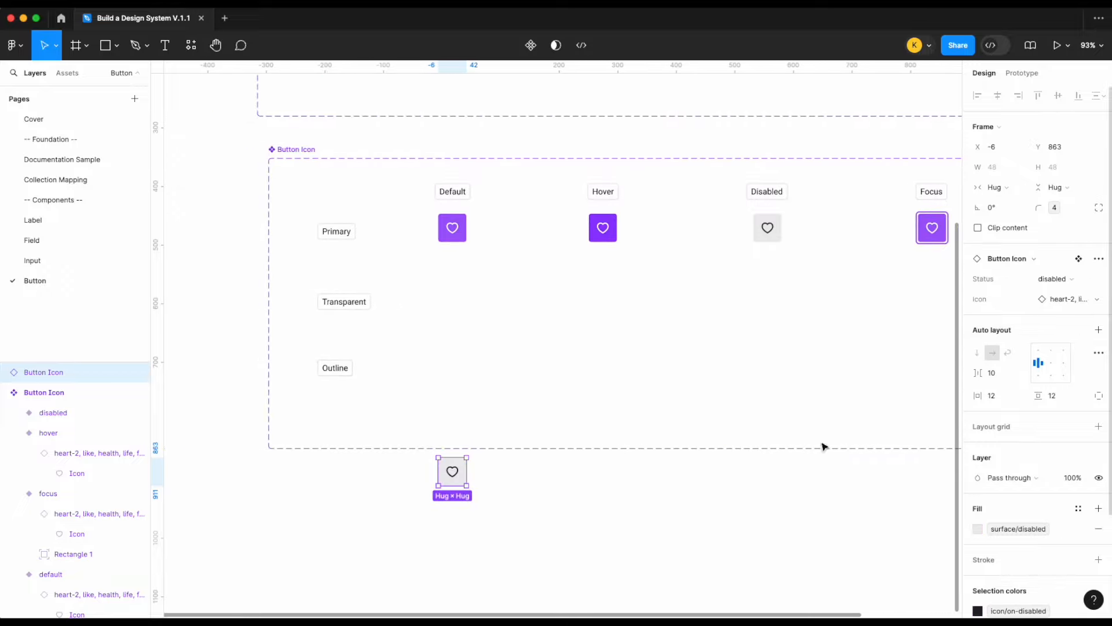
pyautogui.scroll(5, 549, 561)
pyautogui.hscroll(-4, 731, 475)
pyautogui.scroll(1, 731, 475)
pyautogui.click(1052, 278)
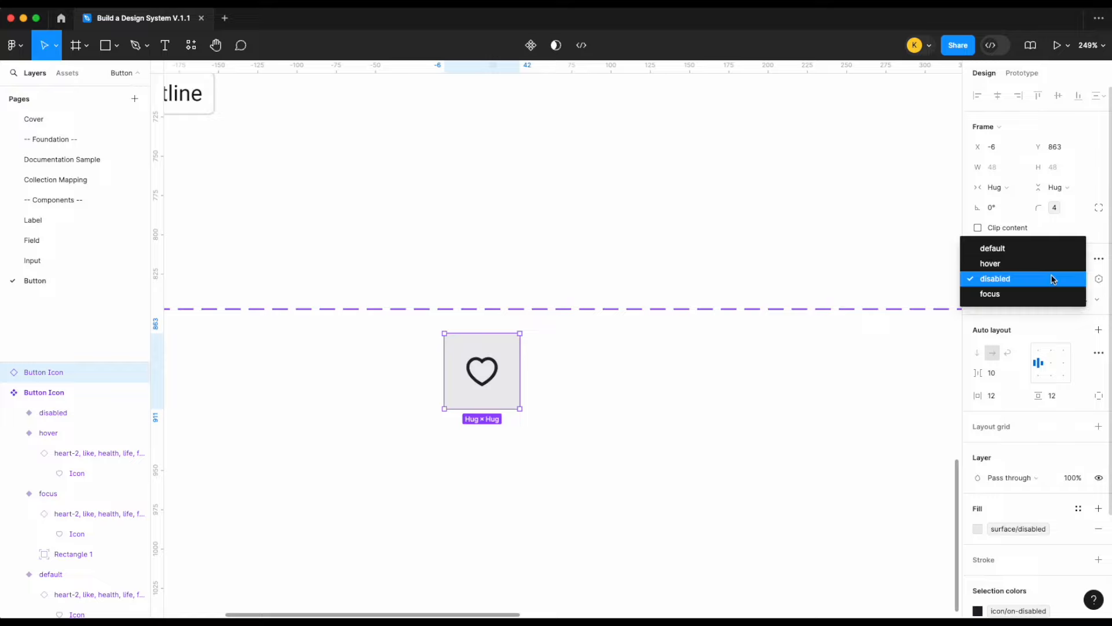
pyautogui.click(1031, 295)
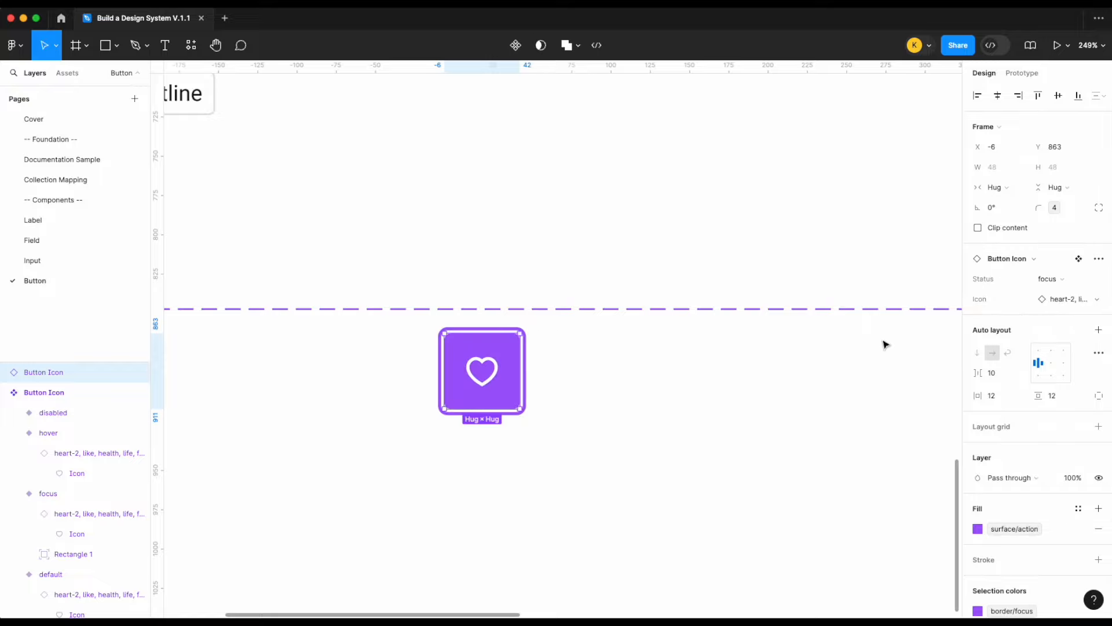
# - Swap the icon of the test Button Icon instance to light-bulb-simple, and delete the instance from below the component set
pyautogui.click(1073, 299)
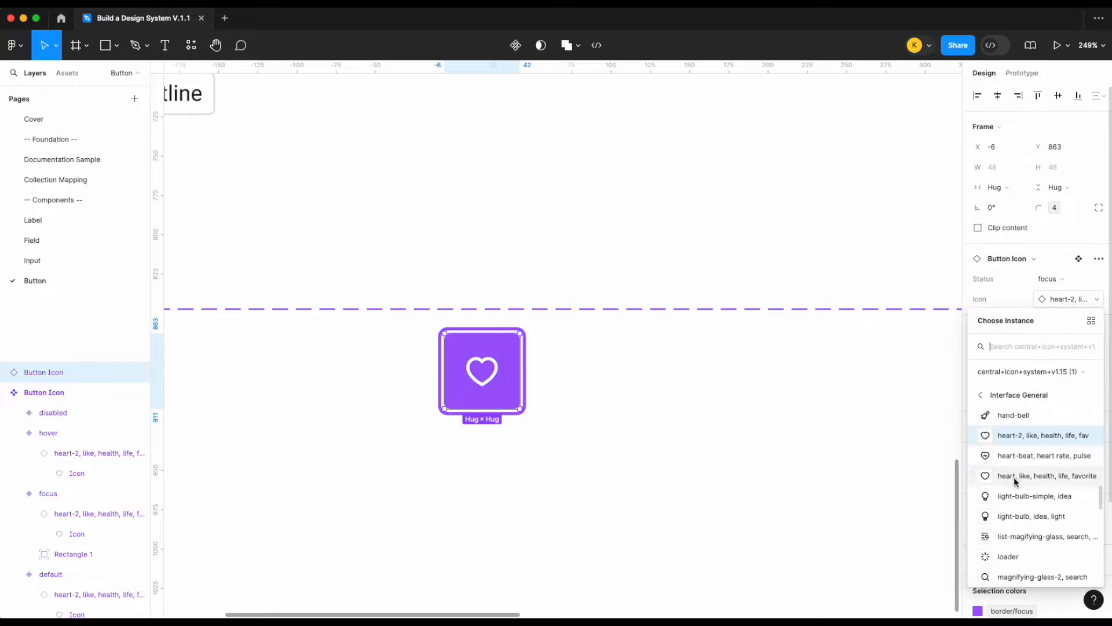
pyautogui.click(1012, 491)
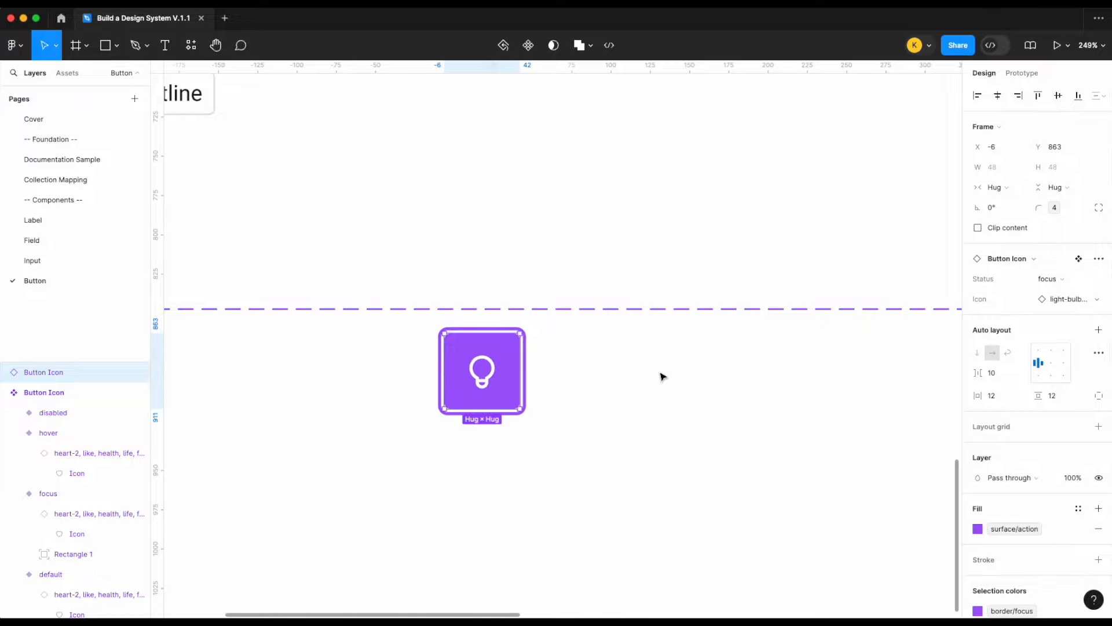
pyautogui.scroll(-10, 663, 377)
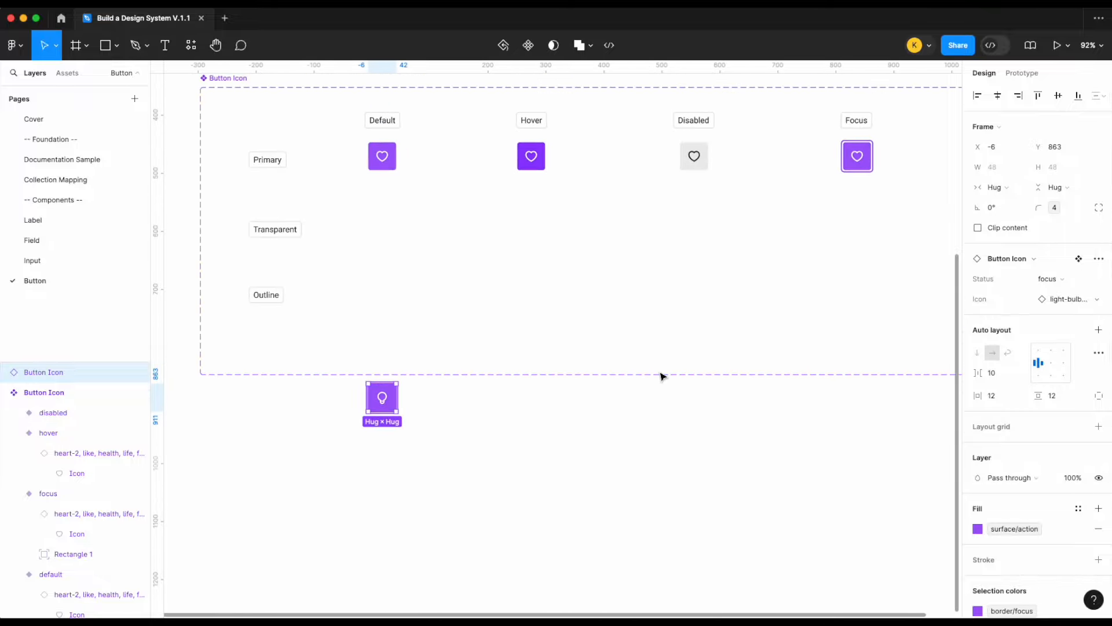
pyautogui.hscroll(-1, 663, 377)
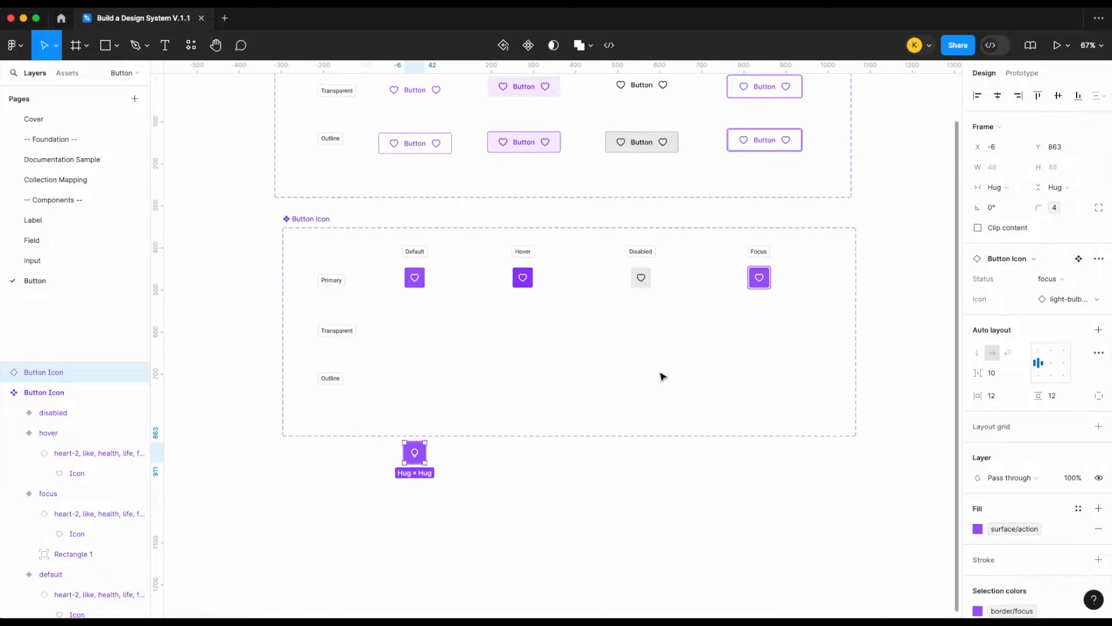
pyautogui.scroll(1, 605, 361)
pyautogui.hscroll(-1, 605, 361)
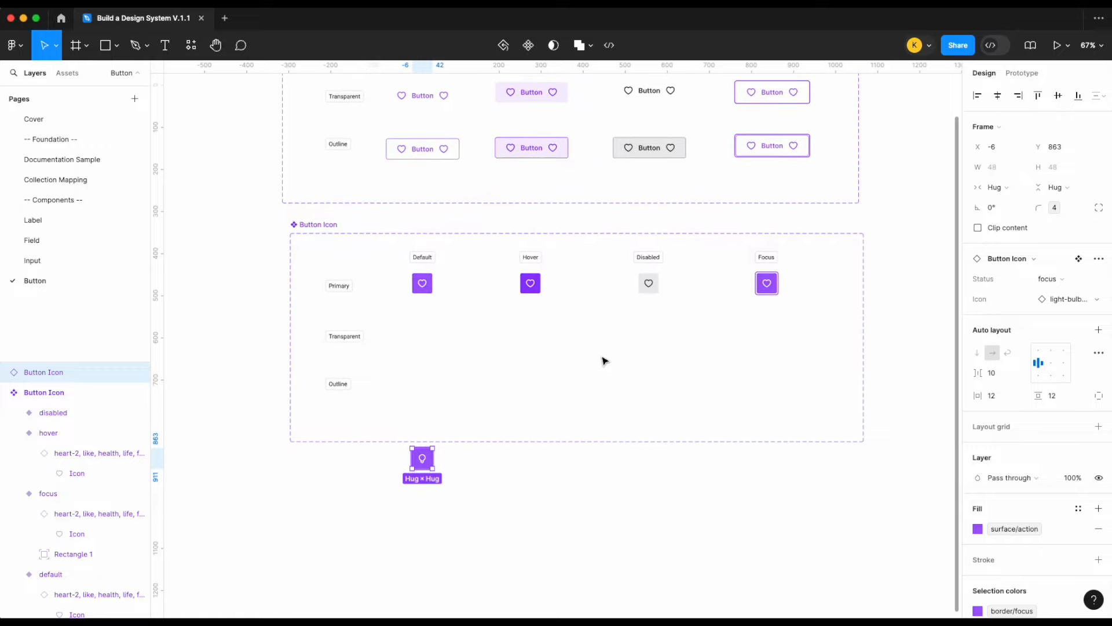
pyautogui.click(605, 362)
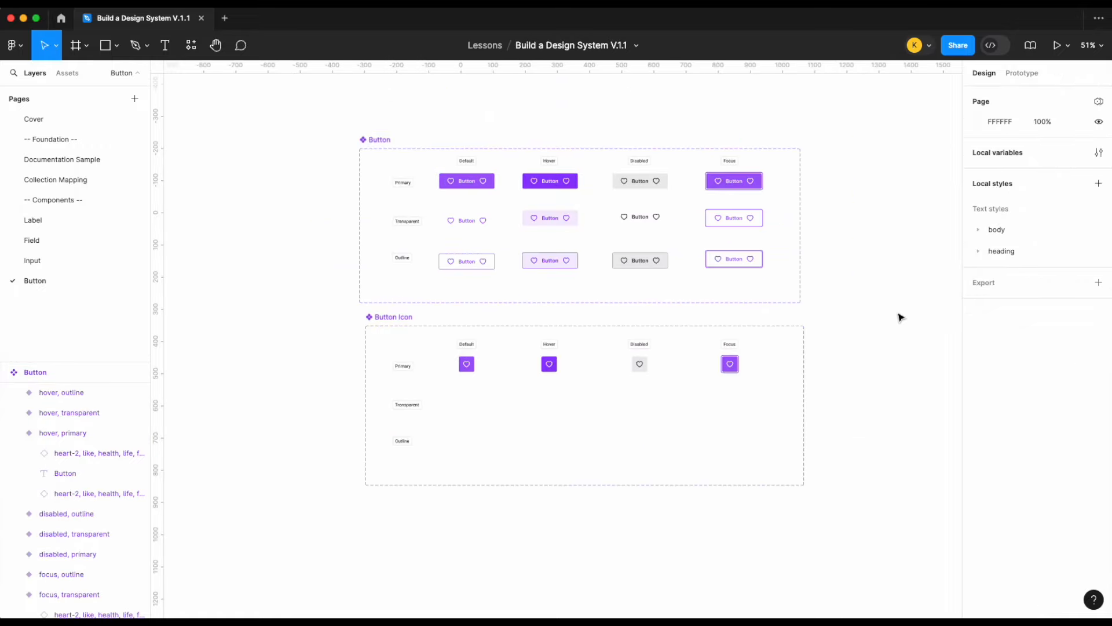
# - Add a variant property named Type with the value Default to the Button Icon component set
pyautogui.scroll(3, 513, 435)
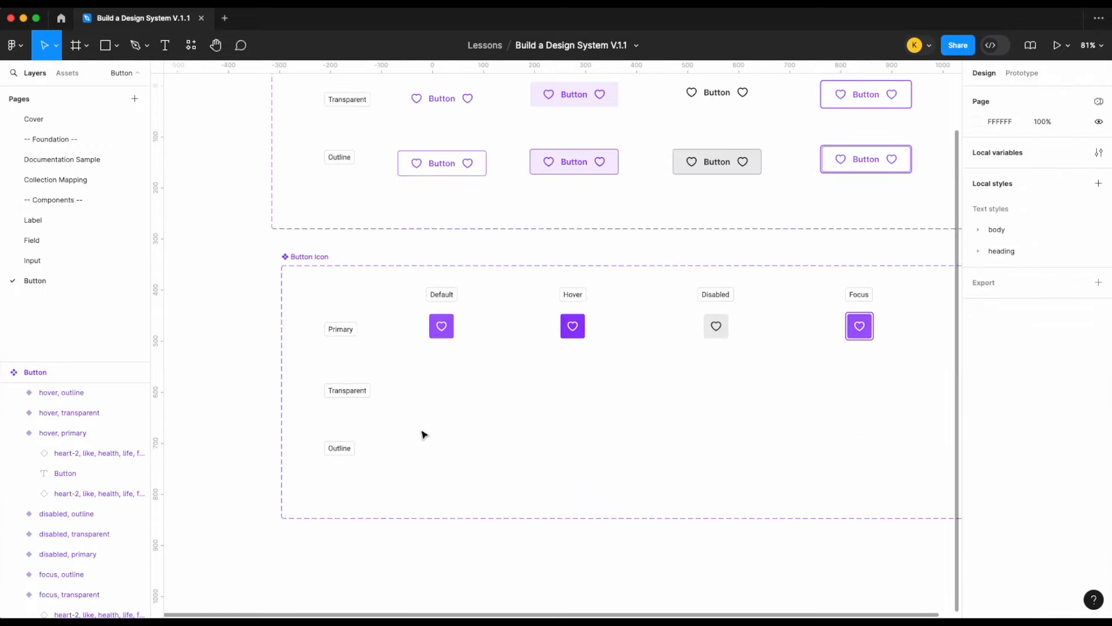
pyautogui.hscroll(3, 415, 434)
pyautogui.scroll(-1, 415, 434)
pyautogui.click(245, 240)
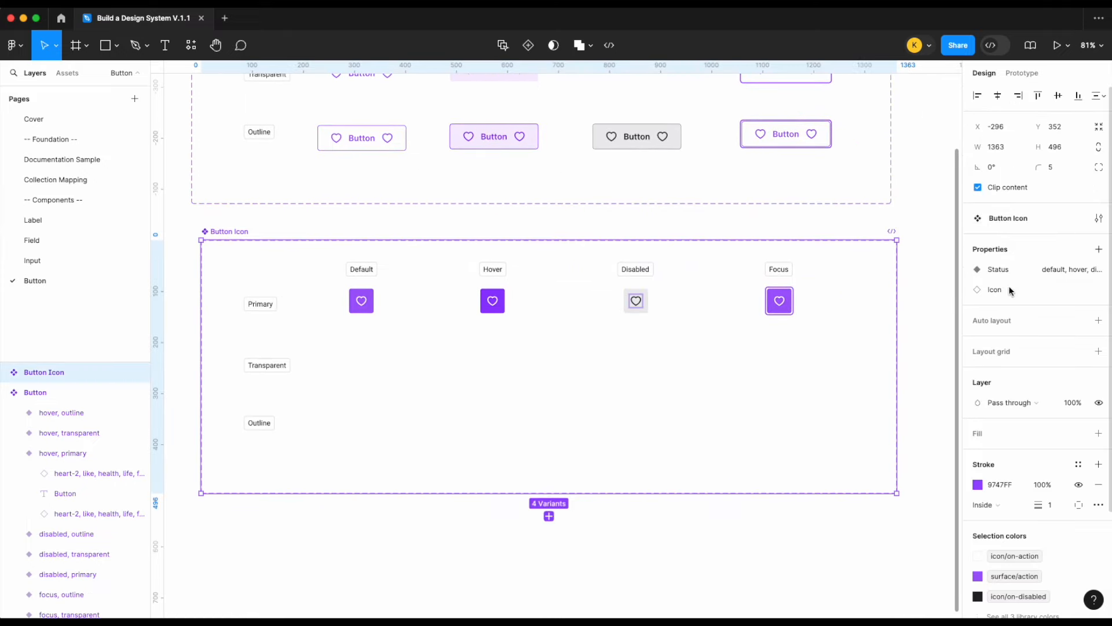
pyautogui.click(1099, 249)
pyautogui.click(1038, 297)
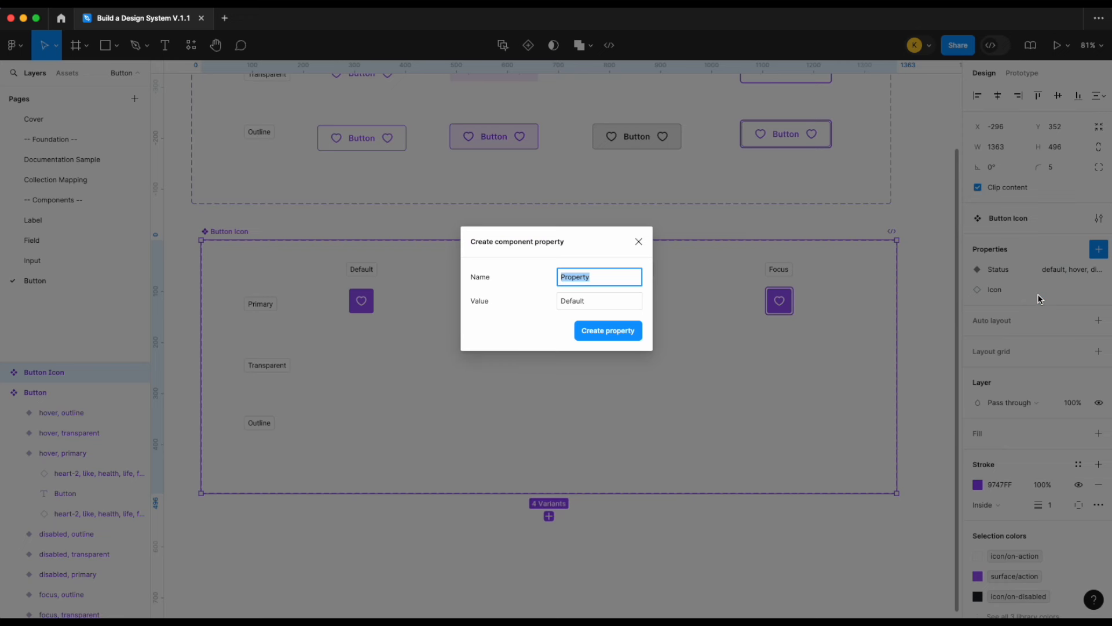
pyautogui.press('Return')
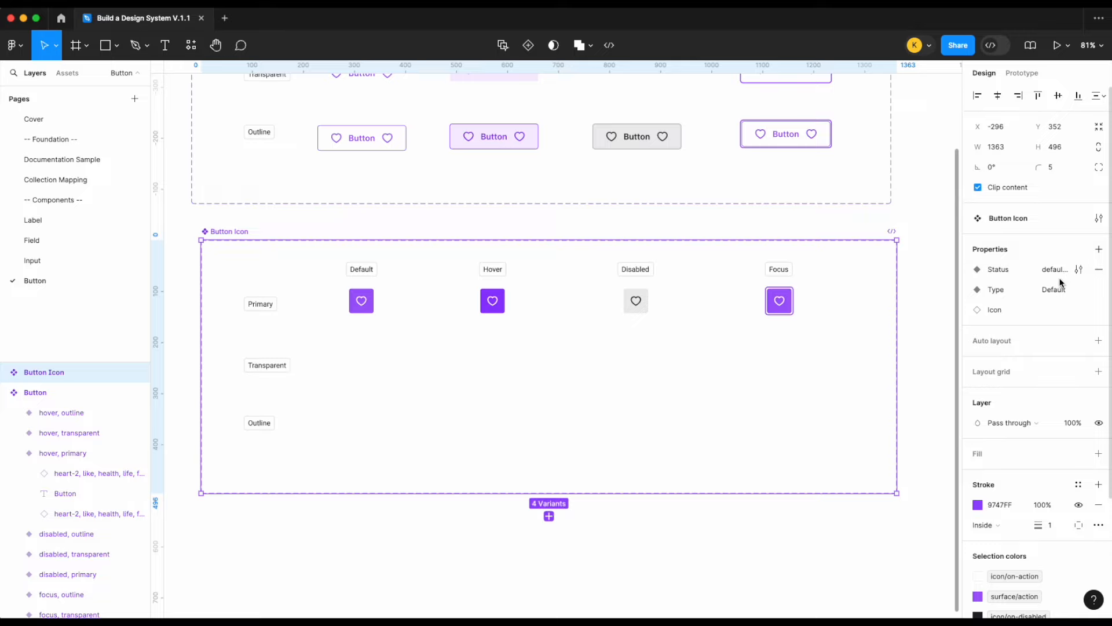
# - Set the Type of all four icon button variants in the Primary row to primary
pyautogui.moveTo(772, 340); pyautogui.dragTo(338, 303)
pyautogui.press('super+z')
pyautogui.moveTo(908, 322); pyautogui.dragTo(367, 294)
pyautogui.click(1067, 351)
pyautogui.press('Return')
# - Duplicate the four primary icon buttons into the Transparent row and set the copies' Type to transparent
pyautogui.hscroll(-1, 643, 486)
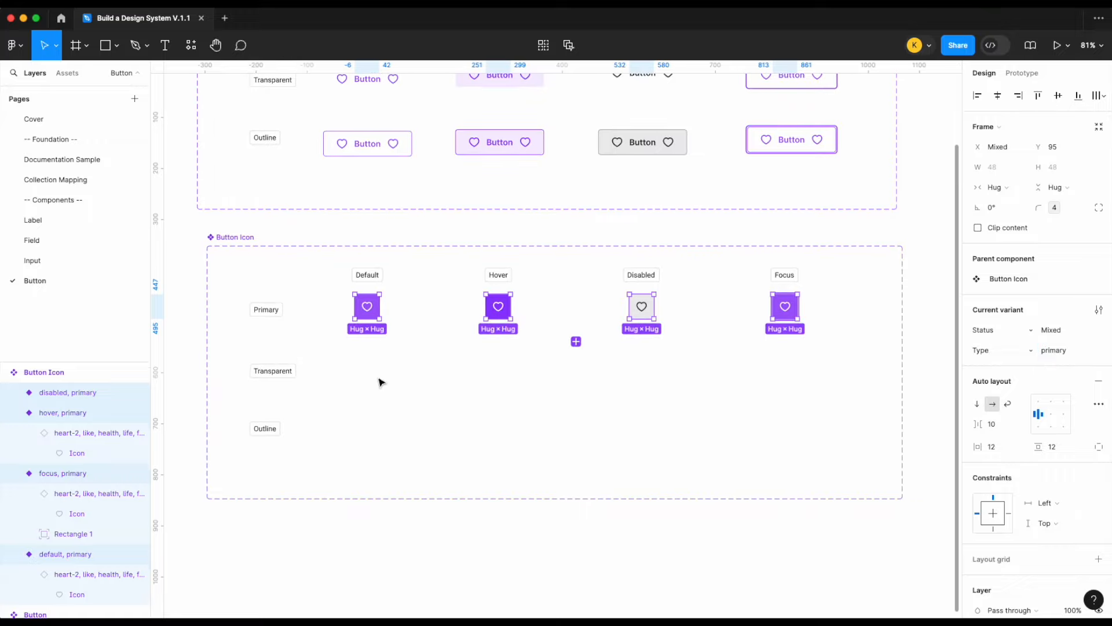
pyautogui.scroll(5, 380, 380)
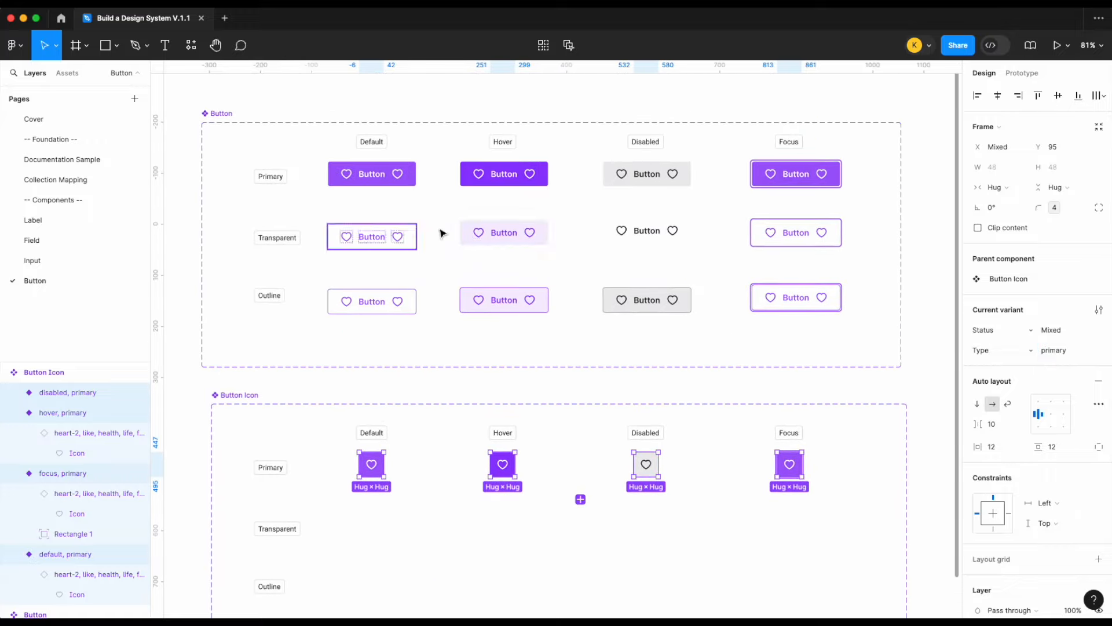
pyautogui.scroll(-5, 486, 302)
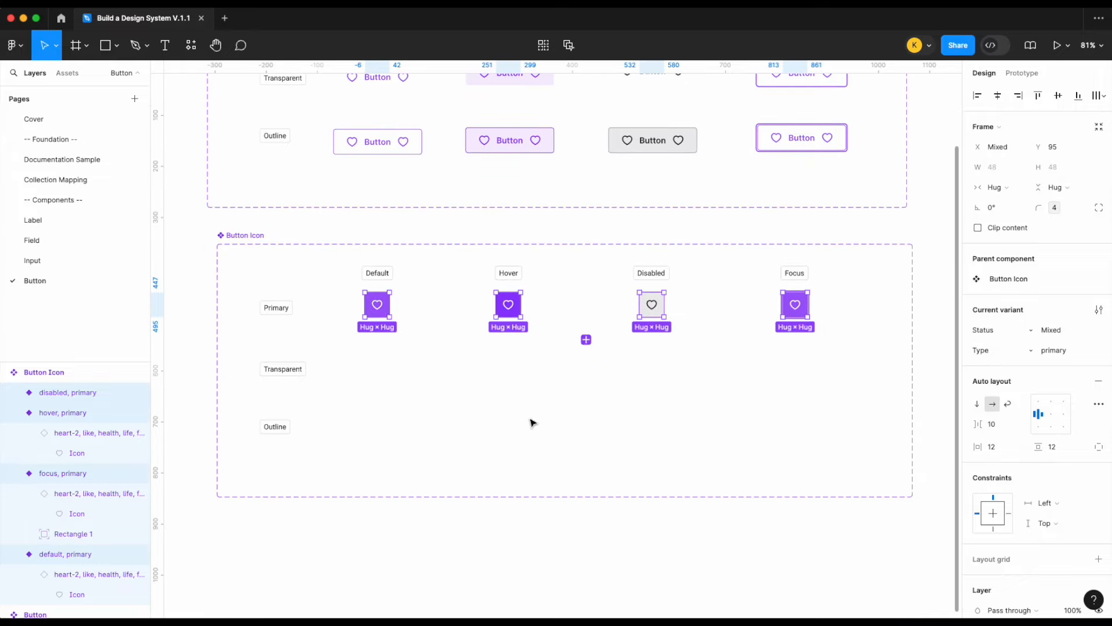
pyautogui.moveTo(508, 304); pyautogui.dragTo(510, 374)
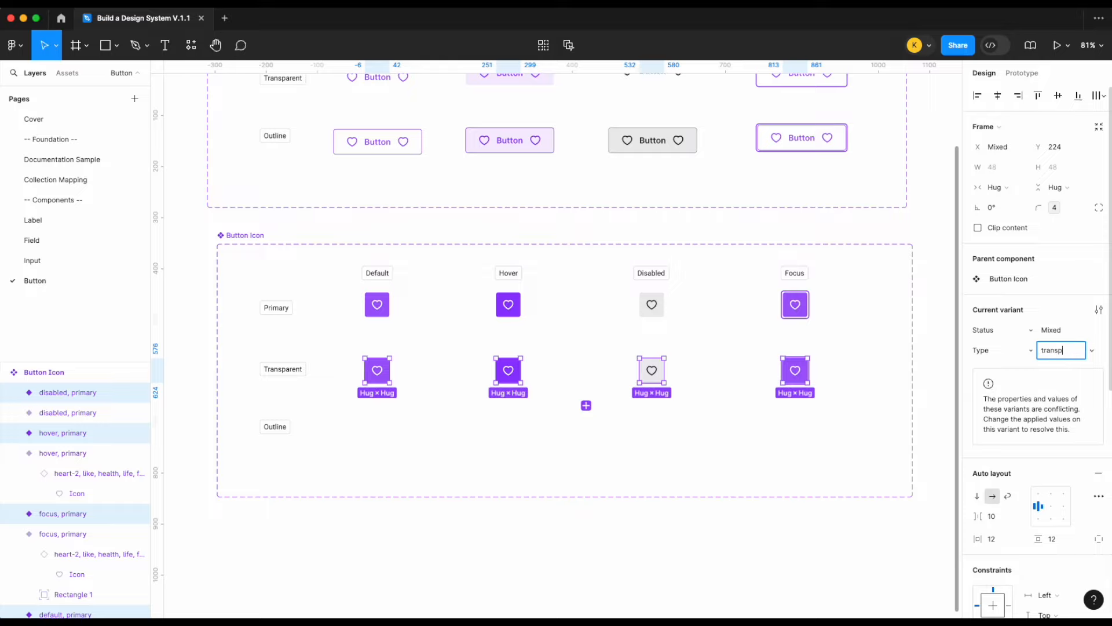
pyautogui.write('t')
pyautogui.press('Return')
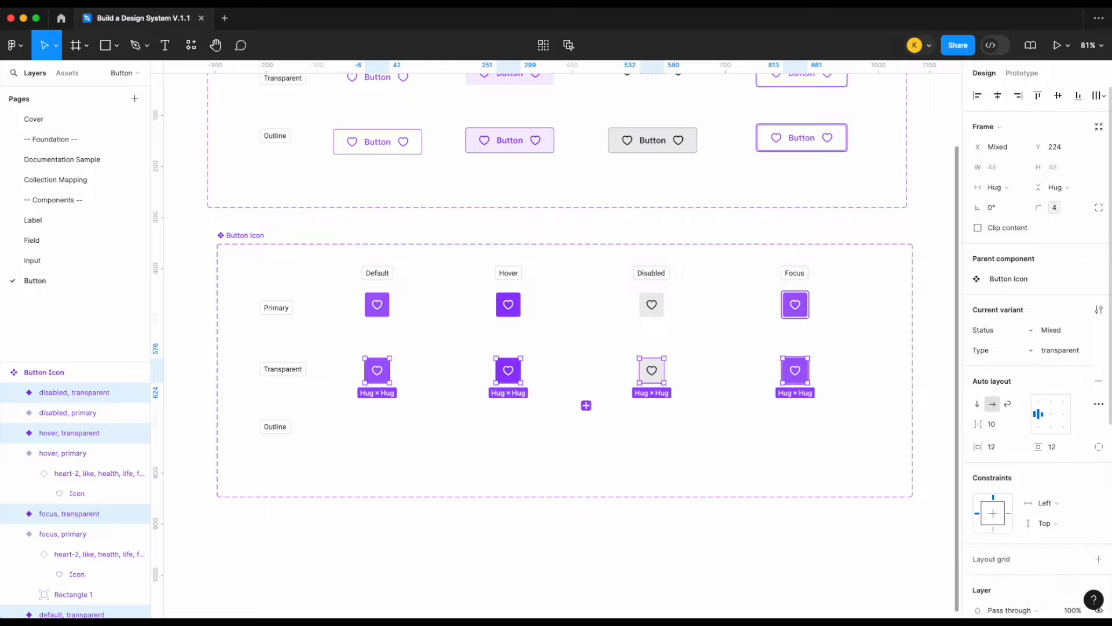
# - Remove the fill from the default transparent icon button
pyautogui.click(383, 417)
pyautogui.scroll(5, 383, 417)
pyautogui.hscroll(-2, 383, 417)
pyautogui.click(460, 343)
pyautogui.scroll(-1, 1046, 558)
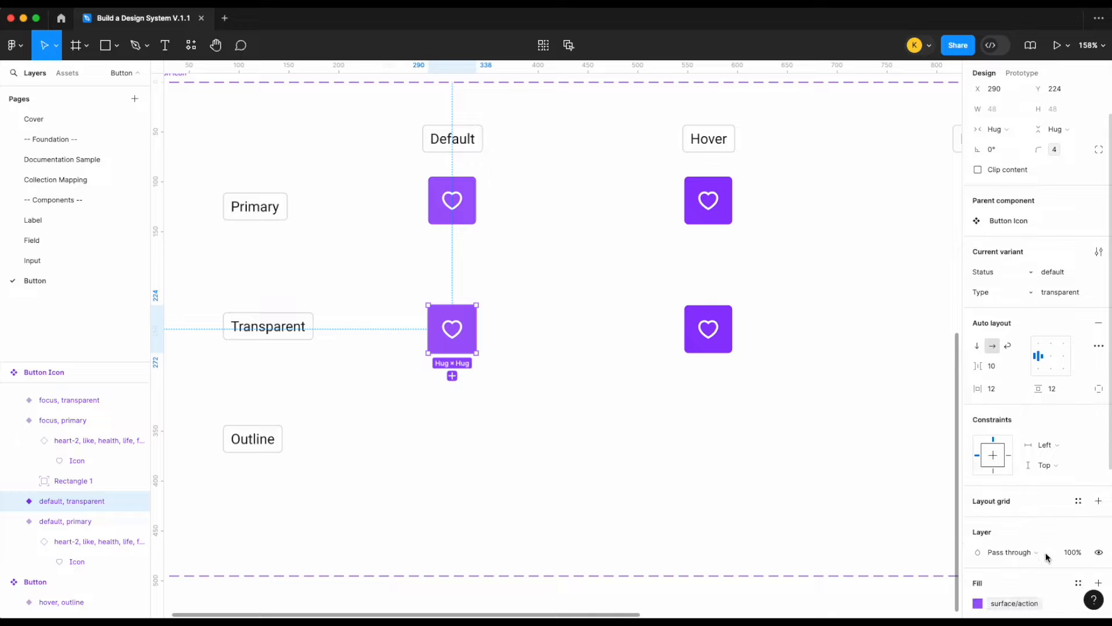
pyautogui.scroll(-1, 1046, 557)
pyautogui.click(1095, 527)
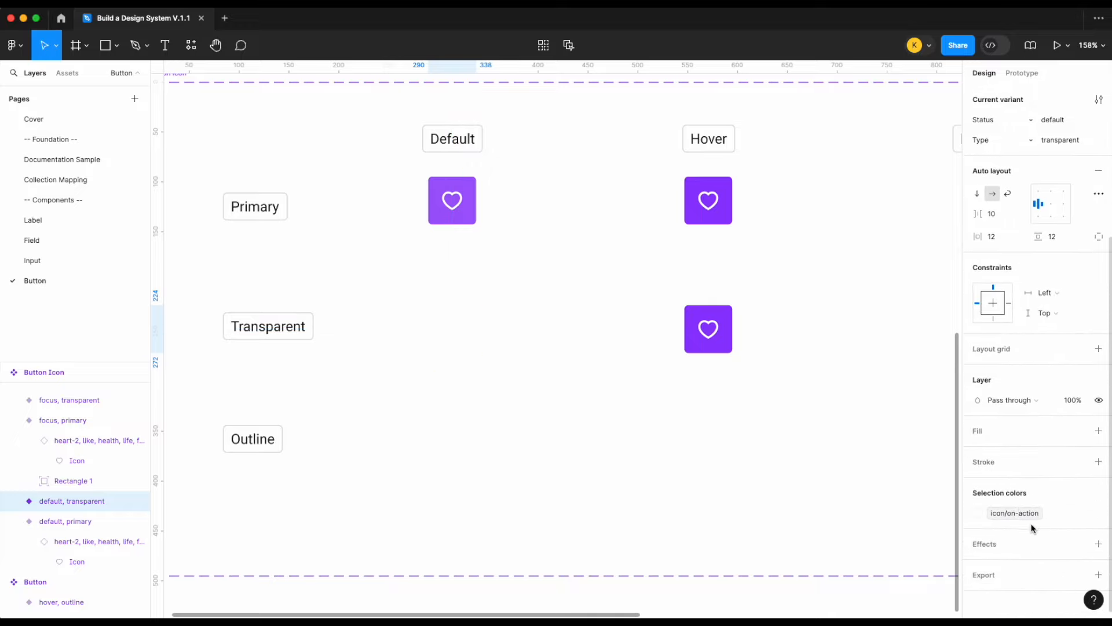
# - Change the default transparent variant's icon color to the icon/action library color
pyautogui.click(1023, 513)
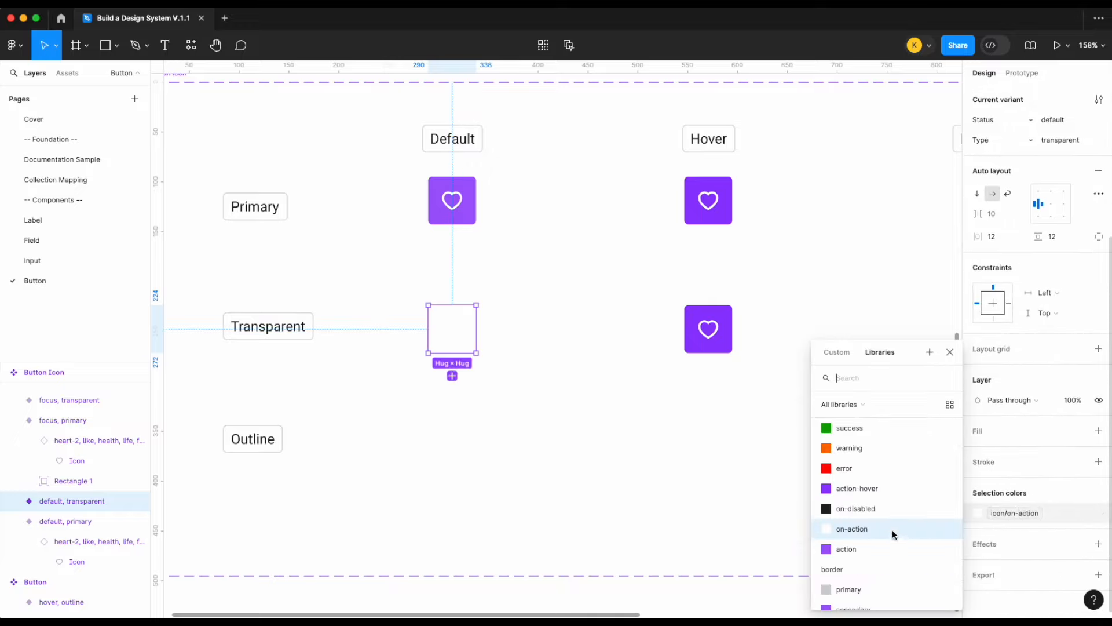
pyautogui.scroll(2, 886, 541)
pyautogui.write('ico')
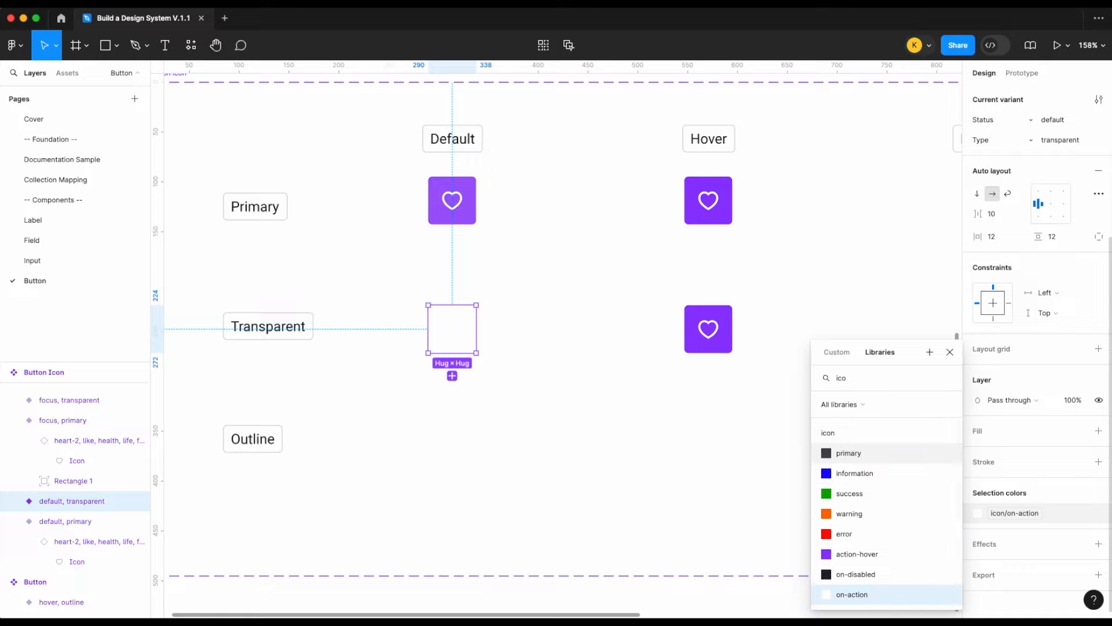
pyautogui.scroll(-1, 869, 567)
pyautogui.click(852, 594)
# - Set the hover transparent variant's fill to surface/action-hover 2 and recolor its heart icon purple
pyautogui.hscroll(5, 712, 415)
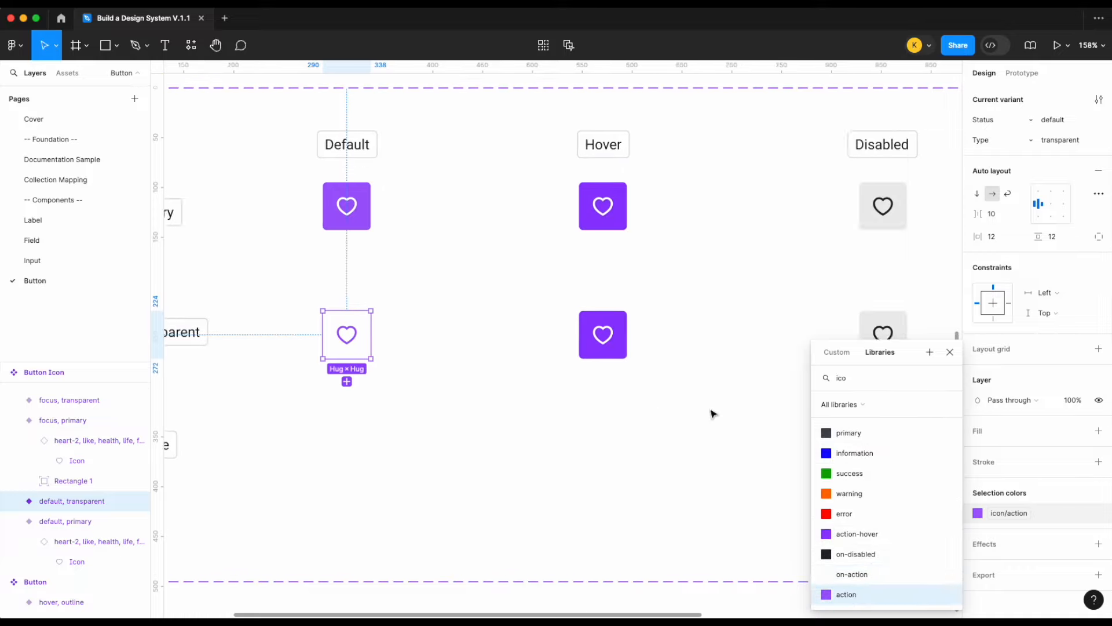
pyautogui.click(513, 338)
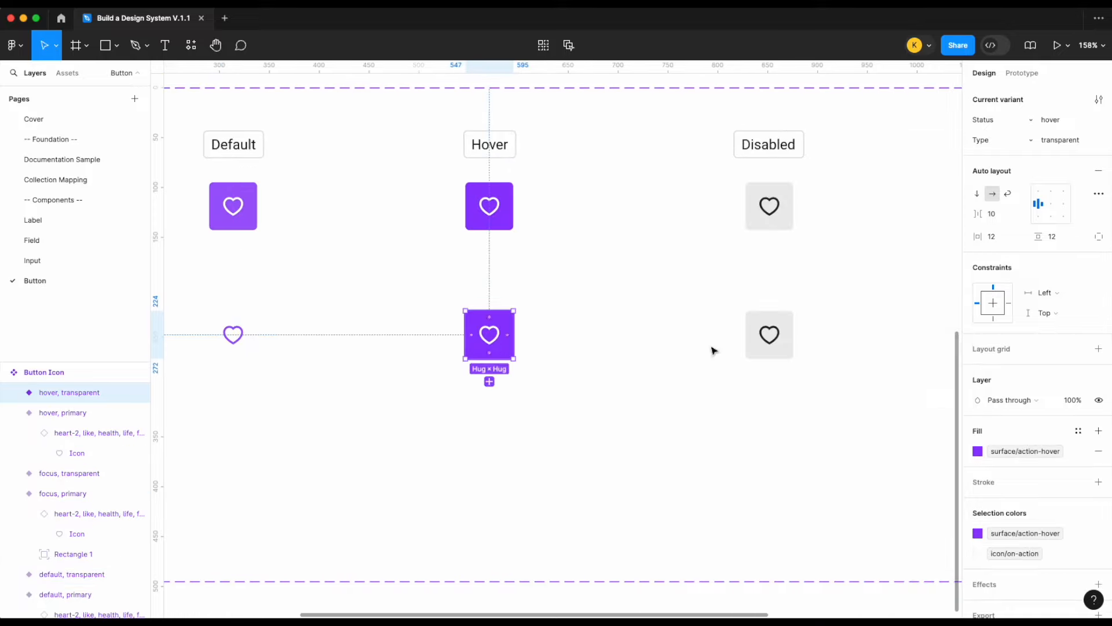
pyautogui.click(1028, 452)
pyautogui.click(881, 551)
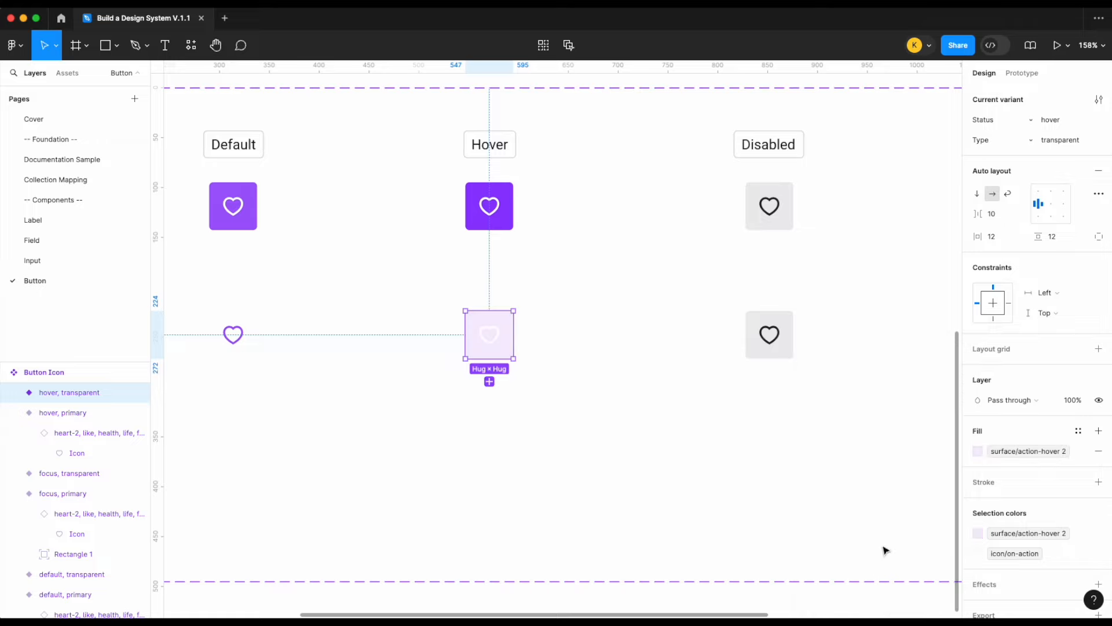
pyautogui.click(1029, 555)
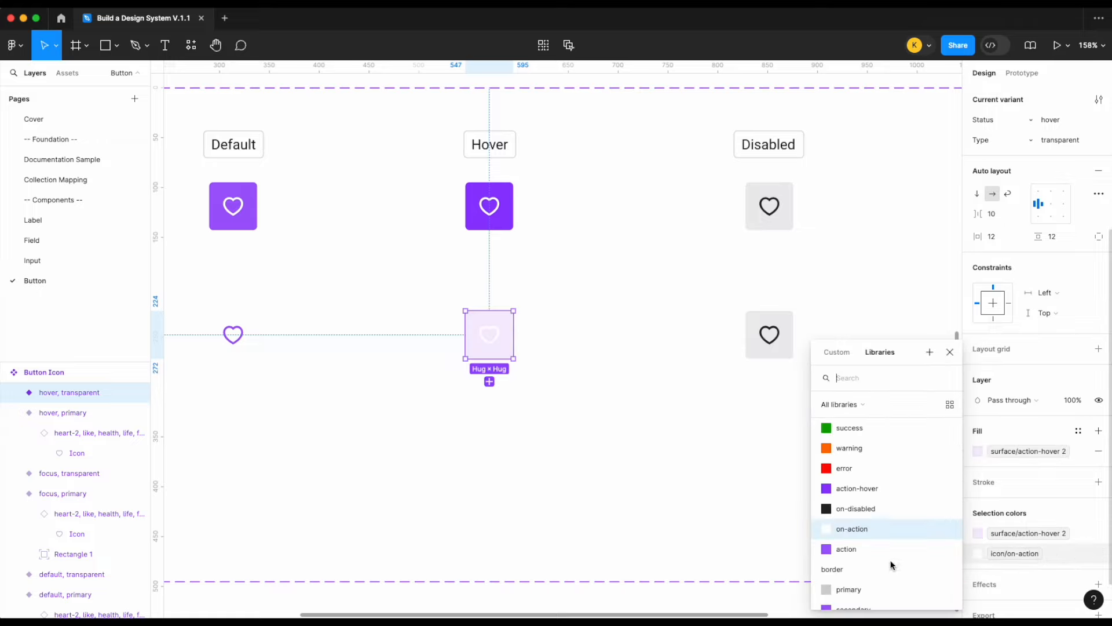
pyautogui.scroll(-1, 891, 564)
pyautogui.scroll(2, 890, 565)
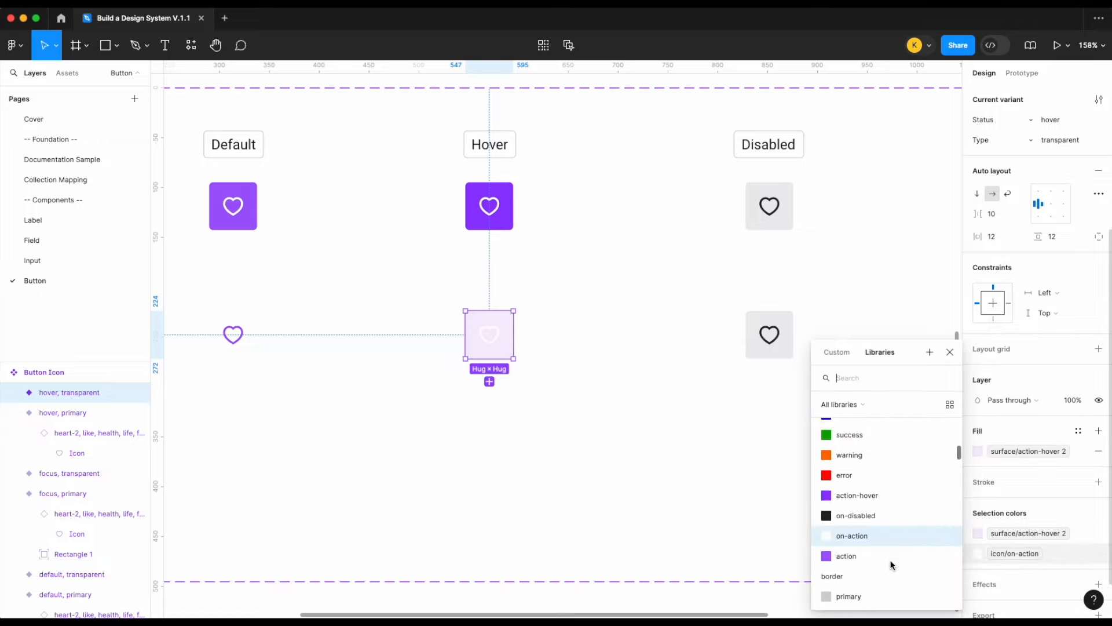
# - Remove the surface/disabled fill from the disabled transparent icon button
pyautogui.hscroll(5, 603, 357)
pyautogui.click(605, 356)
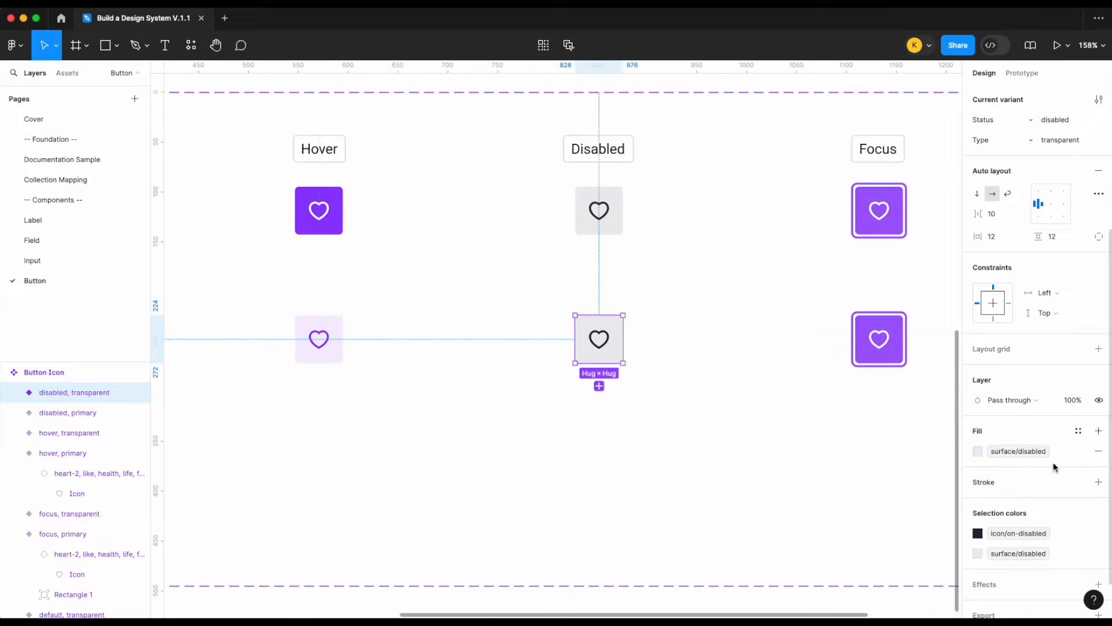
pyautogui.click(1097, 451)
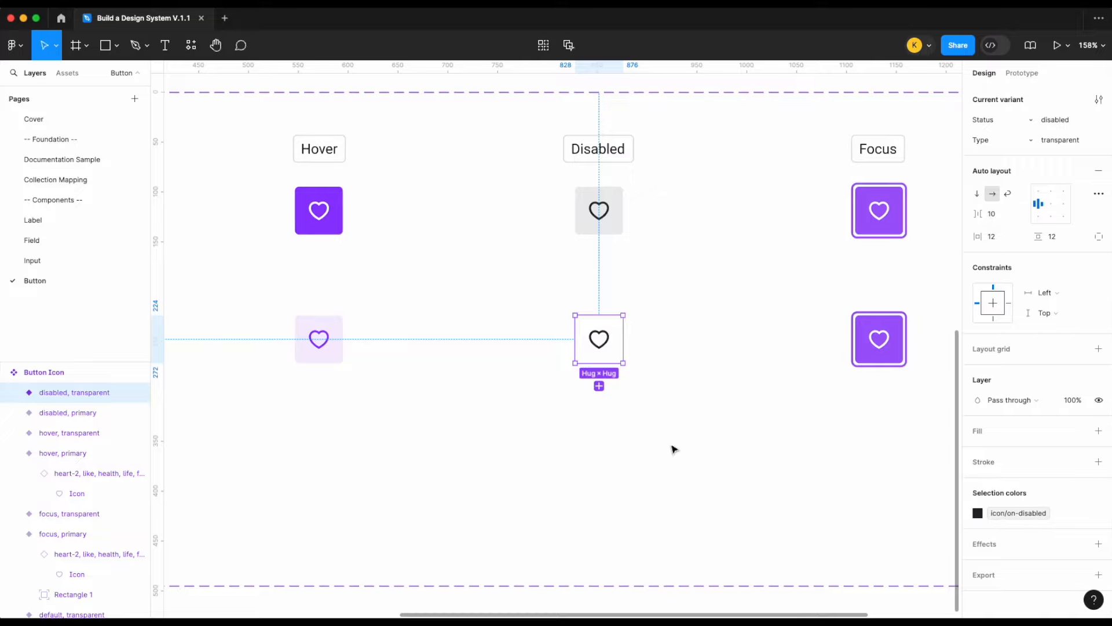
# - Remove the focus transparent variant's fill and set its icon color to icon/action
pyautogui.hscroll(6, 672, 446)
pyautogui.click(699, 336)
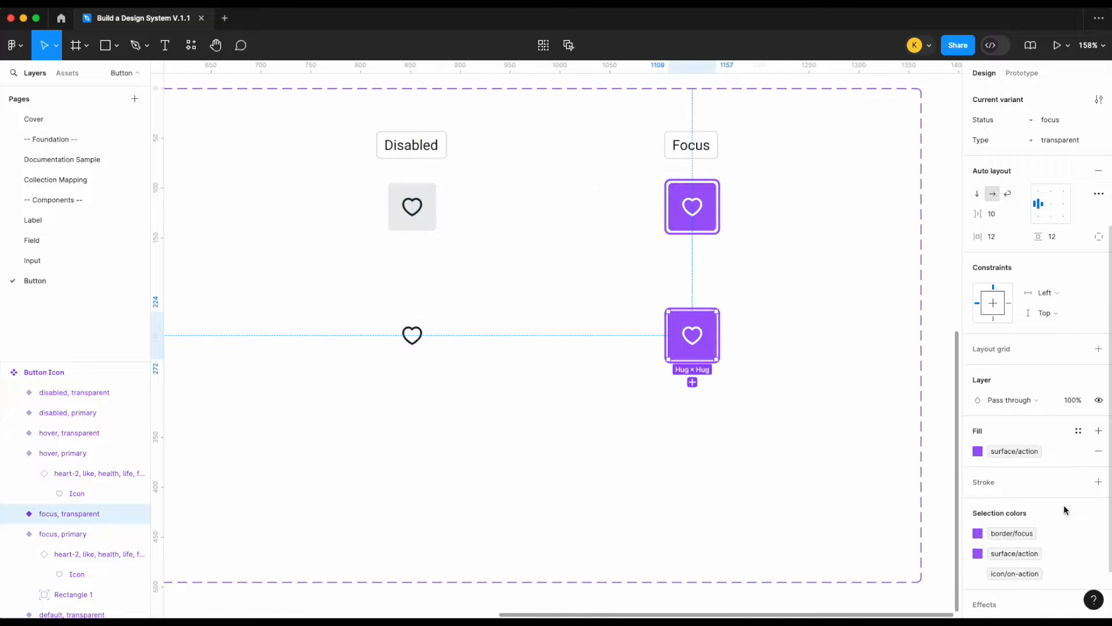
pyautogui.click(1099, 453)
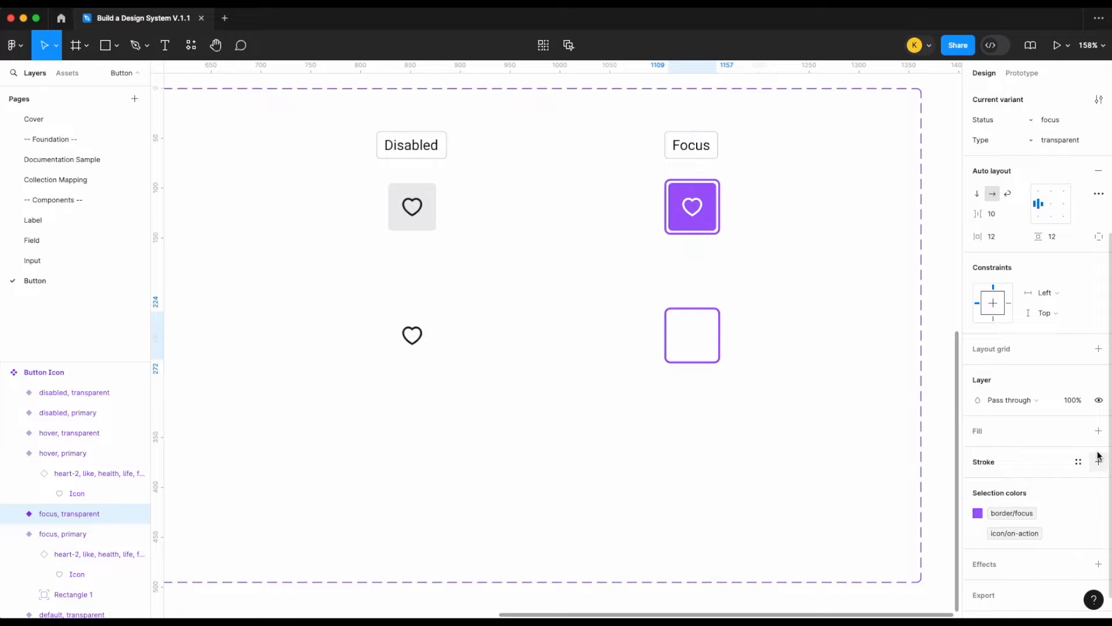
pyautogui.click(1011, 531)
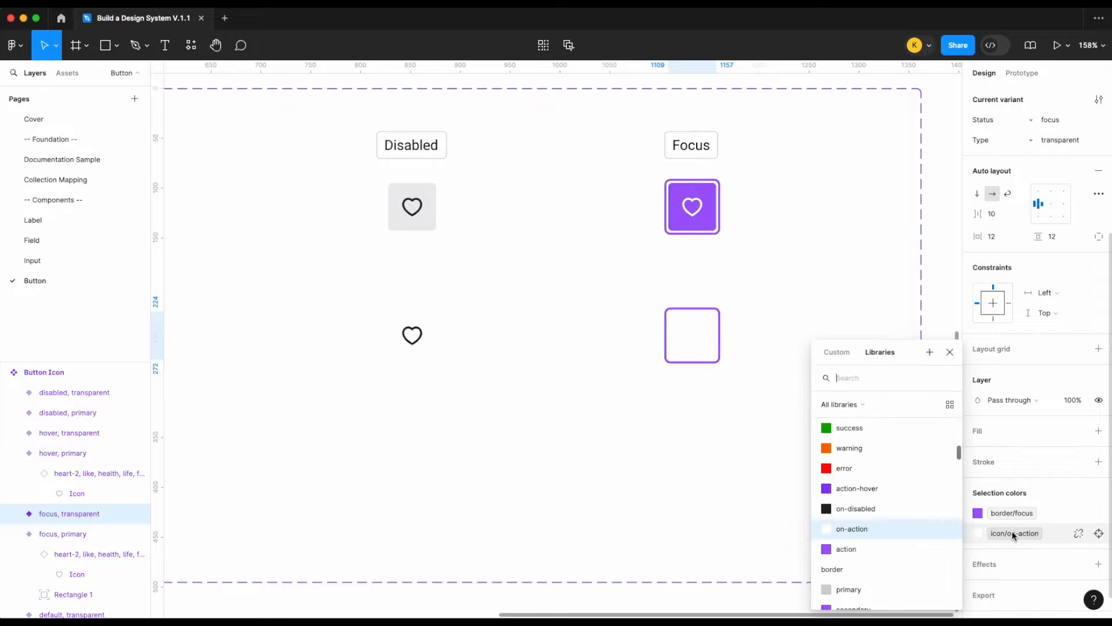
pyautogui.click(881, 551)
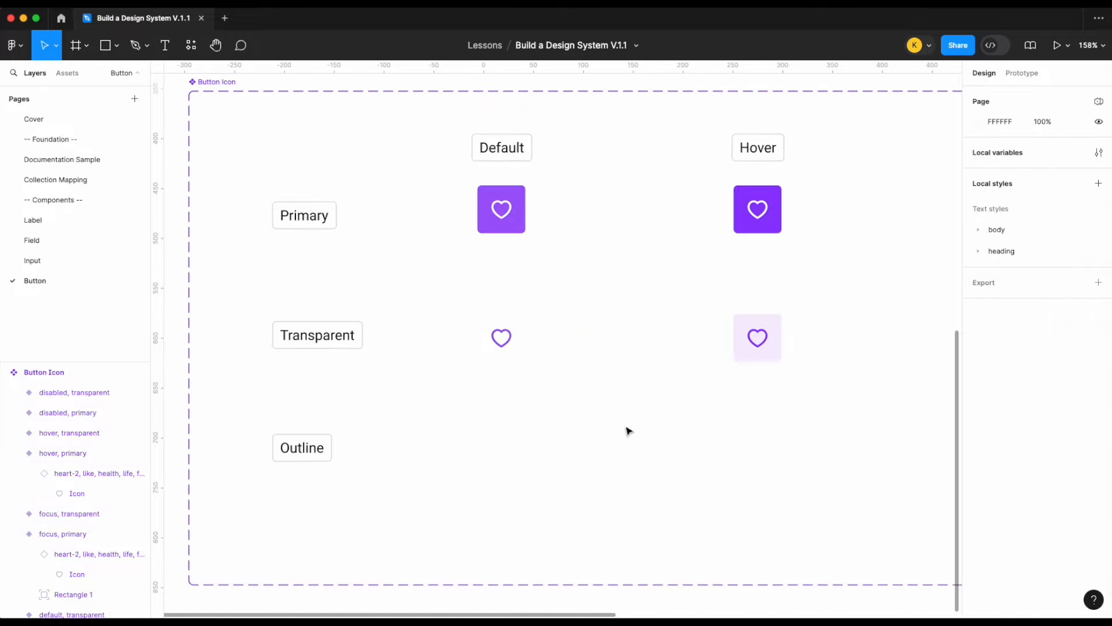
# - Duplicate the four transparent icon buttons into the Outline row and set the copies' Type to outline
pyautogui.click(515, 335)
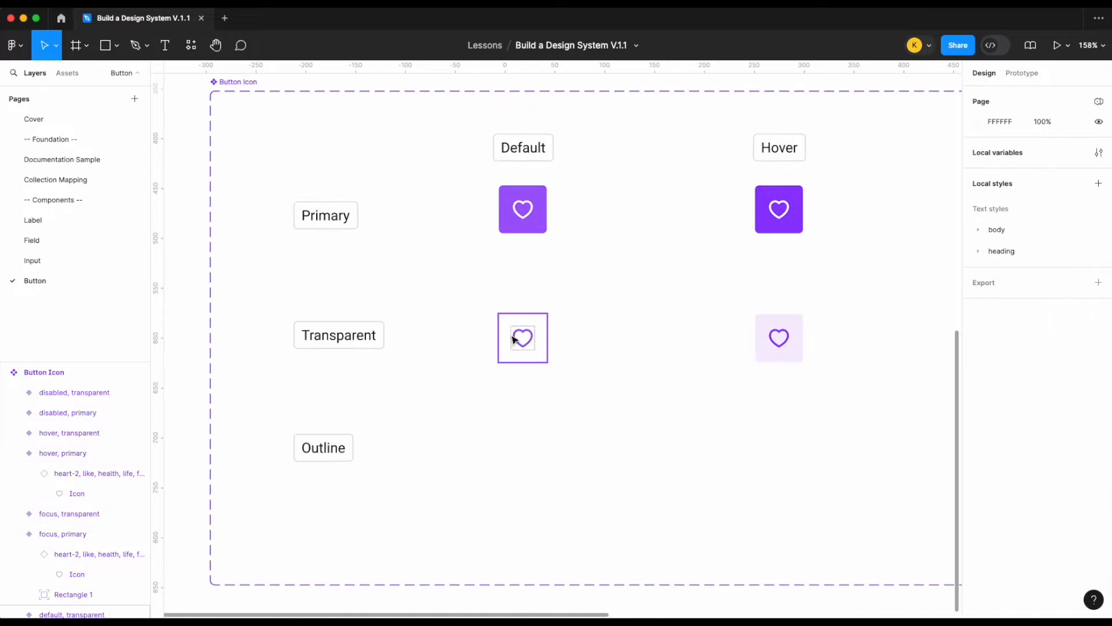
pyautogui.click(688, 389)
pyautogui.scroll(-5, 688, 389)
pyautogui.hscroll(5, 729, 371)
pyautogui.click(767, 355)
pyautogui.hscroll(2, 782, 362)
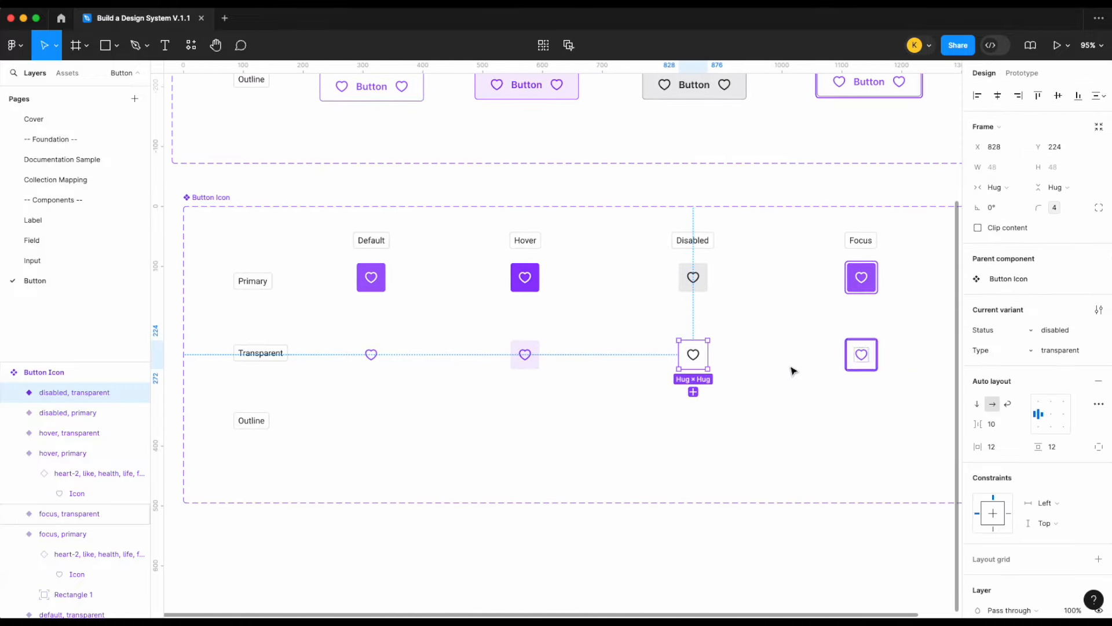
pyautogui.scroll(-1, 811, 362)
pyautogui.click(832, 378)
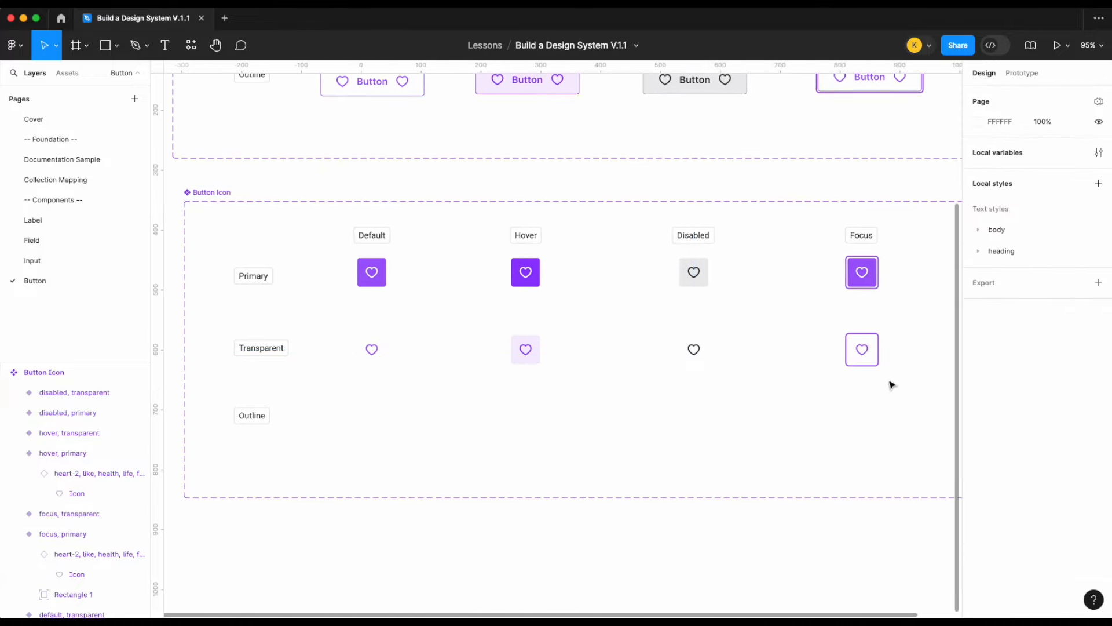
pyautogui.moveTo(888, 377); pyautogui.dragTo(355, 343)
pyautogui.moveTo(527, 355); pyautogui.dragTo(519, 420)
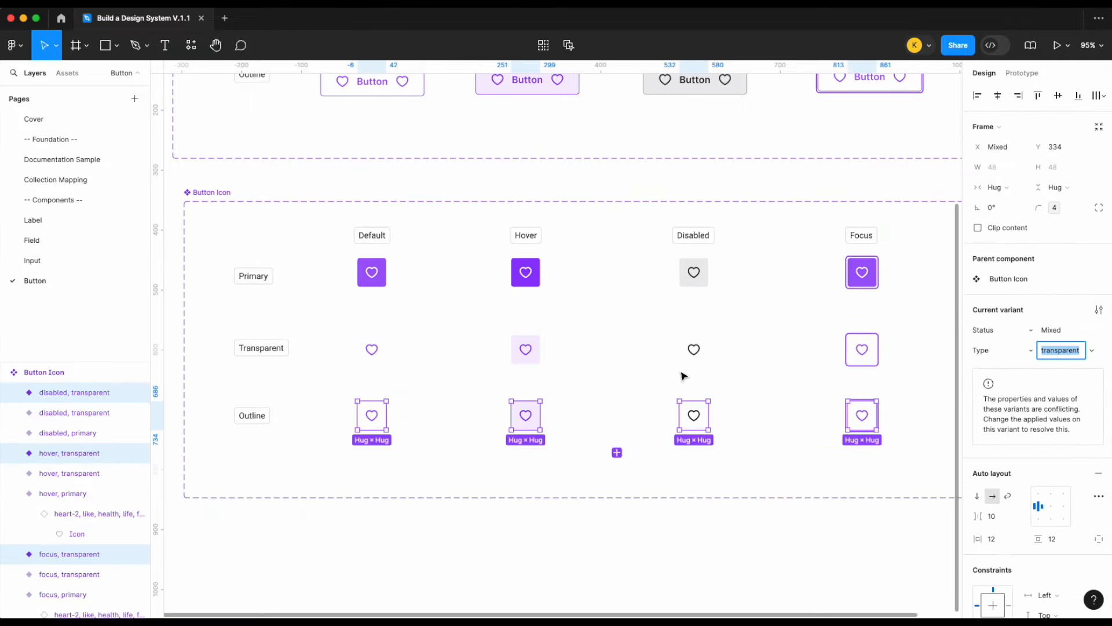
pyautogui.write('outline')
pyautogui.press('Return')
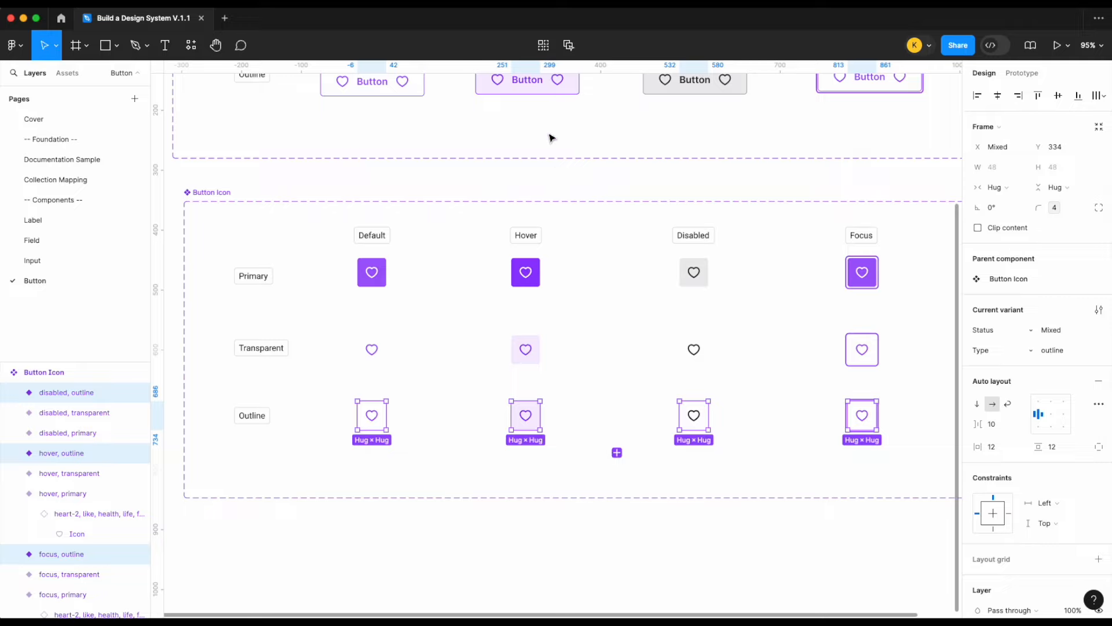
# - Add an outside stroke with the border width variable sm to the default outline icon button, matching the default outline text button
pyautogui.scroll(1, 550, 137)
pyautogui.click(370, 121)
pyautogui.scroll(-5, 1063, 417)
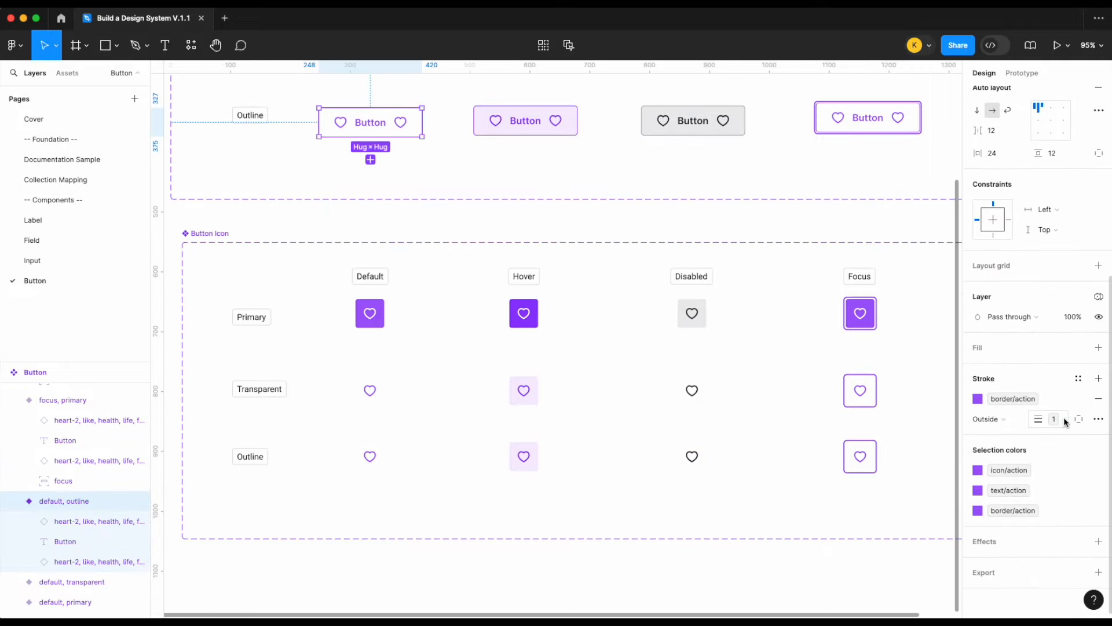
pyautogui.click(320, 497)
pyautogui.scroll(10, 321, 497)
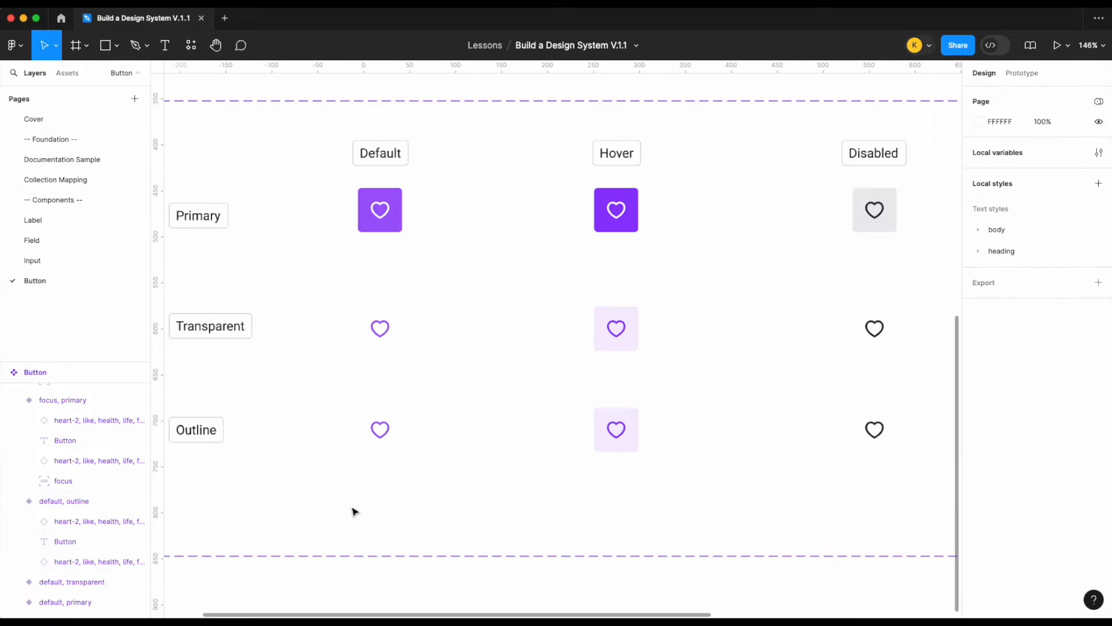
pyautogui.click(471, 421)
pyautogui.scroll(-5, 1063, 494)
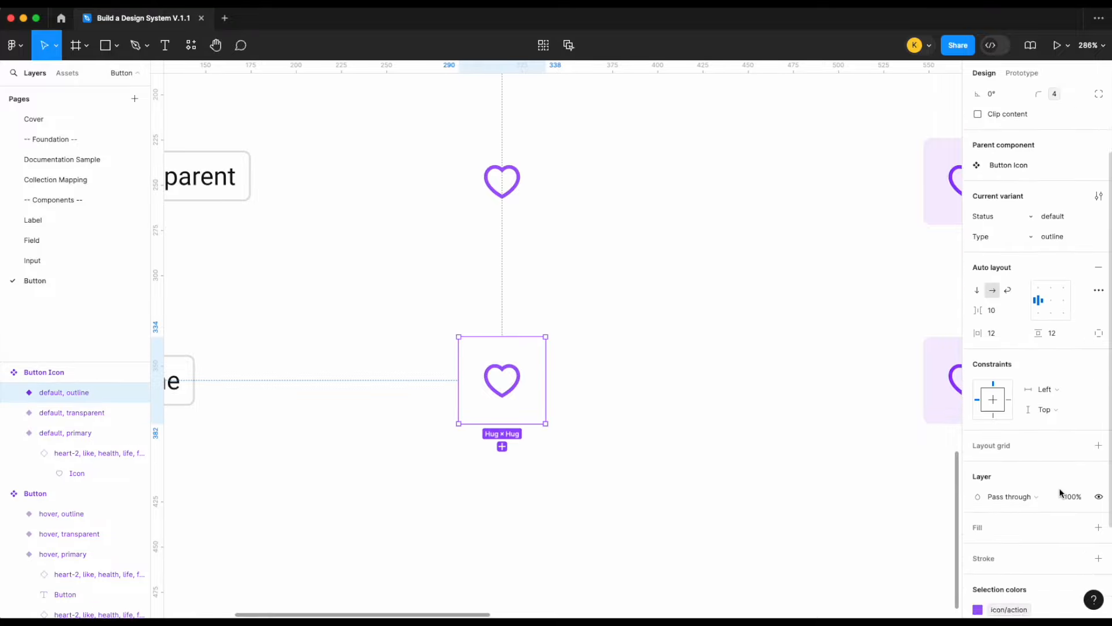
pyautogui.click(1098, 459)
pyautogui.rightClick(1054, 503)
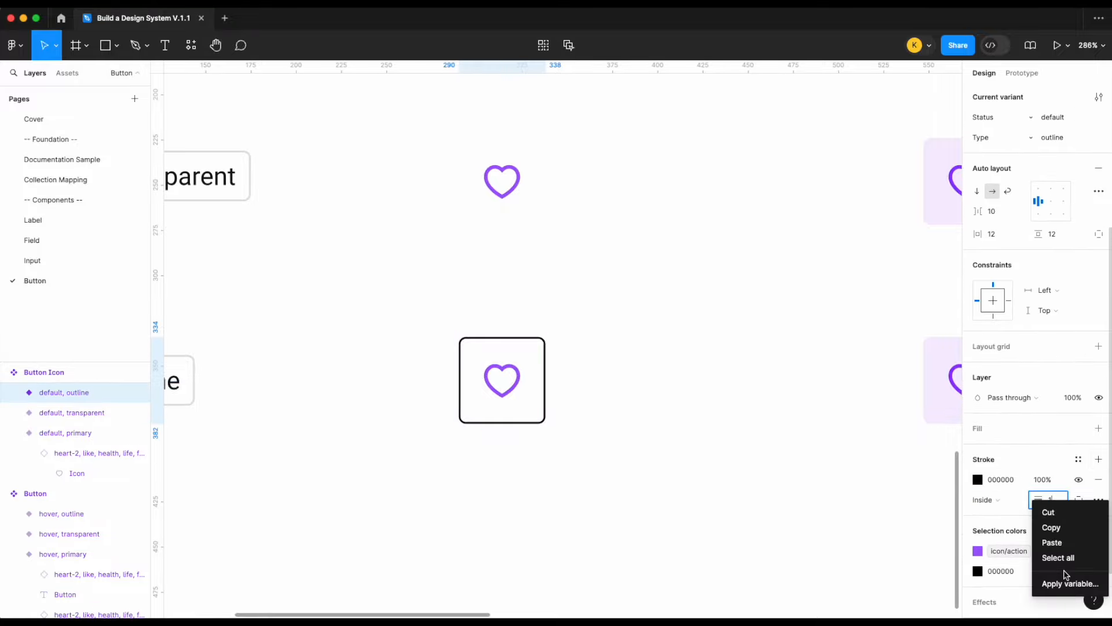
pyautogui.click(1066, 583)
pyautogui.write('bor')
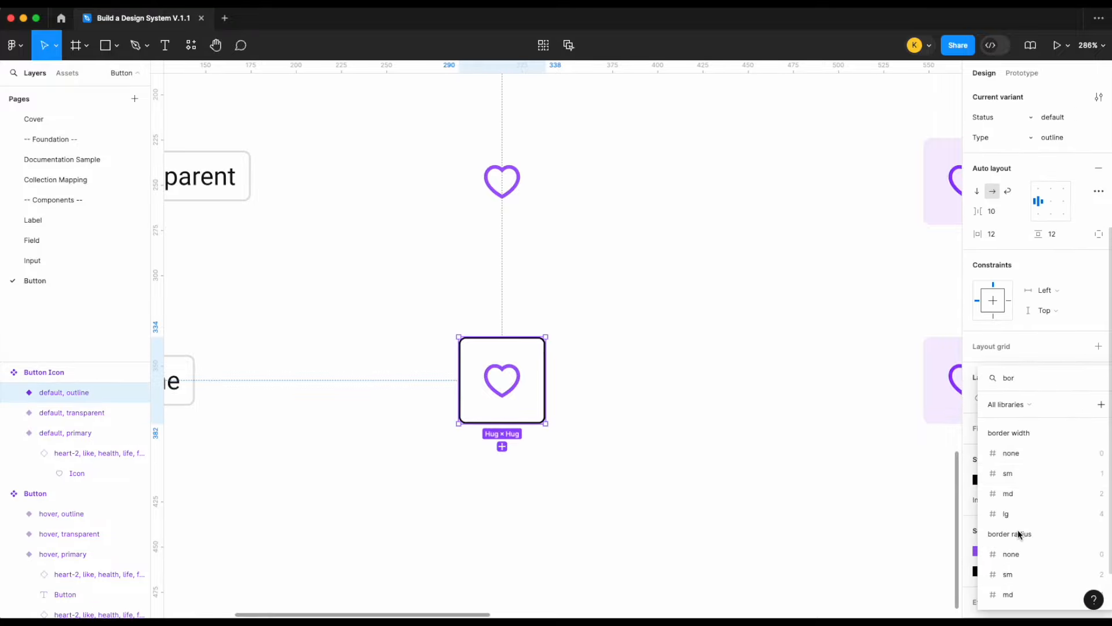
pyautogui.click(1035, 474)
pyautogui.click(1006, 501)
pyautogui.click(1008, 517)
# - Apply the border/action color variable to the default outline icon button's stroke
pyautogui.click(1078, 458)
pyautogui.write('bor')
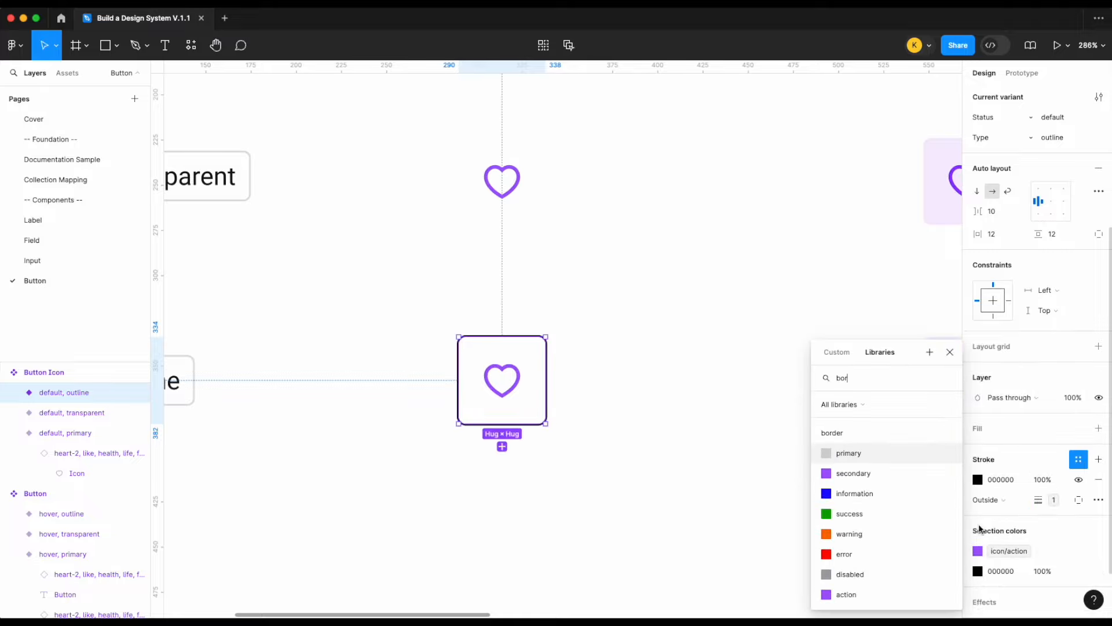
pyautogui.click(871, 585)
# - Examine the fill, stroke and selection colors of the hover outline text button
pyautogui.hscroll(3, 696, 324)
pyautogui.hscroll(3, 695, 324)
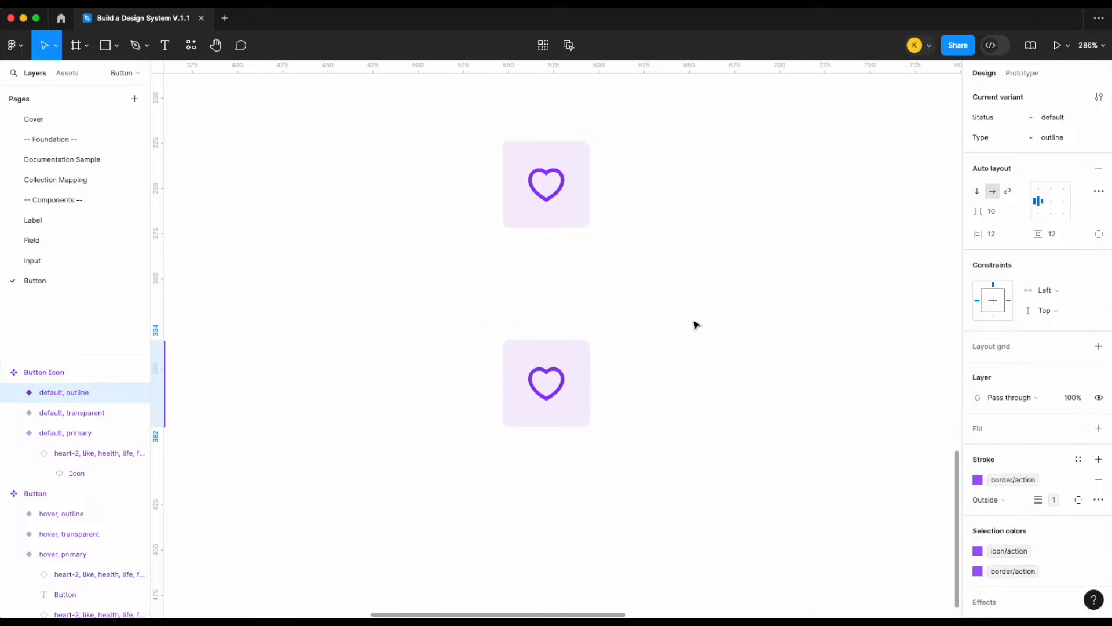
pyautogui.scroll(-3, 695, 323)
pyautogui.scroll(5, 695, 323)
pyautogui.click(641, 210)
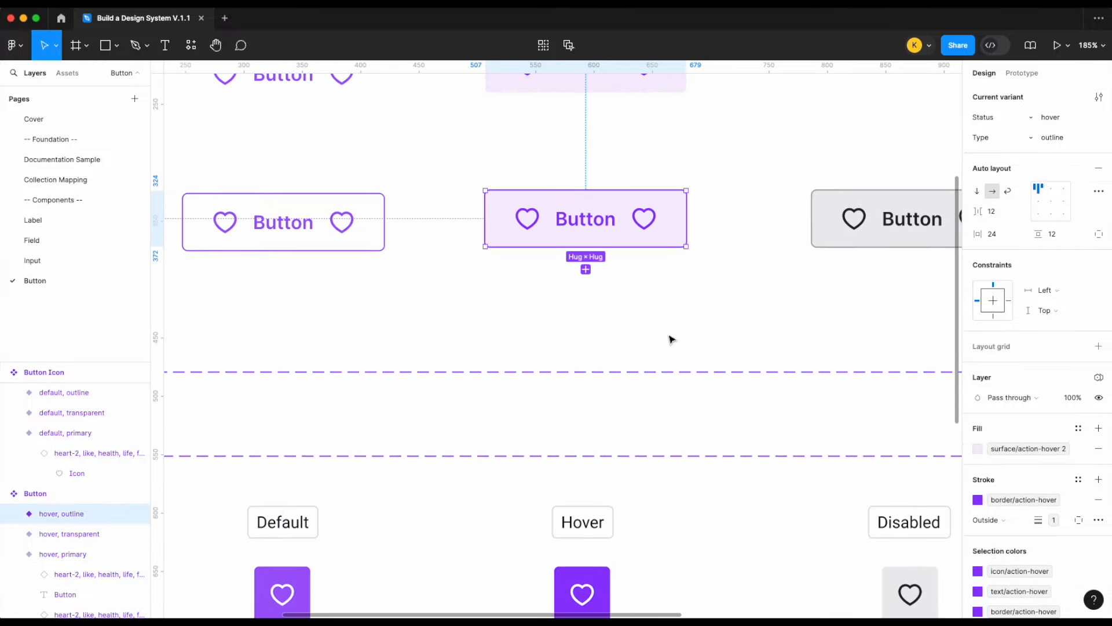
pyautogui.scroll(3, 670, 339)
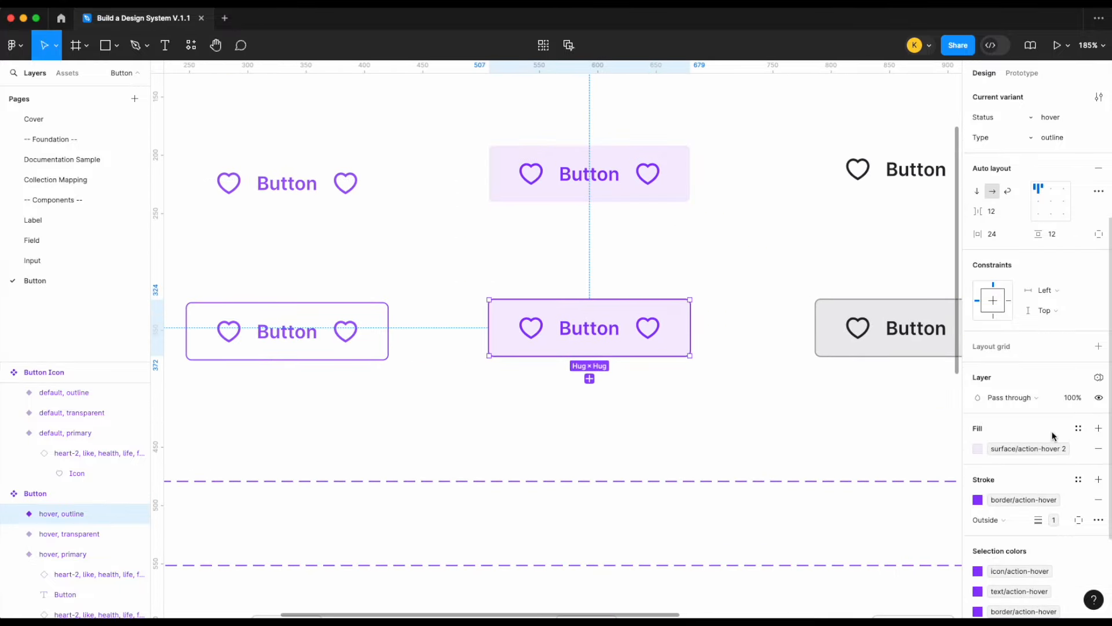
pyautogui.scroll(-3, 1016, 449)
pyautogui.scroll(-10, 815, 412)
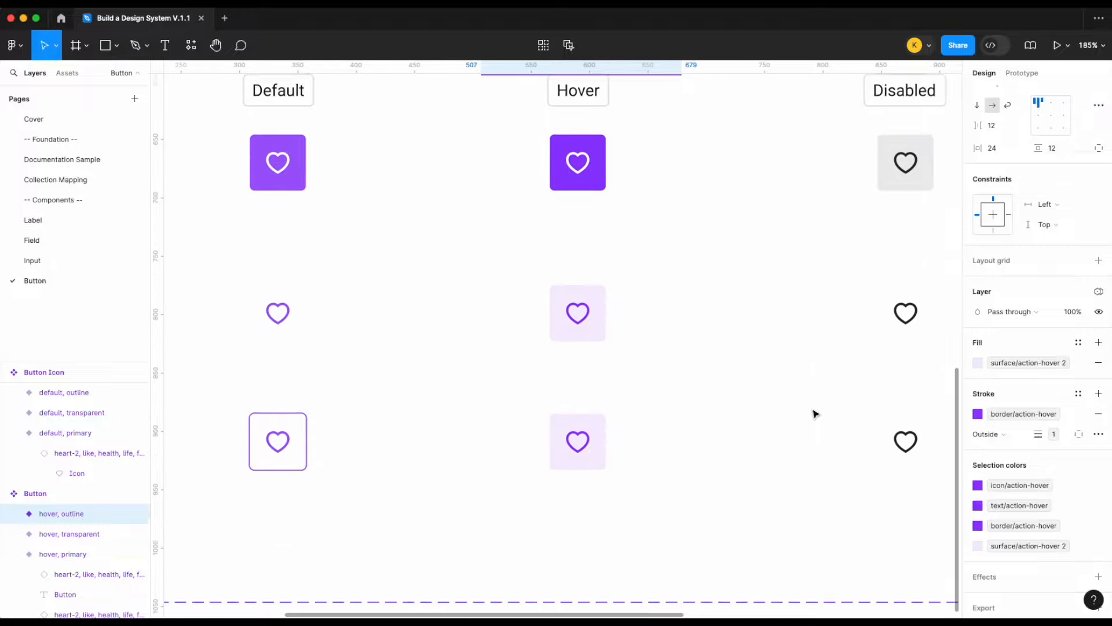
# - Add an outside stroke with the border width variable sm to the hover outline icon button
pyautogui.click(597, 424)
pyautogui.hotkey('shift', '2')
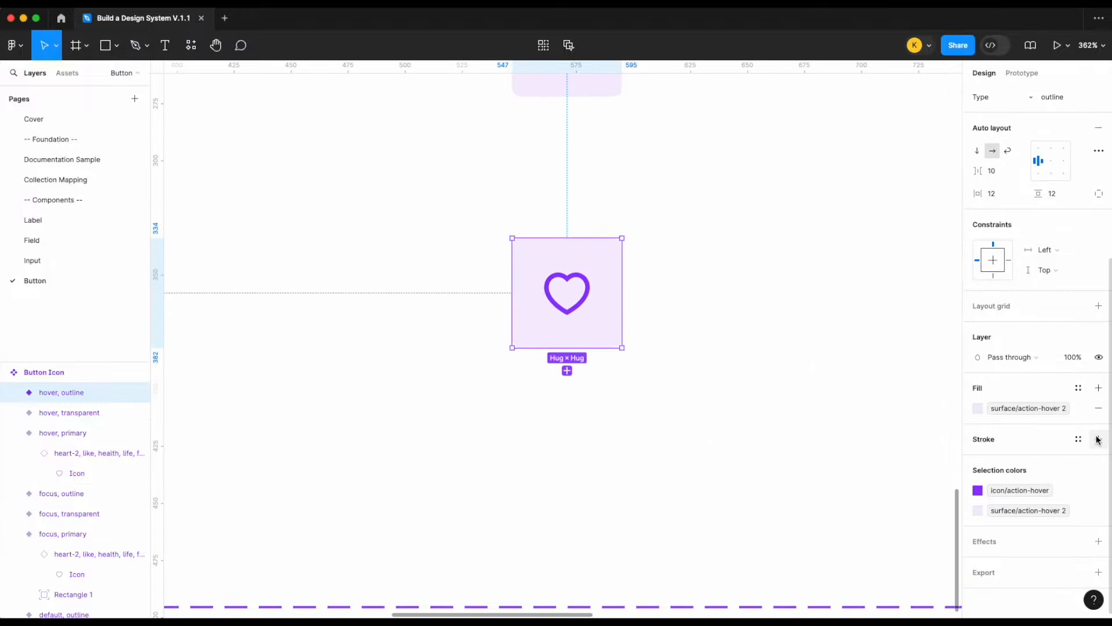
pyautogui.click(1096, 439)
pyautogui.rightClick(1056, 485)
pyautogui.click(1054, 564)
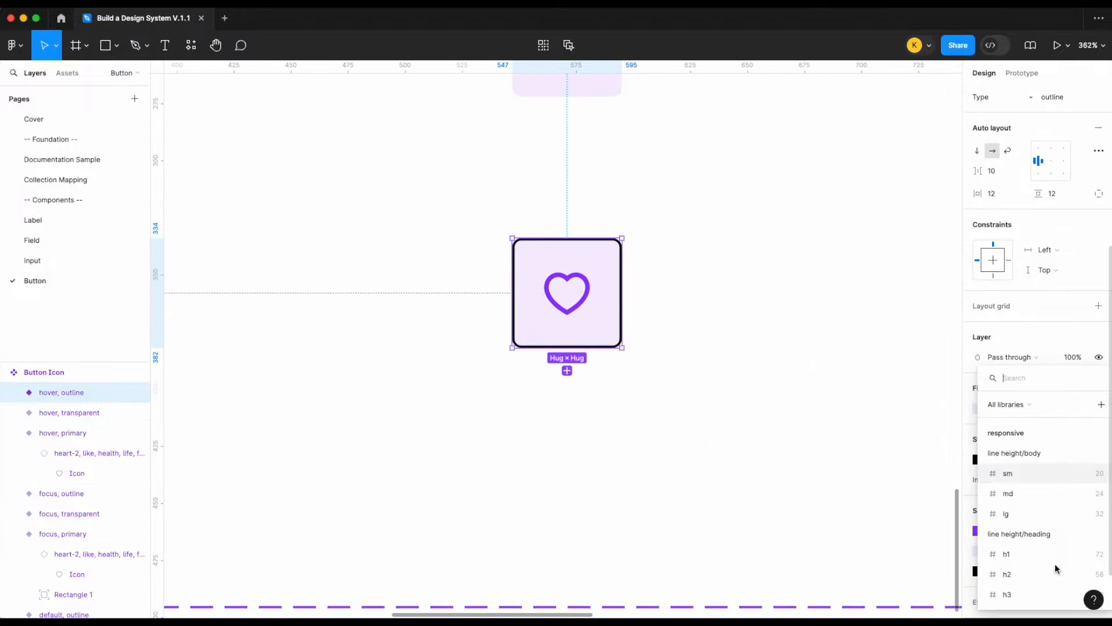
pyautogui.write('border')
pyautogui.click(1027, 472)
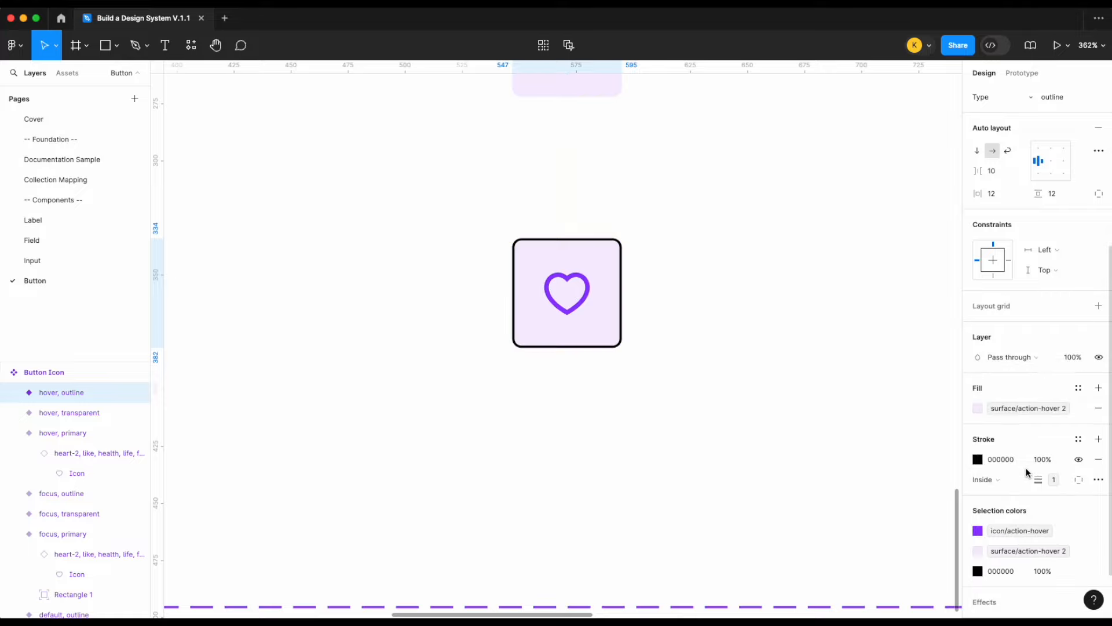
pyautogui.click(1011, 480)
pyautogui.click(991, 494)
# - Apply the border/action-hover color variable to the hover outline icon button's stroke
pyautogui.click(1078, 438)
pyautogui.write('bord')
pyautogui.scroll(-2, 915, 471)
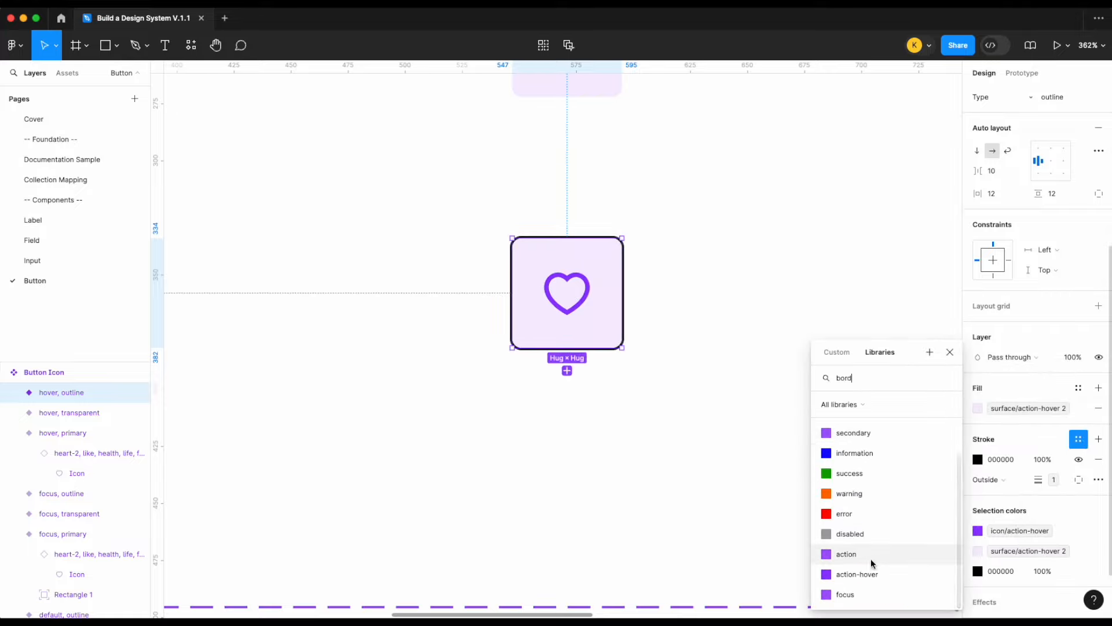
pyautogui.click(871, 576)
pyautogui.click(736, 300)
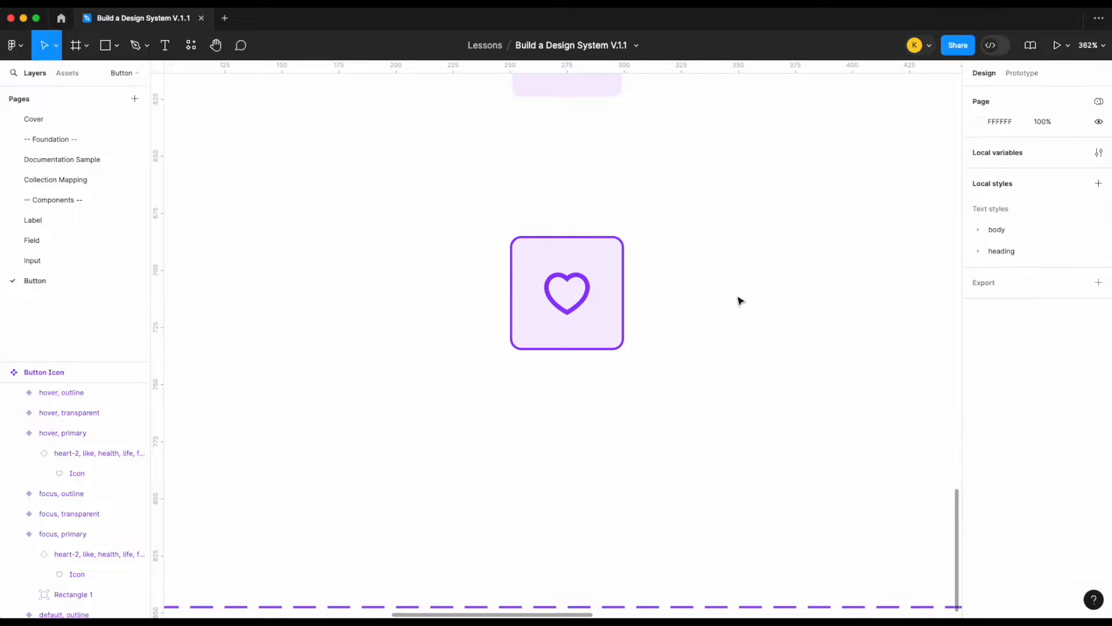
# - Examine the fill and stroke settings of the disabled outline text button
pyautogui.scroll(-3, 739, 300)
pyautogui.hscroll(2, 739, 300)
pyautogui.scroll(-5, 737, 300)
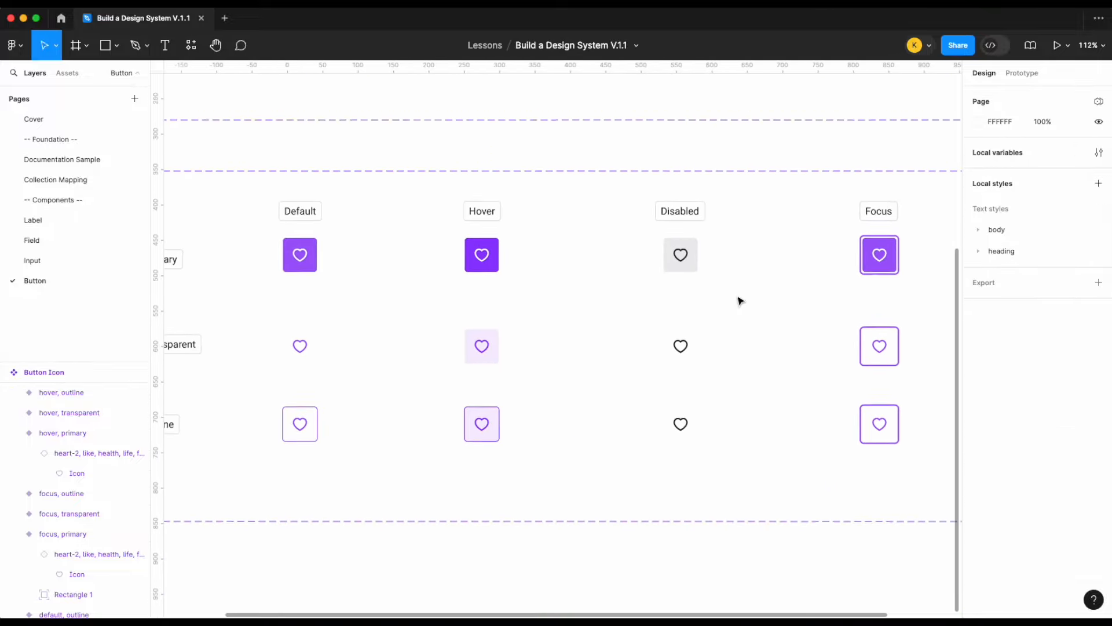
pyautogui.scroll(3, 706, 126)
pyautogui.scroll(3, 706, 126)
pyautogui.scroll(3, 661, 291)
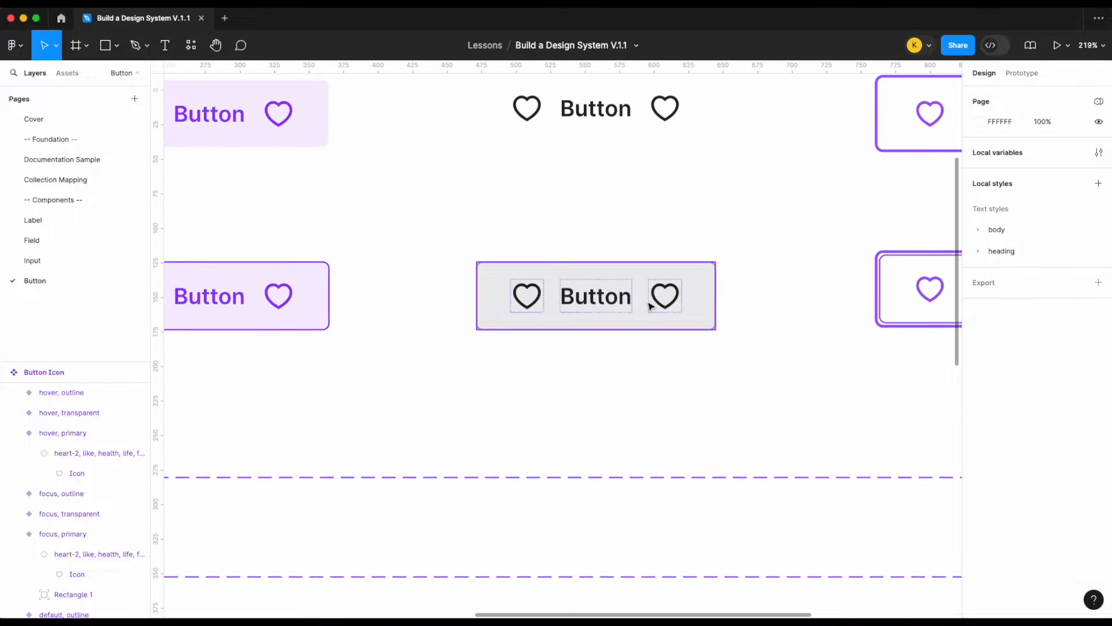
pyautogui.scroll(-1, 629, 285)
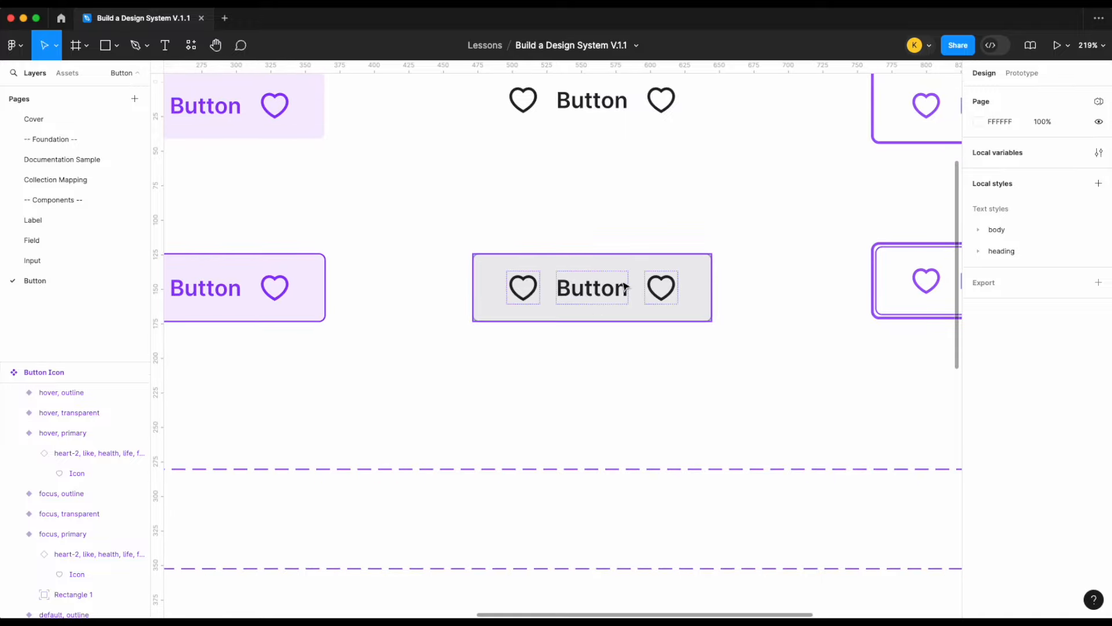
pyautogui.click(663, 312)
pyautogui.scroll(-5, 973, 496)
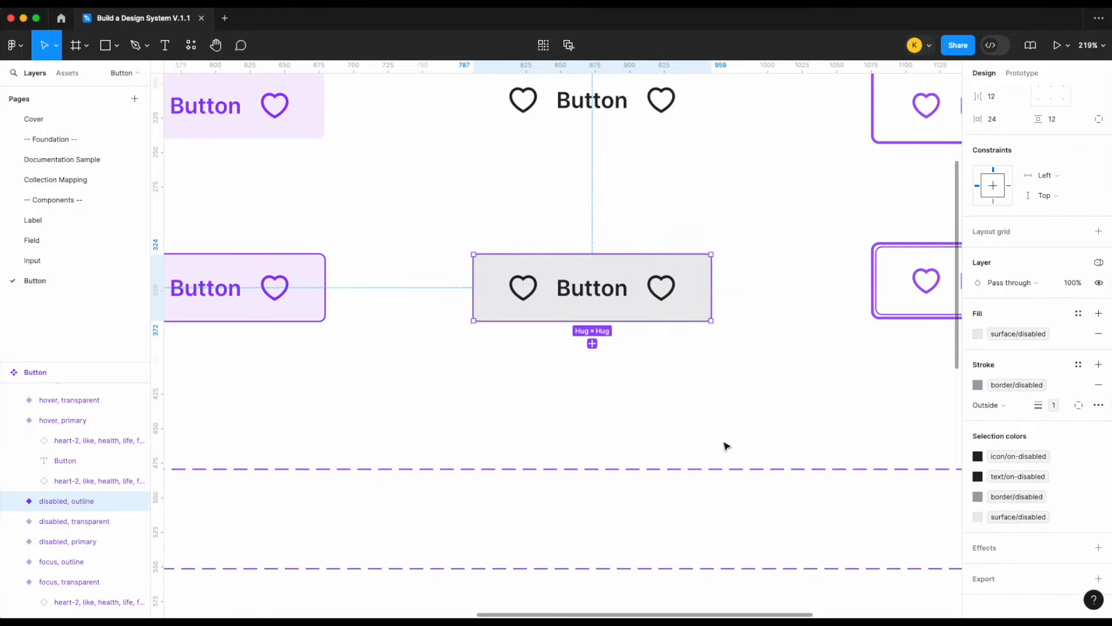
pyautogui.scroll(-10, 721, 439)
pyautogui.scroll(1, 645, 285)
# - Add a fill to the disabled outline icon button using the surface/disabled variable
pyautogui.click(645, 286)
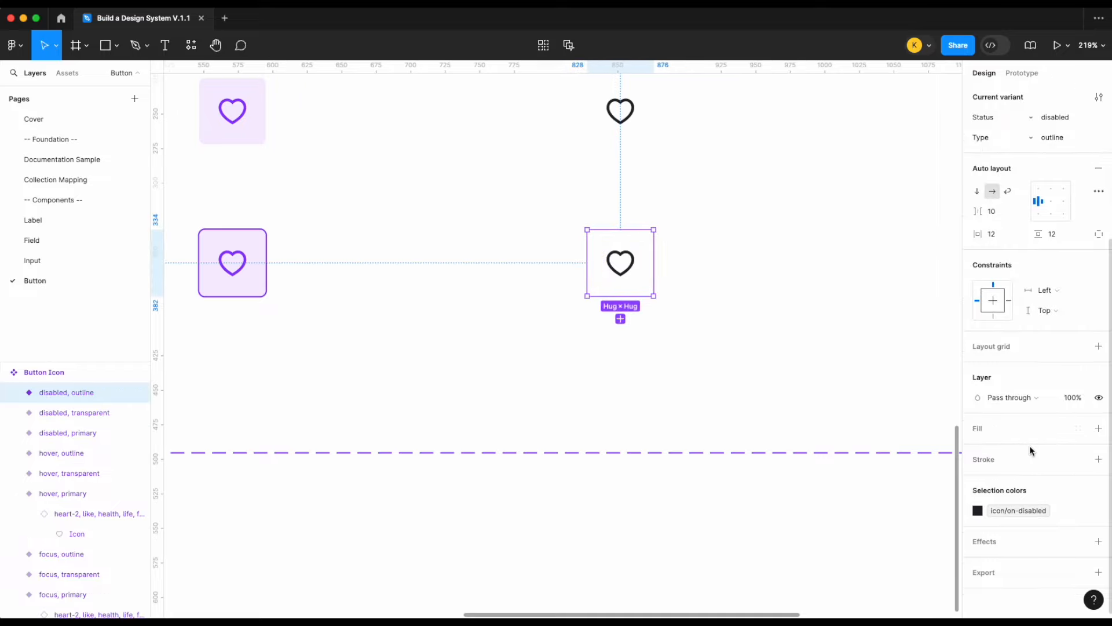
pyautogui.click(1096, 428)
pyautogui.click(1076, 427)
pyautogui.write('surf')
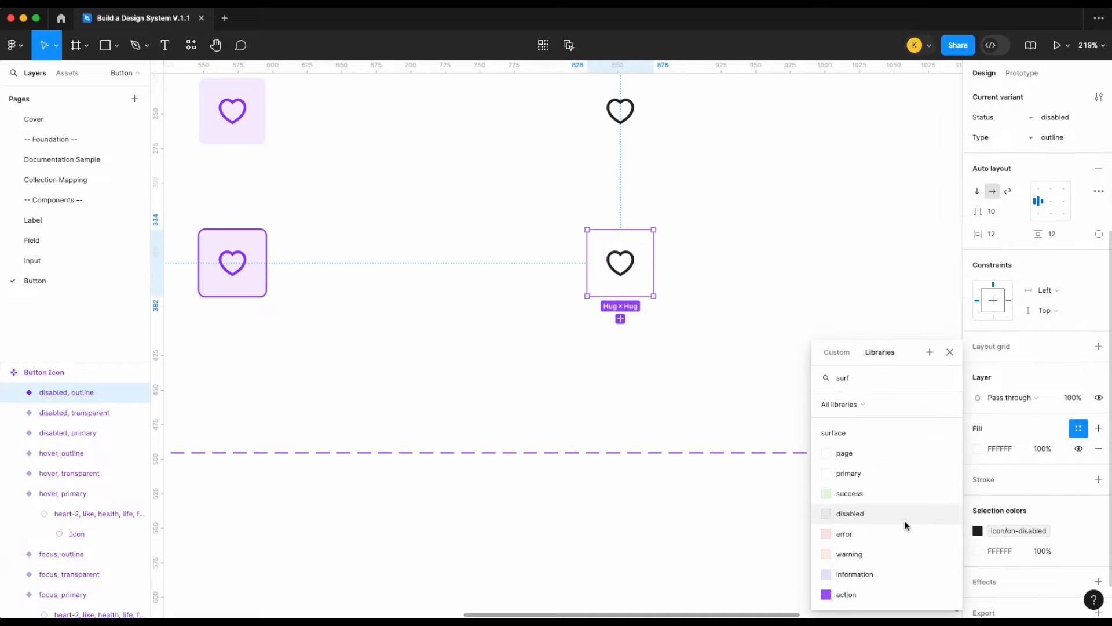
pyautogui.click(906, 523)
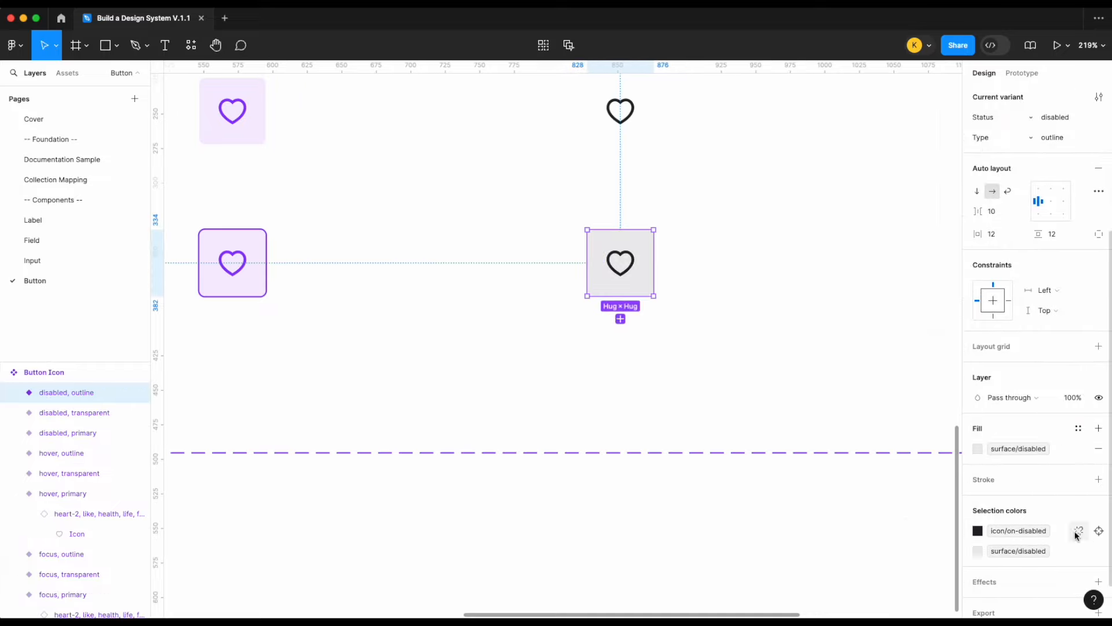
# - Add an outside stroke with the border width variable sm to the disabled outline icon button
pyautogui.click(1096, 481)
pyautogui.rightClick(1040, 516)
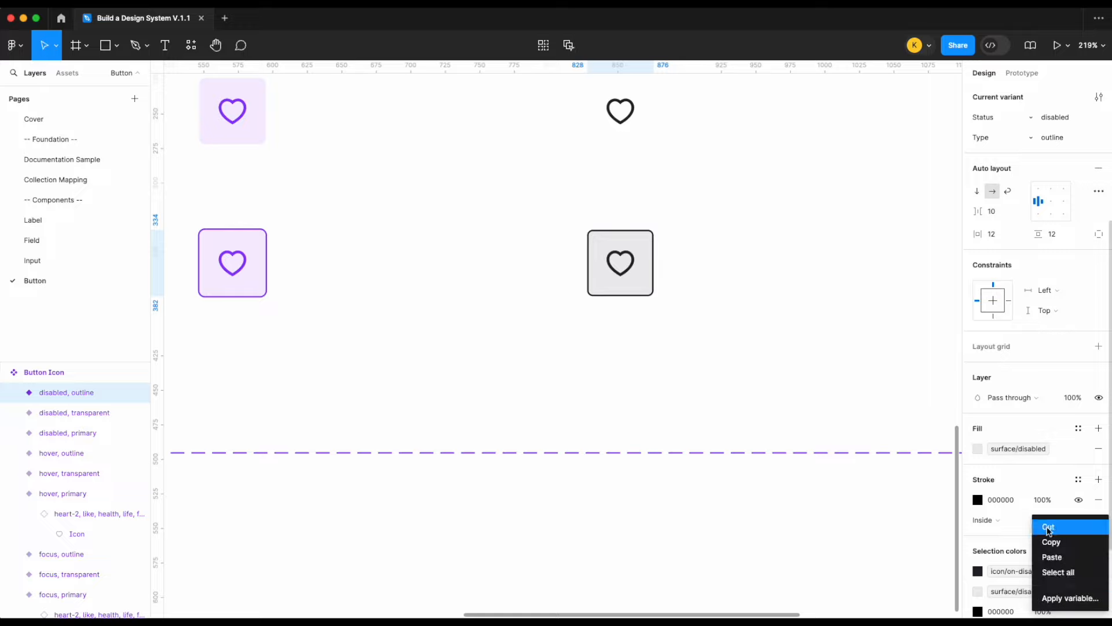
pyautogui.click(1060, 600)
pyautogui.write('br')
pyautogui.press('BackSpace')
pyautogui.press('BackSpace')
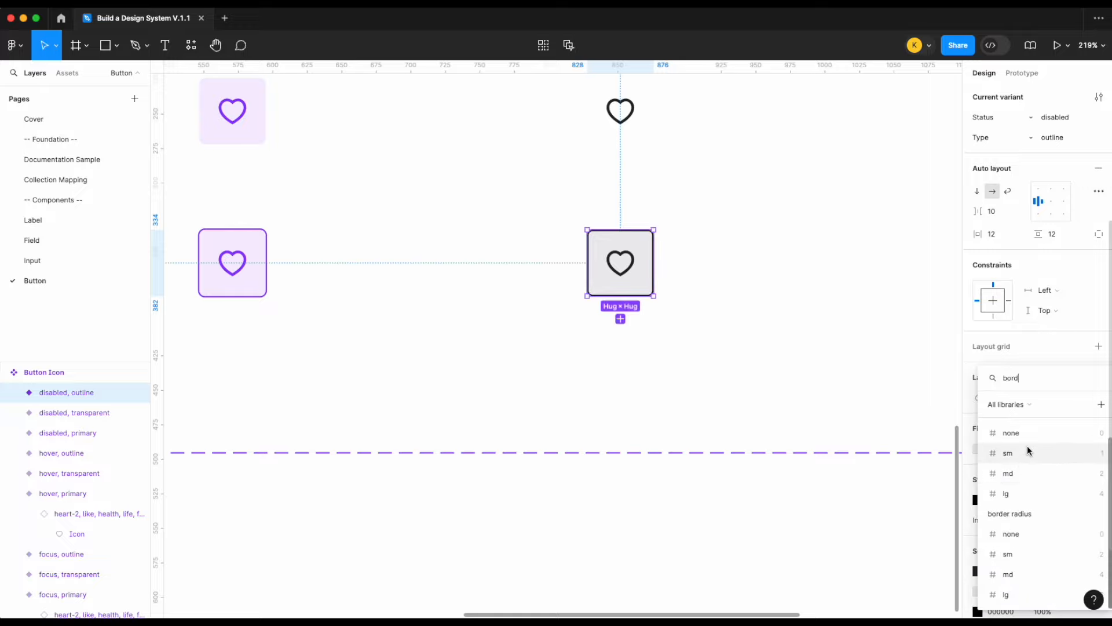
pyautogui.click(1028, 450)
pyautogui.click(986, 519)
pyautogui.click(1007, 534)
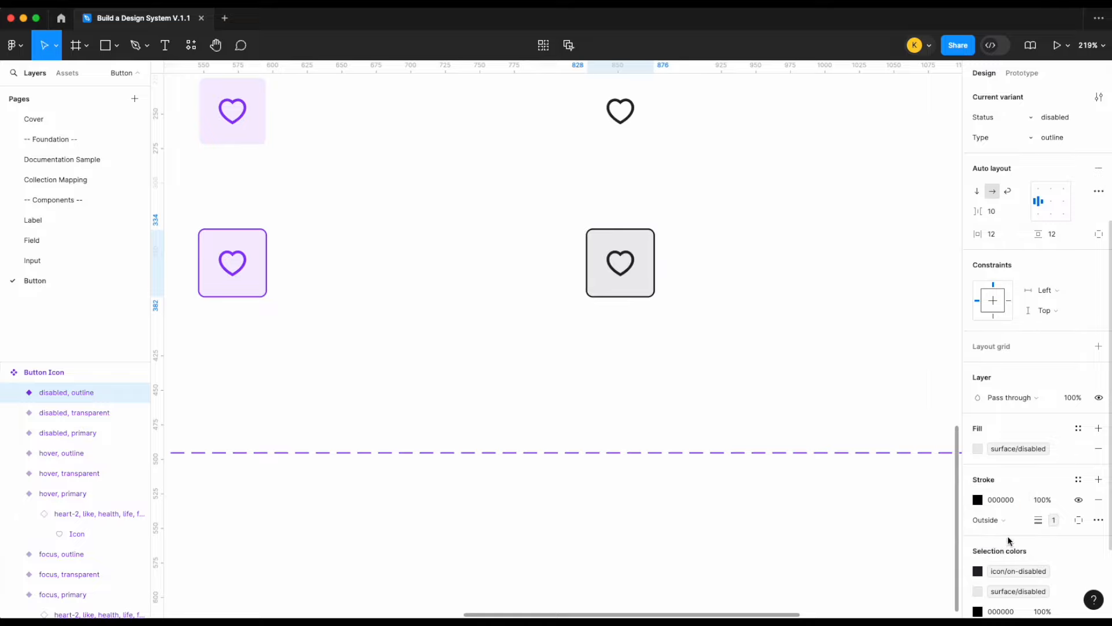
# - Apply the border/disabled color variable to the disabled outline icon button's stroke
pyautogui.click(1076, 481)
pyautogui.write('border')
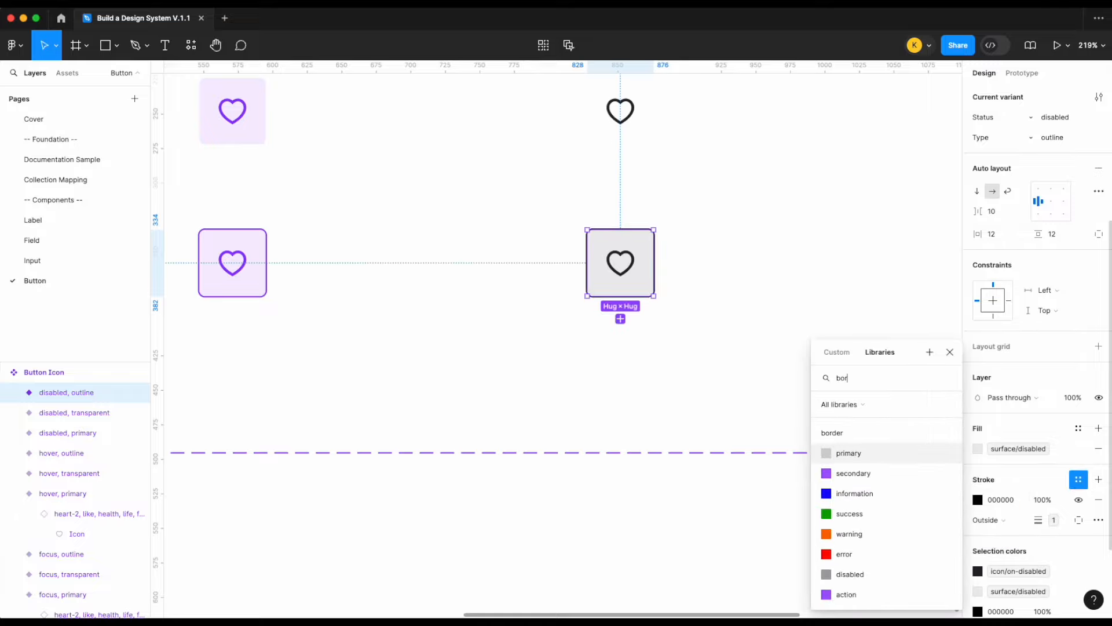
pyautogui.click(867, 574)
# - Compare the focus outline icon button with the focus outline text button's double border
pyautogui.hscroll(10, 801, 303)
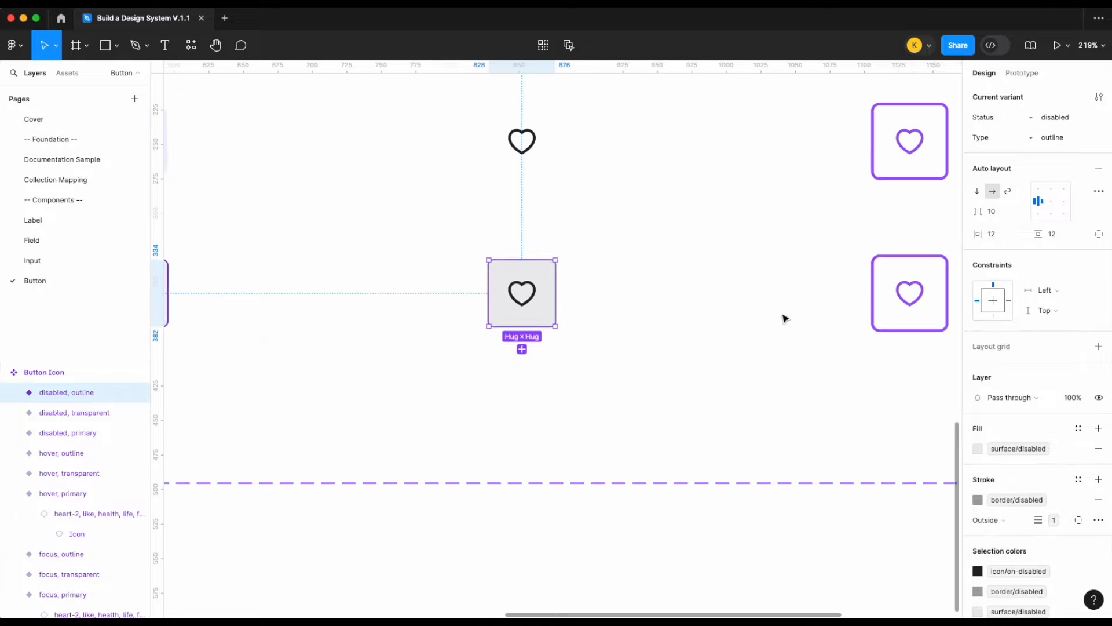
pyautogui.click(782, 320)
pyautogui.click(727, 313)
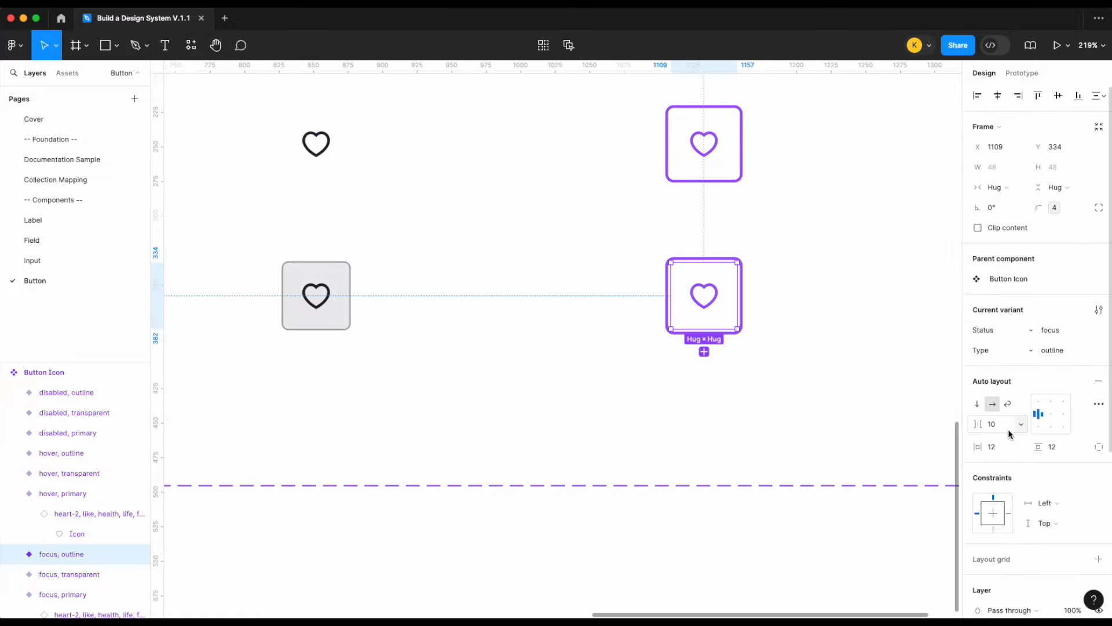
pyautogui.scroll(-5, 1023, 444)
pyautogui.scroll(-5, 747, 390)
pyautogui.scroll(5, 680, 209)
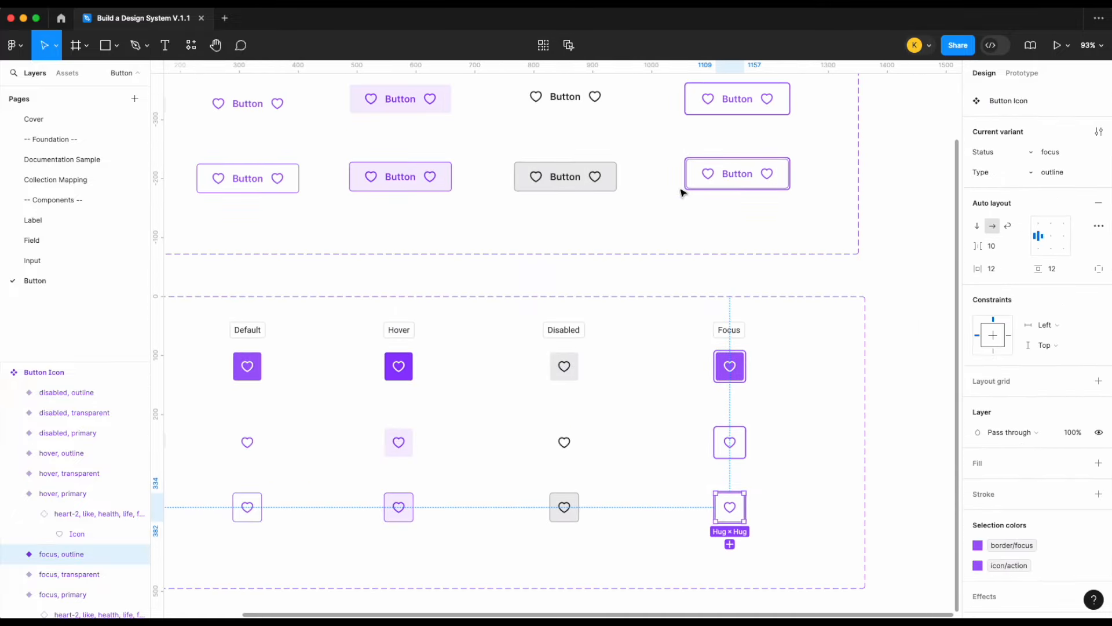
pyautogui.hscroll(-2, 672, 186)
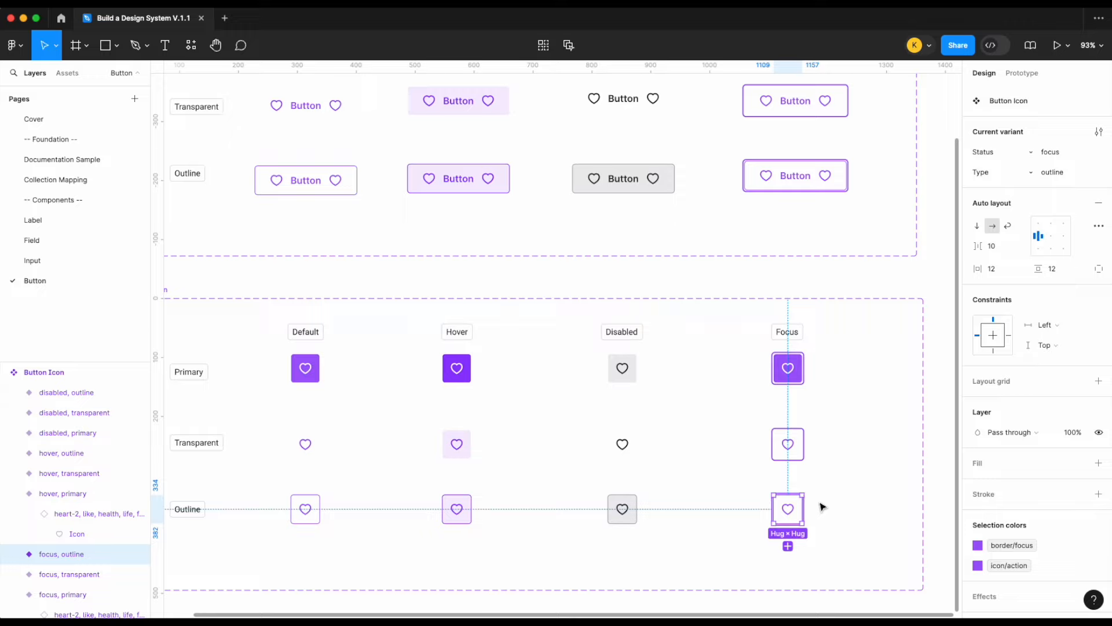
pyautogui.scroll(8, 826, 489)
pyautogui.scroll(-1, 834, 454)
pyautogui.scroll(3, 846, 426)
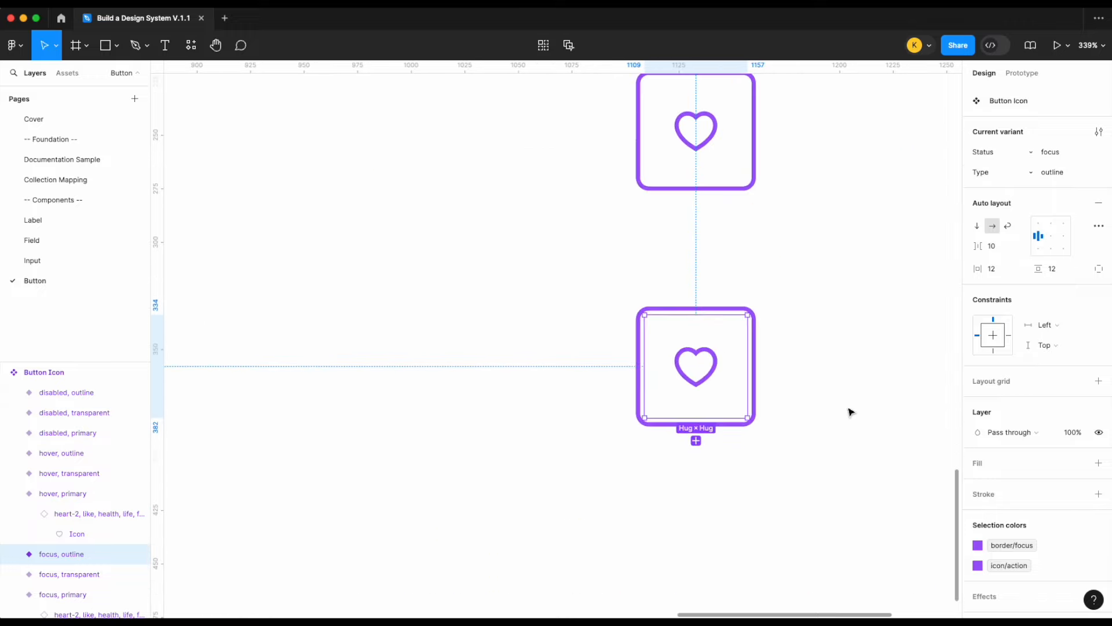
# - Add an outside stroke with the border width variable sm to the focus outline icon button
pyautogui.click(1098, 494)
pyautogui.rightClick(1059, 535)
pyautogui.click(1057, 599)
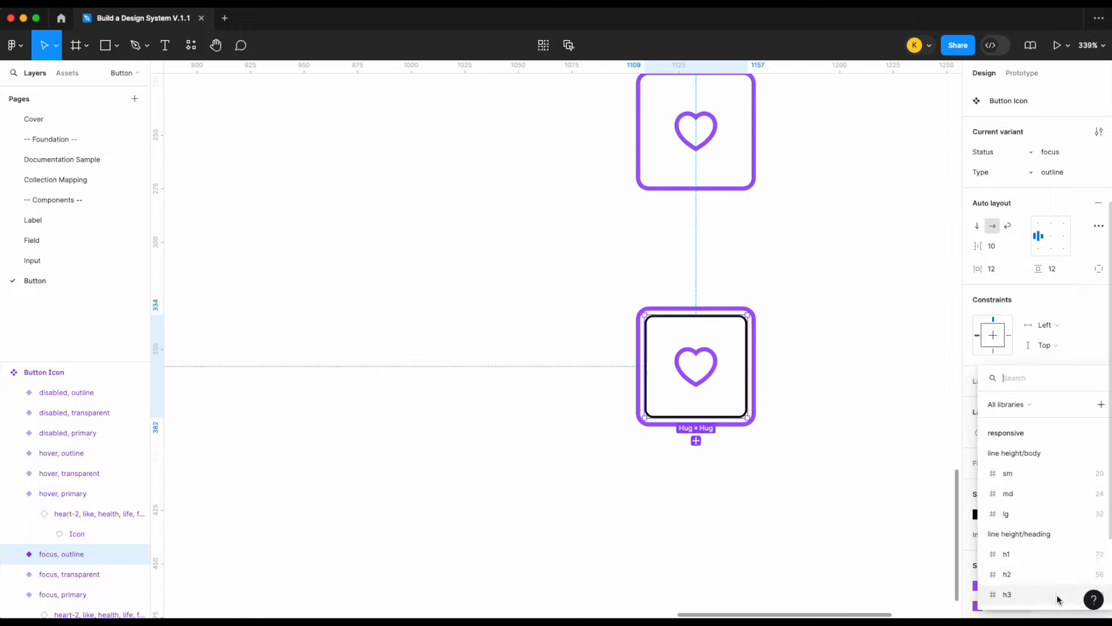
pyautogui.write('bord')
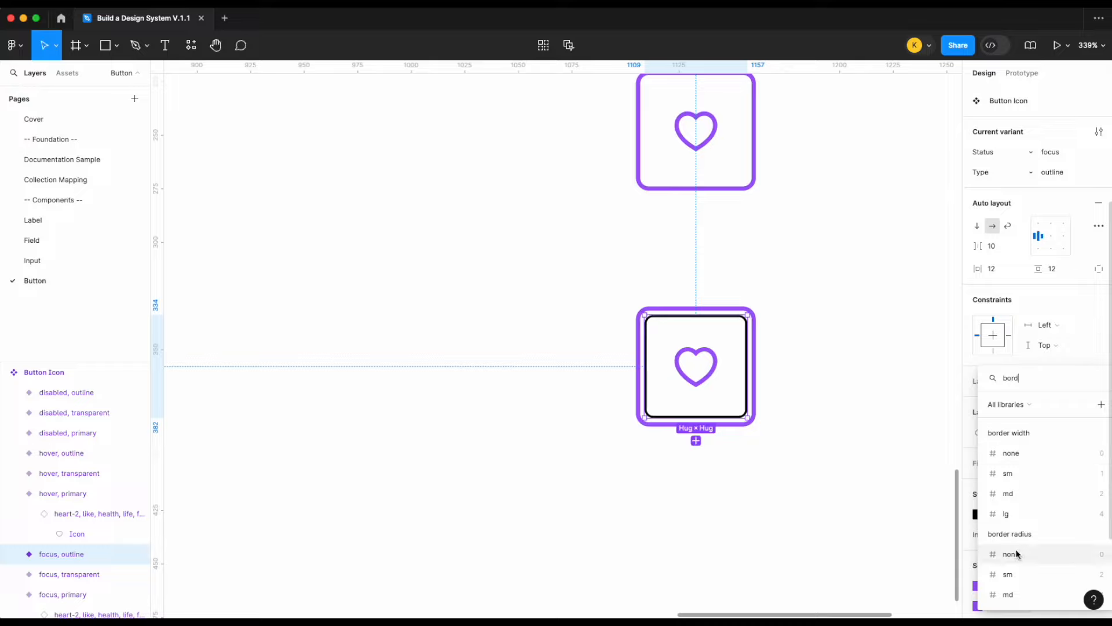
pyautogui.click(1044, 471)
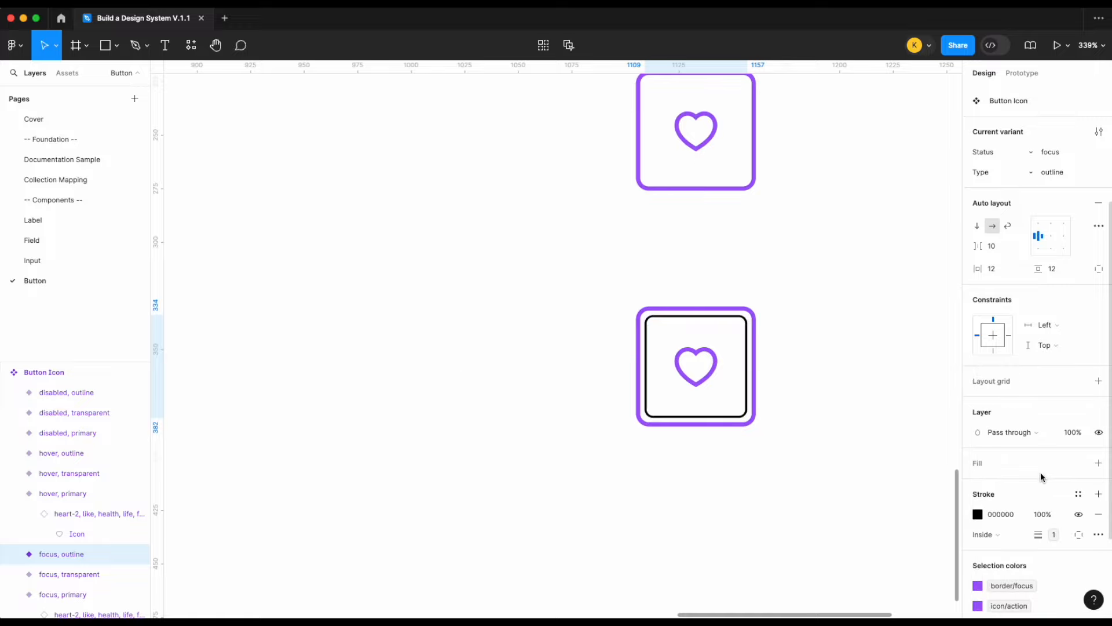
pyautogui.click(990, 534)
pyautogui.click(995, 551)
# - Apply the border/action color variable to the focus outline icon button's stroke
pyautogui.click(1086, 495)
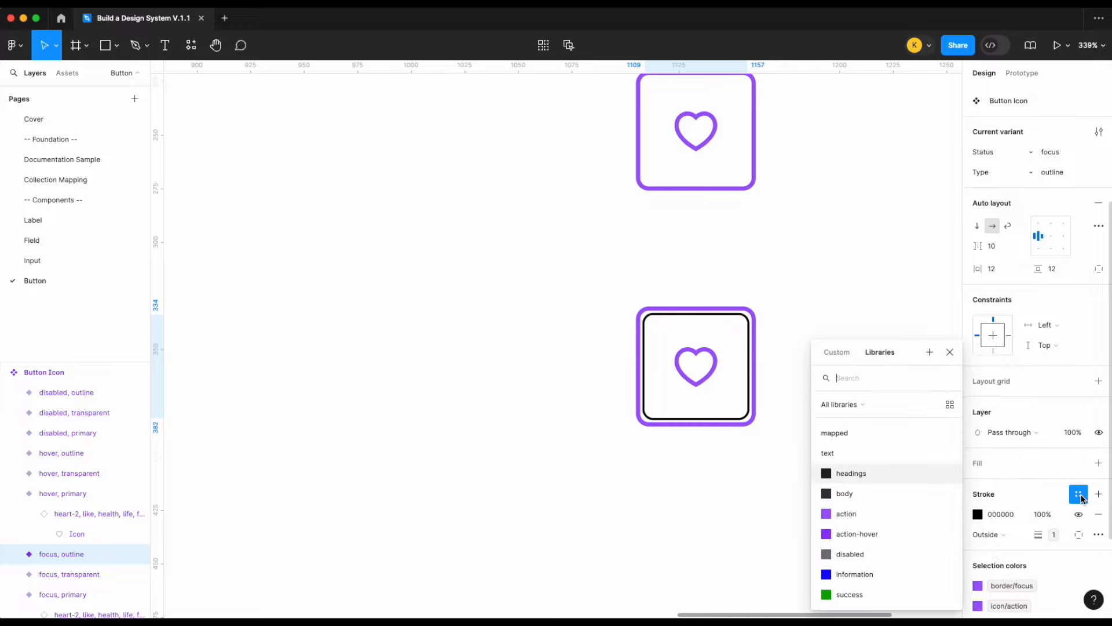
pyautogui.write('bor')
pyautogui.scroll(-1, 889, 531)
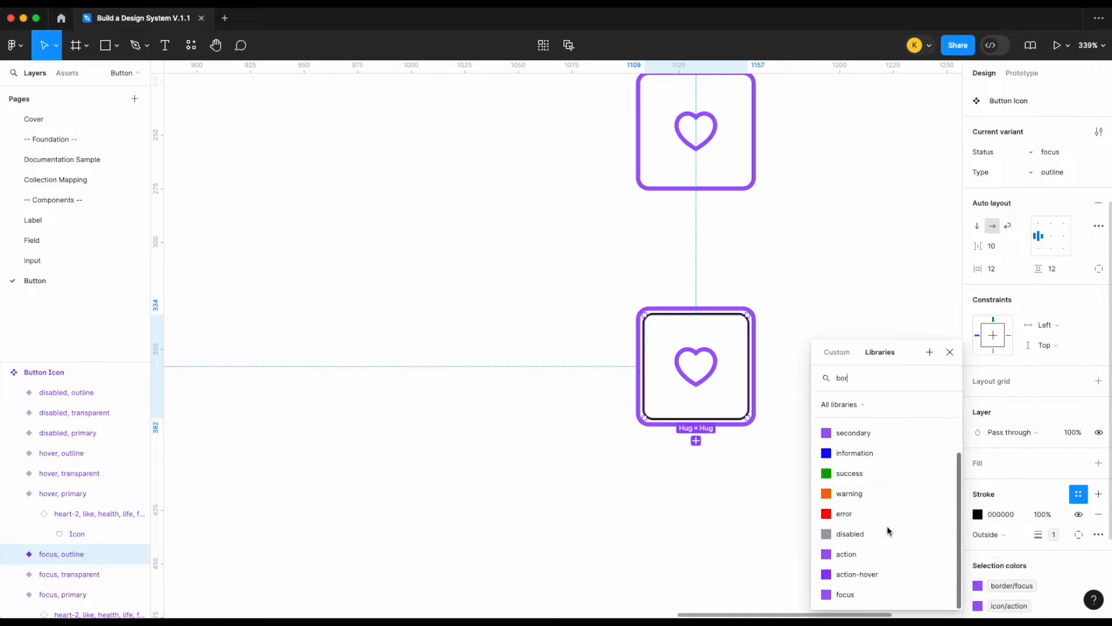
pyautogui.click(871, 551)
pyautogui.scroll(-5, 806, 347)
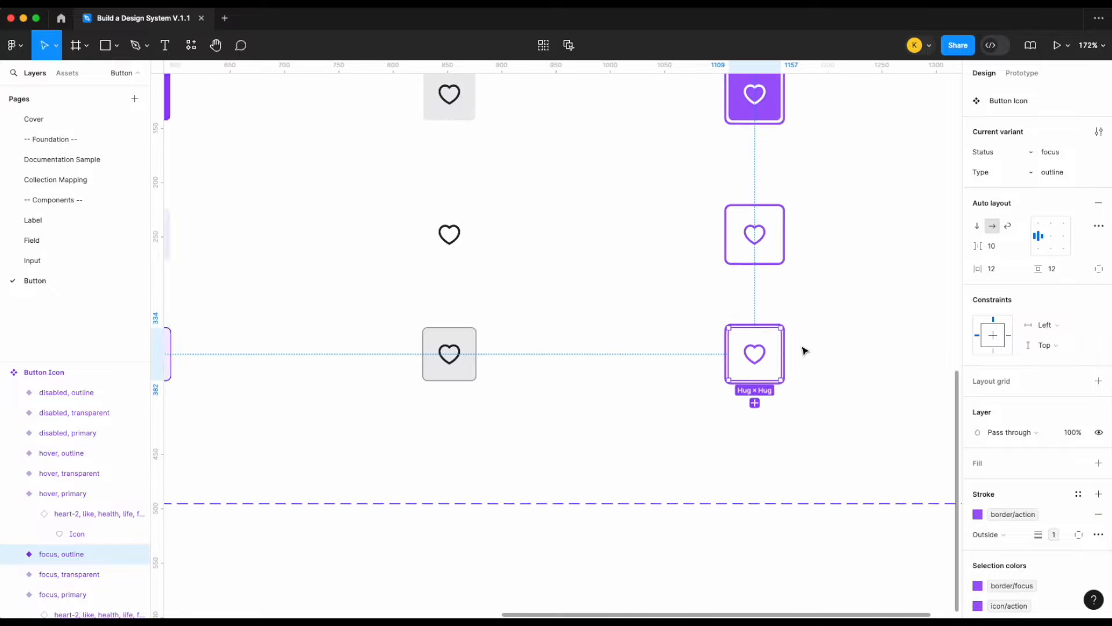
pyautogui.hscroll(-6, 805, 349)
pyautogui.click(246, 361)
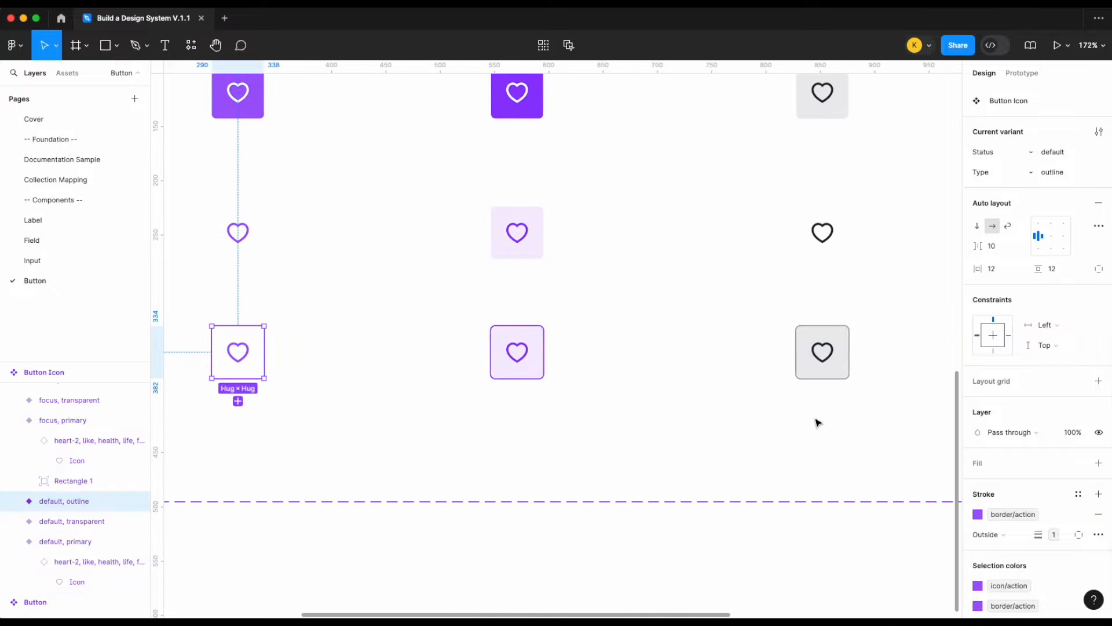
# - Place a test instance of the default primary icon button below the Button Icon component set
pyautogui.hotkey('shift', '1')
pyautogui.press('Escape')
pyautogui.scroll(-3, 809, 438)
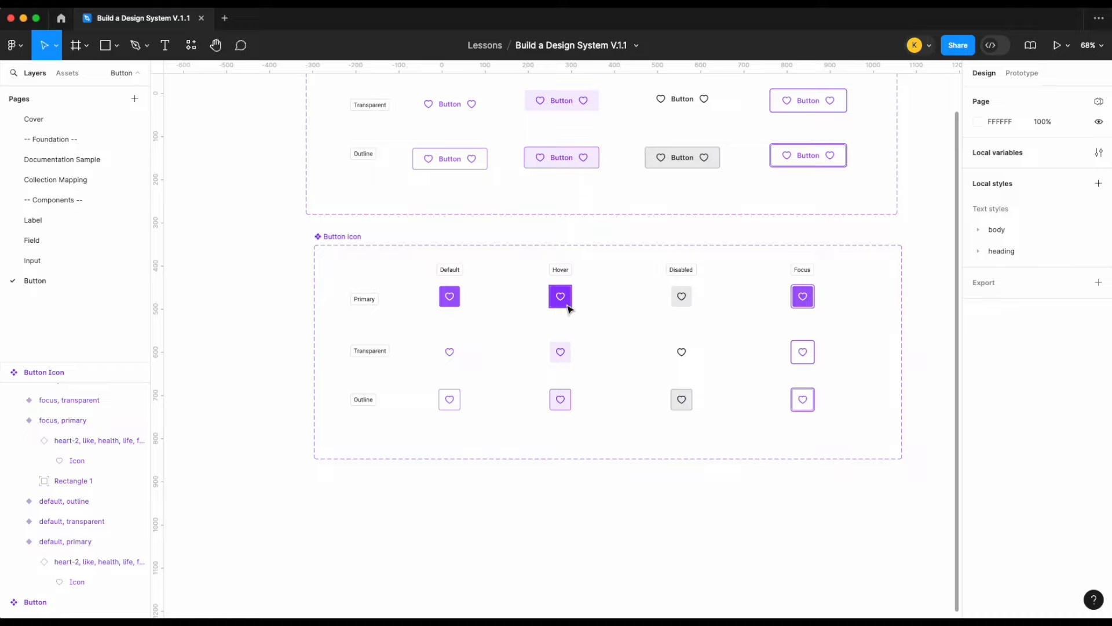
pyautogui.scroll(-2, 568, 309)
pyautogui.hscroll(2, 568, 309)
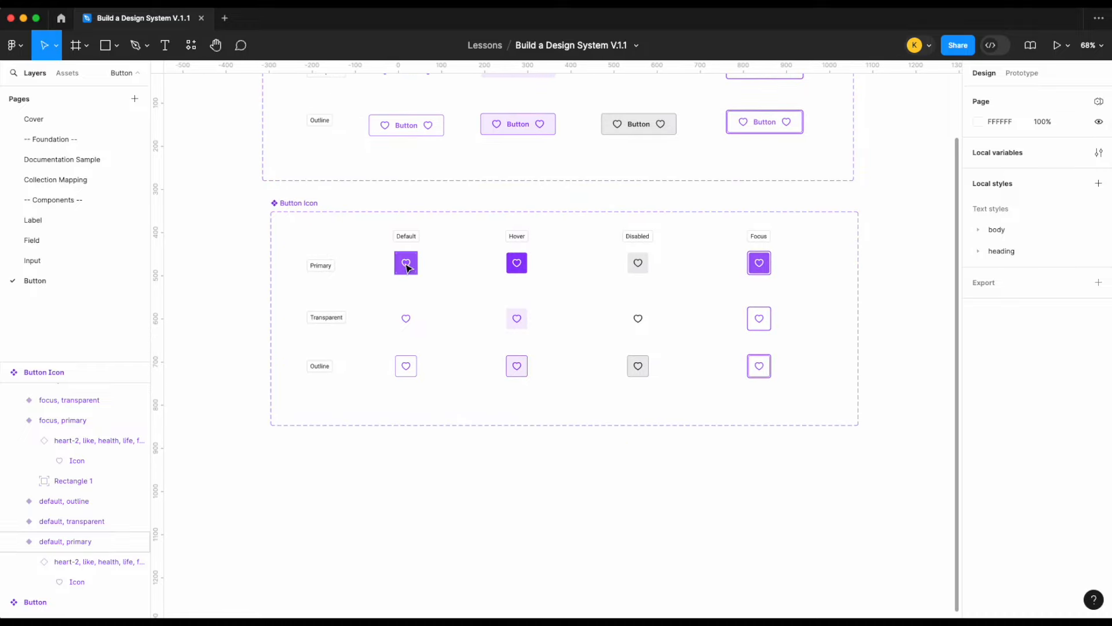
pyautogui.click(409, 268)
pyautogui.moveTo(408, 267); pyautogui.dragTo(417, 496)
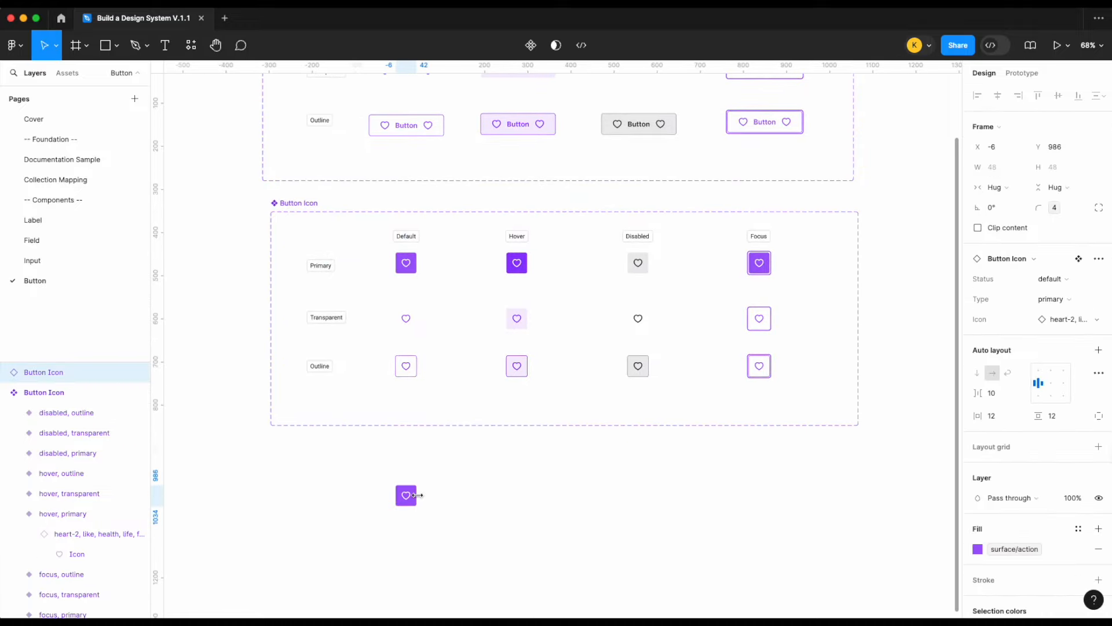
pyautogui.hscroll(-2, 674, 416)
pyautogui.scroll(-1, 675, 415)
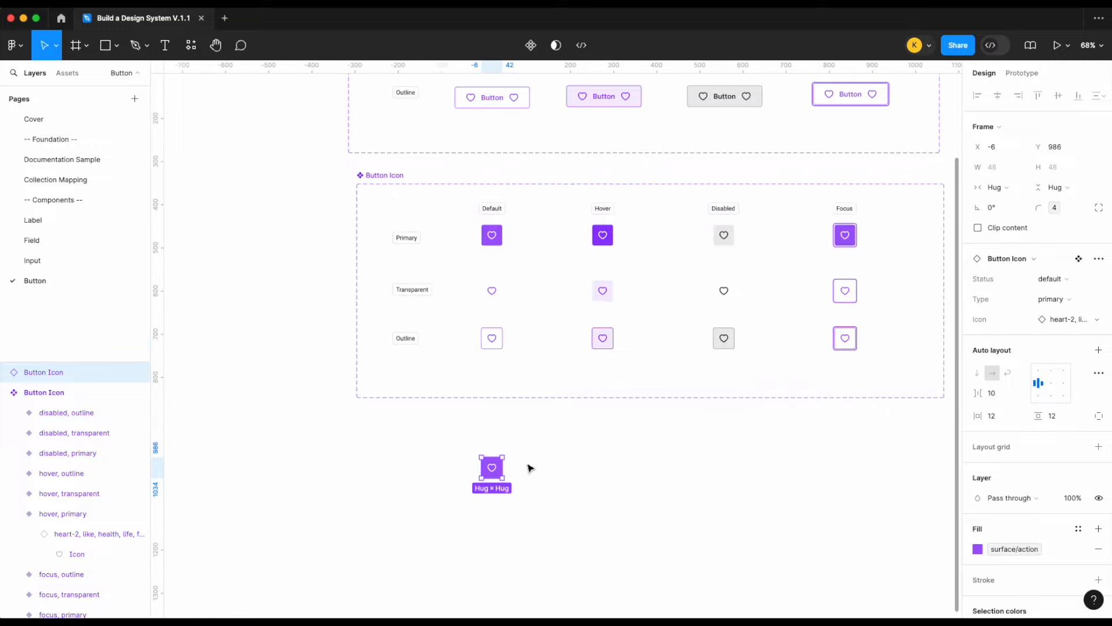
# - Test the instance's Type property with the transparent and outline options
pyautogui.click(1054, 279)
pyautogui.click(1047, 278)
pyautogui.click(1060, 299)
pyautogui.click(1054, 309)
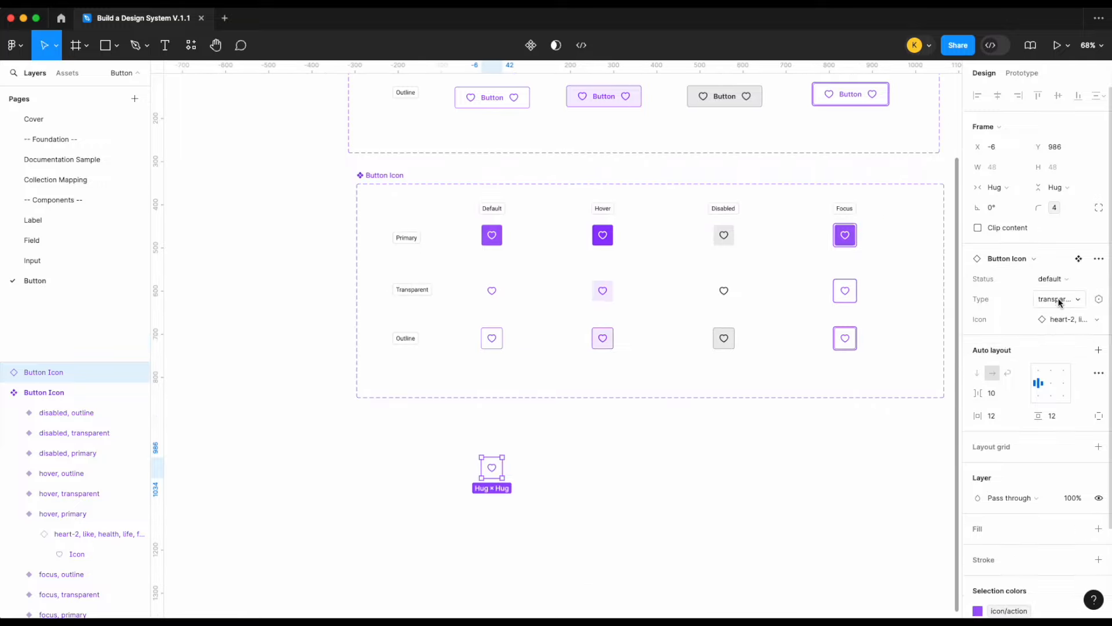
pyautogui.click(1058, 298)
pyautogui.click(1046, 319)
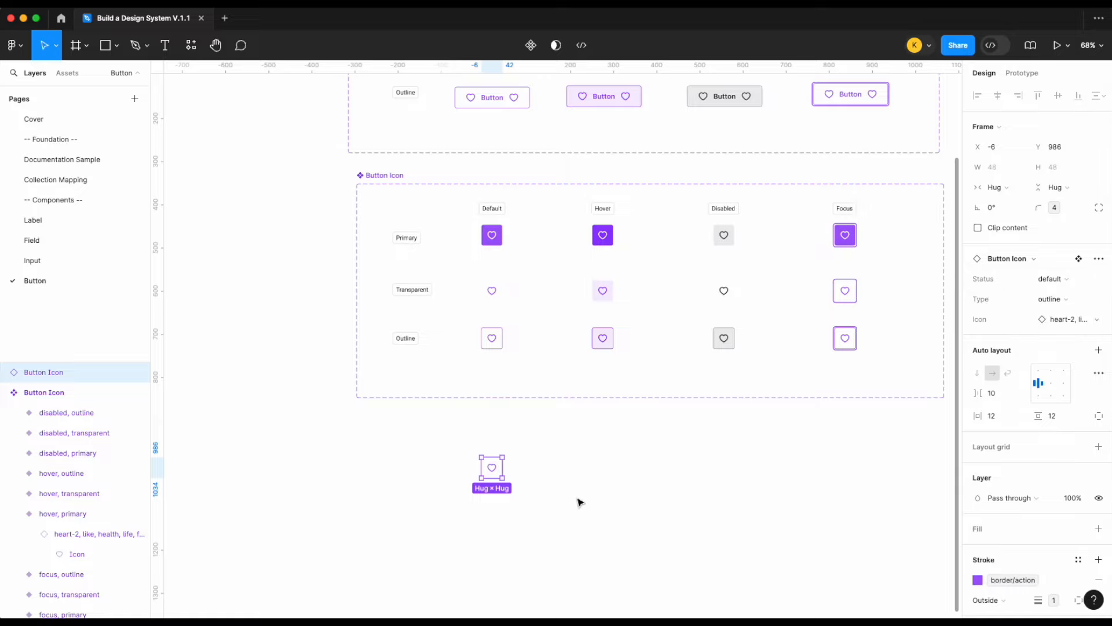
# - Rename the focus ring rectangle inside the focus outline icon button as focus
pyautogui.hscroll(1, 581, 502)
pyautogui.scroll(3, 872, 391)
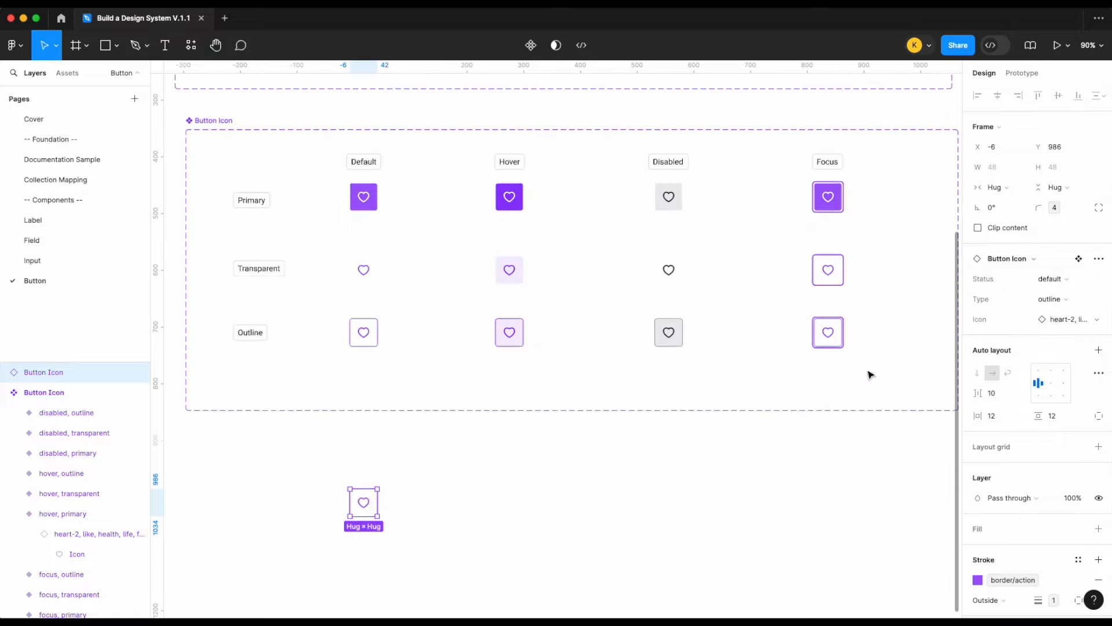
pyautogui.click(840, 340)
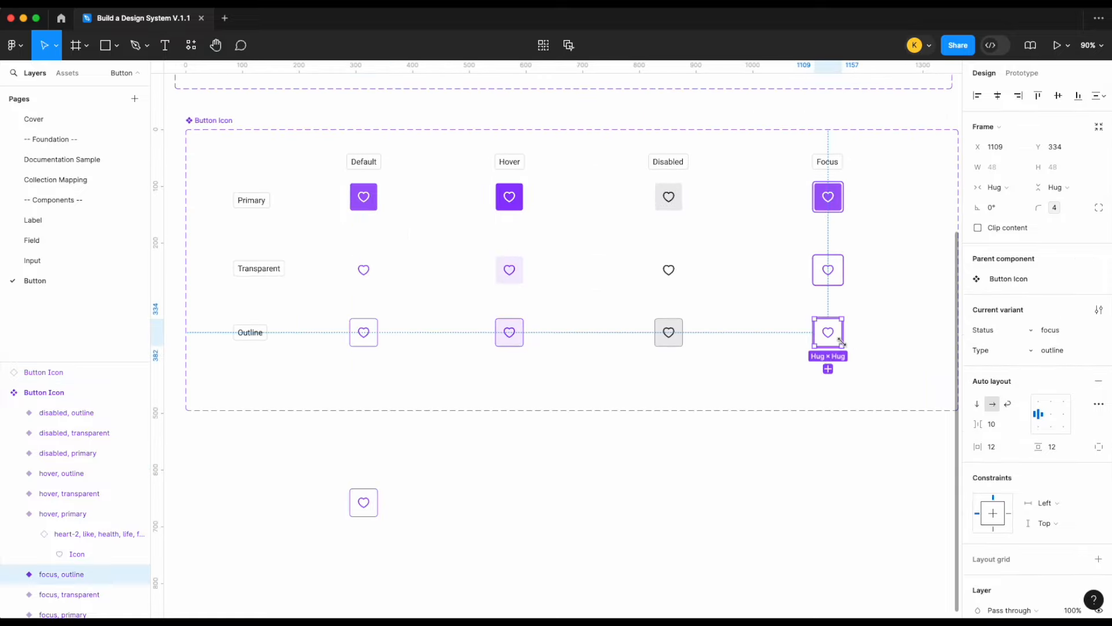
pyautogui.click(14, 574)
pyautogui.scroll(-3, 19, 569)
pyautogui.scroll(5, 896, 325)
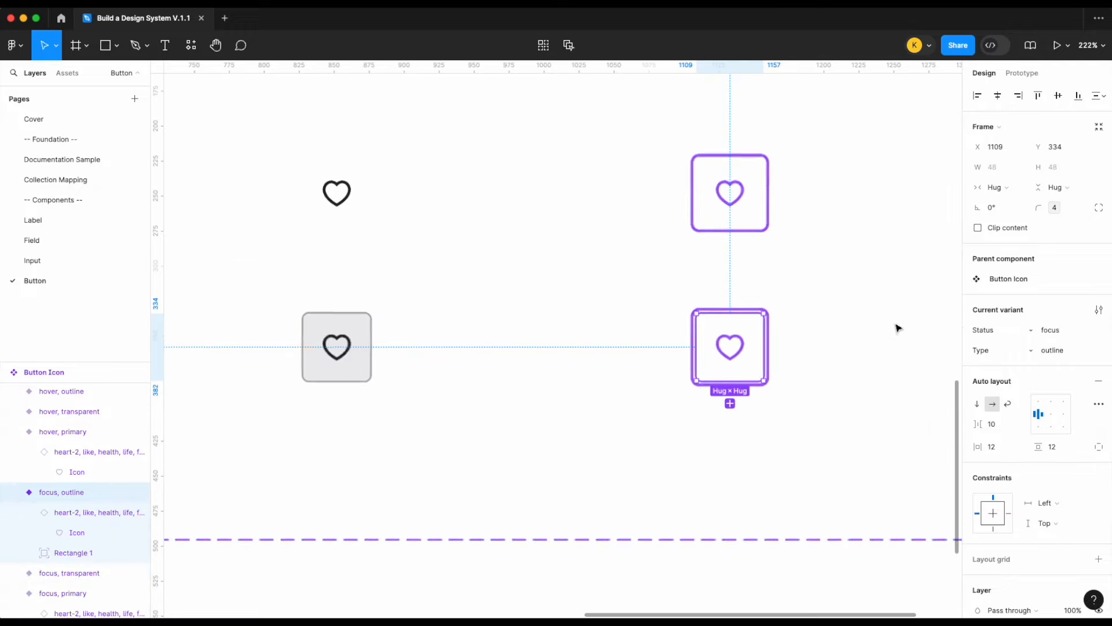
pyautogui.doubleClick(81, 553)
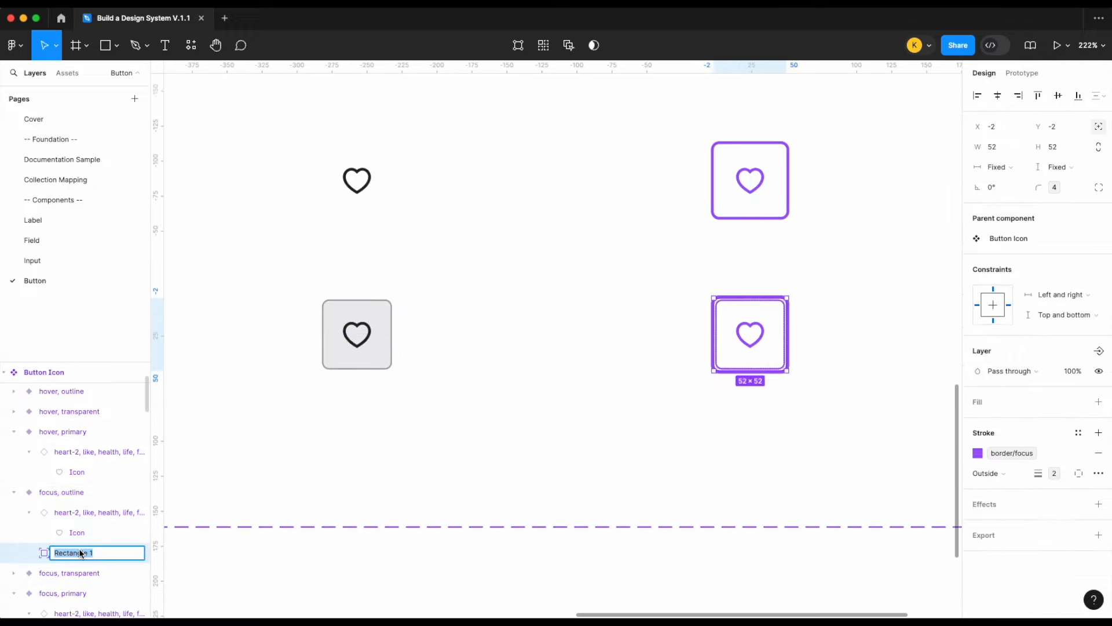
pyautogui.press('Return')
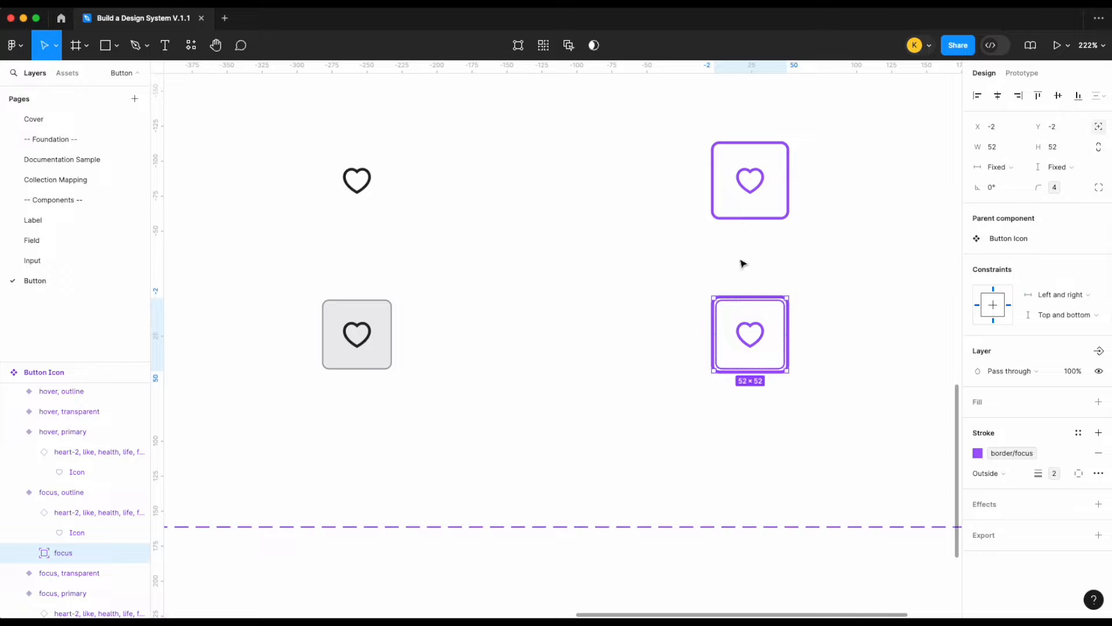
# - Rename the focus ring rectangle inside the focus transparent icon button as focus
pyautogui.click(750, 213)
pyautogui.scroll(-3, 37, 561)
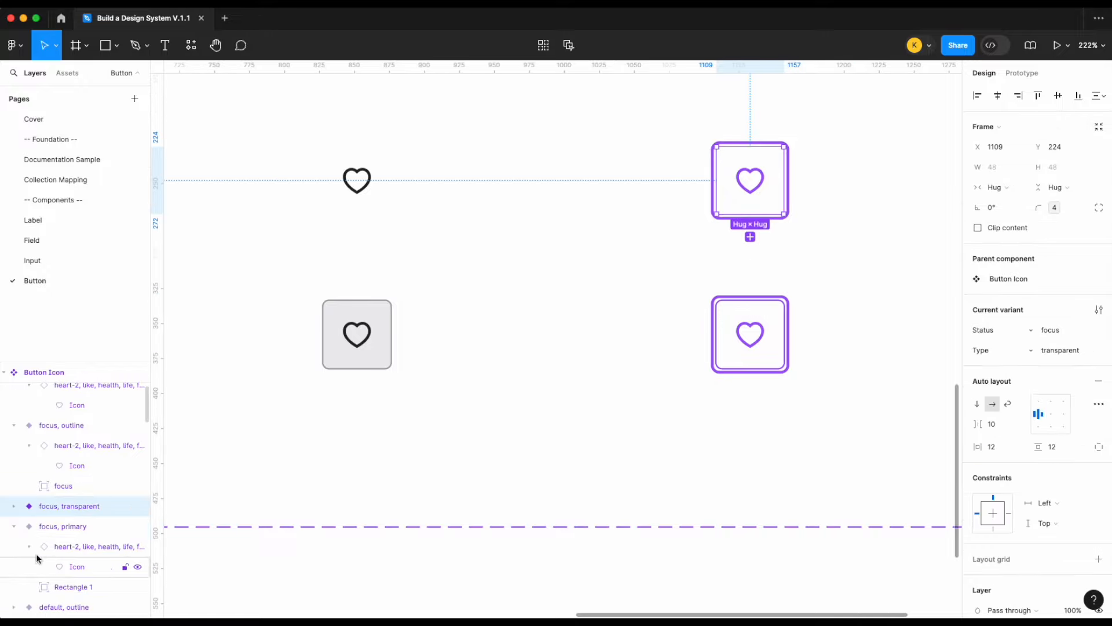
pyautogui.click(13, 506)
pyautogui.doubleClick(82, 562)
pyautogui.write('focus')
pyautogui.press('Return')
# - Rename the focus ring rectangle inside the focus primary icon button as focus
pyautogui.scroll(5, 588, 353)
pyautogui.click(701, 261)
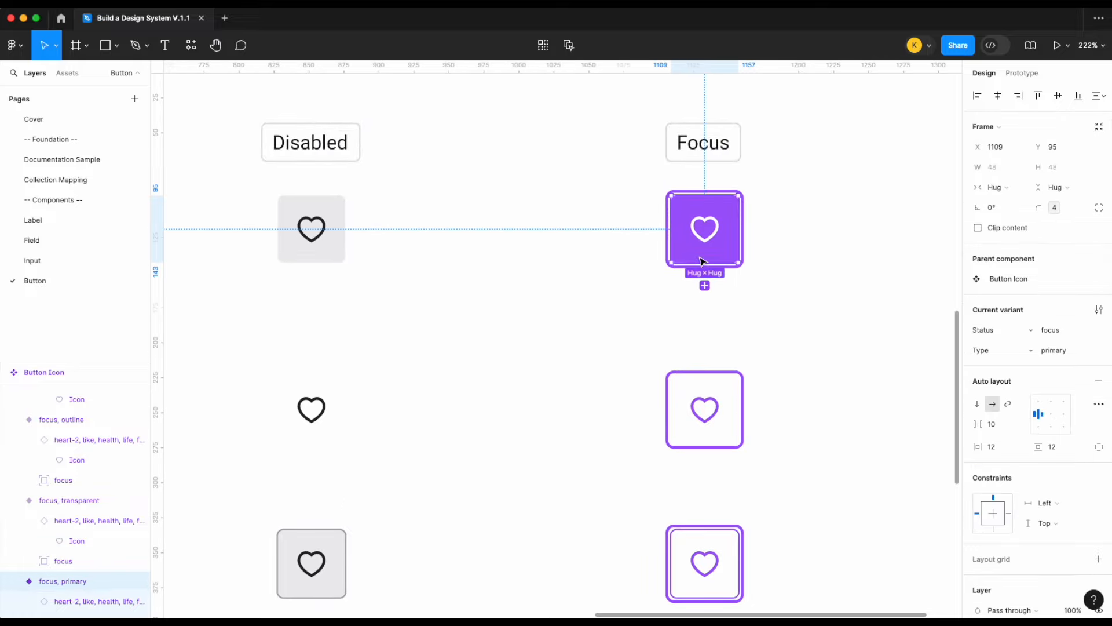
pyautogui.scroll(-3, 50, 498)
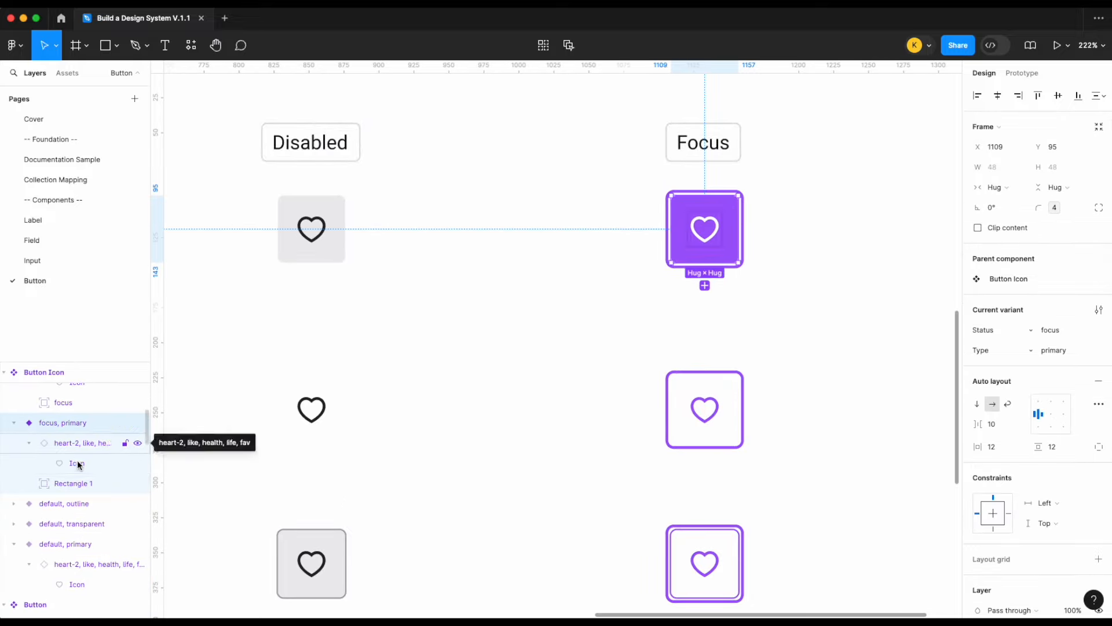
pyautogui.doubleClick(76, 485)
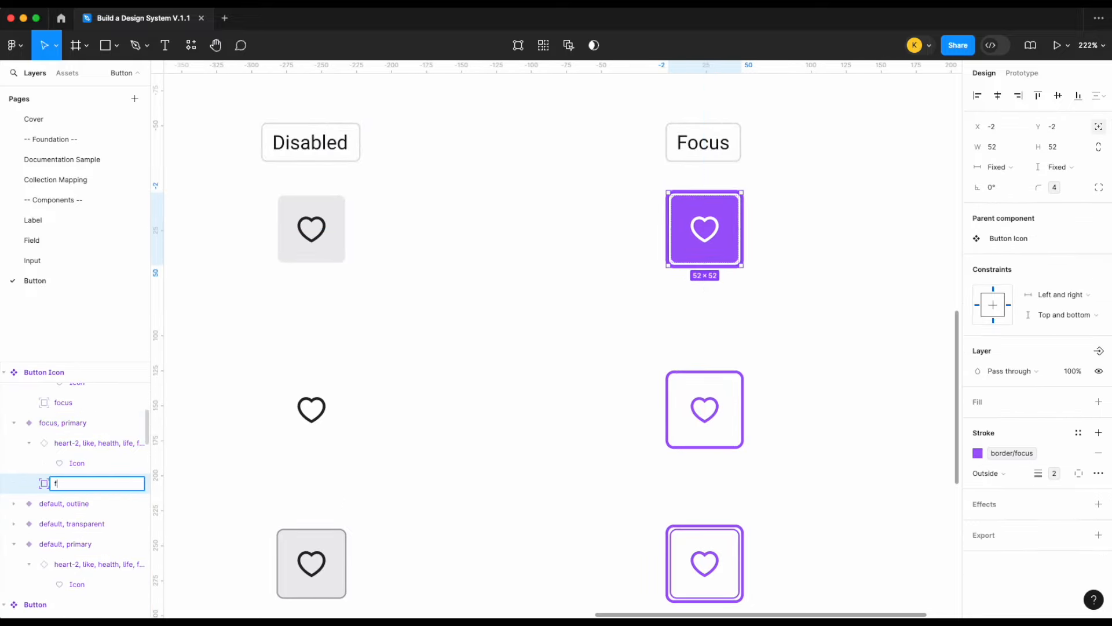
pyautogui.press('Return')
# - Check the focus ring layer names in the text Button set's focus variants against the icon button's
pyautogui.scroll(10, 603, 328)
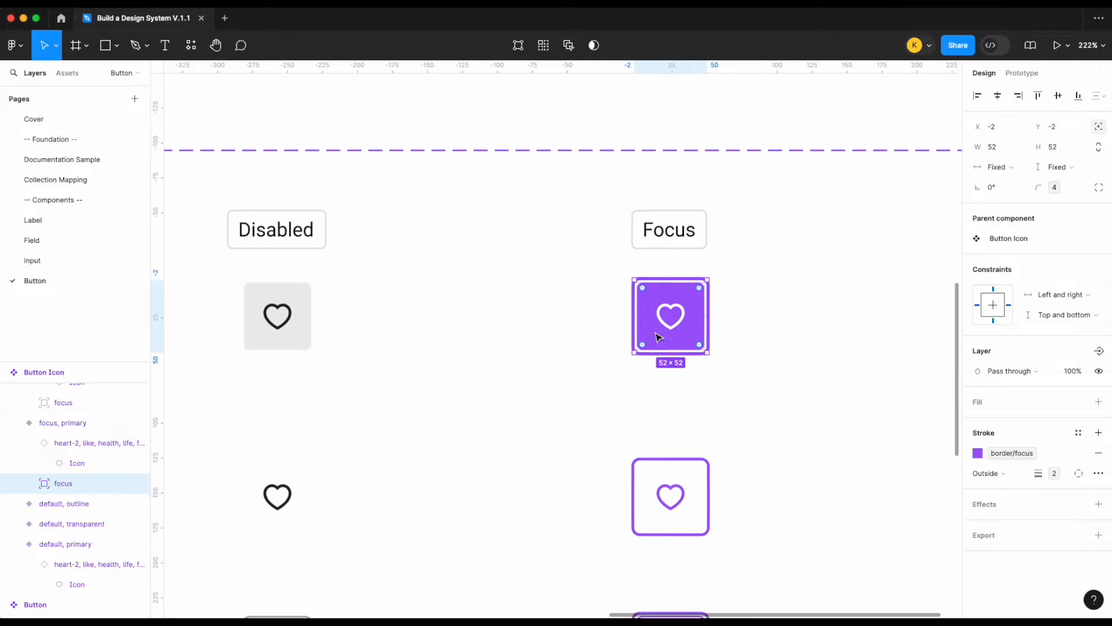
pyautogui.click(680, 232)
pyautogui.click(15, 508)
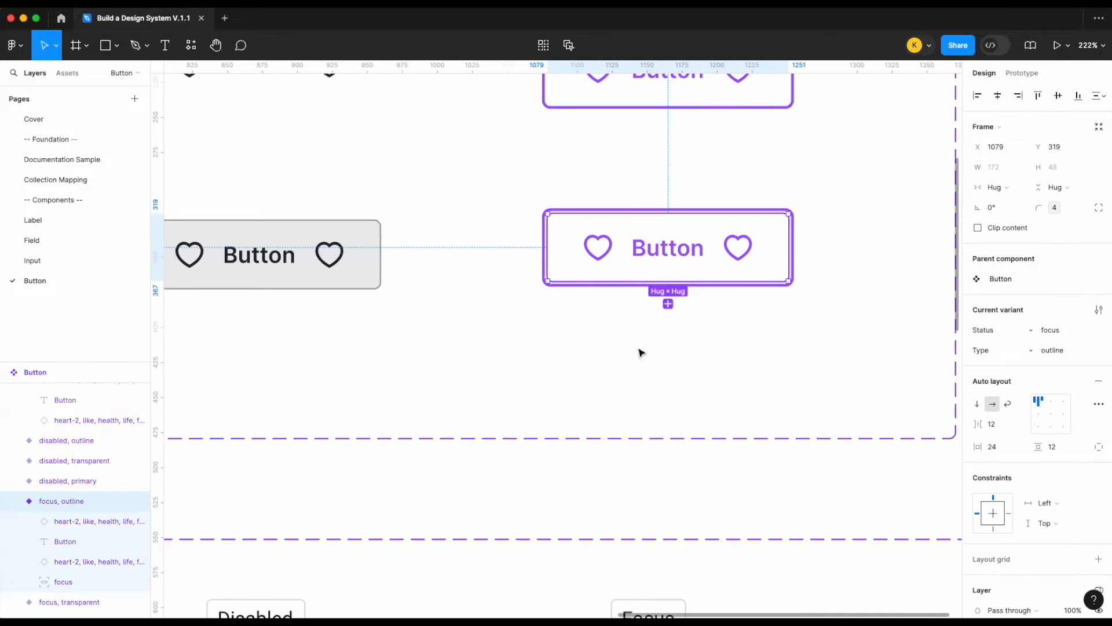
pyautogui.scroll(-6, 641, 352)
pyautogui.scroll(2, 735, 159)
pyautogui.click(712, 195)
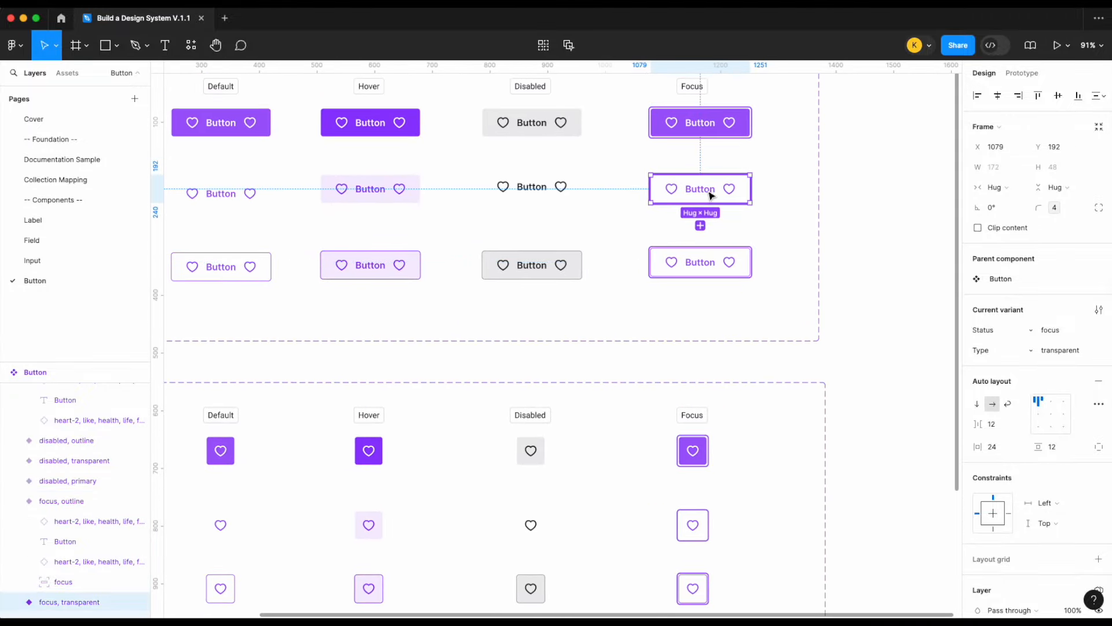
pyautogui.scroll(-2, 94, 483)
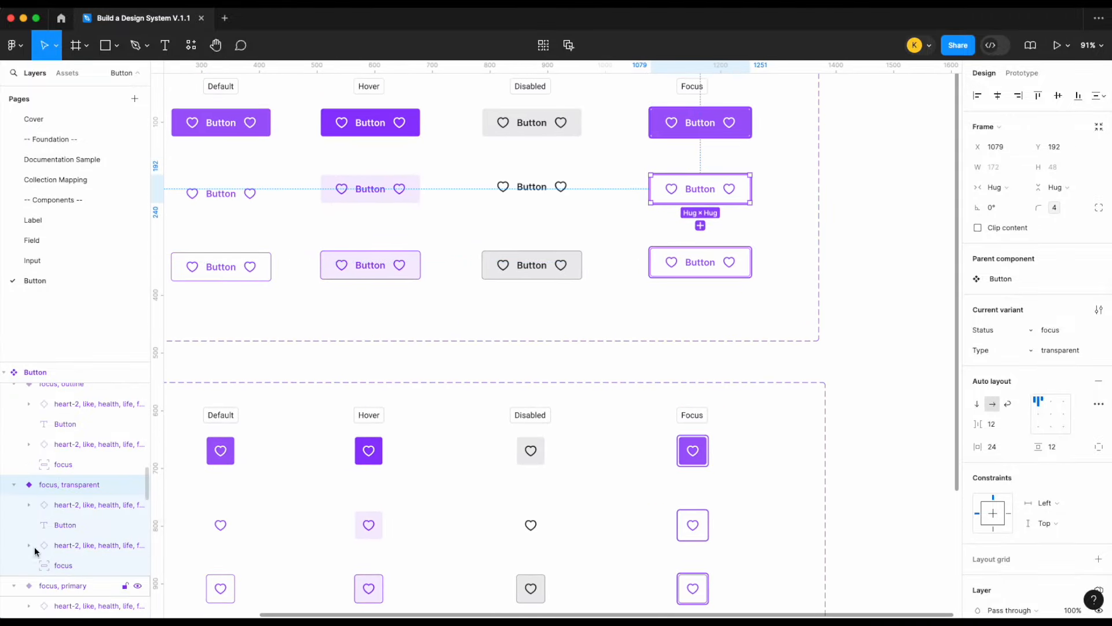
pyautogui.scroll(-1, 363, 432)
pyautogui.scroll(-3, 364, 431)
pyautogui.click(579, 444)
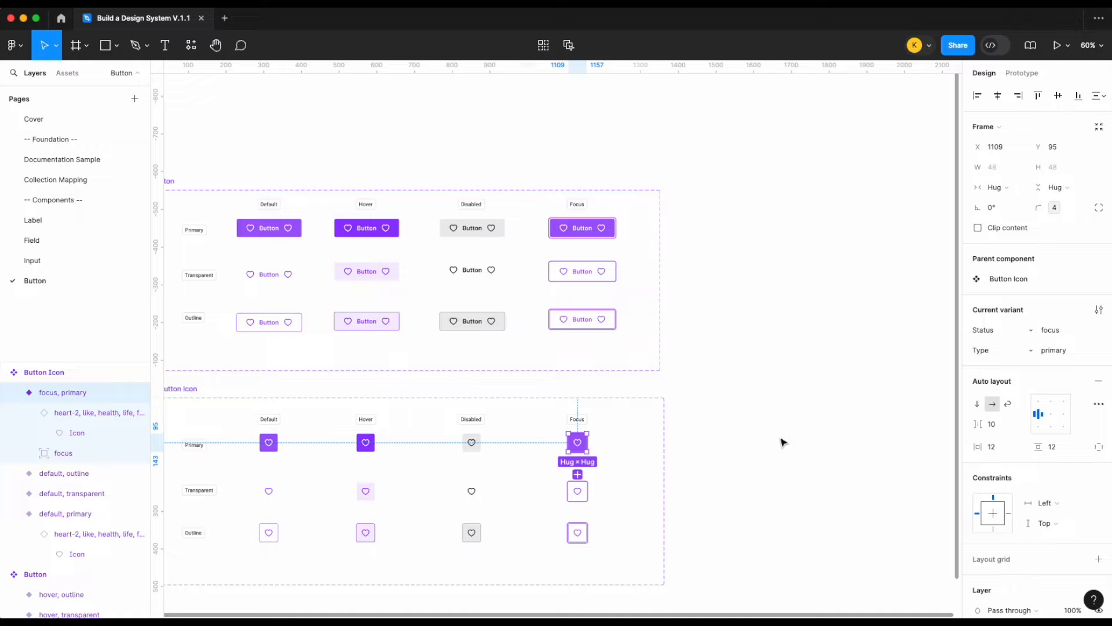
# - Delete the test icon button instance below the Button Icon component set
pyautogui.scroll(-2, 782, 443)
pyautogui.scroll(-2, 348, 342)
pyautogui.hscroll(1, 342, 330)
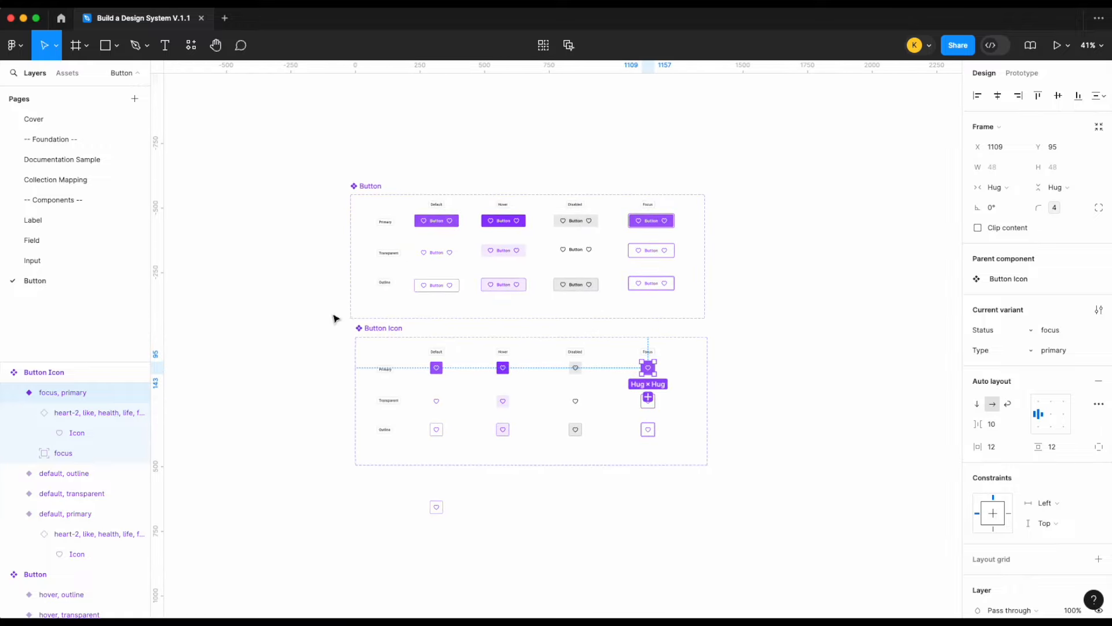
pyautogui.click(313, 340)
pyautogui.scroll(1, 428, 357)
pyautogui.hscroll(1, 432, 358)
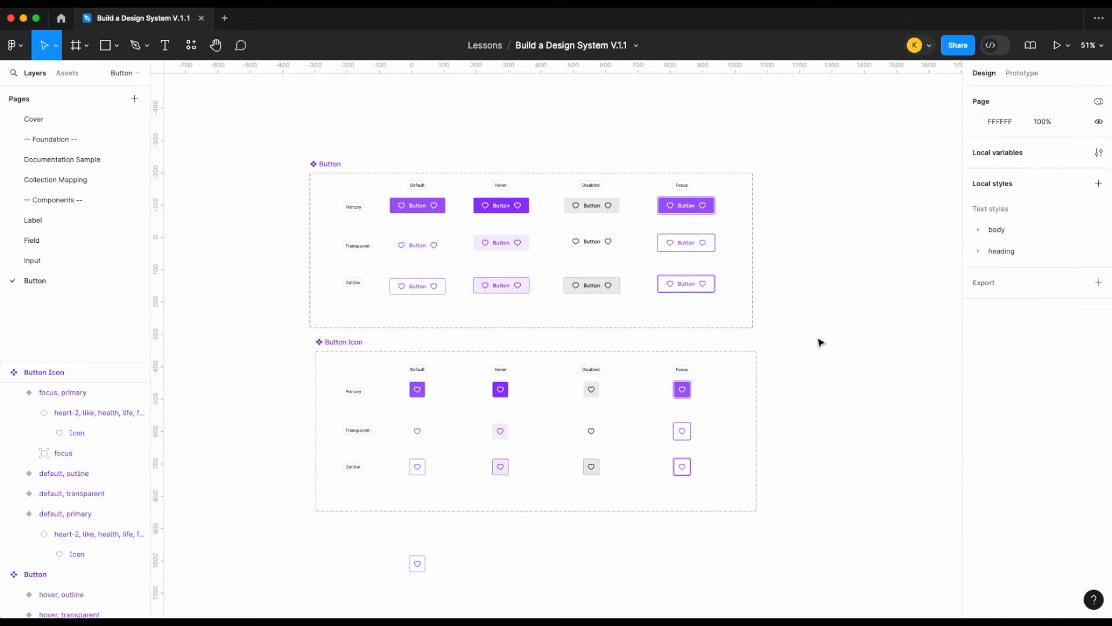
pyautogui.click(417, 564)
pyautogui.press('Delete')
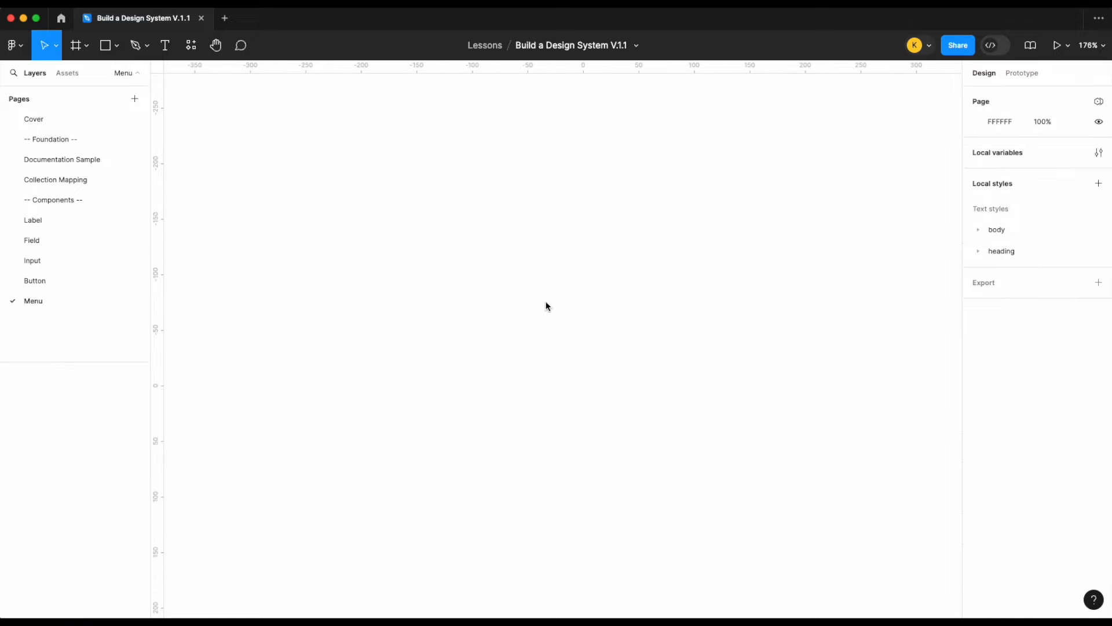
# - Add a text box about 133 by 51 reading "Placeholder" in the body/md style on the Menu page
pyautogui.click(164, 52)
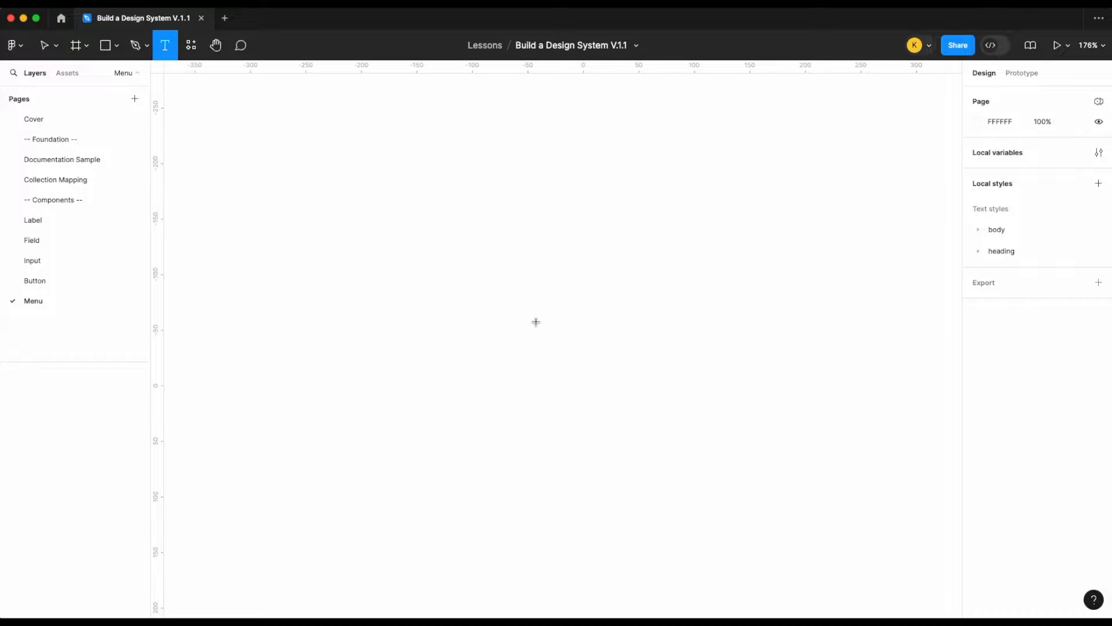
pyautogui.moveTo(462, 255); pyautogui.dragTo(610, 315)
pyautogui.scroll(5, 610, 314)
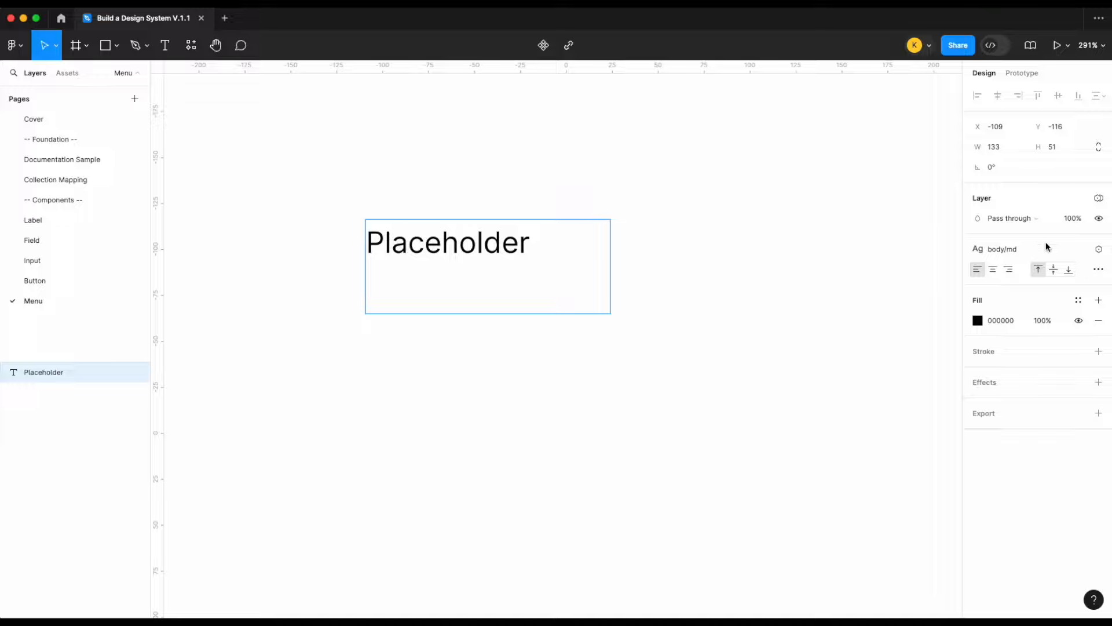
# - Apply the text/body color variable to the Placeholder text's fill
pyautogui.press('super+a')
pyautogui.click(1076, 300)
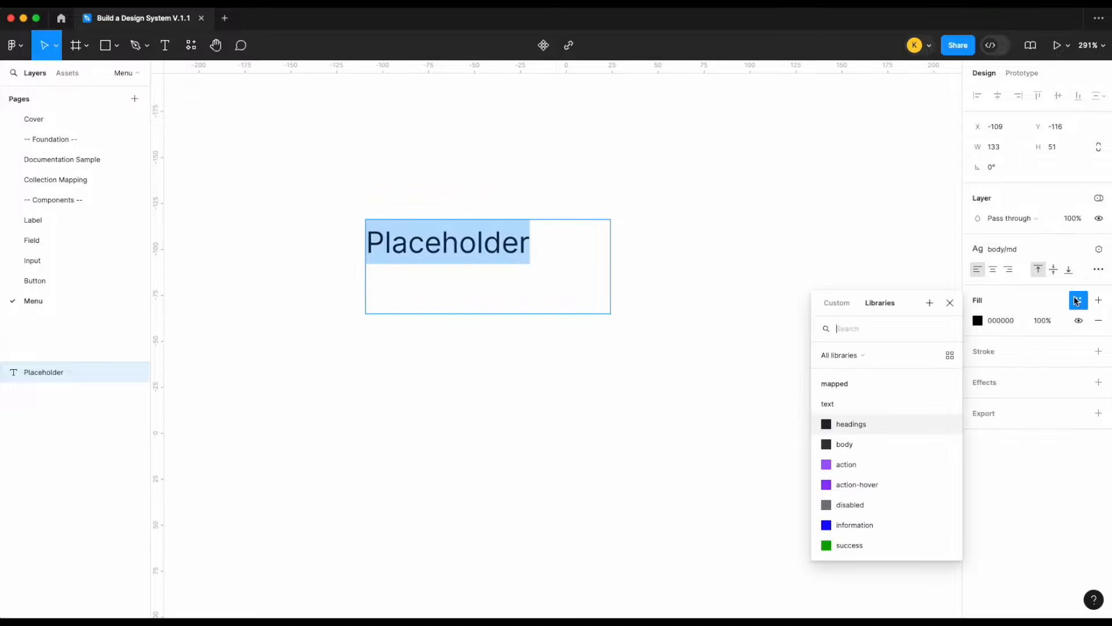
pyautogui.write('text')
pyautogui.click(866, 426)
pyautogui.click(587, 181)
pyautogui.click(584, 123)
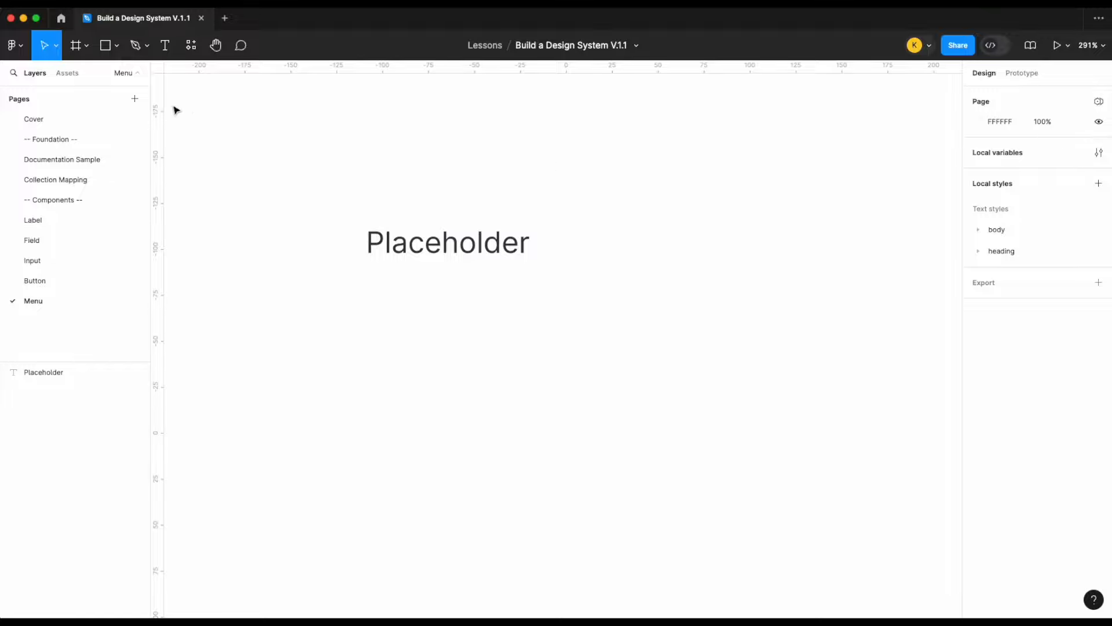
# - Search the assets for "lock" and place the "lock, private" icon to the right of the Placeholder text
pyautogui.click(72, 75)
pyautogui.write('i')
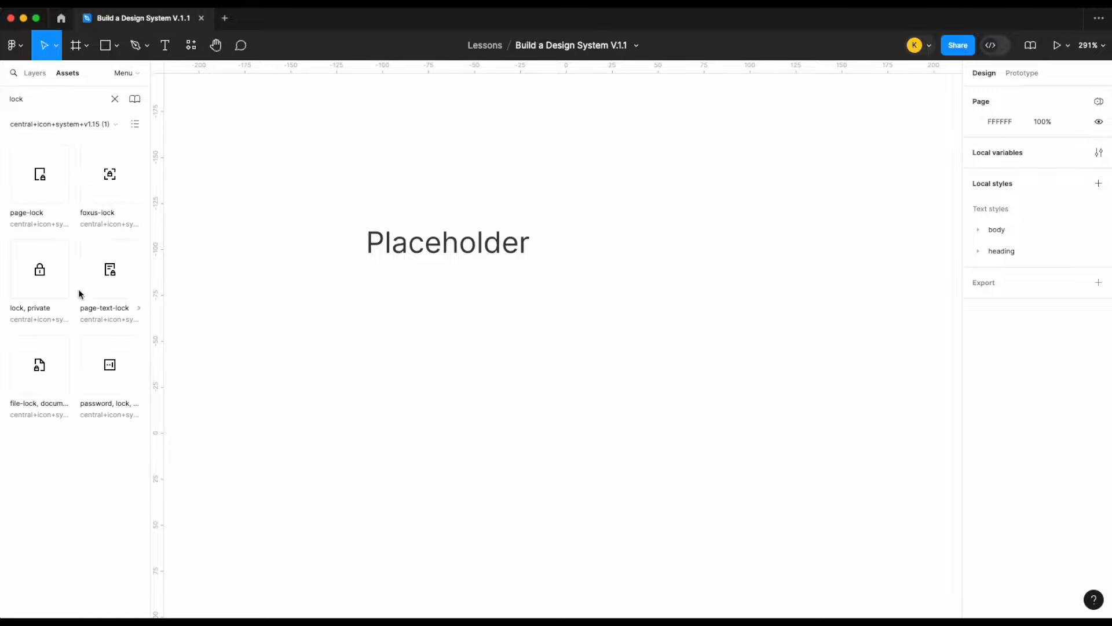
pyautogui.moveTo(624, 250); pyautogui.dragTo(625, 248)
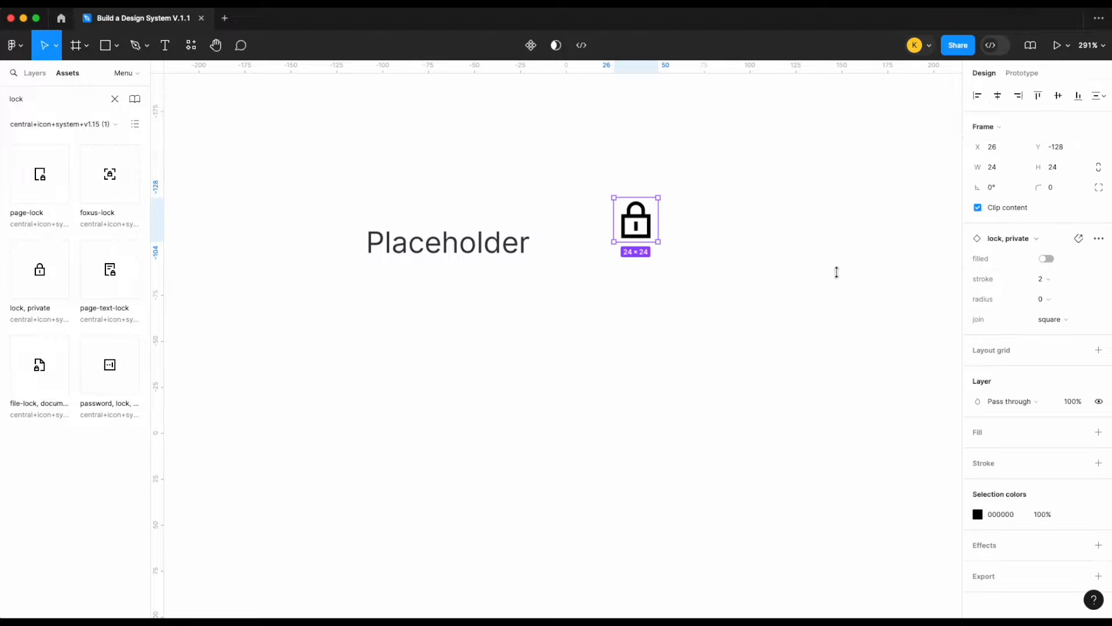
# - Set the lock icon's radius to 2 with a round join, and move it closer to the Placeholder text
pyautogui.click(1055, 303)
pyautogui.click(1051, 330)
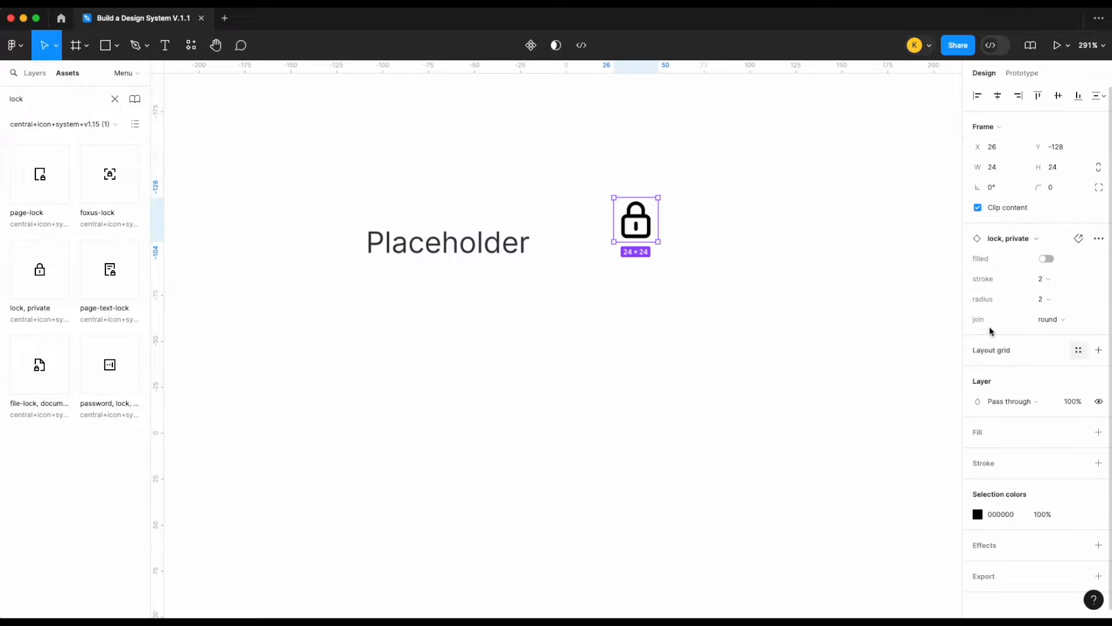
pyautogui.click(1041, 297)
pyautogui.click(1040, 269)
pyautogui.click(1052, 297)
pyautogui.click(1046, 344)
pyautogui.click(701, 305)
pyautogui.moveTo(622, 207); pyautogui.dragTo(586, 231)
# - Search the assets for "person" and place the "people, user, person, avatar" icon to the left of the Placeholder text
pyautogui.click(43, 100)
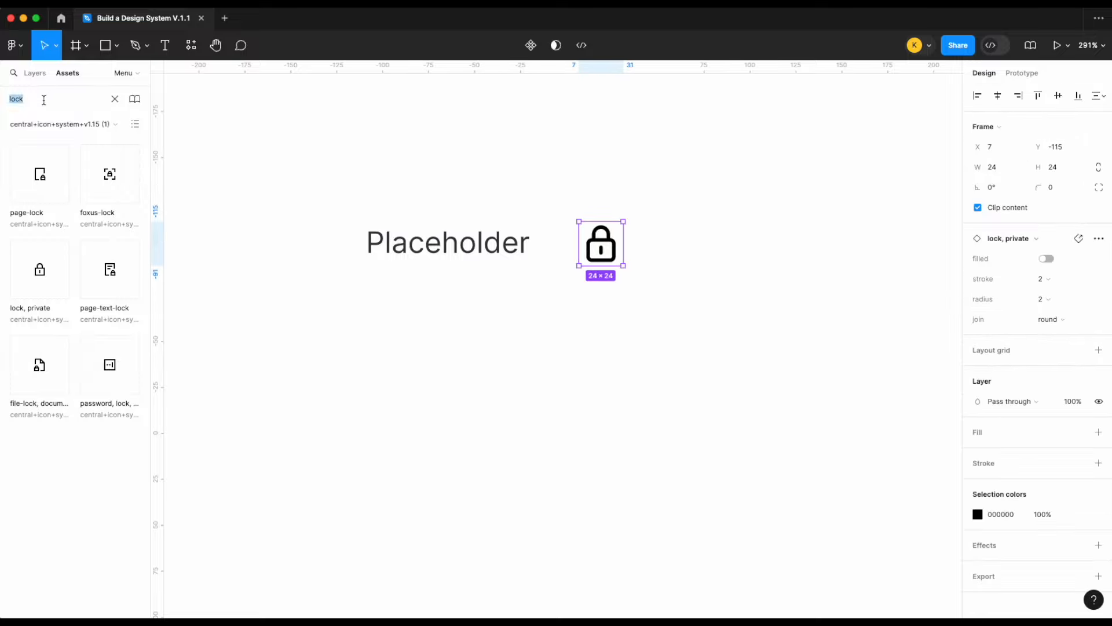
pyautogui.write('person')
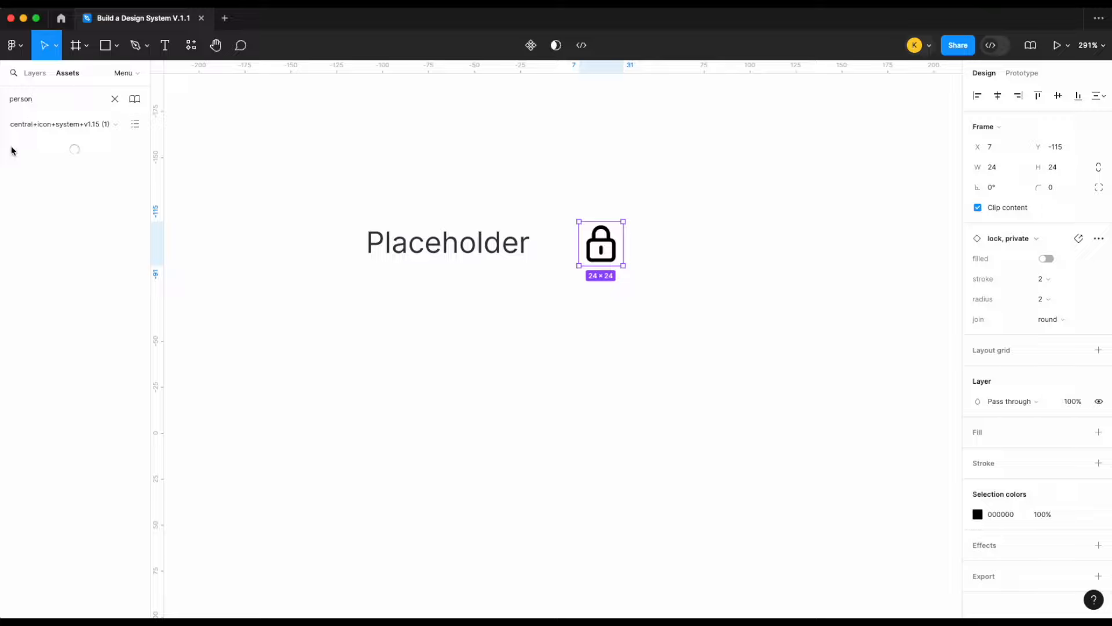
pyautogui.moveTo(42, 181); pyautogui.dragTo(296, 227)
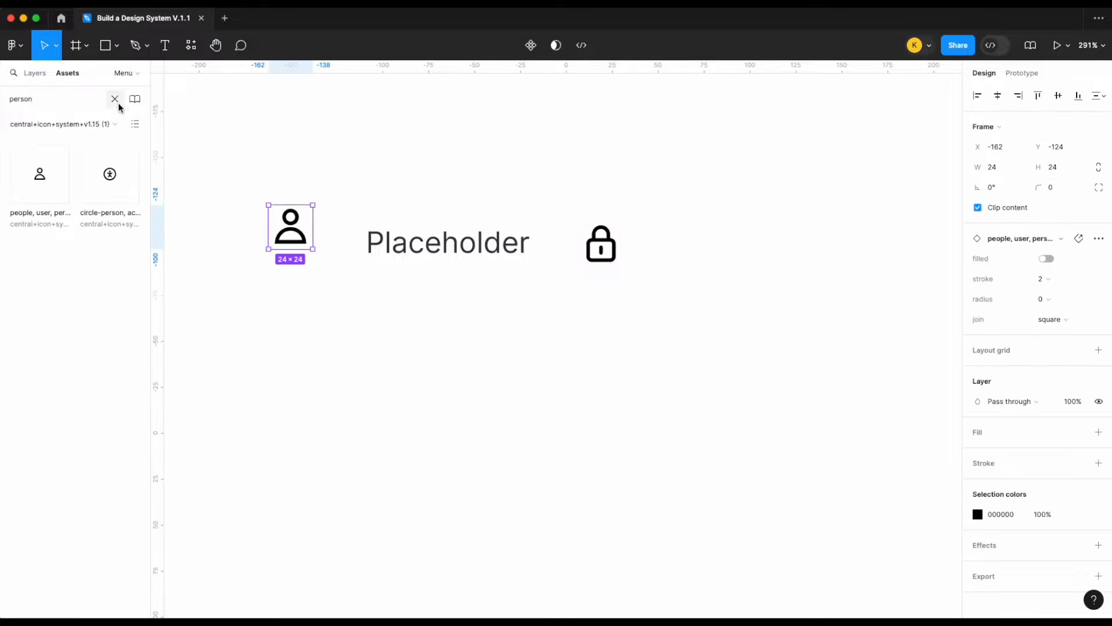
# - Wrap the person icon, Placeholder text and lock icon together in an auto layout frame
pyautogui.click(35, 74)
pyautogui.click(469, 383)
pyautogui.moveTo(722, 349); pyautogui.dragTo(268, 188)
pyautogui.hotkey('shift', 'a')
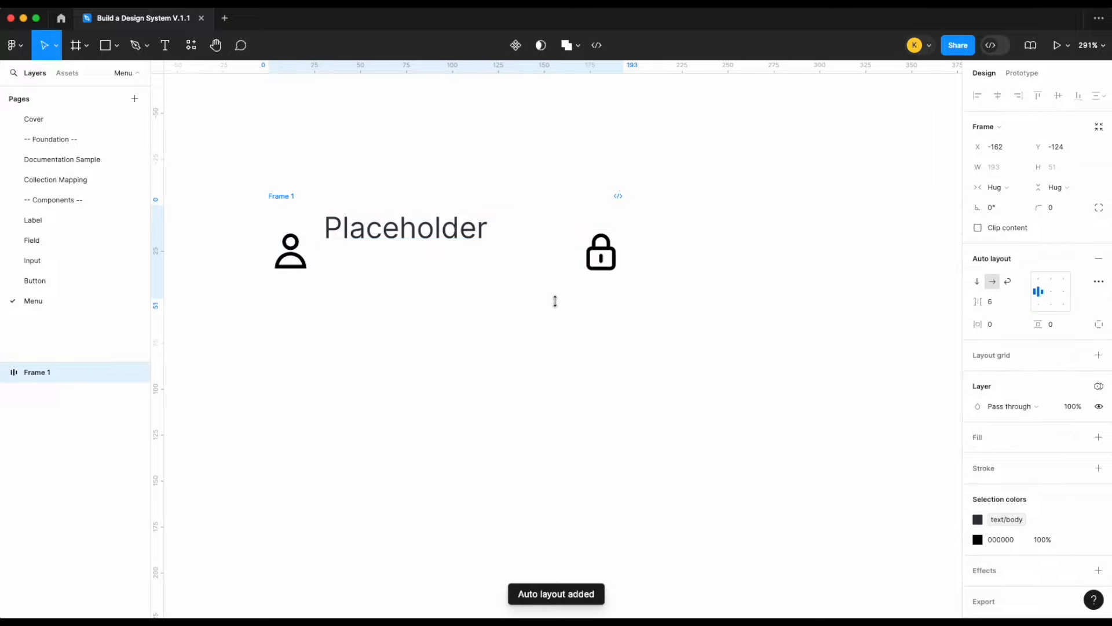
# - Set the auto layout frame's item gap to 8, horizontal padding to 16 and vertical padding to 8
pyautogui.click(1003, 308)
pyautogui.write('8')
pyautogui.press('Return')
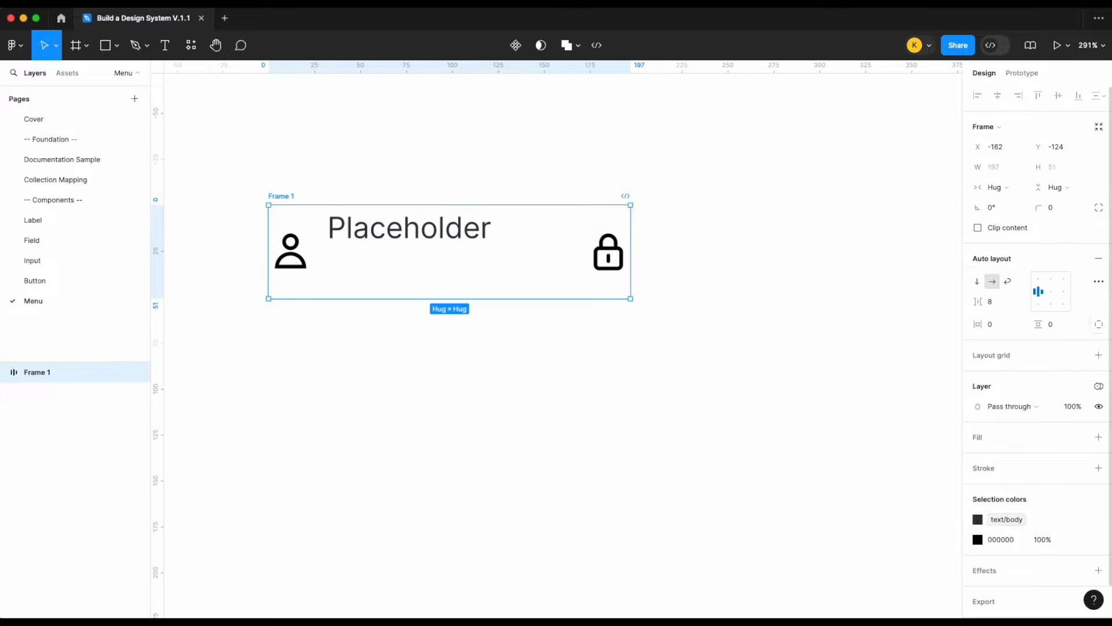
pyautogui.click(994, 325)
pyautogui.write('16')
pyautogui.press('Return')
pyautogui.click(1066, 328)
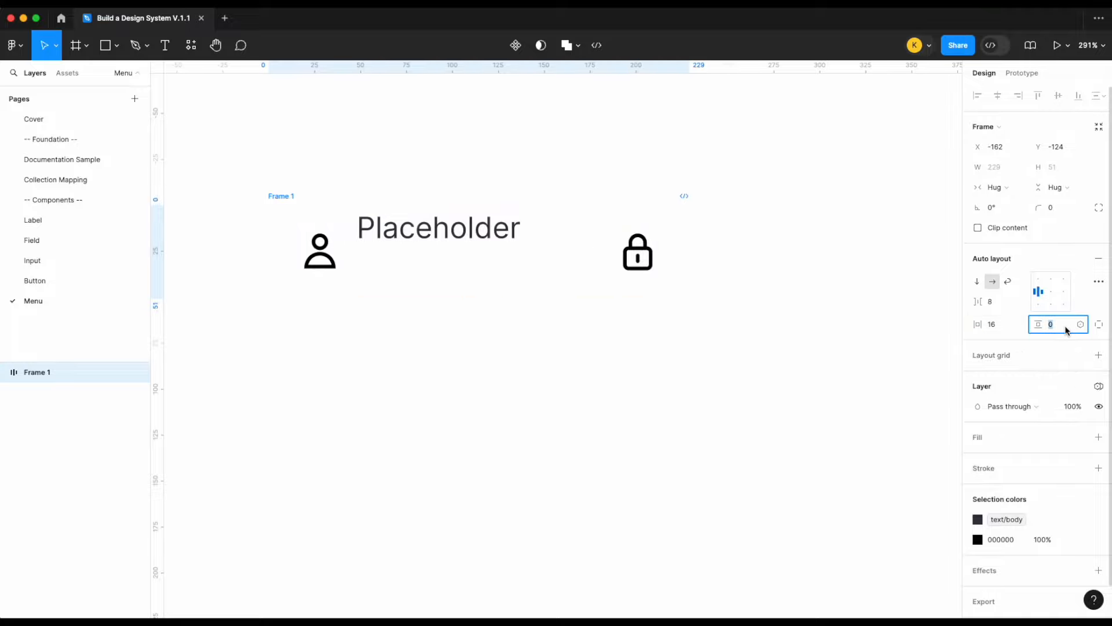
pyautogui.write('8')
pyautogui.press('Return')
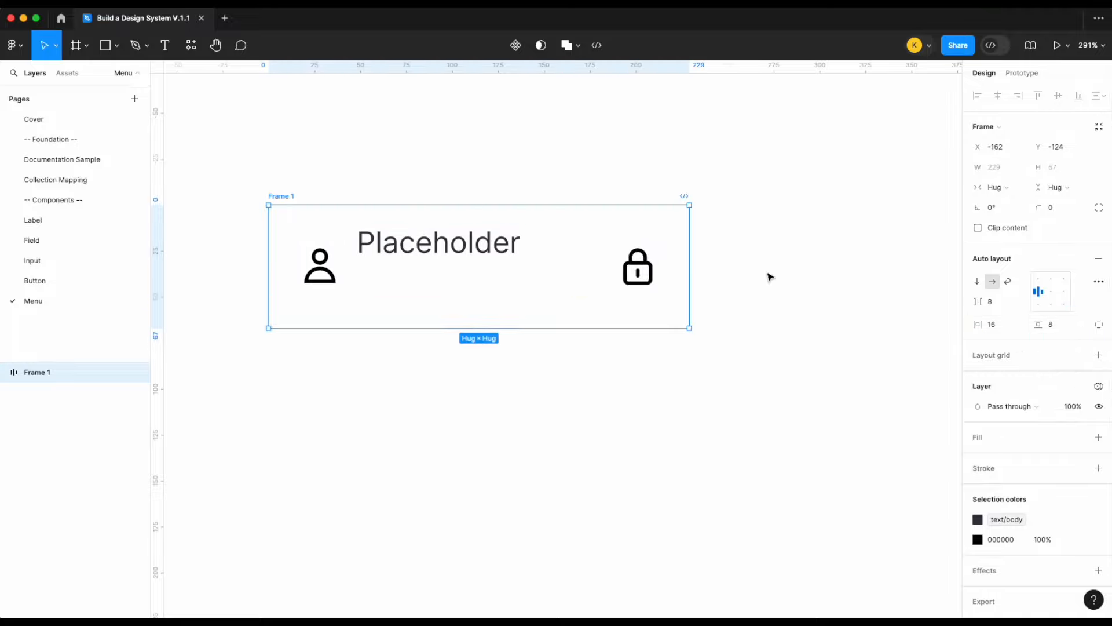
# - Set the Placeholder text's width to hug its contents inside the frame
pyautogui.click(479, 259)
pyautogui.click(997, 167)
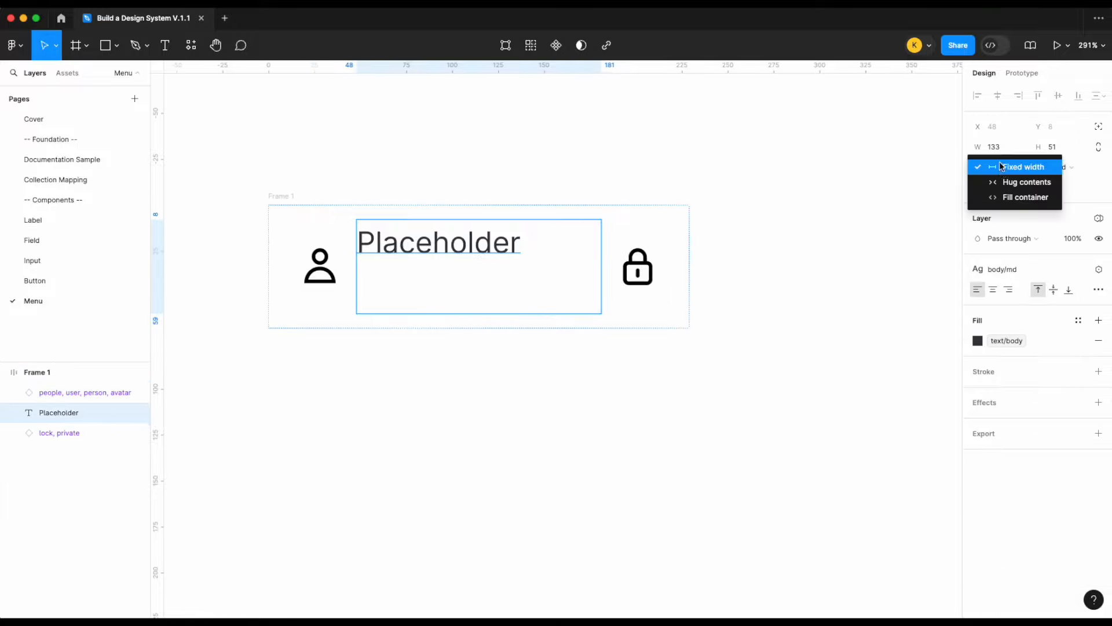
pyautogui.click(1010, 182)
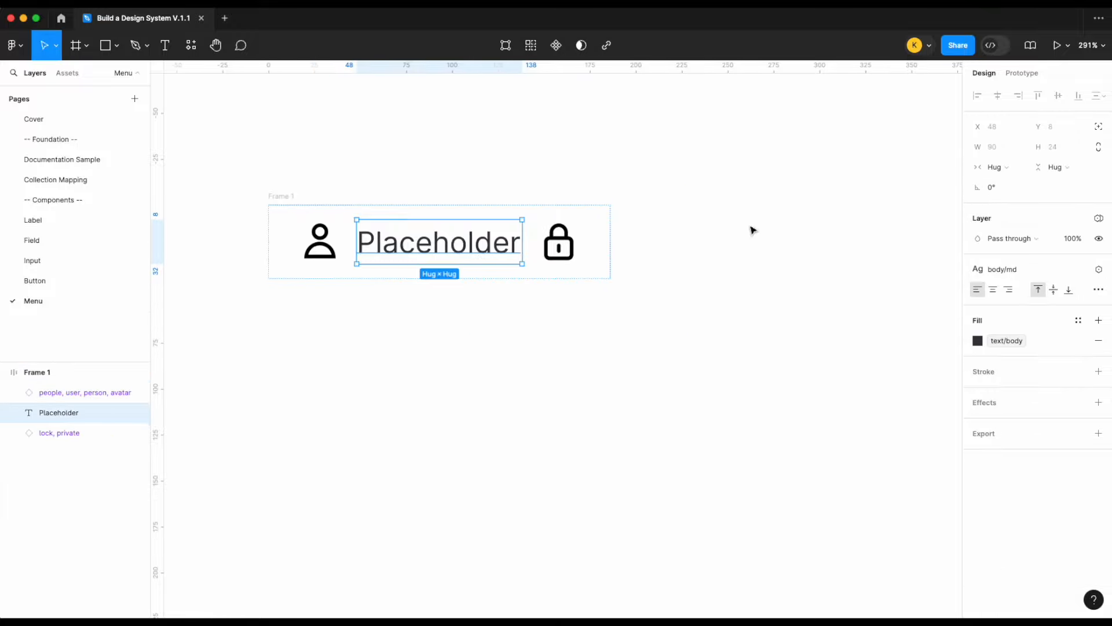
pyautogui.click(429, 198)
pyautogui.click(281, 197)
pyautogui.press('super+d')
pyautogui.moveTo(390, 243); pyautogui.dragTo(389, 309)
pyautogui.press('super+z')
pyautogui.moveTo(705, 199); pyautogui.dragTo(527, 342)
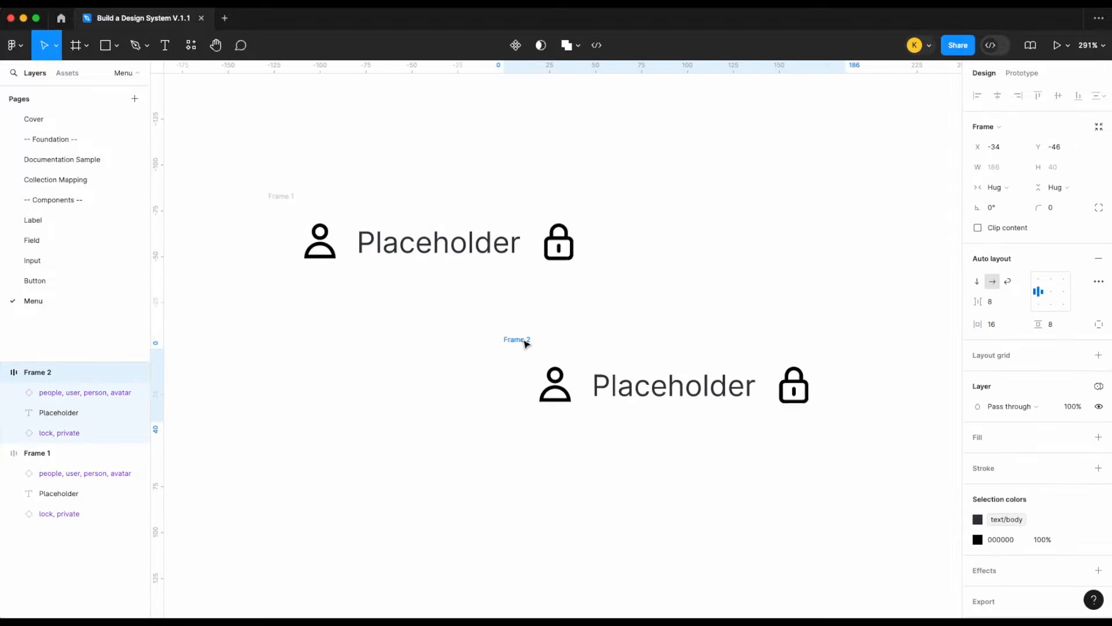
pyautogui.press('BackSpace')
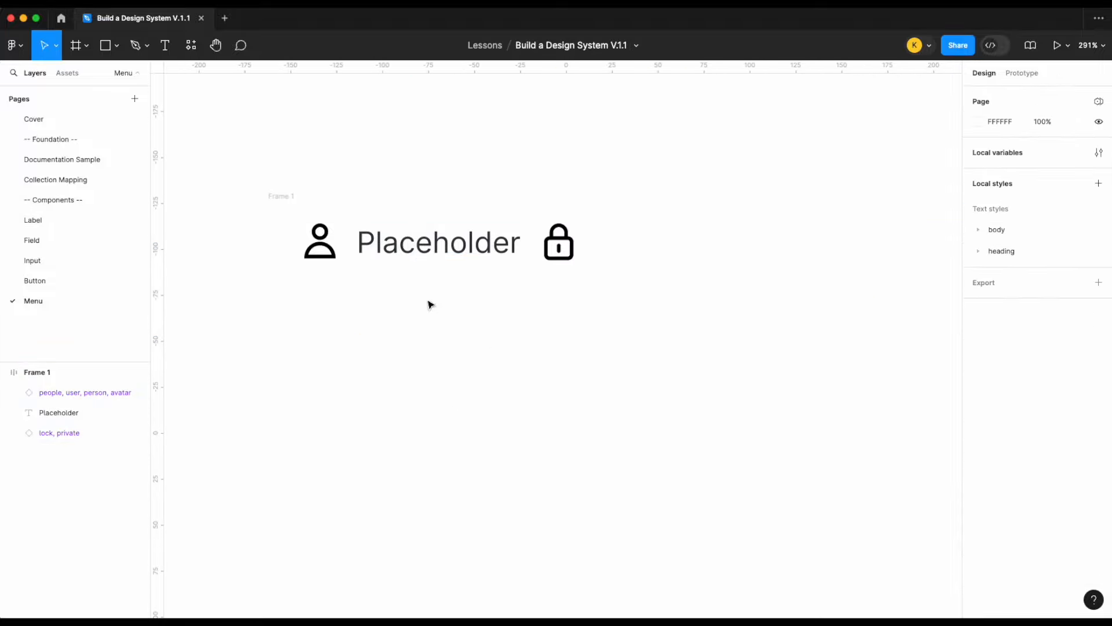
# - Widen the frame to about 291 and make the Placeholder text's width fill the container
pyautogui.click(281, 196)
pyautogui.moveTo(609, 228); pyautogui.dragTo(801, 226)
pyautogui.click(448, 260)
pyautogui.click(994, 167)
pyautogui.click(1010, 182)
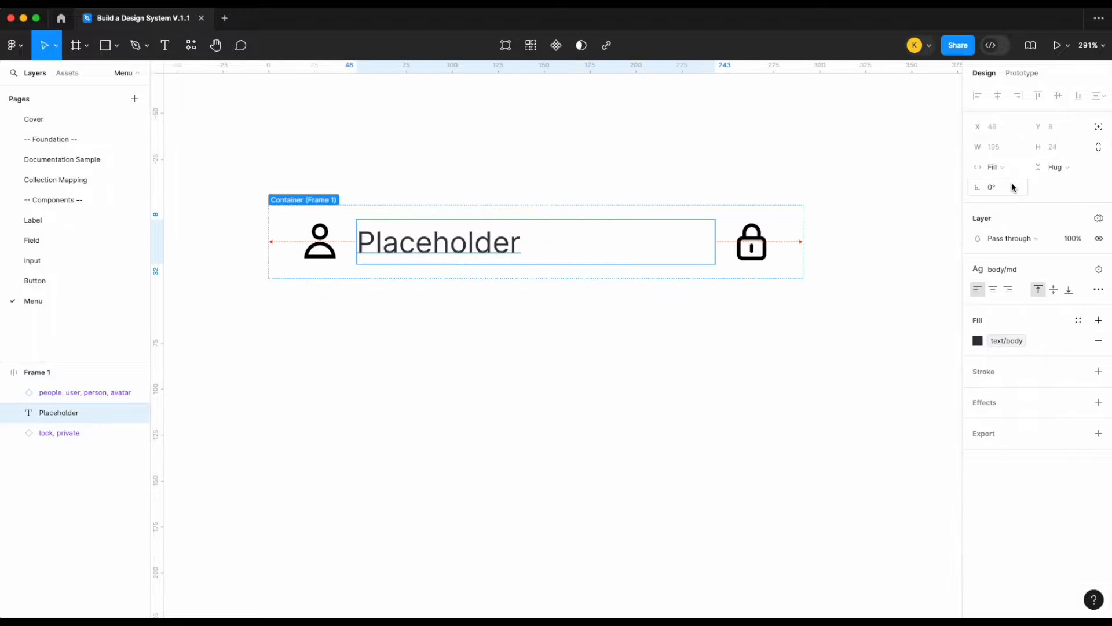
pyautogui.click(658, 184)
pyautogui.click(285, 196)
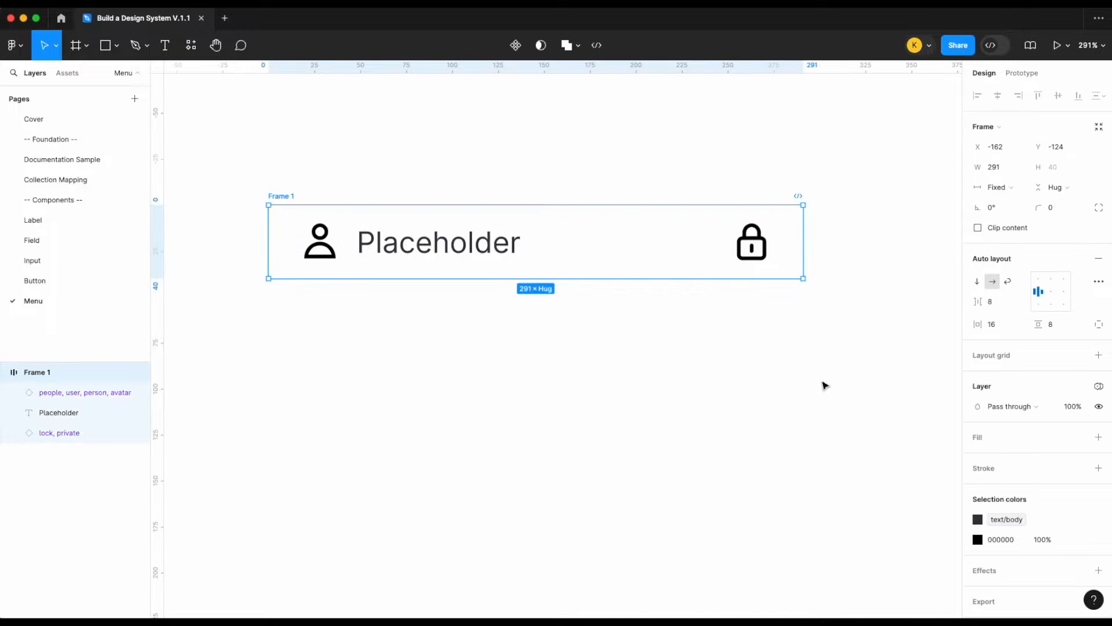
# - Apply the icon/action color variable to the frame's black person and lock icons
pyautogui.click(464, 250)
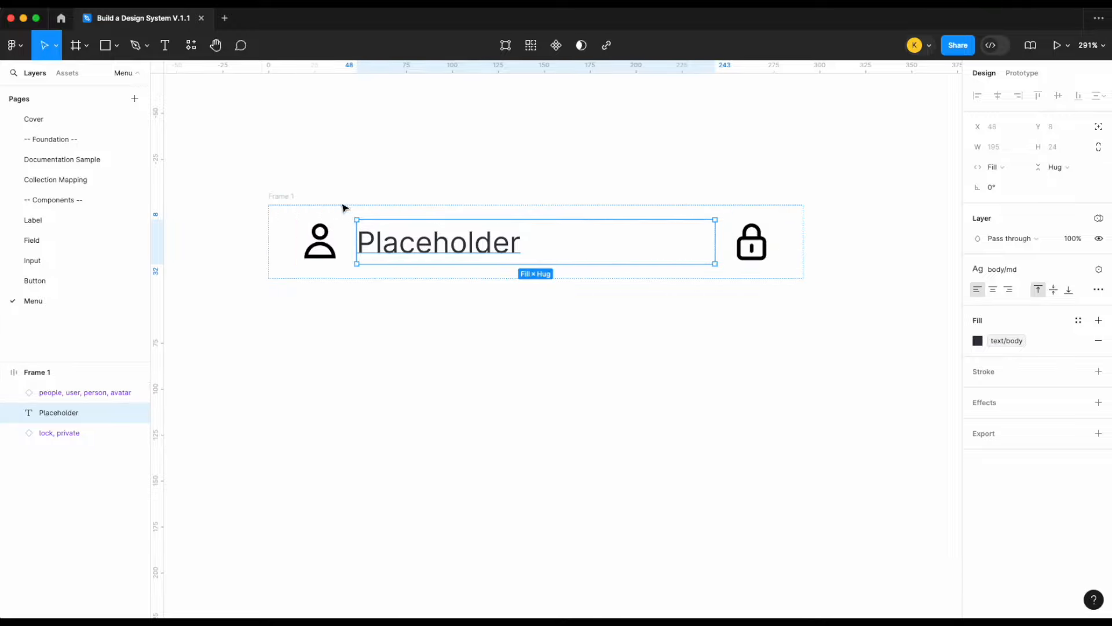
pyautogui.click(293, 200)
pyautogui.click(1077, 538)
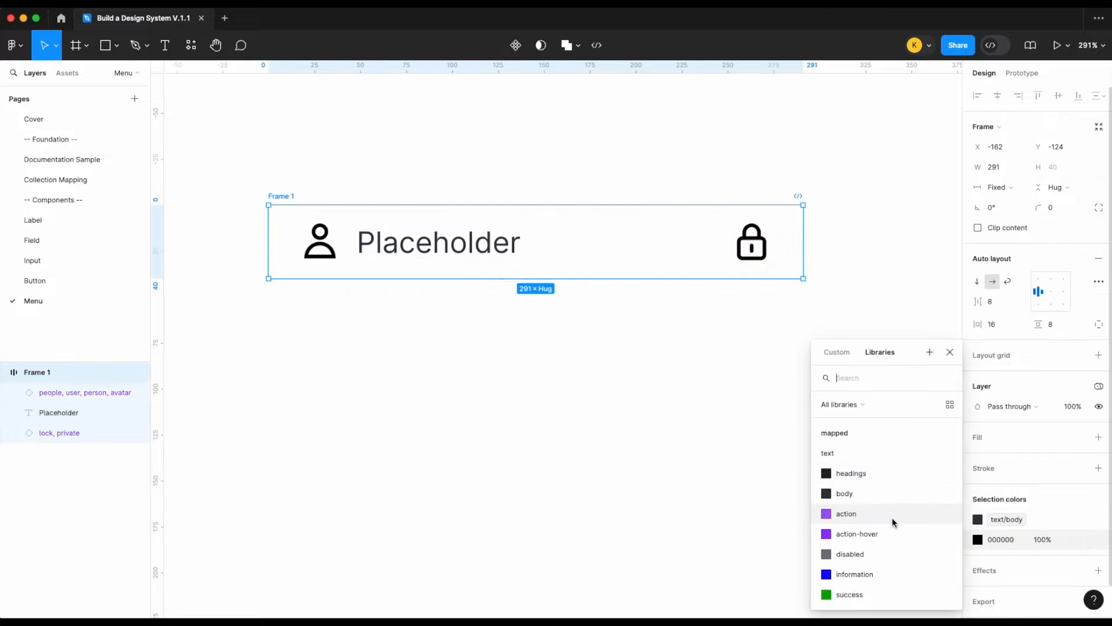
pyautogui.write('ico')
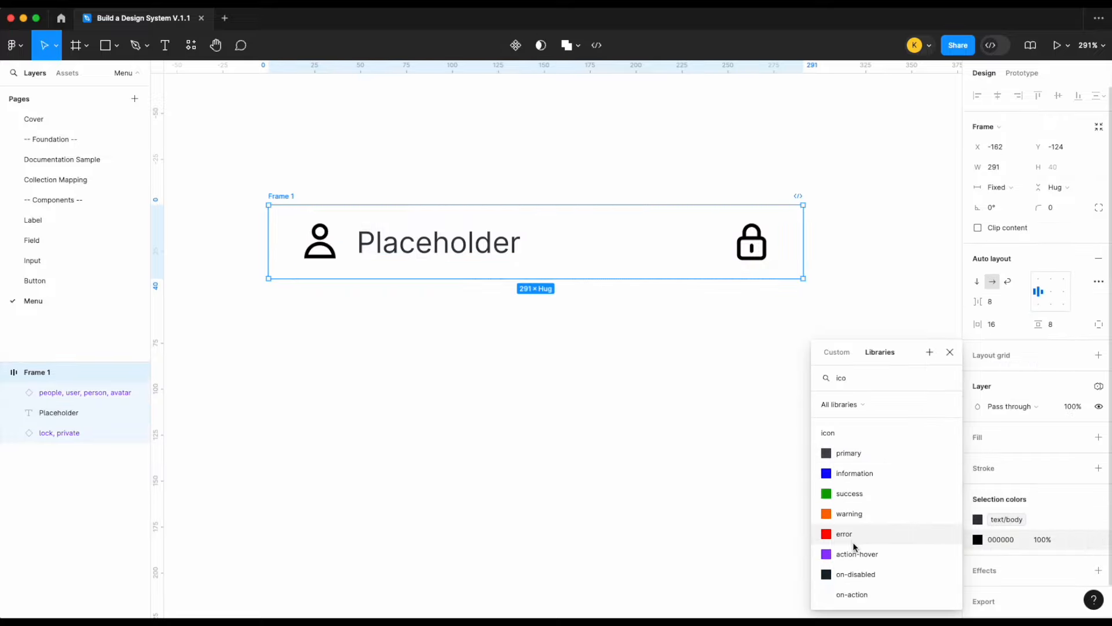
pyautogui.scroll(-1, 854, 546)
pyautogui.scroll(-1, 855, 546)
pyautogui.click(844, 593)
pyautogui.click(663, 415)
pyautogui.scroll(-2, 663, 415)
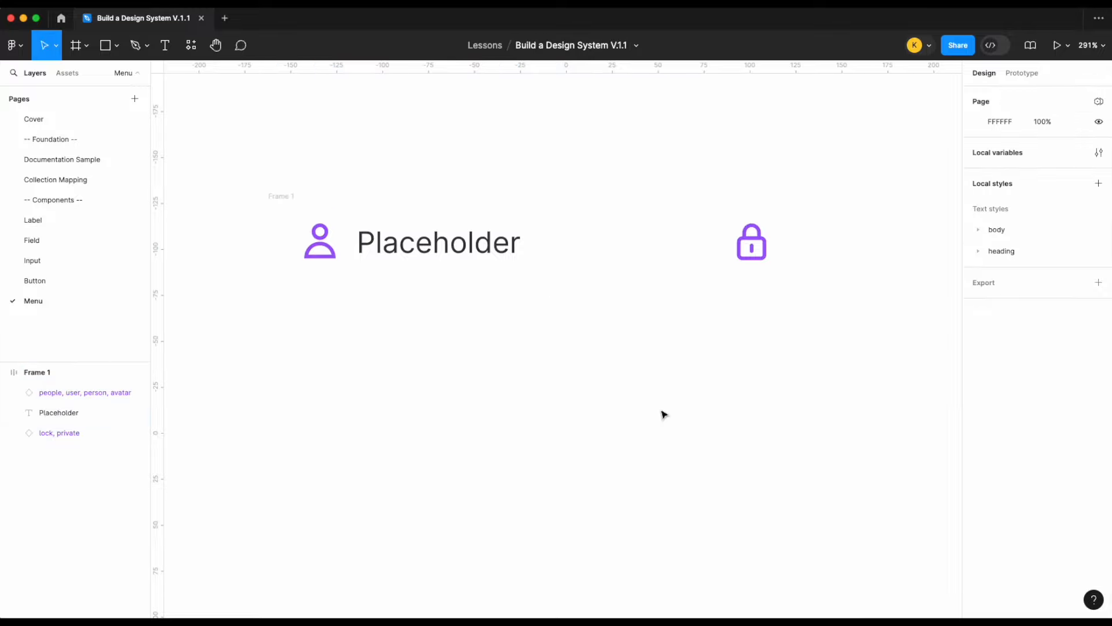
pyautogui.scroll(-3, 664, 415)
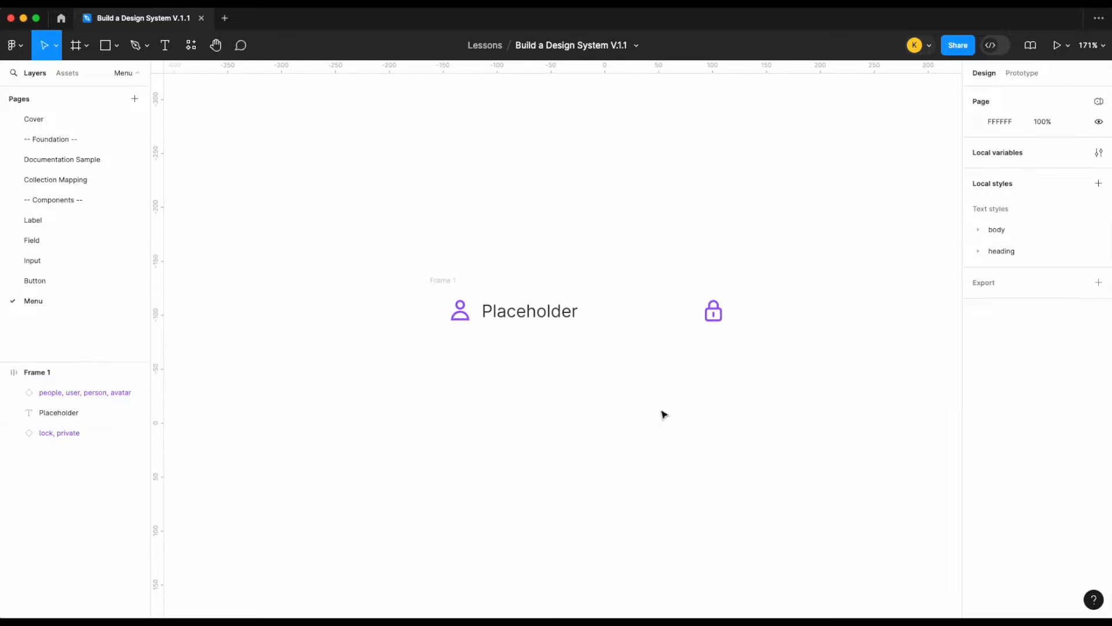
# - Add a stroke to only the bottom side of the frame, with its width bound to the border width sm variable
pyautogui.click(439, 280)
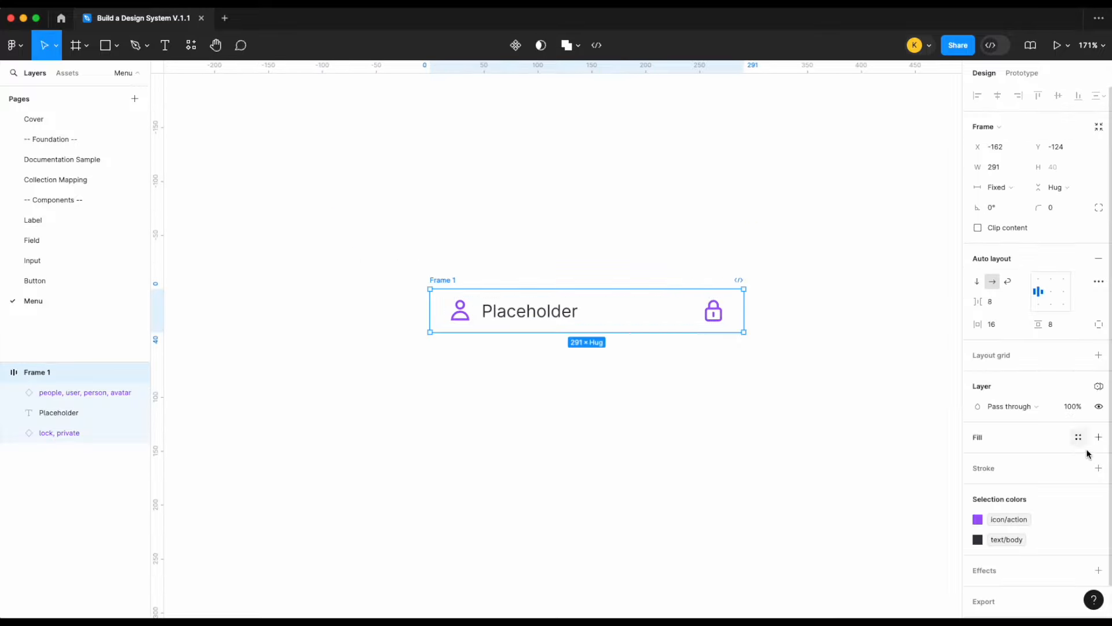
pyautogui.click(1099, 467)
pyautogui.click(1078, 508)
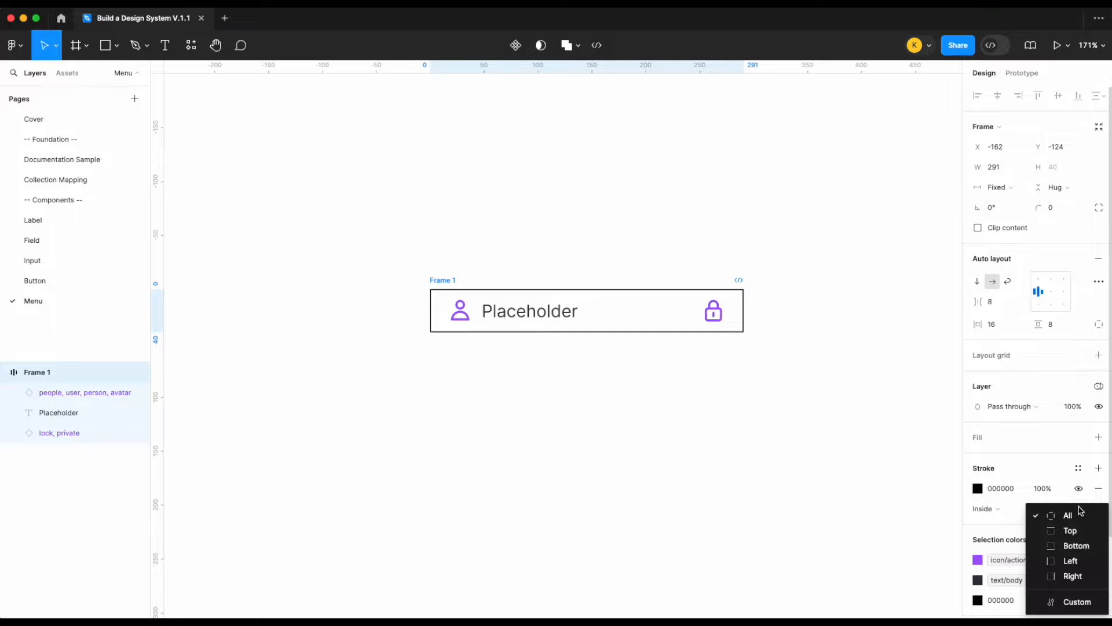
pyautogui.click(1076, 552)
pyautogui.click(1060, 507)
pyautogui.rightClick(1055, 509)
pyautogui.click(1069, 595)
pyautogui.write('bor')
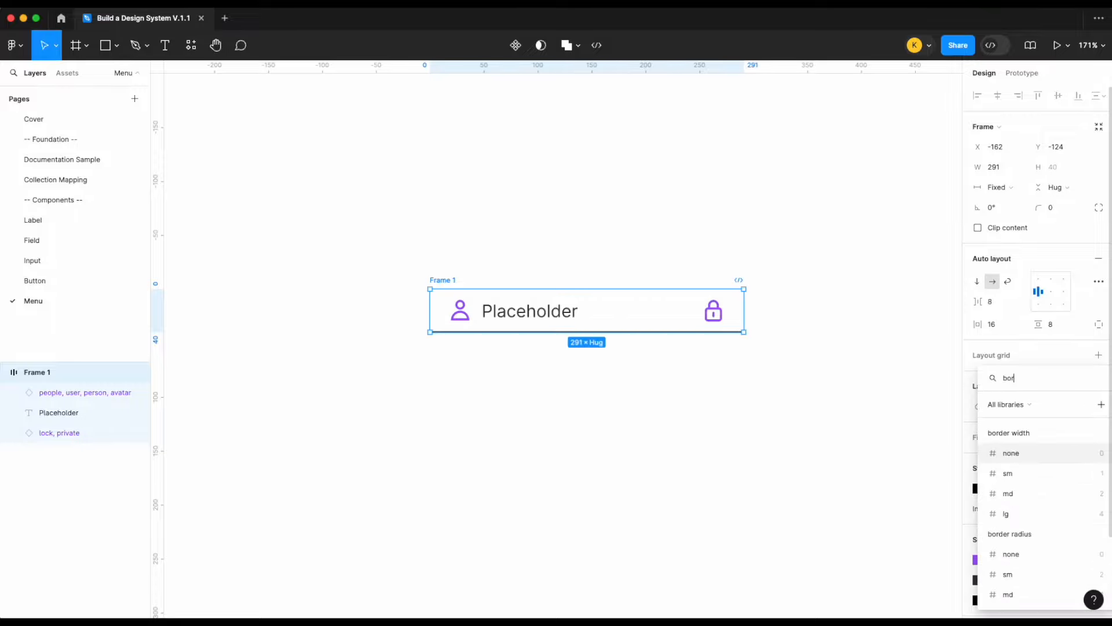
pyautogui.click(1008, 472)
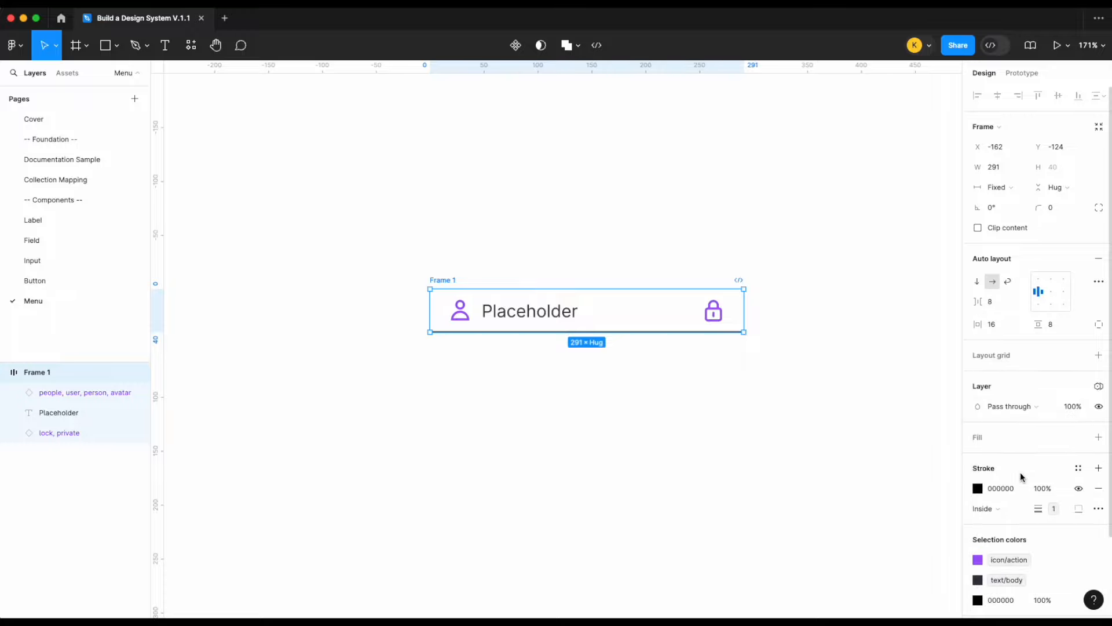
# - Apply the border/primary color variable to the frame's bottom stroke
pyautogui.click(1079, 469)
pyautogui.write('bor')
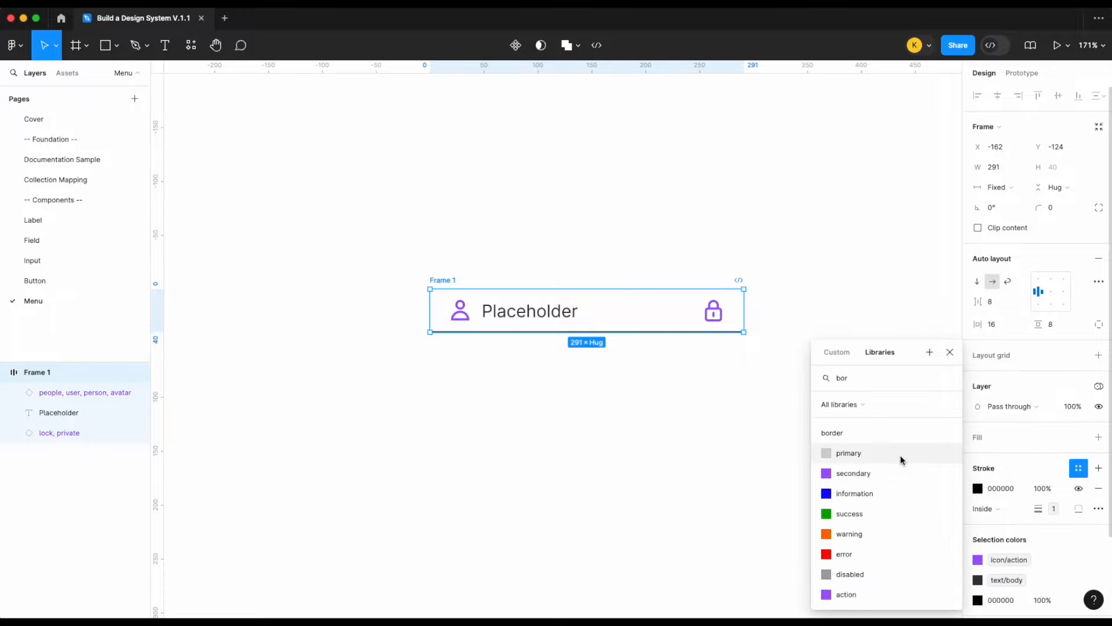
pyautogui.click(901, 457)
pyautogui.click(777, 393)
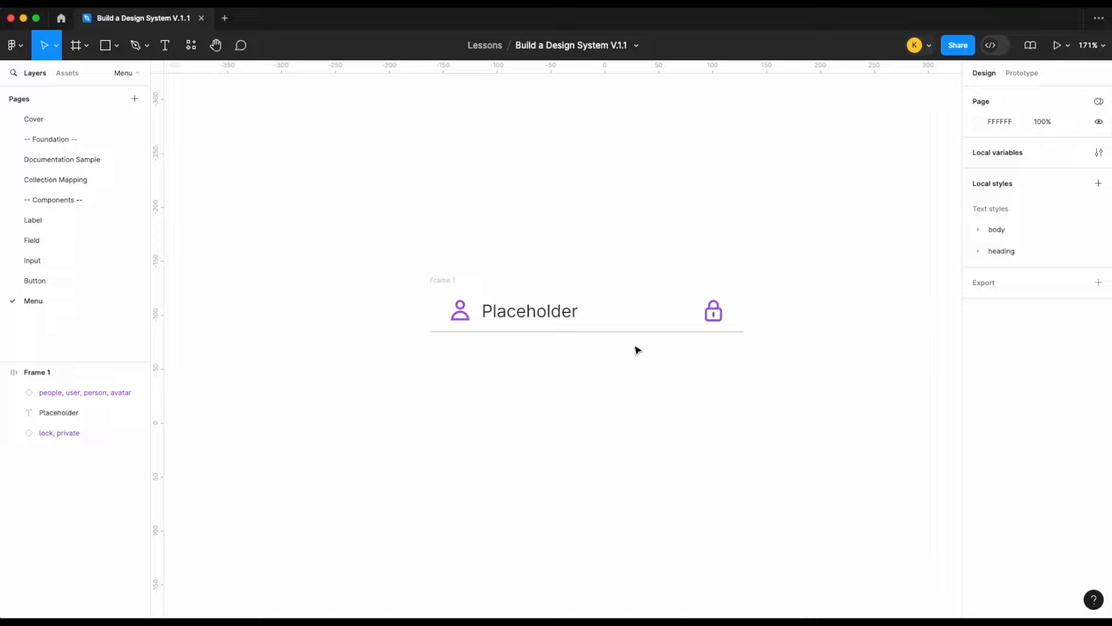
# - Add a fill to the frame and bind it to the surface/primary color variable
pyautogui.click(435, 282)
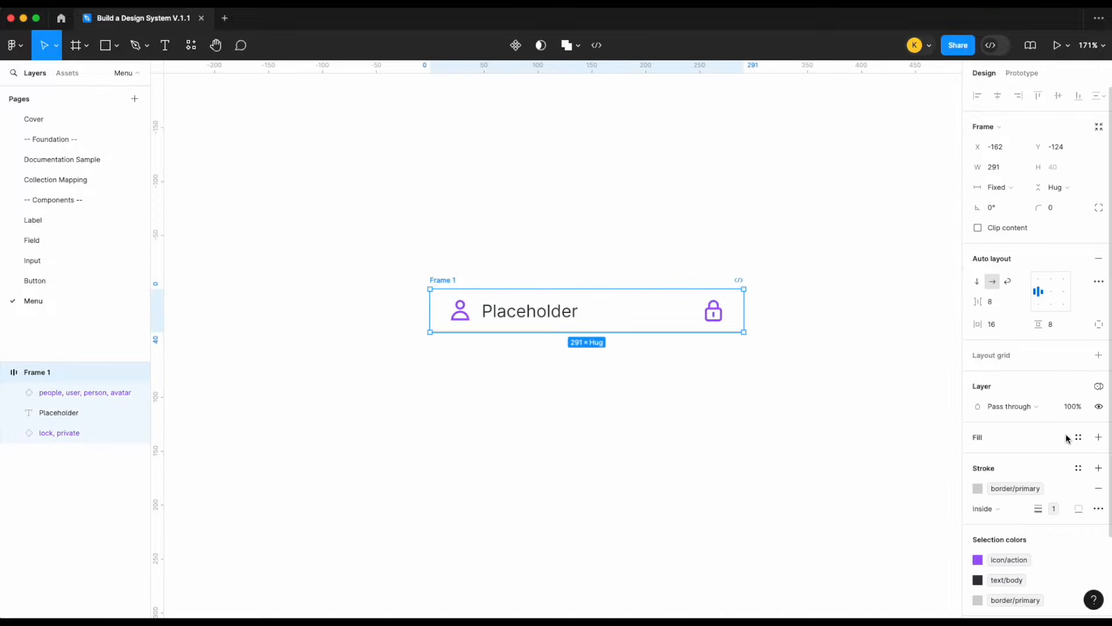
pyautogui.click(1098, 437)
pyautogui.click(1077, 438)
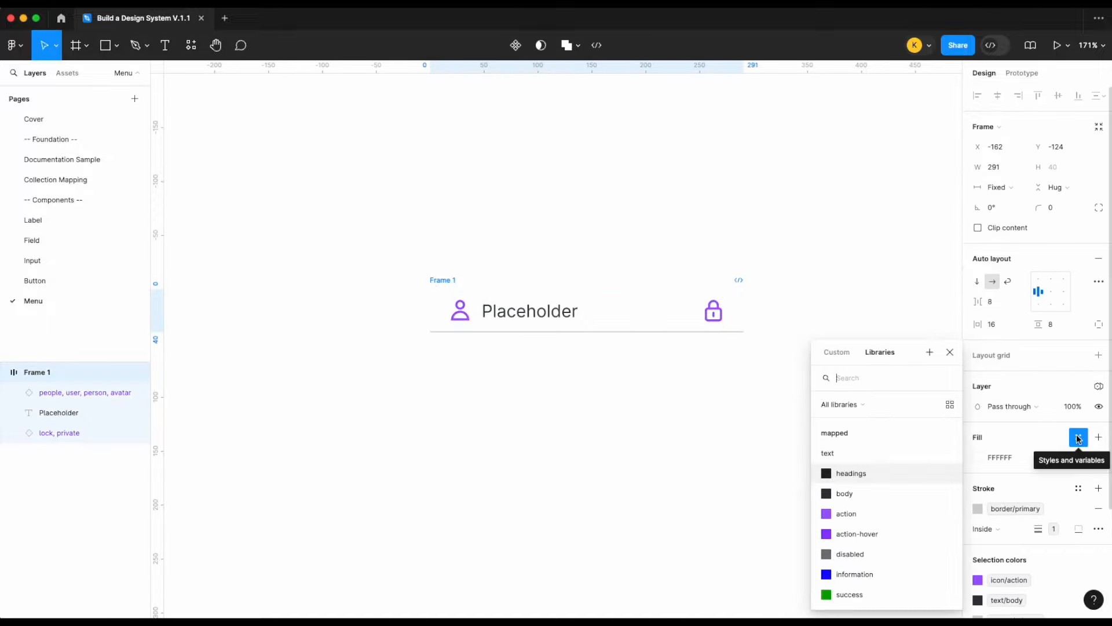
pyautogui.write('surf')
pyautogui.click(875, 480)
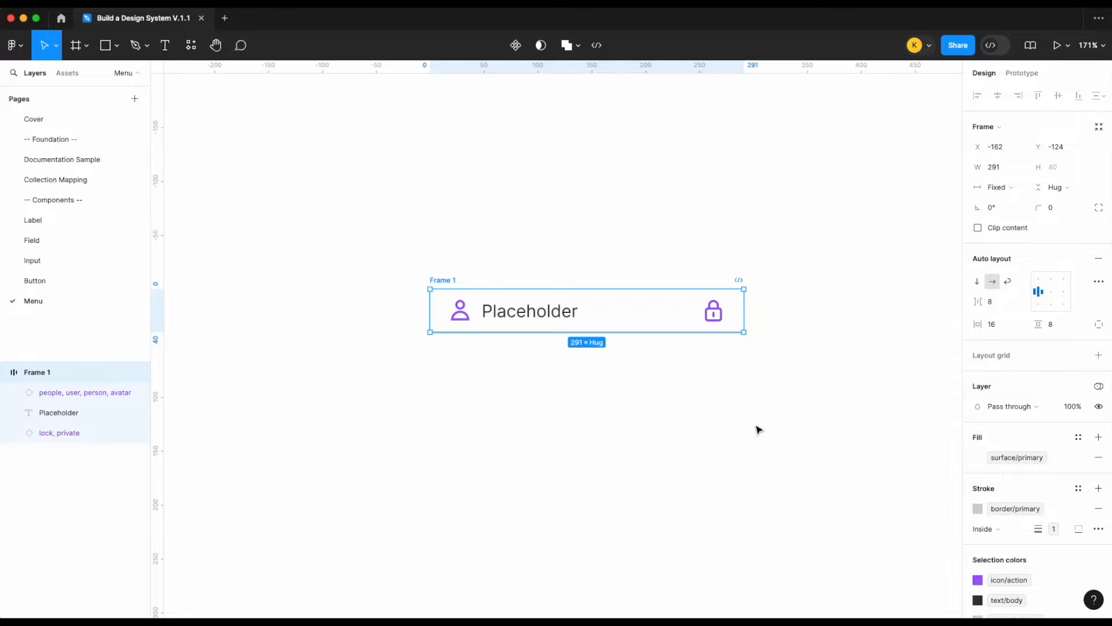
pyautogui.click(758, 430)
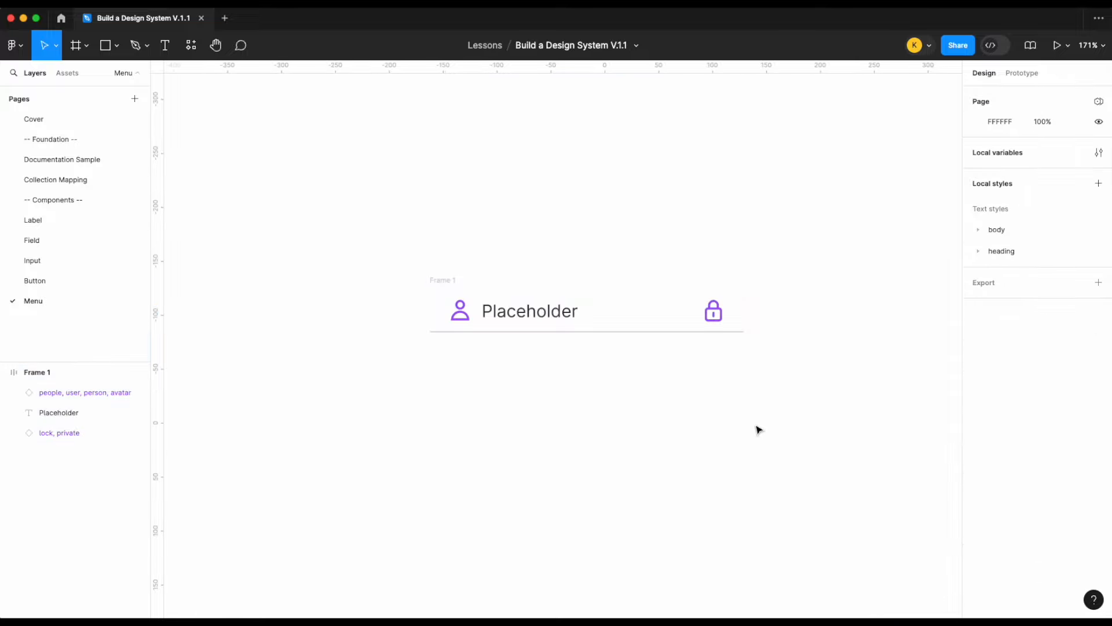
# - Rename the frame as ".items" and turn it into a component
pyautogui.click(444, 280)
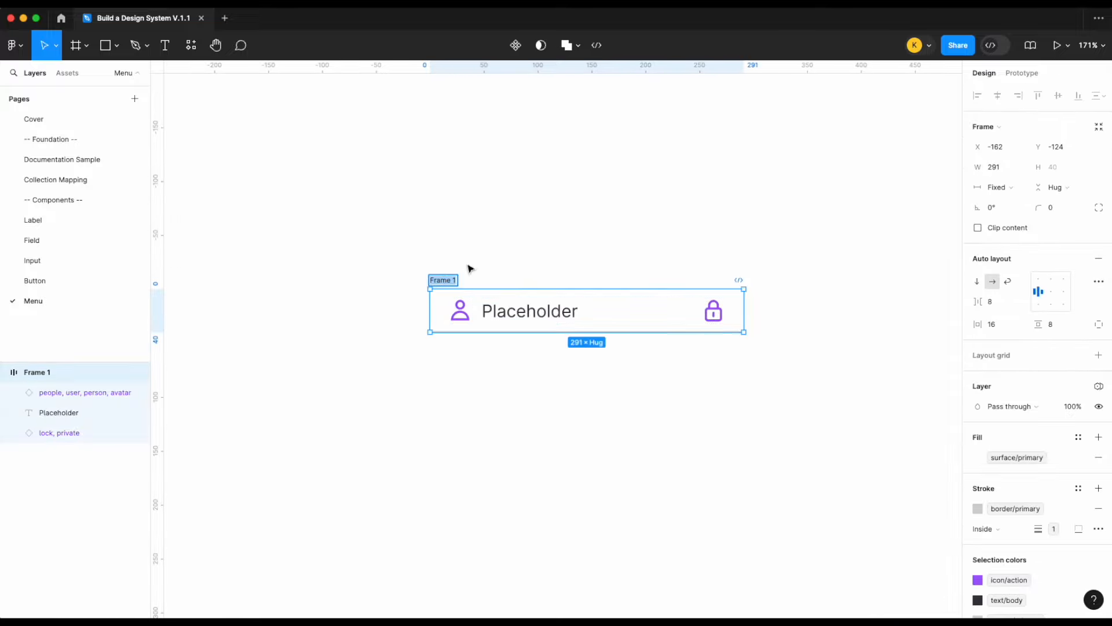
pyautogui.write('.items')
pyautogui.press('Return')
pyautogui.scroll(3, 511, 258)
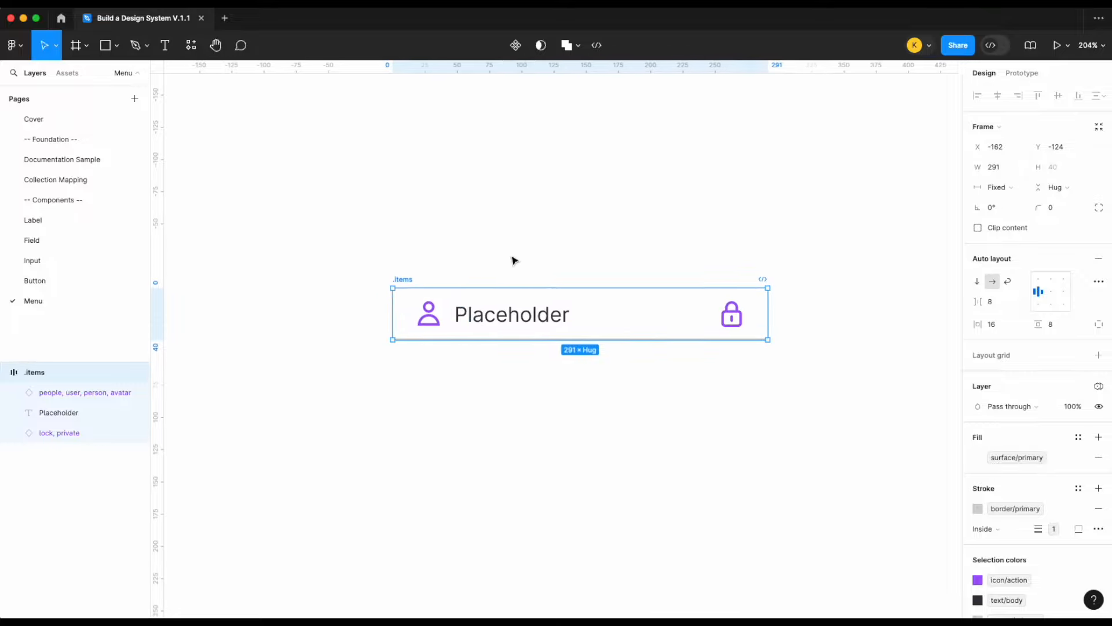
pyautogui.rightClick(365, 264)
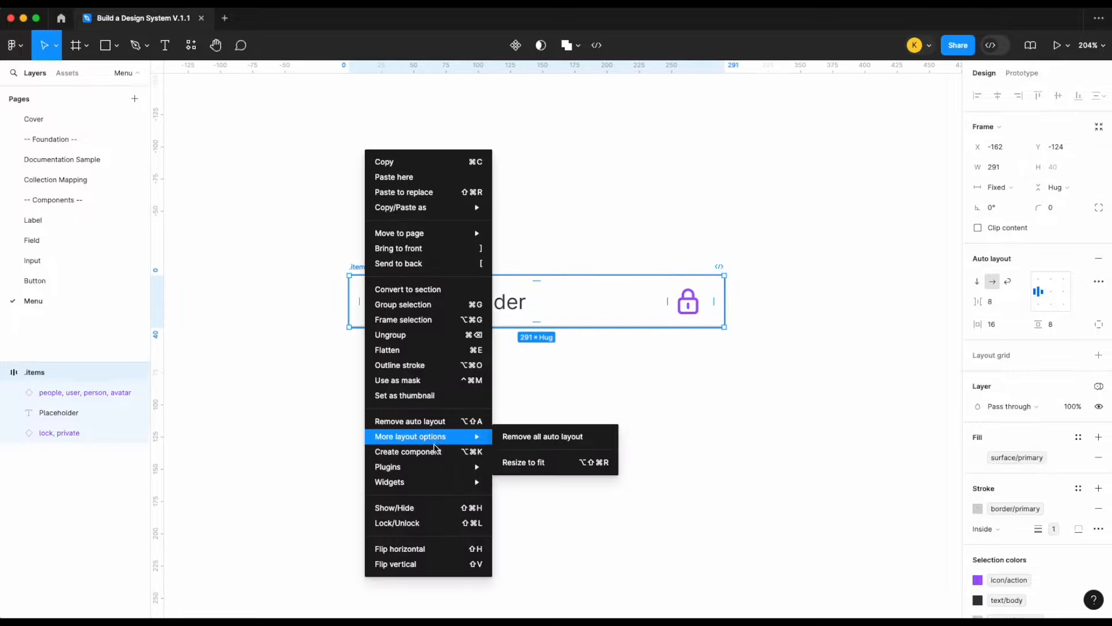
pyautogui.click(443, 450)
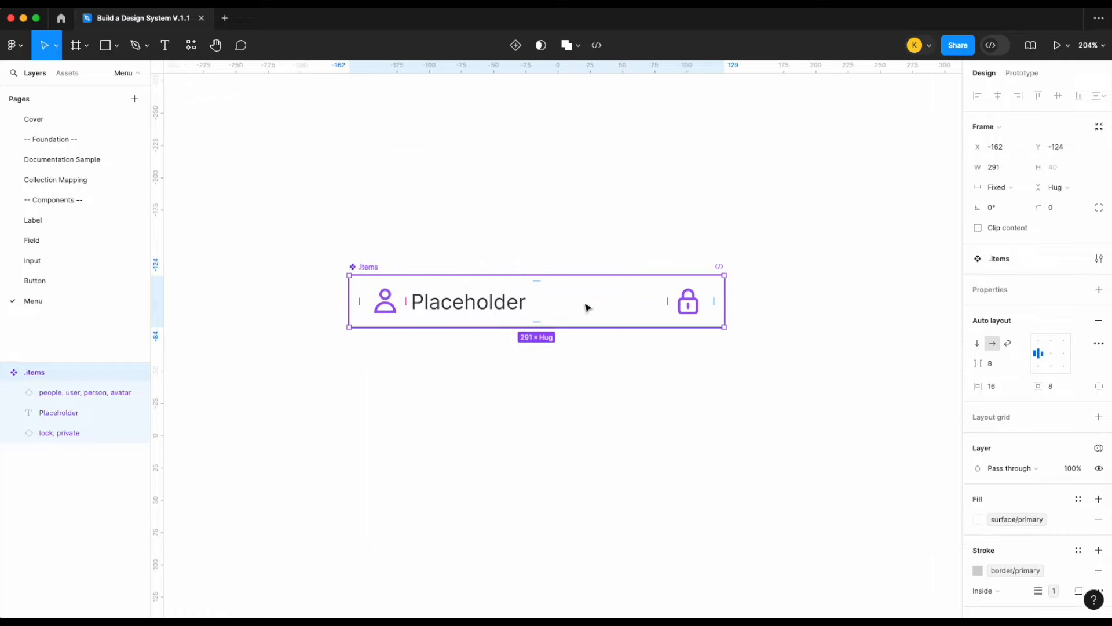
# - Place an instance of the .items component directly below the main component
pyautogui.moveTo(587, 307); pyautogui.dragTo(589, 403)
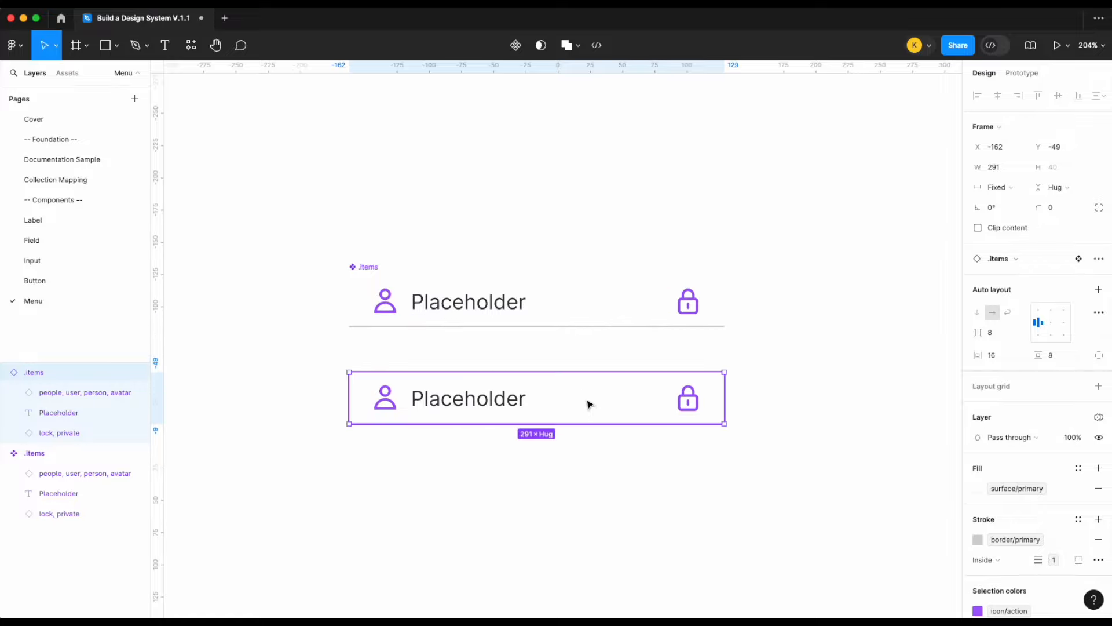
pyautogui.click(562, 346)
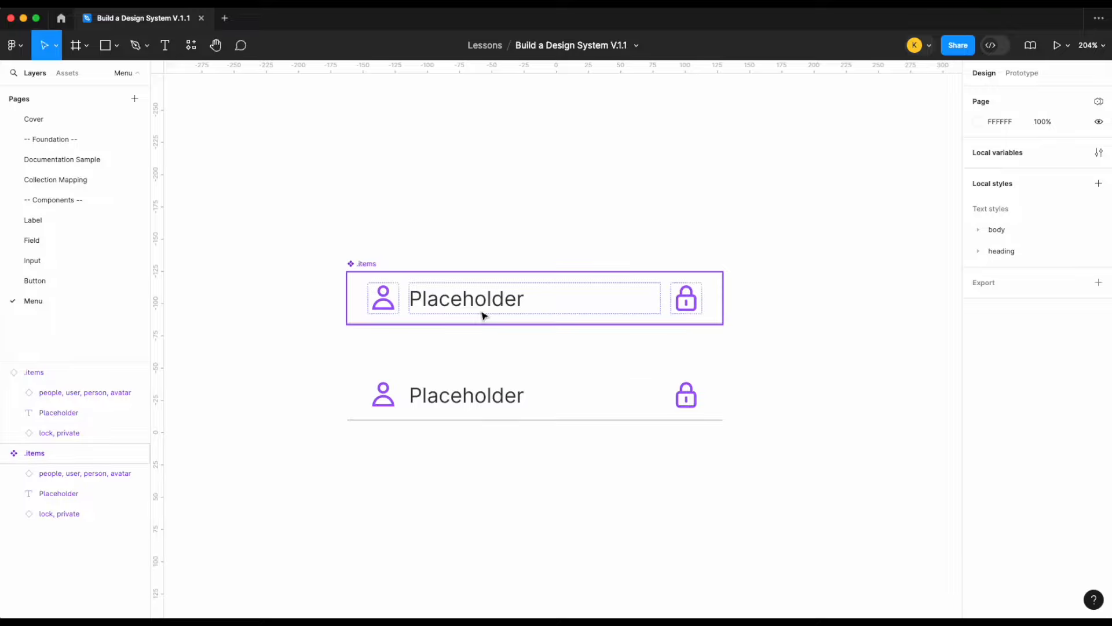
pyautogui.click(368, 265)
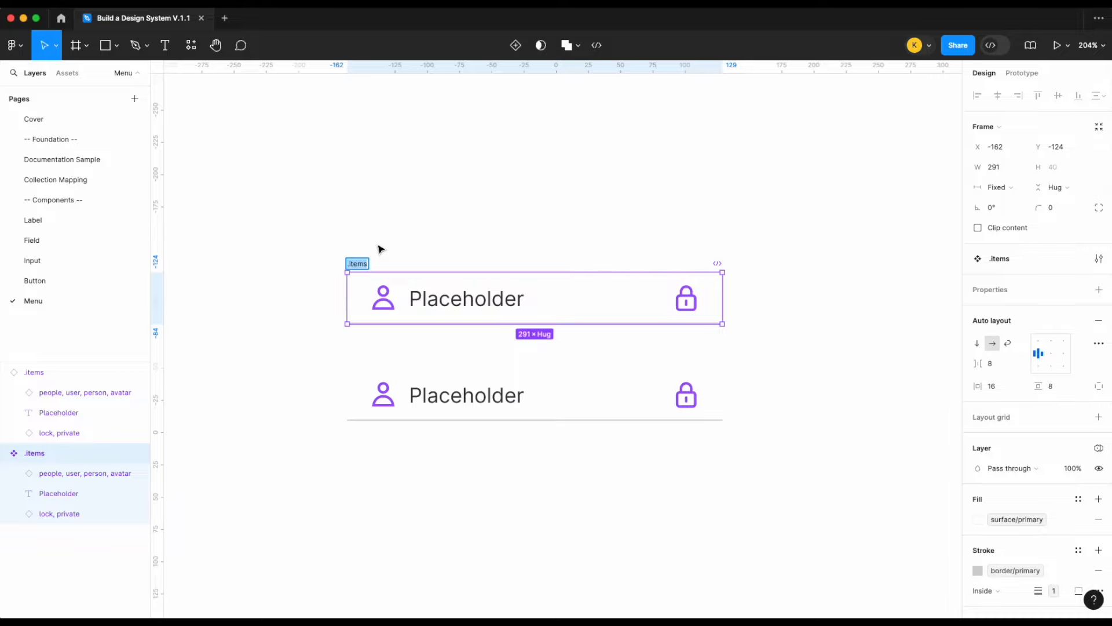
pyautogui.click(380, 249)
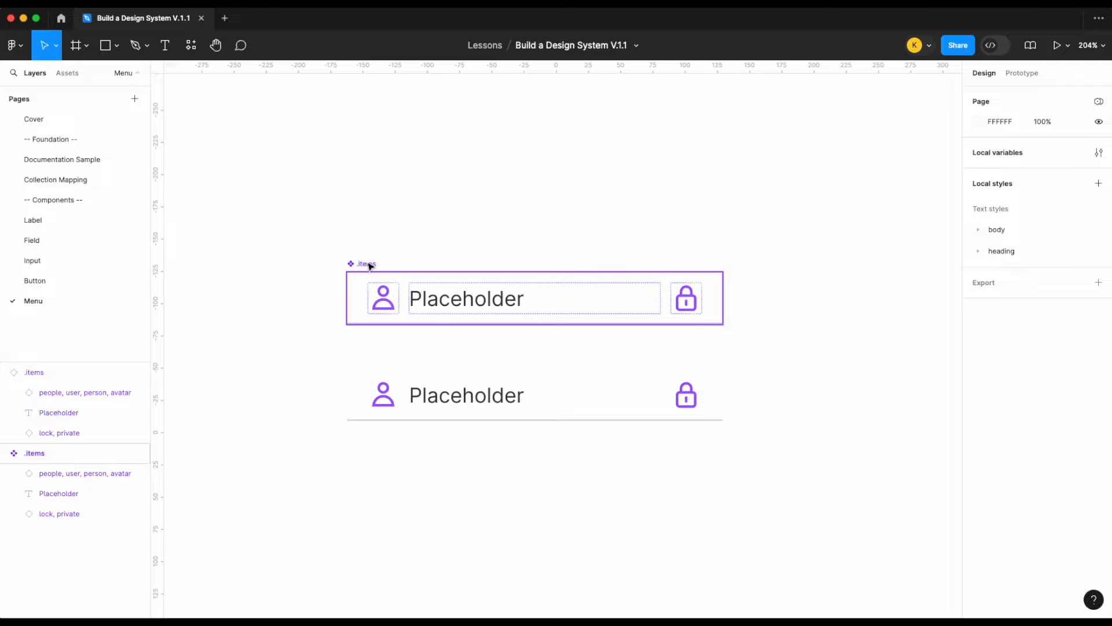
pyautogui.click(364, 262)
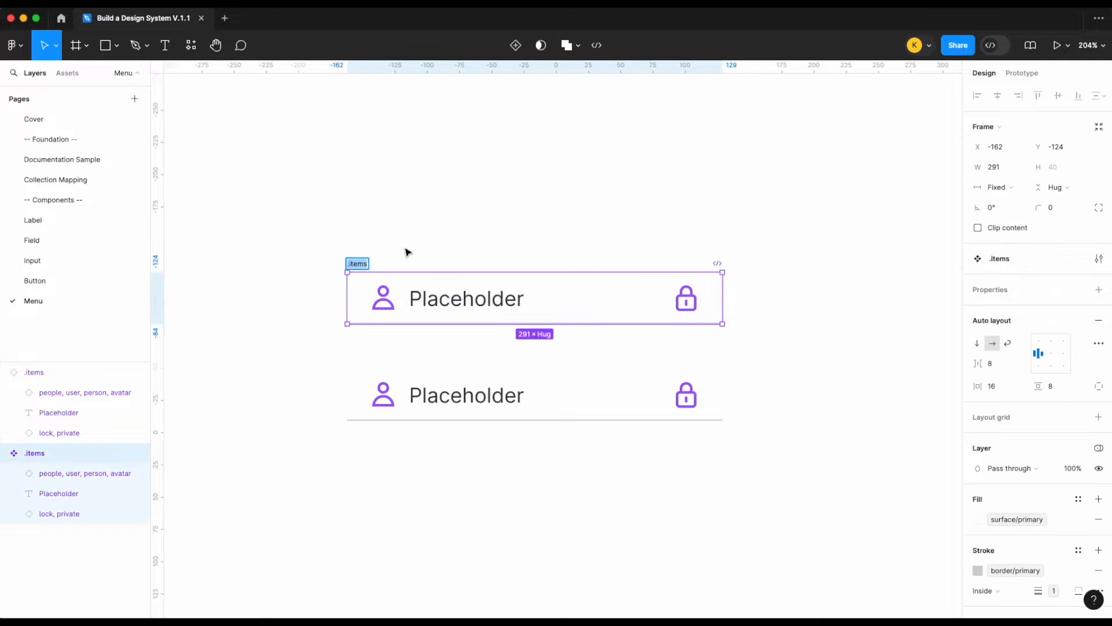
pyautogui.click(445, 230)
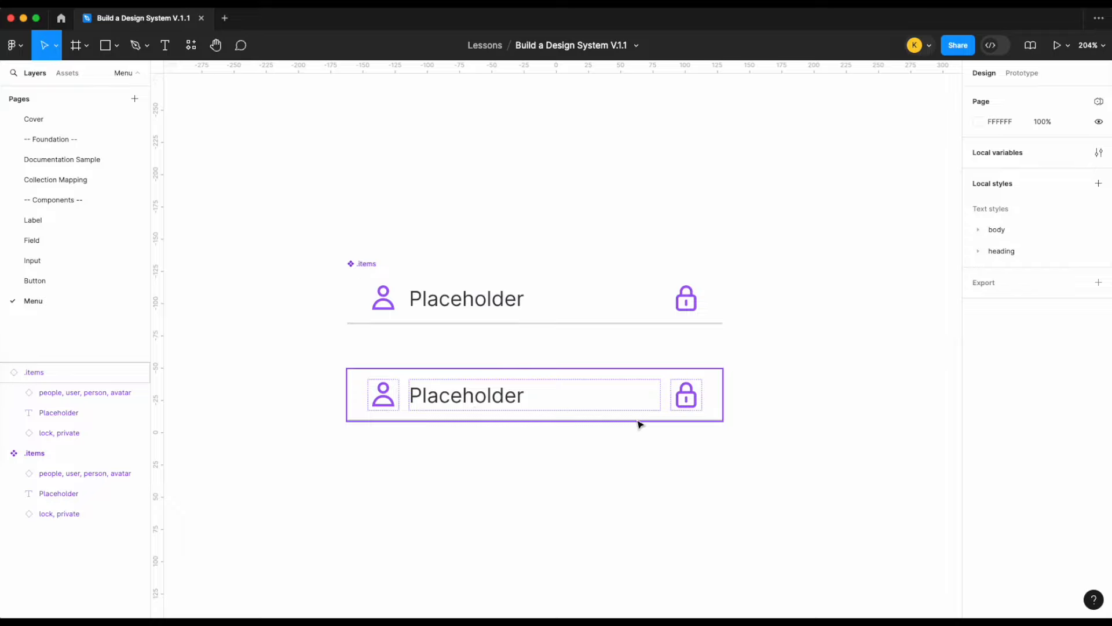
# - Create a text property named "Label" for the Placeholder text in the main .items component, with the value Placeholder
pyautogui.click(499, 294)
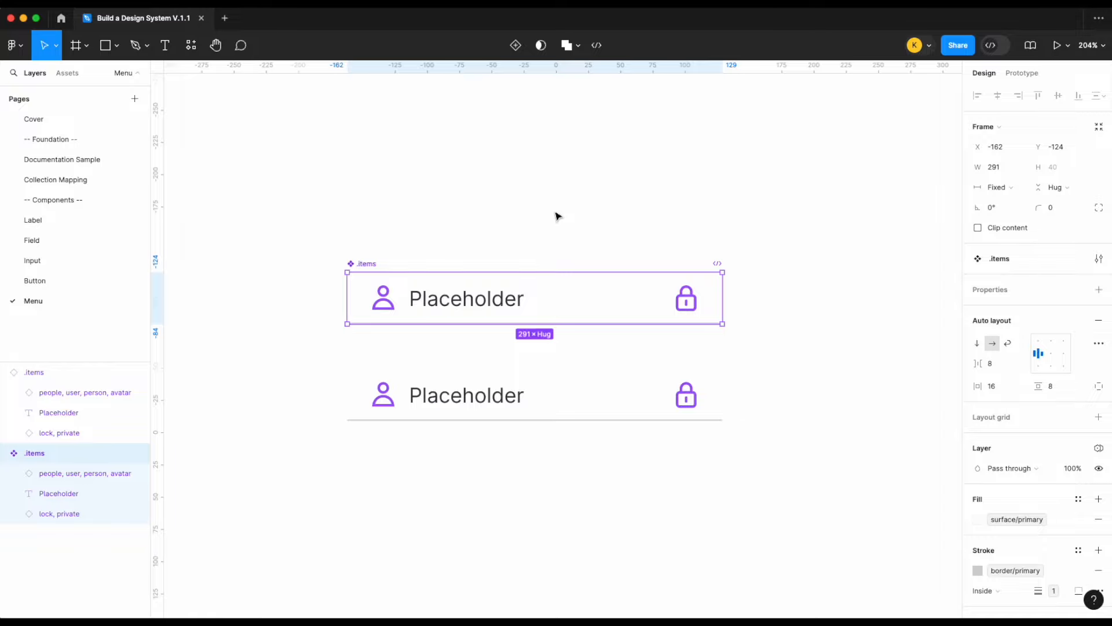
pyautogui.doubleClick(466, 303)
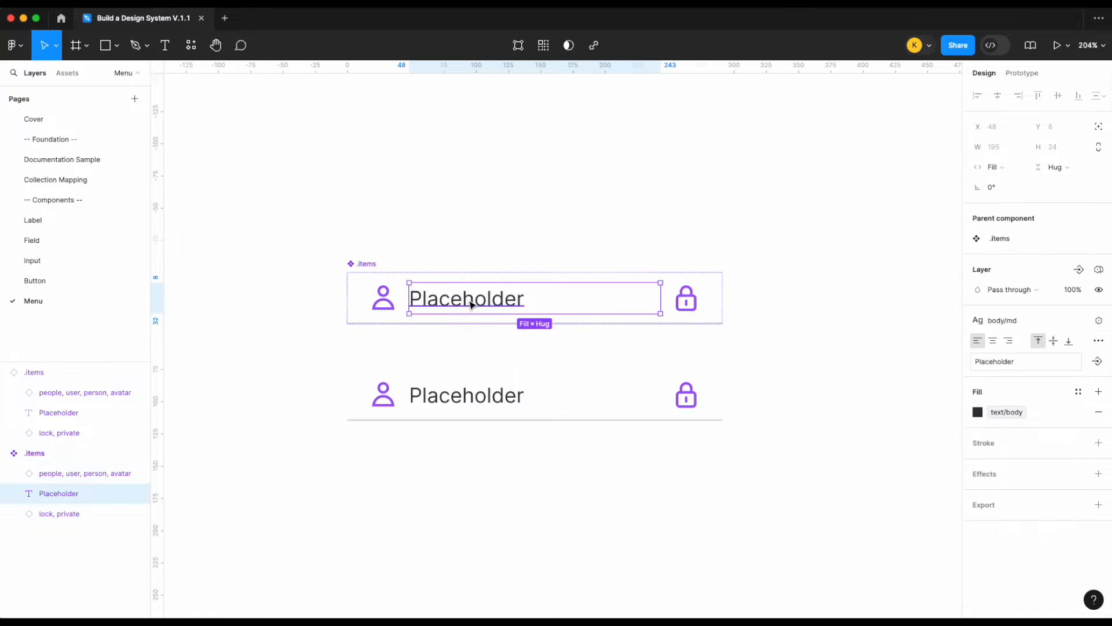
pyautogui.click(1096, 360)
pyautogui.write('Label')
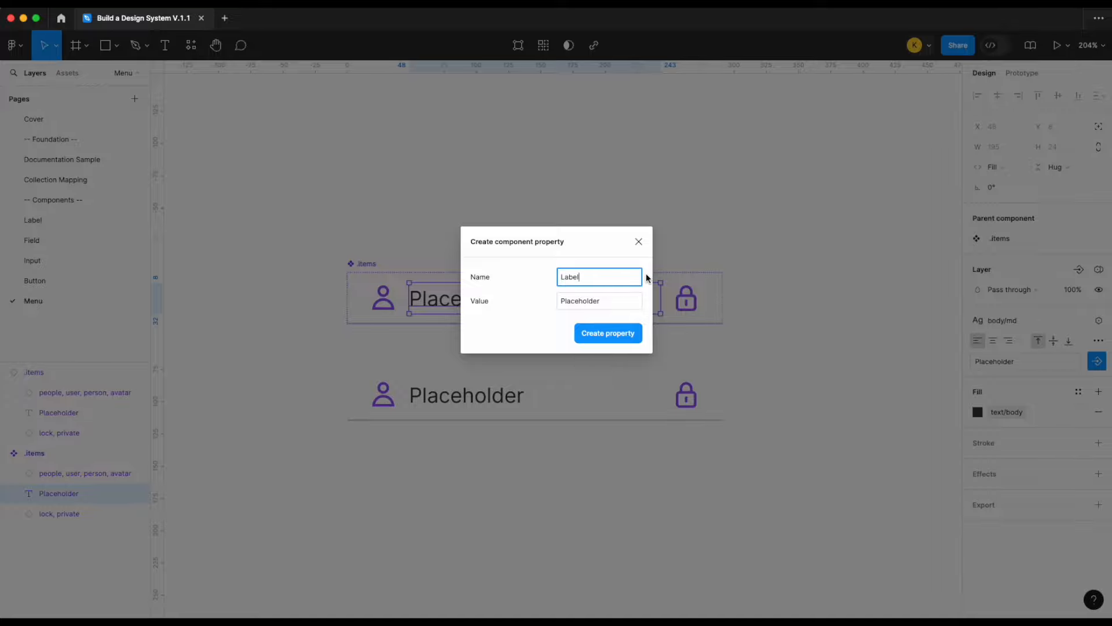
pyautogui.click(638, 241)
pyautogui.click(1096, 361)
pyautogui.write('La')
pyautogui.press('Return')
# - Set the Label property of the .items instance to "Pick me"
pyautogui.click(638, 407)
pyautogui.click(1071, 280)
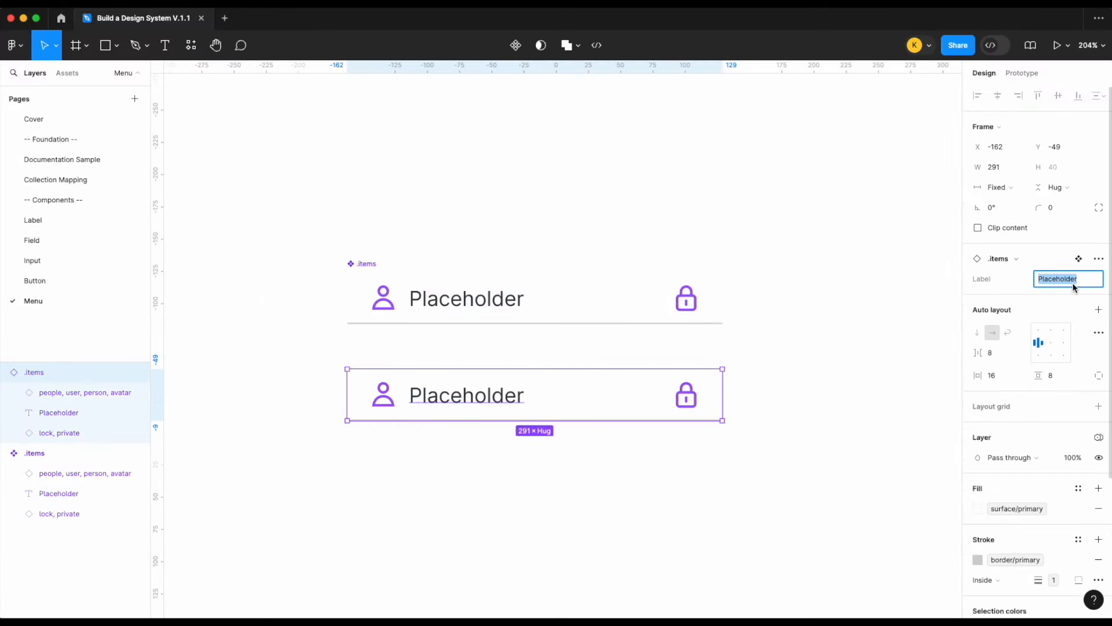
pyautogui.write('Pick me')
pyautogui.press('Return')
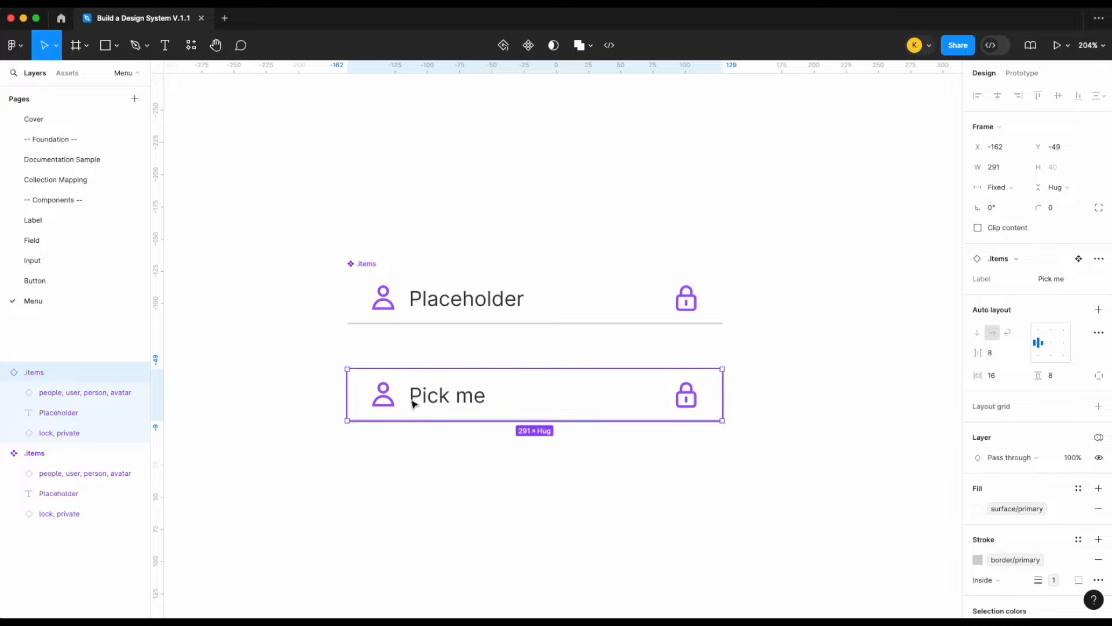
# - Create a visibility property named "Icon left" with value True for the person icon in the main component
pyautogui.click(392, 305)
pyautogui.click(391, 305)
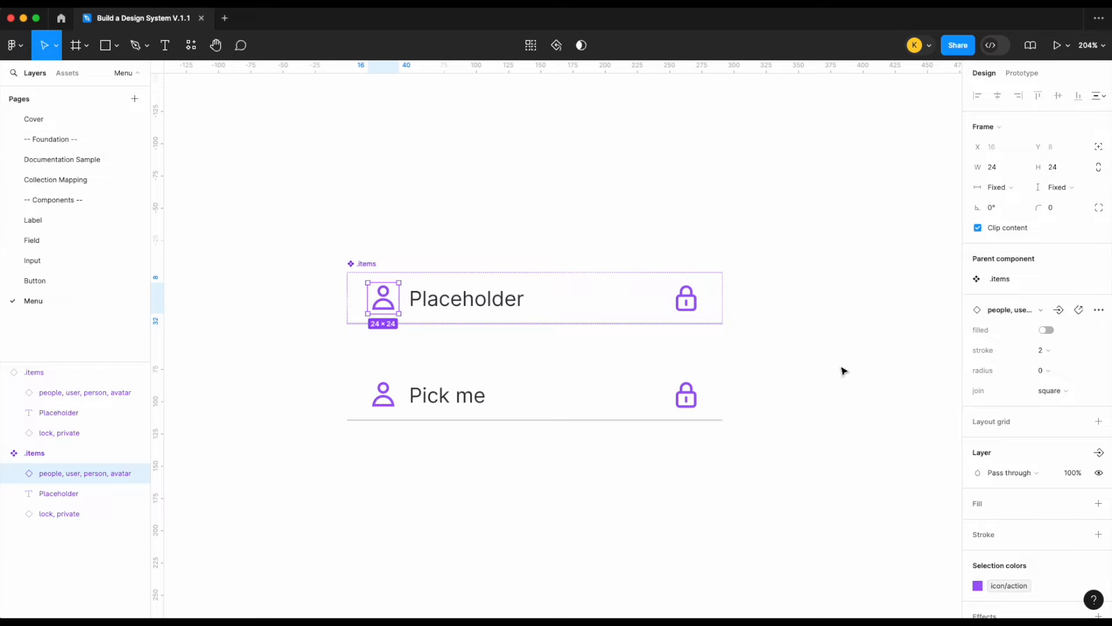
pyautogui.click(1099, 453)
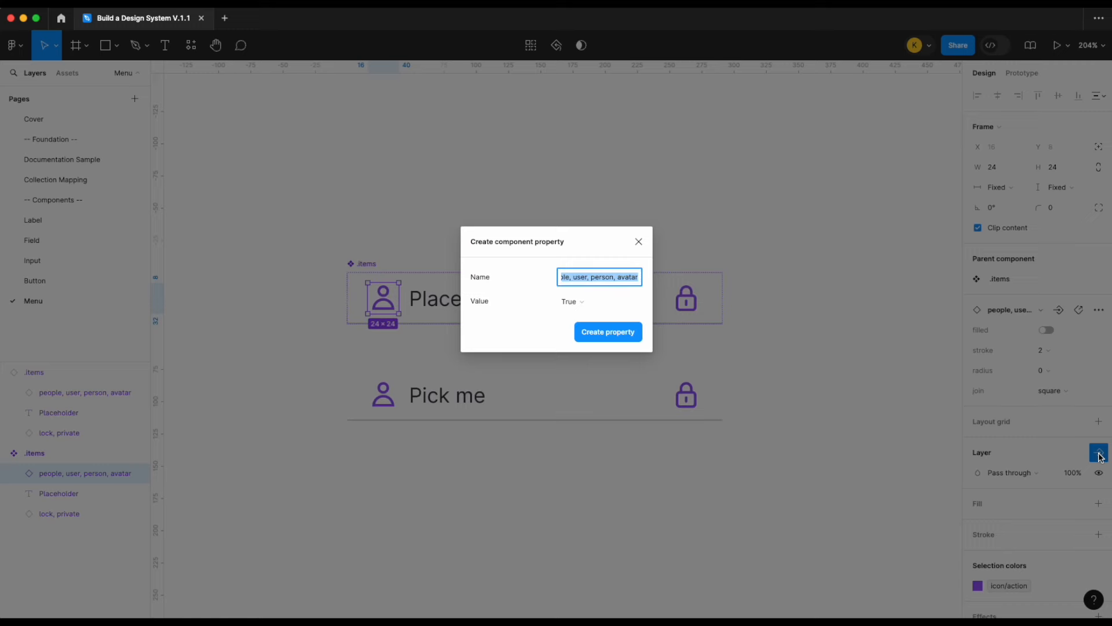
pyautogui.press('BackSpace')
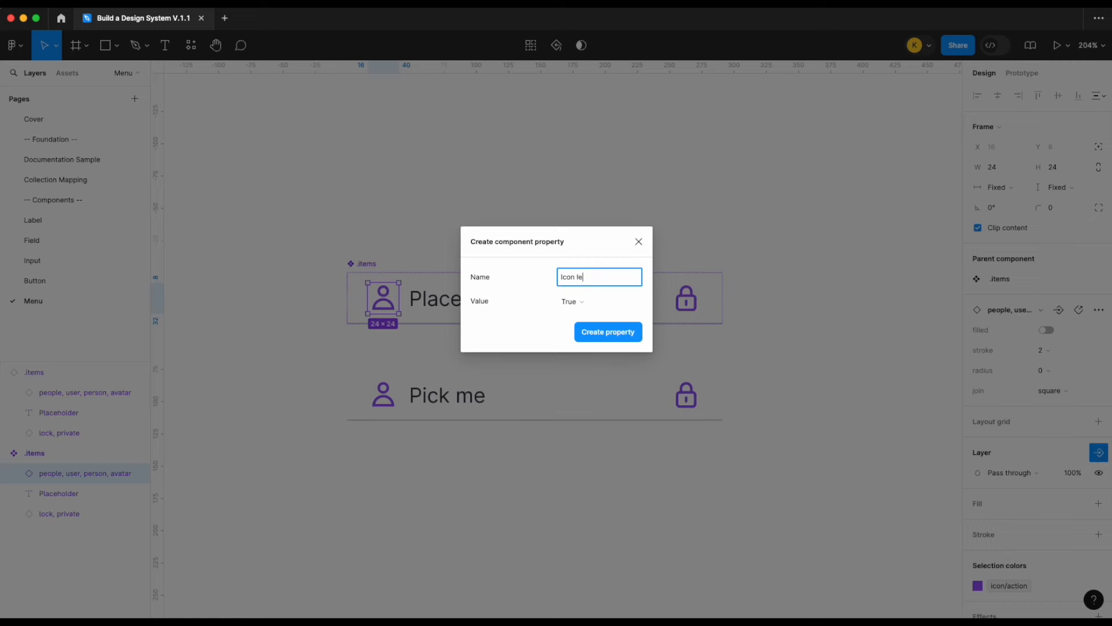
pyautogui.press('Return')
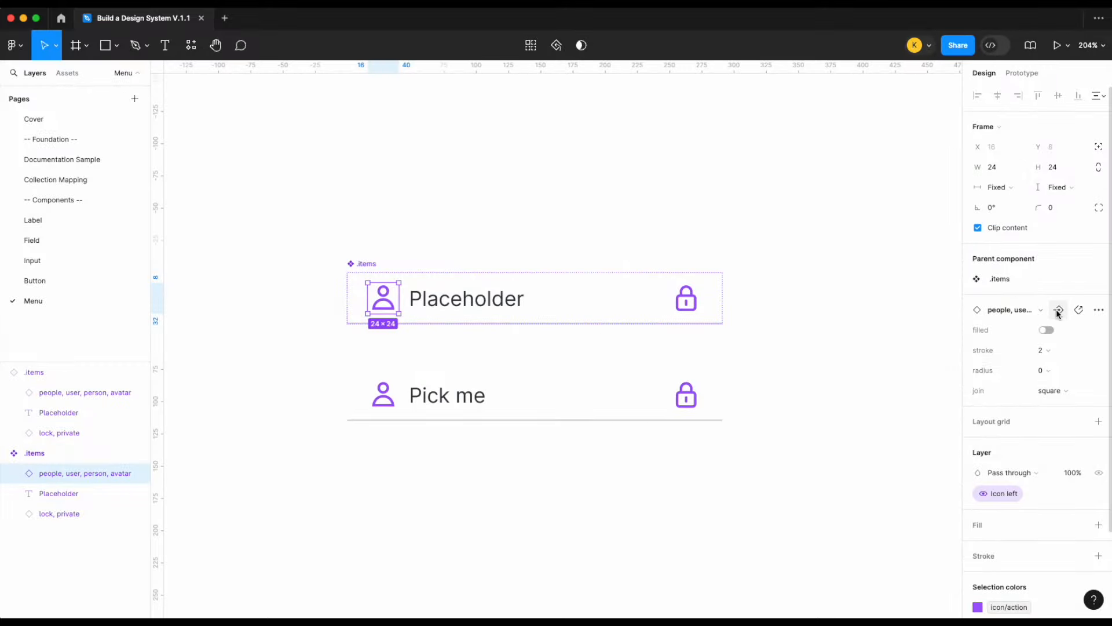
# - Create an instance swap property named "↘ Icon left" for the person icon, using the arrow symbol as prefix
pyautogui.click(1058, 309)
pyautogui.write('Icon lef')
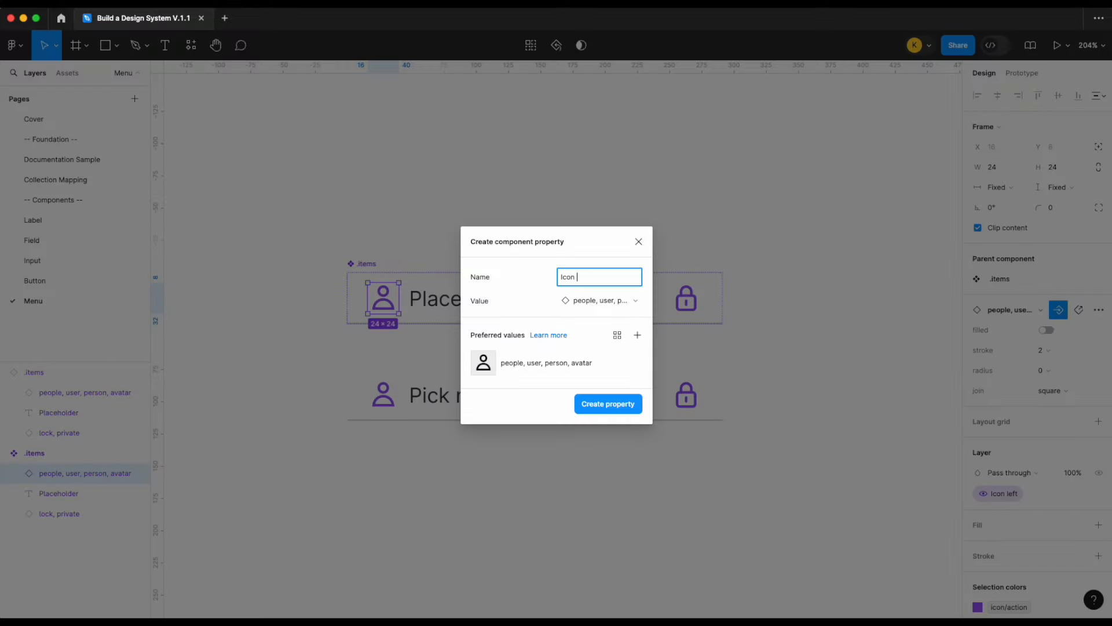
pyautogui.press('Left')
pyautogui.press('Left')
pyautogui.click(58, 4)
pyautogui.click(108, 388)
pyautogui.write('arrow')
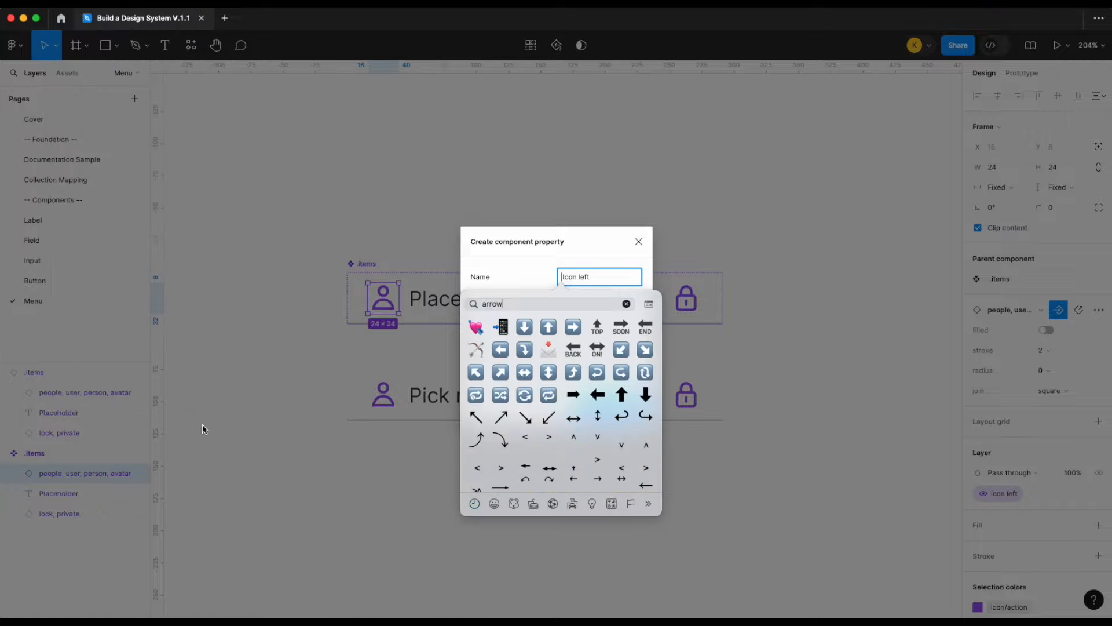
pyautogui.click(525, 417)
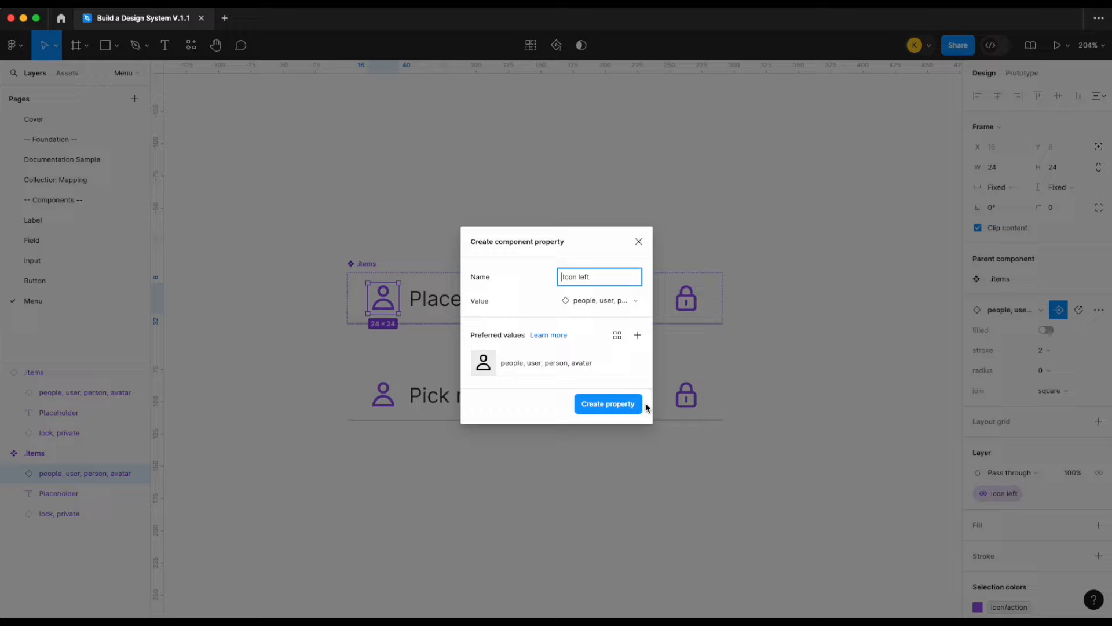
pyautogui.click(634, 407)
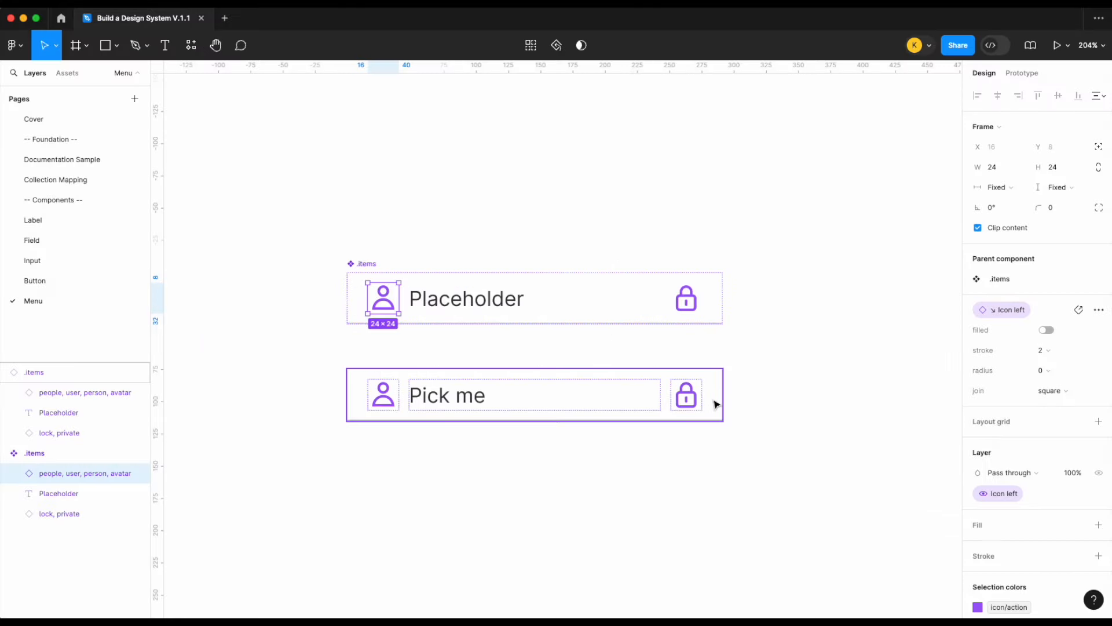
# - Create a visibility property named "Icon right" with value True for the lock icon in the main component
pyautogui.click(692, 294)
pyautogui.click(692, 294)
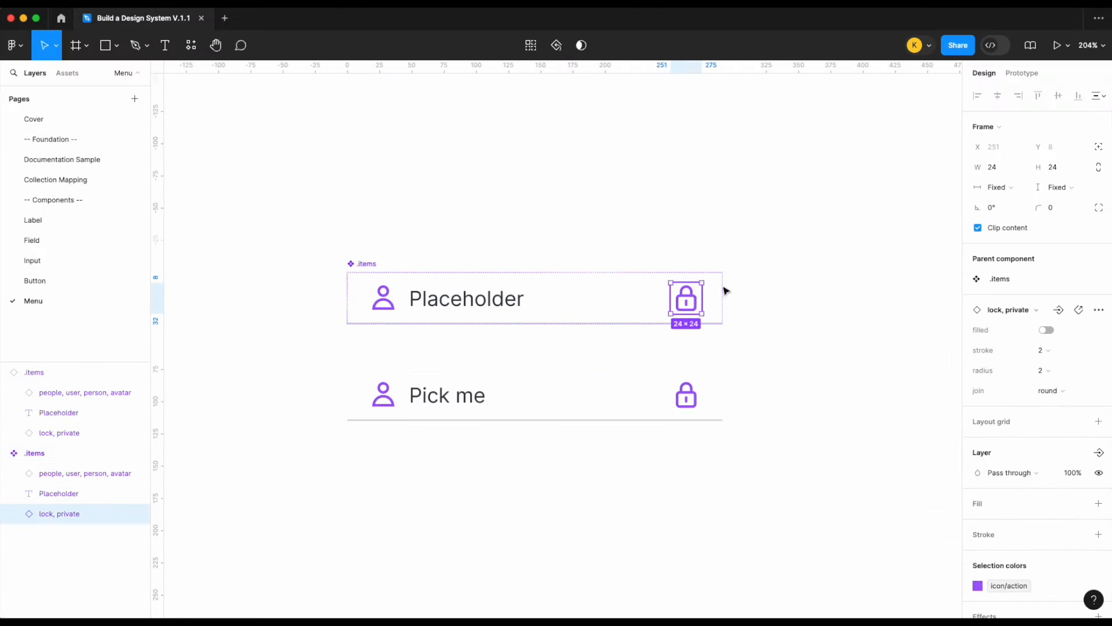
pyautogui.click(1098, 452)
pyautogui.click(1000, 501)
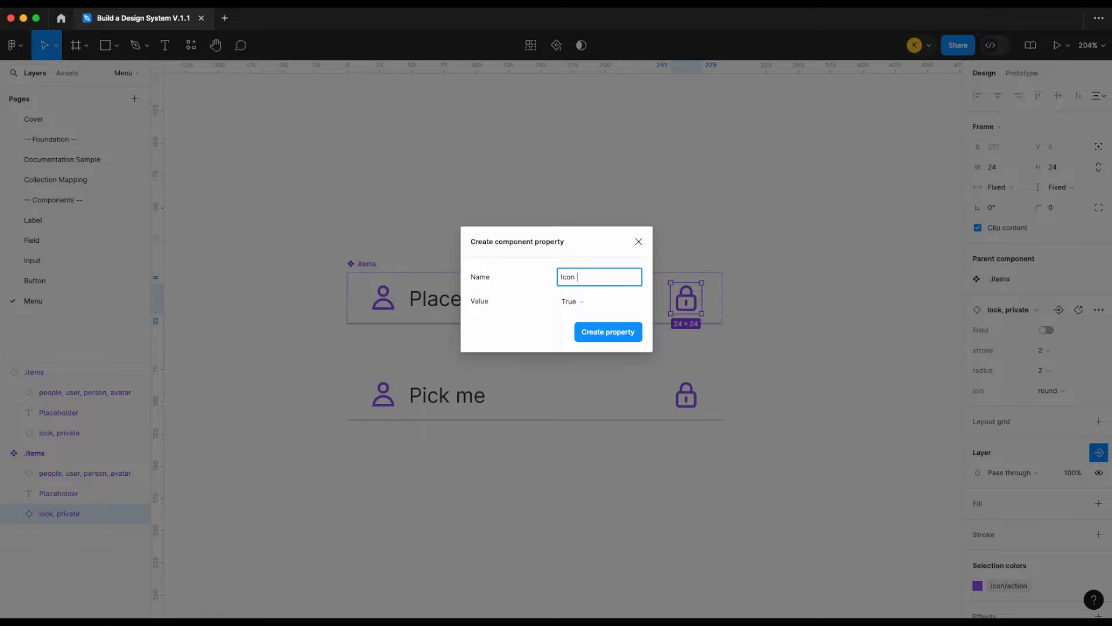
pyautogui.press('Return')
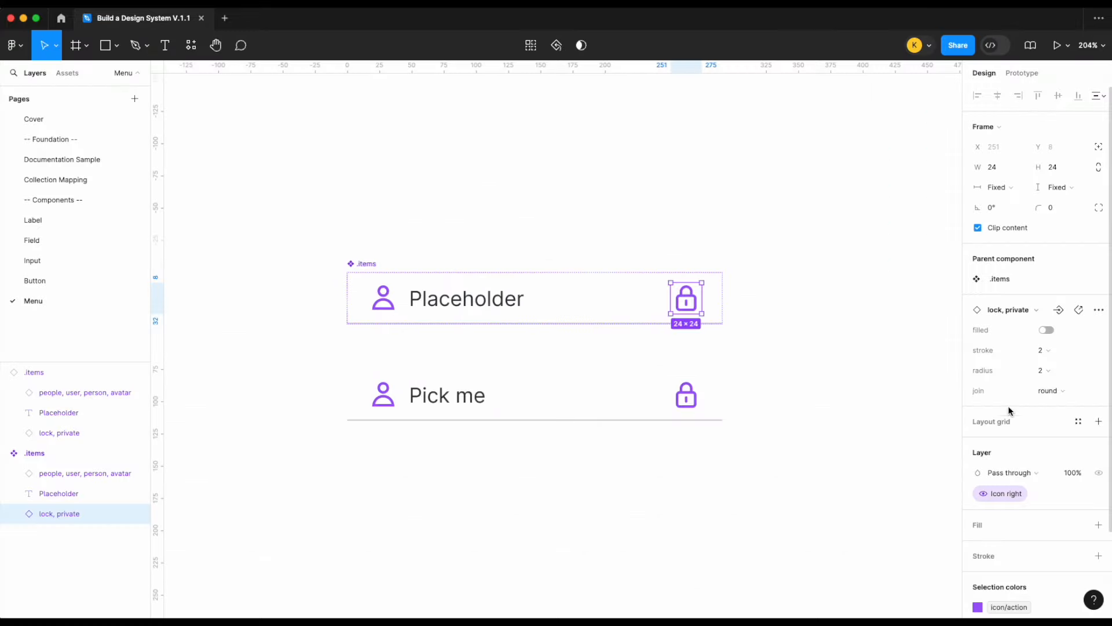
# - Create an instance swap property named "↘ Icon right" for the lock icon, using the arrow symbol as prefix
pyautogui.click(1059, 309)
pyautogui.click(1026, 360)
pyautogui.write('IconI')
pyautogui.click(61, 3)
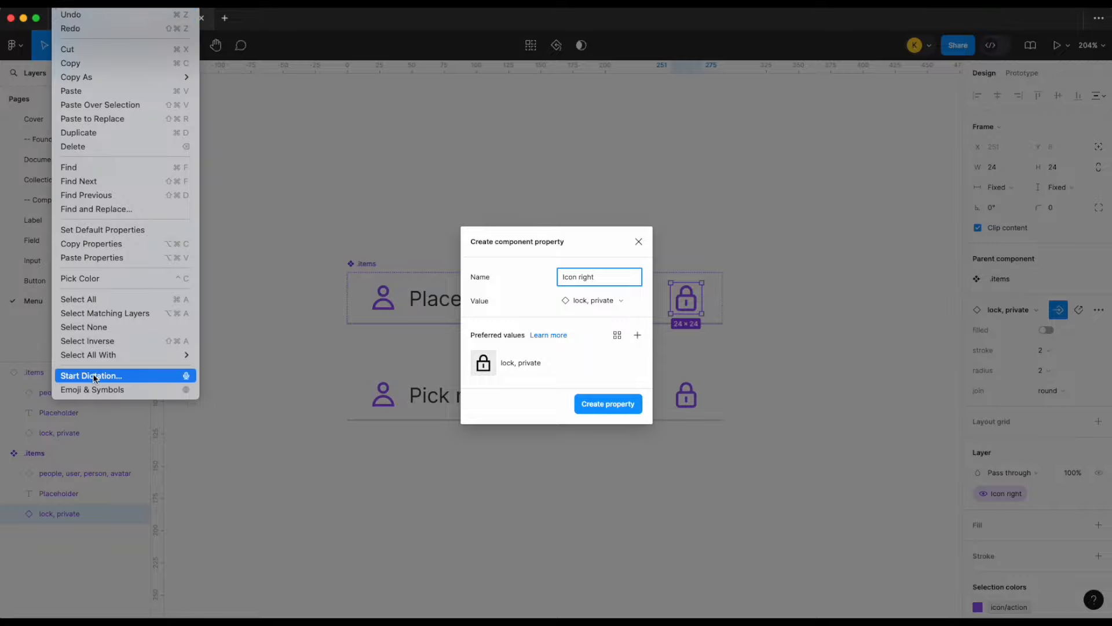
pyautogui.click(92, 386)
pyautogui.write('arrow')
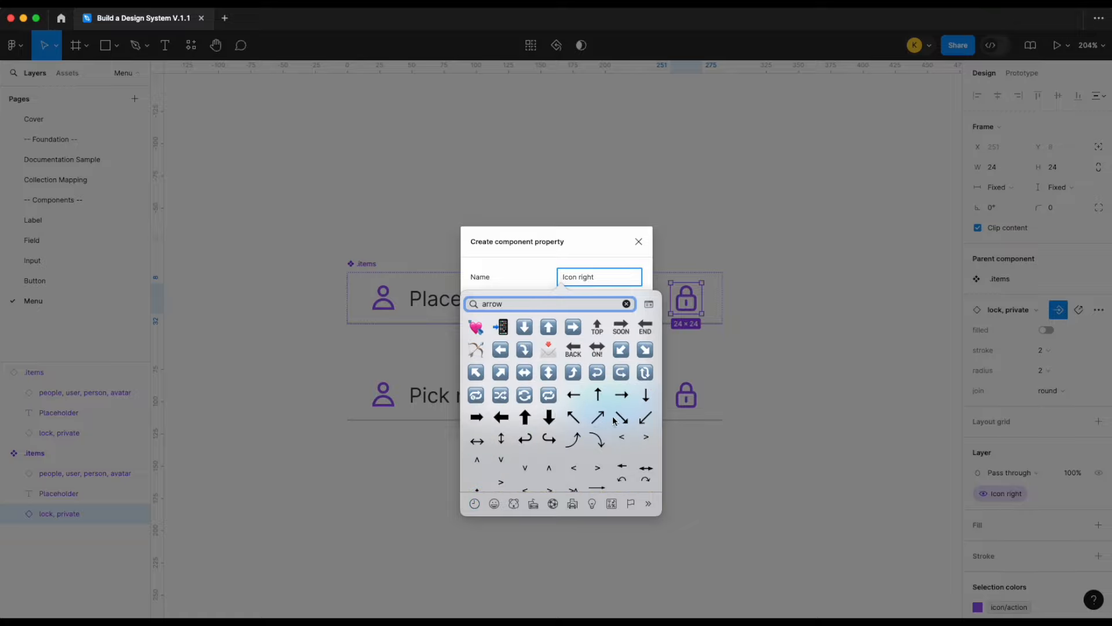
pyautogui.click(621, 417)
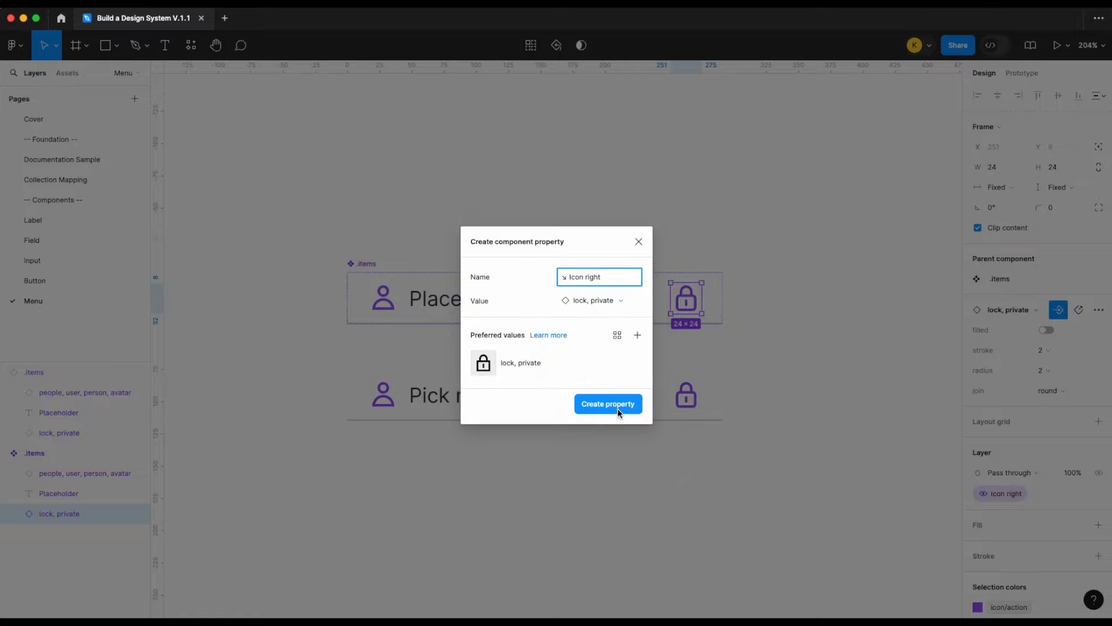
pyautogui.click(617, 408)
# - Test the Icon left and Icon right visibility toggles on the "Pick me" instance, switching each off and back on
pyautogui.click(614, 451)
pyautogui.scroll(-2, 628, 408)
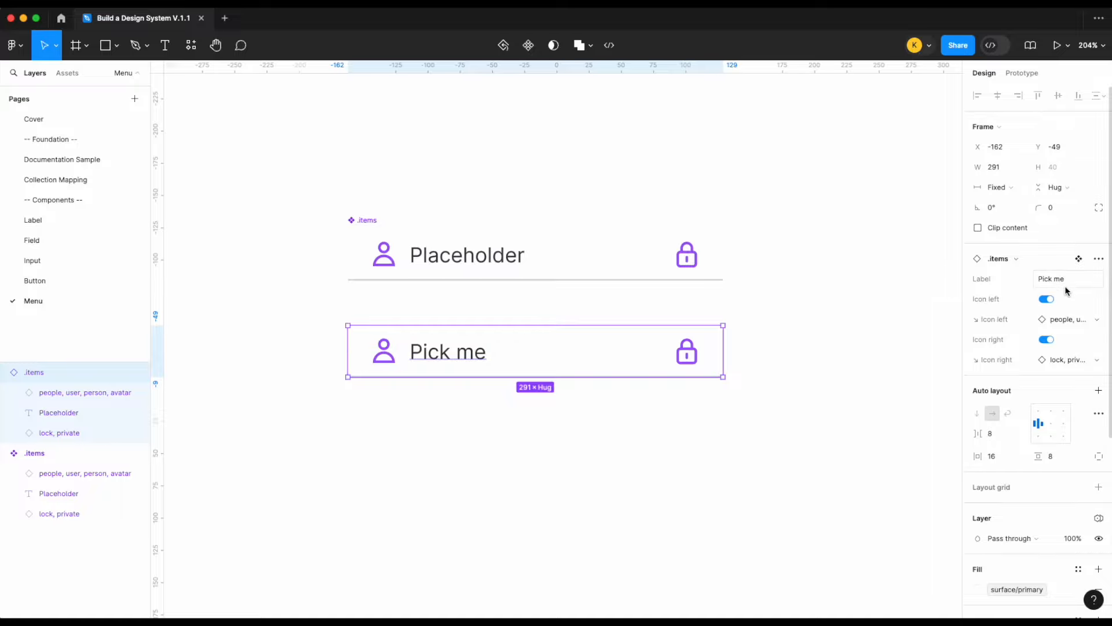
pyautogui.click(1049, 300)
pyautogui.click(1048, 299)
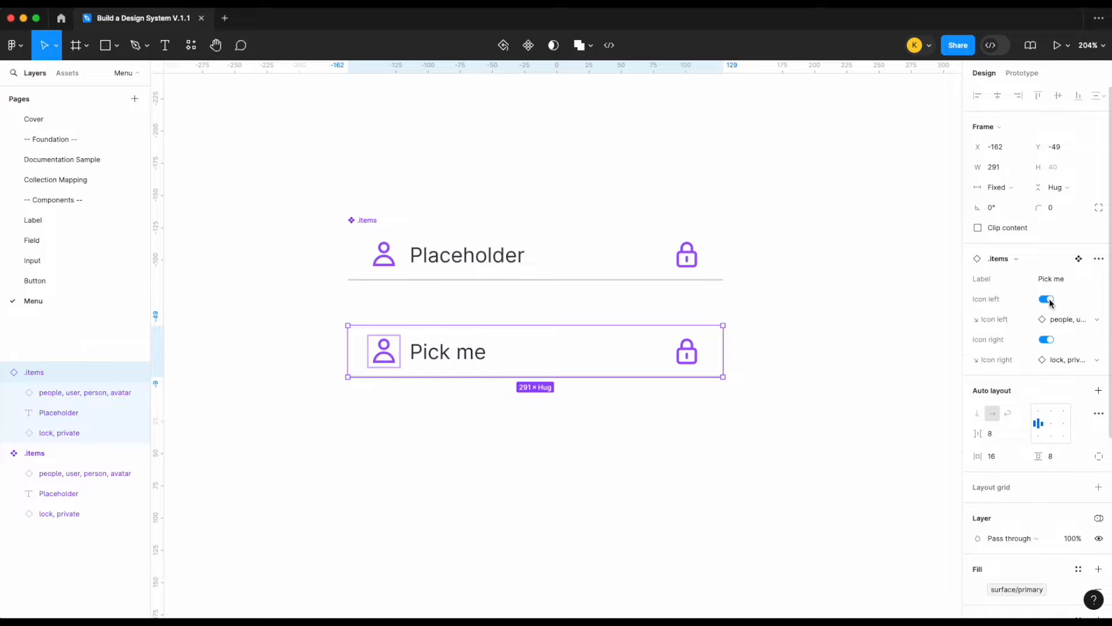
pyautogui.click(1047, 341)
pyautogui.click(1047, 343)
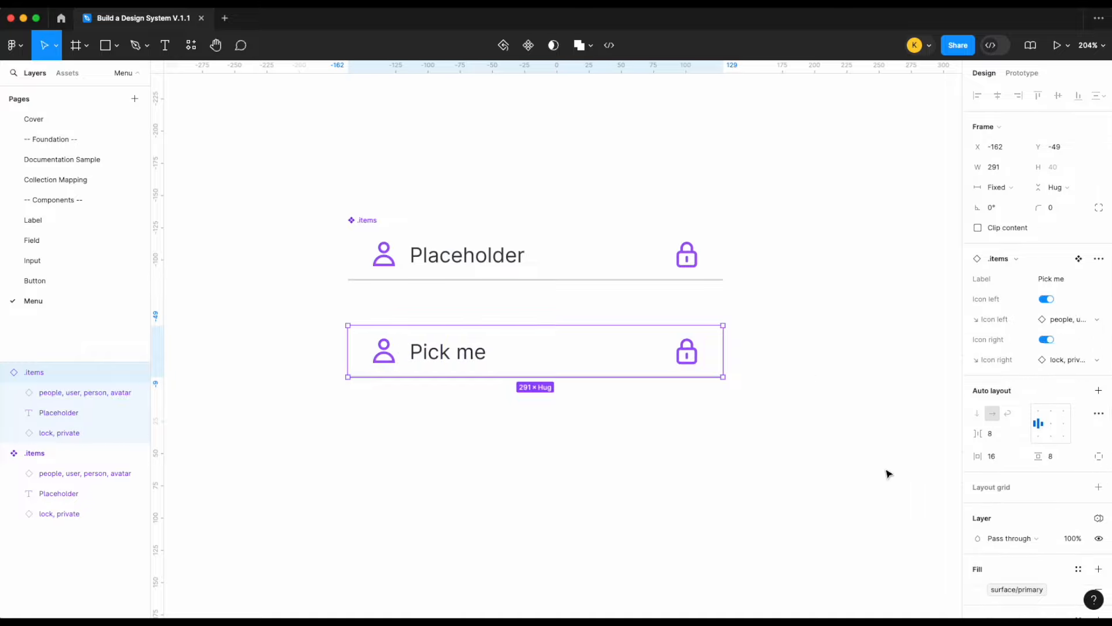
pyautogui.click(547, 249)
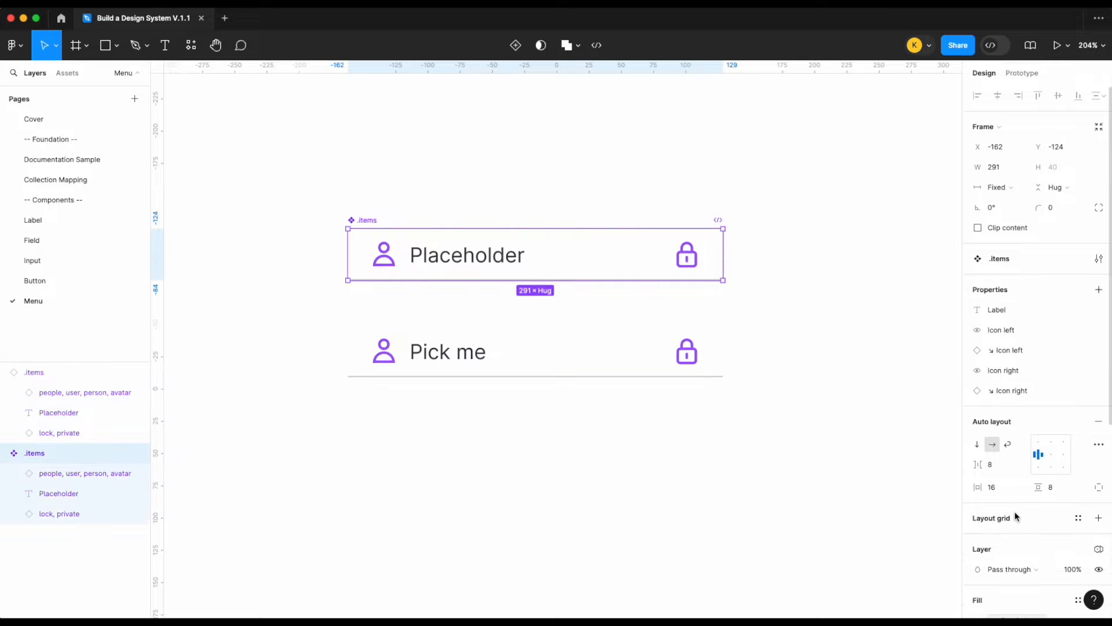
pyautogui.scroll(-5, 1015, 516)
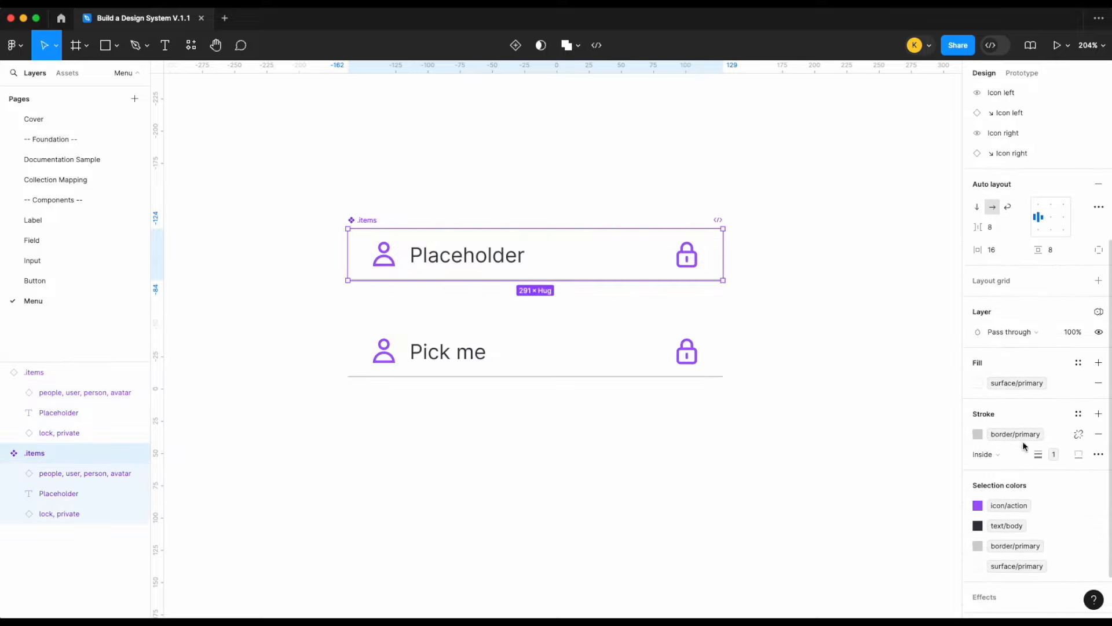
pyautogui.scroll(-1, 1045, 469)
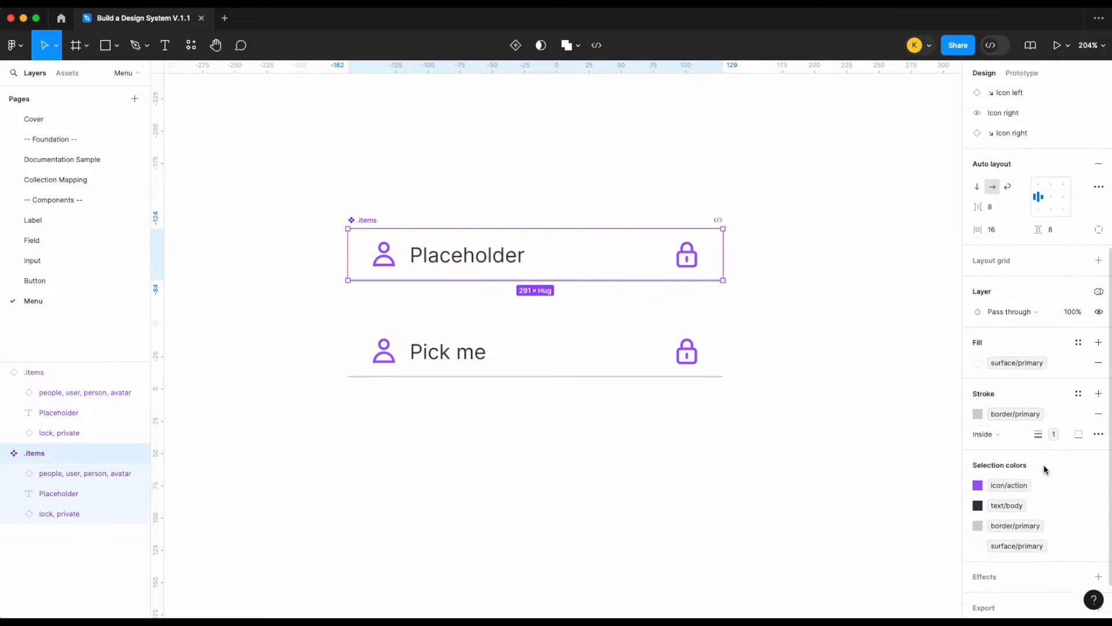
pyautogui.scroll(-1, 1045, 469)
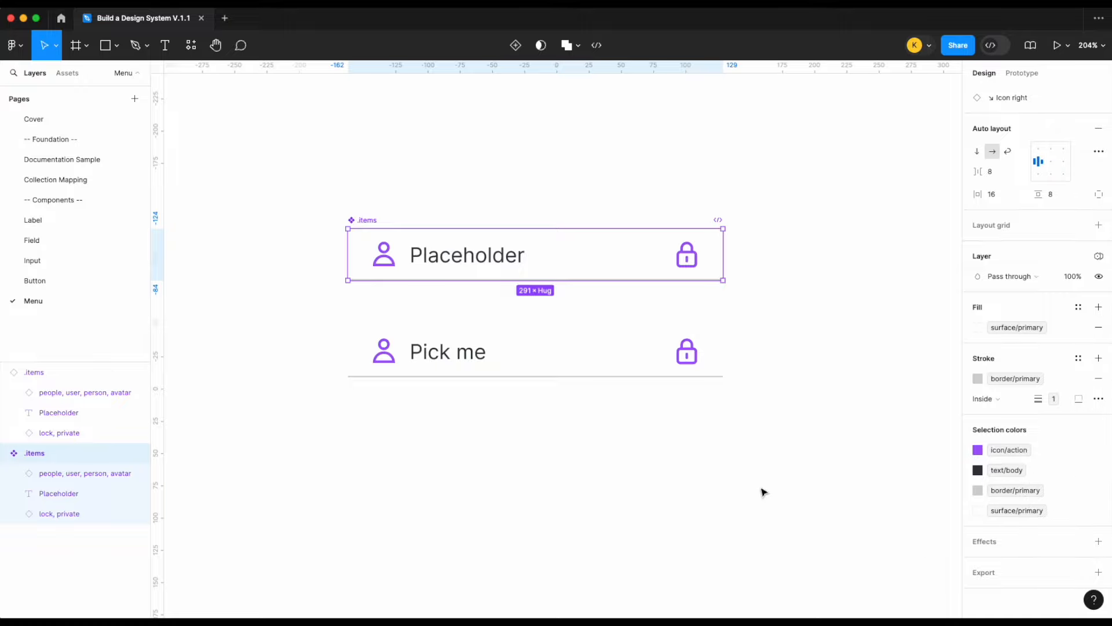
# - Add a second variant to the .items component
pyautogui.click(762, 491)
pyautogui.scroll(1, 763, 491)
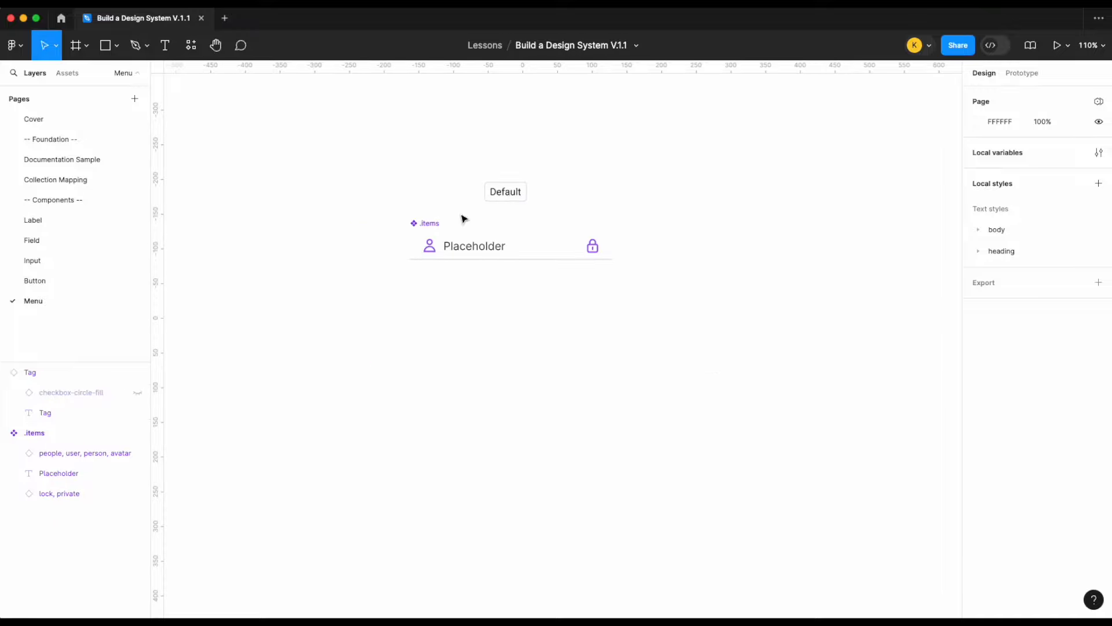
pyautogui.rightClick(425, 223)
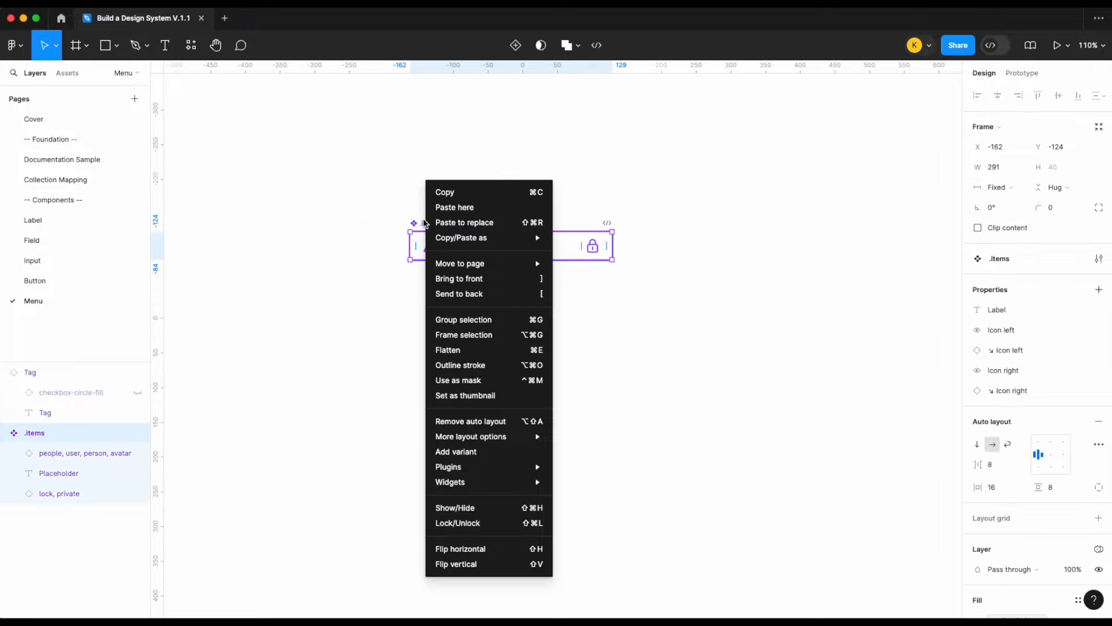
pyautogui.click(530, 451)
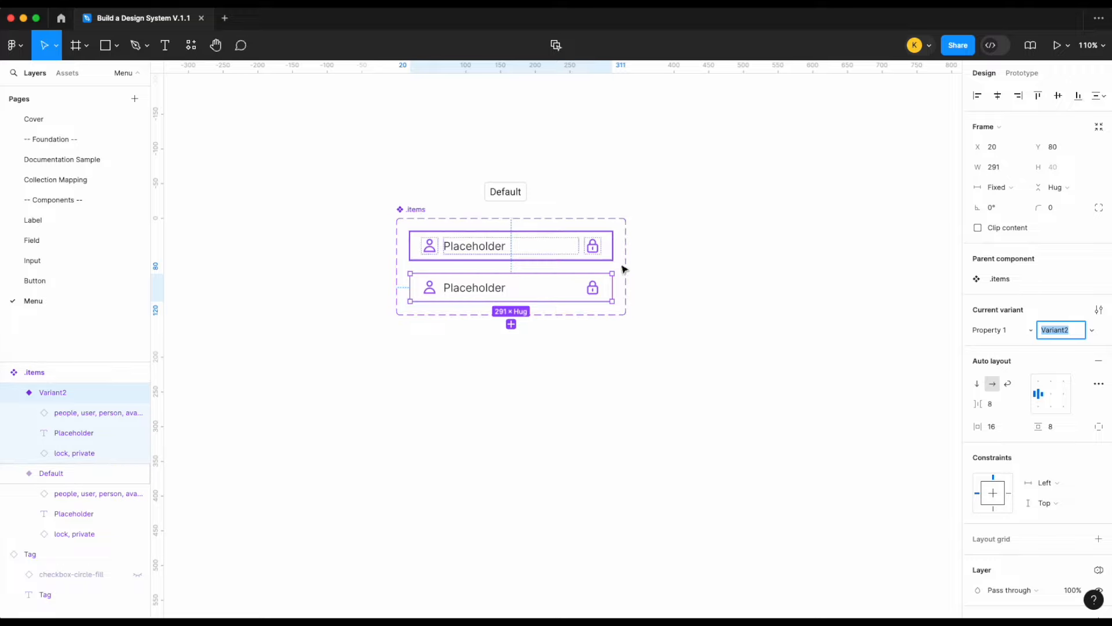
# - Enlarge the .items component set to about 1087 × 211 and place the second variant beside the first
pyautogui.click(441, 223)
pyautogui.keyDown('ctrl'); pyautogui.scroll(-5, 747, 236); pyautogui.keyUp('ctrl')
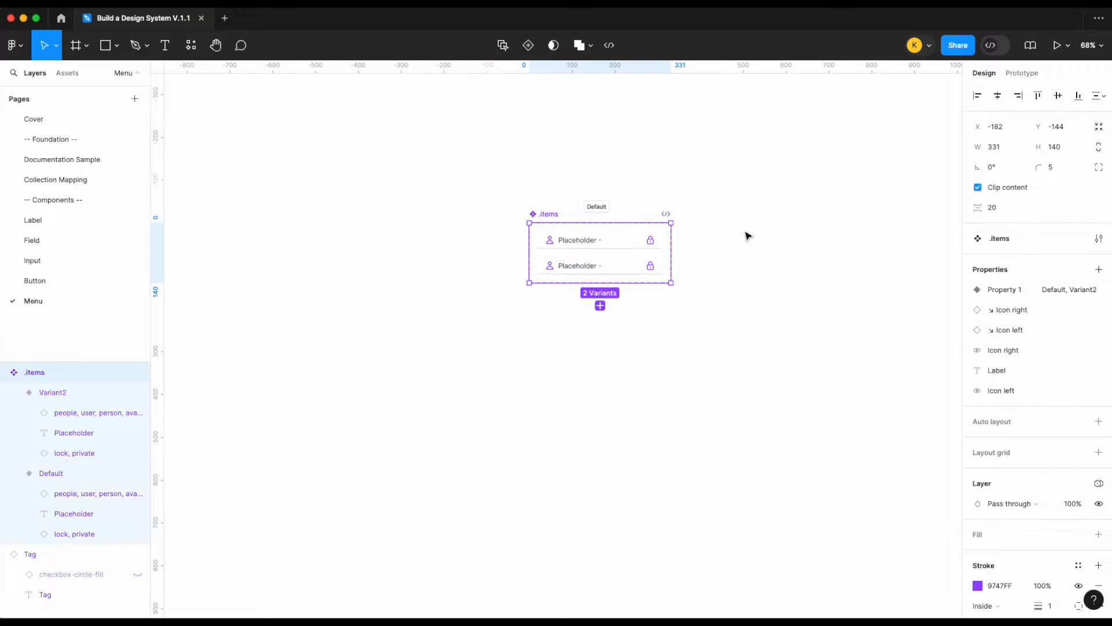
pyautogui.hscroll(2, 748, 236)
pyautogui.scroll(1, 747, 236)
pyautogui.moveTo(588, 284); pyautogui.dragTo(877, 280)
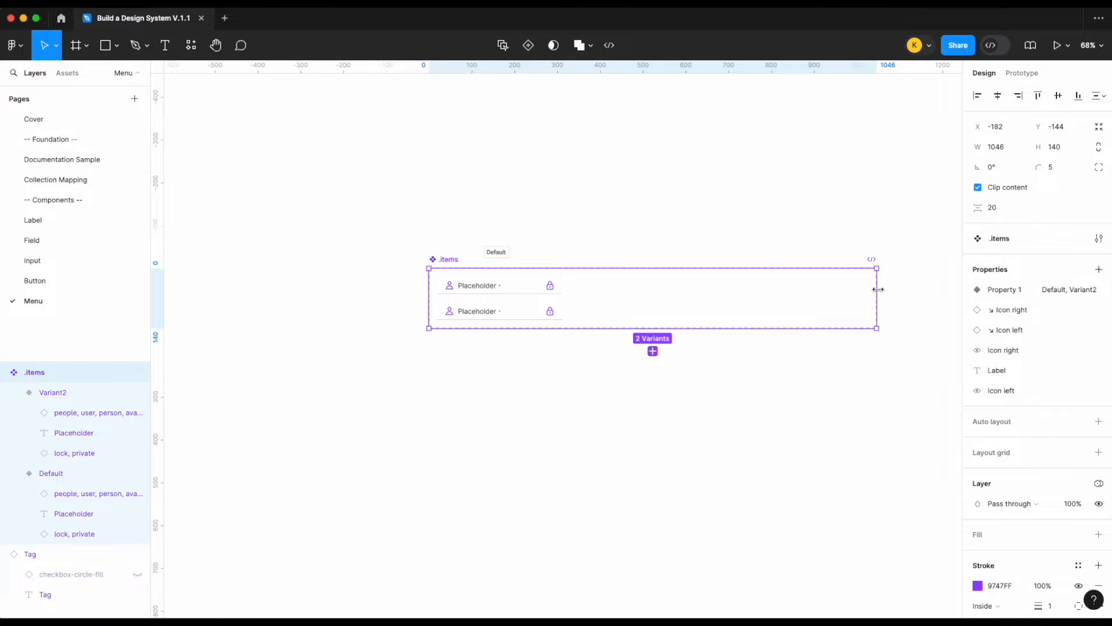
pyautogui.moveTo(891, 289); pyautogui.dragTo(908, 289)
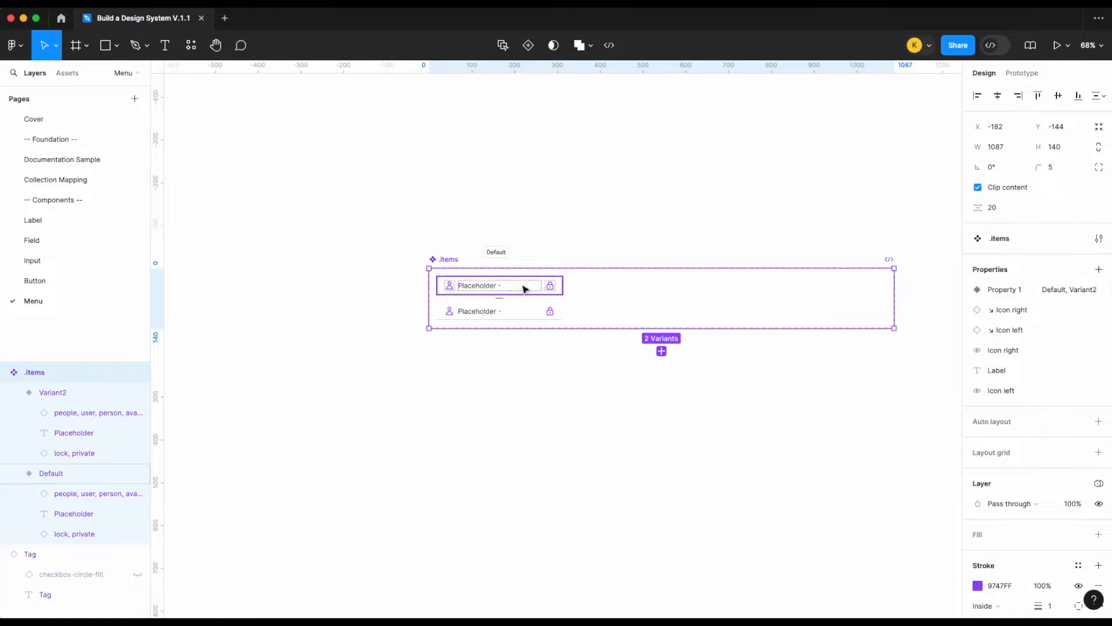
pyautogui.moveTo(479, 268); pyautogui.dragTo(467, 237)
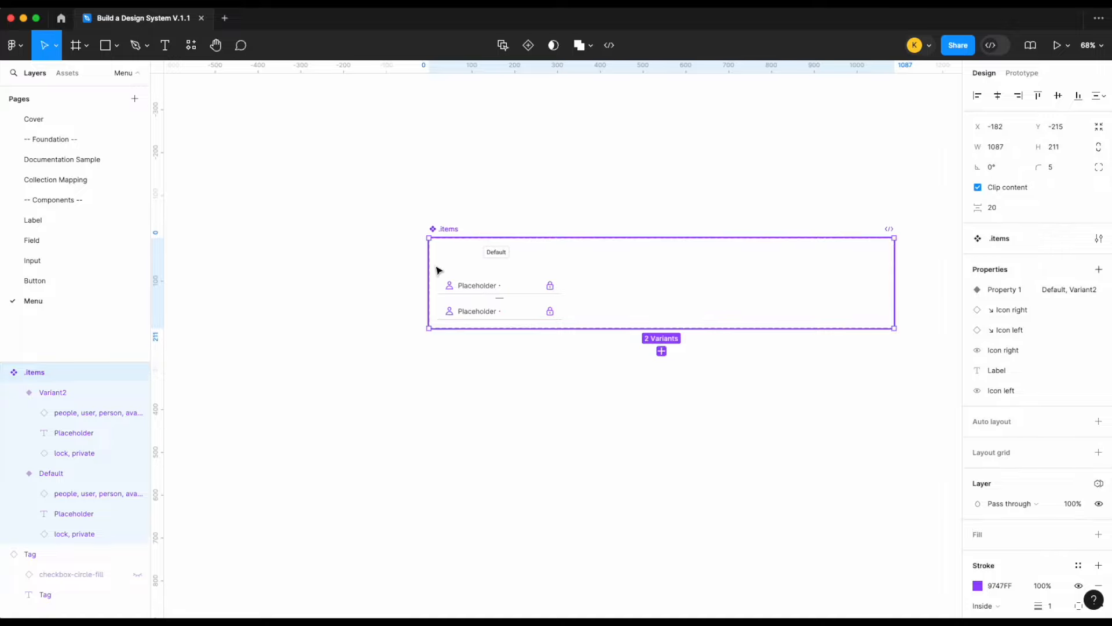
pyautogui.click(512, 290)
pyautogui.moveTo(509, 315); pyautogui.dragTo(660, 284)
# - Duplicate the Default tag above the second variant and relabel the copy "Hover"
pyautogui.click(496, 253)
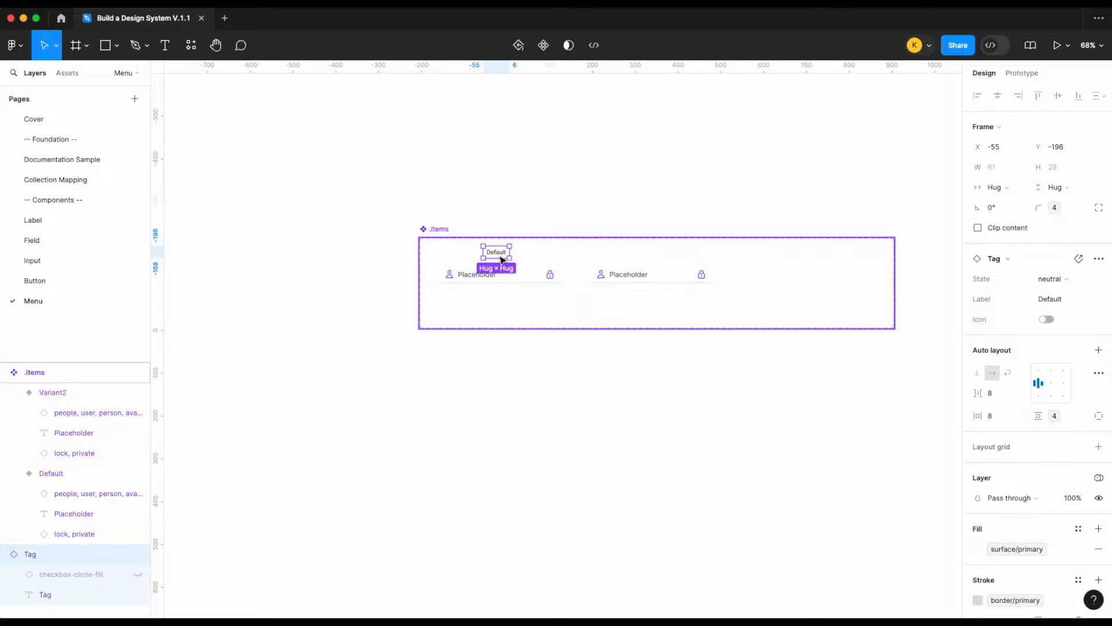
pyautogui.moveTo(496, 252); pyautogui.dragTo(658, 267)
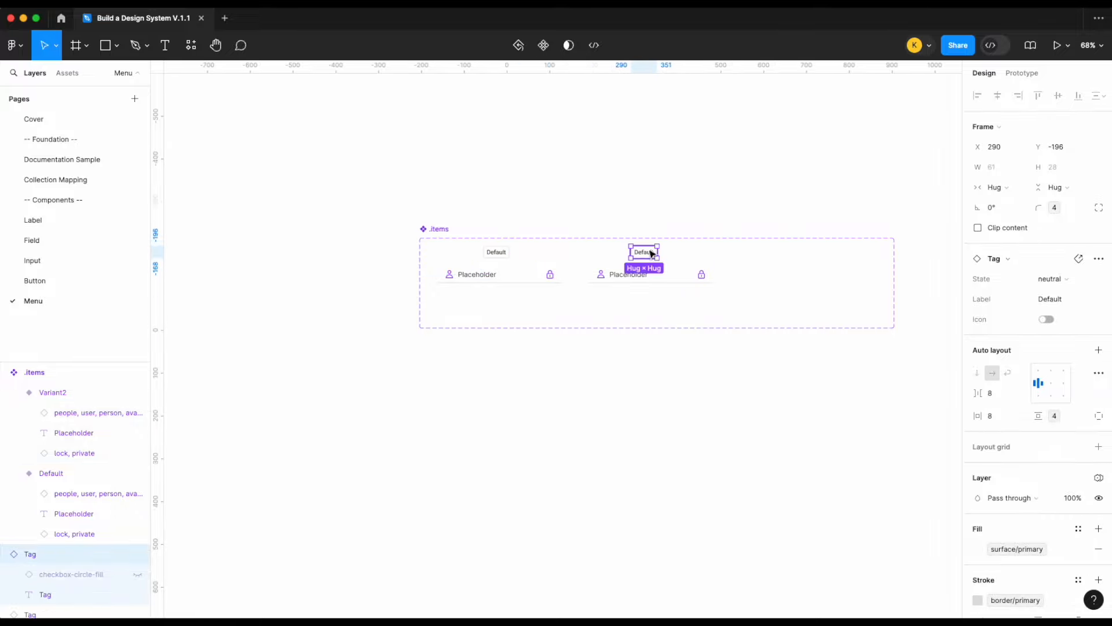
pyautogui.doubleClick(649, 253)
pyautogui.write('Hover')
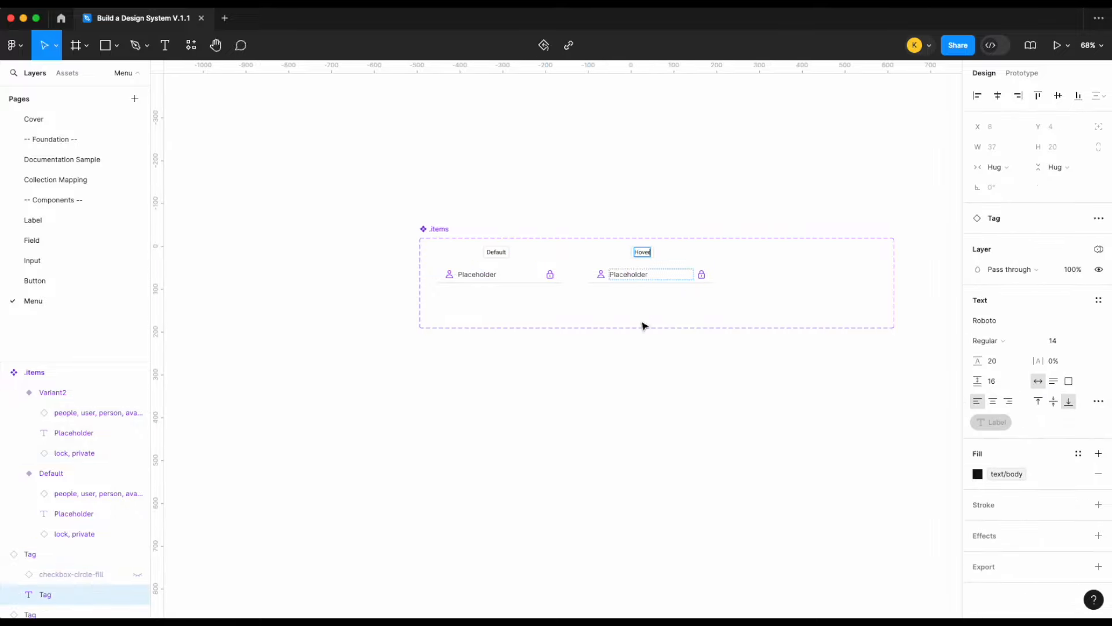
pyautogui.click(644, 326)
# - Rename the .items variant property "Property 1" to "Status"
pyautogui.click(439, 229)
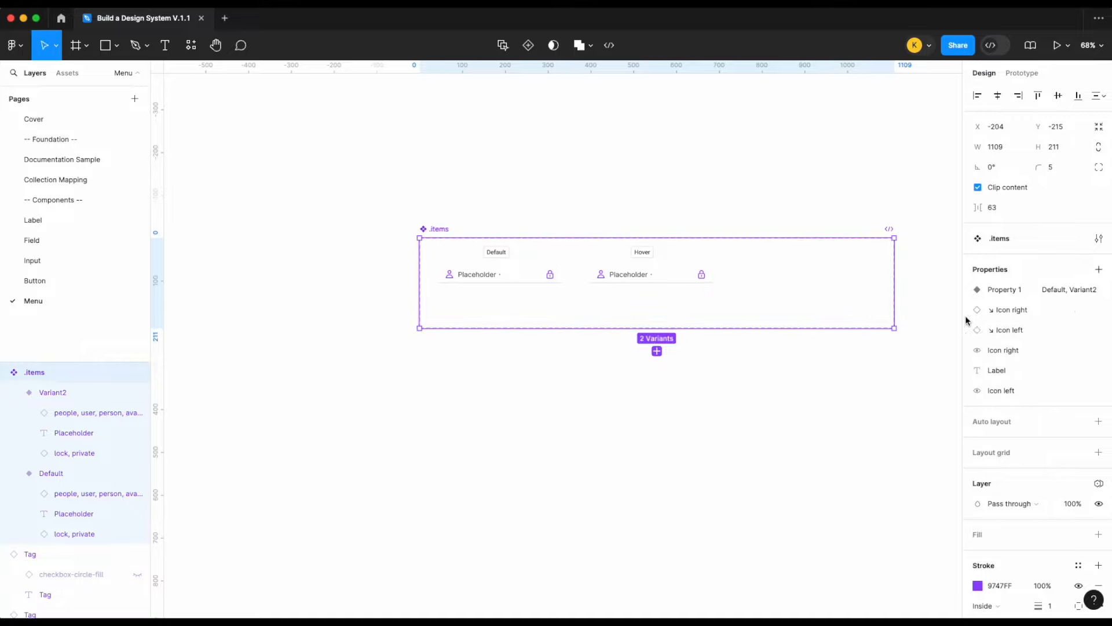
pyautogui.doubleClick(1000, 290)
pyautogui.write('Status')
pyautogui.press('Return')
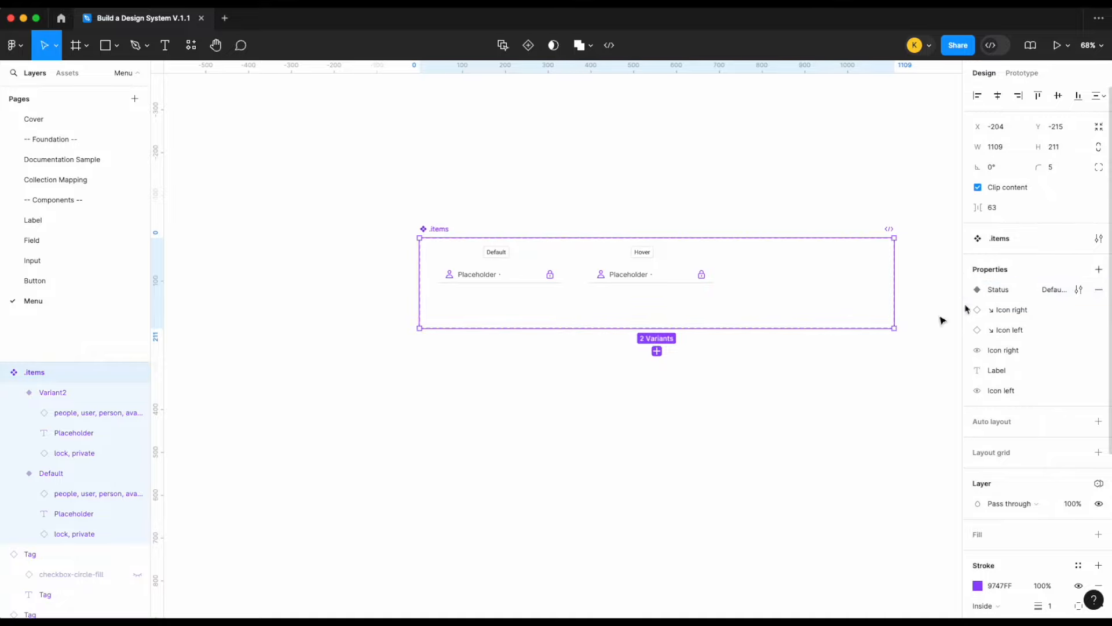
# - Set the Status value to "default" for the first variant and "hover" for the second
pyautogui.scroll(3, 603, 310)
pyautogui.click(417, 260)
pyautogui.click(1053, 330)
pyautogui.write('default')
pyautogui.press('Return')
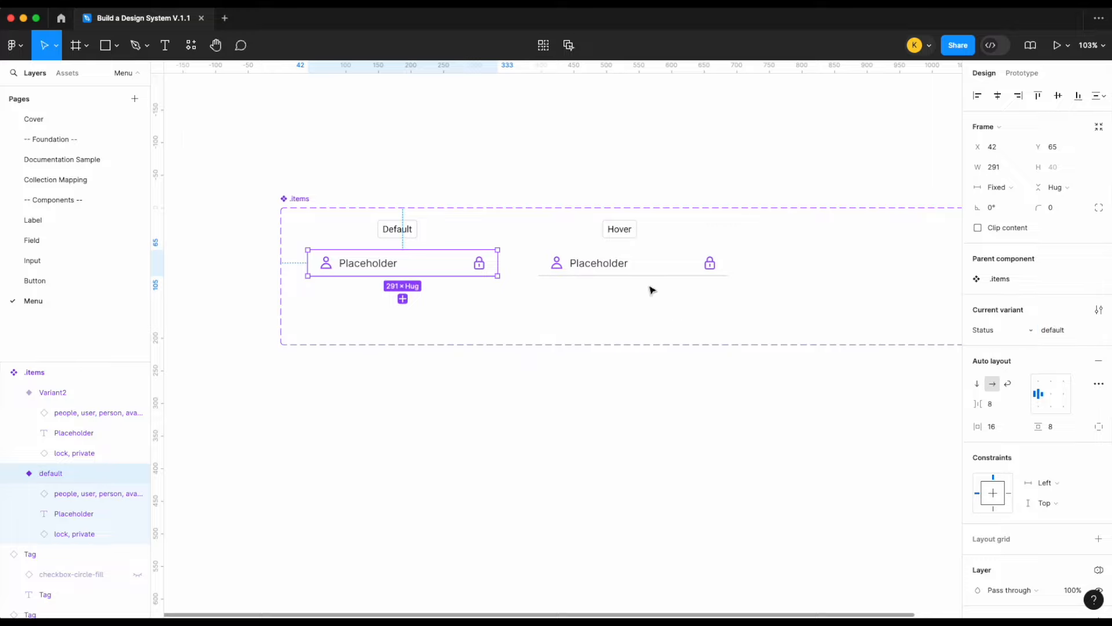
pyautogui.click(643, 267)
pyautogui.click(1060, 329)
pyautogui.write('h')
pyautogui.press('Return')
# - Change the hover variant's stroke color to the border/action-hover variable
pyautogui.hscroll(3, 641, 318)
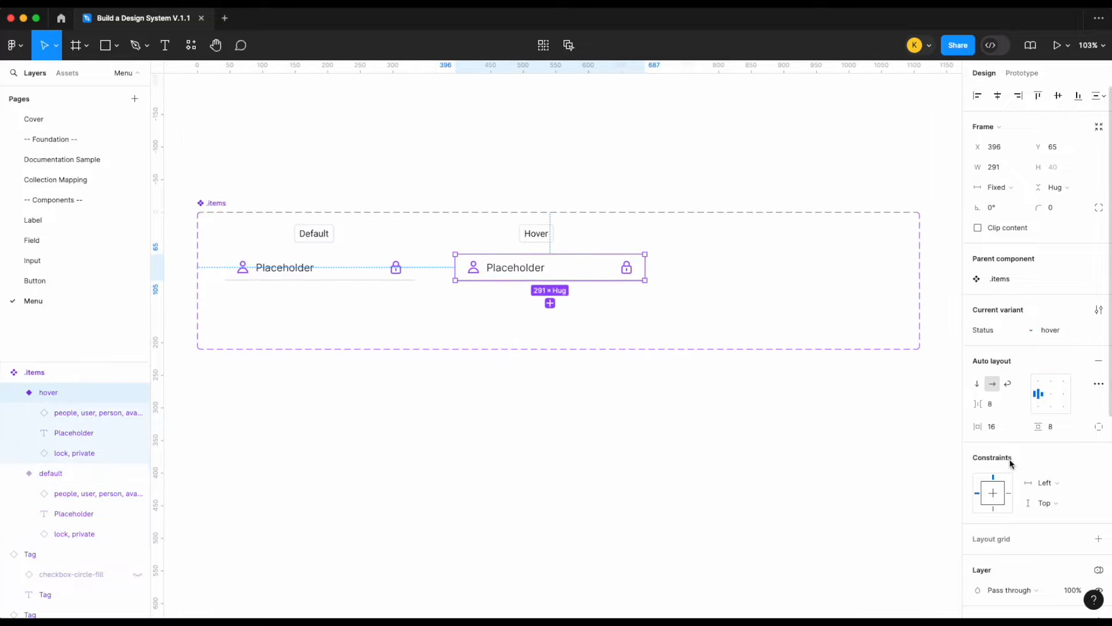
pyautogui.scroll(-5, 1011, 462)
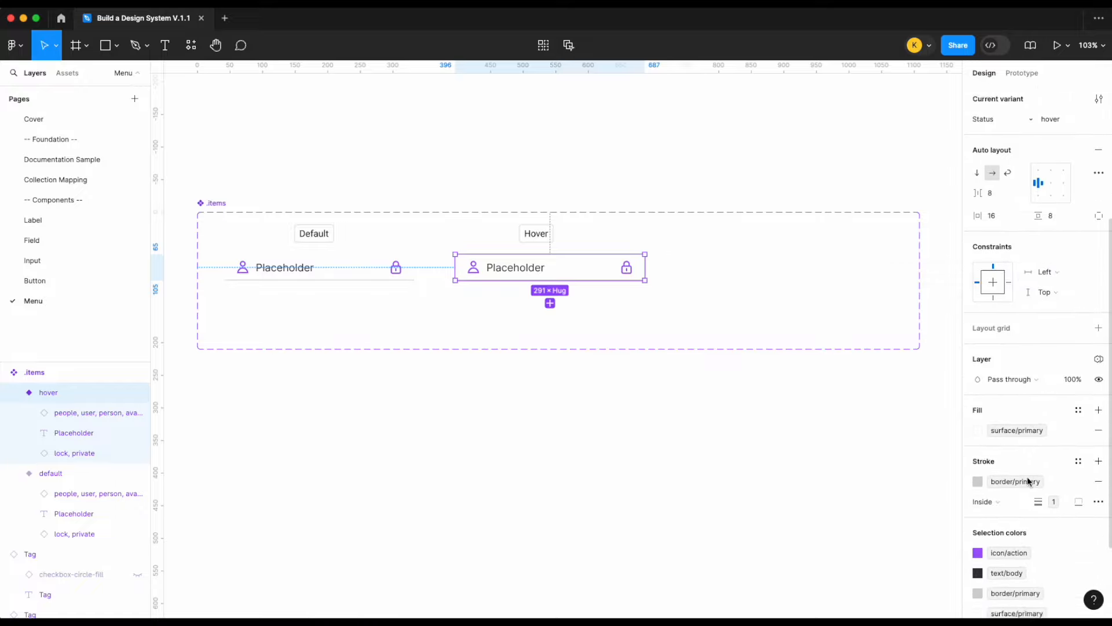
pyautogui.click(1021, 464)
pyautogui.scroll(-5, 886, 525)
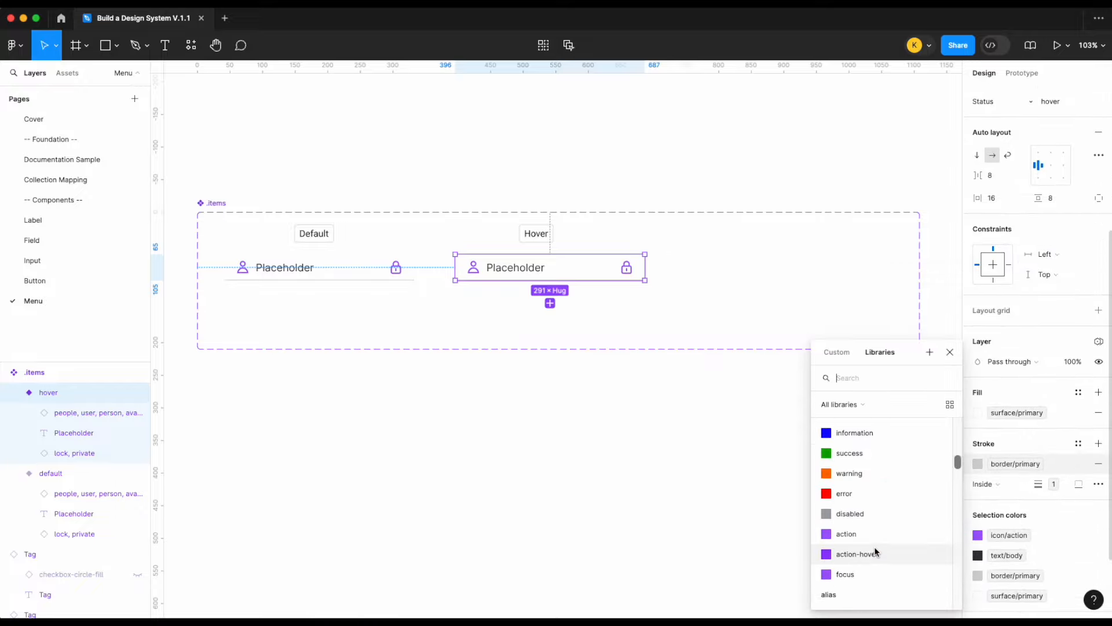
pyautogui.click(857, 553)
# - Change the hover variant's fill to the surface/action-hover 2 variable
pyautogui.scroll(-1, 1038, 427)
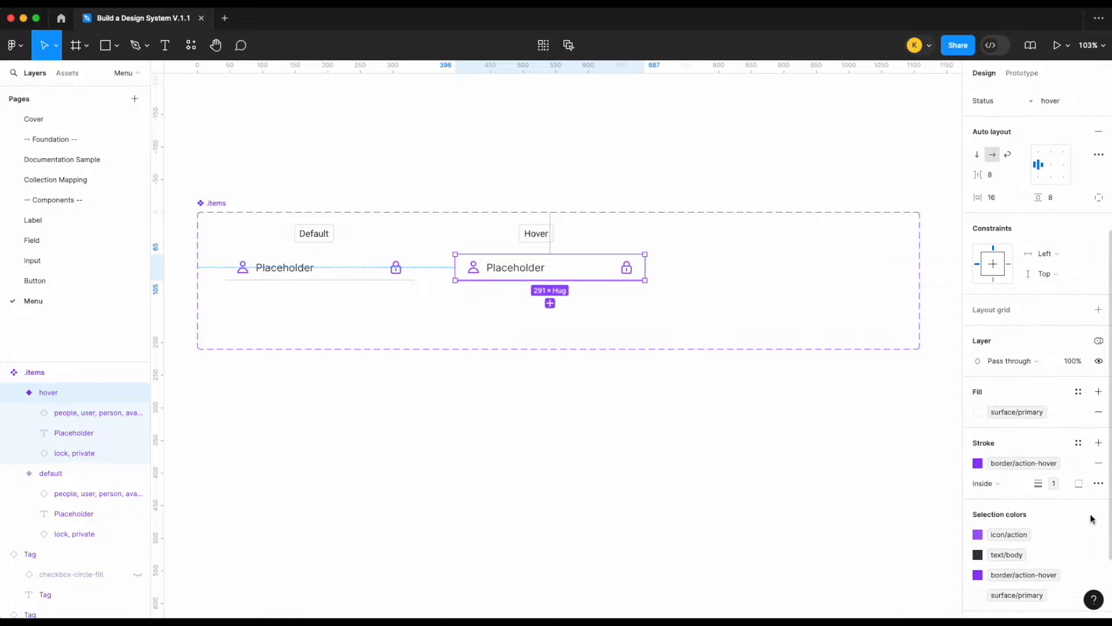
pyautogui.click(1027, 409)
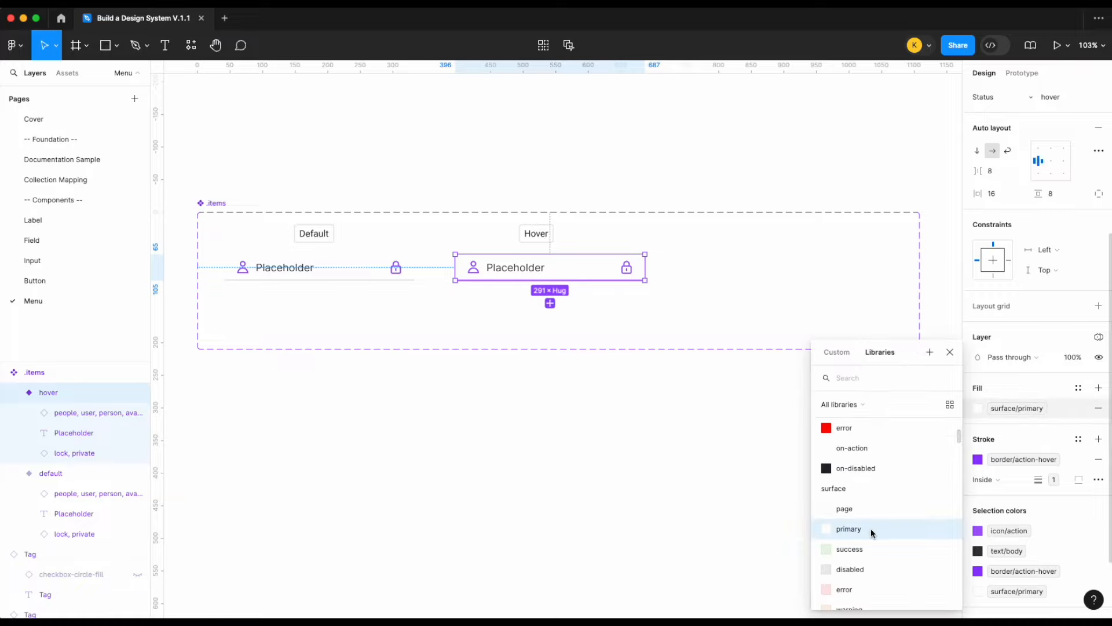
pyautogui.scroll(-4, 871, 528)
pyautogui.click(866, 573)
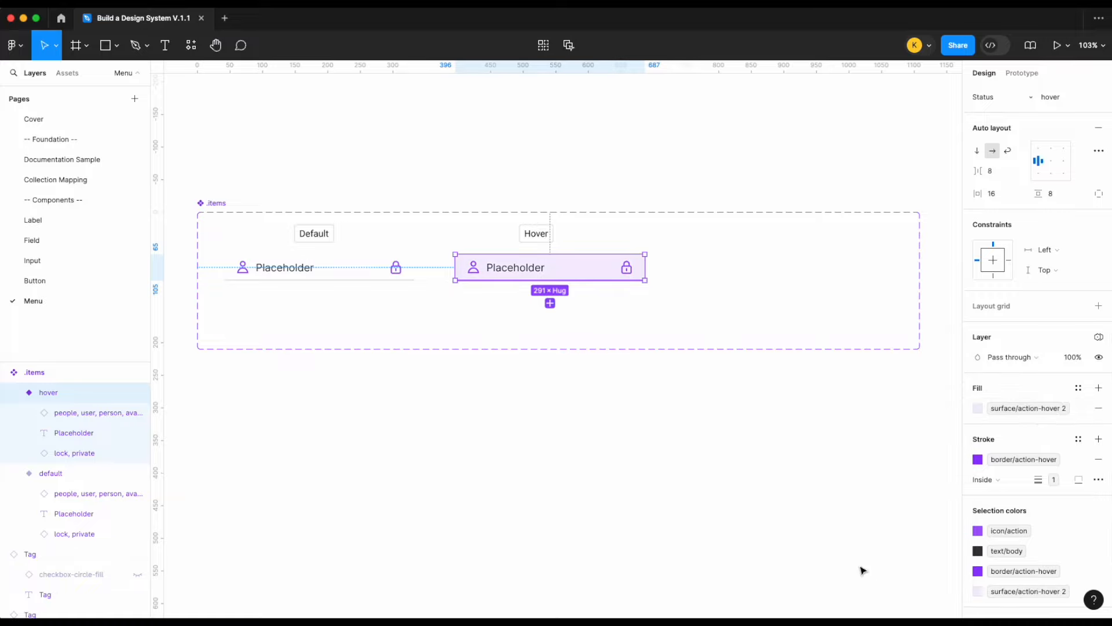
pyautogui.click(707, 260)
# - Change the icon color of the hover variant to the icon/action-hover variable
pyautogui.click(604, 269)
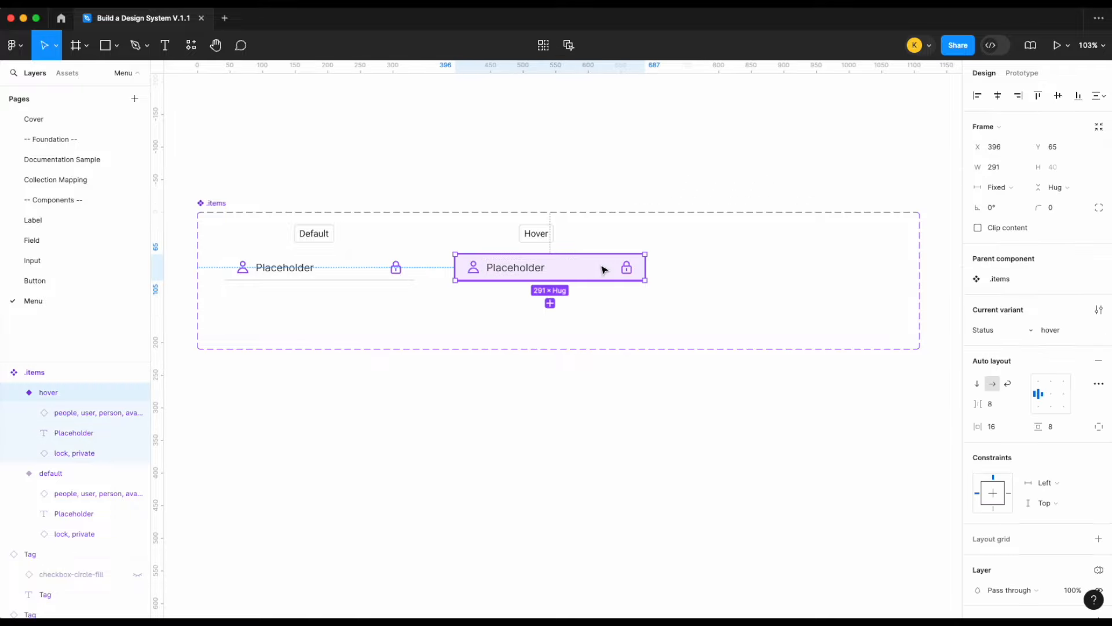
pyautogui.scroll(-3, 1002, 481)
pyautogui.click(1002, 477)
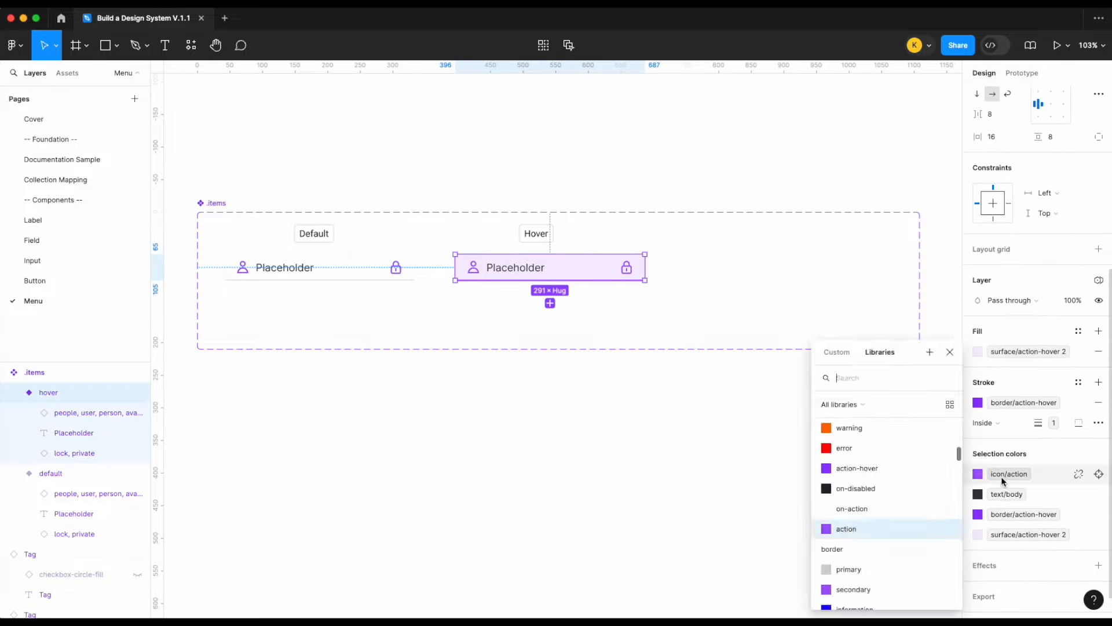
pyautogui.scroll(2, 904, 489)
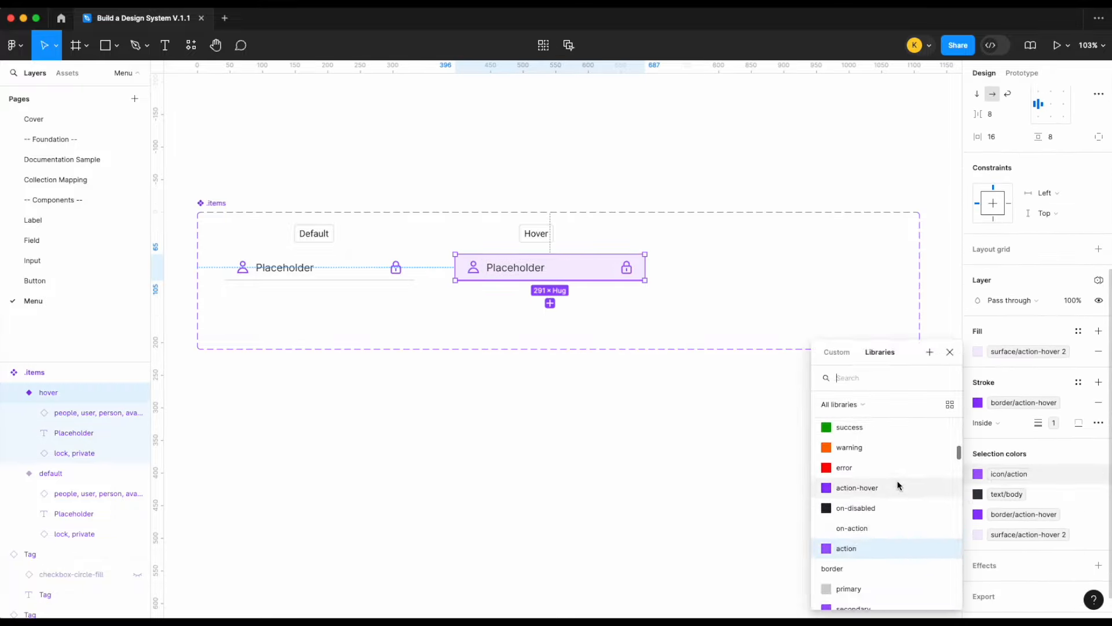
pyautogui.click(884, 539)
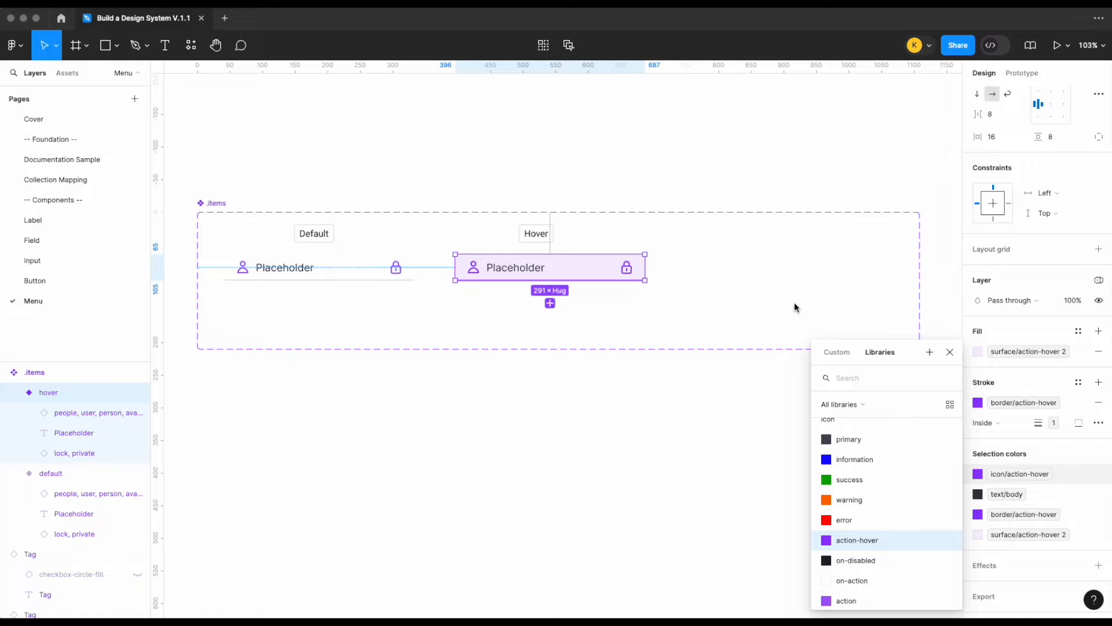
pyautogui.hscroll(3, 767, 287)
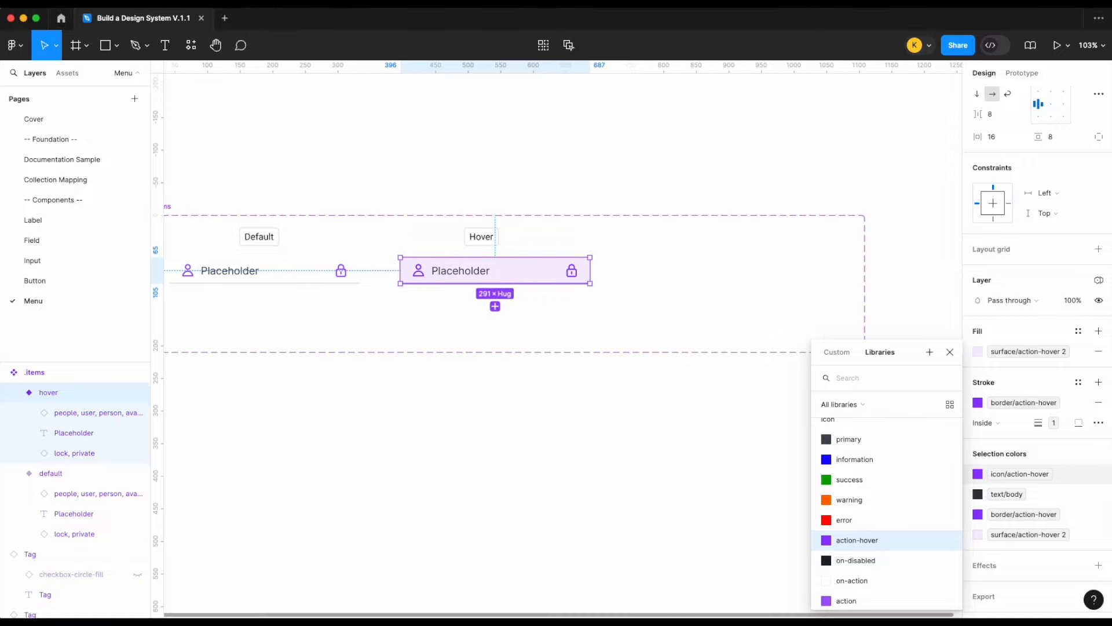
pyautogui.click(666, 302)
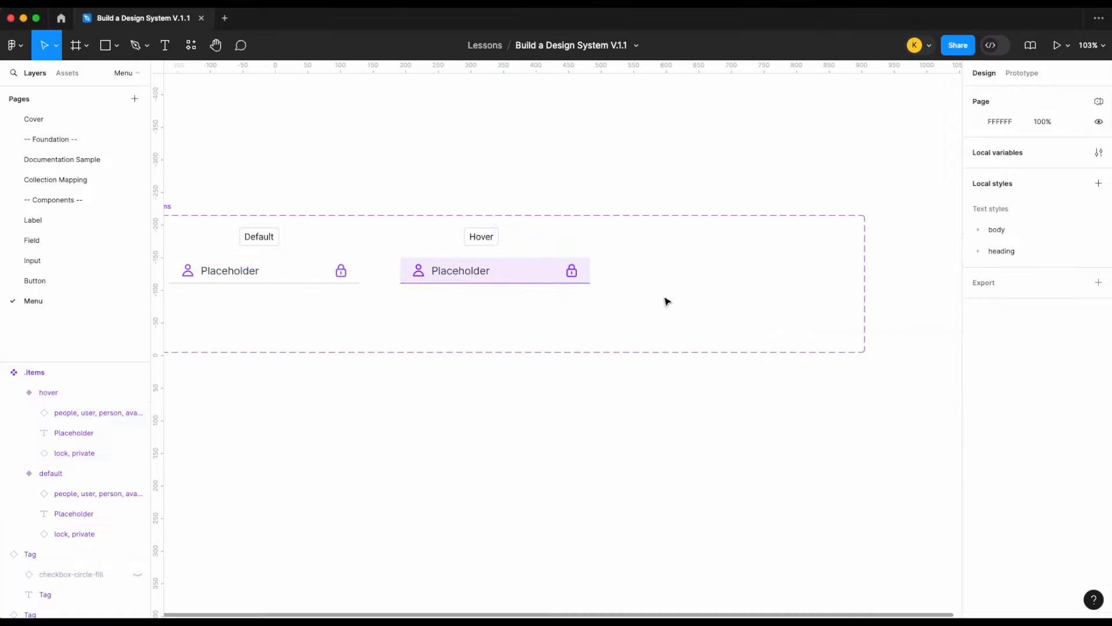
# - Duplicate the Hover tag into the empty area beside the hover variant and relabel the copy "Disabled"
pyautogui.click(488, 246)
pyautogui.moveTo(489, 245); pyautogui.dragTo(720, 238)
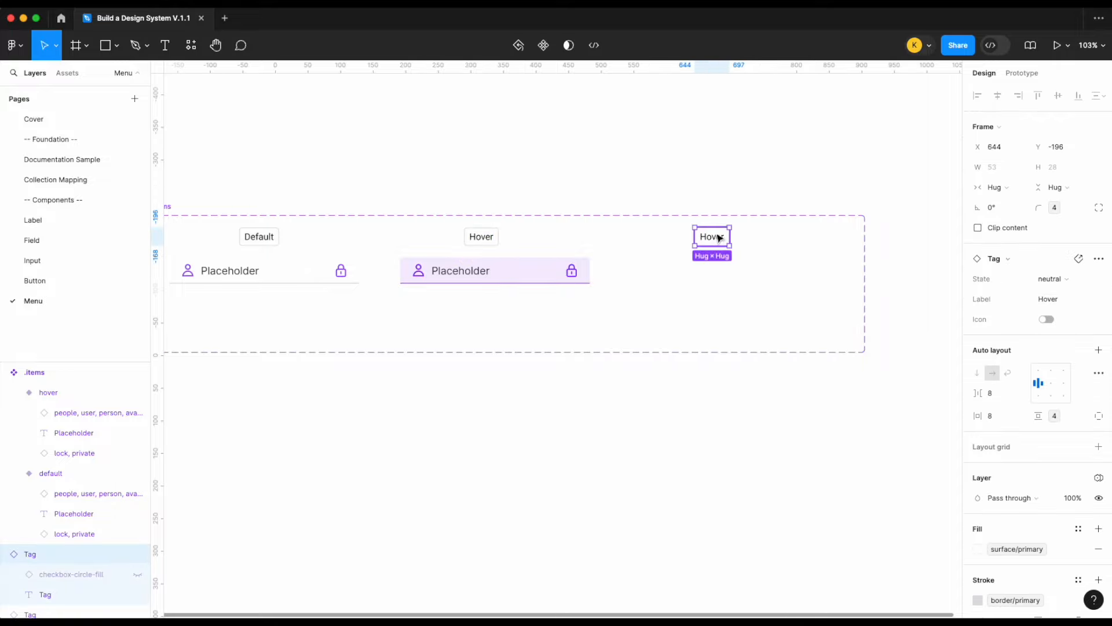
pyautogui.doubleClick(719, 238)
pyautogui.write('Disabled')
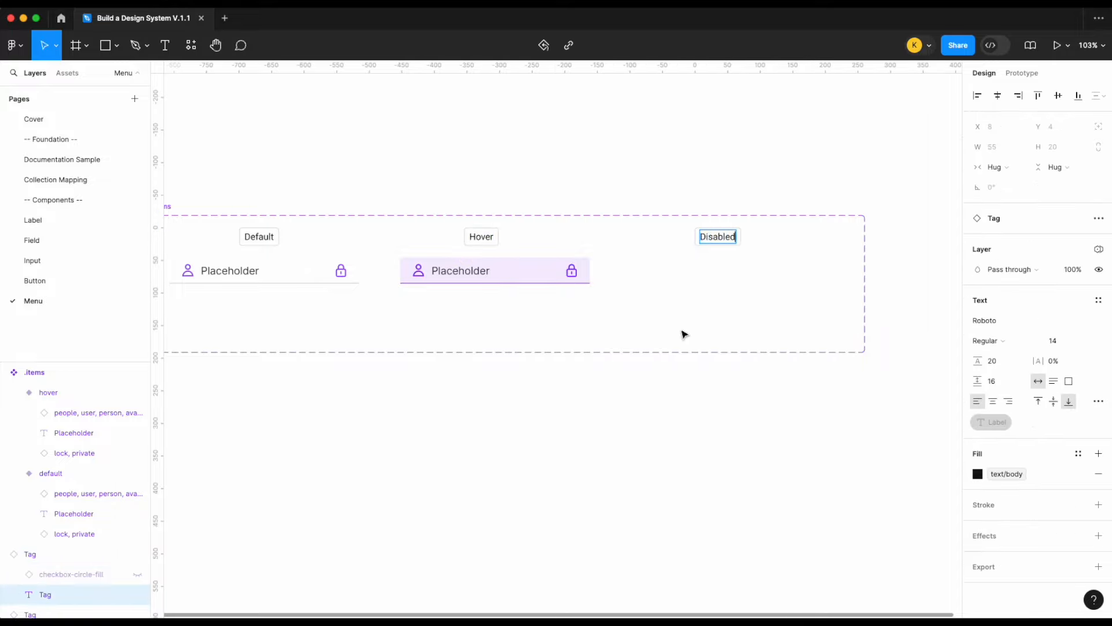
pyautogui.press('Escape')
# - Duplicate the default variant beneath the Disabled tag and set the copy's Status to "disabled"
pyautogui.click(282, 278)
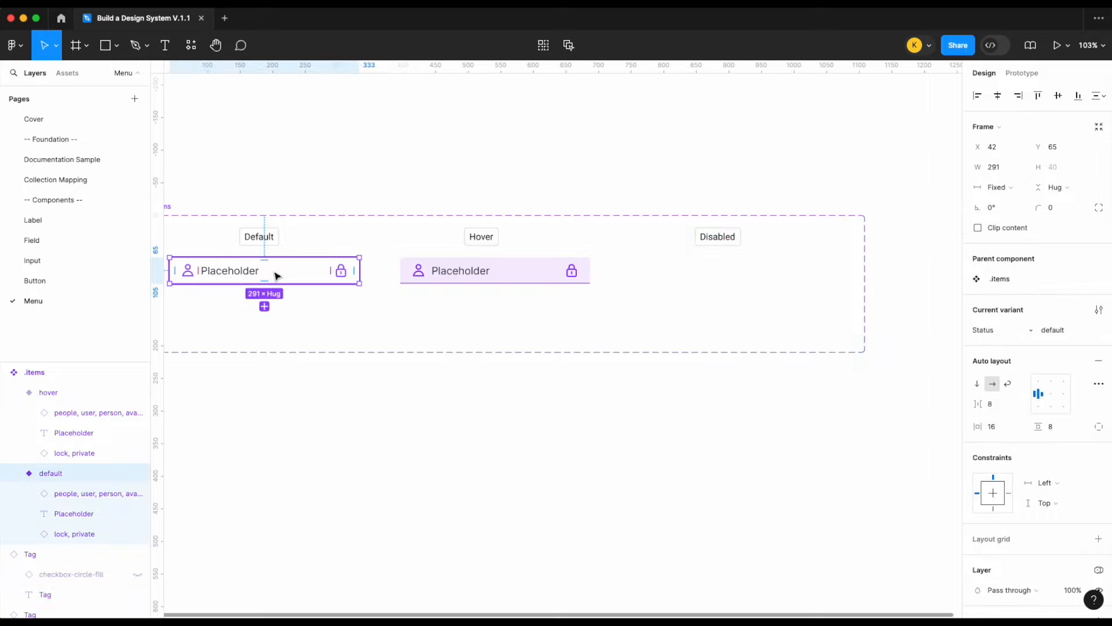
pyautogui.moveTo(277, 275); pyautogui.dragTo(732, 295)
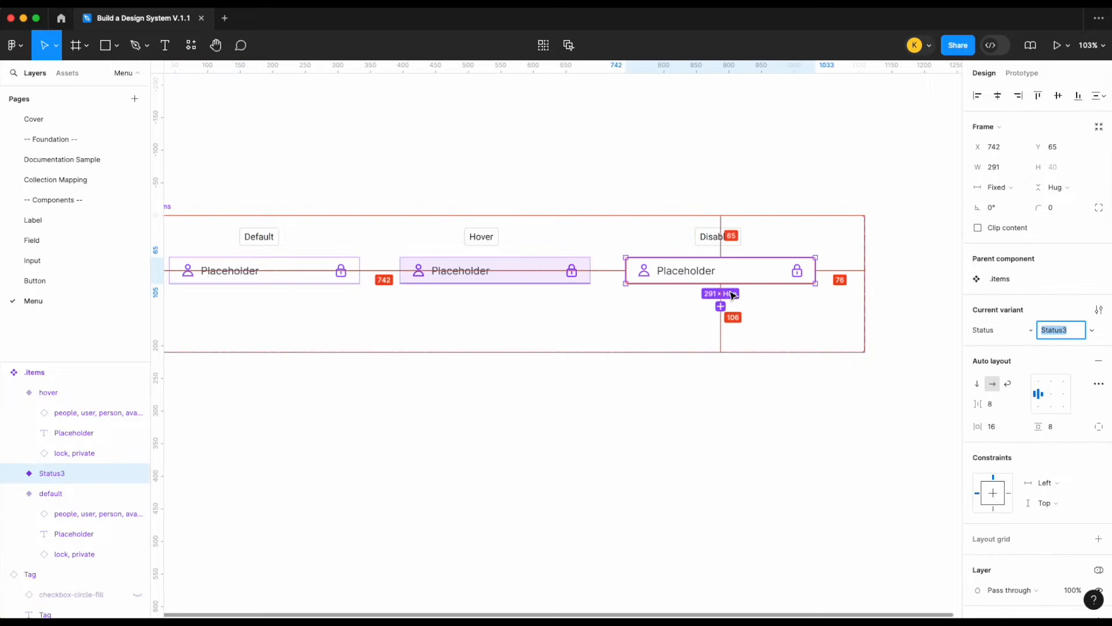
pyautogui.scroll(-3, 998, 463)
pyautogui.write('disa')
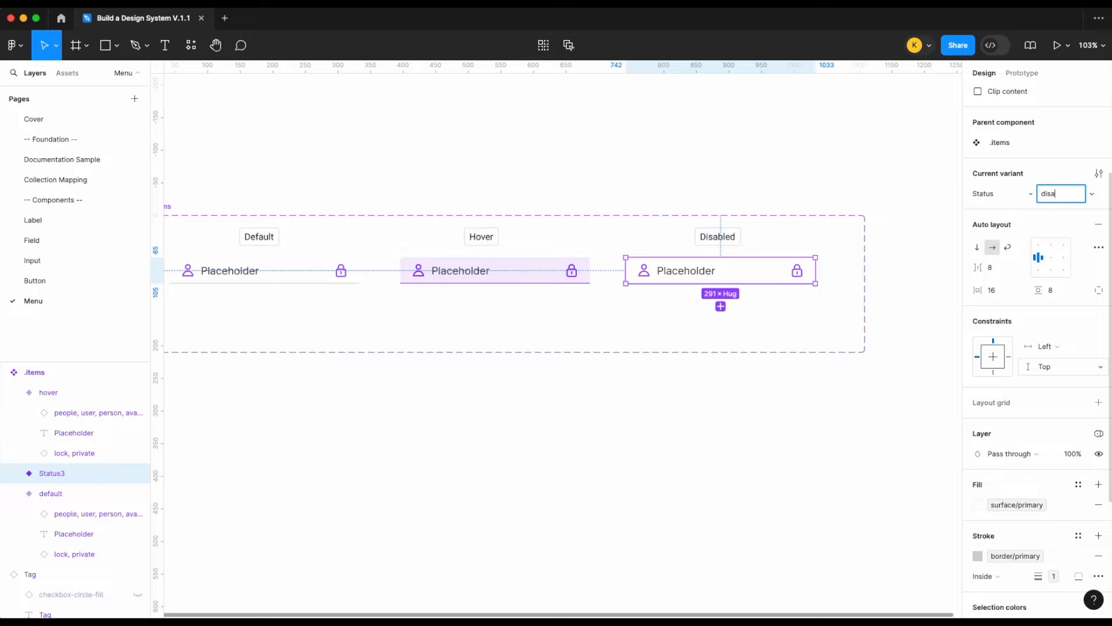
pyautogui.write('bled')
pyautogui.press('Return')
# - Set the disabled variant's fill to surface/disabled and its stroke to border/disabled
pyautogui.scroll(-2, 1019, 507)
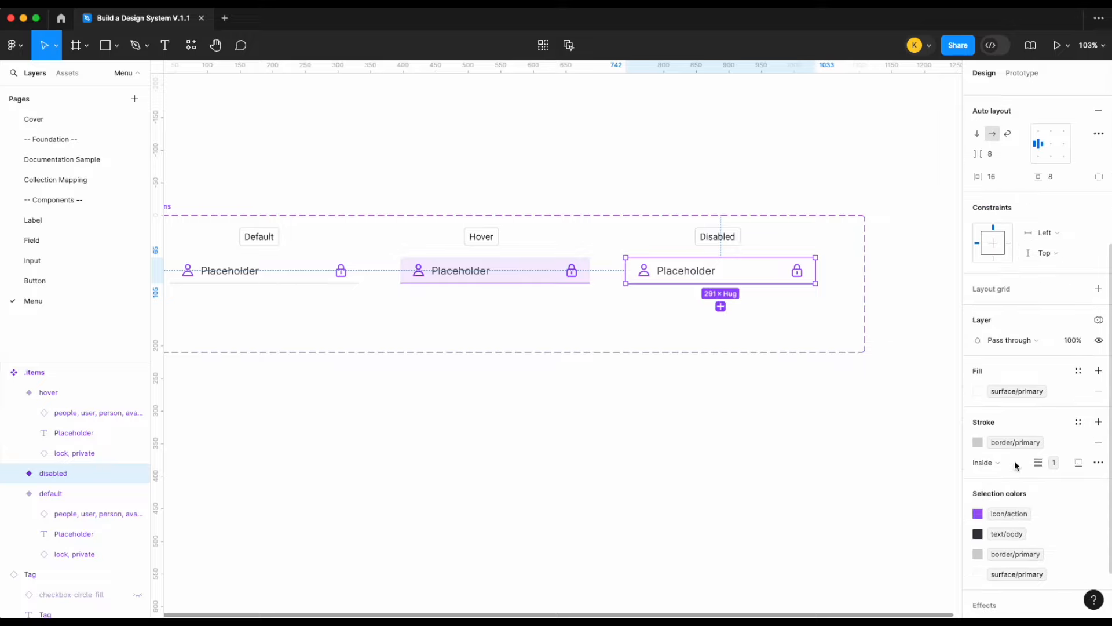
pyautogui.click(1022, 392)
pyautogui.click(884, 565)
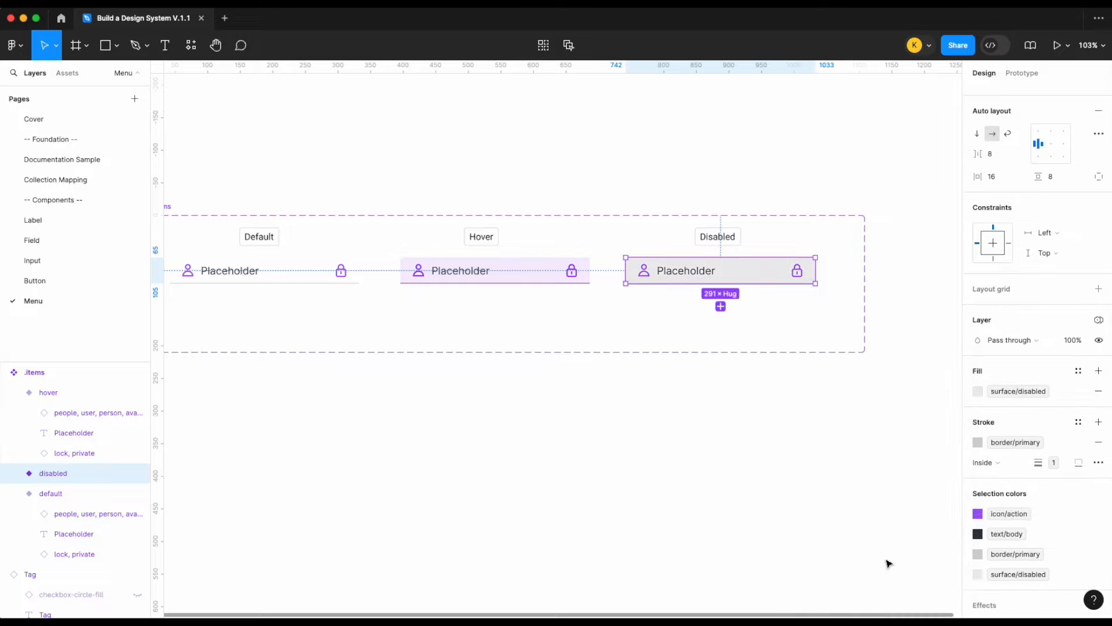
pyautogui.click(1027, 443)
pyautogui.scroll(-4, 895, 556)
pyautogui.click(886, 544)
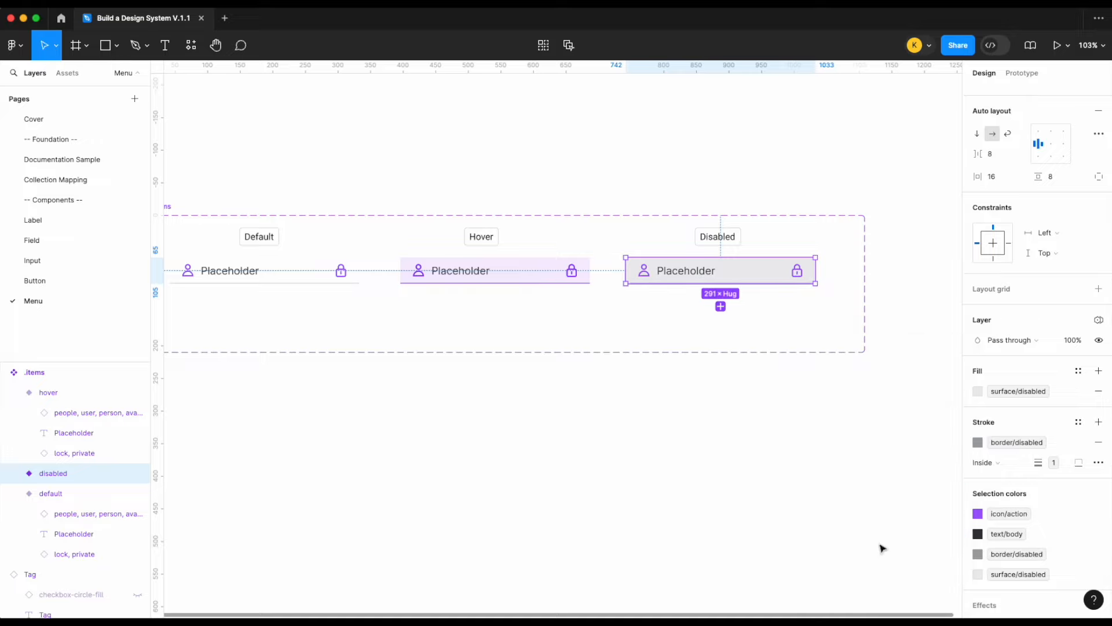
# - Recolor the disabled variant's label with text/on-disabled and its icons with icon/on-disabled
pyautogui.click(1008, 535)
pyautogui.scroll(-5, 881, 513)
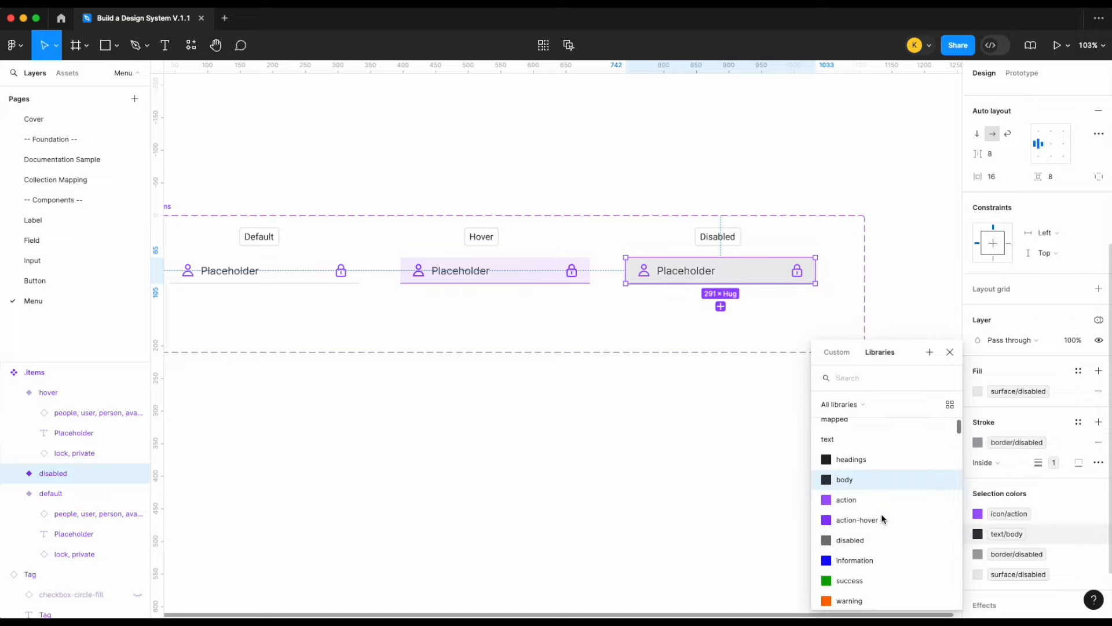
pyautogui.click(874, 539)
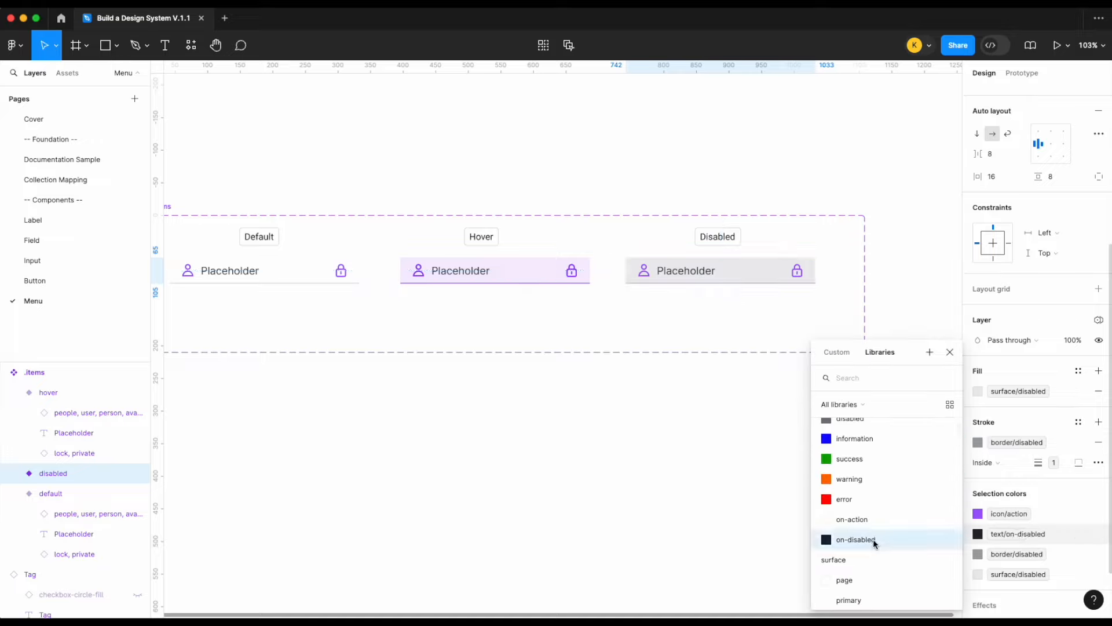
pyautogui.click(1009, 514)
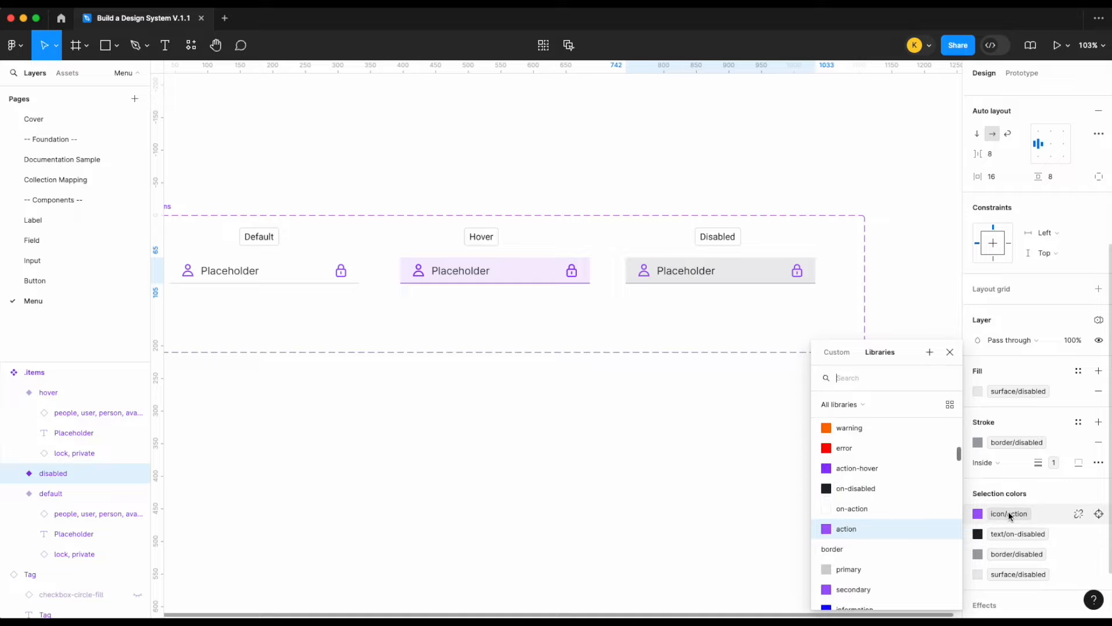
pyautogui.click(867, 493)
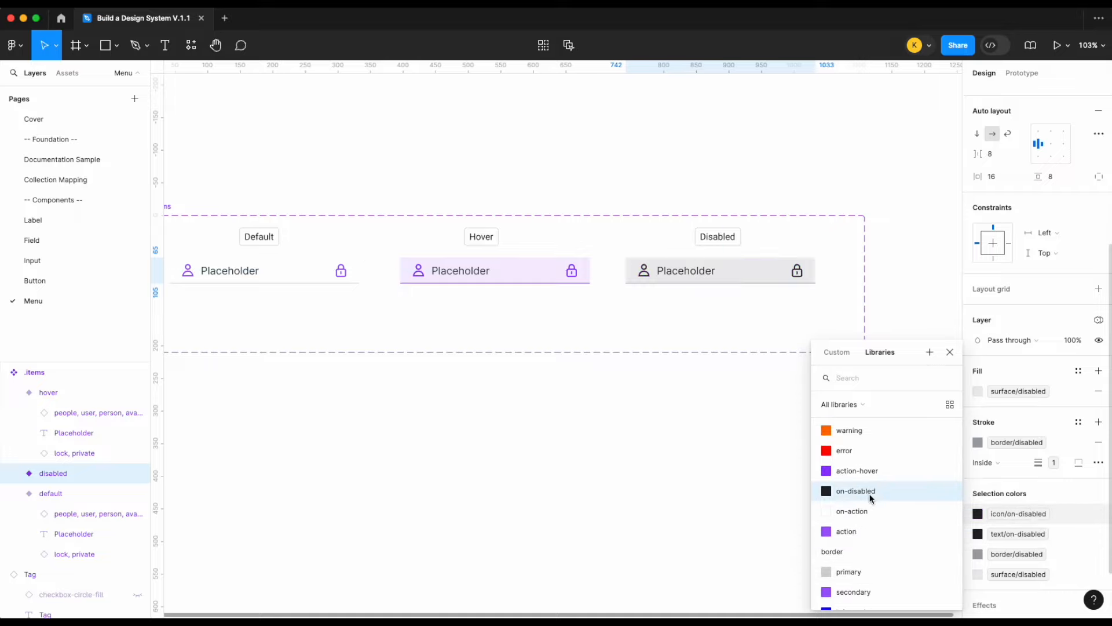
pyautogui.click(735, 453)
pyautogui.scroll(-3, 901, 211)
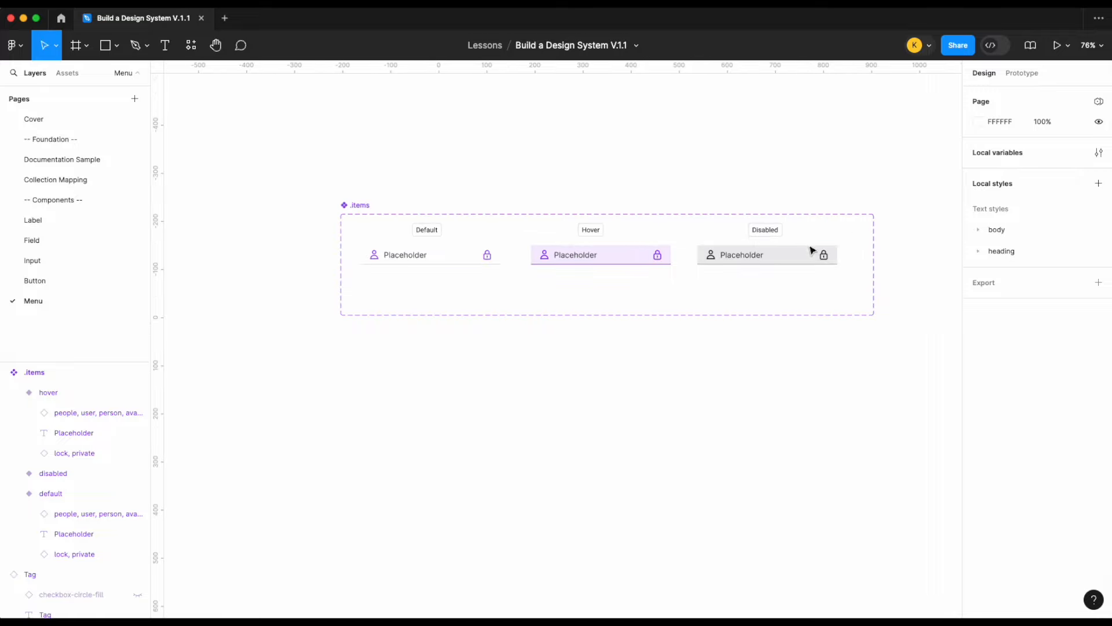
# - Place a test instance above the .items set and reorder the set's properties as Label, Icon left with its swap, Icon right with its swap
pyautogui.click(817, 249)
pyautogui.moveTo(778, 256); pyautogui.dragTo(777, 161)
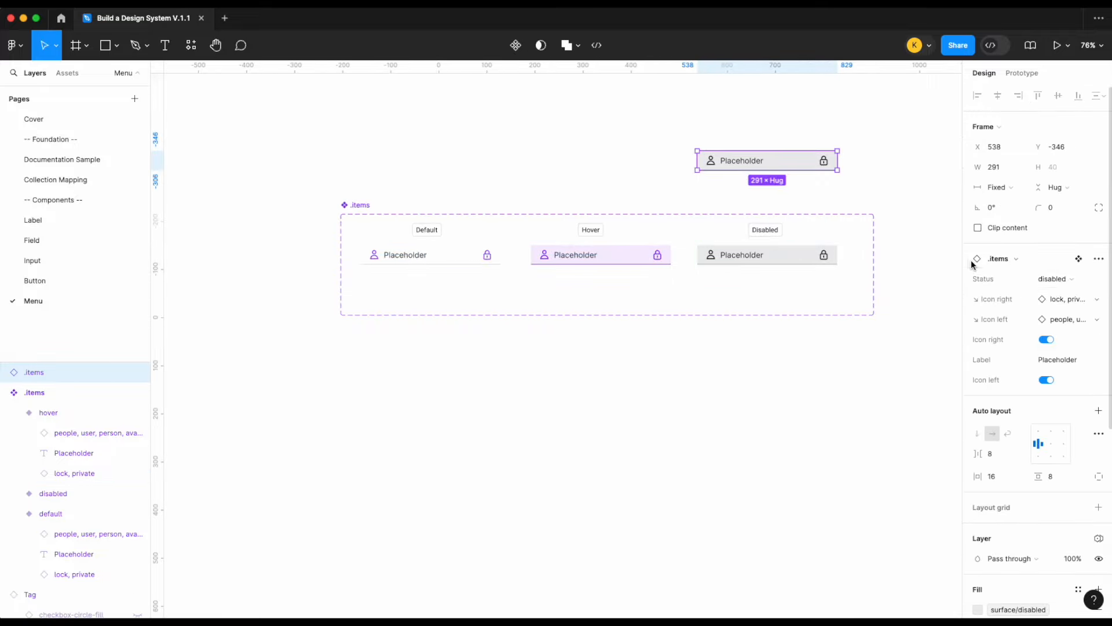
pyautogui.click(347, 203)
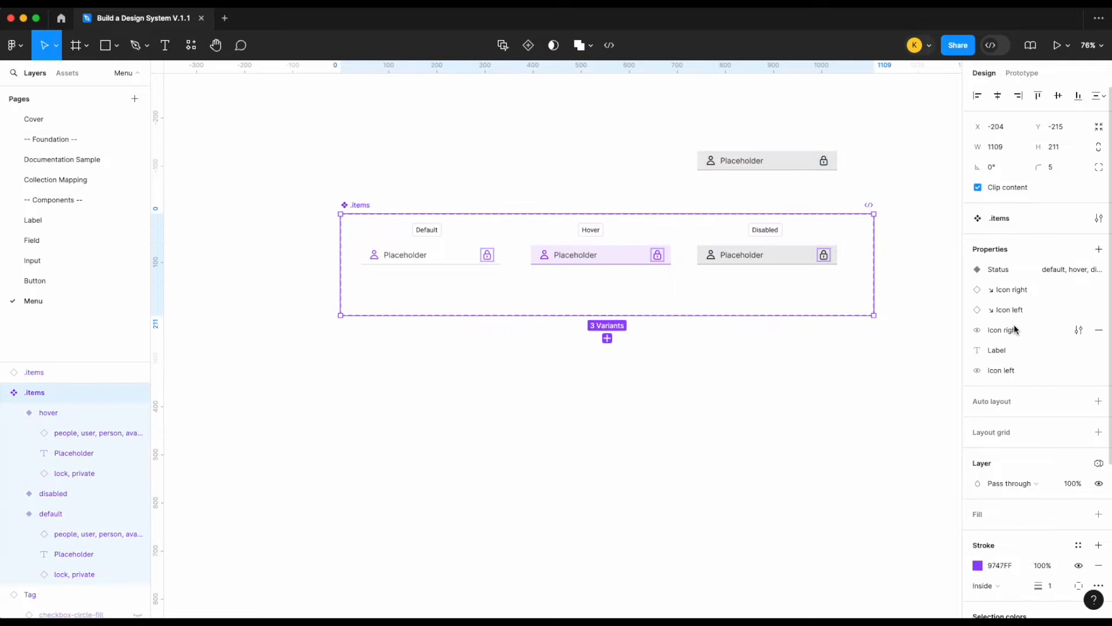
pyautogui.moveTo(1008, 357); pyautogui.dragTo(1007, 284)
pyautogui.moveTo(1019, 374); pyautogui.dragTo(1019, 301)
pyautogui.moveTo(1023, 349); pyautogui.dragTo(1025, 322)
pyautogui.moveTo(1025, 377); pyautogui.dragTo(1025, 340)
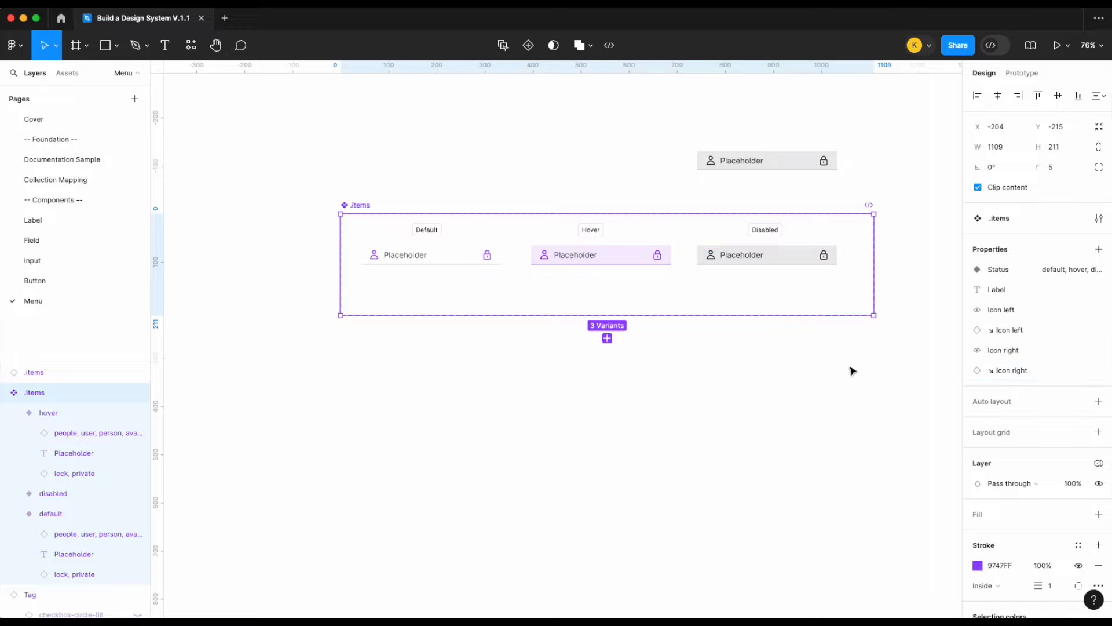
pyautogui.hscroll(2, 851, 370)
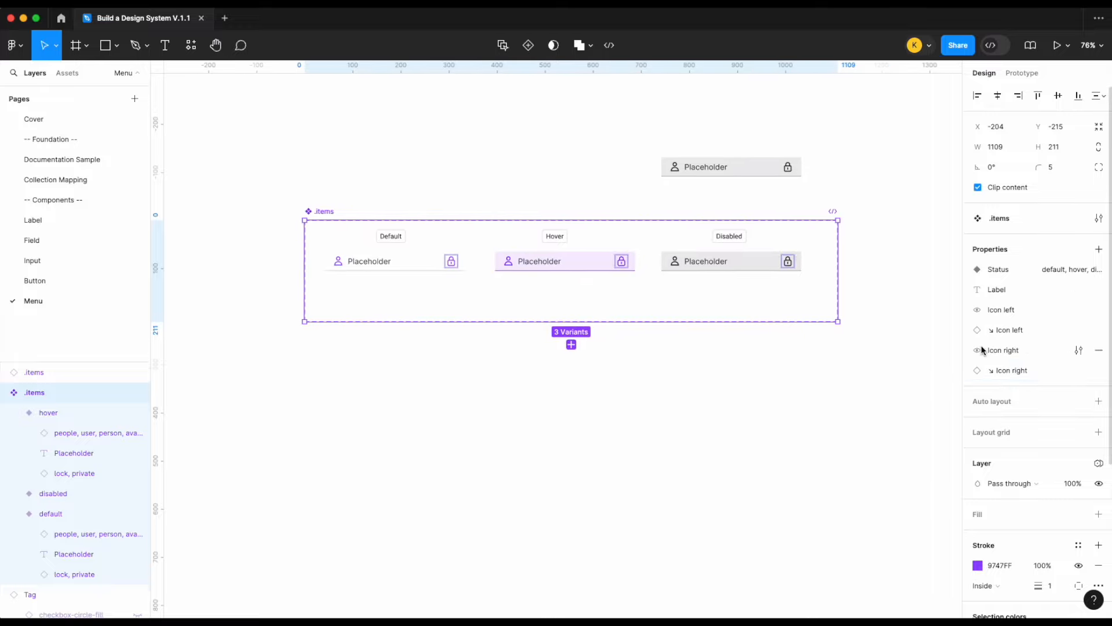
# - Test the instance above the .items set by switching its Status between variants, ending on default
pyautogui.click(777, 175)
pyautogui.click(1057, 279)
pyautogui.click(1051, 264)
pyautogui.click(1054, 281)
pyautogui.click(1053, 265)
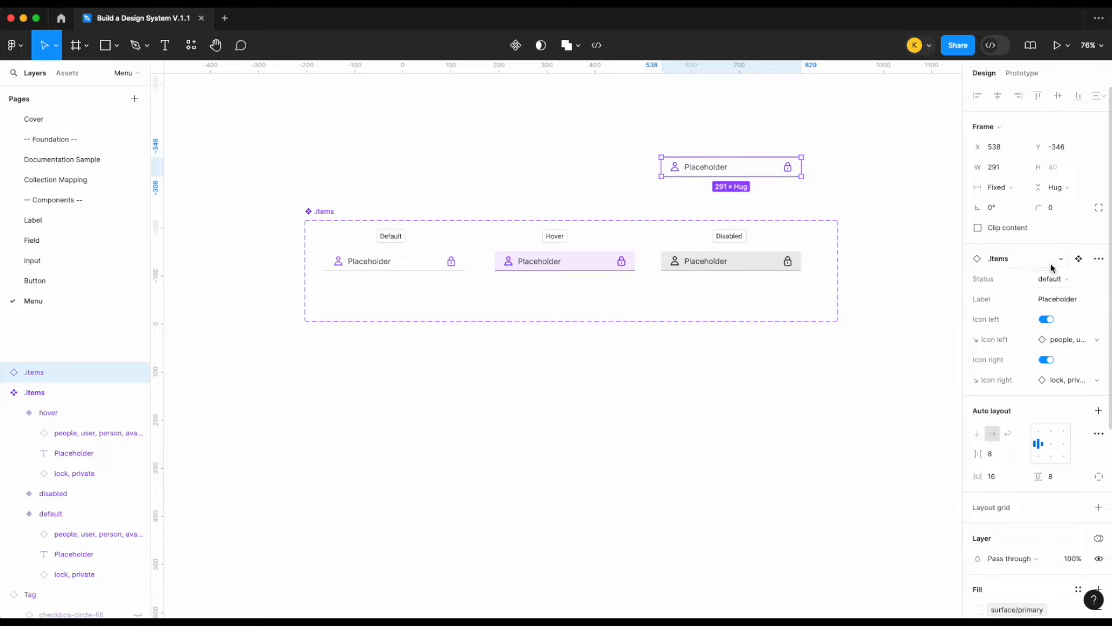
pyautogui.click(1061, 283)
pyautogui.click(1057, 293)
pyautogui.click(1055, 281)
pyautogui.click(1050, 264)
pyautogui.click(834, 181)
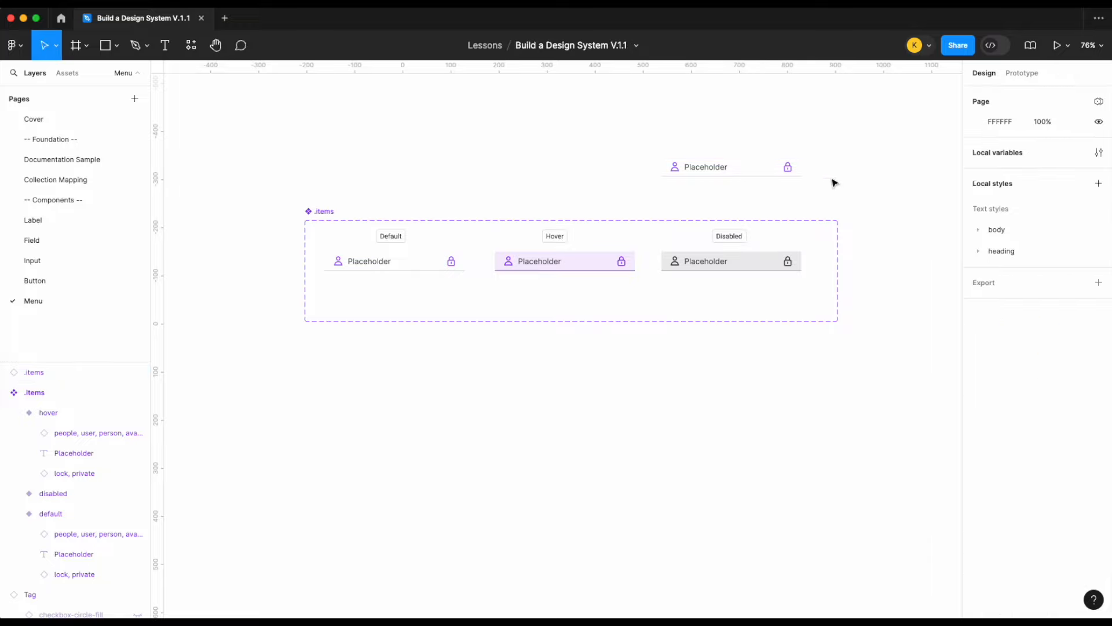
pyautogui.hscroll(-1, 783, 175)
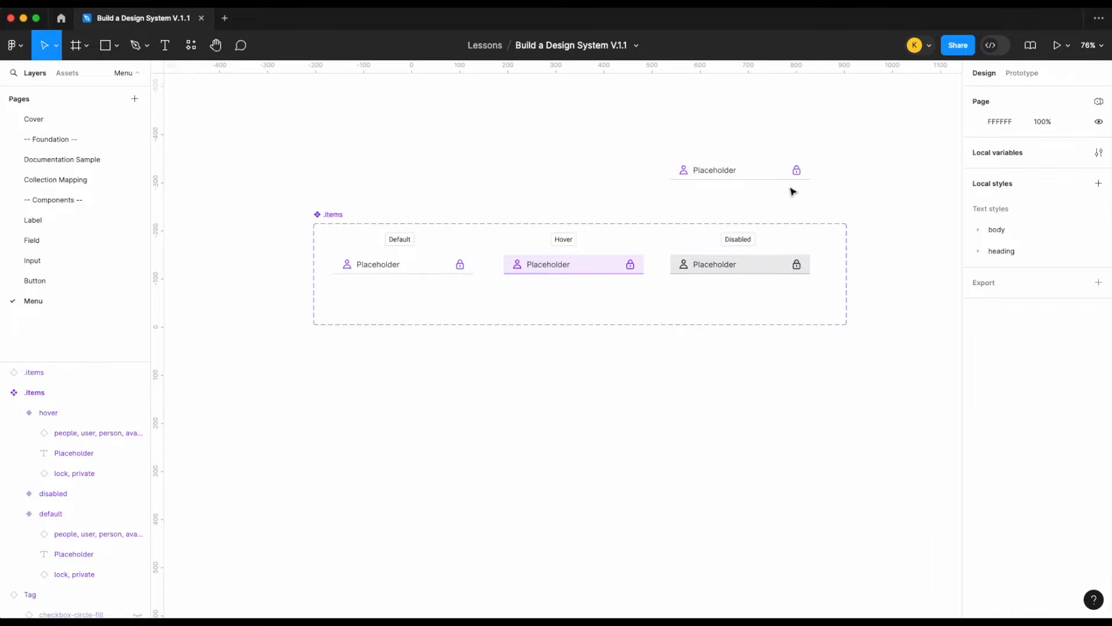
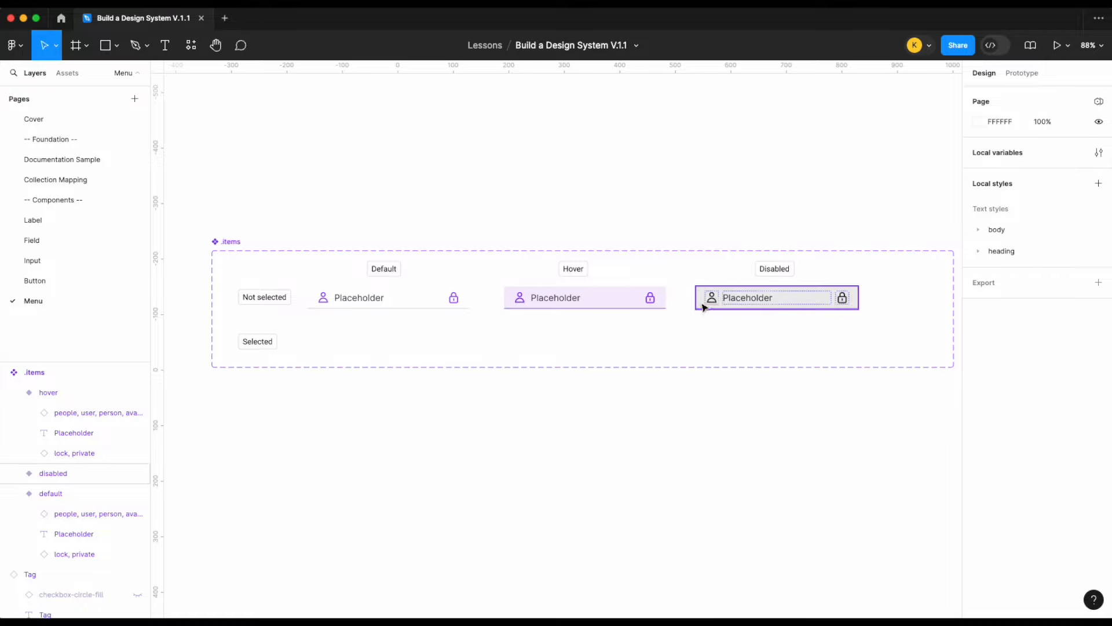
# - Add a variant property named "Type" with the value "not selected" to the .items component set
pyautogui.click(220, 242)
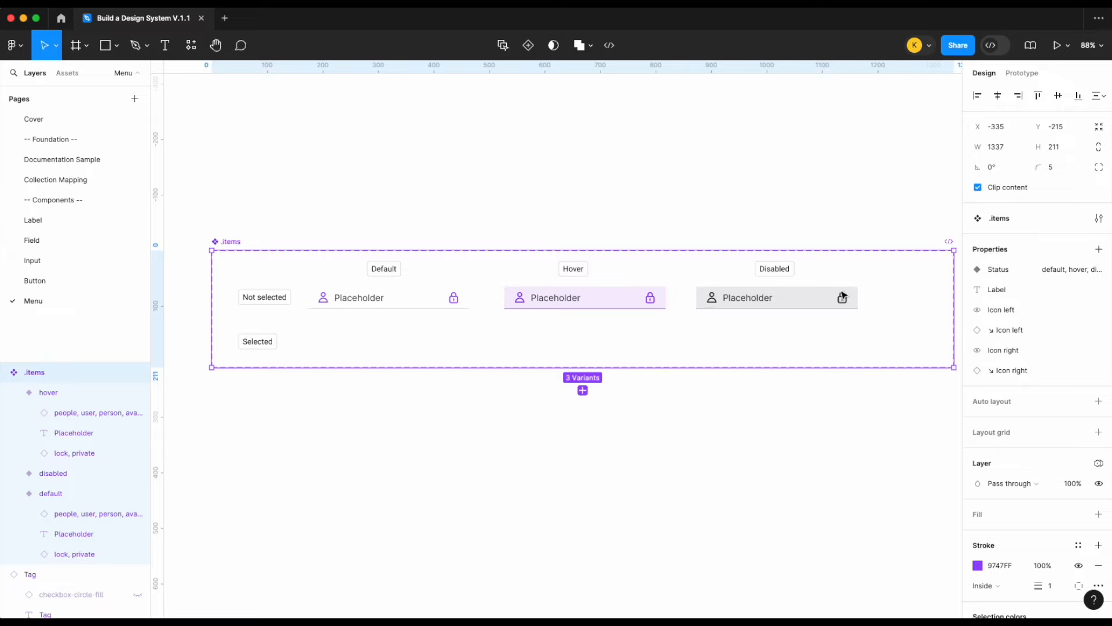
pyautogui.click(1098, 249)
pyautogui.click(1020, 290)
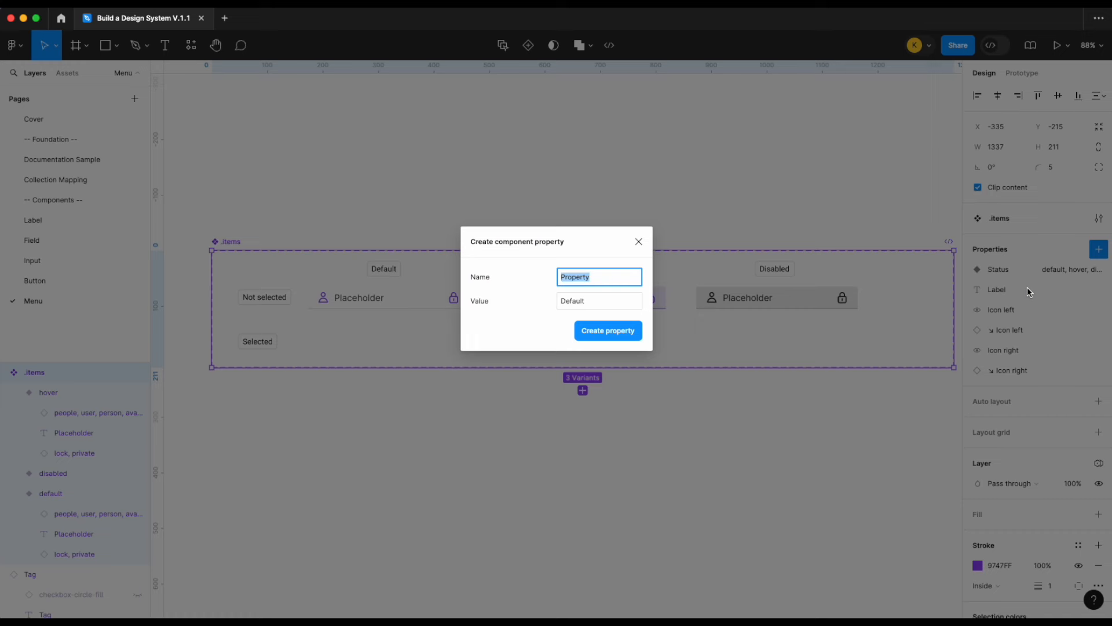
pyautogui.write('Type')
pyautogui.doubleClick(581, 302)
pyautogui.write('not s')
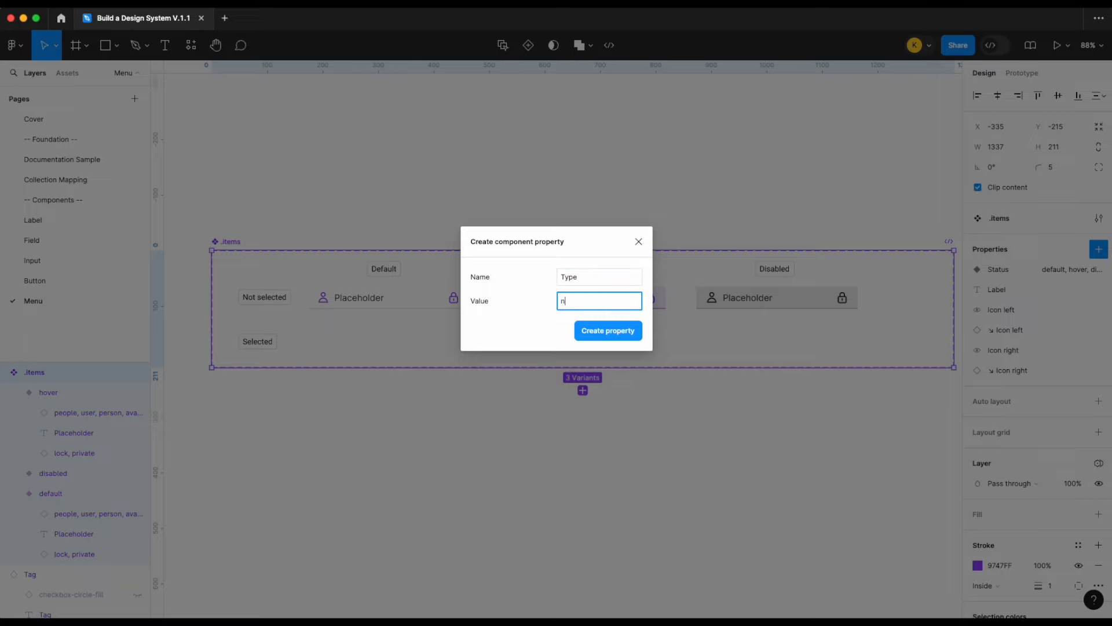
pyautogui.press('Return')
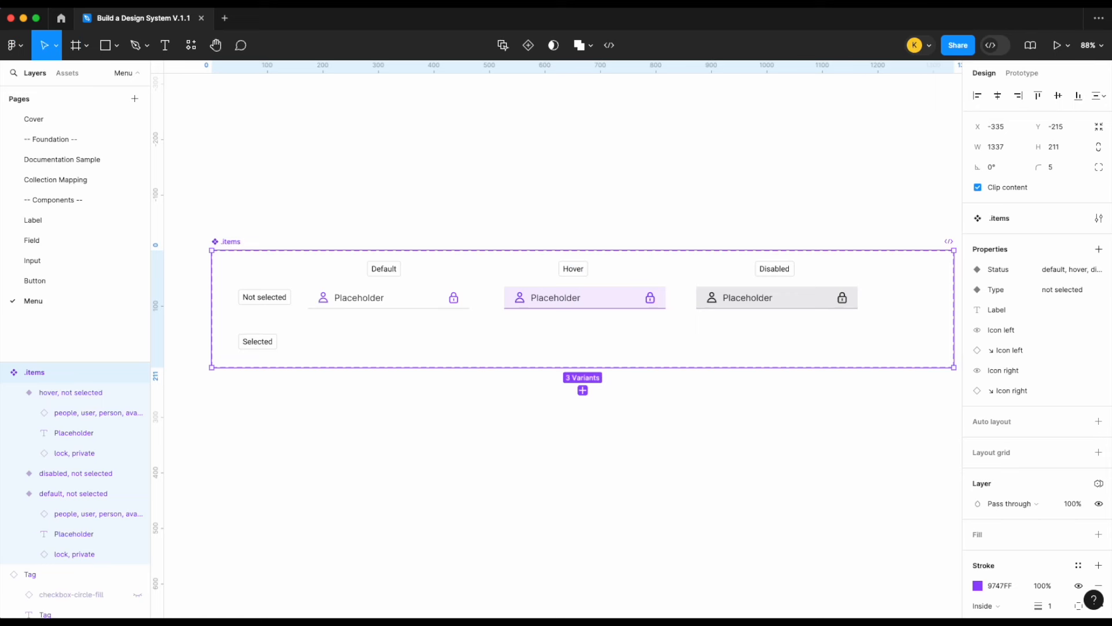
# - Duplicate the default variant into the Selected row and set the copy's Type to "selected"
pyautogui.click(428, 306)
pyautogui.scroll(4, 417, 306)
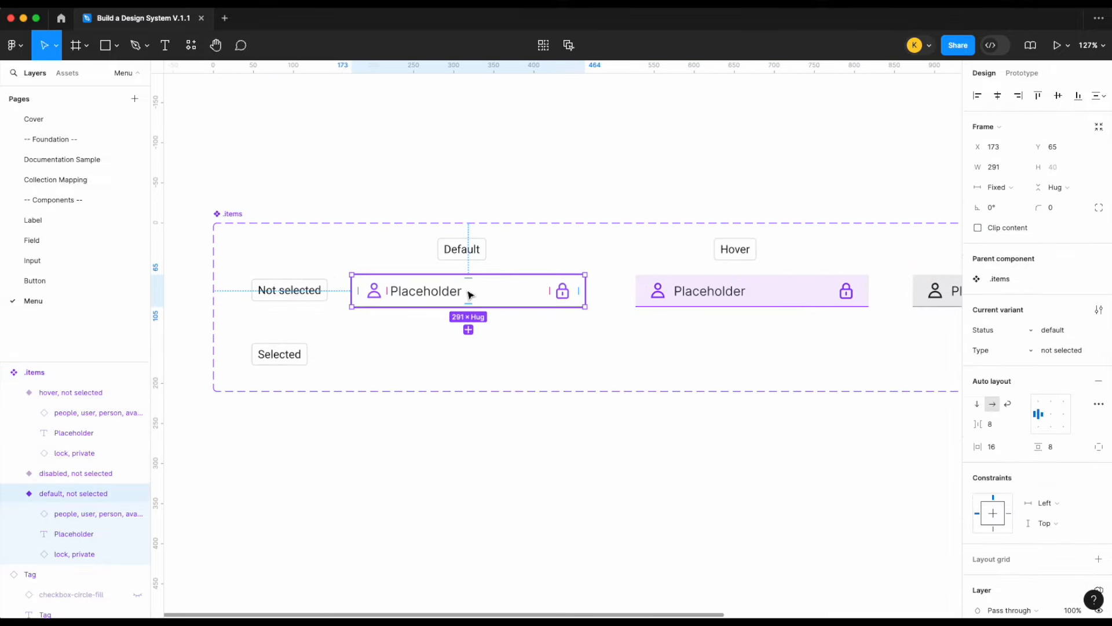
pyautogui.moveTo(470, 293); pyautogui.dragTo(468, 355)
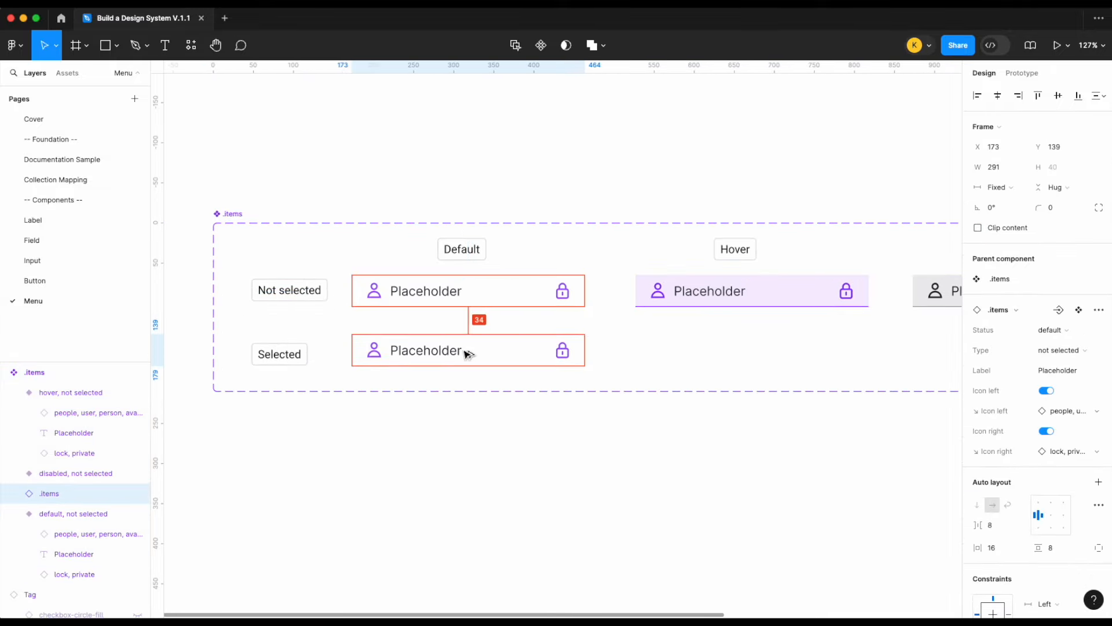
pyautogui.write('select')
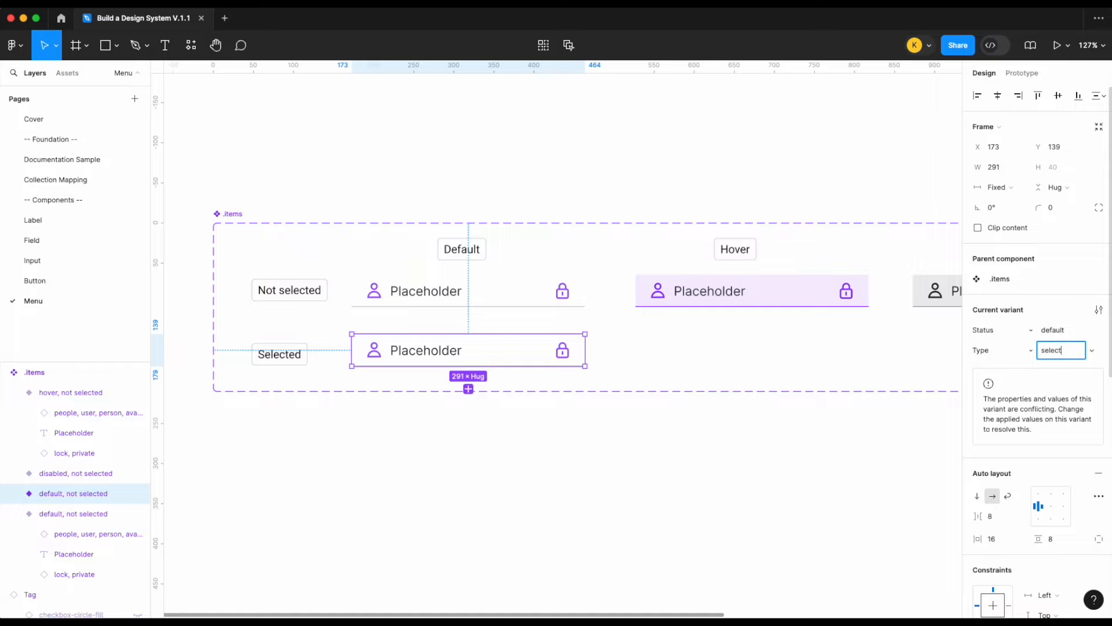
pyautogui.write('ed')
pyautogui.press('Return')
# - Remove the default selected variant's stroke and set its fill to surface/action
pyautogui.scroll(-5, 1061, 506)
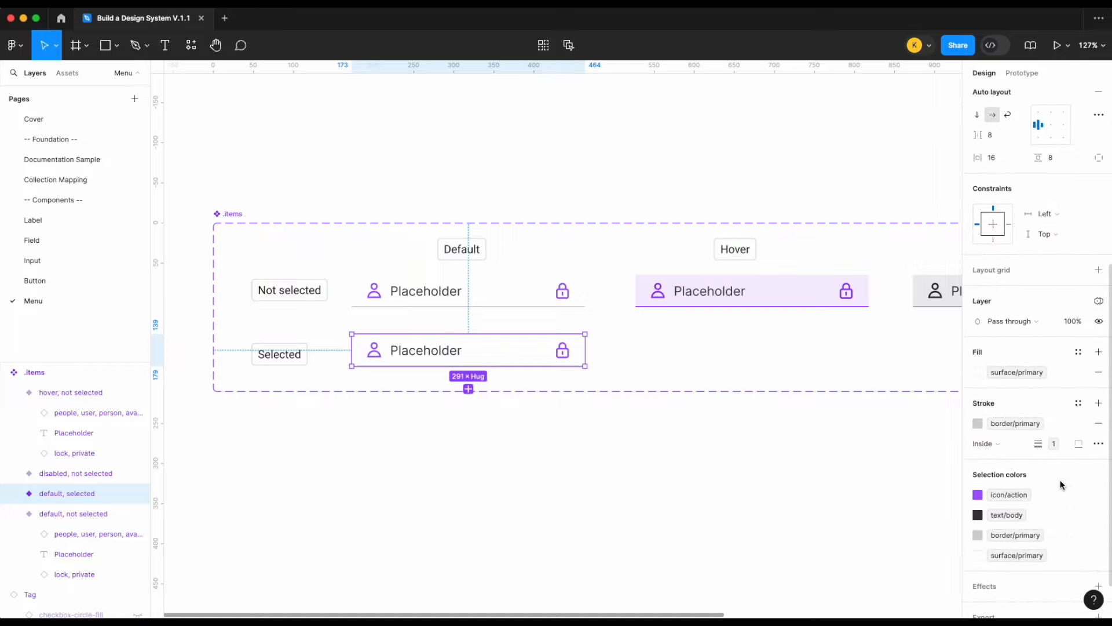
pyautogui.click(1099, 412)
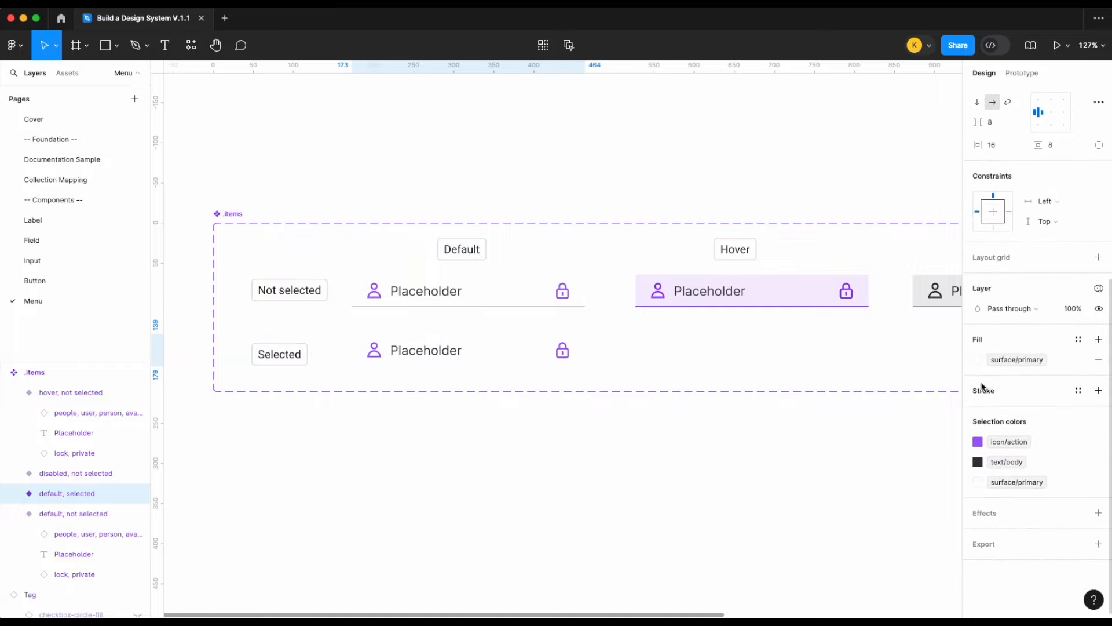
pyautogui.click(1007, 360)
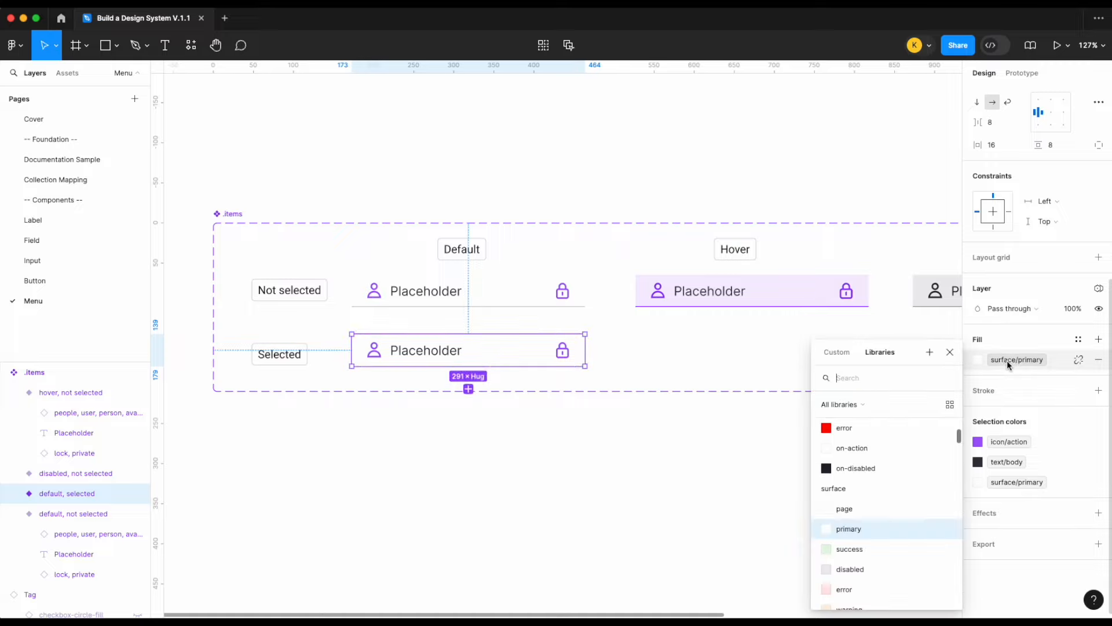
pyautogui.scroll(-3, 866, 498)
pyautogui.click(863, 488)
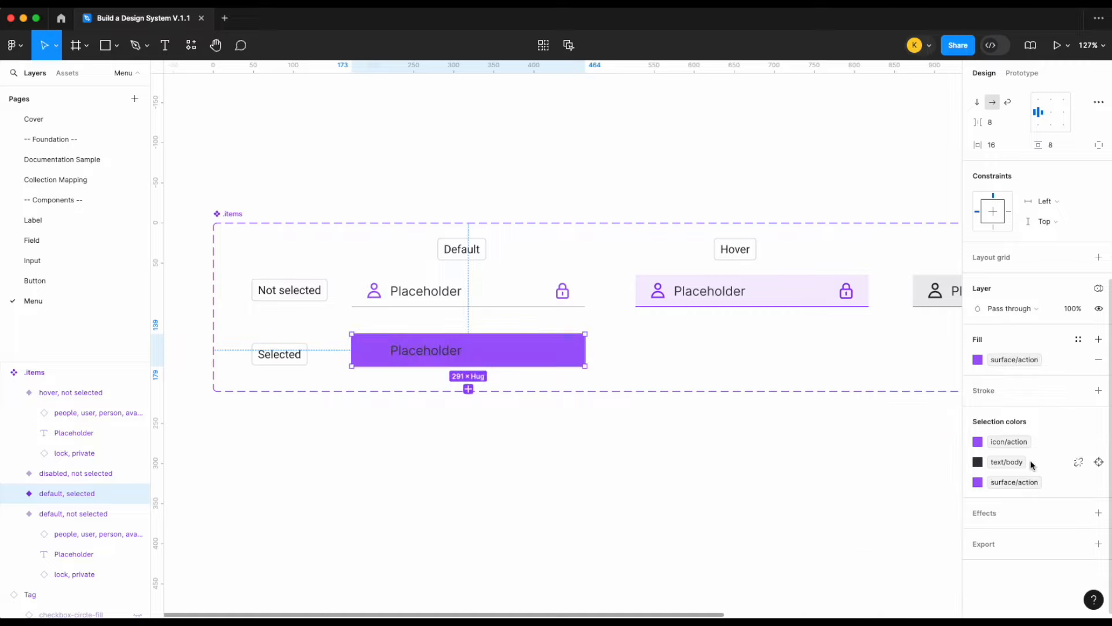
# - Recolor the default selected variant's label with text/on-action and its icons with icon/on-action
pyautogui.click(1018, 467)
pyautogui.scroll(-3, 878, 528)
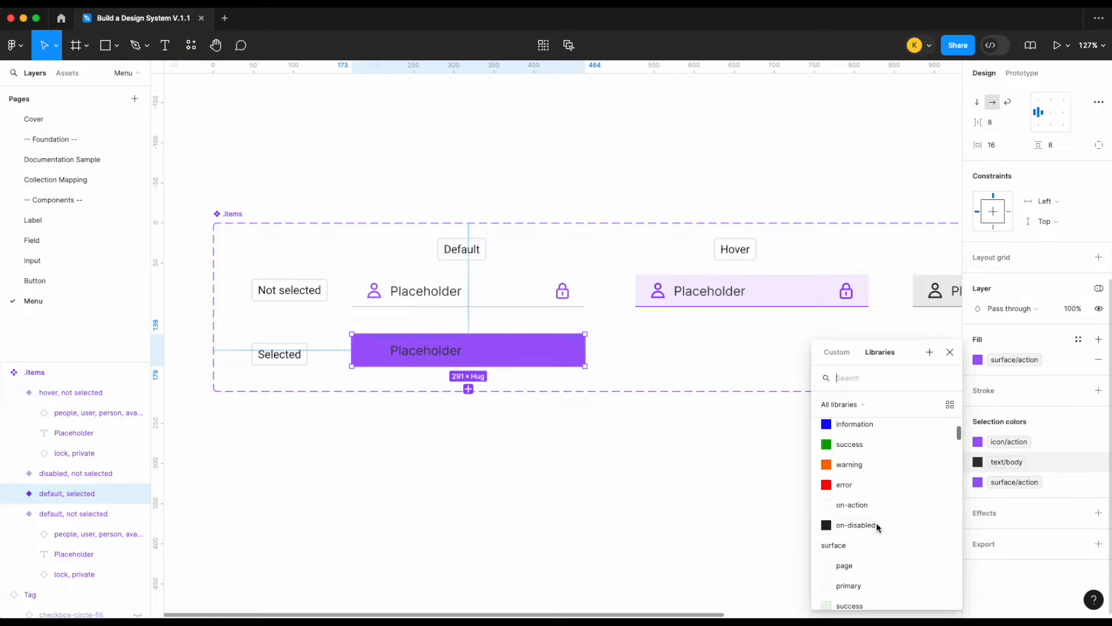
pyautogui.click(870, 509)
pyautogui.click(1007, 444)
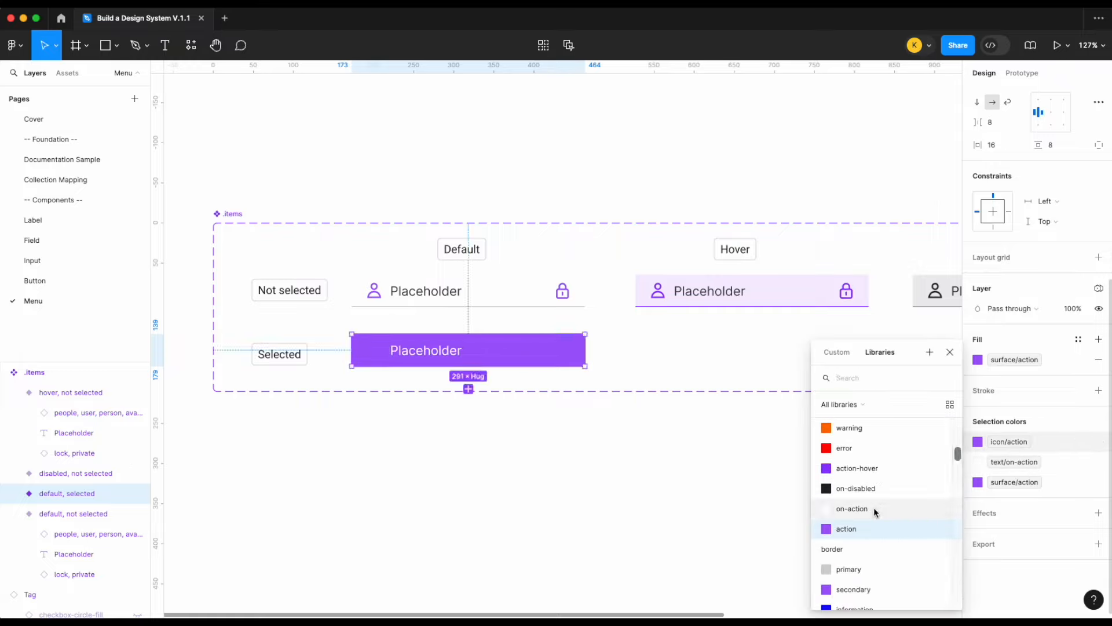
pyautogui.scroll(2, 873, 507)
pyautogui.scroll(-1, 874, 508)
pyautogui.click(870, 539)
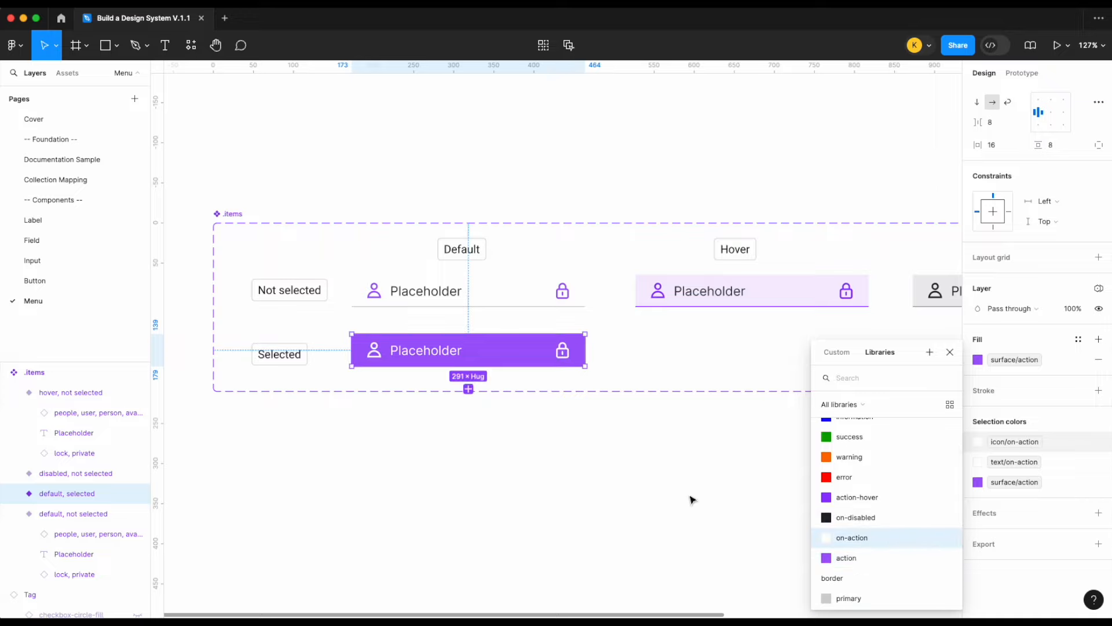
pyautogui.click(692, 499)
# - Duplicate the hover variant into the Selected row and set the copy's Type to "selected"
pyautogui.hscroll(3, 678, 345)
pyautogui.click(666, 302)
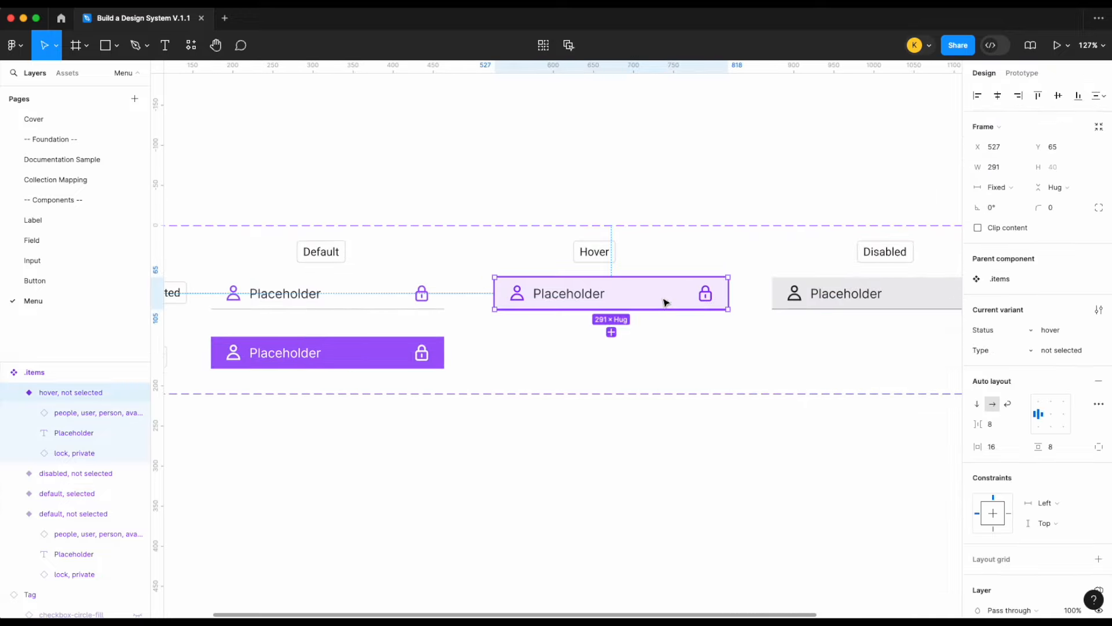
pyautogui.moveTo(666, 301); pyautogui.dragTo(665, 361)
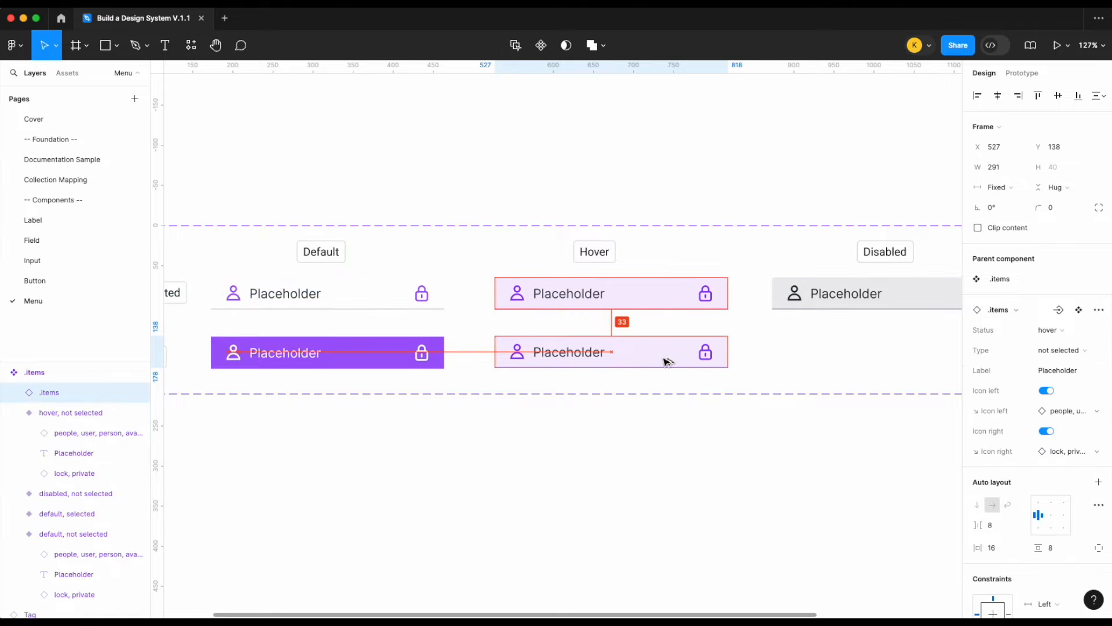
pyautogui.write('sele')
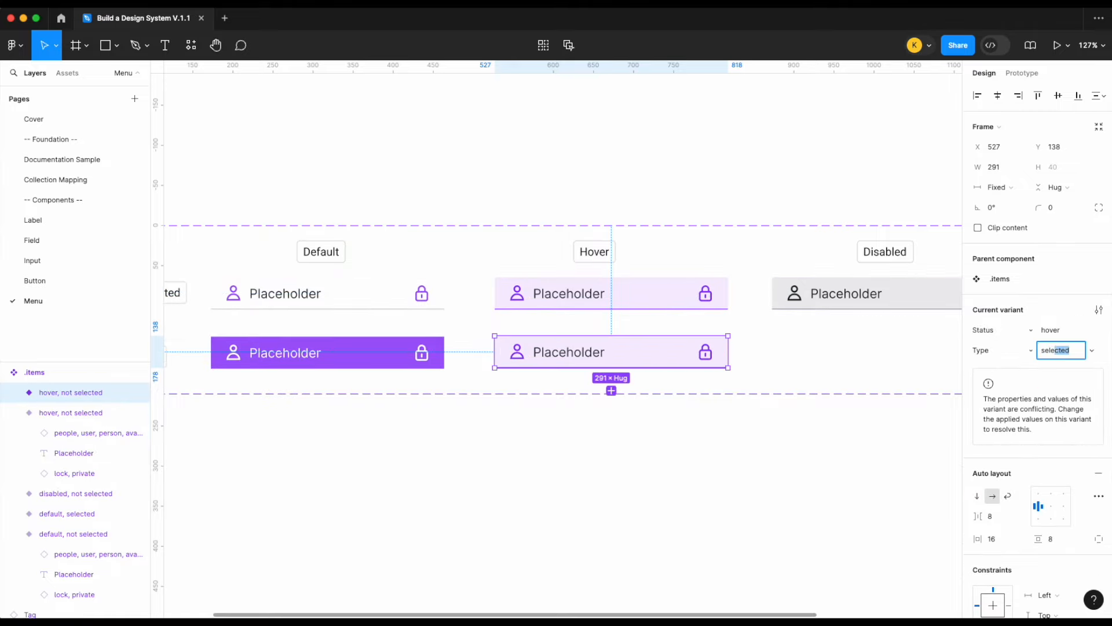
pyautogui.press('Return')
# - Set the hover selected variant's fill to surface/action-hover and remove its stroke
pyautogui.scroll(-5, 1031, 446)
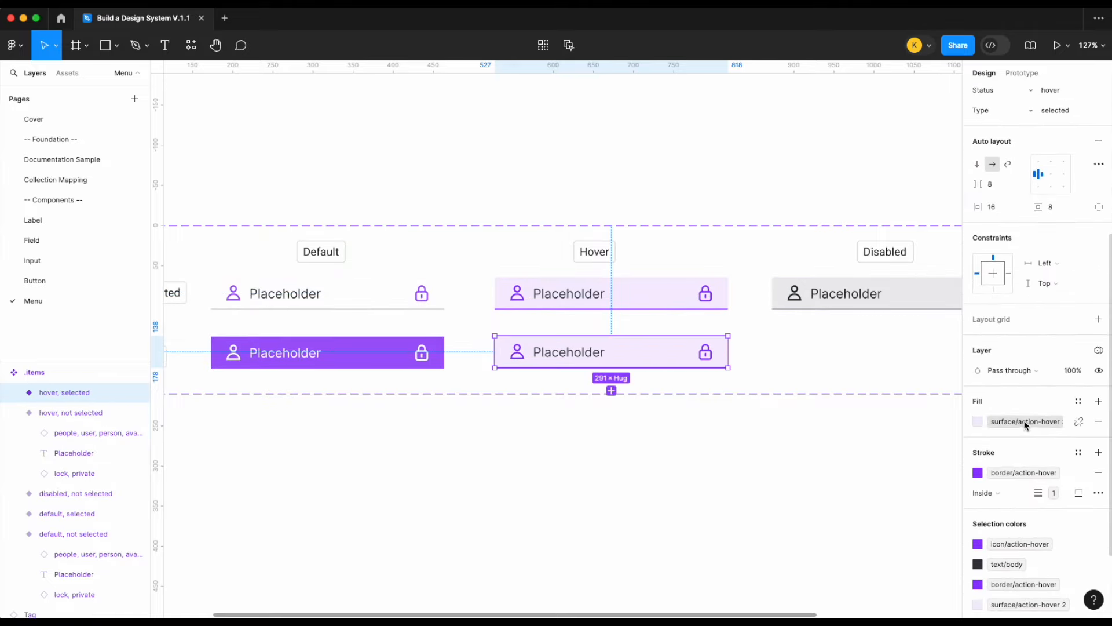
pyautogui.click(1024, 427)
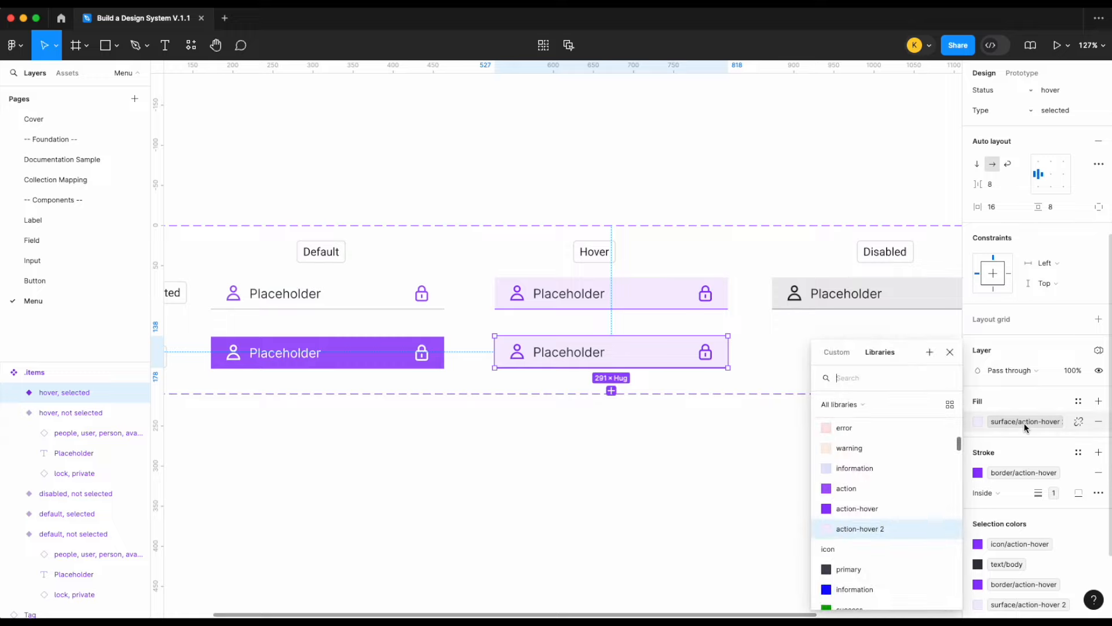
pyautogui.click(915, 513)
pyautogui.scroll(-1, 1072, 475)
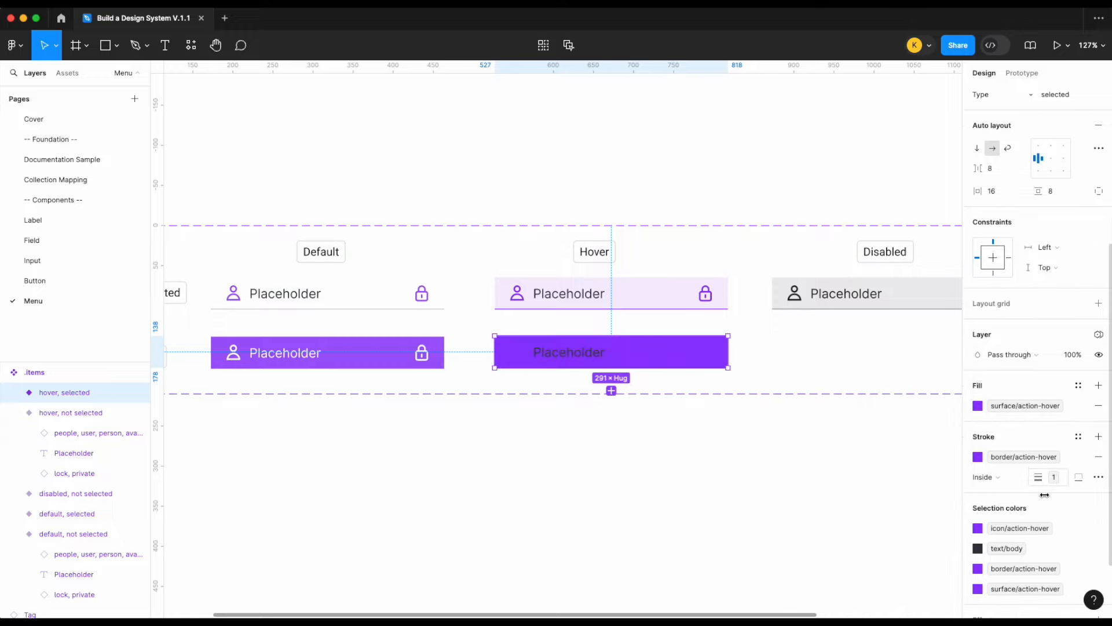
pyautogui.click(1098, 456)
# - Recolor the hover selected variant's label with text/on-action and its icons with icon/on-action
pyautogui.scroll(-1, 1089, 467)
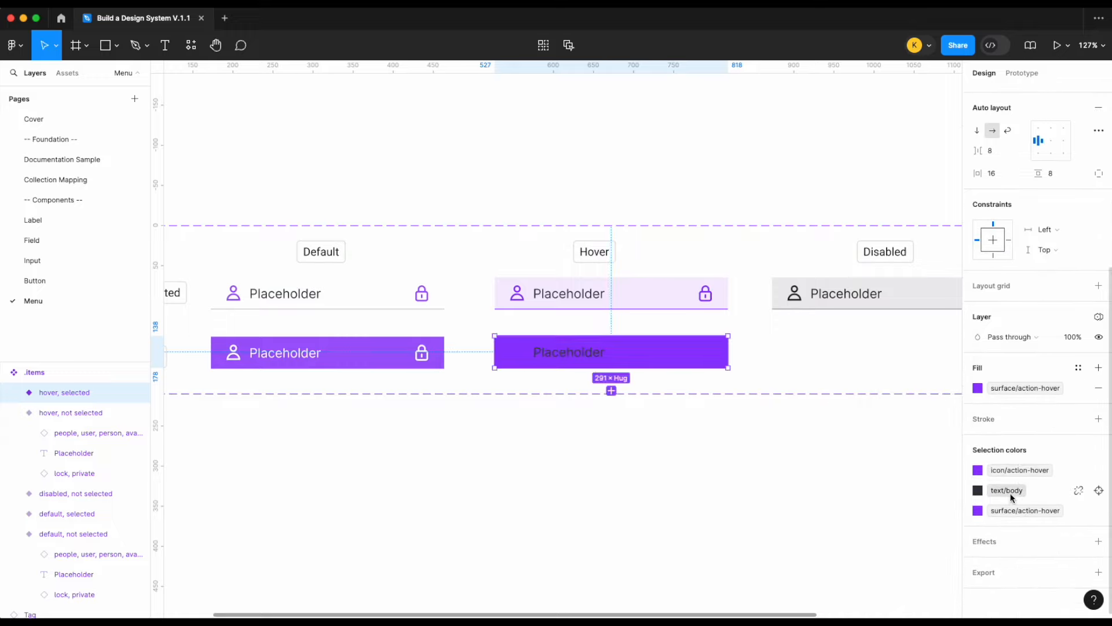
pyautogui.click(1010, 492)
pyautogui.scroll(-5, 880, 518)
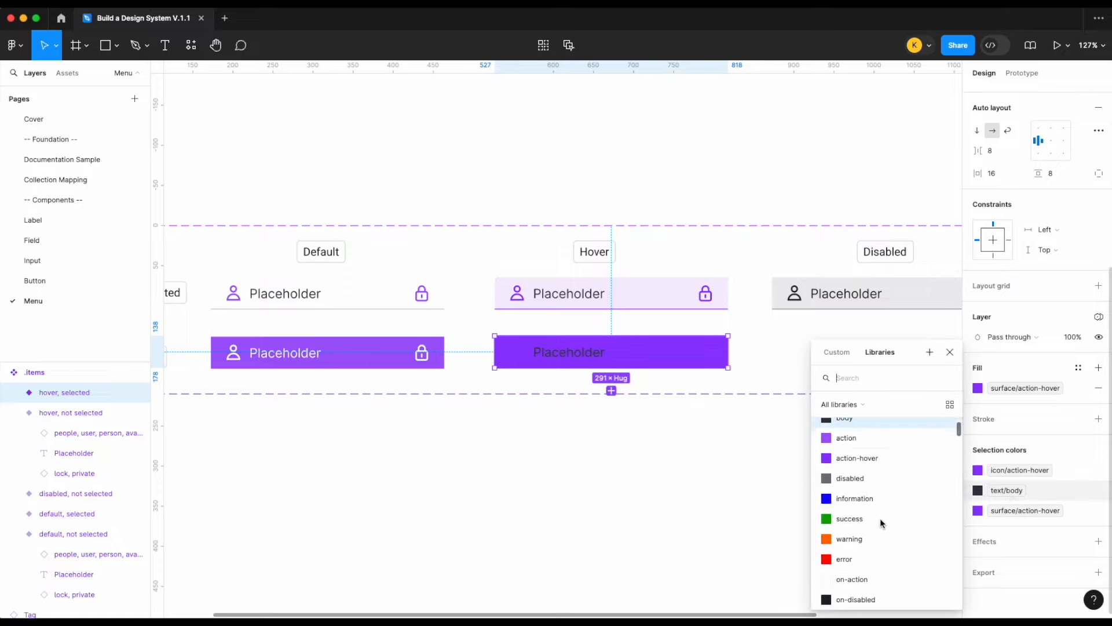
pyautogui.click(875, 527)
pyautogui.click(1011, 470)
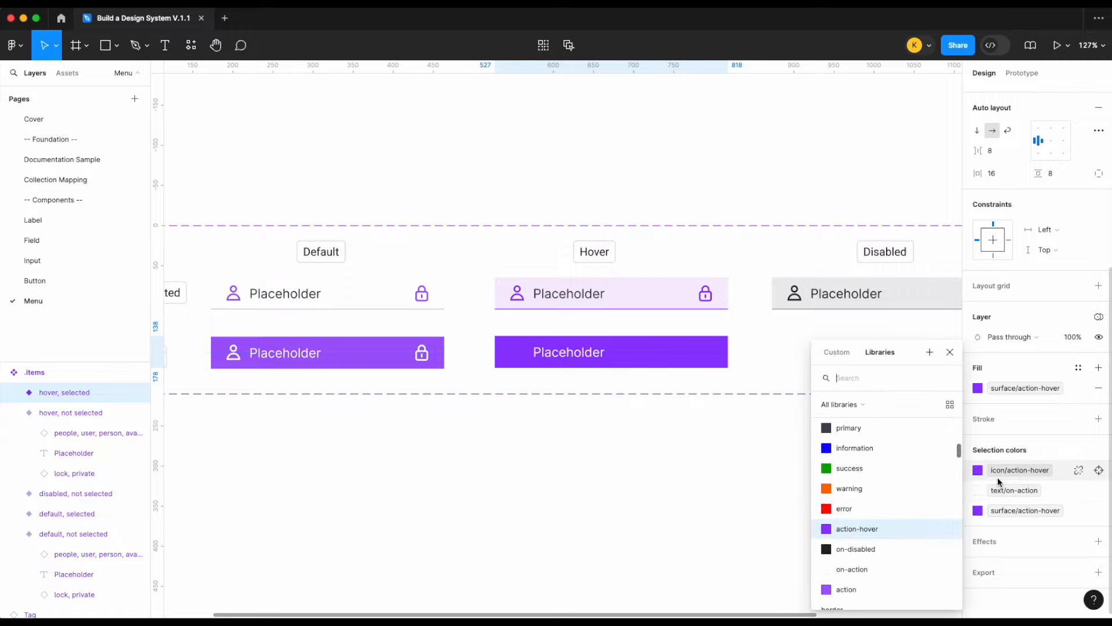
pyautogui.scroll(-1, 863, 558)
pyautogui.click(860, 552)
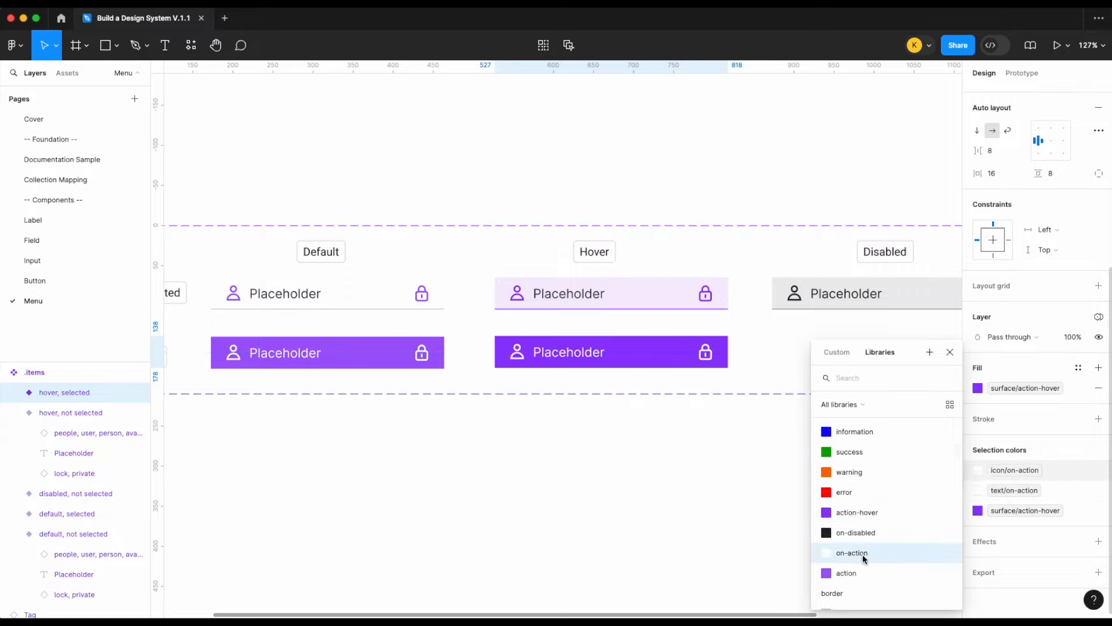
pyautogui.click(693, 501)
# - Duplicate the disabled variant into the Selected row and set the copy's Type to "selected"
pyautogui.hscroll(5, 694, 481)
pyautogui.click(727, 299)
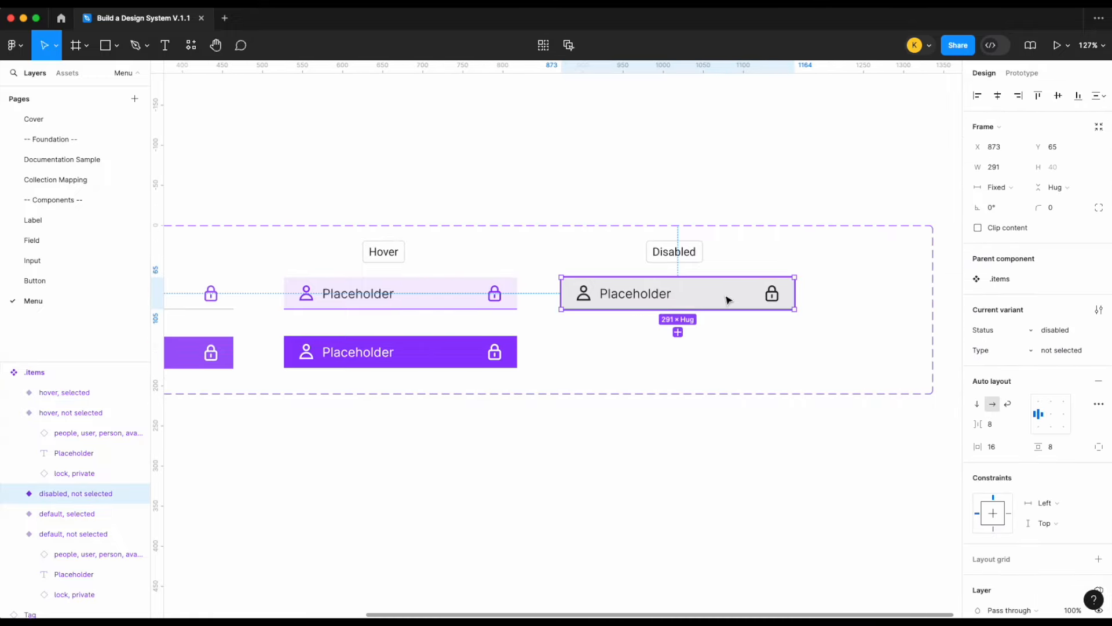
pyautogui.moveTo(728, 299); pyautogui.dragTo(728, 352)
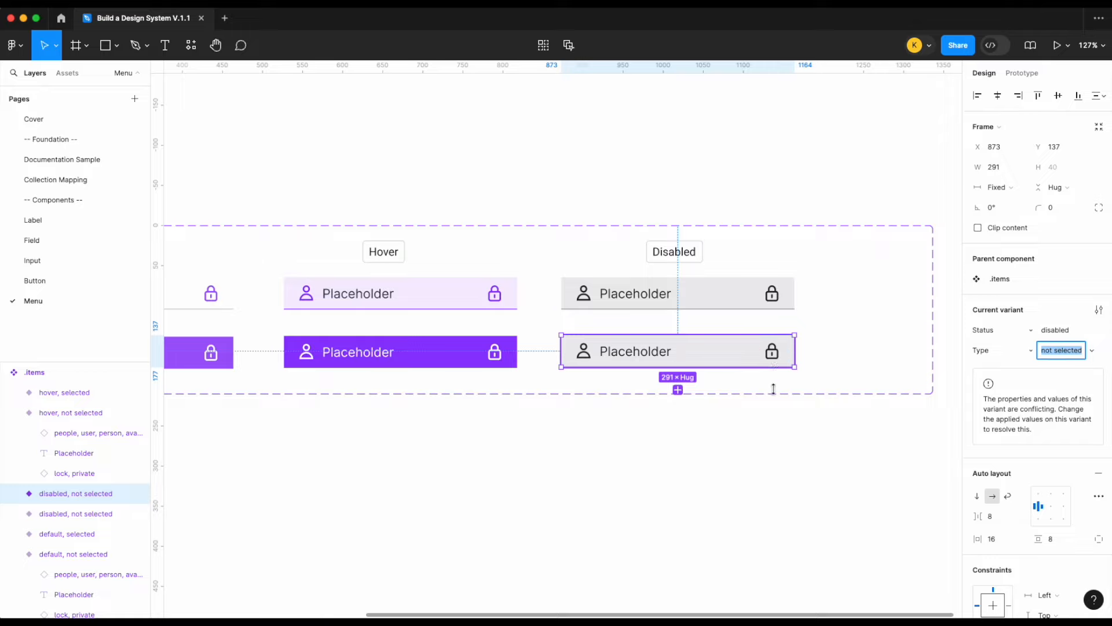
pyautogui.write('selected')
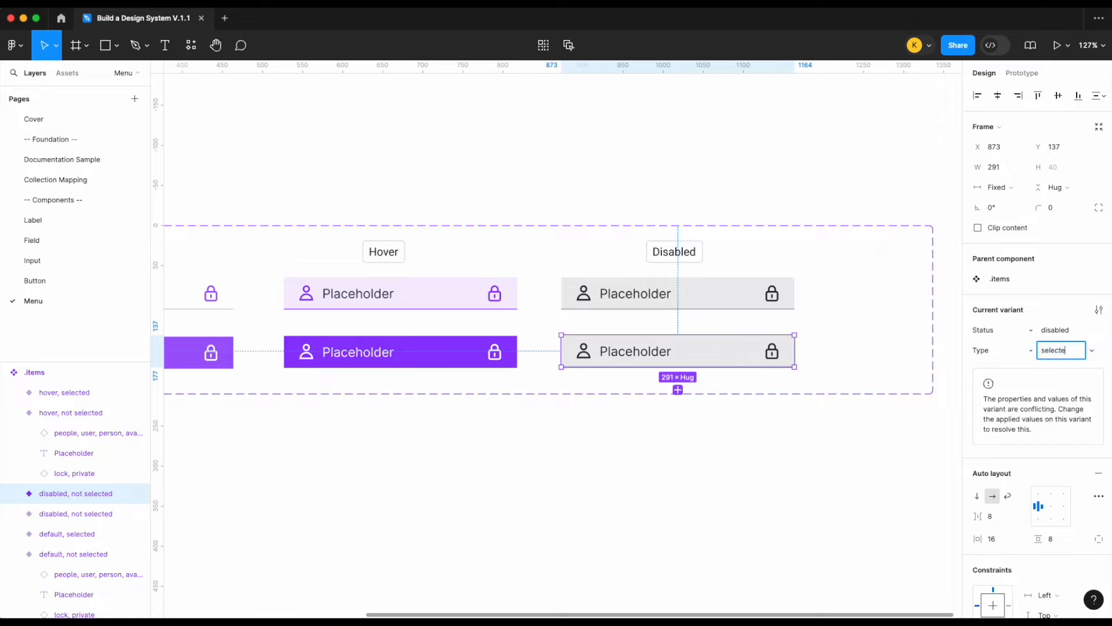
pyautogui.press('Return')
pyautogui.scroll(-5, 1014, 447)
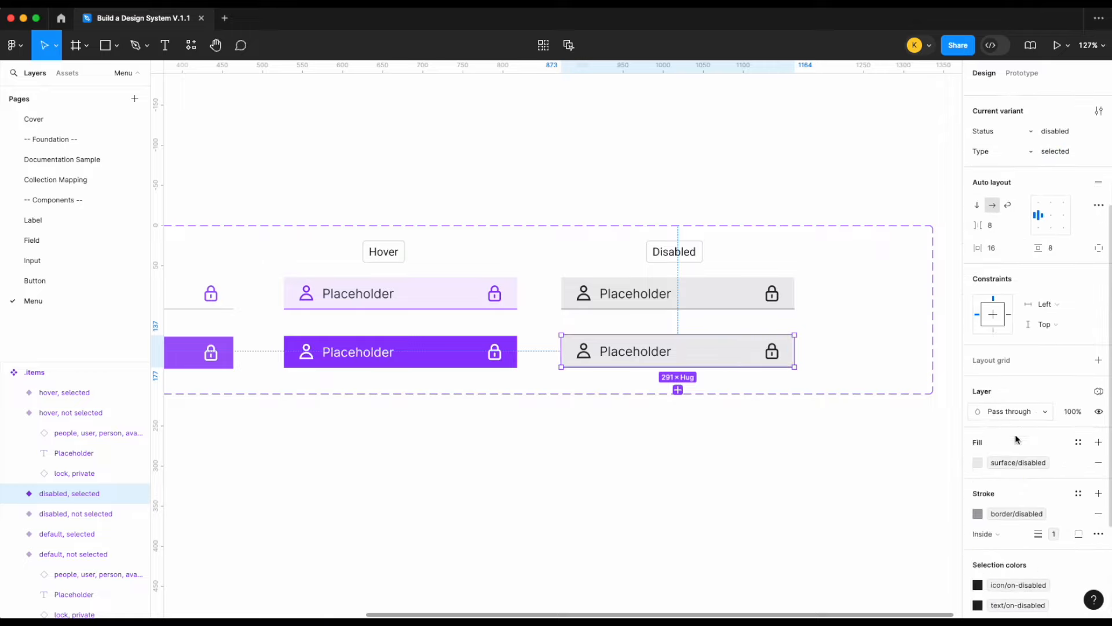
pyautogui.click(1014, 447)
pyautogui.scroll(-4, 874, 549)
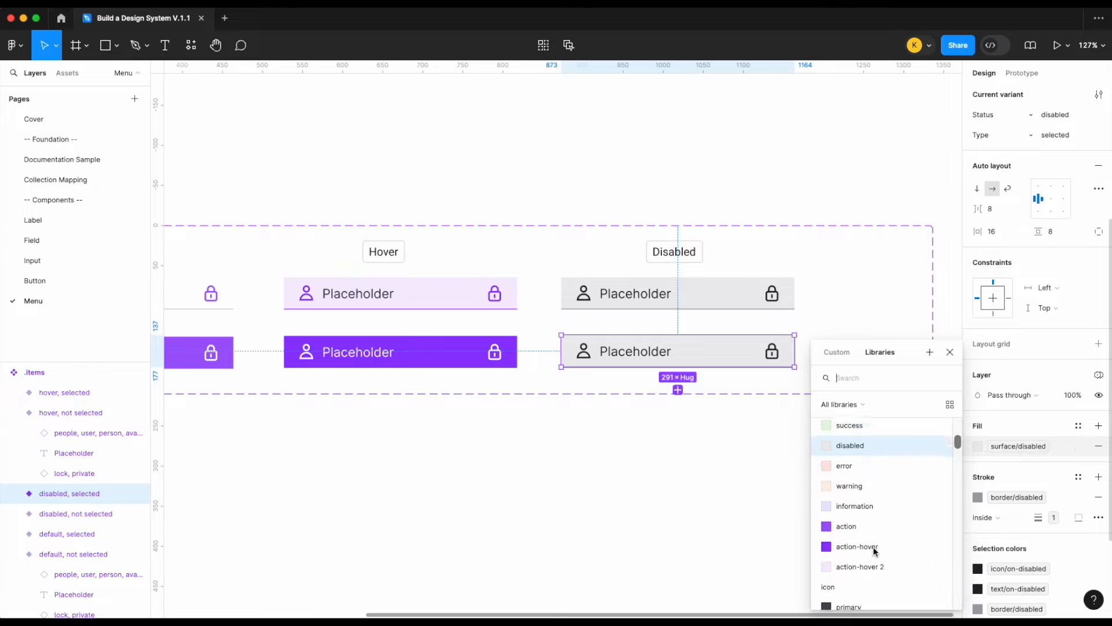
pyautogui.scroll(2, 874, 547)
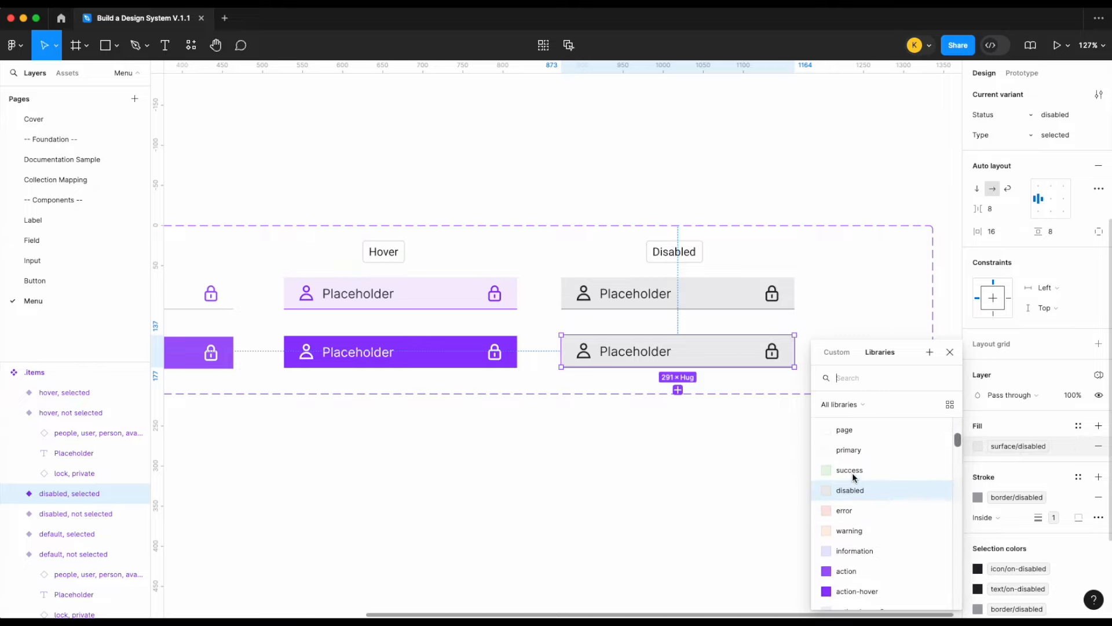
pyautogui.click(693, 507)
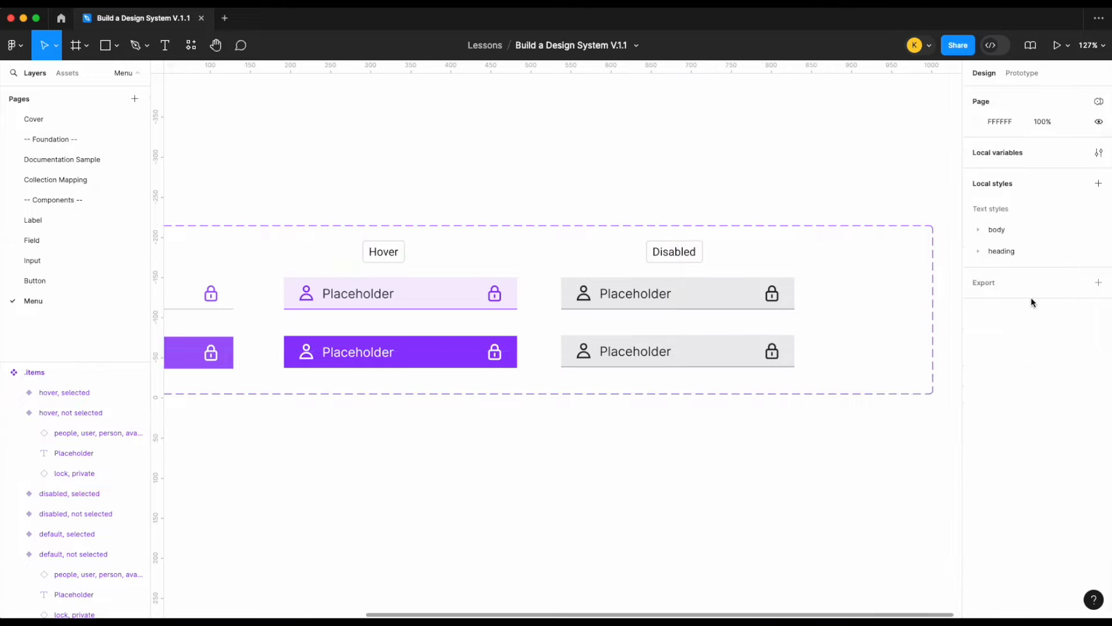
# - Duplicate the action-hover 2 variable in the mapped collection's surface group and name the copy "disabled-selected"
pyautogui.click(1099, 153)
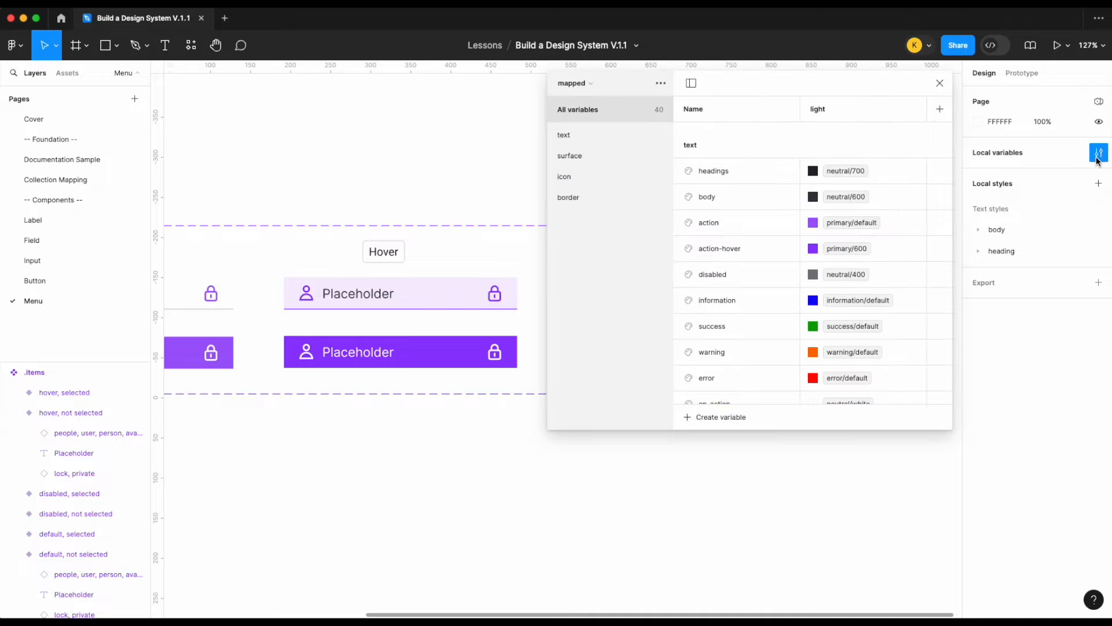
pyautogui.click(618, 160)
pyautogui.click(738, 369)
pyautogui.hotkey('shift', 'Return')
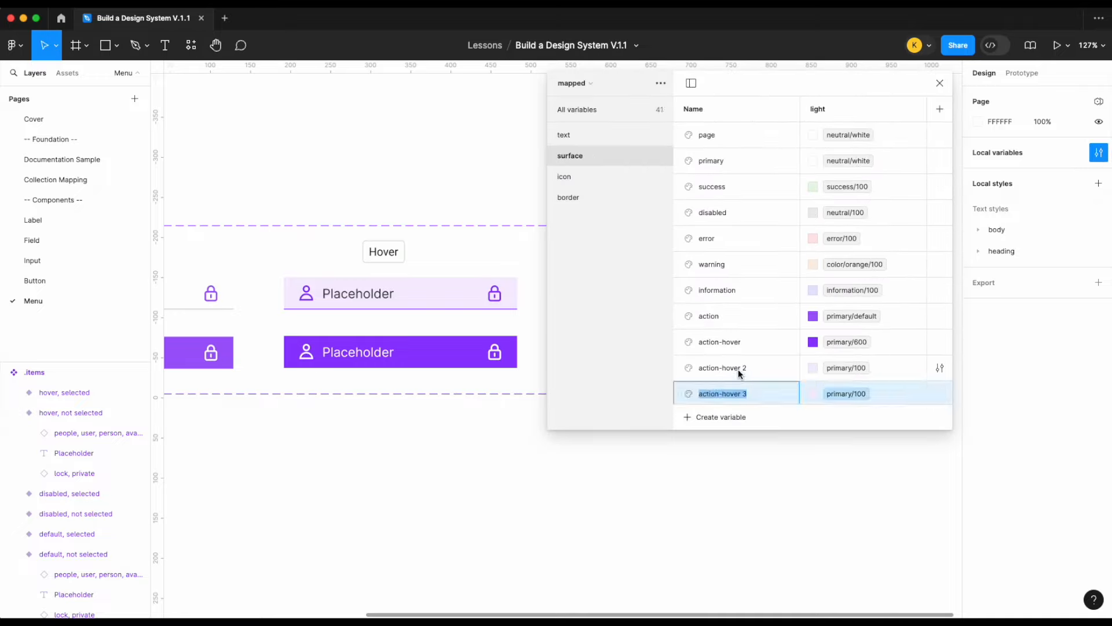
pyautogui.write('disabled-selected')
pyautogui.press('Return')
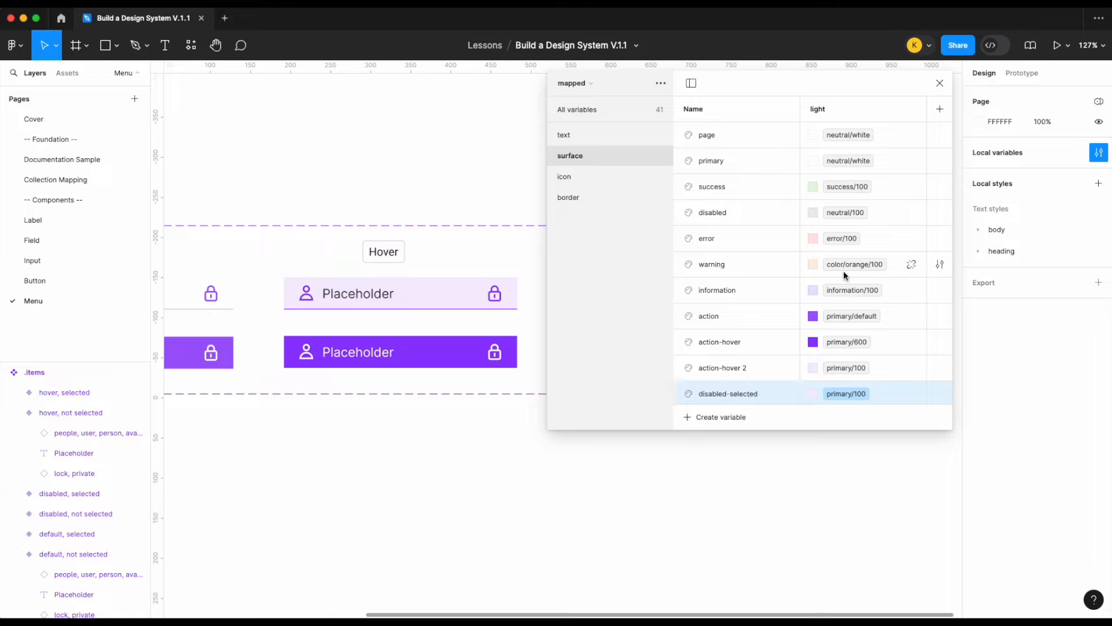
# - Point the surface variable disabled-selected to neutral/400 and close the local variables
pyautogui.scroll(-1, 843, 270)
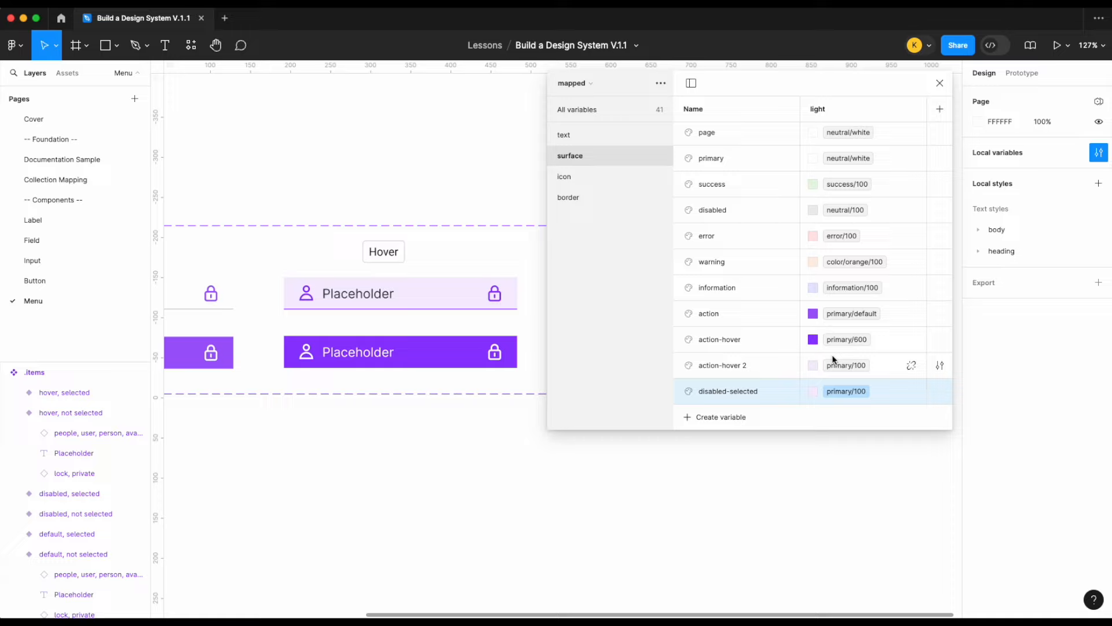
pyautogui.click(834, 395)
pyautogui.write('neiu')
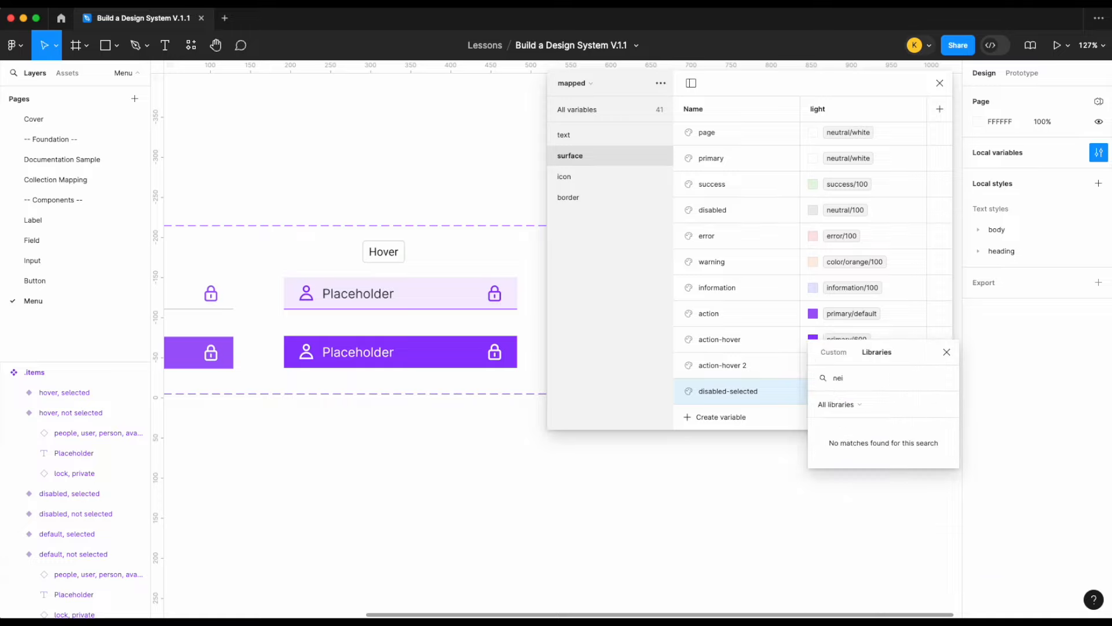
pyautogui.press('BackSpace')
pyautogui.press('BackSpace')
pyautogui.write('u')
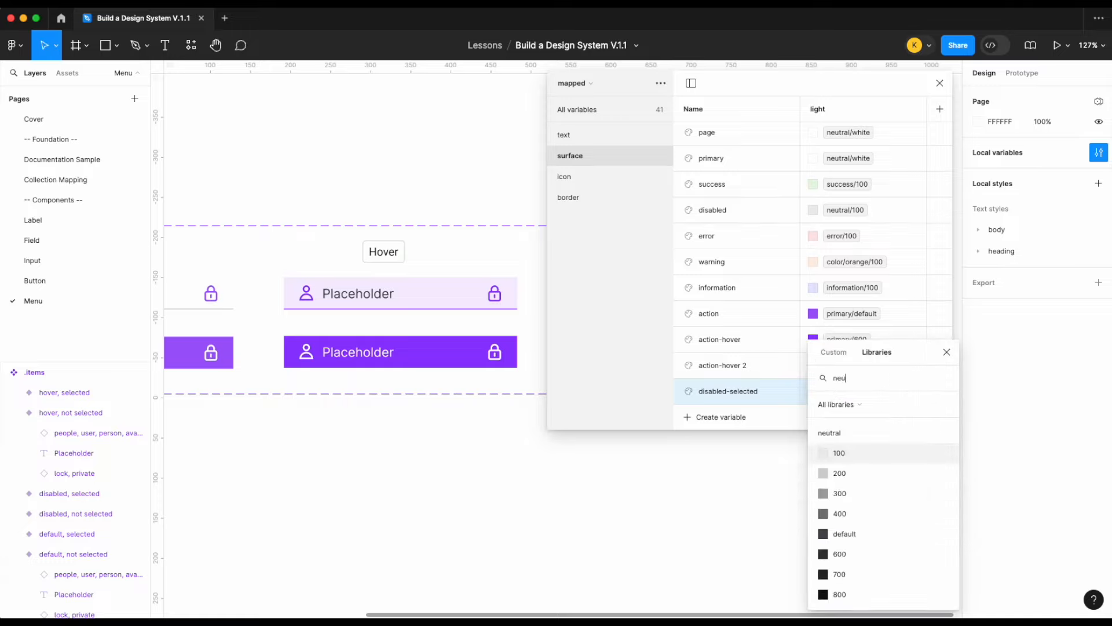
pyautogui.click(860, 518)
pyautogui.click(940, 83)
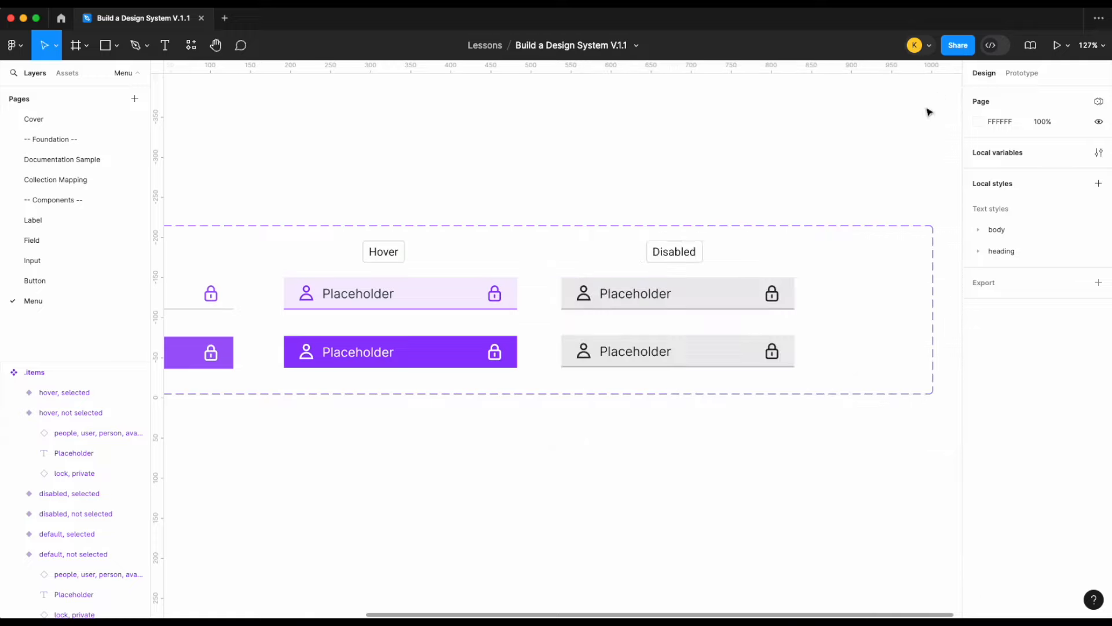
# - Remove the disabled selected variant's stroke and set its fill to surface/disabled-selected
pyautogui.click(718, 359)
pyautogui.scroll(-5, 1043, 460)
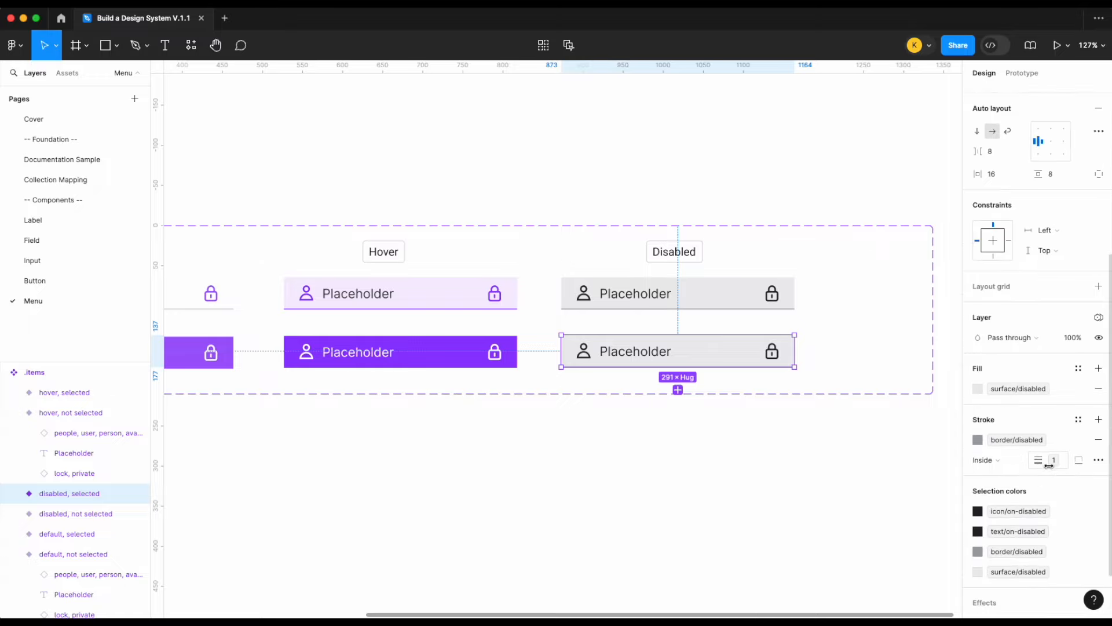
pyautogui.click(1098, 445)
pyautogui.click(1019, 388)
pyautogui.scroll(-4, 863, 580)
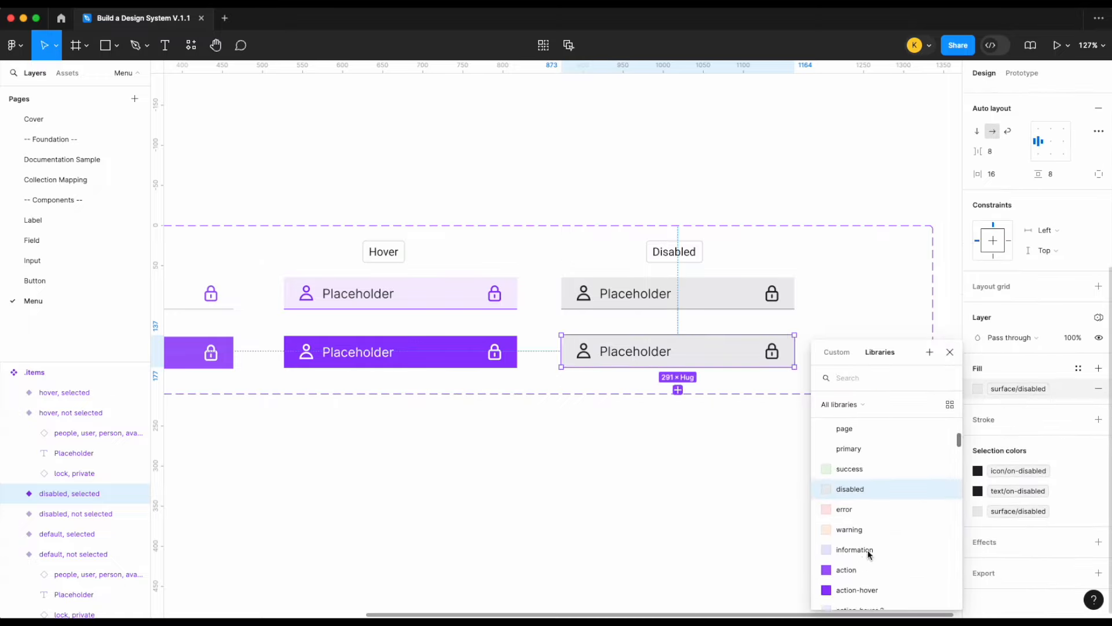
pyautogui.click(863, 579)
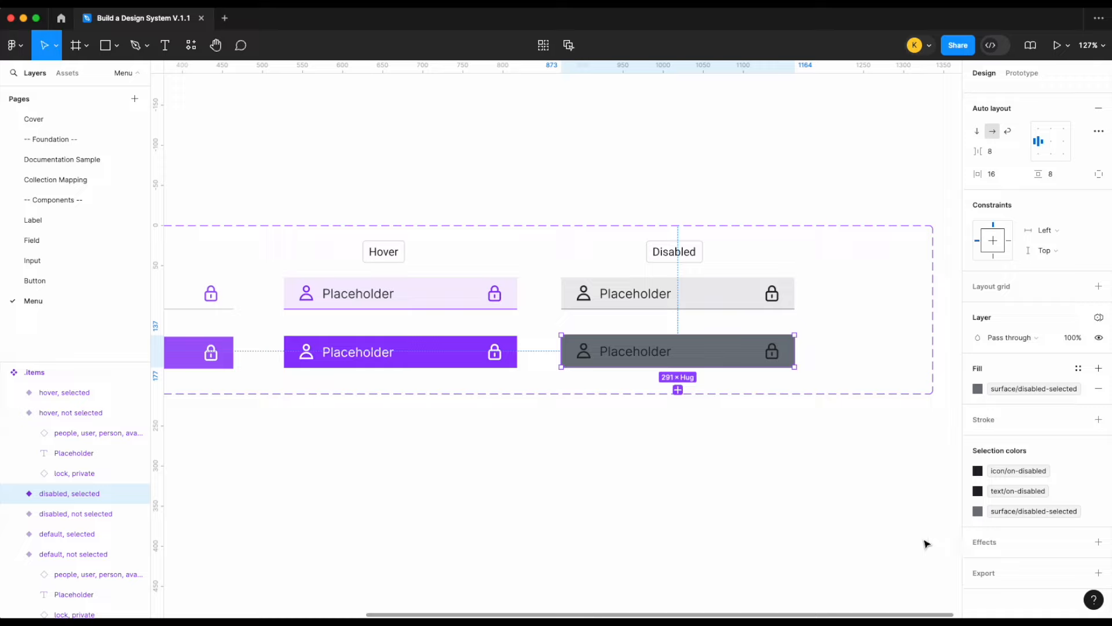
# - Recolor the disabled selected variant's icons with icon/on-action and its label with text/on-action
pyautogui.click(1013, 469)
pyautogui.click(877, 549)
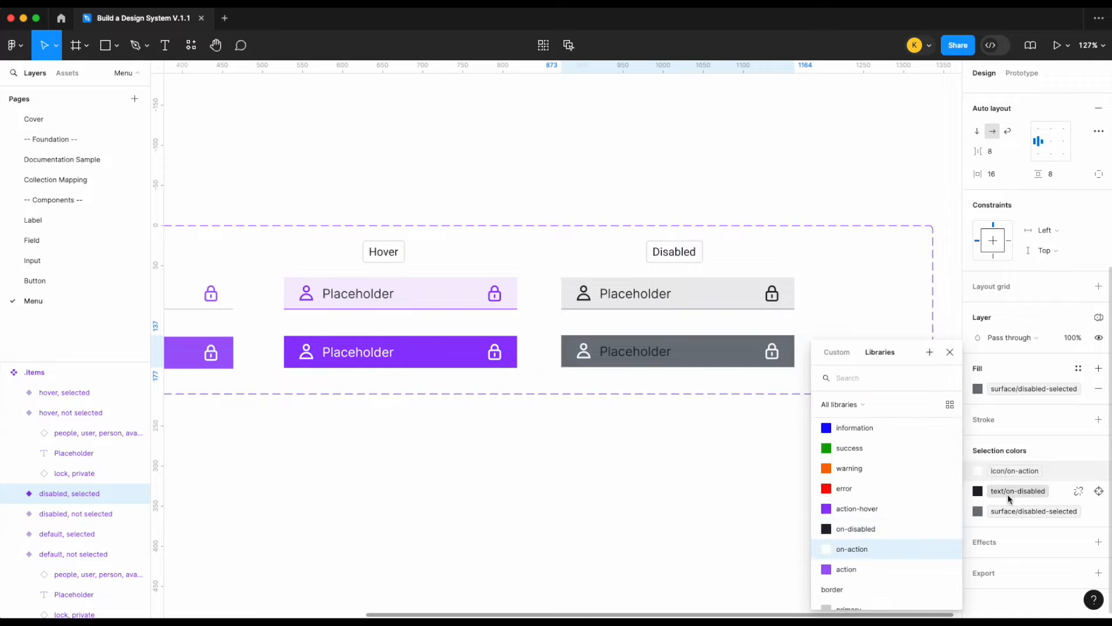
pyautogui.click(1006, 492)
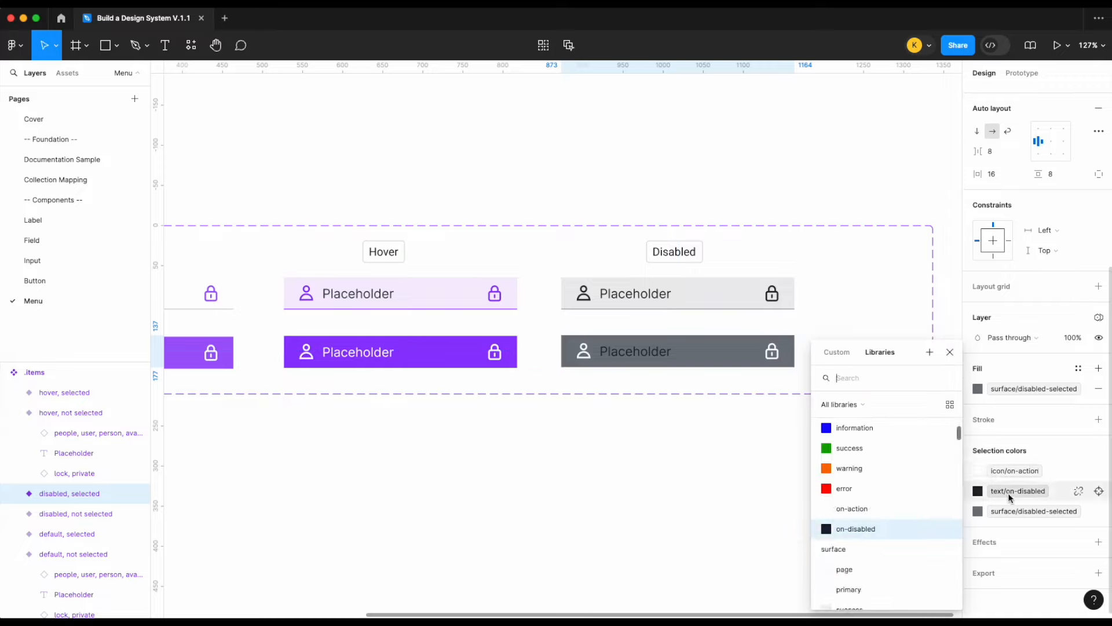
pyautogui.click(885, 511)
pyautogui.click(661, 504)
# - Place a test instance of the default selected item below the component set and switch its Type to not selected
pyautogui.hotkey('shift', '1')
pyautogui.moveTo(429, 343); pyautogui.dragTo(435, 437)
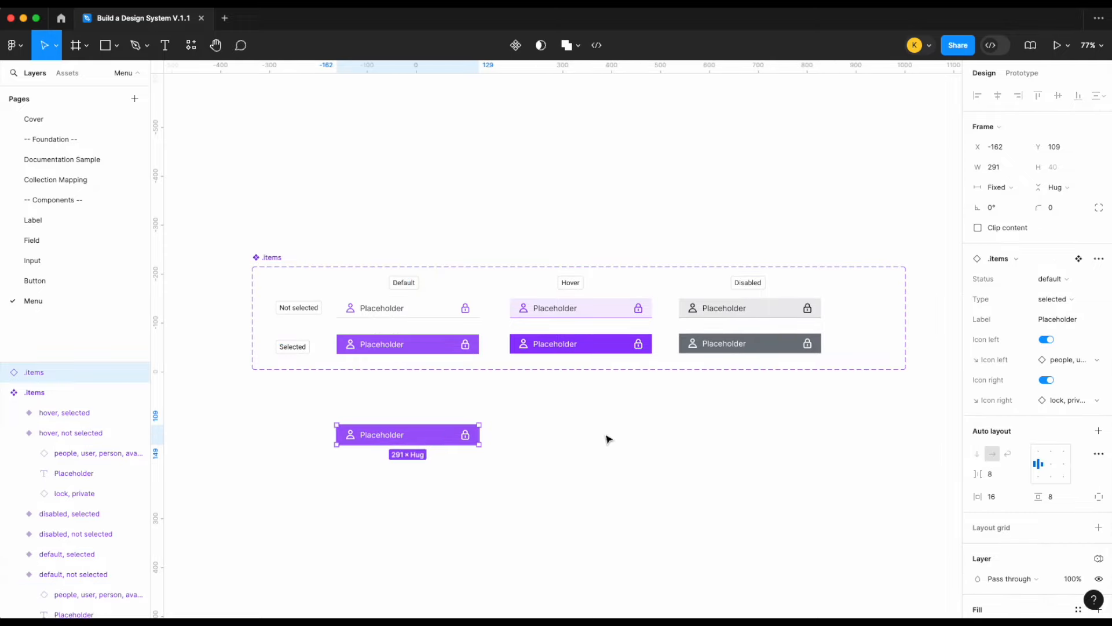
pyautogui.scroll(-1, 607, 438)
pyautogui.hscroll(-1, 607, 439)
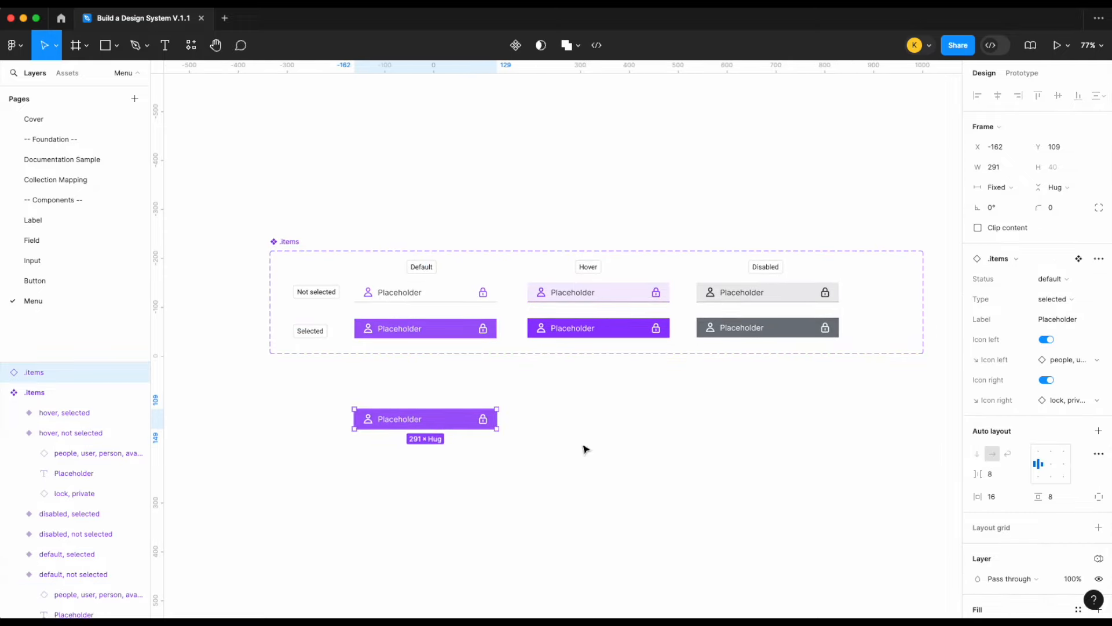
pyautogui.click(1057, 283)
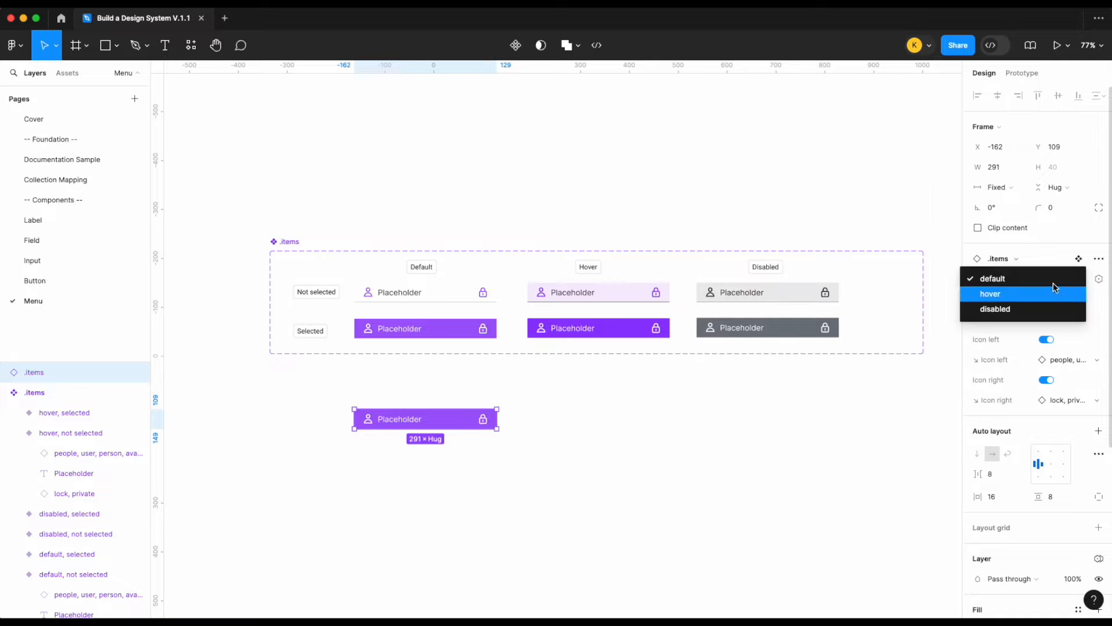
pyautogui.click(1057, 280)
pyautogui.click(1068, 300)
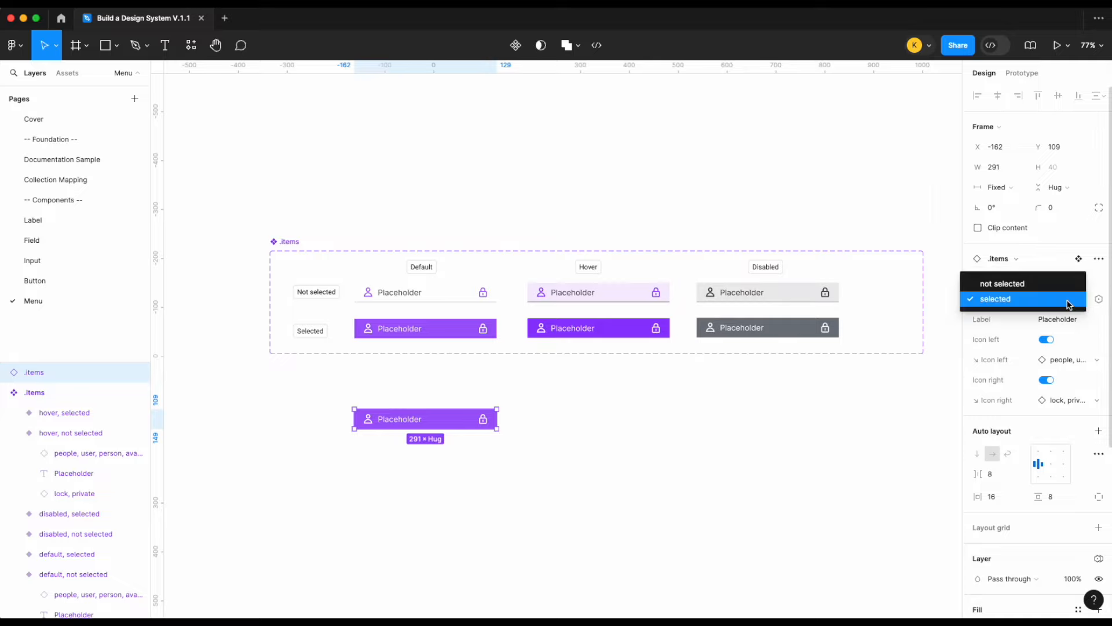
pyautogui.click(1071, 283)
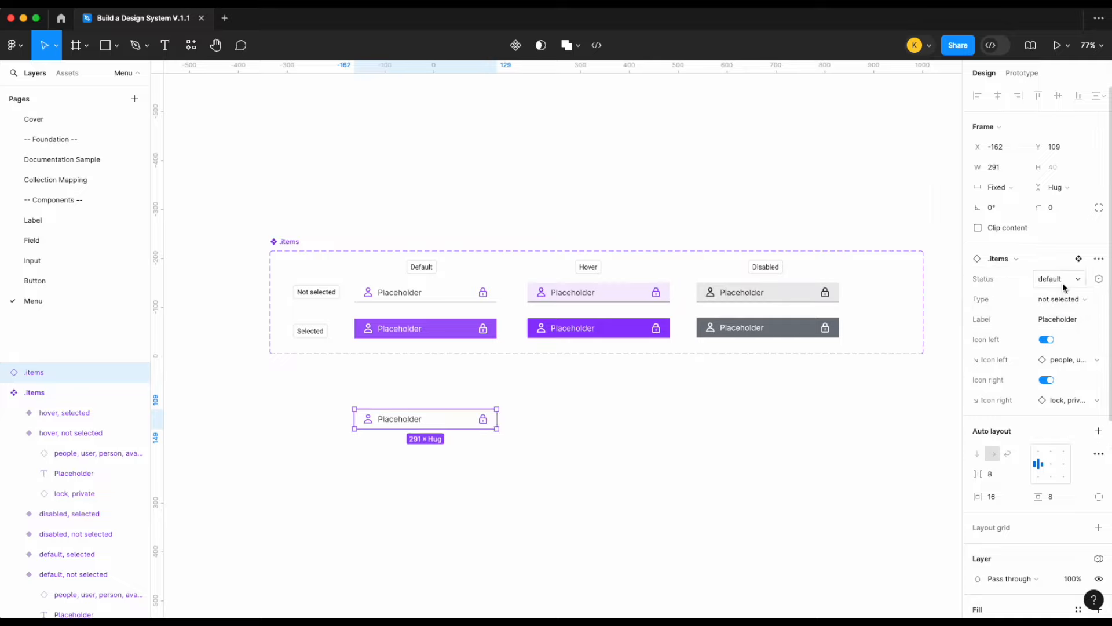
# - Toggle the test instance's left icon off and on again, and remove the instance
pyautogui.click(1048, 340)
pyautogui.click(1049, 340)
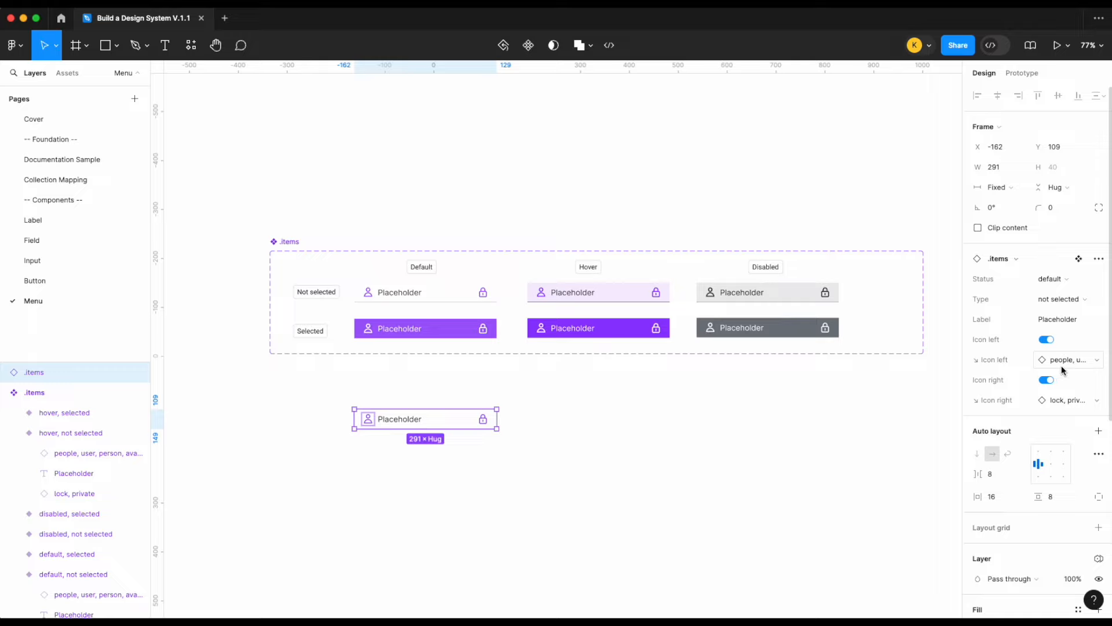
pyautogui.click(578, 480)
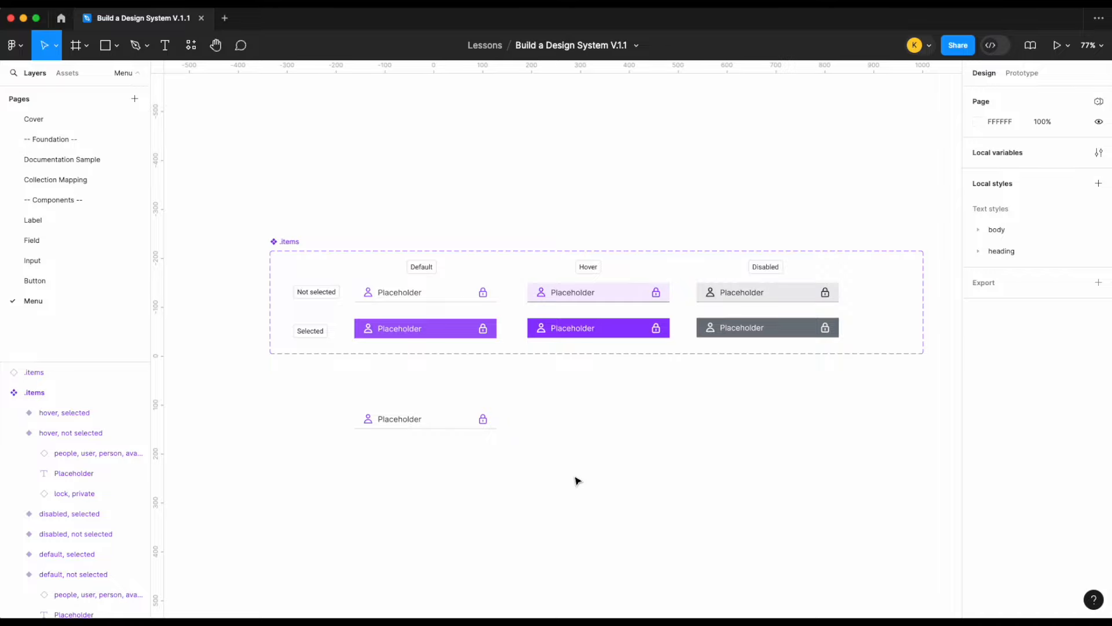
# - Place an instance of the default not selected item below the component set and duplicate it directly underneath
pyautogui.scroll(2, 457, 439)
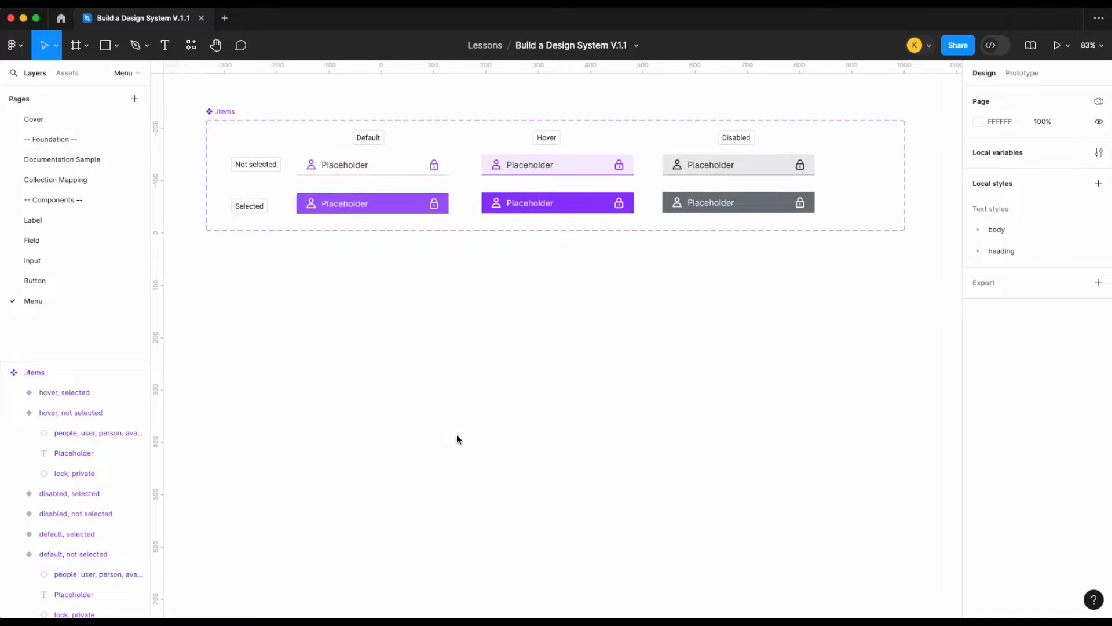
pyautogui.scroll(2, 457, 439)
pyautogui.hscroll(-2, 457, 439)
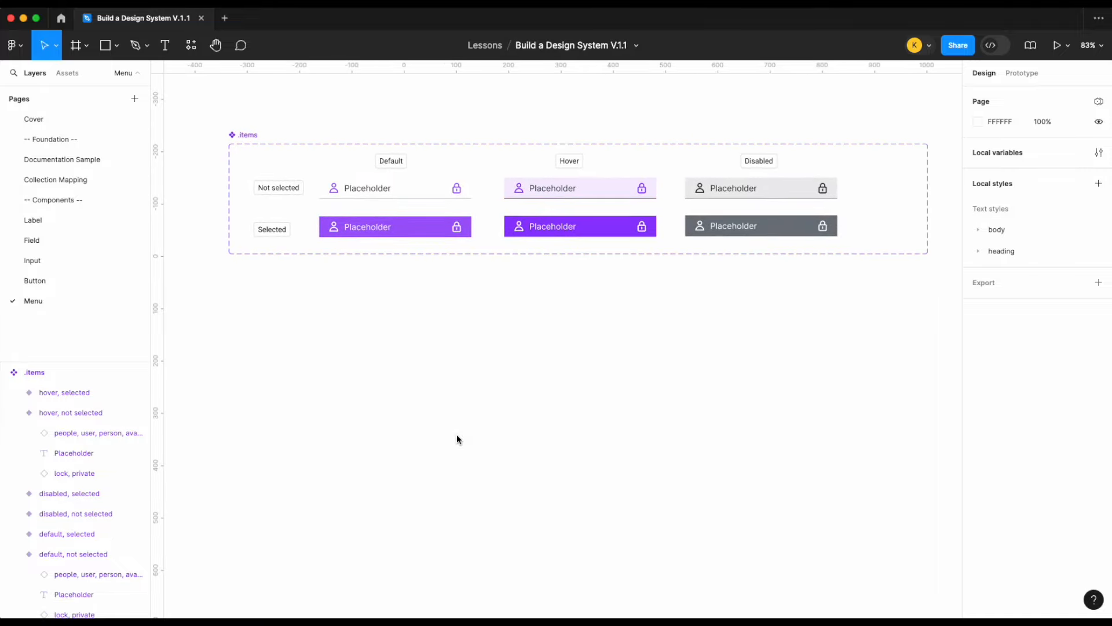
pyautogui.click(439, 195)
pyautogui.moveTo(439, 193); pyautogui.dragTo(439, 356)
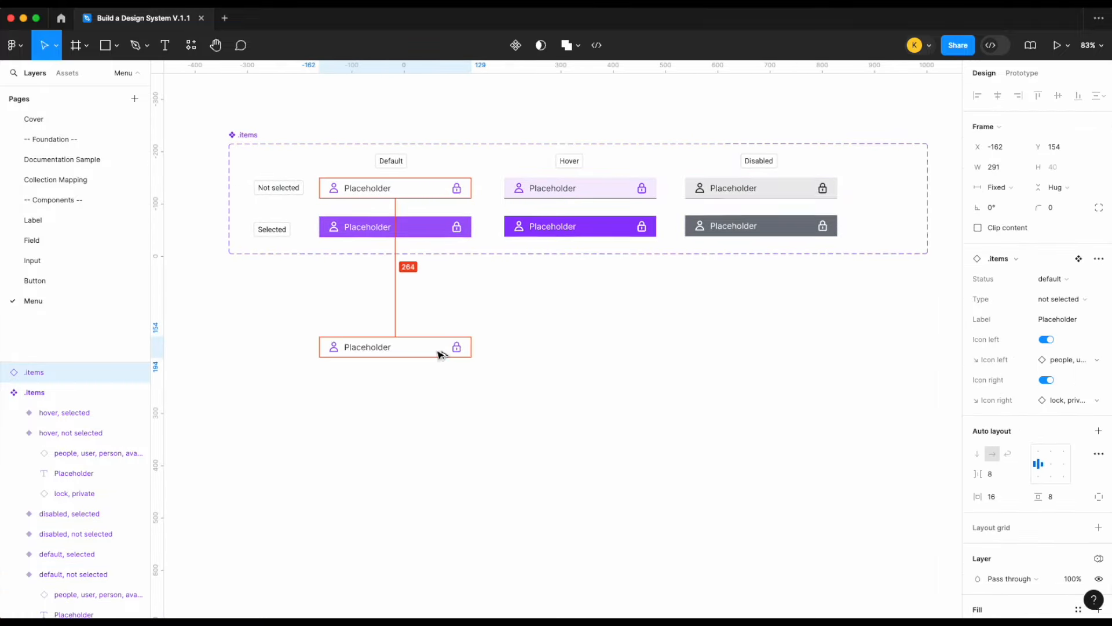
pyautogui.press('Escape')
pyautogui.click(420, 360)
pyautogui.scroll(2, 421, 360)
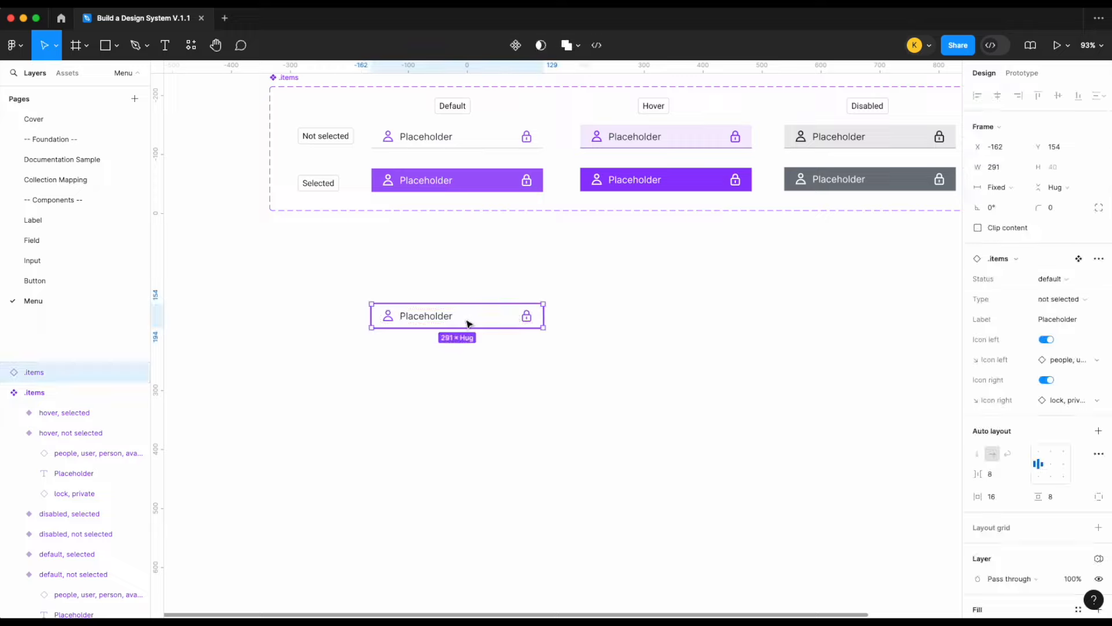
pyautogui.moveTo(467, 323); pyautogui.dragTo(467, 353)
# - Wrap the two item instances in a vertical auto layout frame with an item spacing of 0
pyautogui.moveTo(553, 420); pyautogui.dragTo(446, 315)
pyautogui.hotkey('shift', 'a')
pyautogui.click(993, 302)
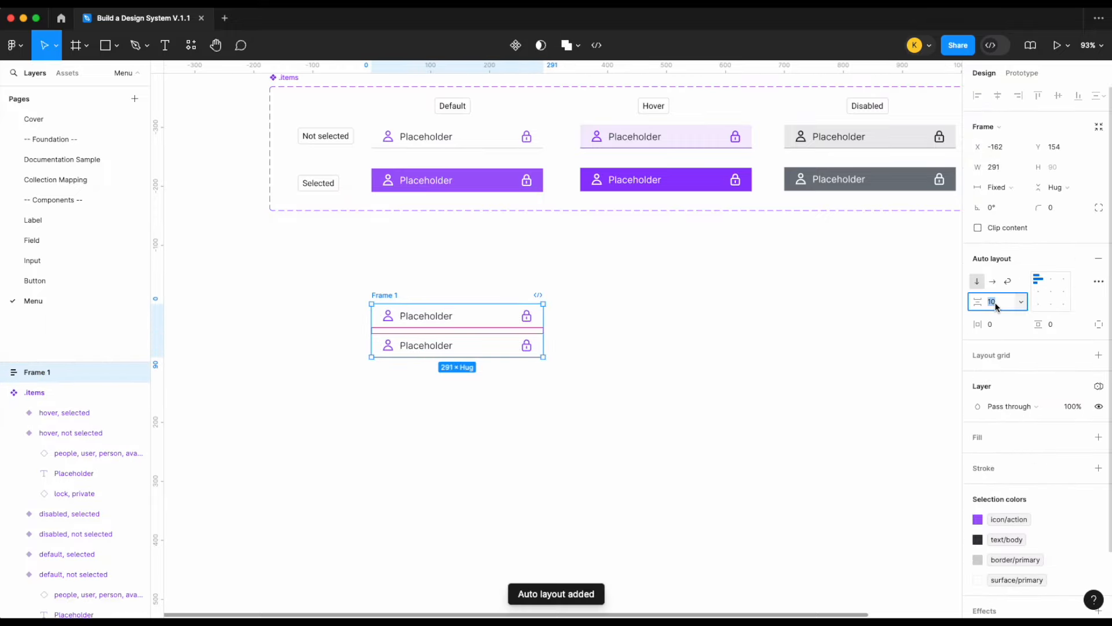
pyautogui.write('0')
pyautogui.press('Return')
pyautogui.click(535, 399)
# - Duplicate the lower item repeatedly inside the auto layout frame until it holds seven rows
pyautogui.click(494, 338)
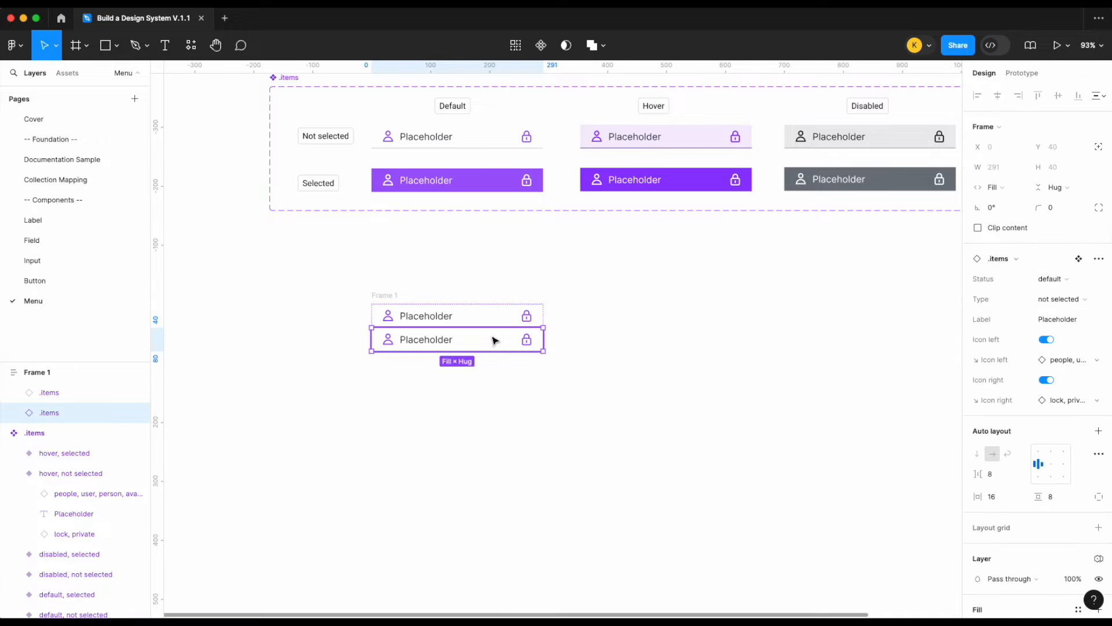
pyautogui.press('super+d')
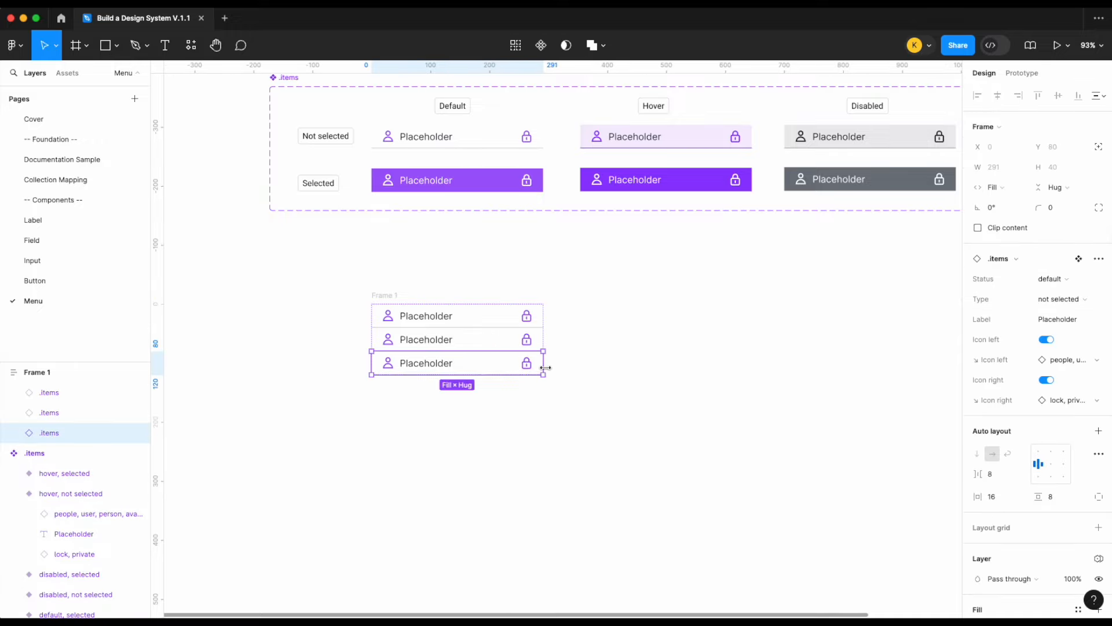
pyautogui.press('super+d')
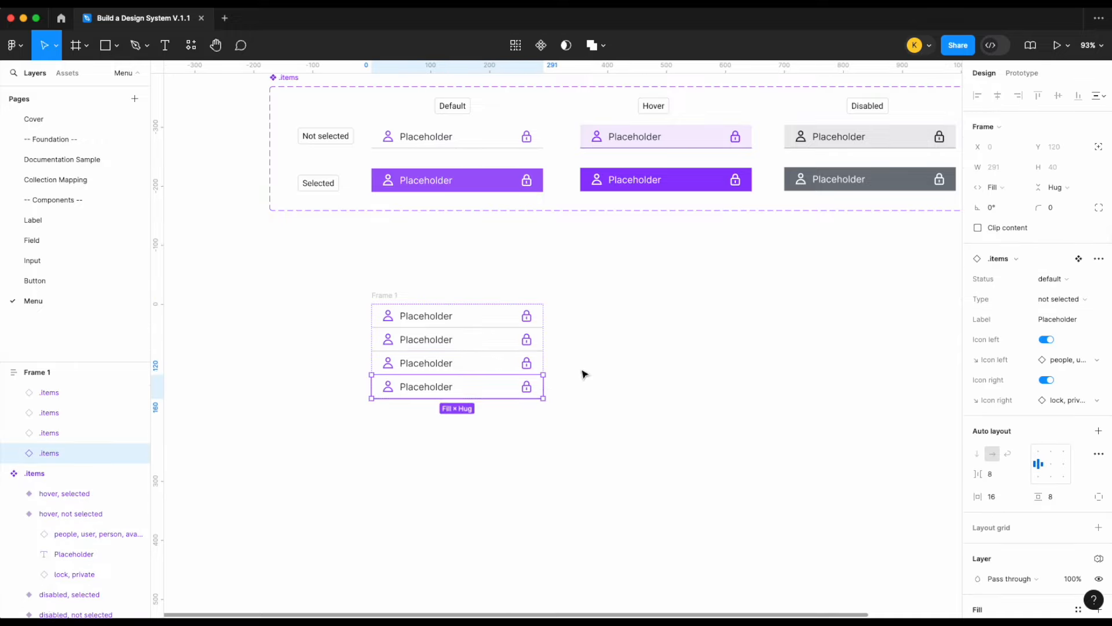
pyautogui.press('super+d')
pyautogui.press('super+d')
pyautogui.press('super+d')
pyautogui.press('super+d')
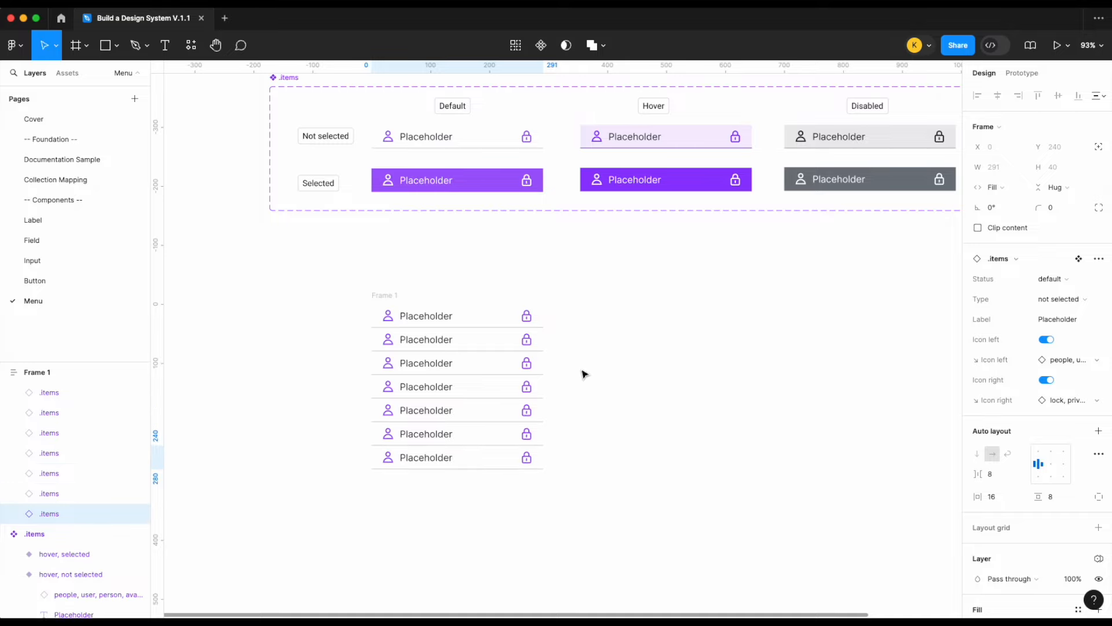
# - Rename the auto layout frame of stacked items as Menu and turn it into a component
pyautogui.click(584, 374)
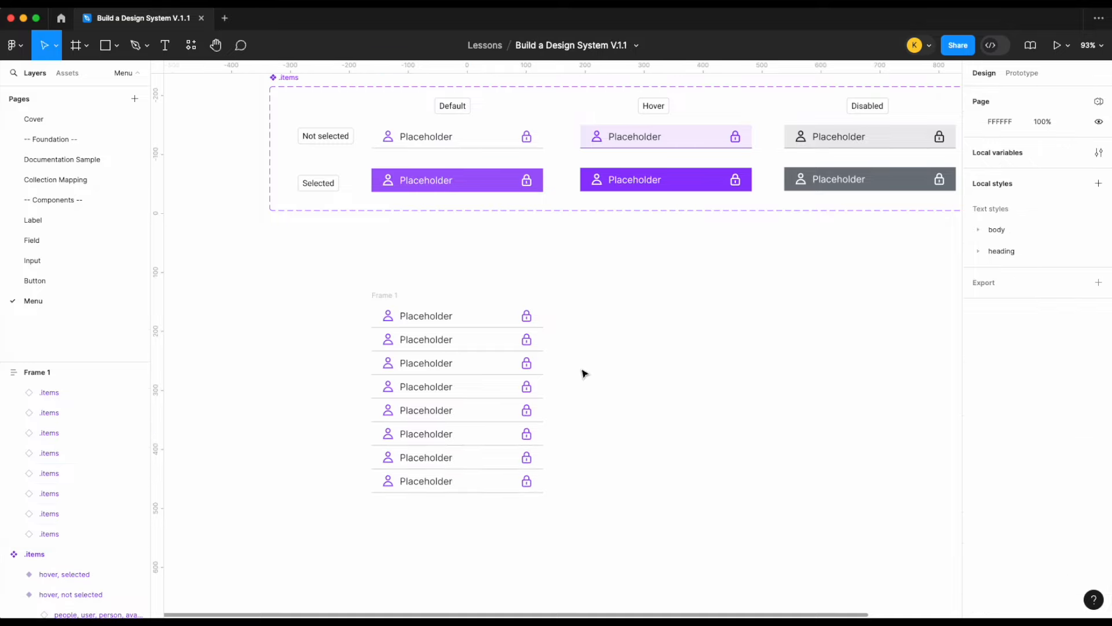
pyautogui.click(380, 295)
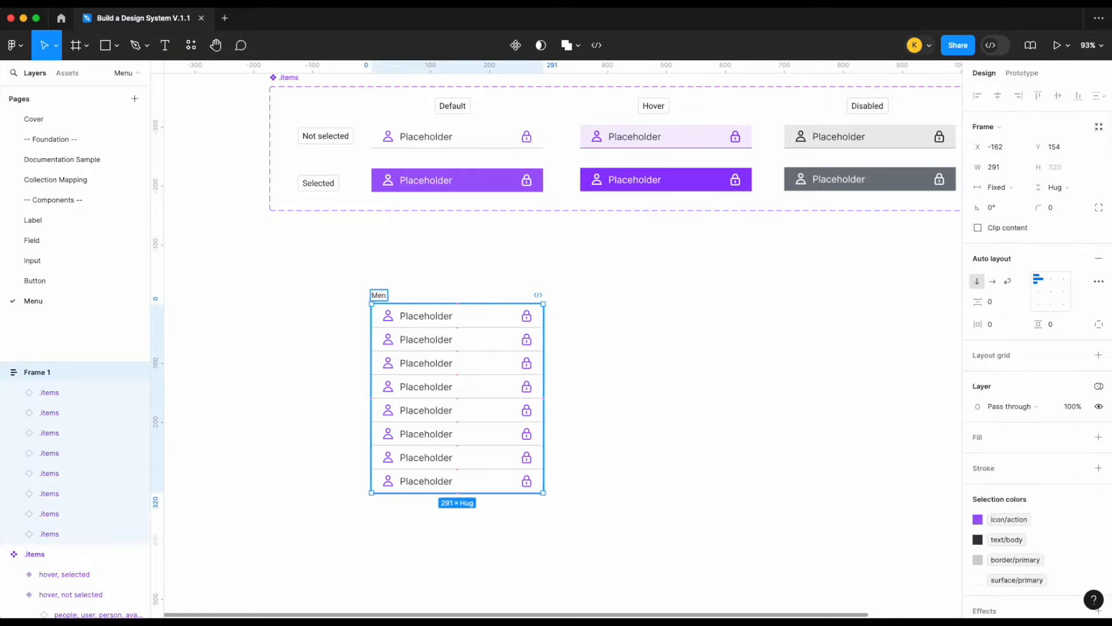
pyautogui.press('Return')
pyautogui.rightClick(383, 304)
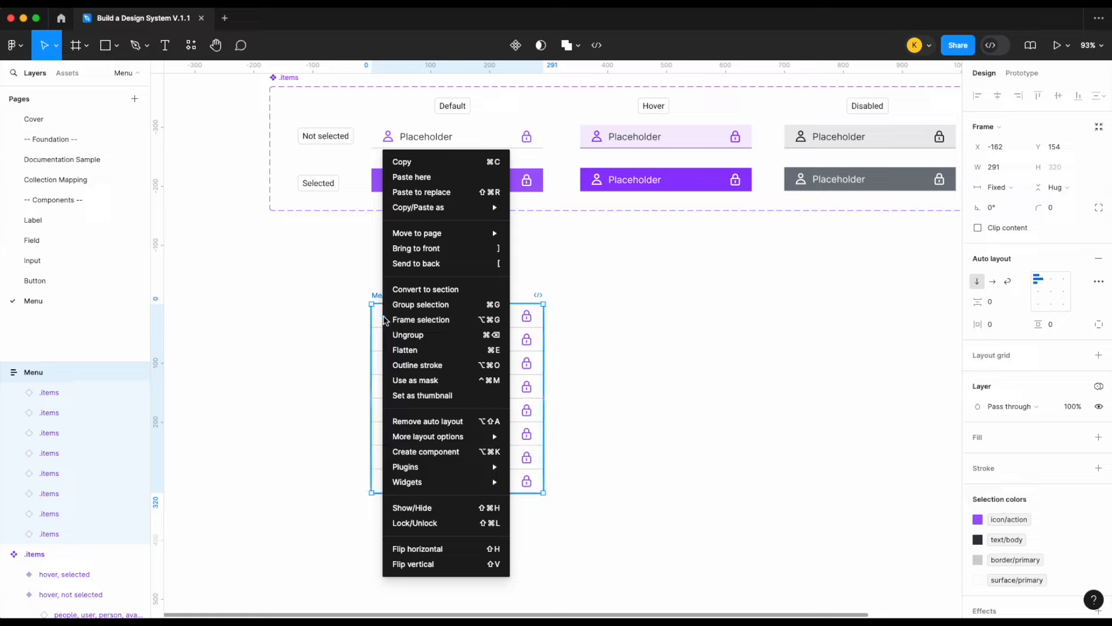
pyautogui.click(438, 453)
# - Place a test instance of Menu beside the component and hide the instance's last four items
pyautogui.keyDown('alt'); pyautogui.moveTo(472, 377); pyautogui.dragTo(714, 377); pyautogui.keyUp('alt')
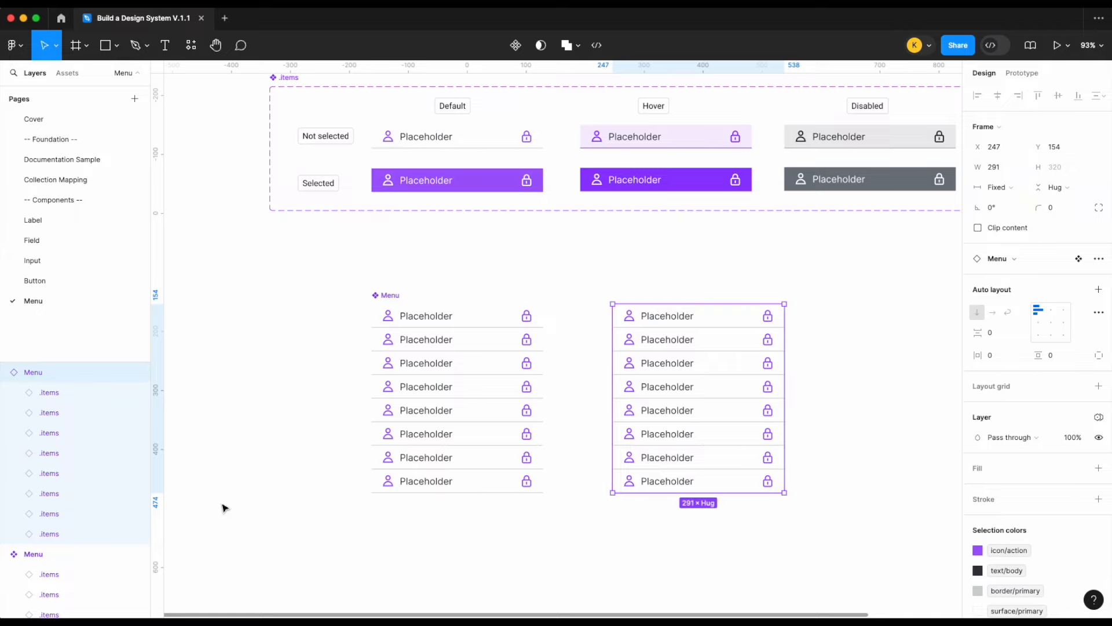
pyautogui.click(696, 415)
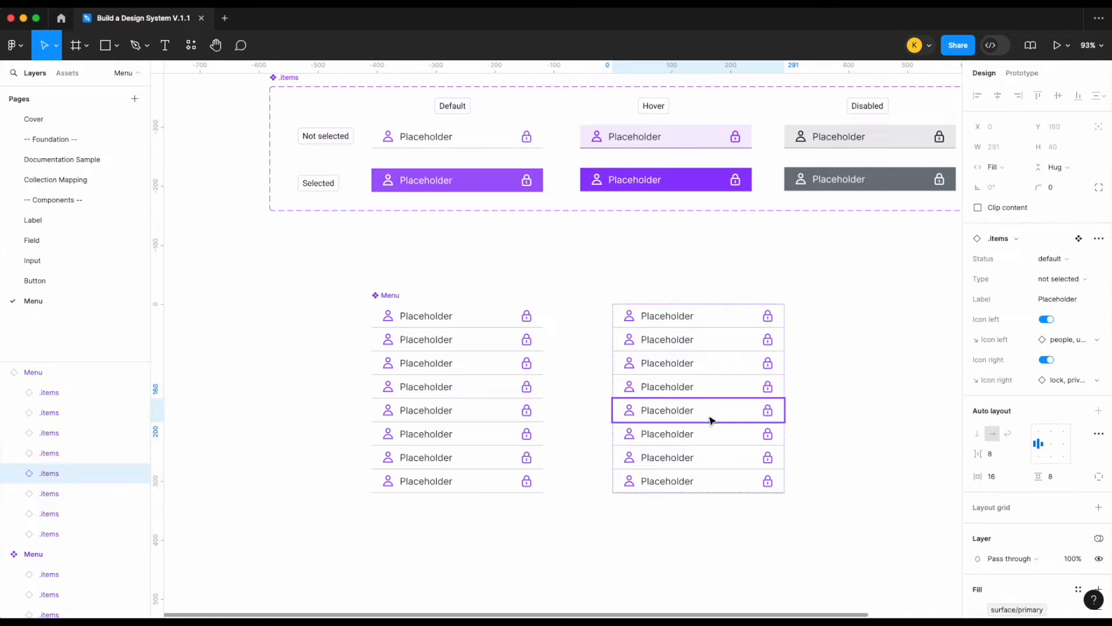
pyautogui.click(862, 427)
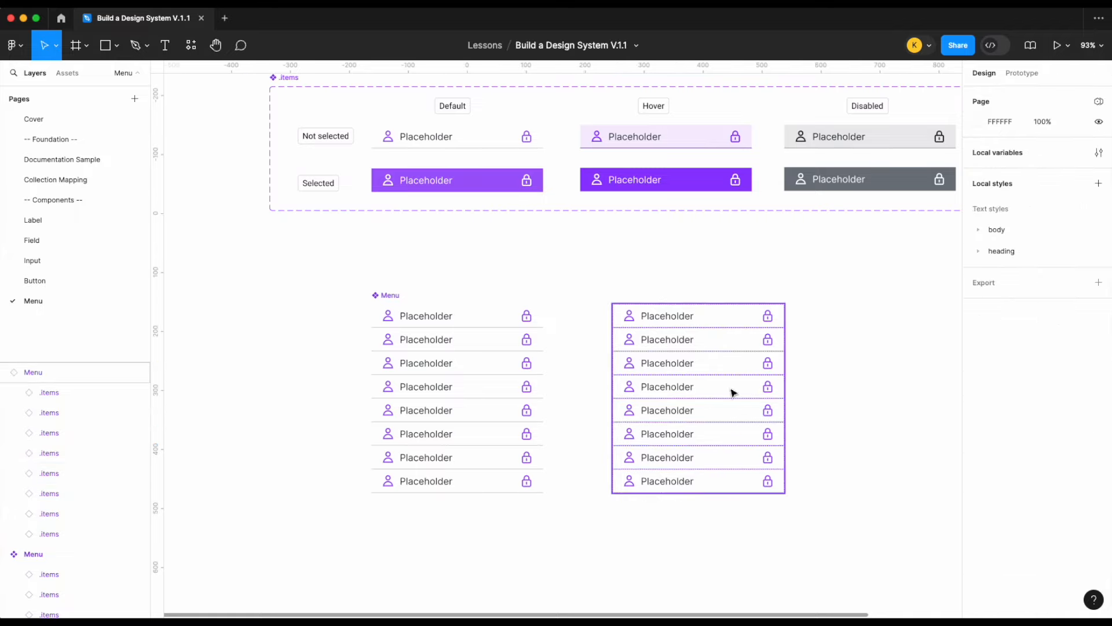
pyautogui.click(674, 406)
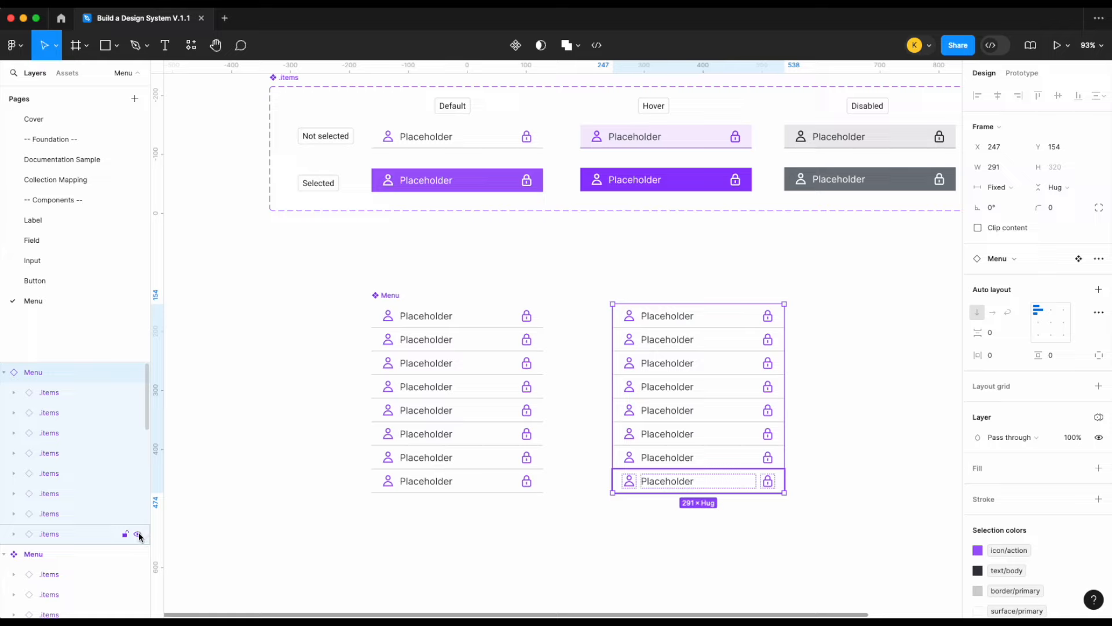
pyautogui.click(138, 534)
pyautogui.click(138, 514)
pyautogui.click(138, 493)
pyautogui.click(138, 473)
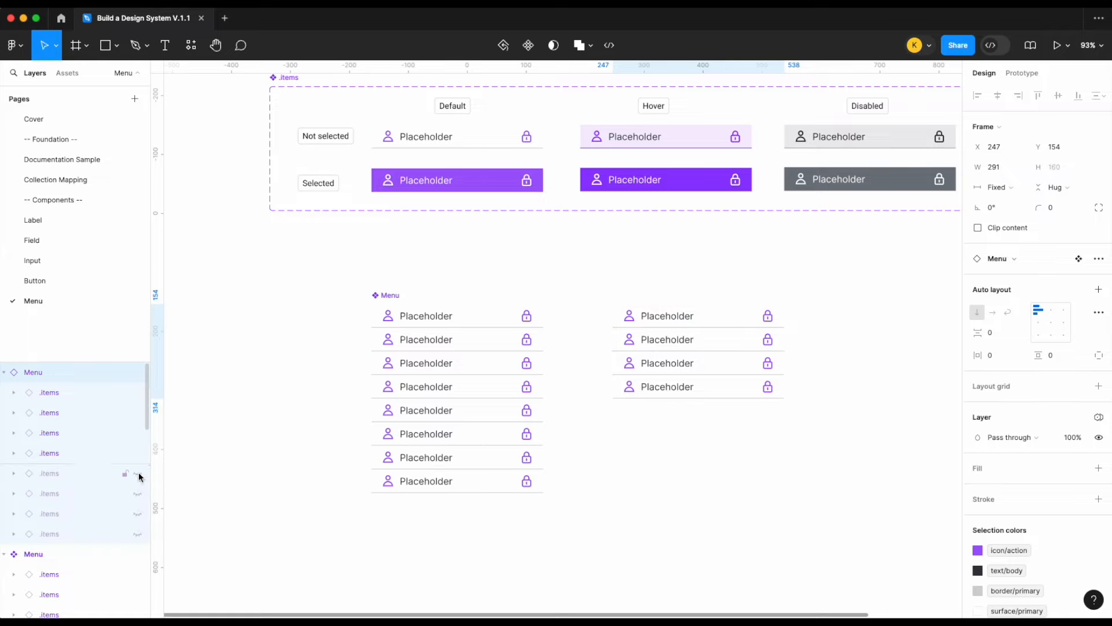
# - Show the four hidden items of the test Menu instance again and delete the instance
pyautogui.click(138, 473)
pyautogui.click(138, 493)
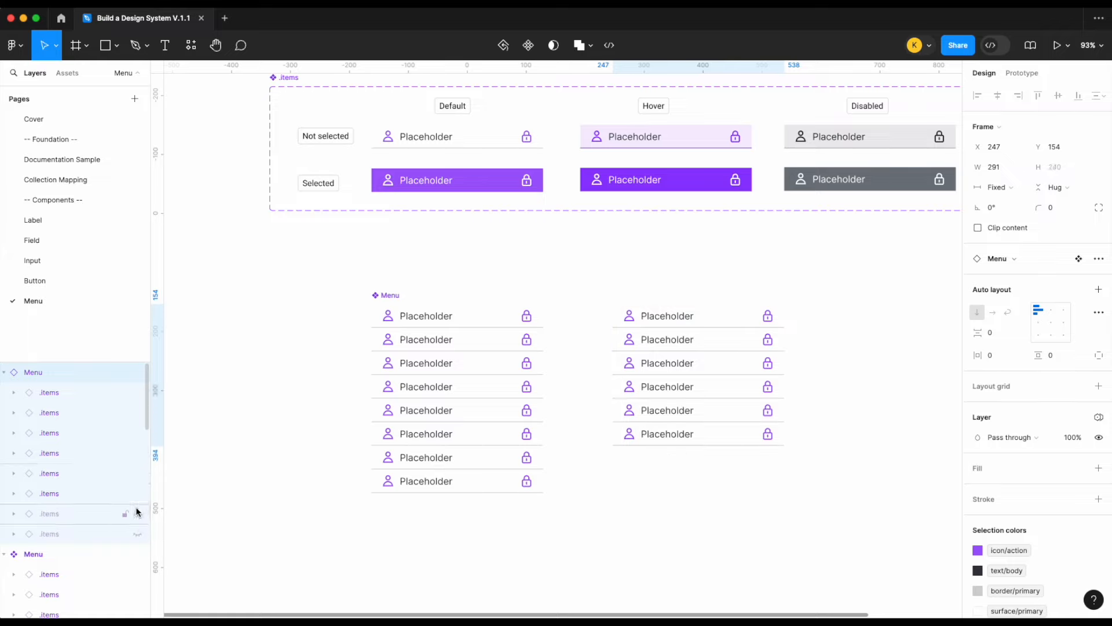
pyautogui.click(138, 514)
pyautogui.click(138, 533)
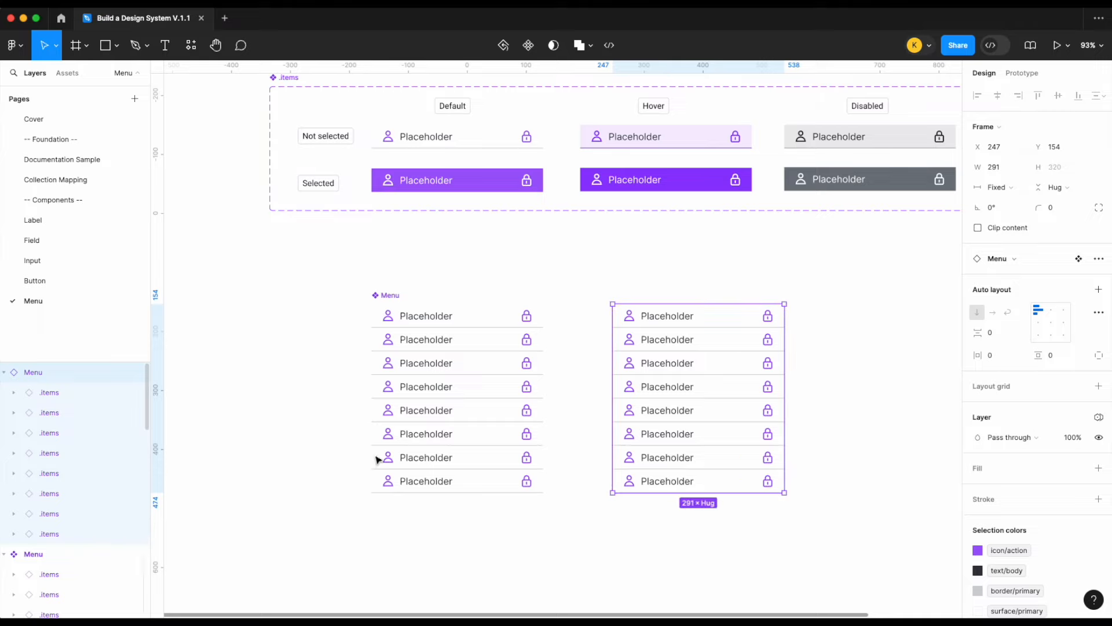
pyautogui.click(718, 573)
pyautogui.click(689, 461)
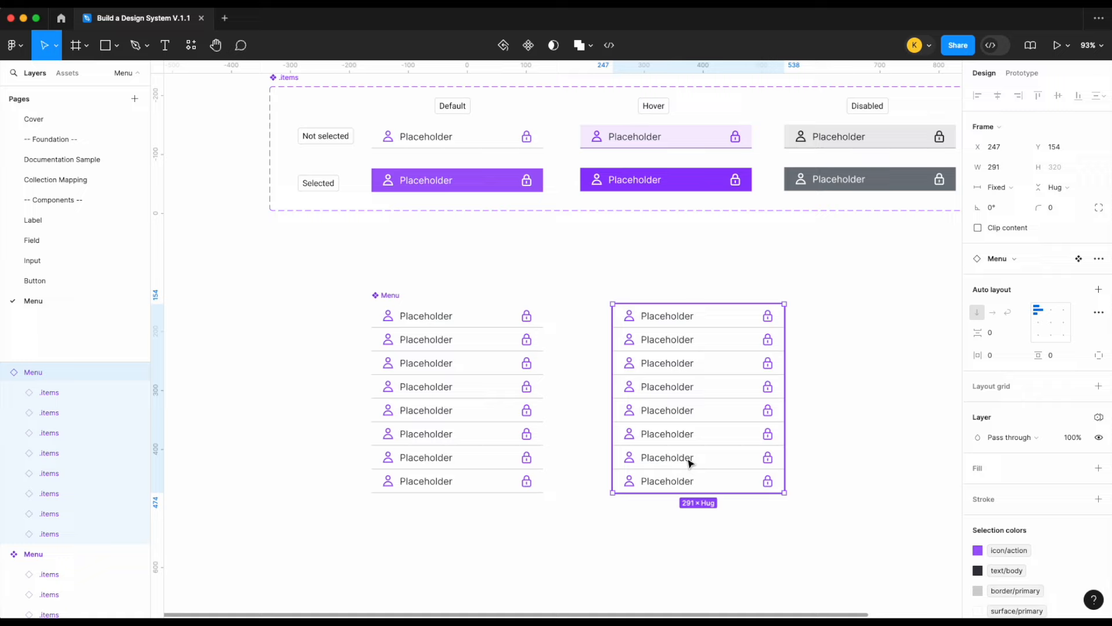
pyautogui.press('Delete')
# - Hide the last four items in the main Menu component
pyautogui.click(492, 415)
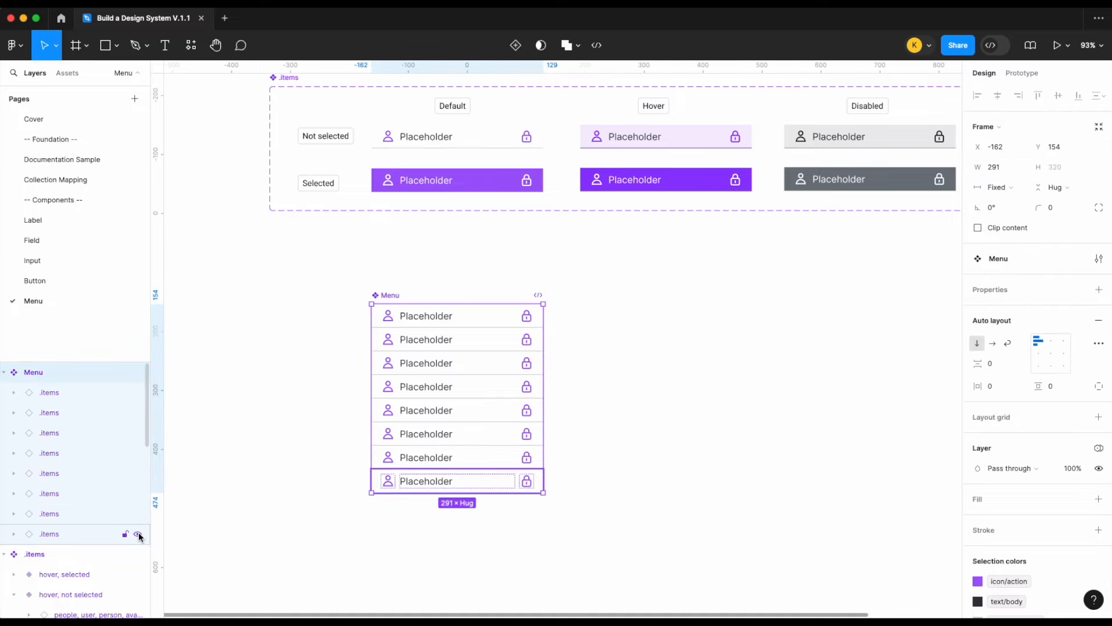
pyautogui.click(139, 535)
pyautogui.click(138, 513)
pyautogui.click(138, 494)
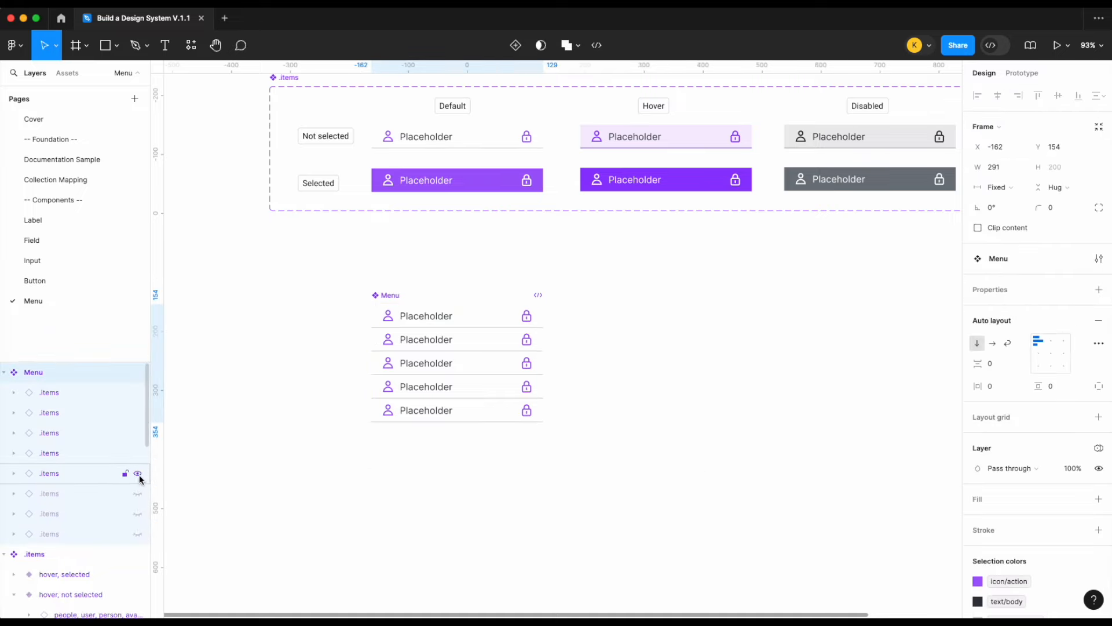
pyautogui.click(138, 474)
# - Switch the second item of the Menu component to the default selected variant
pyautogui.click(488, 340)
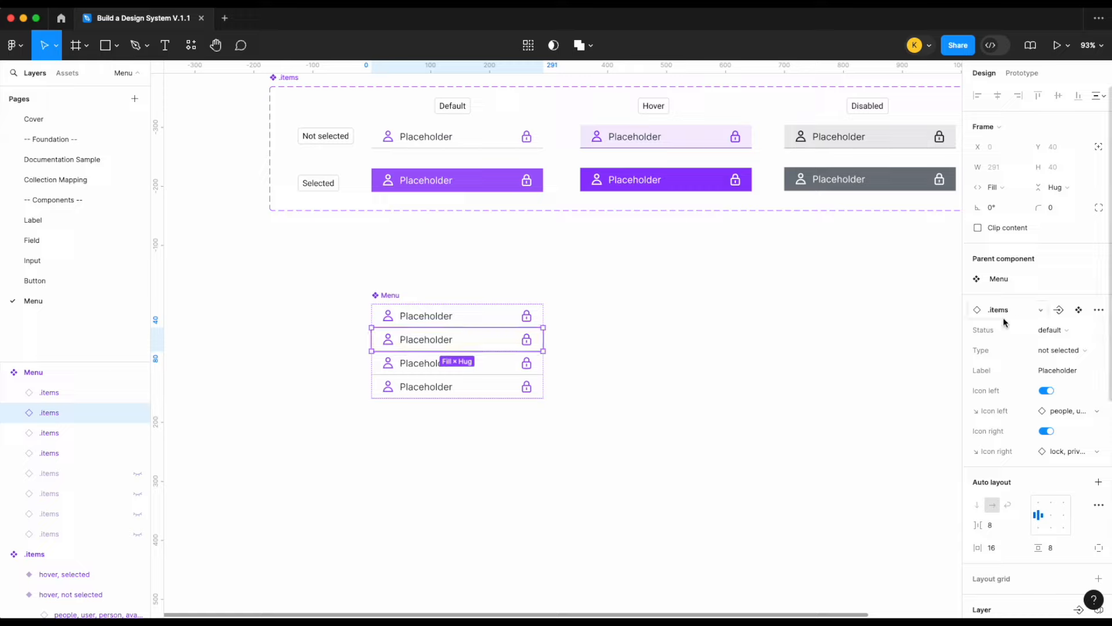
pyautogui.click(1052, 329)
pyautogui.click(1030, 366)
pyautogui.click(650, 397)
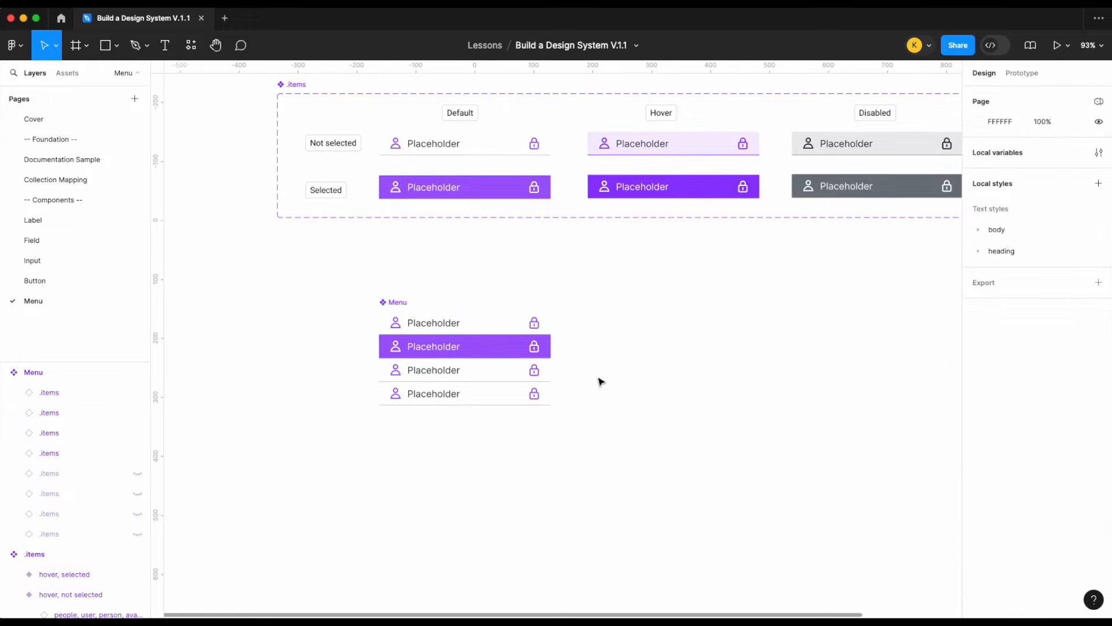
# - Place a Menu instance beside the main component and apply the md border radius variable (4) to the main component
pyautogui.click(394, 302)
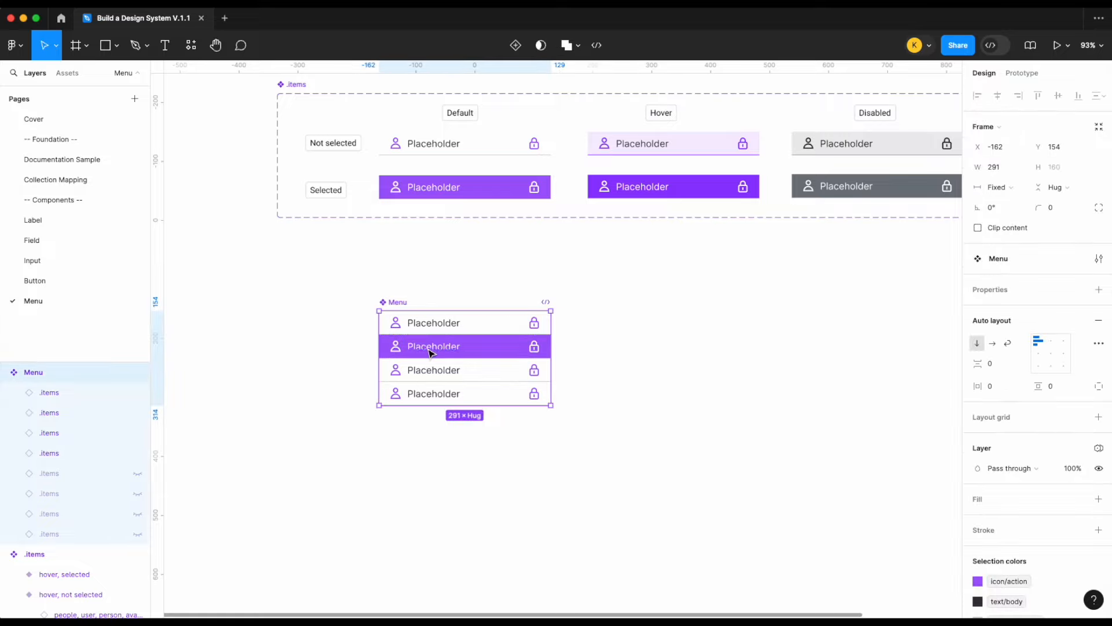
pyautogui.keyDown('alt'); pyautogui.moveTo(432, 351); pyautogui.dragTo(677, 352); pyautogui.keyUp('alt')
pyautogui.click(386, 312)
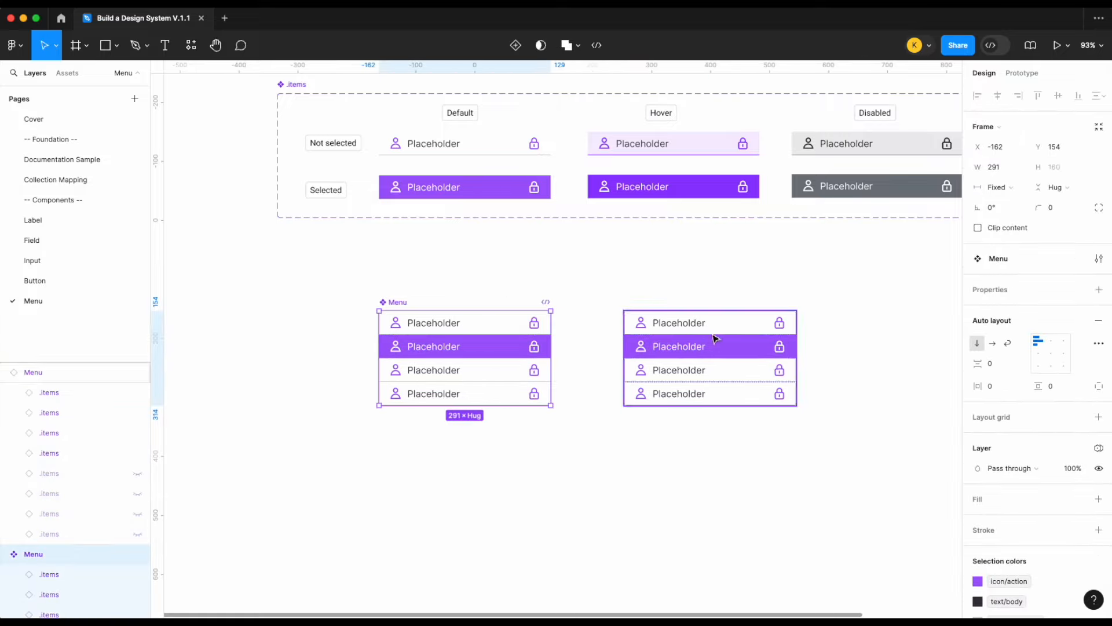
pyautogui.scroll(-1, 1038, 409)
pyautogui.scroll(1, 1038, 406)
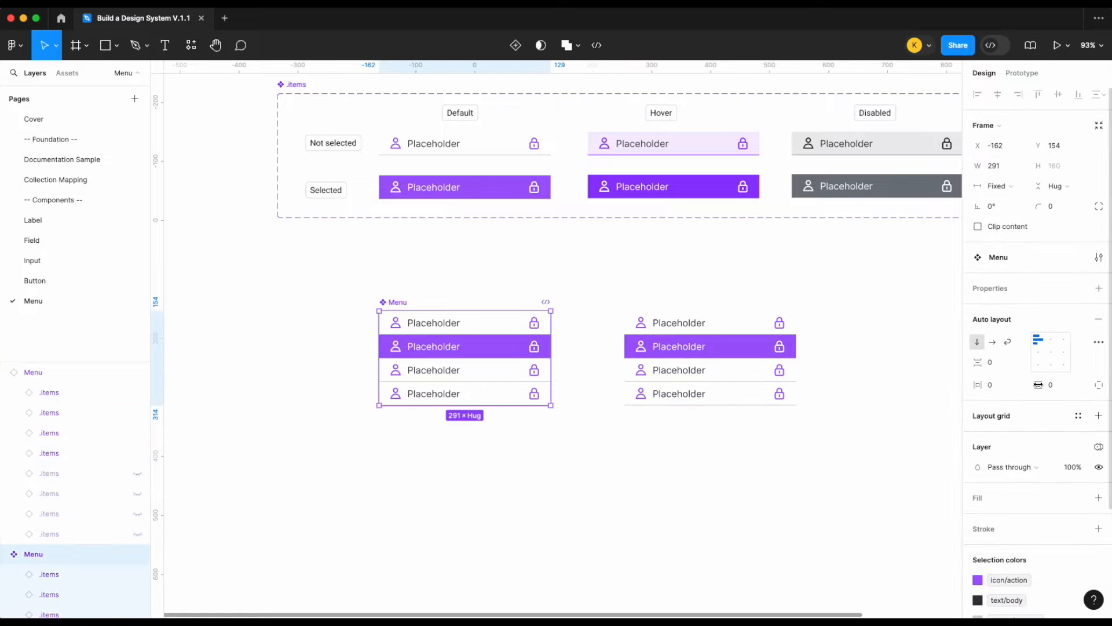
pyautogui.click(1081, 208)
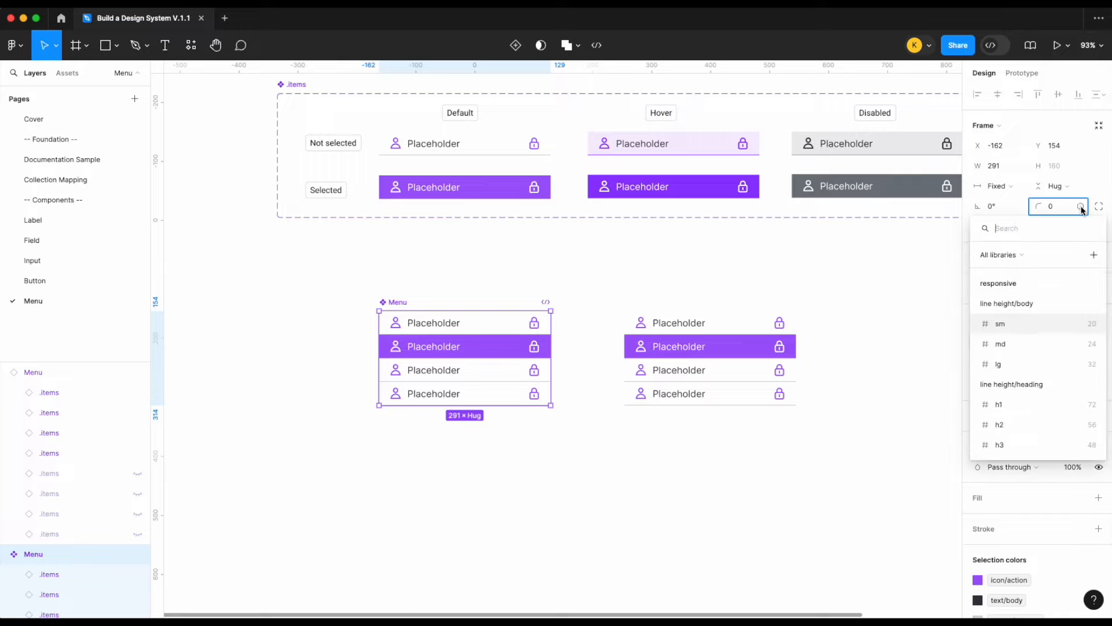
pyautogui.write('rad')
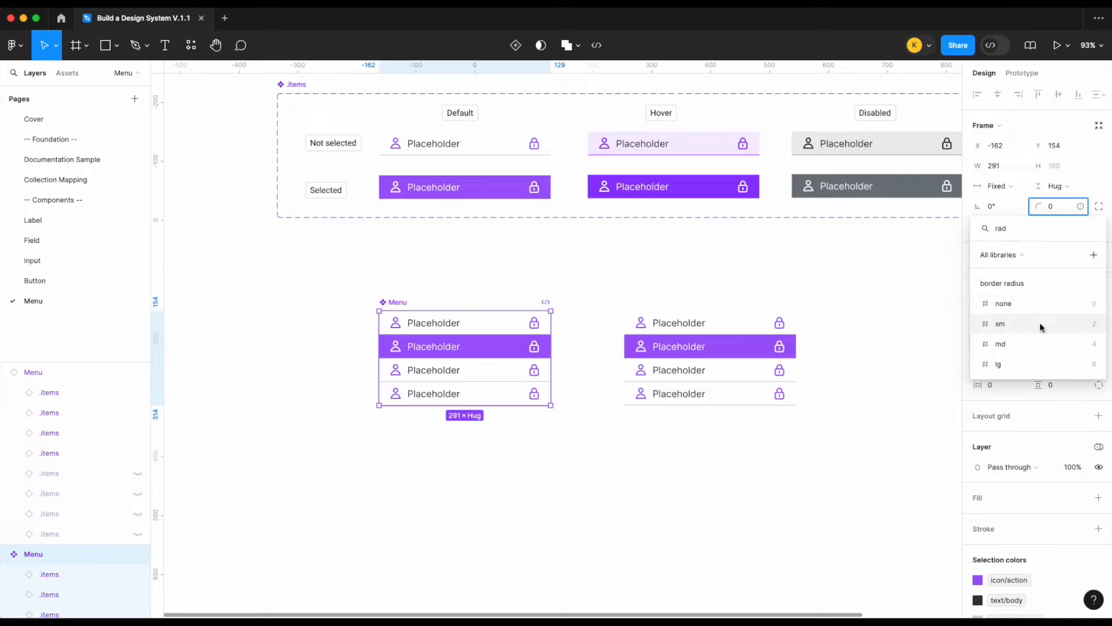
pyautogui.click(1033, 347)
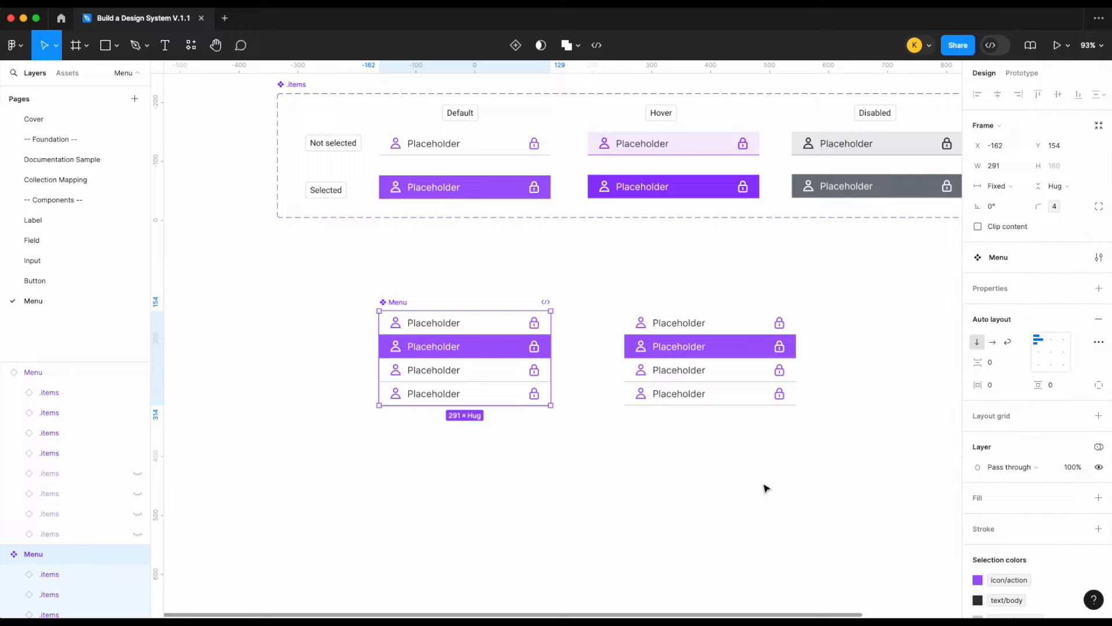
# - Add a stroke to the Menu component using the border/primary colour variable
pyautogui.click(1098, 529)
pyautogui.click(1078, 529)
pyautogui.write('bor')
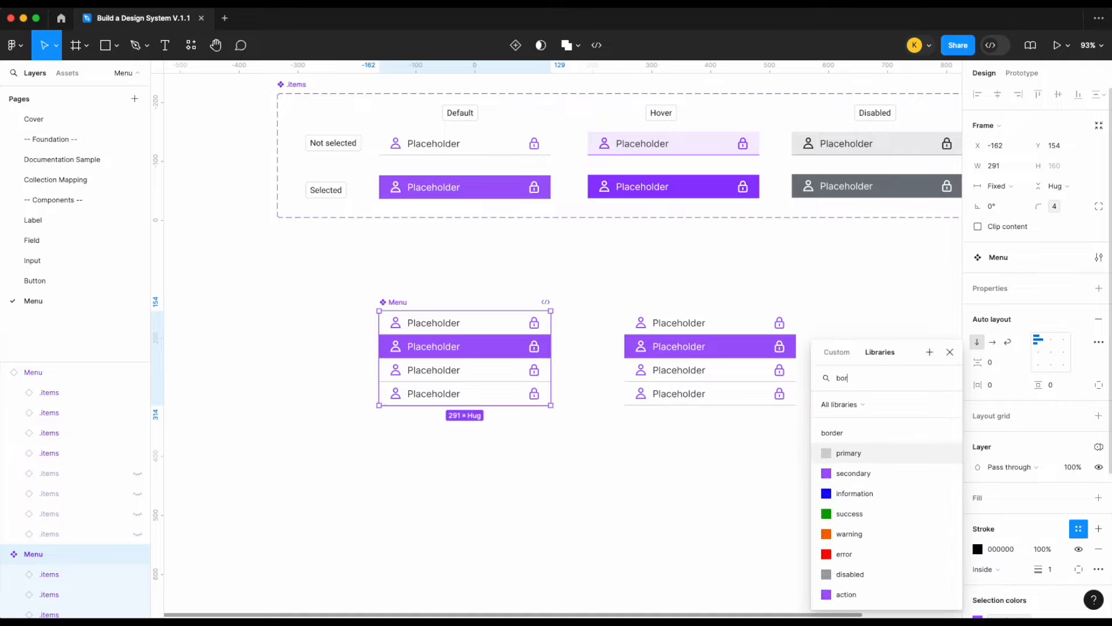
pyautogui.click(901, 454)
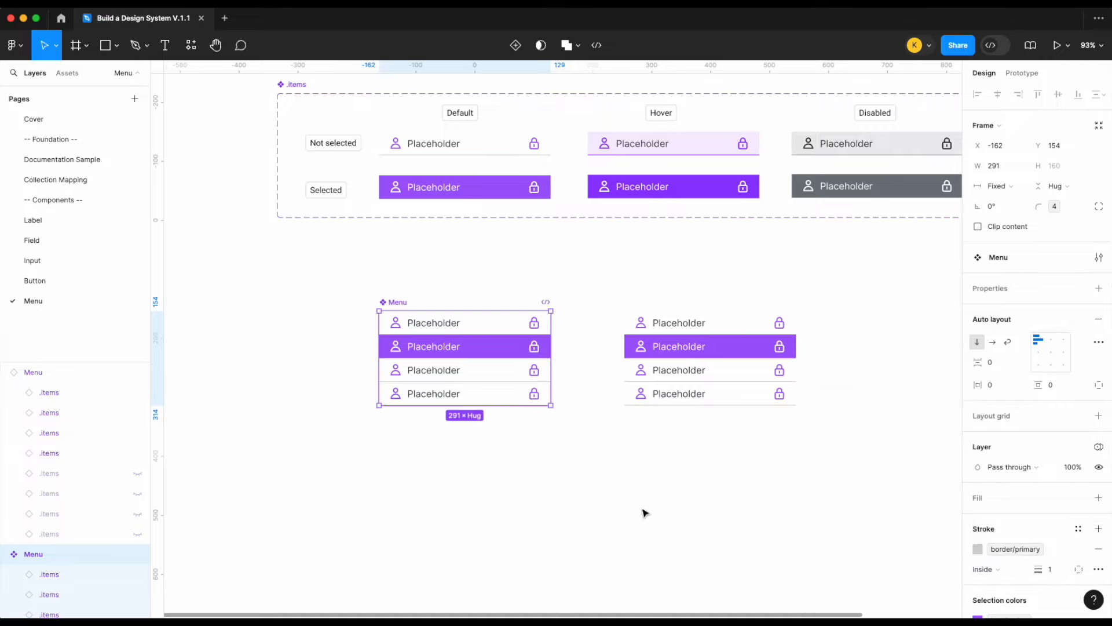
pyautogui.click(643, 512)
# - Set the Menu component's stroke position to Outside
pyautogui.scroll(5, 544, 501)
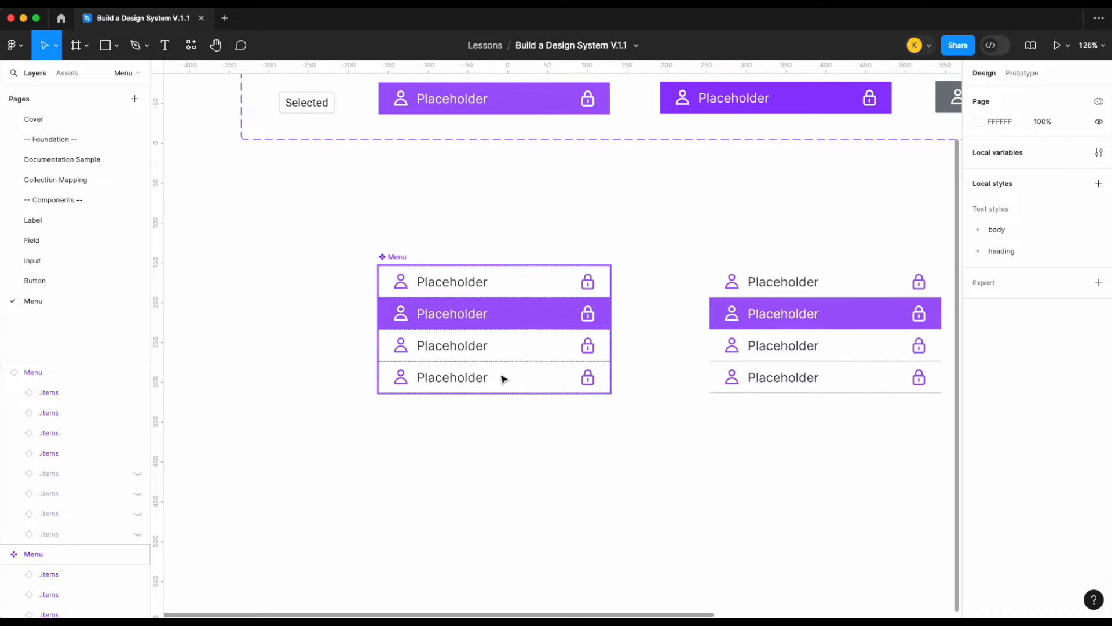
pyautogui.click(418, 289)
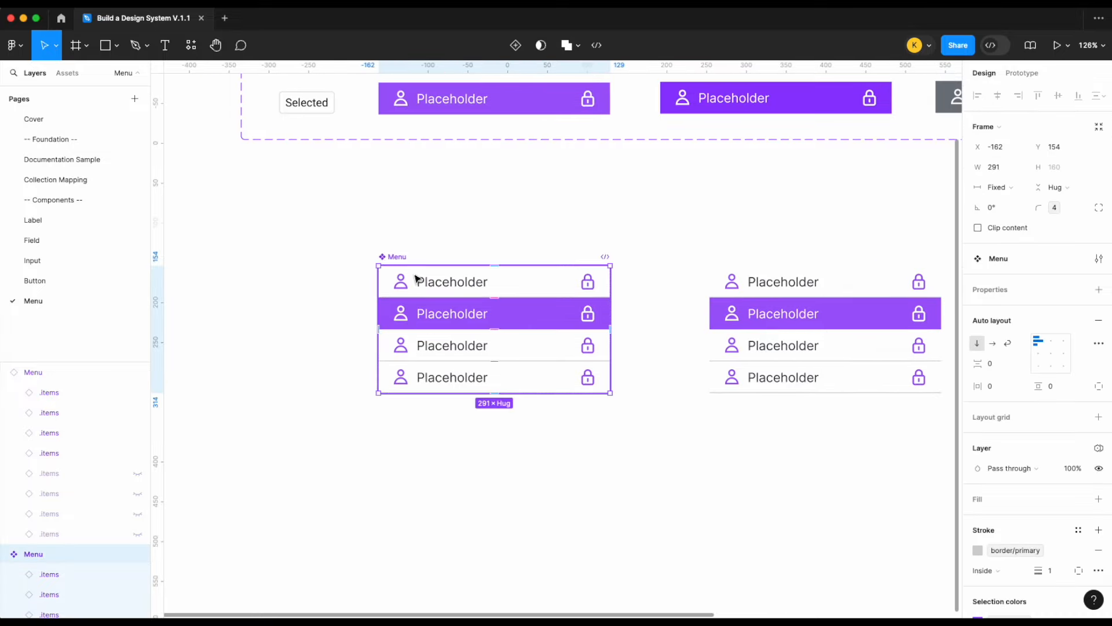
pyautogui.scroll(3, 416, 278)
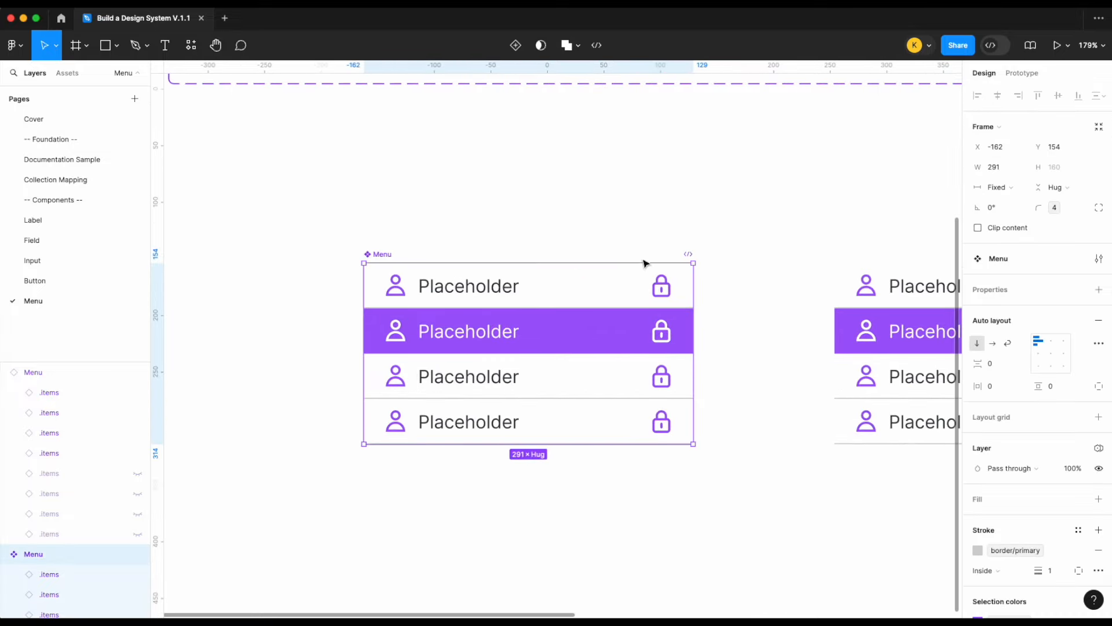
pyautogui.click(983, 571)
pyautogui.click(982, 585)
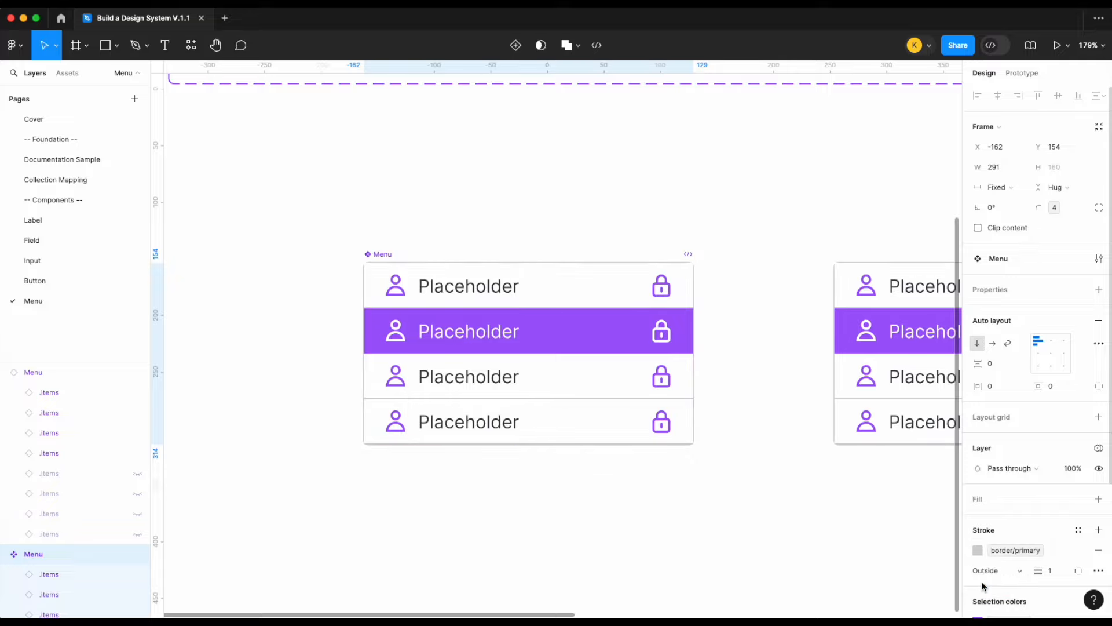
pyautogui.click(671, 555)
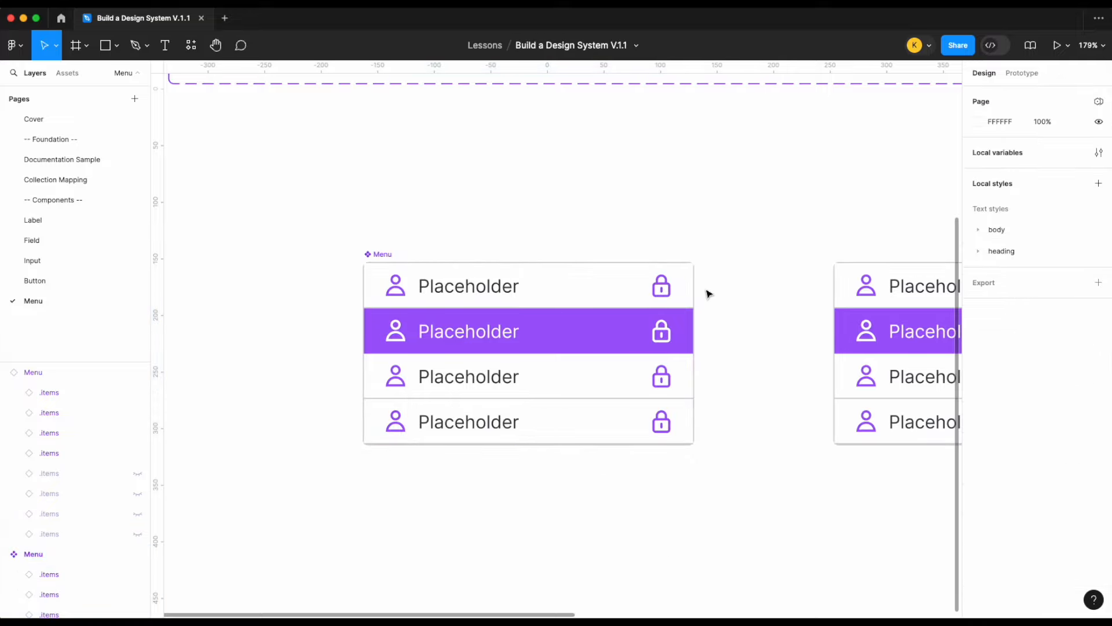
# - Enable Clip content on the Menu component so its rows follow the rounded corners
pyautogui.scroll(10, 701, 290)
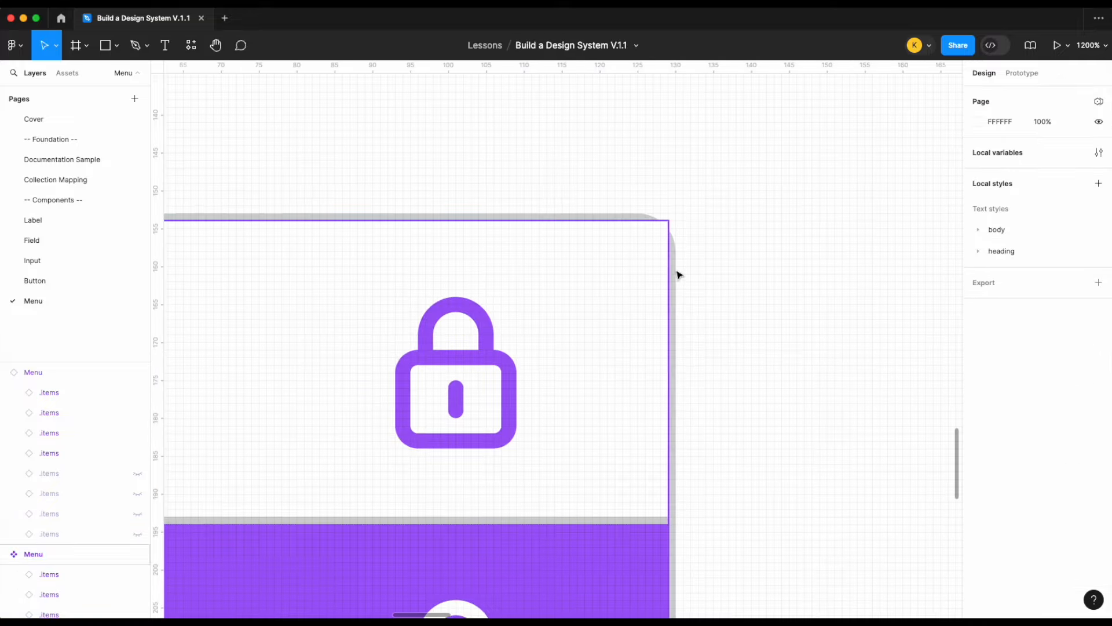
pyautogui.scroll(5, 679, 274)
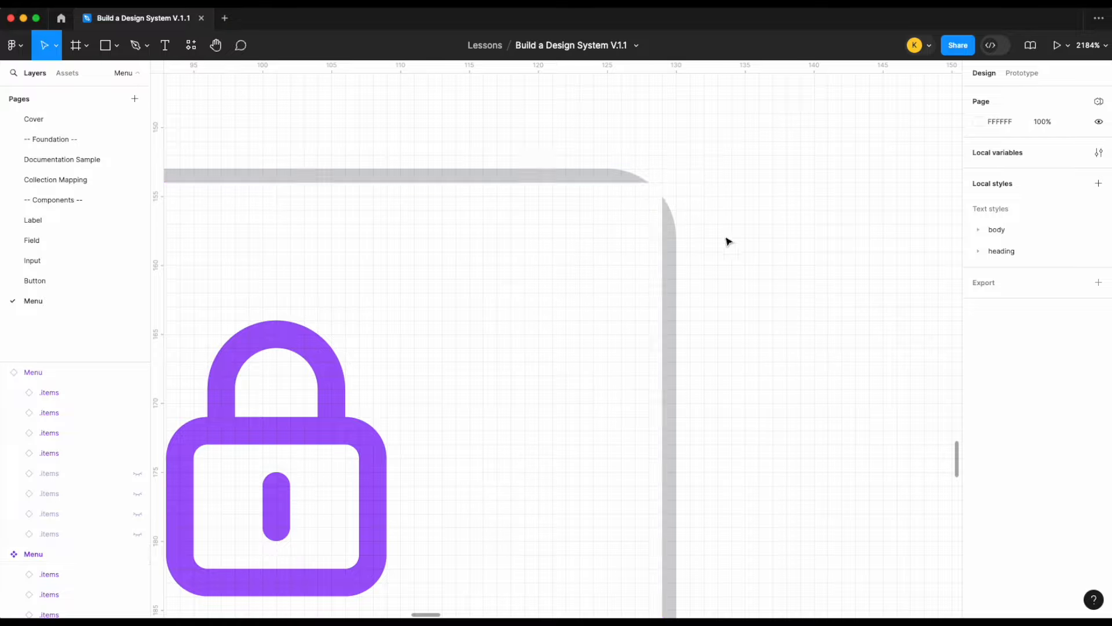
pyautogui.scroll(-10, 676, 238)
pyautogui.scroll(-5, 689, 248)
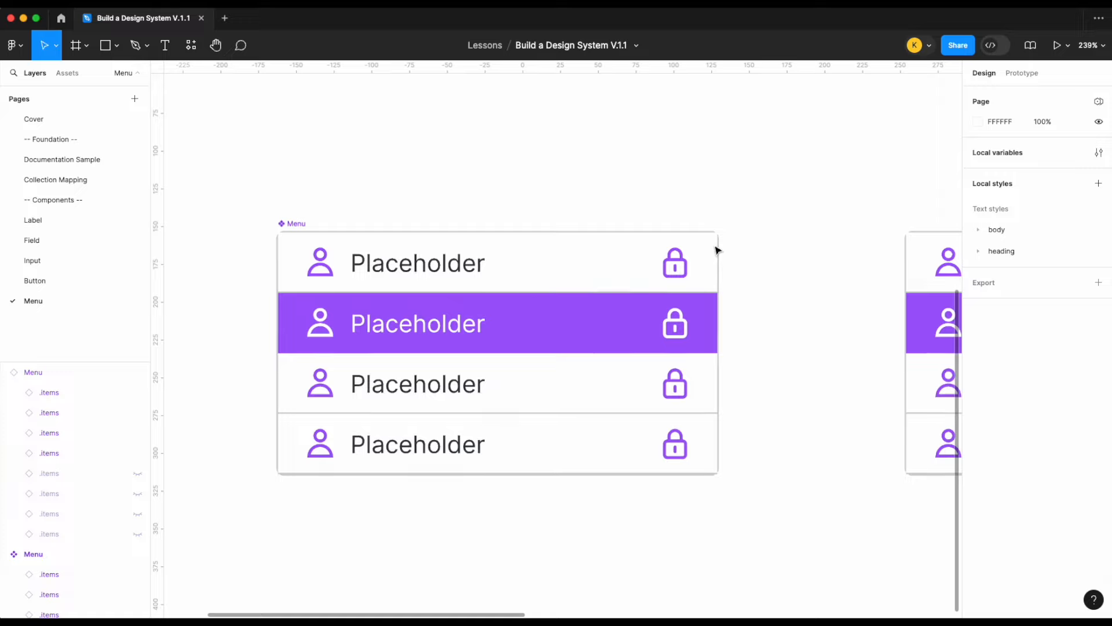
pyautogui.click(298, 224)
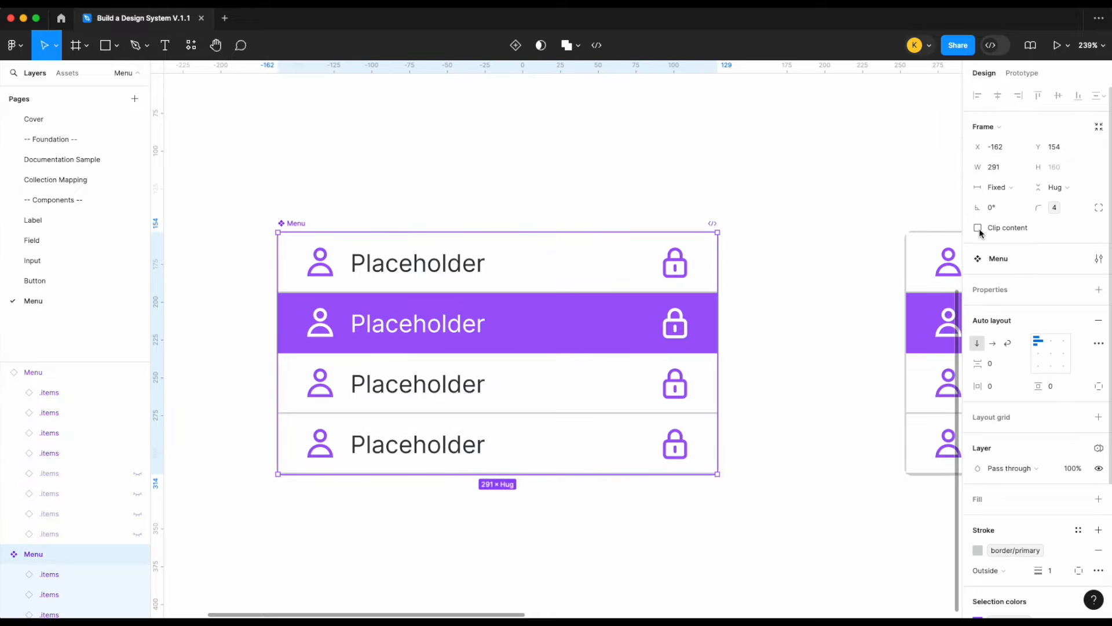
pyautogui.click(781, 251)
pyautogui.scroll(10, 724, 238)
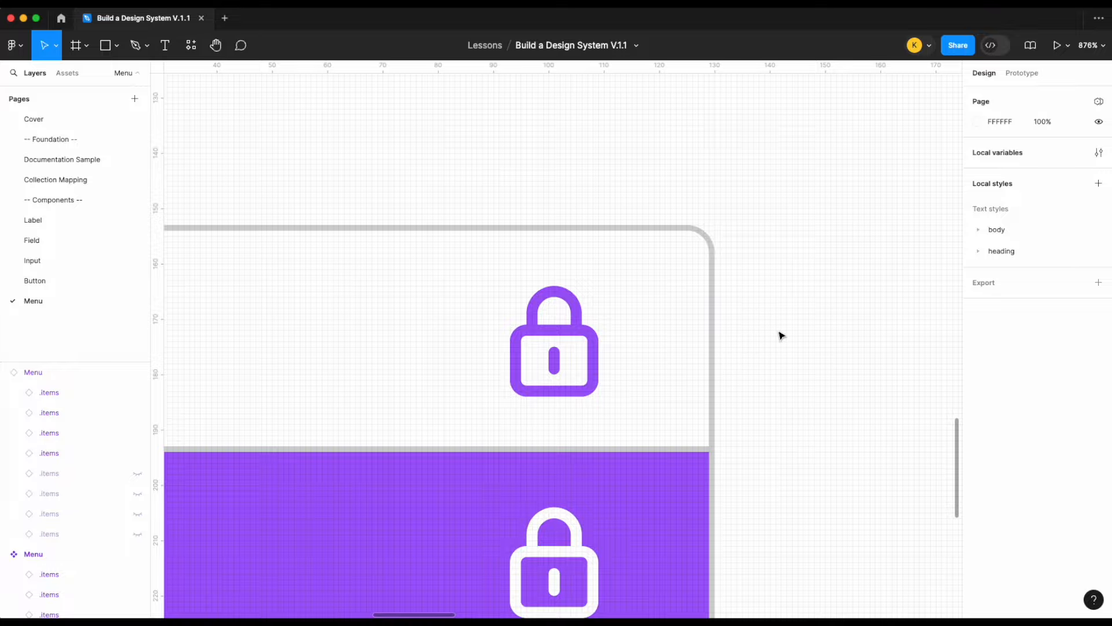
pyautogui.scroll(-10, 782, 336)
pyautogui.hscroll(3, 780, 334)
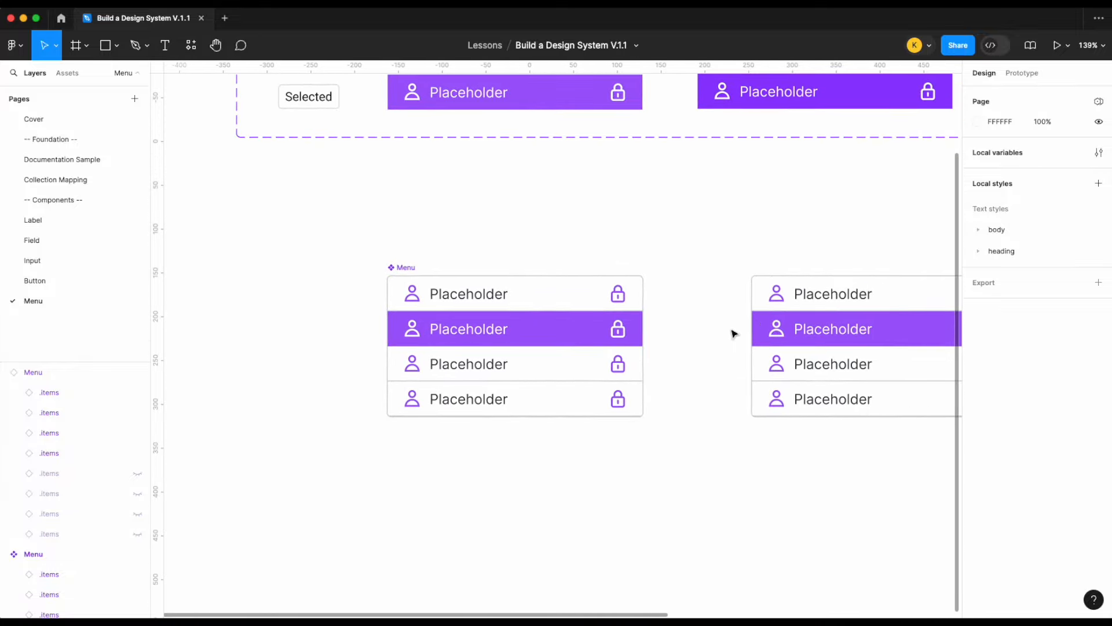
pyautogui.scroll(-3, 728, 332)
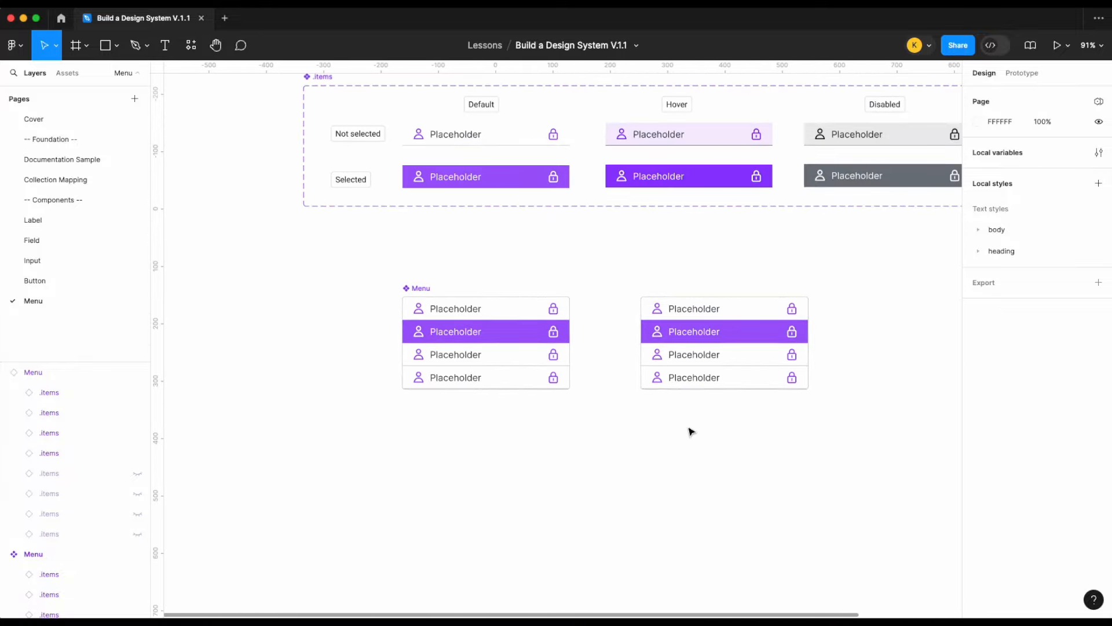
# - Examine the outside border along the bottom edge and rounded corner of the Menu instance
pyautogui.scroll(2, 736, 412)
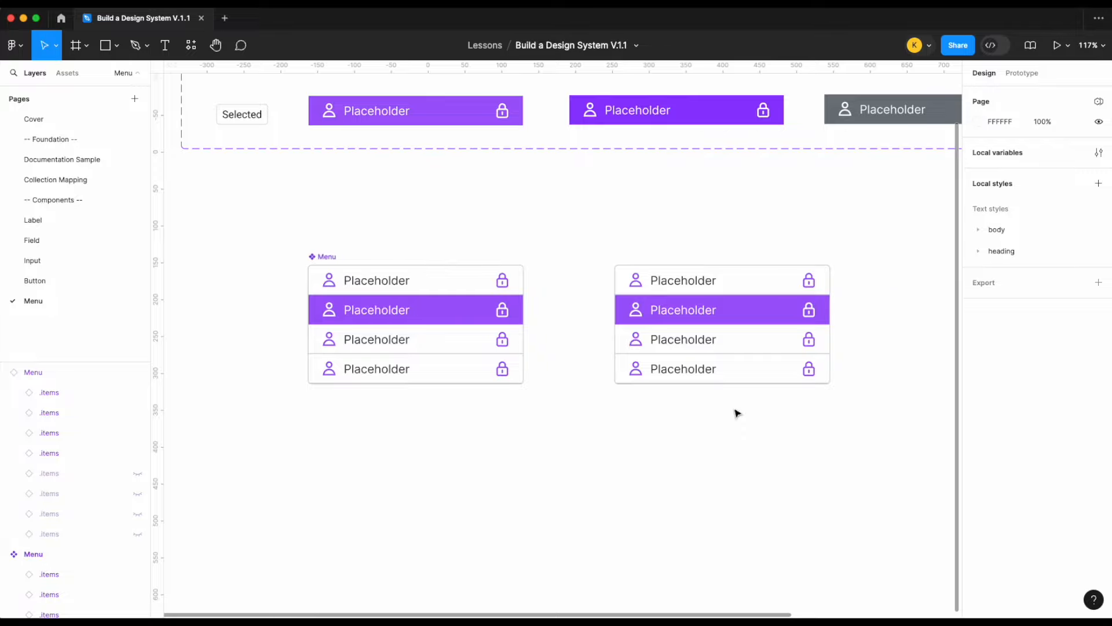
pyautogui.scroll(2, 770, 398)
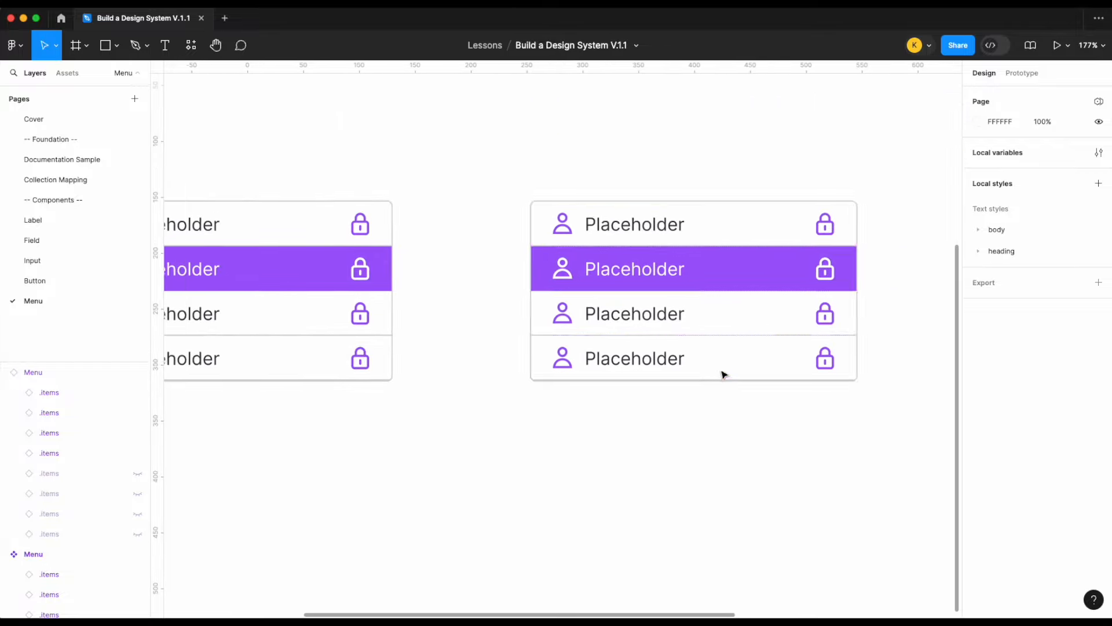
pyautogui.scroll(6, 724, 373)
pyautogui.scroll(5, 828, 458)
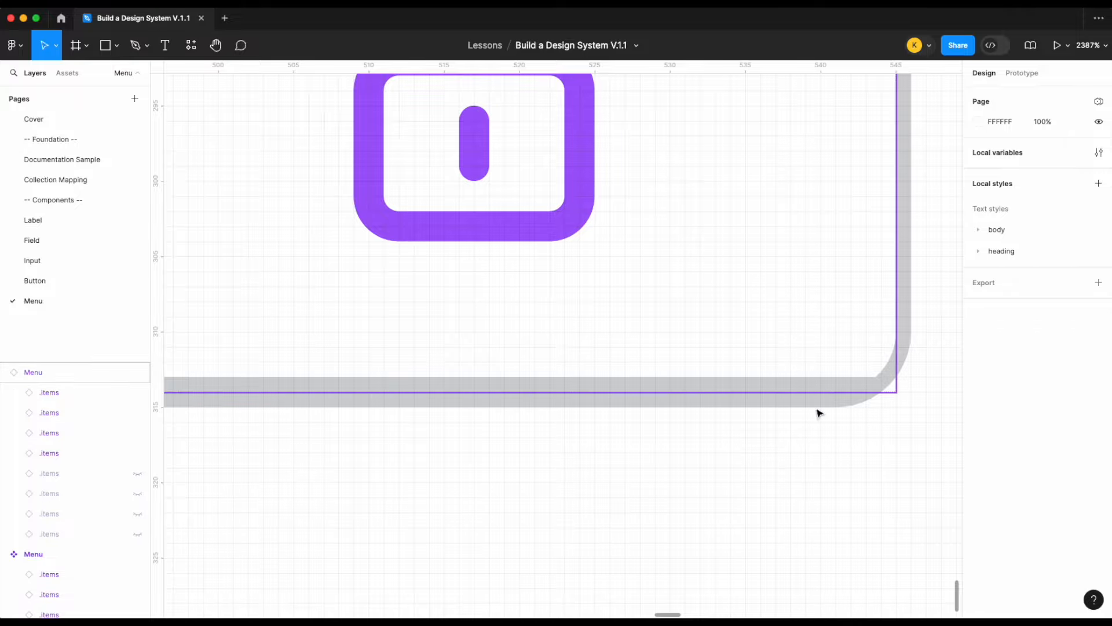
pyautogui.scroll(-10, 819, 412)
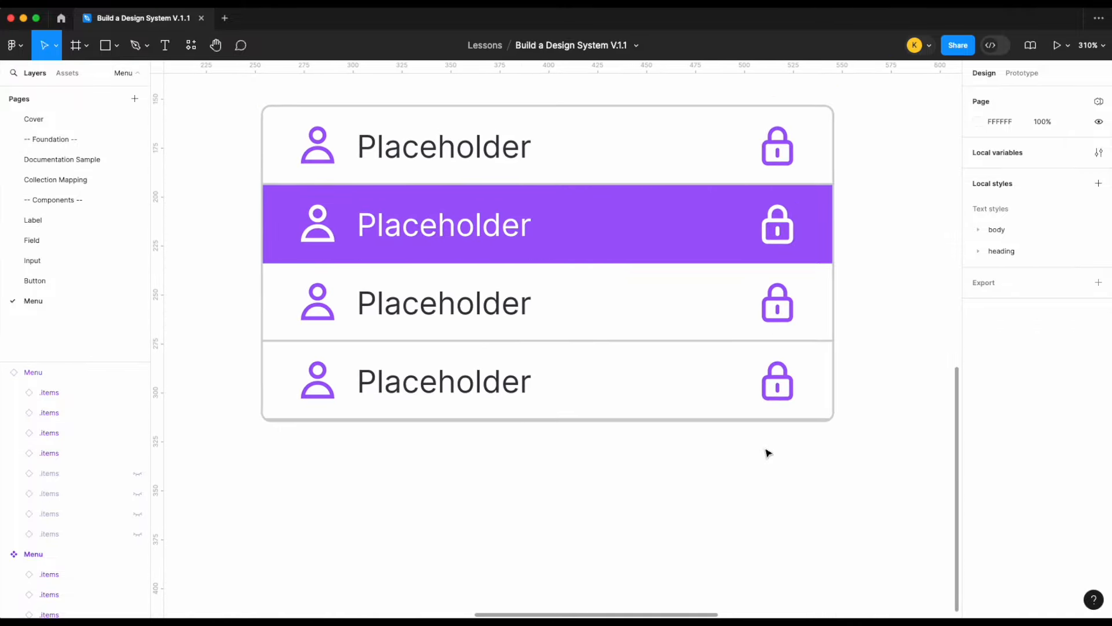
pyautogui.scroll(2, 642, 370)
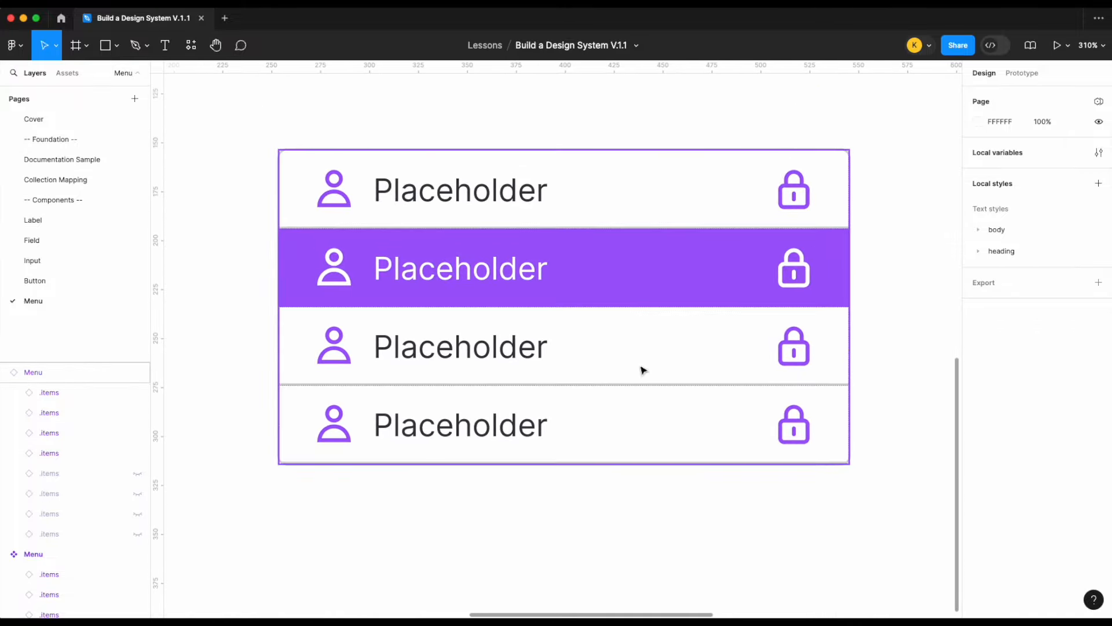
pyautogui.click(761, 440)
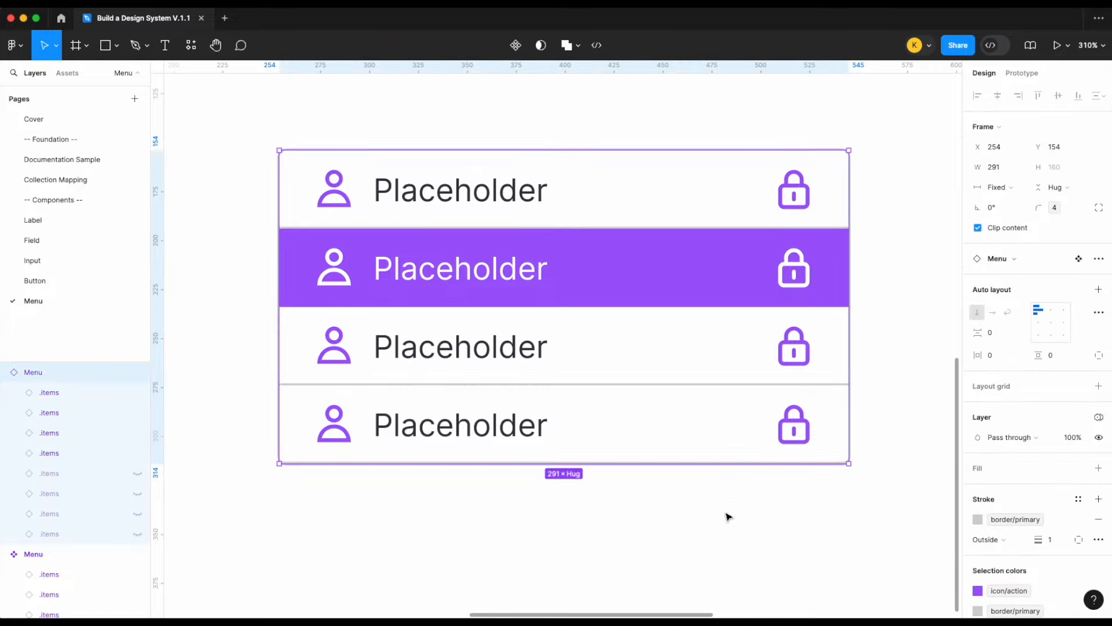
pyautogui.scroll(-5, 728, 515)
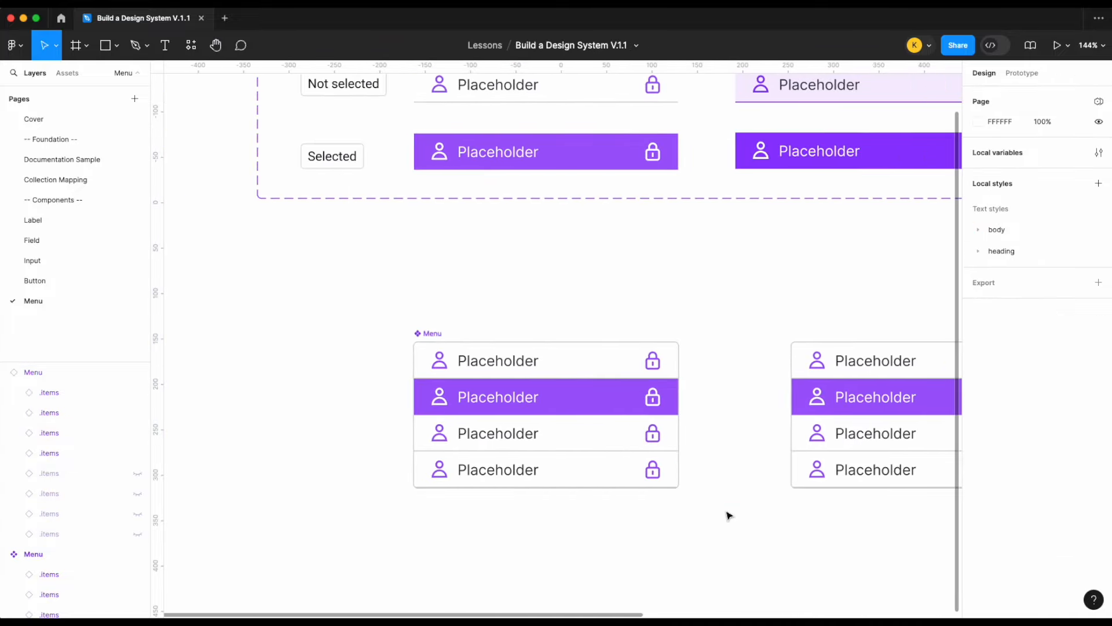
# - Set the Menu component's stroke position to Inside and check its bottom edge up close
pyautogui.click(571, 409)
pyautogui.scroll(-3, 1014, 526)
pyautogui.keyDown('ctrl'); pyautogui.scroll(3, 611, 541); pyautogui.keyUp('ctrl')
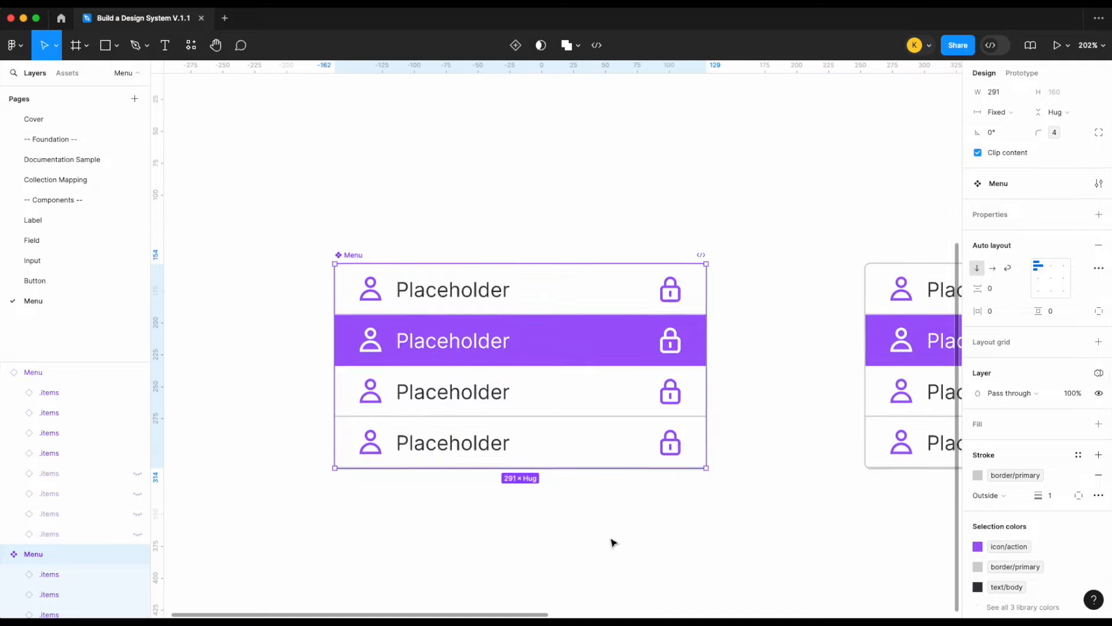
pyautogui.click(981, 495)
pyautogui.click(980, 495)
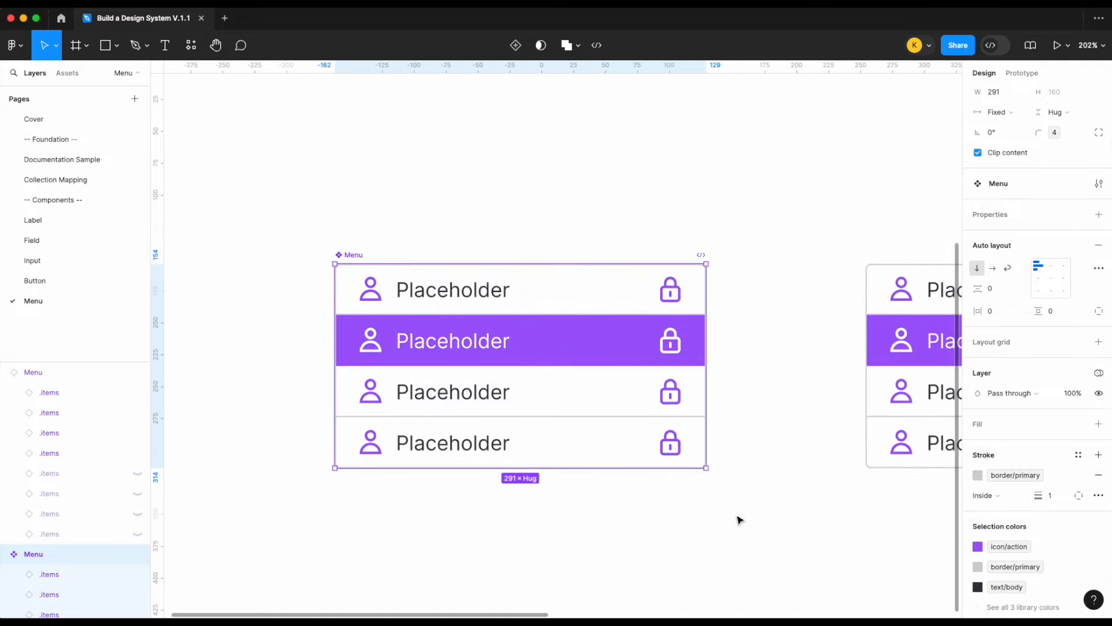
pyautogui.click(739, 519)
pyautogui.scroll(3, 550, 541)
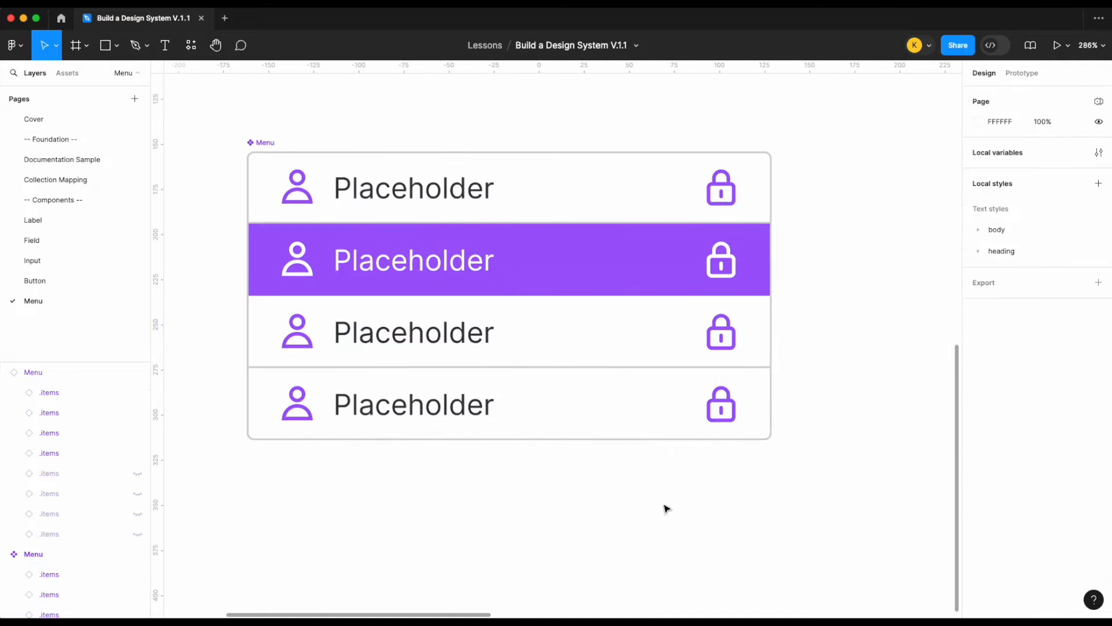
pyautogui.scroll(5, 666, 509)
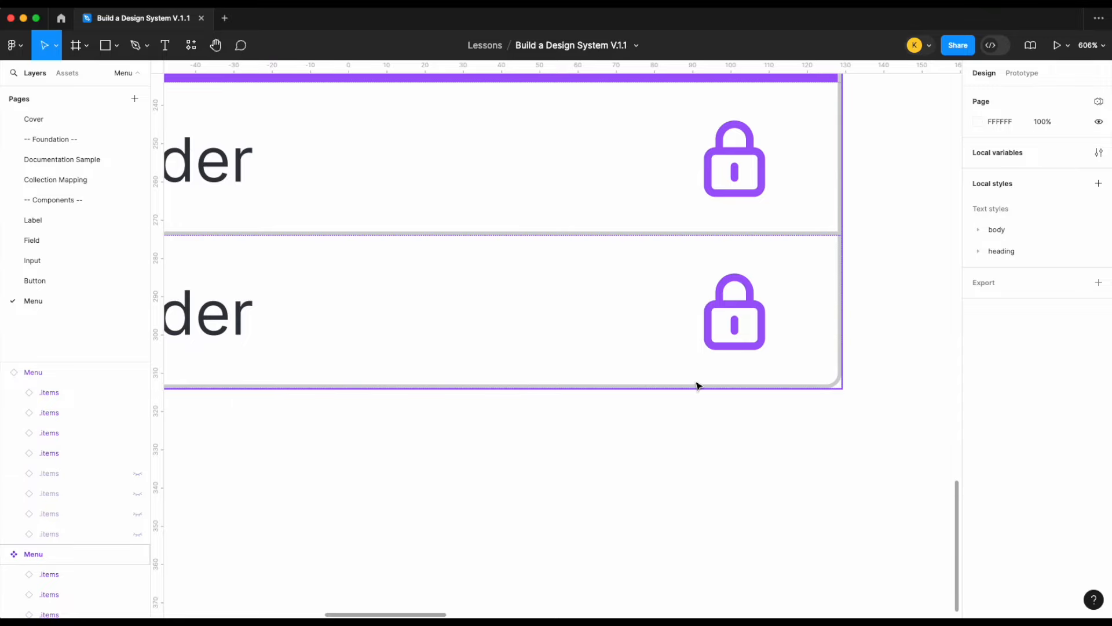
pyautogui.scroll(4, 698, 382)
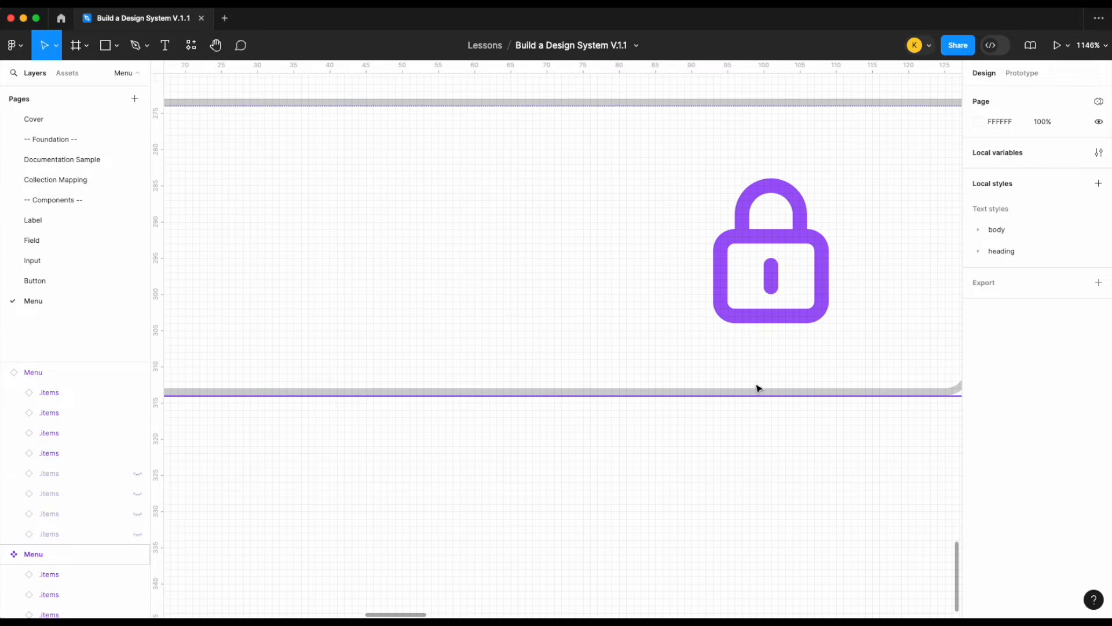
pyautogui.scroll(-10, 762, 454)
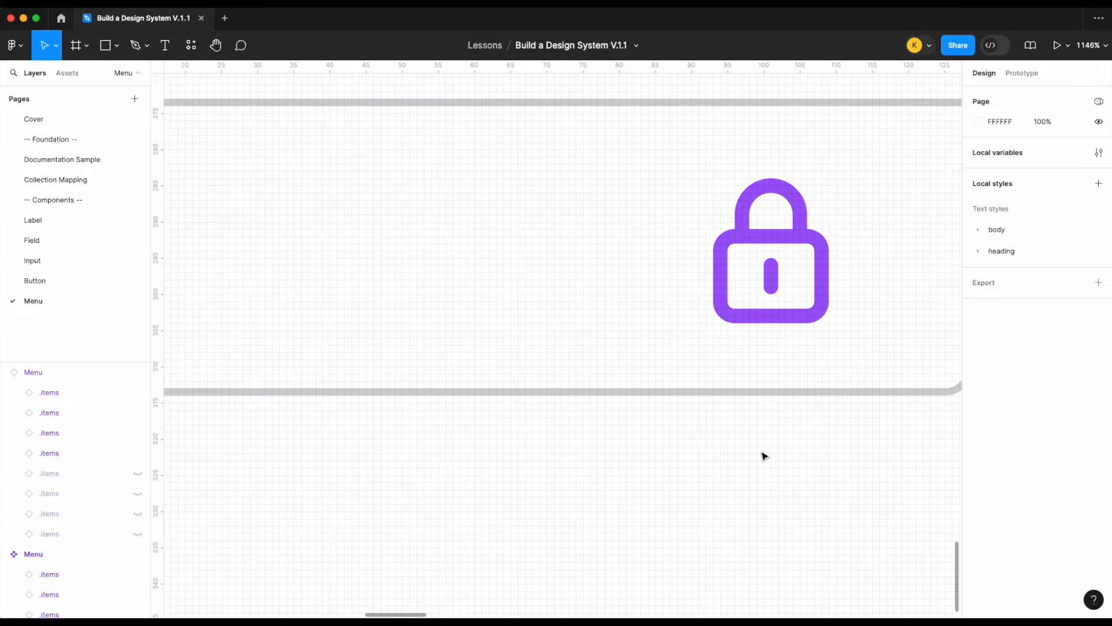
pyautogui.scroll(-3, 769, 454)
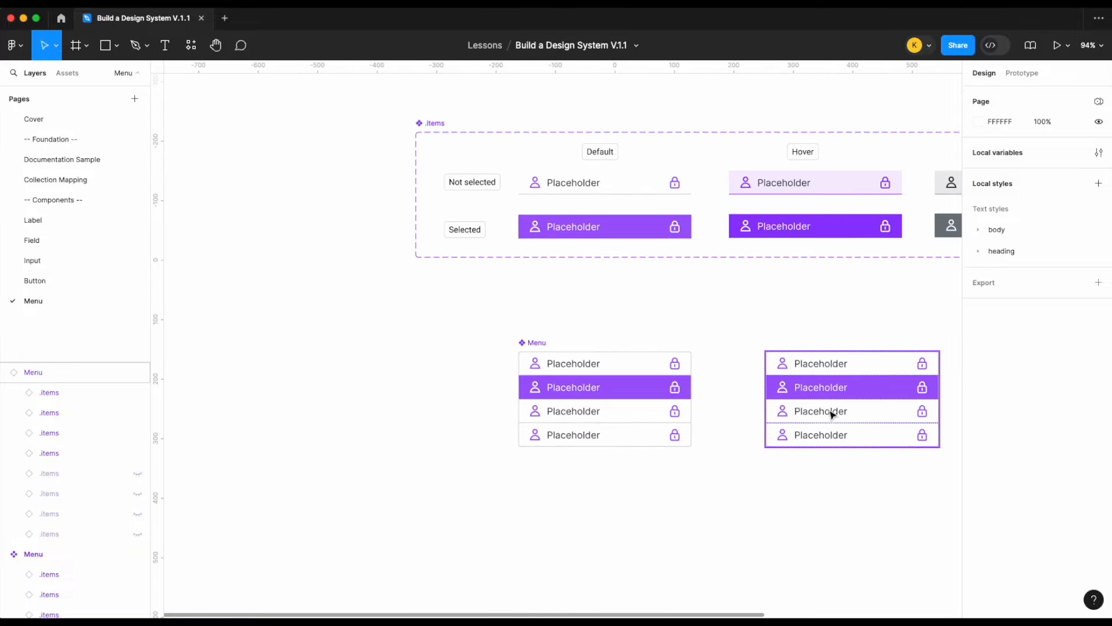
# - Move the Menu instance closer to the main component, to X 188
pyautogui.click(834, 411)
pyautogui.hscroll(3, 852, 412)
pyautogui.scroll(-1, 852, 412)
pyautogui.hscroll(1, 783, 410)
pyautogui.scroll(-1, 783, 410)
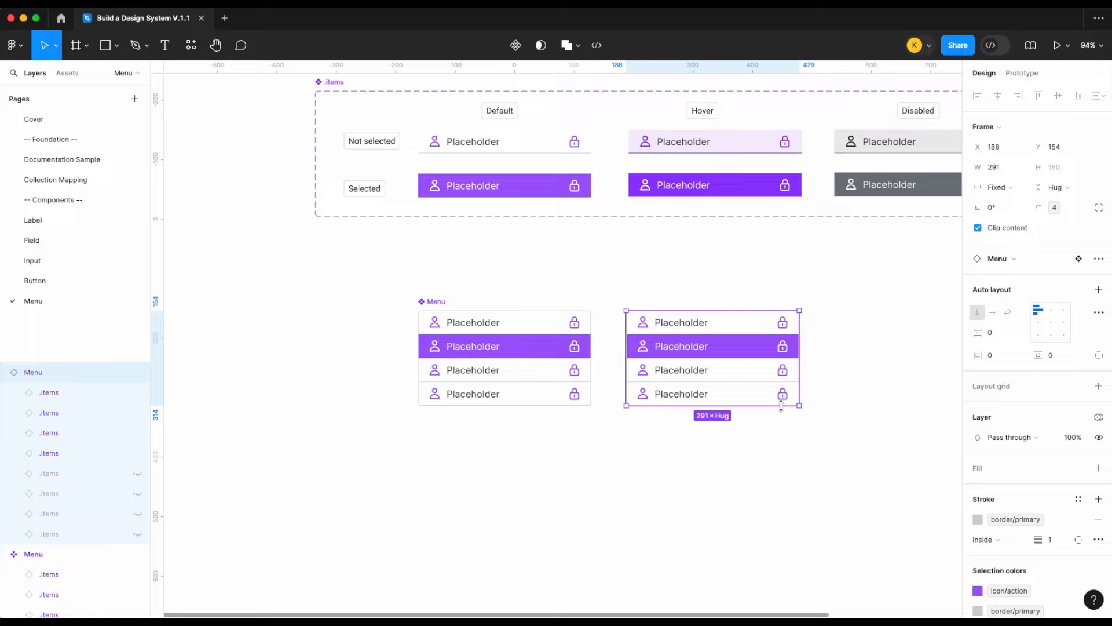
pyautogui.scroll(2, 782, 408)
pyautogui.hscroll(3, 783, 409)
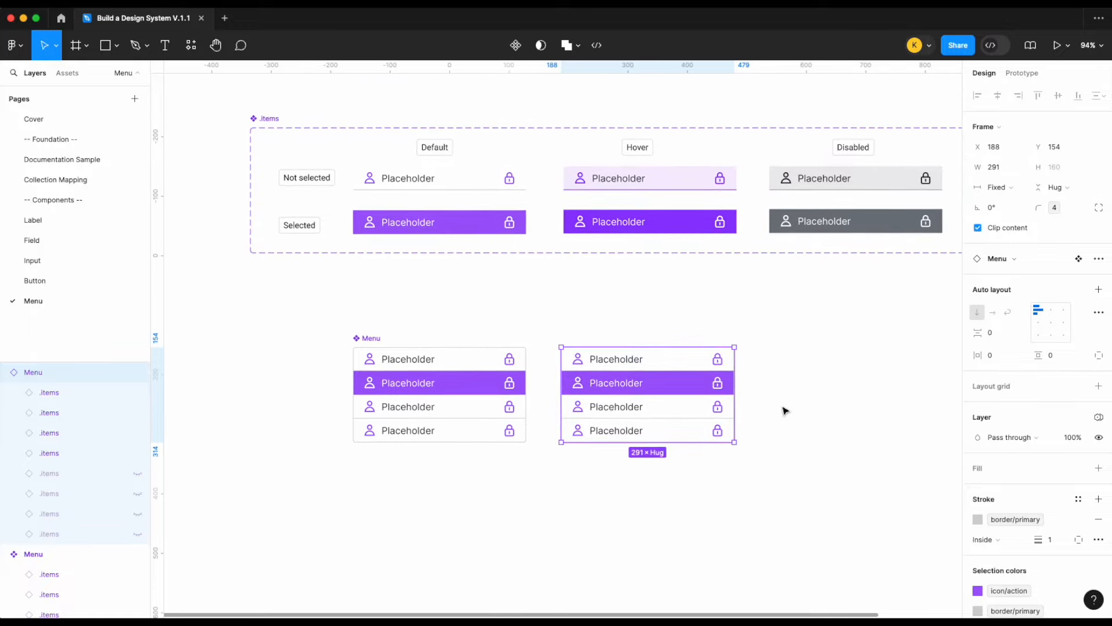
pyautogui.hscroll(1, 784, 410)
pyautogui.scroll(-1, 784, 410)
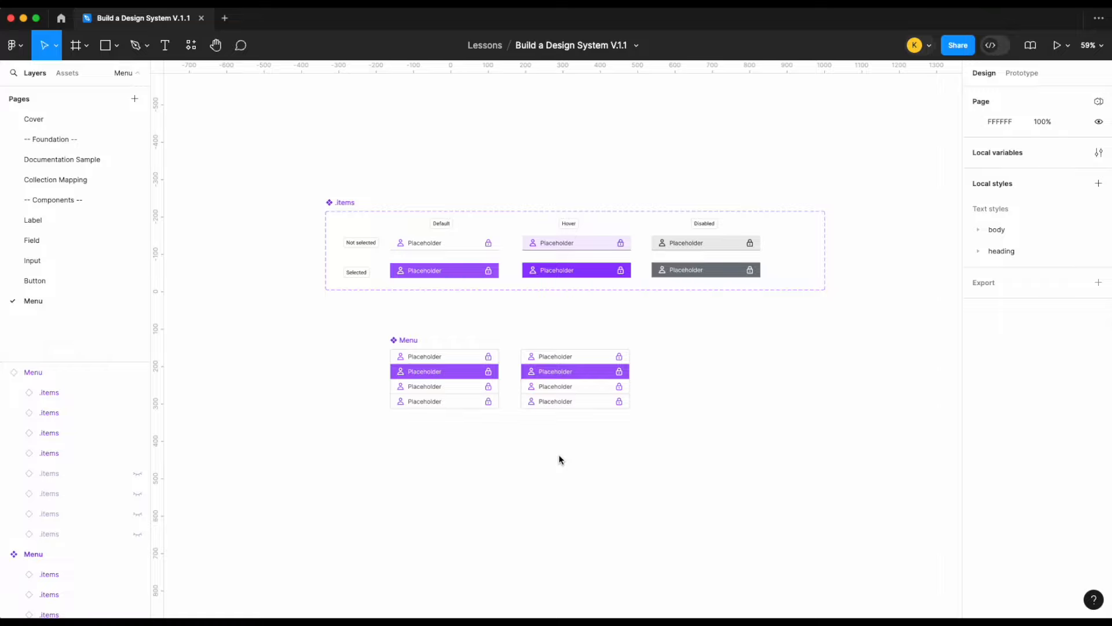
# - Show the four hidden .items rows of the main Menu component and hide them again
pyautogui.click(449, 406)
pyautogui.scroll(-3, 122, 514)
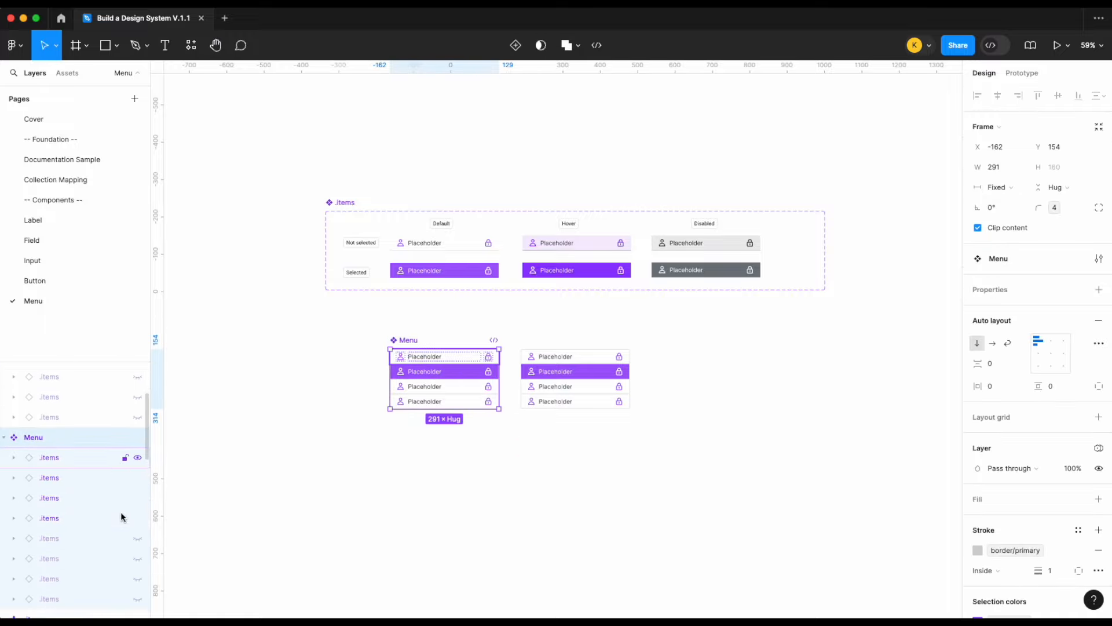
pyautogui.click(139, 540)
pyautogui.click(138, 559)
pyautogui.click(138, 579)
pyautogui.click(137, 599)
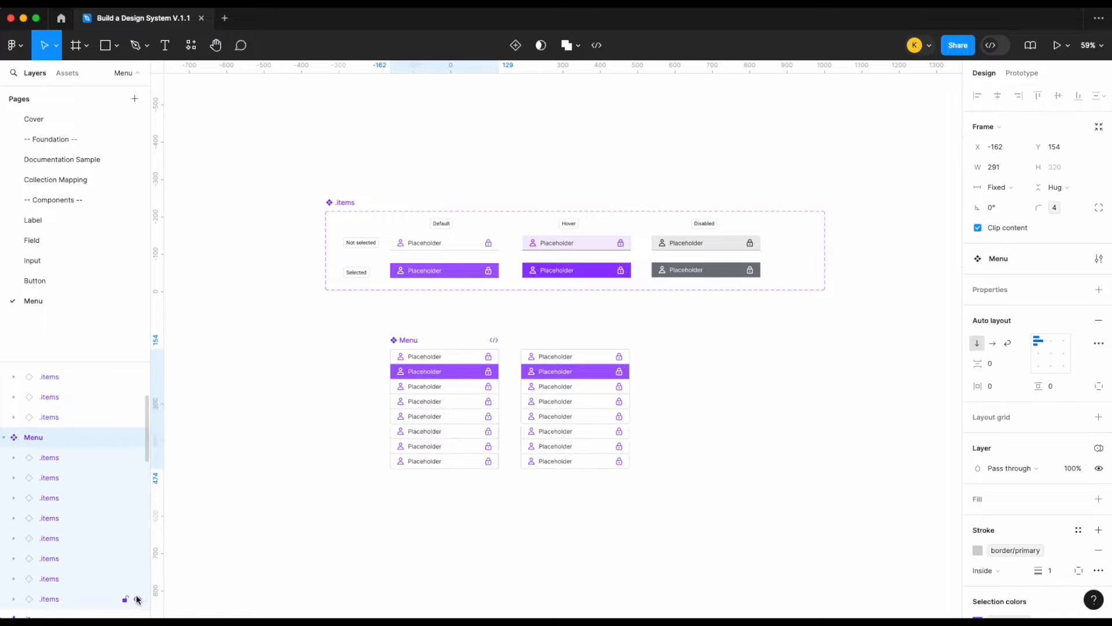
pyautogui.click(137, 599)
pyautogui.click(138, 579)
pyautogui.click(138, 559)
pyautogui.click(137, 539)
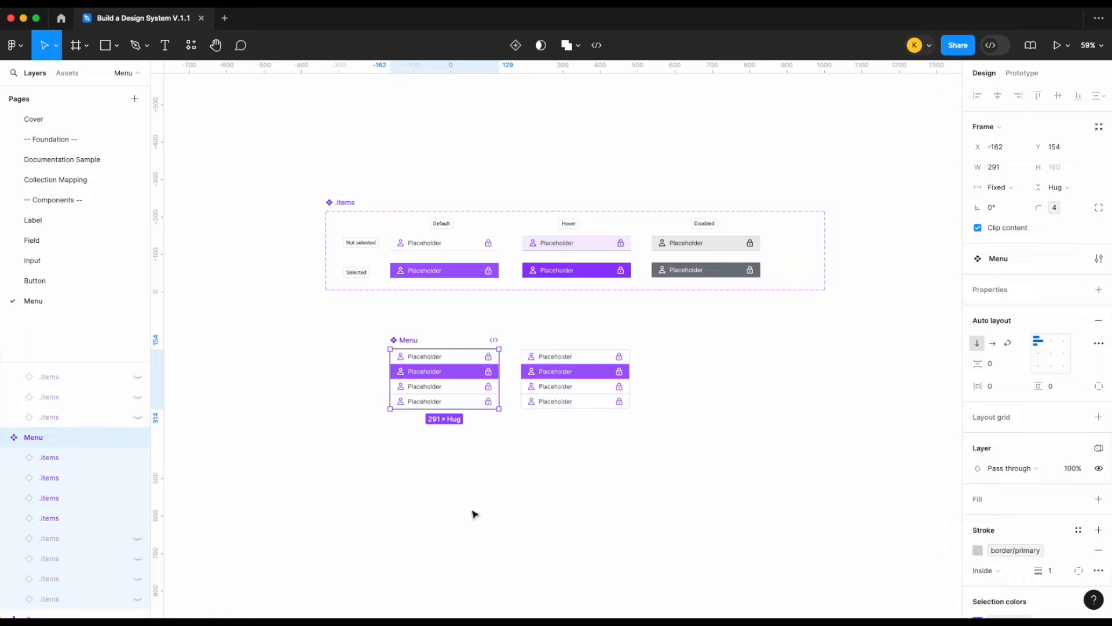
# - Move the Menu instance away to X 317 and draw a vertical rectangle about 16 × 107 in the gap between the menus
pyautogui.moveTo(598, 393); pyautogui.dragTo(645, 393)
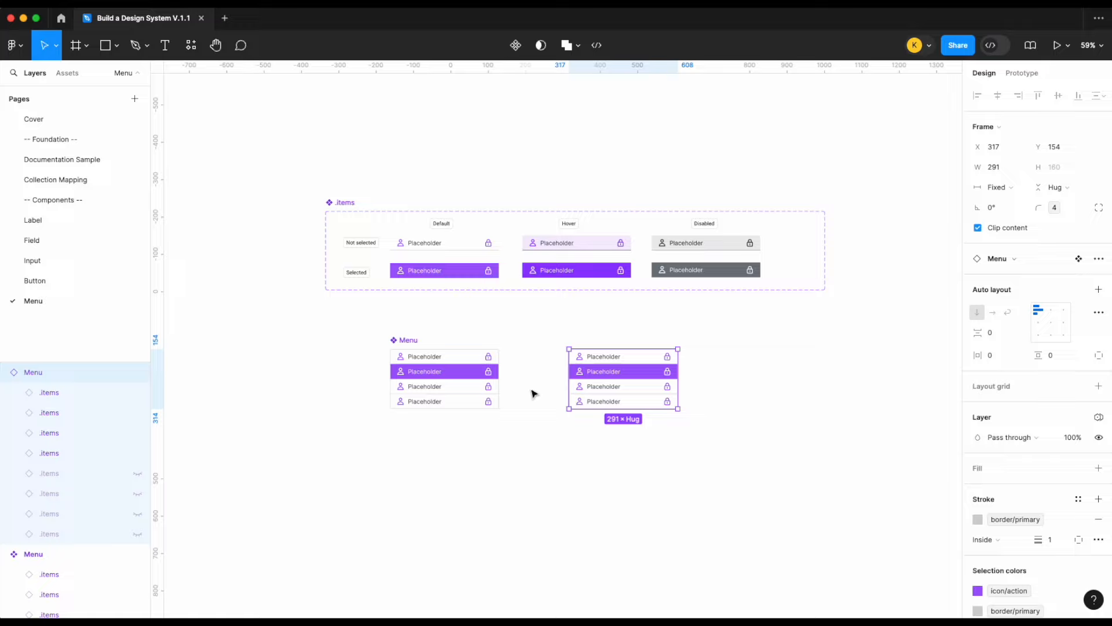
pyautogui.scroll(5, 533, 393)
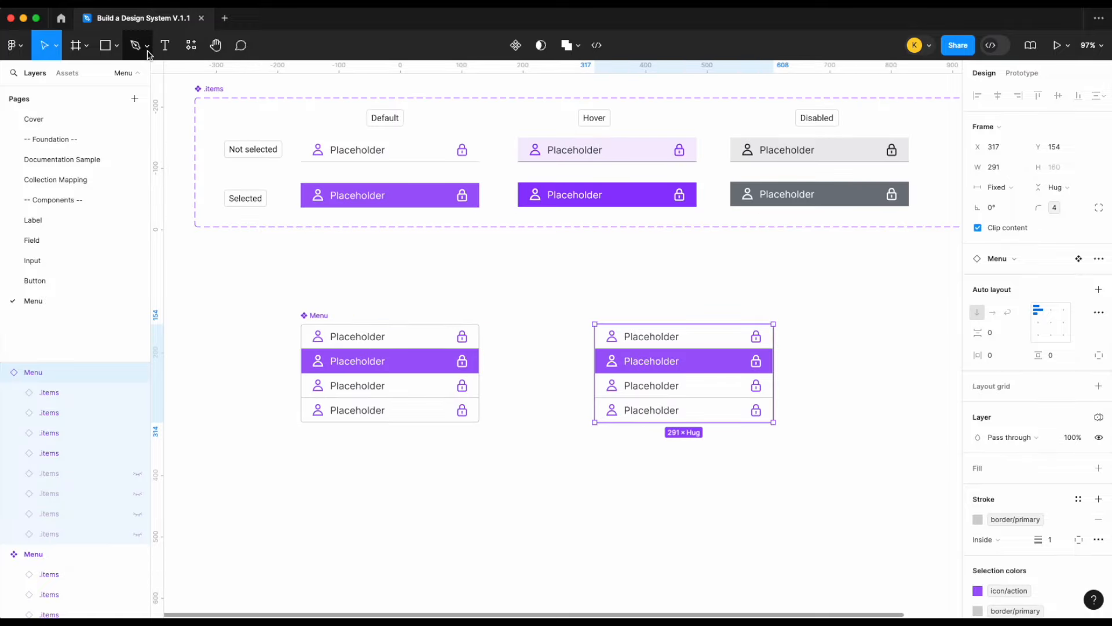
pyautogui.click(117, 45)
pyautogui.click(120, 76)
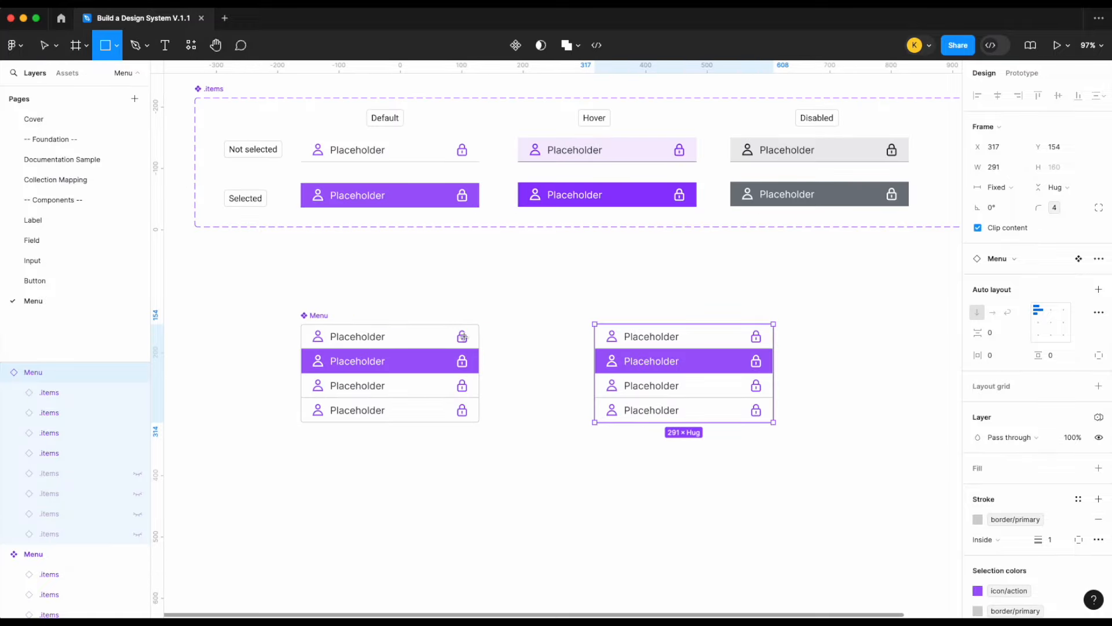
pyautogui.scroll(5, 451, 347)
pyautogui.scroll(-1, 608, 301)
pyautogui.moveTo(607, 301)
pyautogui.mouseDown()
pyautogui.moveTo(629, 370)
pyautogui.moveTo(625, 422)
pyautogui.mouseUp()
# - Set the rectangle's corner radius to 50
pyautogui.click(1064, 171)
pyautogui.write('50')
pyautogui.press('Return')
# - Apply the border/disabled colour variable as the rectangle's fill
pyautogui.click(1078, 249)
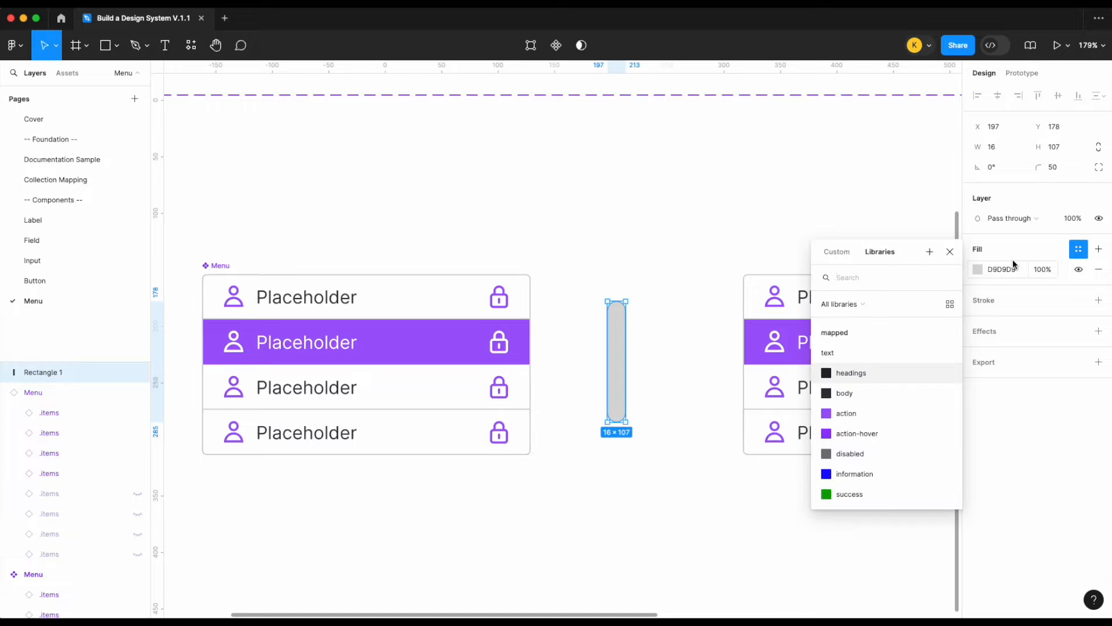
pyautogui.write('surf')
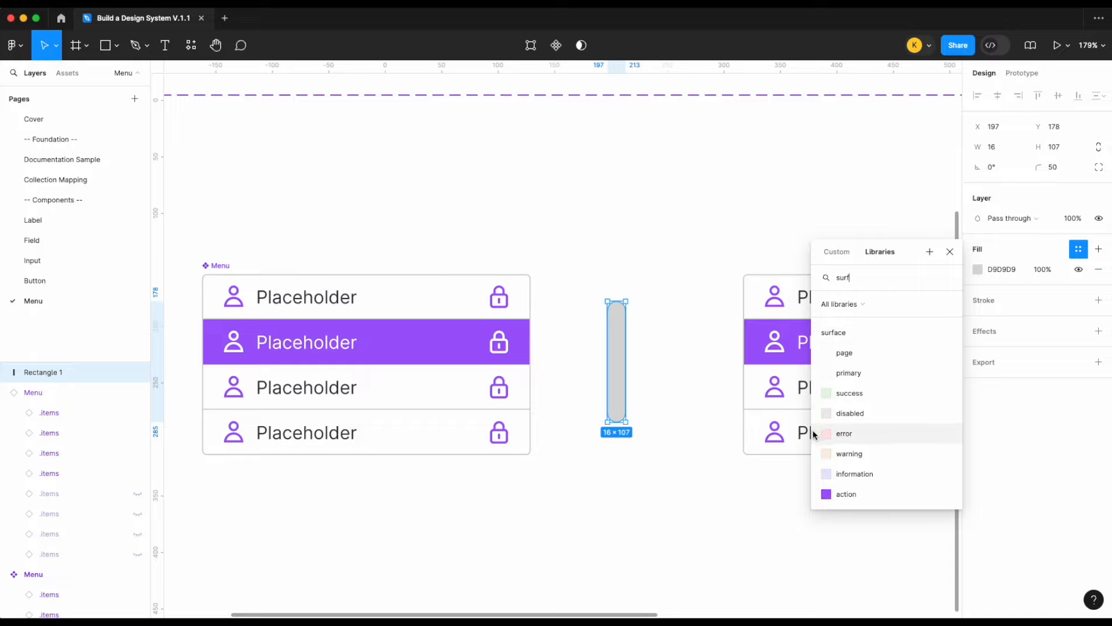
pyautogui.scroll(-3, 871, 411)
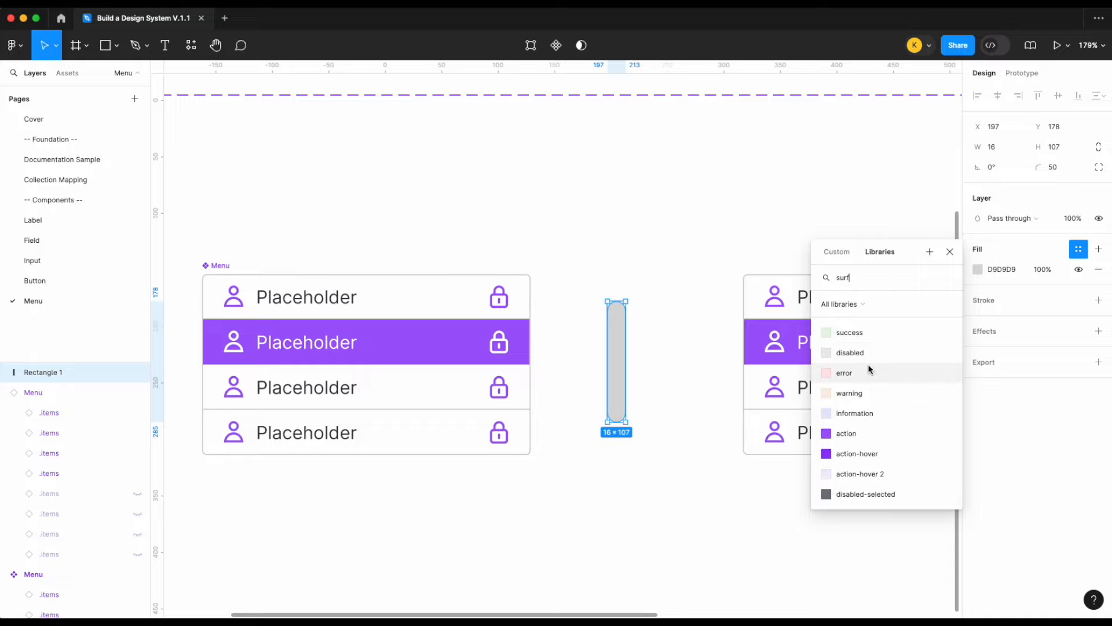
pyautogui.scroll(1, 867, 364)
pyautogui.press('BackSpace')
pyautogui.press('BackSpace')
pyautogui.press('BackSpace')
pyautogui.press('BackSpace')
pyautogui.write('bor')
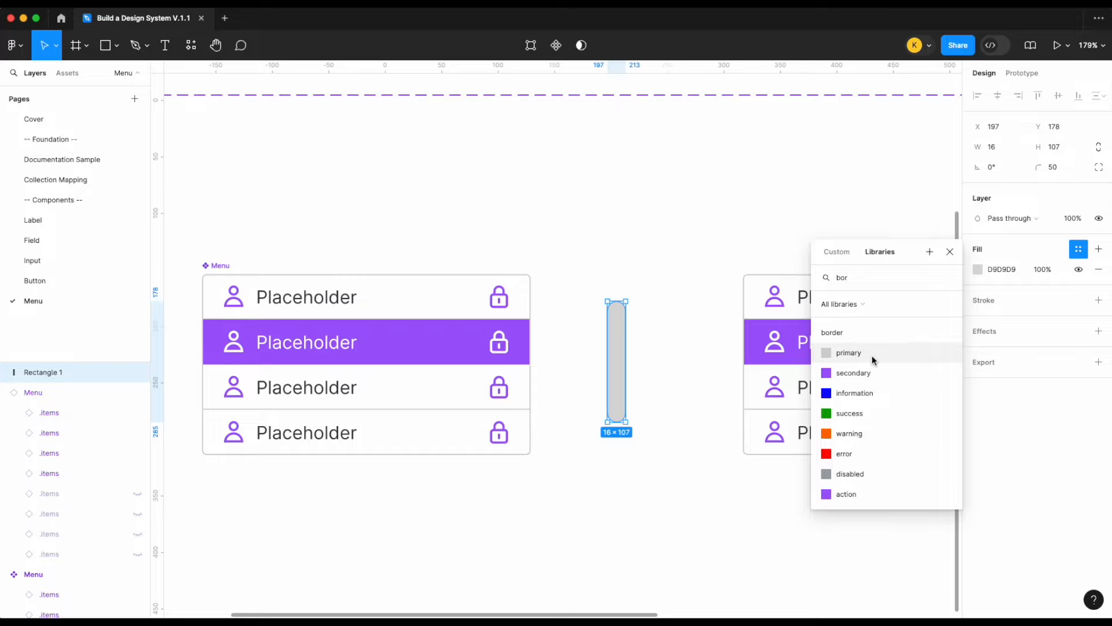
pyautogui.scroll(-1, 873, 360)
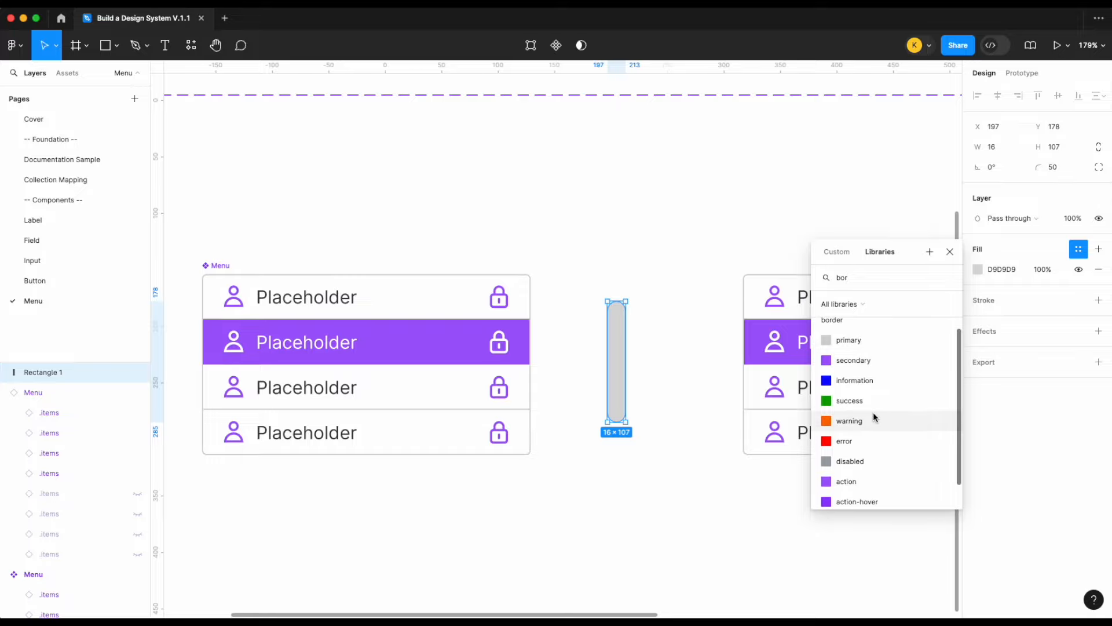
pyautogui.click(862, 456)
pyautogui.hscroll(-2, 683, 341)
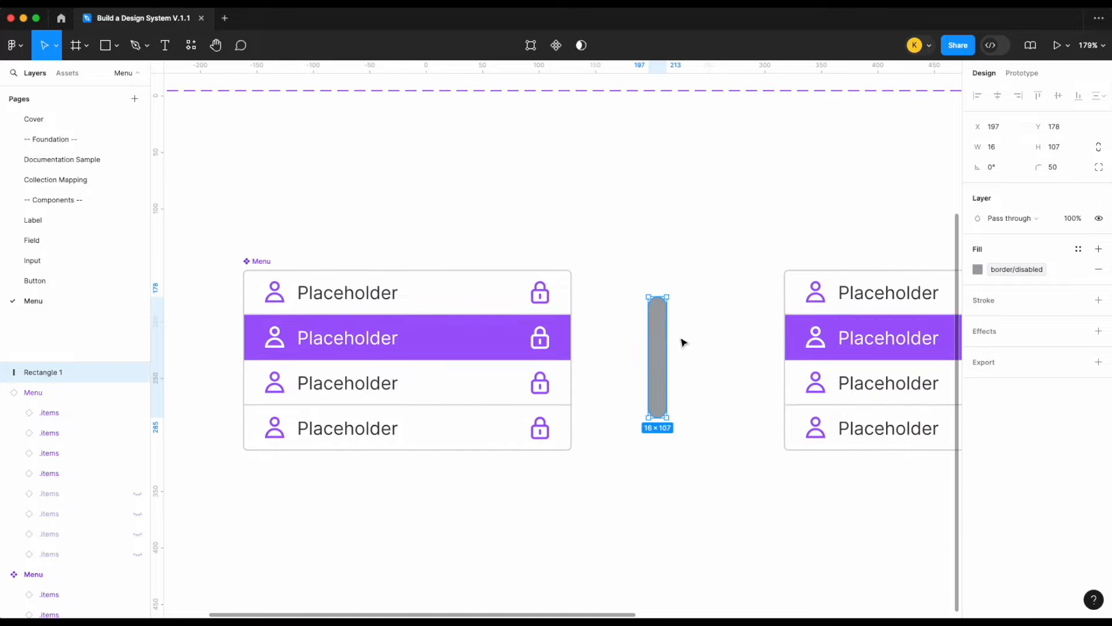
# - Narrow the grey bar to a width of about 9 by moving its left edge inward
pyautogui.scroll(5, 684, 340)
pyautogui.moveTo(615, 349); pyautogui.dragTo(634, 347)
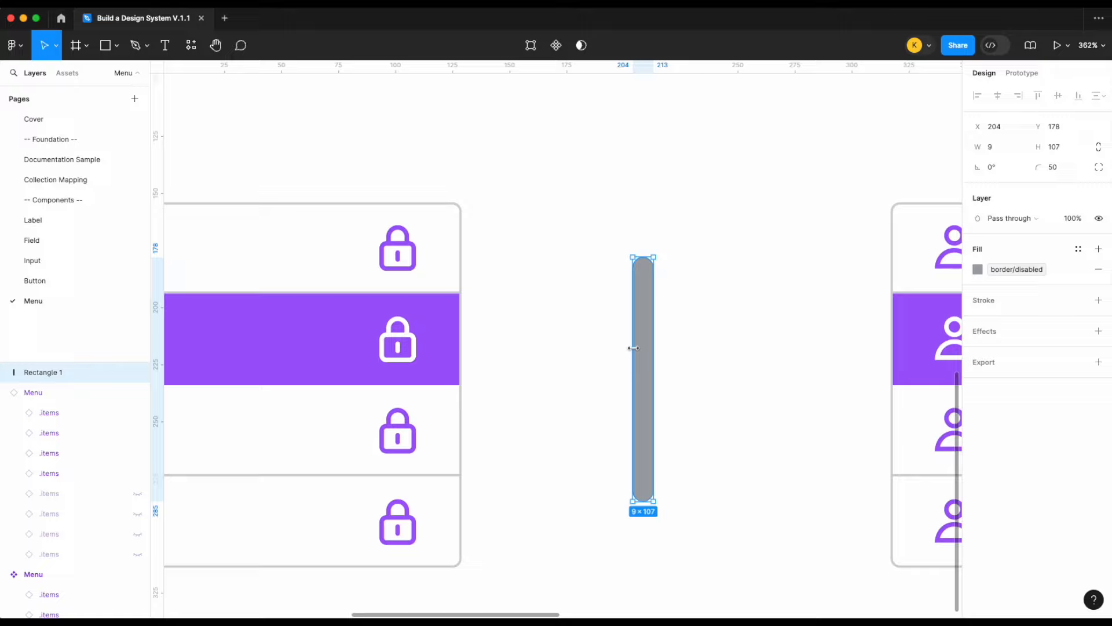
pyautogui.scroll(-3, 800, 207)
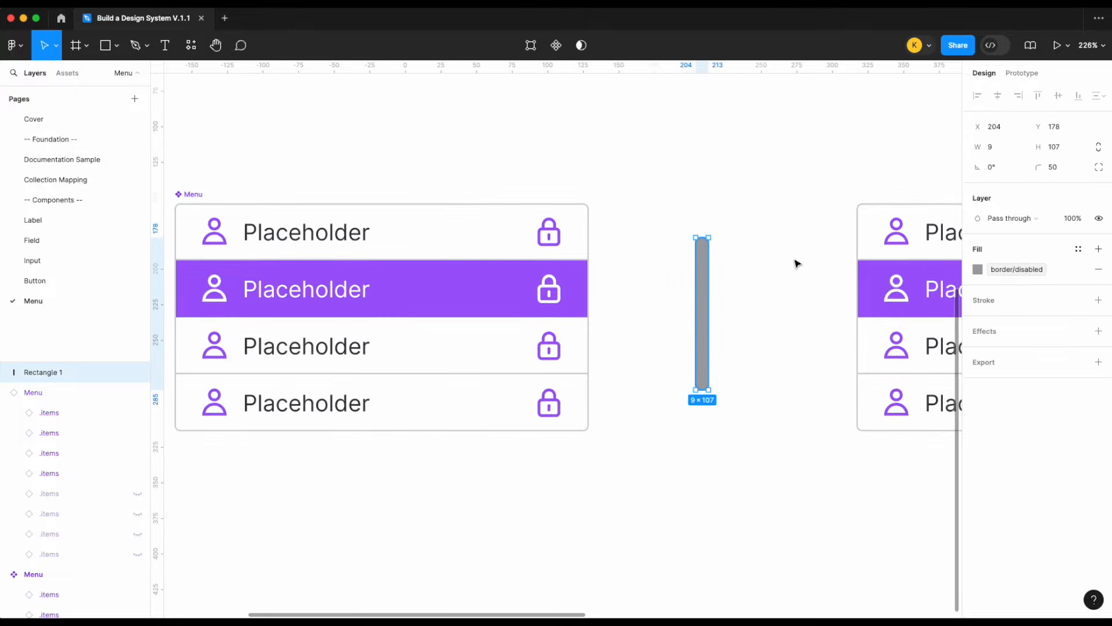
# - Wrap the grey bar in an auto layout frame and name the frame Scrollbar
pyautogui.hotkey('shift', 'a')
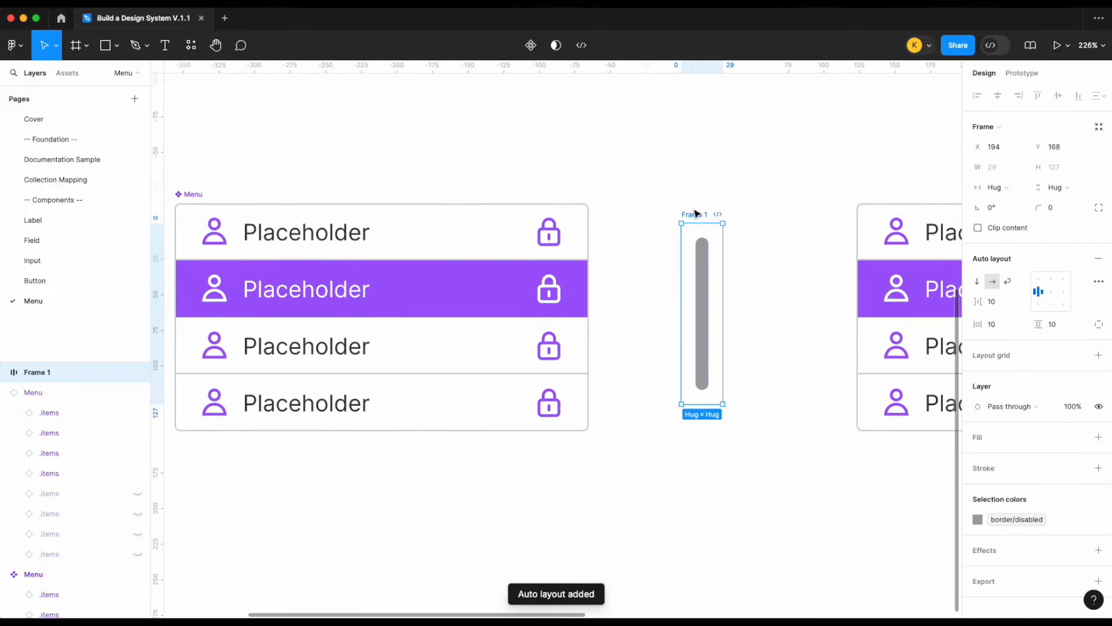
pyautogui.write('Scrollbar')
pyautogui.press('Return')
# - Rename the rectangle layer inside the new auto layout frame as Scrollbar
pyautogui.click(4, 372)
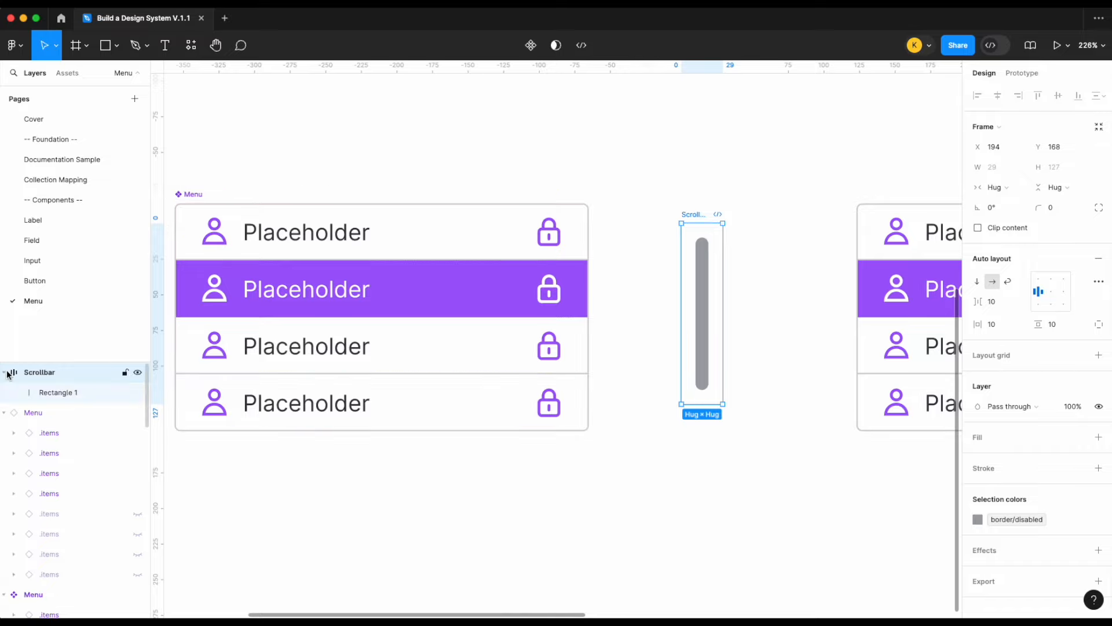
pyautogui.doubleClick(78, 394)
pyautogui.write('Scrollb')
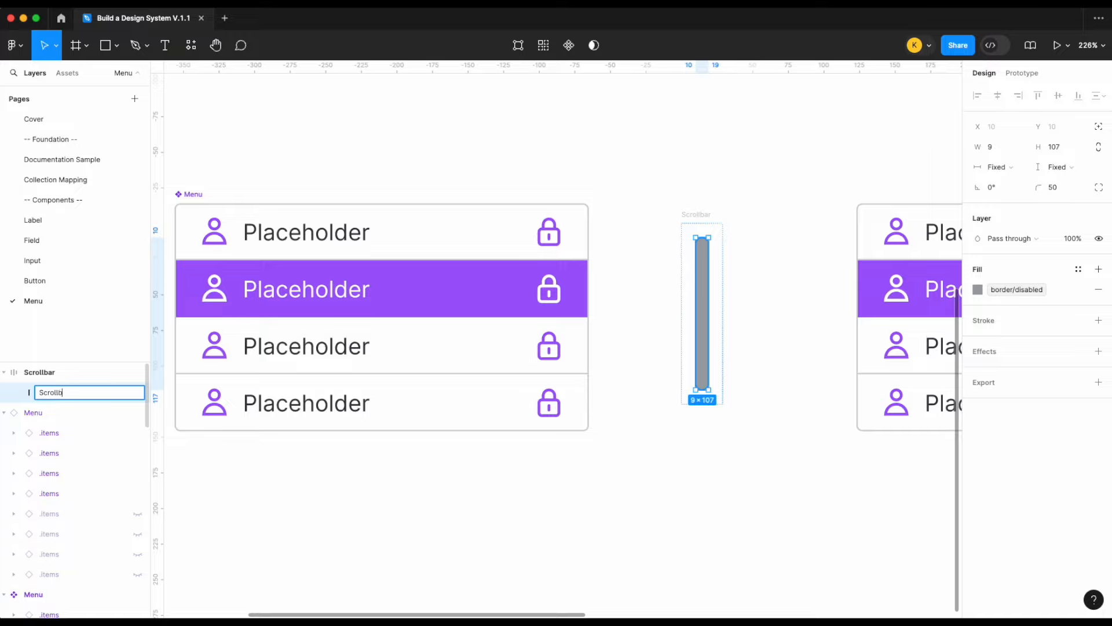
pyautogui.press('Return')
pyautogui.click(735, 216)
pyautogui.scroll(-3, 735, 216)
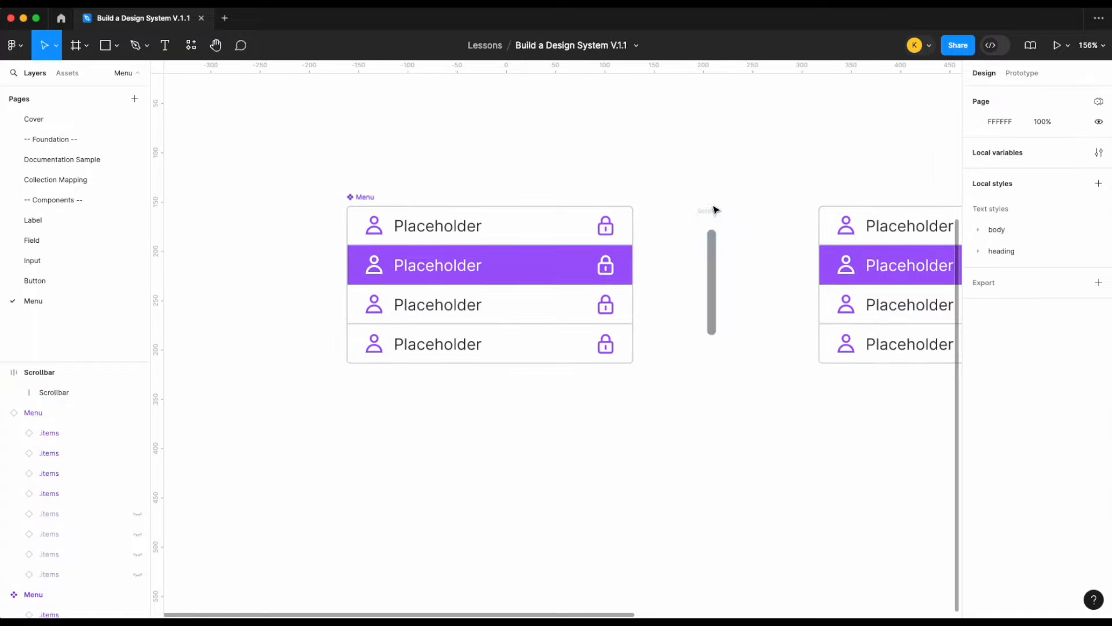
# - Paste a copy of the standalone Scrollbar frame into the main Menu component beneath its rows
pyautogui.click(704, 220)
pyautogui.click(373, 201)
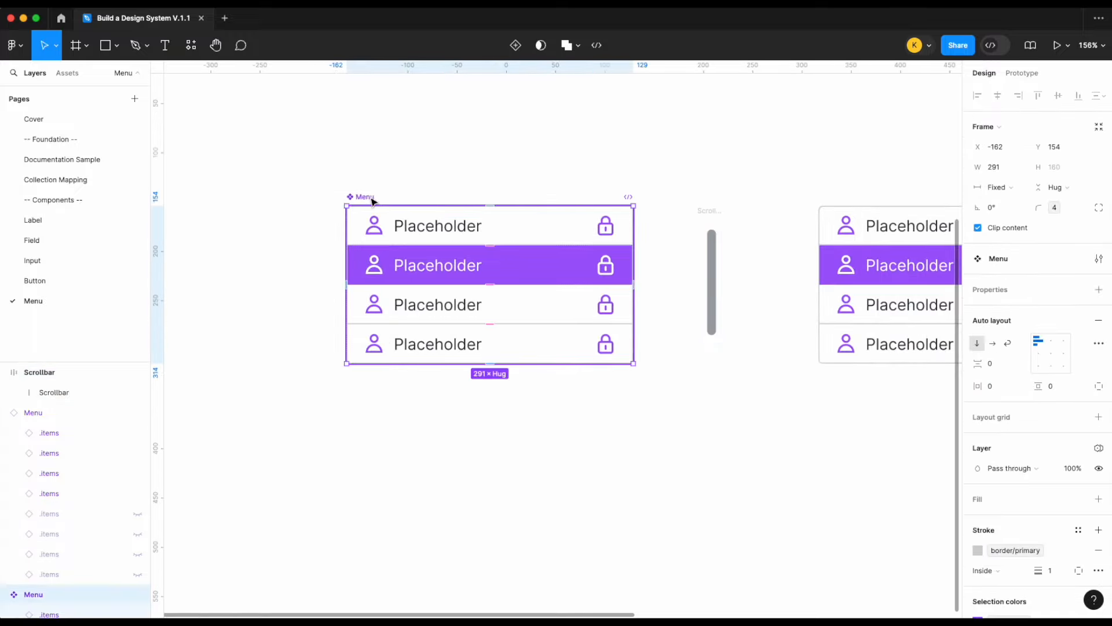
pyautogui.press('super+v')
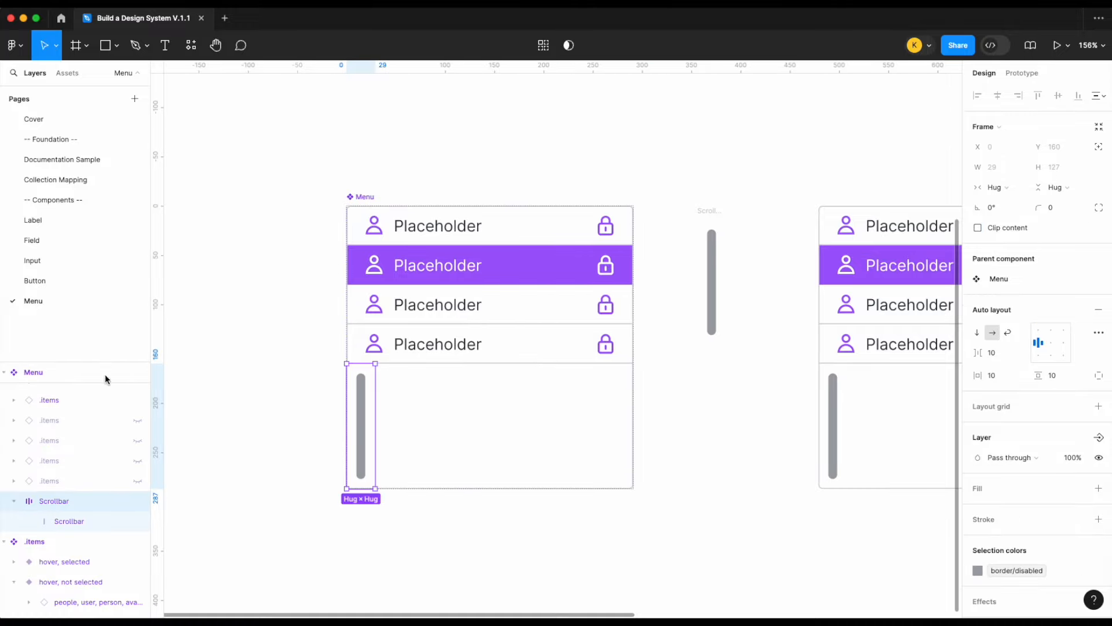
pyautogui.scroll(3, 71, 481)
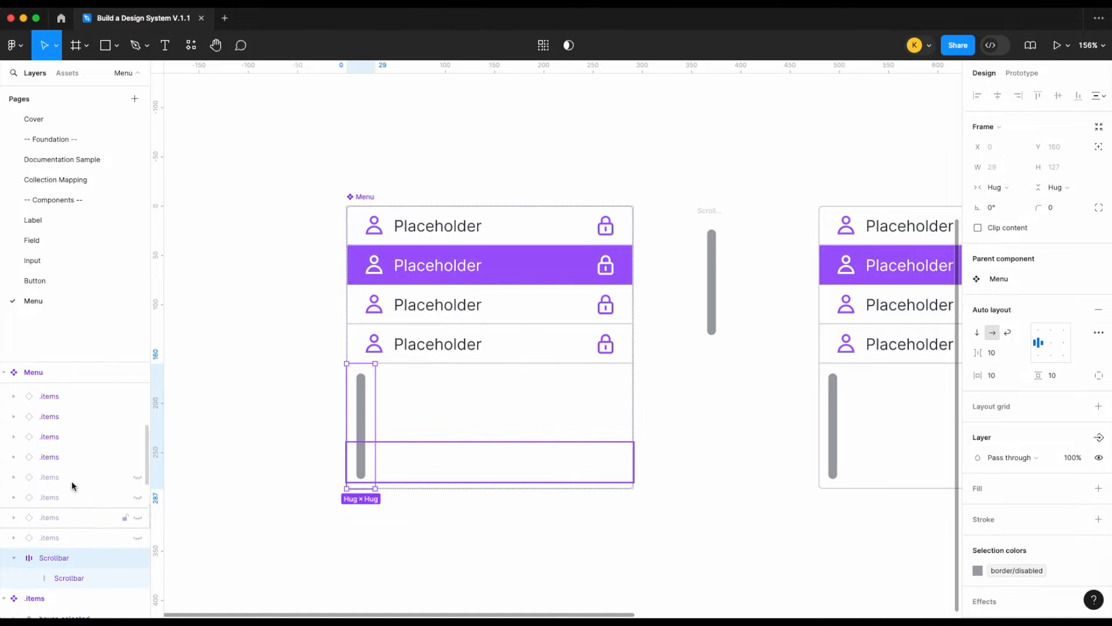
pyautogui.click(360, 198)
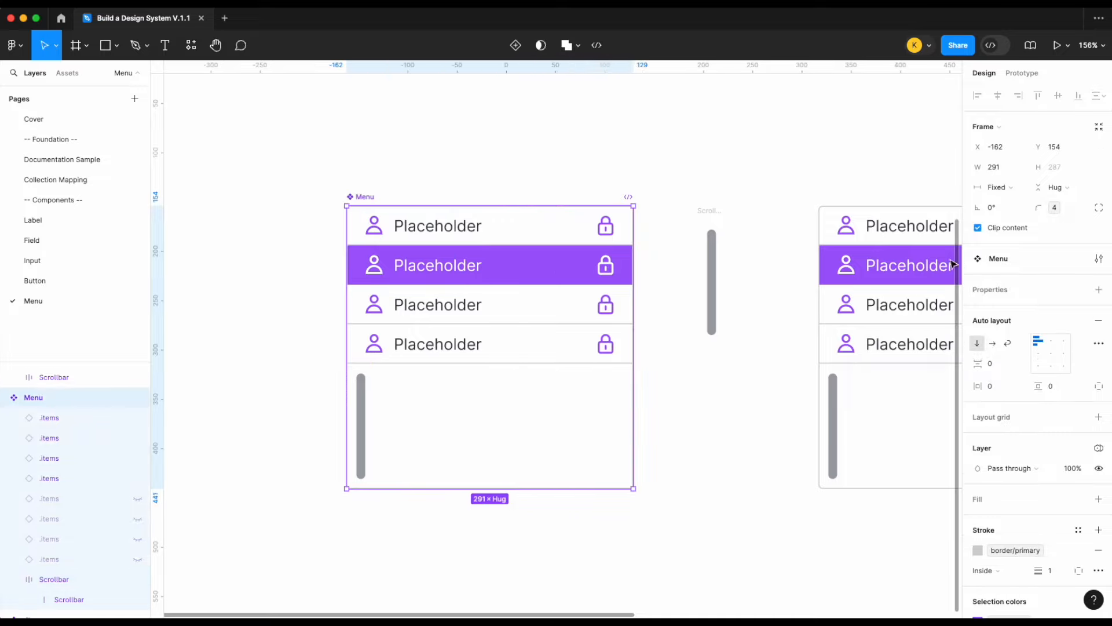
pyautogui.click(994, 344)
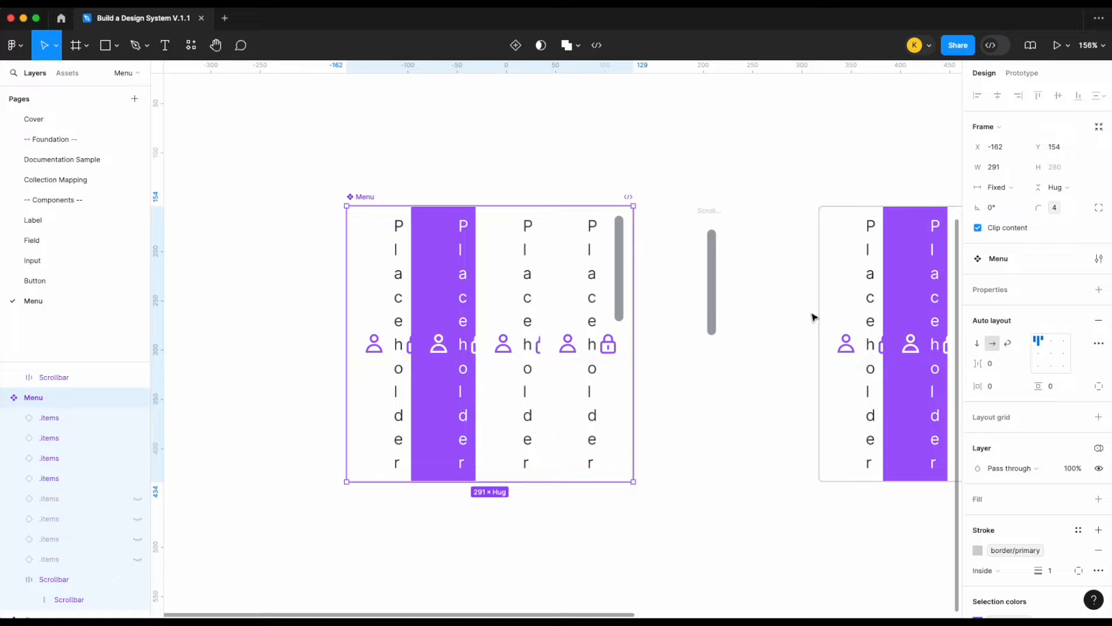
pyautogui.click(976, 343)
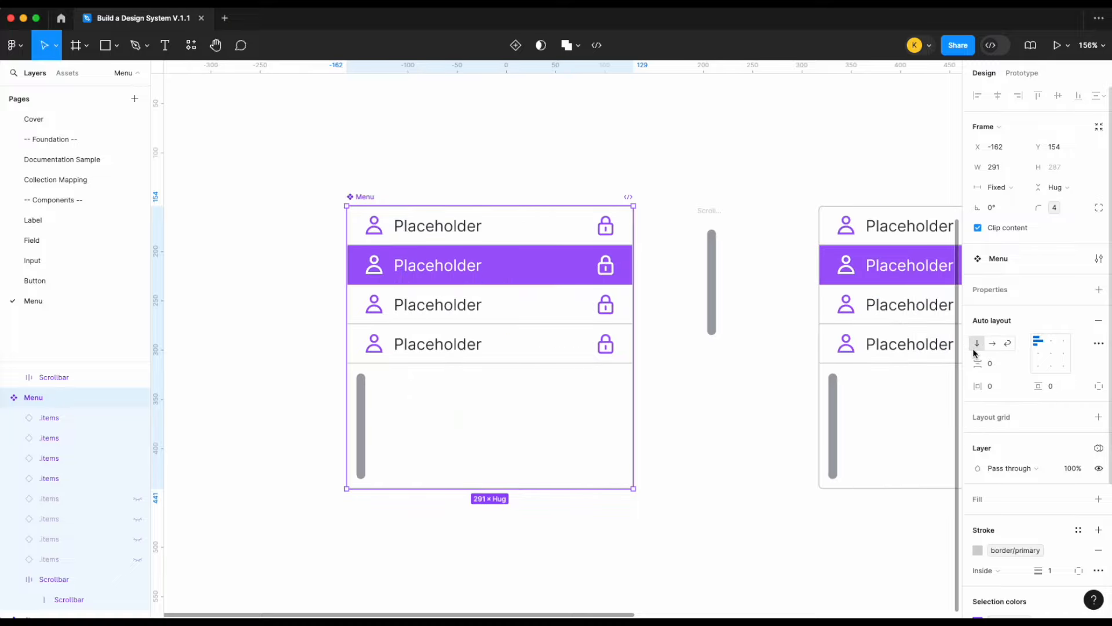
# - Make the four hidden .items rows in the main Menu component visible
pyautogui.click(53, 418)
pyautogui.click(137, 555)
pyautogui.click(137, 539)
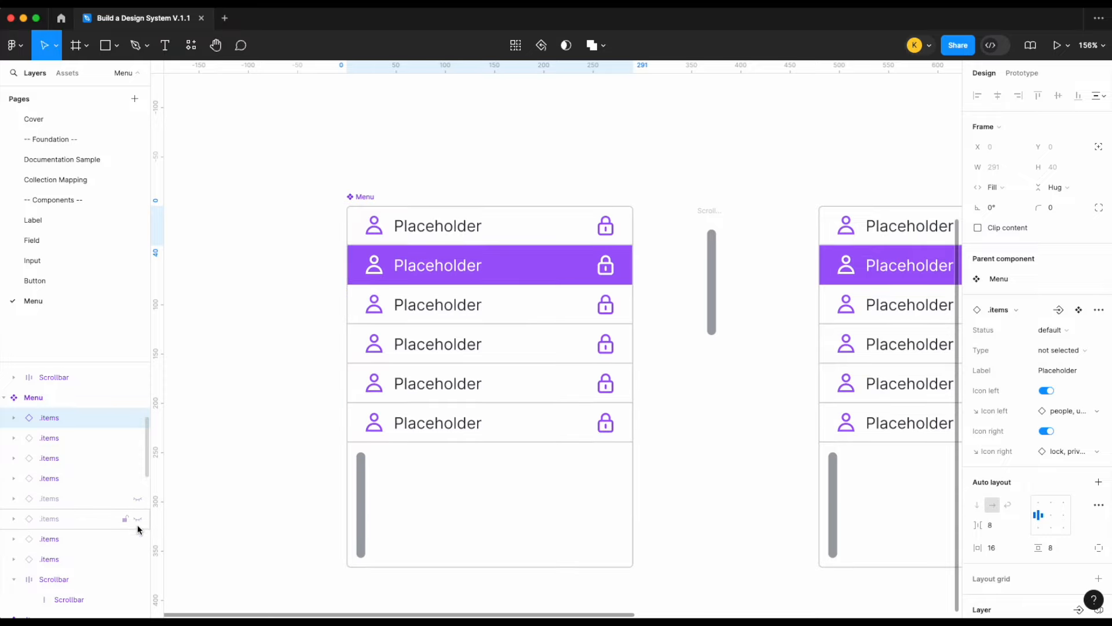
pyautogui.click(137, 519)
pyautogui.click(137, 498)
# - Wrap all eight .items rows in their own auto layout frame and name the frame Menu
pyautogui.keyDown('shift'); pyautogui.click(66, 557); pyautogui.keyUp('shift')
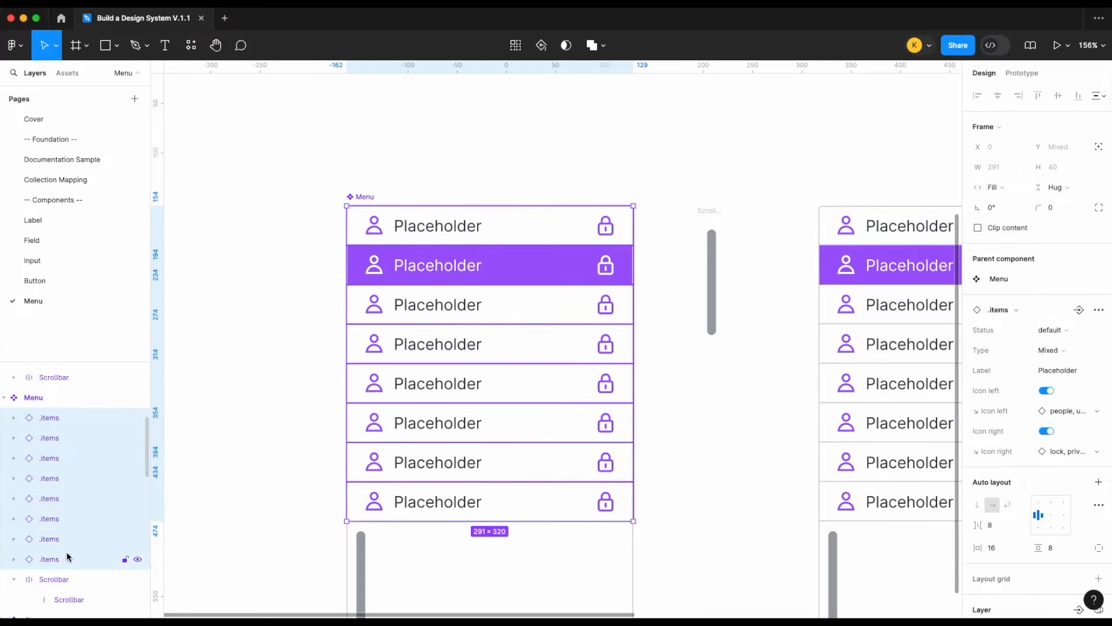
pyautogui.hotkey('shift', 'a')
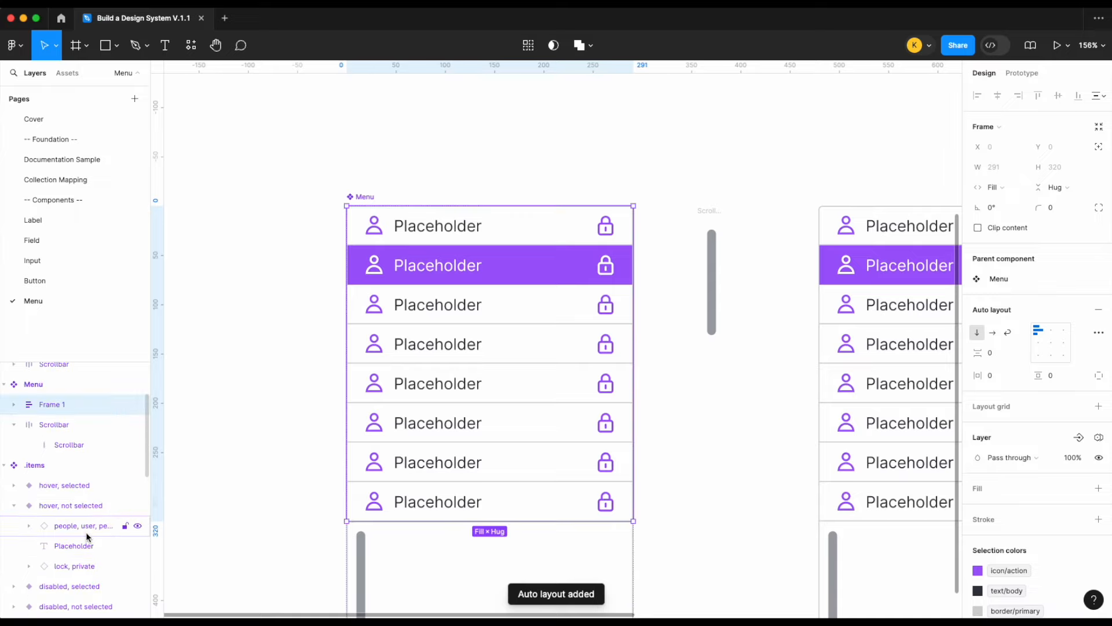
pyautogui.doubleClick(65, 426)
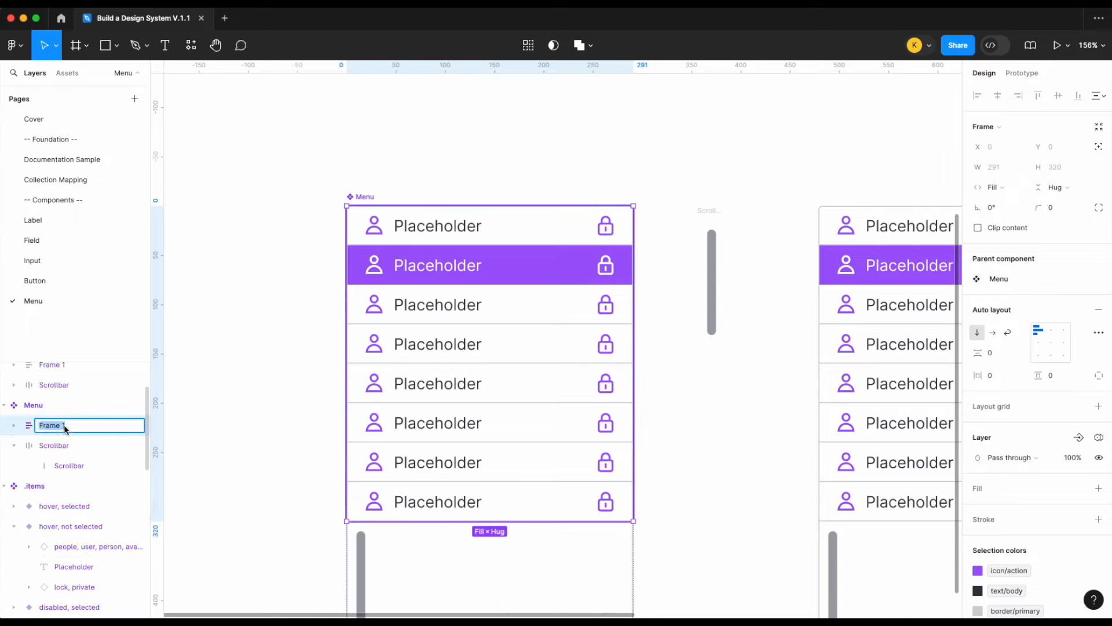
pyautogui.write('Menu')
pyautogui.press('Return')
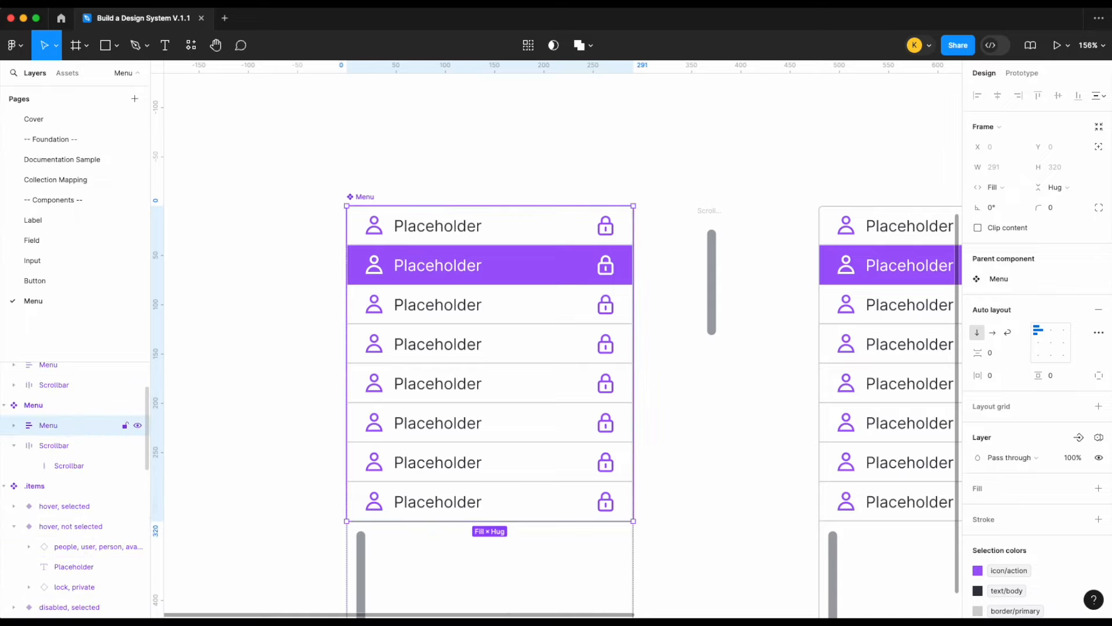
# - Set the main Menu component's auto layout direction to horizontal, placing the scrollbar beside the rows
pyautogui.click(992, 332)
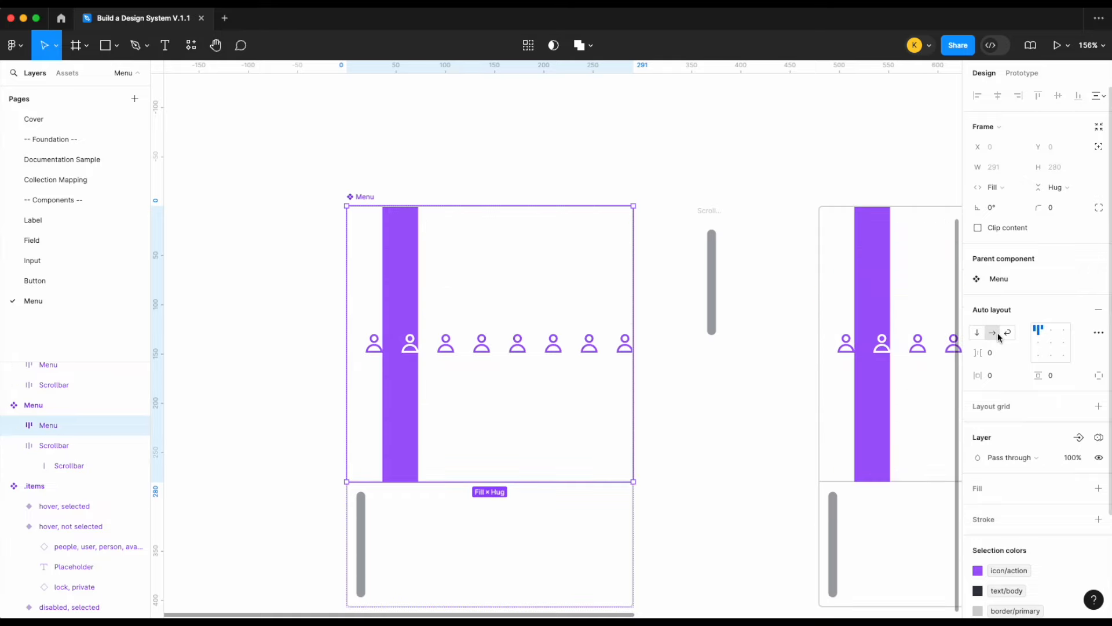
pyautogui.press('super+z')
pyautogui.click(58, 407)
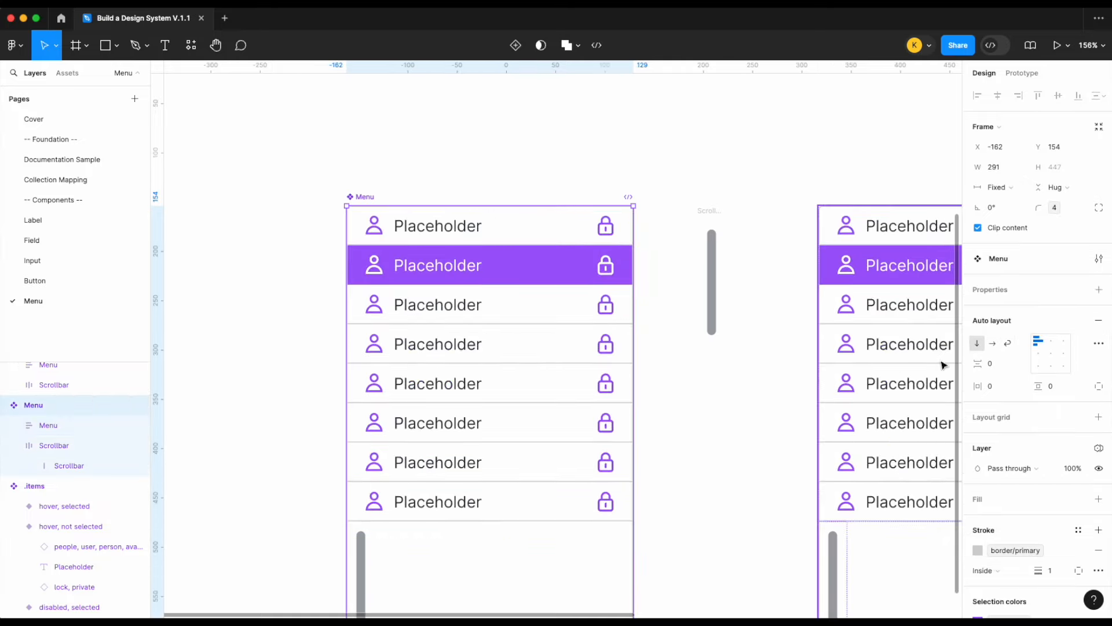
pyautogui.click(992, 343)
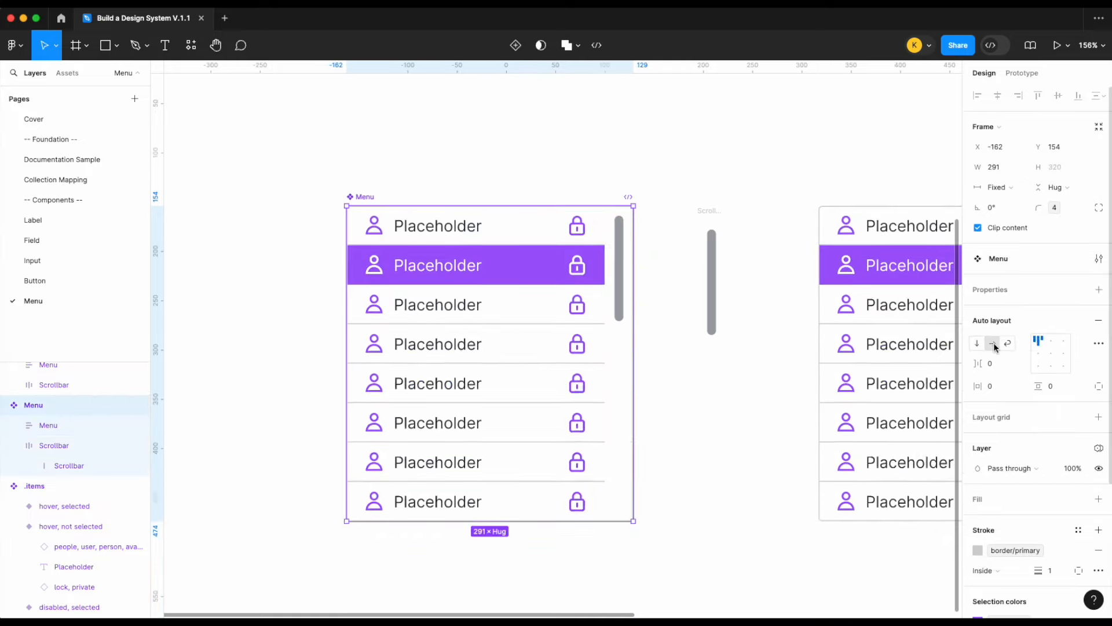
# - Set the nested Scrollbar frame's height to Fill container and align its content to the top left
pyautogui.click(620, 258)
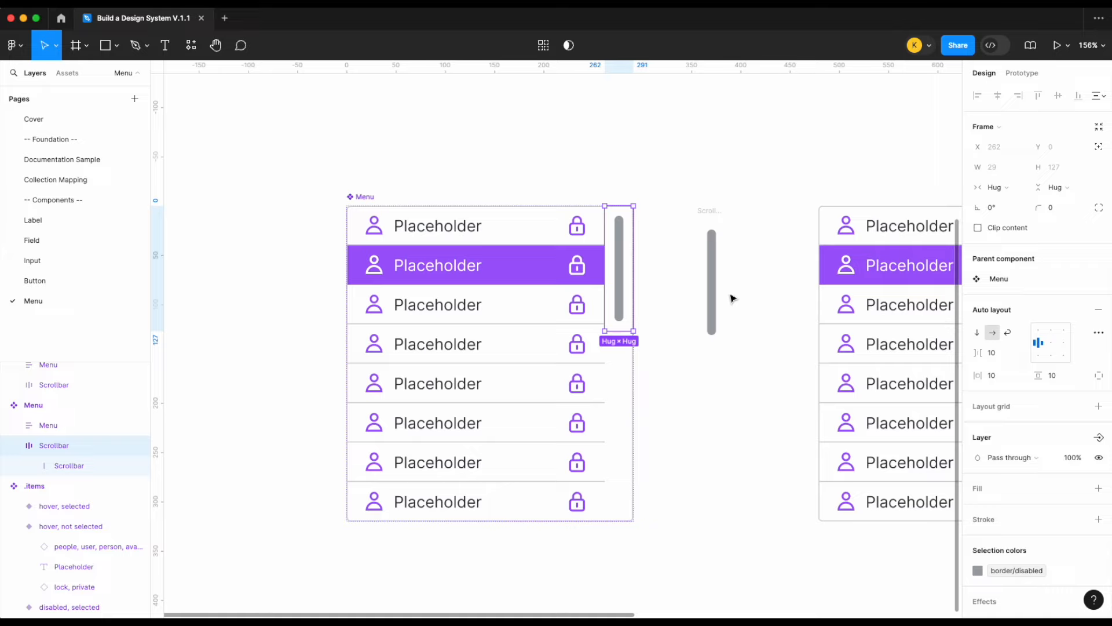
pyautogui.click(1053, 188)
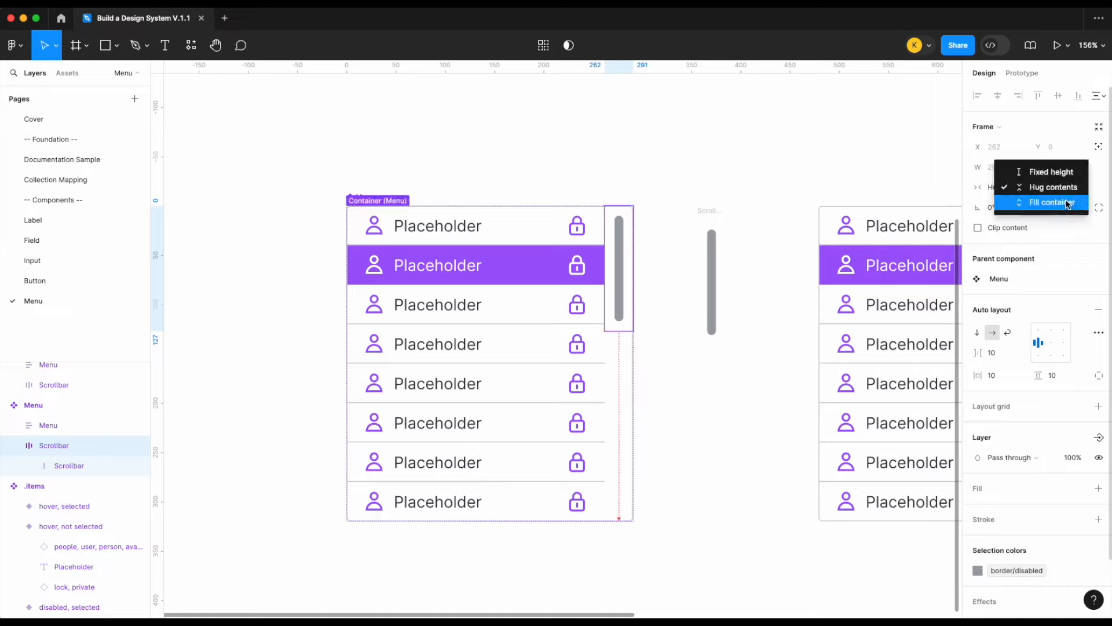
pyautogui.click(1067, 203)
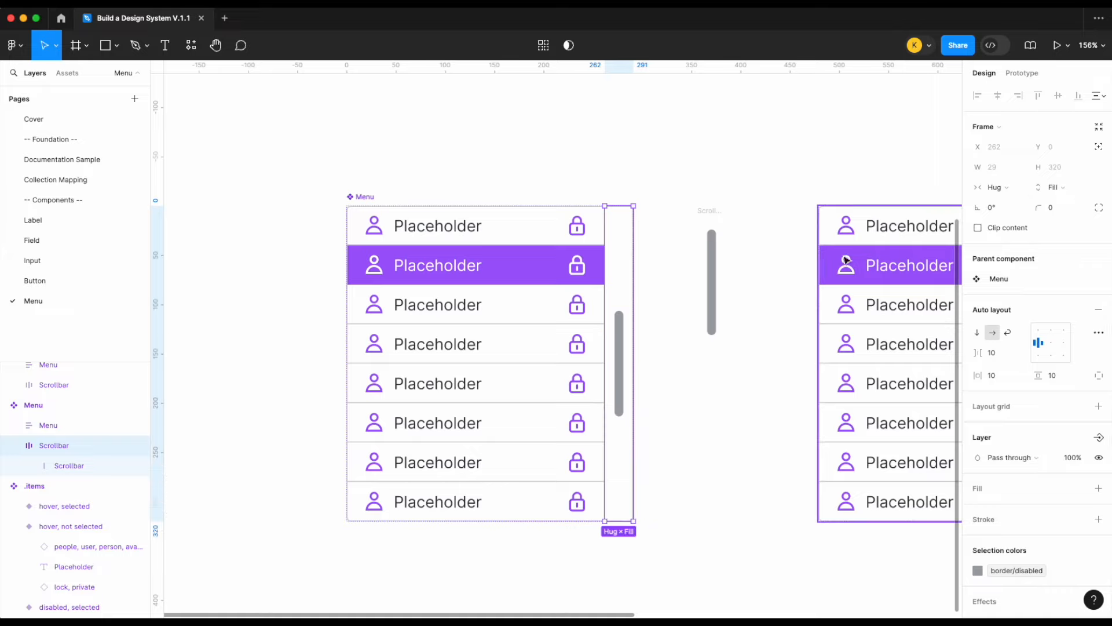
pyautogui.click(1040, 331)
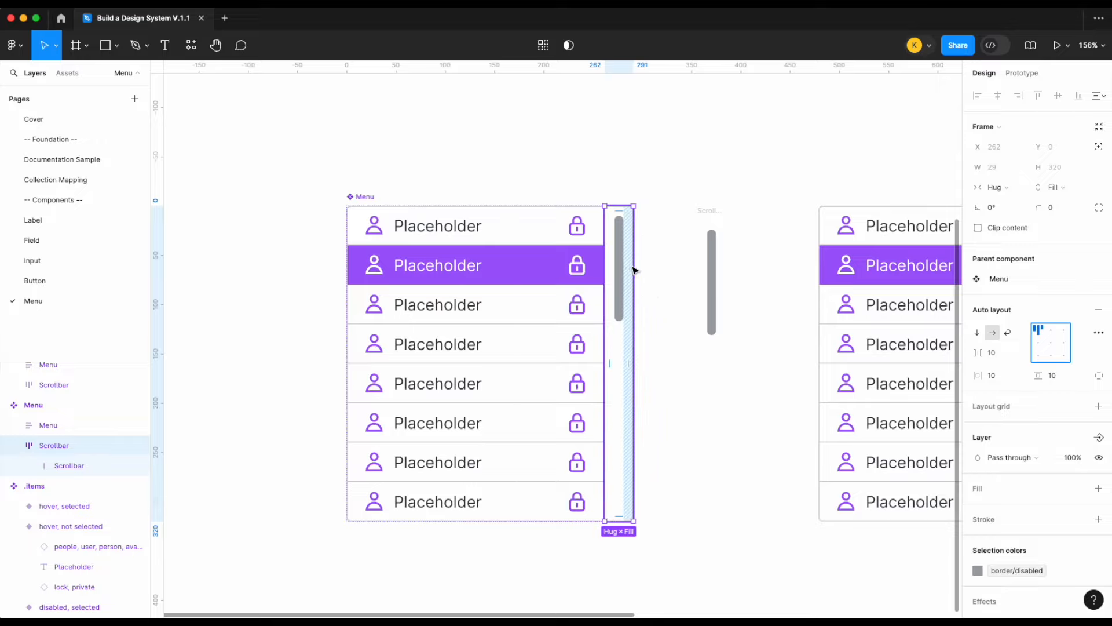
# - Set the nested Scrollbar frame's horizontal padding to 8
pyautogui.scroll(5, 666, 315)
pyautogui.hscroll(-2, 666, 272)
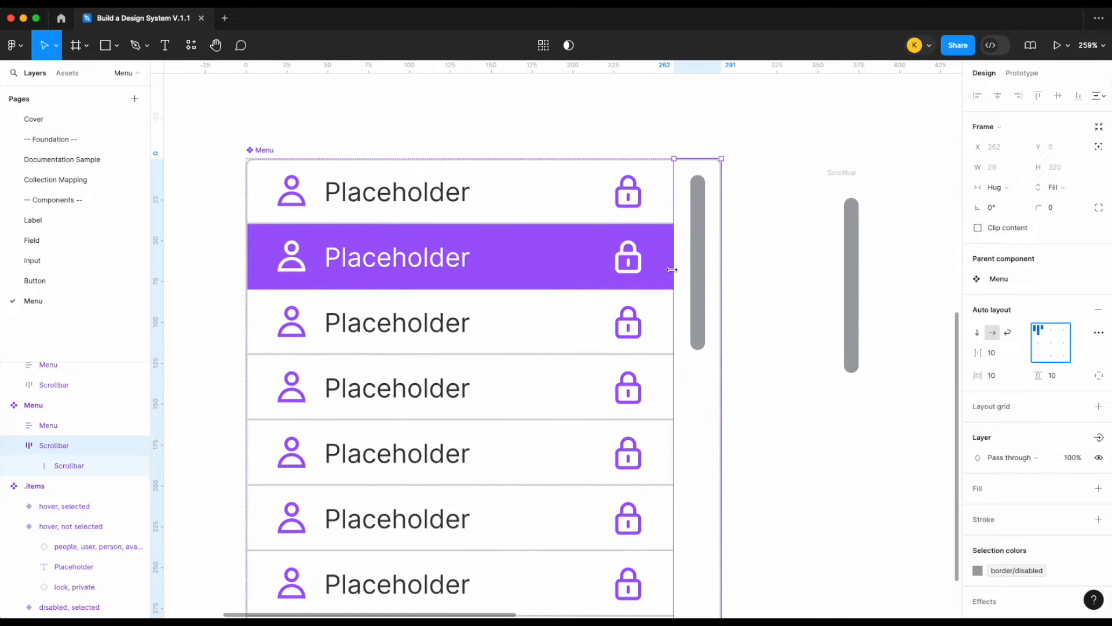
pyautogui.scroll(3, 675, 273)
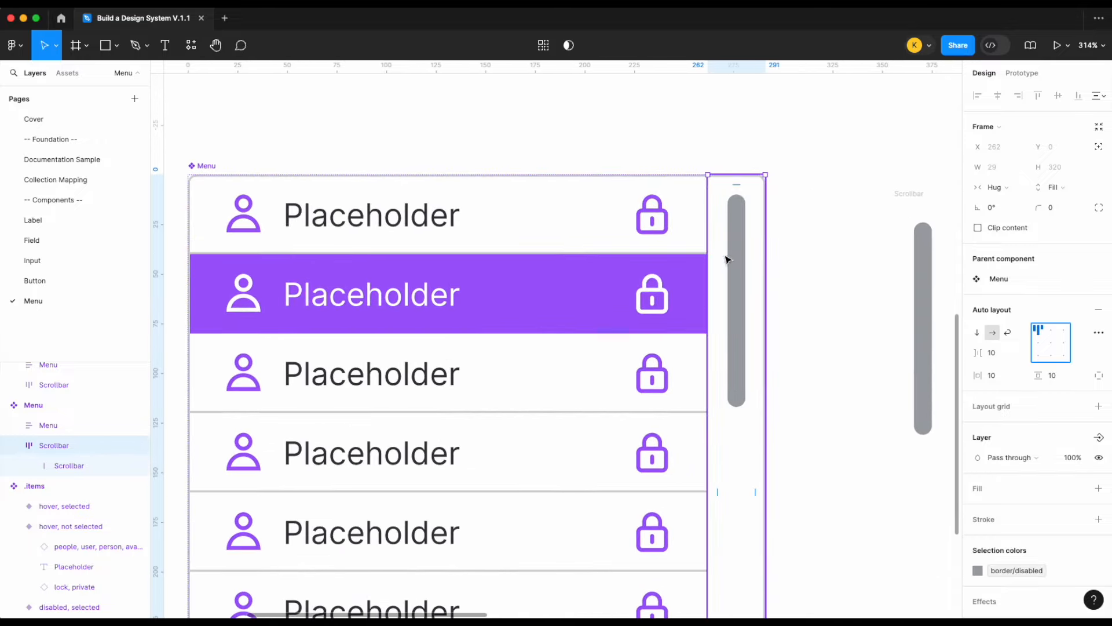
pyautogui.click(999, 376)
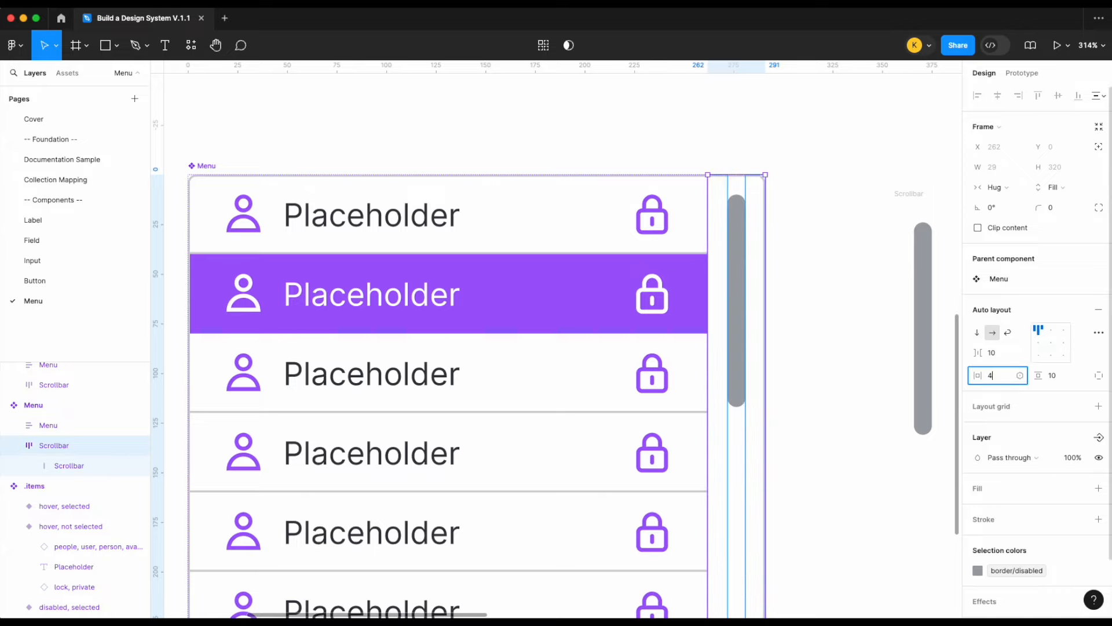
pyautogui.press('Return')
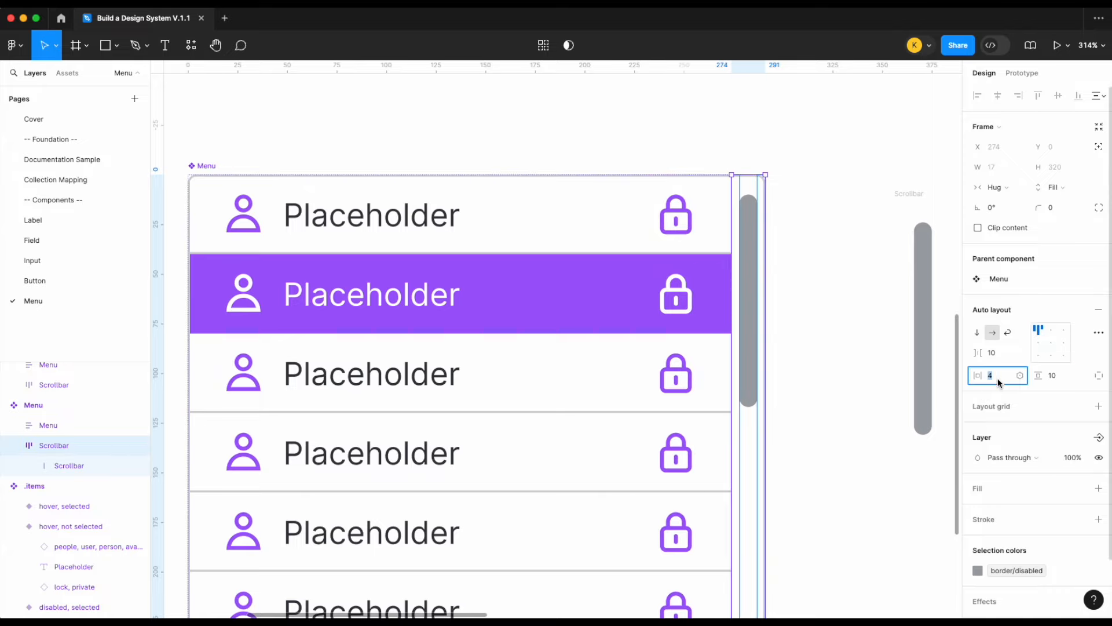
pyautogui.press('Return')
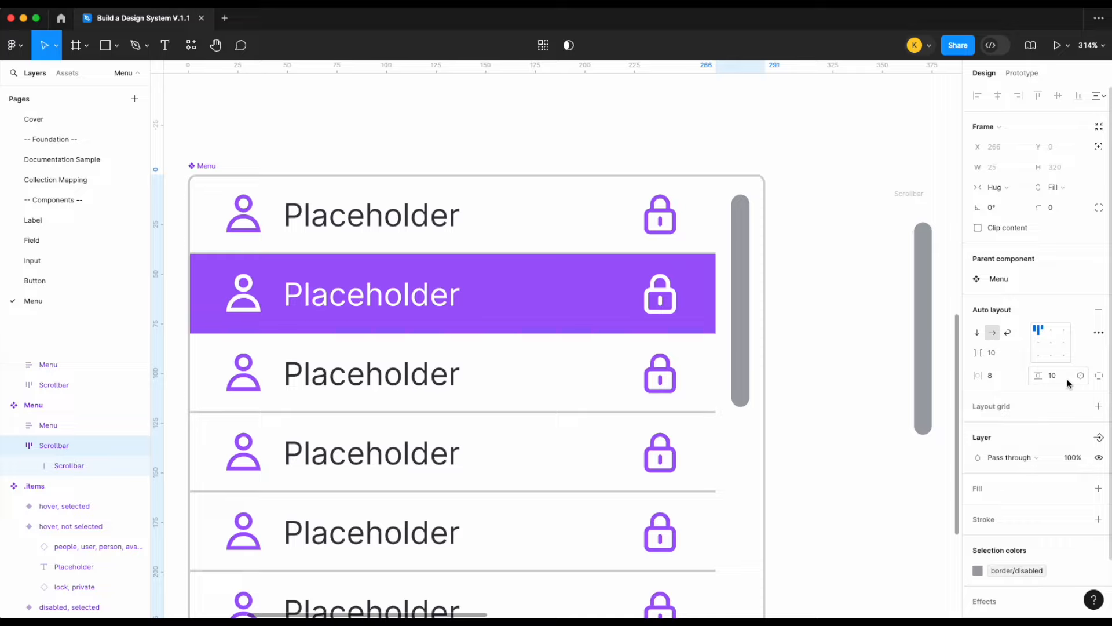
pyautogui.scroll(-5, 769, 228)
pyautogui.scroll(5, 751, 201)
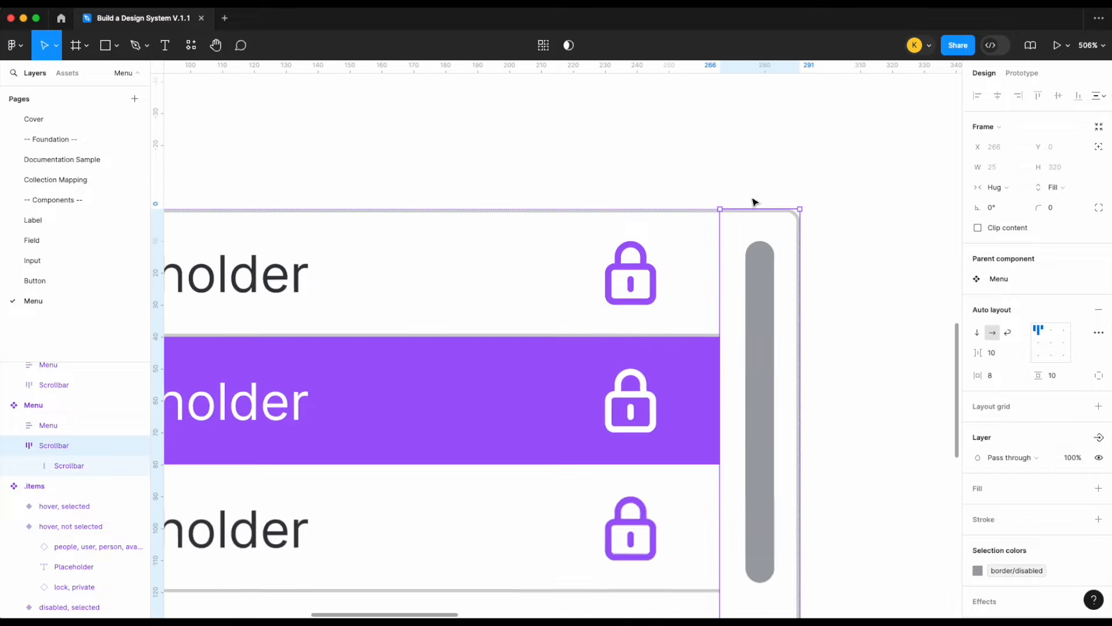
pyautogui.moveTo(677, 72); pyautogui.dragTo(693, 163)
pyautogui.click(693, 162)
pyautogui.press('Delete')
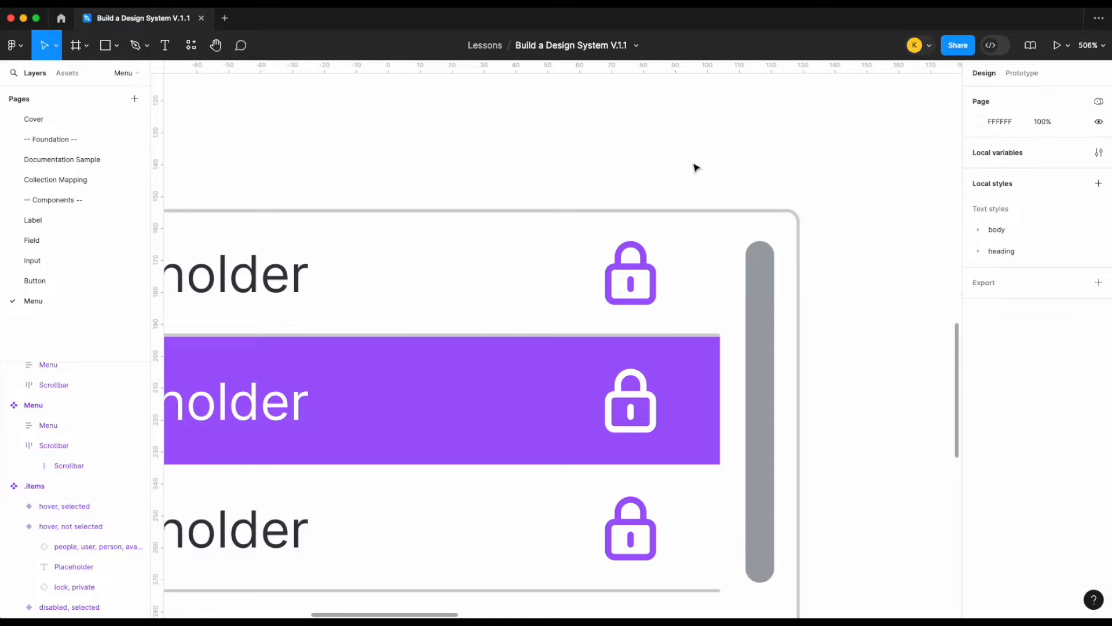
# - Delete the standalone Scrollbar frame between the Menu component and its instance
pyautogui.scroll(-7, 694, 164)
pyautogui.hscroll(2, 695, 167)
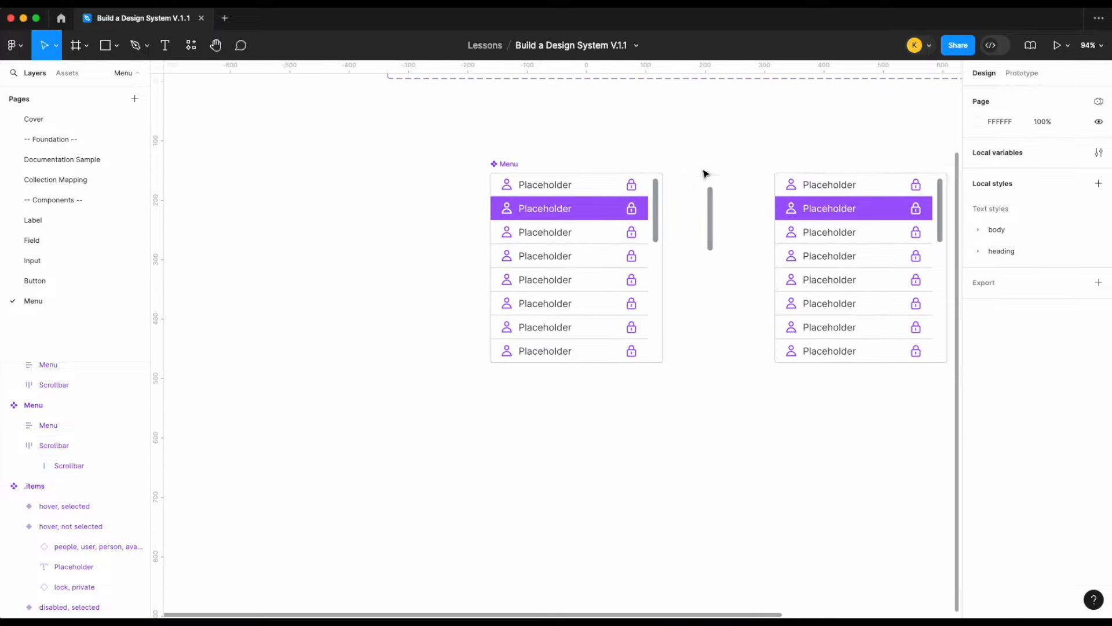
pyautogui.click(705, 175)
pyautogui.press('Delete')
pyautogui.hscroll(3, 707, 173)
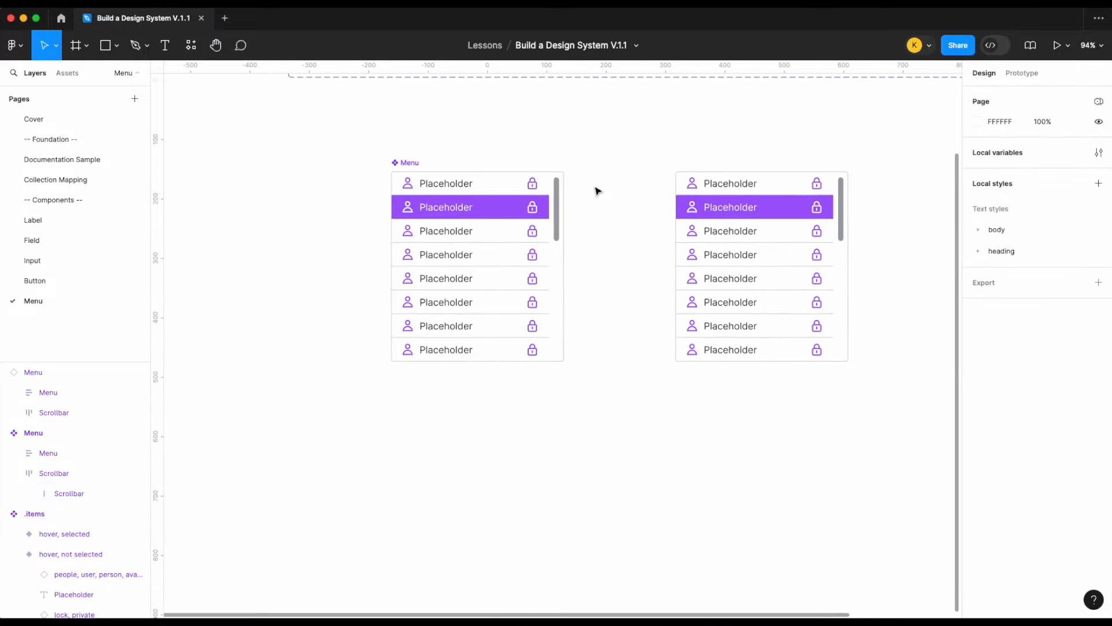
pyautogui.hscroll(2, 561, 208)
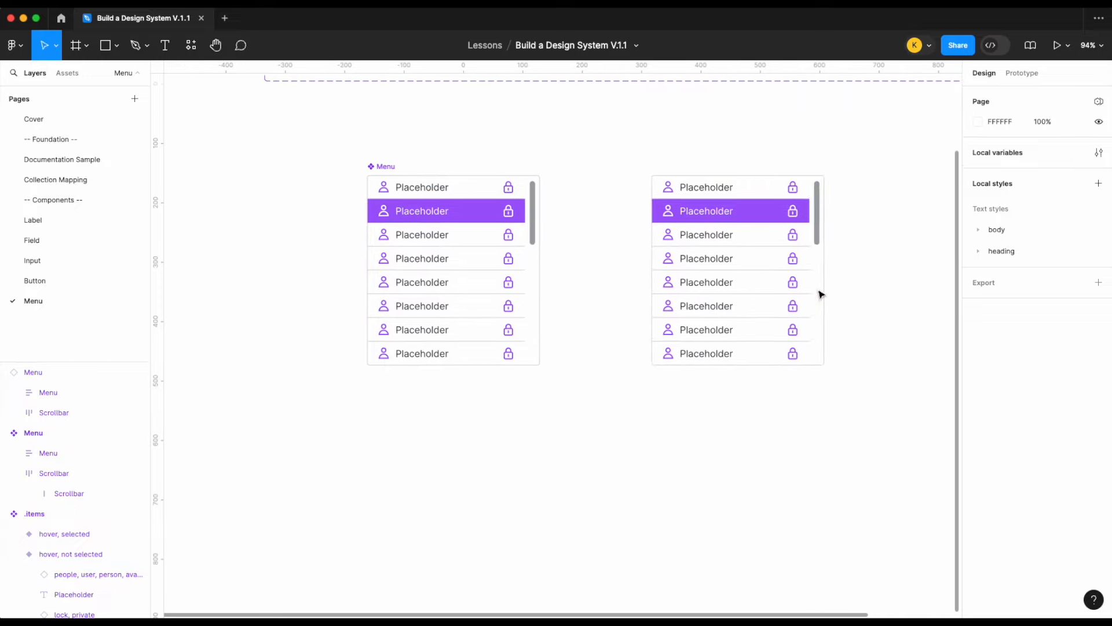
# - Create a boolean component property named Scrollbar with value True for the nested Scrollbar frame's visibility
pyautogui.click(519, 229)
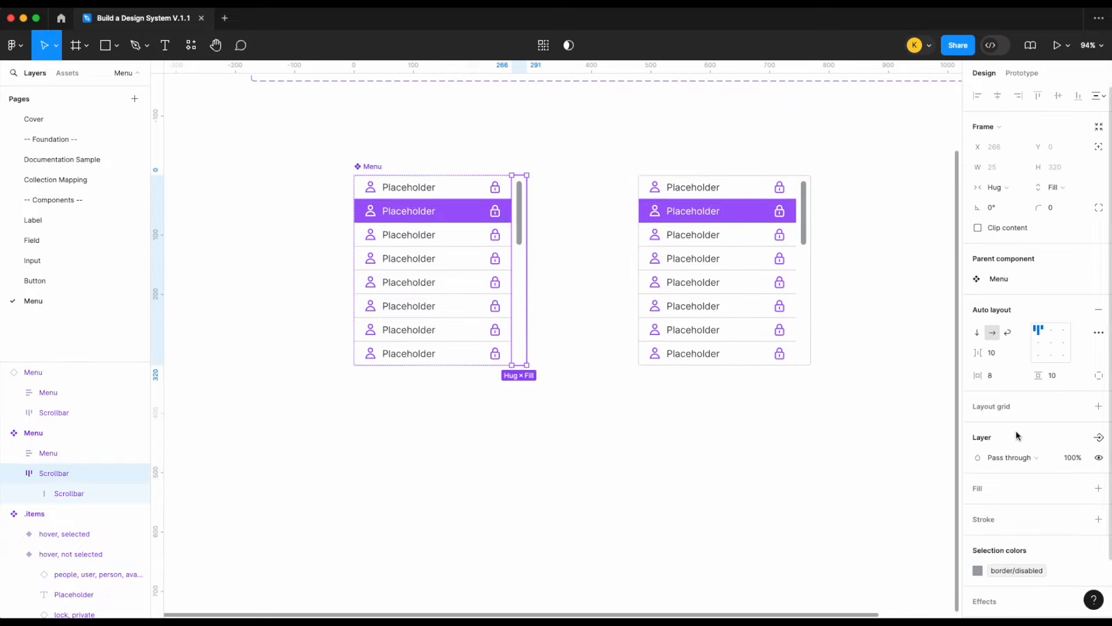
pyautogui.click(756, 288)
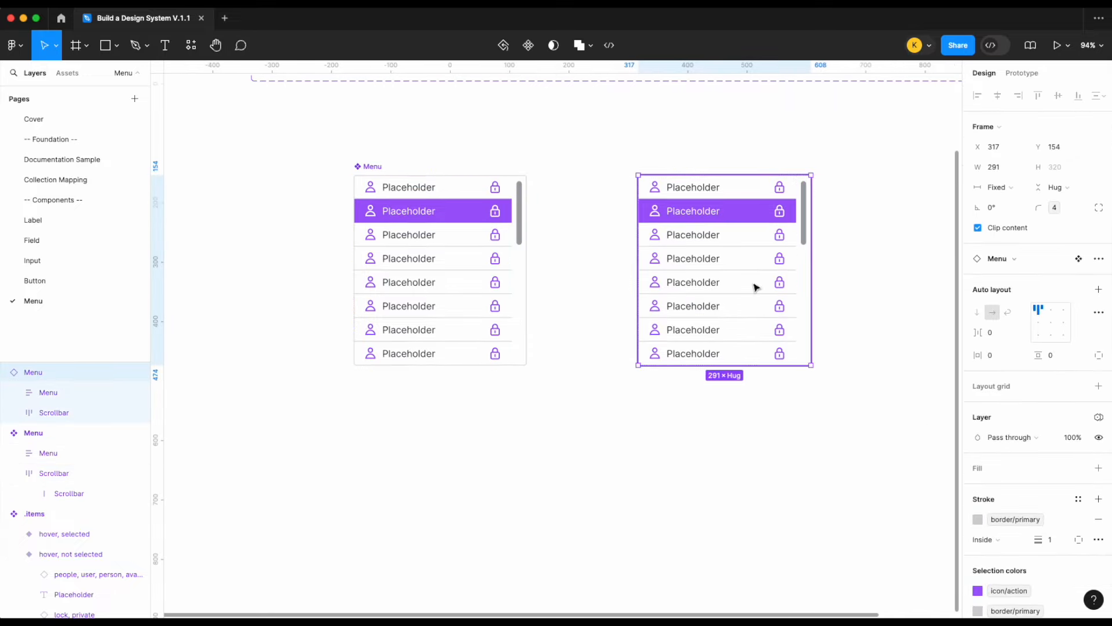
pyautogui.scroll(2, 756, 287)
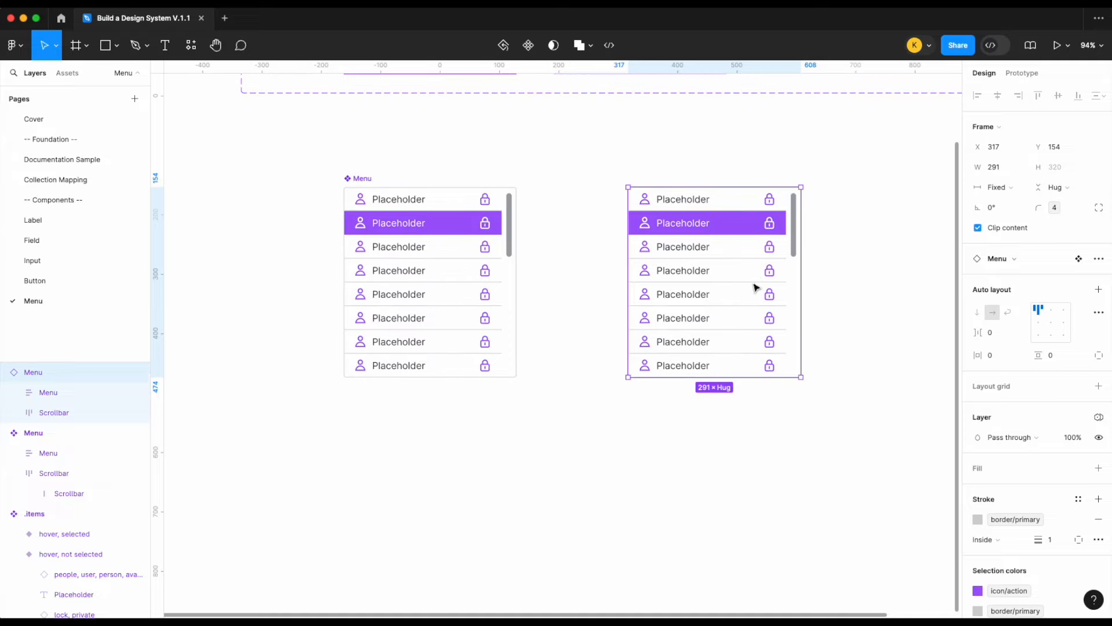
pyautogui.click(509, 226)
pyautogui.click(510, 226)
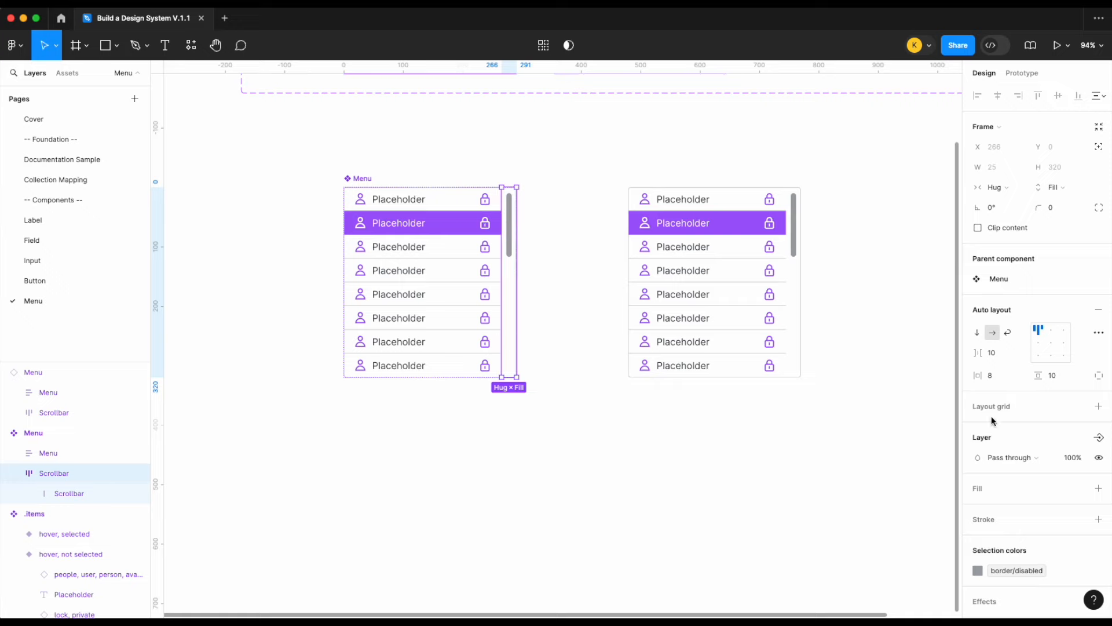
pyautogui.click(1097, 438)
pyautogui.write('S')
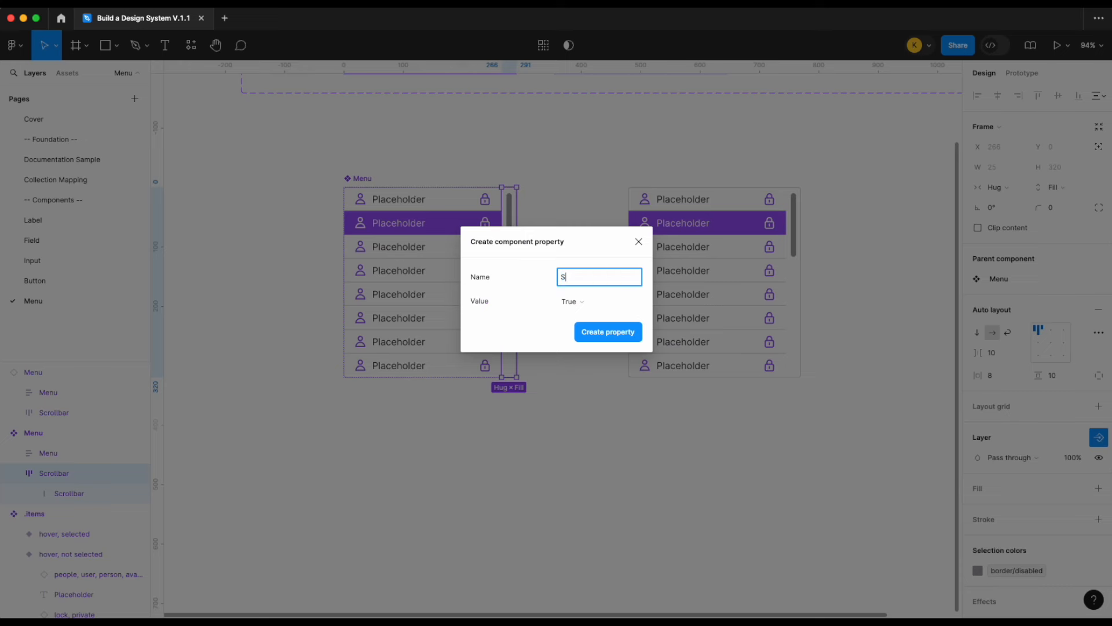
pyautogui.write('crollbar')
pyautogui.press('Return')
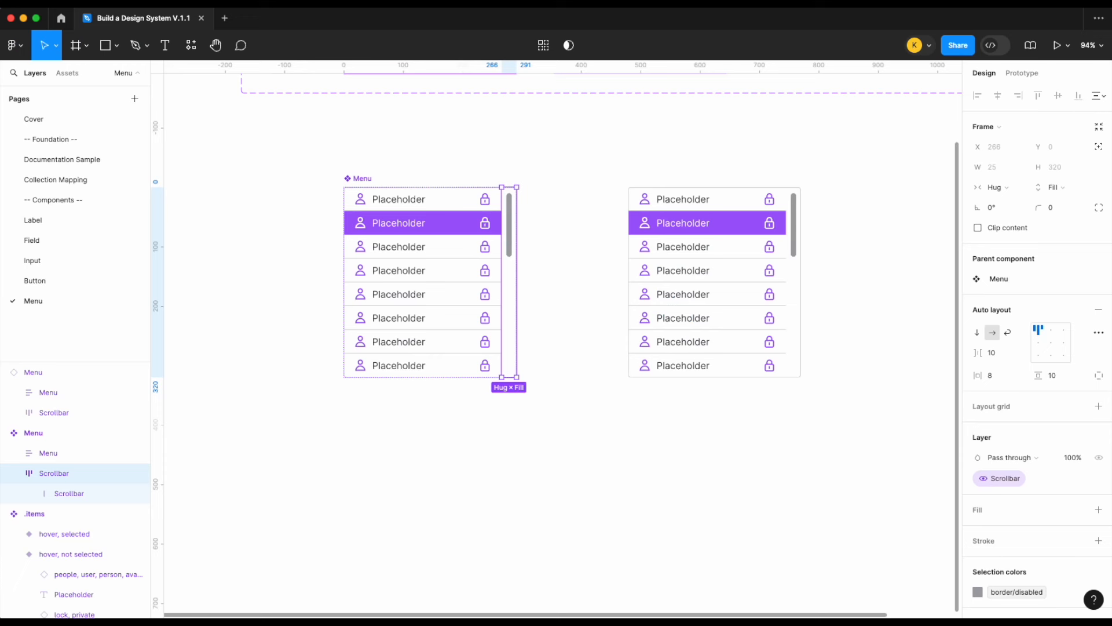
# - Test the Scrollbar property on the Menu instance by toggling it repeatedly, leaving it switched off
pyautogui.click(723, 310)
pyautogui.scroll(-1, 1070, 513)
pyautogui.scroll(1, 1071, 513)
pyautogui.click(1048, 279)
pyautogui.click(1052, 280)
pyautogui.click(1049, 279)
pyautogui.click(1050, 279)
pyautogui.click(1050, 279)
pyautogui.click(1049, 280)
pyautogui.click(1051, 280)
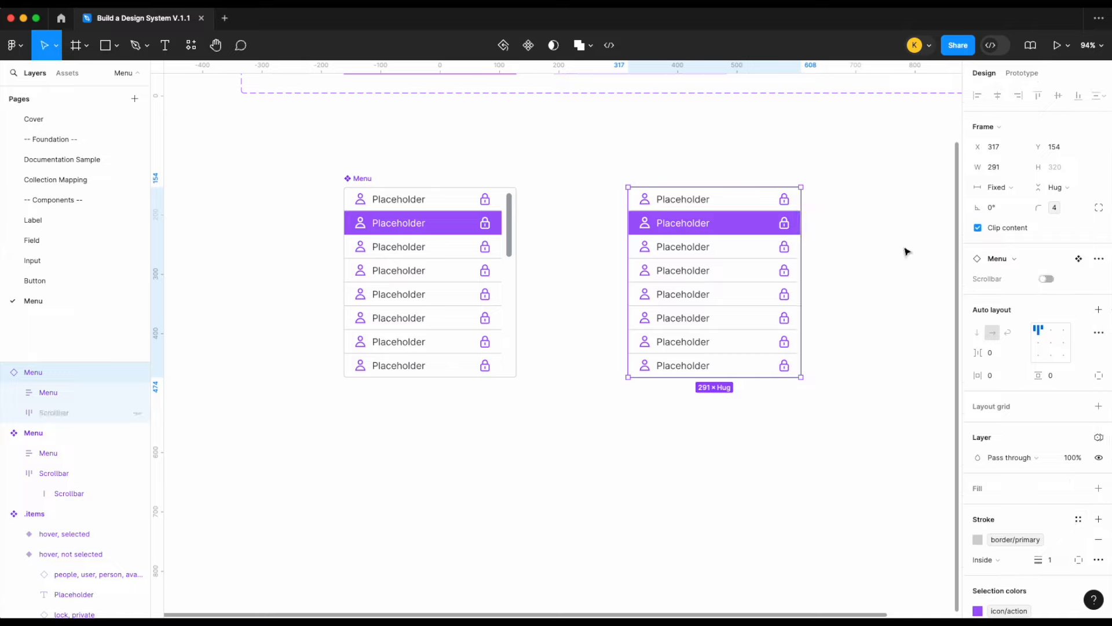
pyautogui.click(814, 234)
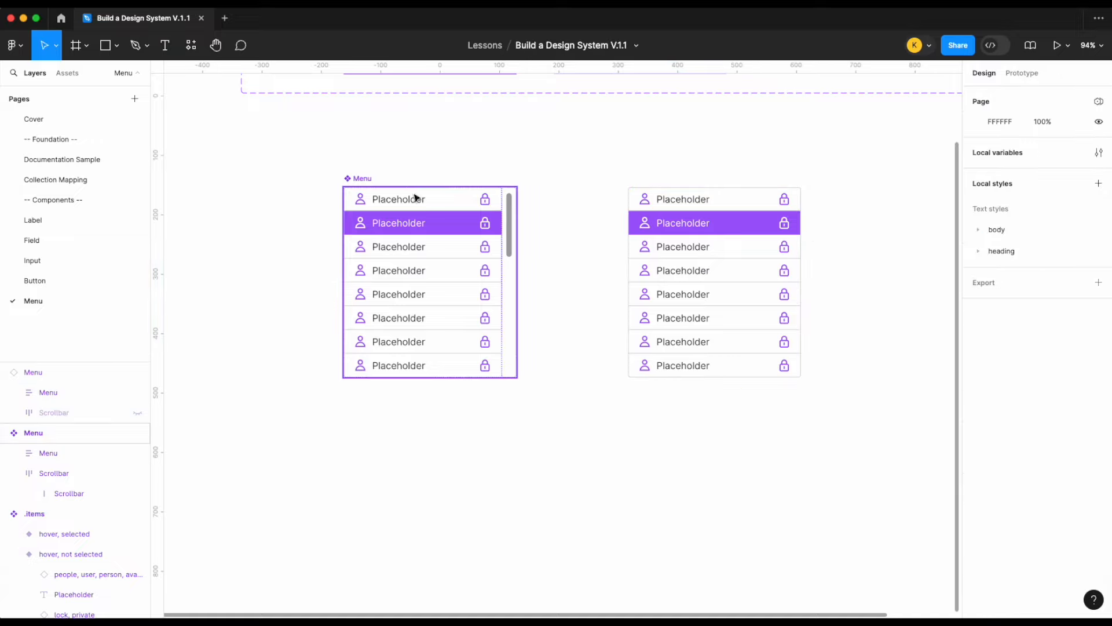
pyautogui.doubleClick(748, 251)
pyautogui.click(857, 214)
# - Expose the nested instance properties of all eight .items rows on the main Menu component
pyautogui.click(389, 199)
pyautogui.click(1094, 294)
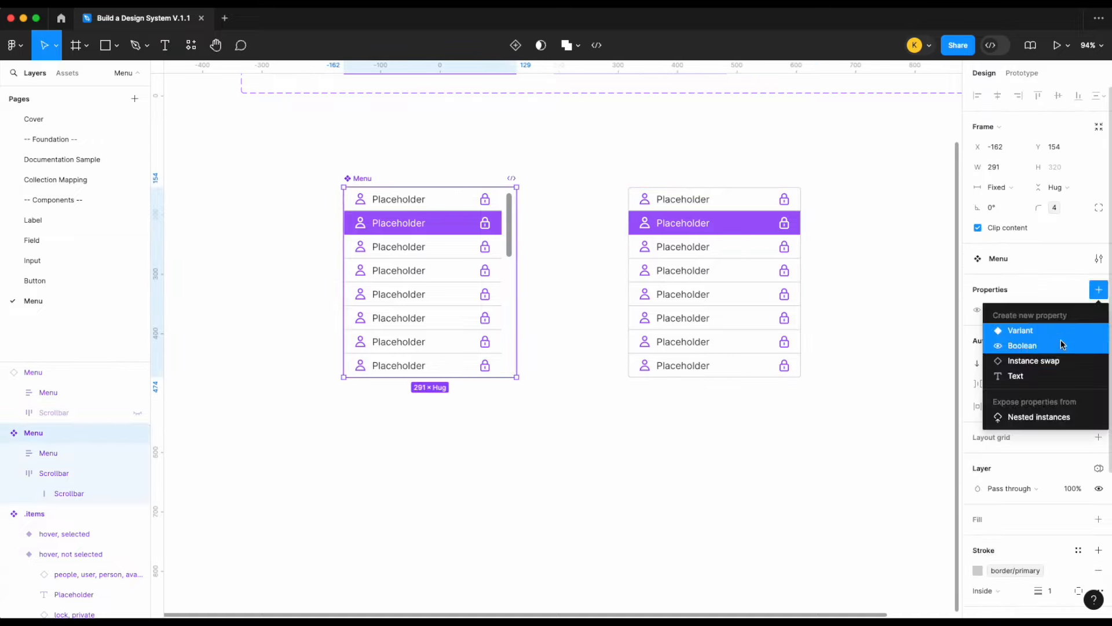
pyautogui.click(1037, 415)
pyautogui.click(786, 314)
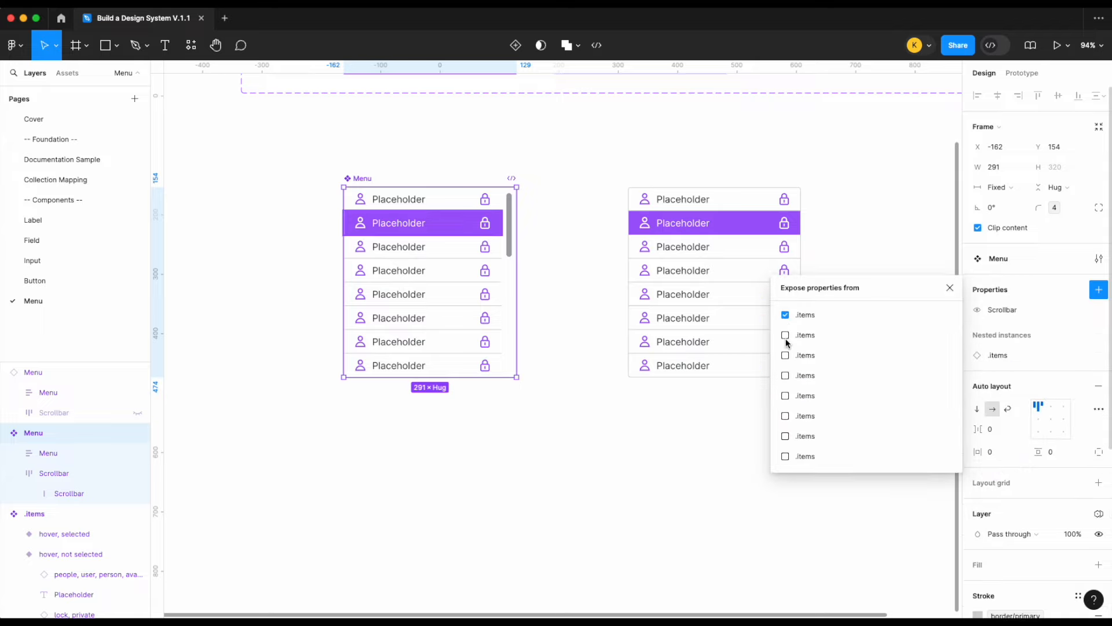
pyautogui.click(786, 335)
pyautogui.click(785, 355)
pyautogui.click(785, 375)
pyautogui.click(785, 396)
pyautogui.click(786, 416)
pyautogui.click(785, 436)
pyautogui.click(785, 455)
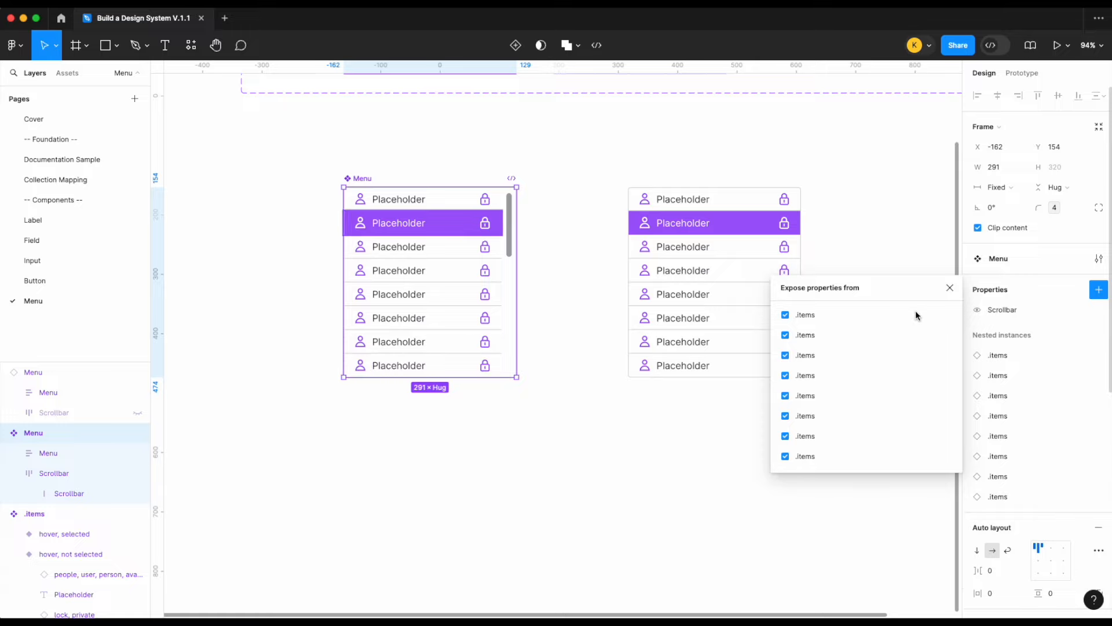
# - Close the exposed-properties list and examine the nested item properties available on the Menu instance
pyautogui.click(950, 287)
pyautogui.click(680, 283)
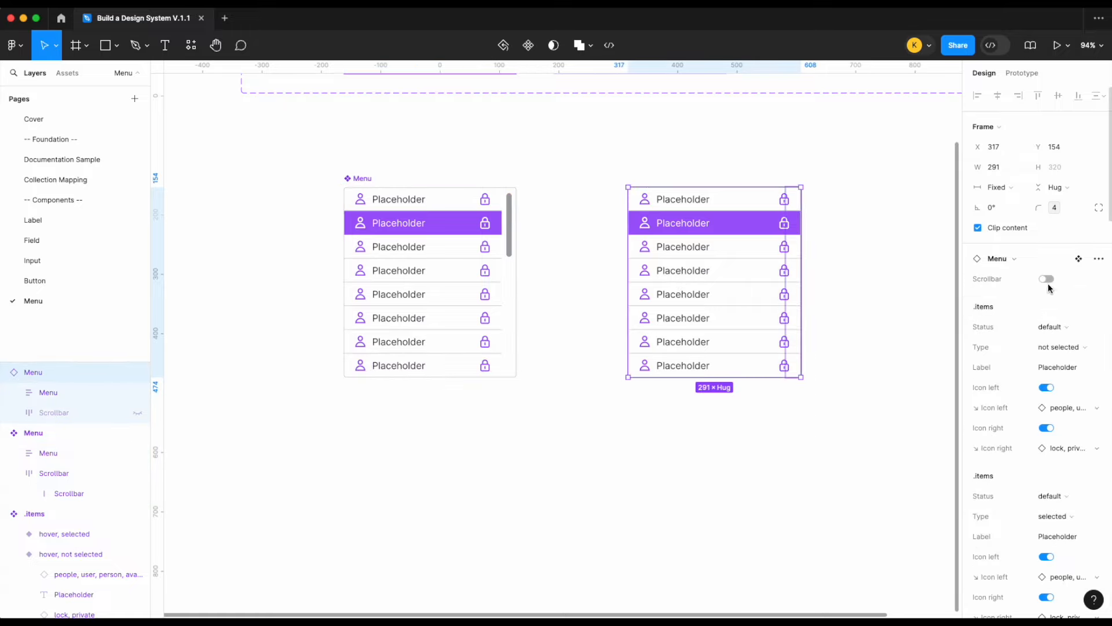
pyautogui.scroll(-5, 1045, 353)
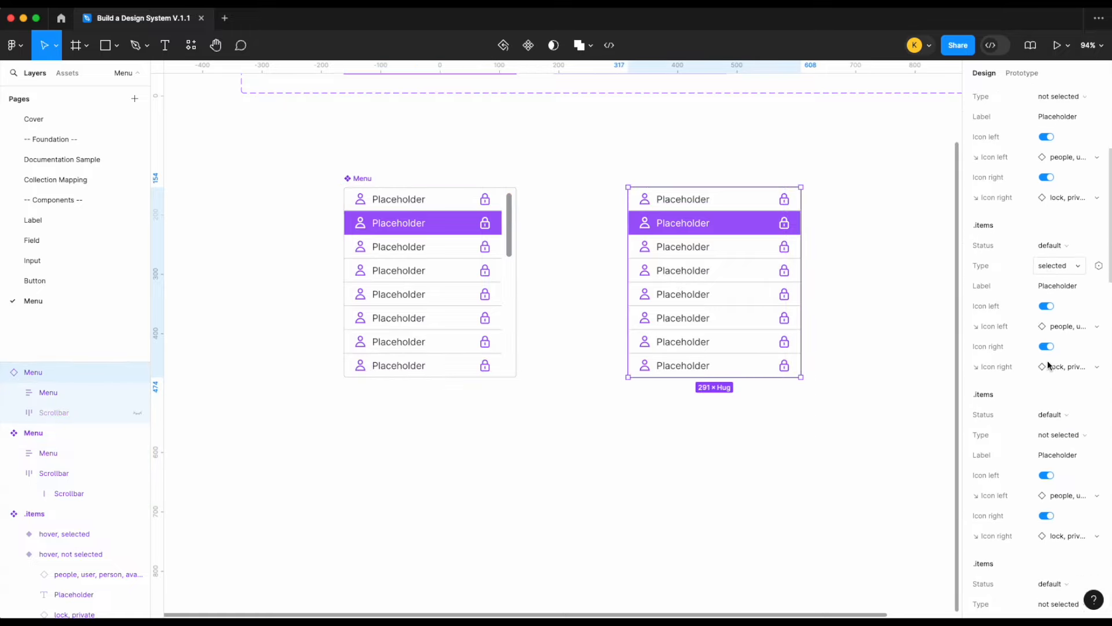
pyautogui.scroll(-5, 1048, 365)
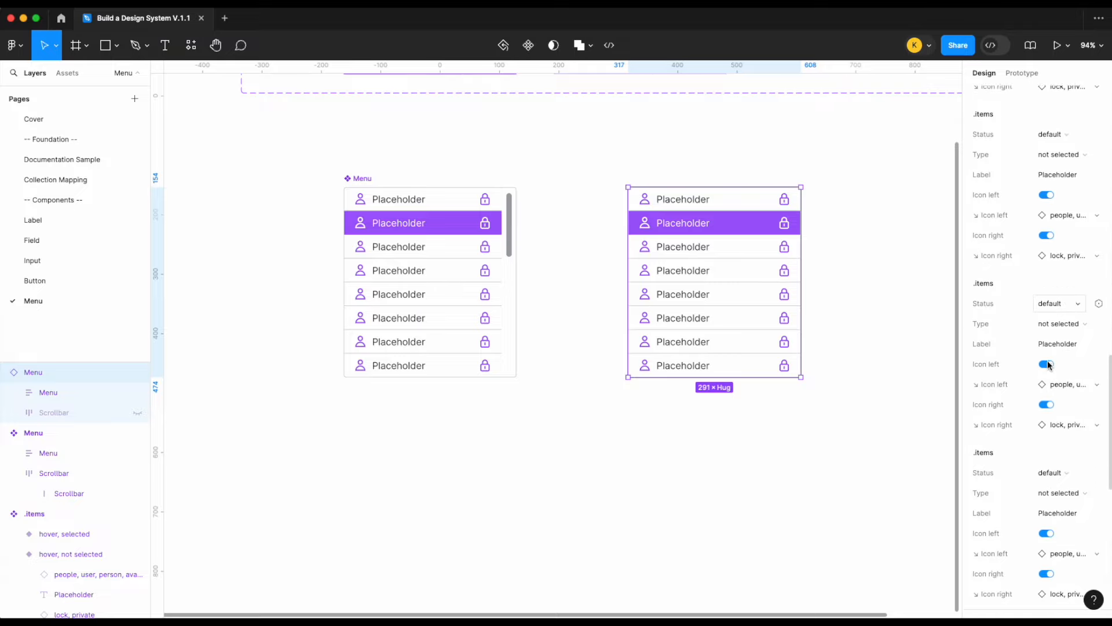
pyautogui.scroll(5, 1050, 365)
pyautogui.scroll(1, 911, 339)
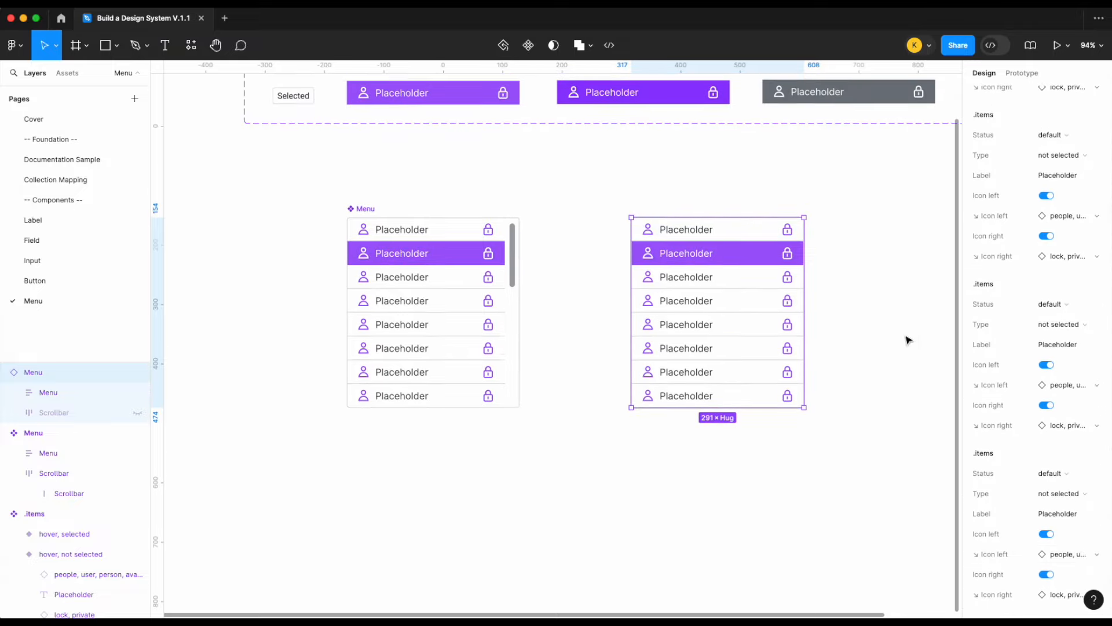
pyautogui.click(869, 307)
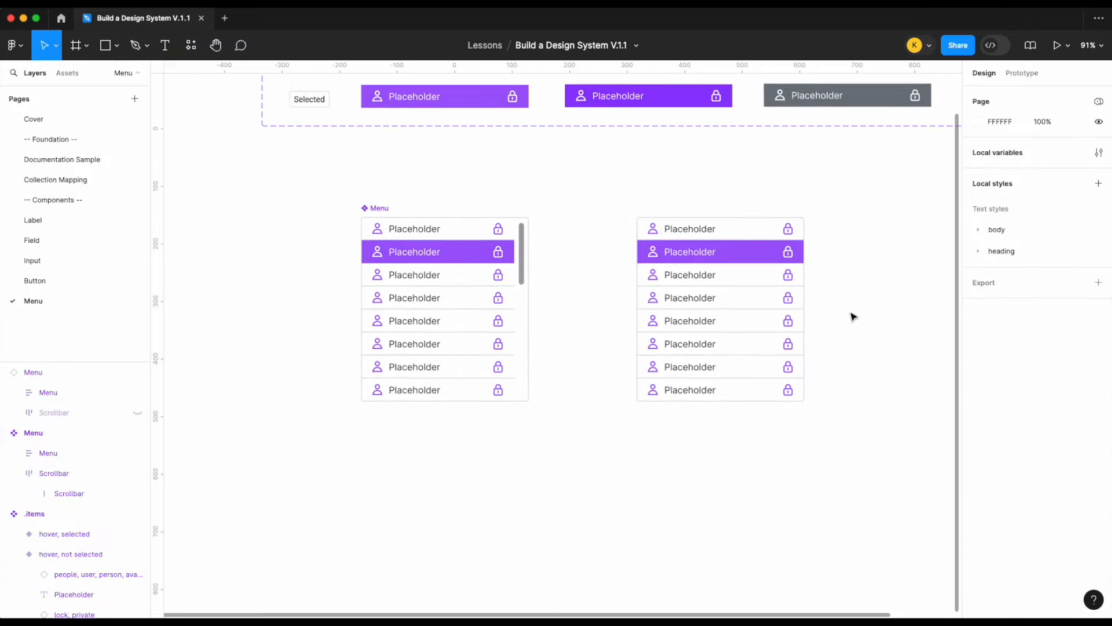
# - Turn the Menu component into a component set about 955 × 788 px, with the Menu instance moved outside it
pyautogui.scroll(-2, 799, 290)
pyautogui.moveTo(714, 263); pyautogui.dragTo(667, 263)
pyautogui.click(791, 237)
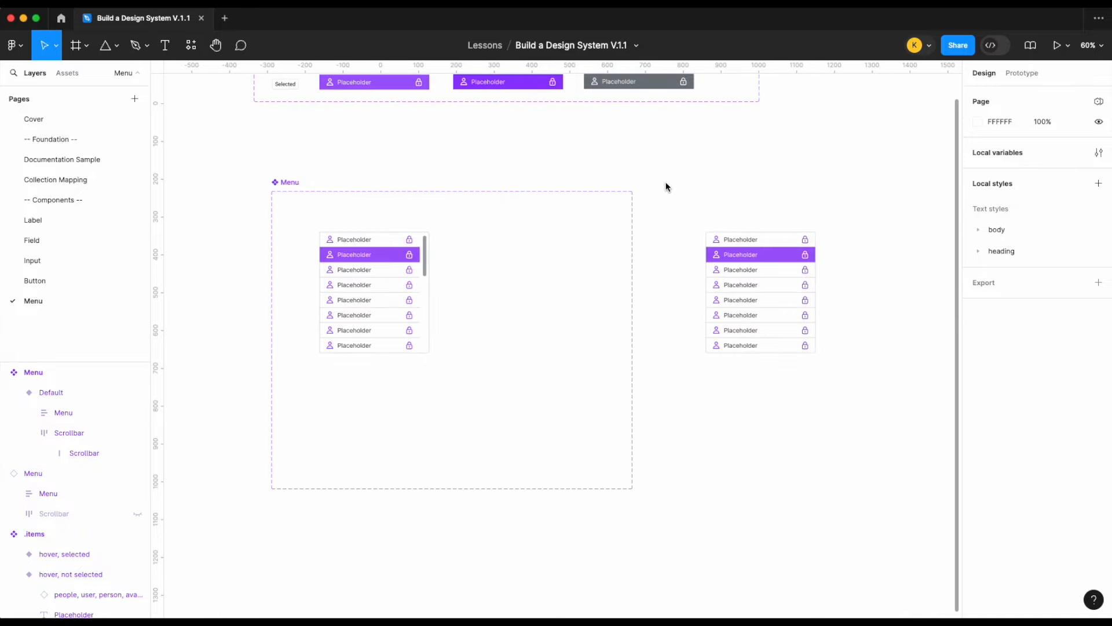
pyautogui.hscroll(-2, 667, 186)
# - Rename the Menu component set's variant property to Type
pyautogui.click(339, 187)
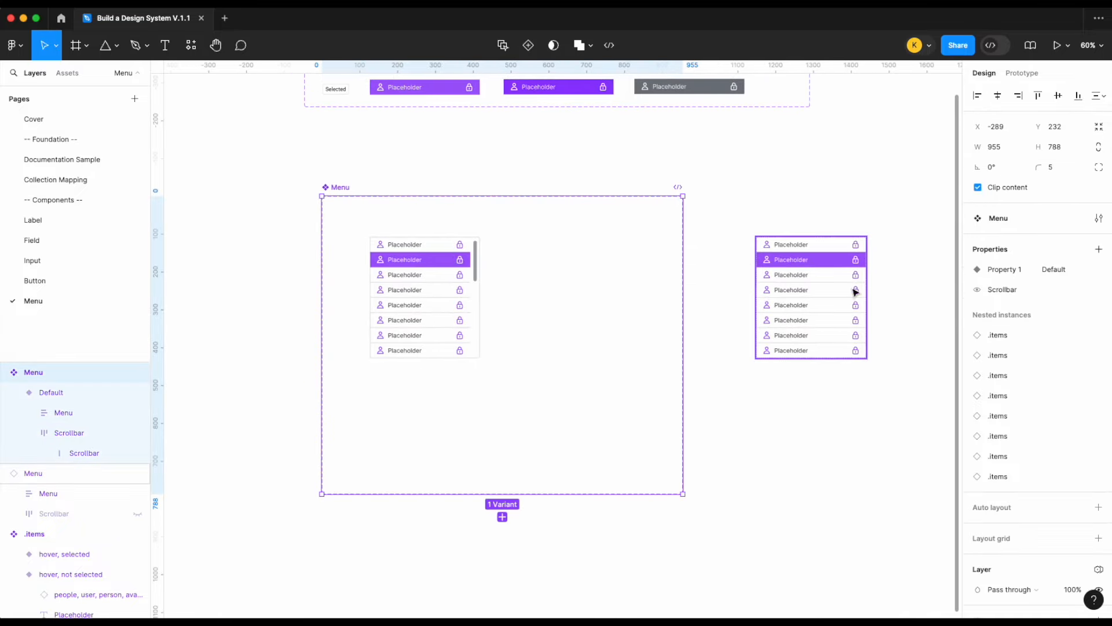
pyautogui.doubleClick(1015, 271)
pyautogui.write('Type')
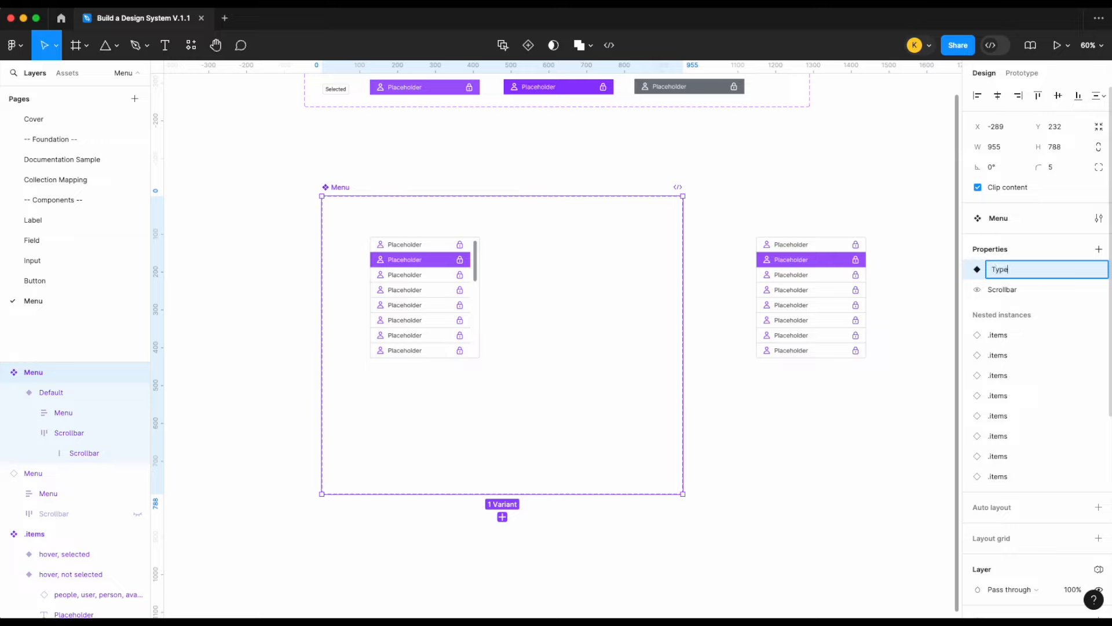
pyautogui.press('Return')
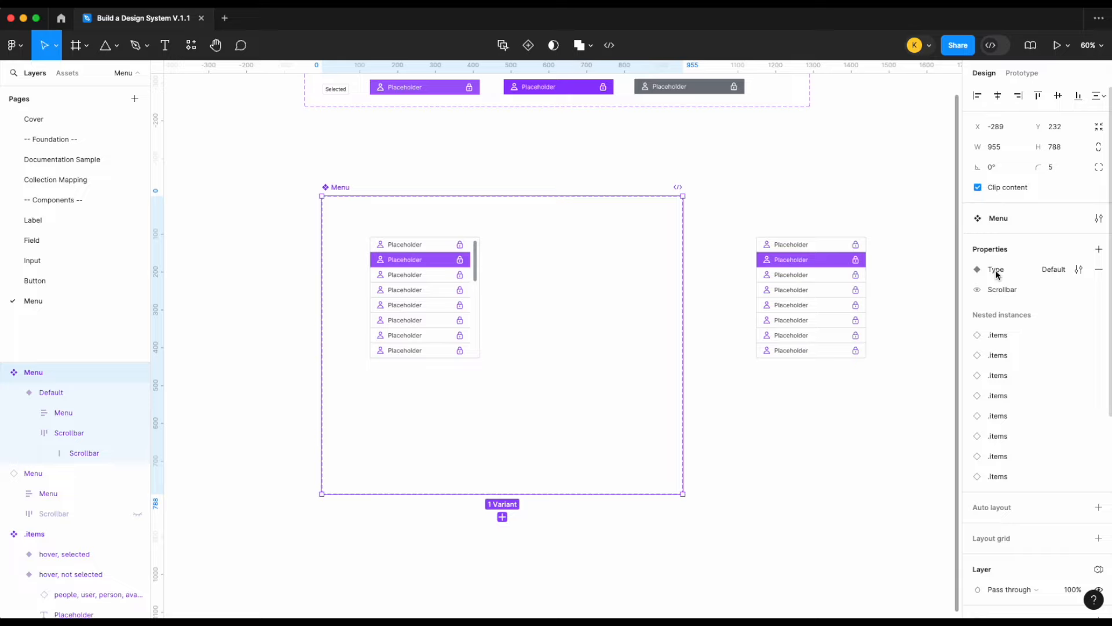
# - Set the Type value of the existing menu variant to none
pyautogui.click(463, 335)
pyautogui.click(1057, 334)
pyautogui.write('n')
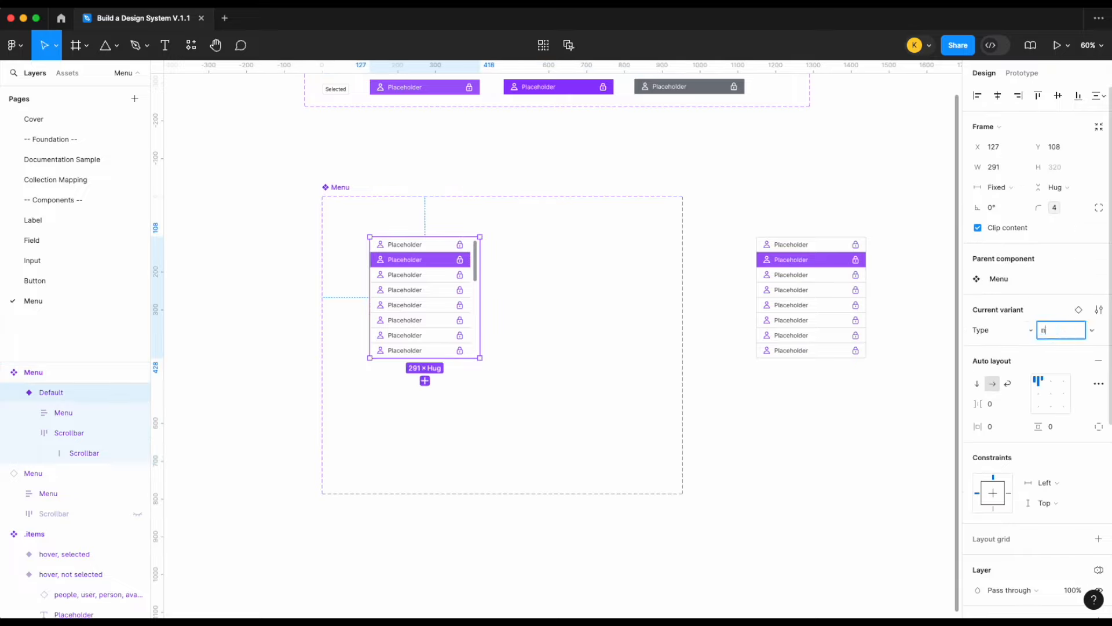
pyautogui.write('one')
pyautogui.press('Return')
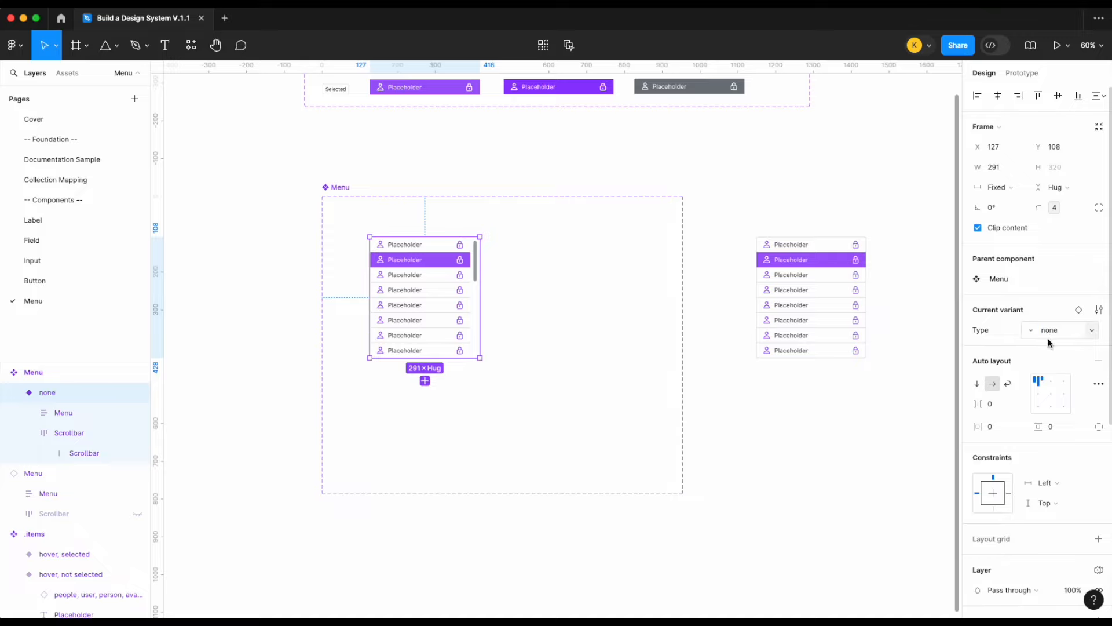
# - Duplicate the none menu variant and place the copy beside it inside the component set
pyautogui.click(581, 284)
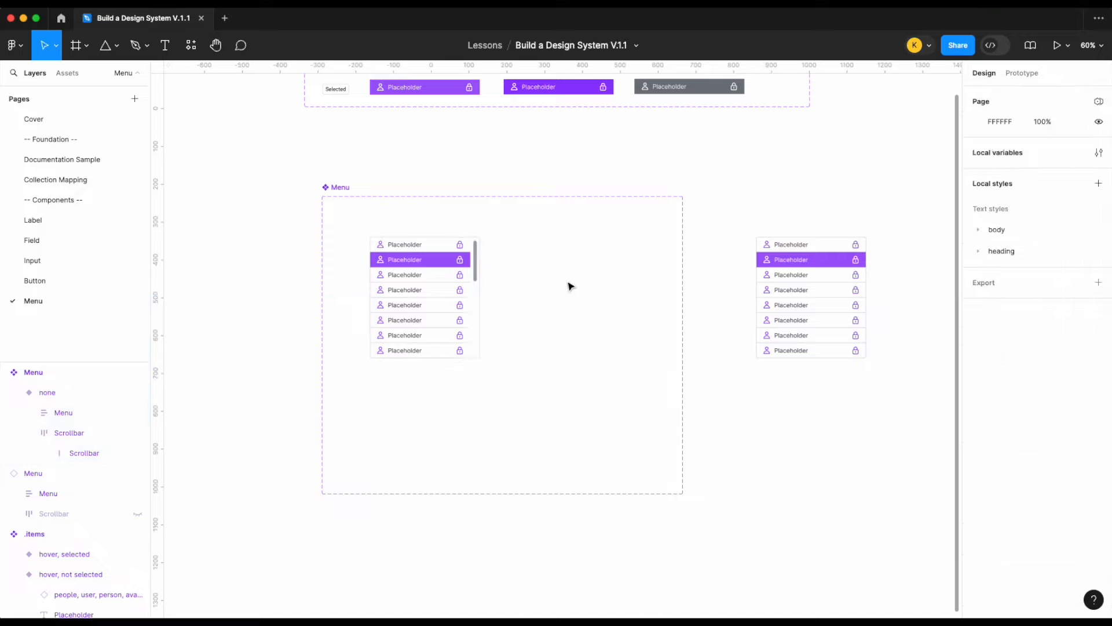
pyautogui.click(441, 282)
pyautogui.moveTo(442, 283); pyautogui.dragTo(591, 280)
# - Duplicate the Default tag from the .items set and move the copy down above the first menu variant
pyautogui.scroll(3, 589, 281)
pyautogui.click(446, 229)
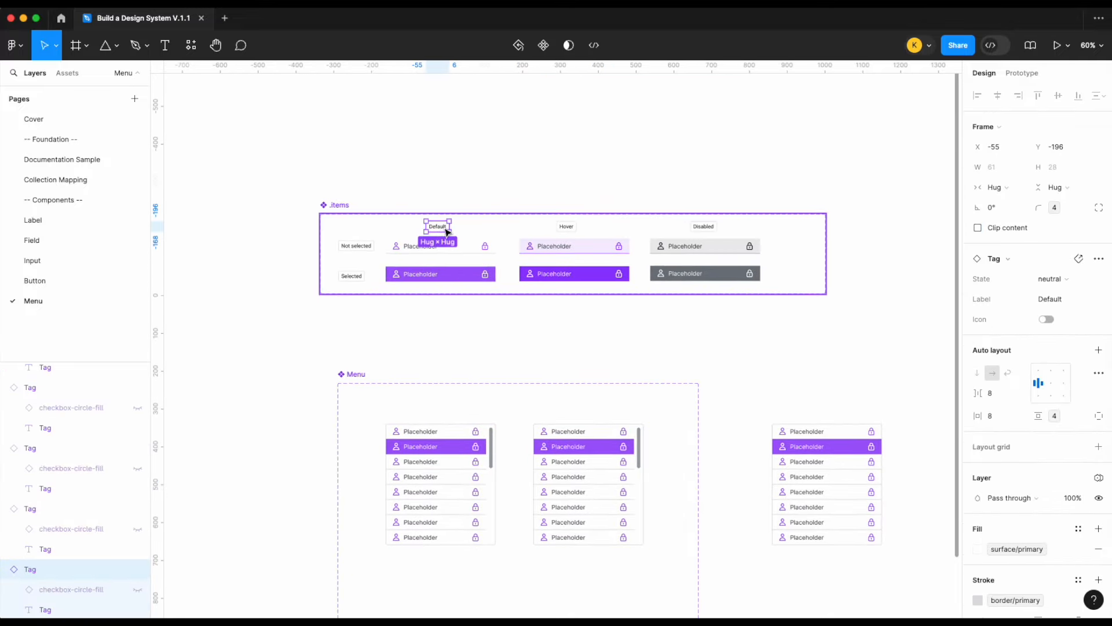
pyautogui.press('super+d')
pyautogui.hotkey('shift', 'Down')
pyautogui.hotkey('shift', 'Down')
pyautogui.hotkey('shift', 'Down')
pyautogui.hotkey('shift', 'Down')
pyautogui.hotkey('shift', 'Down')
pyautogui.hotkey('shift', 'Down')
pyautogui.hotkey('shift', 'Down')
pyautogui.hotkey('shift', 'Down')
pyautogui.hotkey('shift', 'Down')
pyautogui.hotkey('shift', 'Down')
pyautogui.hotkey('shift', 'Down')
pyautogui.hotkey('shift', 'Down')
pyautogui.hotkey('shift', 'Down')
pyautogui.hotkey('shift', 'Down')
pyautogui.hotkey('shift', 'Down')
pyautogui.hotkey('shift', 'Down')
pyautogui.hotkey('shift', 'Down')
pyautogui.hotkey('shift', 'Down')
pyautogui.hotkey('shift', 'Down')
pyautogui.hotkey('shift', 'Down')
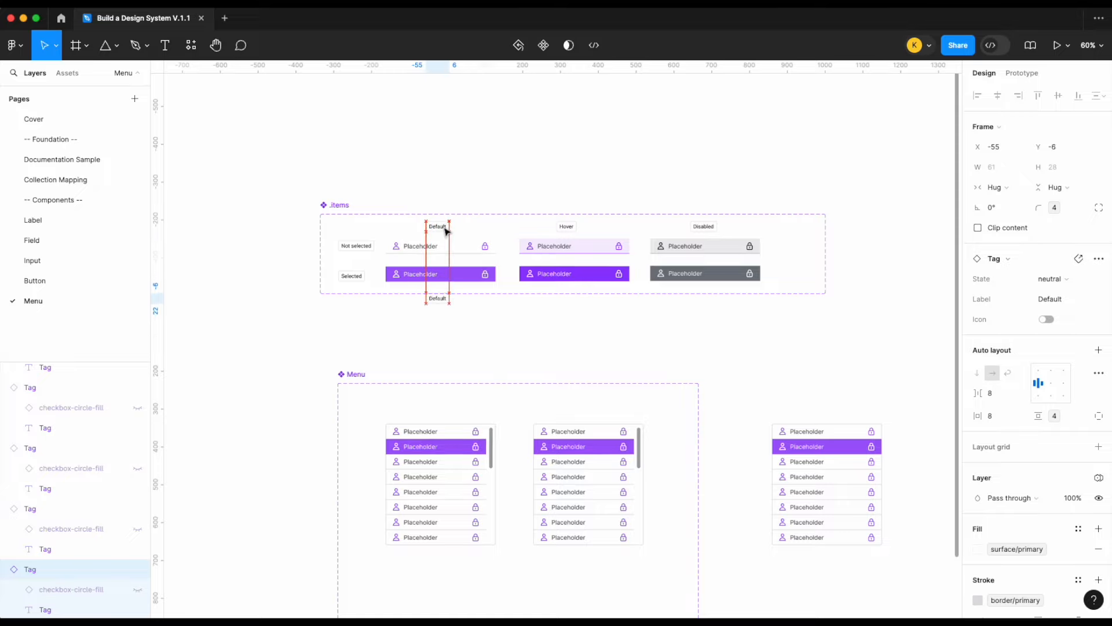
pyautogui.hotkey('shift', 'Down')
pyautogui.hotkey('shift', 'Down')
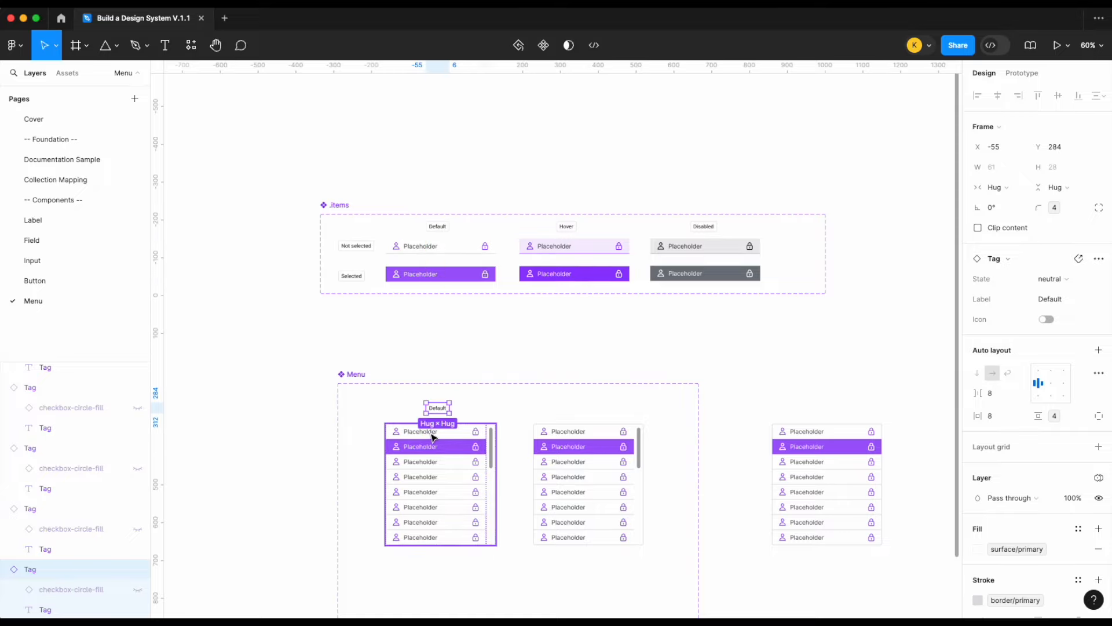
# - Change the label of the tag above the first menu variant to None
pyautogui.scroll(5, 446, 405)
pyautogui.doubleClick(455, 380)
pyautogui.write('None')
pyautogui.press('Escape')
pyautogui.scroll(-5, 511, 374)
pyautogui.click(613, 224)
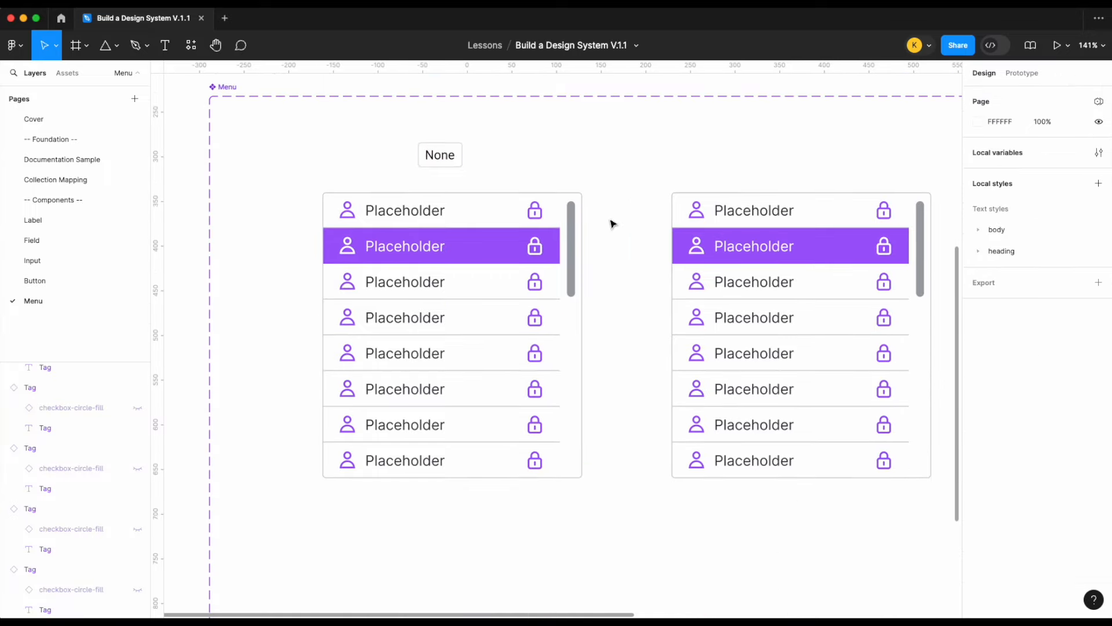
# - Copy the None tag above the second menu variant and relabel the copy Dropdown
pyautogui.hscroll(2, 613, 224)
pyautogui.click(397, 164)
pyautogui.moveTo(397, 164); pyautogui.dragTo(747, 168)
pyautogui.doubleClick(747, 167)
pyautogui.doubleClick(747, 167)
pyautogui.write('Dropdwon')
pyautogui.press('BackSpace')
pyautogui.press('BackSpace')
pyautogui.press('BackSpace')
pyautogui.write('own')
pyautogui.click(856, 171)
pyautogui.click(856, 172)
pyautogui.hscroll(2, 841, 172)
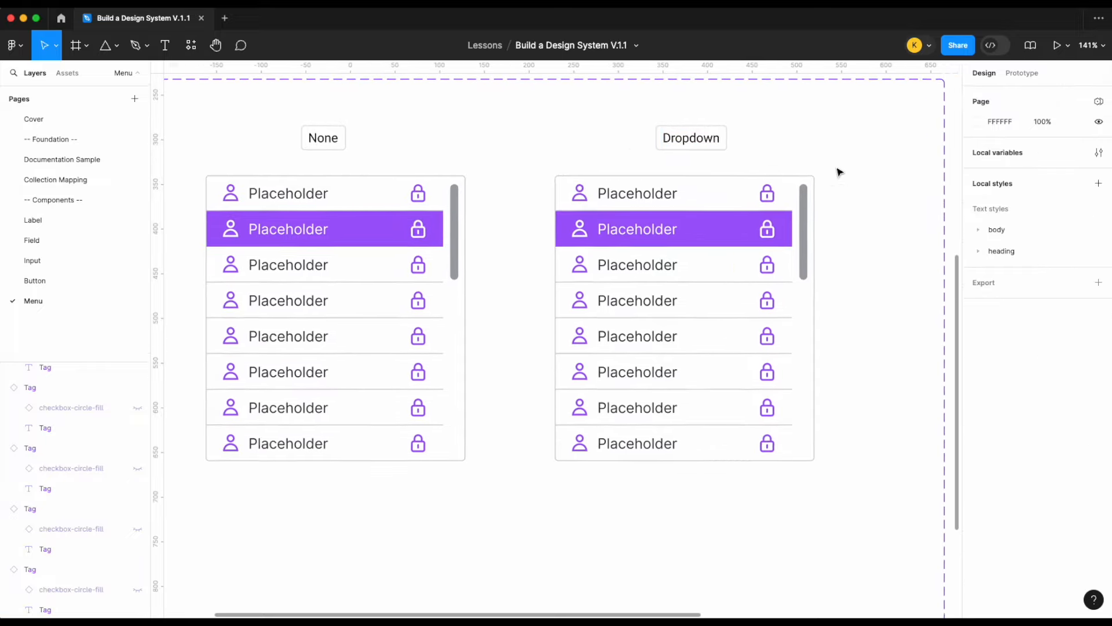
# - Set the Type value of the second menu variant to dropdown
pyautogui.hscroll(3, 840, 171)
pyautogui.click(619, 146)
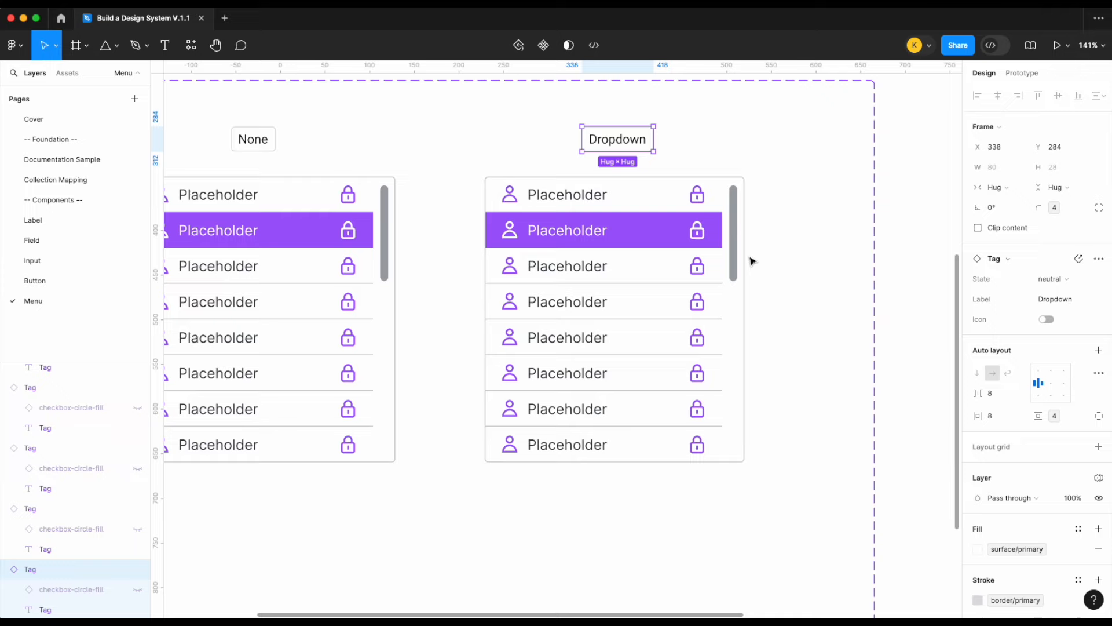
pyautogui.click(724, 258)
pyautogui.click(1071, 331)
pyautogui.write('dropdown')
pyautogui.press('Return')
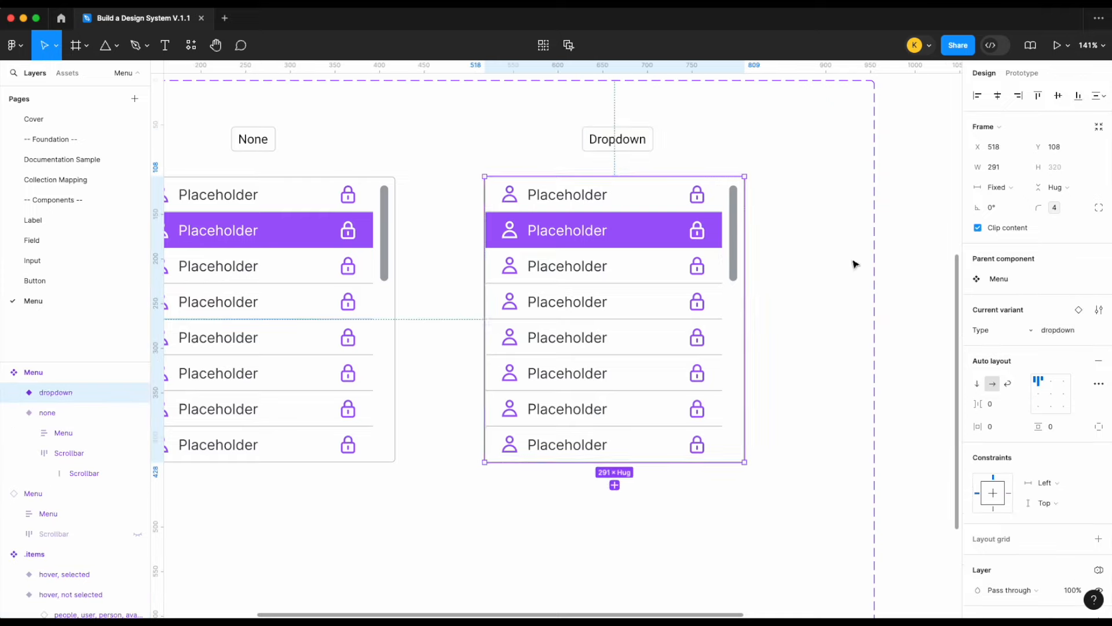
# - Set the dropdown variant's top-left and top-right corner radii to the border radius variable none (0)
pyautogui.scroll(5, 776, 193)
pyautogui.scroll(5, 731, 167)
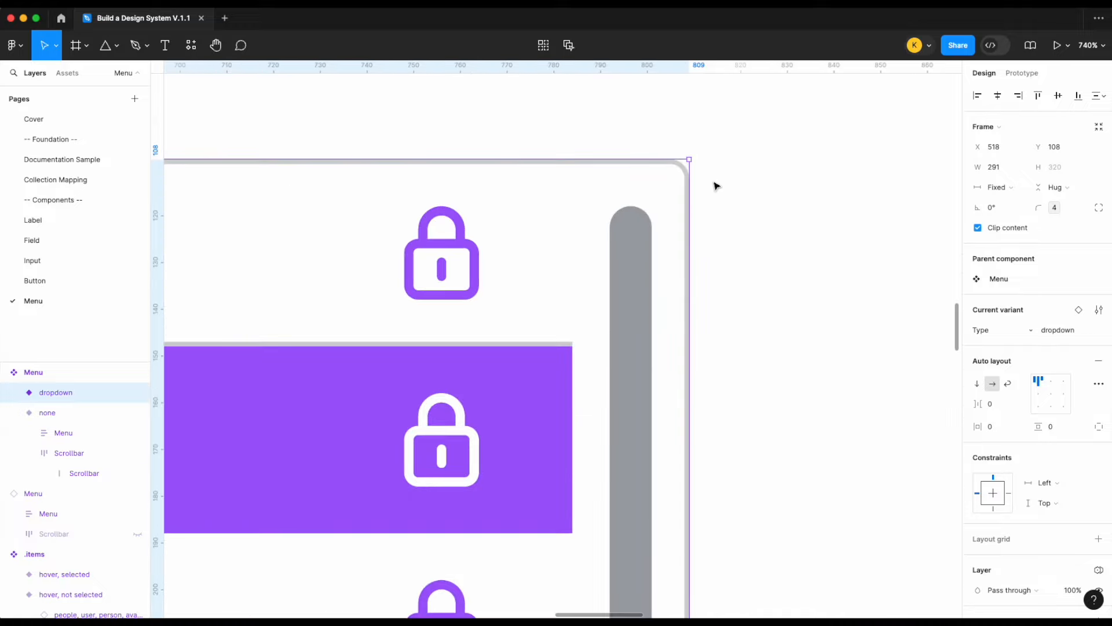
pyautogui.scroll(-5, 717, 185)
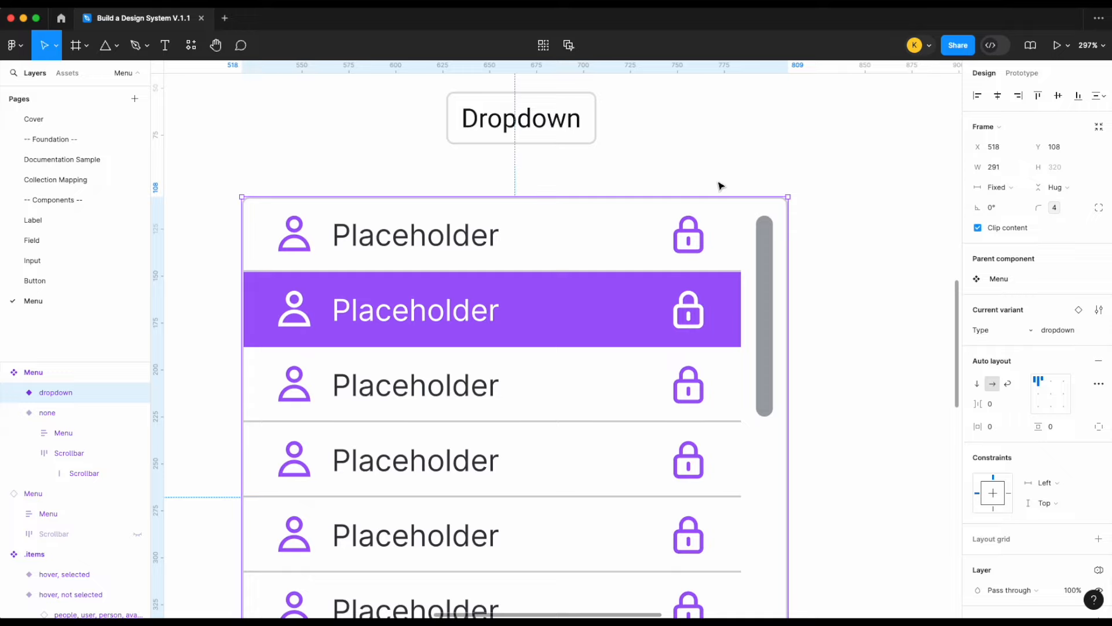
pyautogui.scroll(-1, 718, 185)
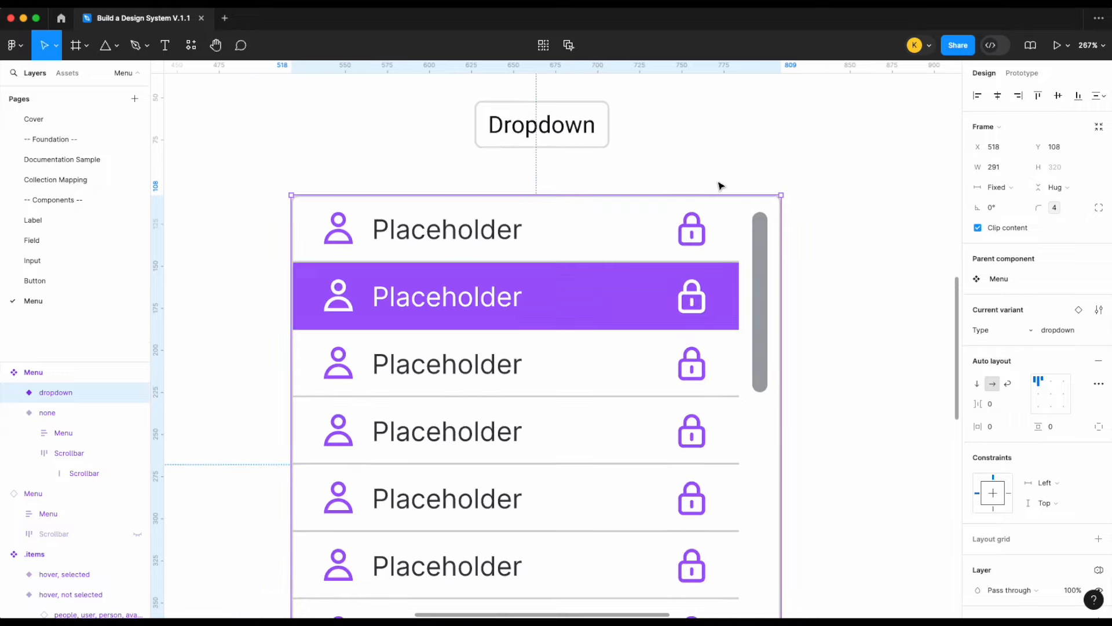
pyautogui.click(1099, 208)
pyautogui.click(845, 242)
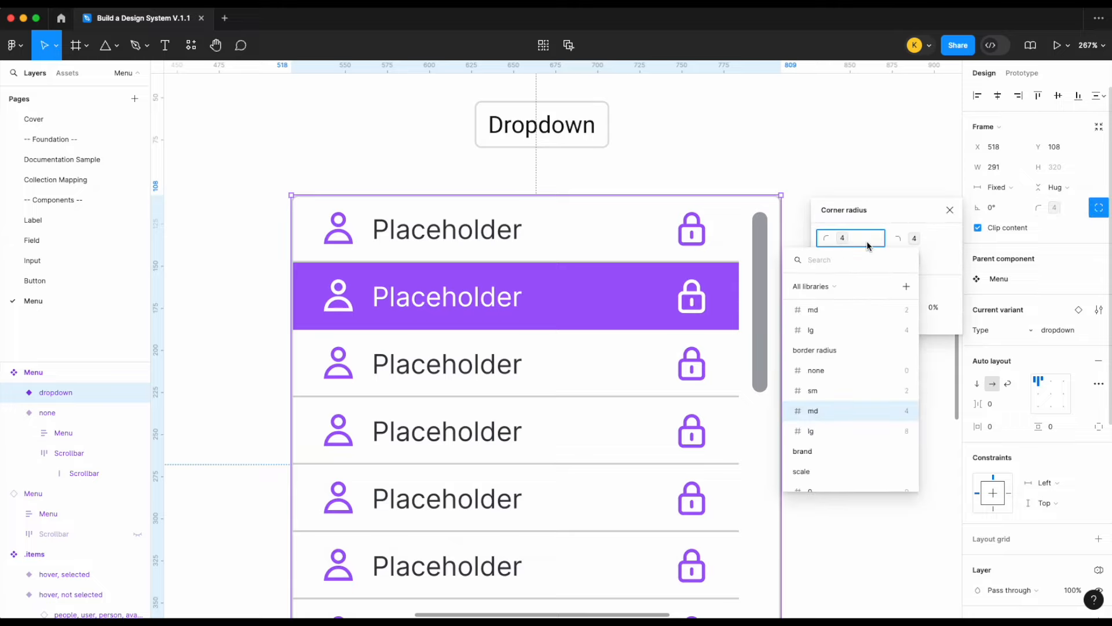
pyautogui.click(866, 370)
pyautogui.click(915, 238)
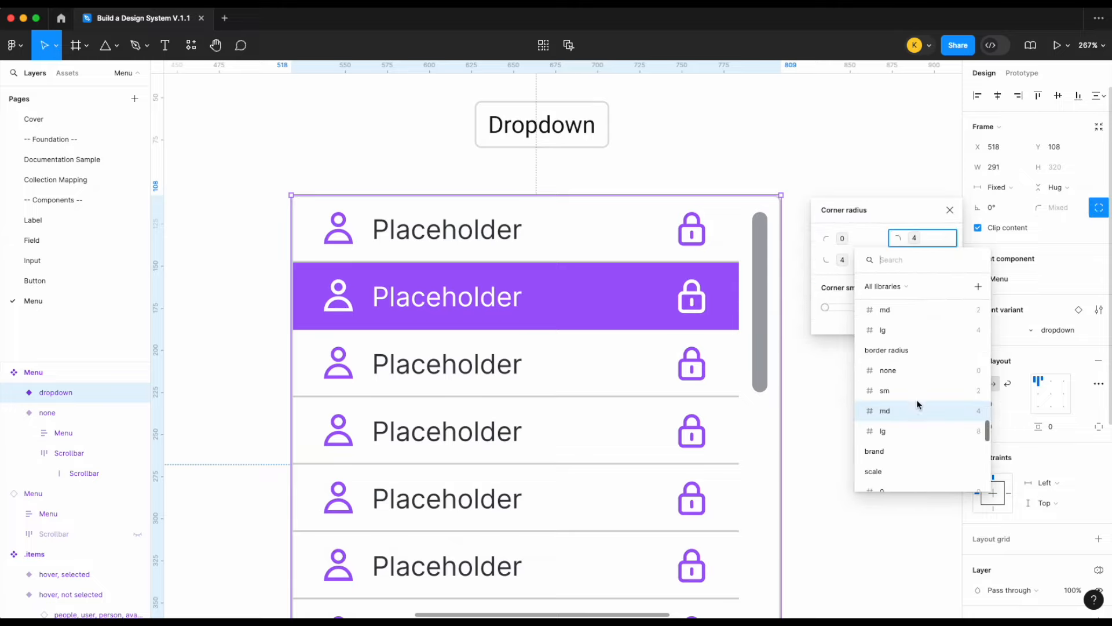
pyautogui.click(916, 377)
pyautogui.click(829, 193)
# - Examine the dropdown variant's top and bottom corners up close, and compare it with the other menus
pyautogui.scroll(6, 740, 248)
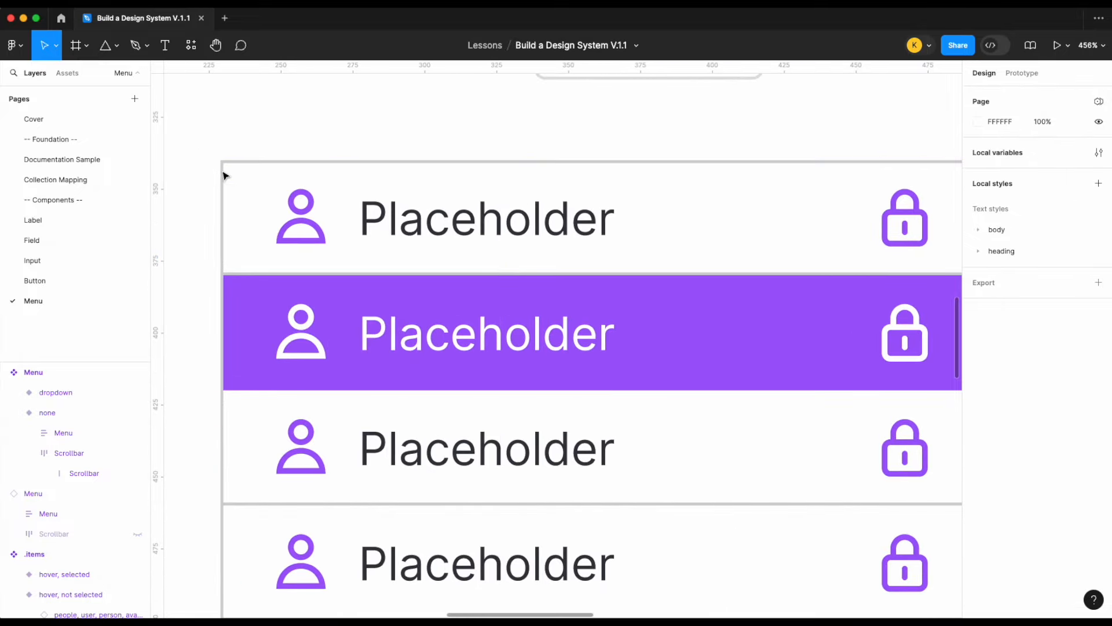
pyautogui.scroll(3, 274, 240)
pyautogui.hscroll(10, 274, 240)
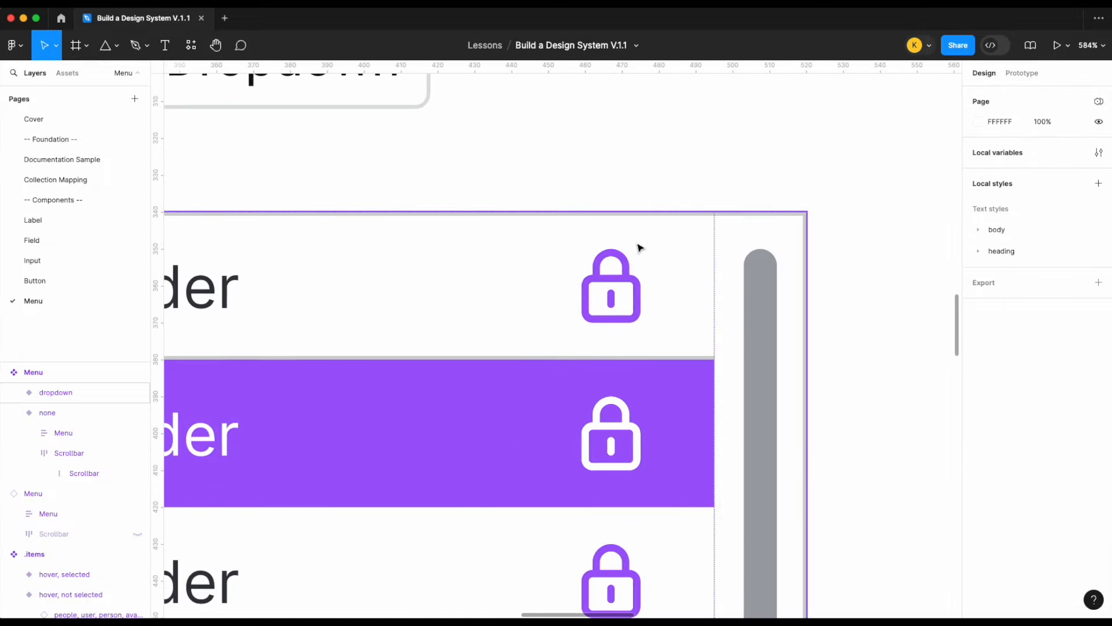
pyautogui.scroll(10, 671, 225)
pyautogui.scroll(-10, 763, 187)
pyautogui.scroll(-5, 762, 187)
pyautogui.scroll(-5, 765, 347)
pyautogui.scroll(2, 474, 504)
pyautogui.scroll(-3, 298, 388)
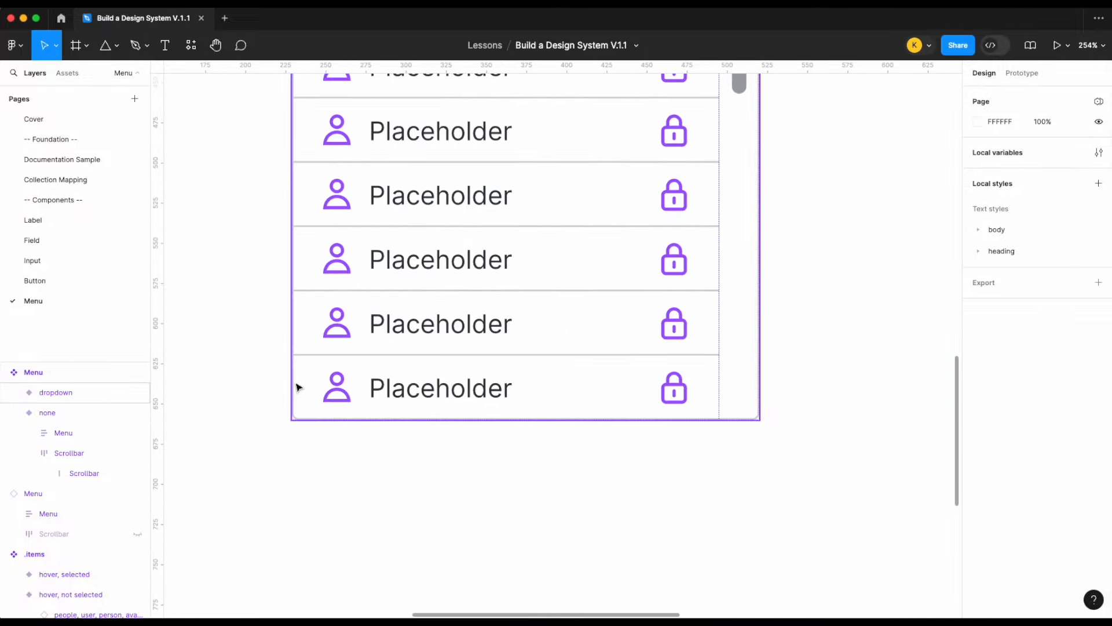
pyautogui.scroll(3, 446, 502)
pyautogui.scroll(-6, 372, 454)
pyautogui.scroll(-5, 372, 454)
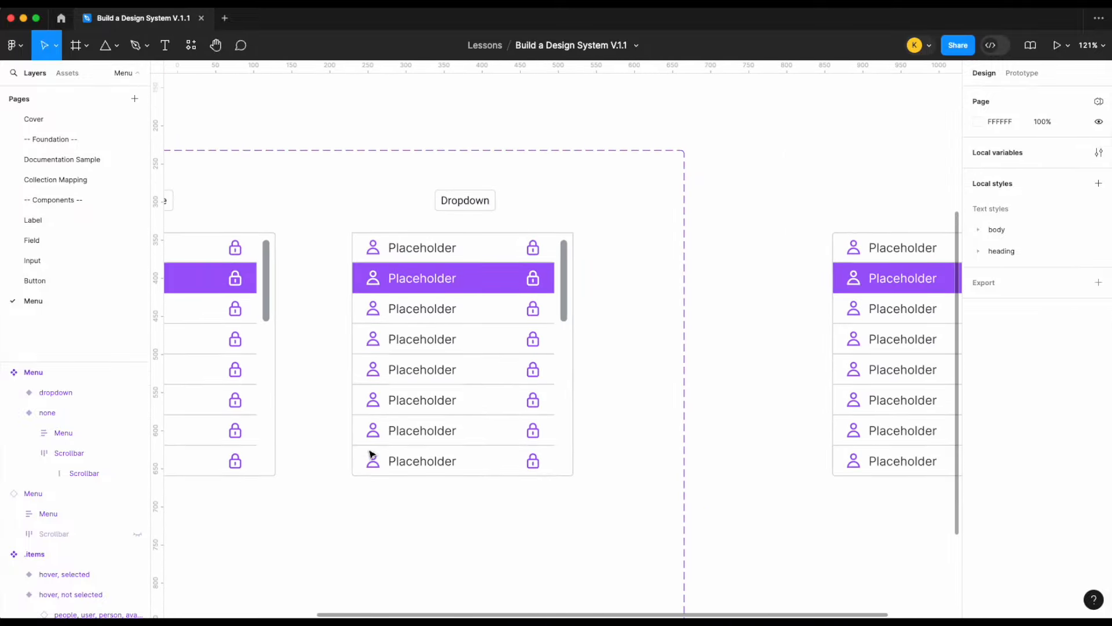
pyautogui.scroll(2, 373, 454)
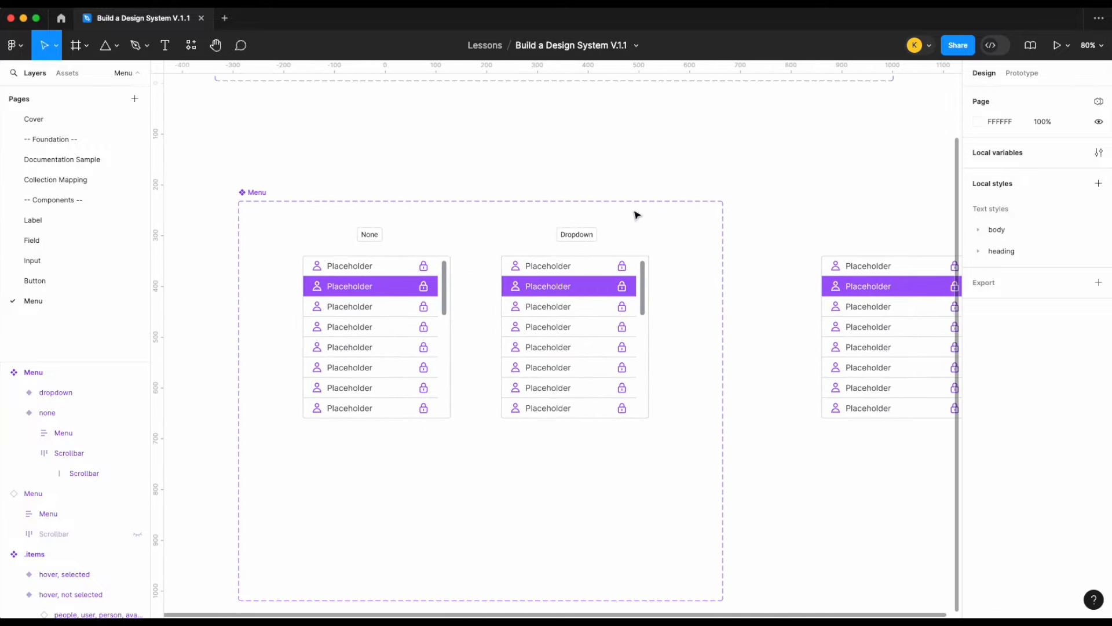
pyautogui.click(606, 337)
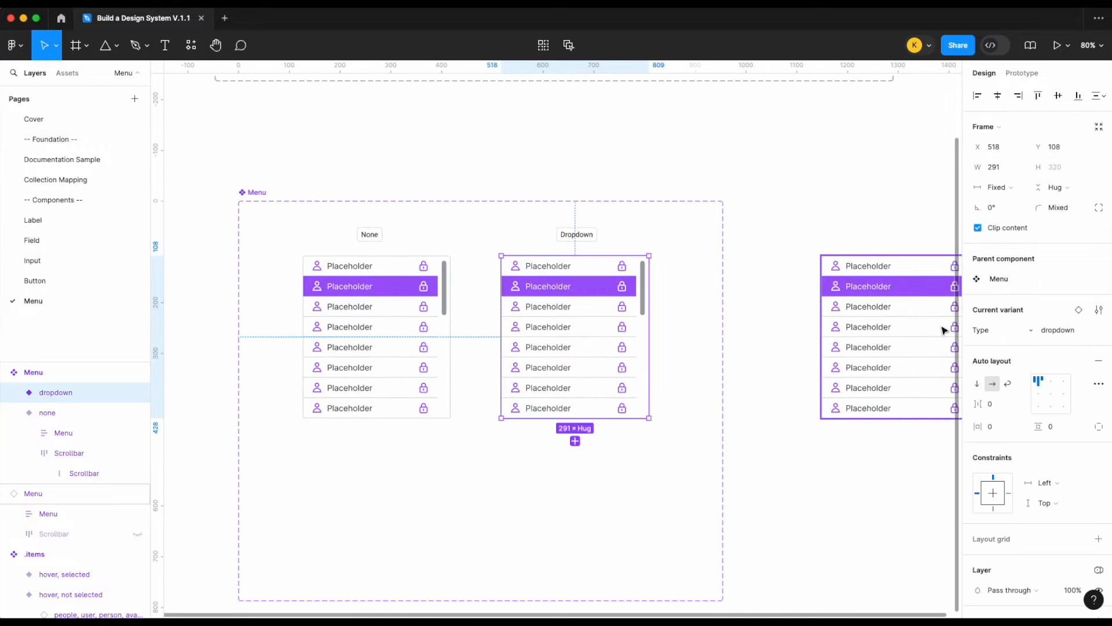
pyautogui.click(777, 226)
pyautogui.scroll(-3, 778, 226)
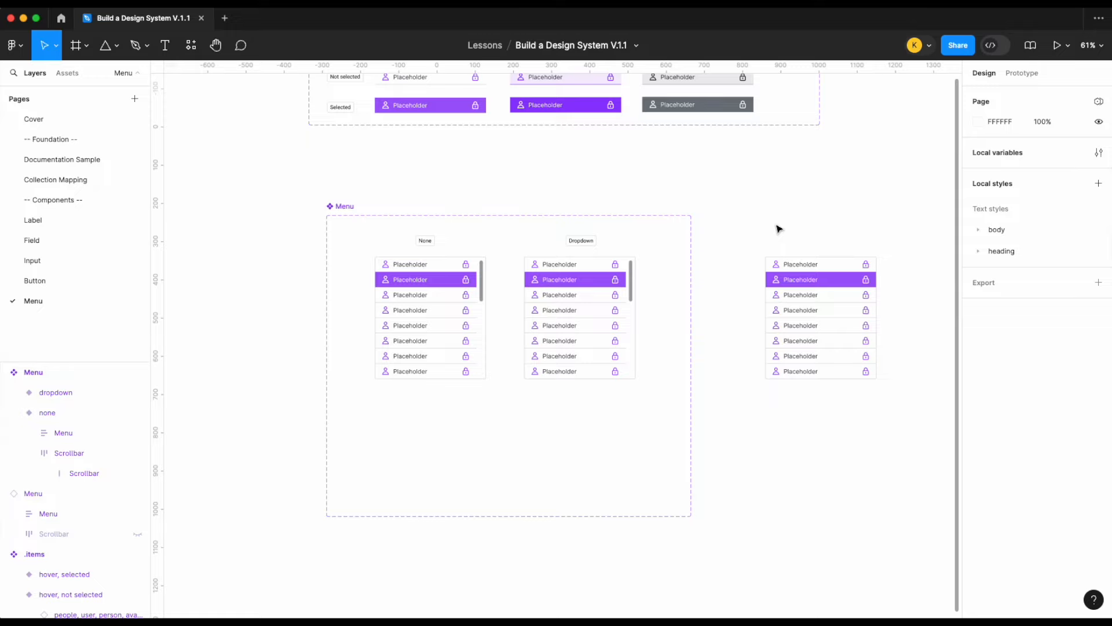
# - Widen the Menu component set and place a duplicate of the none variant to the right of the dropdown variant
pyautogui.scroll(3, 655, 405)
pyautogui.click(414, 347)
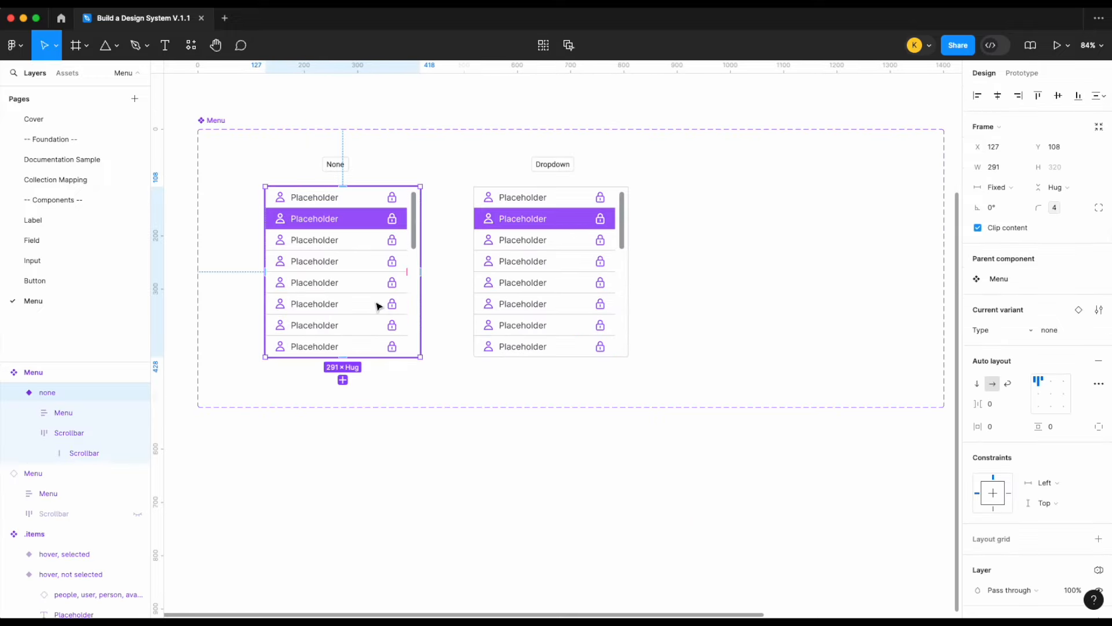
pyautogui.press('super+d')
pyautogui.moveTo(352, 287); pyautogui.dragTo(733, 281)
# - Set the Type value of the third menu variant to left
pyautogui.scroll(5, 675, 191)
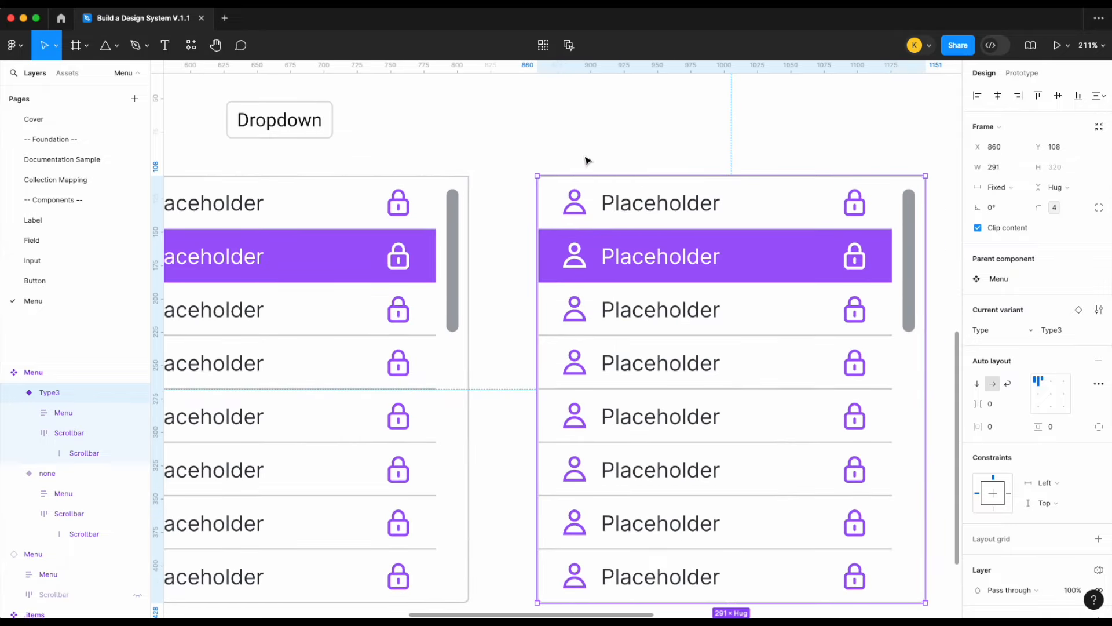
pyautogui.click(1062, 334)
pyautogui.write('lef')
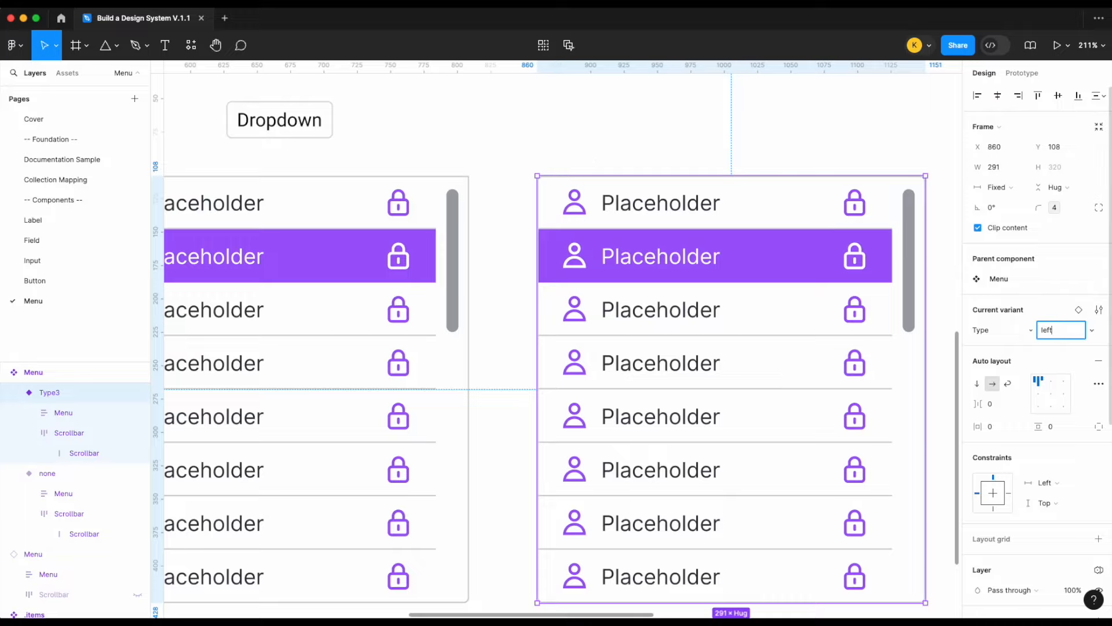
pyautogui.write('t')
pyautogui.press('Return')
pyautogui.scroll(-5, 772, 258)
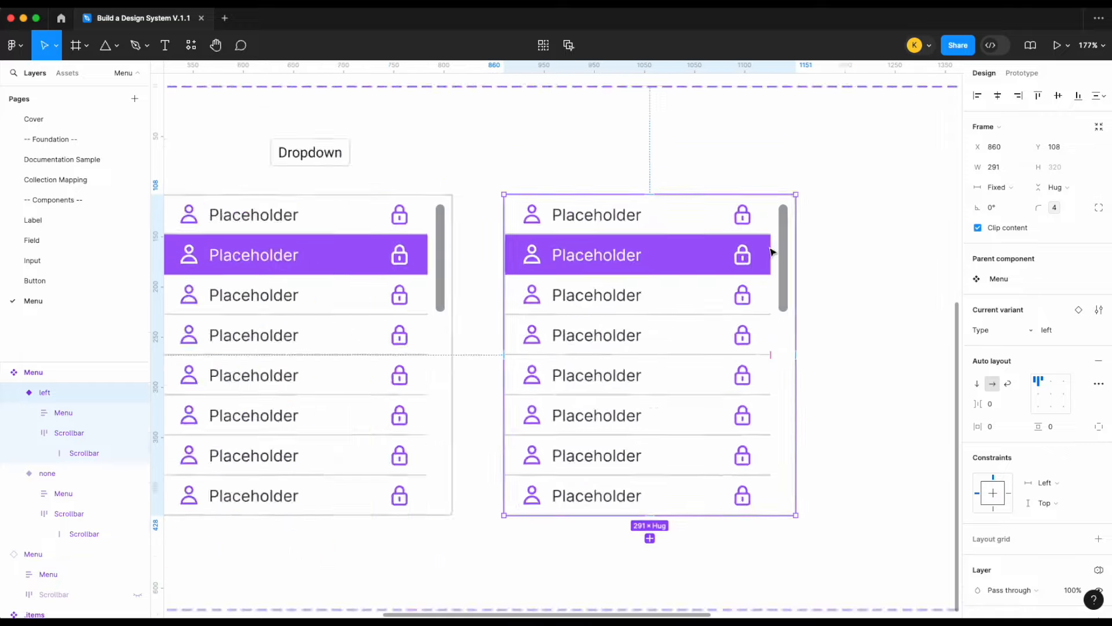
# - Duplicate the Dropdown tag above the third menu and change the copy's text to Left
pyautogui.hscroll(1, 772, 252)
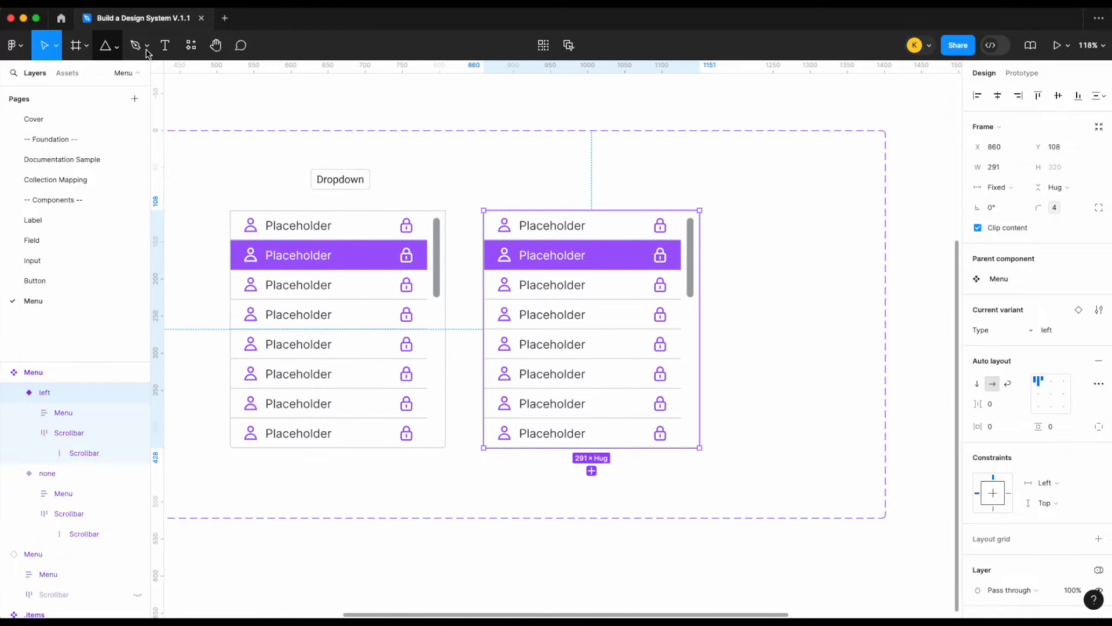
pyautogui.moveTo(343, 173); pyautogui.dragTo(589, 182)
pyautogui.doubleClick(589, 182)
pyautogui.write('Left')
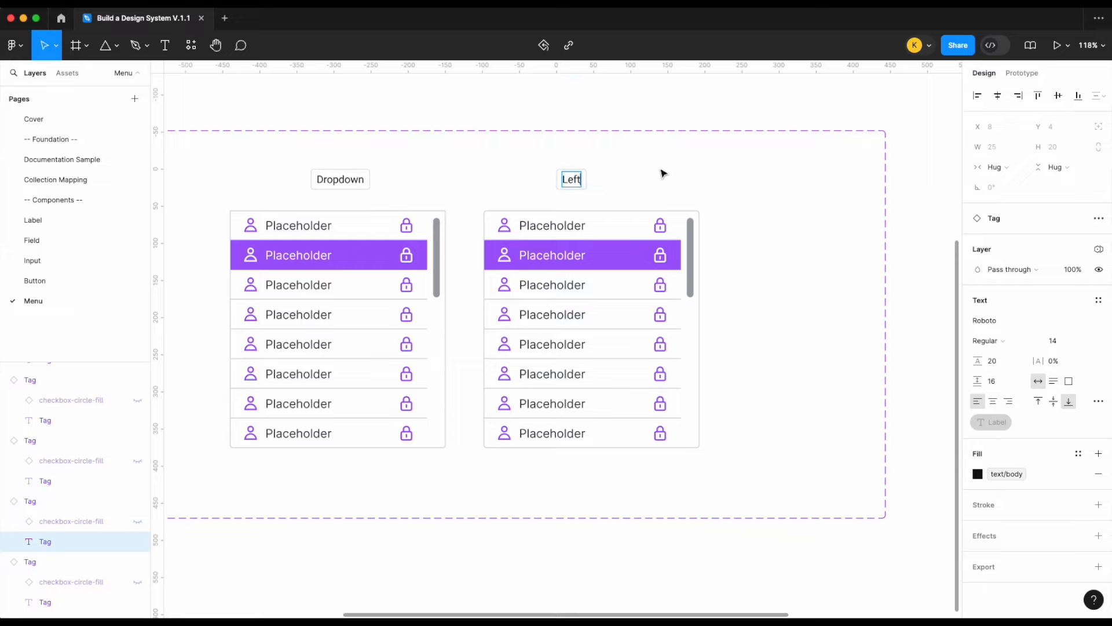
pyautogui.click(653, 173)
# - Draw a triangle about 65 by 65 outside the Menu component set, and fill it with the surface/primary variable
pyautogui.click(105, 53)
pyautogui.scroll(2, 782, 231)
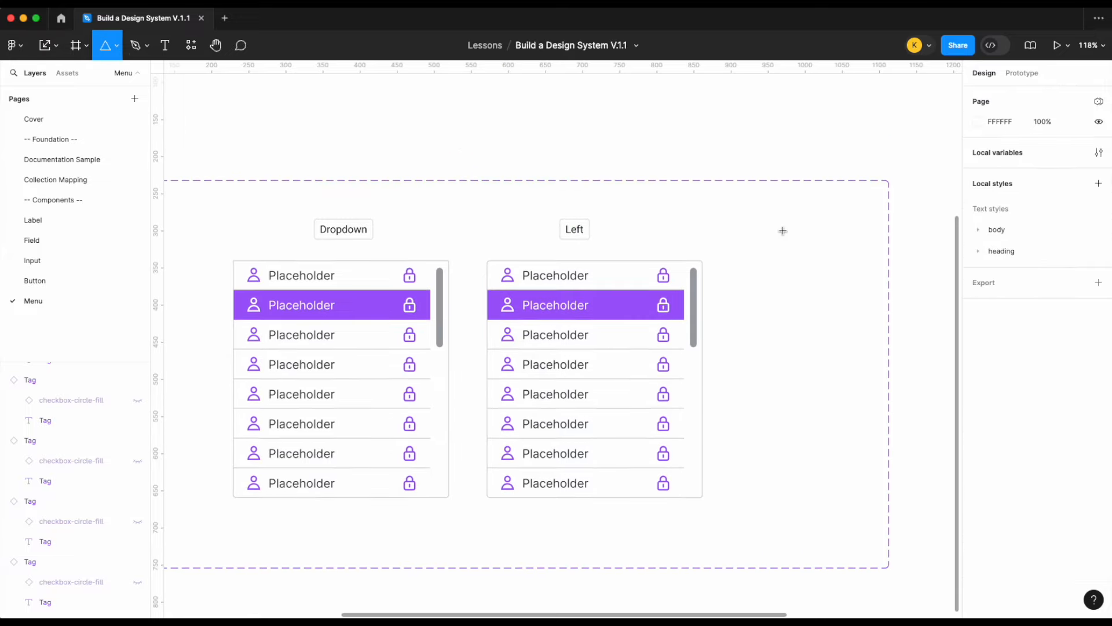
pyautogui.hscroll(2, 853, 258)
pyautogui.moveTo(883, 277); pyautogui.dragTo(931, 325)
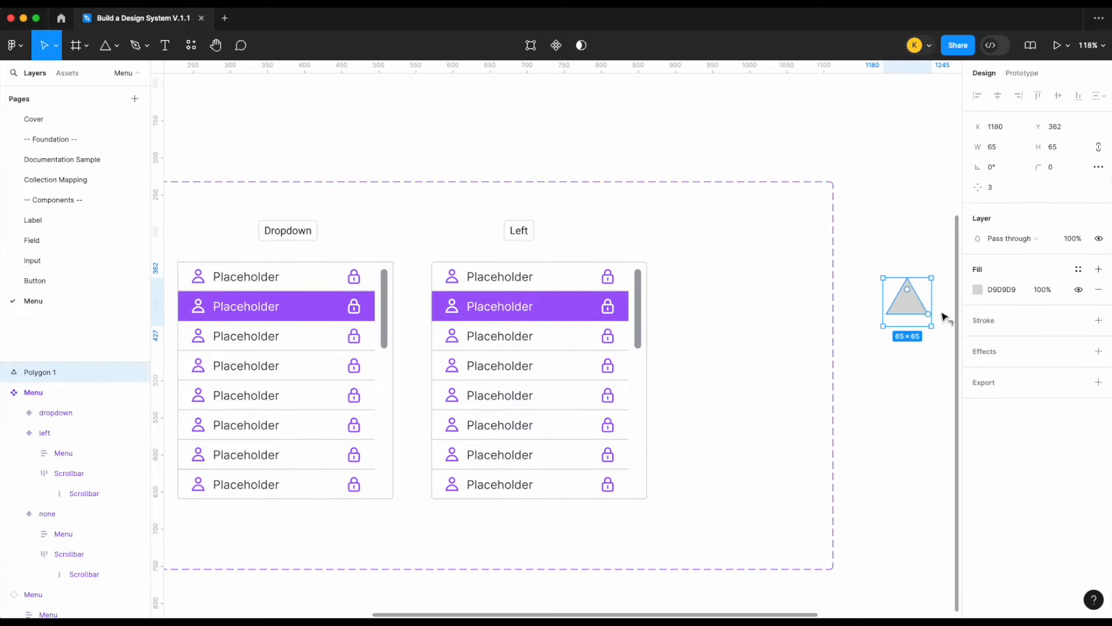
pyautogui.click(1078, 269)
pyautogui.write('sur')
pyautogui.click(849, 393)
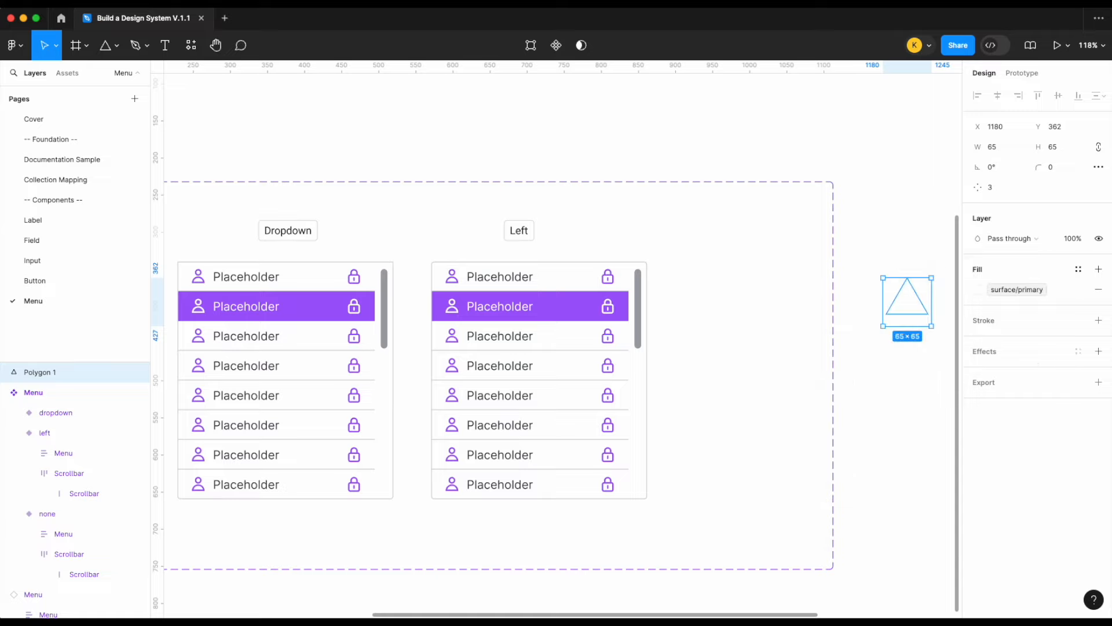
# - Add a stroke to the triangle using the border width variable sm and the border/primary color
pyautogui.click(1098, 320)
pyautogui.rightClick(1065, 365)
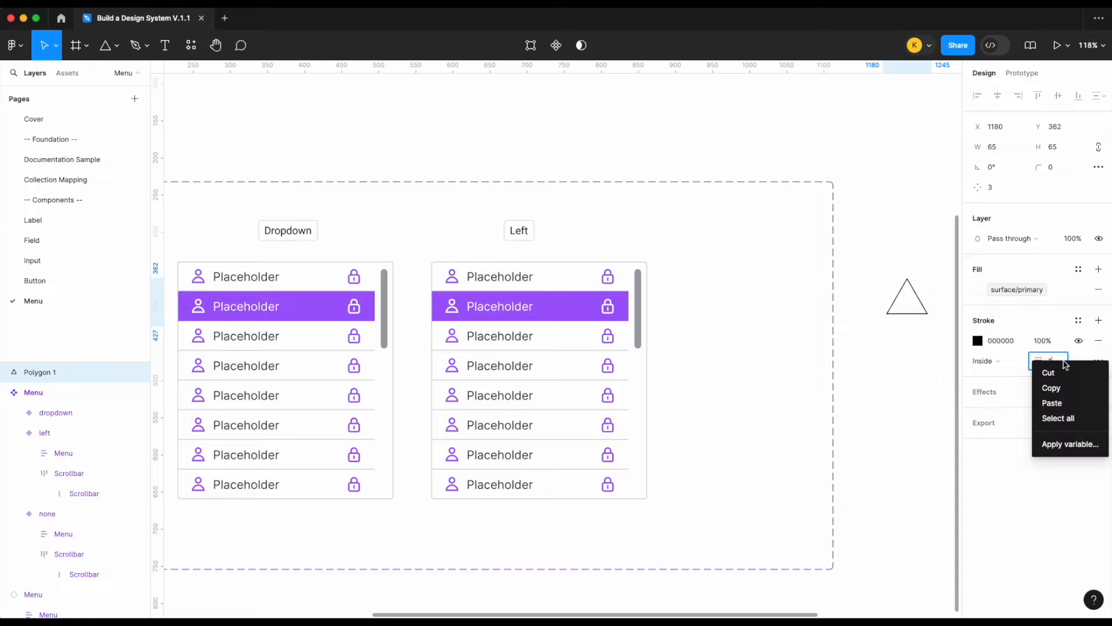
pyautogui.click(1069, 442)
pyautogui.write('bor')
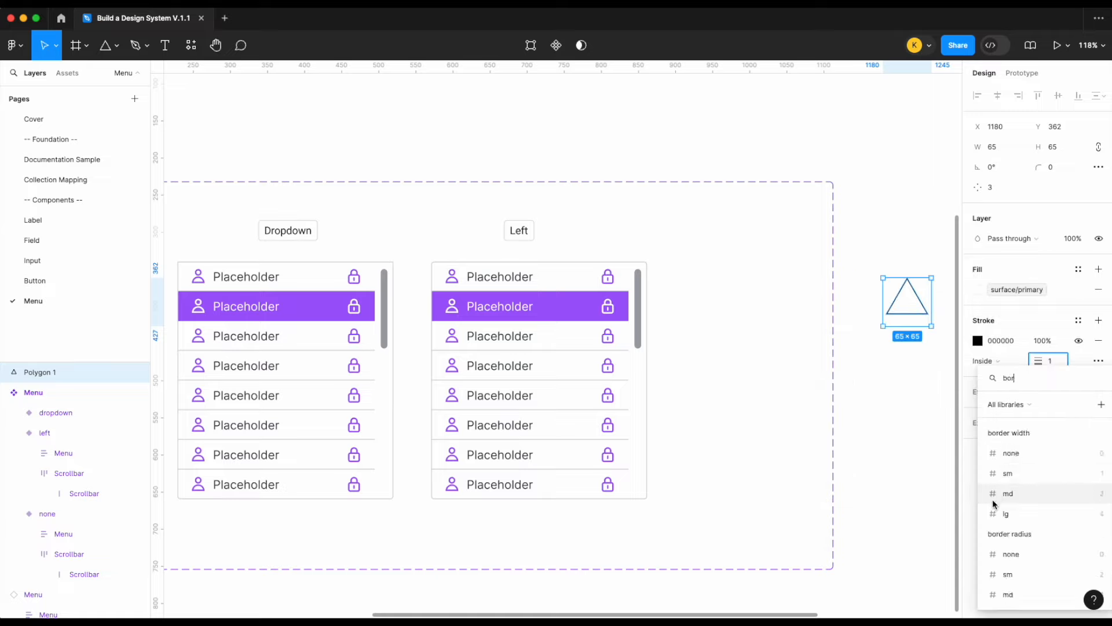
pyautogui.click(1031, 484)
pyautogui.click(1077, 321)
pyautogui.write('bor')
pyautogui.click(897, 428)
# - Copy the triangle into the left variant and set the pasted copy to absolute position
pyautogui.click(913, 267)
pyautogui.click(904, 310)
pyautogui.click(462, 290)
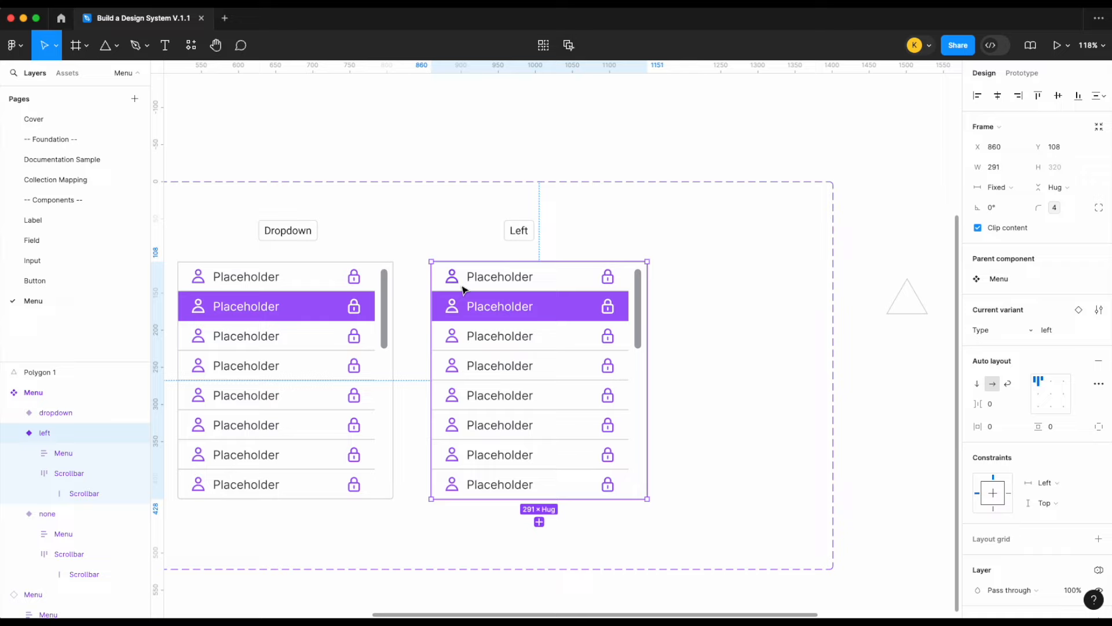
pyautogui.press('super+v')
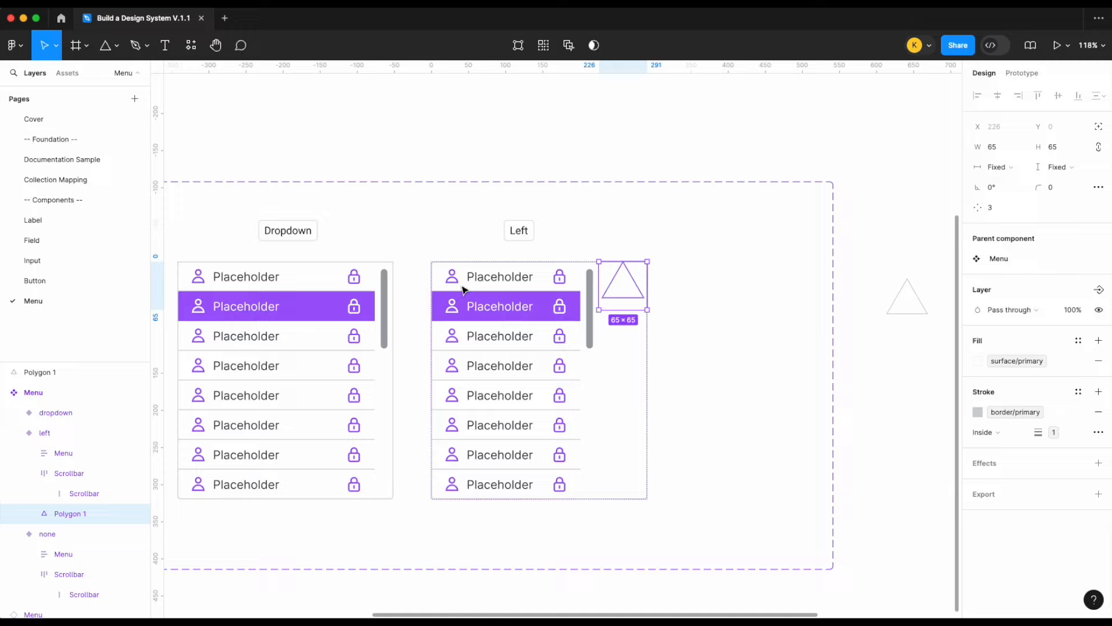
pyautogui.click(1096, 126)
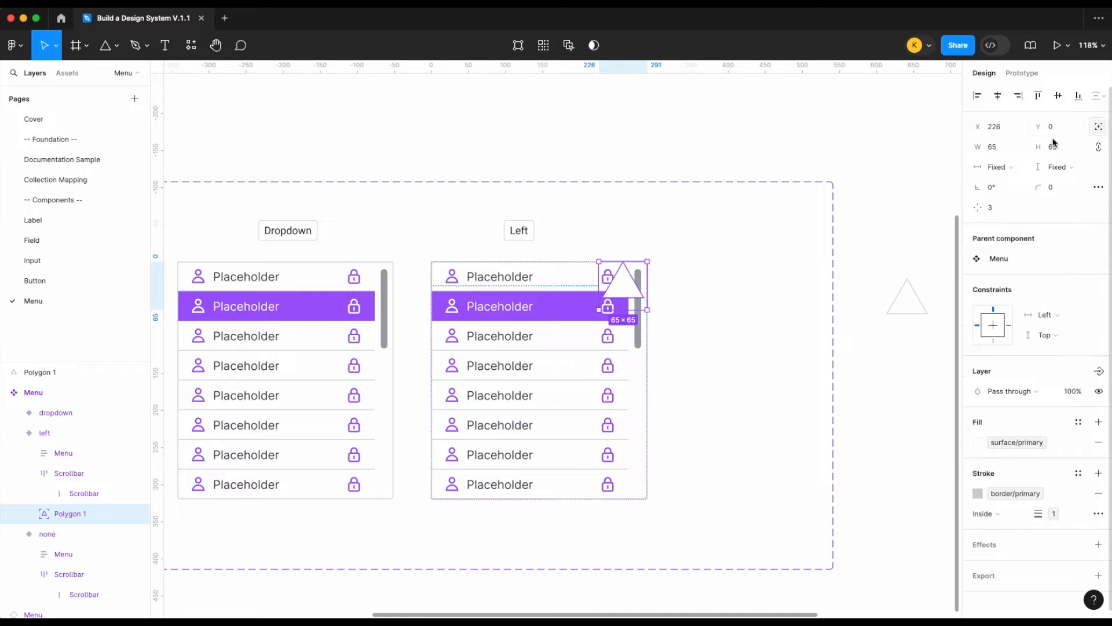
# - Move the triangle in the left variant horizontally to X 13, over the user icons
pyautogui.scroll(5, 454, 327)
pyautogui.hotkey('shift', 'Left')
pyautogui.hotkey('shift', 'Left')
pyautogui.hotkey('shift', 'Left')
pyautogui.hotkey('shift', 'Left')
pyautogui.hotkey('shift', 'Left')
pyautogui.hotkey('shift', 'Left')
pyautogui.hotkey('shift', 'Left')
pyautogui.hotkey('shift', 'Left')
pyautogui.hotkey('shift', 'Left')
pyautogui.hotkey('shift', 'Left')
pyautogui.hotkey('shift', 'Left')
pyautogui.hotkey('shift', 'Left')
pyautogui.hotkey('shift', 'Left')
pyautogui.hotkey('shift', 'Left')
pyautogui.hotkey('shift', 'Left')
pyautogui.hotkey('shift', 'Left')
pyautogui.hotkey('shift', 'Left')
pyautogui.hotkey('shift', 'Left')
pyautogui.hotkey('shift', 'Left')
pyautogui.hotkey('shift', 'Left')
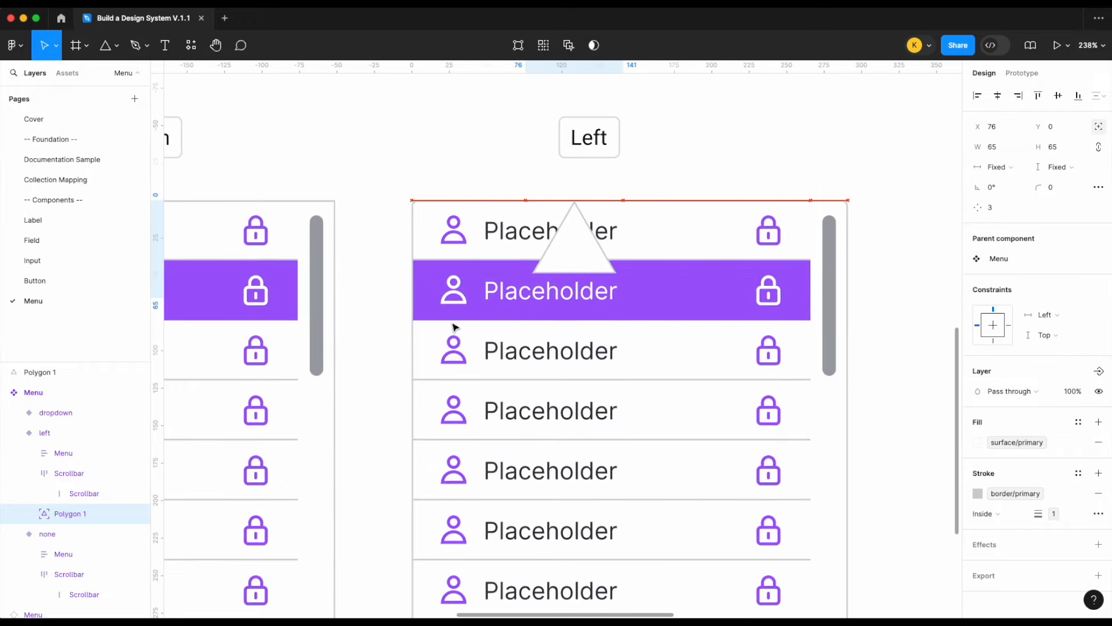
pyautogui.press('Left')
pyautogui.press('Left')
pyautogui.press('Left')
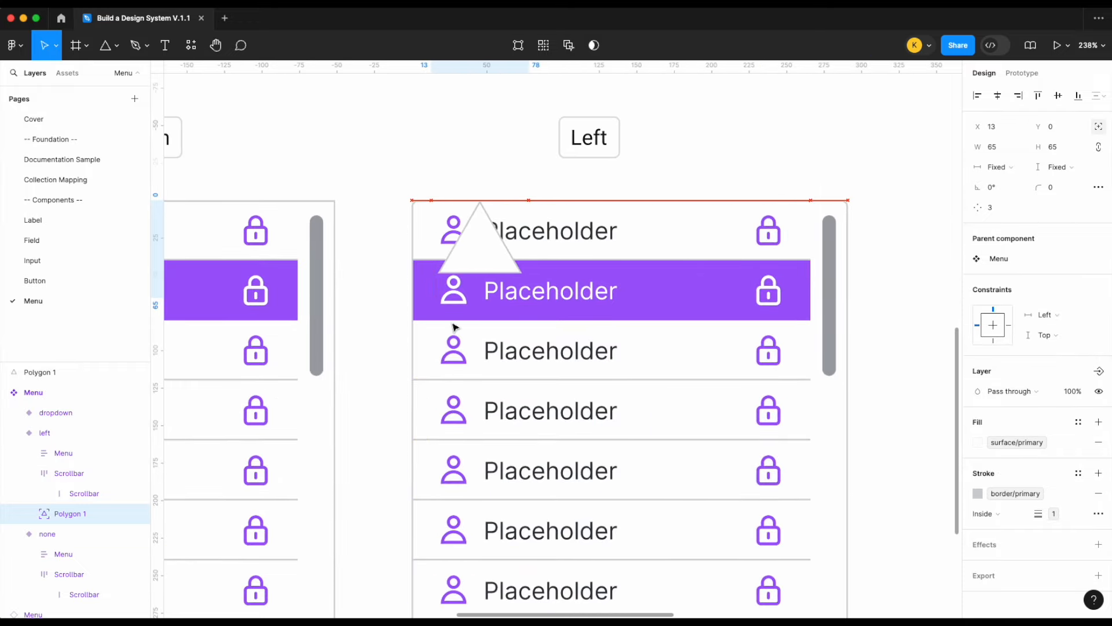
# - Place a vertical guide at 879, along the left edge of the left variant's user icons
pyautogui.moveTo(163, 336); pyautogui.dragTo(443, 326)
pyautogui.scroll(8, 442, 326)
pyautogui.moveTo(447, 279); pyautogui.dragTo(438, 278)
pyautogui.scroll(5, 438, 279)
pyautogui.scroll(-1, 494, 145)
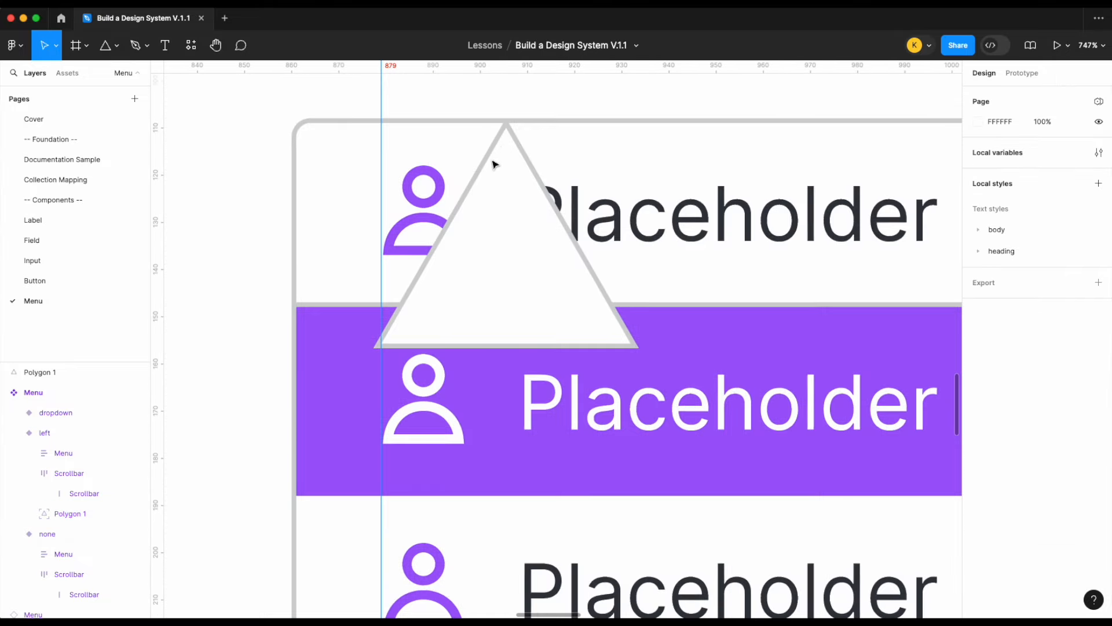
# - Align the left variant's triangle to the guide at X 15, and raise it to Y -40
pyautogui.click(486, 210)
pyautogui.doubleClick(485, 211)
pyautogui.press('Right')
pyautogui.press('Right')
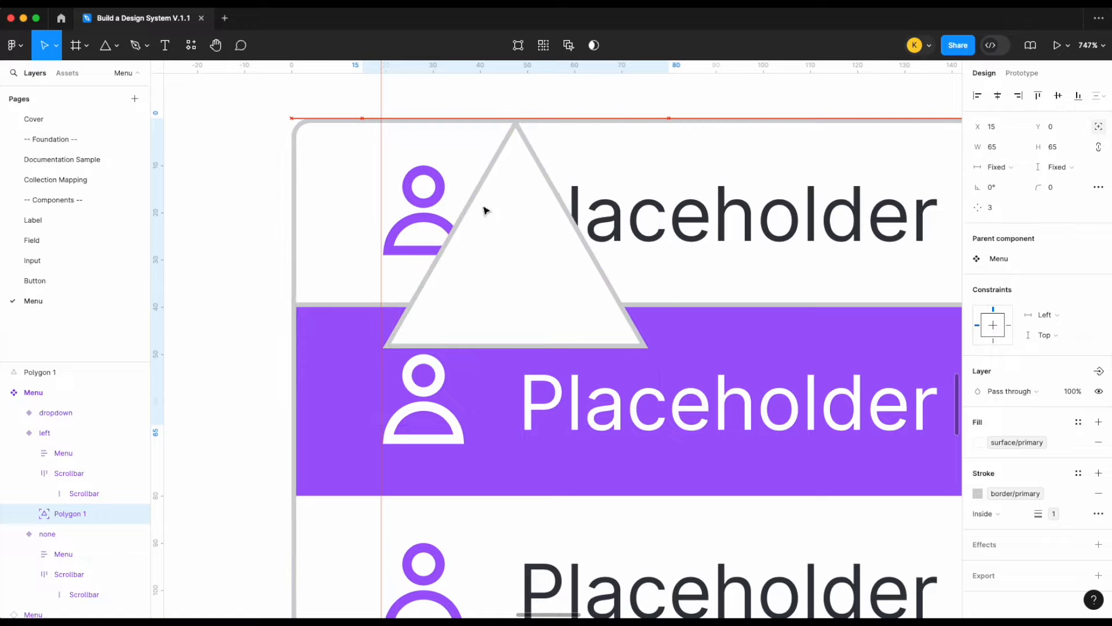
pyautogui.hotkey('shift', 'Up')
pyautogui.hotkey('shift', 'Up')
pyautogui.hotkey('shift', 'Up')
pyautogui.hotkey('shift', 'Up')
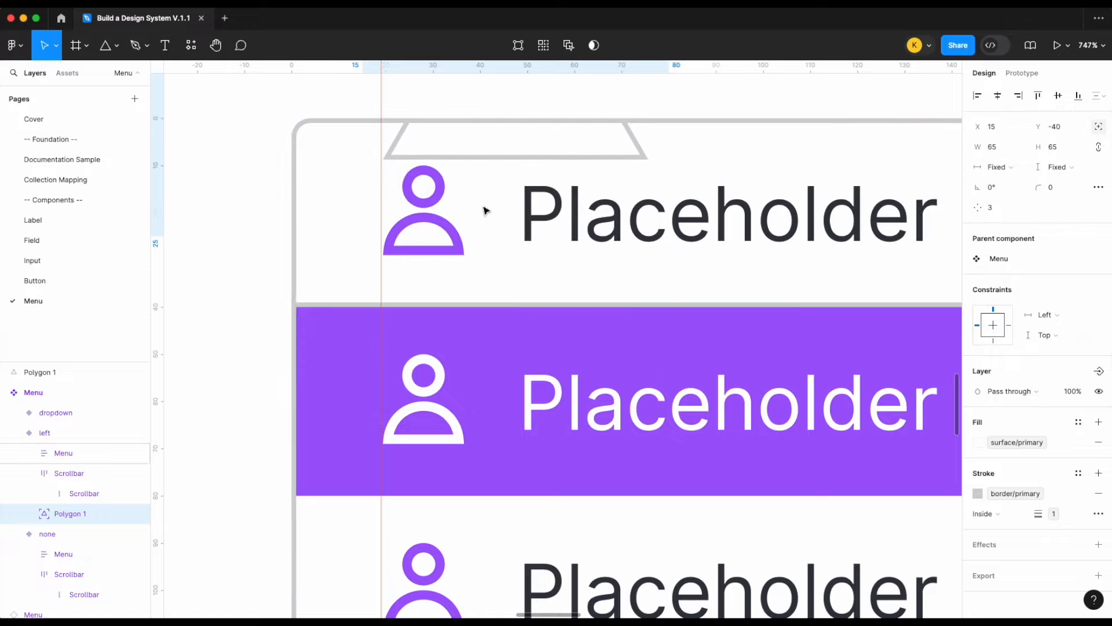
pyautogui.scroll(3, 486, 210)
pyautogui.scroll(-5, 484, 209)
pyautogui.click(551, 159)
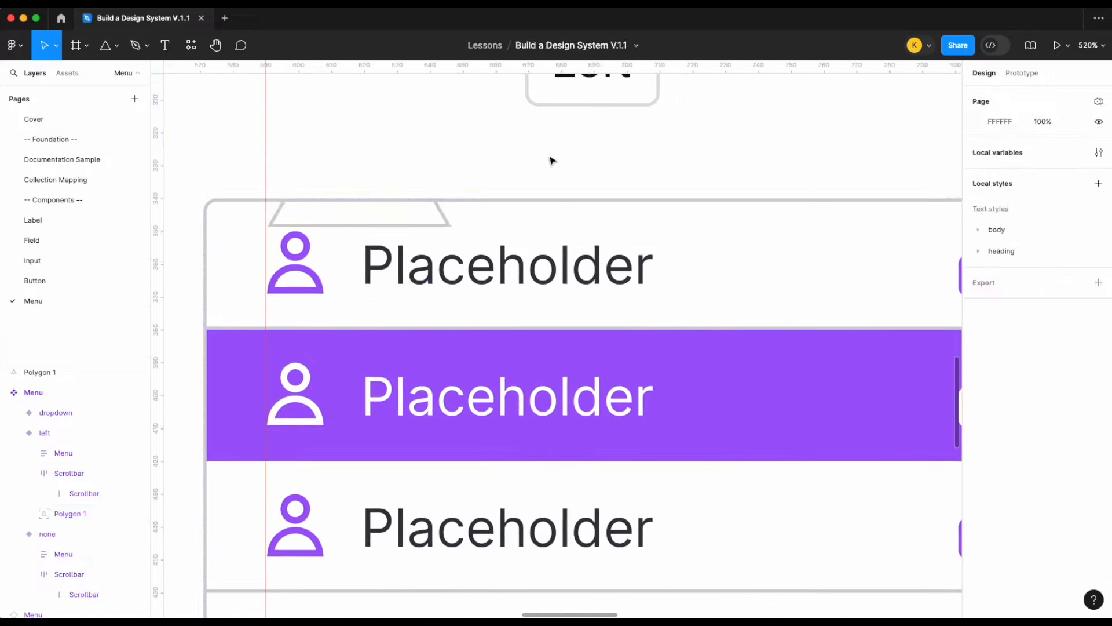
# - Turn off content clipping on the left variant
pyautogui.scroll(-3, 551, 159)
pyautogui.hscroll(2, 551, 162)
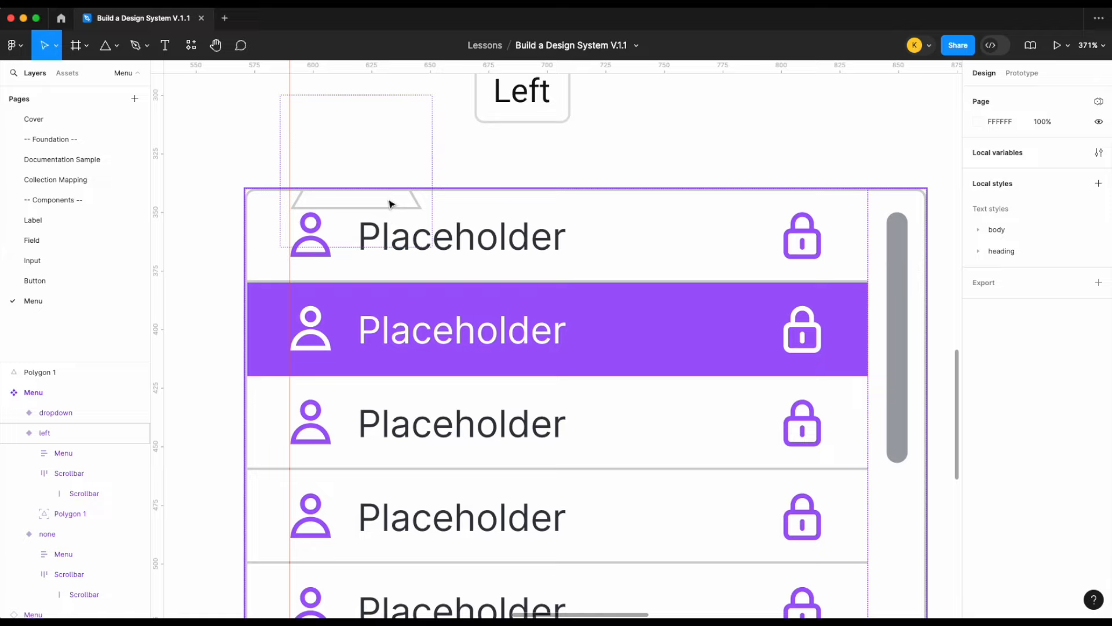
pyautogui.click(85, 436)
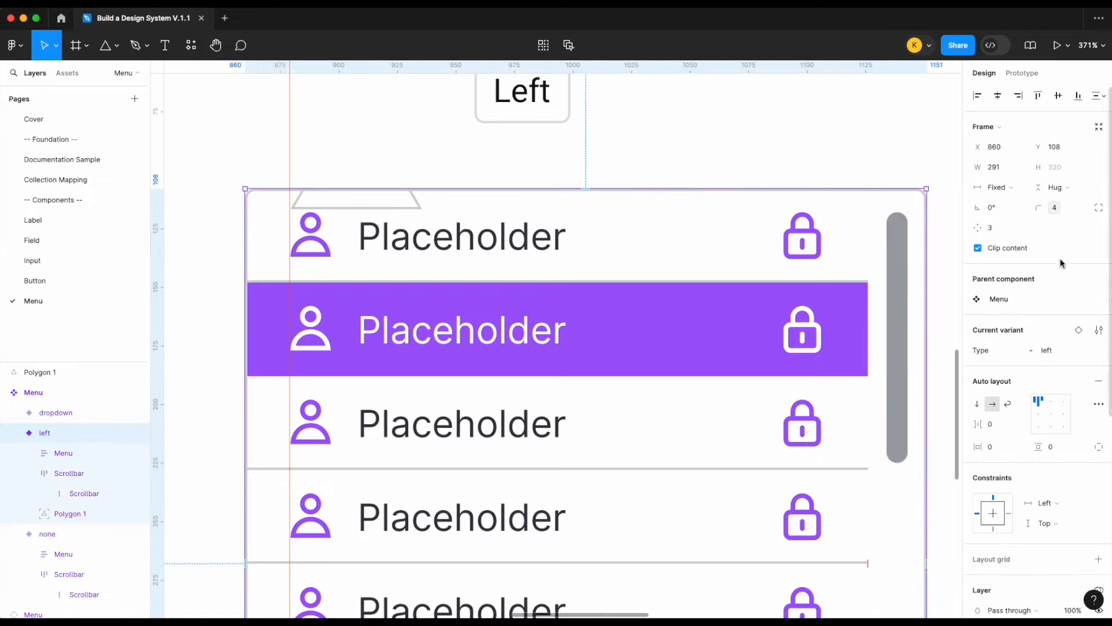
pyautogui.click(978, 249)
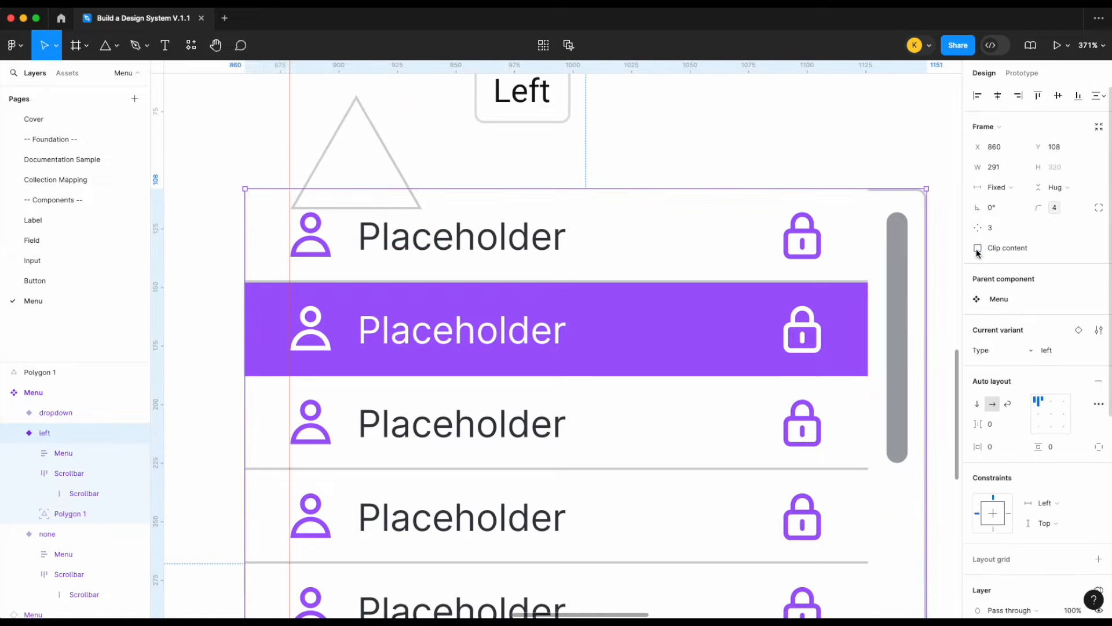
pyautogui.click(926, 172)
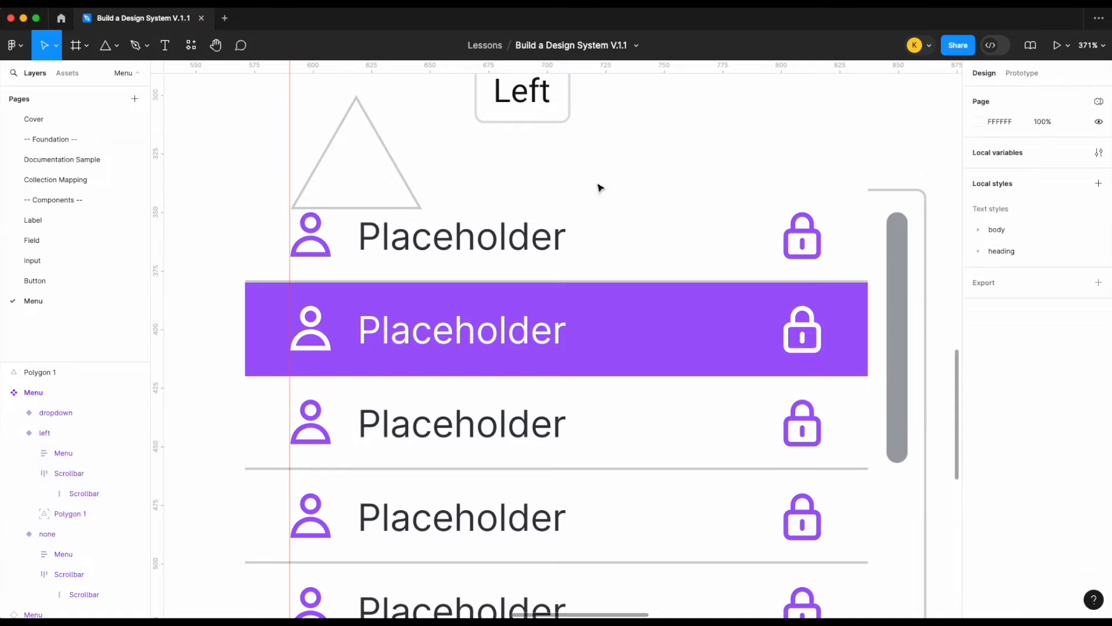
# - Remove the border/primary stroke from the left variant's outer frame
pyautogui.click(367, 145)
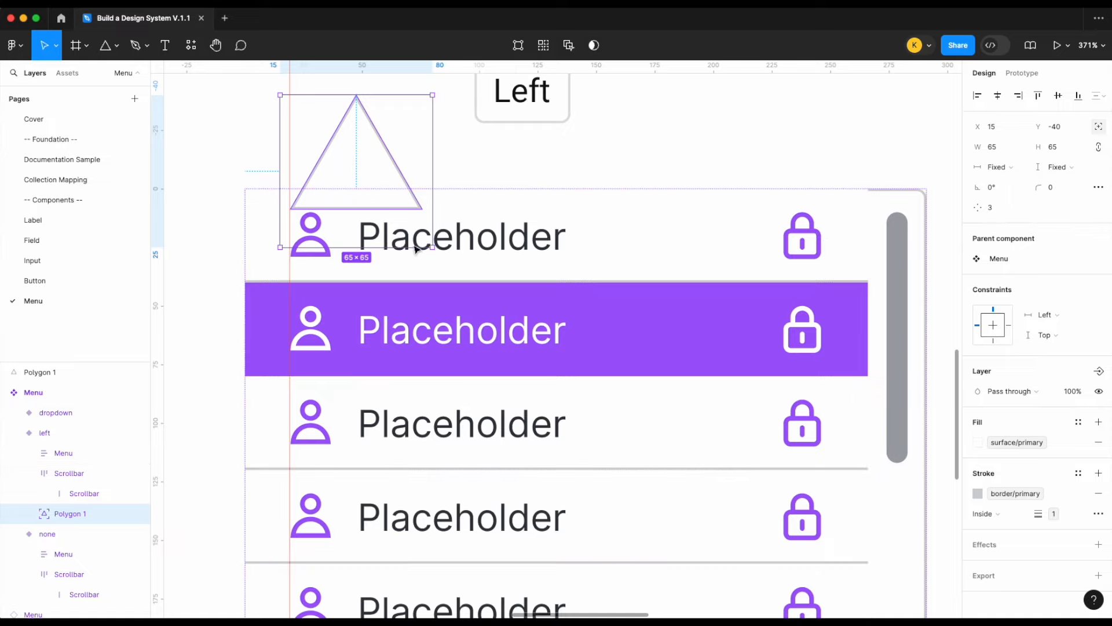
pyautogui.click(29, 472)
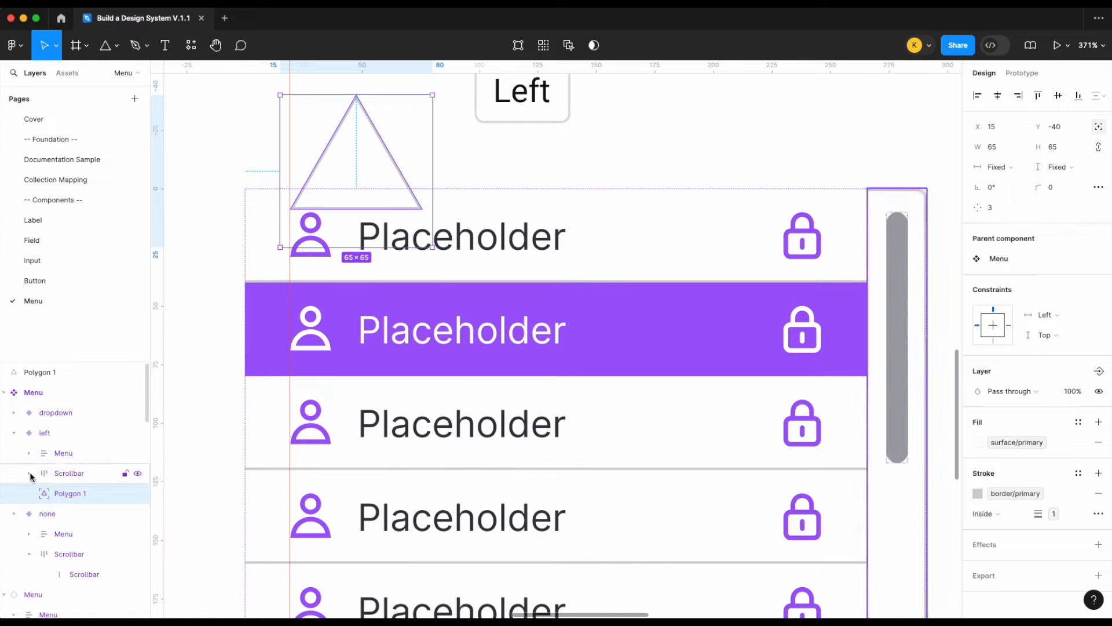
pyautogui.click(76, 454)
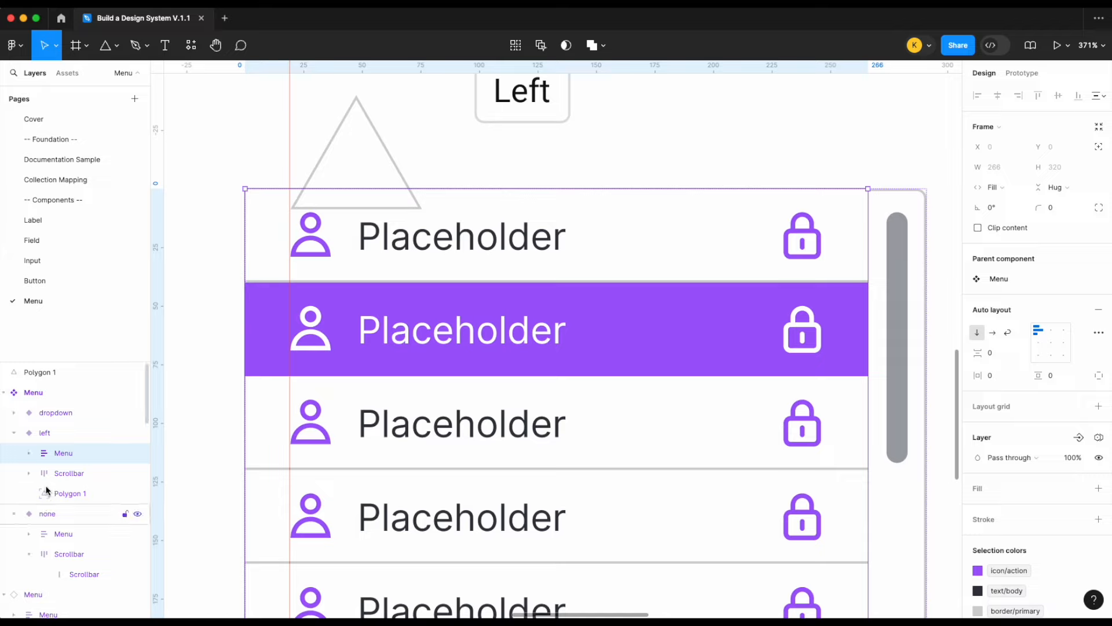
pyautogui.click(52, 439)
pyautogui.scroll(-5, 1046, 470)
pyautogui.scroll(-1, 1044, 470)
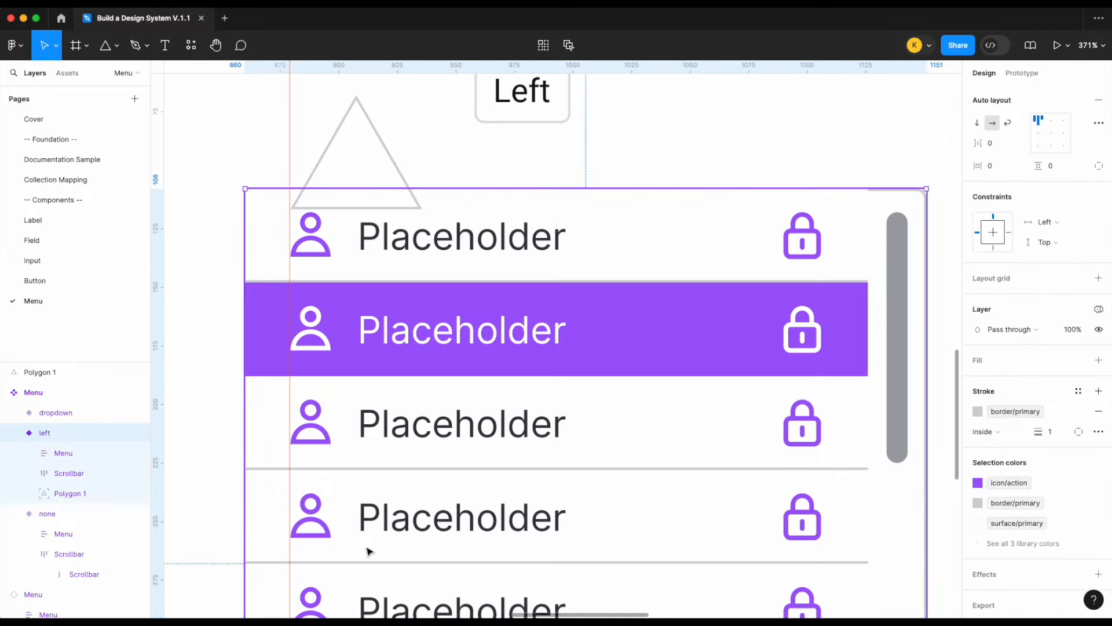
pyautogui.click(65, 455)
pyautogui.click(60, 432)
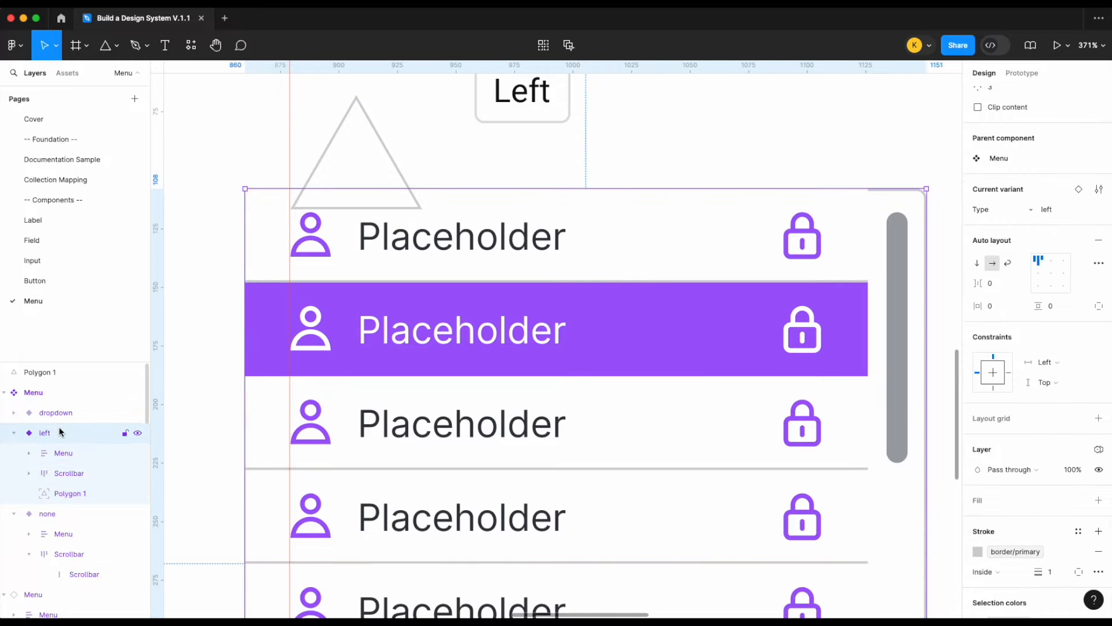
pyautogui.scroll(-2, 902, 410)
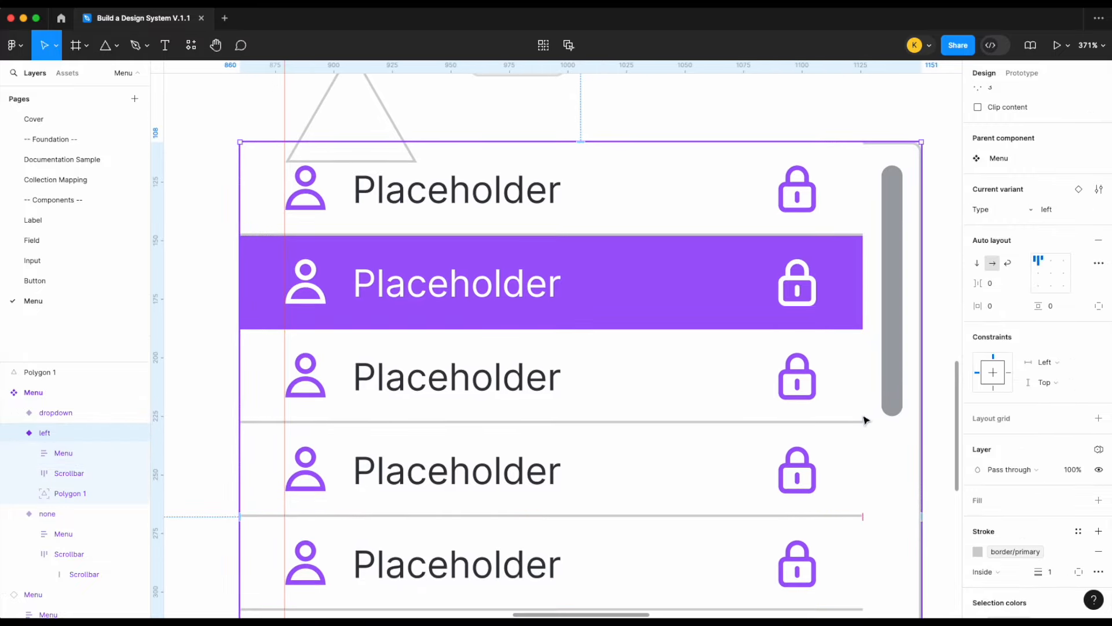
pyautogui.scroll(-1, 1062, 540)
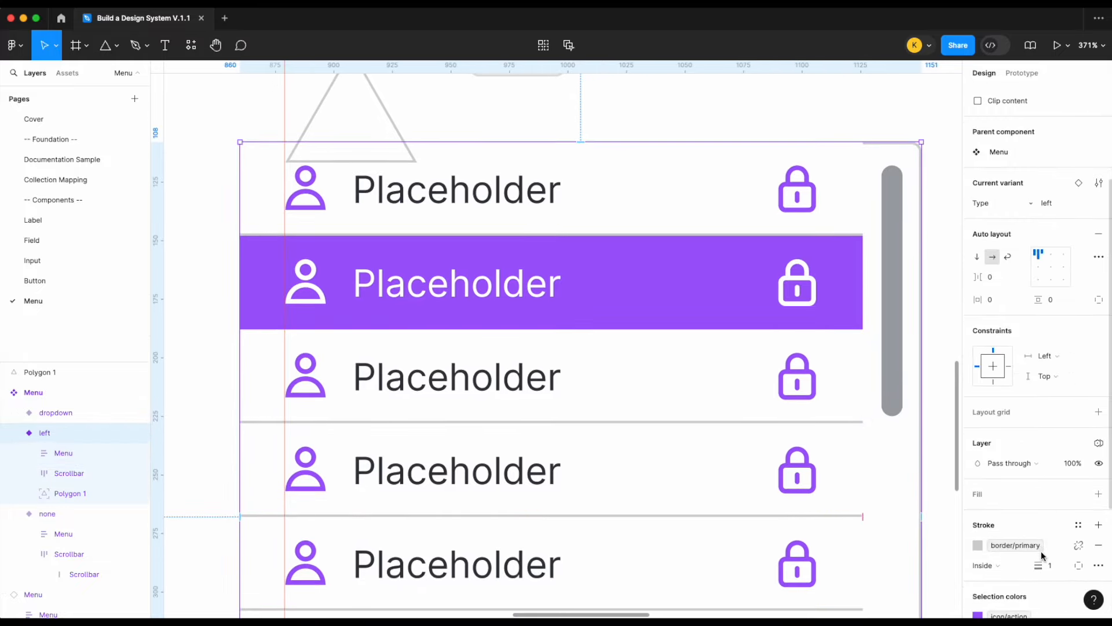
pyautogui.click(1099, 546)
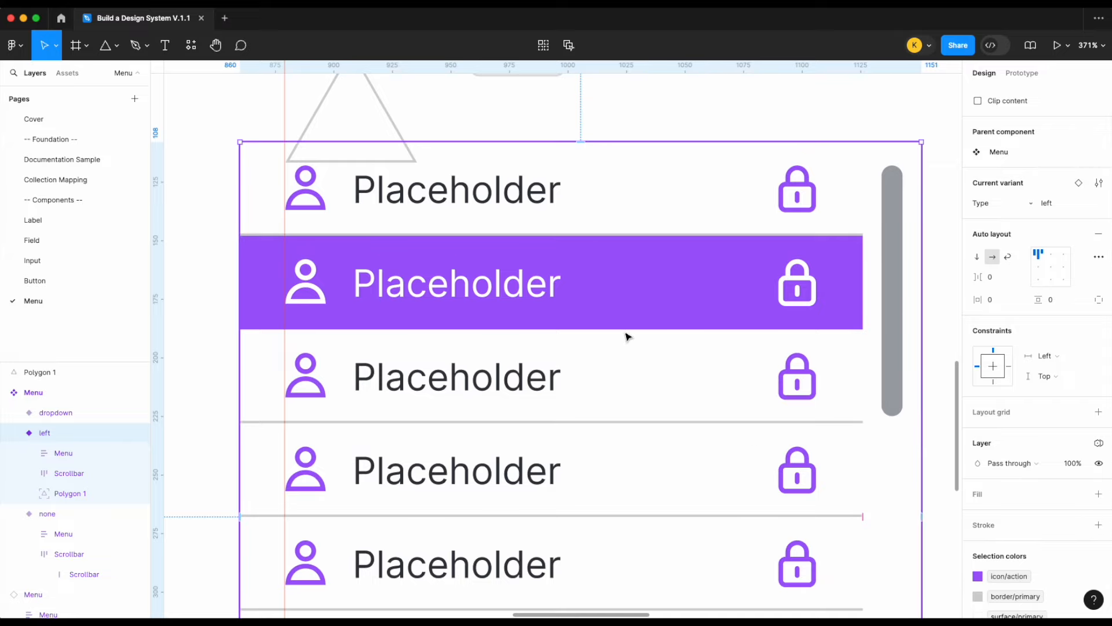
# - Wrap the left variant's Menu and Scrollbar layers in an auto layout frame and rename it Menu
pyautogui.scroll(-3, 628, 333)
pyautogui.click(64, 453)
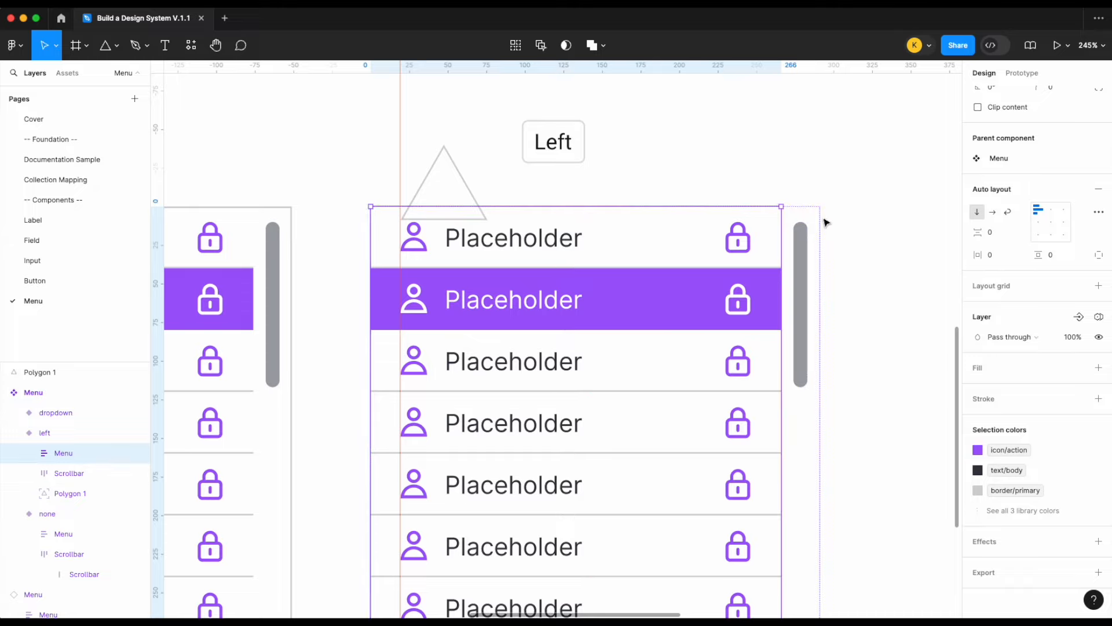
pyautogui.keyDown('shift'); pyautogui.click(88, 473); pyautogui.keyUp('shift')
pyautogui.hotkey('shift', 'a')
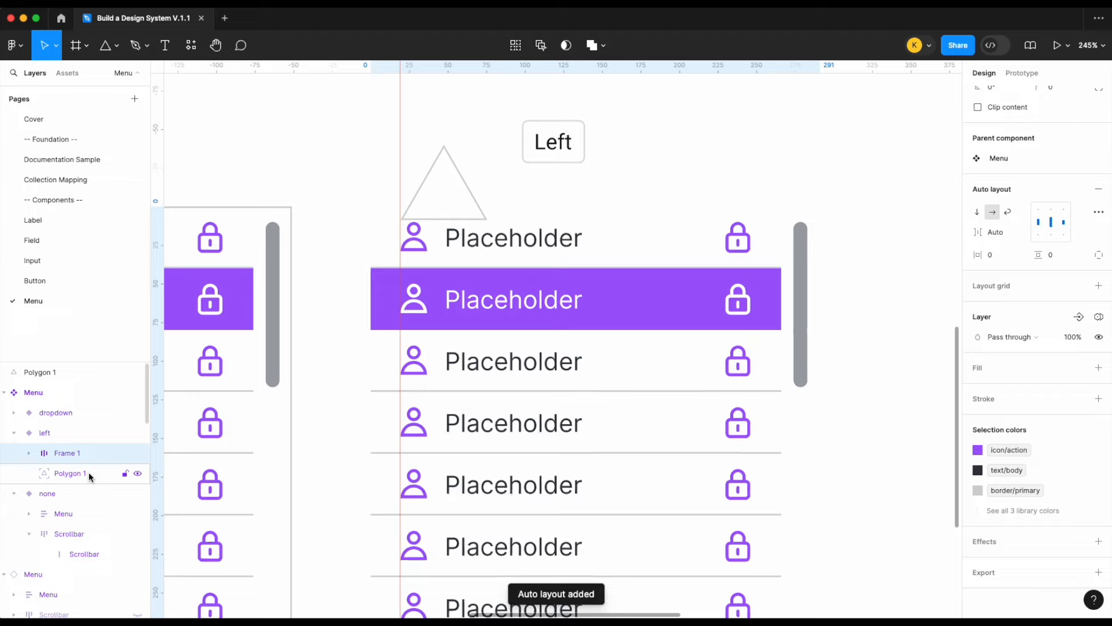
pyautogui.doubleClick(68, 453)
pyautogui.write('Menu')
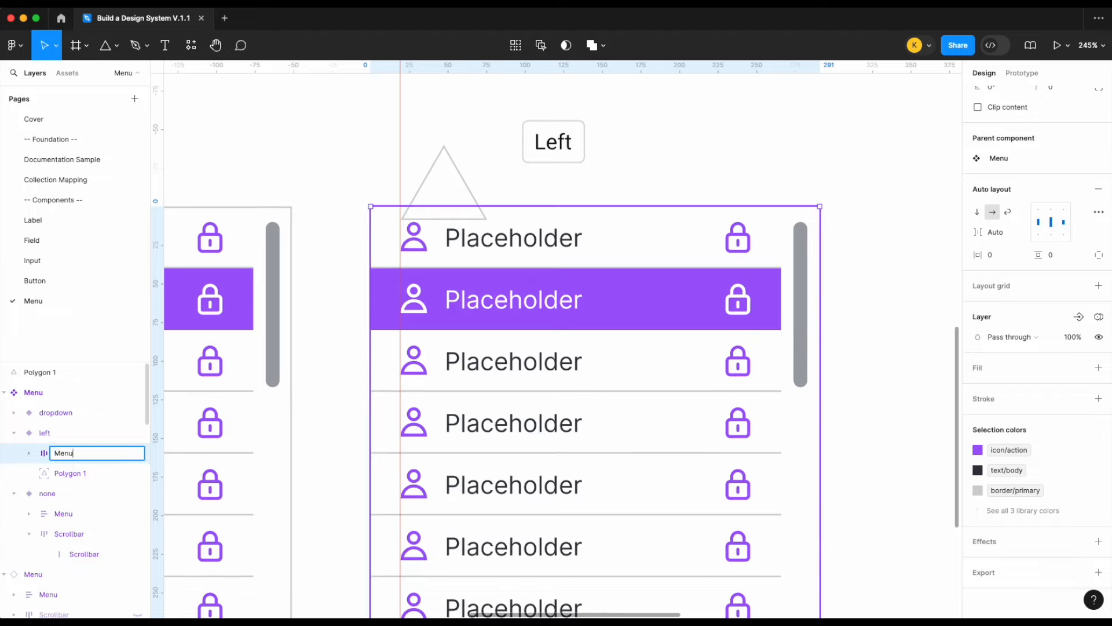
# - Add a stroke to the left variant's new Menu frame and enable content clipping on it
pyautogui.click(1098, 399)
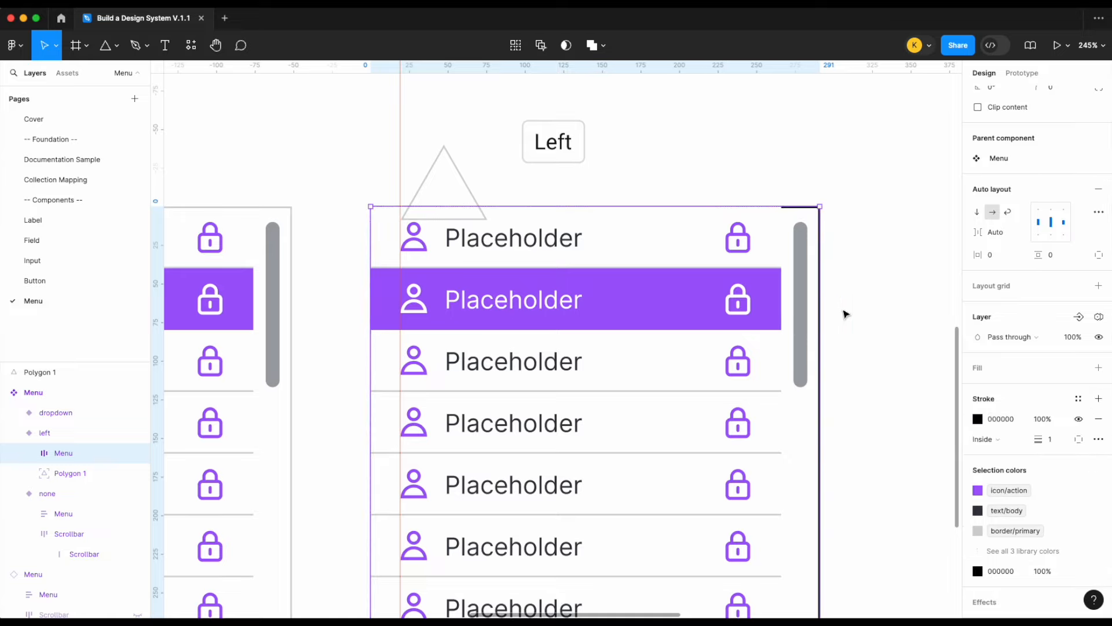
pyautogui.scroll(3, 993, 268)
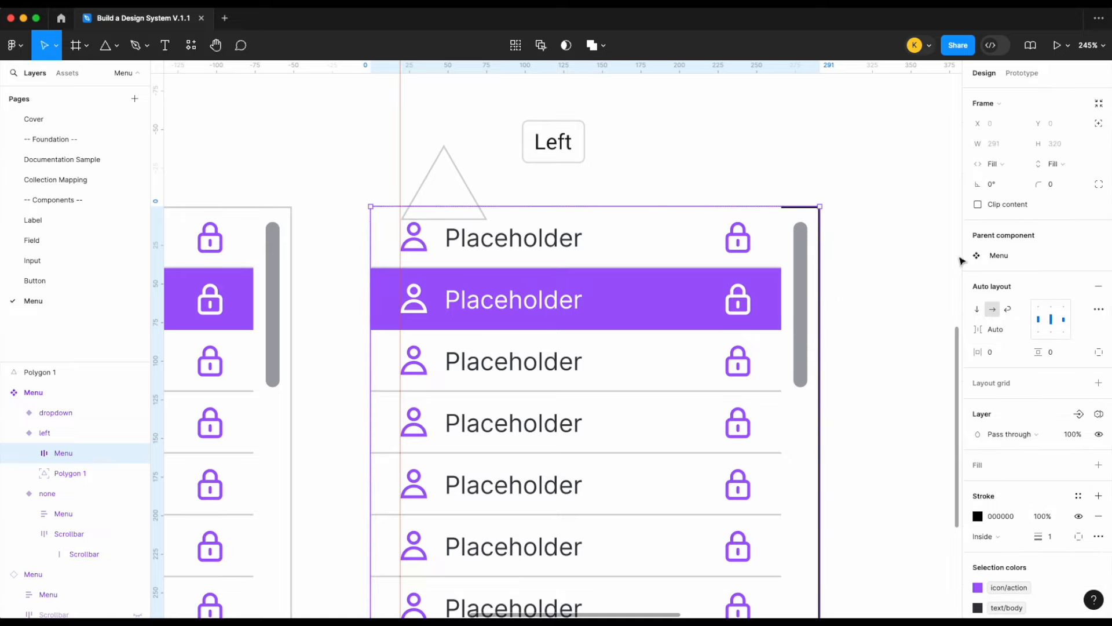
pyautogui.click(979, 206)
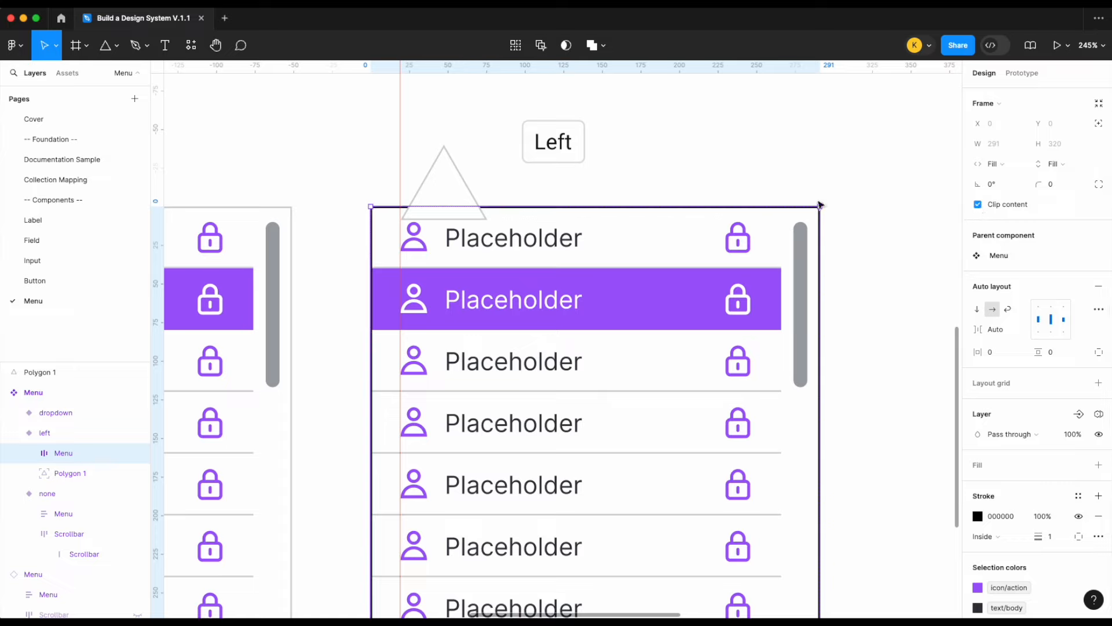
# - Bind the left variant's Menu frame stroke weight to the border width sm variable, keeping the stroke inside
pyautogui.rightClick(1050, 535)
pyautogui.click(1070, 602)
pyautogui.write('bor')
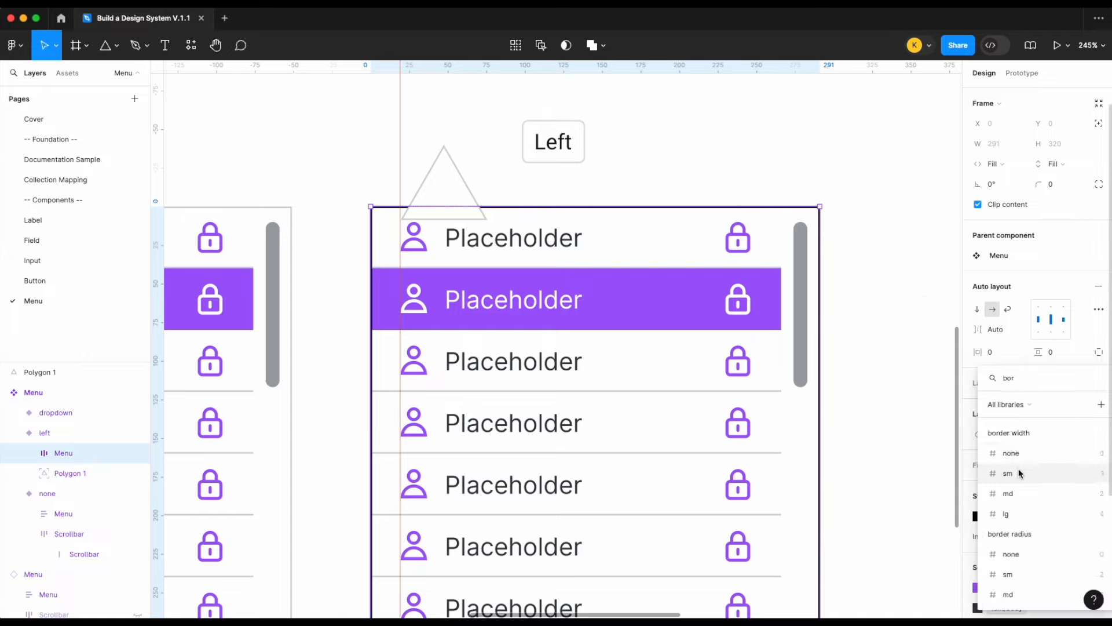
pyautogui.press('Escape')
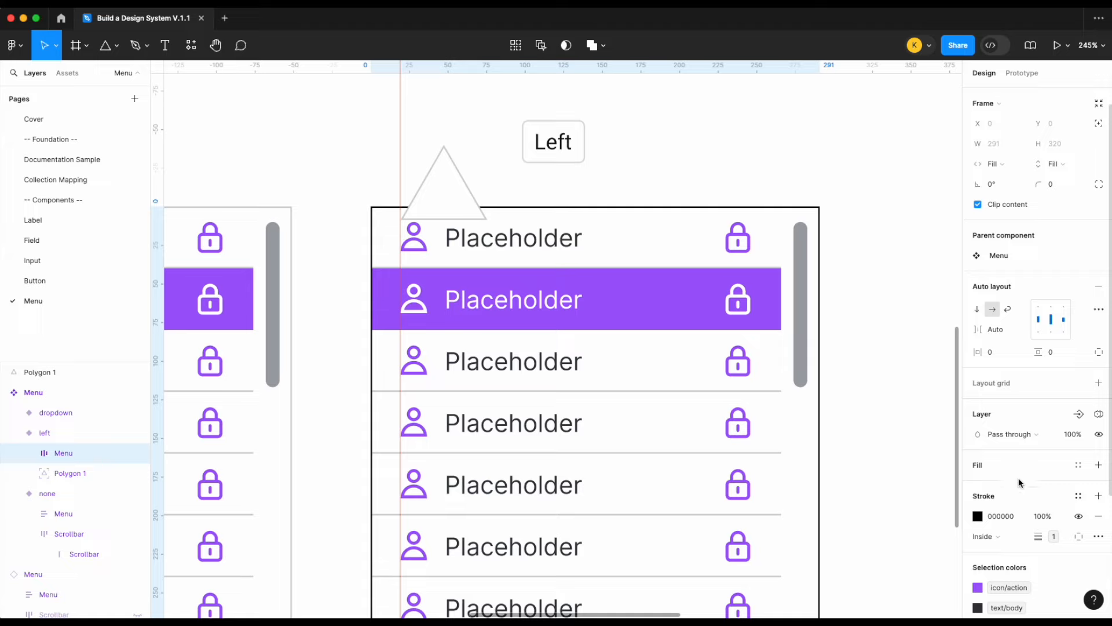
pyautogui.click(999, 536)
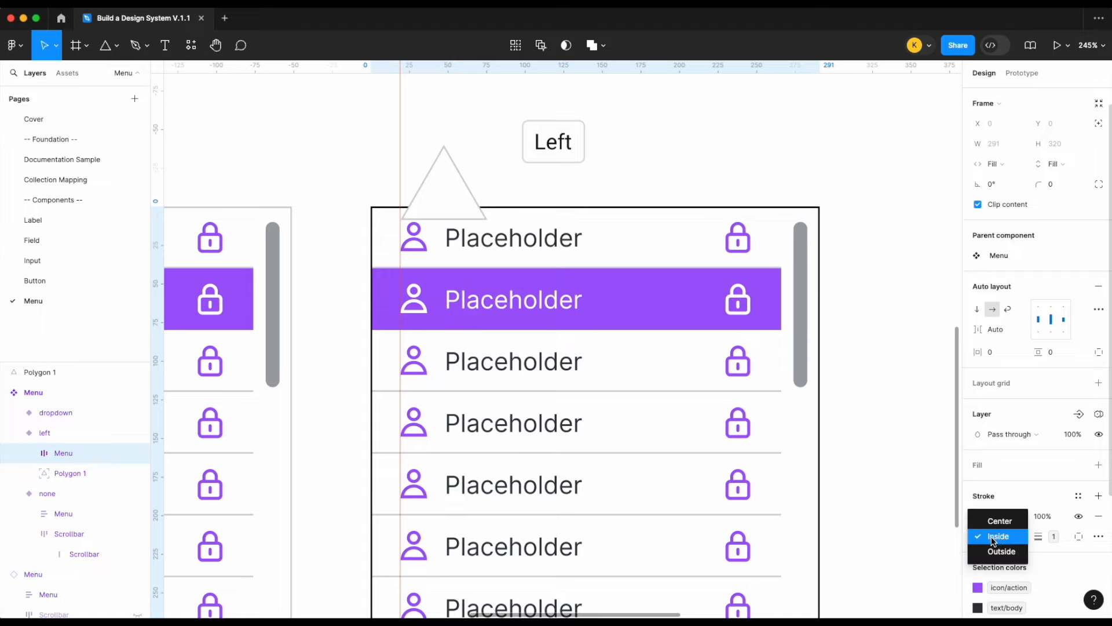
pyautogui.click(991, 535)
# - Apply the border/primary colour to the stroke of the left variant's Menu frame
pyautogui.scroll(-5, 908, 511)
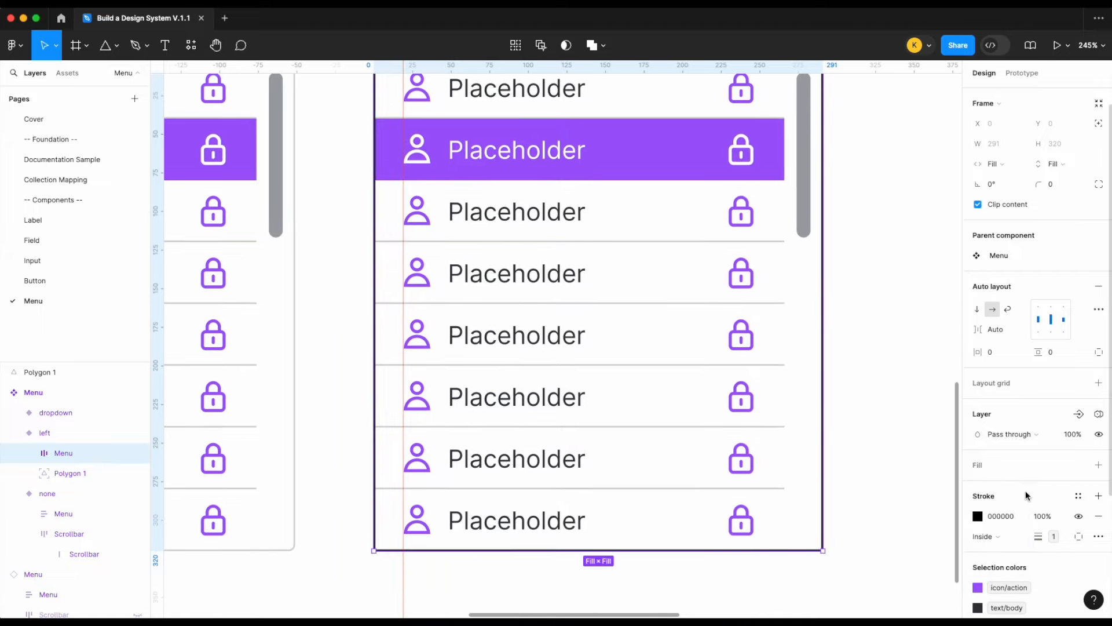
pyautogui.click(1075, 493)
pyautogui.write('vor')
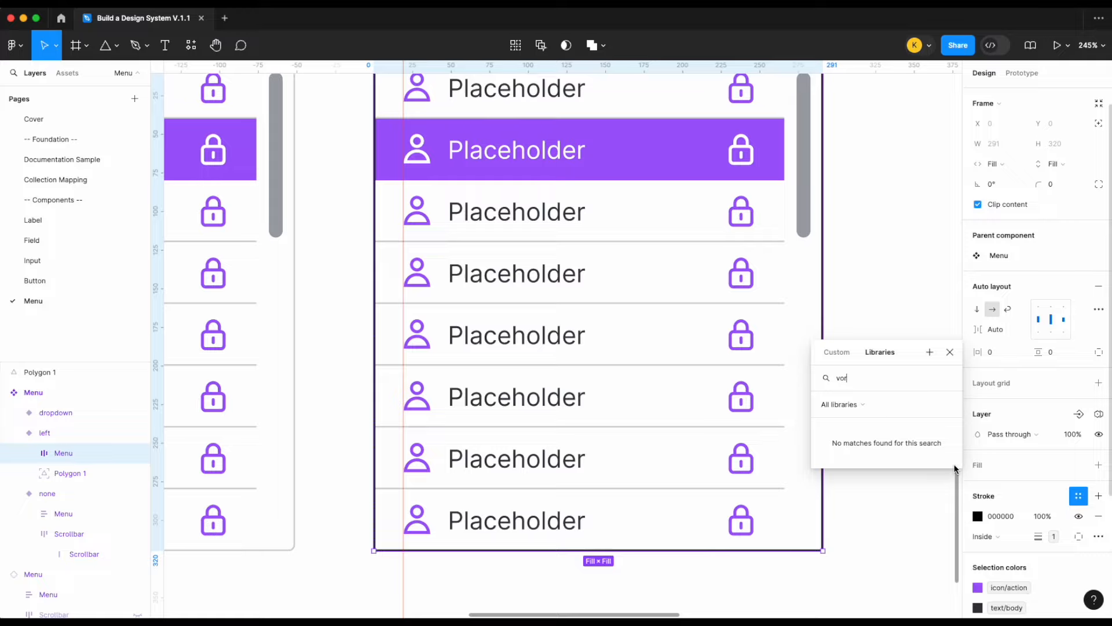
pyautogui.press('BackSpace')
pyautogui.press('BackSpace')
pyautogui.press('BackSpace')
pyautogui.write('bor')
pyautogui.click(850, 456)
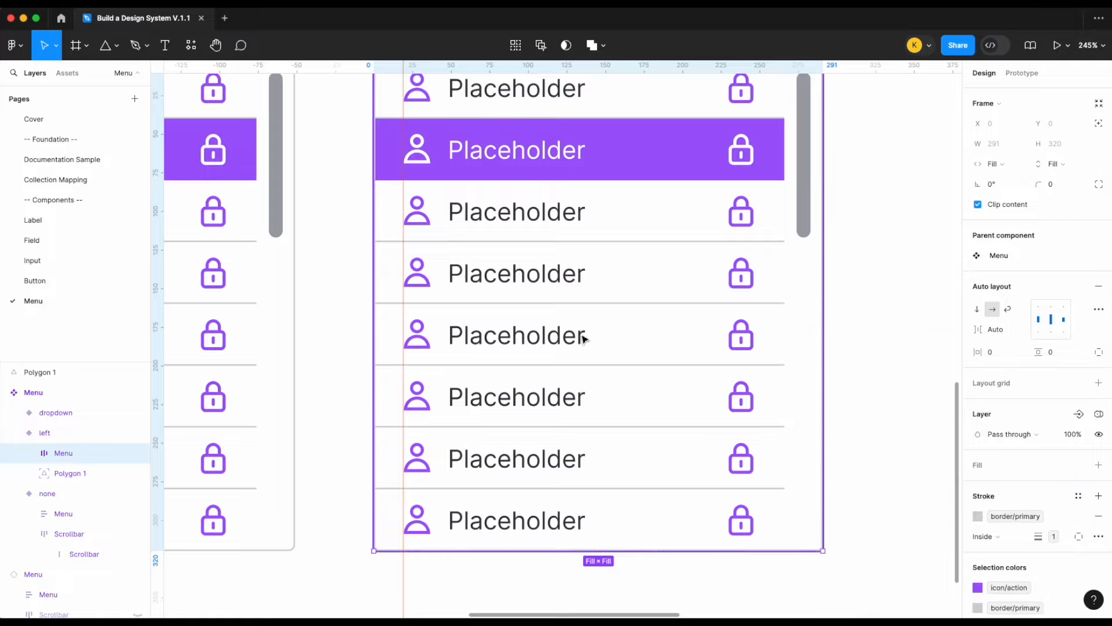
# - Scale the left variant's triangle down proportionally to 24 × 24 with the Scale tool
pyautogui.scroll(2, 581, 335)
pyautogui.scroll(2, 524, 155)
pyautogui.click(477, 142)
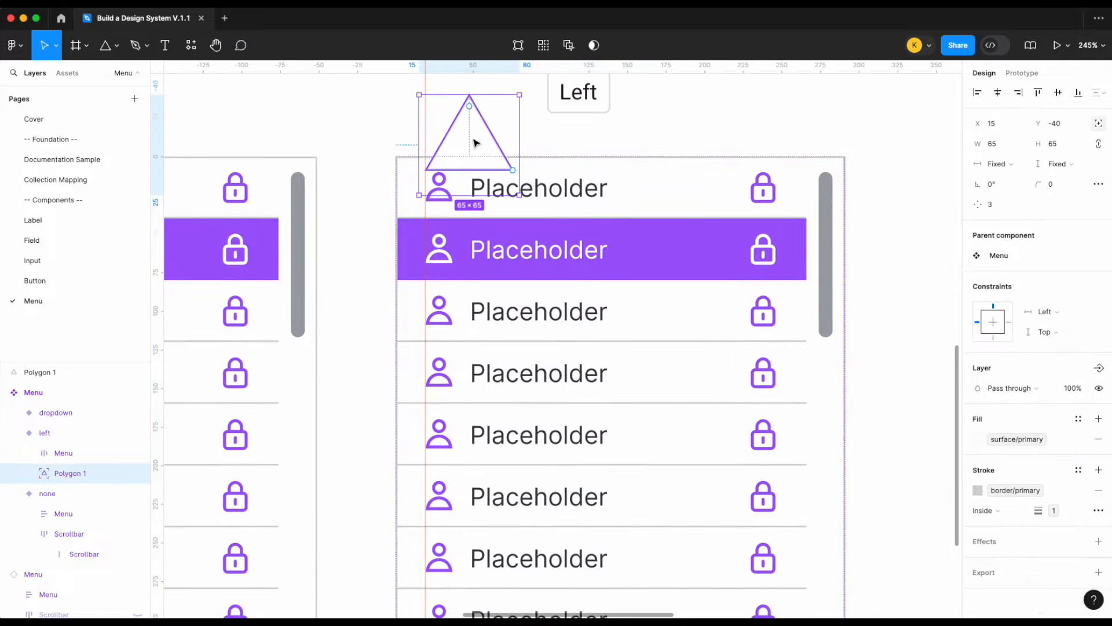
pyautogui.scroll(5, 474, 144)
pyautogui.scroll(2, 474, 144)
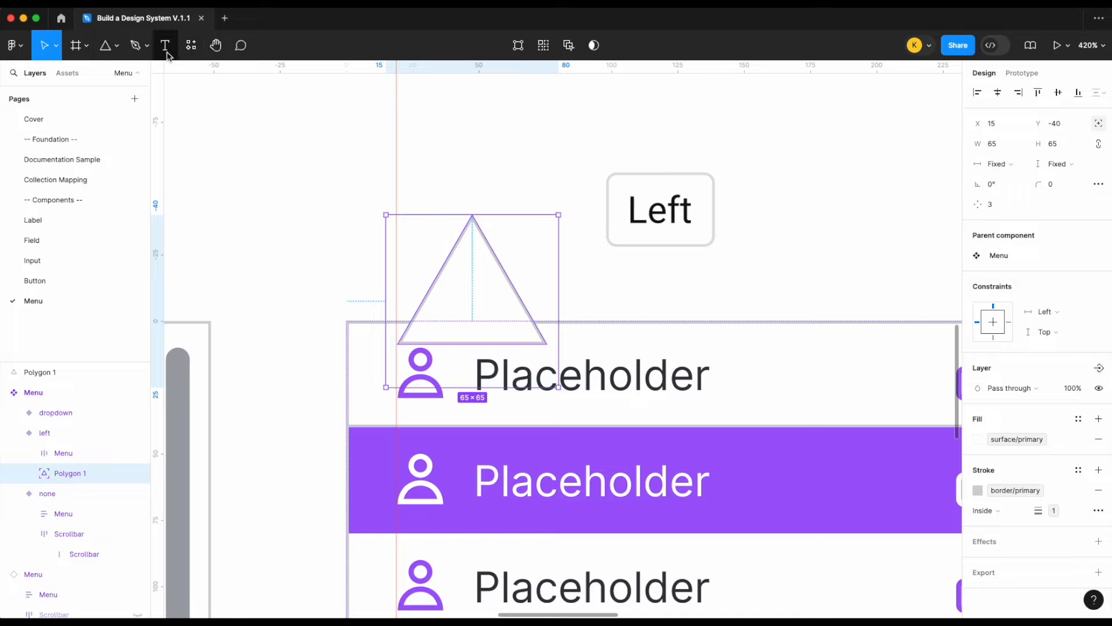
pyautogui.click(55, 45)
pyautogui.click(65, 91)
pyautogui.moveTo(559, 386); pyautogui.dragTo(502, 361)
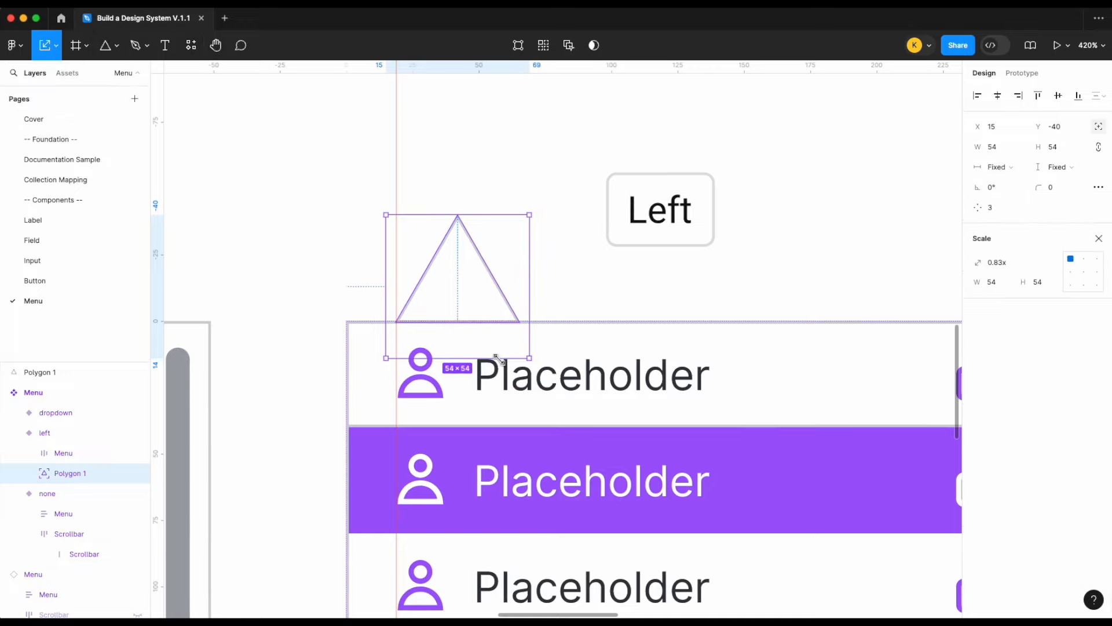
pyautogui.moveTo(530, 215); pyautogui.dragTo(440, 290)
# - Nudge the triangle to X 16, Y -17 above the first item's icon and return to the Move tool
pyautogui.scroll(5, 455, 298)
pyautogui.press('Up')
pyautogui.press('Up')
pyautogui.press('Up')
pyautogui.press('Up')
pyautogui.press('Up')
pyautogui.press('Up')
pyautogui.press('Up')
pyautogui.press('Right')
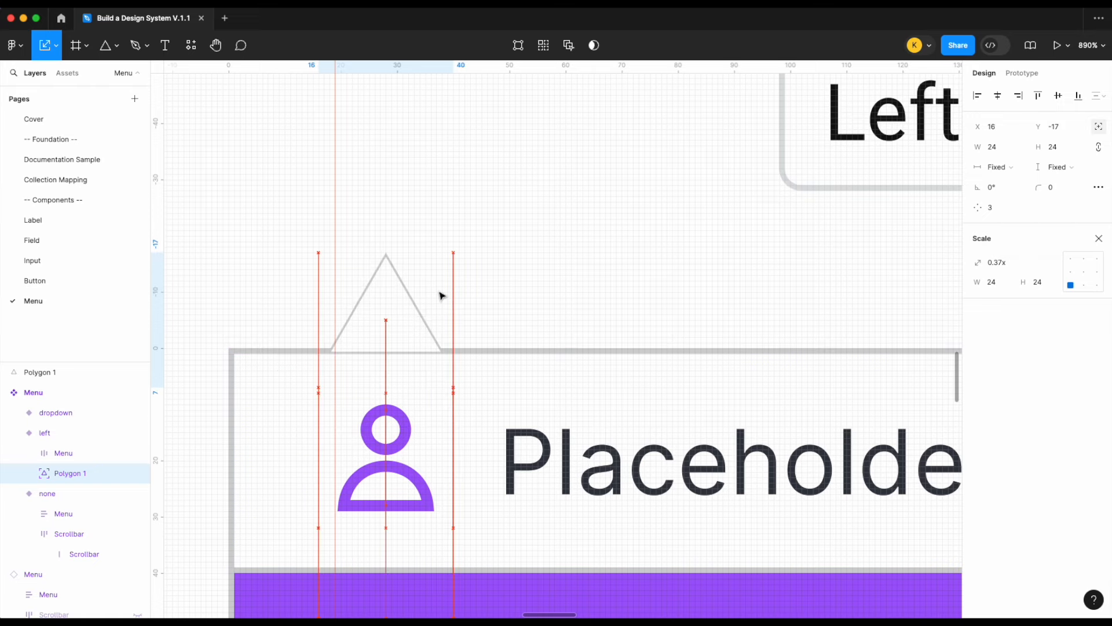
pyautogui.scroll(5, 489, 265)
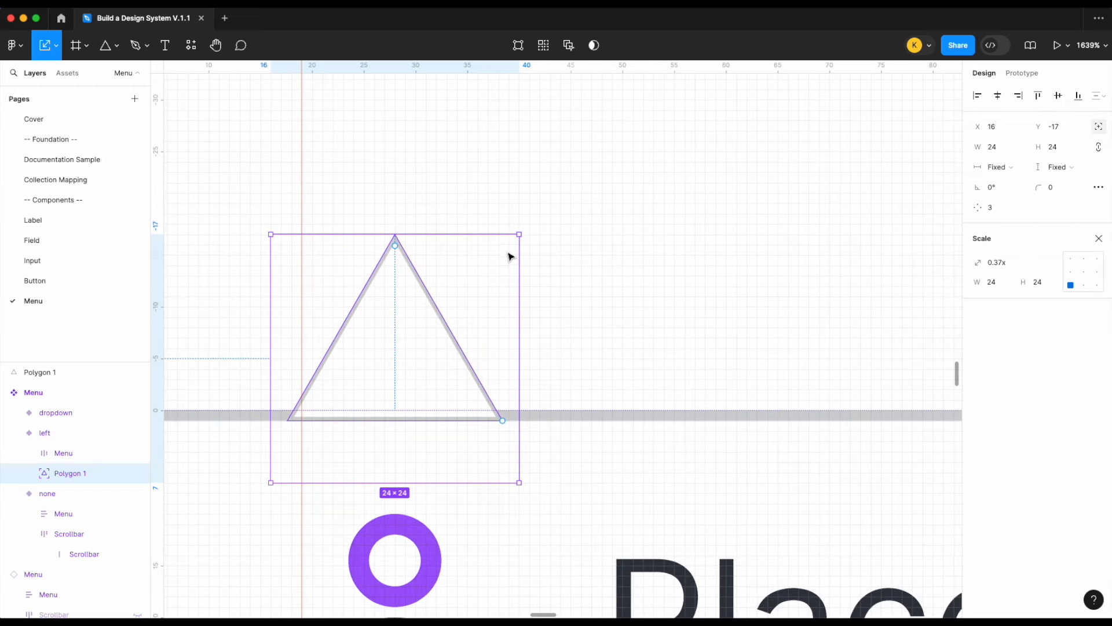
pyautogui.click(56, 46)
pyautogui.click(56, 74)
pyautogui.click(650, 310)
# - Set the stroke weight of the left variant's triangle to 1
pyautogui.scroll(-8, 650, 311)
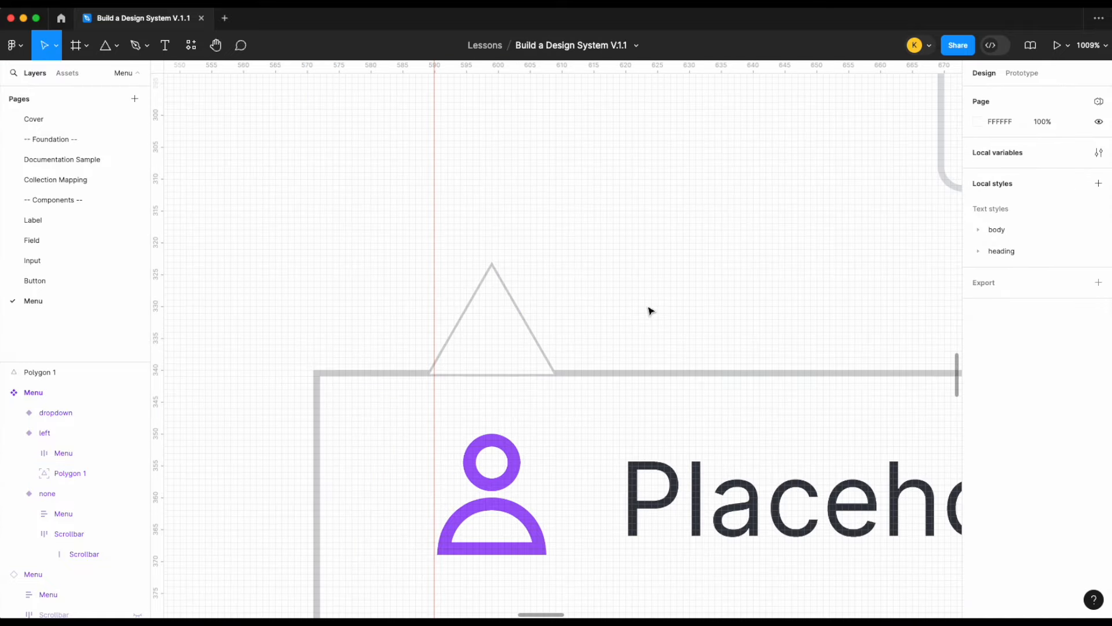
pyautogui.scroll(5, 612, 315)
pyautogui.click(568, 332)
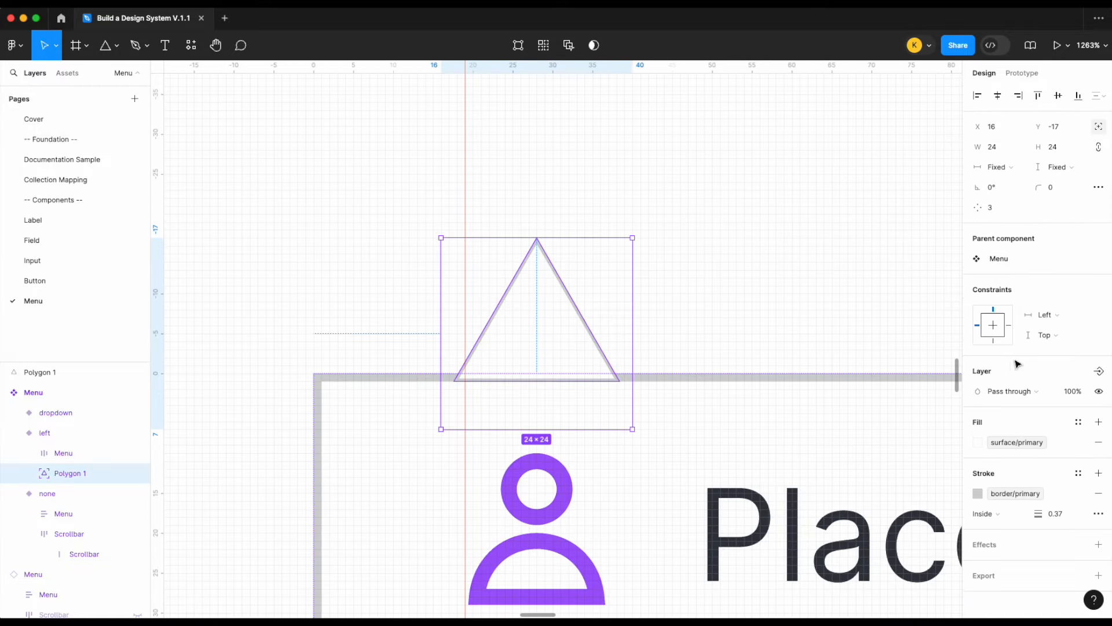
pyautogui.click(1062, 518)
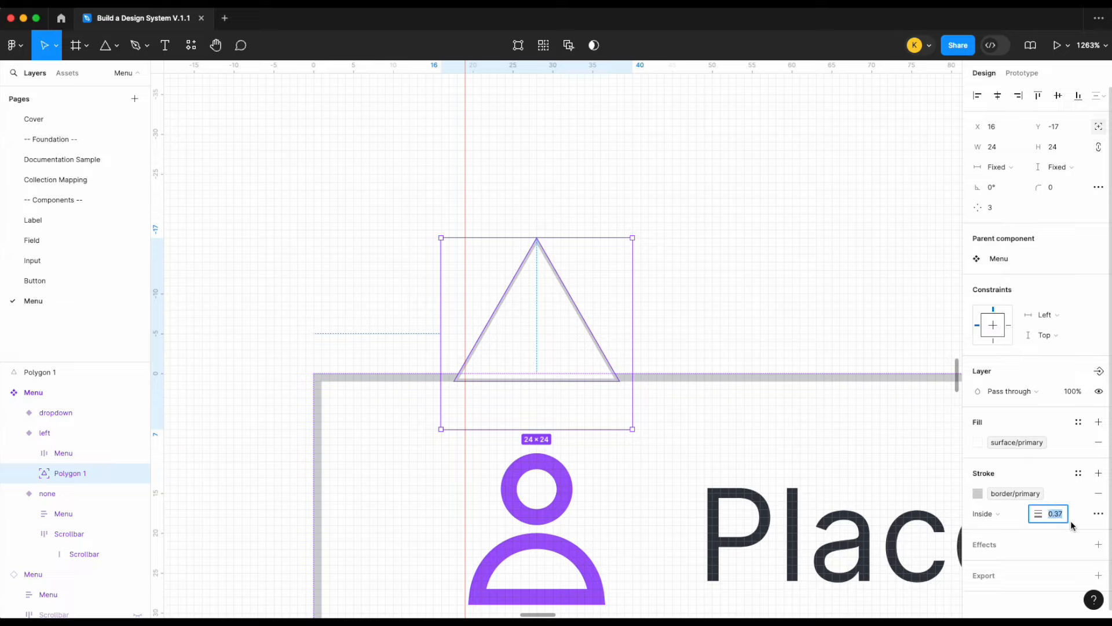
pyautogui.write('1')
pyautogui.press('Return')
pyautogui.click(703, 313)
pyautogui.hscroll(4, 703, 313)
pyautogui.scroll(-3, 703, 313)
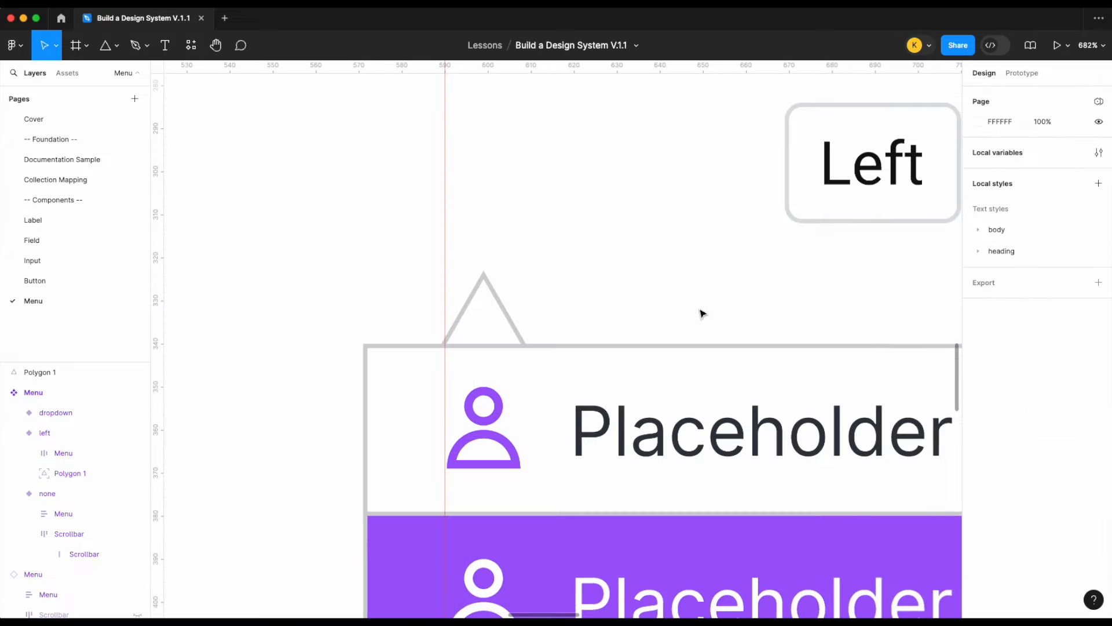
pyautogui.scroll(-2, 538, 312)
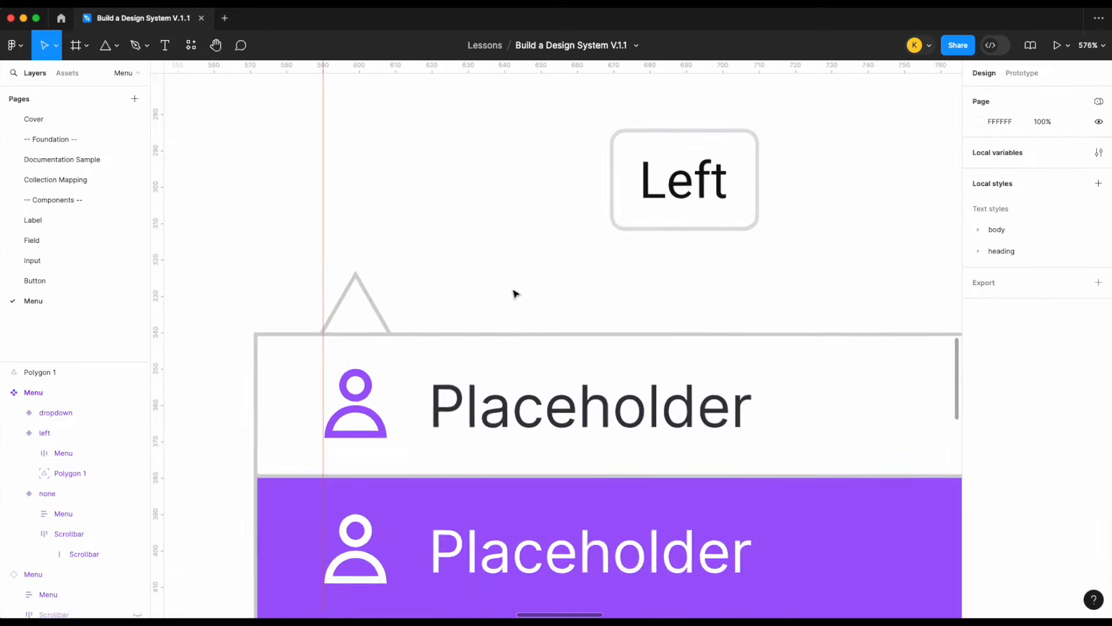
# - Bind the triangle's stroke weight to the border width sm variable
pyautogui.click(359, 325)
pyautogui.rightClick(1068, 517)
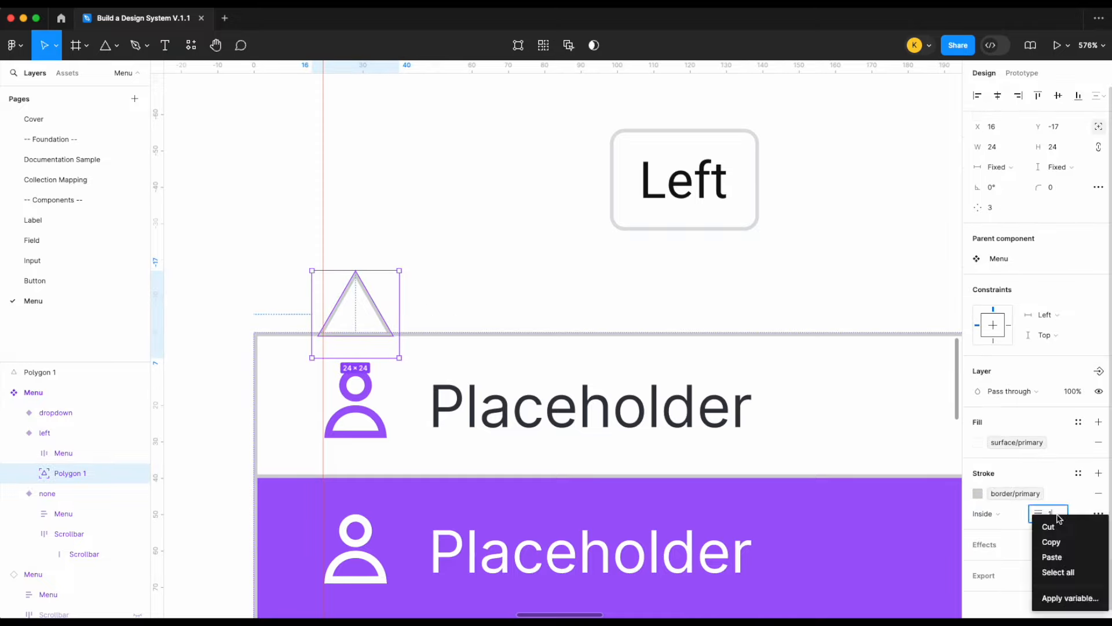
pyautogui.click(1069, 598)
pyautogui.write('bor')
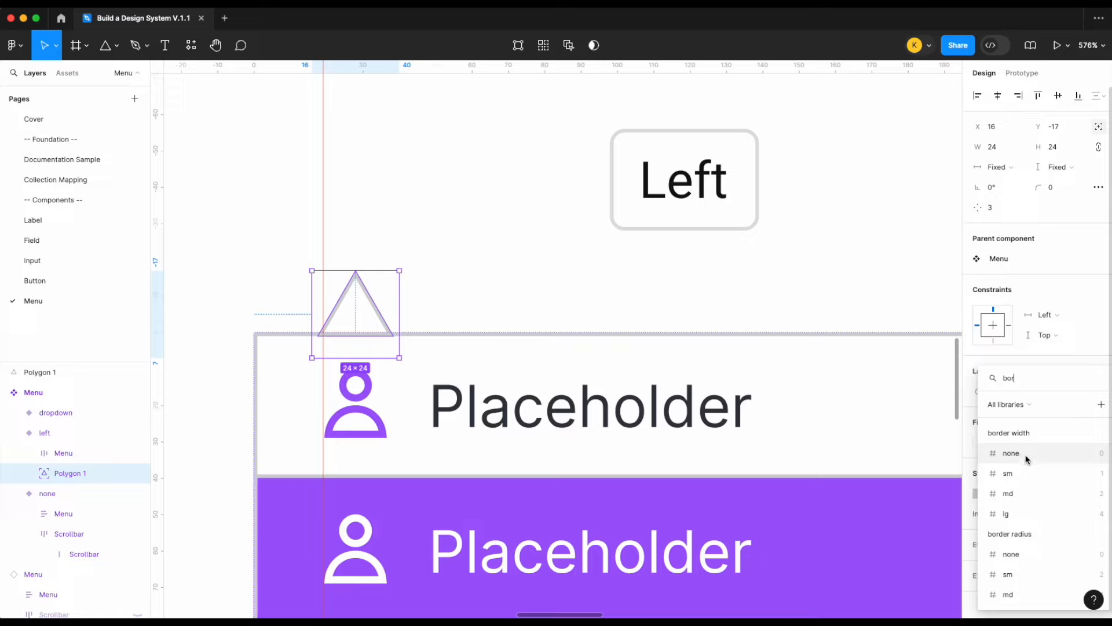
pyautogui.click(1023, 473)
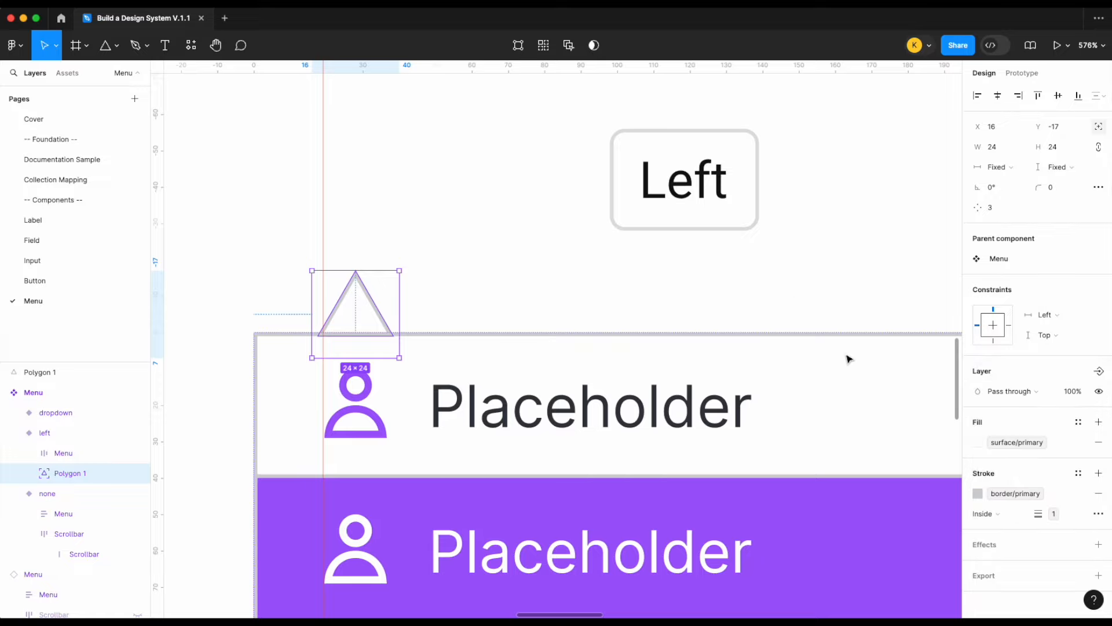
pyautogui.click(1053, 514)
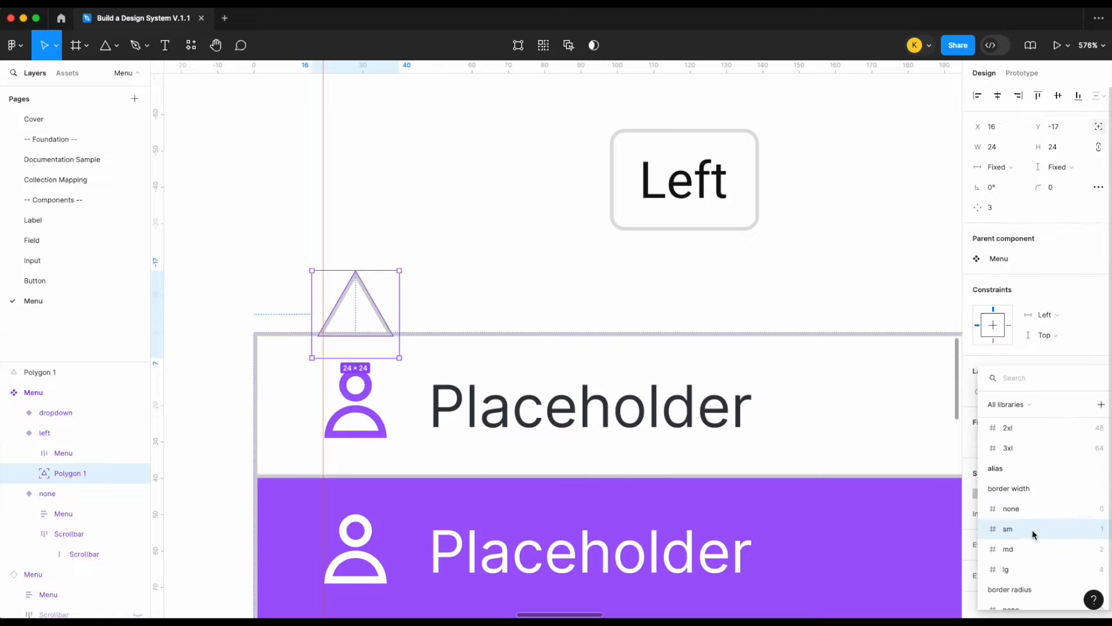
pyautogui.click(601, 282)
pyautogui.click(596, 288)
# - Apply the border radius md variable to the corners of the left variant's inner Menu frame
pyautogui.scroll(-5, 596, 288)
pyautogui.hscroll(3, 596, 288)
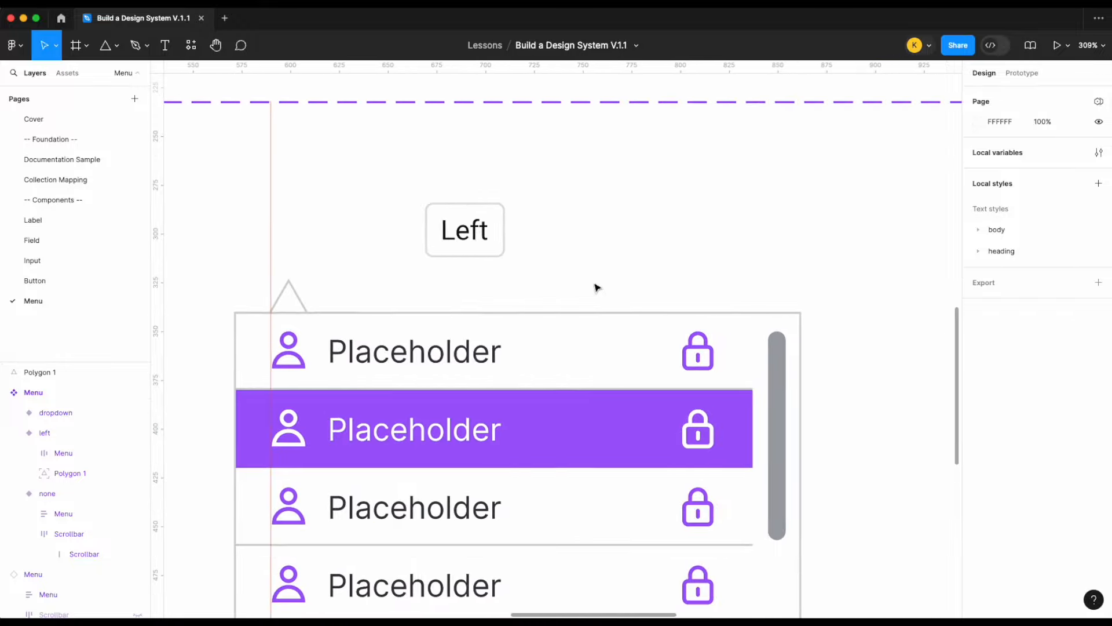
pyautogui.scroll(-3, 597, 287)
pyautogui.hscroll(-3, 555, 291)
pyautogui.scroll(3, 519, 274)
pyautogui.hscroll(3, 519, 273)
pyautogui.scroll(-5, 521, 274)
pyautogui.hscroll(-3, 519, 273)
pyautogui.scroll(2, 520, 273)
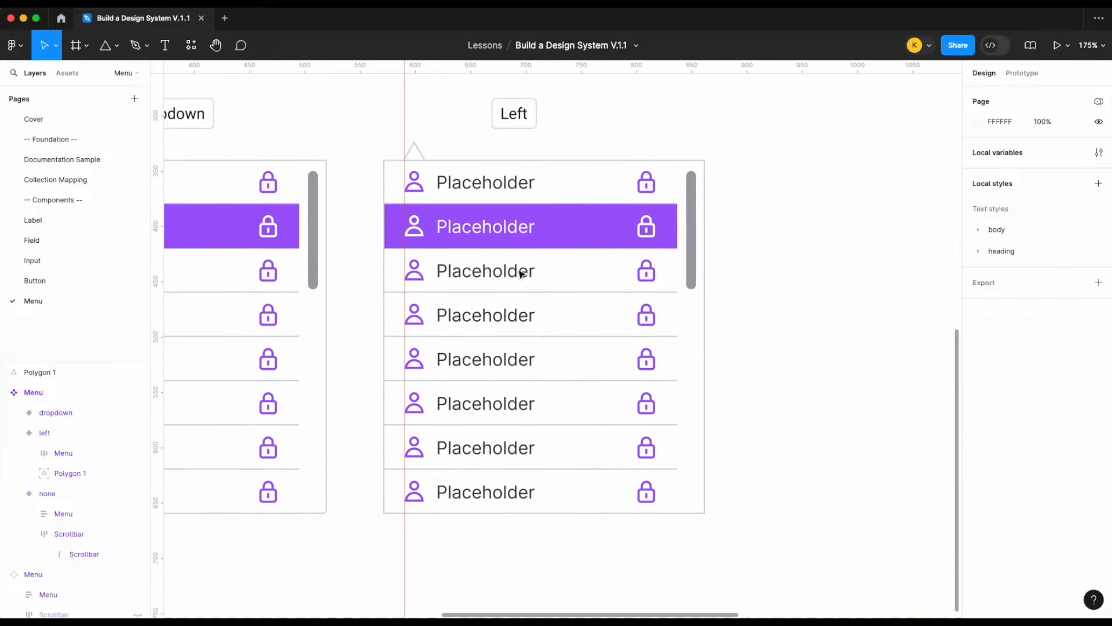
pyautogui.click(683, 249)
pyautogui.click(793, 176)
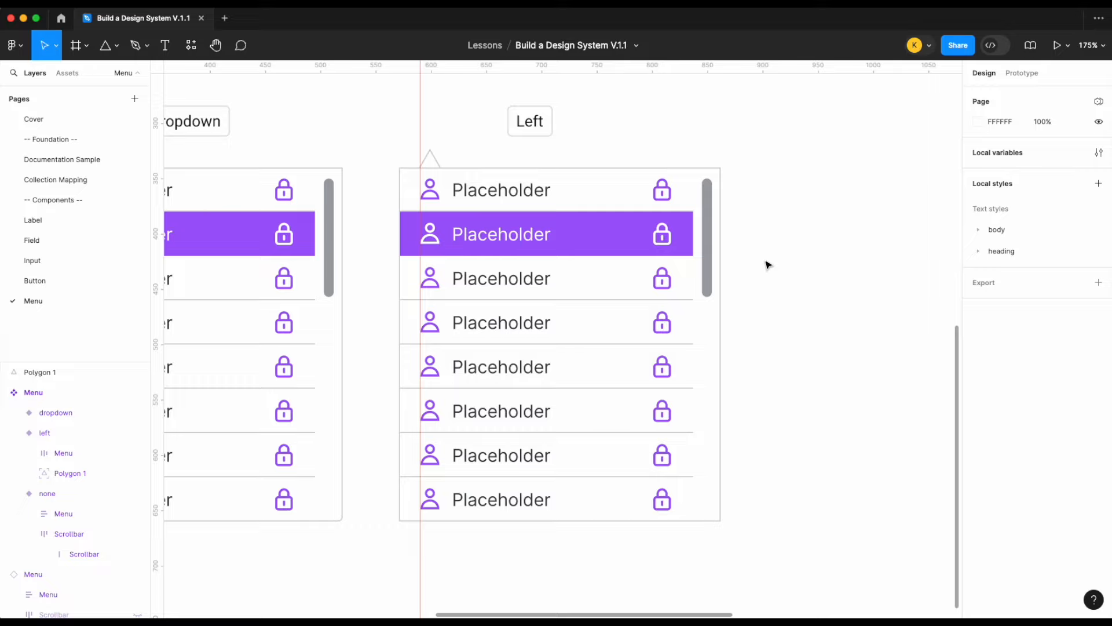
pyautogui.click(708, 224)
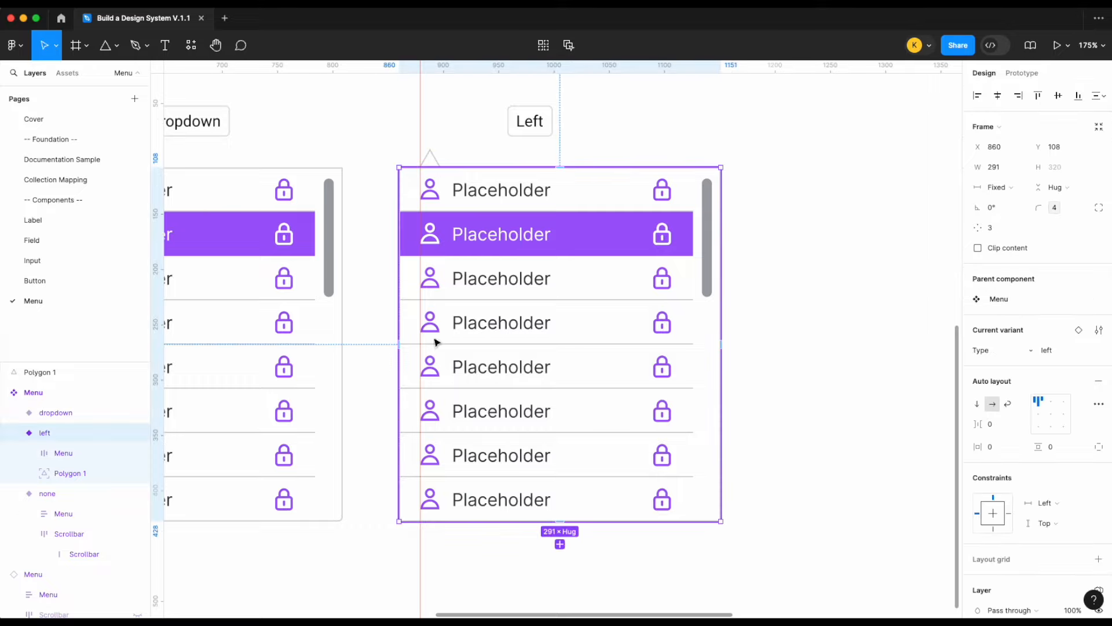
pyautogui.click(75, 453)
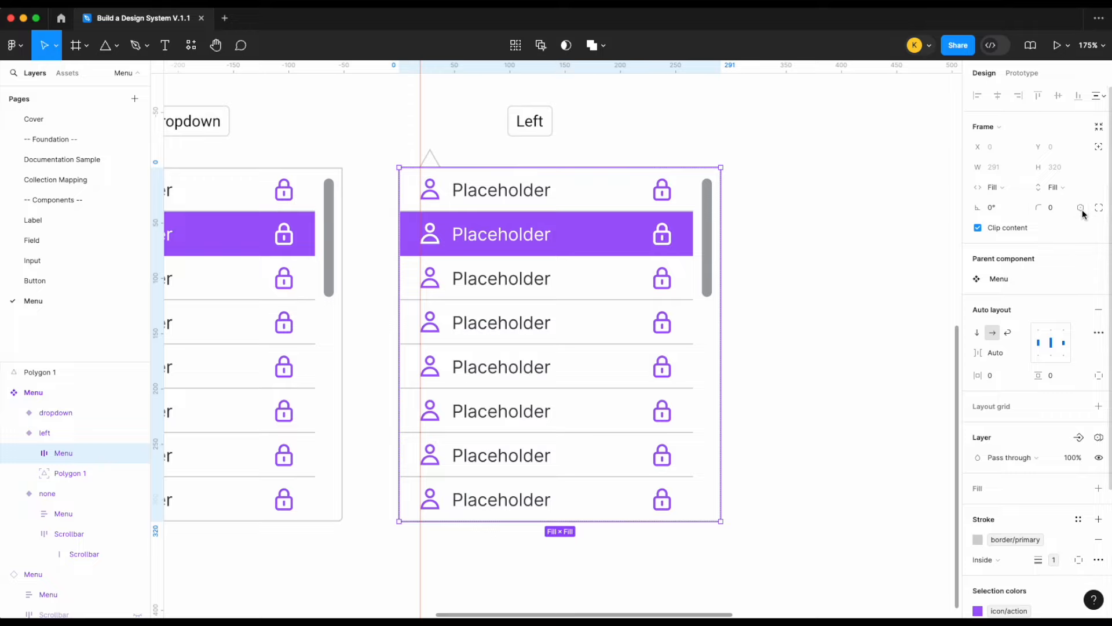
pyautogui.click(1081, 209)
pyautogui.write('rad')
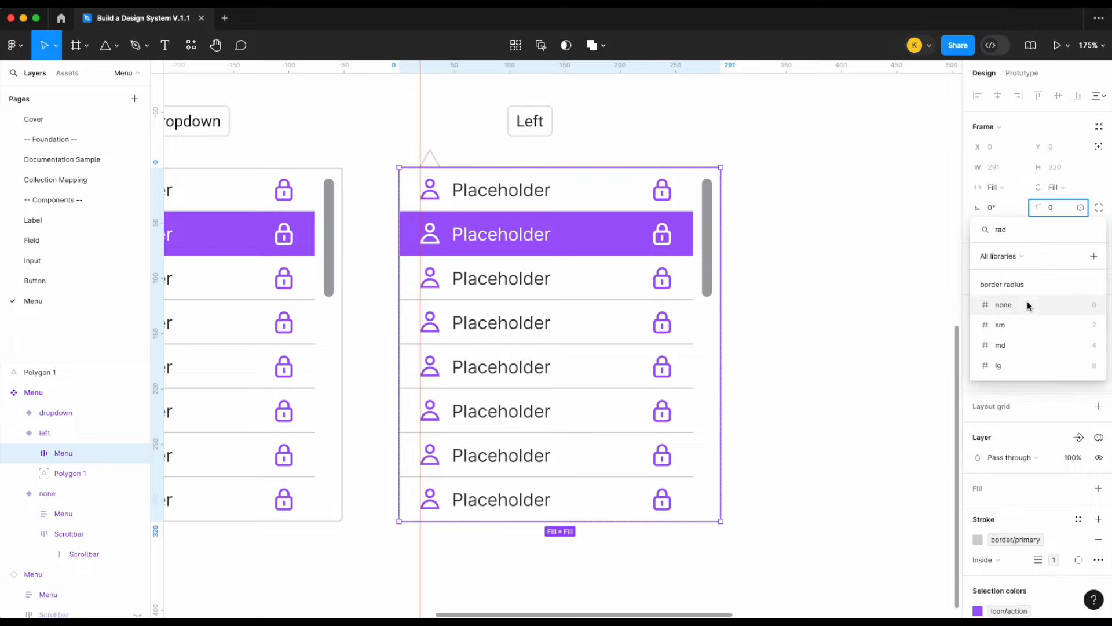
pyautogui.click(1019, 345)
pyautogui.click(819, 274)
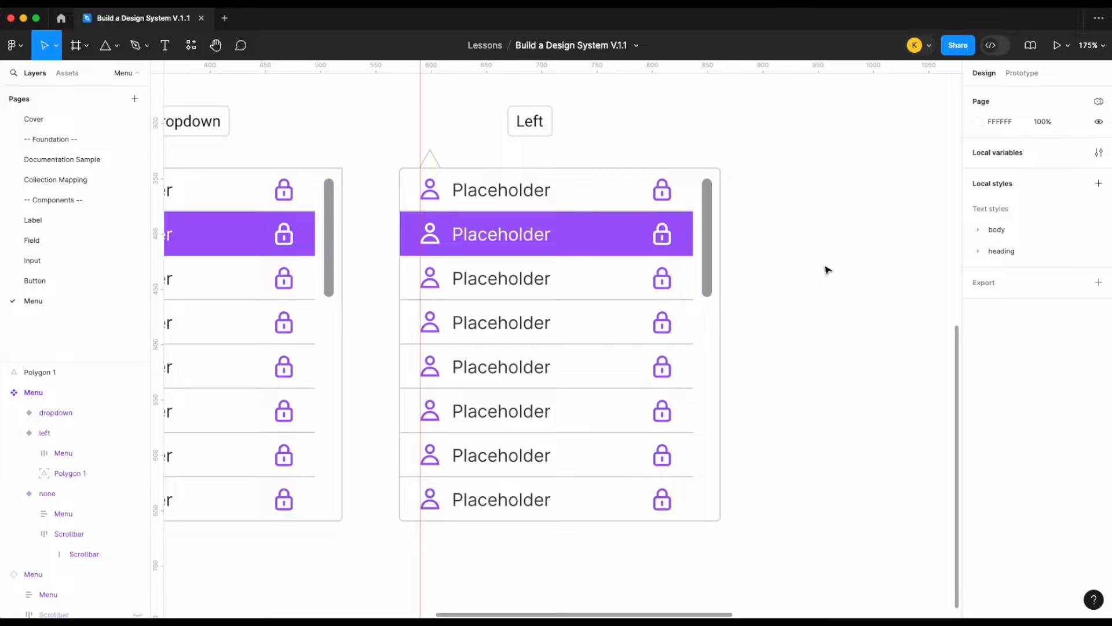
# - Switch the test Menu instance outside the component set to Type left and try resizing its width
pyautogui.scroll(-3, 700, 572)
pyautogui.scroll(3, 405, 248)
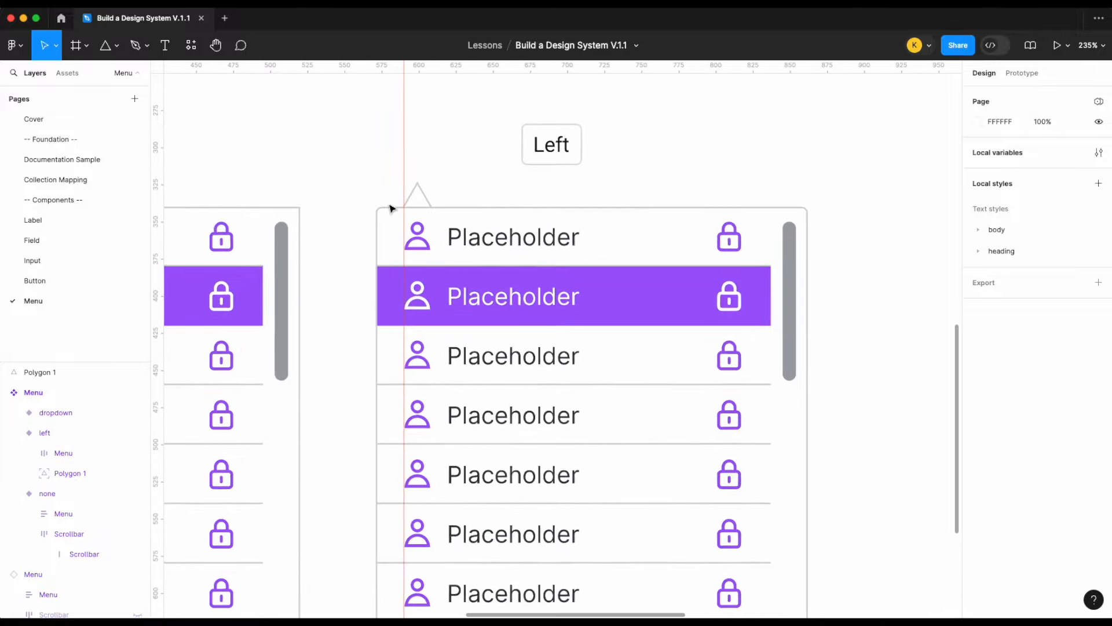
pyautogui.scroll(-10, 490, 193)
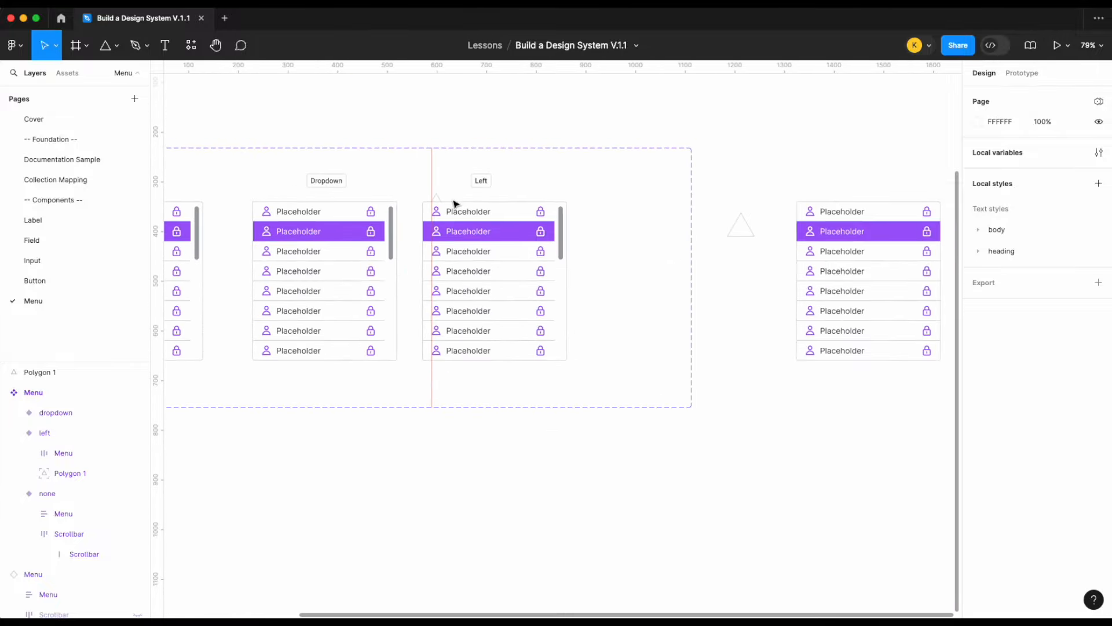
pyautogui.hscroll(2, 514, 273)
pyautogui.click(755, 239)
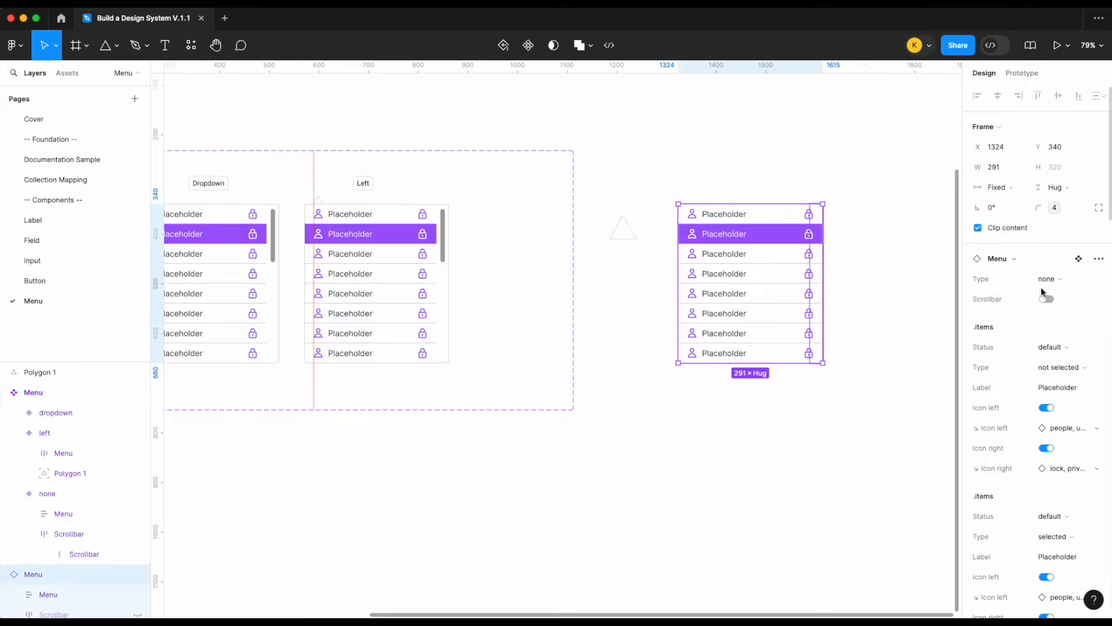
pyautogui.click(1048, 282)
pyautogui.click(1028, 311)
pyautogui.click(849, 290)
pyautogui.click(823, 238)
pyautogui.moveTo(823, 238)
pyautogui.mouseDown()
pyautogui.moveTo(904, 234)
pyautogui.moveTo(839, 248)
pyautogui.moveTo(841, 257)
pyautogui.moveTo(806, 259)
pyautogui.moveTo(859, 246)
pyautogui.moveTo(809, 251)
pyautogui.mouseUp()
# - Inspect the horizontal constraint options of the triangle in the left variant
pyautogui.click(321, 203)
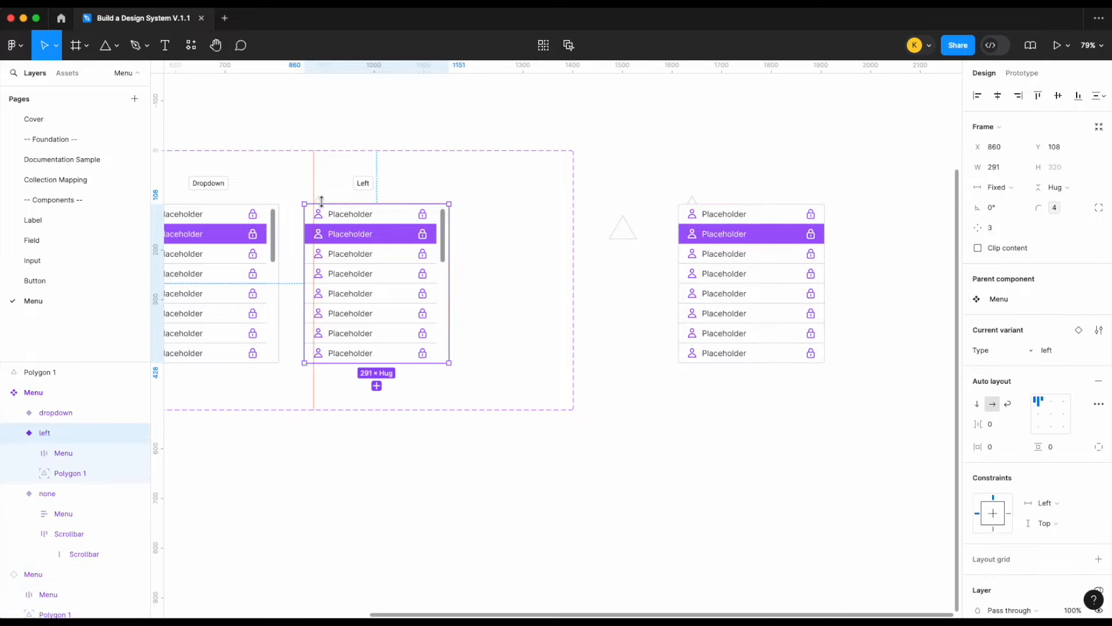
pyautogui.click(318, 201)
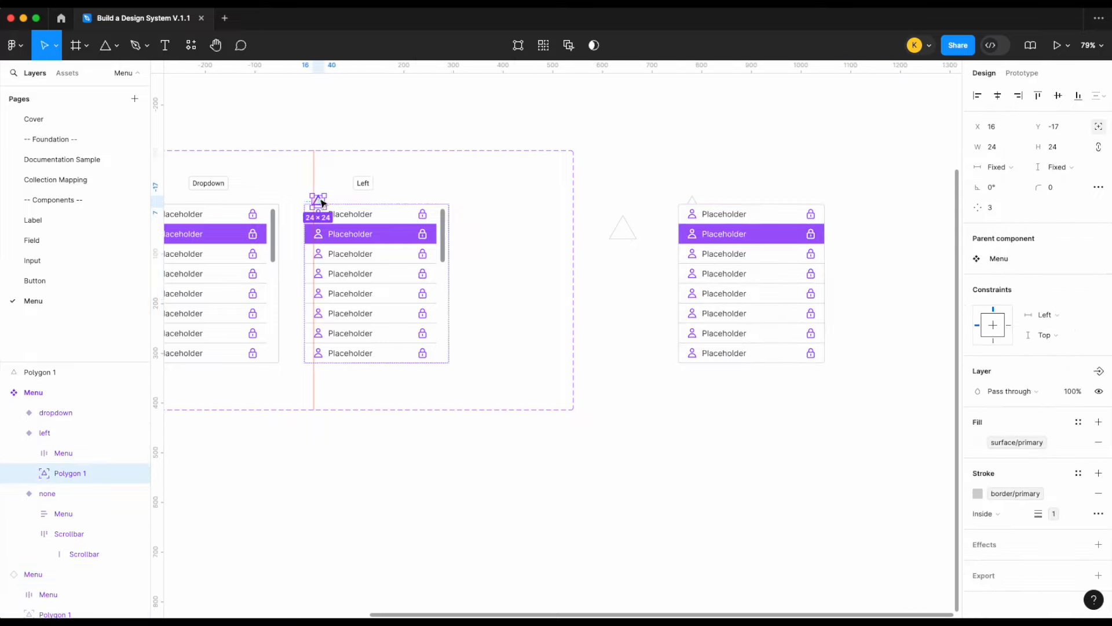
pyautogui.click(1056, 319)
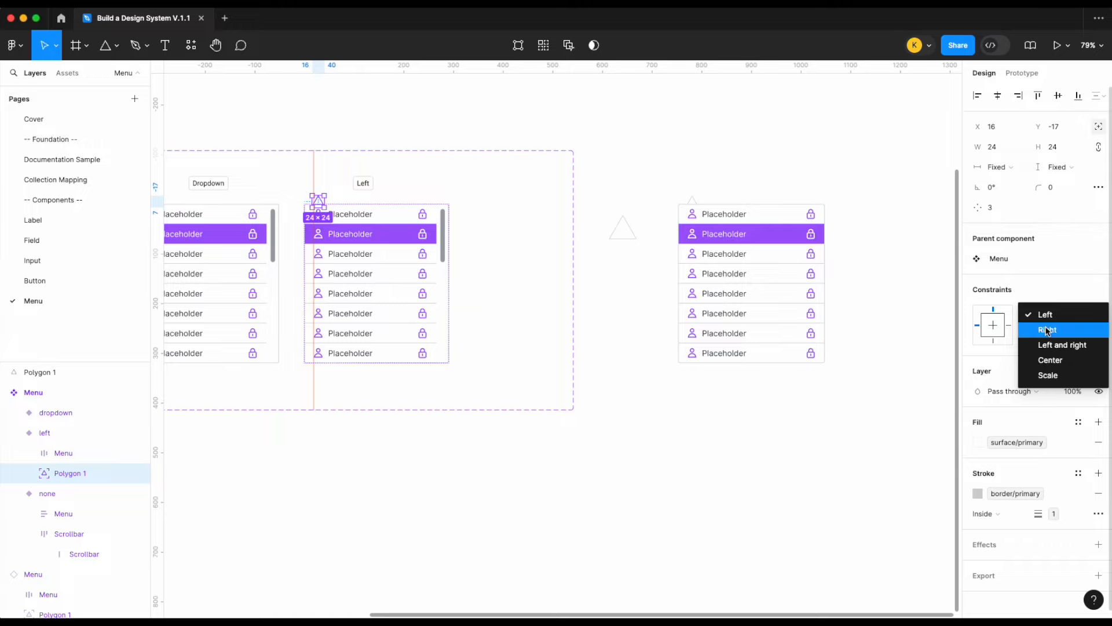
pyautogui.click(693, 175)
pyautogui.click(693, 175)
# - Delete the spare triangle and the test Menu instance beside the component set
pyautogui.click(622, 232)
pyautogui.press('Delete')
pyautogui.click(791, 298)
pyautogui.press('Delete')
pyautogui.hscroll(-5, 790, 295)
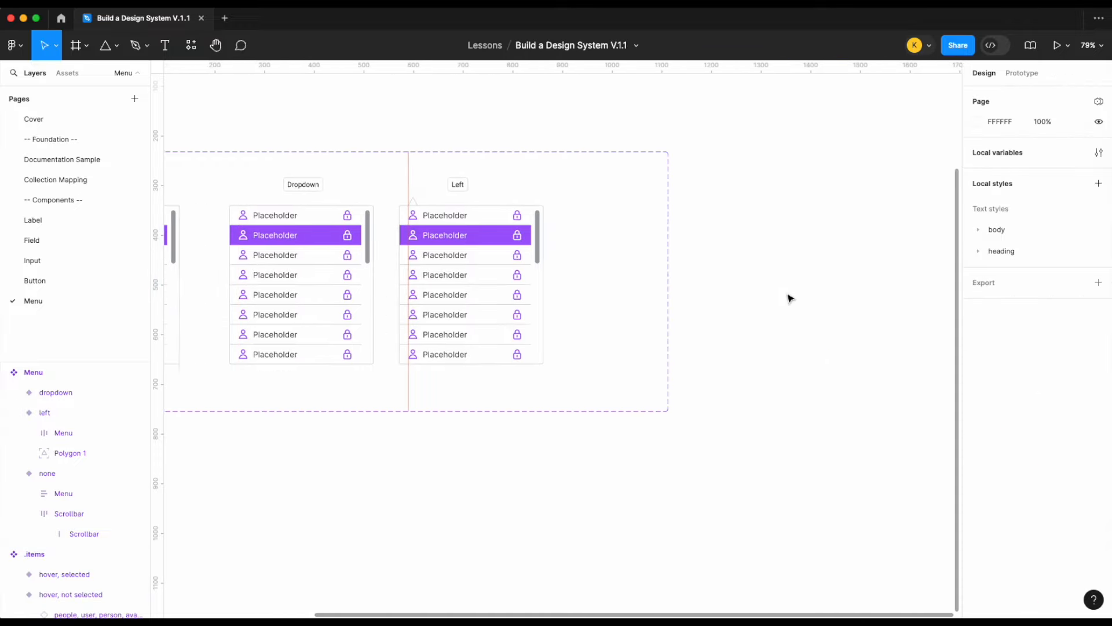
pyautogui.click(449, 184)
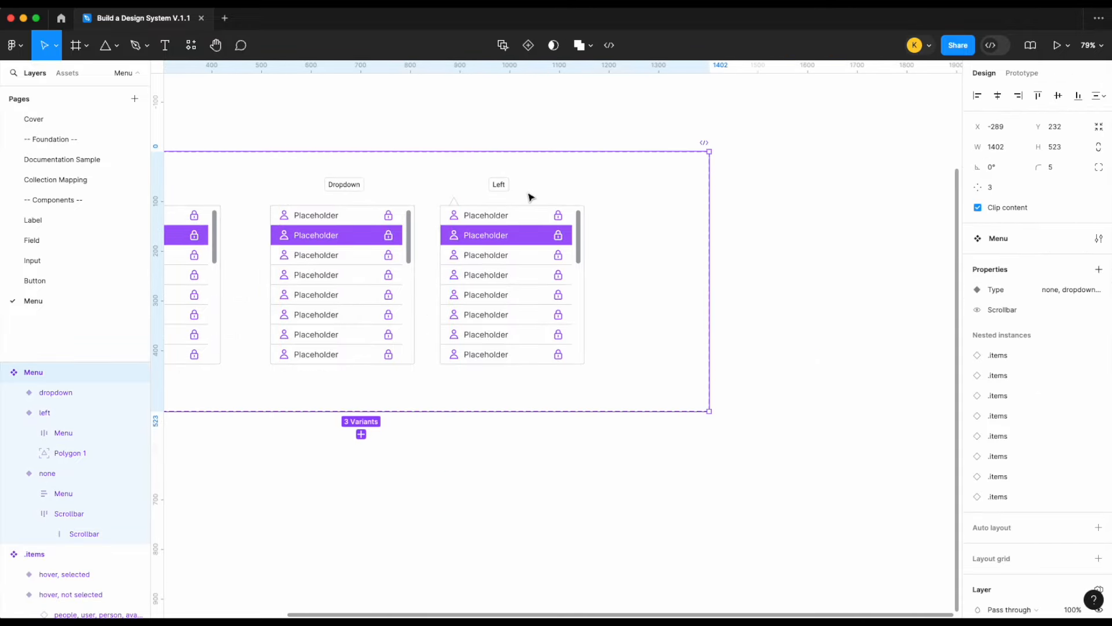
pyautogui.scroll(5, 529, 194)
pyautogui.scroll(-5, 541, 248)
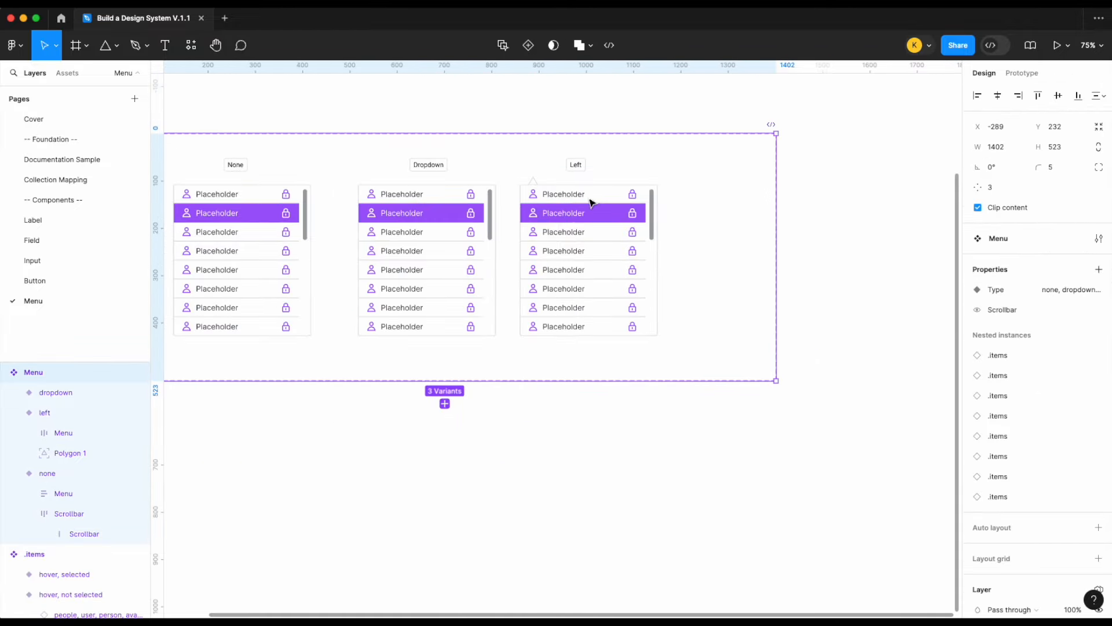
pyautogui.press('Escape')
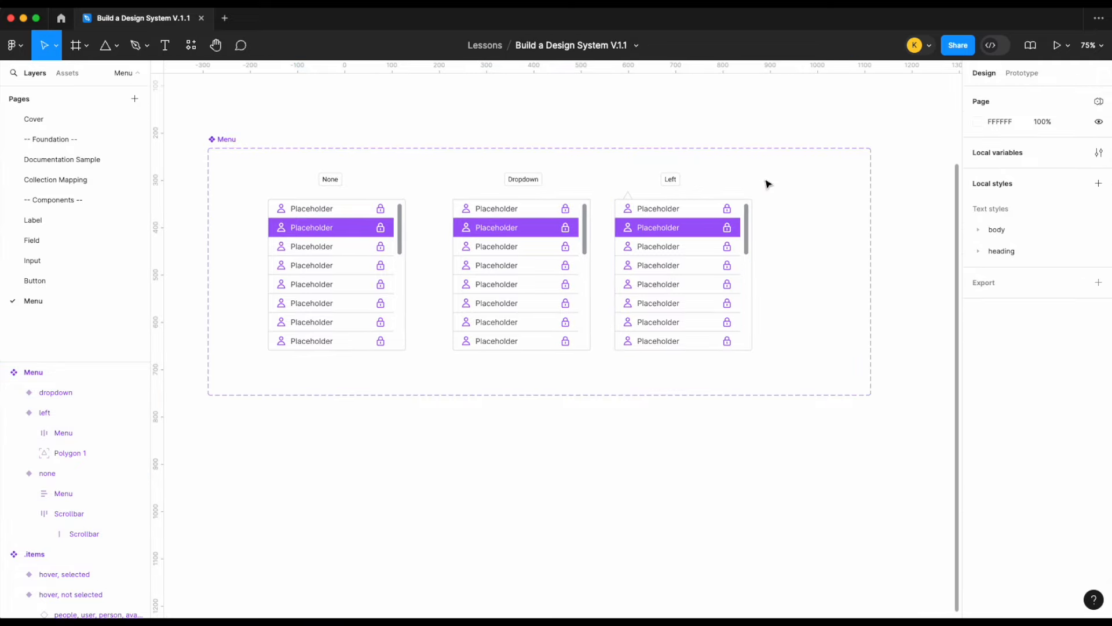
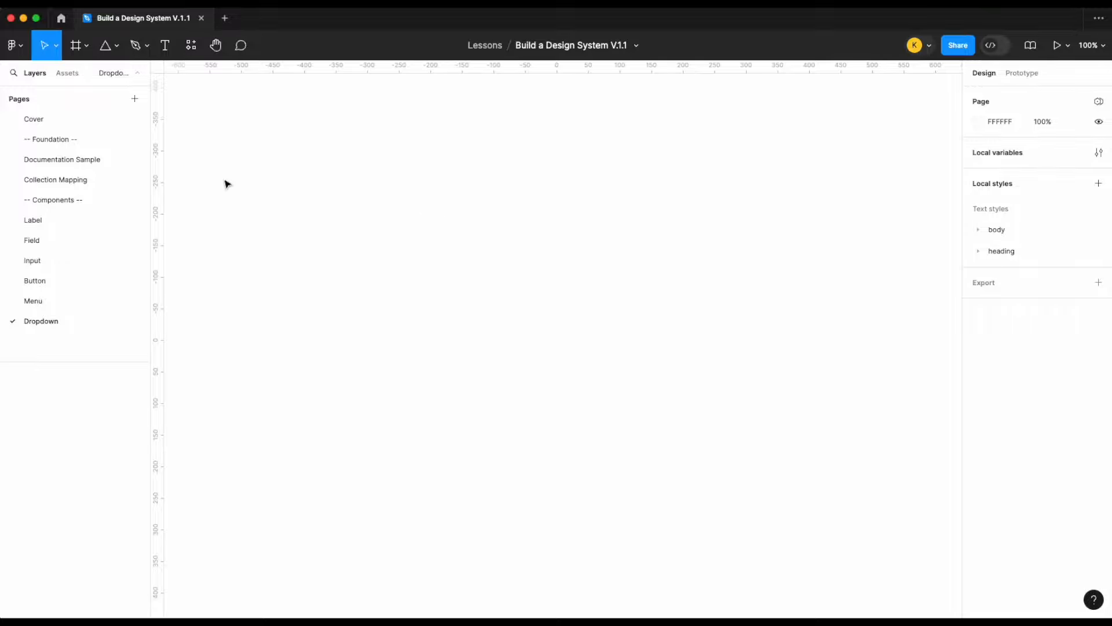
# - Place instances of the local Label and Field components on the Dropdown page, with the Field below the Label
pyautogui.click(68, 73)
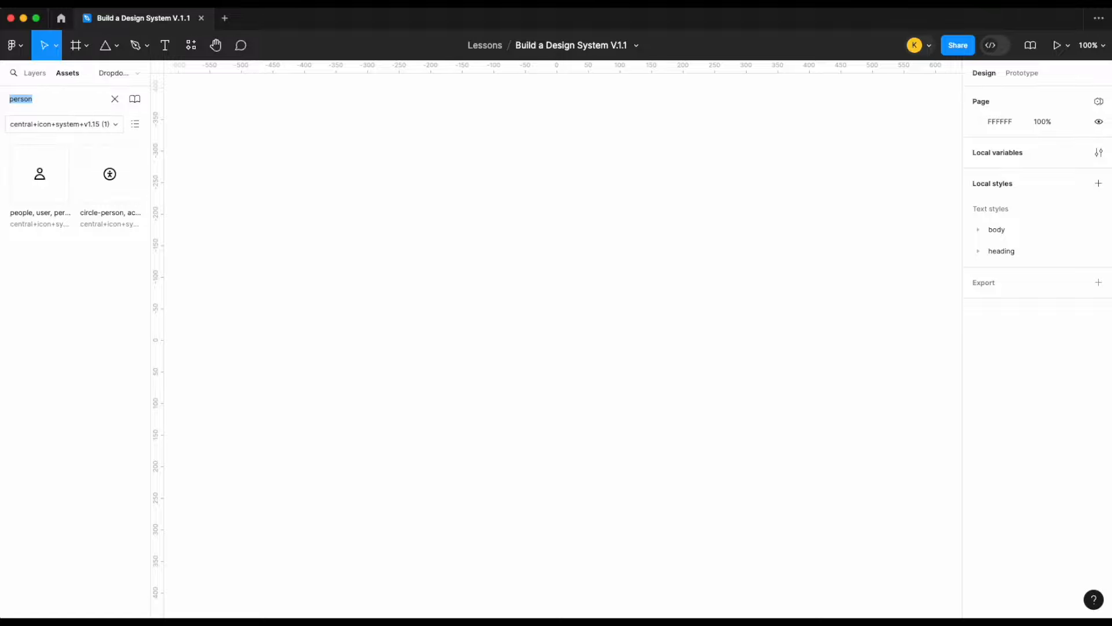
pyautogui.write('men')
pyautogui.click(114, 99)
pyautogui.click(98, 124)
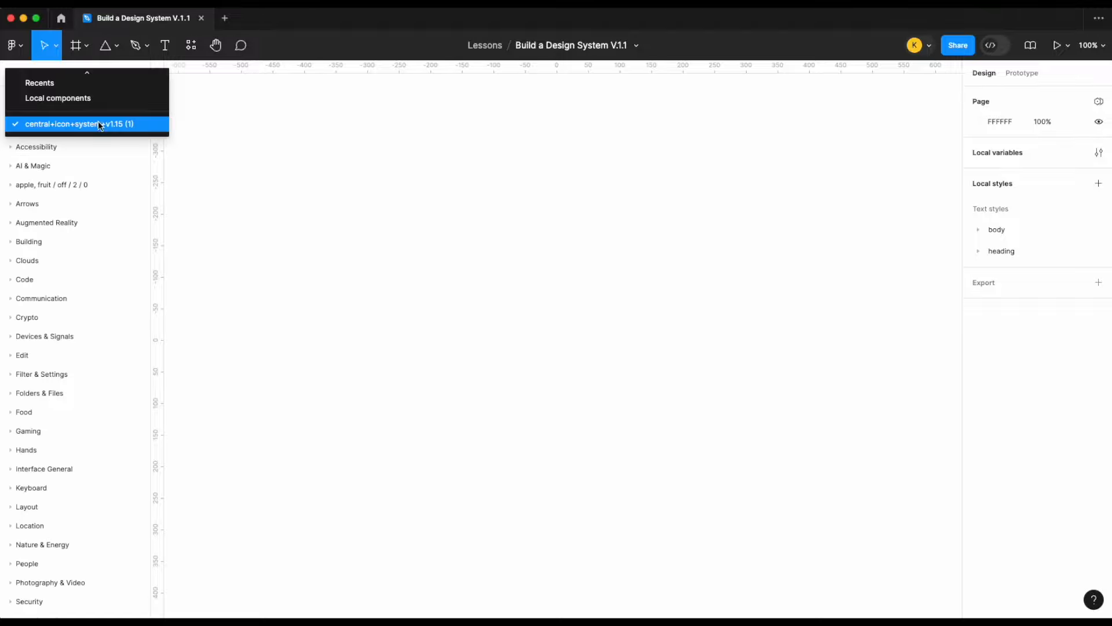
pyautogui.click(87, 97)
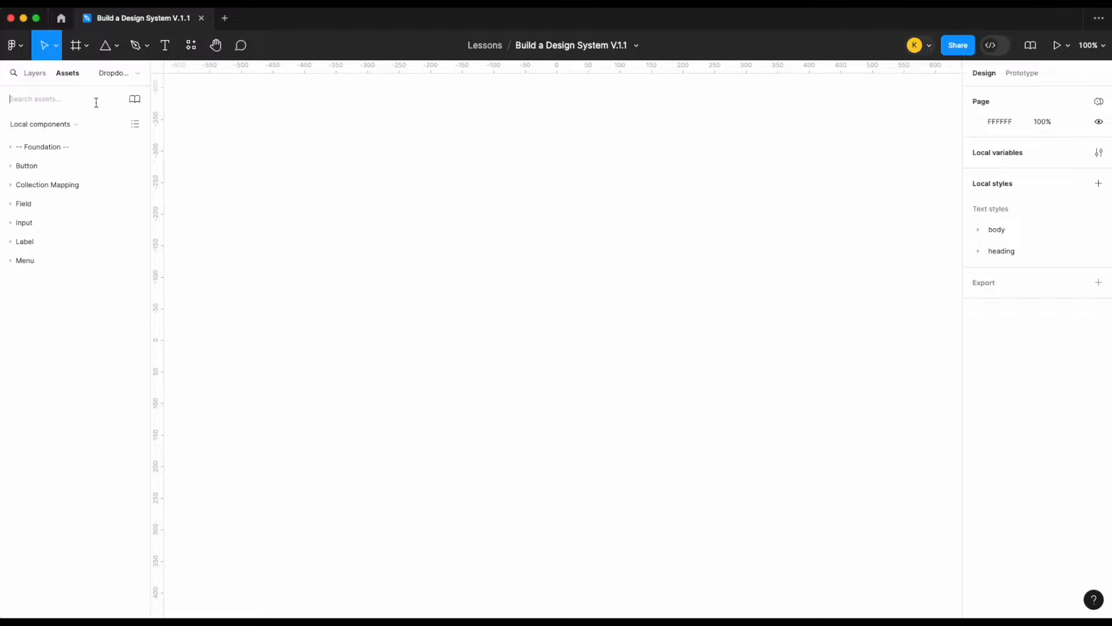
pyautogui.write('lab')
pyautogui.moveTo(79, 166); pyautogui.dragTo(503, 196)
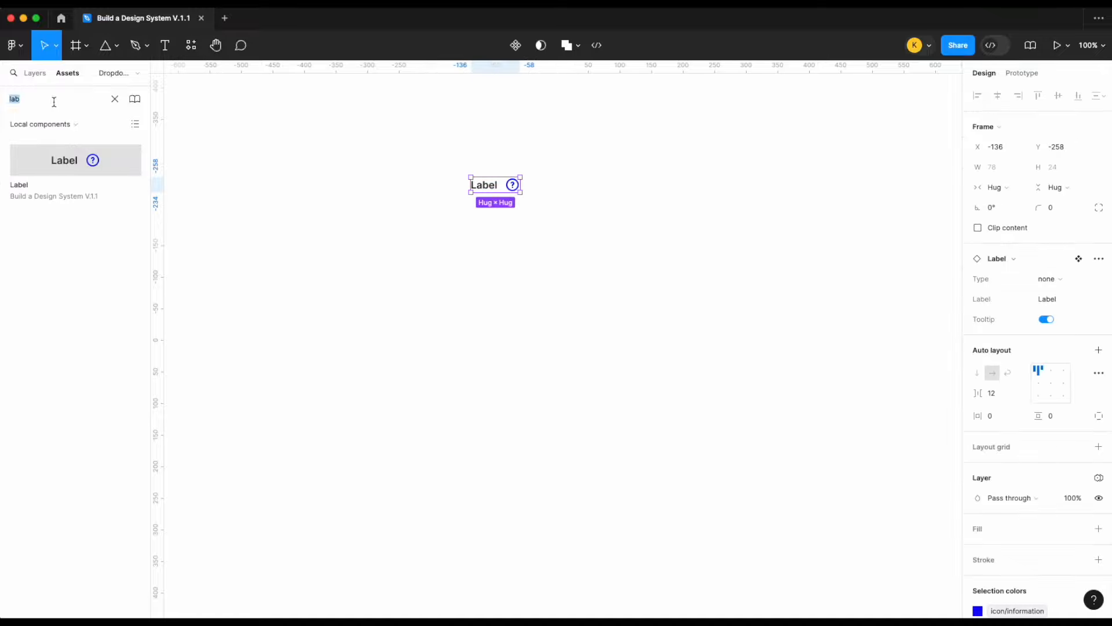
pyautogui.write('field')
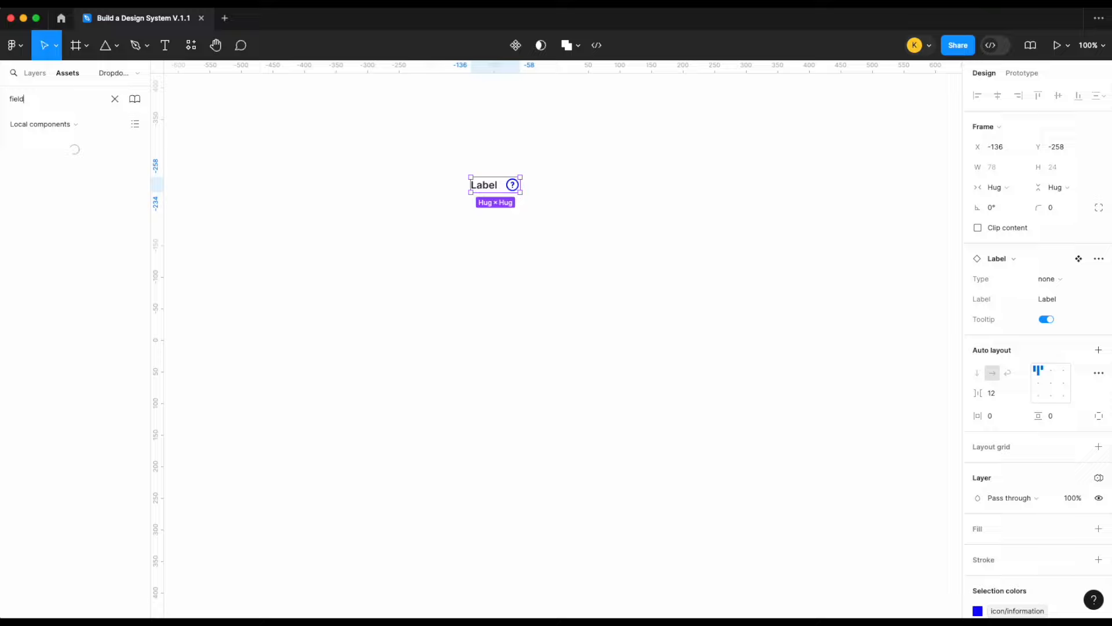
pyautogui.moveTo(44, 169); pyautogui.dragTo(496, 234)
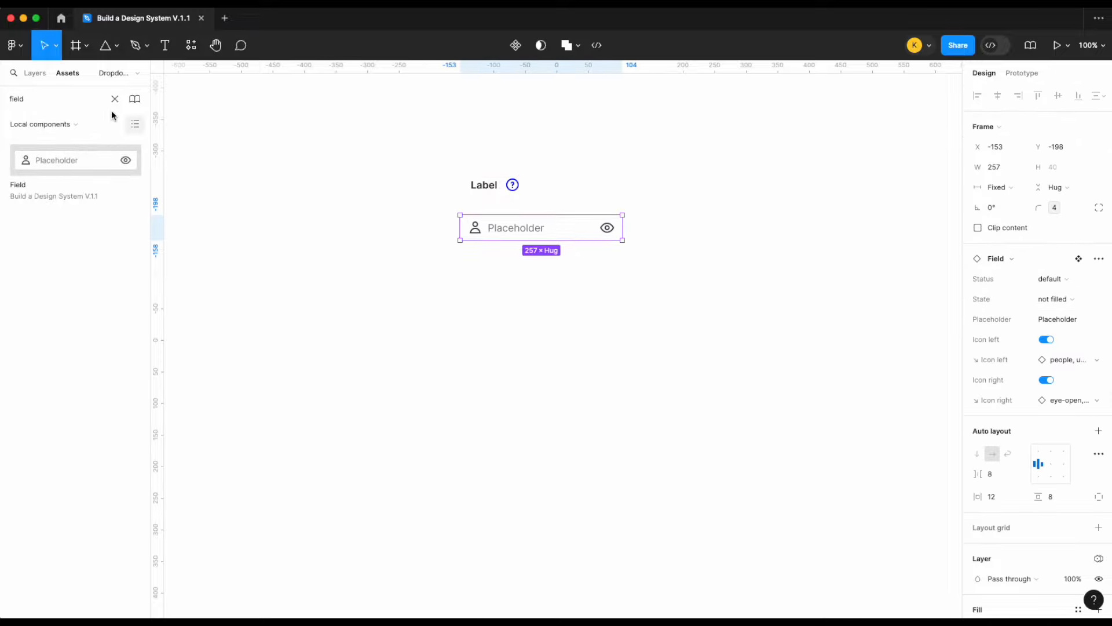
pyautogui.write('h')
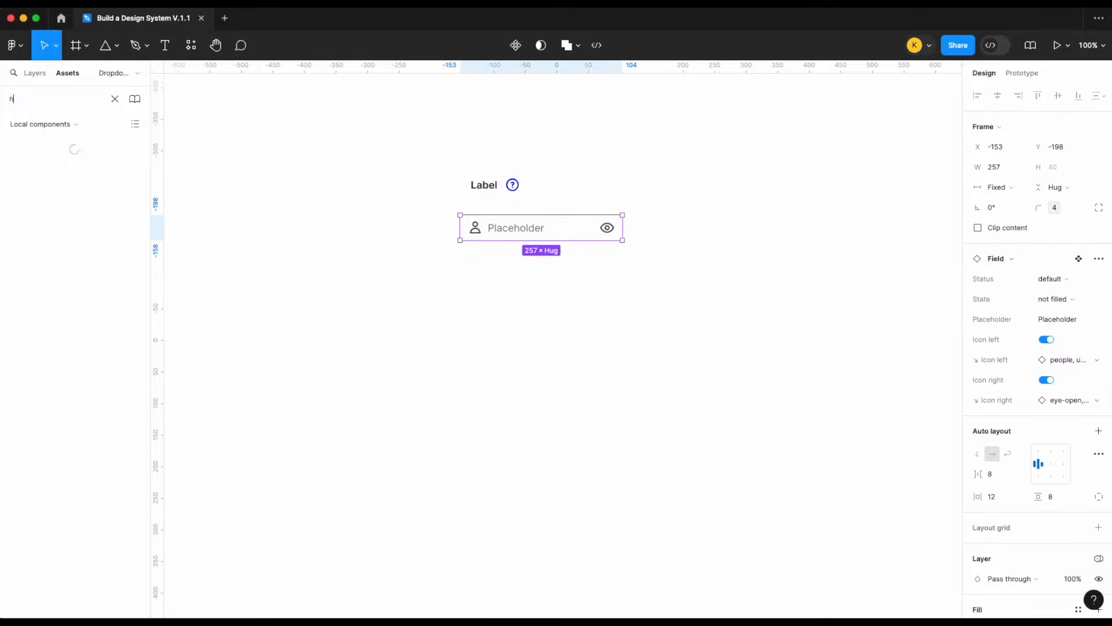
pyautogui.write('int')
pyautogui.press('BackSpace')
pyautogui.press('BackSpace')
pyautogui.press('BackSpace')
pyautogui.press('BackSpace')
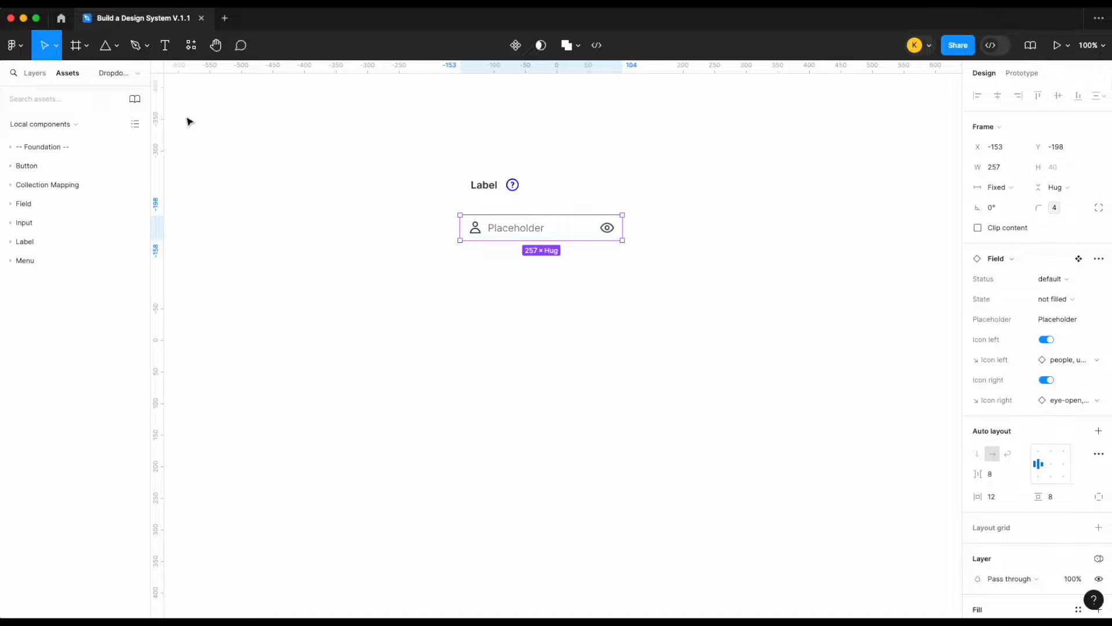
# - Add a text box about 142 × 13 between the Label and the Field, reading "Hint copy"
pyautogui.click(166, 51)
pyautogui.click(29, 73)
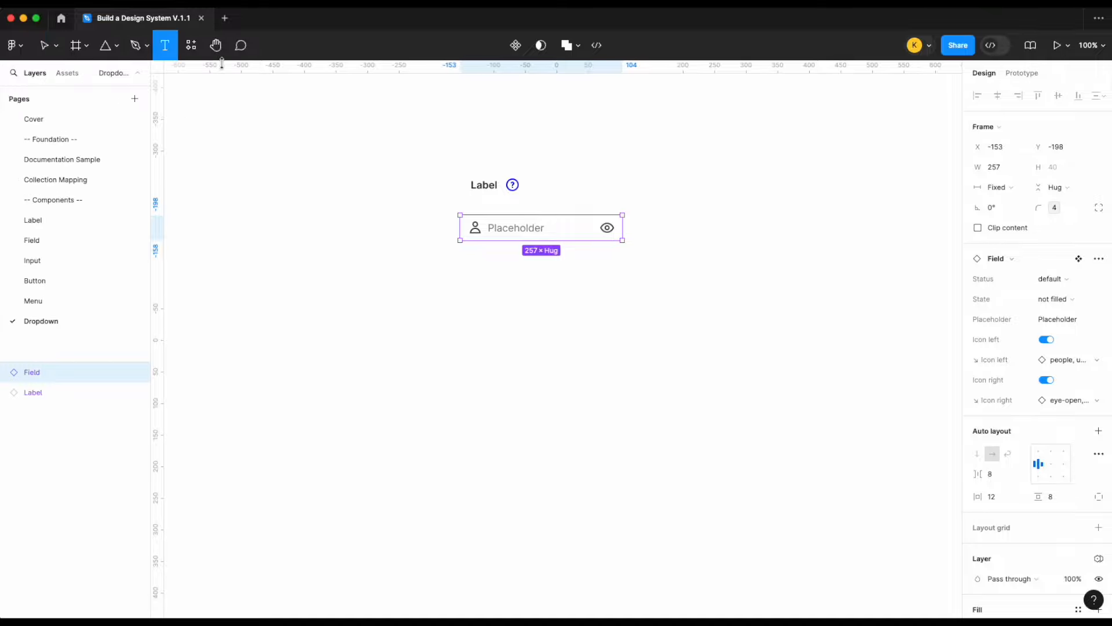
pyautogui.scroll(5, 498, 206)
pyautogui.moveTo(433, 190); pyautogui.dragTo(624, 209)
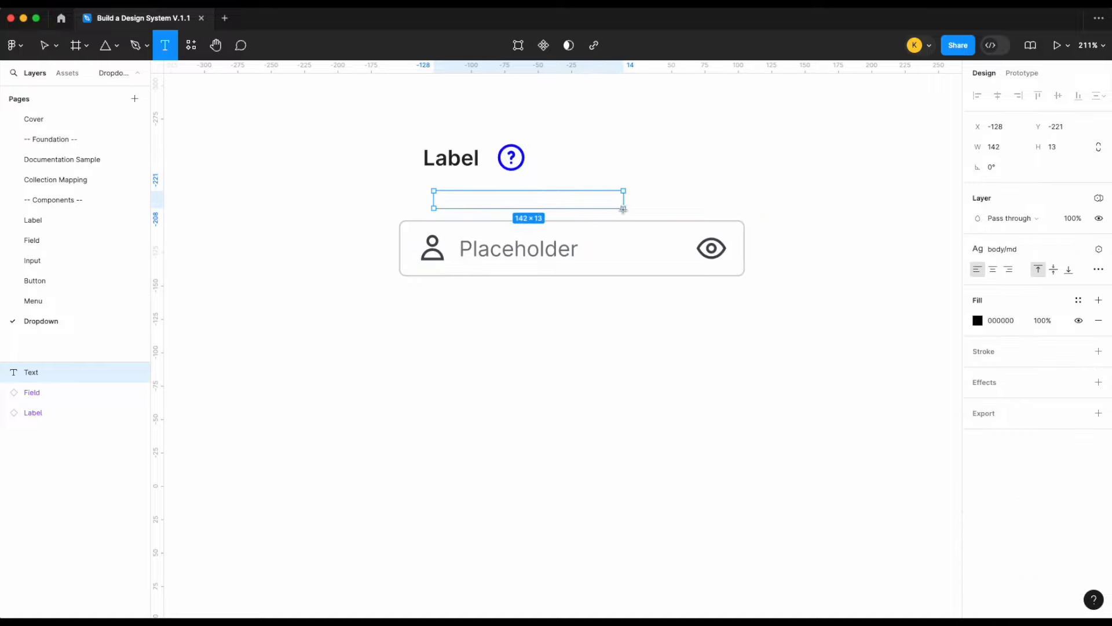
pyautogui.write('Hint copy')
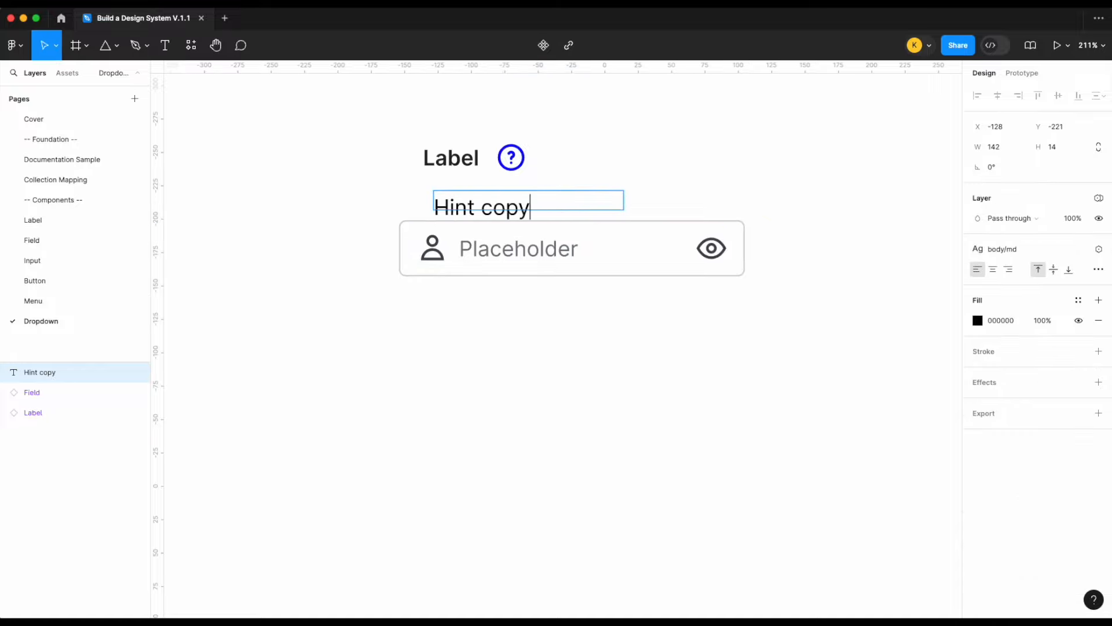
# - Apply the text/disabled colour variable to the fill of the Hint copy text
pyautogui.hotkey('ctrl', 'a')
pyautogui.click(1081, 305)
pyautogui.write('elem')
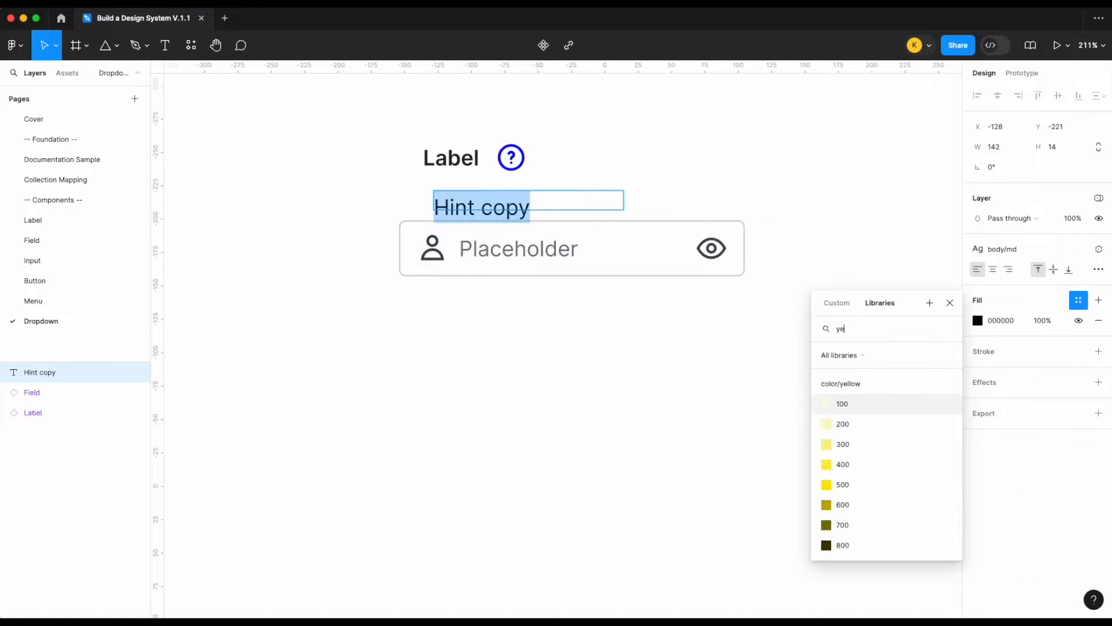
pyautogui.press('BackSpace')
pyautogui.press('BackSpace')
pyautogui.press('BackSpace')
pyautogui.press('BackSpace')
pyautogui.write('tex')
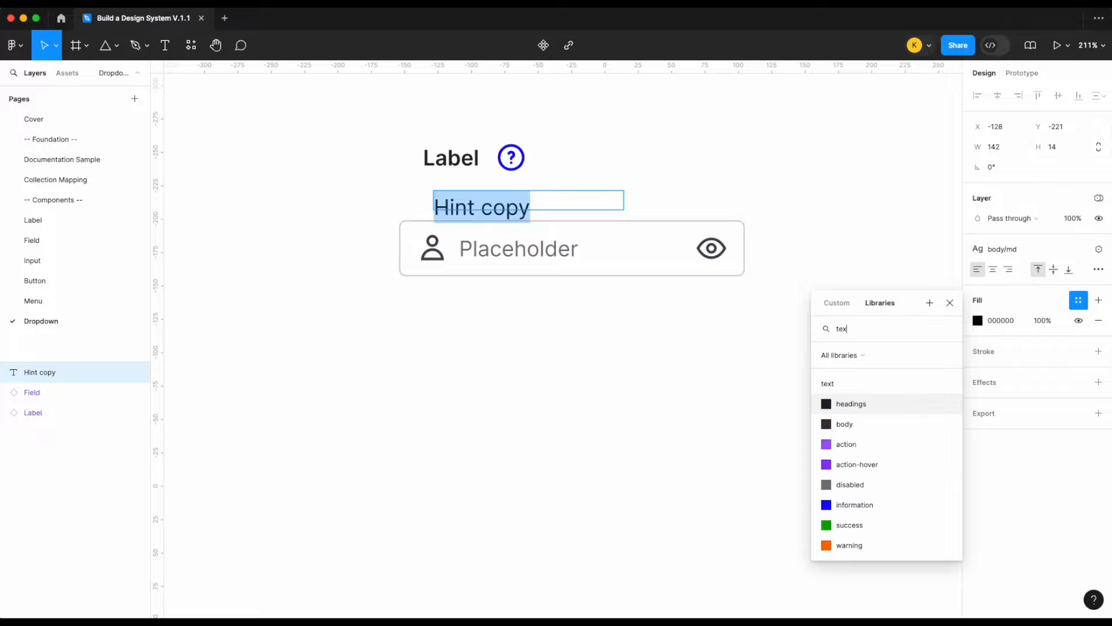
pyautogui.scroll(-2, 863, 482)
pyautogui.click(869, 433)
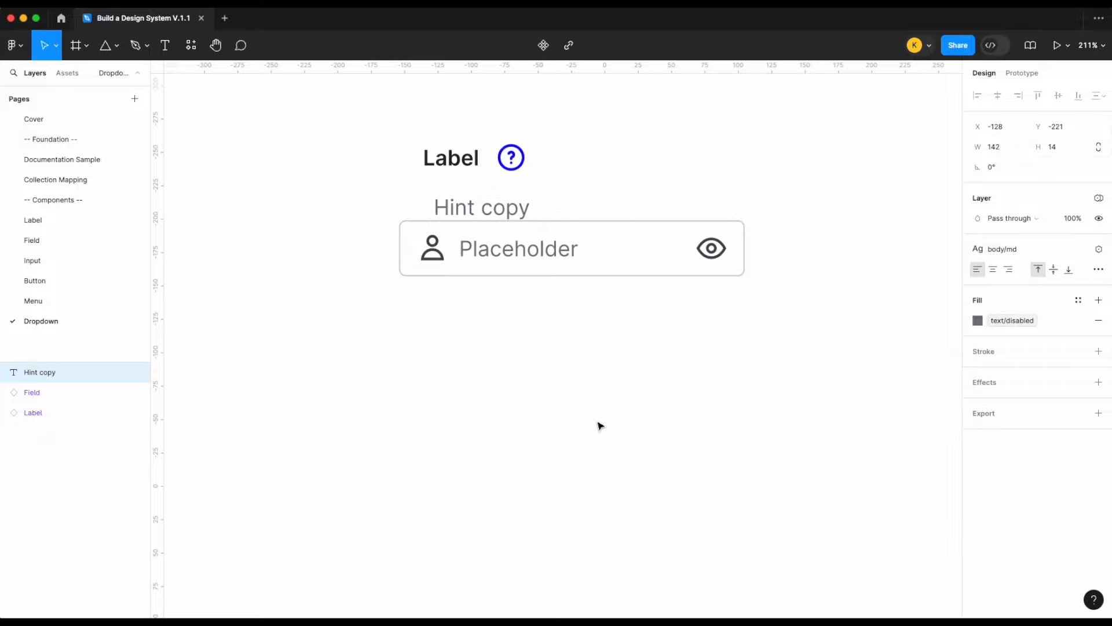
pyautogui.press('Escape')
# - Align the hint text with the Label's left edge and stack Label, hint text and Field in a vertical auto layout with spacing 8
pyautogui.moveTo(511, 214); pyautogui.dragTo(499, 199)
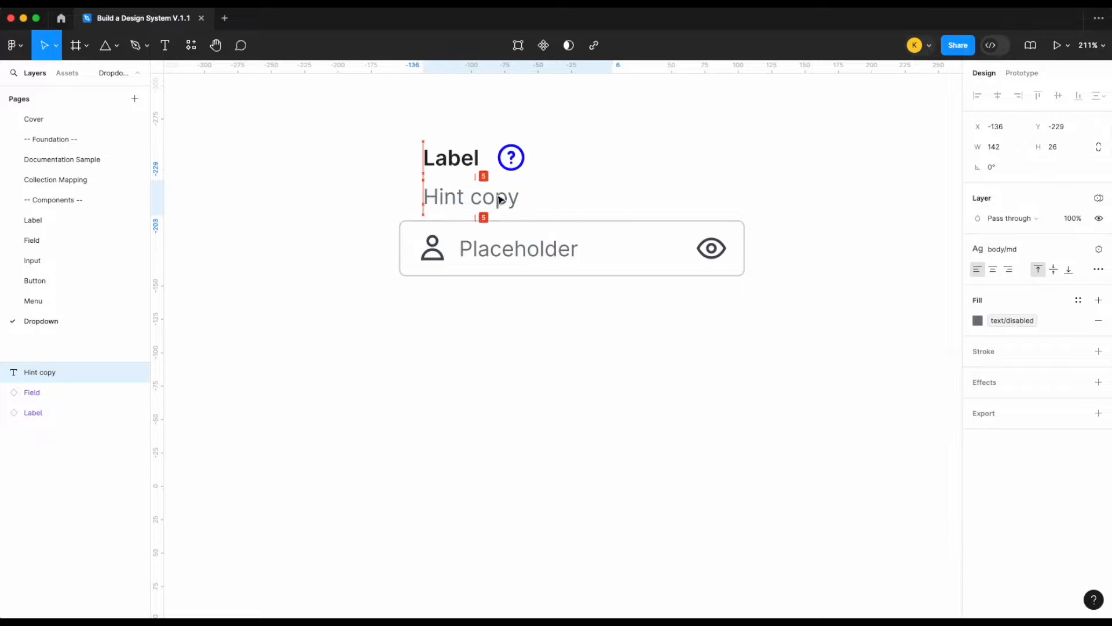
pyautogui.moveTo(589, 335); pyautogui.dragTo(430, 124)
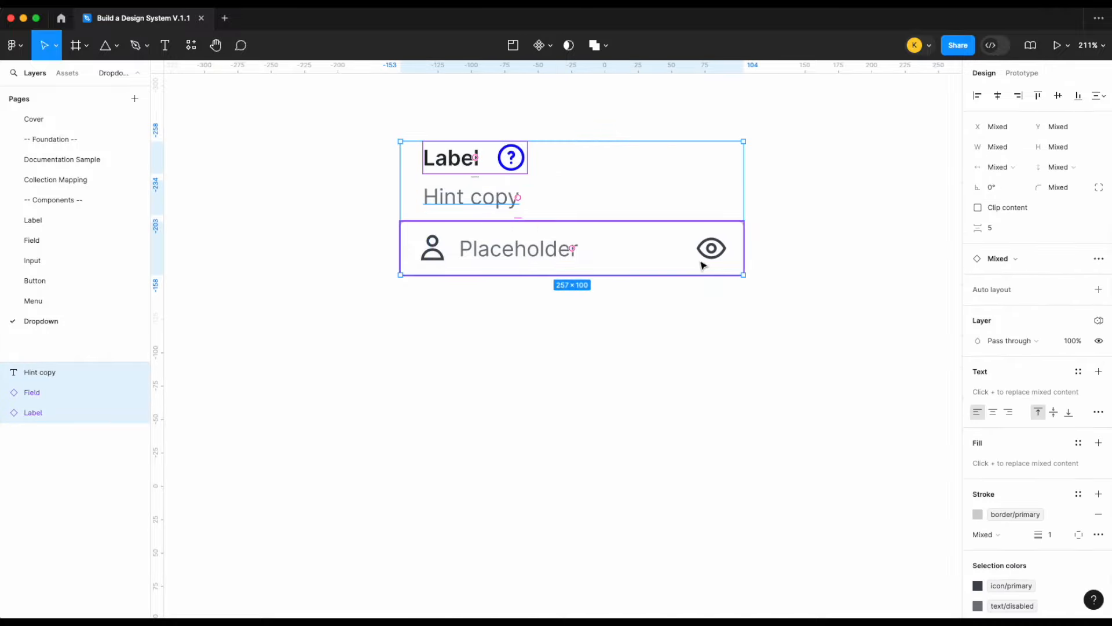
pyautogui.hotkey('shift', 'a')
pyautogui.click(995, 301)
pyautogui.press('Return')
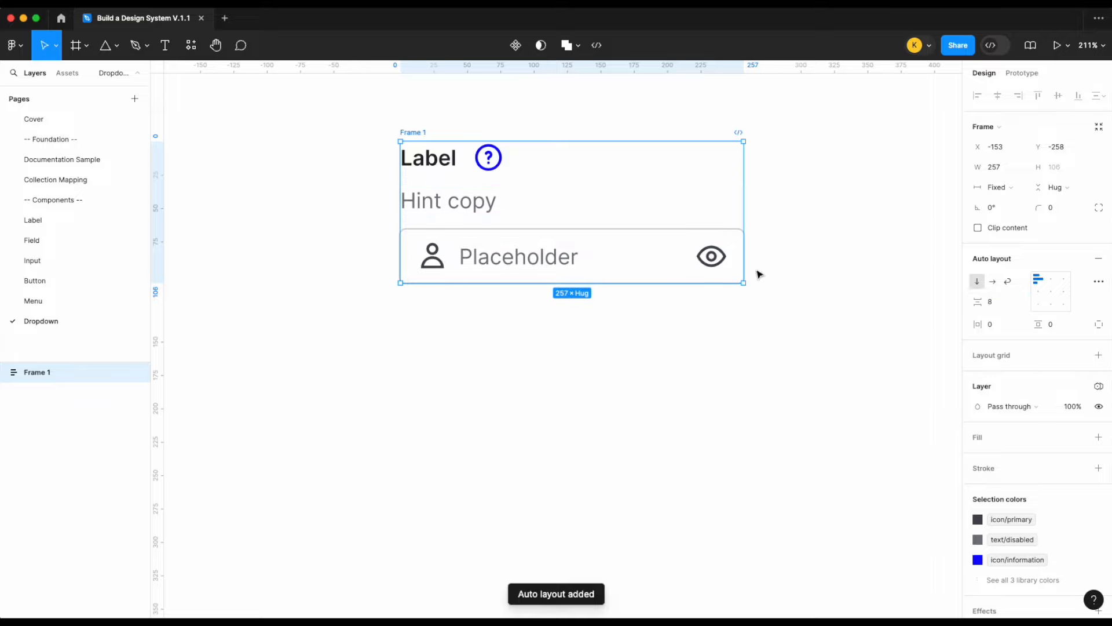
# - Rename the new auto layout frame as Dropdown
pyautogui.doubleClick(423, 133)
pyautogui.write('Dropdown')
pyautogui.press('Return')
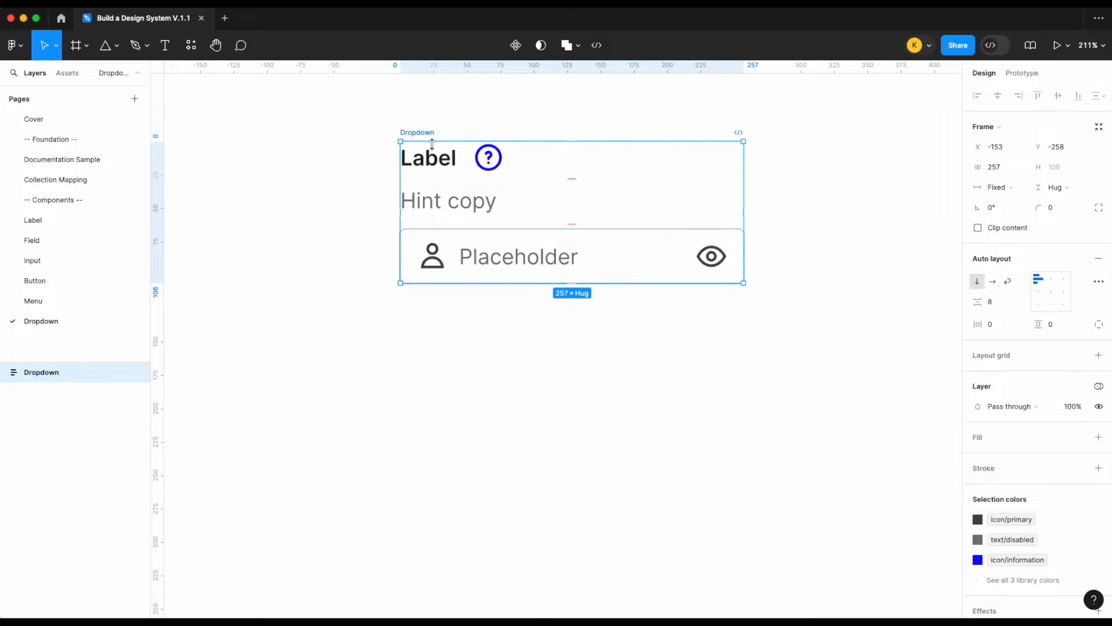
# - Turn the Dropdown frame into a component and place an instance of it directly below
pyautogui.rightClick(415, 135)
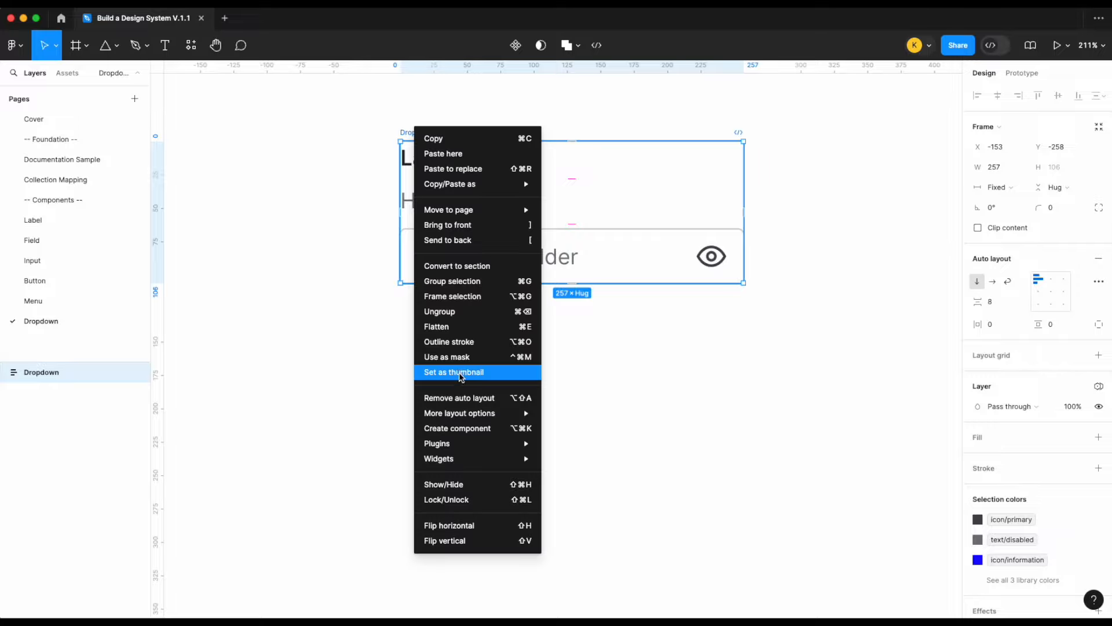
pyautogui.click(461, 431)
pyautogui.moveTo(633, 261); pyautogui.dragTo(635, 475)
# - Swap the eye icon in the main Dropdown component's field for the chevron-down-small icon
pyautogui.click(713, 256)
pyautogui.doubleClick(718, 265)
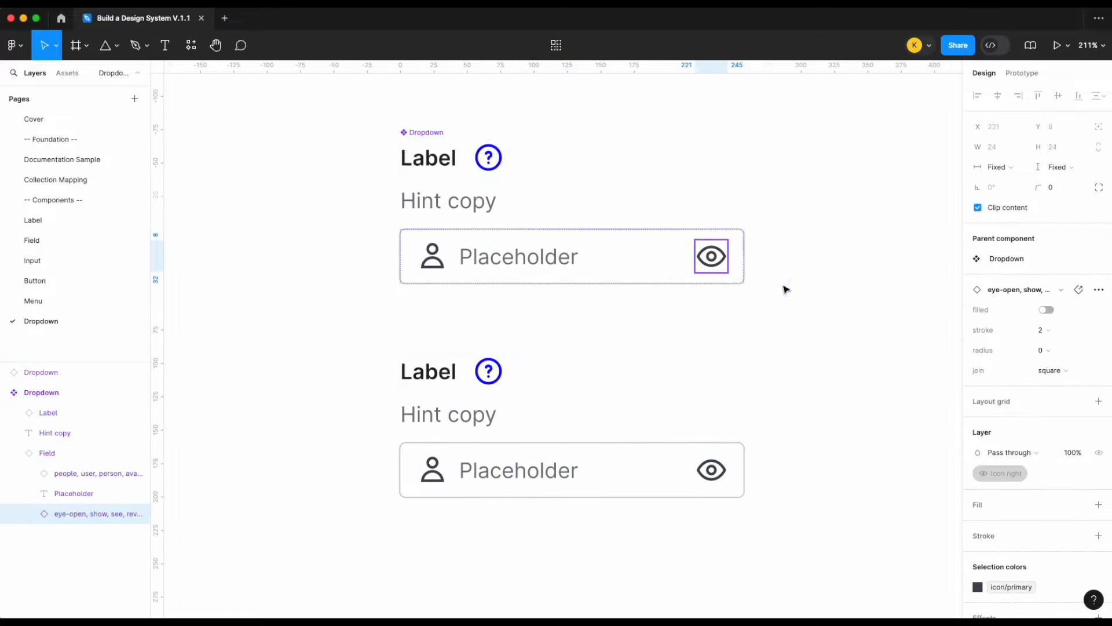
pyautogui.scroll(-2, 1025, 383)
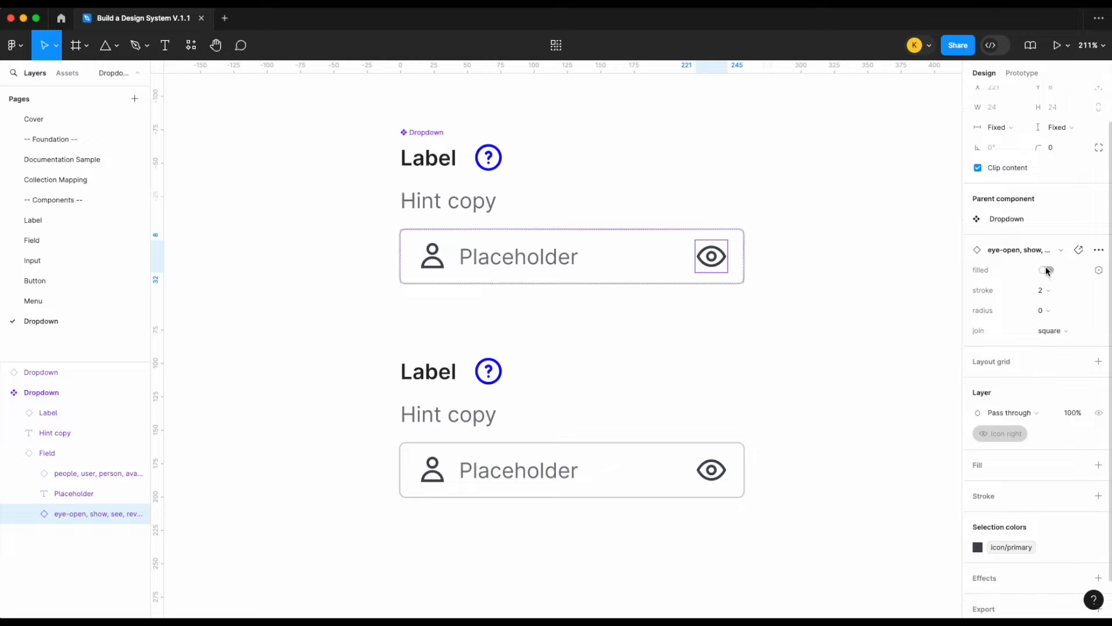
pyautogui.click(1059, 251)
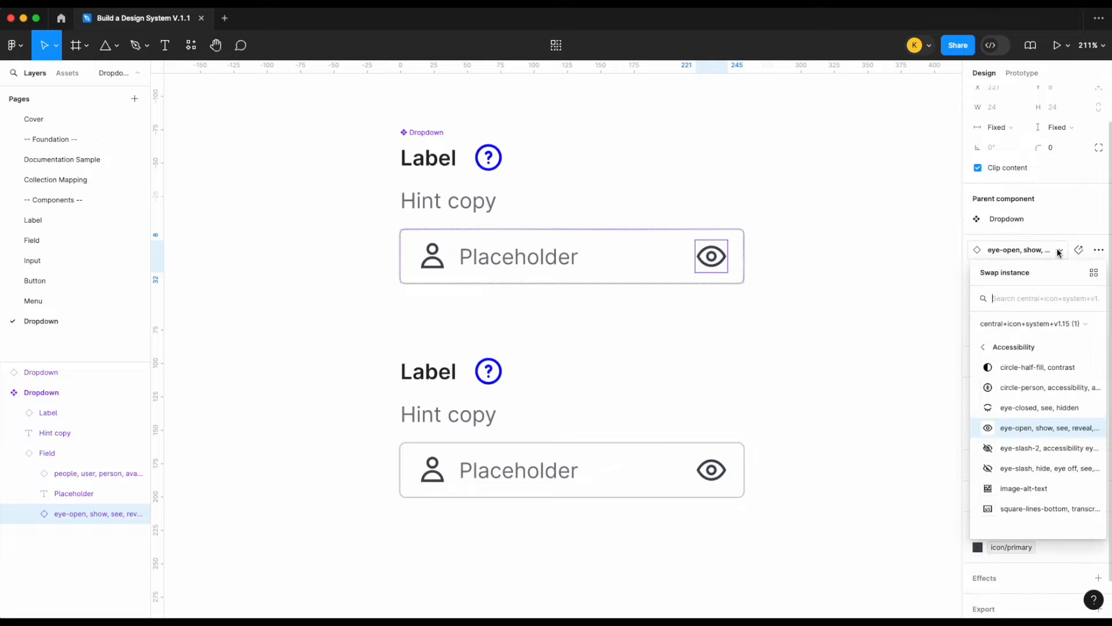
pyautogui.write('chev')
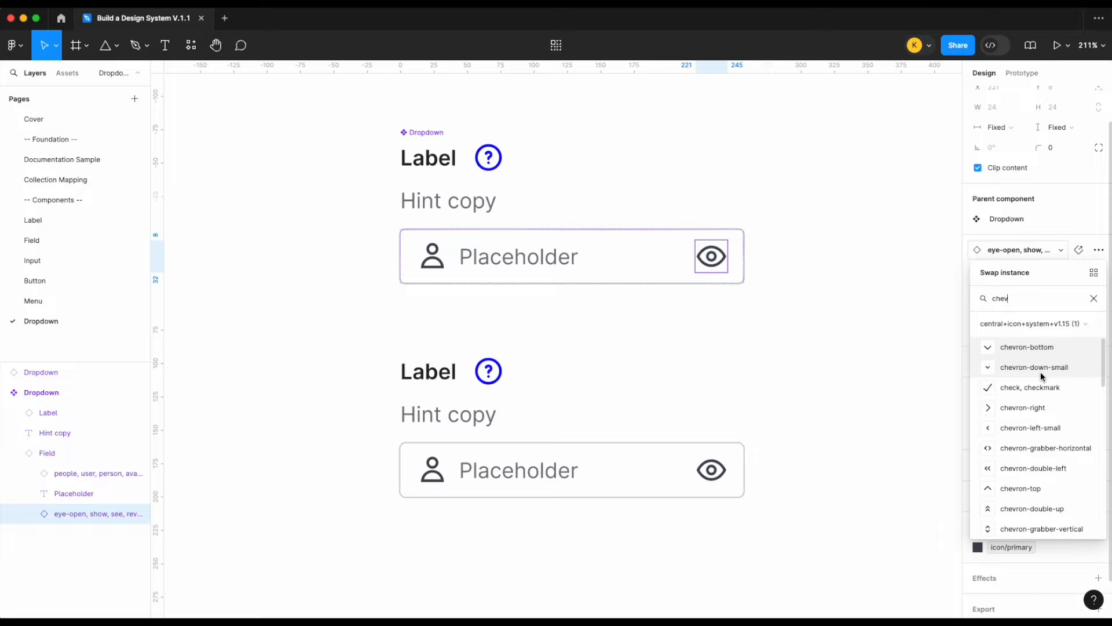
pyautogui.click(1040, 370)
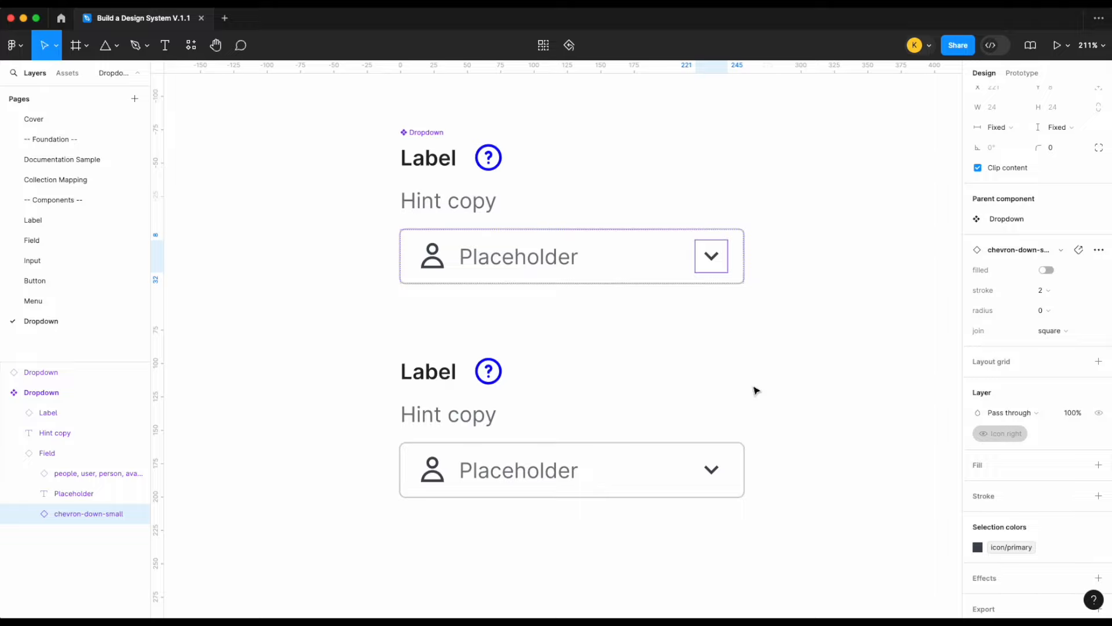
pyautogui.click(756, 390)
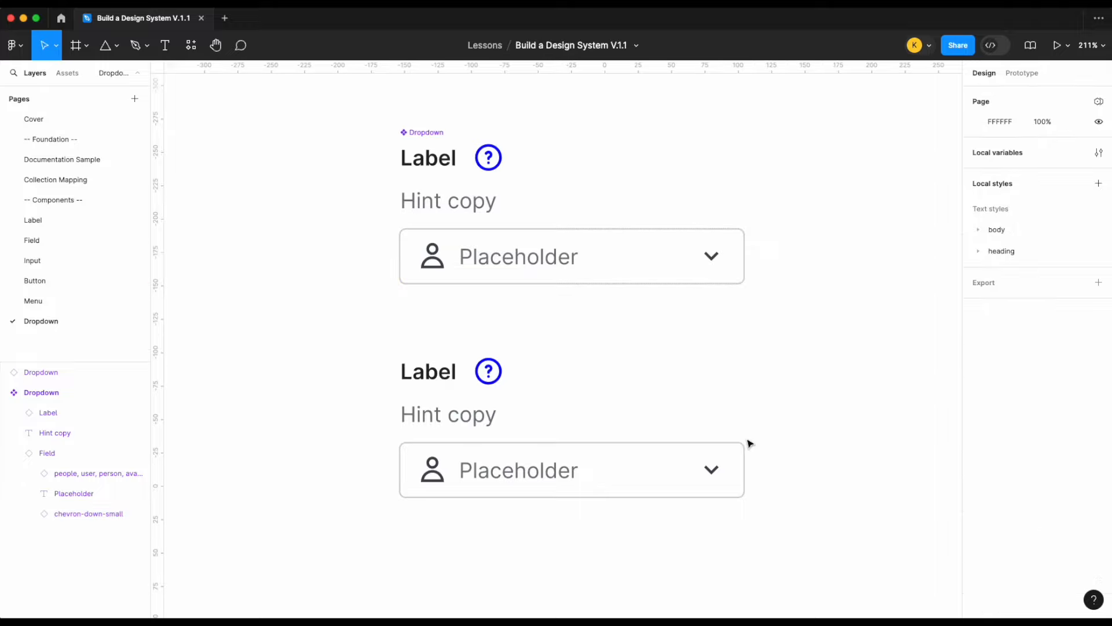
# - Create a visibility property named Hint copy, with value True, for the hint text in the main Dropdown component
pyautogui.click(498, 216)
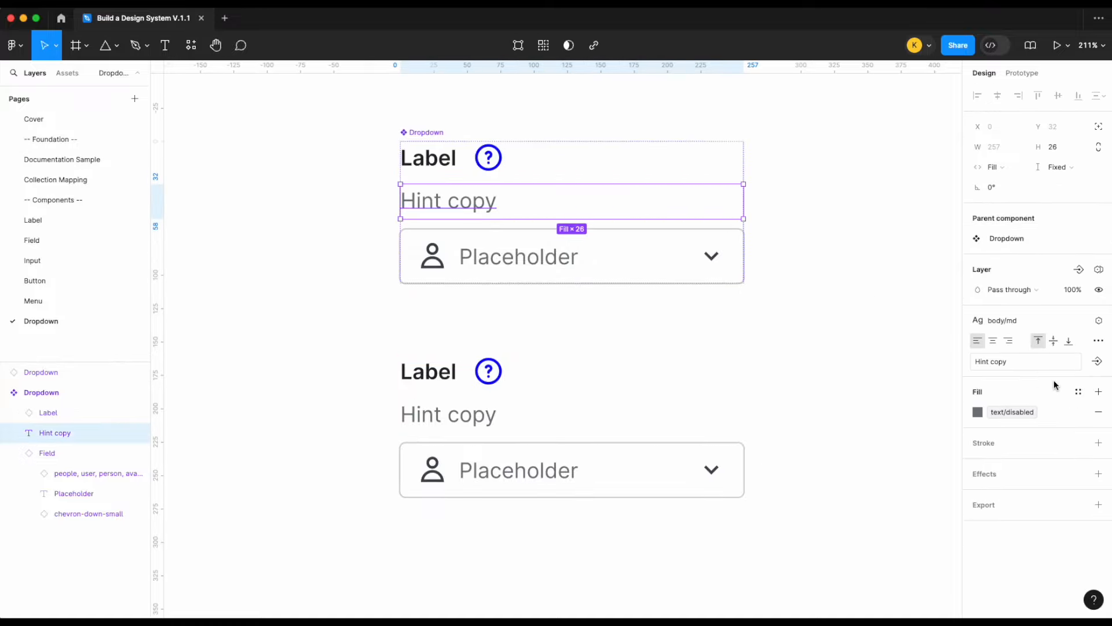
pyautogui.click(1077, 268)
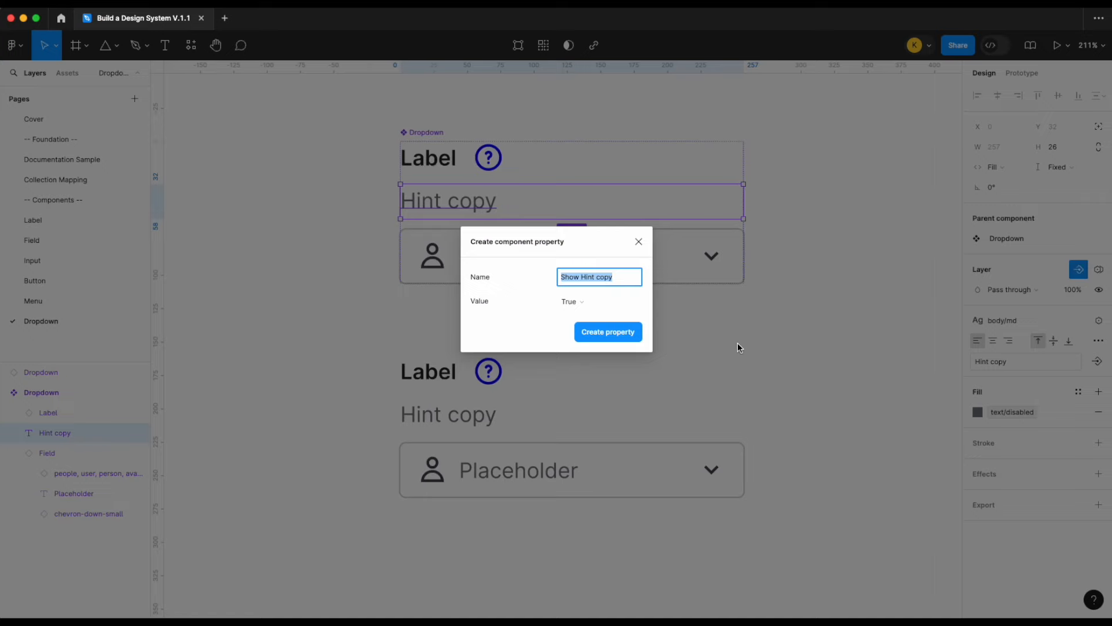
pyautogui.write('Hi')
pyautogui.press('Return')
# - Create a text property named "↘ Hint copy" for the hint text's content and select the Dropdown instance below
pyautogui.click(1097, 383)
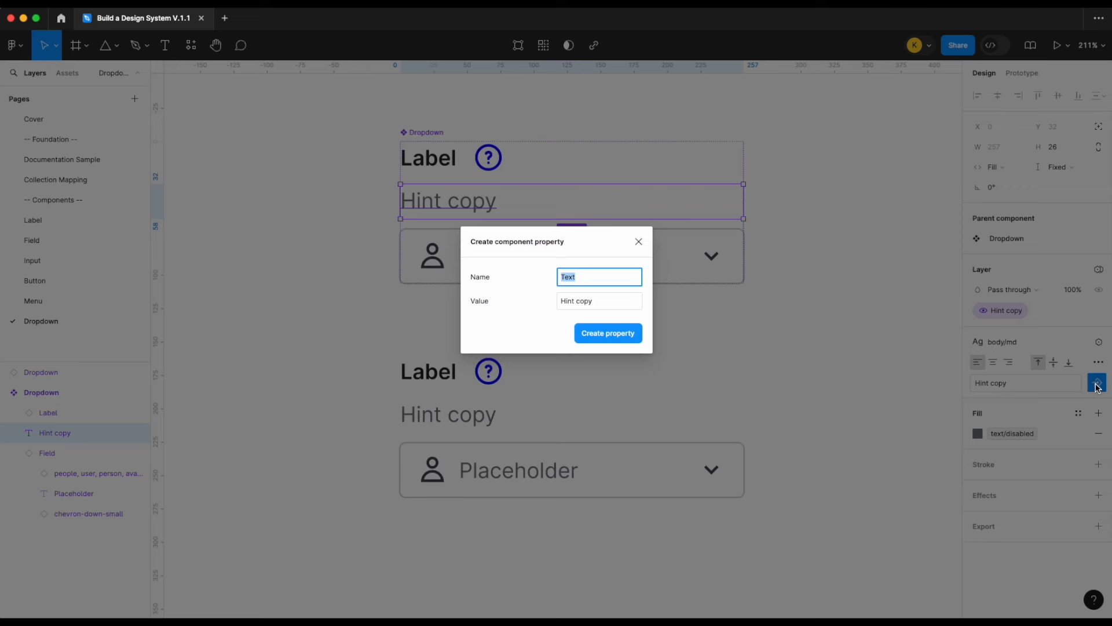
pyautogui.write('Hint copy')
pyautogui.click(61, 3)
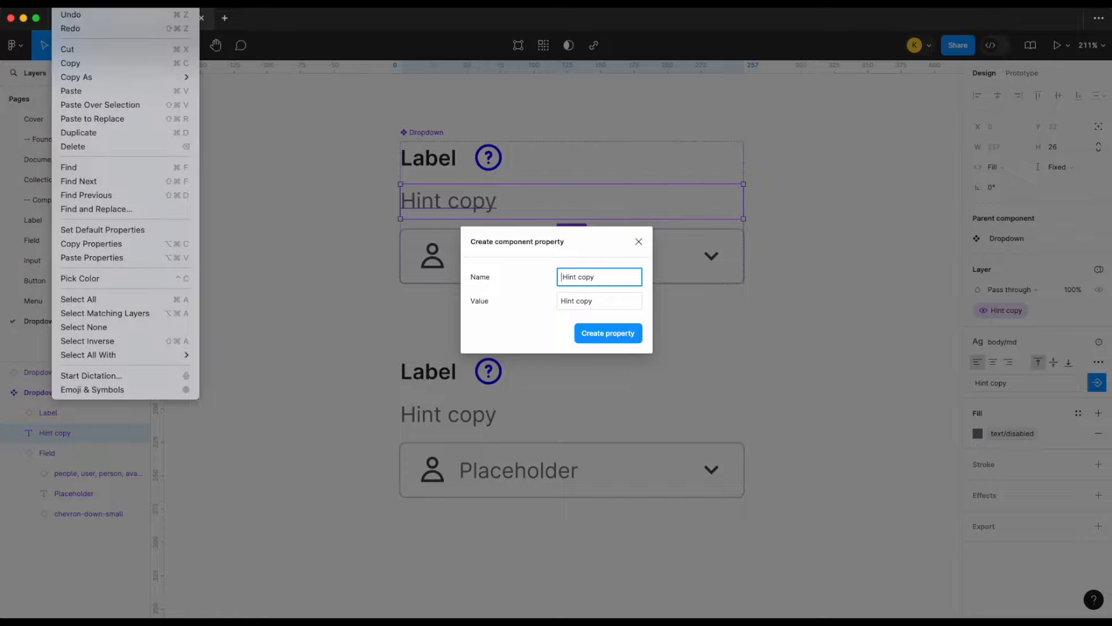
pyautogui.click(127, 392)
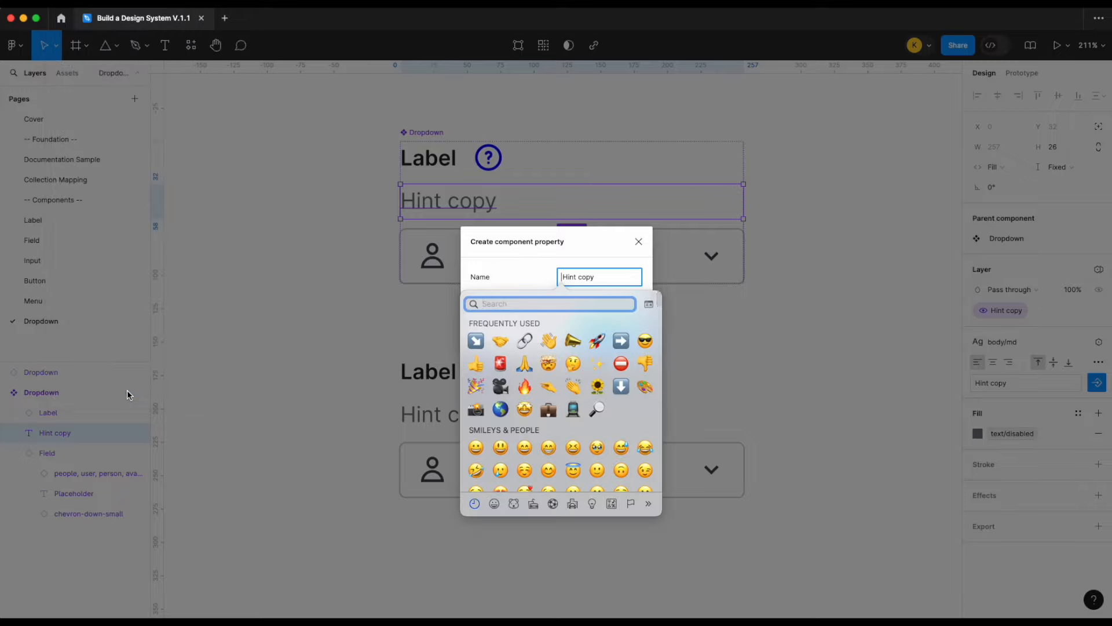
pyautogui.write('arrow')
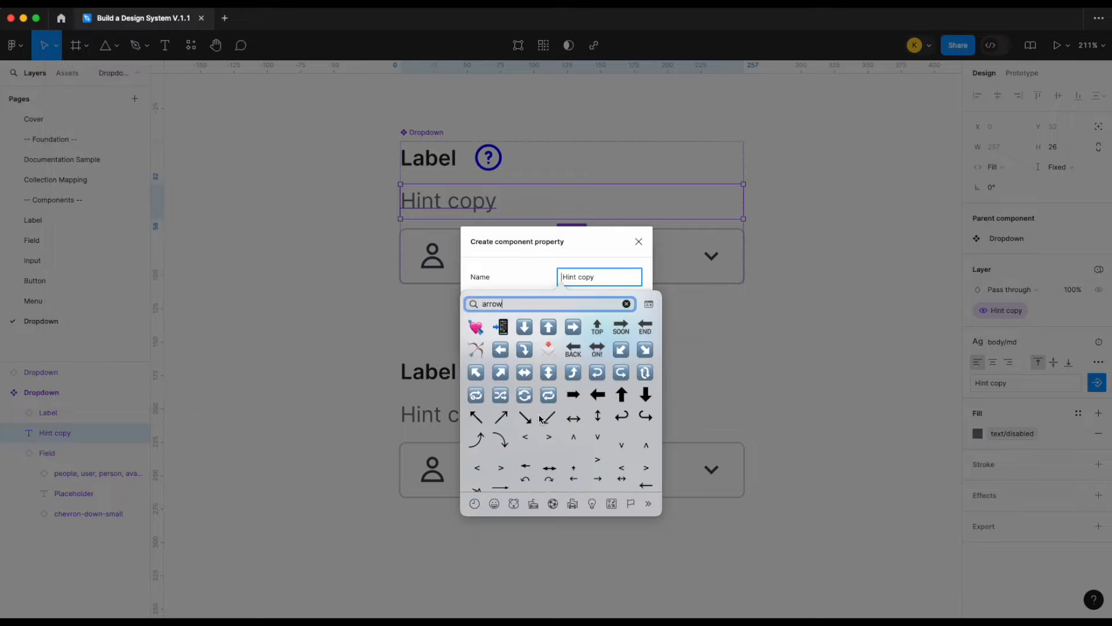
pyautogui.click(524, 417)
pyautogui.click(633, 336)
pyautogui.click(614, 440)
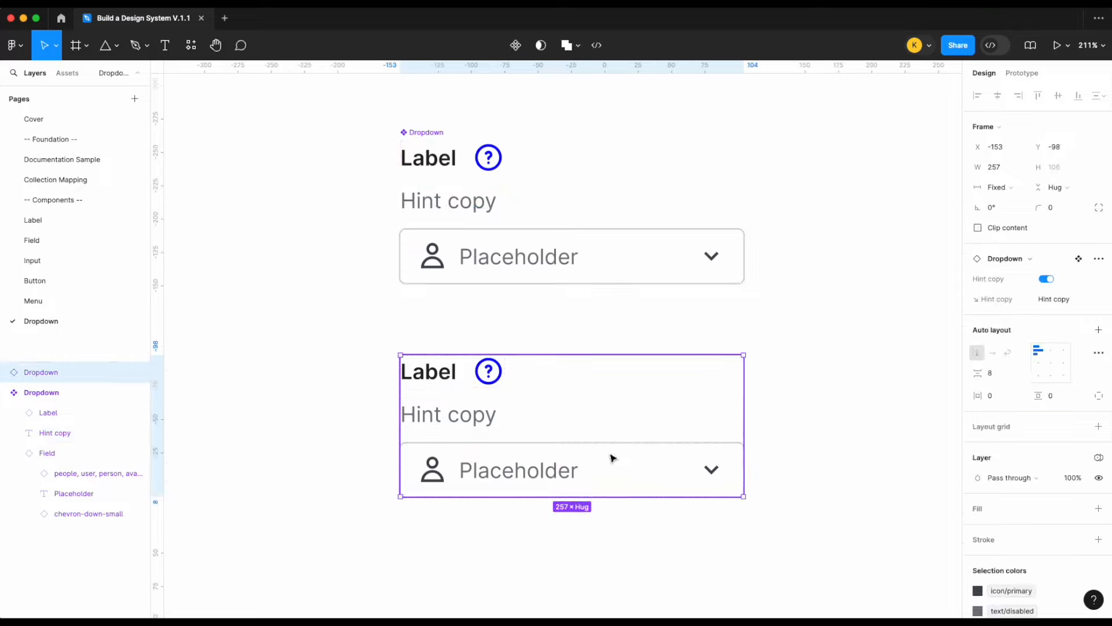
# - Test the Dropdown instance by toggling its hint copy off and on and setting its text to "Hello", and undo the text change
pyautogui.click(1047, 280)
pyautogui.click(1047, 280)
pyautogui.click(1071, 304)
pyautogui.write('He')
pyautogui.press('Return')
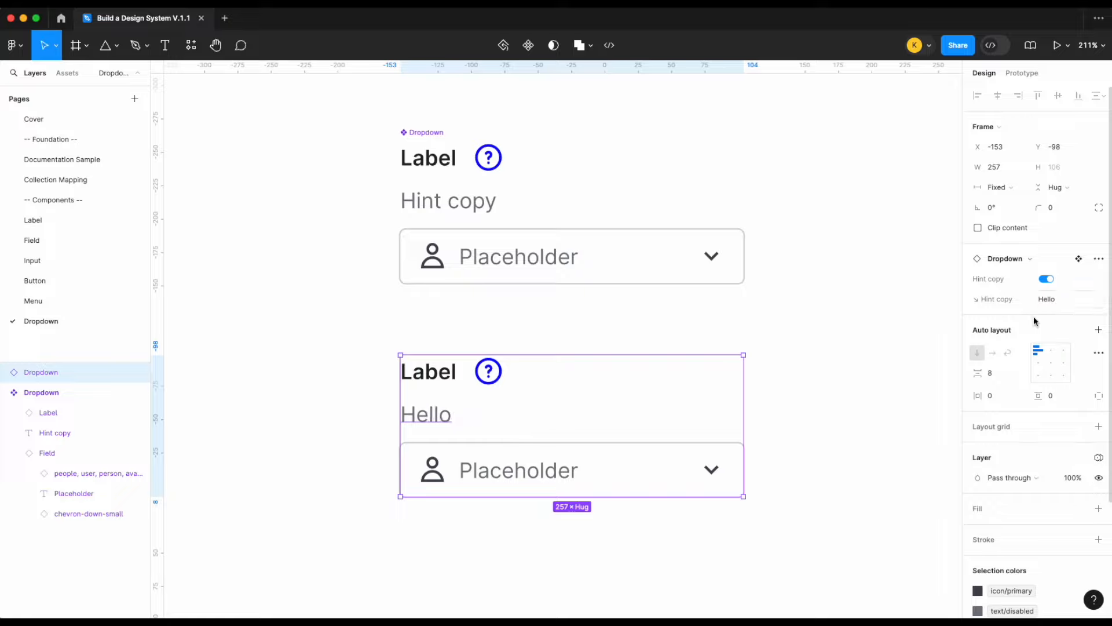
pyautogui.press('super+z')
# - Make the hint text in the main Dropdown component hug its contents vertically, and change the Label's horizontal resizing
pyautogui.click(475, 216)
pyautogui.click(475, 216)
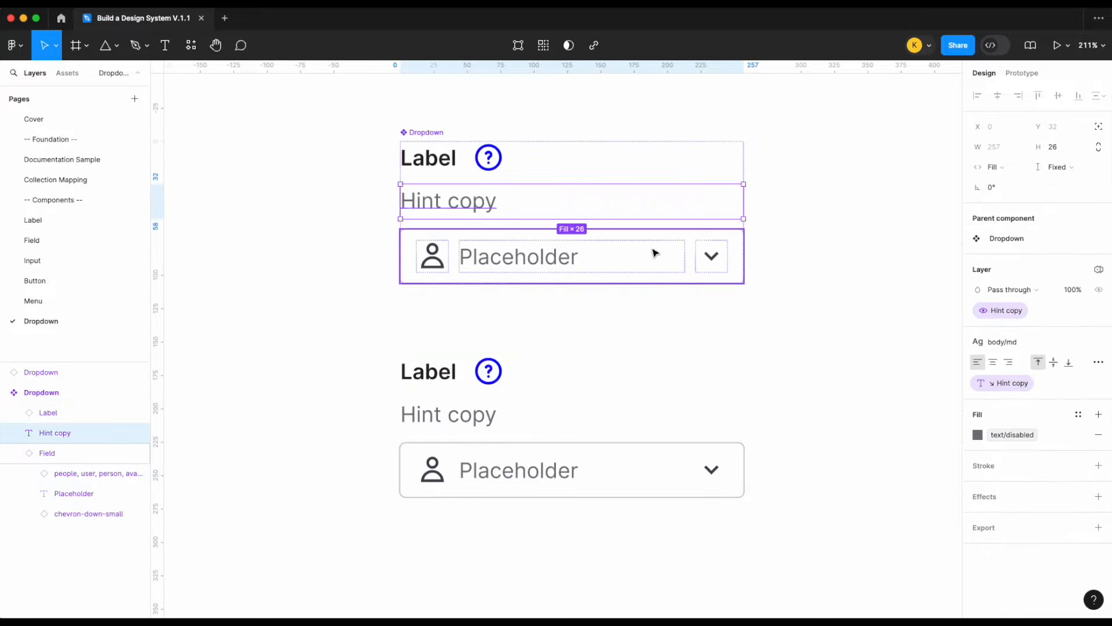
pyautogui.click(1057, 167)
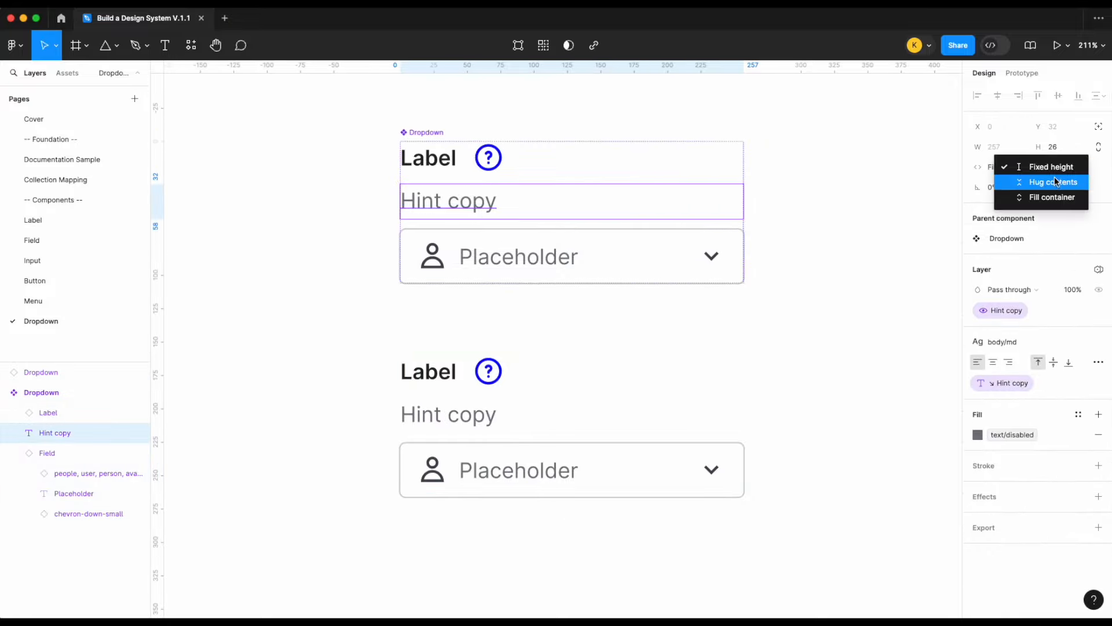
pyautogui.click(1055, 180)
pyautogui.click(465, 169)
pyautogui.click(994, 187)
pyautogui.click(1020, 201)
pyautogui.click(822, 366)
# - Duplicate the Default variant of the Dropdown component set to sit beneath the Selected tag
pyautogui.scroll(-2, 811, 367)
pyautogui.scroll(-3, 807, 369)
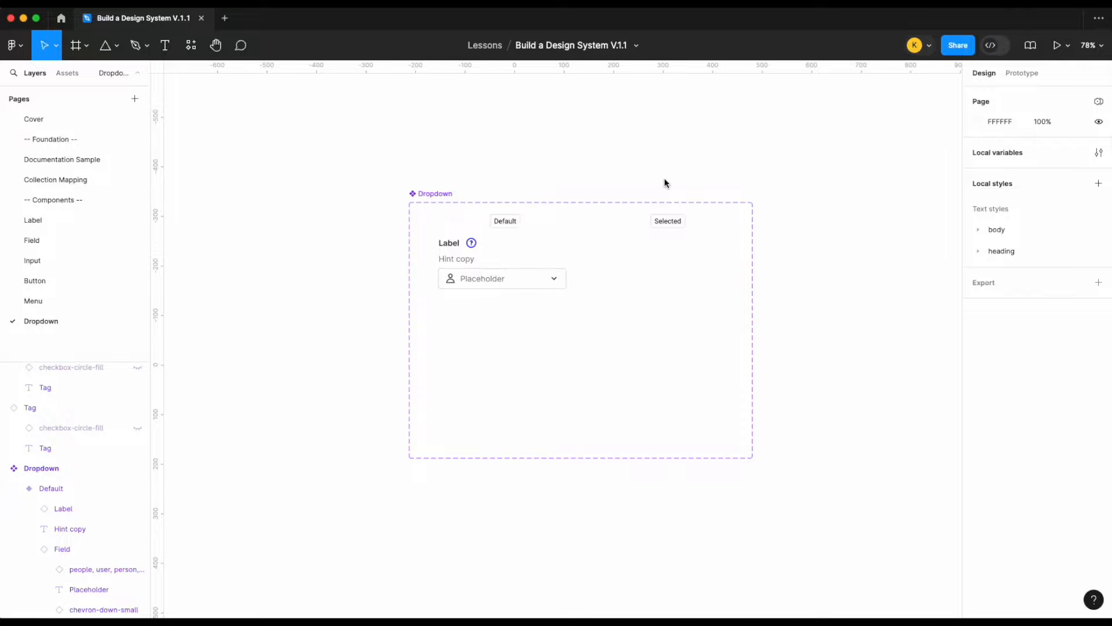
pyautogui.scroll(3, 661, 197)
pyautogui.click(462, 311)
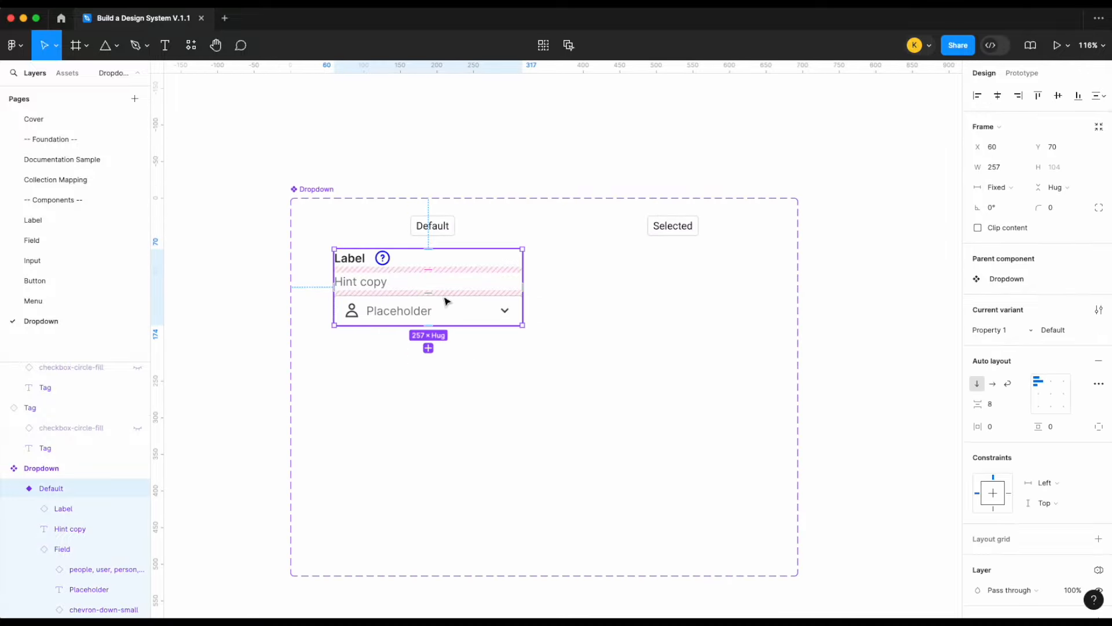
pyautogui.moveTo(450, 298); pyautogui.dragTo(682, 298)
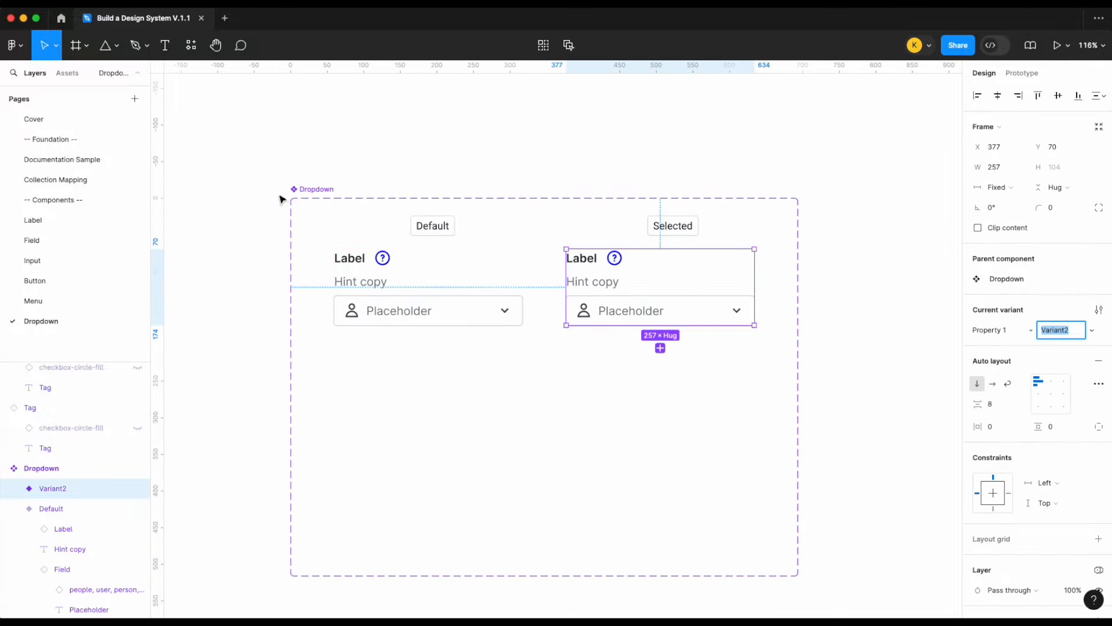
# - Rename the Dropdown component set's variant property to Type
pyautogui.click(313, 196)
pyautogui.doubleClick(1005, 289)
pyautogui.write('Type')
pyautogui.press('Return')
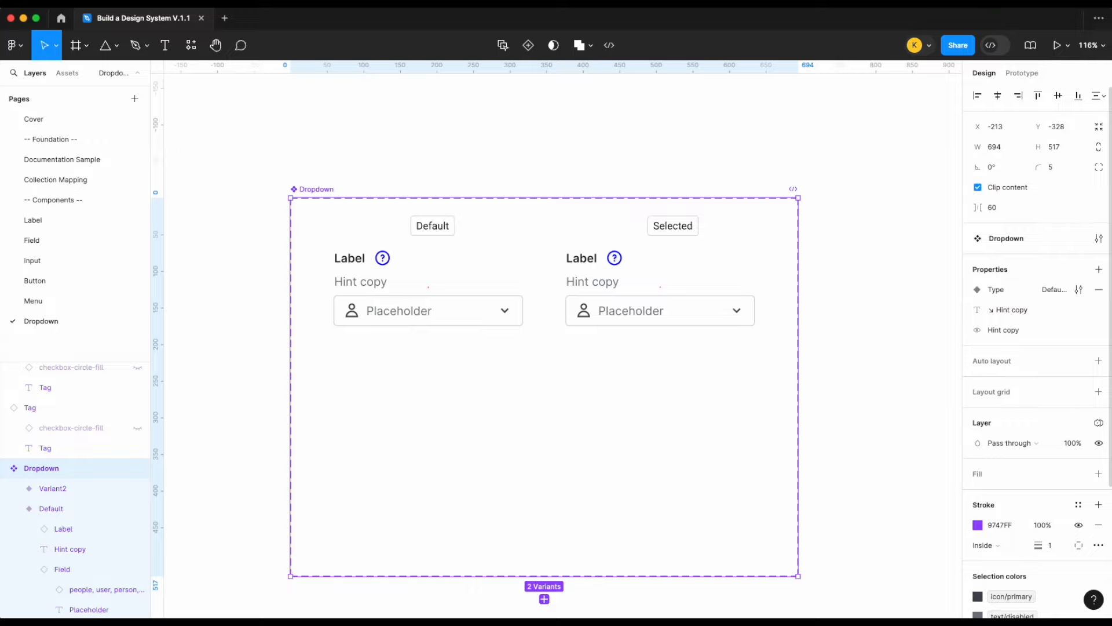
# - Set the Type value to "default" for the variant under the Default tag and "selected" for the one under the Selected tag
pyautogui.click(464, 308)
pyautogui.click(1052, 329)
pyautogui.write('defau')
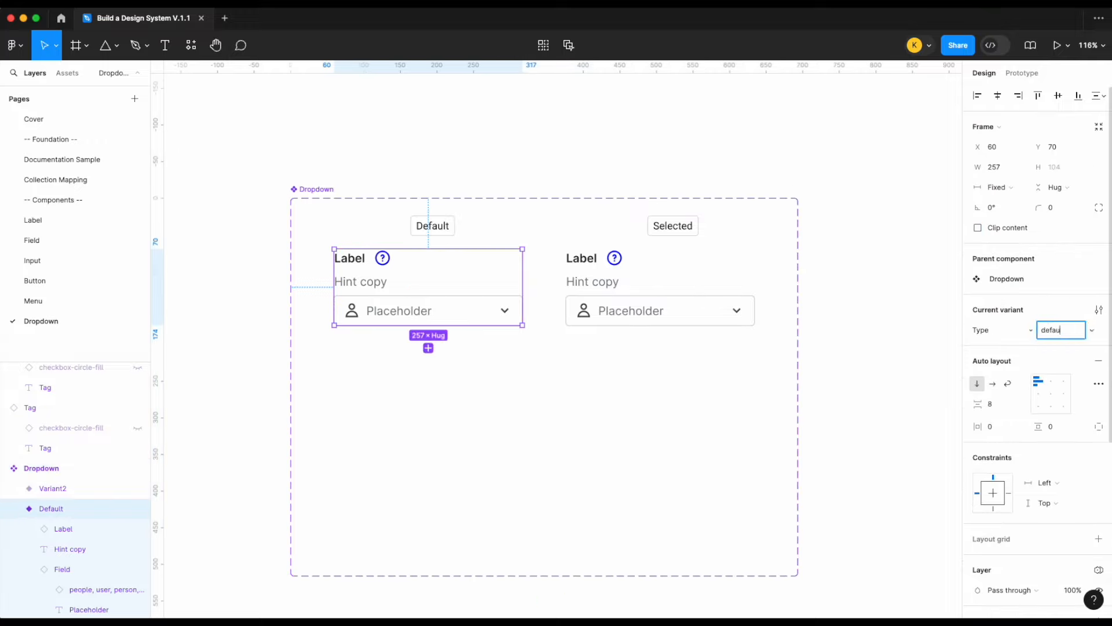
pyautogui.write('lt')
pyautogui.press('Return')
pyautogui.click(595, 400)
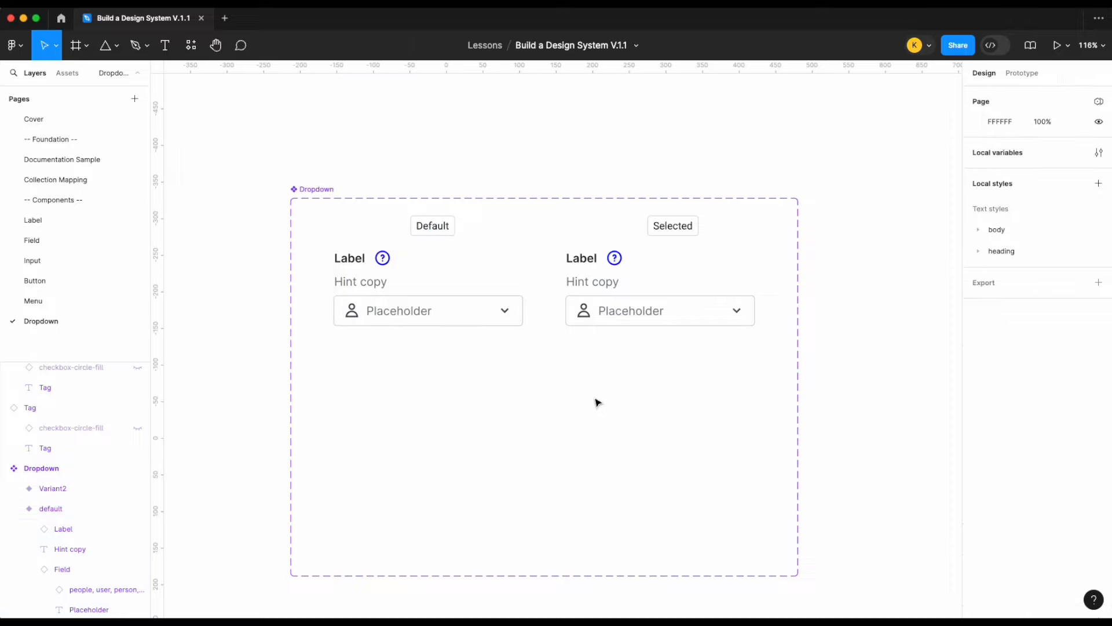
pyautogui.click(658, 286)
pyautogui.click(1055, 329)
pyautogui.write('selected')
pyautogui.press('Return')
# - Insert a local Menu component below the field in the selected variant and set its width to Fill container
pyautogui.click(67, 72)
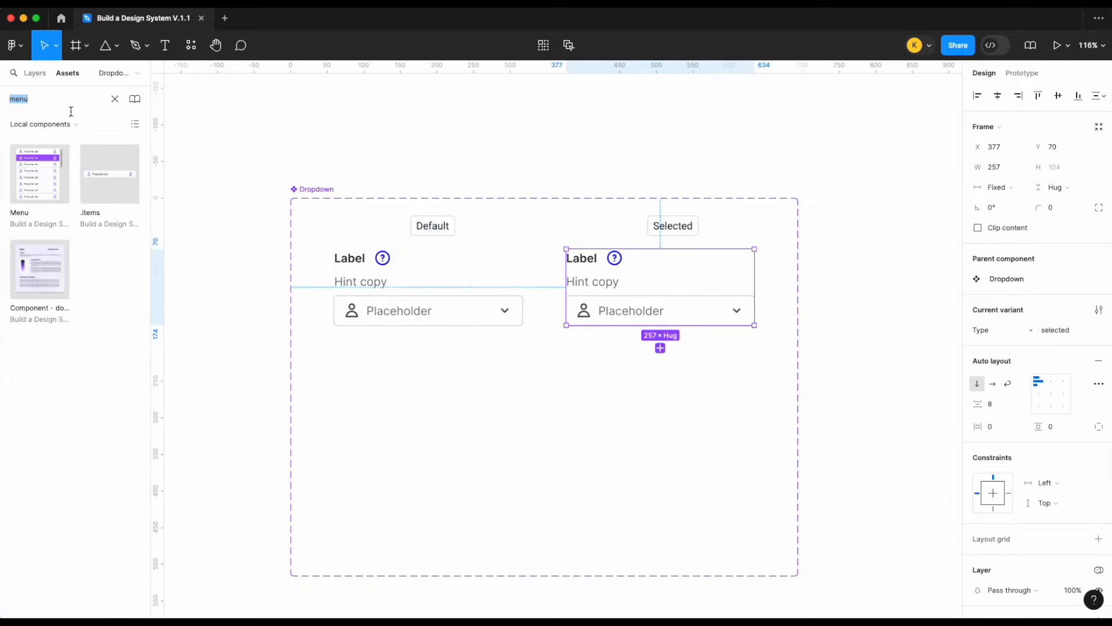
pyautogui.moveTo(40, 173); pyautogui.dragTo(703, 291)
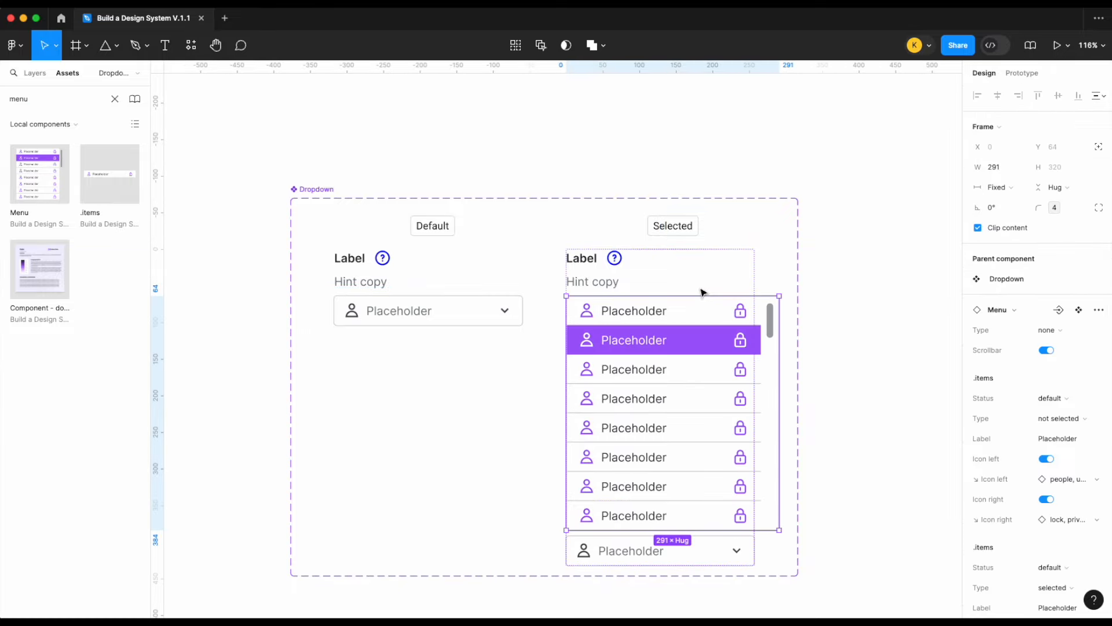
pyautogui.press('Down')
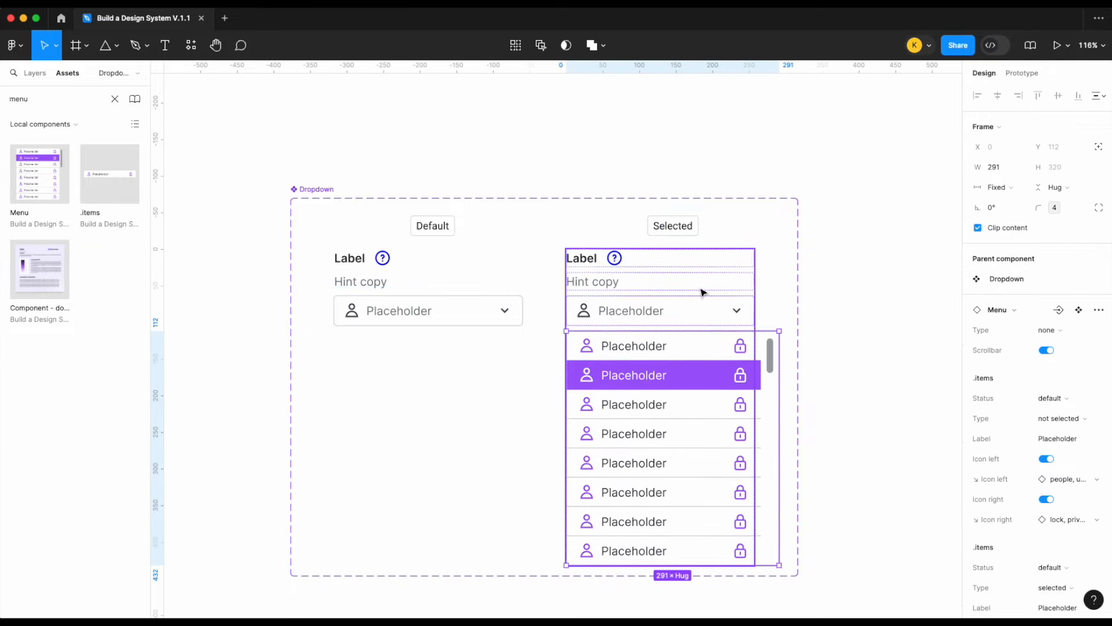
pyautogui.click(997, 188)
pyautogui.click(1003, 217)
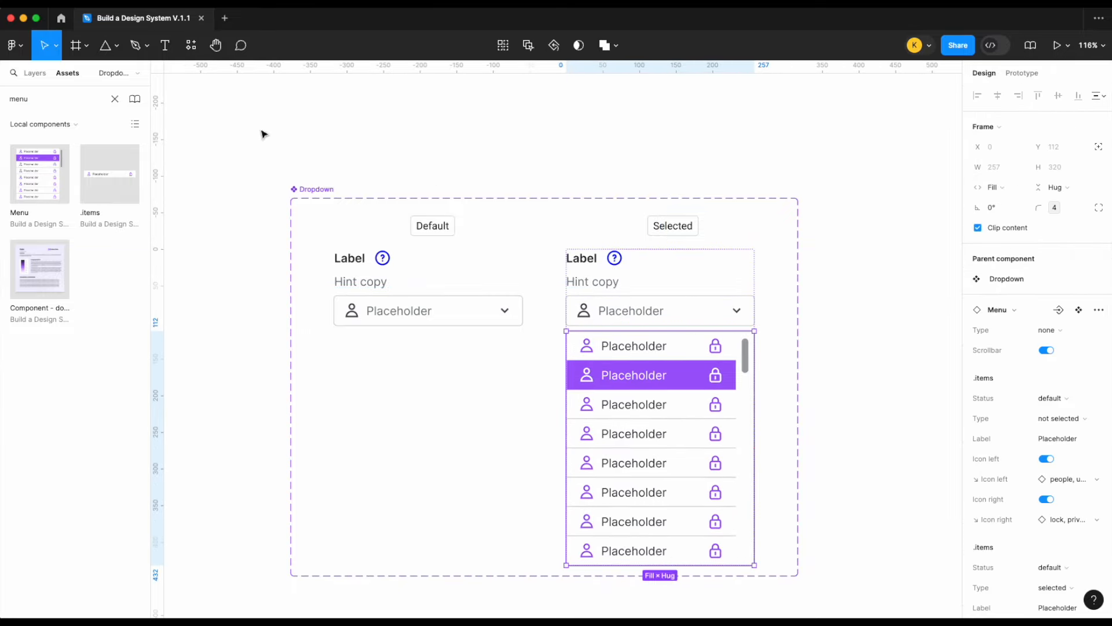
# - Hide the last four .items layers of the Menu in the selected variant, keeping the first four shown
pyautogui.click(32, 73)
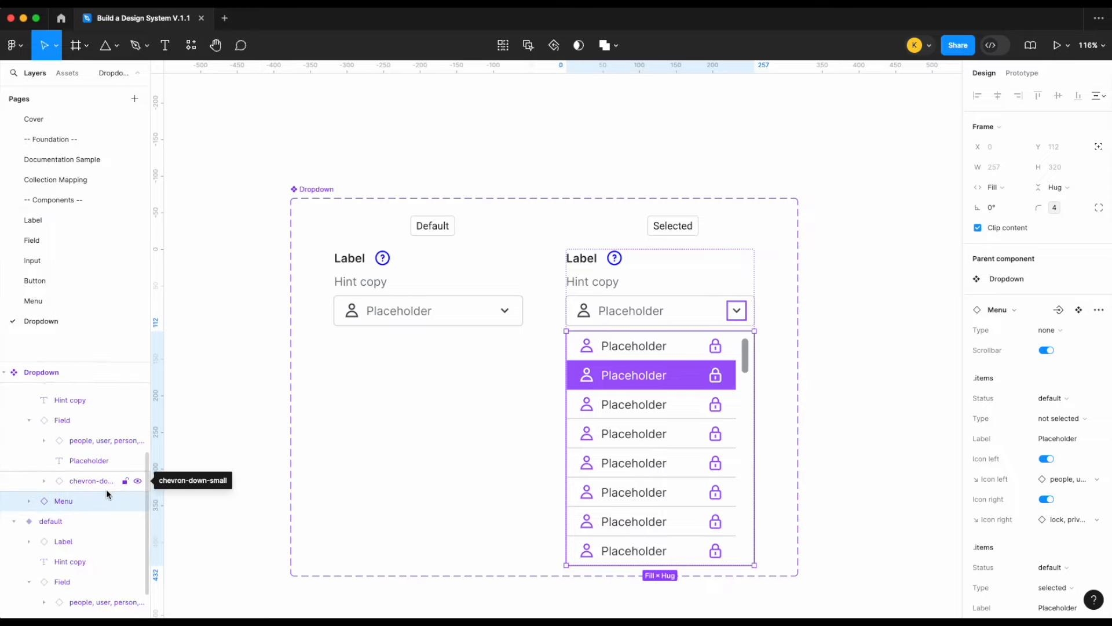
pyautogui.click(28, 501)
pyautogui.scroll(-3, 65, 512)
pyautogui.click(45, 449)
pyautogui.scroll(-2, 116, 539)
pyautogui.click(137, 545)
pyautogui.click(138, 524)
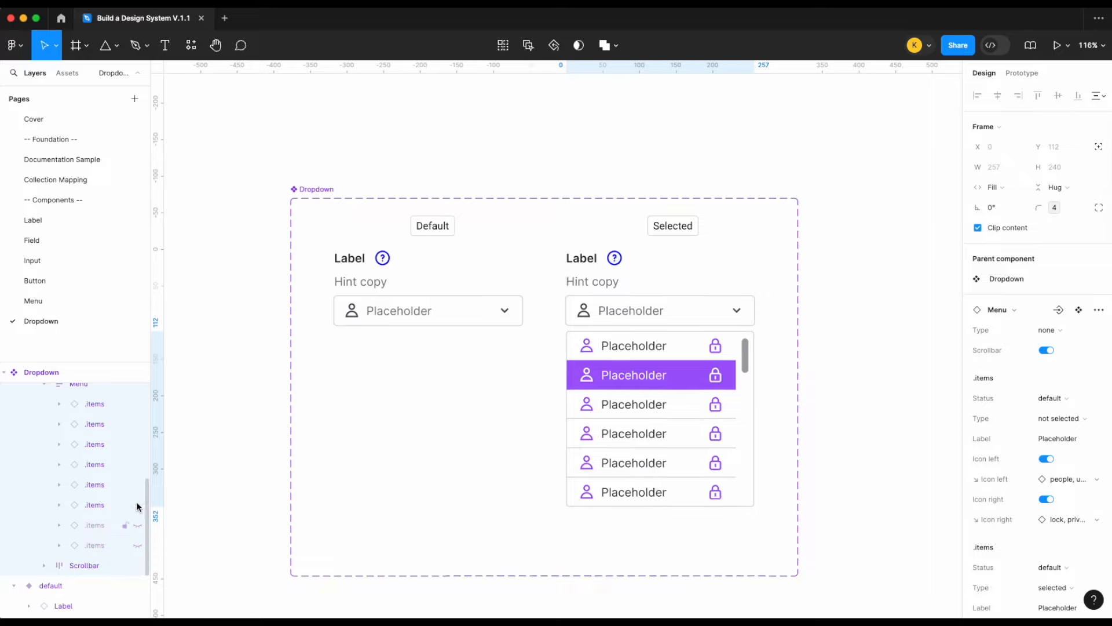
pyautogui.click(138, 504)
pyautogui.click(137, 484)
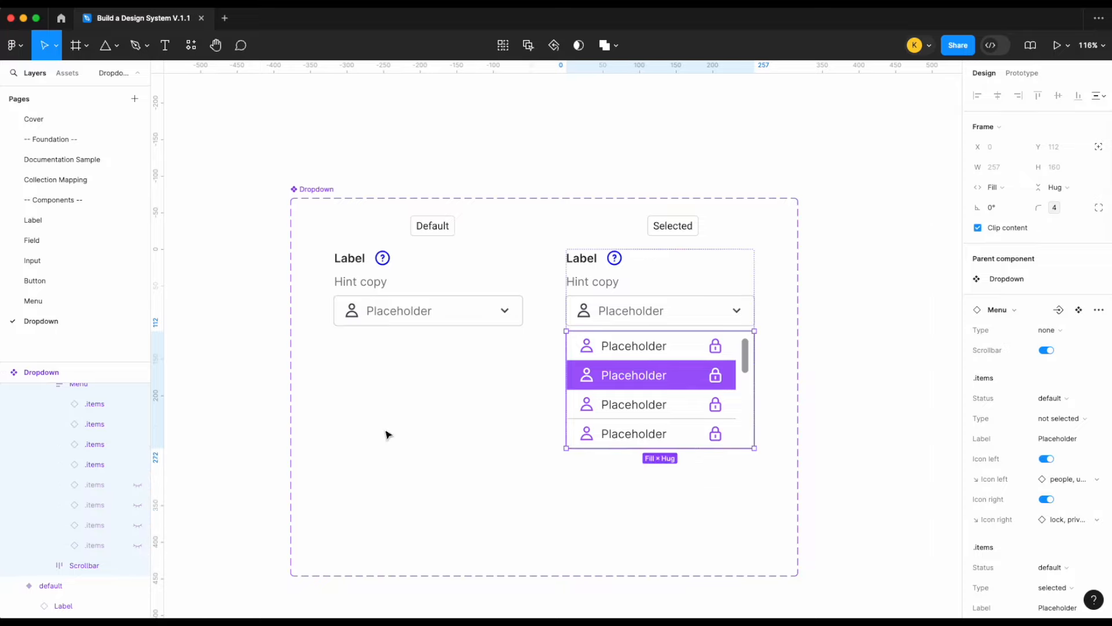
# - Set the Status of the Field in the selected variant to focus
pyautogui.scroll(2, 521, 394)
pyautogui.hscroll(1, 521, 394)
pyautogui.scroll(-1, 568, 197)
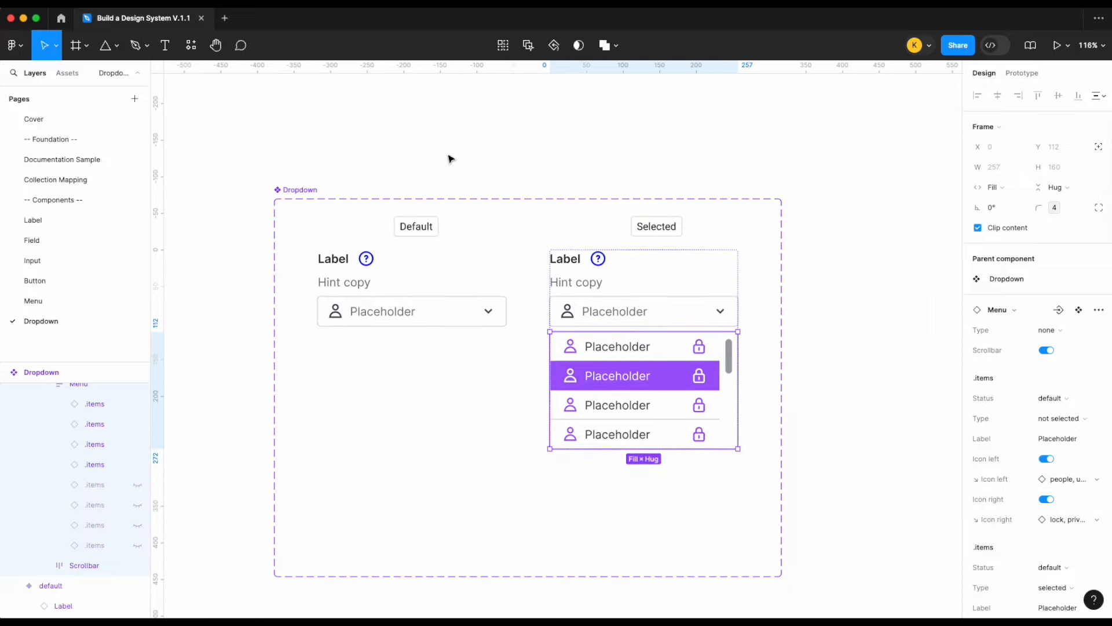
pyautogui.click(572, 146)
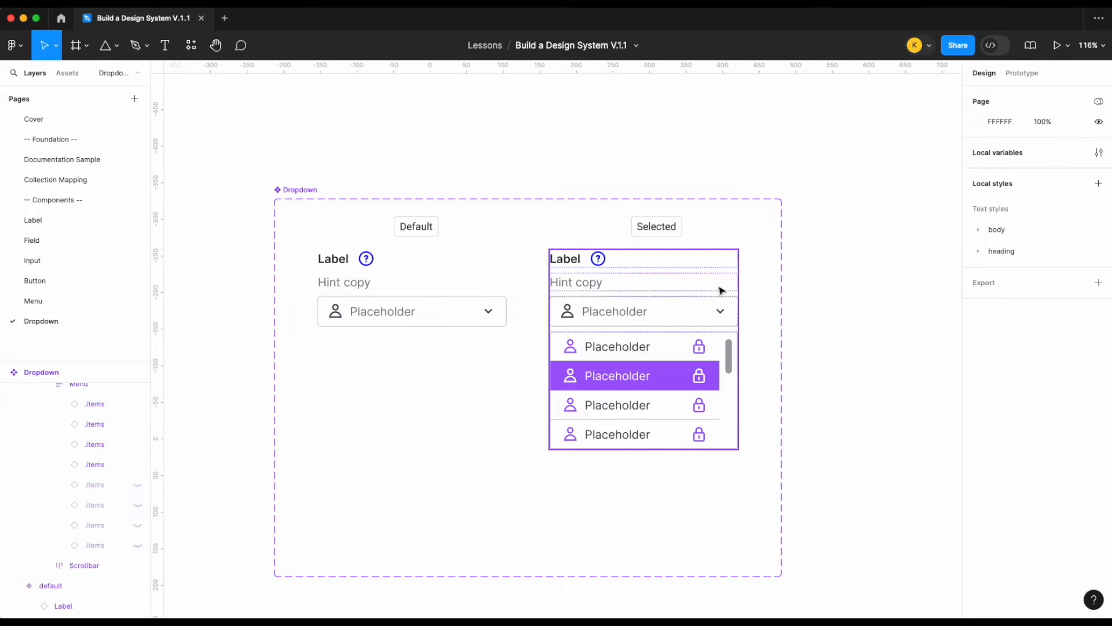
pyautogui.click(697, 317)
pyautogui.click(697, 318)
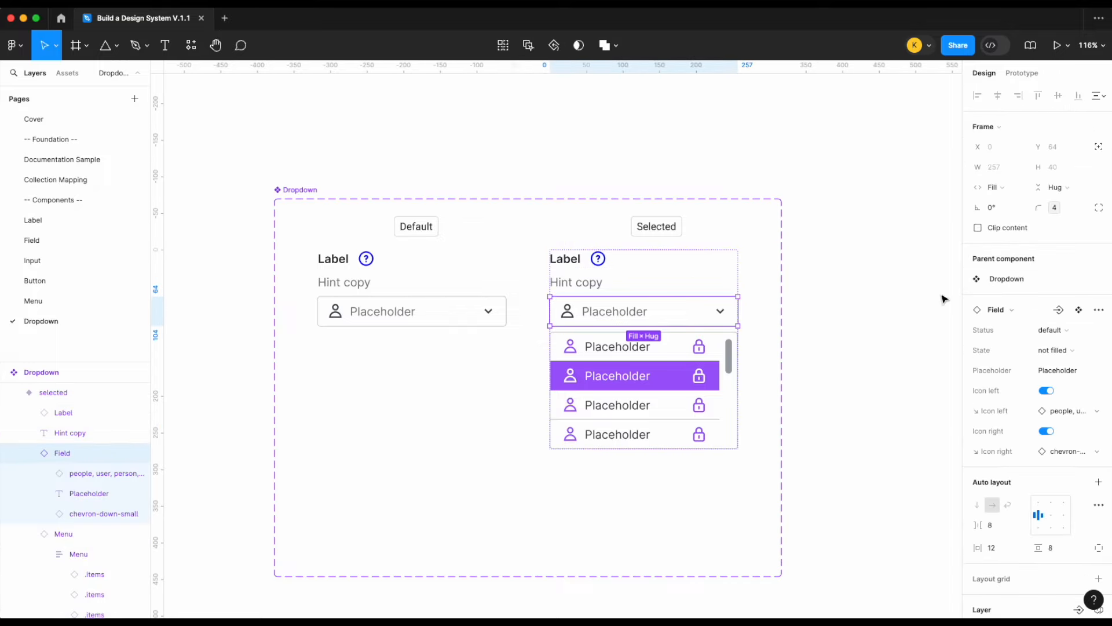
pyautogui.click(1055, 336)
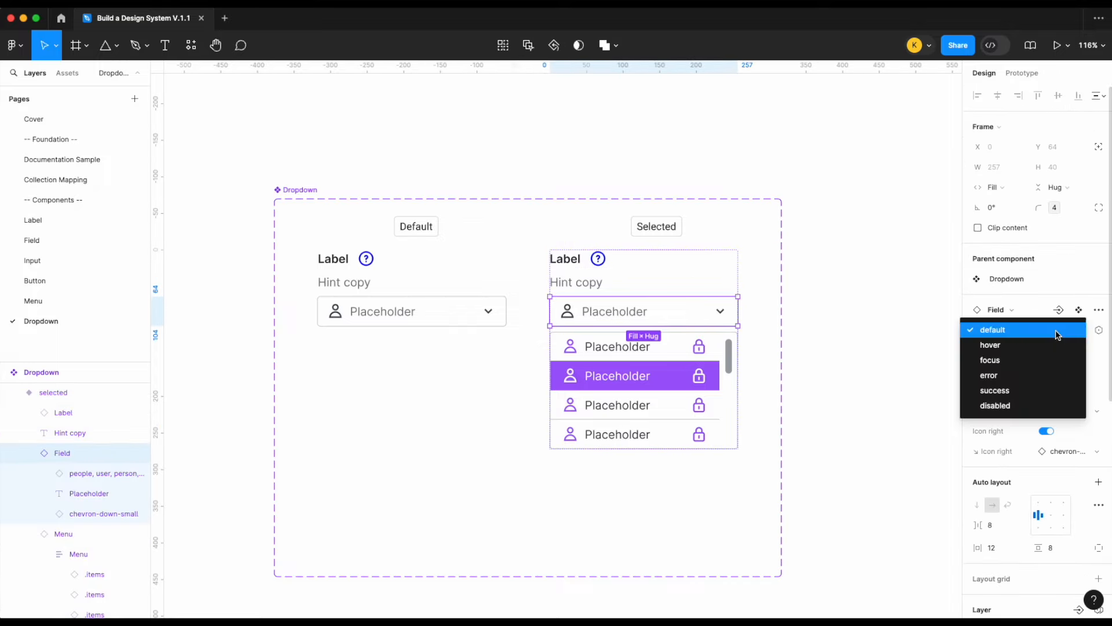
pyautogui.click(1043, 360)
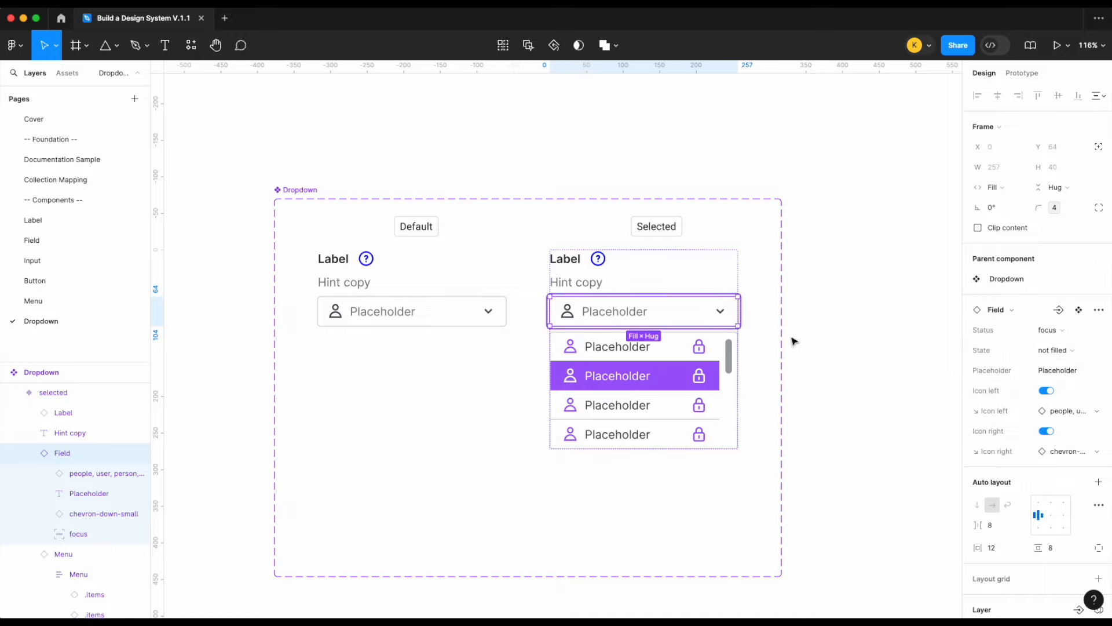
pyautogui.click(810, 338)
# - Swap the chevron-down-small icon in the selected variant's field for chevron-top-small
pyautogui.click(681, 323)
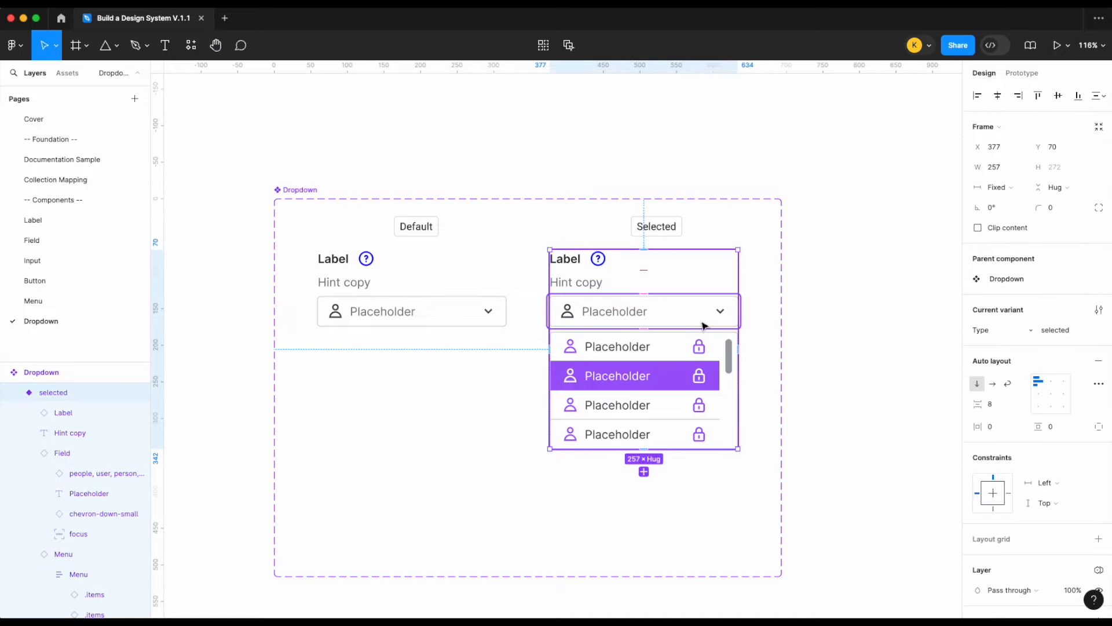
pyautogui.click(718, 322)
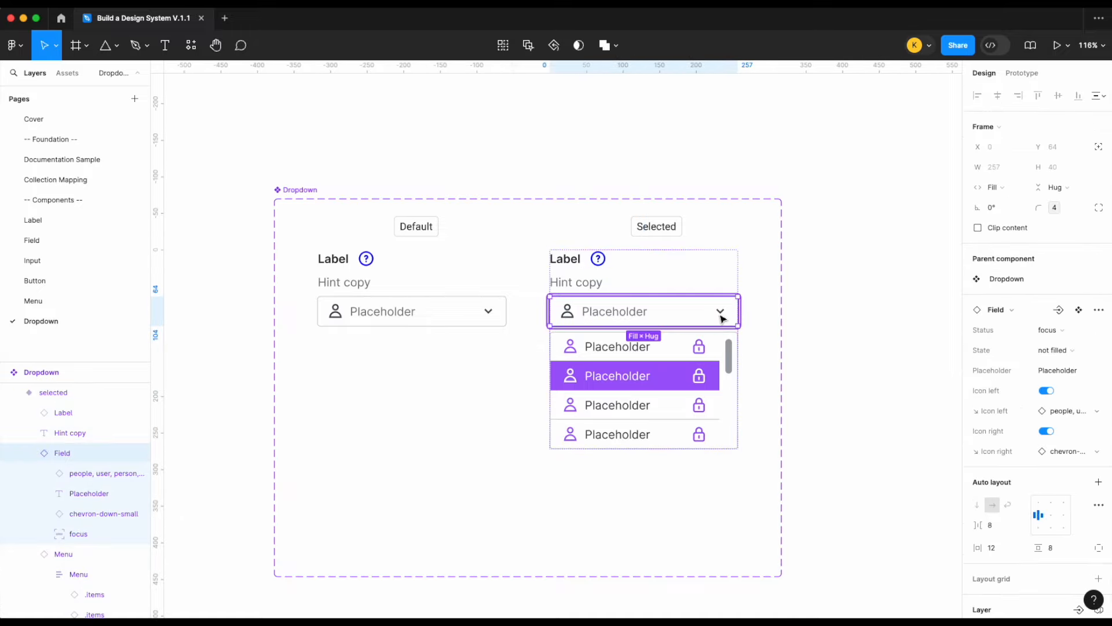
pyautogui.click(721, 317)
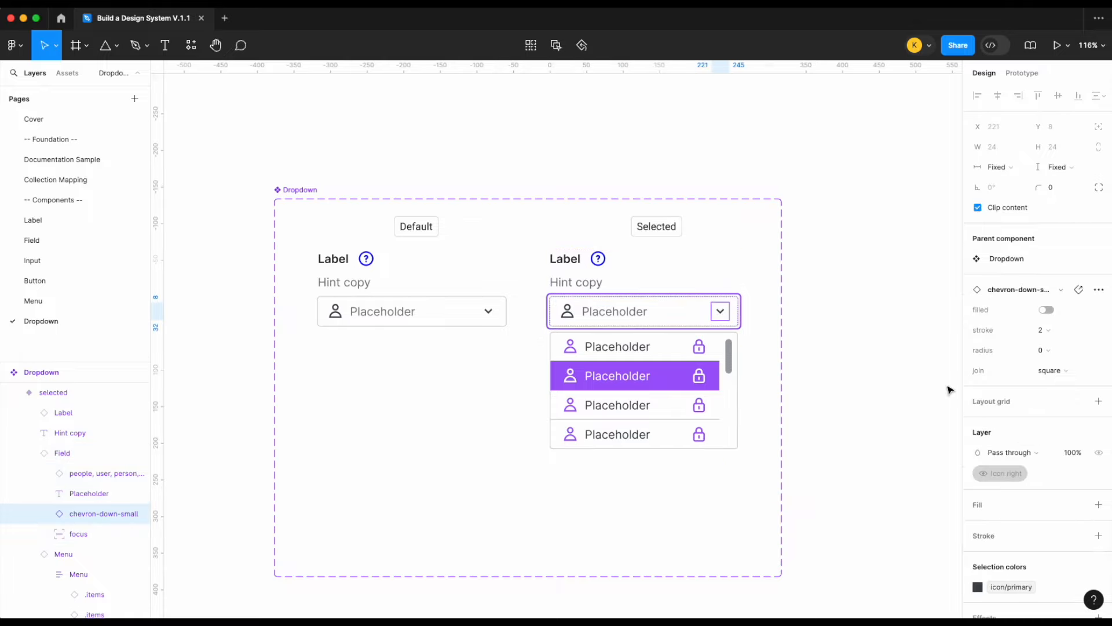
pyautogui.click(1062, 289)
pyautogui.write('chevro')
pyautogui.scroll(-4, 1028, 481)
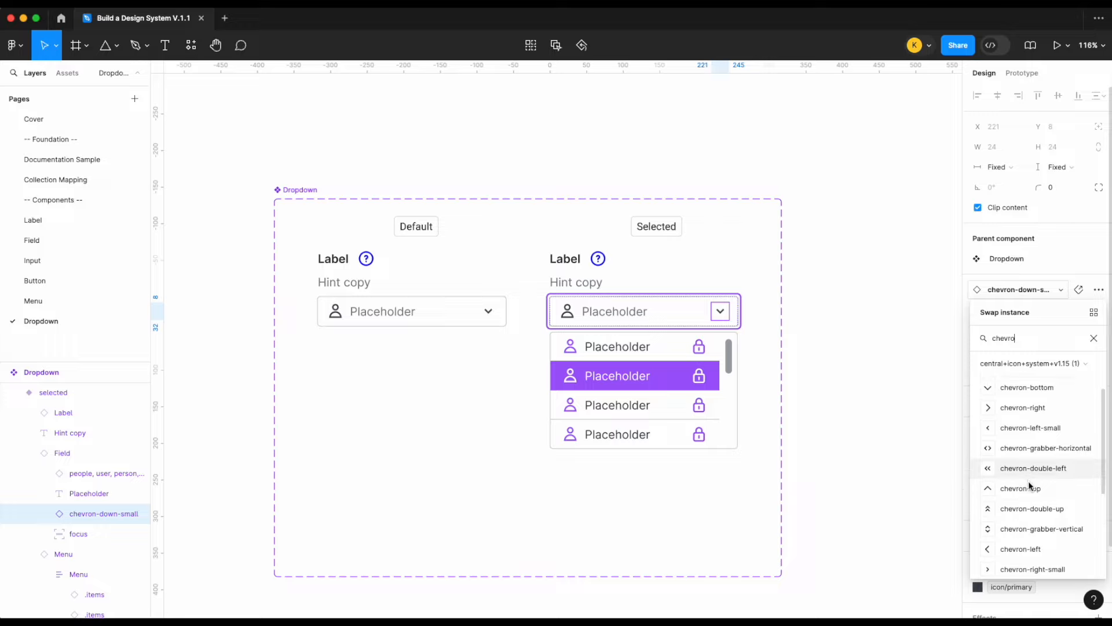
pyautogui.scroll(-5, 1028, 481)
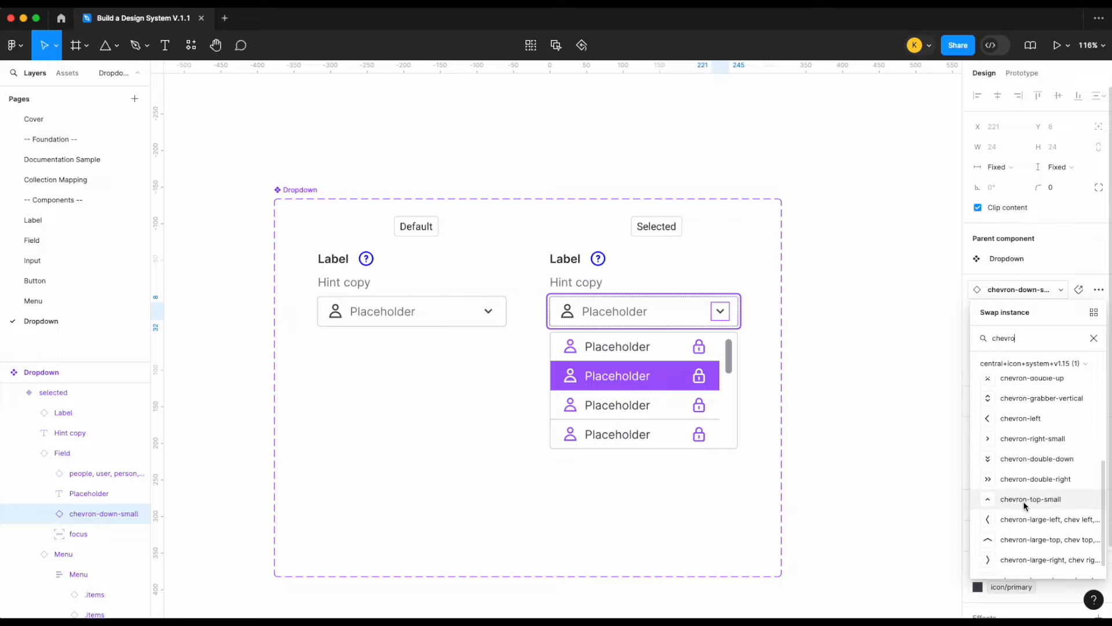
pyautogui.click(875, 418)
pyautogui.click(873, 396)
# - Place an instance of the default Dropdown beside the component set, past the selected variant, and switch its Type to selected
pyautogui.hscroll(2, 873, 396)
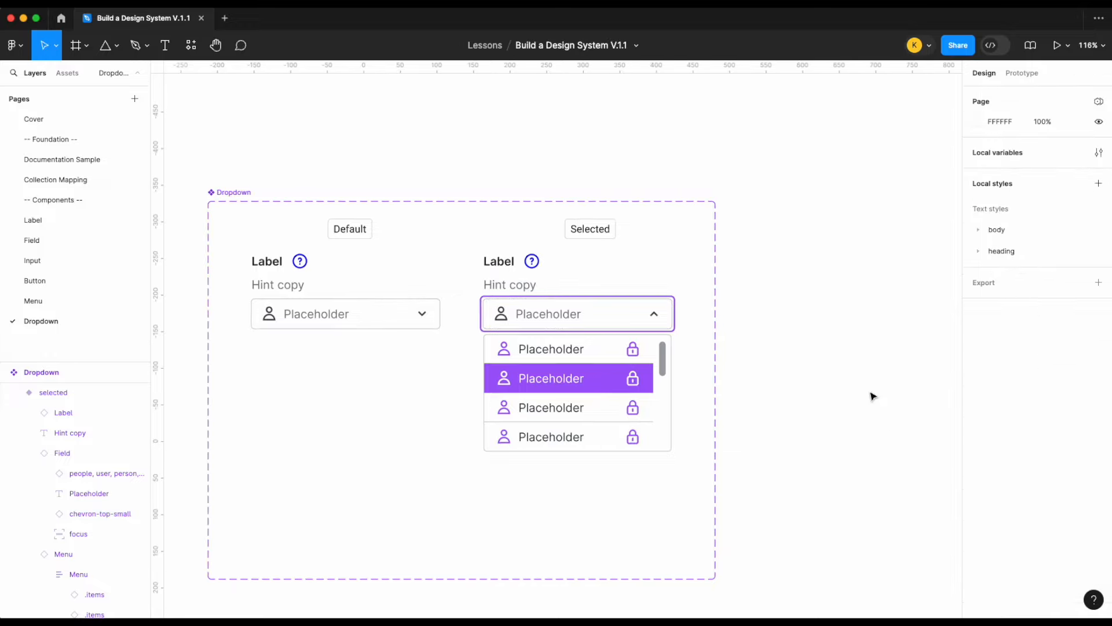
pyautogui.scroll(-3, 873, 396)
pyautogui.scroll(3, 852, 303)
pyautogui.hscroll(-2, 805, 290)
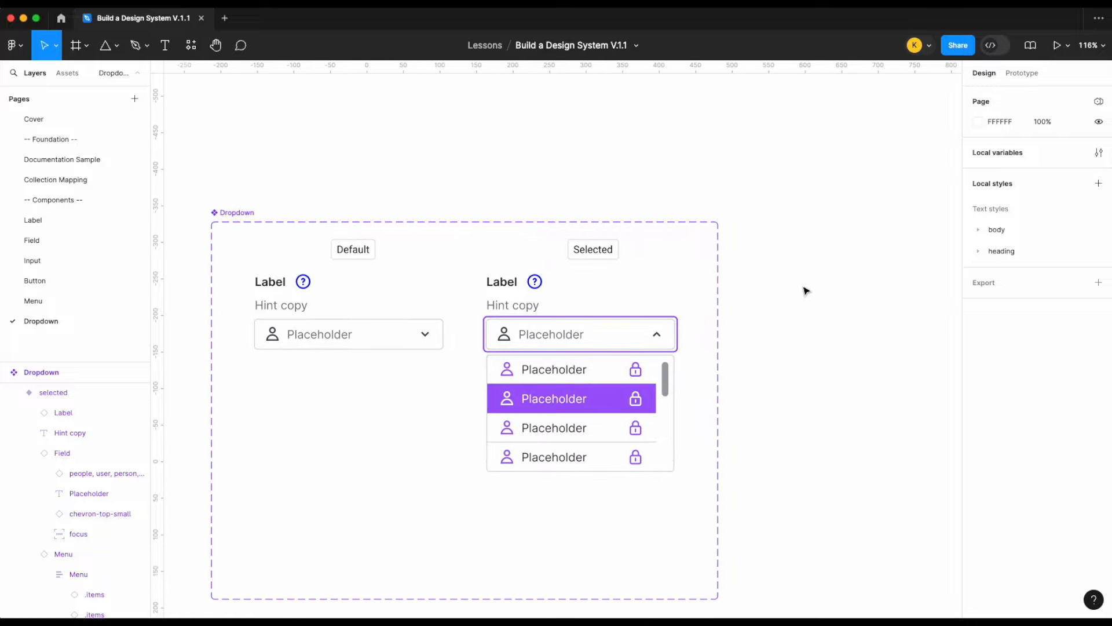
pyautogui.hscroll(-2, 776, 222)
pyautogui.scroll(-2, 782, 222)
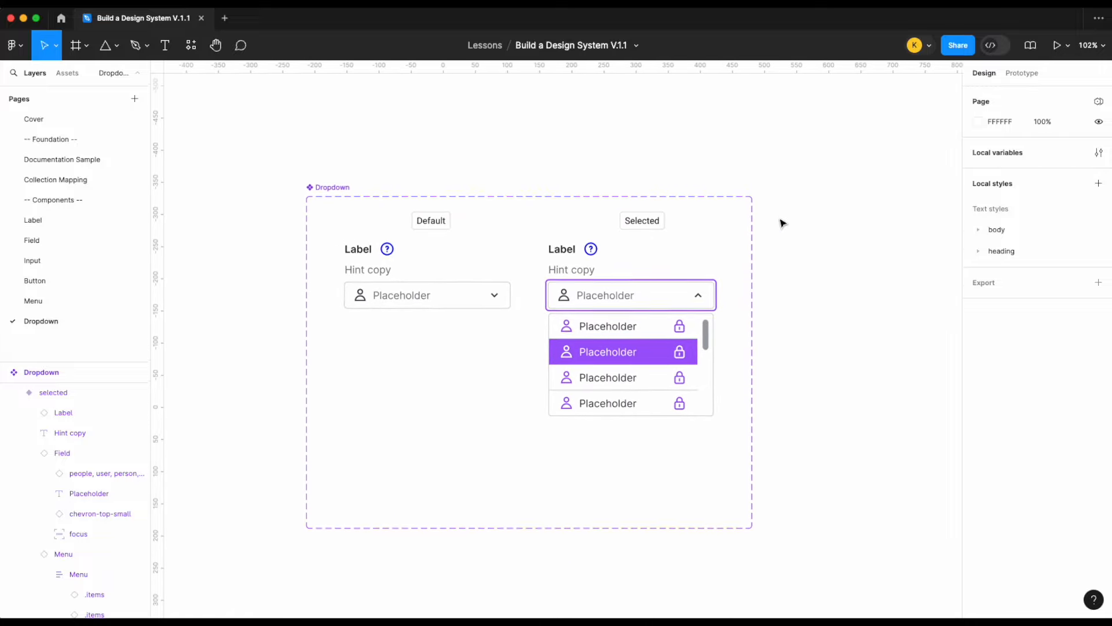
pyautogui.click(429, 298)
pyautogui.moveTo(429, 297); pyautogui.dragTo(884, 299)
pyautogui.hscroll(3, 884, 300)
pyautogui.click(1050, 279)
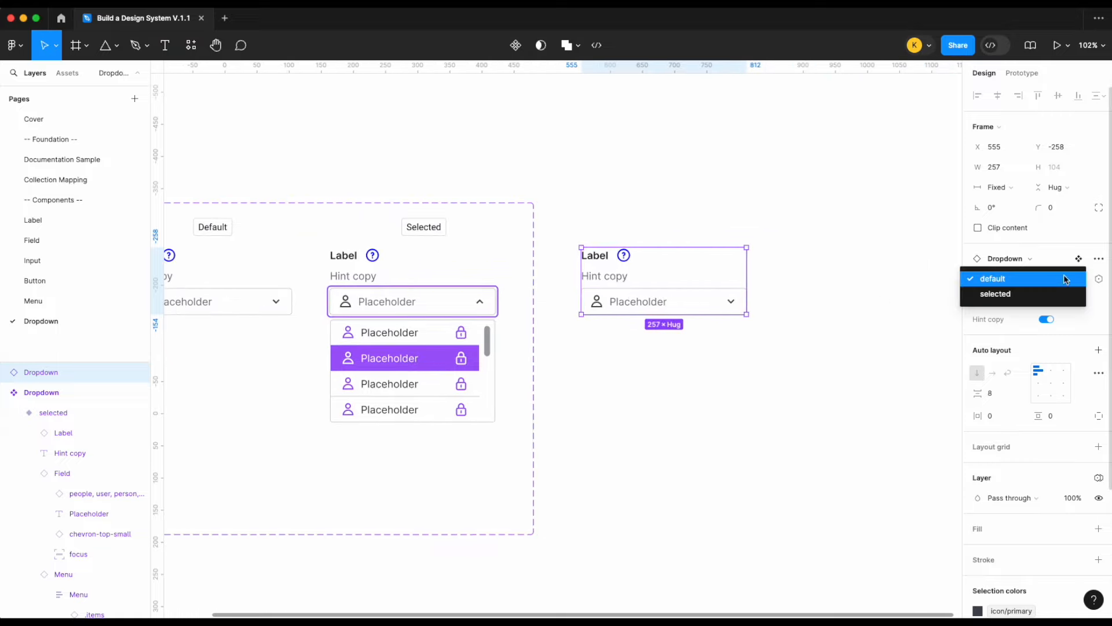
pyautogui.click(1050, 294)
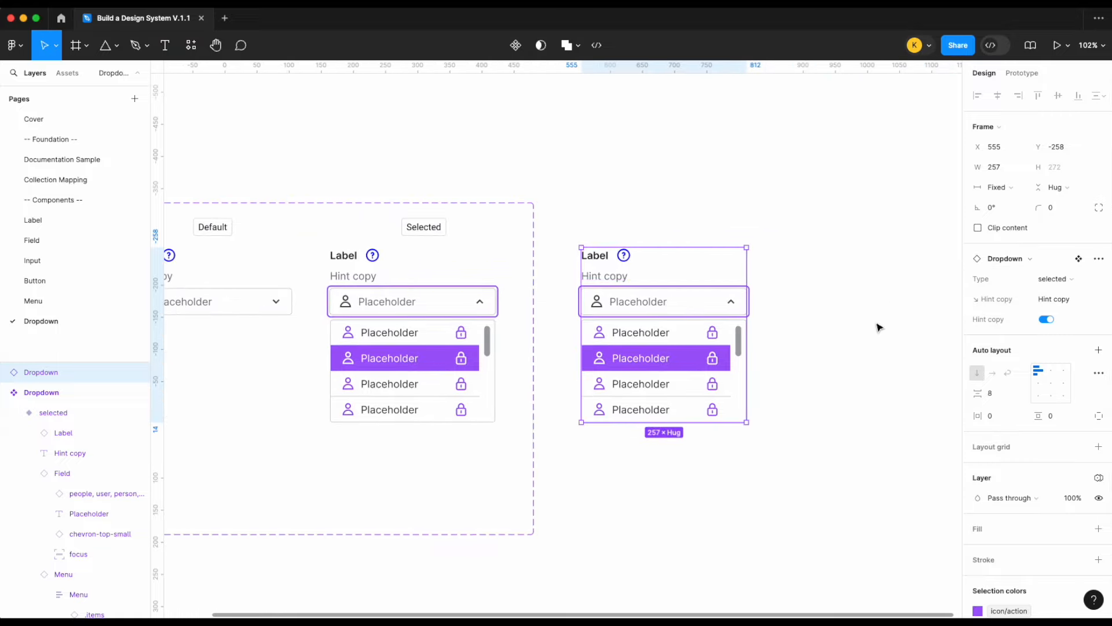
# - Reorder the Dropdown component set's properties so the Hint copy visibility property sits above the ↘ Hint copy text property
pyautogui.hscroll(-3, 429, 248)
pyautogui.click(277, 197)
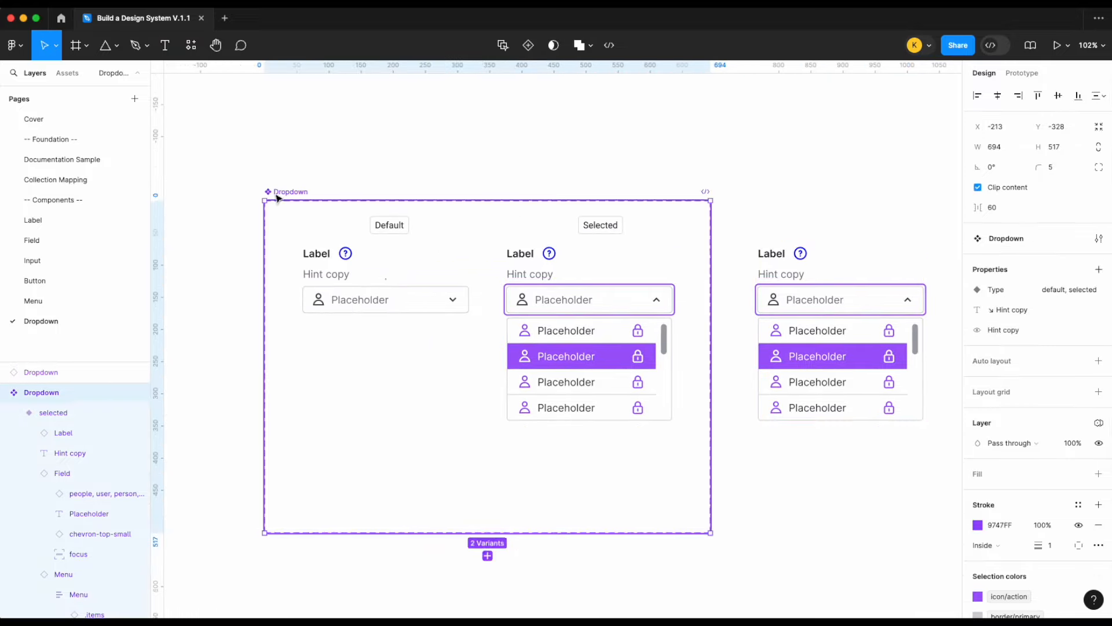
pyautogui.moveTo(1022, 329); pyautogui.dragTo(1018, 308)
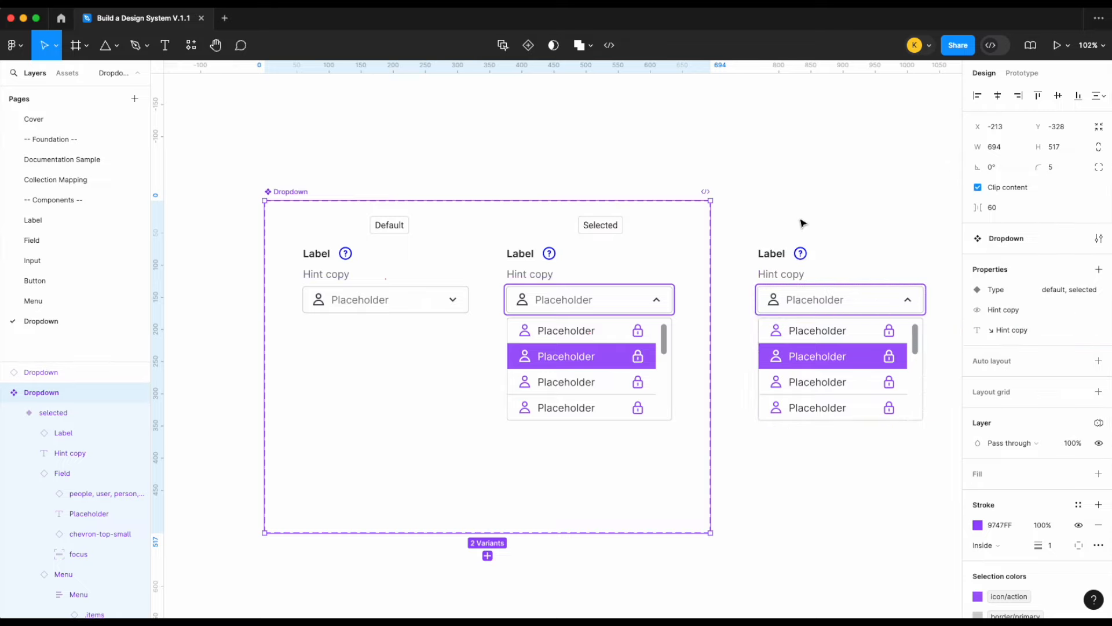
# - Toggle Hint copy repeatedly on the Dropdown instance outside the component set, leaving it off
pyautogui.hscroll(1, 803, 223)
pyautogui.click(797, 328)
pyautogui.click(1047, 300)
pyautogui.click(1047, 299)
pyautogui.click(1047, 299)
pyautogui.click(1047, 299)
pyautogui.click(1047, 299)
pyautogui.click(1047, 300)
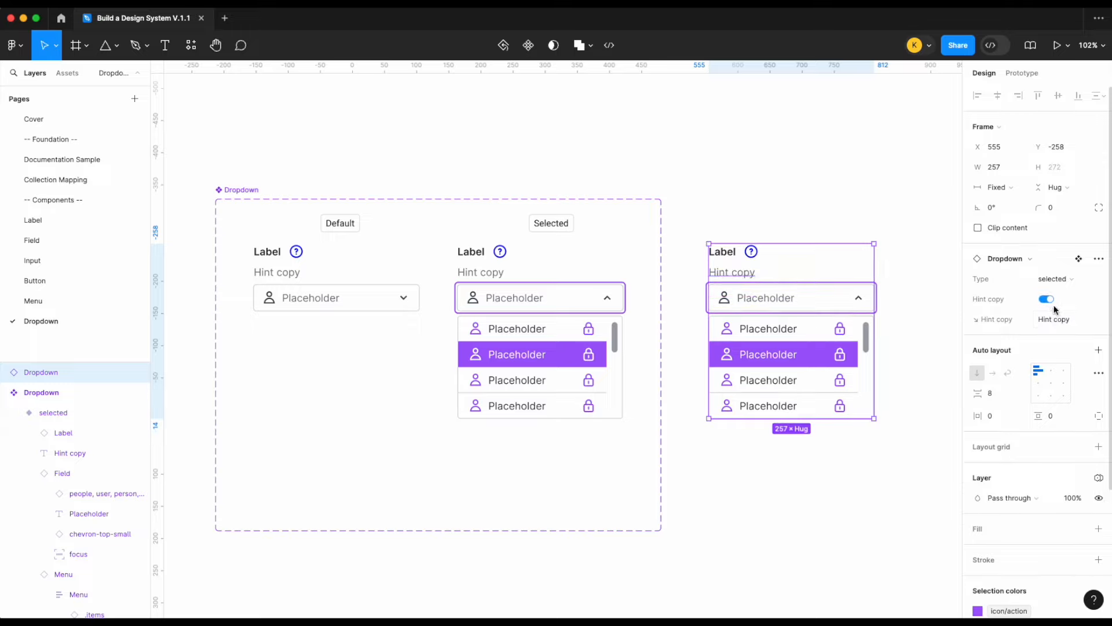
pyautogui.click(1051, 302)
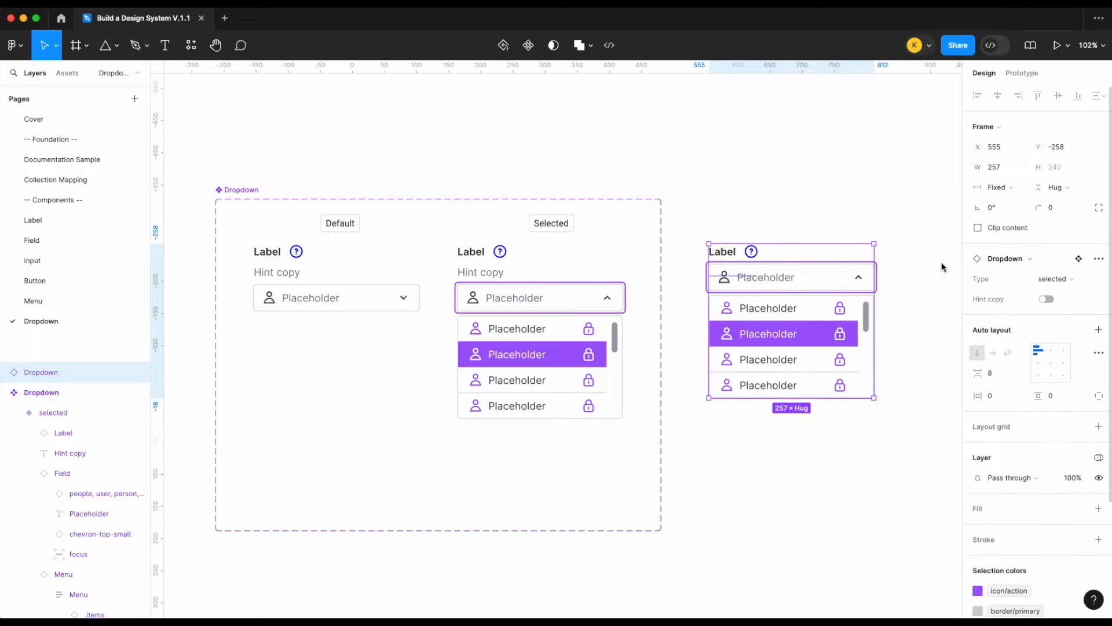
# - Turn Hint copy on for the Dropdown instance outside the component set and deselect it
pyautogui.click(1050, 302)
pyautogui.click(786, 192)
pyautogui.scroll(-2, 787, 191)
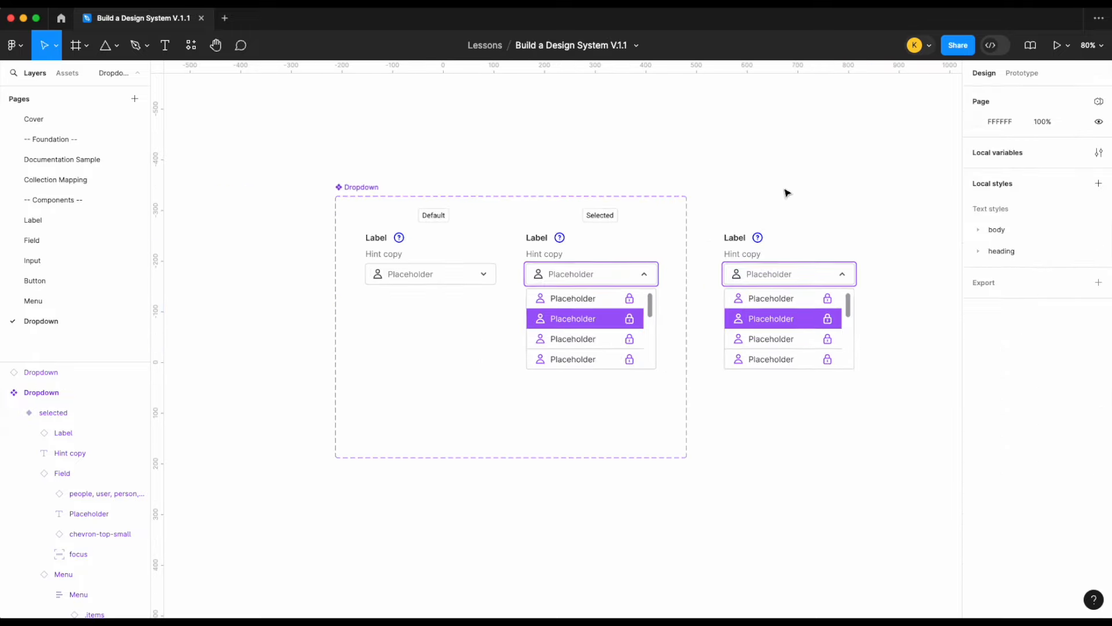
pyautogui.hscroll(-1, 787, 192)
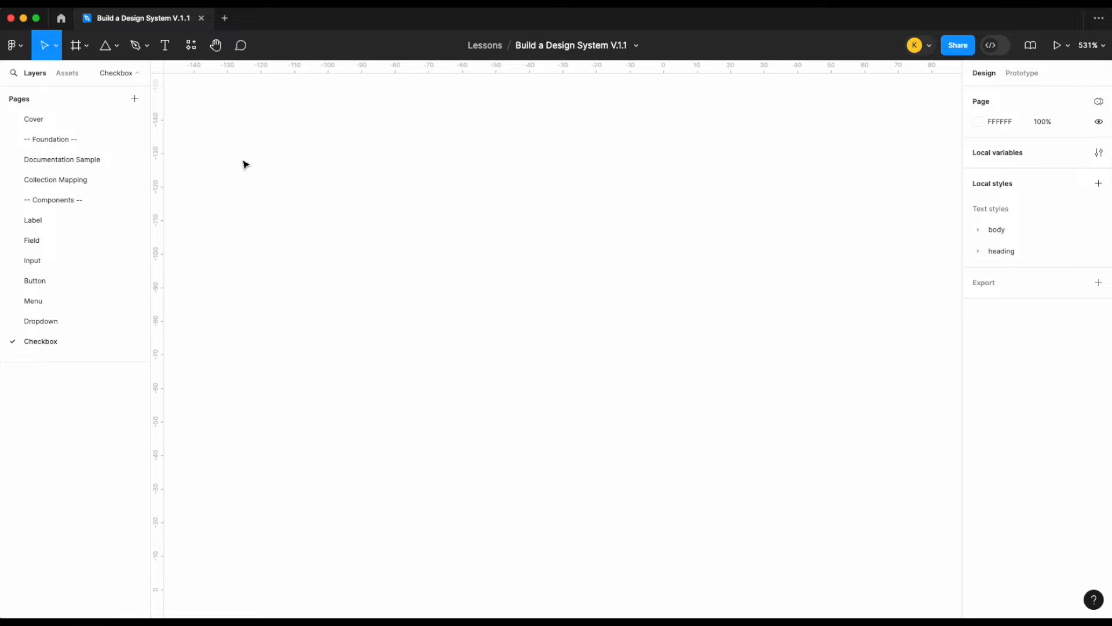
# - Find the "check, checkmark" icon among the assets with "check" and place an instance on the Checkbox page
pyautogui.click(67, 73)
pyautogui.write('check')
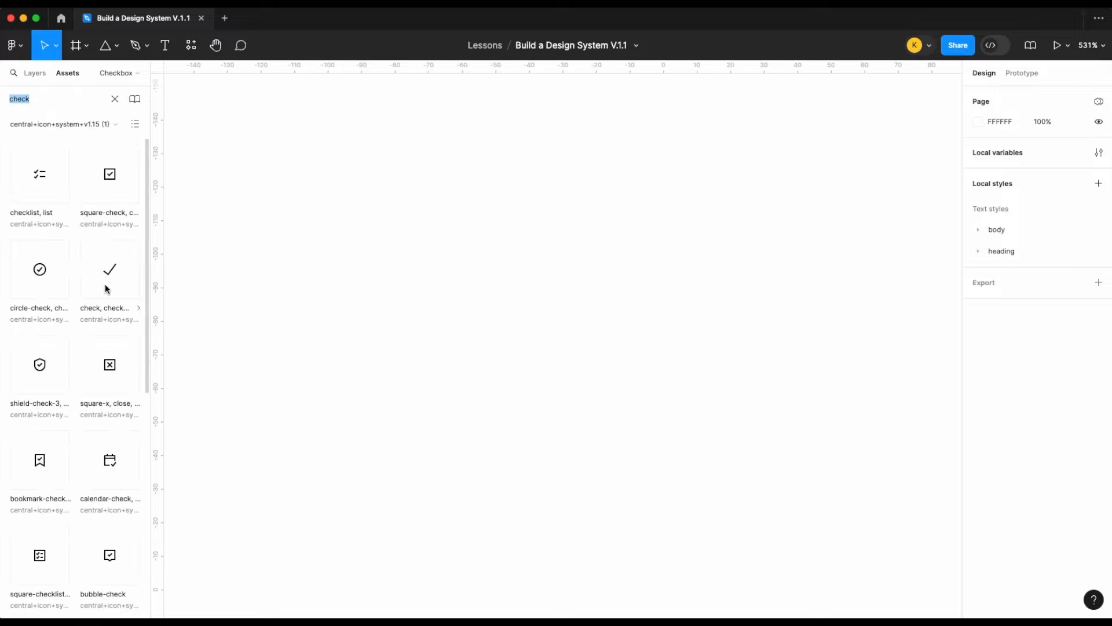
pyautogui.moveTo(107, 287); pyautogui.dragTo(725, 318)
pyautogui.click(33, 74)
pyautogui.hscroll(5, 628, 271)
pyautogui.scroll(1, 628, 271)
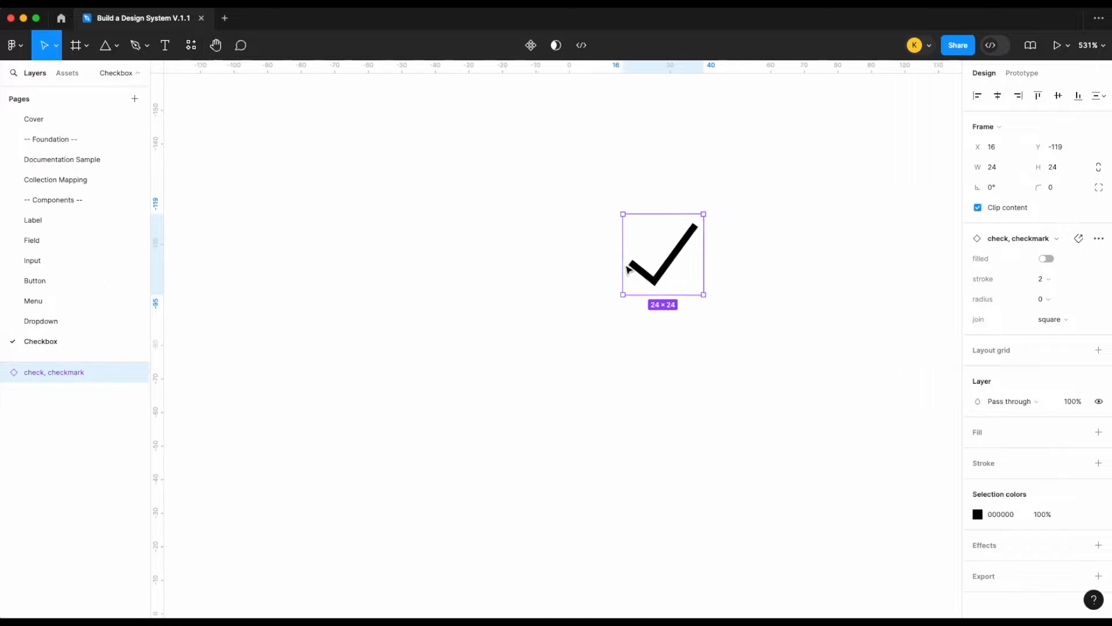
# - Set the checkmark icon's radius to 2 and its join to round
pyautogui.scroll(3, 649, 278)
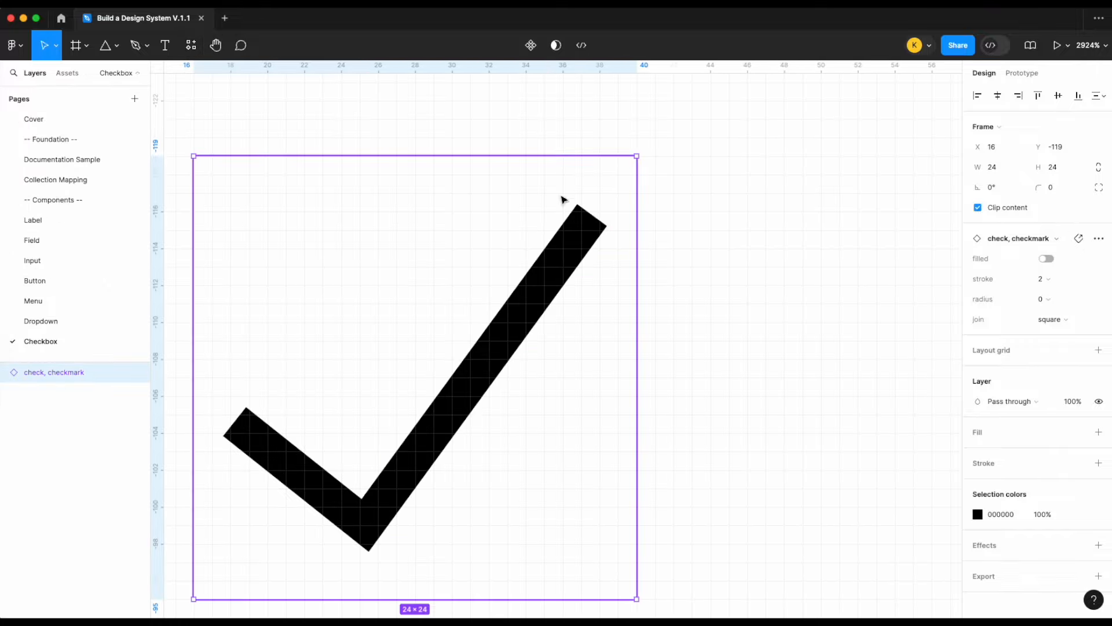
pyautogui.scroll(-5, 635, 251)
pyautogui.click(1066, 305)
pyautogui.click(1045, 325)
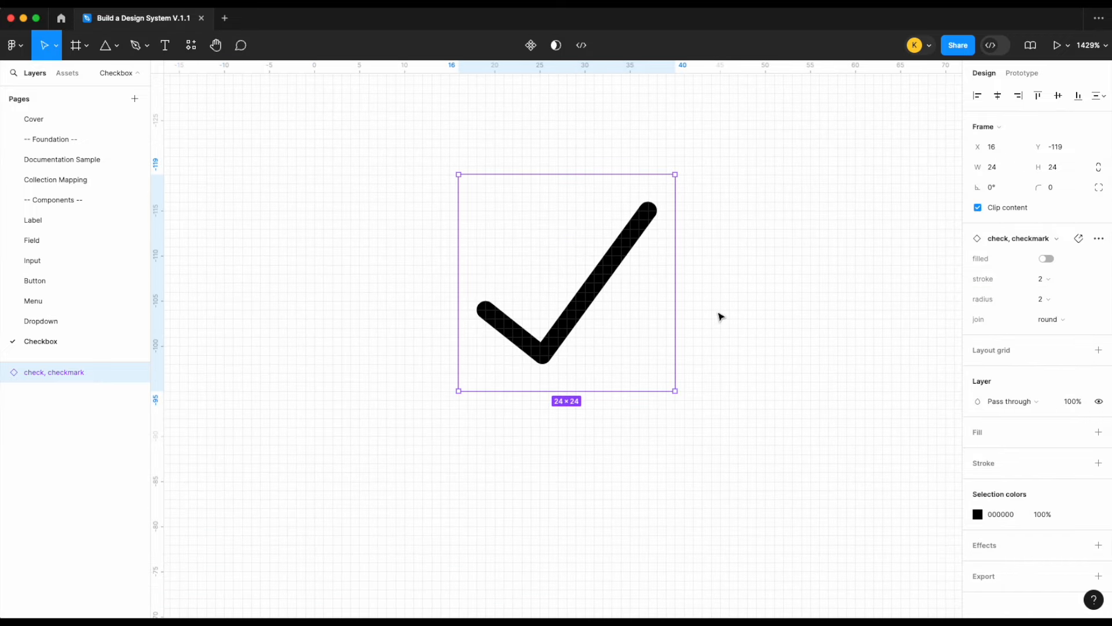
pyautogui.click(720, 317)
pyautogui.scroll(-3, 720, 313)
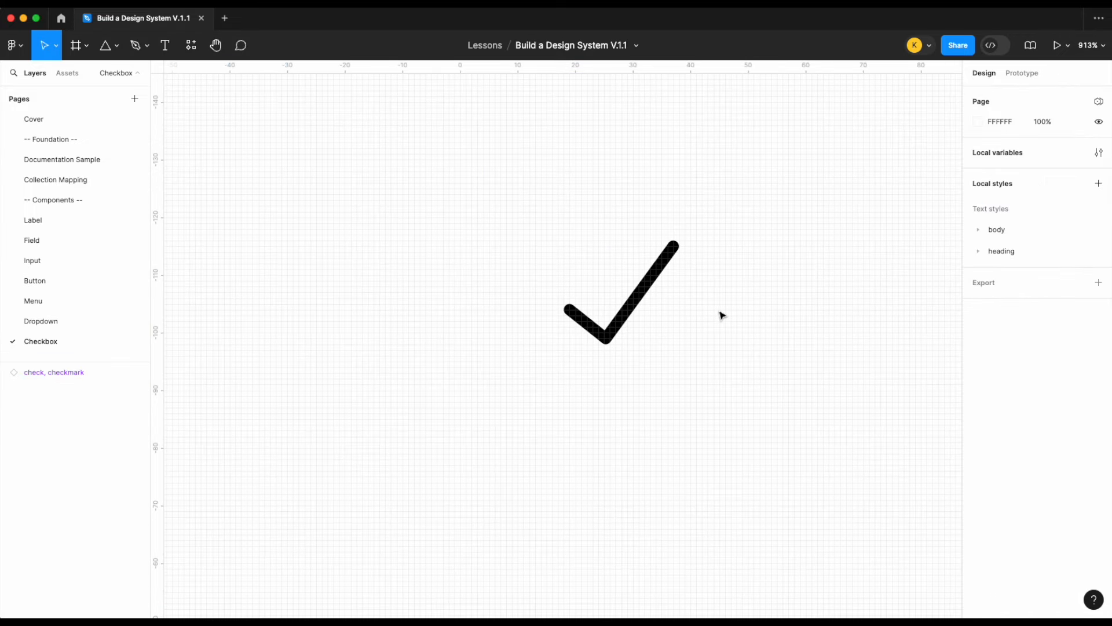
# - Wrap the checkmark icon in an auto layout frame with horizontal and vertical padding of 0
pyautogui.click(638, 295)
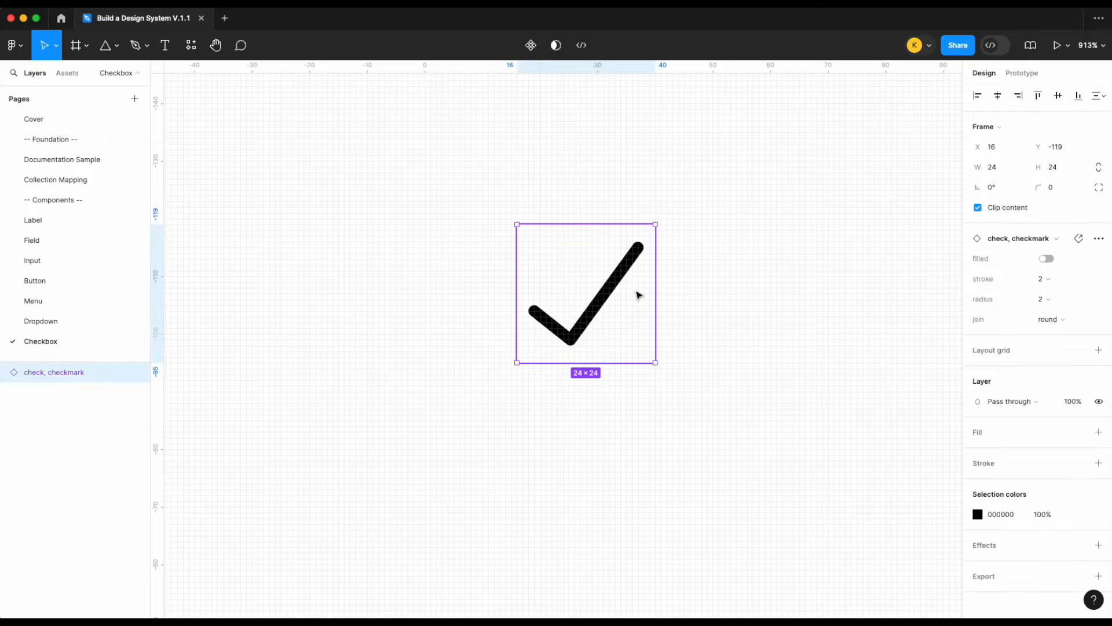
pyautogui.hotkey('shift', 'a')
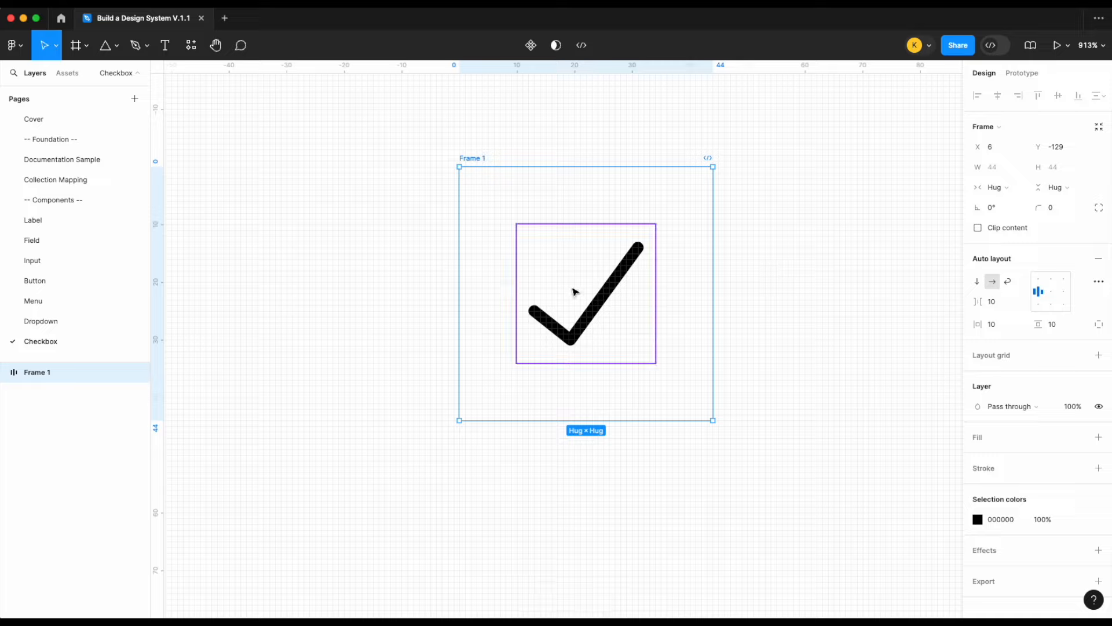
pyautogui.click(576, 291)
pyautogui.click(479, 169)
pyautogui.click(1007, 330)
pyautogui.write('0')
pyautogui.press('Return')
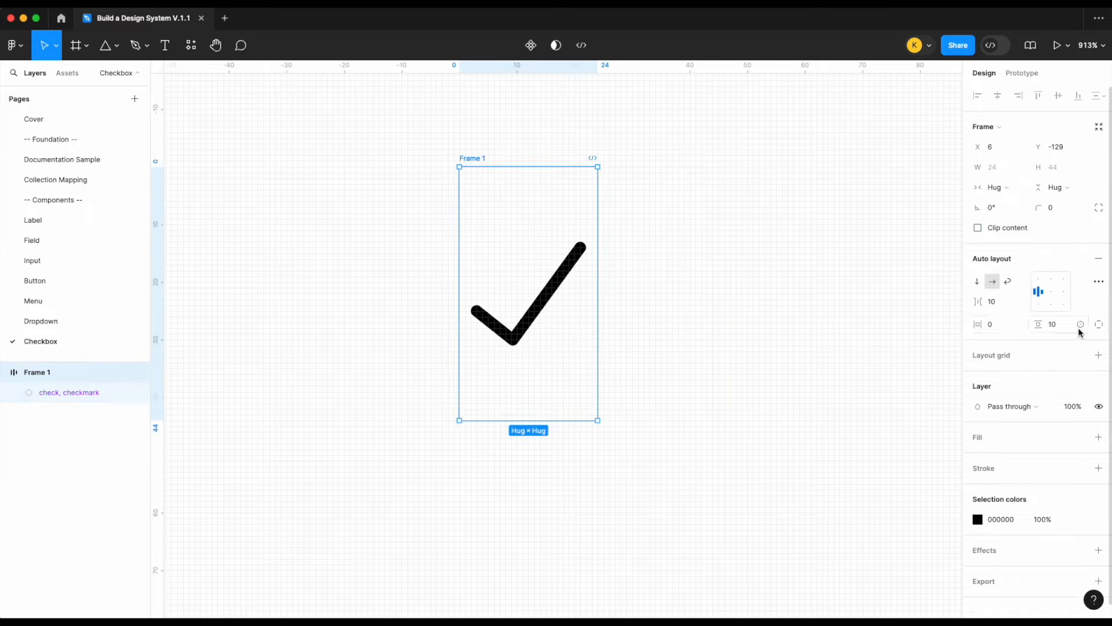
pyautogui.click(1064, 329)
pyautogui.write('0')
pyautogui.press('Return')
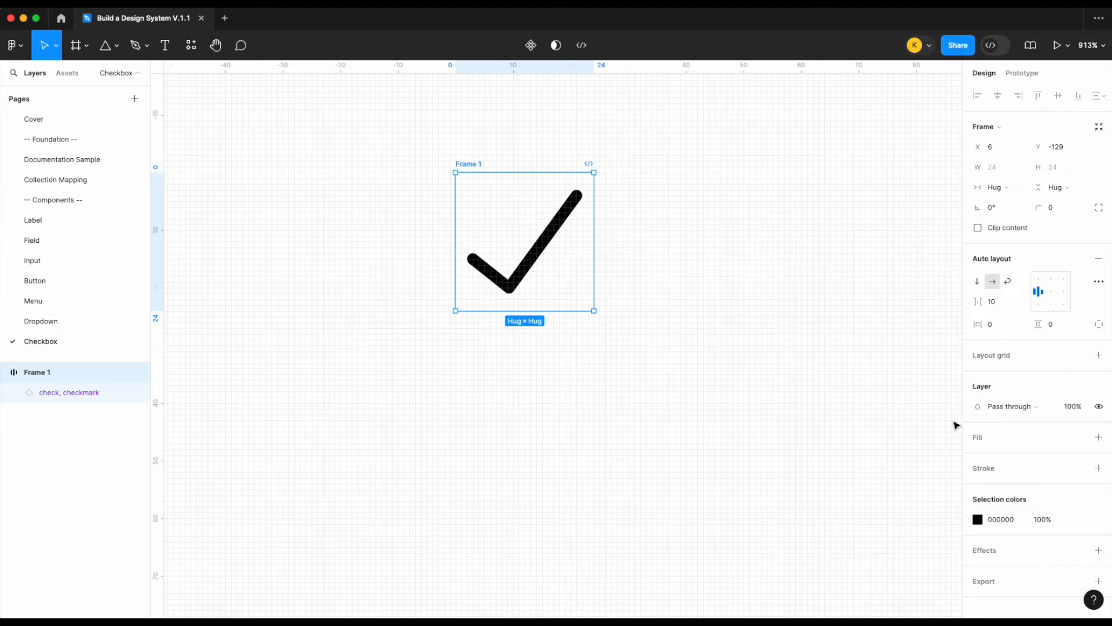
# - Fill the checkmark's frame with the surface/action variable and colour the checkmark with icon/on-action
pyautogui.click(1098, 437)
pyautogui.click(1080, 441)
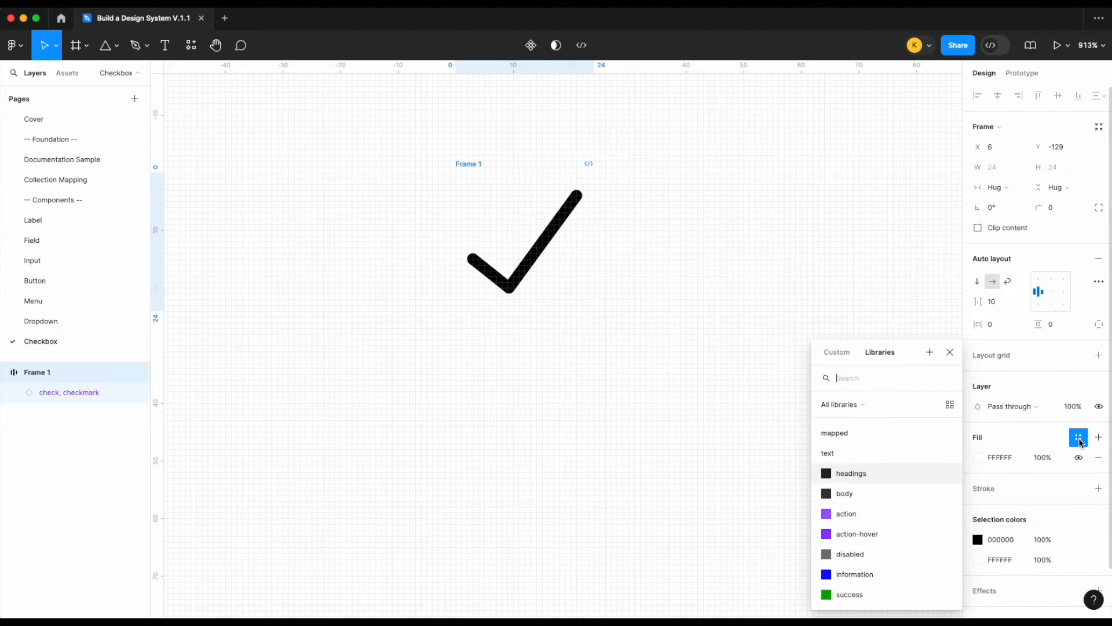
pyautogui.write('surf')
pyautogui.scroll(-1, 875, 565)
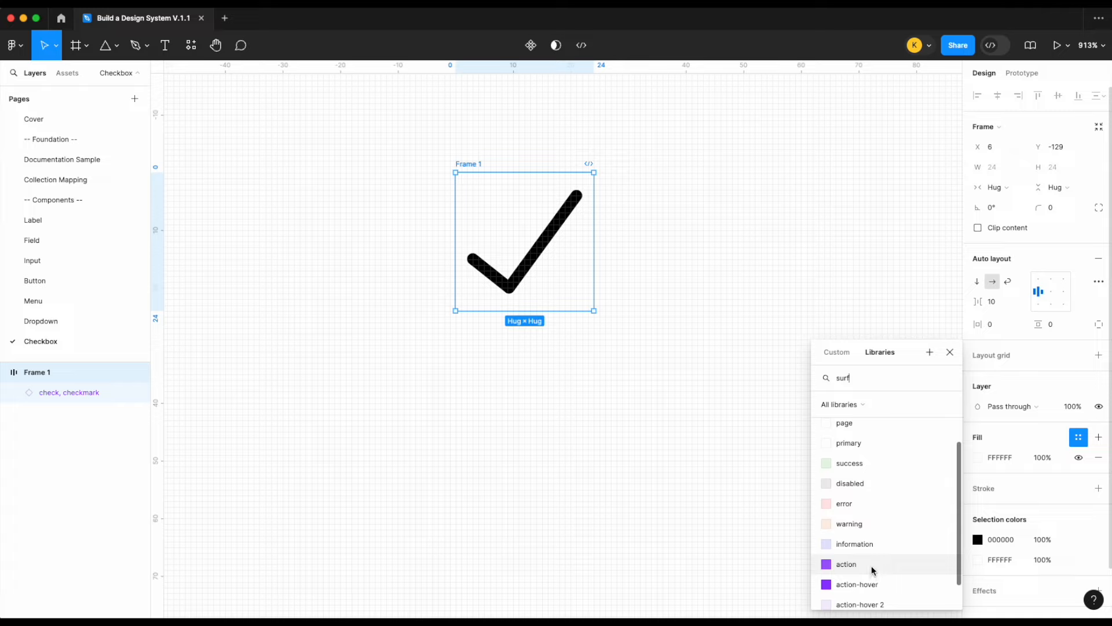
pyautogui.click(872, 565)
pyautogui.click(1079, 560)
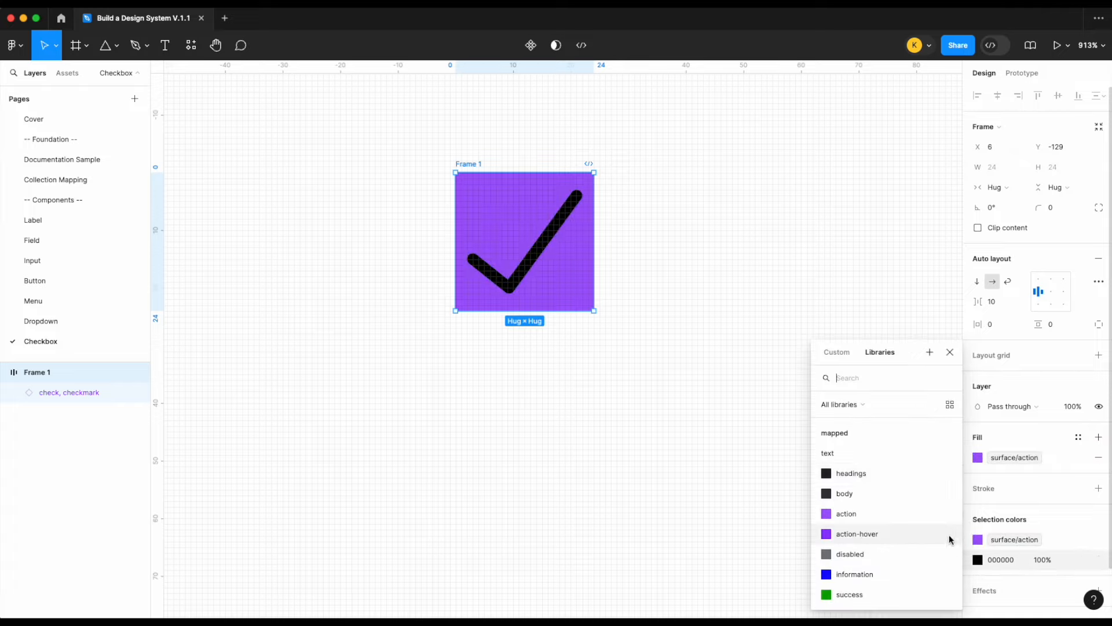
pyautogui.write('ic')
pyautogui.click(851, 595)
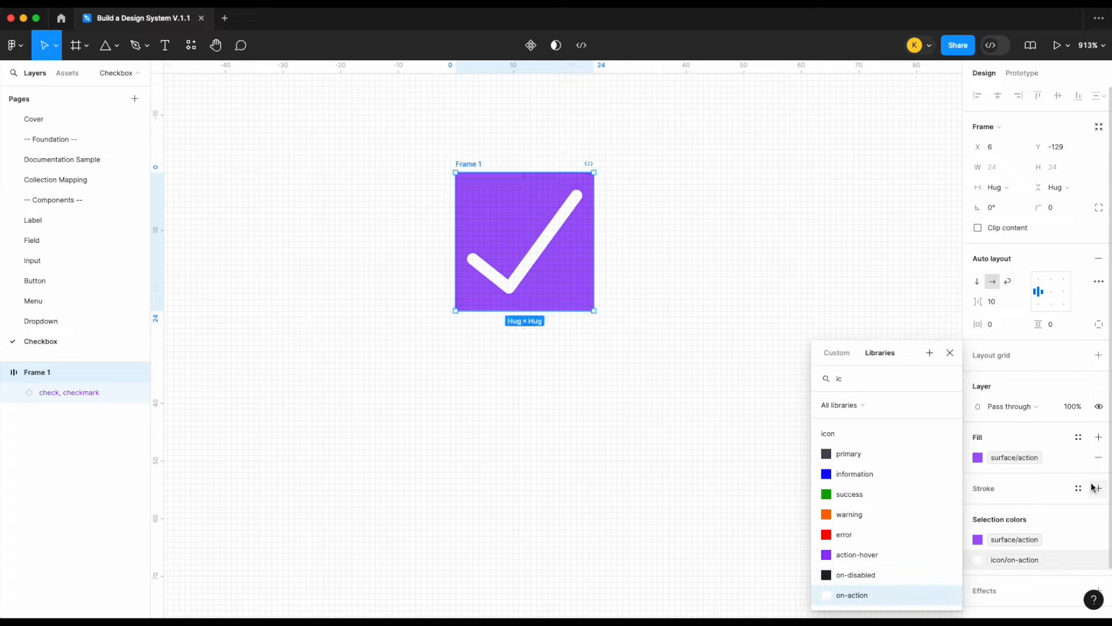
# - Add an outside stroke to the checkmark's frame and bind its width to the md border width variable (2)
pyautogui.click(1093, 488)
pyautogui.click(997, 529)
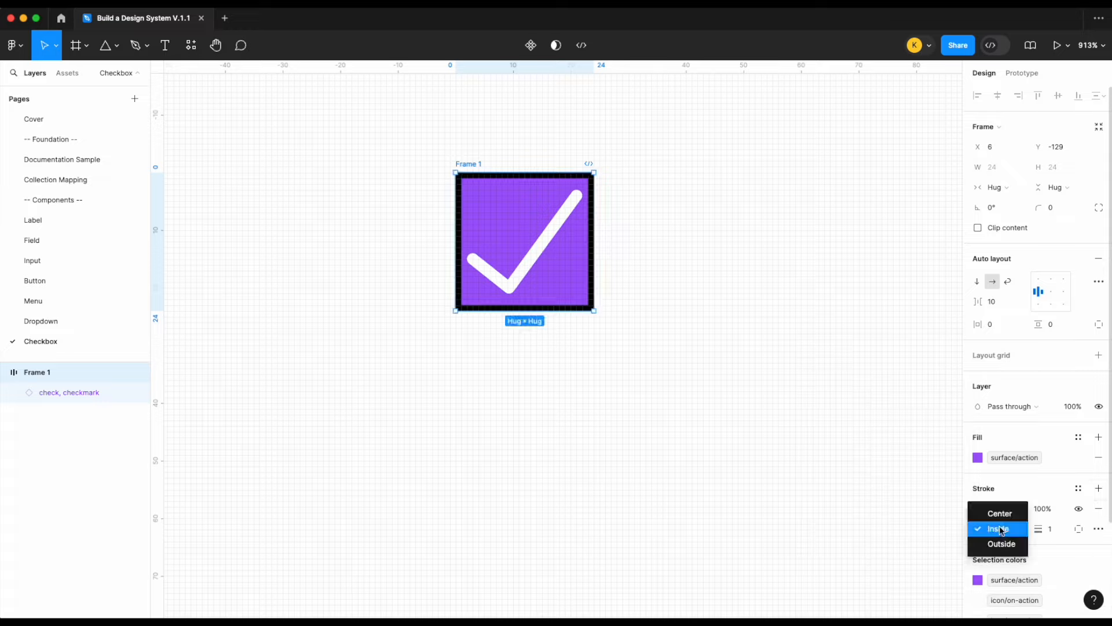
pyautogui.click(1005, 545)
pyautogui.rightClick(1043, 524)
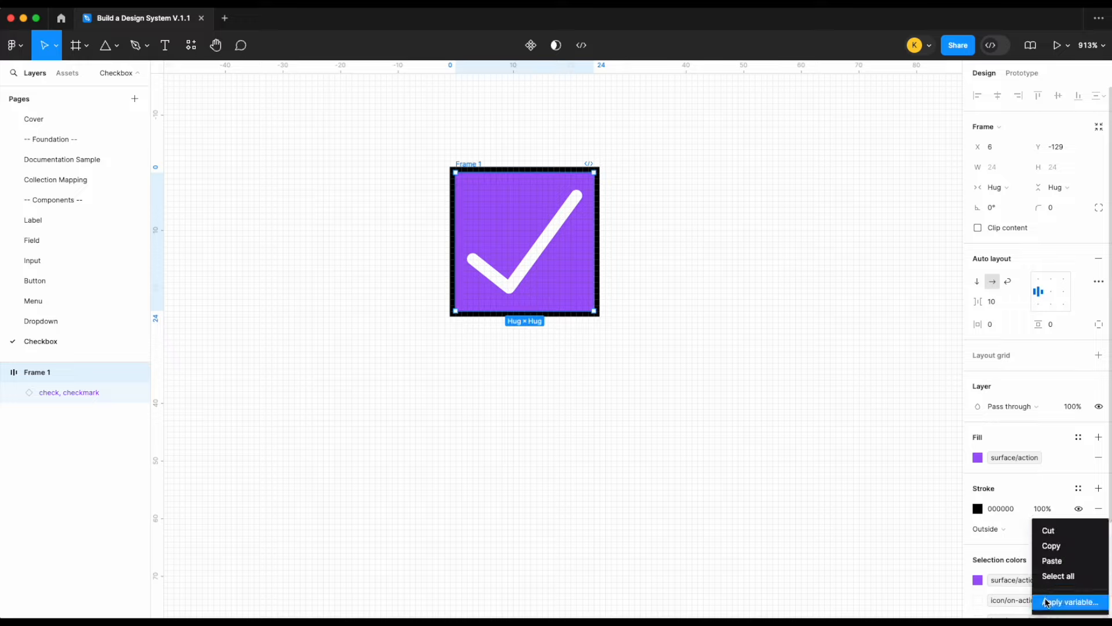
pyautogui.click(1051, 600)
pyautogui.write('bor')
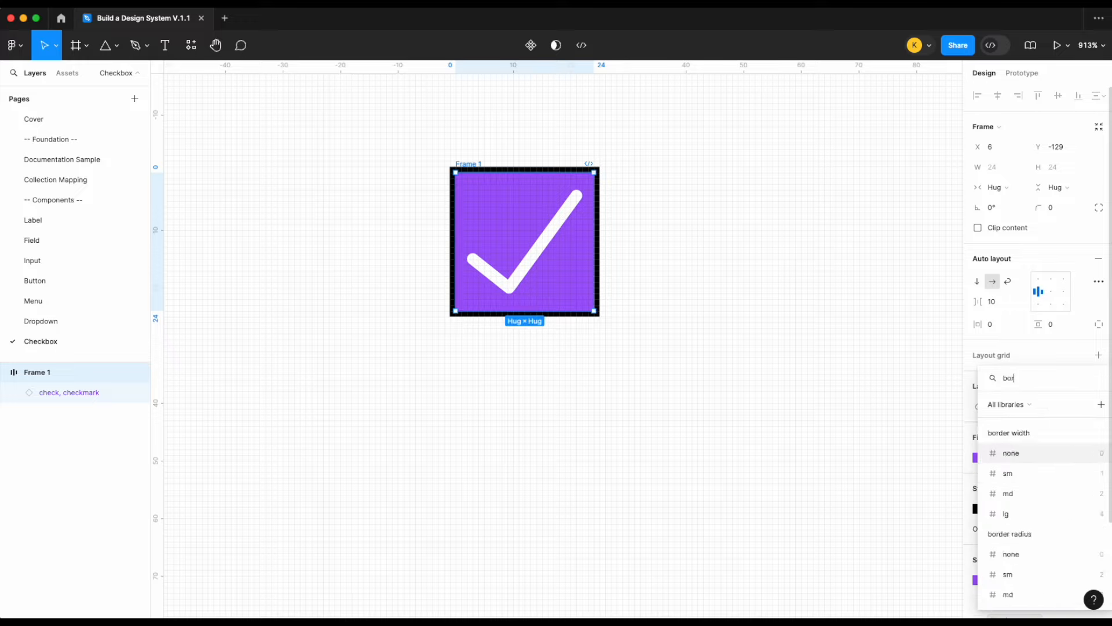
pyautogui.click(1037, 493)
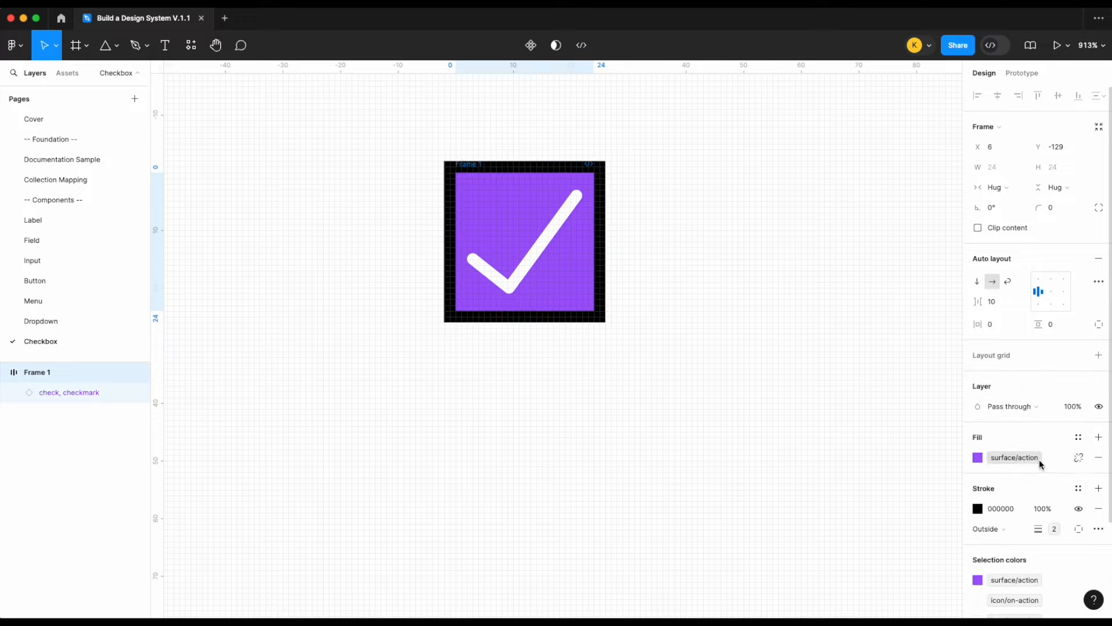
# - Colour the frame's stroke with border/action and bind its corner radius to the border radius variable of 4
pyautogui.click(1078, 490)
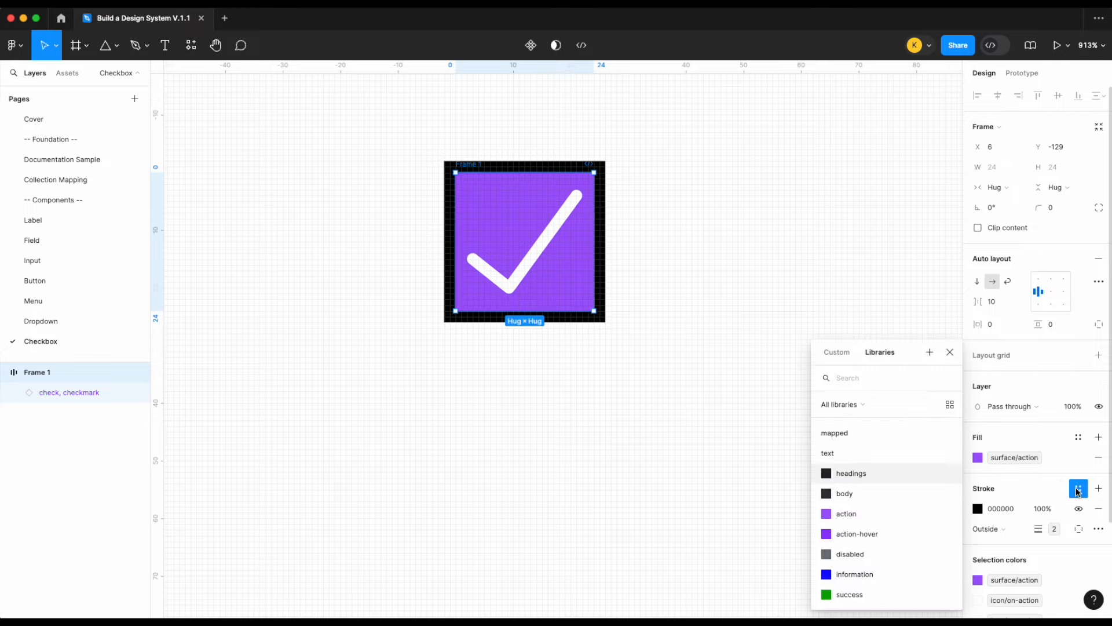
pyautogui.write('bor')
pyautogui.scroll(-1, 863, 544)
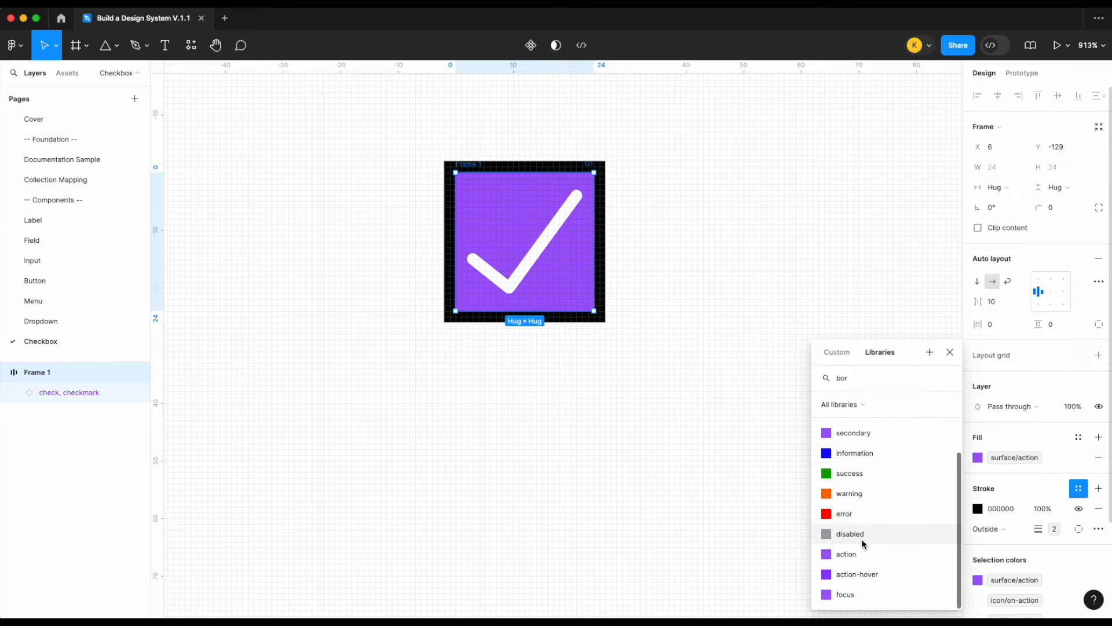
pyautogui.click(861, 554)
pyautogui.scroll(2, 740, 318)
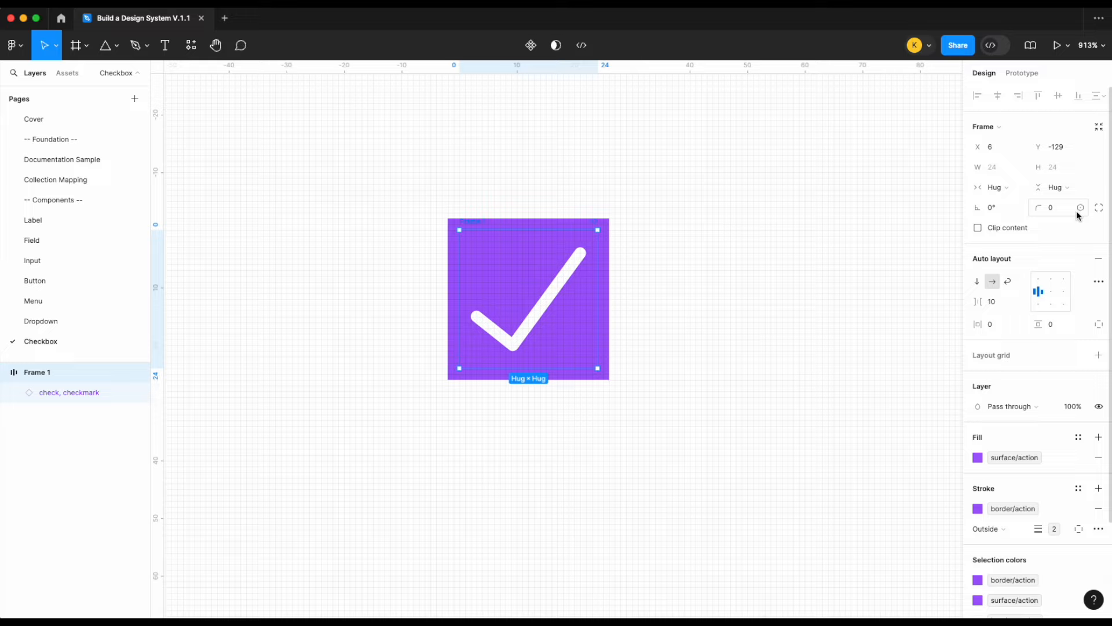
pyautogui.click(1081, 208)
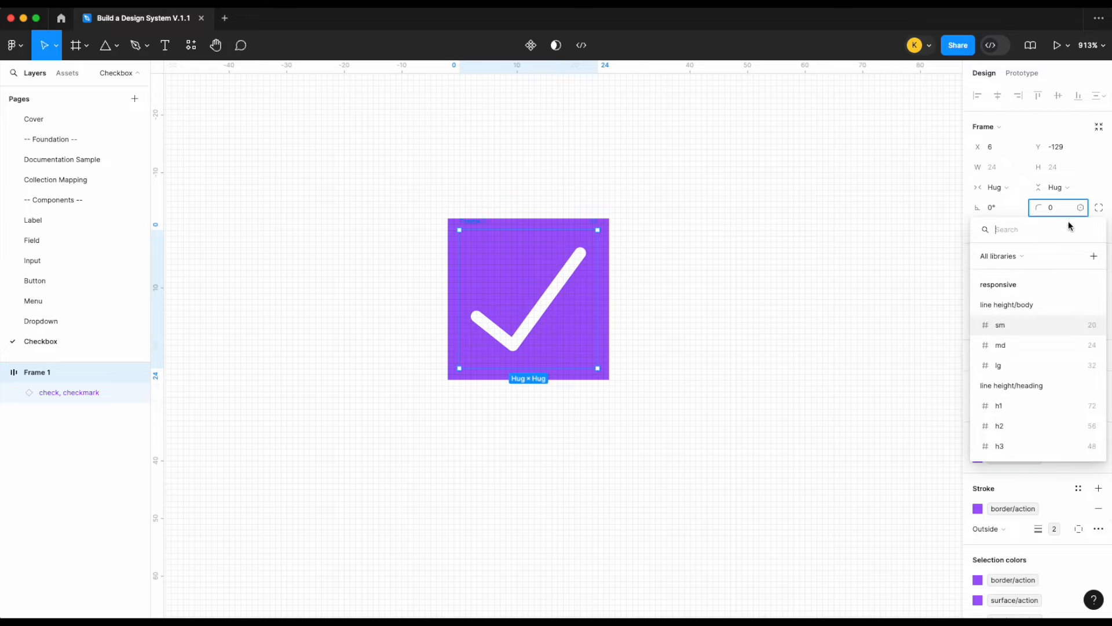
pyautogui.write('rad')
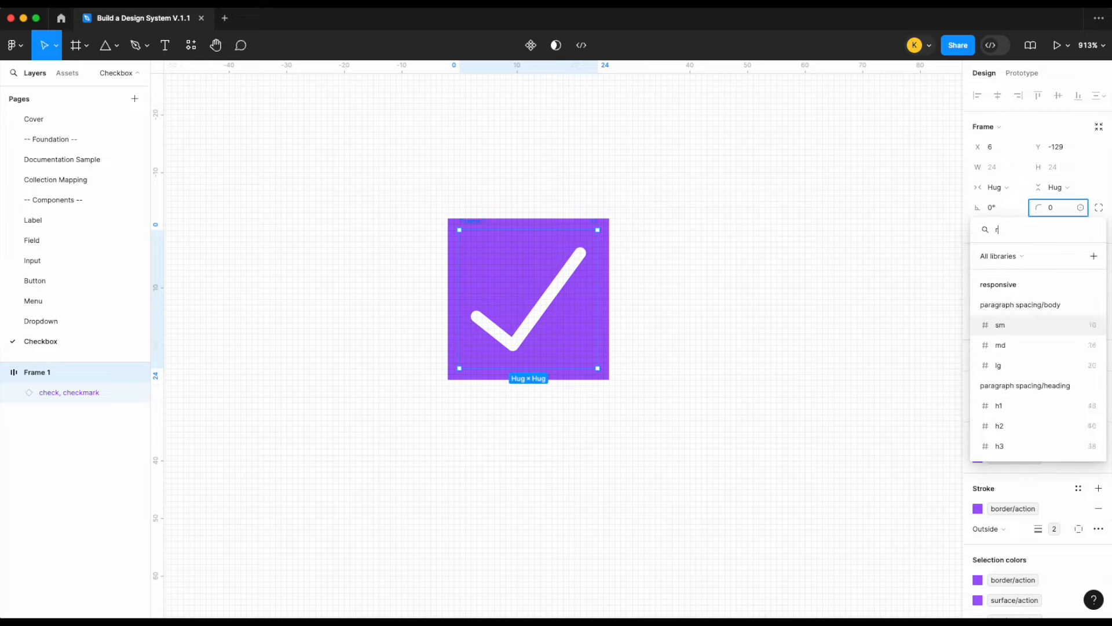
pyautogui.click(1041, 349)
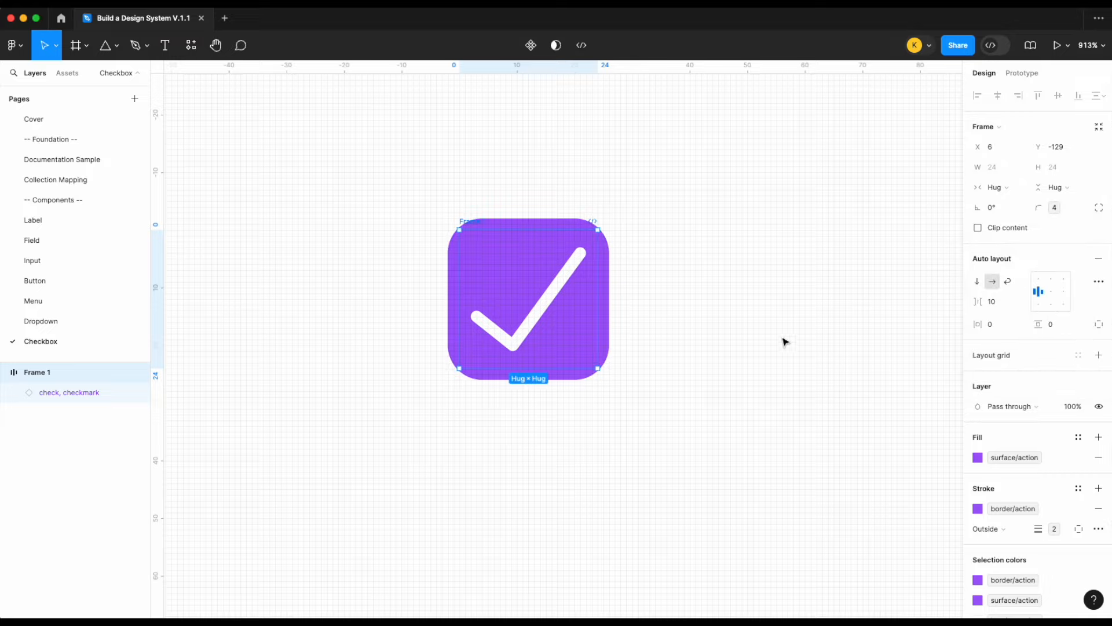
# - Rename the checkmark's frame Checkbox and turn it into a component
pyautogui.click(759, 318)
pyautogui.doubleClick(462, 220)
pyautogui.write('Checkbox')
pyautogui.press('Return')
pyautogui.scroll(-2, 480, 221)
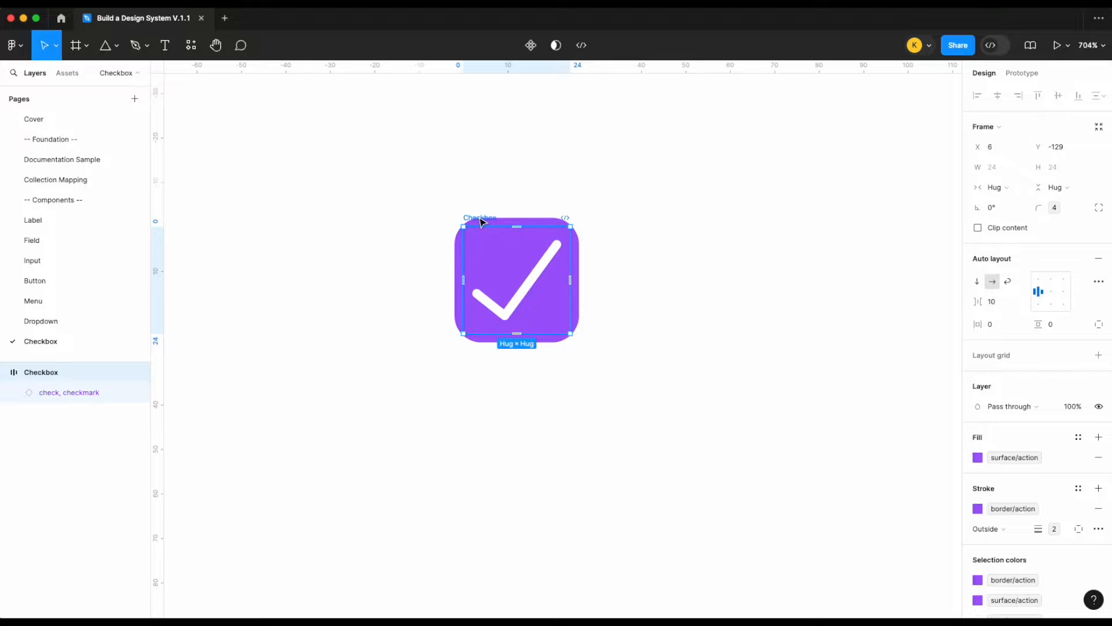
pyautogui.rightClick(480, 220)
pyautogui.click(542, 456)
pyautogui.click(655, 261)
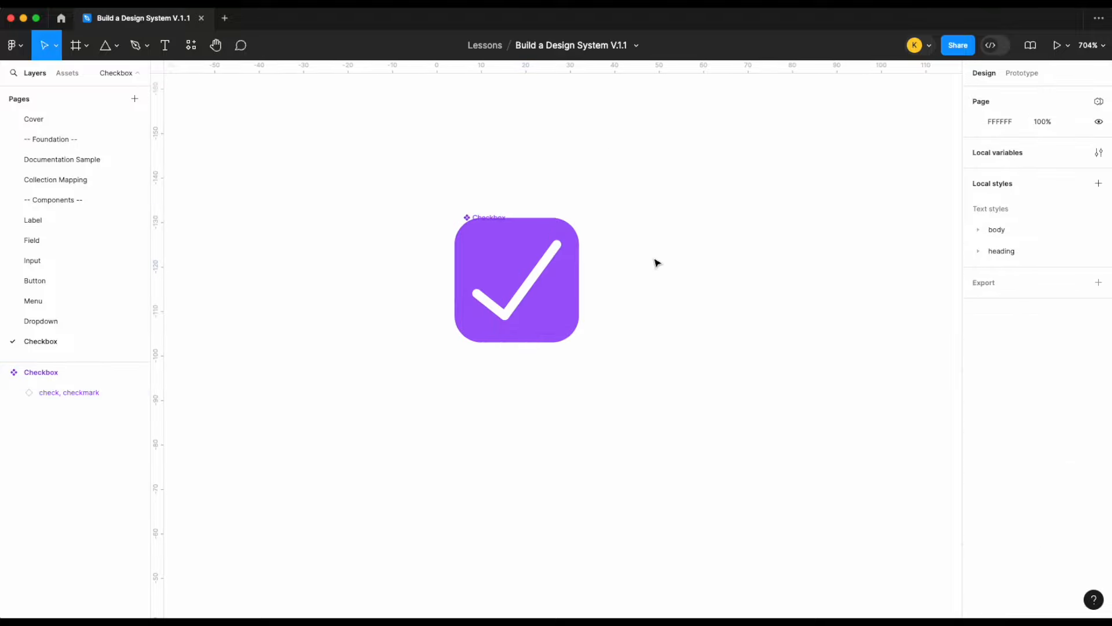
# - Add a second variant to the Checkbox component and move the component set just below the Default tag
pyautogui.scroll(-2, 656, 262)
pyautogui.scroll(1, 656, 262)
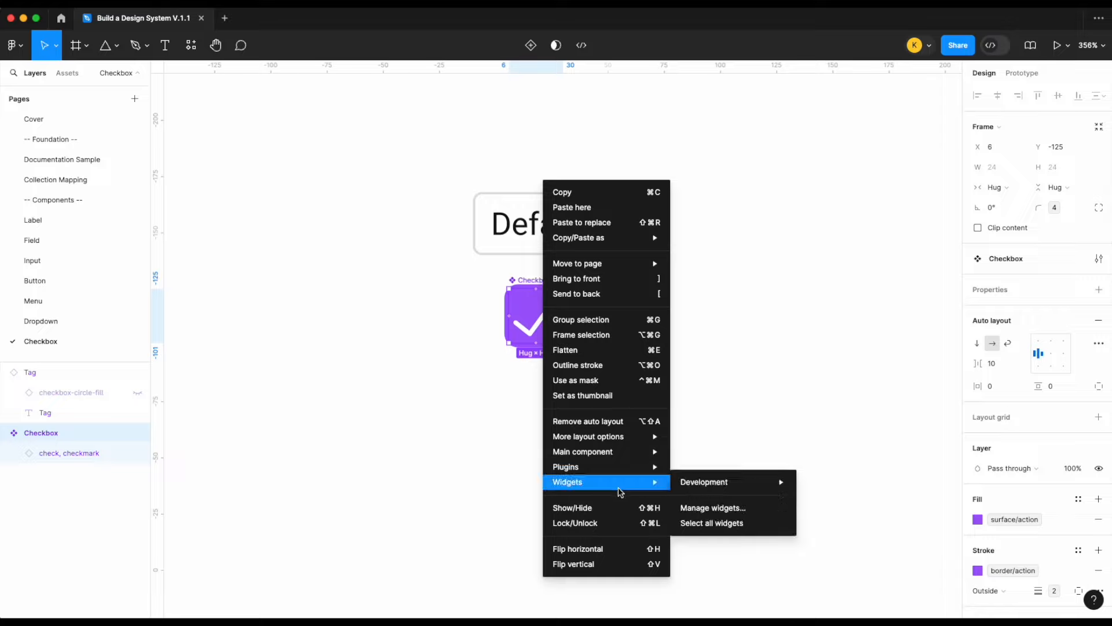
pyautogui.moveTo(666, 451)
pyautogui.click(695, 464)
pyautogui.scroll(-2, 725, 329)
pyautogui.moveTo(520, 251); pyautogui.dragTo(513, 296)
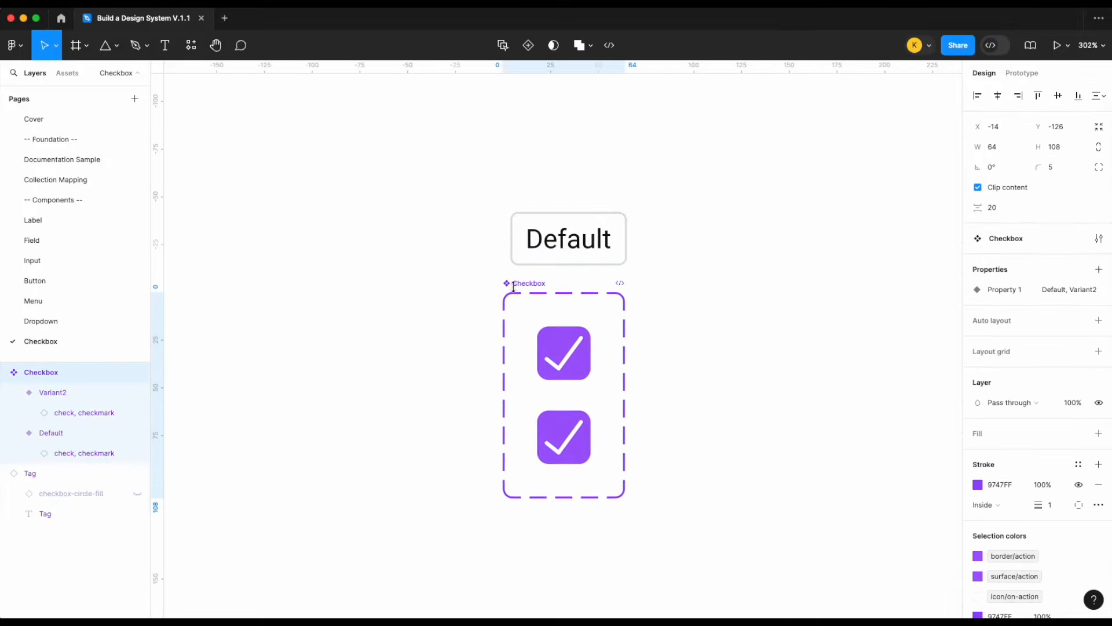
# - Enlarge the Checkbox component set to about 615 × 176 so it also encloses the Default tag
pyautogui.scroll(-8, 375, 342)
pyautogui.moveTo(503, 342); pyautogui.dragTo(658, 349)
pyautogui.hscroll(2, 382, 347)
pyautogui.scroll(3, 672, 355)
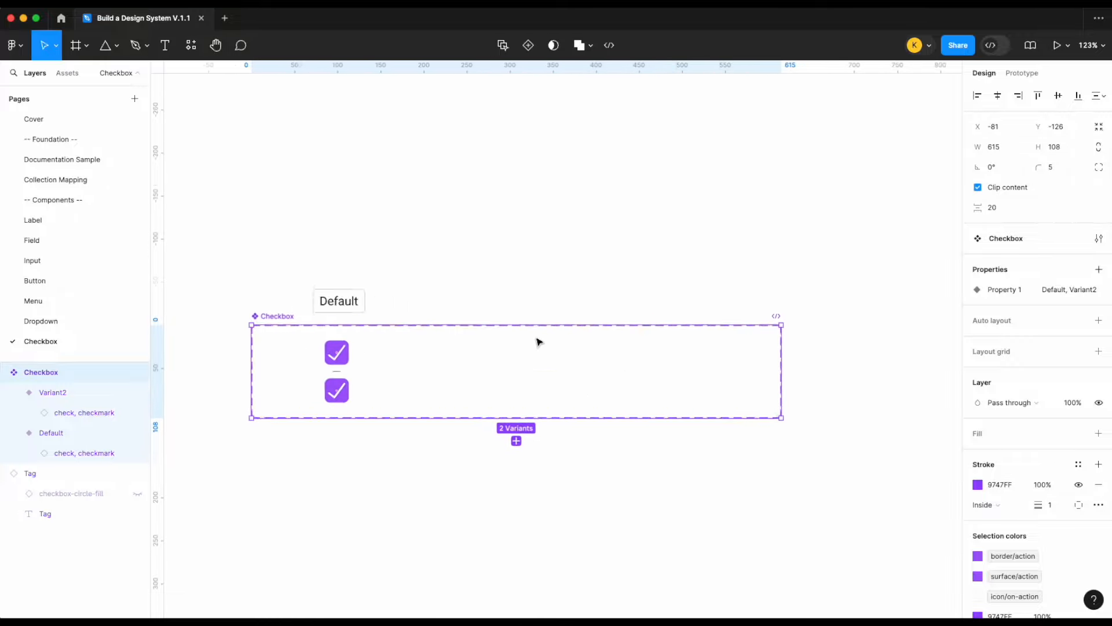
pyautogui.scroll(2, 539, 342)
pyautogui.moveTo(523, 318); pyautogui.dragTo(523, 258)
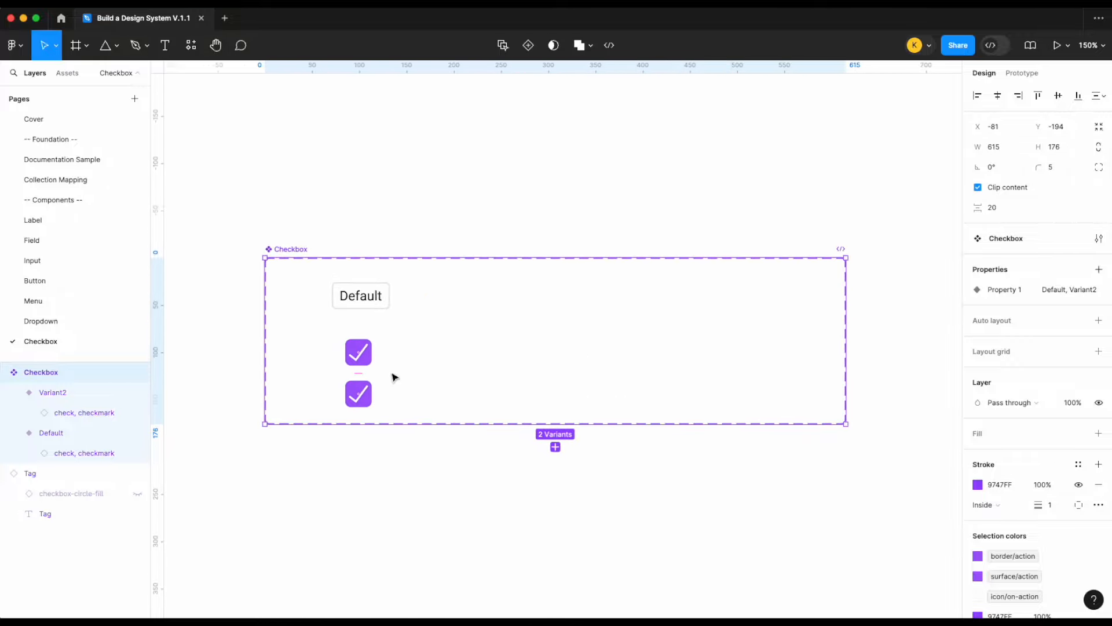
# - Move the second Checkbox variant beside the first, in the same row, and name its variant value hover
pyautogui.click(359, 393)
pyautogui.moveTo(361, 392); pyautogui.dragTo(506, 351)
pyautogui.click(1066, 330)
pyautogui.write('hover')
pyautogui.press('Return')
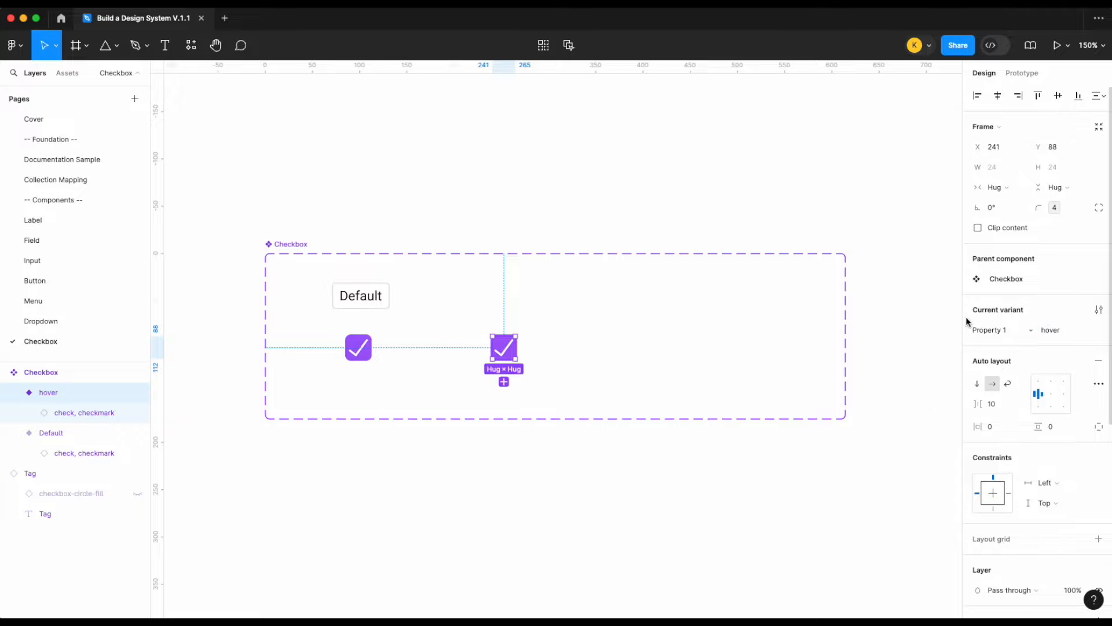
# - Rename the variant property Status and set the first Checkbox variant's value to lowercase default
pyautogui.doubleClick(990, 330)
pyautogui.write('Status')
pyautogui.press('Return')
pyautogui.click(358, 347)
pyautogui.click(1067, 332)
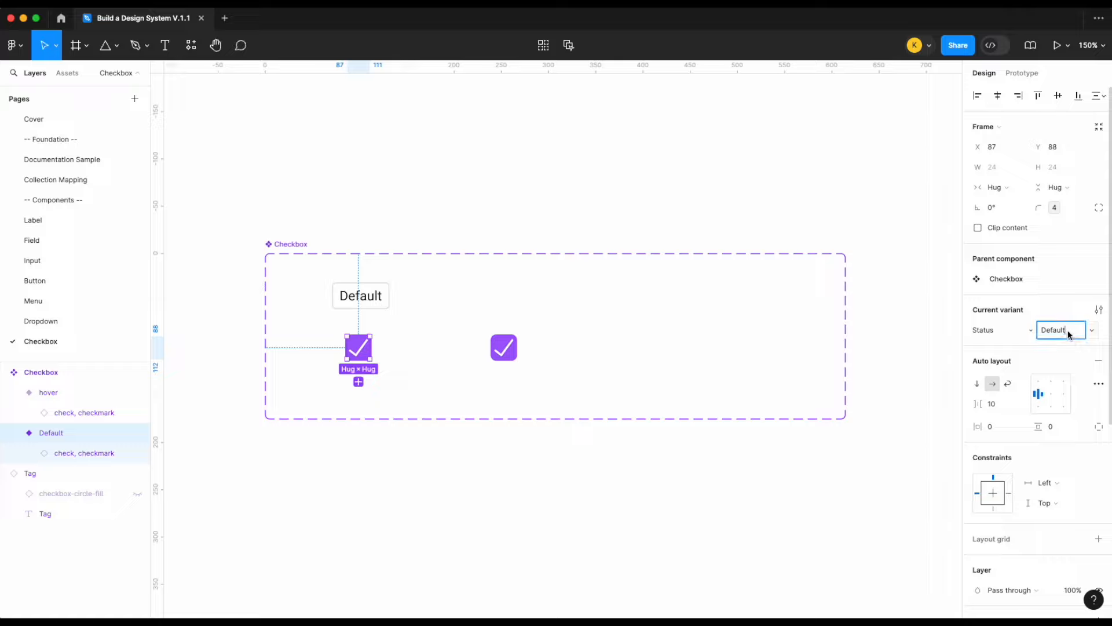
pyautogui.press('Return')
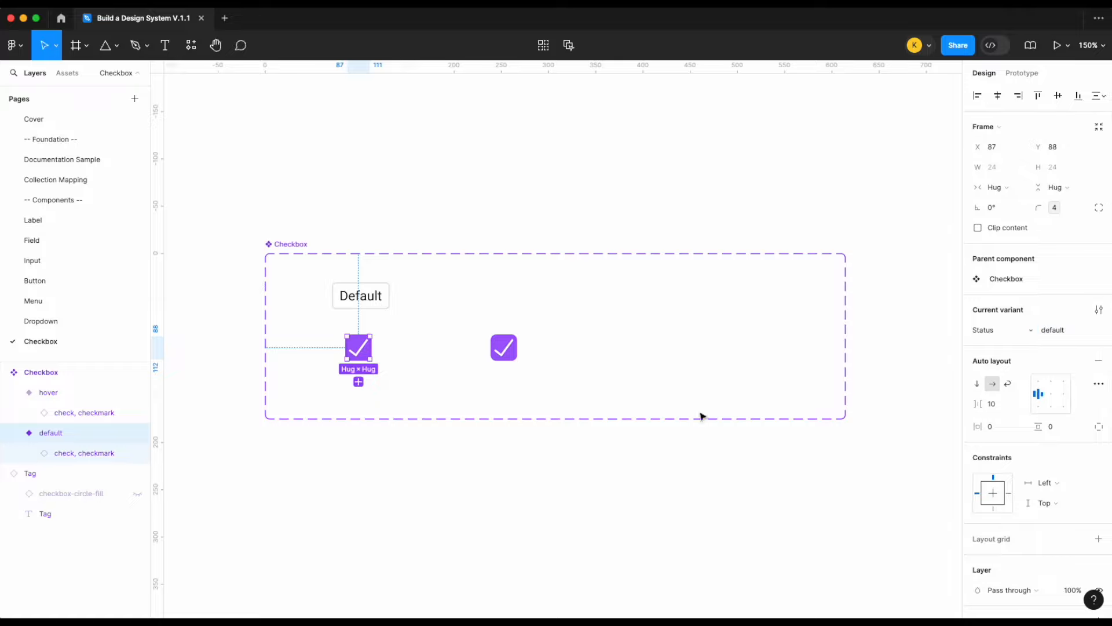
# - Duplicate the Default tag twice along its row and label the copies Hover and Focus
pyautogui.click(360, 308)
pyautogui.moveTo(360, 307); pyautogui.dragTo(611, 310)
pyautogui.doubleClick(521, 305)
pyautogui.doubleClick(519, 303)
pyautogui.write('Hover')
pyautogui.doubleClick(614, 304)
pyautogui.write('Focus')
pyautogui.click(685, 318)
# - Duplicate the Focus tag further along the row and label the copy Disabled
pyautogui.moveTo(602, 299); pyautogui.dragTo(712, 297)
pyautogui.doubleClick(713, 298)
pyautogui.doubleClick(714, 298)
pyautogui.write('Disabled')
# - Move the added tags and the hover variant closer to the default column, and duplicate the Disabled tag at the row's end
pyautogui.moveTo(778, 488); pyautogui.dragTo(456, 304)
pyautogui.click(573, 383)
pyautogui.moveTo(522, 295); pyautogui.dragTo(493, 295)
pyautogui.moveTo(661, 295); pyautogui.dragTo(716, 308)
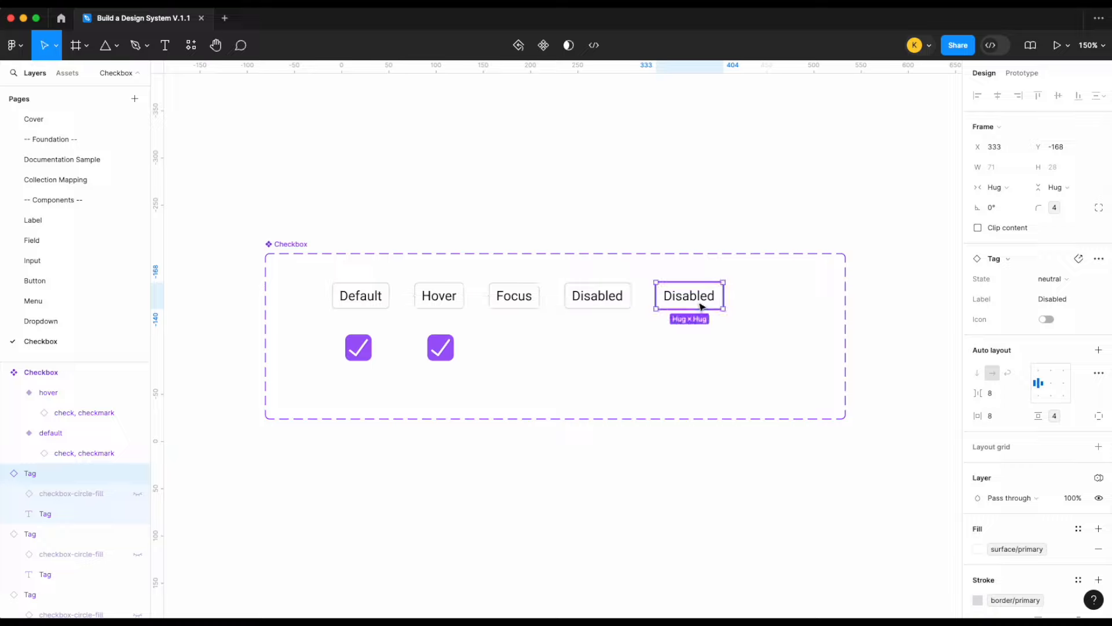
# - Change the label of the last tag in the row to Error
pyautogui.doubleClick(703, 301)
pyautogui.doubleClick(703, 301)
pyautogui.write('Error')
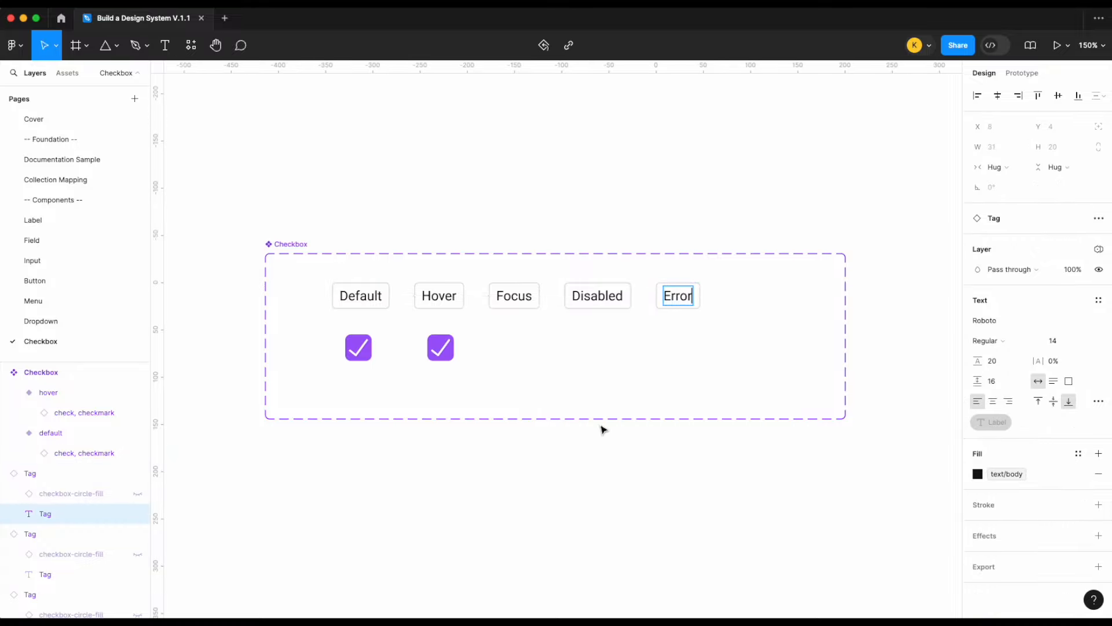
# - Set the hover variant's fill to surface/action-hover and its stroke to border/action-hover
pyautogui.click(449, 347)
pyautogui.scroll(3, 496, 371)
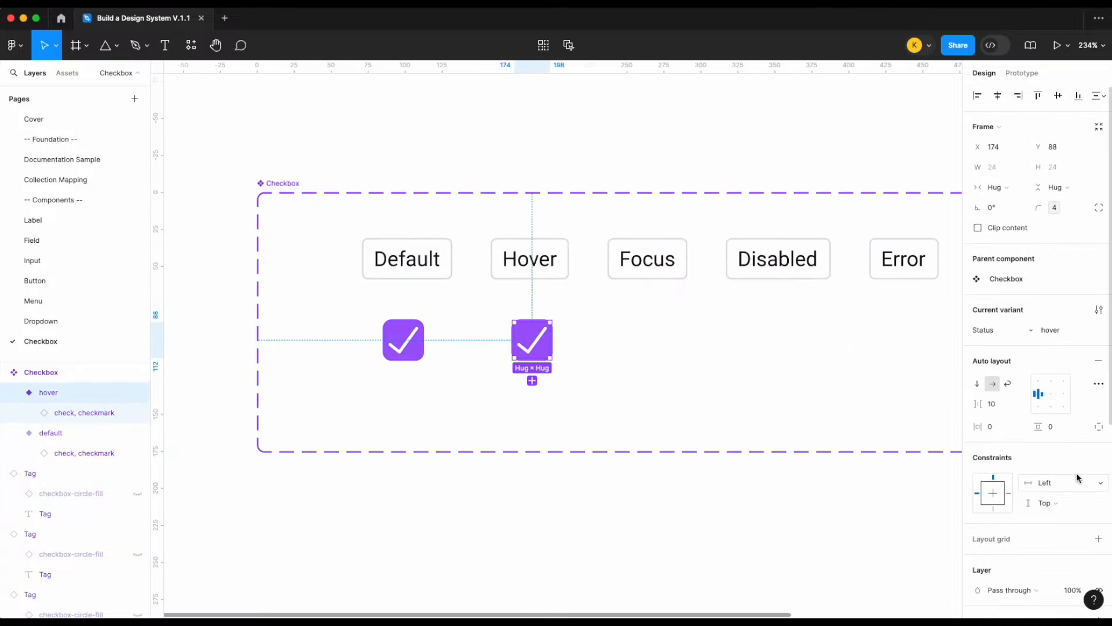
pyautogui.scroll(-4, 1076, 473)
pyautogui.click(1013, 462)
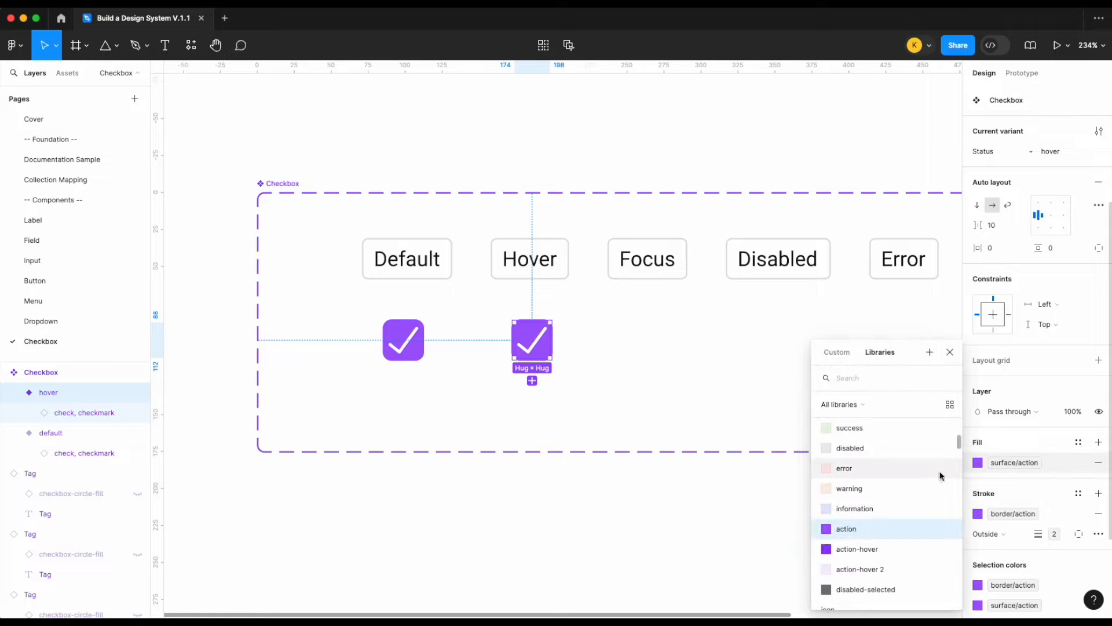
pyautogui.scroll(-1, 866, 537)
pyautogui.click(864, 542)
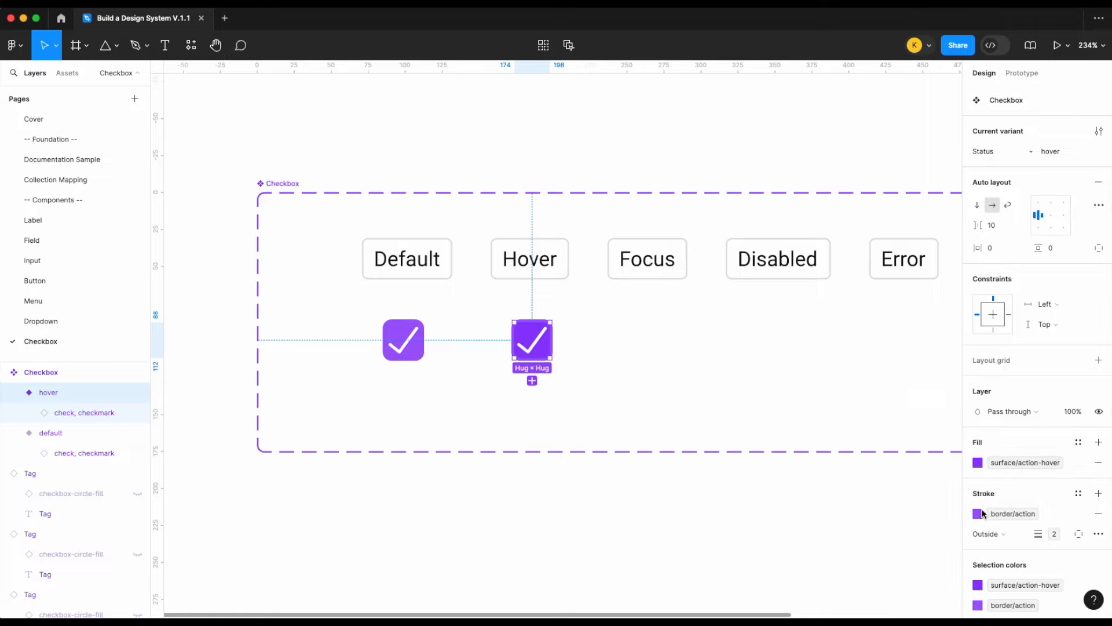
pyautogui.click(1020, 514)
pyautogui.click(887, 548)
pyautogui.scroll(-2, 1029, 501)
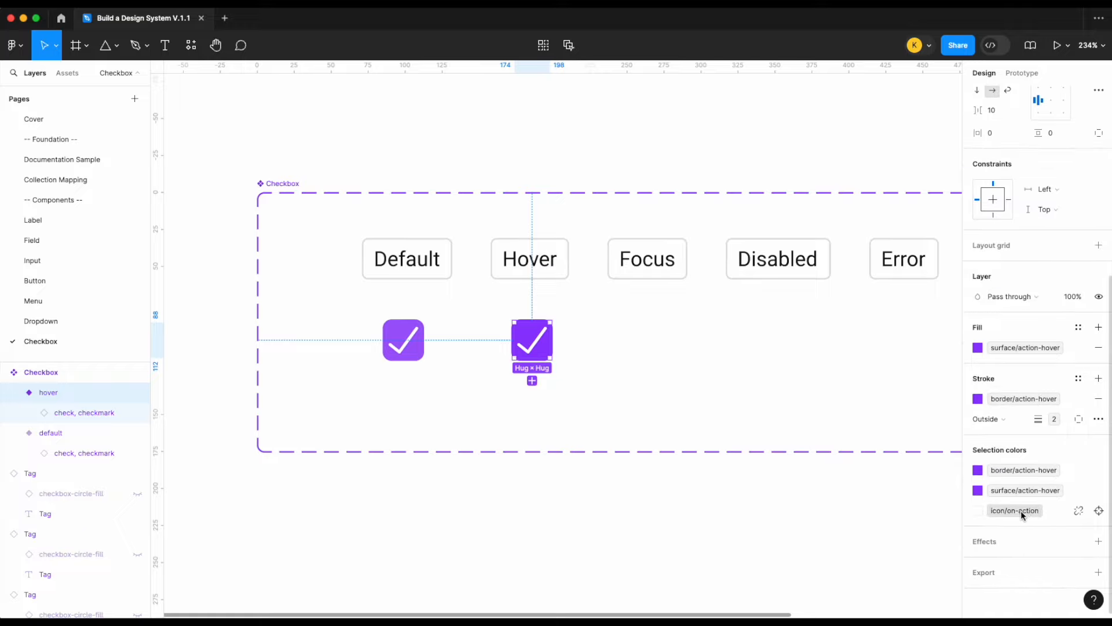
pyautogui.click(673, 401)
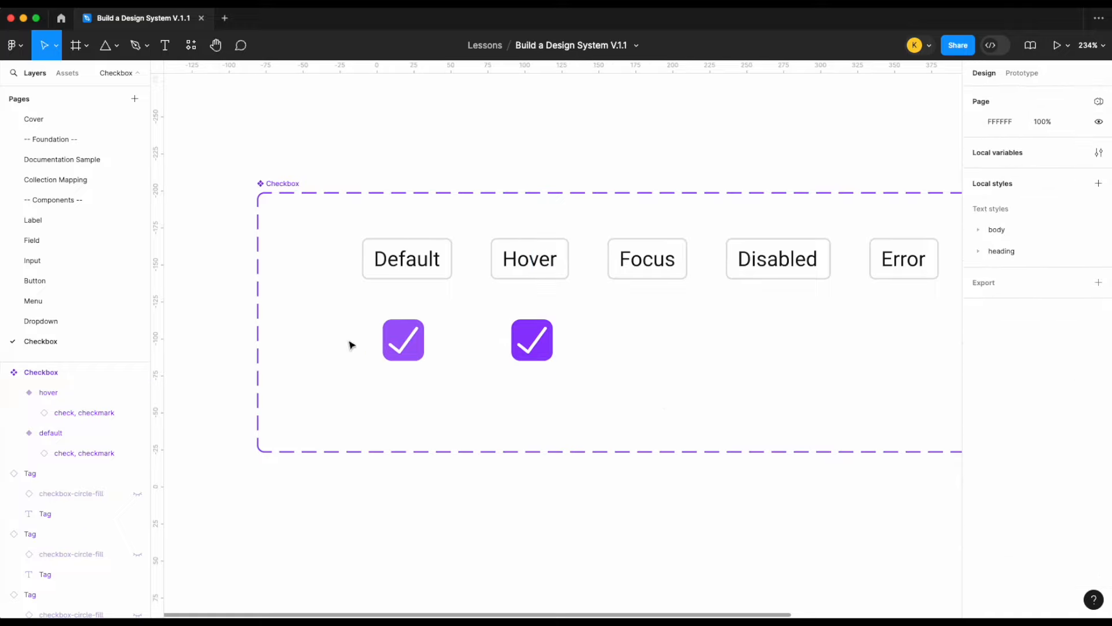
# - Duplicate the default checkbox variant below the Focus tag and set its Status value to focus
pyautogui.click(417, 346)
pyautogui.moveTo(417, 346); pyautogui.dragTo(646, 348)
pyautogui.click(1050, 330)
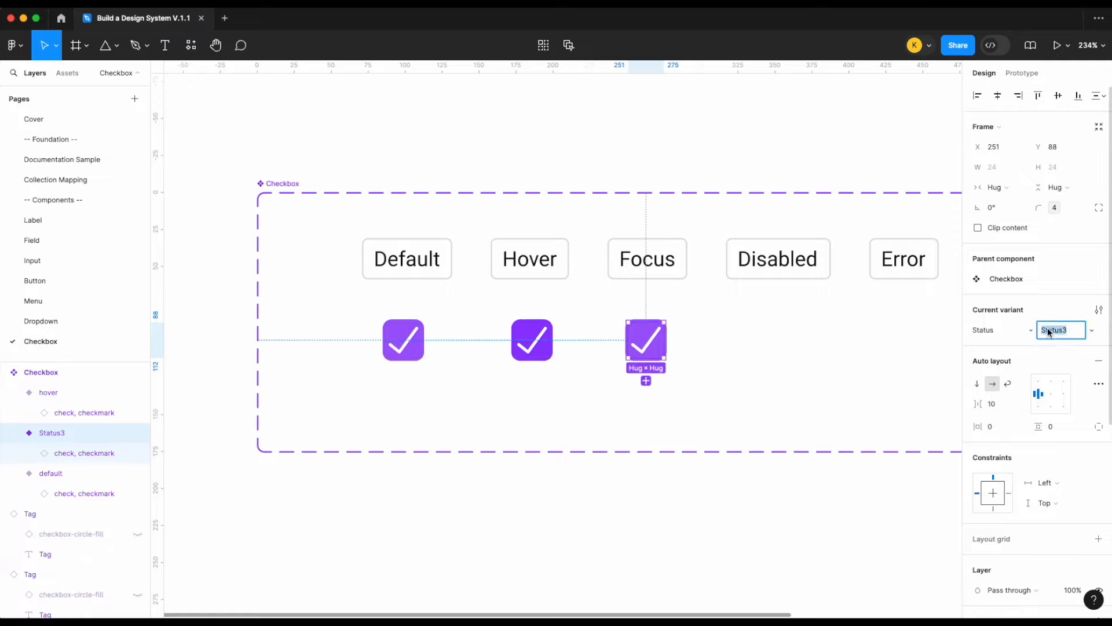
pyautogui.press('Return')
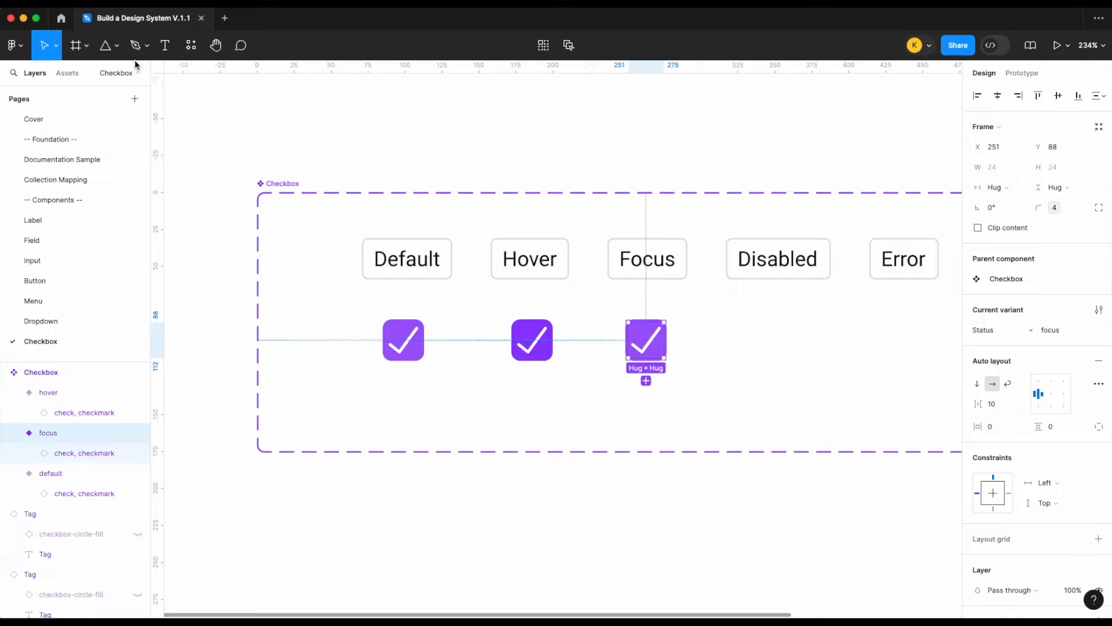
# - Draw a rectangle about 38 by 33 above the Checkbox set, add a stroke and remove its fill
pyautogui.click(116, 45)
pyautogui.click(111, 75)
pyautogui.moveTo(582, 110); pyautogui.dragTo(639, 159)
pyautogui.click(1098, 300)
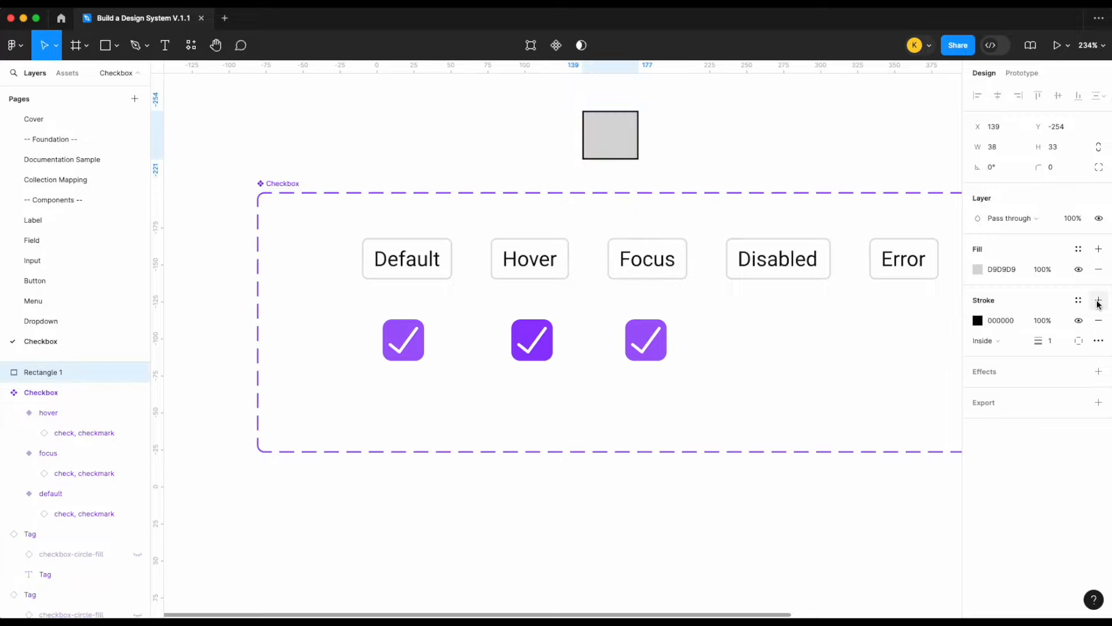
pyautogui.click(1099, 269)
# - Bind the rectangle's stroke weight to the md border width variable and align the stroke outside
pyautogui.rightClick(1062, 324)
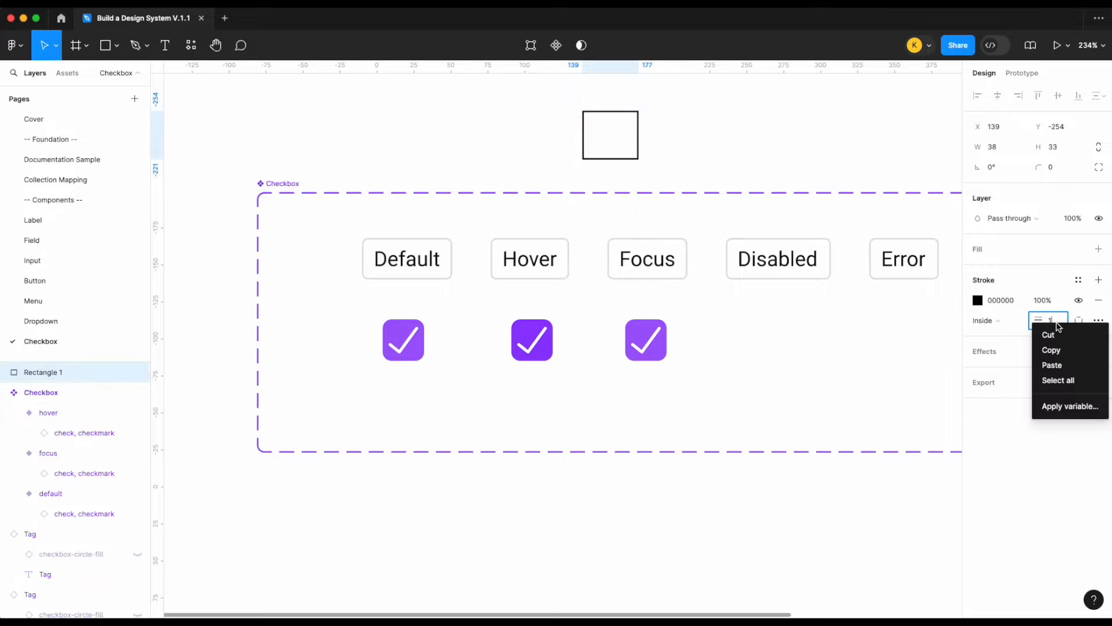
pyautogui.click(1066, 408)
pyautogui.write('bor')
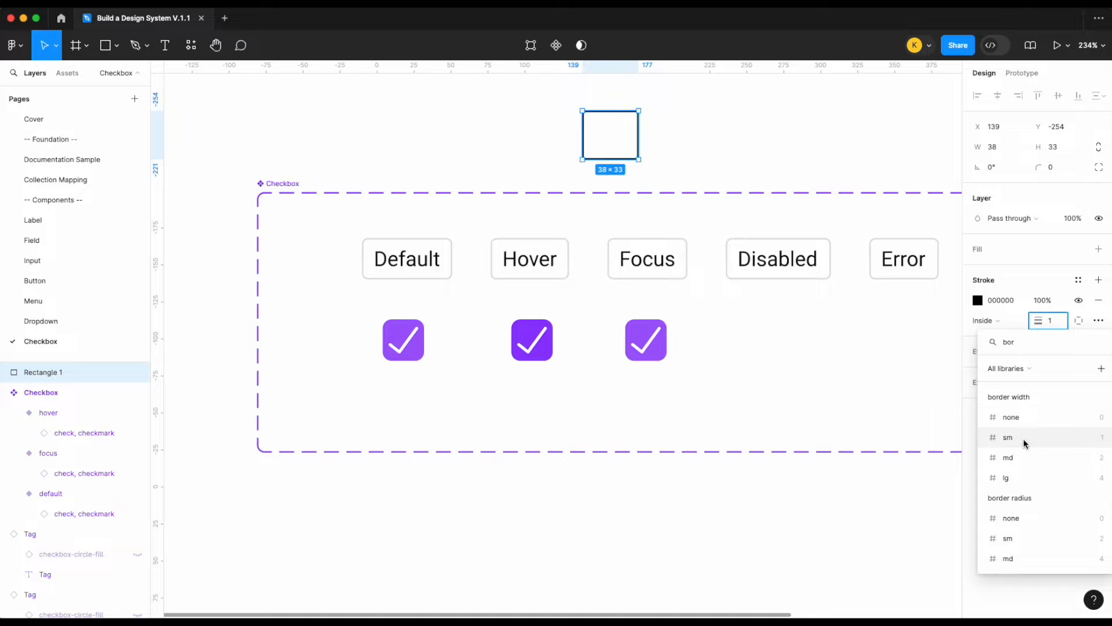
pyautogui.click(1022, 457)
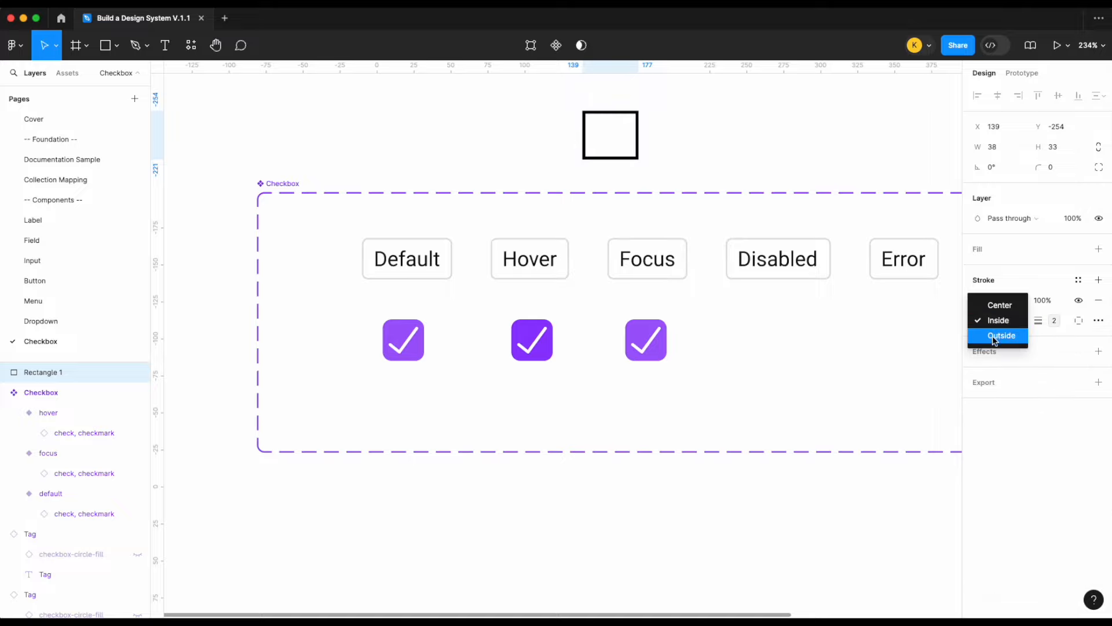
pyautogui.click(995, 336)
# - Apply the border/focus color variable to the rectangle's stroke
pyautogui.click(1077, 280)
pyautogui.write('bor')
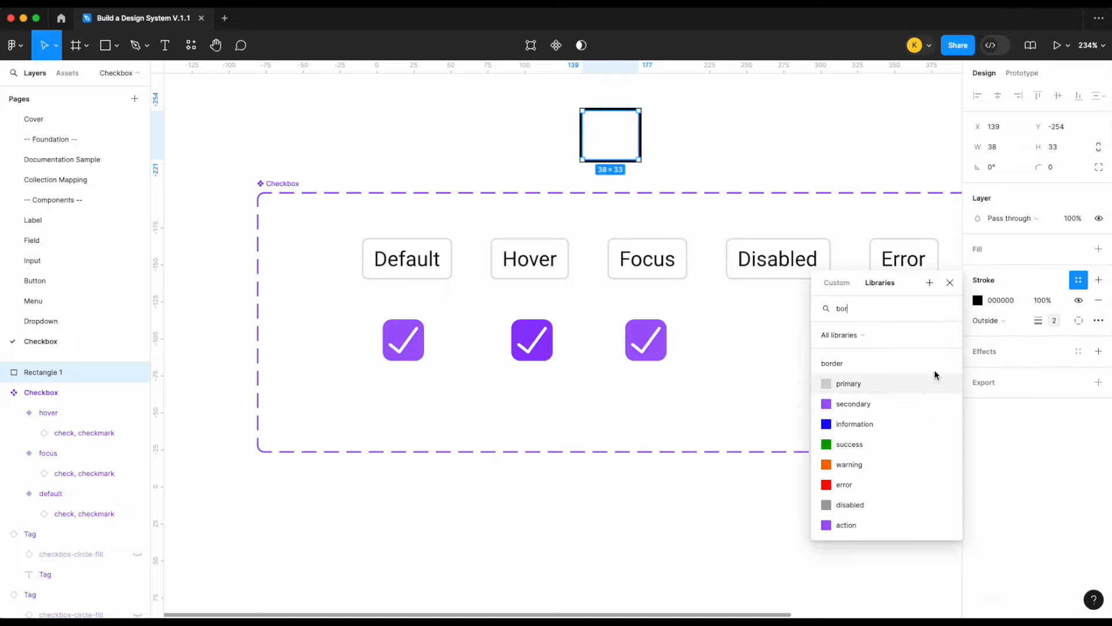
pyautogui.scroll(-2, 877, 527)
pyautogui.click(875, 526)
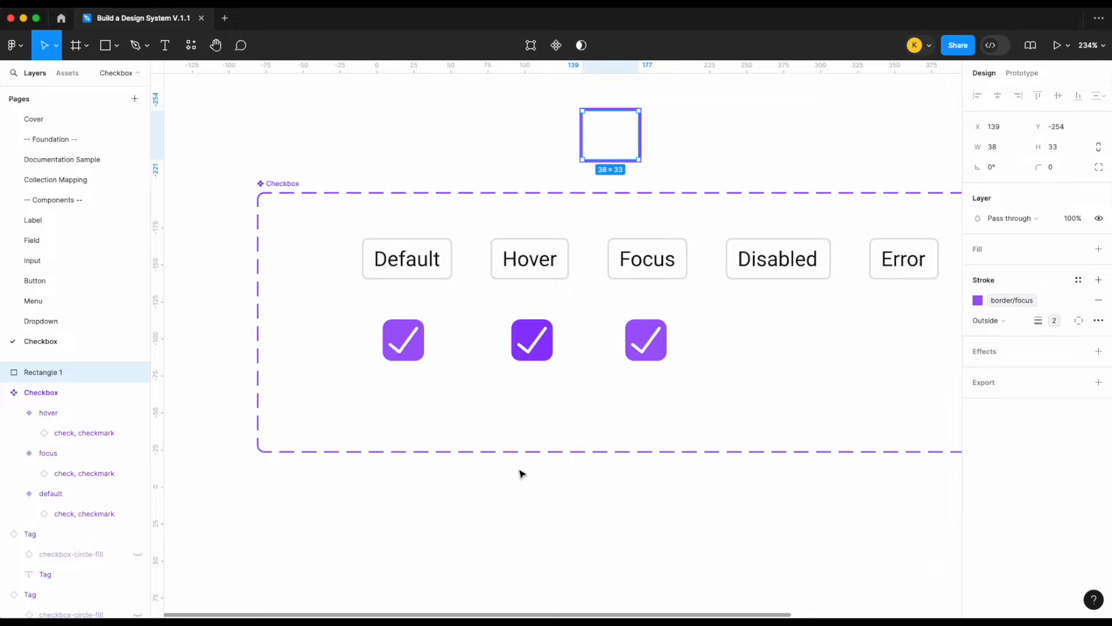
pyautogui.click(762, 154)
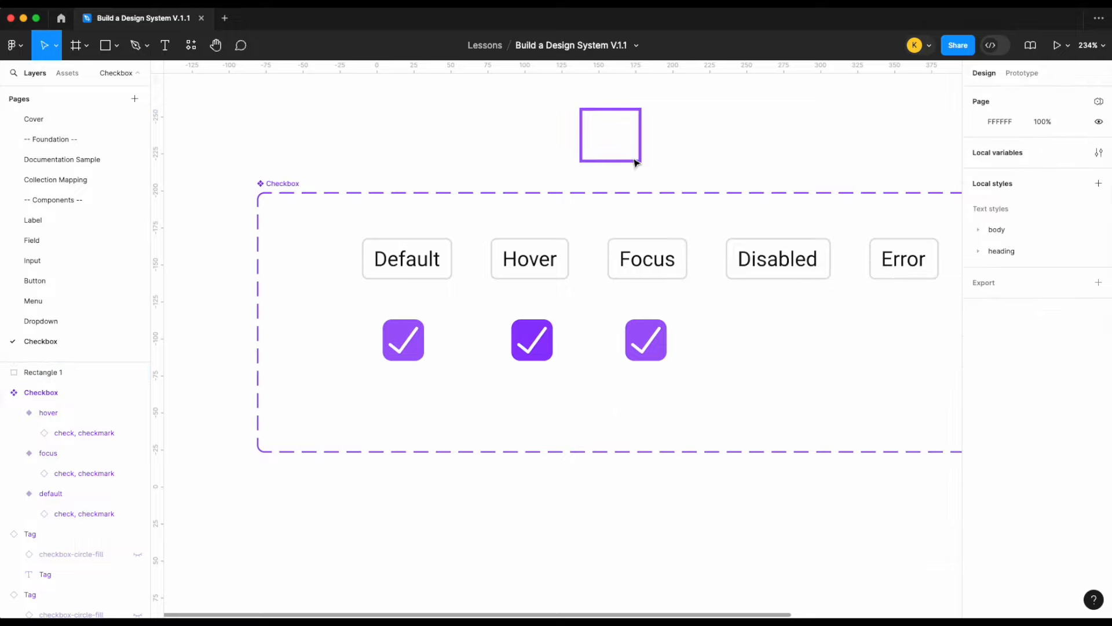
# - Cut the outlined rectangle and paste it into the focus variant
pyautogui.click(636, 163)
pyautogui.press('Delete')
pyautogui.click(648, 338)
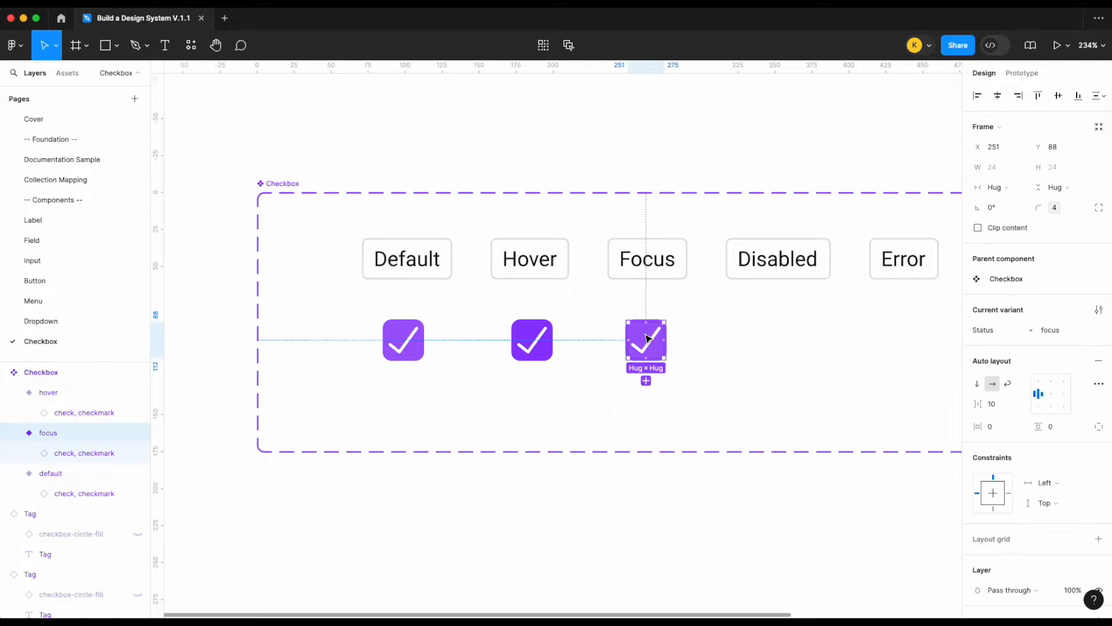
pyautogui.press('super+z')
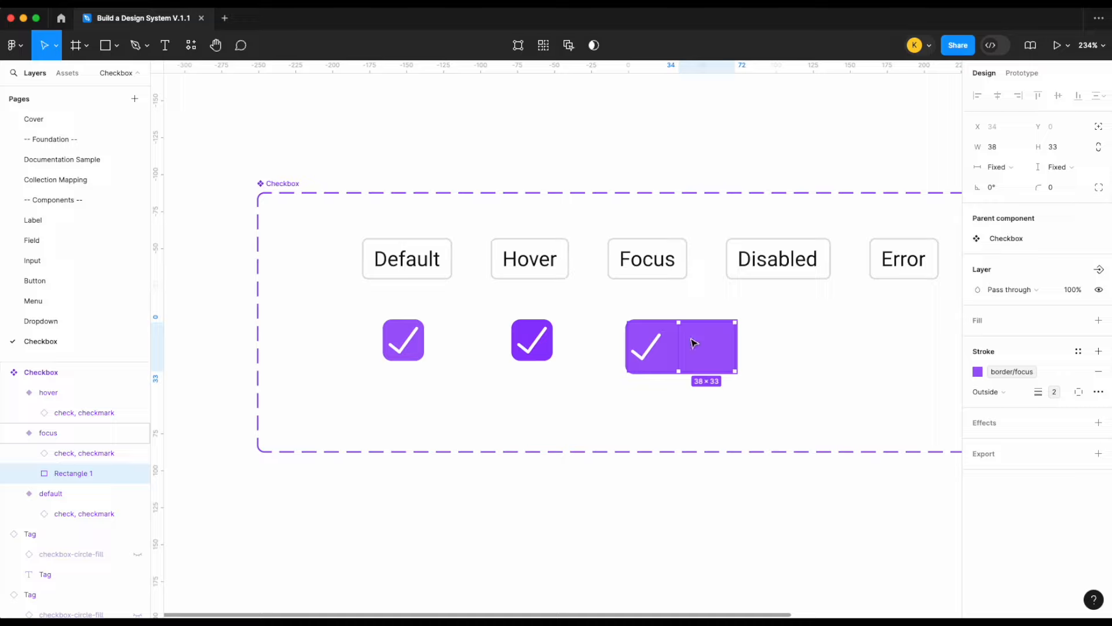
# - Give the rectangle absolute positioning inside the focus variant and nudge it left over the checkbox to X -16
pyautogui.click(1100, 126)
pyautogui.scroll(5, 650, 351)
pyautogui.hotkey('shift', 'Left')
pyautogui.hotkey('shift', 'Left')
pyautogui.hotkey('shift', 'Left')
pyautogui.hotkey('shift', 'Left')
pyautogui.hotkey('shift', 'Left')
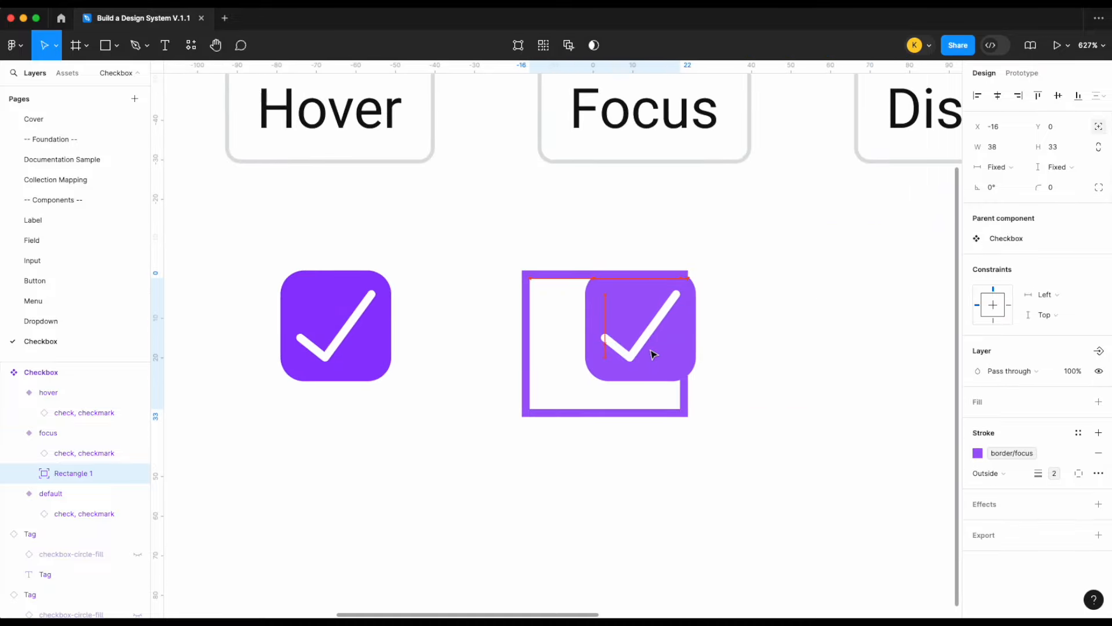
# - Resize the rectangle to 32 by 32 at X -4, Y -4 so it evenly surrounds the focus checkbox
pyautogui.scroll(5, 653, 354)
pyautogui.hscroll(-2, 653, 352)
pyautogui.moveTo(361, 245); pyautogui.dragTo(500, 234)
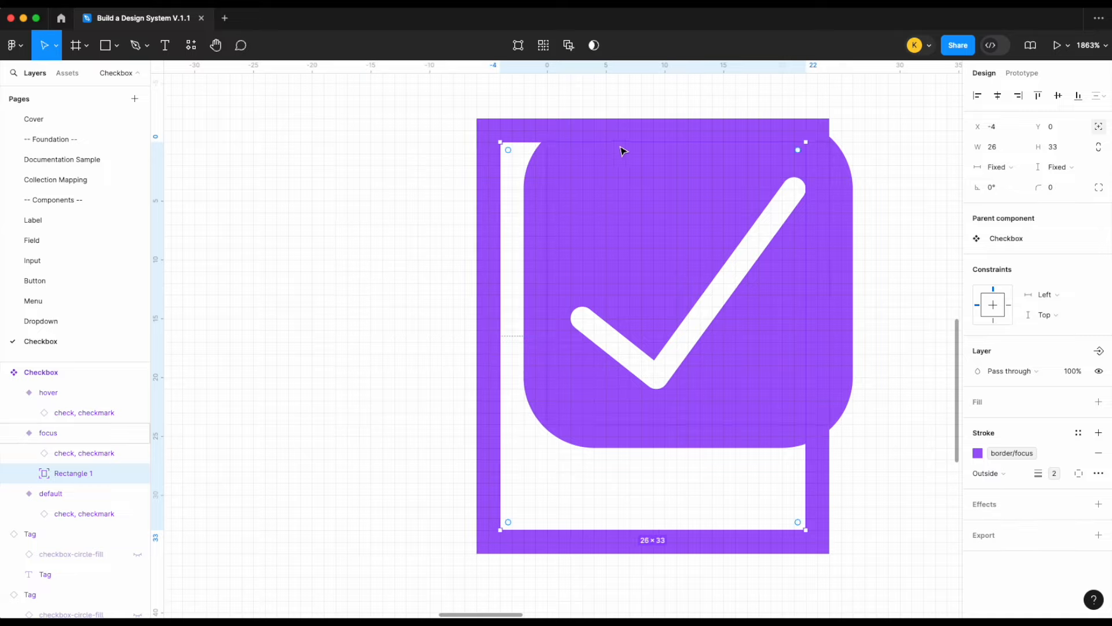
pyautogui.moveTo(616, 143); pyautogui.dragTo(628, 96)
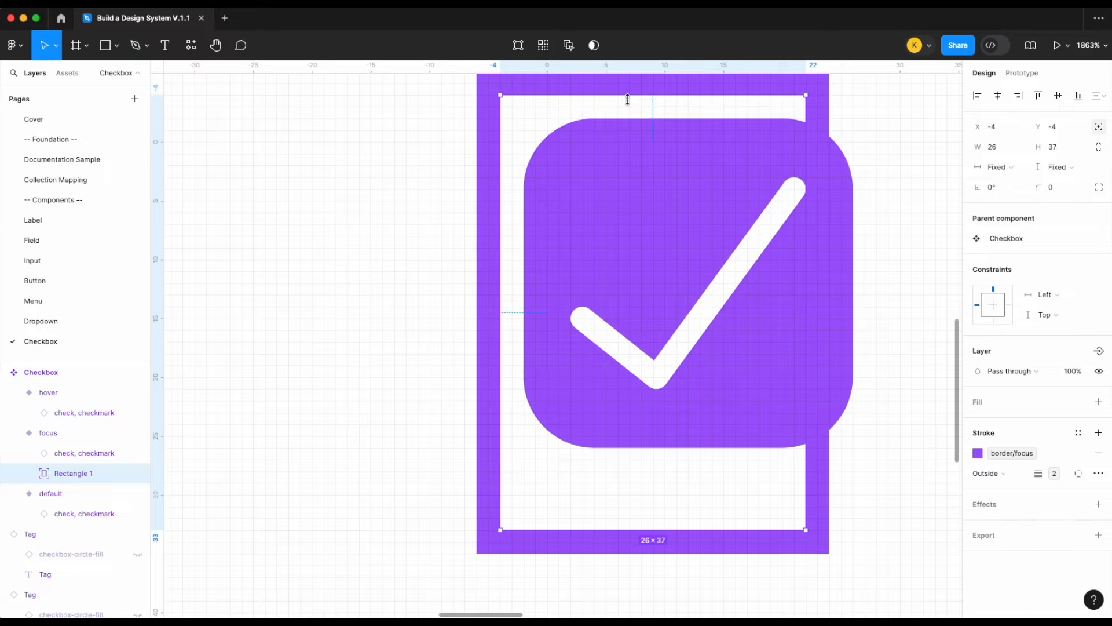
pyautogui.hscroll(3, 661, 133)
pyautogui.moveTo(661, 146); pyautogui.dragTo(728, 149)
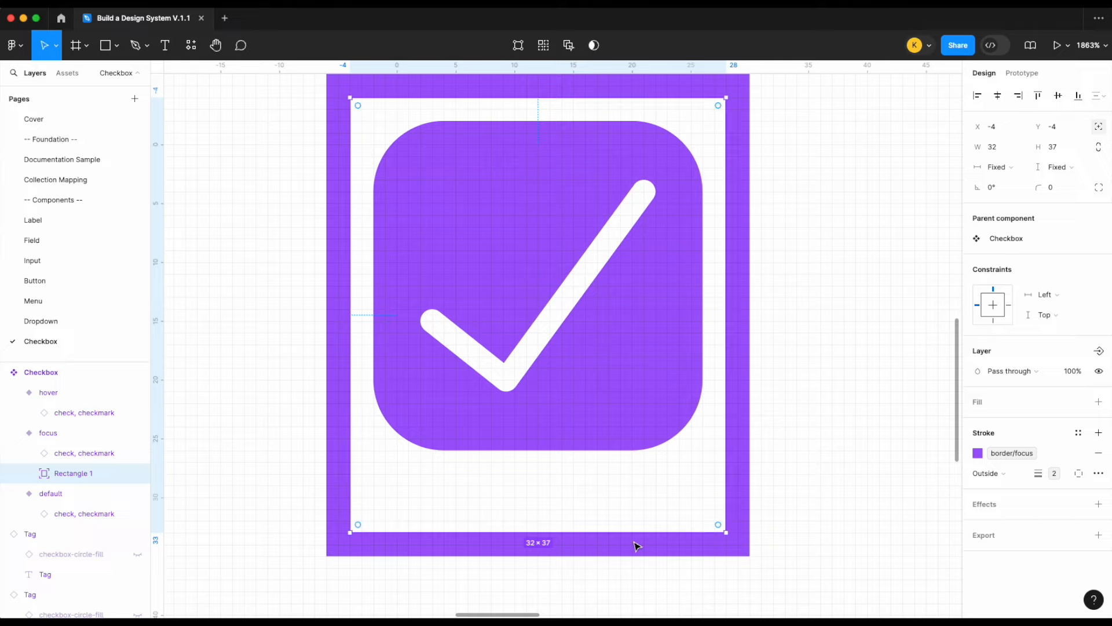
pyautogui.moveTo(636, 532); pyautogui.dragTo(636, 476)
# - Set the rectangle's constraints to Left and right and Top and bottom
pyautogui.click(1056, 302)
pyautogui.click(1057, 322)
pyautogui.click(1058, 314)
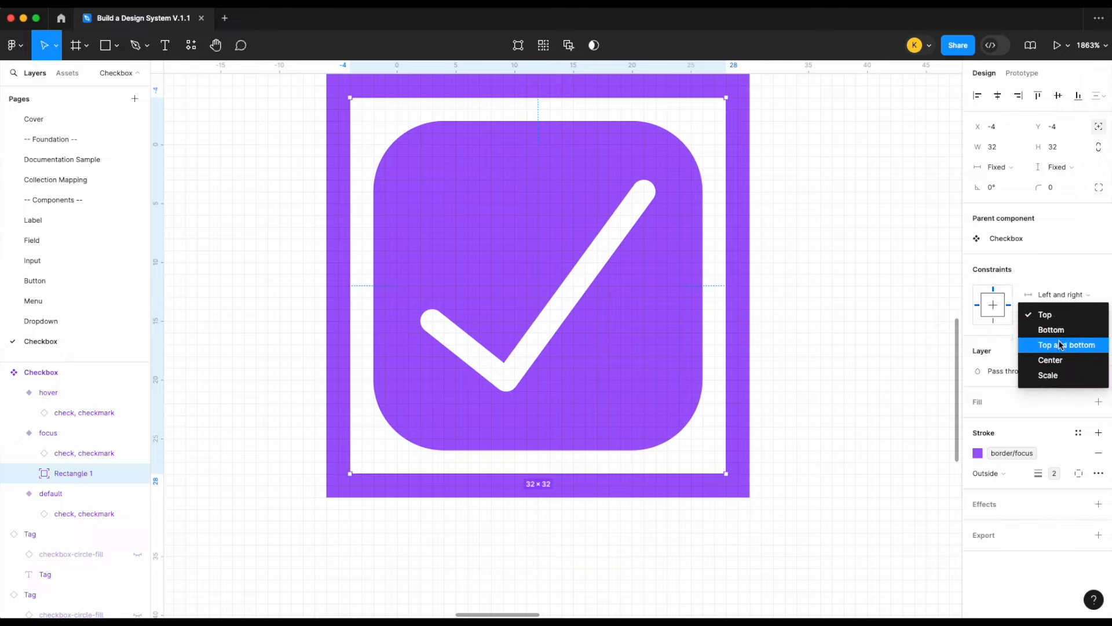
pyautogui.click(1061, 345)
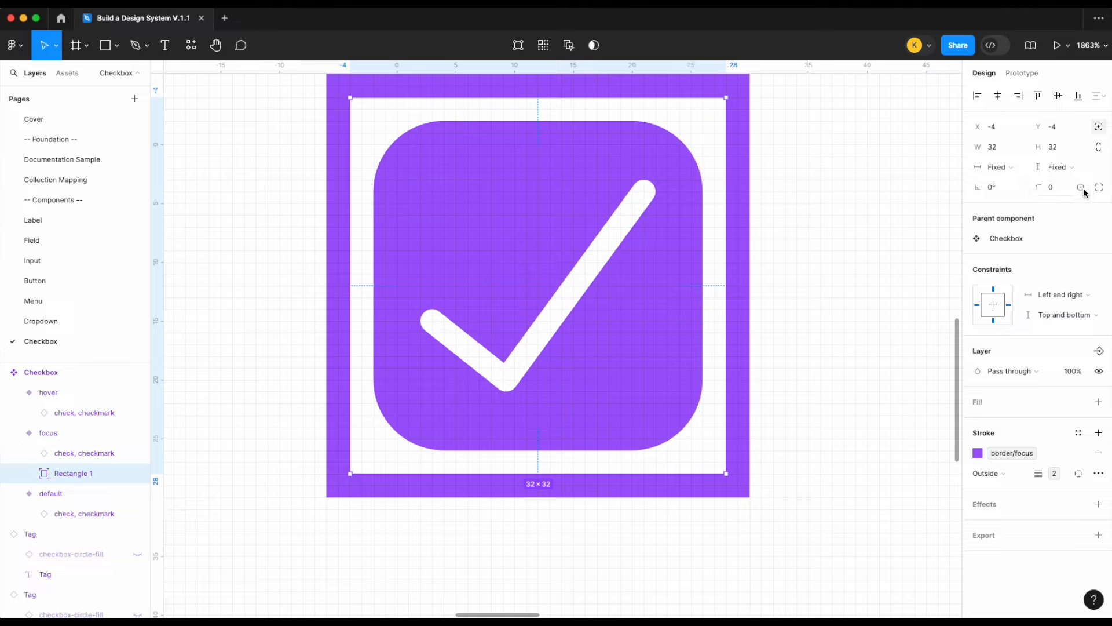
# - Bind the focus rectangle's corner radius to the lg border radius variable, trying md first
pyautogui.click(1081, 188)
pyautogui.write('rad')
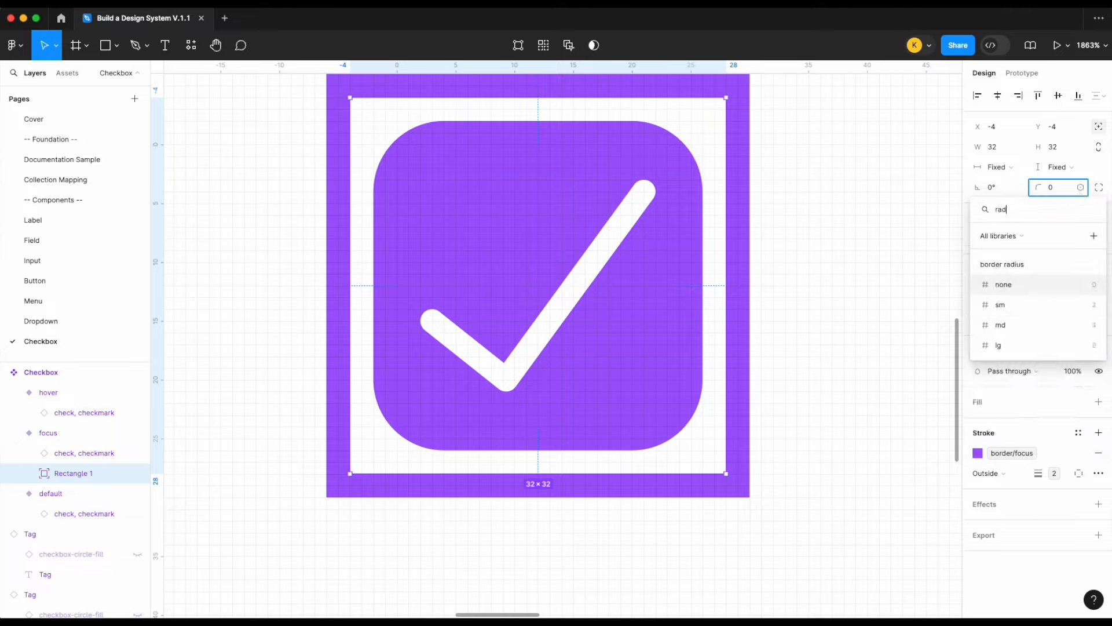
pyautogui.click(1054, 325)
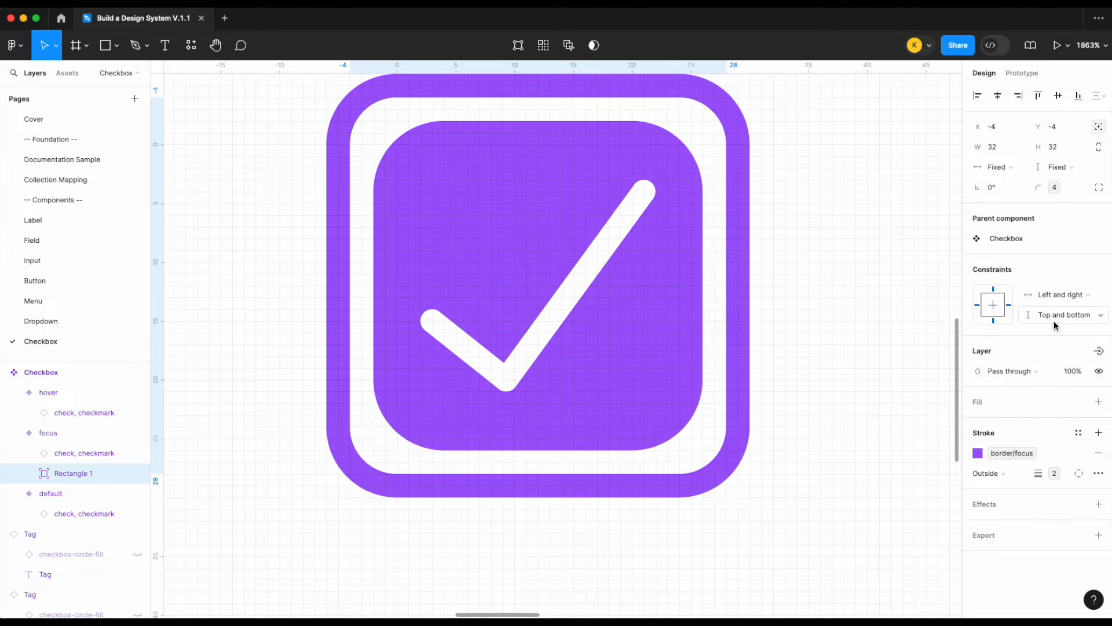
pyautogui.click(1060, 187)
pyautogui.click(1037, 380)
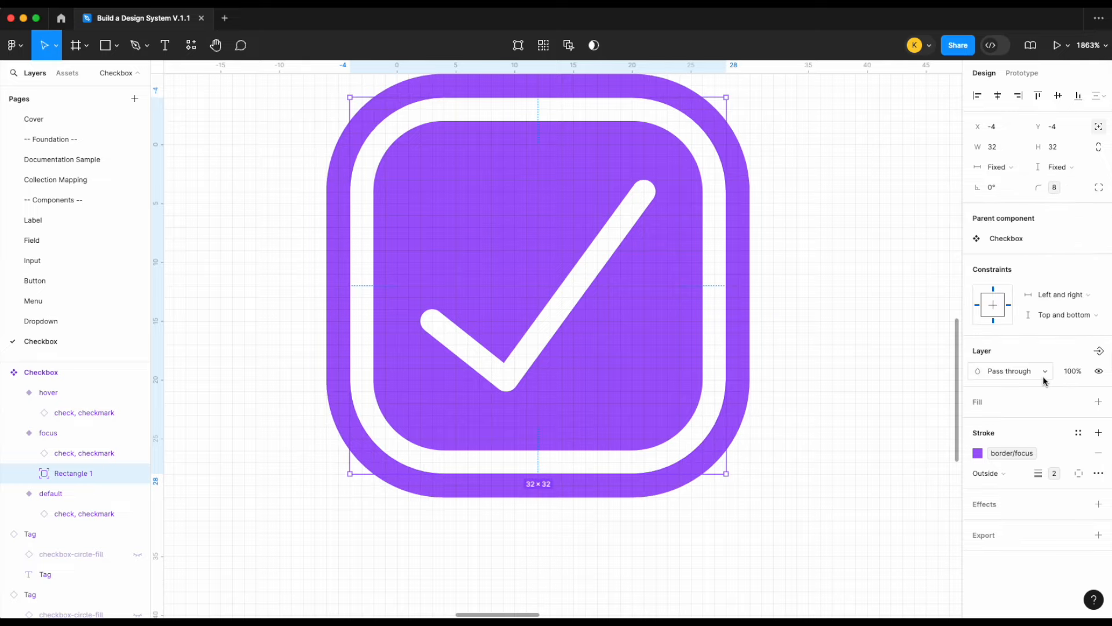
pyautogui.click(837, 247)
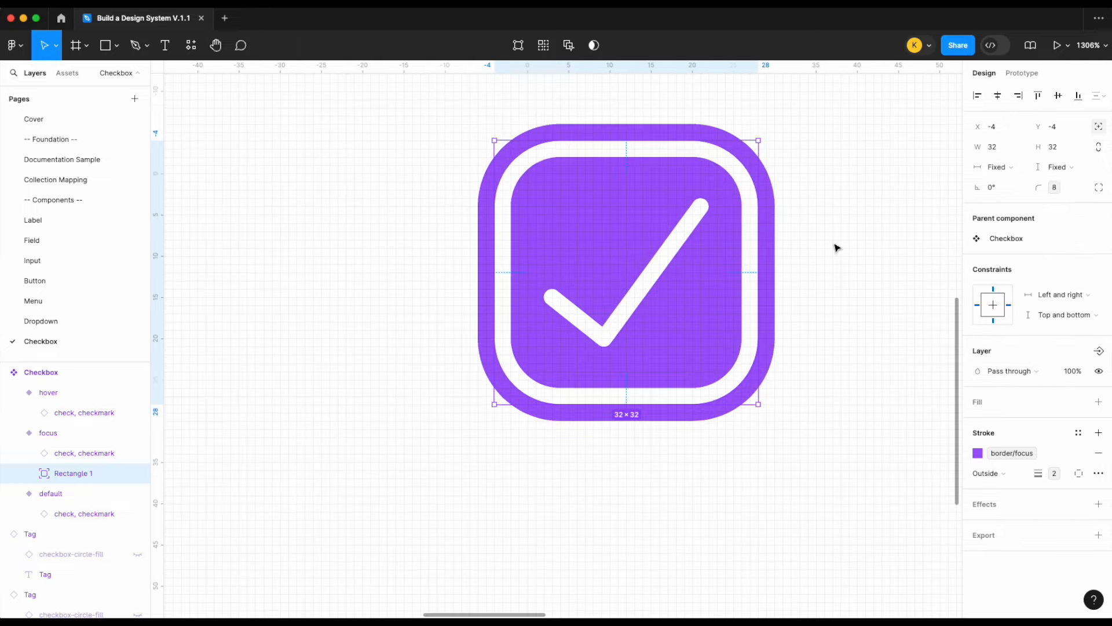
pyautogui.scroll(3, 695, 146)
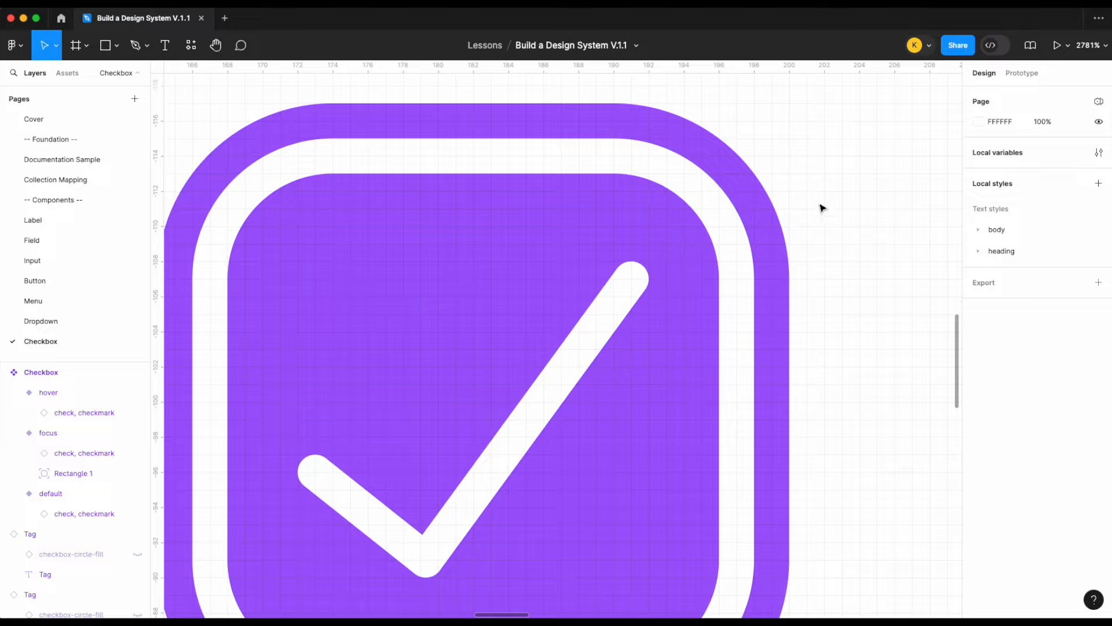
pyautogui.scroll(-10, 782, 122)
pyautogui.scroll(-2, 728, 235)
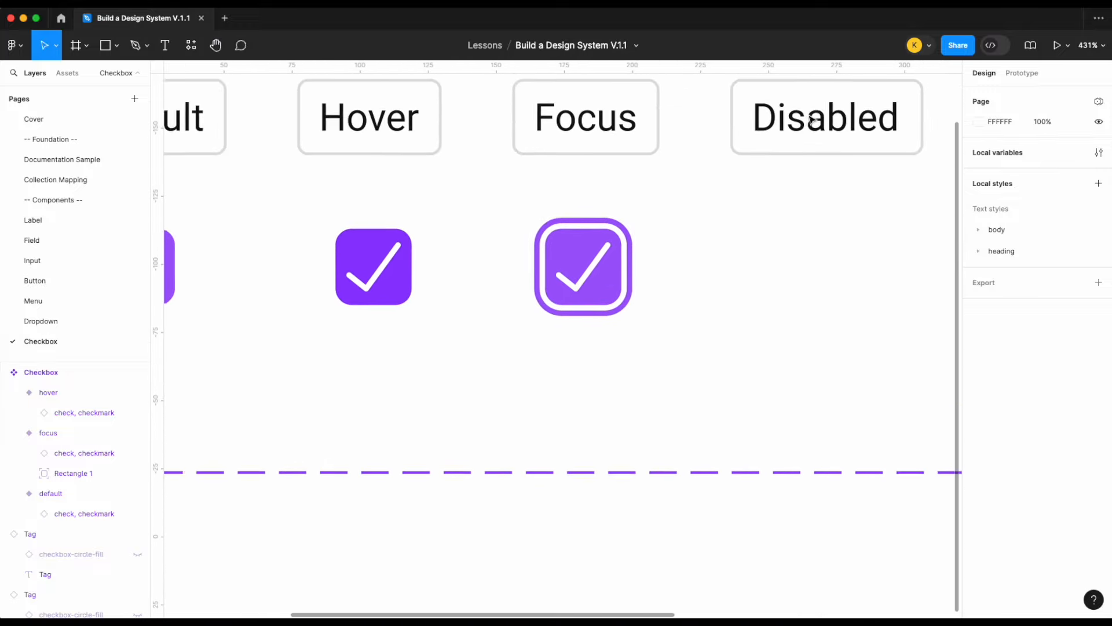
# - Rename the rectangle layer in the focus variant to focus
pyautogui.click(625, 262)
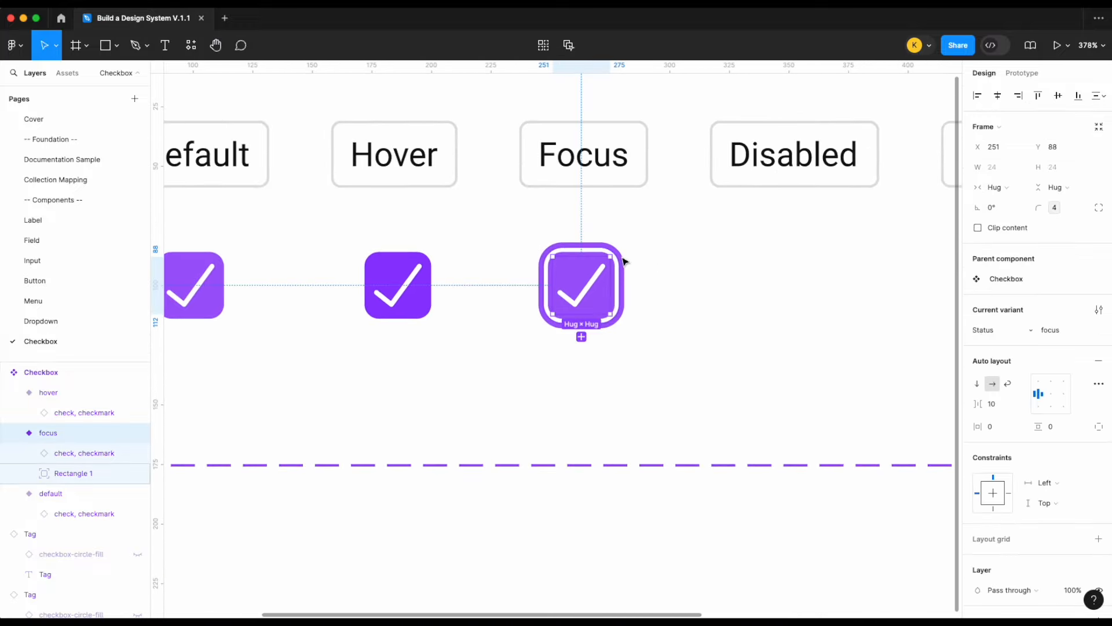
pyautogui.doubleClick(69, 472)
pyautogui.write('fo')
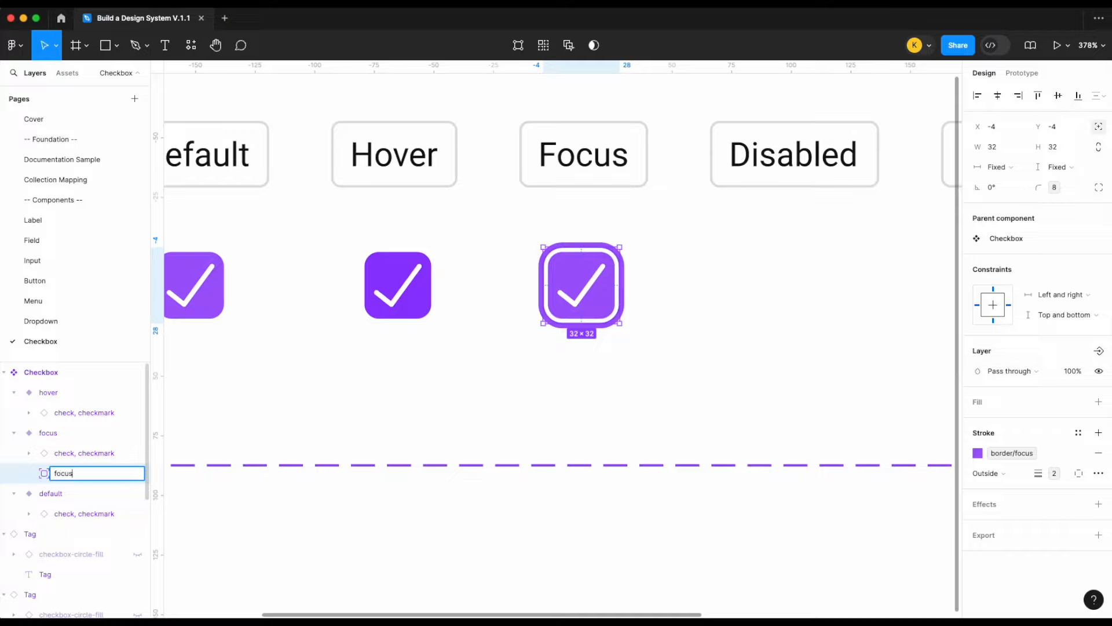
pyautogui.write('cus')
pyautogui.press('Return')
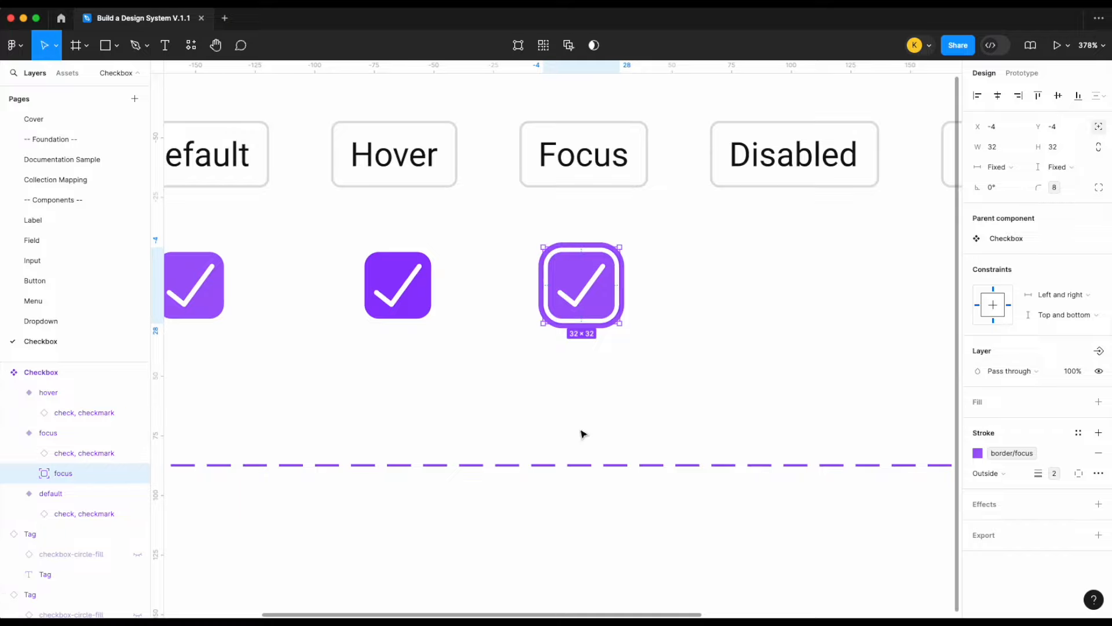
pyautogui.click(696, 348)
# - Duplicate the default checkbox variant below the Disabled tag and set its Status value to disabled
pyautogui.scroll(-3, 697, 348)
pyautogui.hscroll(1, 696, 348)
pyautogui.click(589, 328)
pyautogui.click(711, 325)
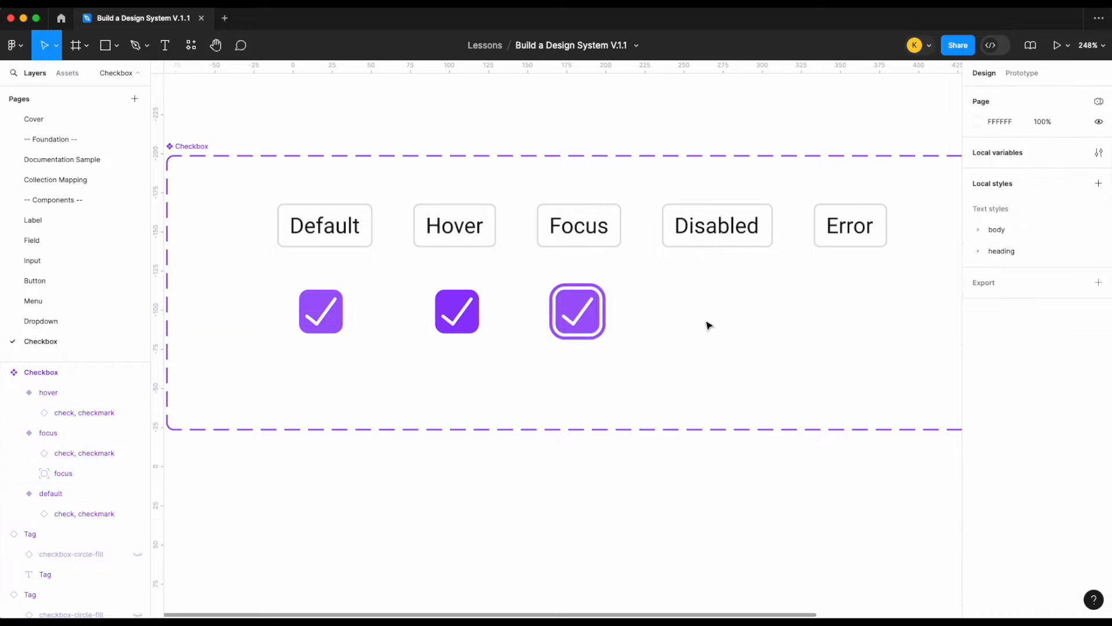
pyautogui.click(339, 314)
pyautogui.moveTo(339, 315); pyautogui.dragTo(726, 315)
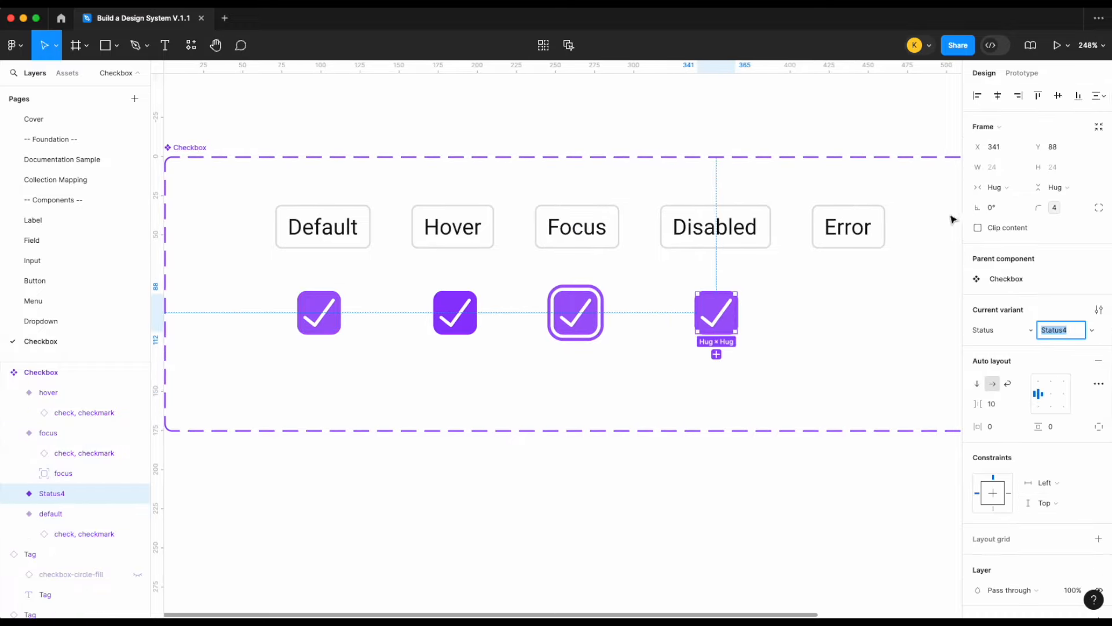
pyautogui.write('disable')
pyautogui.press('Return')
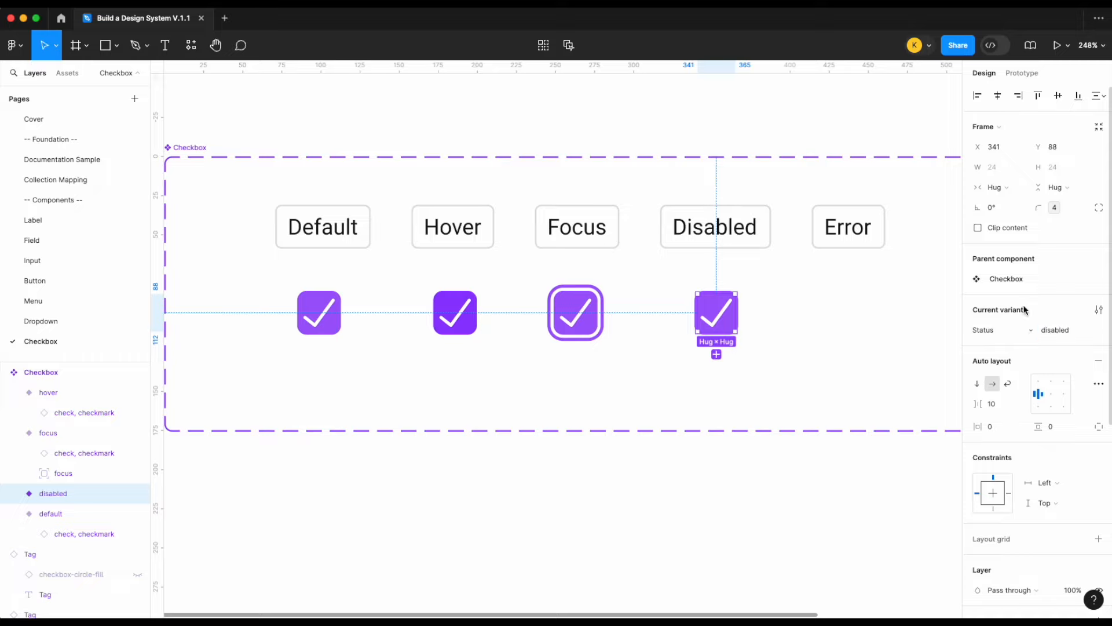
# - Bind the disabled variant's stroke to border/disabled and its fill to surface/disabled
pyautogui.scroll(-5, 1033, 482)
pyautogui.click(1016, 503)
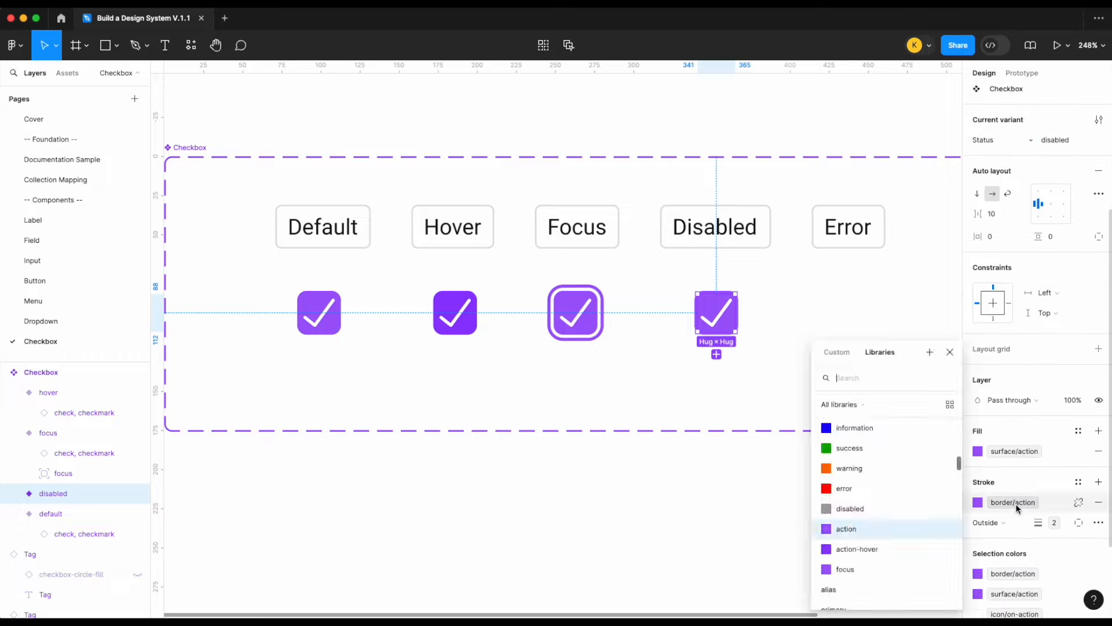
pyautogui.click(915, 510)
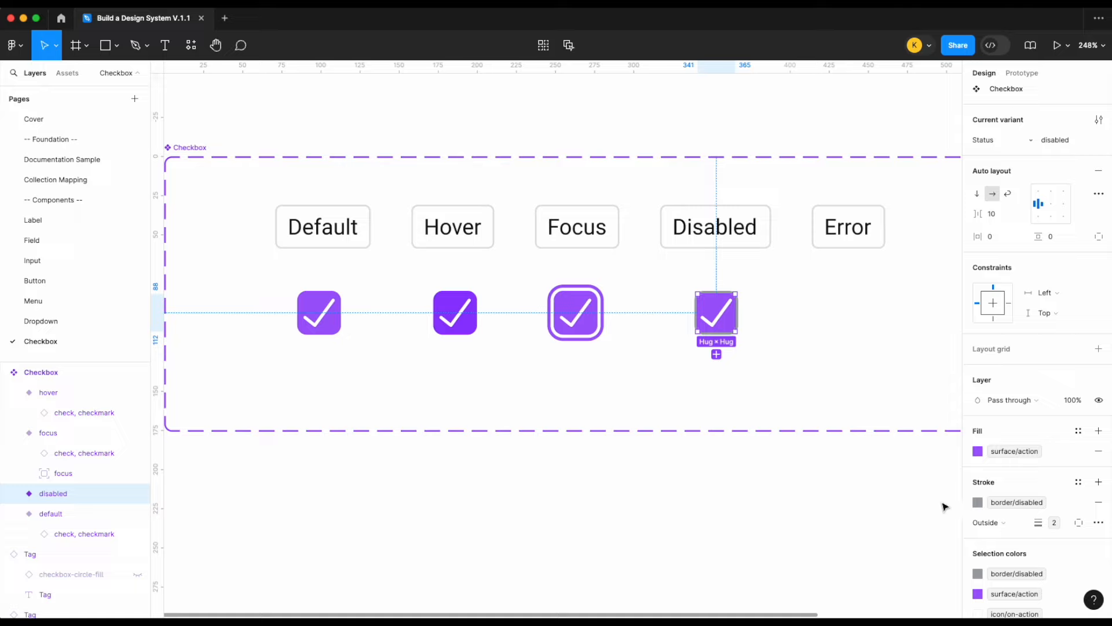
pyautogui.click(1018, 455)
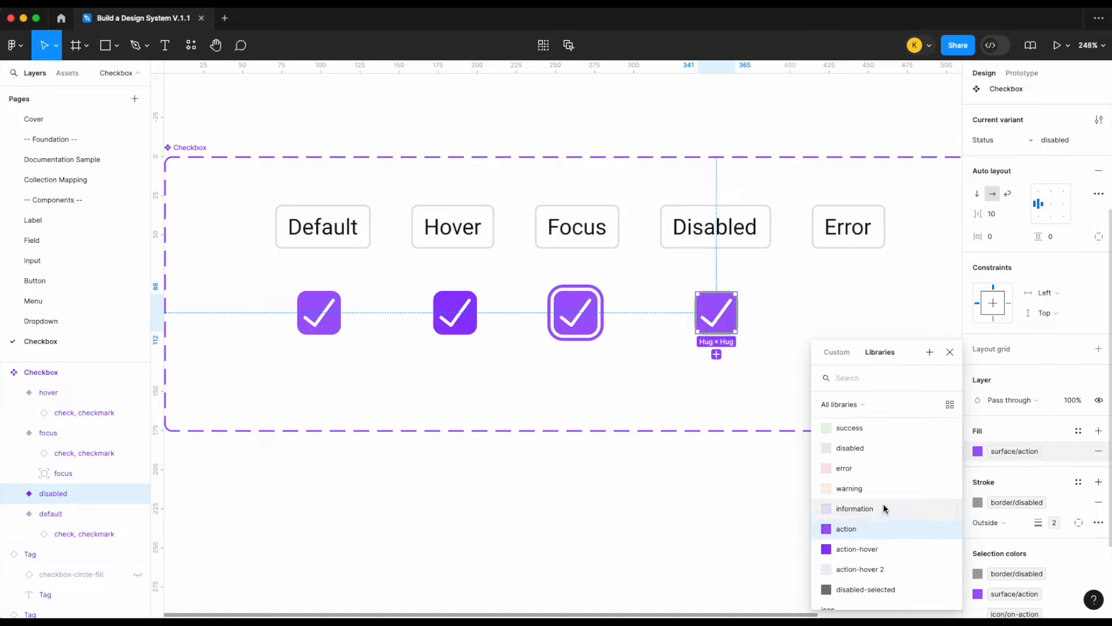
pyautogui.scroll(1, 877, 482)
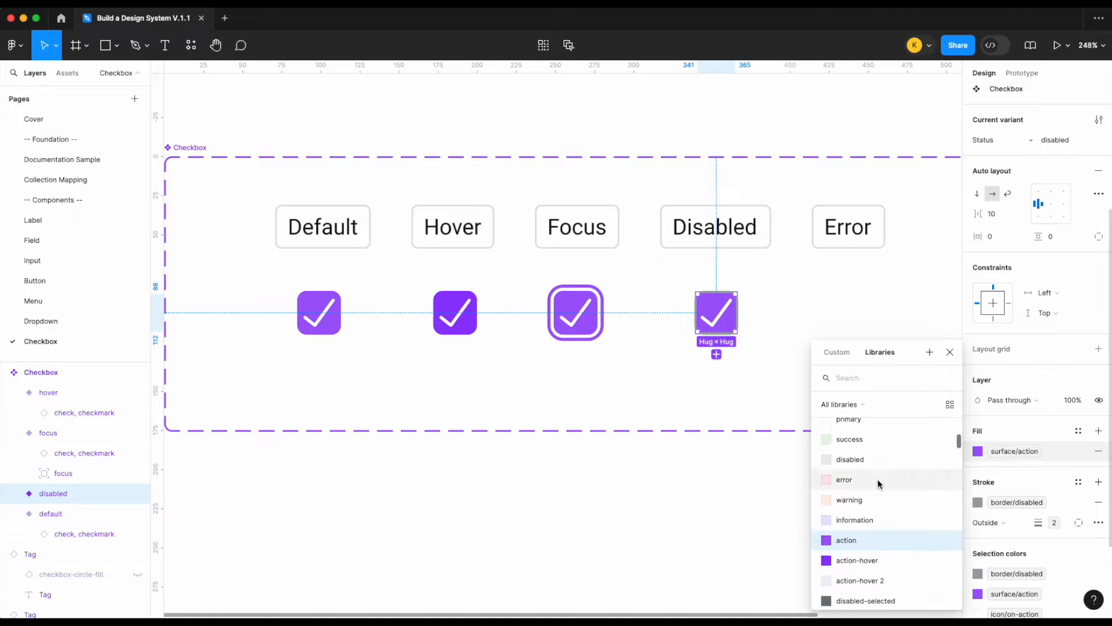
pyautogui.scroll(-2, 869, 556)
pyautogui.scroll(-1, 872, 579)
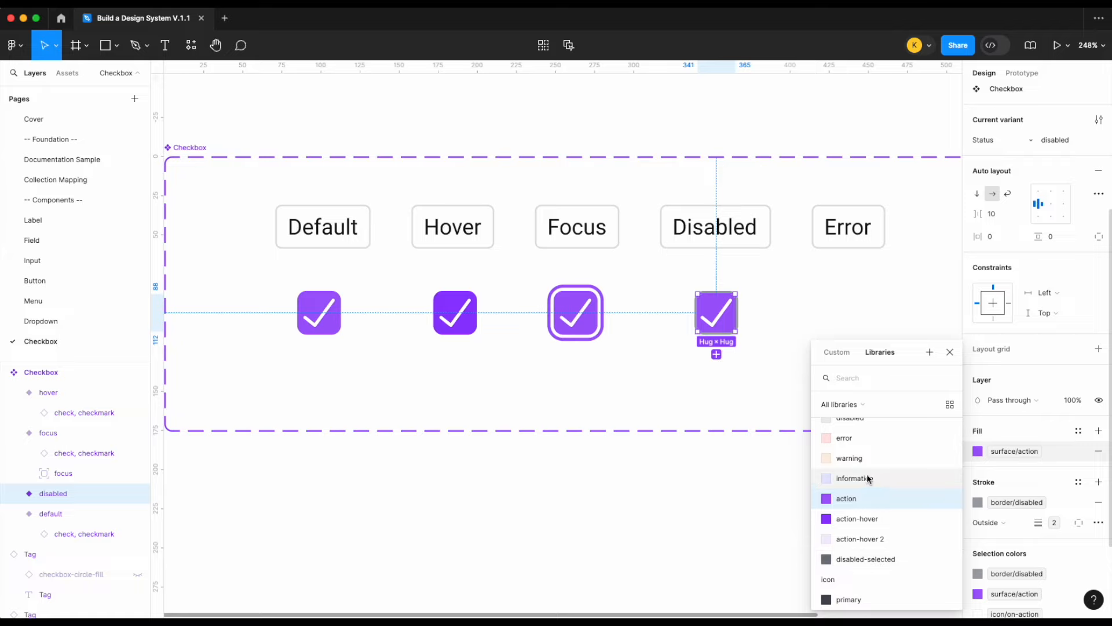
pyautogui.scroll(2, 881, 541)
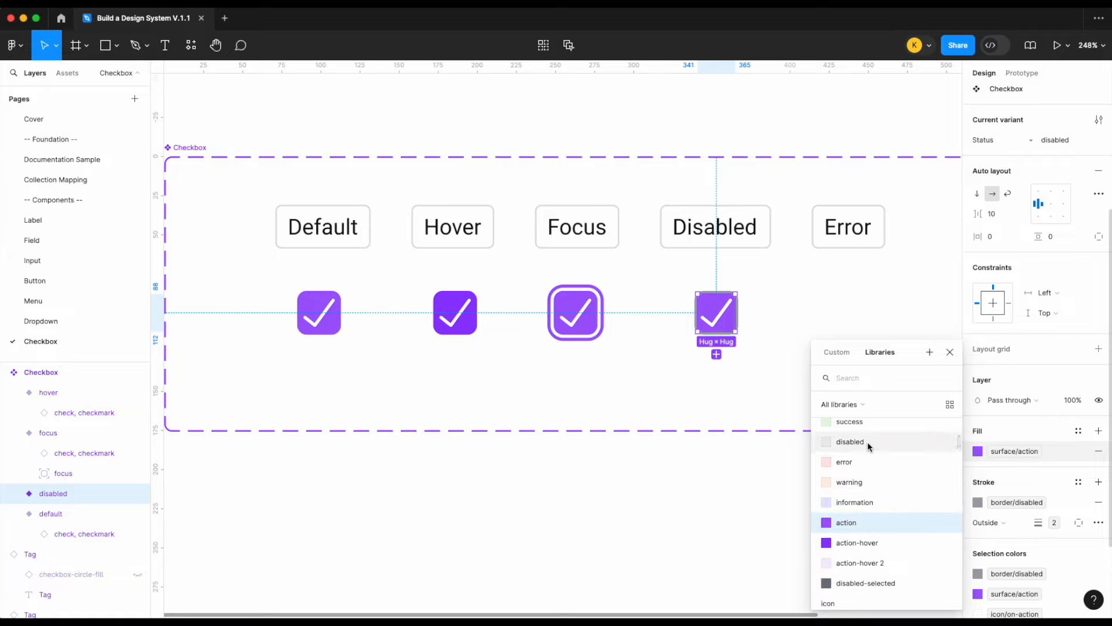
pyautogui.click(867, 441)
# - Bind the disabled variant's checkmark colour to the icon/on-disabled variable
pyautogui.scroll(-2, 1023, 510)
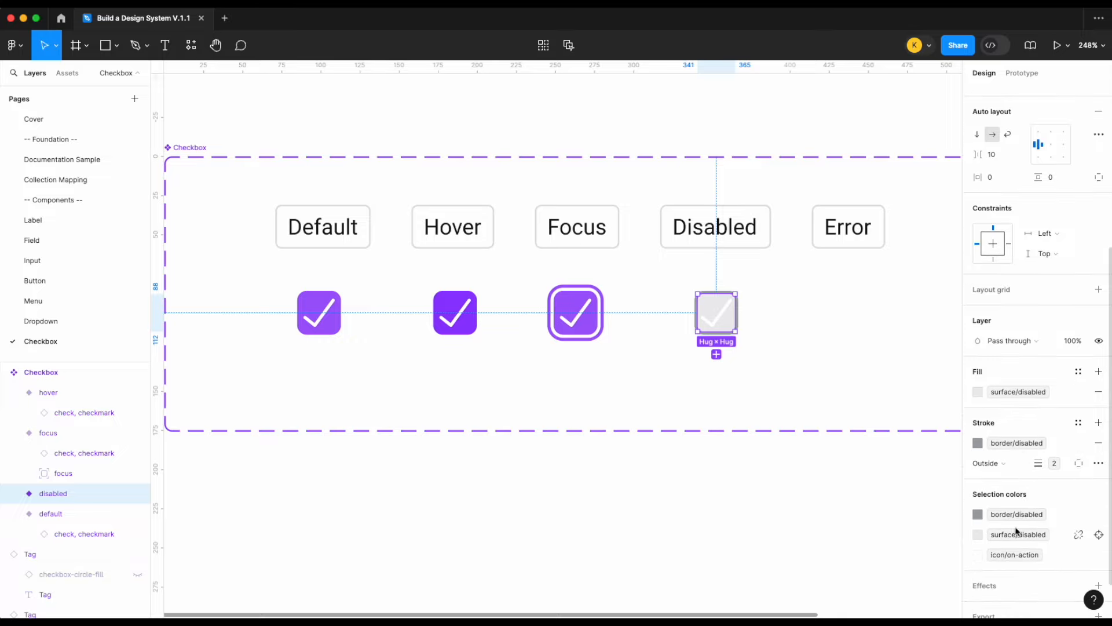
pyautogui.click(1006, 555)
pyautogui.scroll(2, 877, 556)
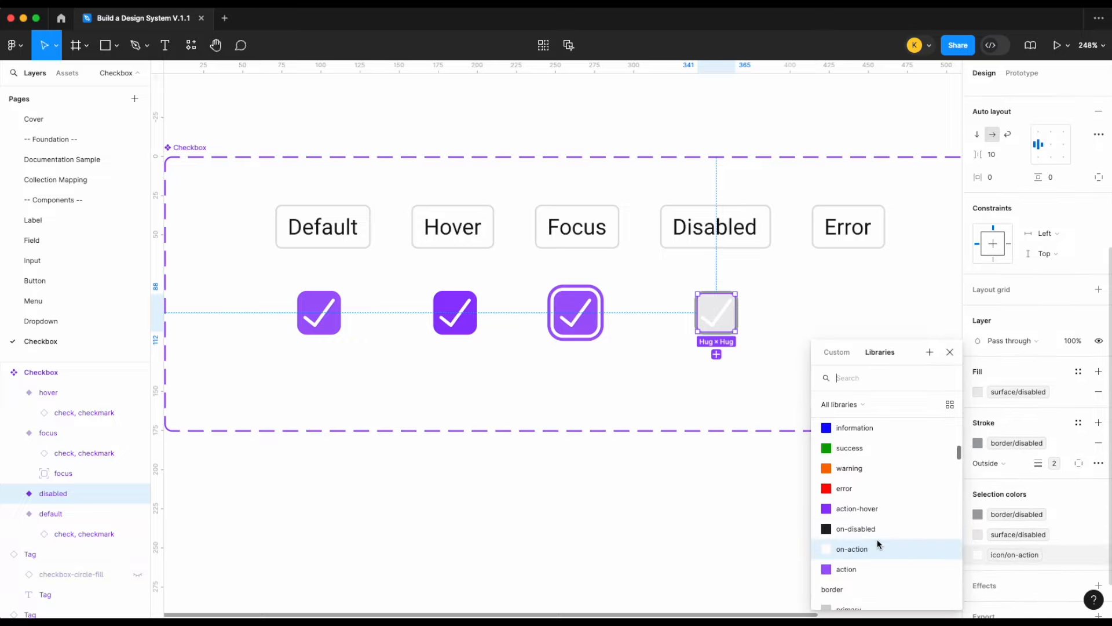
pyautogui.click(878, 528)
pyautogui.click(802, 308)
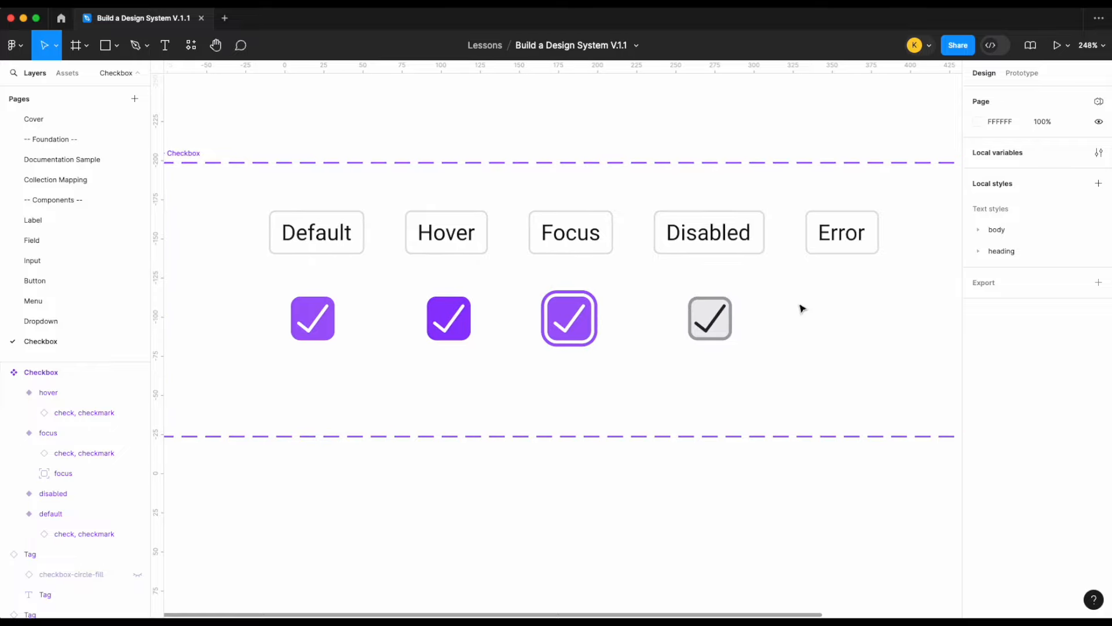
# - Duplicate the disabled checkbox variant below the Error tag and set its Status value to error
pyautogui.click(711, 326)
pyautogui.moveTo(712, 325); pyautogui.dragTo(841, 325)
pyautogui.click(1059, 330)
pyautogui.write('error')
pyautogui.press('Return')
# - Bind the error variant's fill to surface/error and its stroke to border/error
pyautogui.scroll(-4, 1029, 457)
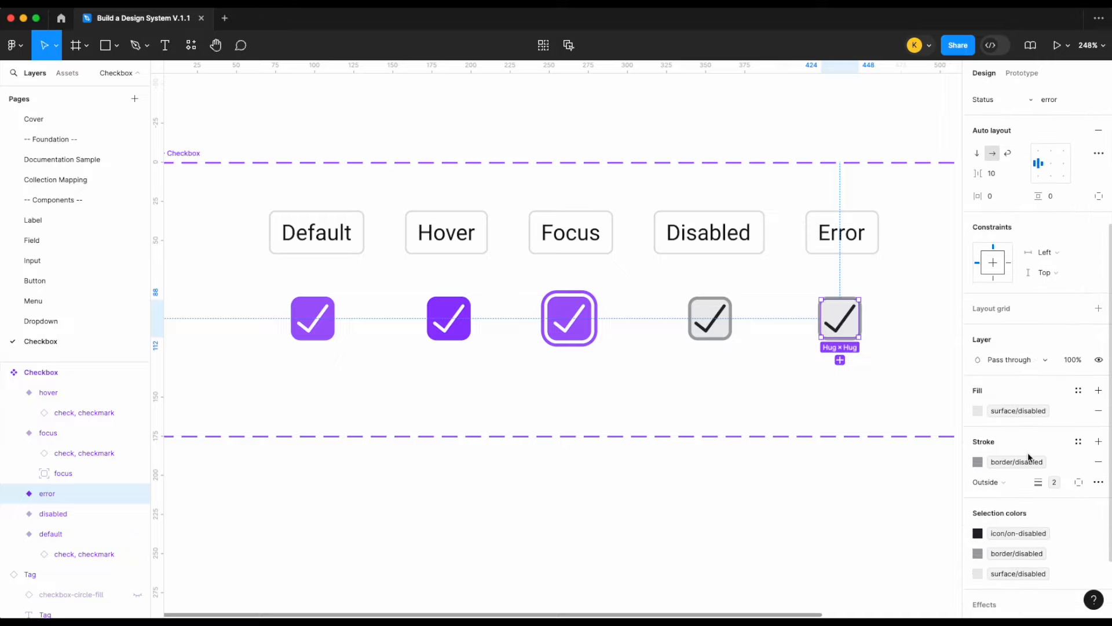
pyautogui.click(1015, 410)
pyautogui.click(854, 550)
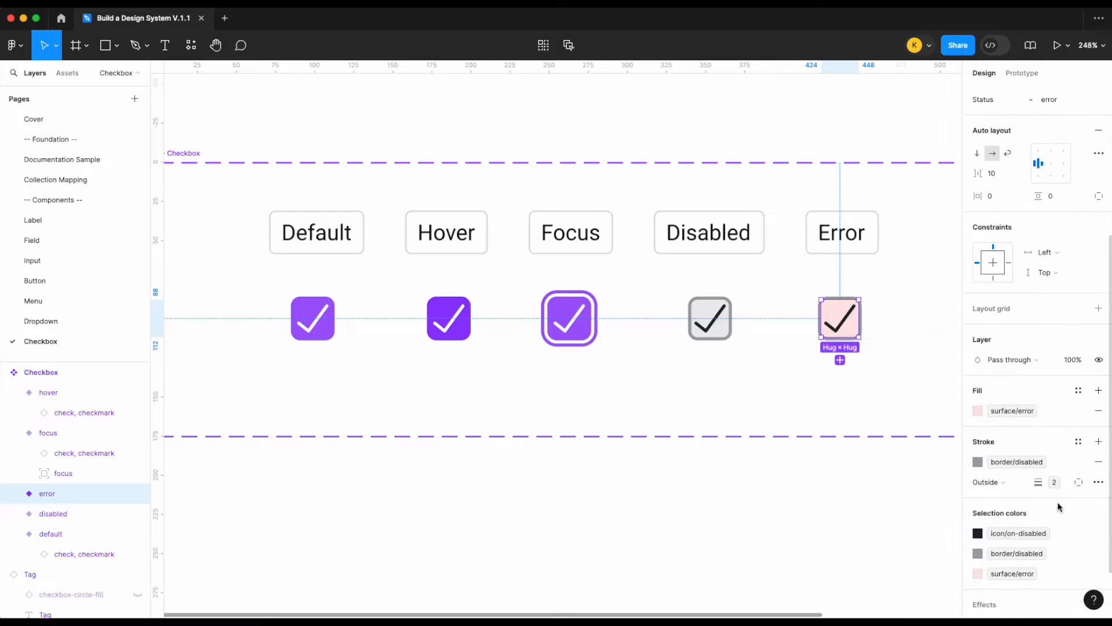
pyautogui.click(1017, 462)
pyautogui.click(853, 507)
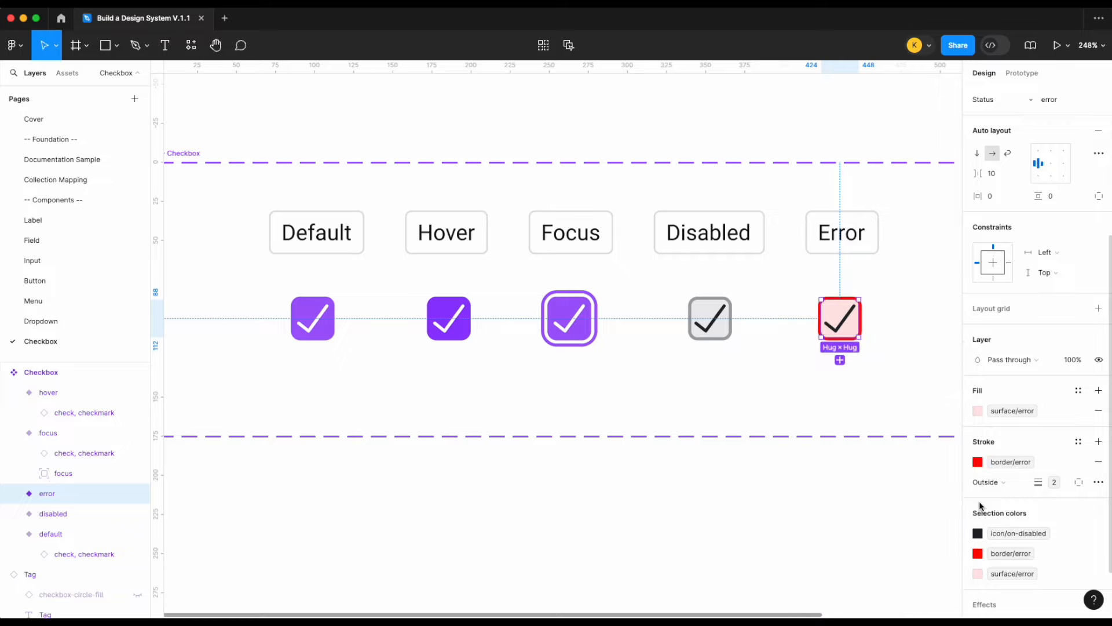
# - Bind the error variant's checkmark colour to the icon/error variable
pyautogui.click(1012, 530)
pyautogui.click(879, 487)
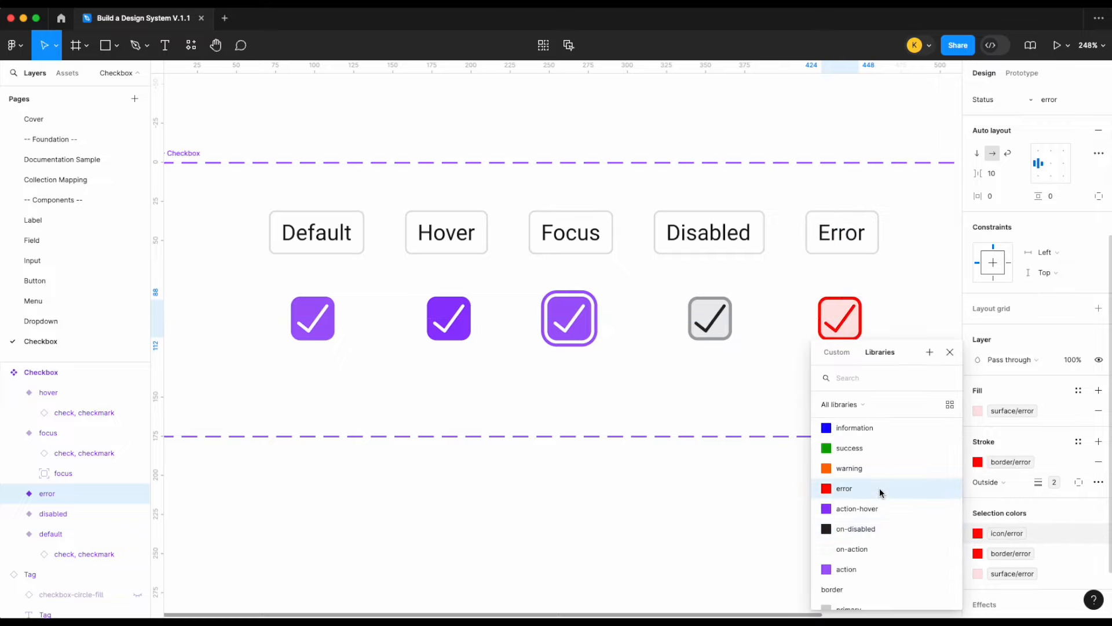
pyautogui.click(747, 460)
# - Place a test instance of the default checkbox variant above the Checkbox component set
pyautogui.scroll(-3, 747, 460)
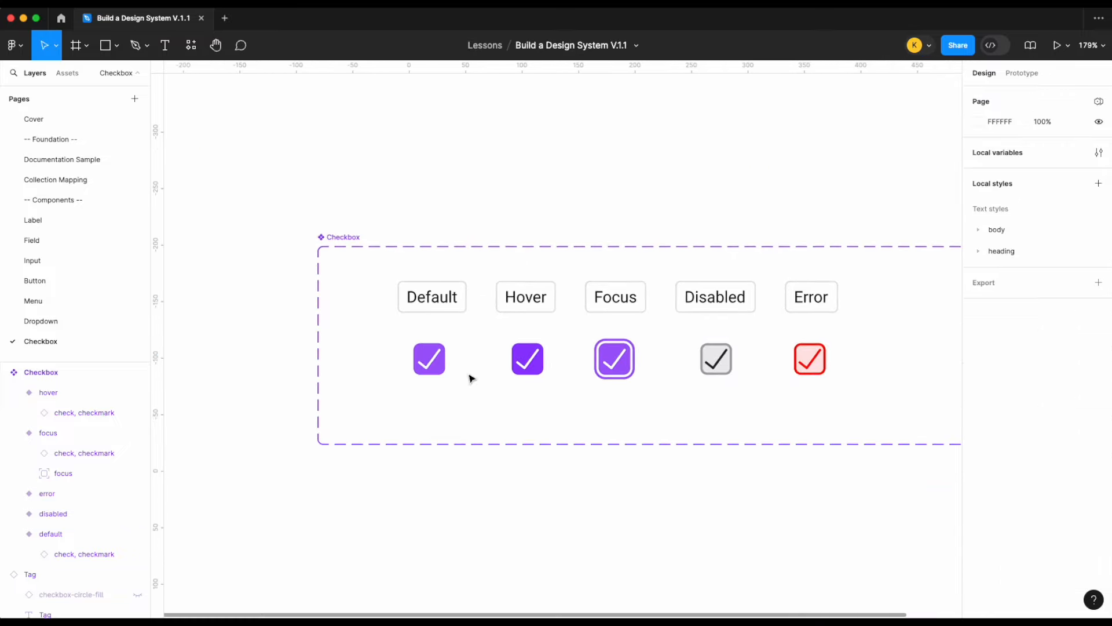
pyautogui.click(429, 360)
pyautogui.moveTo(429, 359); pyautogui.dragTo(429, 183)
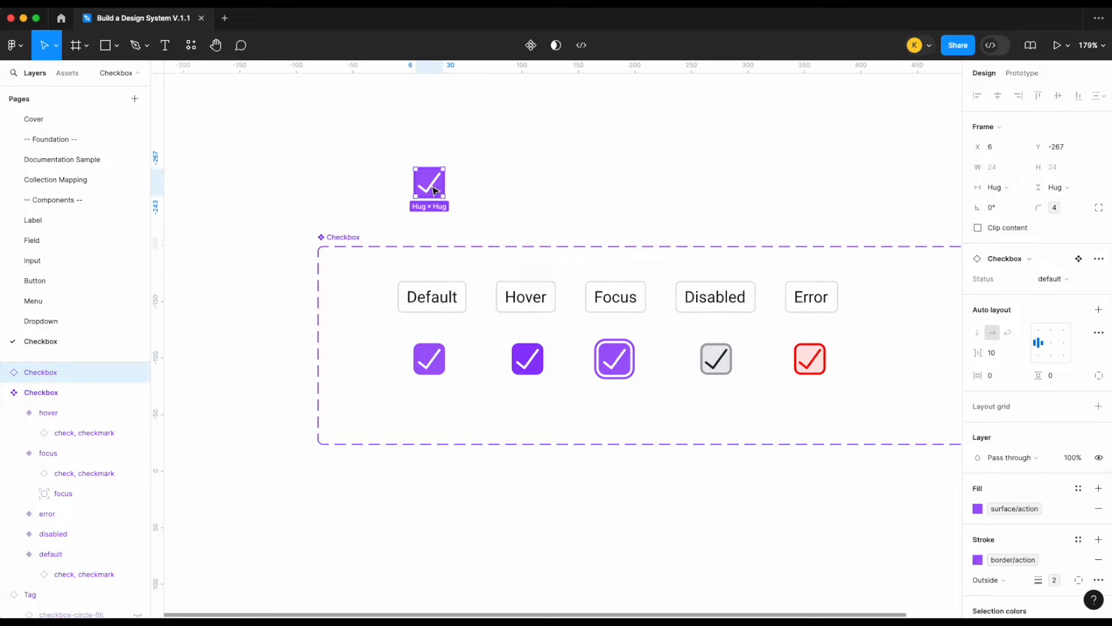
# - Switch the test instance's Status through hover, focus, disabled, error and back to default, and delete the instance
pyautogui.click(1035, 277)
pyautogui.click(1030, 293)
pyautogui.click(1044, 280)
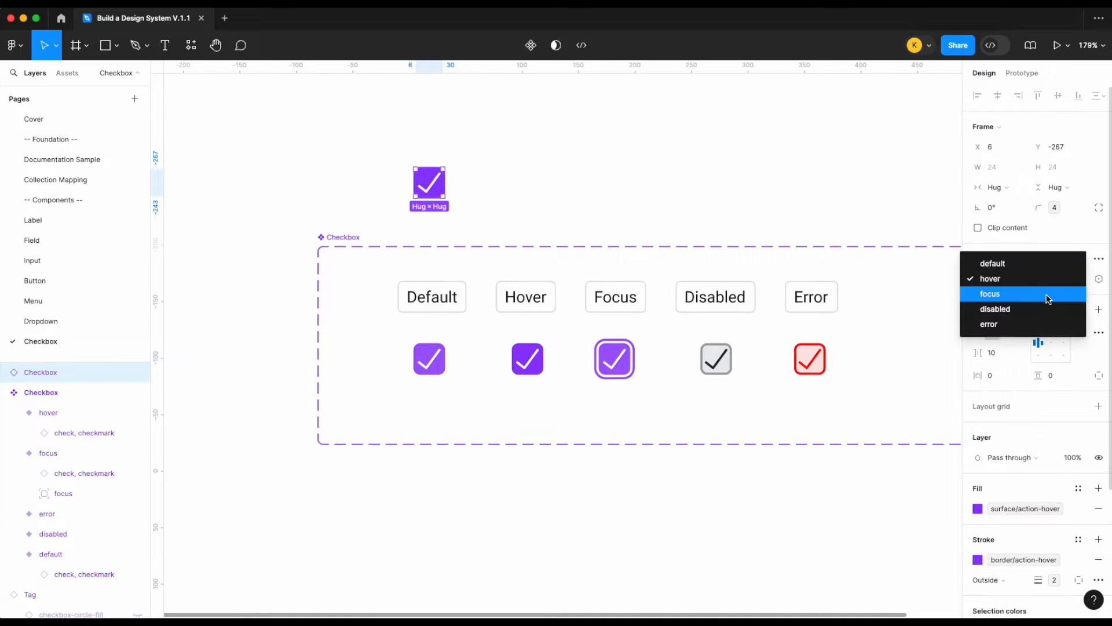
pyautogui.click(1049, 298)
pyautogui.click(1061, 284)
pyautogui.click(1061, 291)
pyautogui.click(1066, 280)
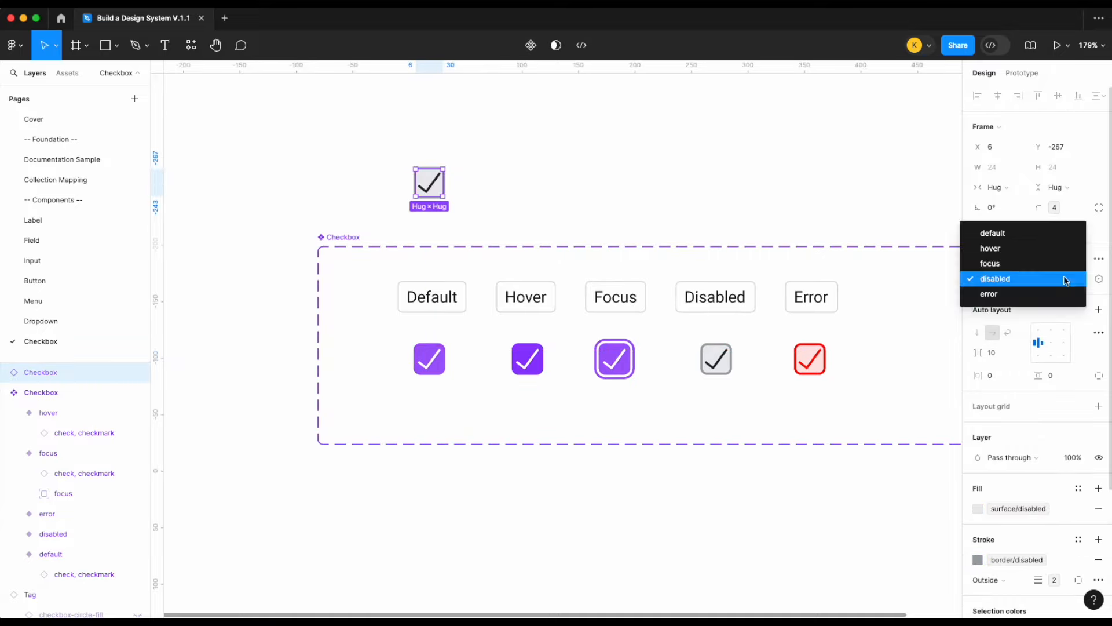
pyautogui.click(1063, 294)
pyautogui.click(1060, 278)
pyautogui.click(1027, 220)
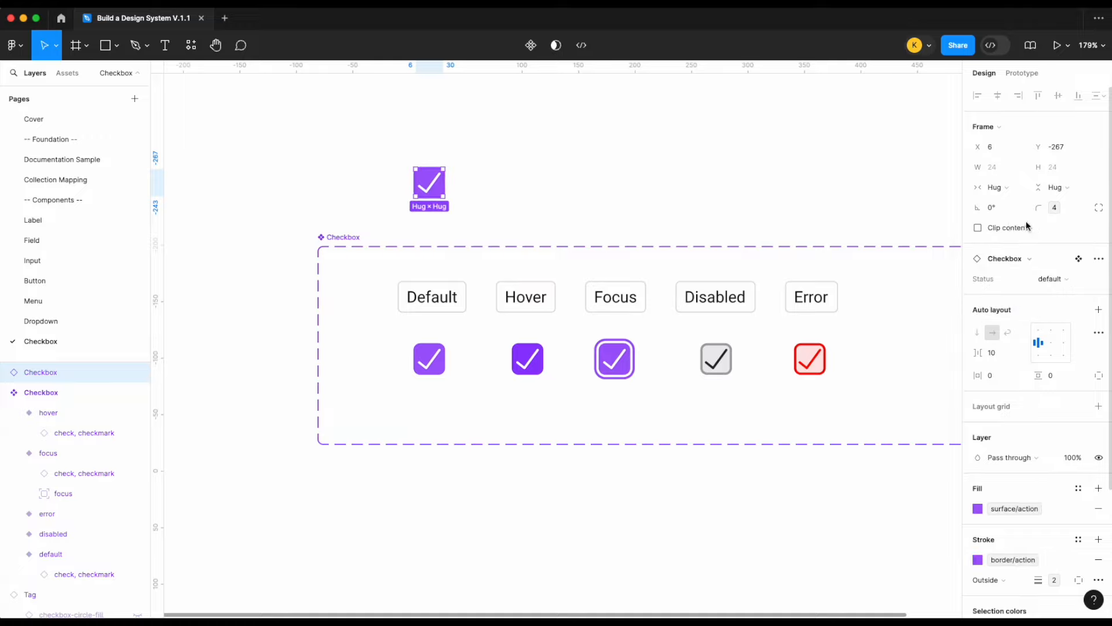
pyautogui.click(705, 180)
# - Add a variant property named Type with the value selected to the Checkbox component set
pyautogui.hscroll(3, 706, 181)
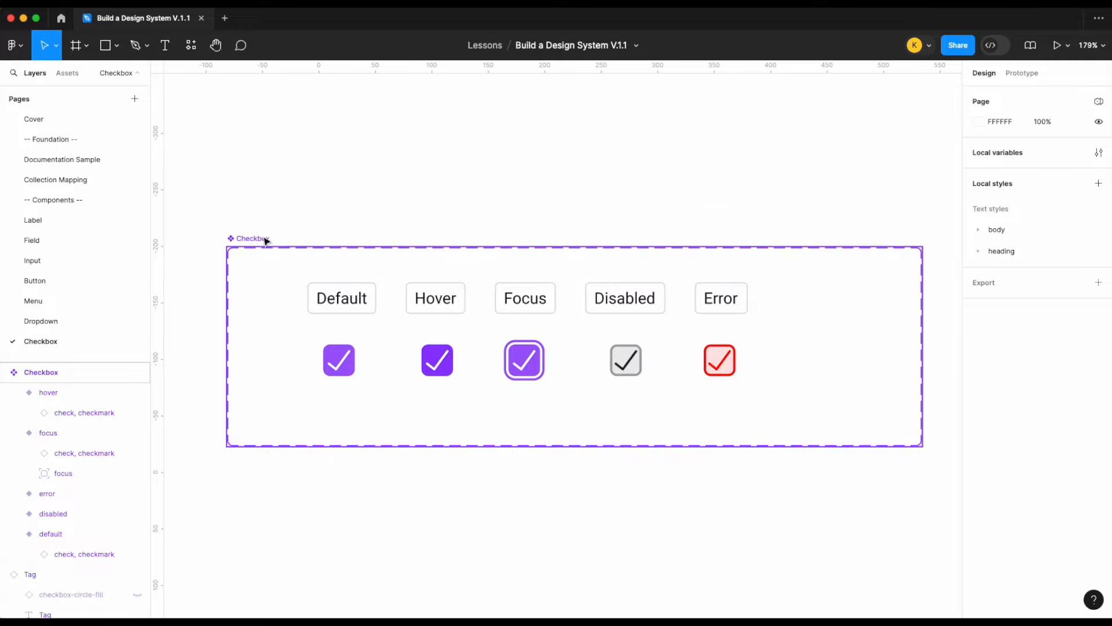
pyautogui.click(265, 239)
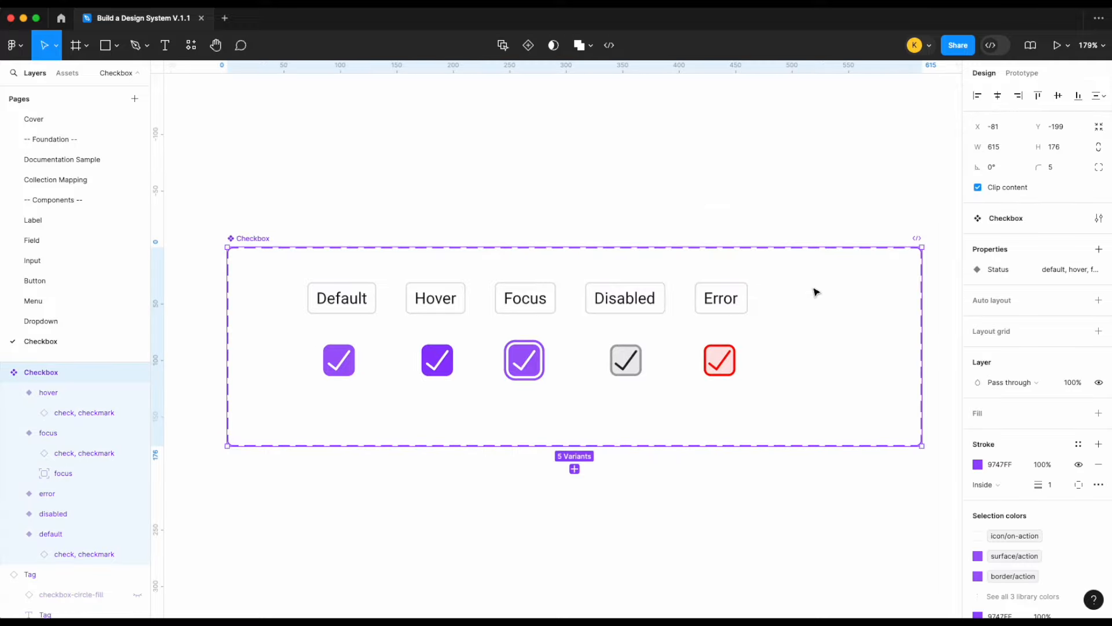
pyautogui.click(1099, 249)
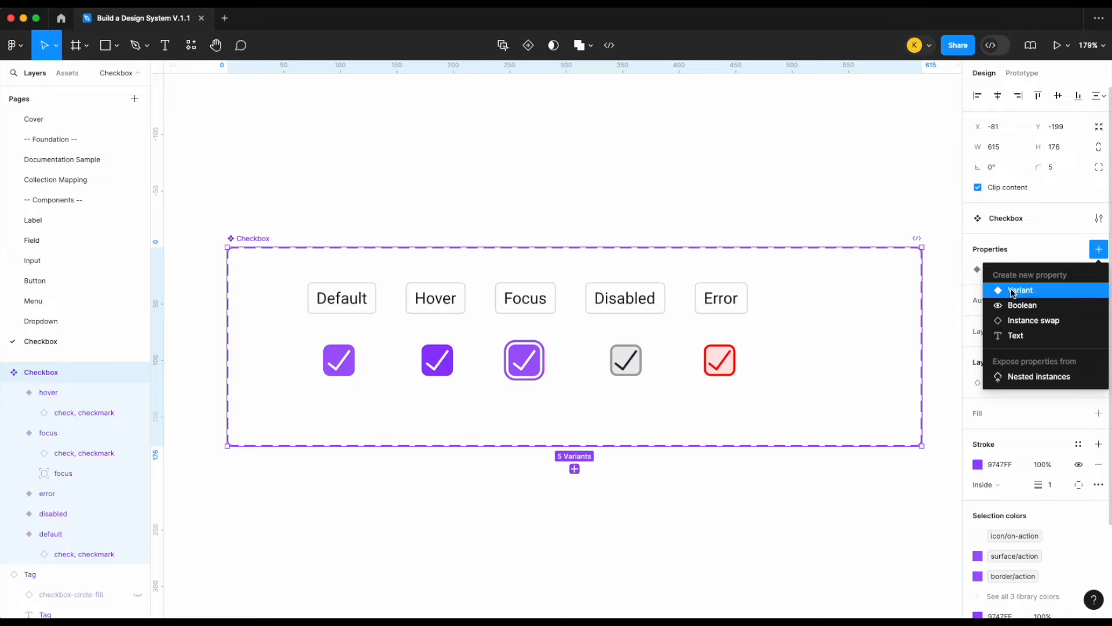
pyautogui.click(1011, 289)
pyautogui.write('Type')
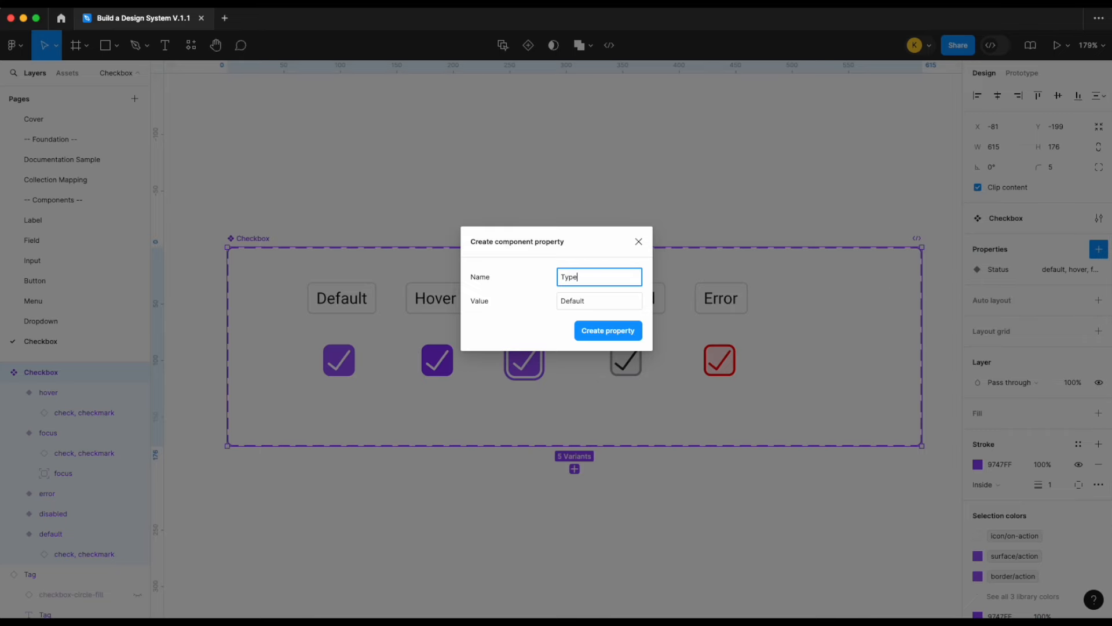
pyautogui.click(600, 300)
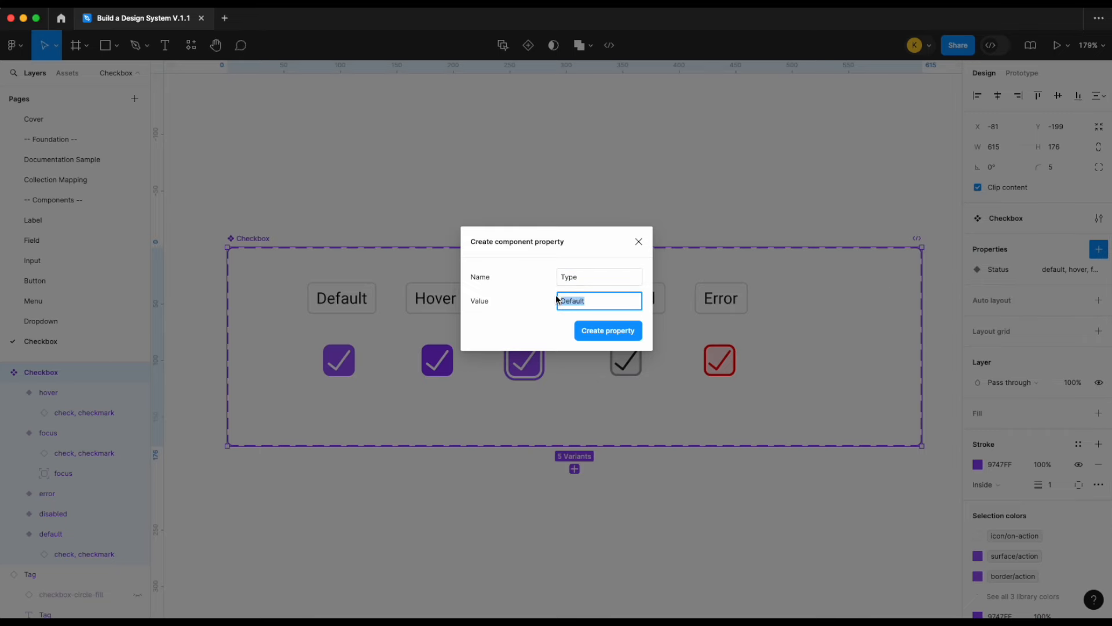
pyautogui.write('selected')
pyautogui.press('Return')
# - Widen the Checkbox component set by extending its left edge outward about 54 px to make room for row labels
pyautogui.hscroll(-3, 385, 260)
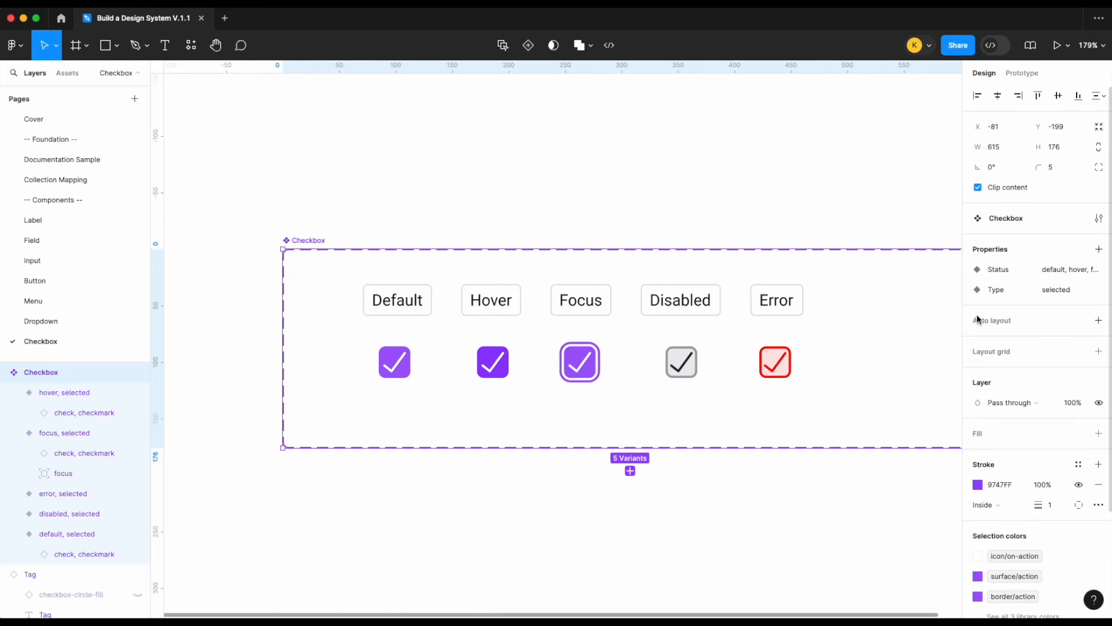
pyautogui.hscroll(2, 566, 280)
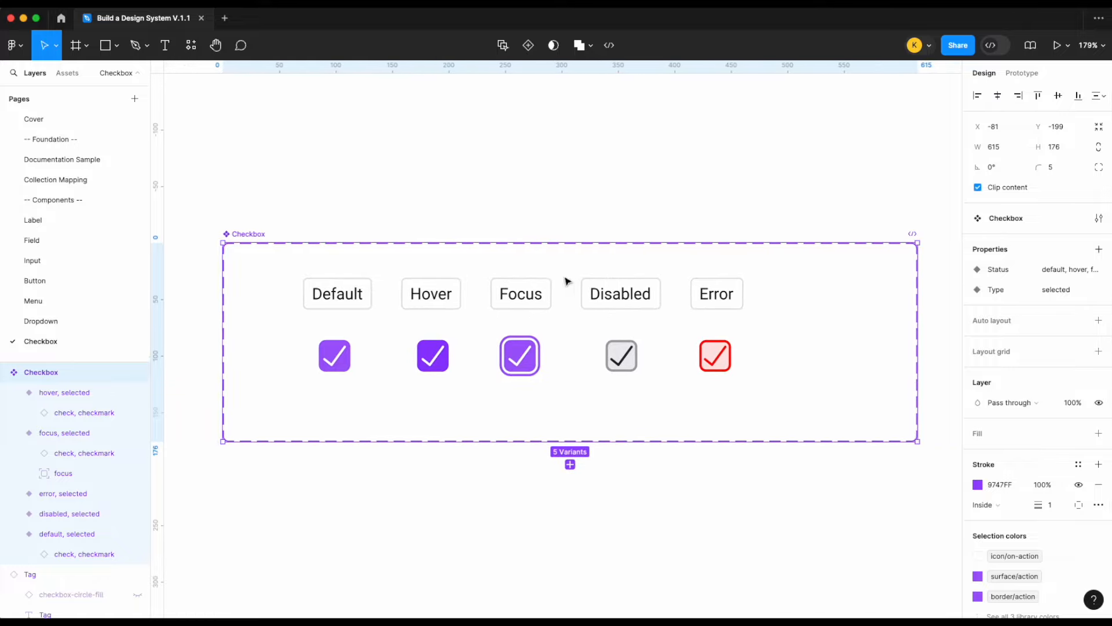
pyautogui.hscroll(-1, 567, 281)
pyautogui.hscroll(-3, 359, 285)
pyautogui.moveTo(339, 284); pyautogui.dragTo(273, 277)
# - Duplicate the Default tag to the left of the checkbox row and relabel the copy Selected
pyautogui.click(457, 296)
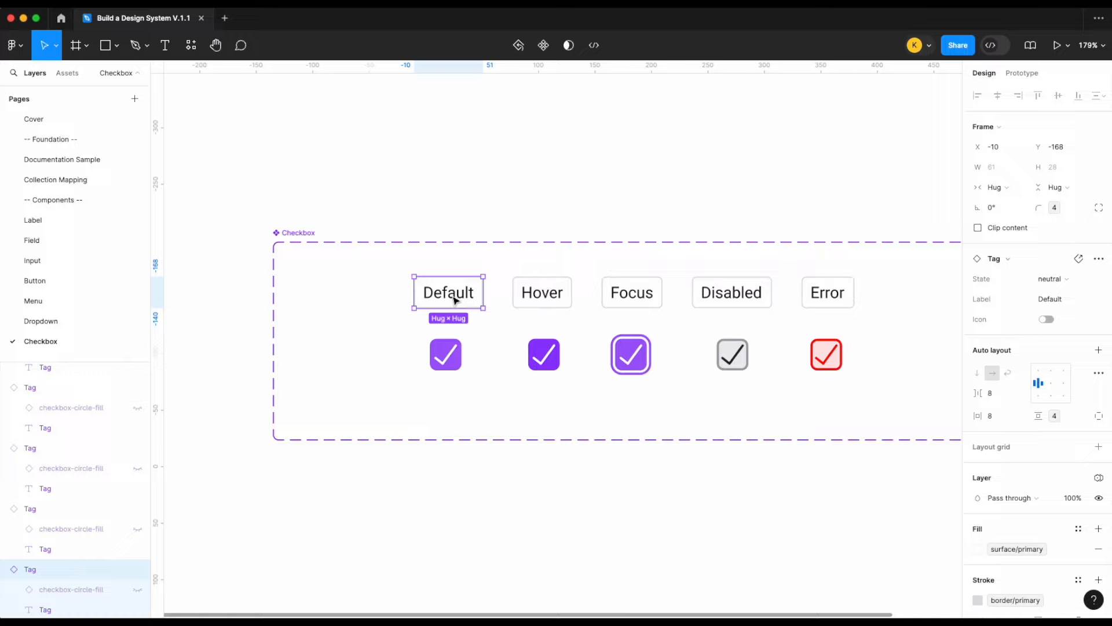
pyautogui.moveTo(456, 299); pyautogui.dragTo(344, 356)
pyautogui.doubleClick(343, 357)
pyautogui.doubleClick(343, 357)
pyautogui.write('Selected')
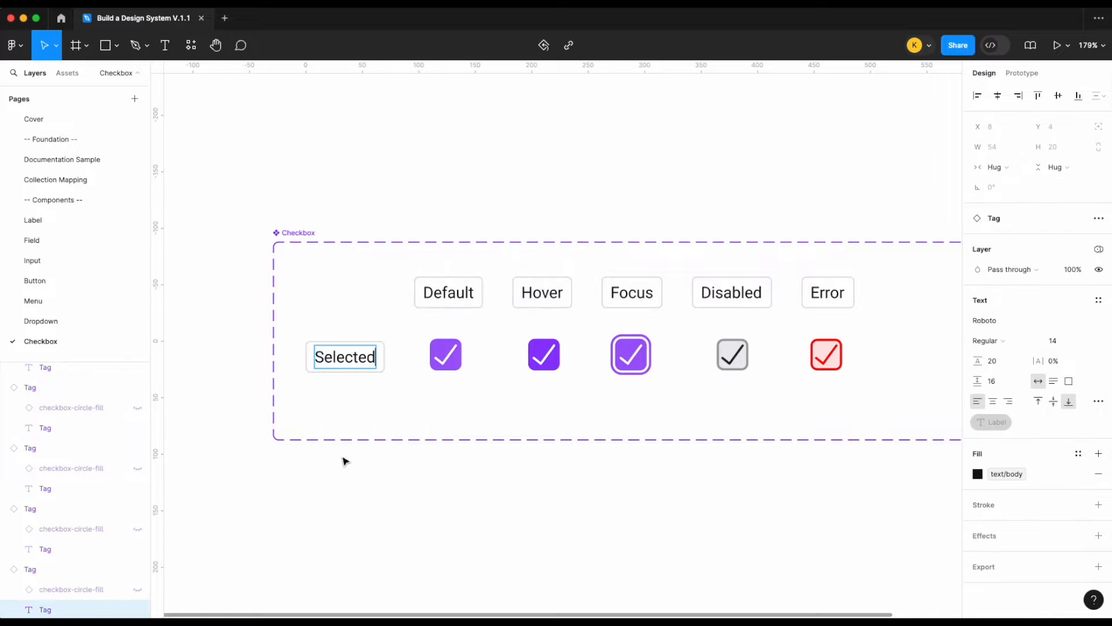
pyautogui.click(344, 461)
# - Nudge the Selected tag up 4 px to line up with the checkbox row
pyautogui.scroll(-1, 344, 461)
pyautogui.click(348, 438)
pyautogui.click(337, 332)
pyautogui.press('Up')
pyautogui.press('Up')
pyautogui.press('Up')
pyautogui.press('Up')
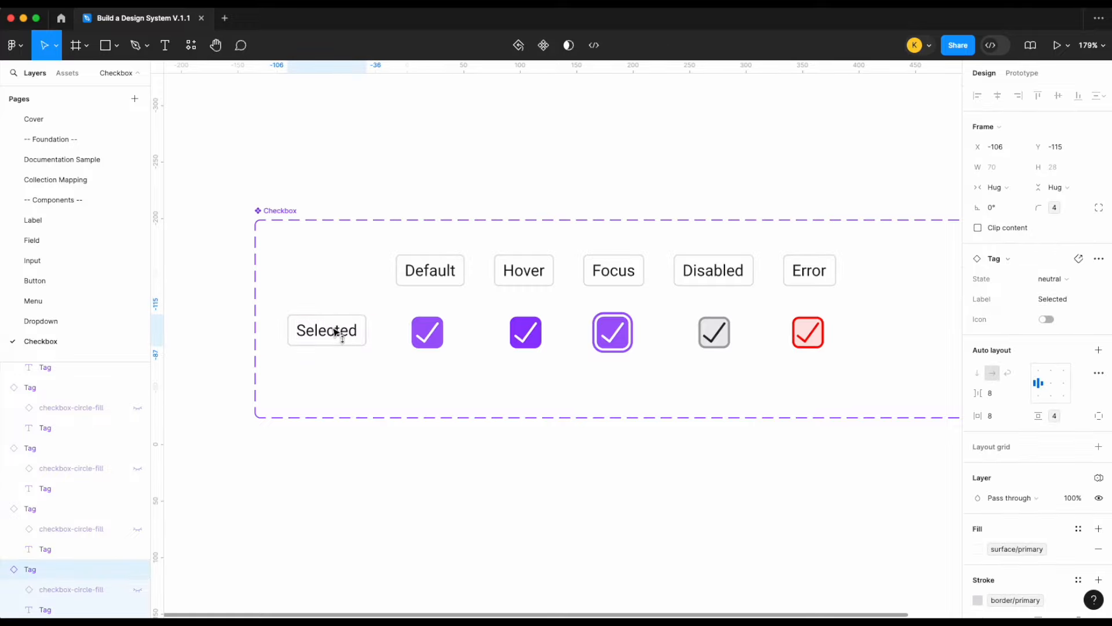
# - Extend the Checkbox component set's bottom edge downward by about 160 px
pyautogui.click(293, 219)
pyautogui.moveTo(453, 417); pyautogui.dragTo(449, 601)
pyautogui.scroll(-3, 450, 603)
pyautogui.scroll(-1, 450, 603)
# - Move the Selected tag and its five checkbox variants down 80 px together
pyautogui.click(268, 427)
pyautogui.moveTo(244, 418); pyautogui.dragTo(803, 344)
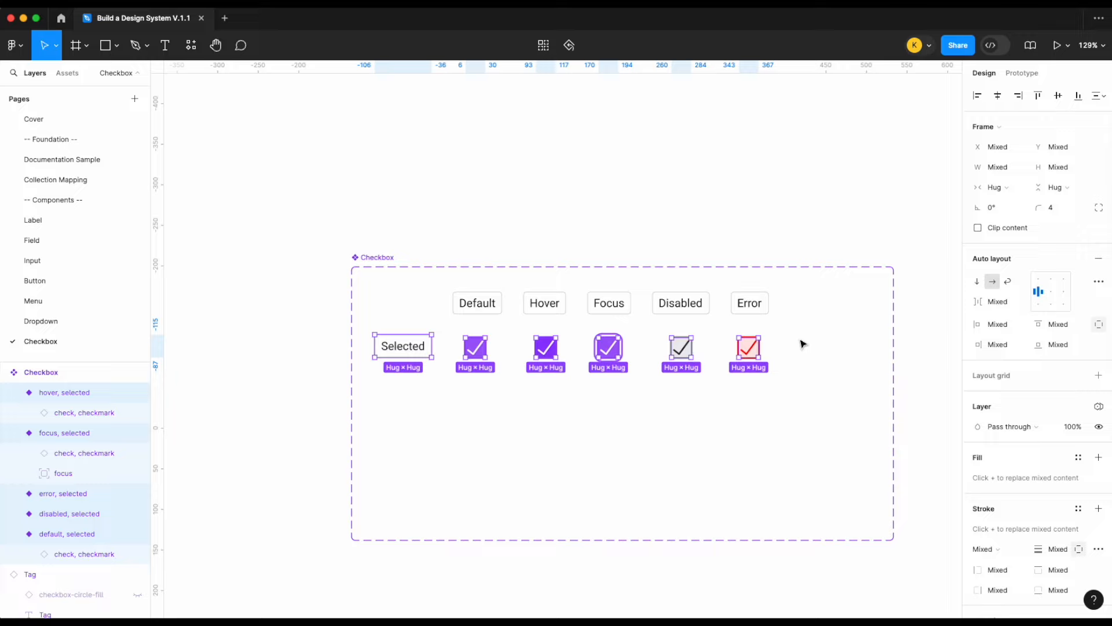
pyautogui.click(684, 388)
pyautogui.moveTo(797, 409); pyautogui.dragTo(385, 336)
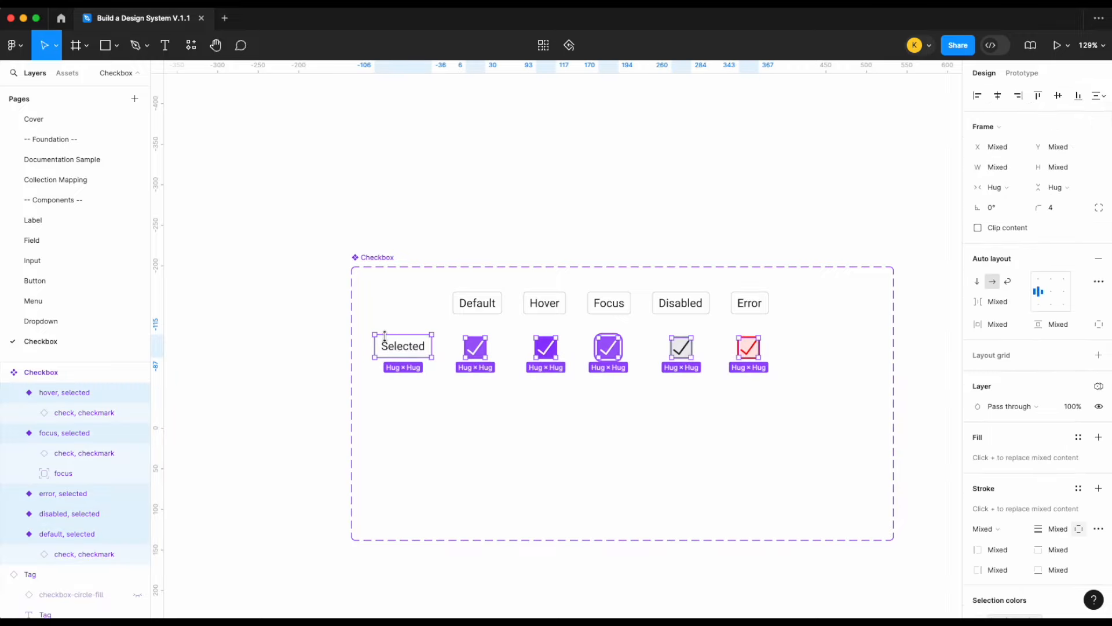
pyautogui.hotkey('shift', 'Down')
pyautogui.hotkey('shift', 'Down')
pyautogui.hotkey('shift', 'Down')
pyautogui.hotkey('shift', 'Down')
pyautogui.hotkey('shift', 'Down')
pyautogui.hotkey('shift', 'Down')
pyautogui.hotkey('shift', 'Down')
pyautogui.hotkey('shift', 'Down')
pyautogui.click(421, 352)
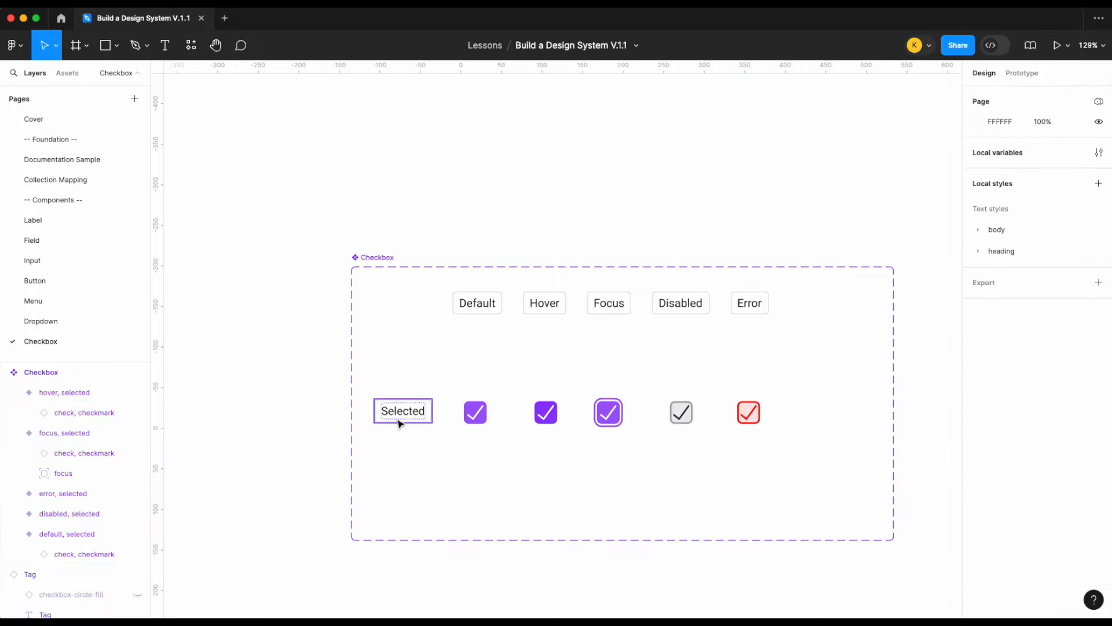
# - Duplicate the Selected tag into the empty row above it and relabel the copy Default
pyautogui.click(400, 423)
pyautogui.moveTo(400, 423); pyautogui.dragTo(404, 356)
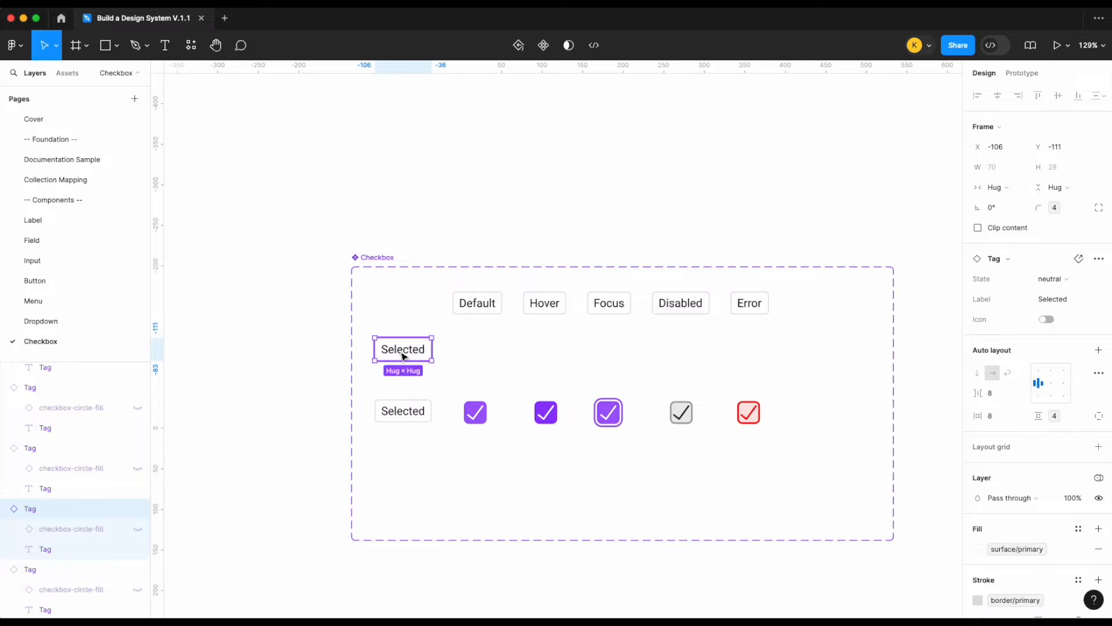
pyautogui.doubleClick(401, 352)
pyautogui.write('Default')
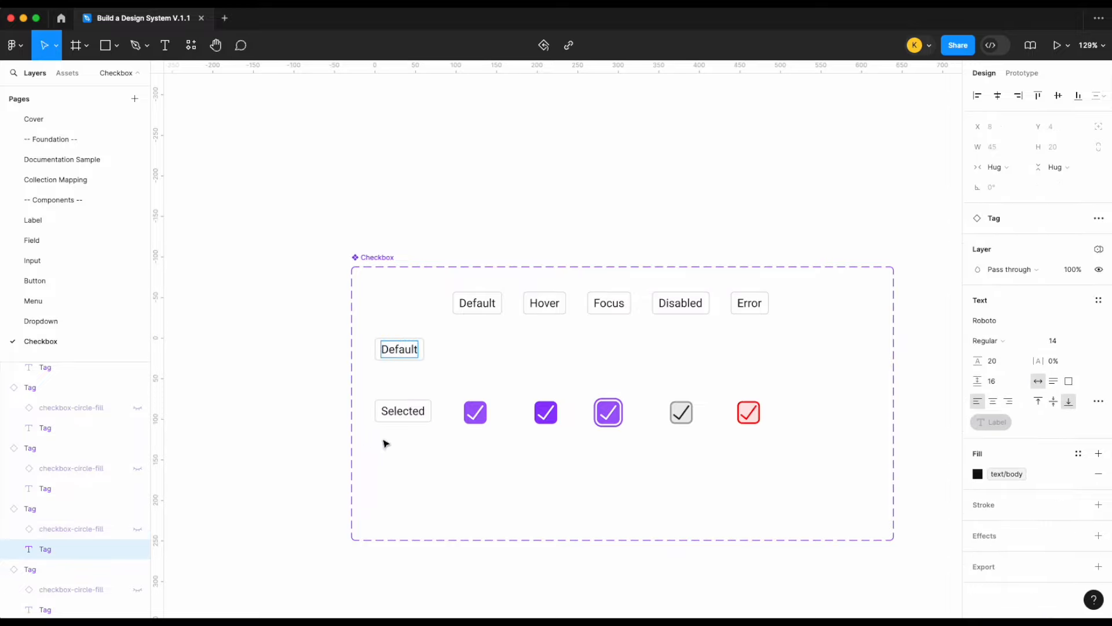
pyautogui.press('Escape')
pyautogui.click(418, 453)
# - Duplicate the Selected tag into the empty row below it and relabel the copy Indeterminate
pyautogui.scroll(-3, 418, 453)
pyautogui.hscroll(1, 419, 453)
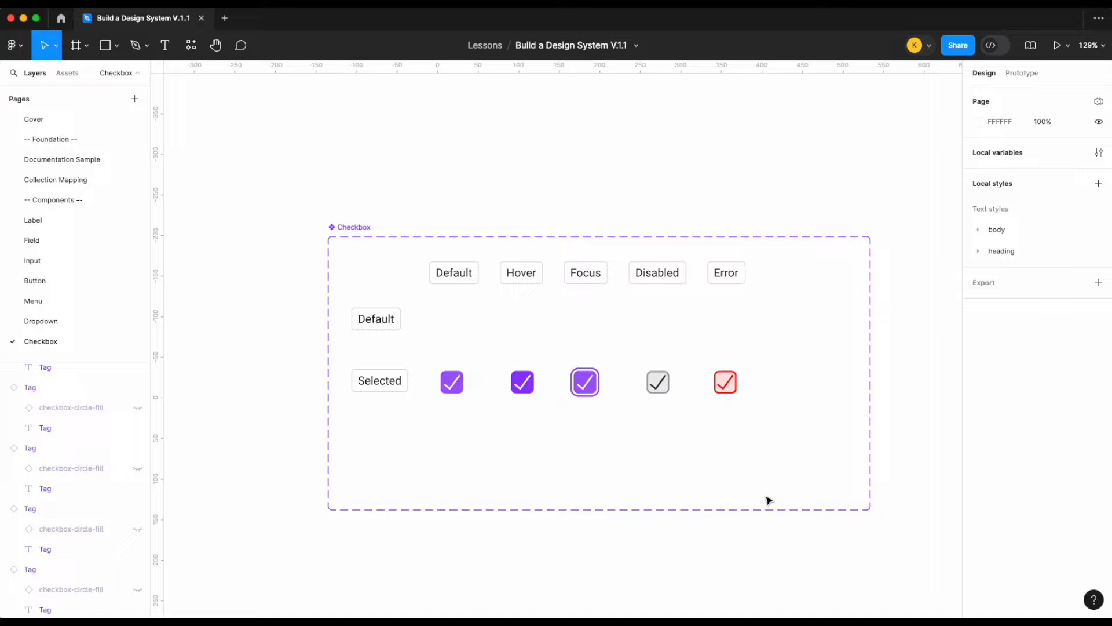
pyautogui.click(393, 363)
pyautogui.moveTo(392, 362); pyautogui.dragTo(390, 429)
pyautogui.doubleClick(391, 427)
pyautogui.write('Inde')
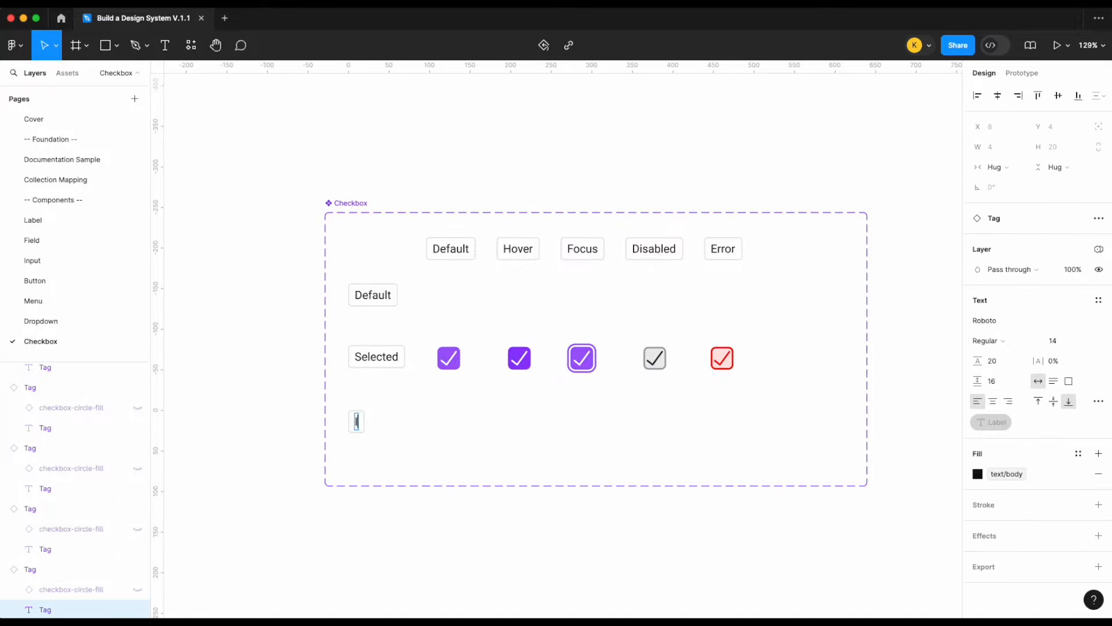
pyautogui.write('terminate')
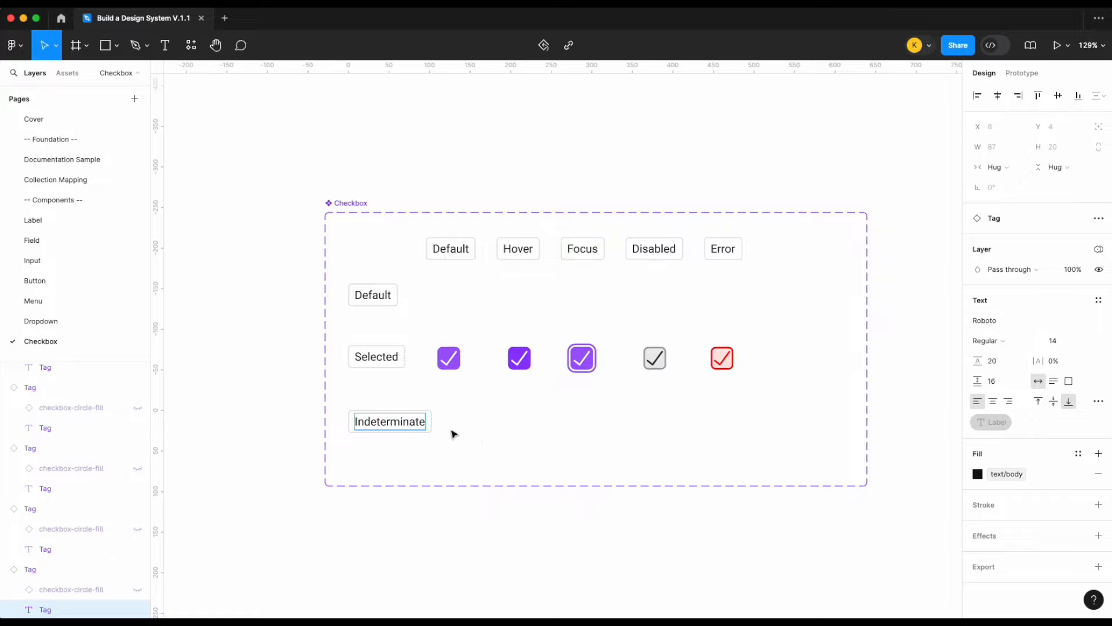
pyautogui.click(485, 444)
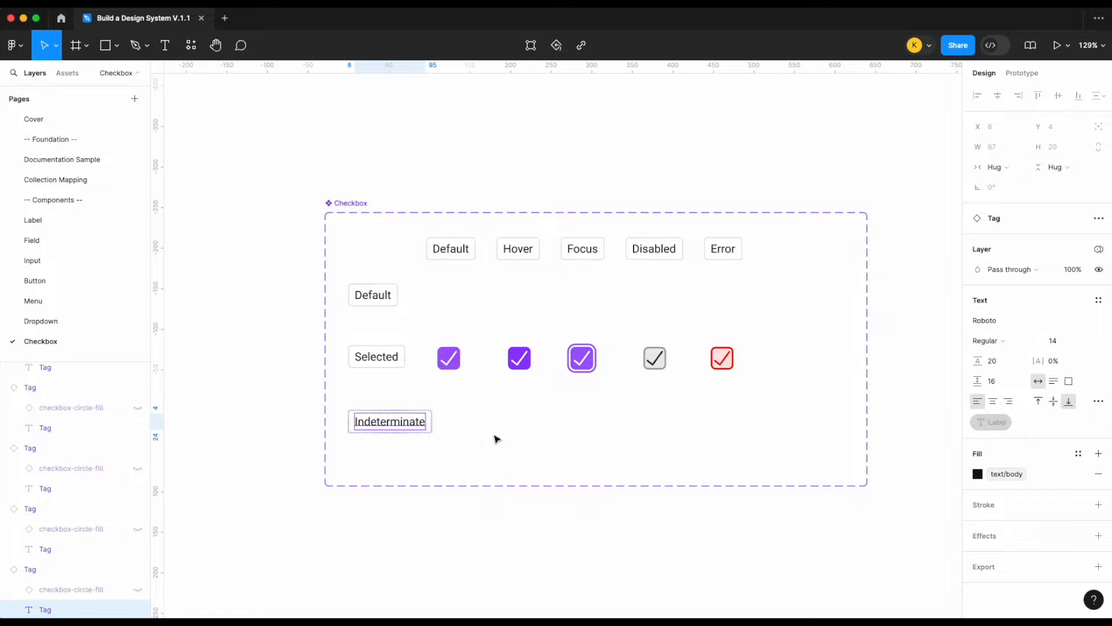
# - Move the Default, Selected and Indeterminate row tags 10 px to the left together
pyautogui.click(390, 425)
pyautogui.keyDown('shift'); pyautogui.click(389, 360); pyautogui.keyUp('shift')
pyautogui.keyDown('shift'); pyautogui.click(387, 297); pyautogui.keyUp('shift')
pyautogui.hotkey('shift', 'Left')
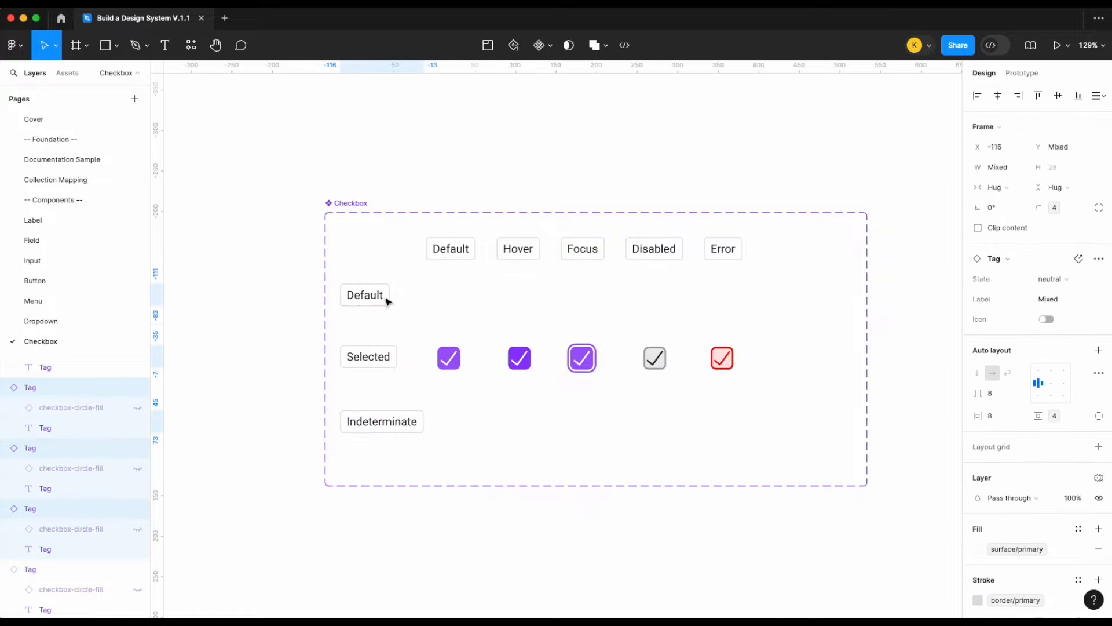
# - Duplicate the five selected checkbox variants and place the copies in the Indeterminate row
pyautogui.click(770, 390)
pyautogui.moveTo(783, 382); pyautogui.dragTo(436, 352)
pyautogui.scroll(-1, 673, 445)
pyautogui.hscroll(-1, 673, 445)
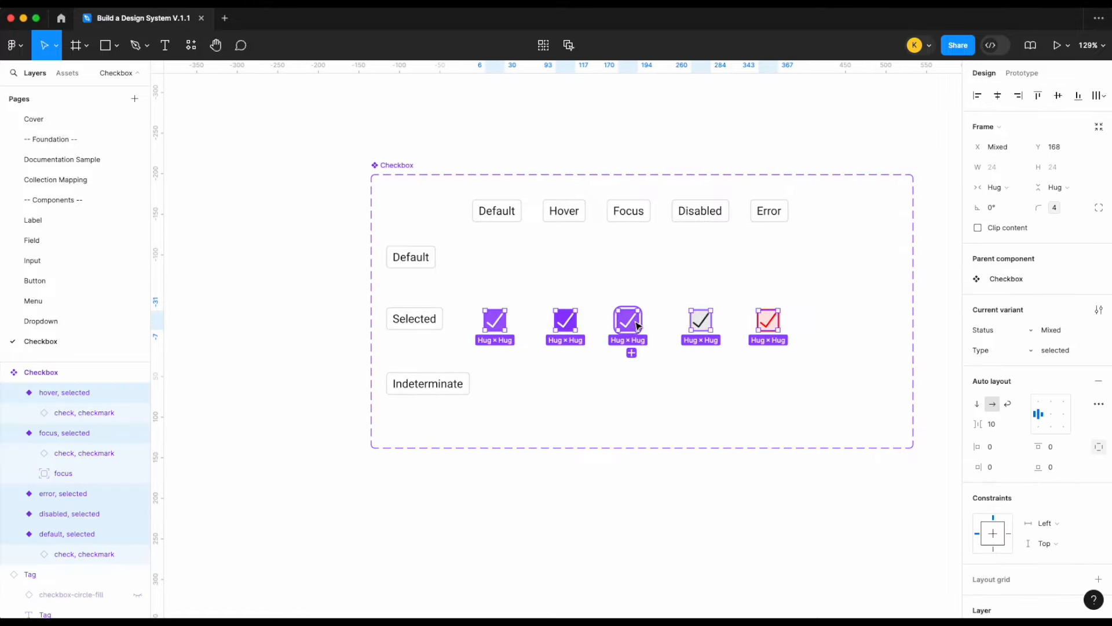
pyautogui.press('super+d')
pyautogui.moveTo(642, 335); pyautogui.dragTo(633, 386)
# - Set the Type property of the five duplicated variants to indeterminate
pyautogui.click(1063, 350)
pyautogui.write('indetermi')
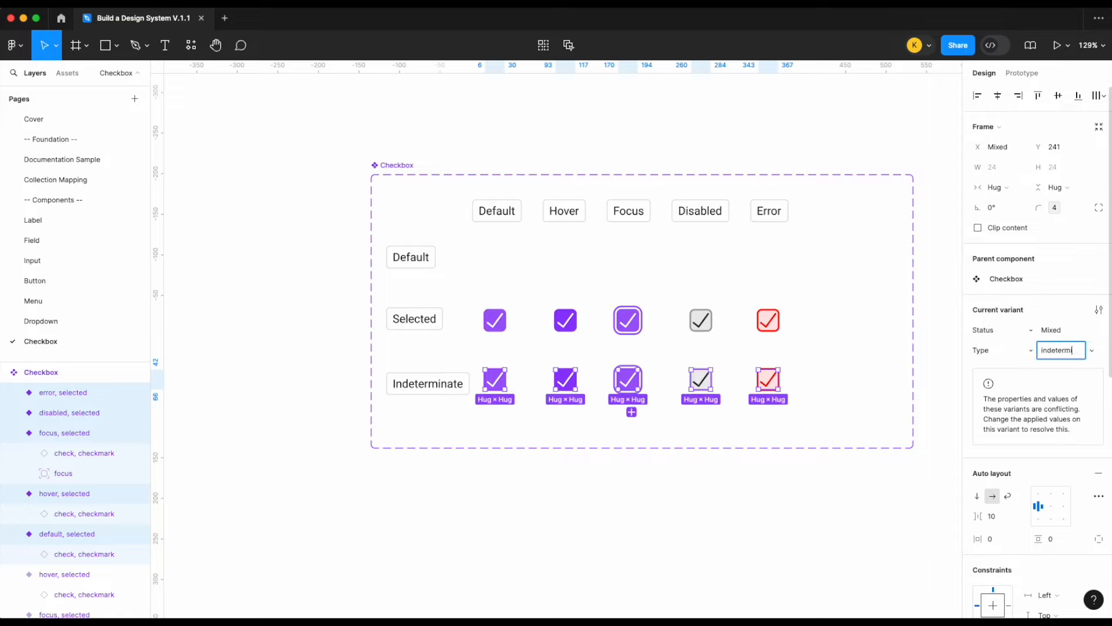
pyautogui.write('nate')
pyautogui.press('Return')
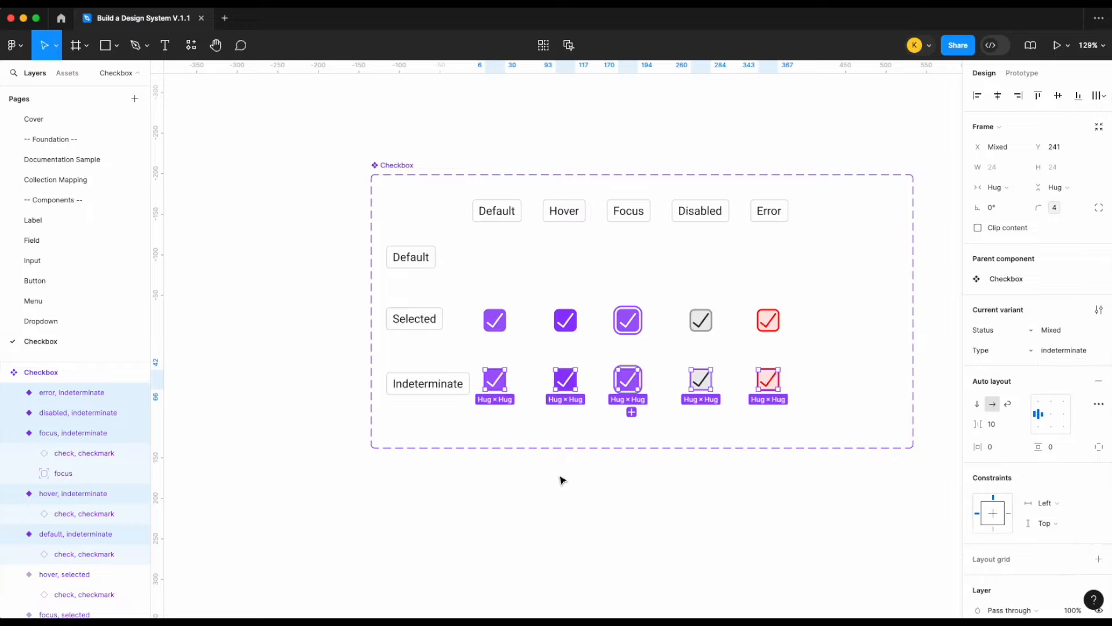
# - Swap the checkmark in the default indeterminate checkbox for minus-small, then replace it with the minus-large icon
pyautogui.click(562, 480)
pyautogui.click(503, 384)
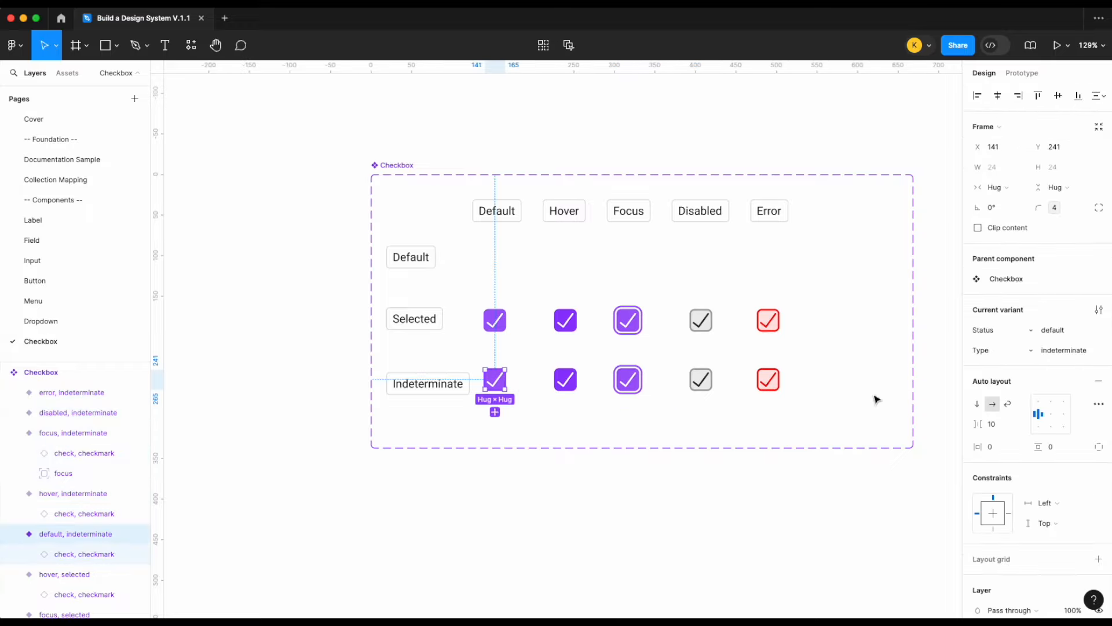
pyautogui.scroll(5, 603, 404)
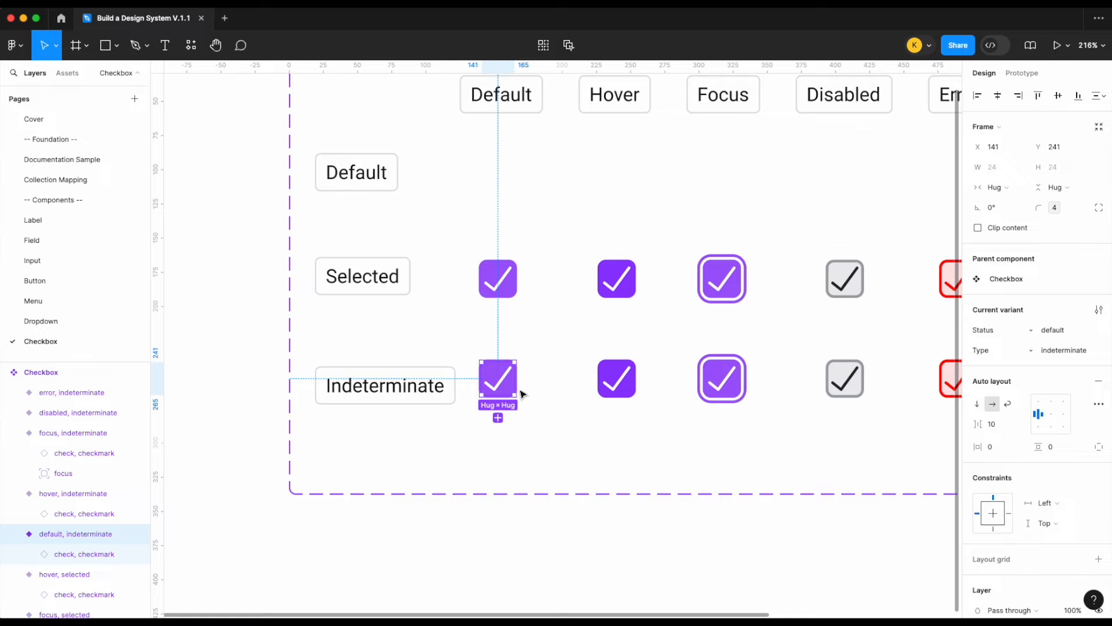
pyautogui.doubleClick(507, 386)
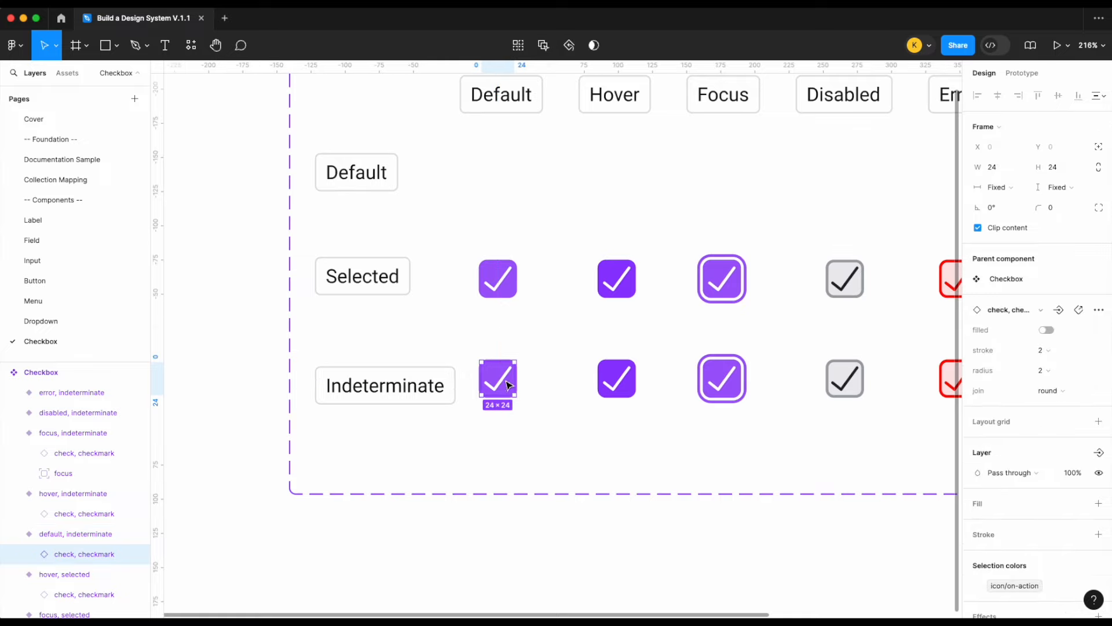
pyautogui.click(1040, 311)
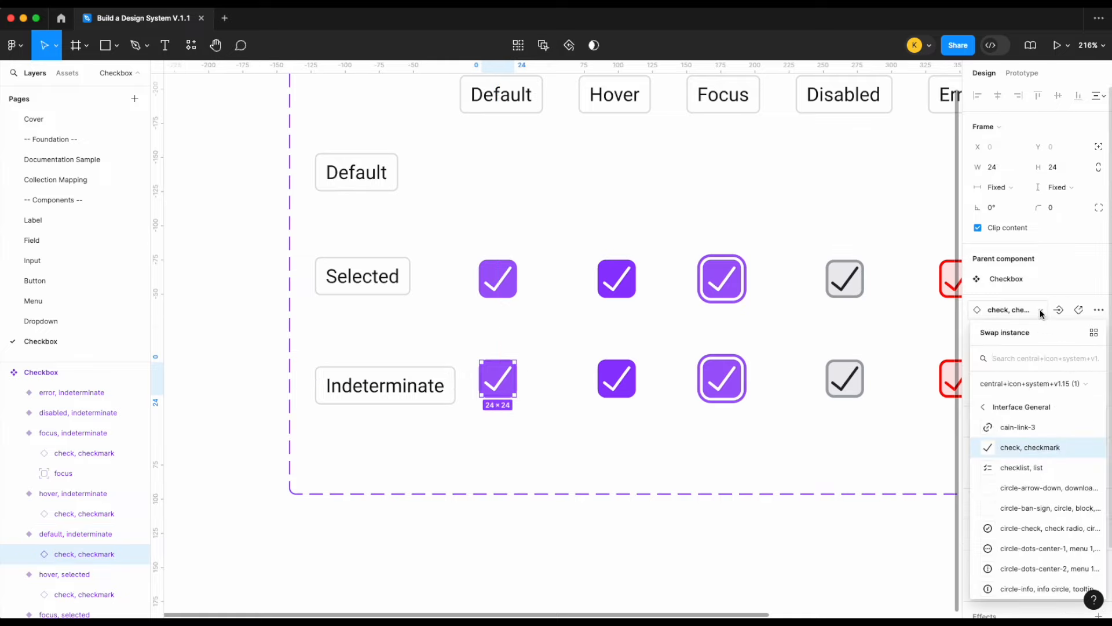
pyautogui.write('mi')
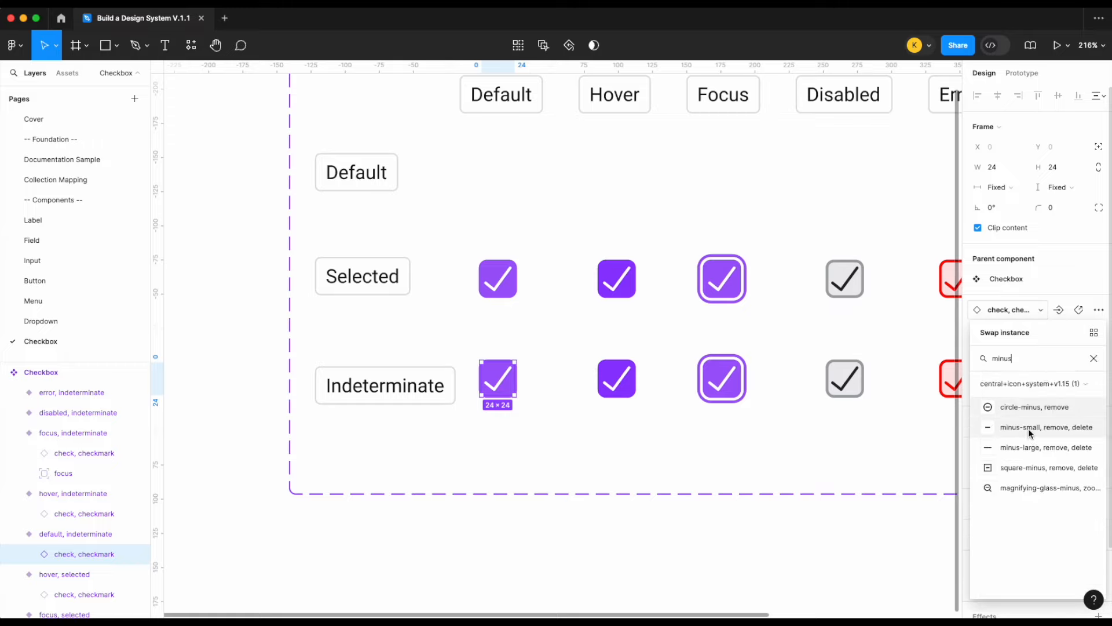
pyautogui.write('nus')
pyautogui.click(1030, 431)
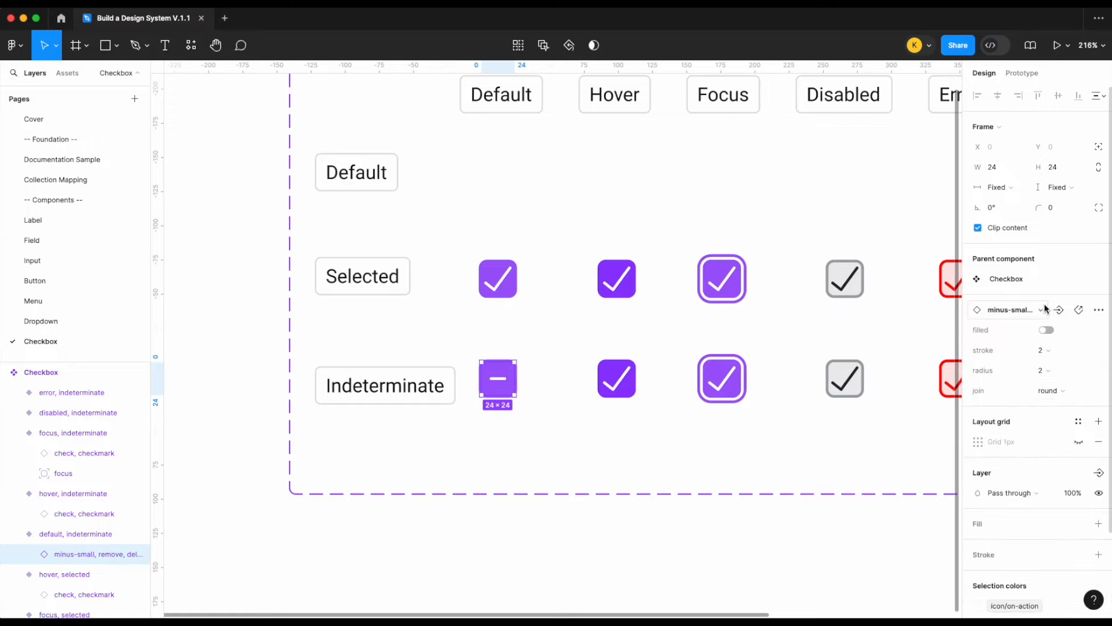
pyautogui.click(1045, 309)
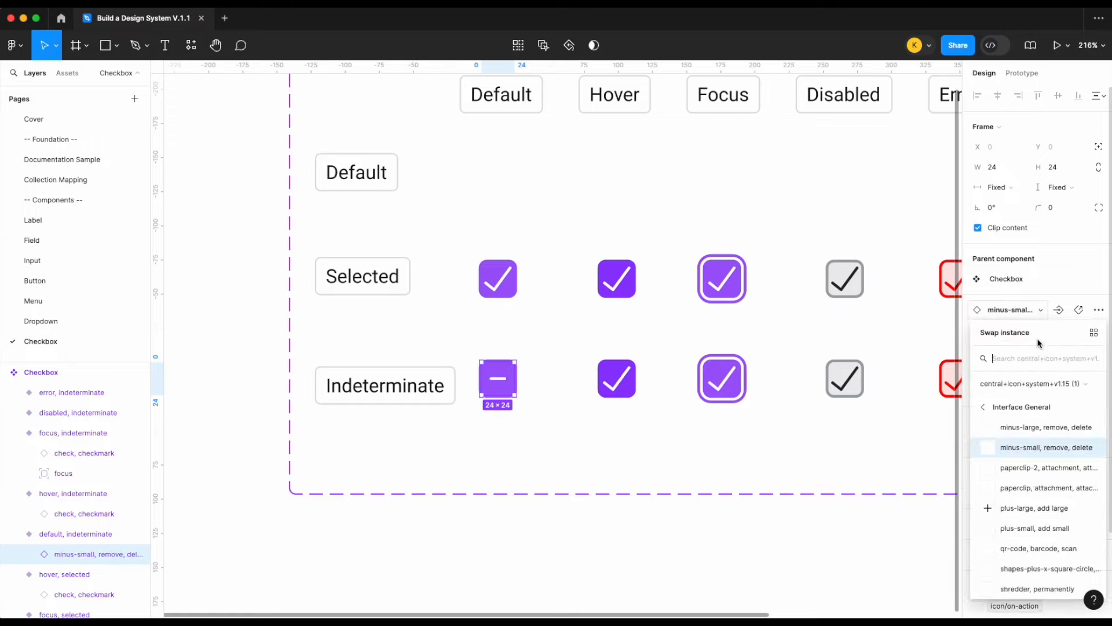
pyautogui.click(1041, 429)
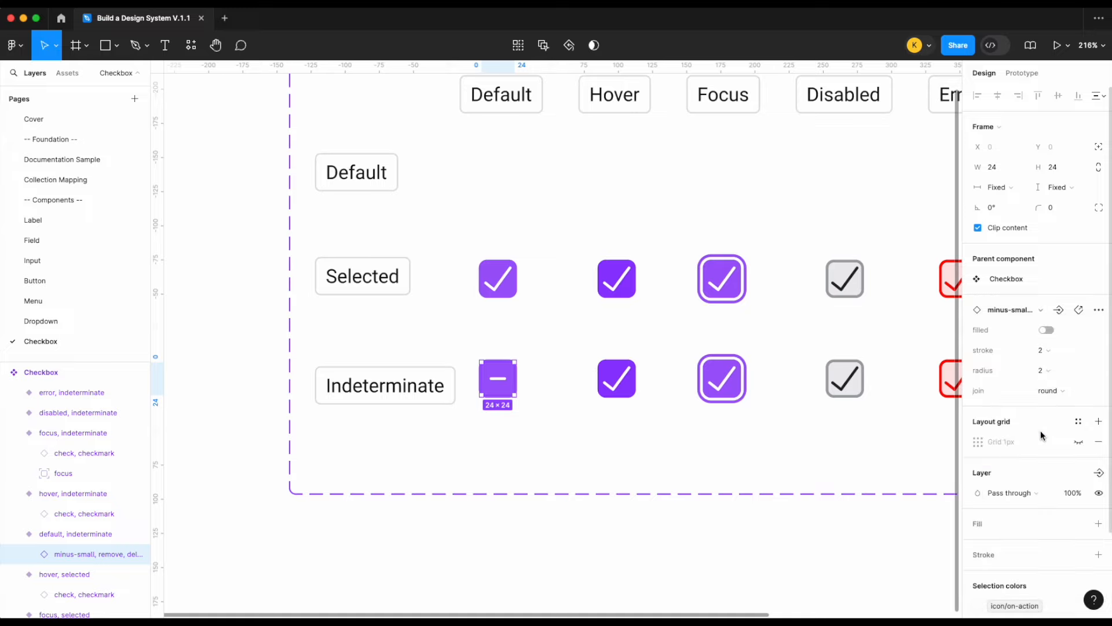
# - Swap the checkmark in the hover indeterminate checkbox for the minus-large icon
pyautogui.click(619, 382)
pyautogui.click(56, 514)
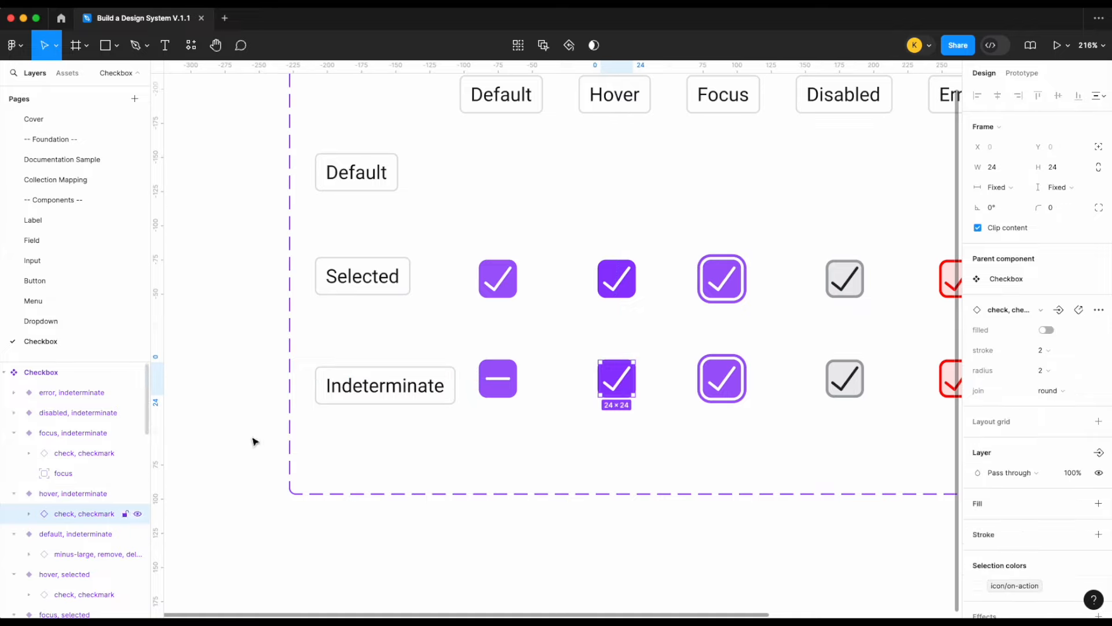
pyautogui.click(1046, 312)
pyautogui.write('min')
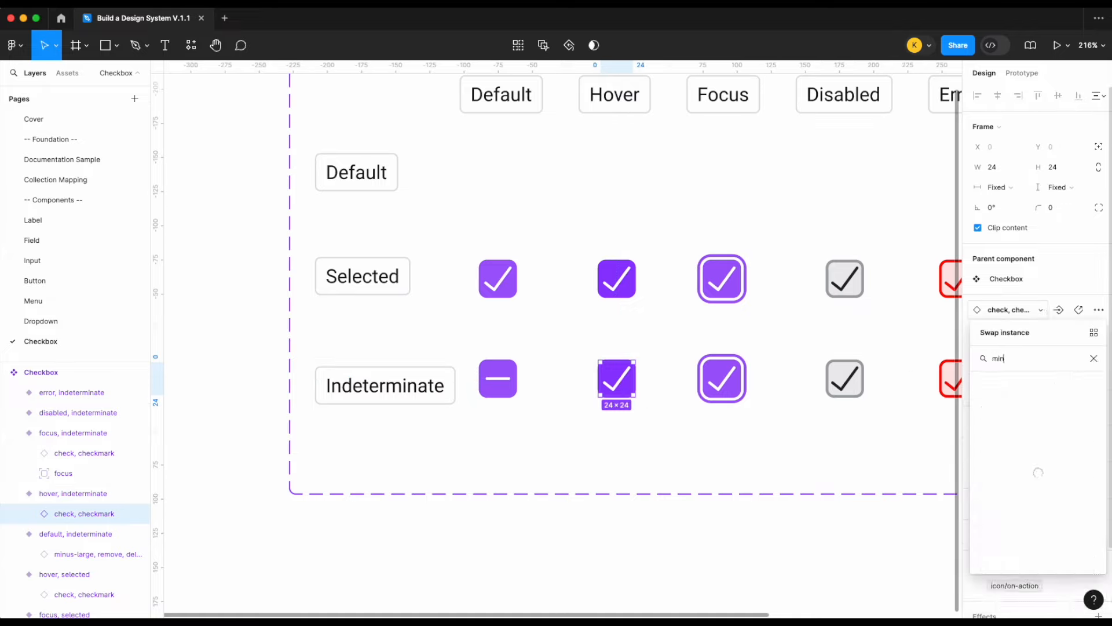
pyautogui.write('us')
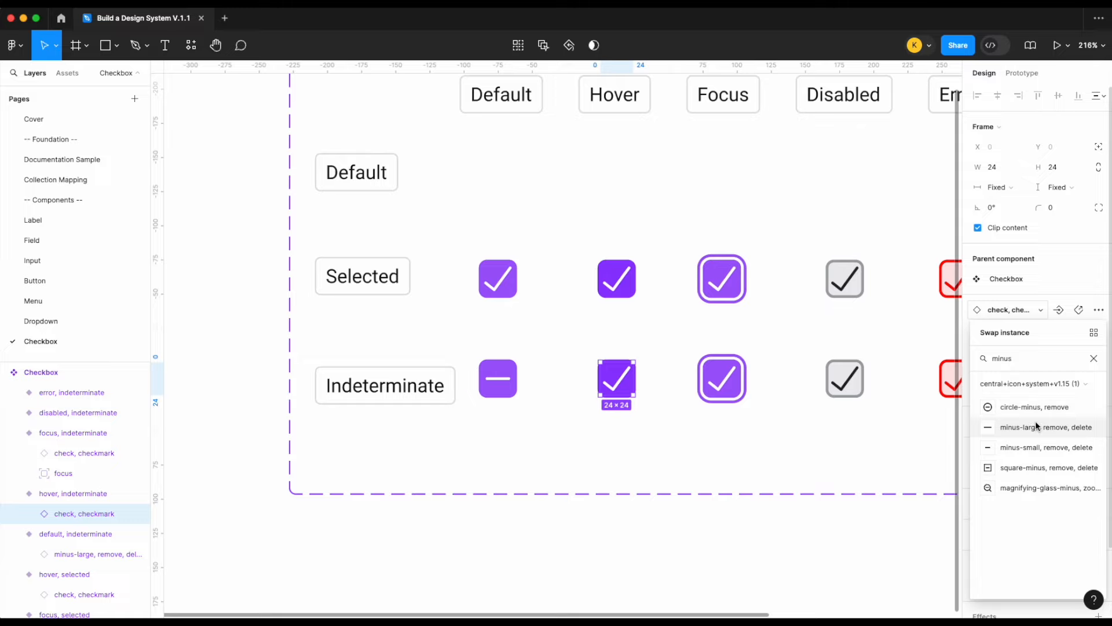
pyautogui.click(1037, 425)
# - Swap the checkmark in the focus indeterminate checkbox for the minus-large icon
pyautogui.hscroll(3, 620, 359)
pyautogui.scroll(-1, 620, 359)
pyautogui.click(620, 359)
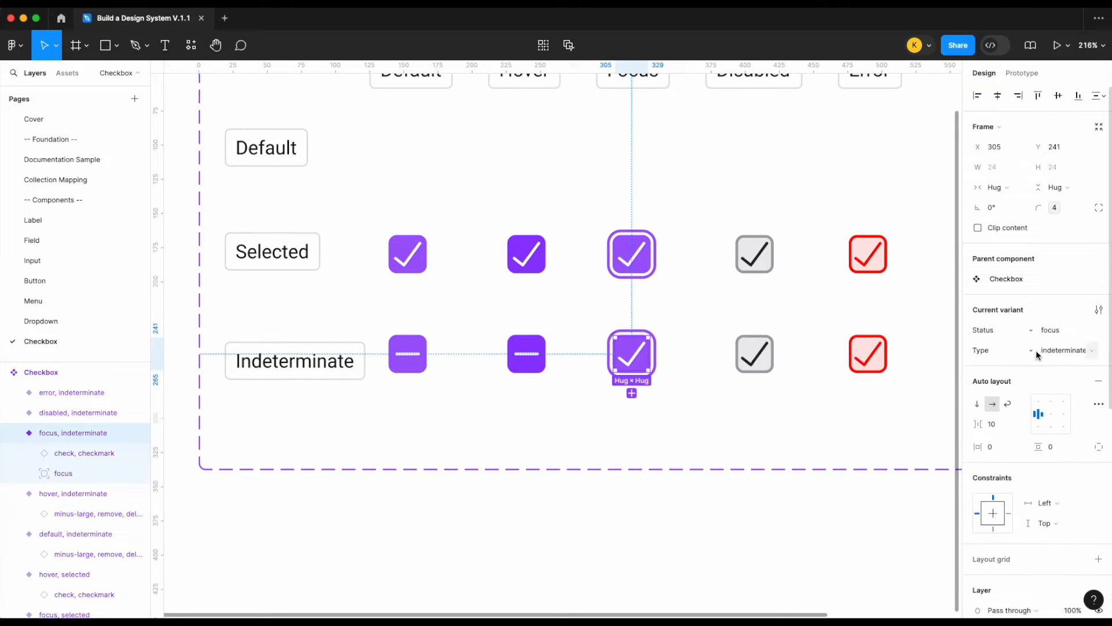
pyautogui.doubleClick(635, 360)
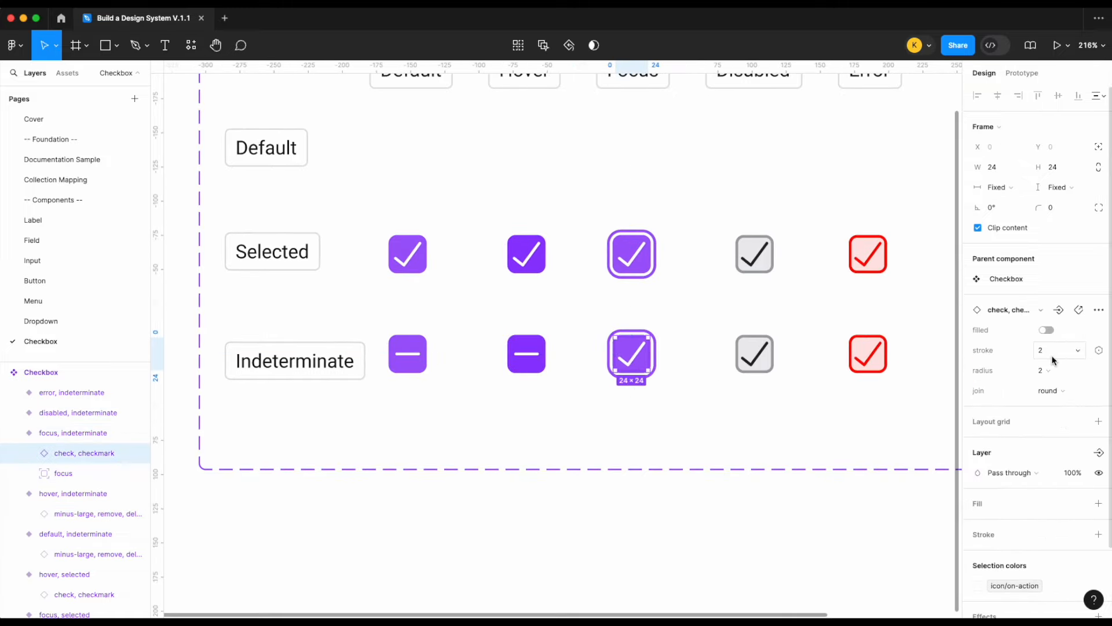
pyautogui.click(1041, 311)
pyautogui.write('minus')
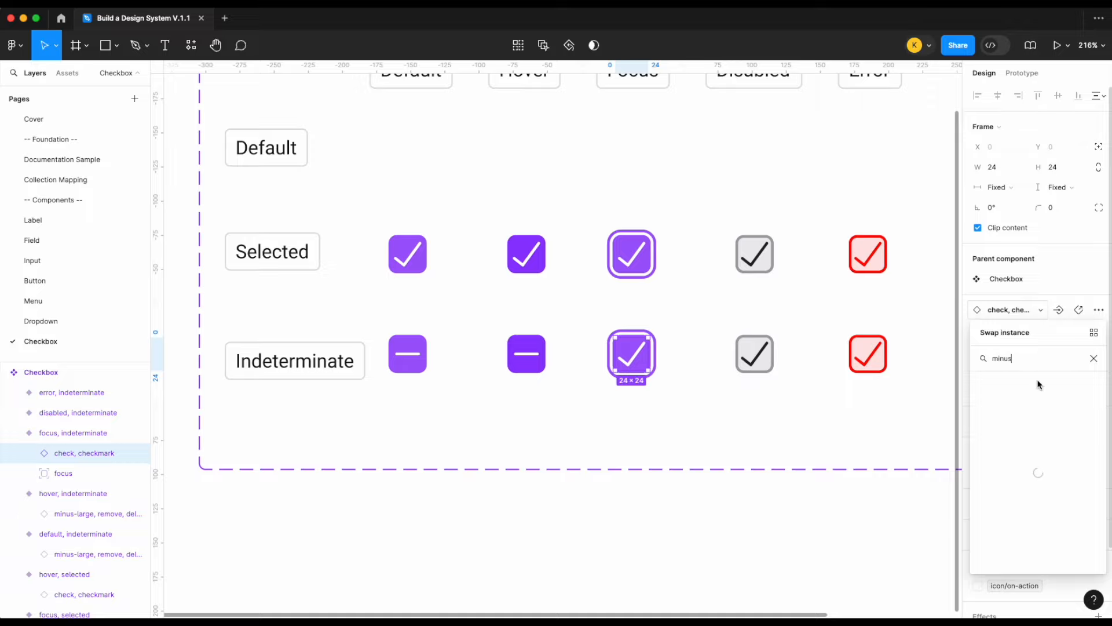
pyautogui.click(1034, 426)
# - Swap the checkmark in the disabled indeterminate checkbox for the minus-large icon
pyautogui.hscroll(3, 793, 386)
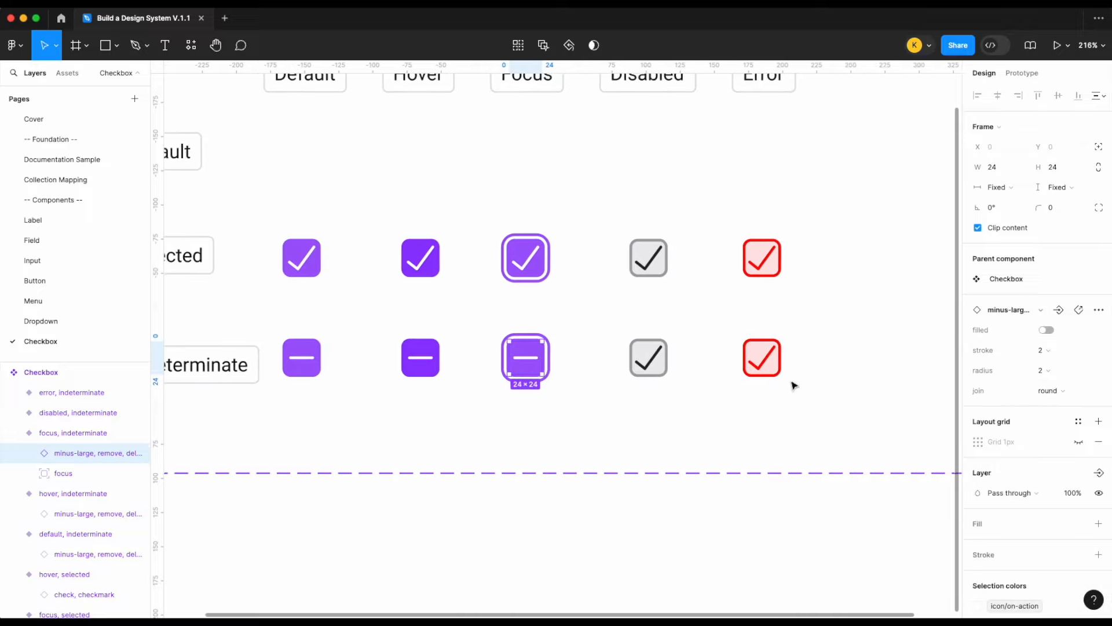
pyautogui.hscroll(2, 794, 385)
pyautogui.doubleClick(623, 359)
pyautogui.click(1021, 313)
pyautogui.write('minus')
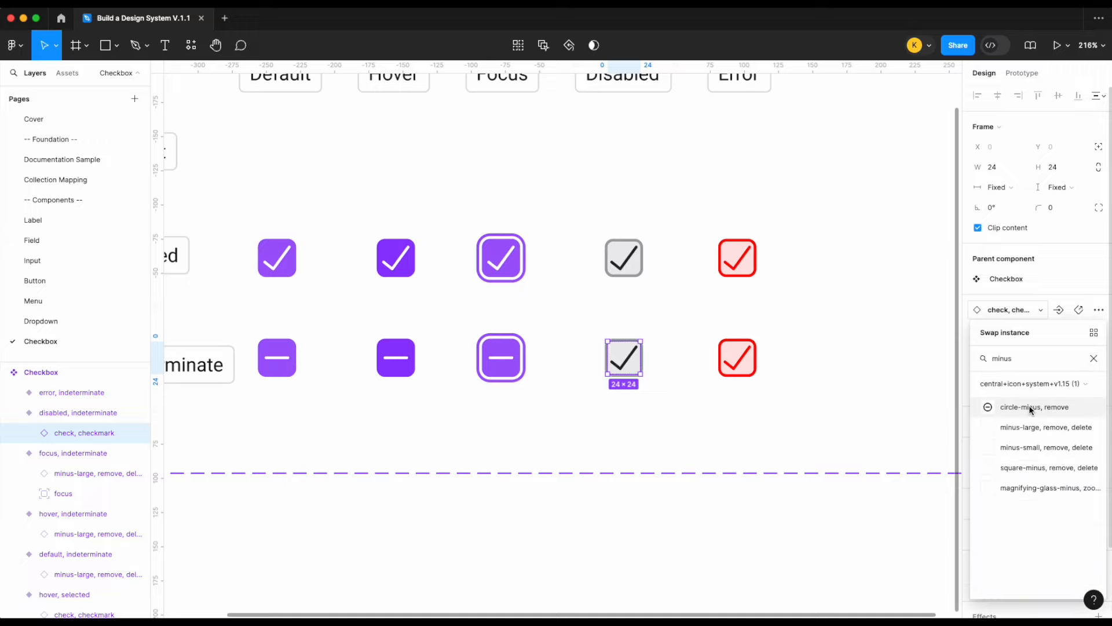
pyautogui.click(1034, 427)
# - Swap the checkmark in the error indeterminate checkbox for the minus-large icon
pyautogui.doubleClick(743, 356)
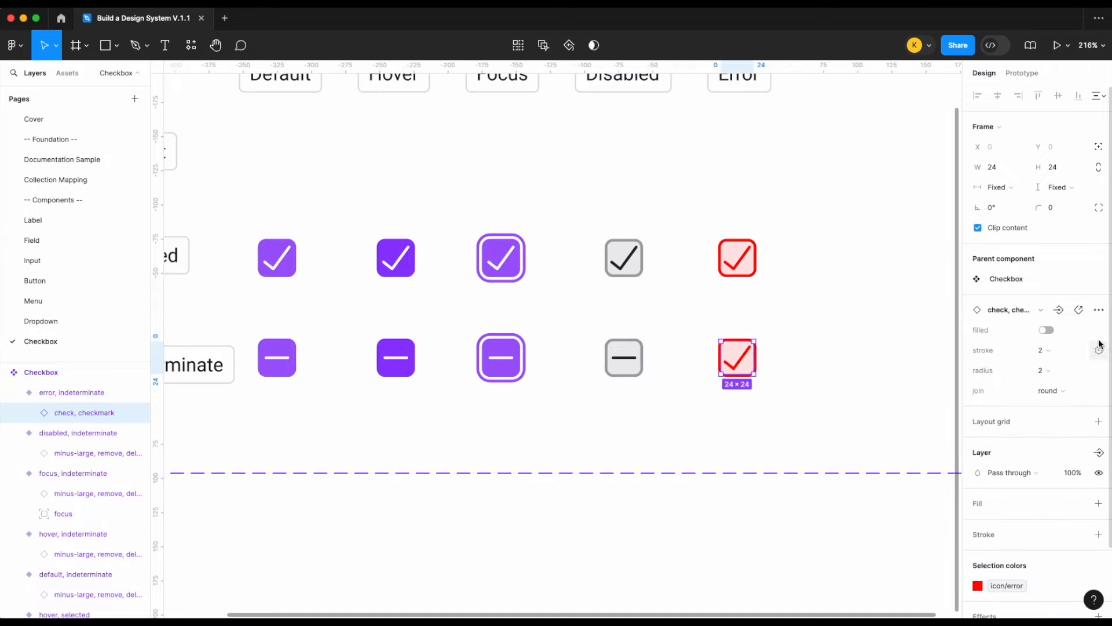
pyautogui.click(1041, 310)
pyautogui.write('minus')
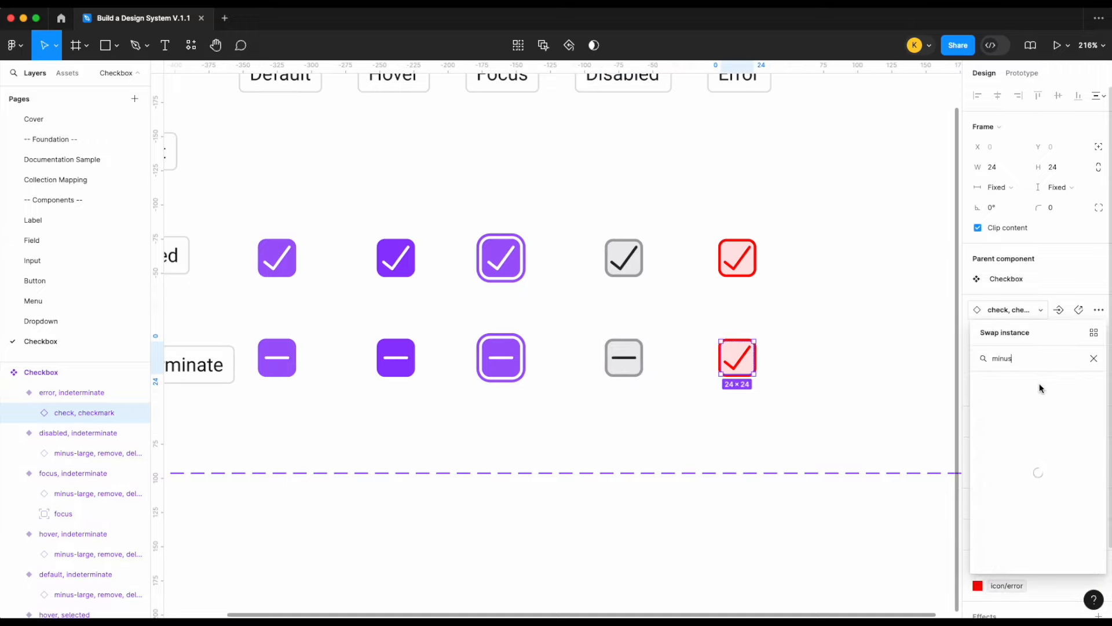
pyautogui.click(1020, 421)
pyautogui.click(872, 331)
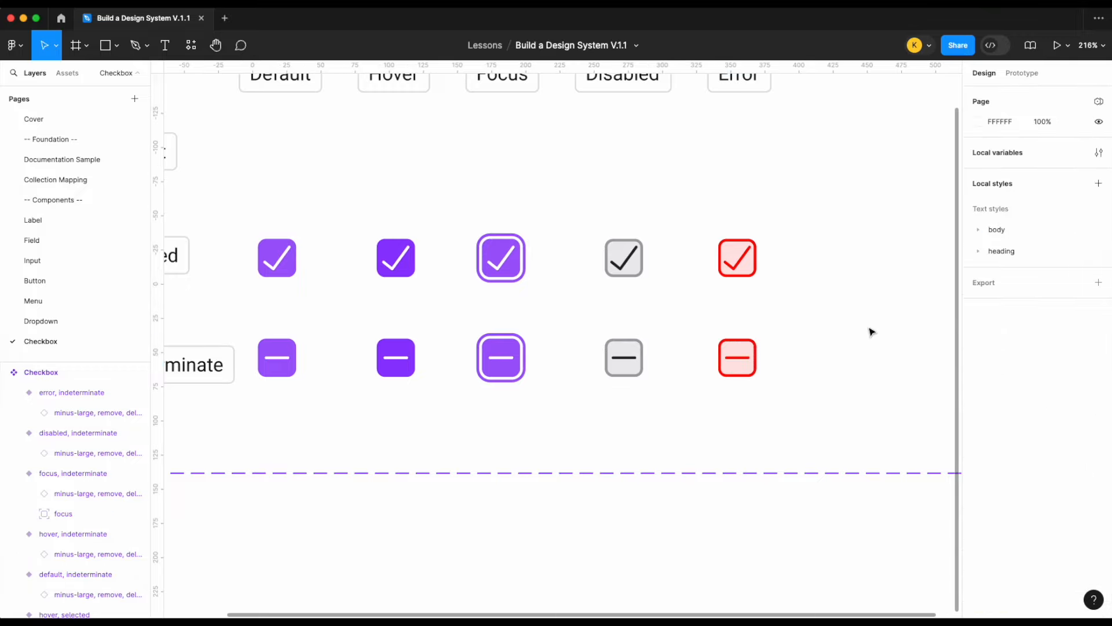
# - Check the Status and Type properties of each indeterminate variant, from error through to default
pyautogui.scroll(-3, 871, 332)
pyautogui.click(776, 350)
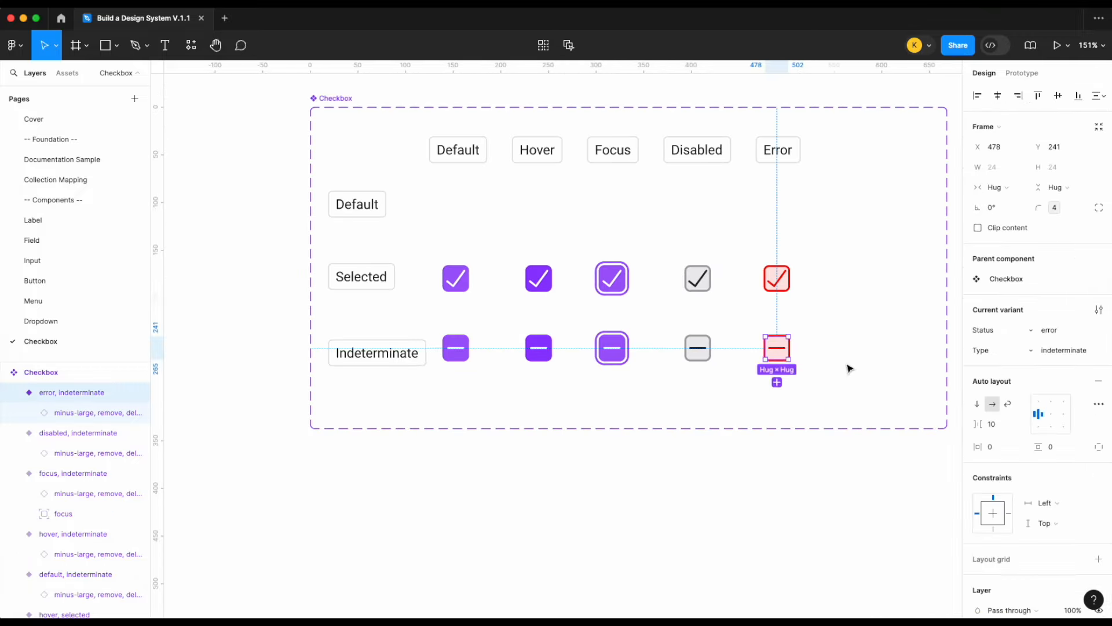
pyautogui.click(702, 356)
pyautogui.click(614, 352)
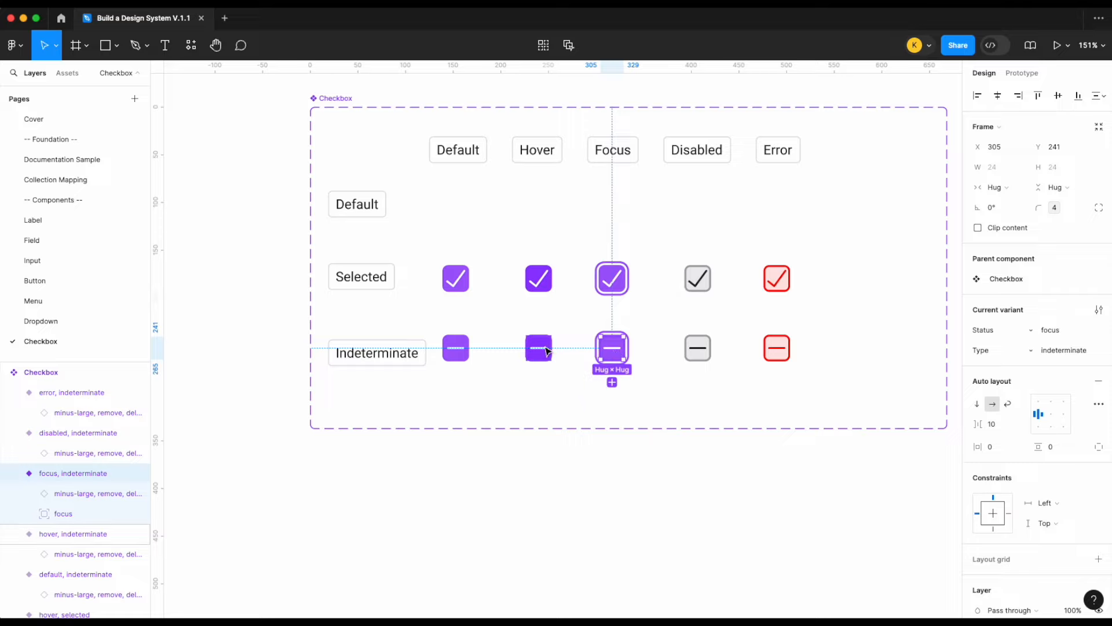
pyautogui.click(543, 352)
pyautogui.click(465, 349)
pyautogui.scroll(1, 465, 349)
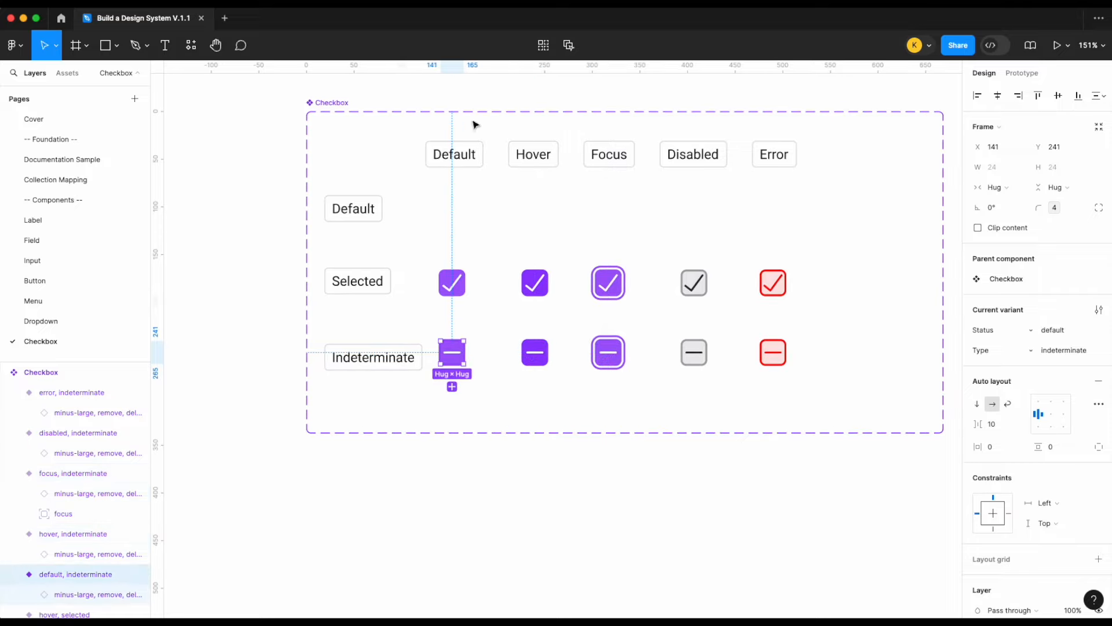
pyautogui.click(576, 222)
pyautogui.scroll(2, 576, 222)
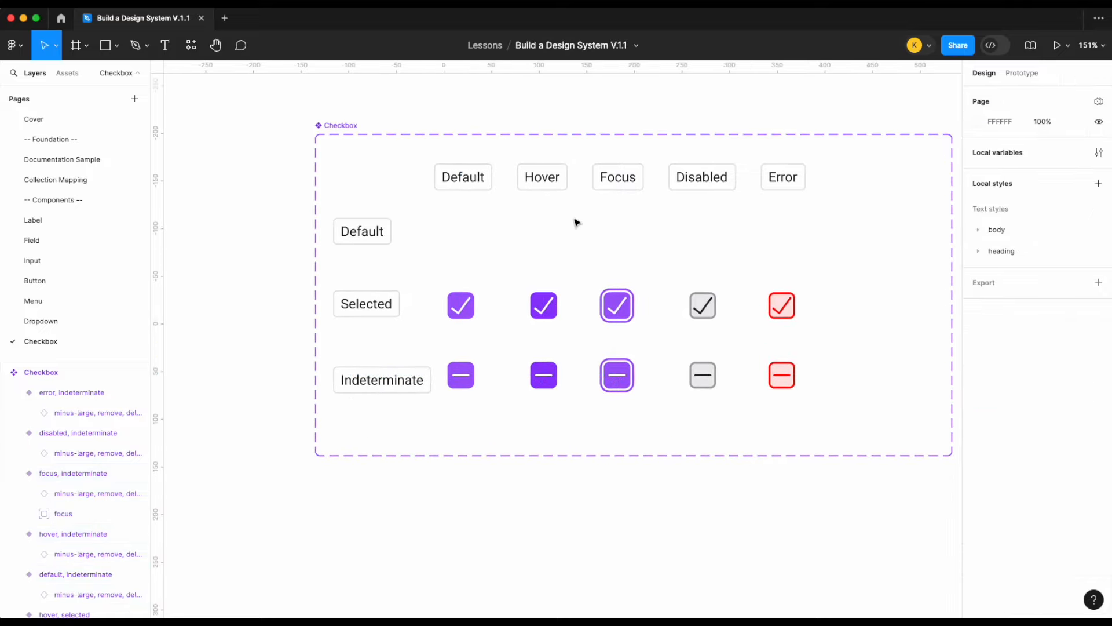
# - Shrink the Checkbox component set to 587 px wide and 320 px high by its far side and lower edge
pyautogui.click(344, 123)
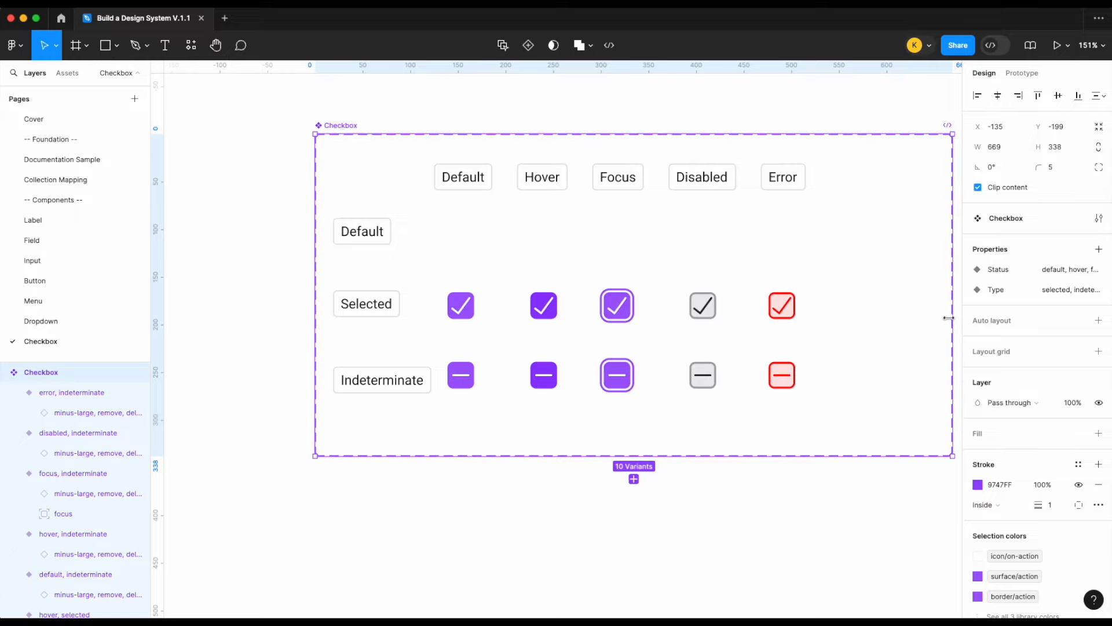
pyautogui.moveTo(948, 318); pyautogui.dragTo(874, 317)
pyautogui.moveTo(761, 454); pyautogui.dragTo(760, 439)
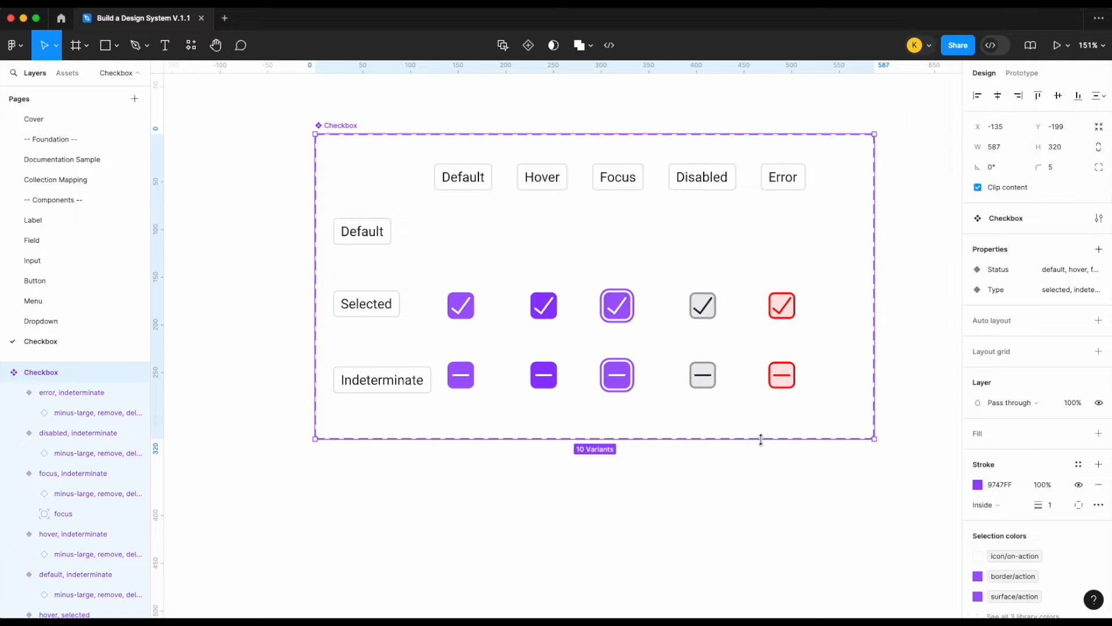
pyautogui.click(745, 489)
# - Nudge the Indeterminate tag up about 4 px to line up with its checkbox row
pyautogui.click(409, 389)
pyautogui.click(453, 482)
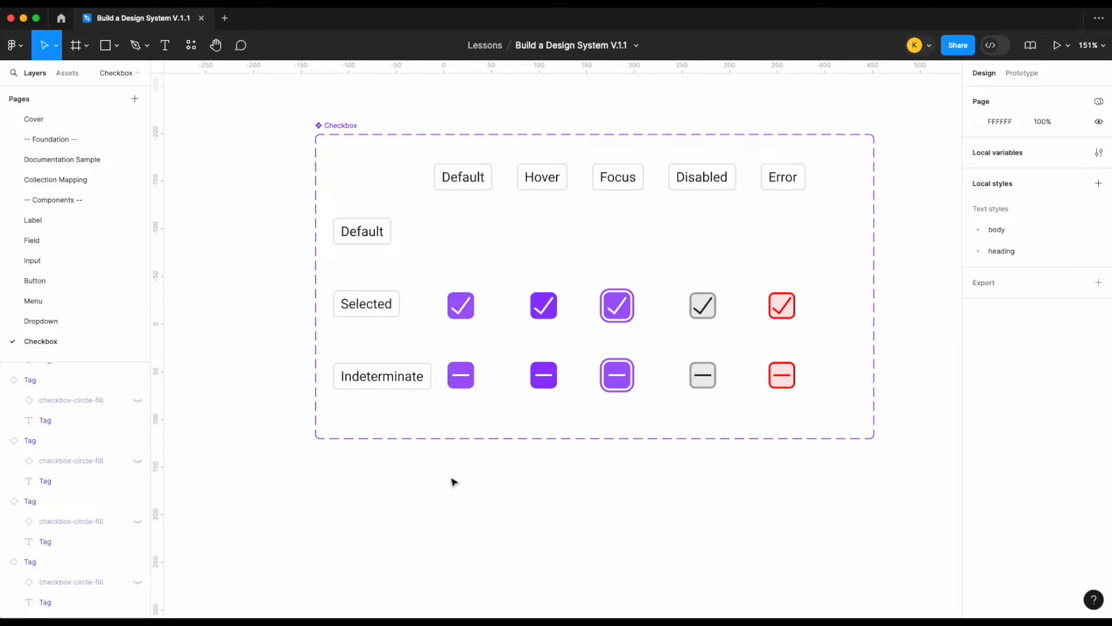
# - Duplicate the default selected checkbox into the Default row under the Default tag and set its Type to default
pyautogui.scroll(2, 454, 482)
pyautogui.moveTo(397, 377); pyautogui.dragTo(405, 291)
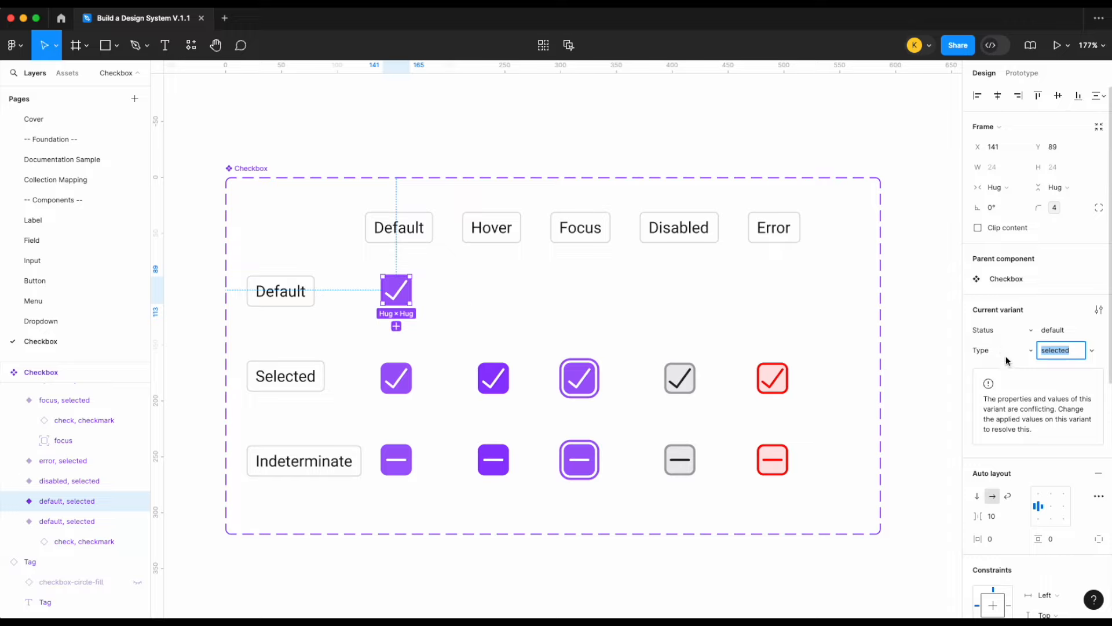
pyautogui.write('default')
pyautogui.press('Return')
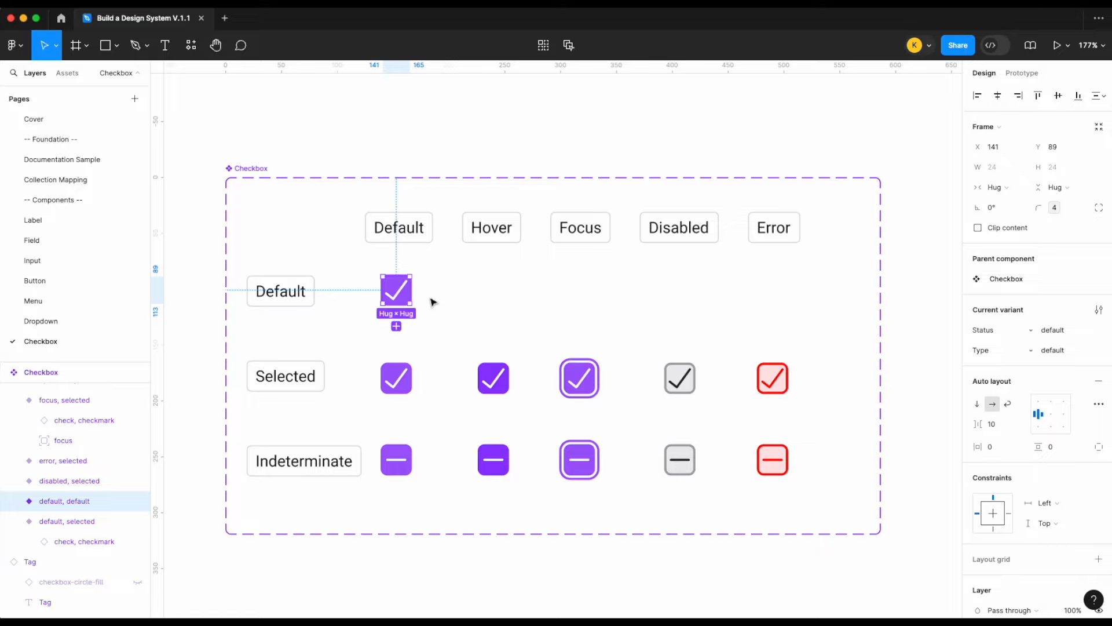
# - Delete the checkmark icon from the new default checkbox in the Default row
pyautogui.keyDown('ctrl'); pyautogui.scroll(3, 436, 297); pyautogui.keyUp('ctrl')
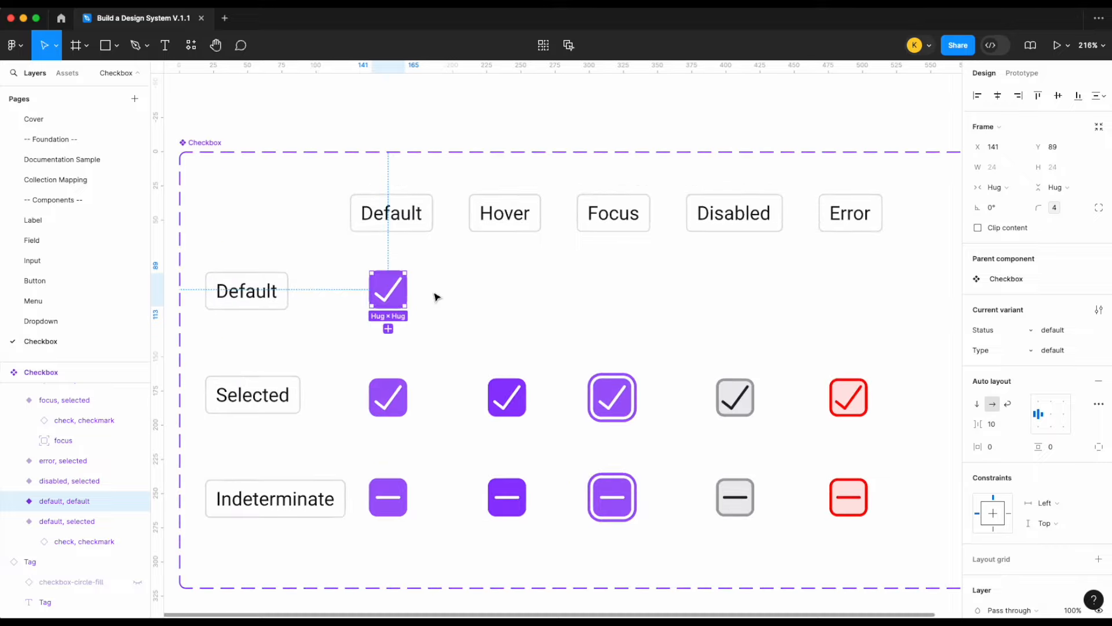
pyautogui.click(14, 501)
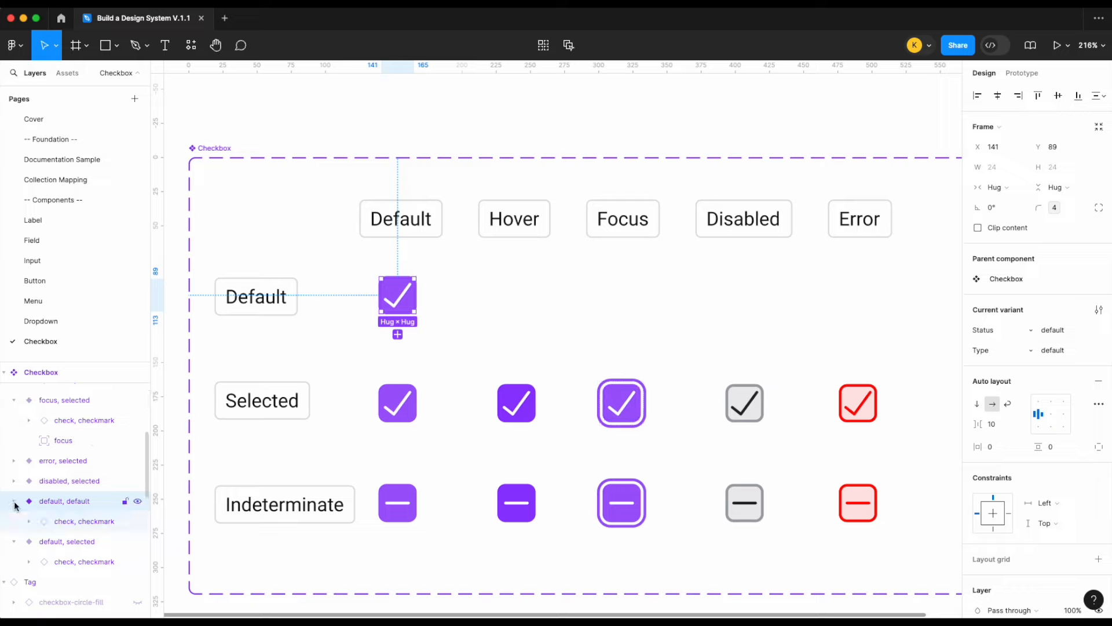
pyautogui.click(82, 521)
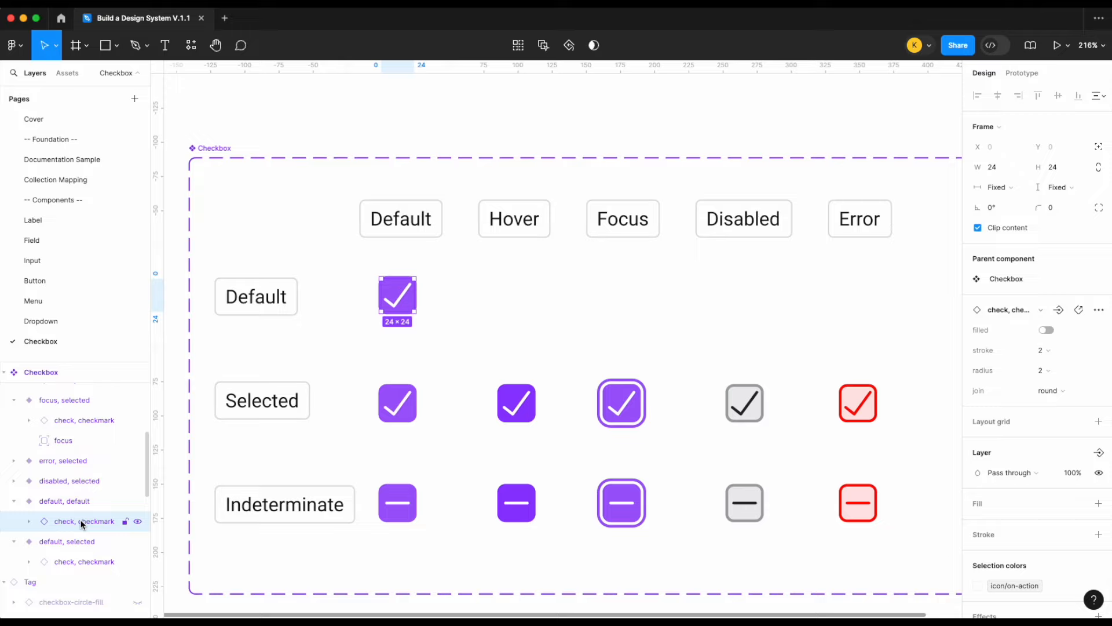
pyautogui.press('Delete')
# - Apply the surface/primary fill and border/primary stroke variables to the empty default checkbox
pyautogui.click(392, 293)
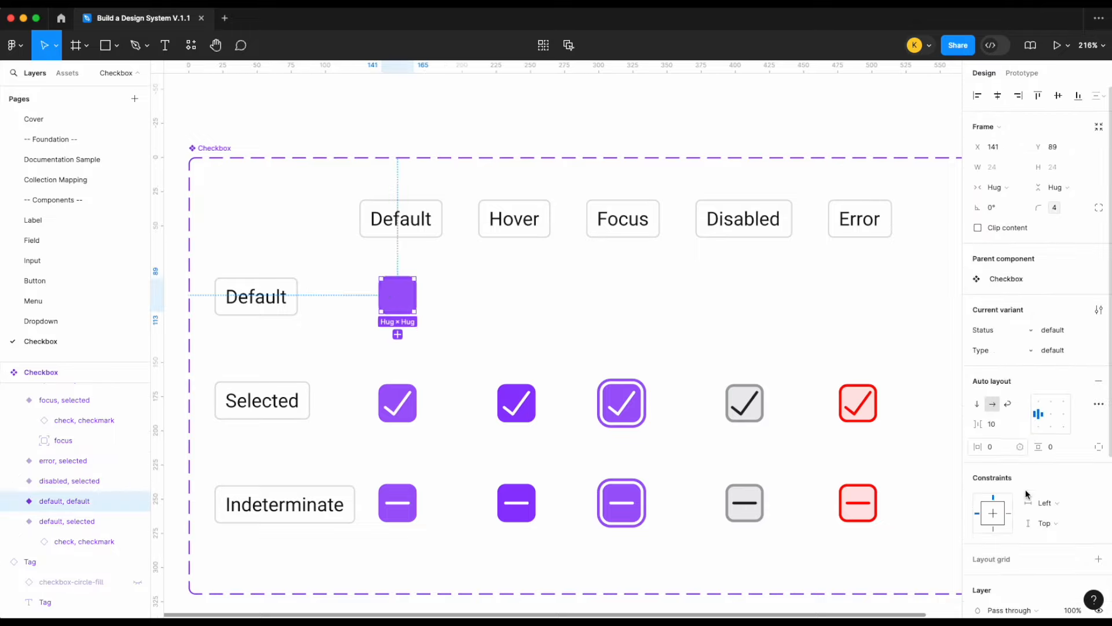
pyautogui.scroll(-5, 1026, 489)
pyautogui.click(1017, 451)
pyautogui.write('su')
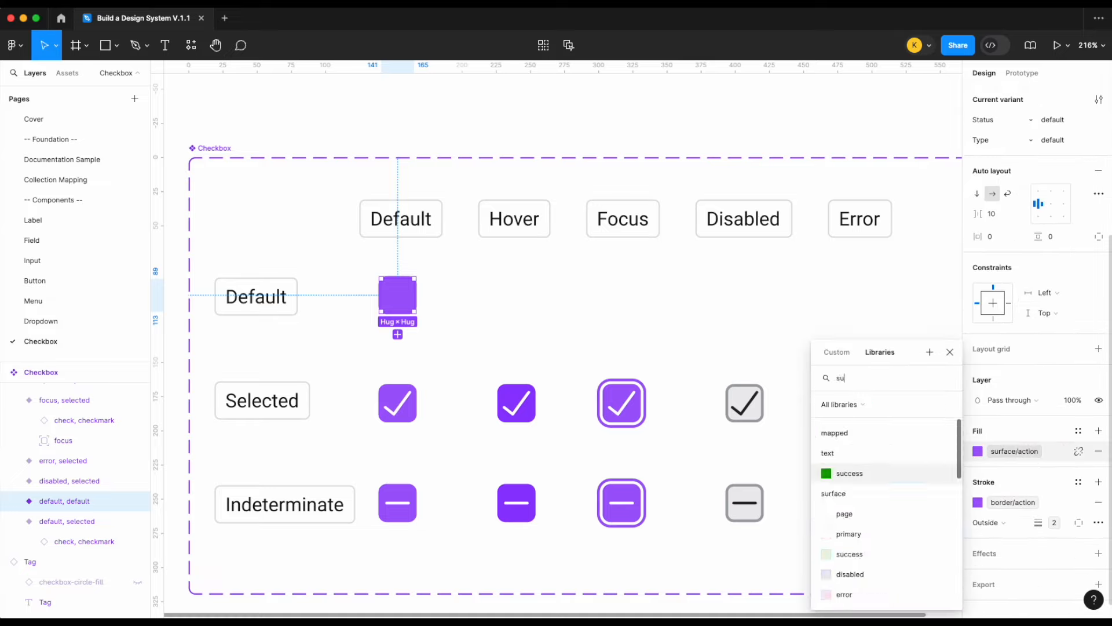
pyautogui.write('rf')
pyautogui.click(895, 468)
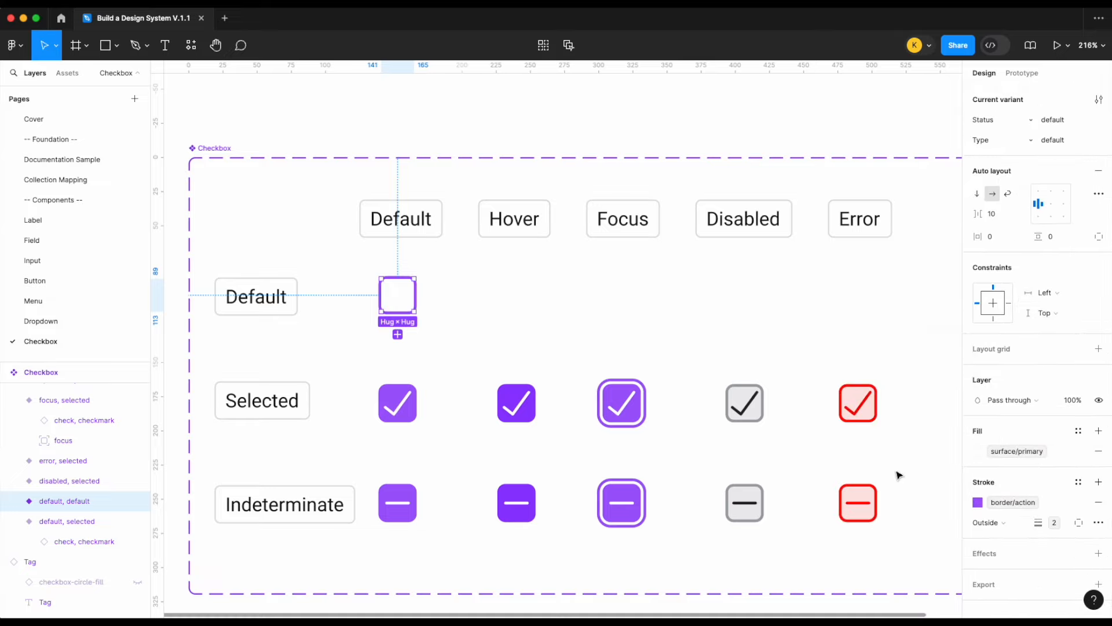
pyautogui.click(1007, 502)
pyautogui.write('bor')
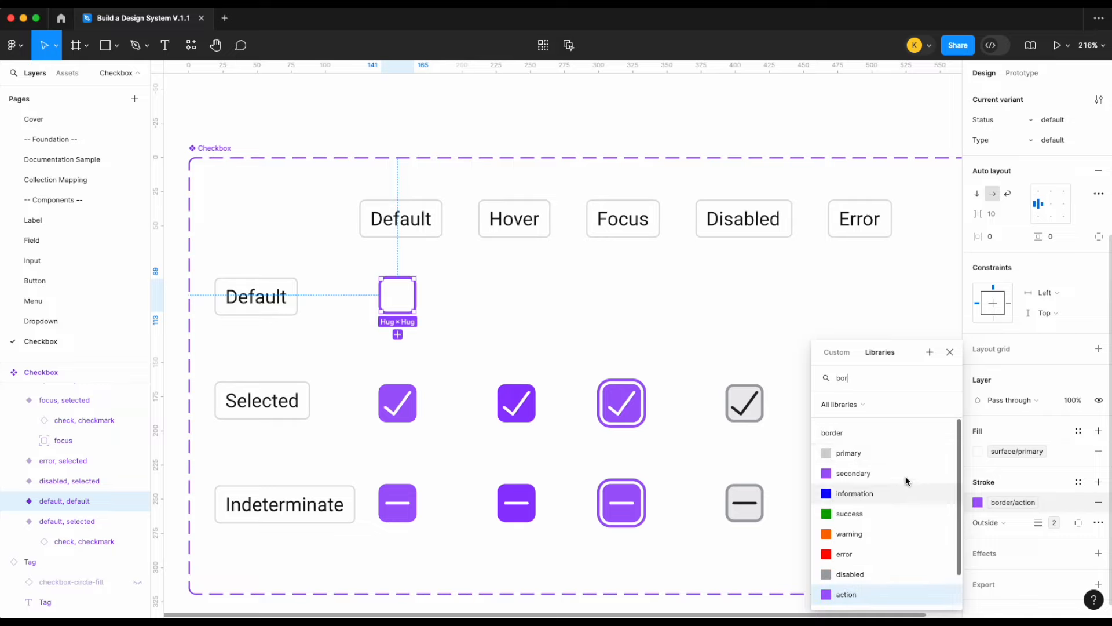
pyautogui.click(896, 453)
pyautogui.click(655, 350)
# - Duplicate the empty default checkbox under the Hover tag and set its Status to hover
pyautogui.click(407, 299)
pyautogui.moveTo(422, 302); pyautogui.dragTo(514, 297)
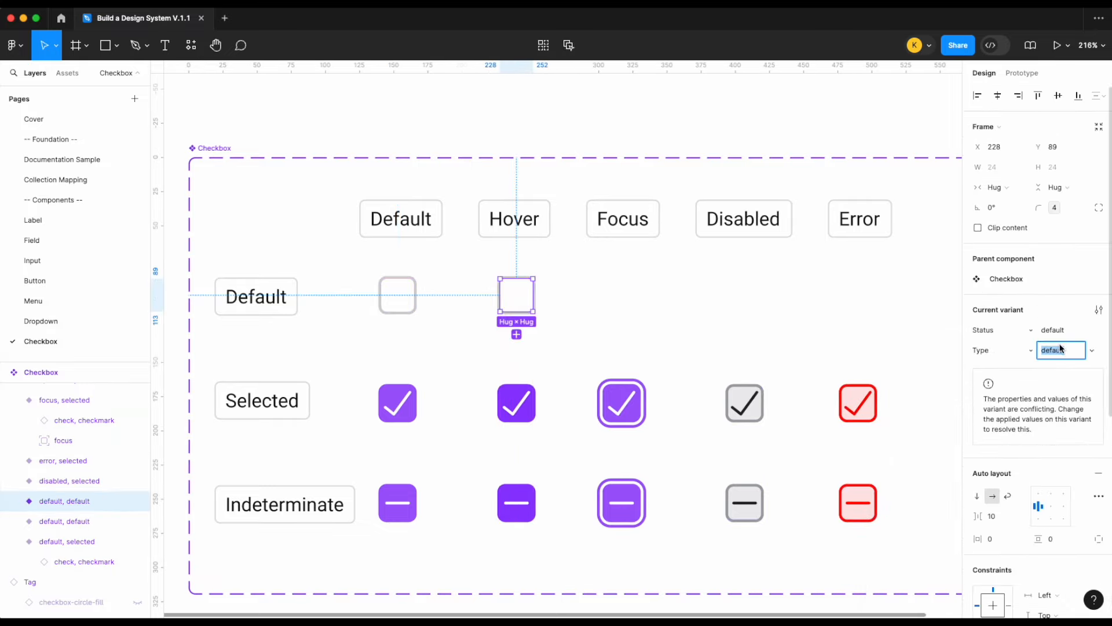
pyautogui.write('hover')
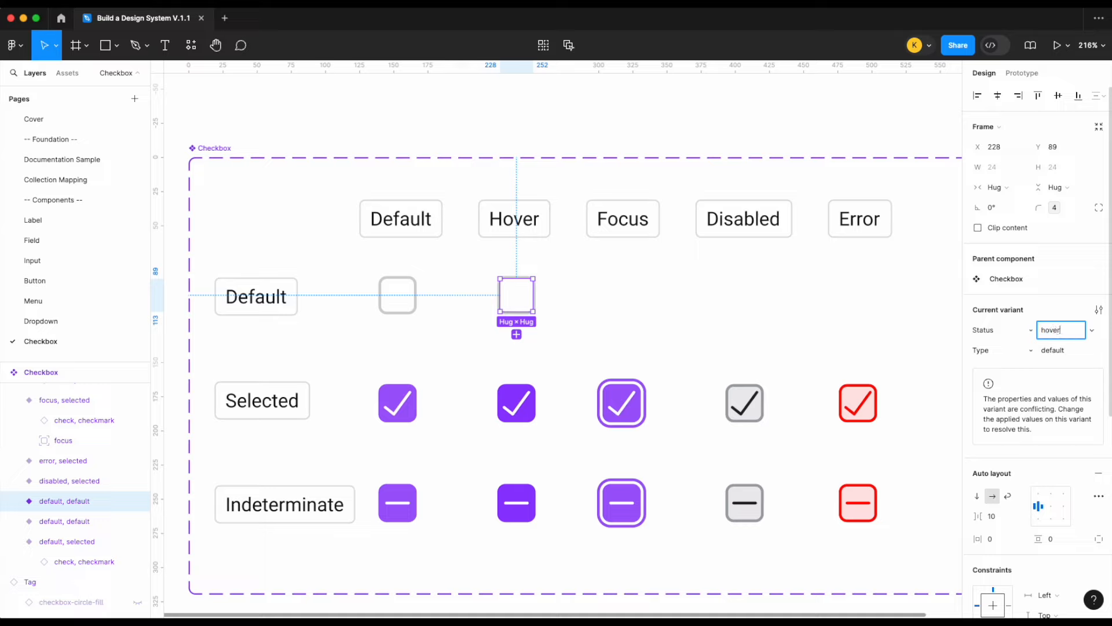
pyautogui.press('Return')
# - Apply the surface/action-hover 2 fill and border/action-hover stroke variables to the empty hover checkbox
pyautogui.scroll(-3, 1015, 510)
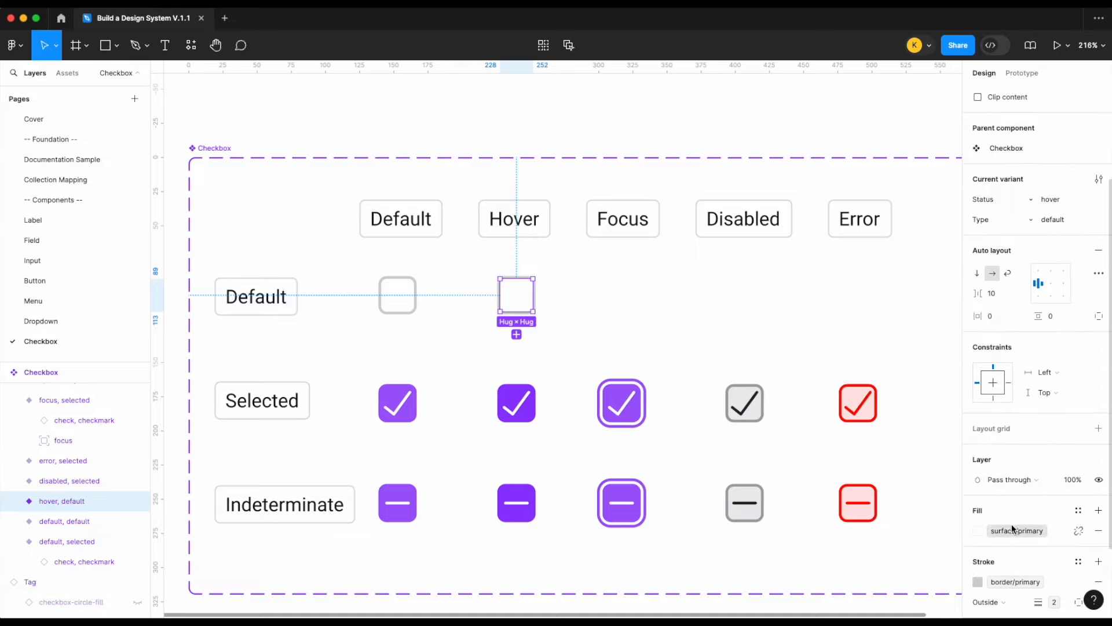
pyautogui.click(1011, 525)
pyautogui.write('sur')
pyautogui.scroll(-2, 888, 572)
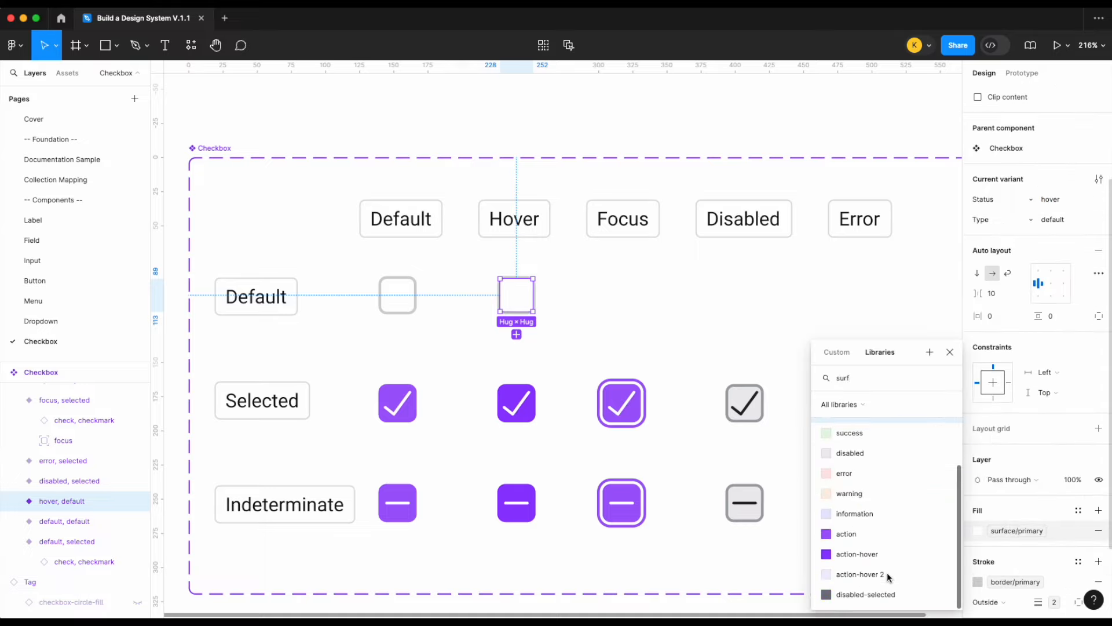
pyautogui.click(885, 576)
pyautogui.click(1018, 582)
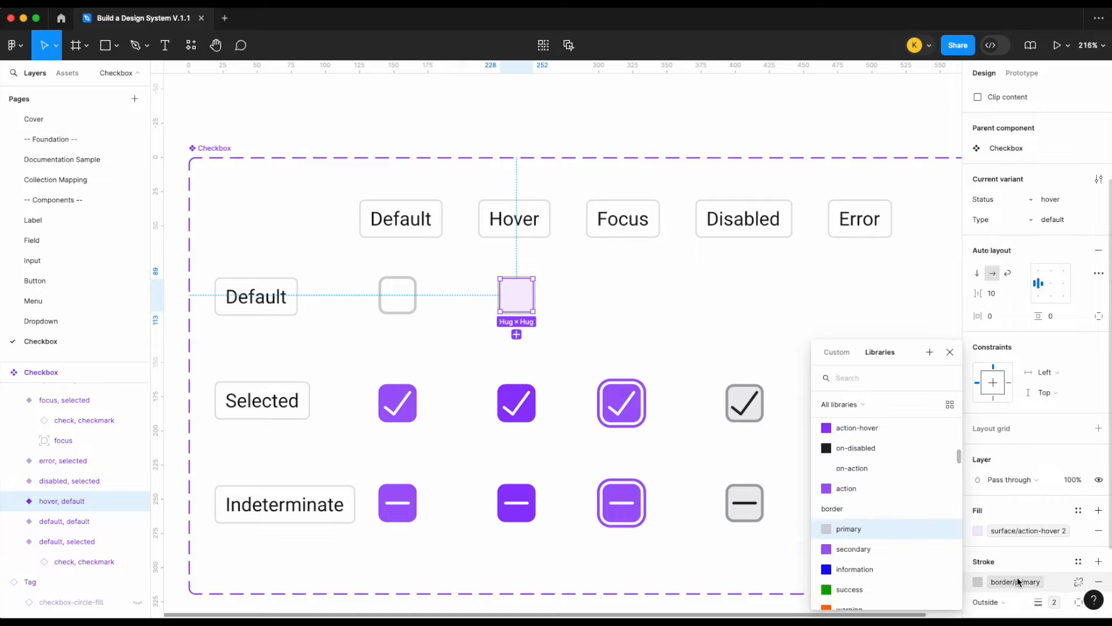
pyautogui.write('bor')
pyautogui.scroll(-2, 901, 512)
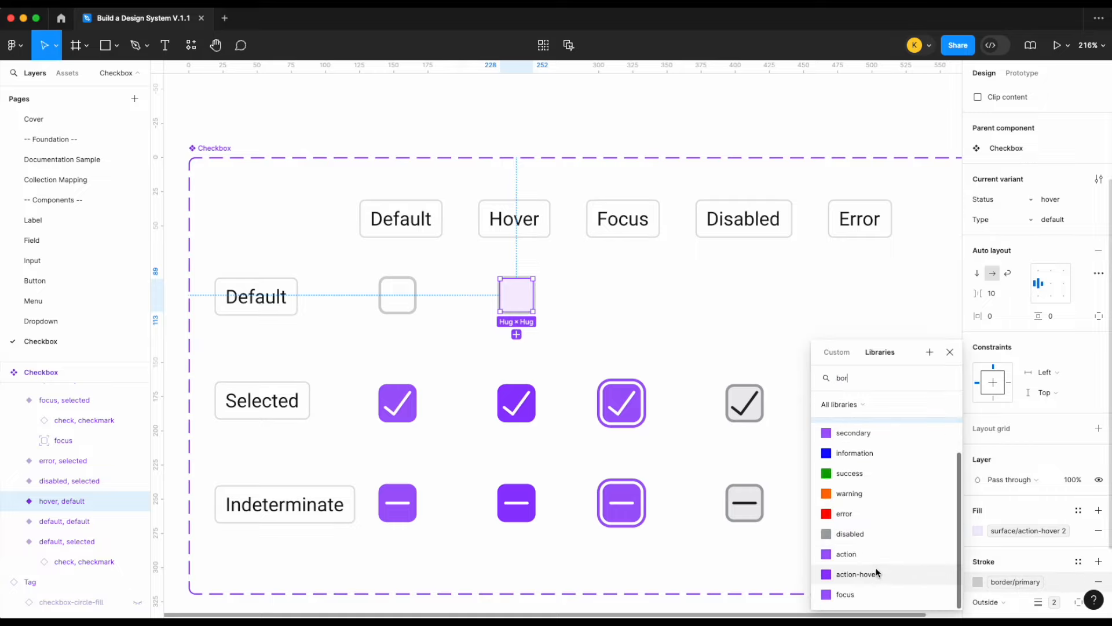
pyautogui.click(880, 575)
pyautogui.click(677, 362)
# - Duplicate the empty default checkbox under the Focus tag and copy the focus ring from the selected focus variant into it
pyautogui.click(406, 296)
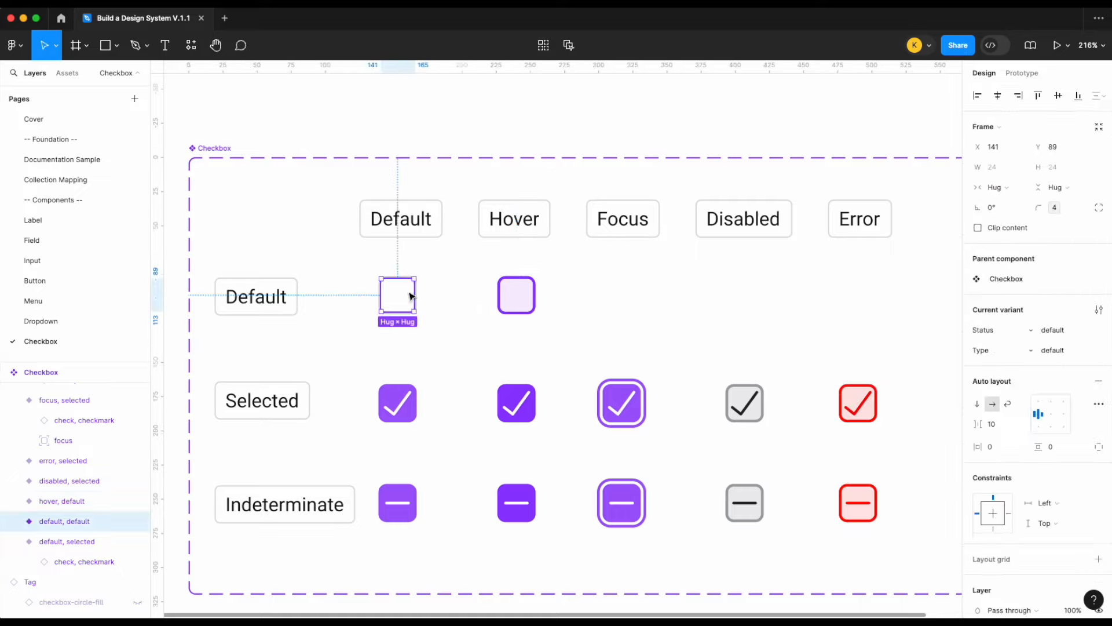
pyautogui.moveTo(406, 297); pyautogui.dragTo(634, 294)
pyautogui.click(64, 399)
pyautogui.click(67, 440)
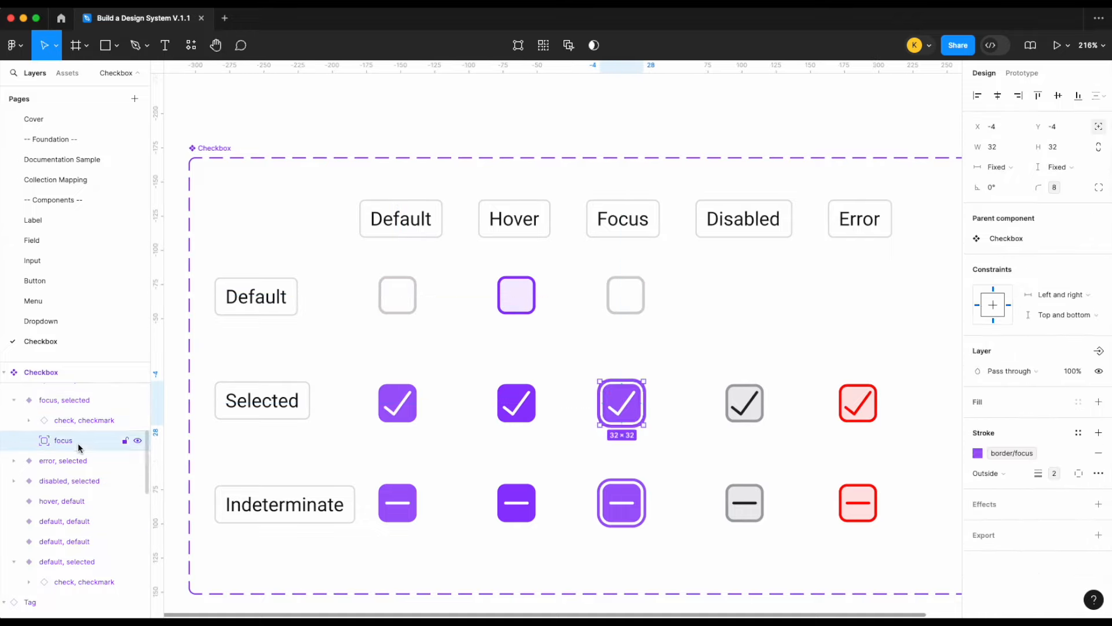
pyautogui.click(629, 303)
pyautogui.press('super+v')
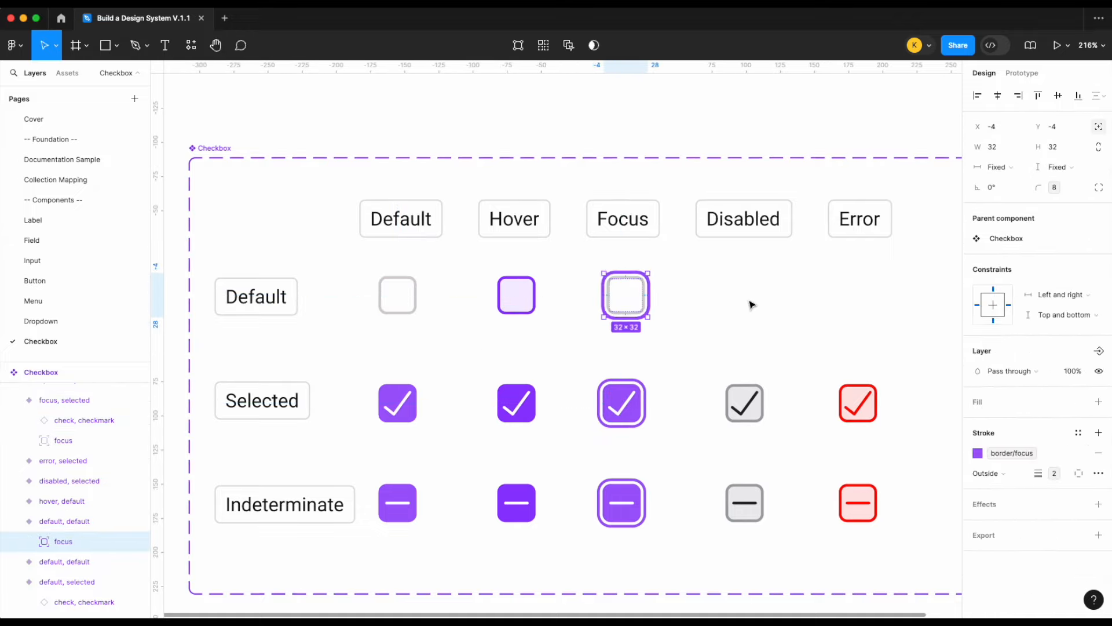
pyautogui.click(691, 300)
pyautogui.hscroll(1, 691, 300)
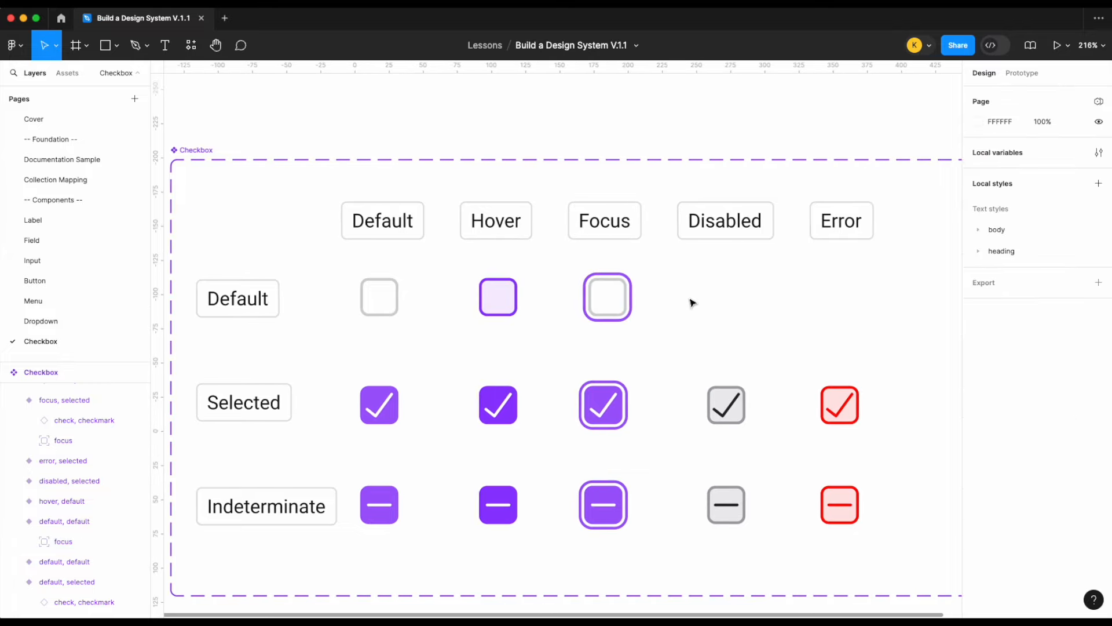
# - Set the Status of the empty checkbox under the Focus tag to focus
pyautogui.click(607, 297)
pyautogui.write('focus')
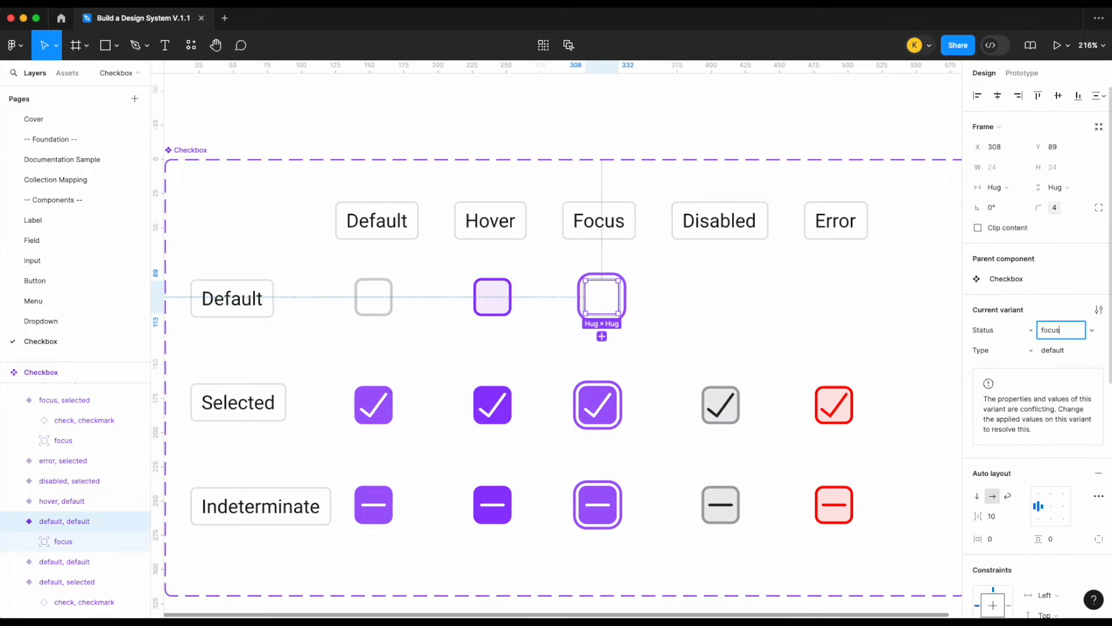
pyautogui.press('Return')
pyautogui.click(491, 295)
pyautogui.click(464, 293)
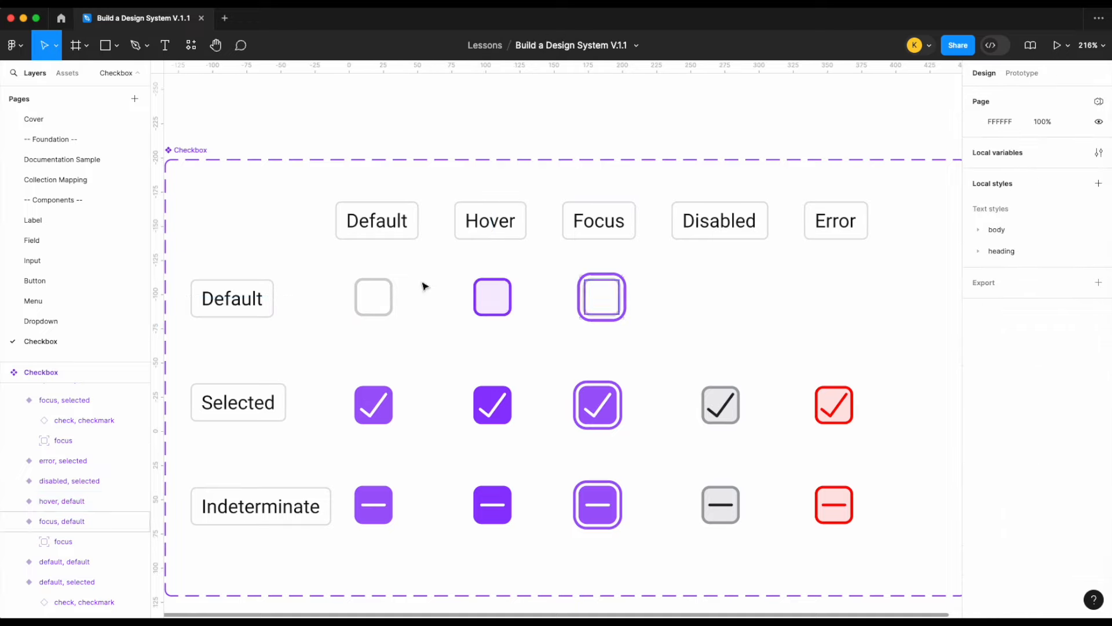
# - Duplicate the empty default checkbox under the Disabled tag and set its Status to disabled
pyautogui.click(374, 296)
pyautogui.moveTo(374, 297); pyautogui.dragTo(720, 295)
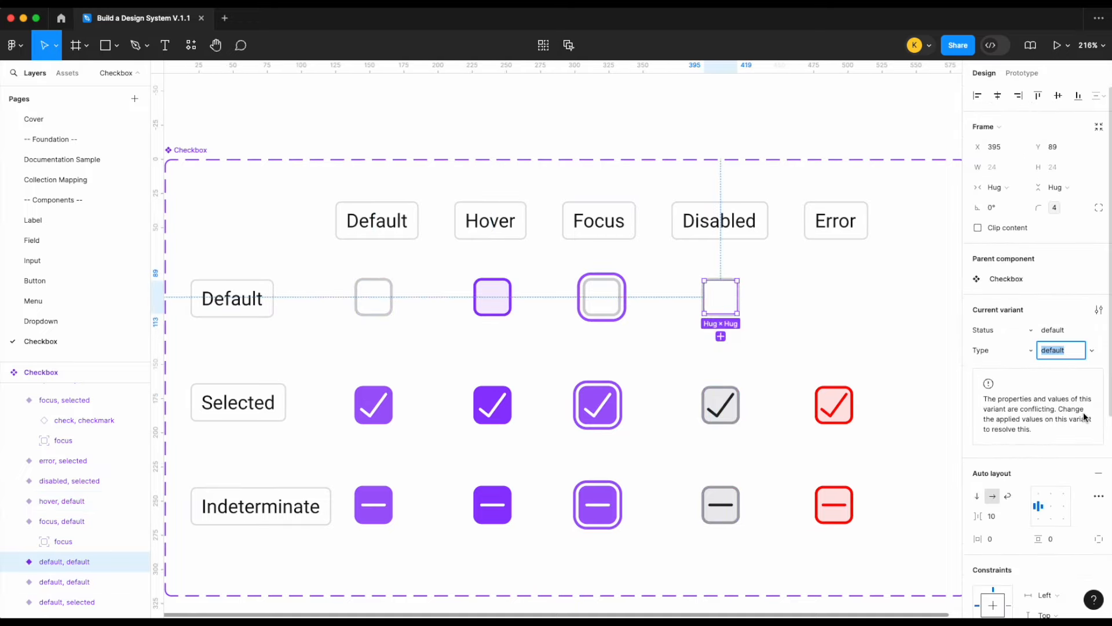
pyautogui.click(1060, 330)
pyautogui.write('disabled')
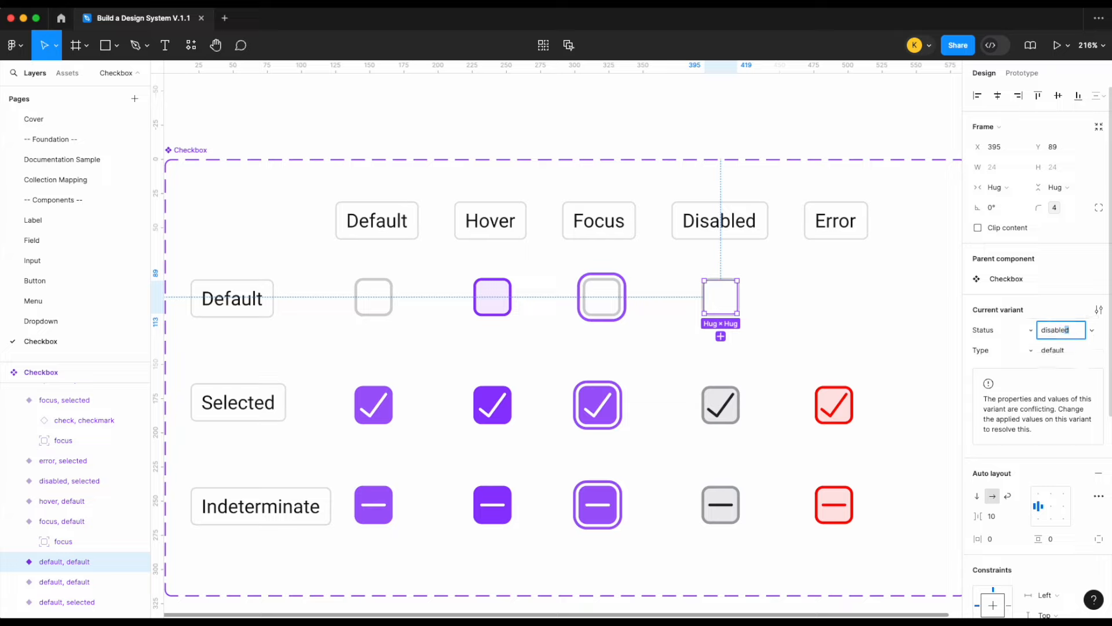
# - Apply the surface/disabled fill and border/disabled stroke variables to the empty checkbox under the Disabled tag
pyautogui.scroll(-5, 1035, 499)
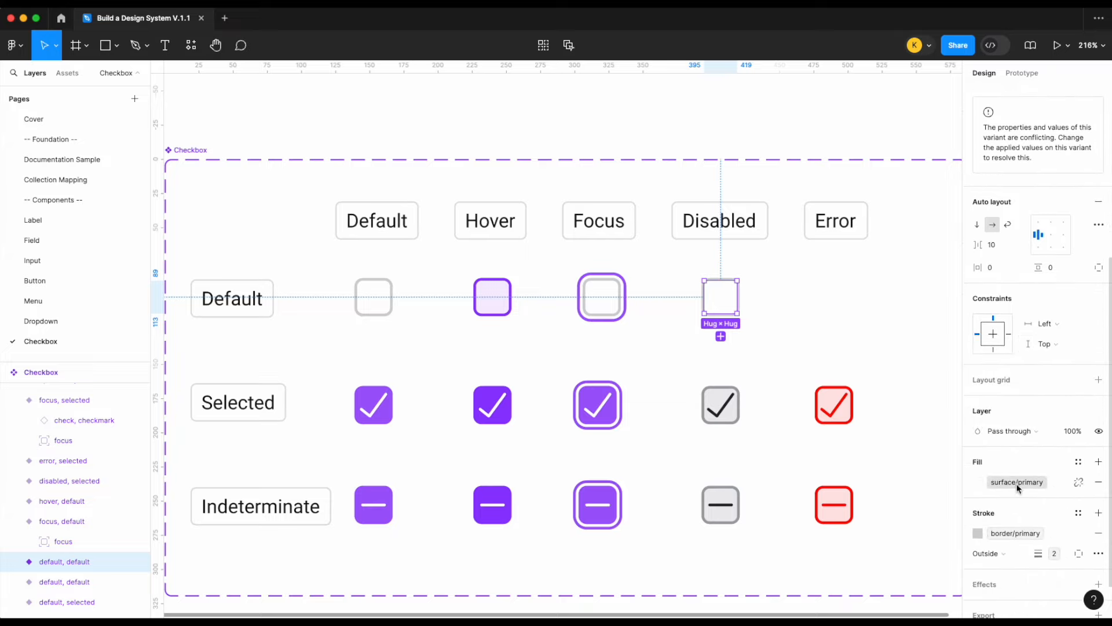
pyautogui.click(1018, 485)
pyautogui.write('surf')
pyautogui.click(933, 517)
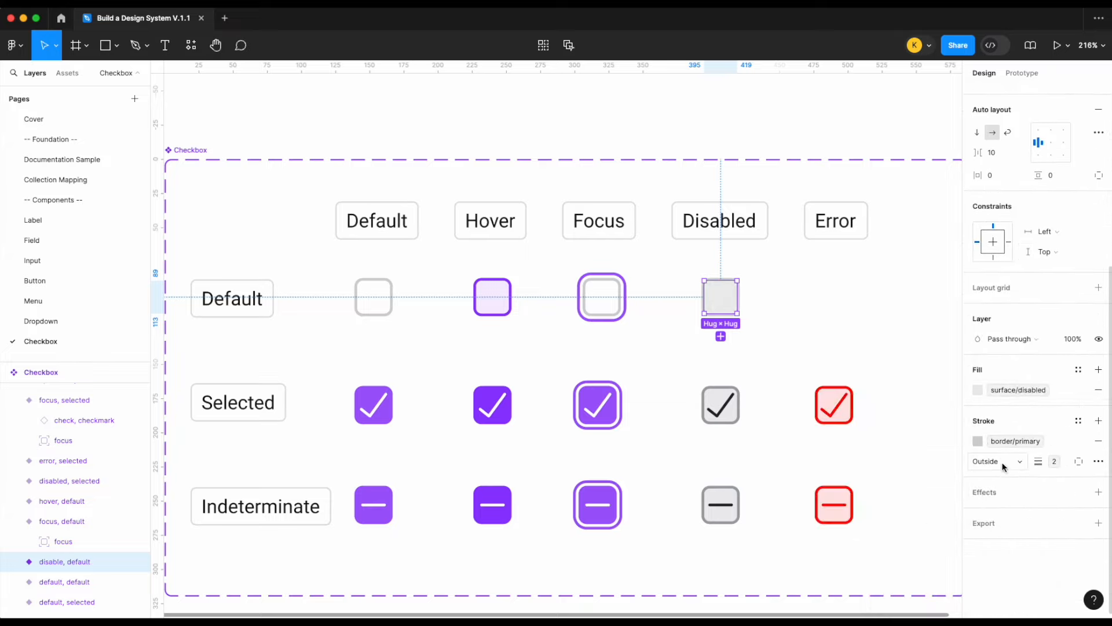
pyautogui.click(1013, 443)
pyautogui.write('bor')
pyautogui.click(874, 574)
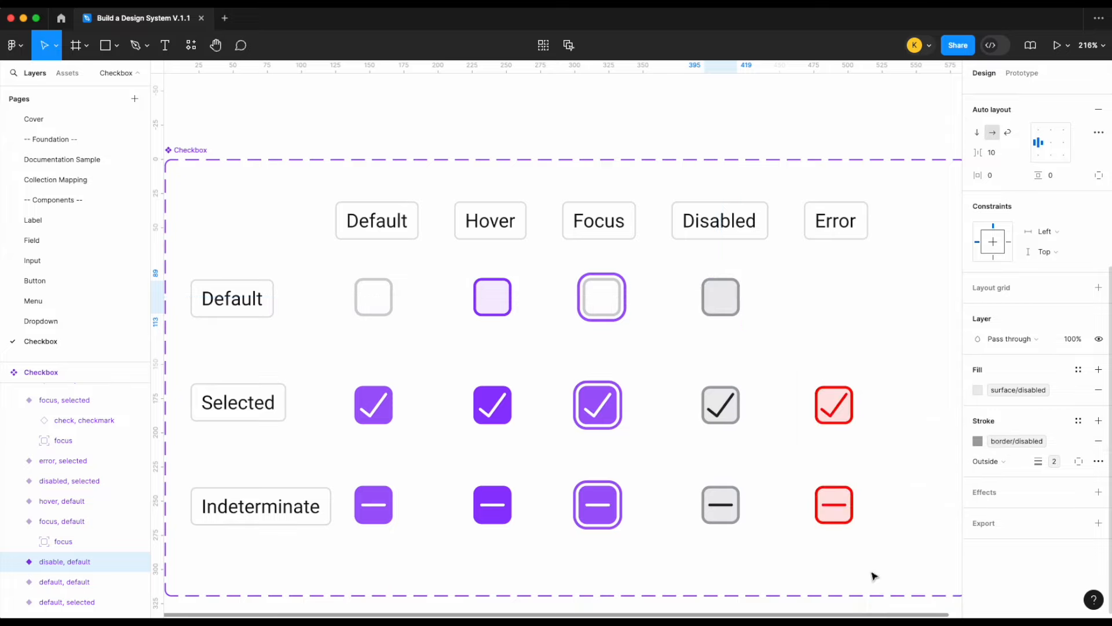
# - Duplicate the empty disabled checkbox under the Error tag with Status erro, and correct the original's Status to disabled
pyautogui.moveTo(727, 303); pyautogui.dragTo(840, 304)
pyautogui.write('erro')
pyautogui.press('Return')
pyautogui.click(1066, 331)
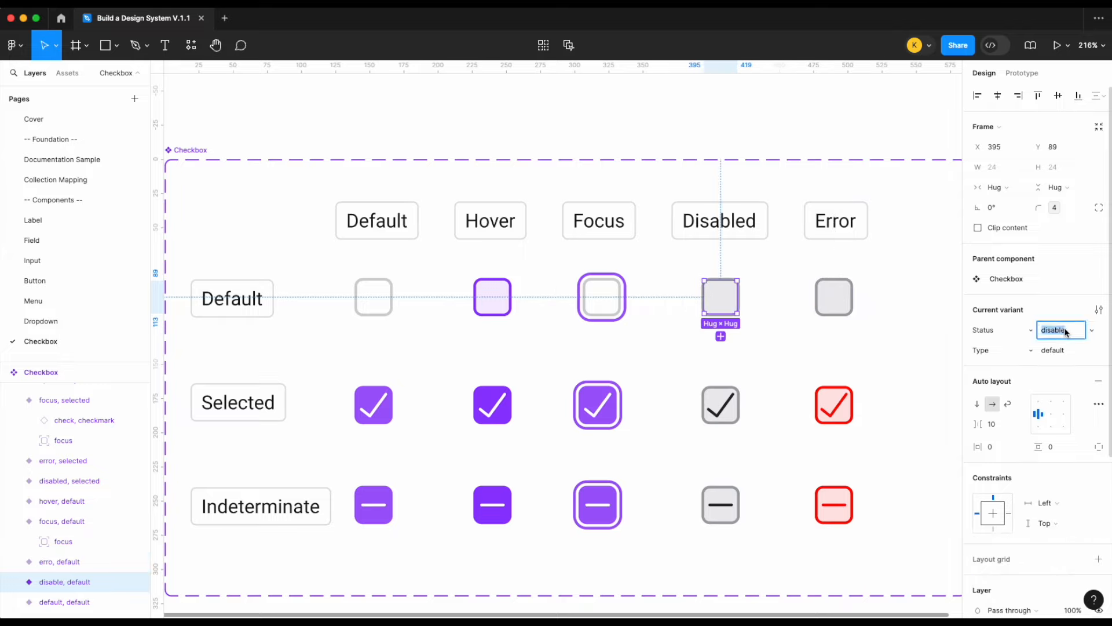
# - Apply the surface/error fill and border/error stroke variables to the empty checkbox under the Error tag
pyautogui.click(834, 298)
pyautogui.scroll(-5, 1025, 487)
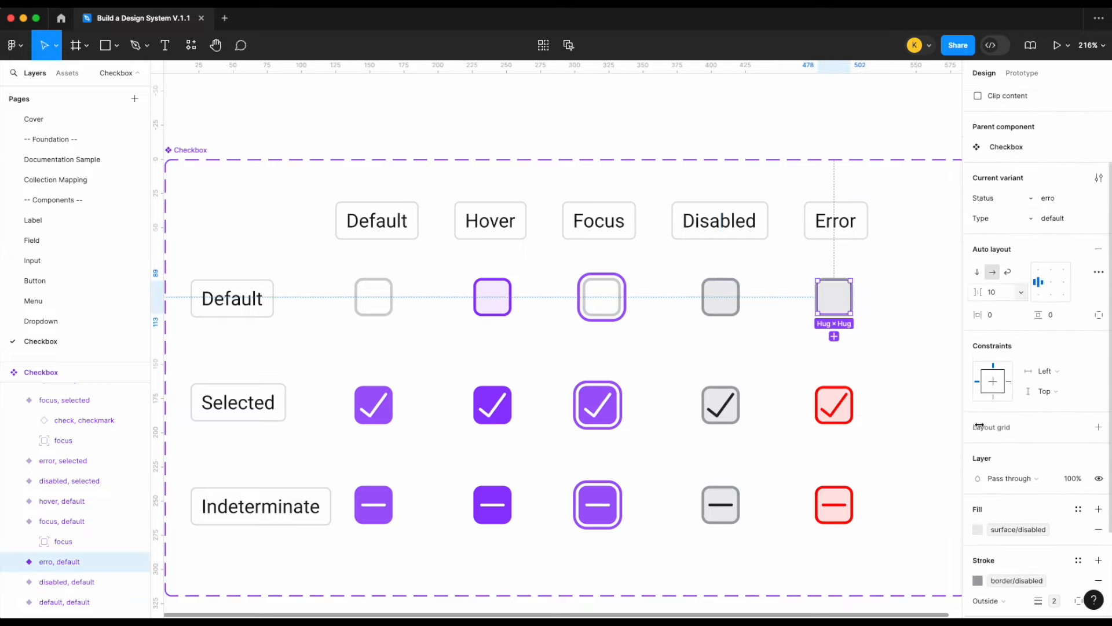
pyautogui.click(1025, 466)
pyautogui.write('sur')
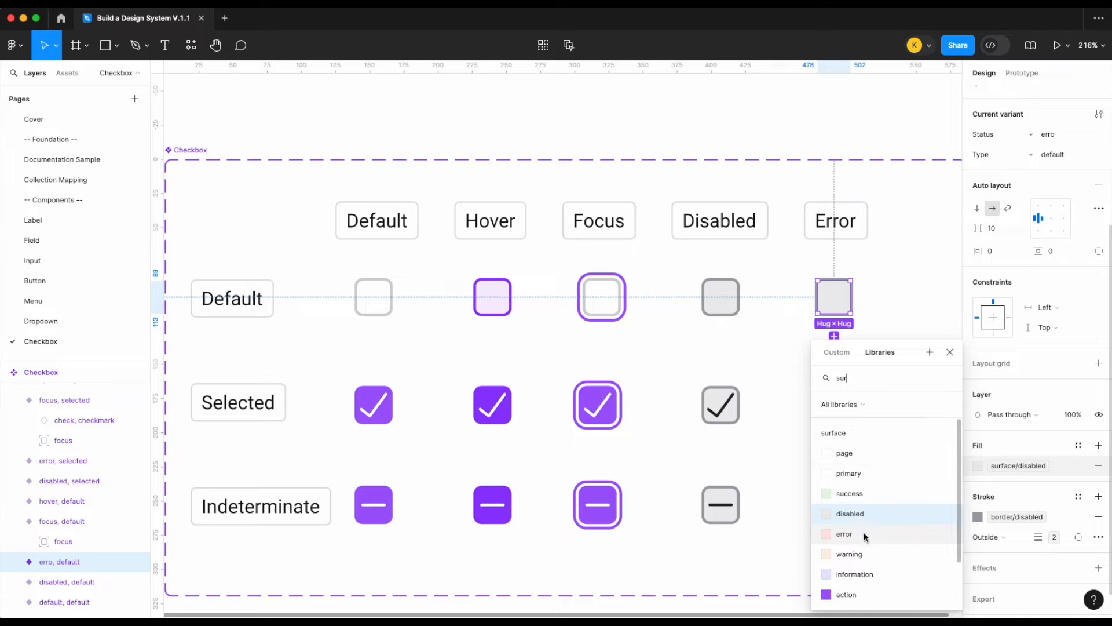
pyautogui.click(864, 534)
pyautogui.click(1017, 516)
pyautogui.write('bor')
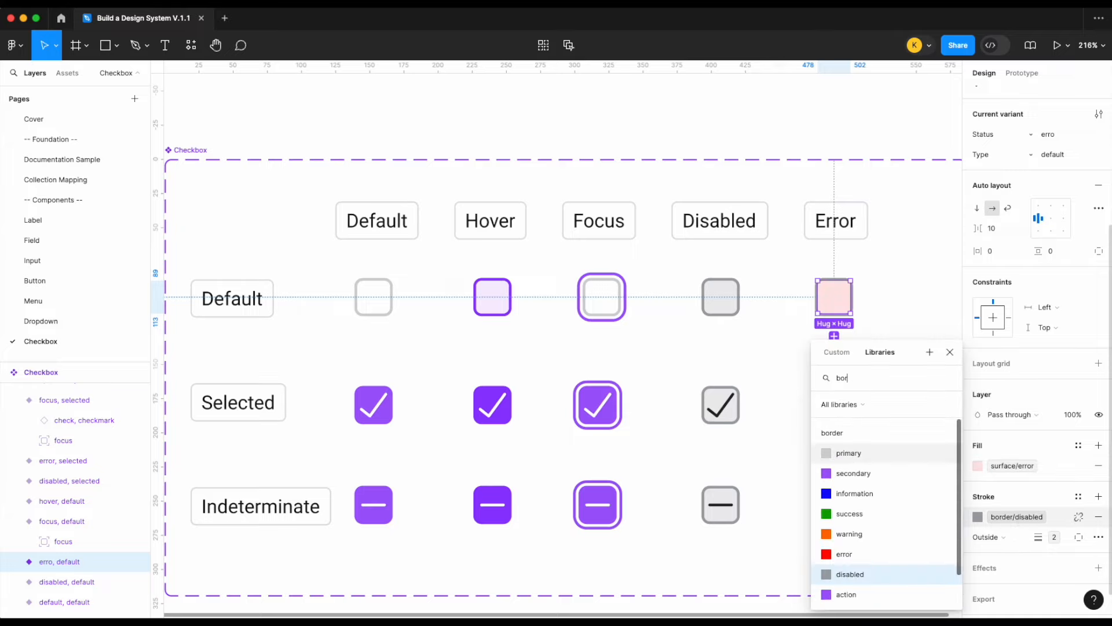
pyautogui.click(865, 551)
pyautogui.click(690, 370)
# - Place an instance of the empty default checkbox above the component set and check its available Status options
pyautogui.click(366, 298)
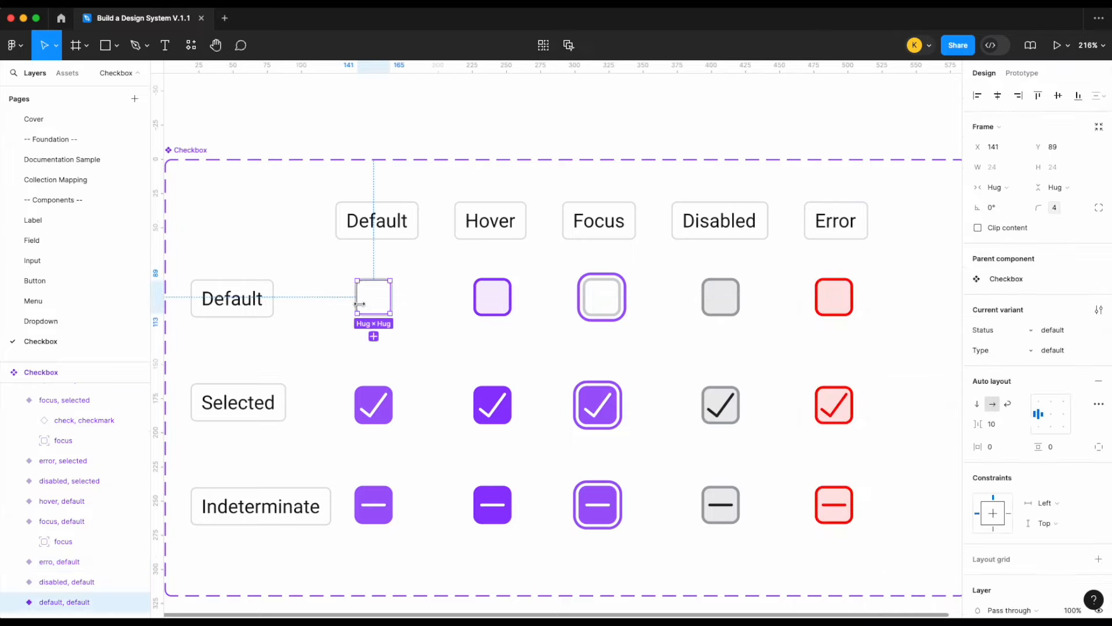
pyautogui.moveTo(376, 305); pyautogui.dragTo(386, 94)
pyautogui.scroll(3, 465, 144)
pyautogui.hscroll(-3, 465, 144)
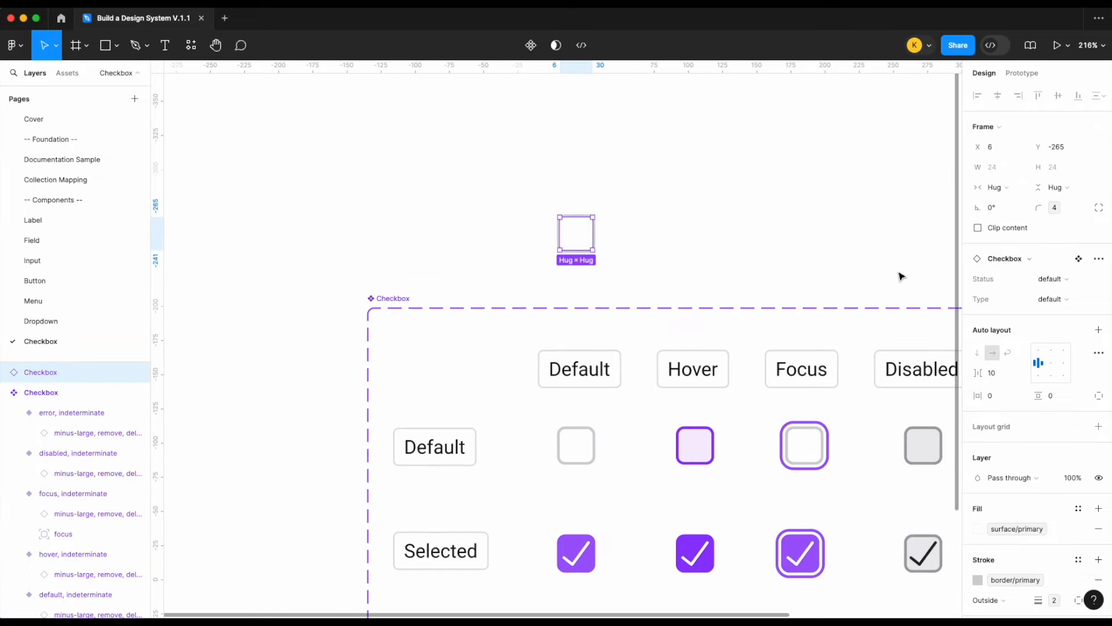
pyautogui.click(1065, 284)
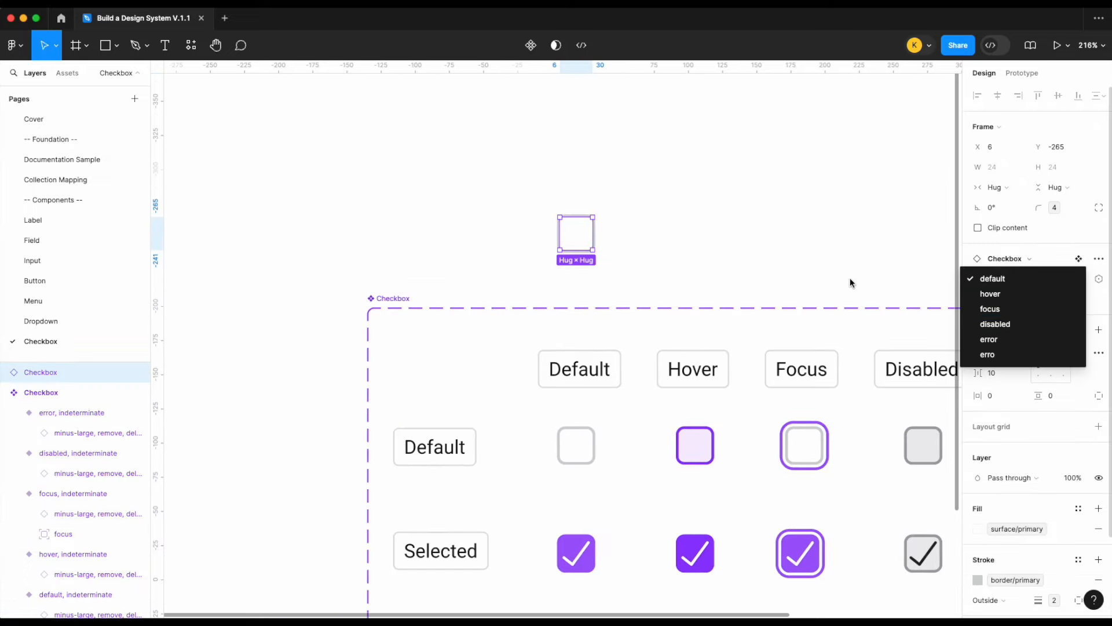
# - Correct the Status of the empty checkbox under the Error tag to error, and reselect the instance above the component set
pyautogui.hscroll(1, 851, 284)
pyautogui.hscroll(3, 852, 283)
pyautogui.scroll(-1, 853, 283)
pyautogui.click(849, 396)
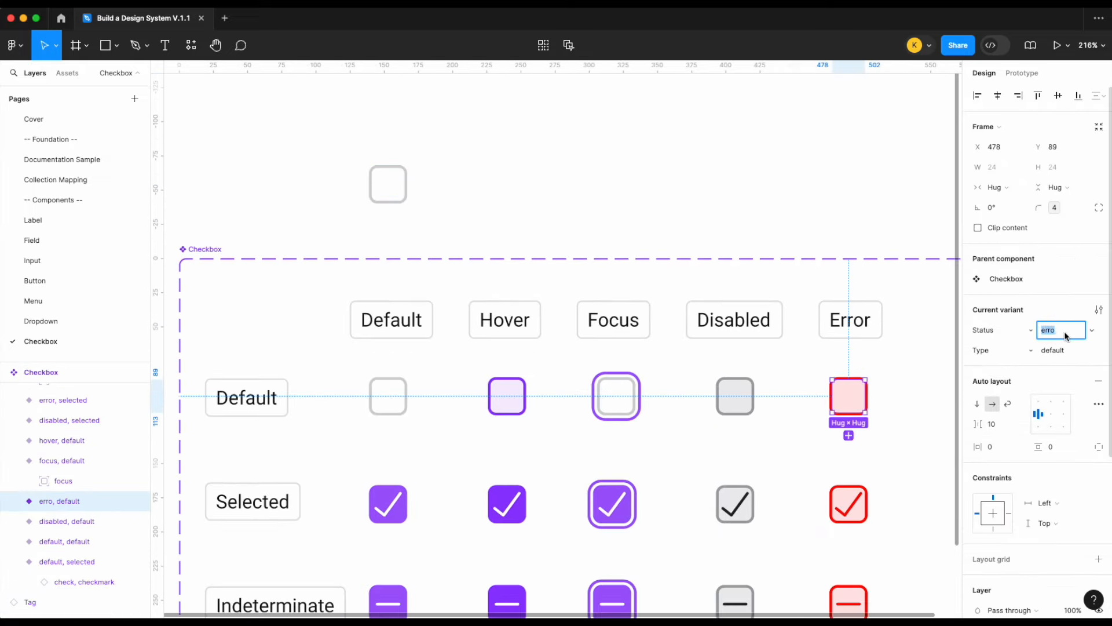
pyautogui.write('error')
pyautogui.click(388, 184)
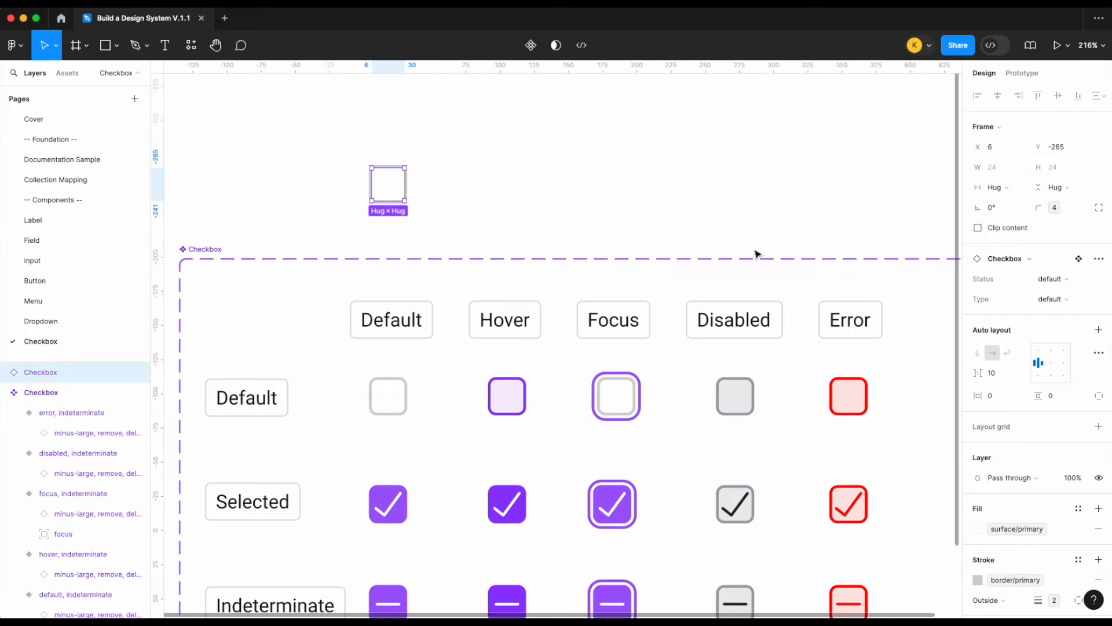
# - Test the checkbox instance by switching its Status through hover, focus, disabled and error
pyautogui.click(1070, 280)
pyautogui.click(1042, 295)
pyautogui.click(1047, 284)
pyautogui.click(1050, 296)
pyautogui.click(1049, 282)
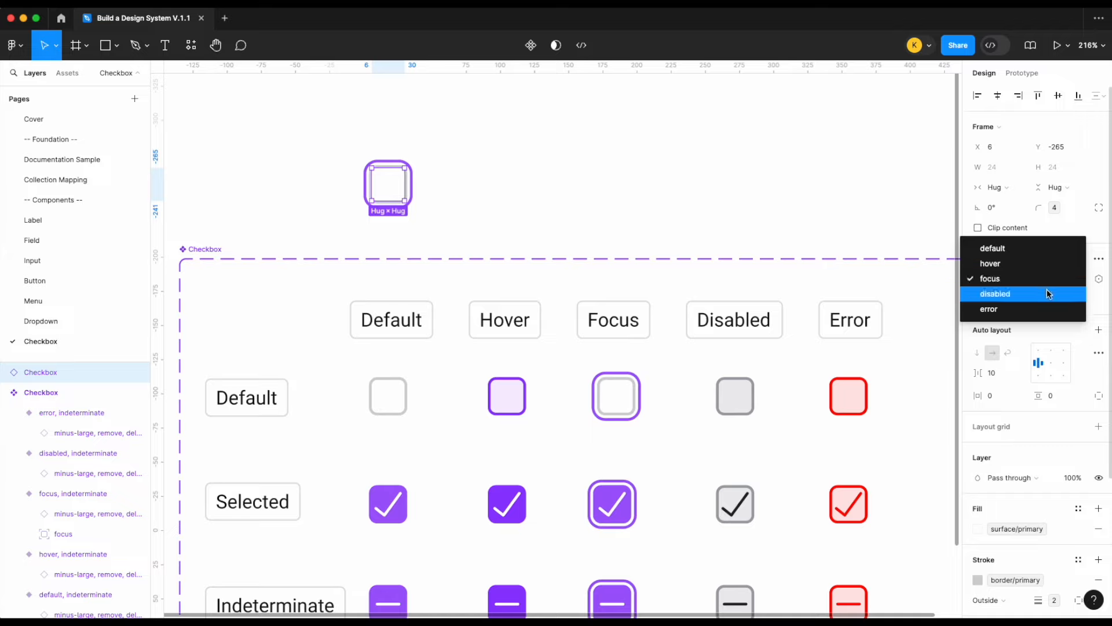
pyautogui.click(1050, 292)
pyautogui.click(1050, 279)
pyautogui.click(1051, 294)
# - Test the error checkbox instance by switching its Type between indeterminate and selected
pyautogui.click(1053, 296)
pyautogui.click(1046, 284)
pyautogui.click(1042, 294)
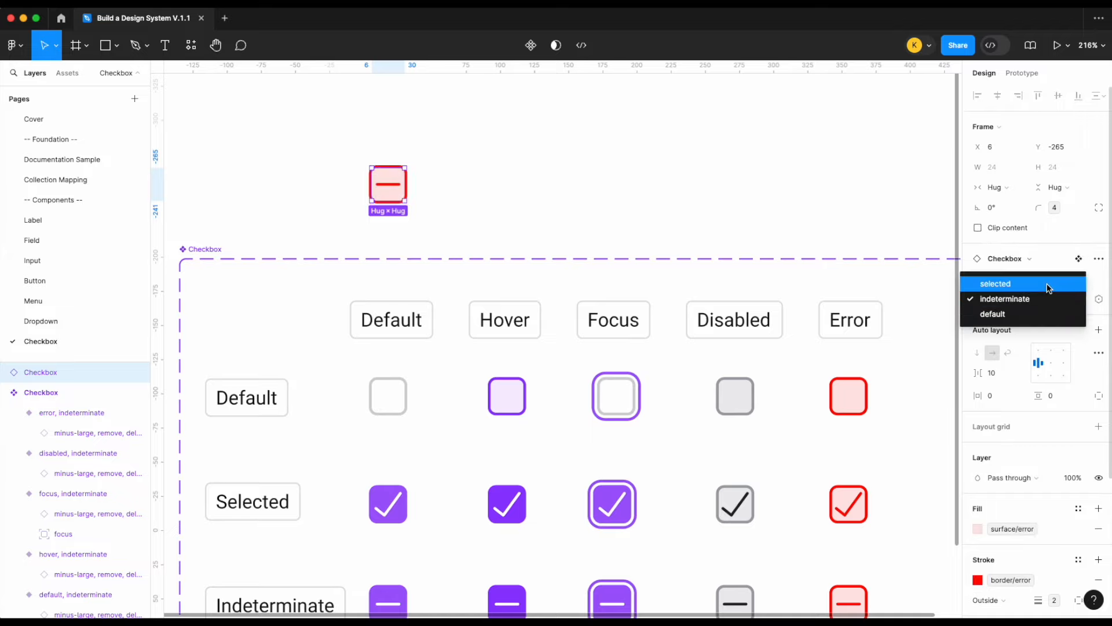
pyautogui.click(1048, 284)
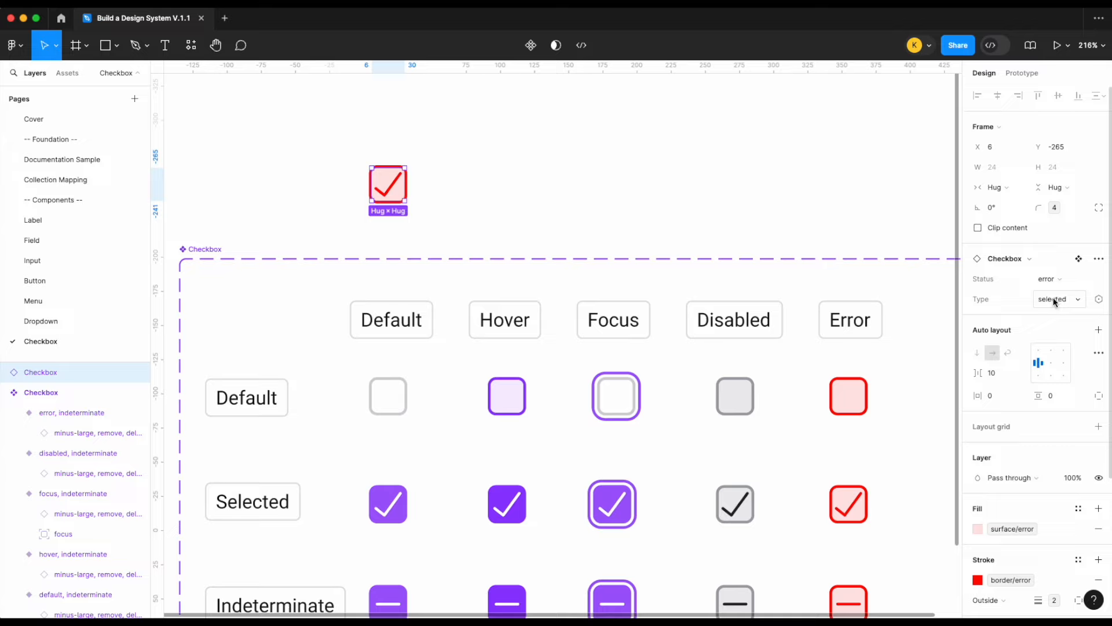
pyautogui.click(1054, 299)
pyautogui.click(1048, 314)
# - Set the checkbox instance to Status default and Type selected, and deselect it
pyautogui.click(1051, 281)
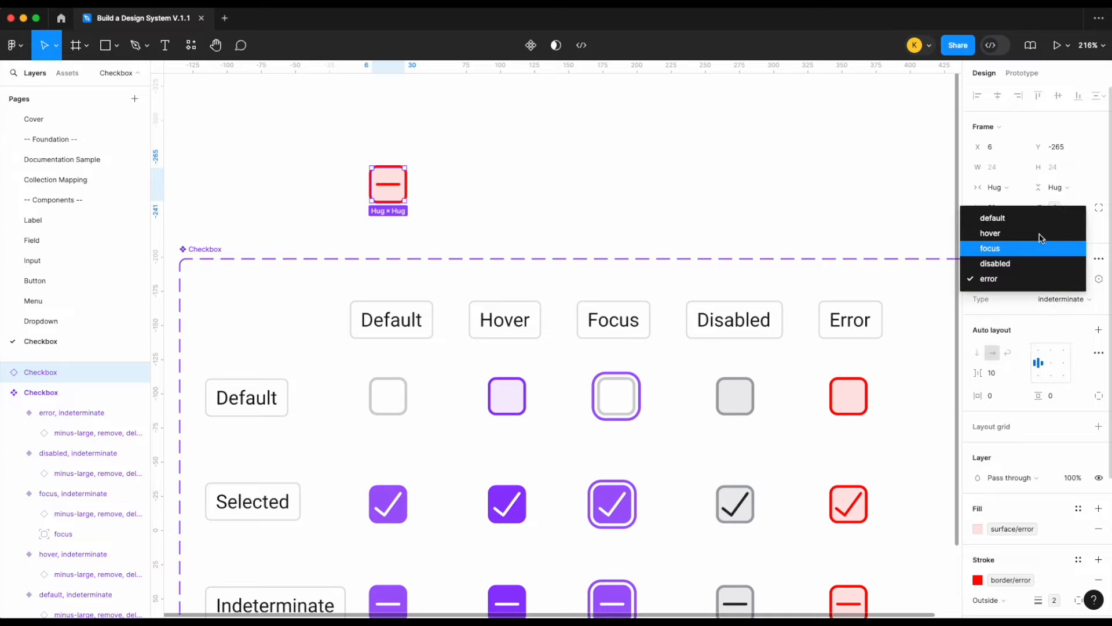
pyautogui.click(1031, 218)
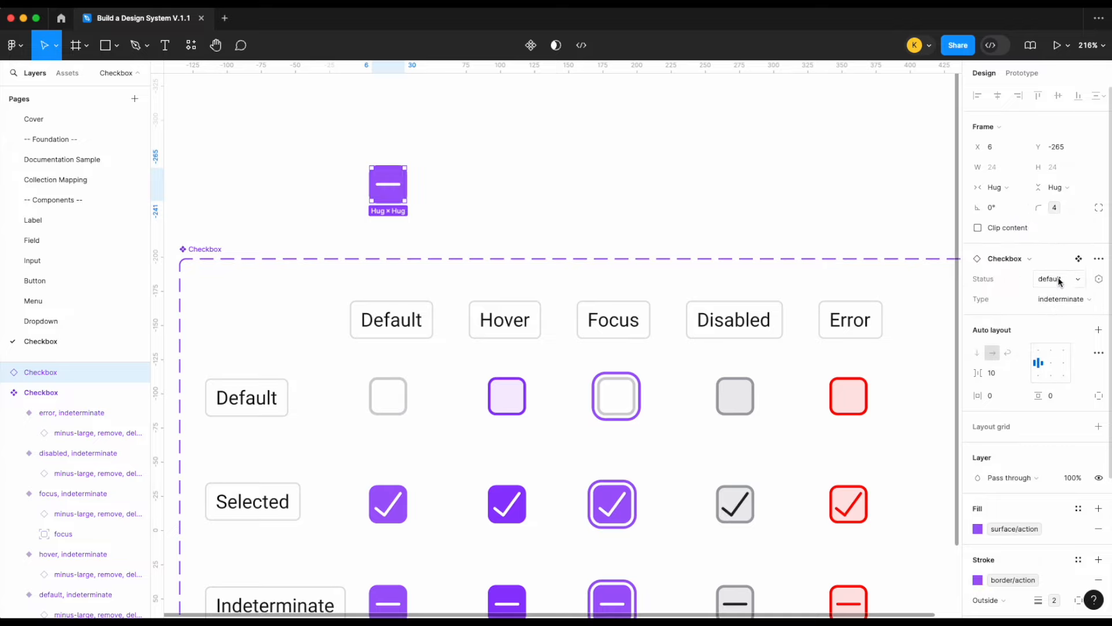
pyautogui.click(1060, 299)
pyautogui.click(1054, 283)
pyautogui.scroll(-3, 627, 142)
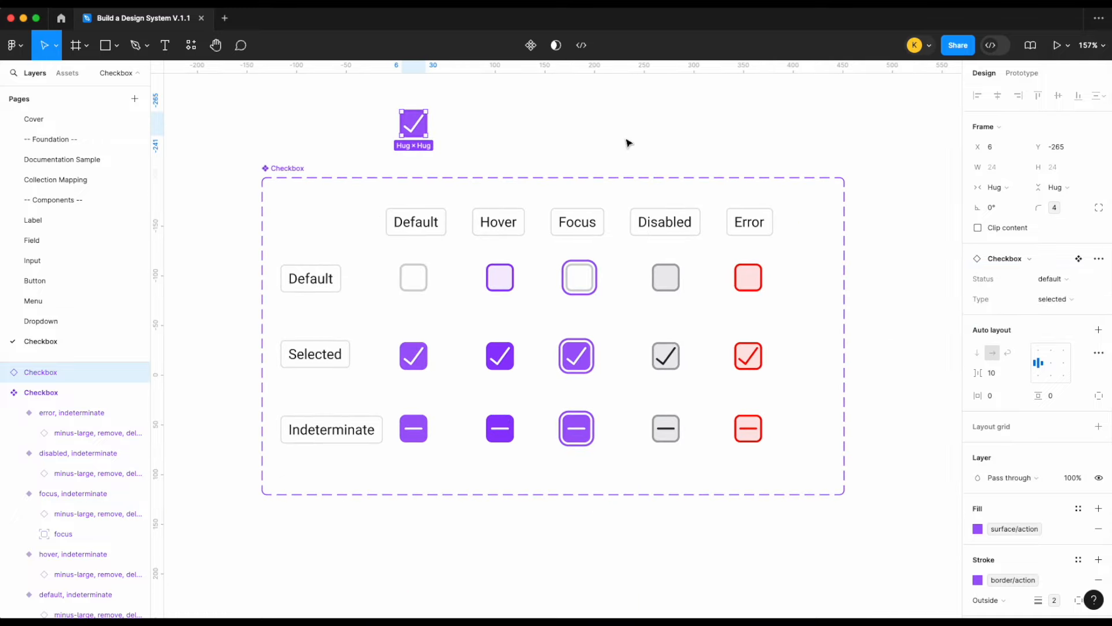
pyautogui.click(630, 132)
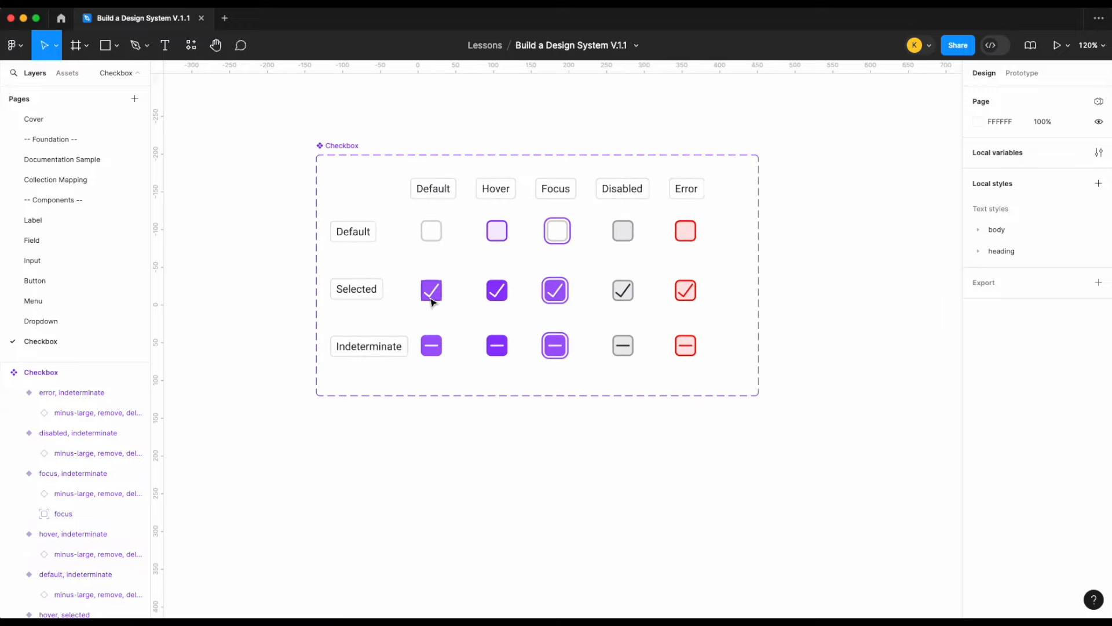
# - Move the checkbox instance to the empty area below the component set, at about Y 248
pyautogui.moveTo(430, 297); pyautogui.dragTo(421, 502)
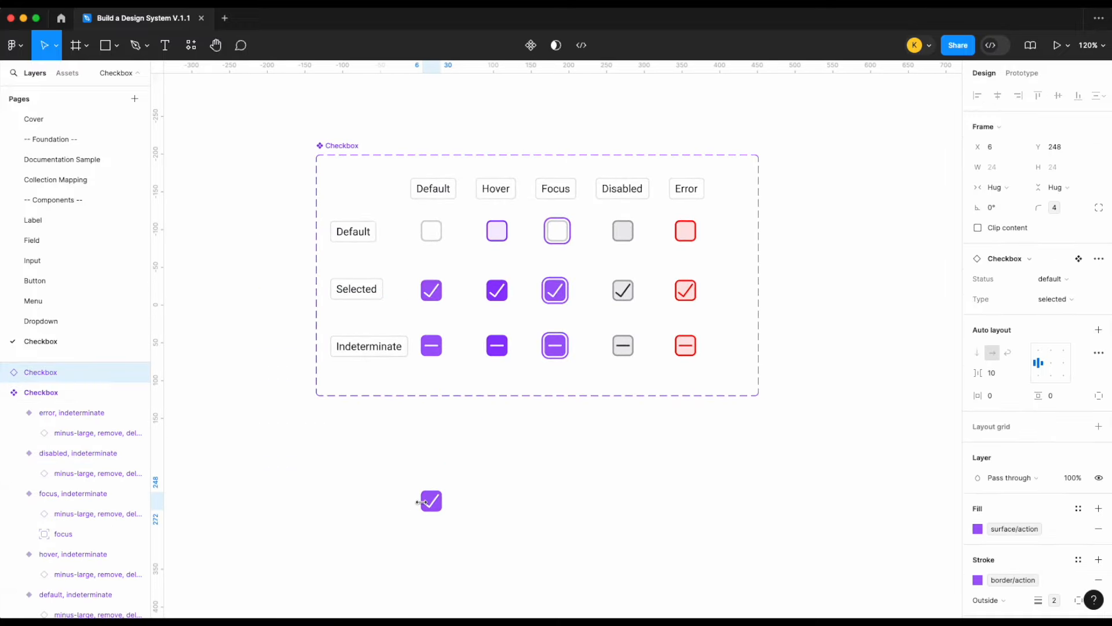
pyautogui.scroll(5, 454, 517)
pyautogui.scroll(-3, 455, 517)
pyautogui.click(455, 517)
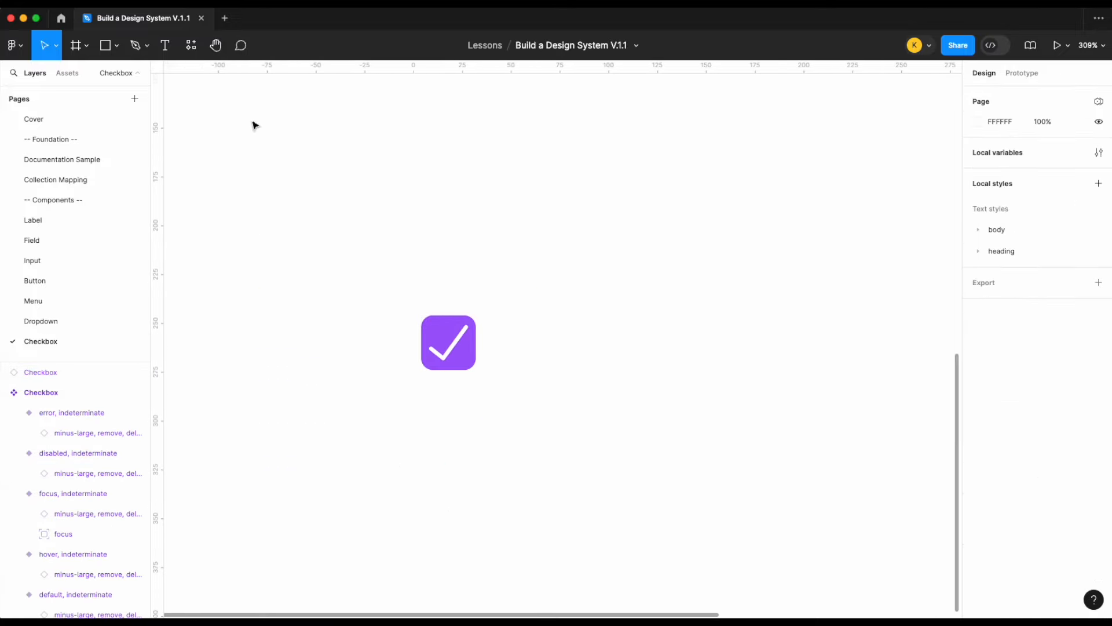
# - Add a text box about 147 × 32 beside the checkbox instance, reading "Check label"
pyautogui.click(164, 45)
pyautogui.moveTo(498, 311); pyautogui.dragTo(786, 374)
pyautogui.write('Check label')
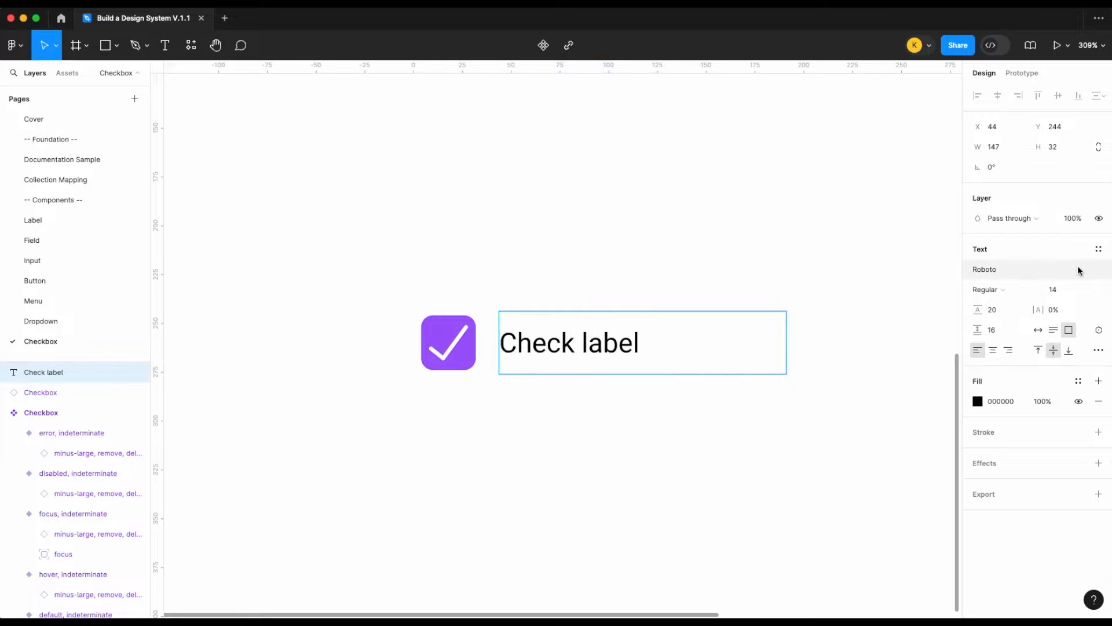
# - Apply the body/md text style and the text/body fill variable to the Check label text
pyautogui.press('super+a')
pyautogui.click(1099, 250)
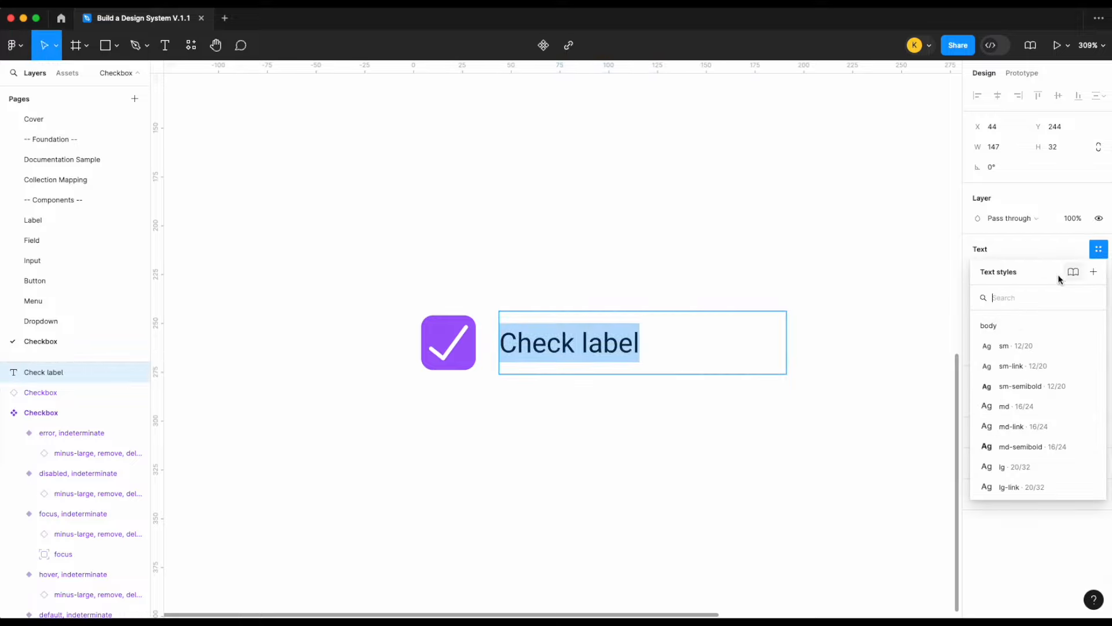
pyautogui.click(986, 408)
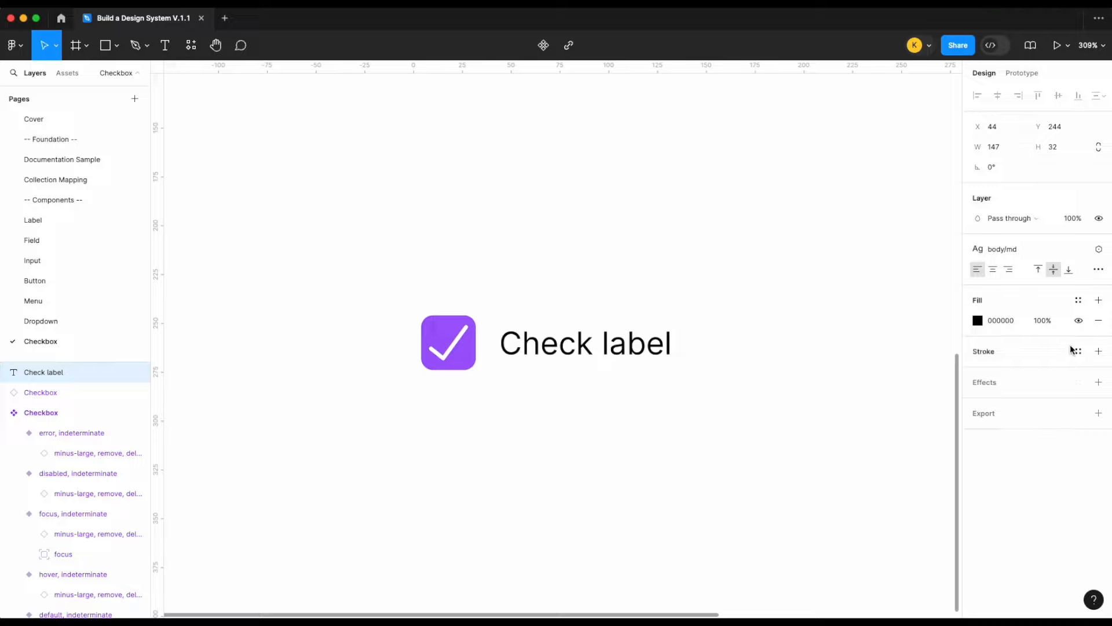
pyautogui.click(1078, 300)
pyautogui.write('tex')
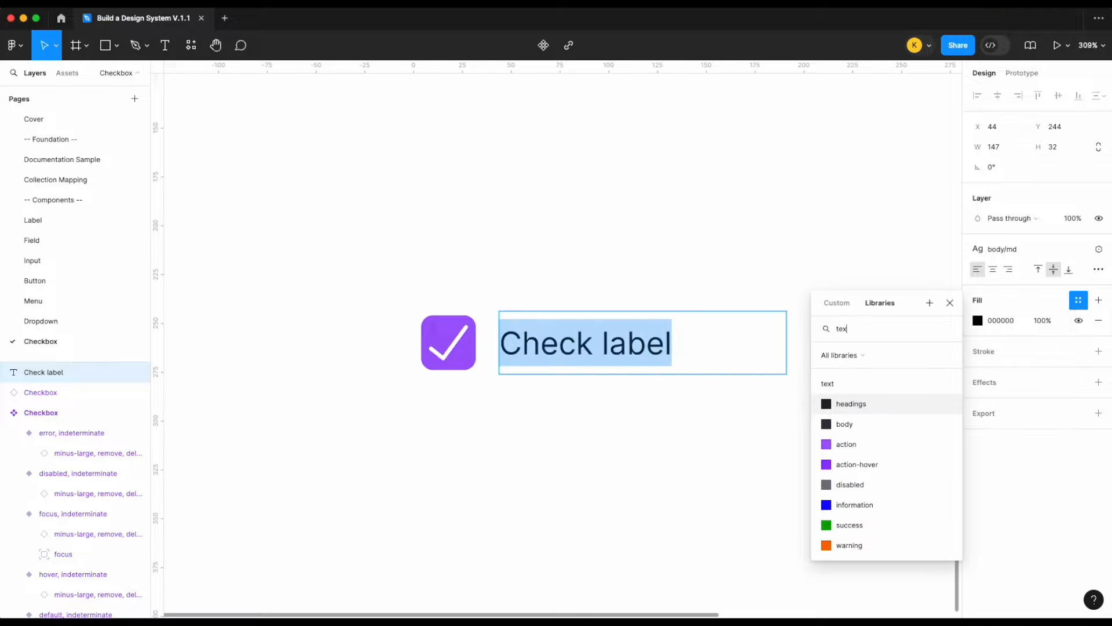
pyautogui.click(871, 427)
pyautogui.press('Escape')
# - Combine the checkbox and its text in a horizontal auto layout frame with 12 spacing, named Checkbox-Label
pyautogui.moveTo(695, 463); pyautogui.dragTo(359, 280)
pyautogui.hotkey('shift', 'a')
pyautogui.click(1001, 306)
pyautogui.write('12')
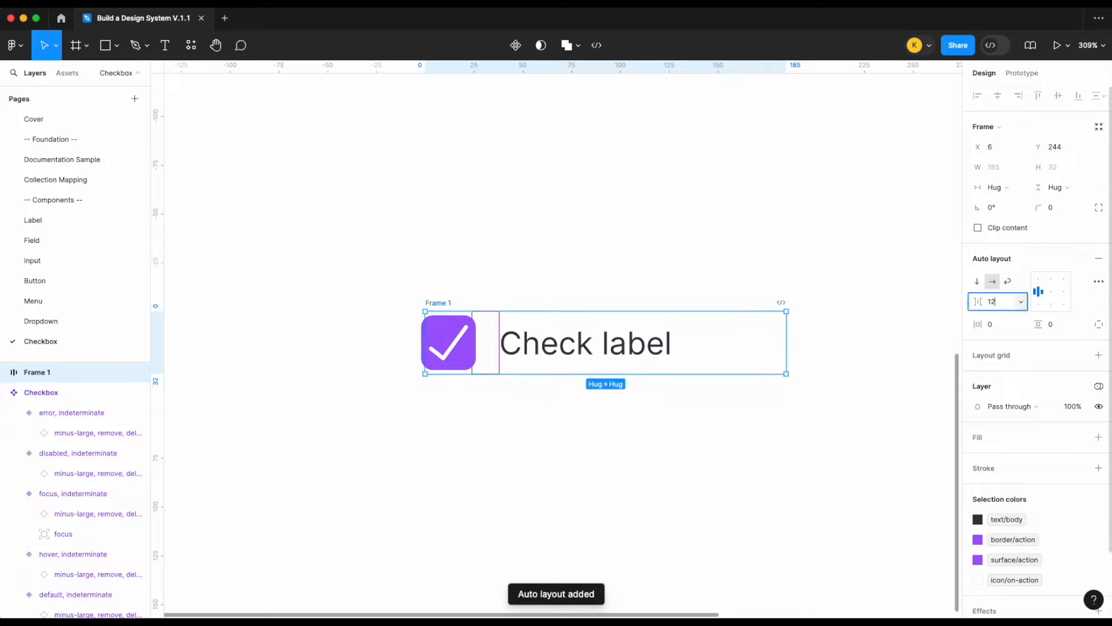
pyautogui.press('Return')
pyautogui.doubleClick(439, 302)
pyautogui.write('Checkbox-Label')
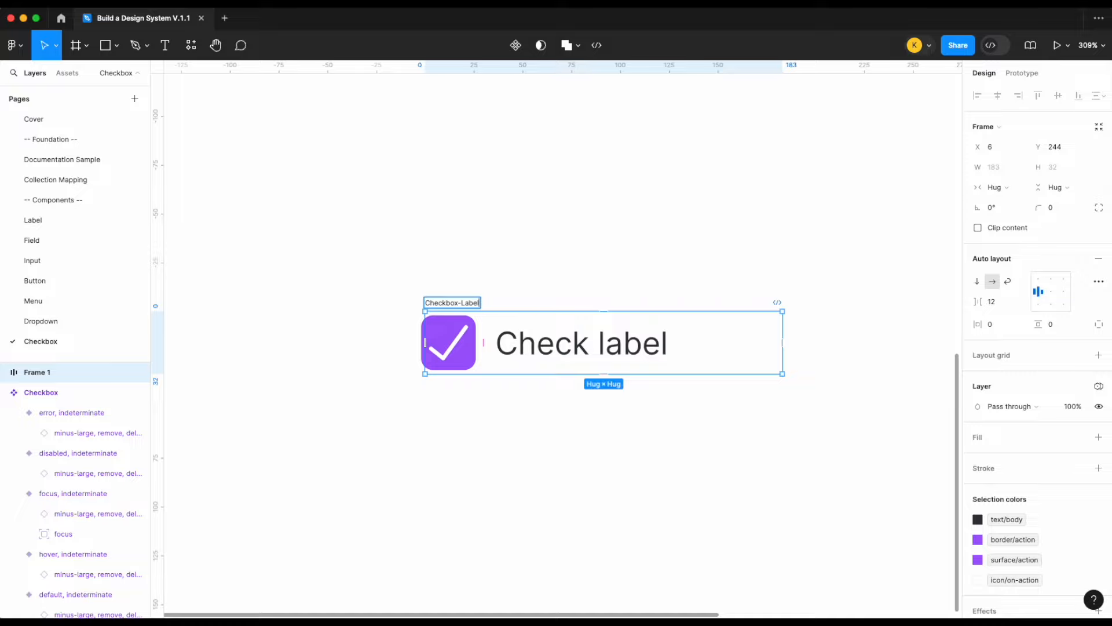
pyautogui.press('Return')
# - Turn the Checkbox-Label frame into a component and place an instance of it below
pyautogui.rightClick(439, 347)
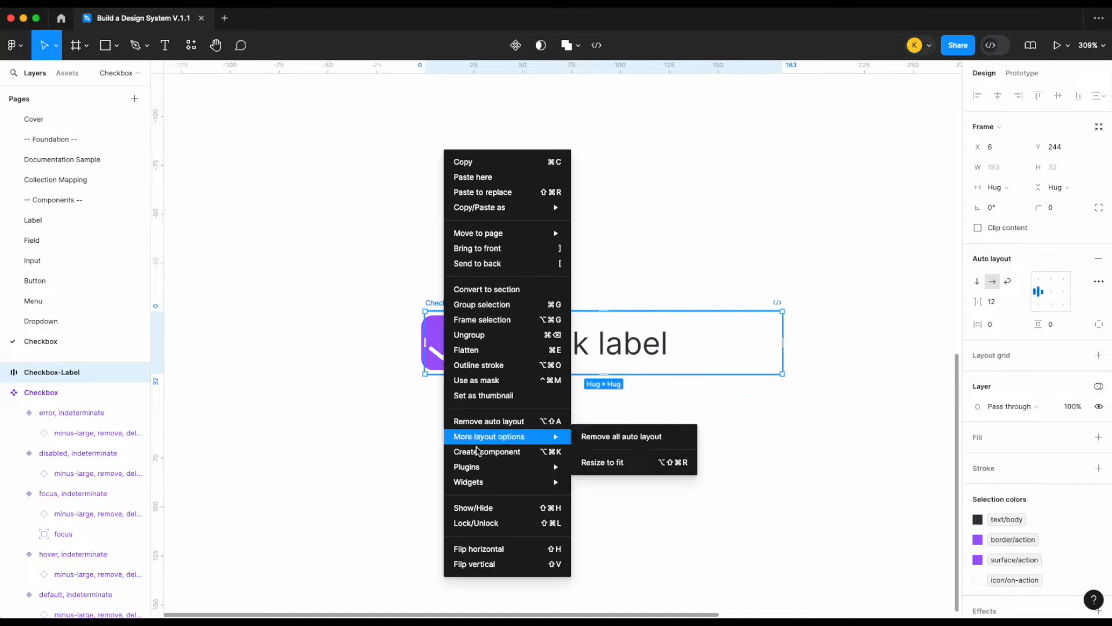
pyautogui.click(475, 450)
pyautogui.moveTo(630, 342); pyautogui.dragTo(631, 465)
# - Create a text property named Label for the text in the main Checkbox-Label component
pyautogui.scroll(-3, 633, 466)
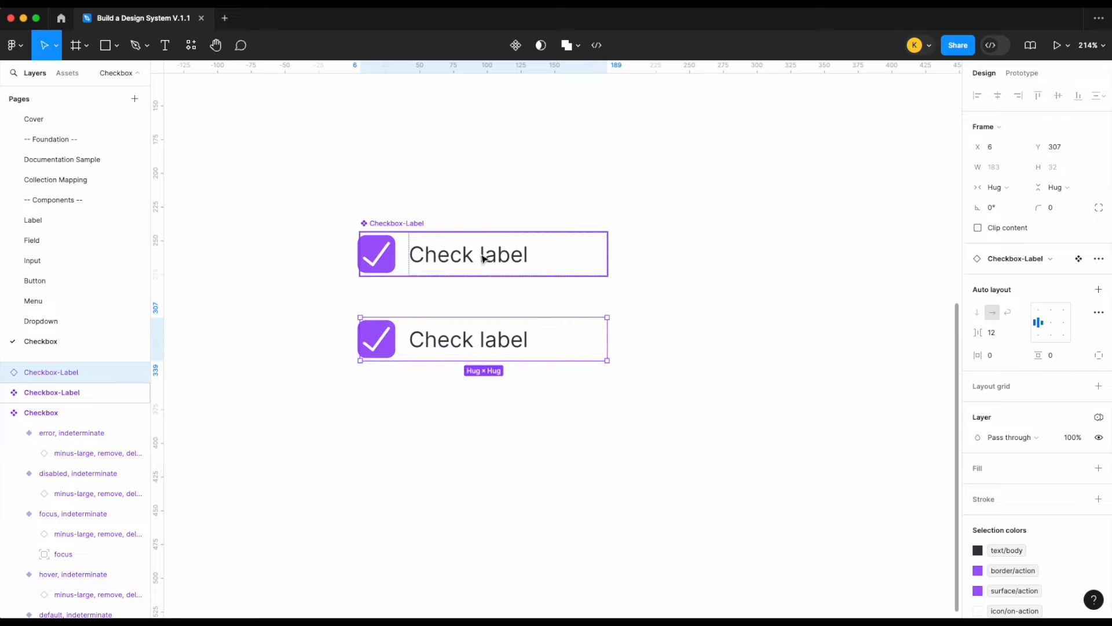
pyautogui.doubleClick(484, 258)
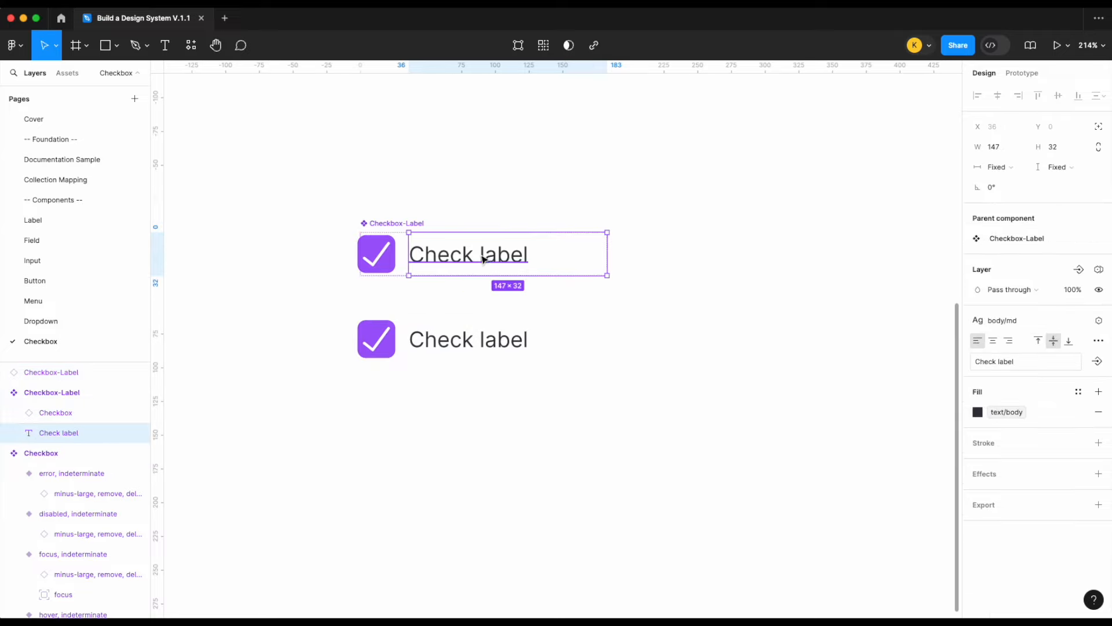
pyautogui.click(1097, 361)
pyautogui.write('Label')
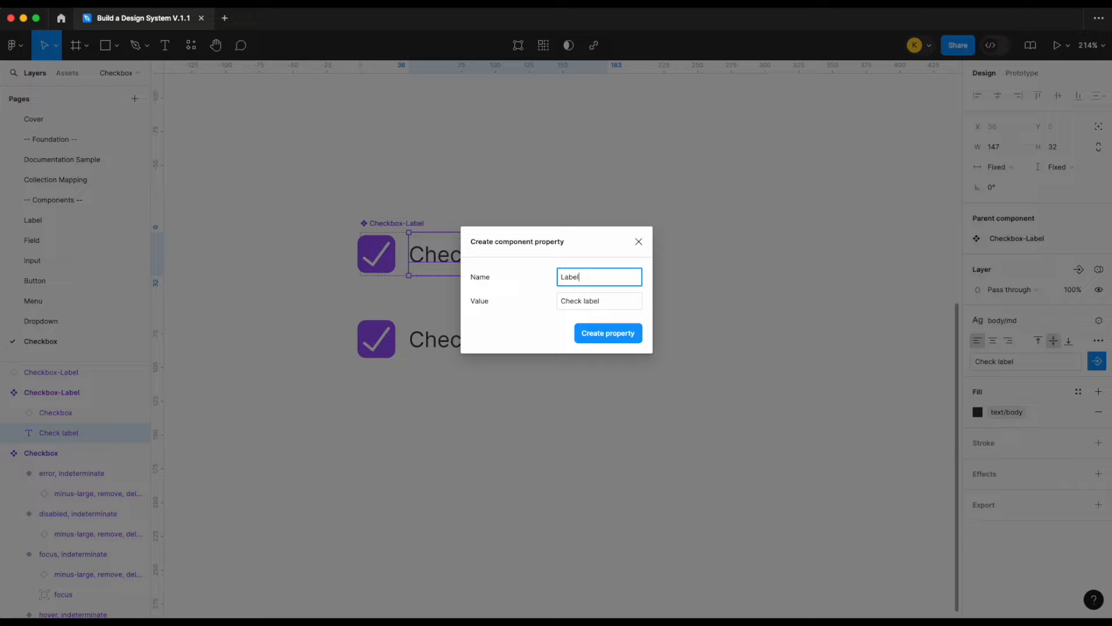
pyautogui.press('Return')
# - Set the Label property of the Checkbox-Label instance to "Check label example"
pyautogui.click(469, 340)
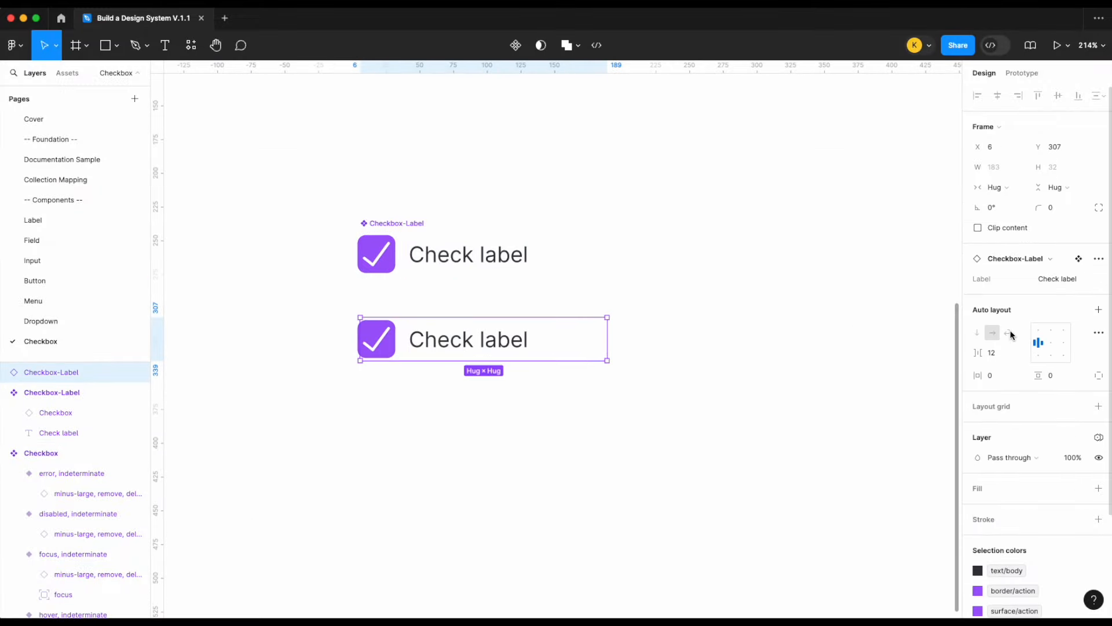
pyautogui.click(1085, 283)
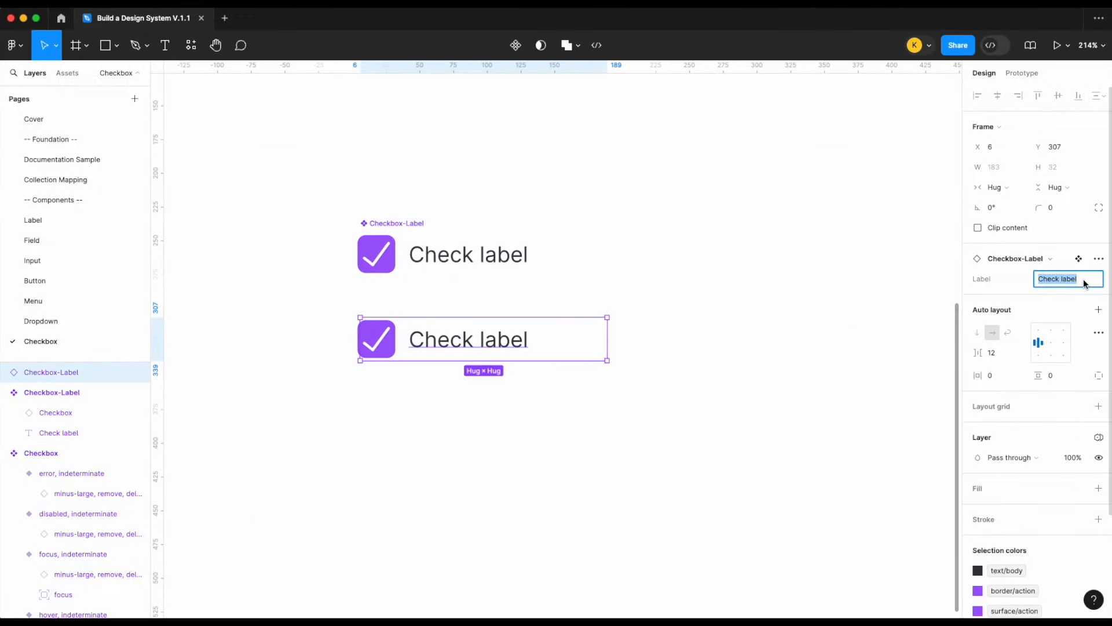
pyautogui.click(1094, 285)
pyautogui.write('example')
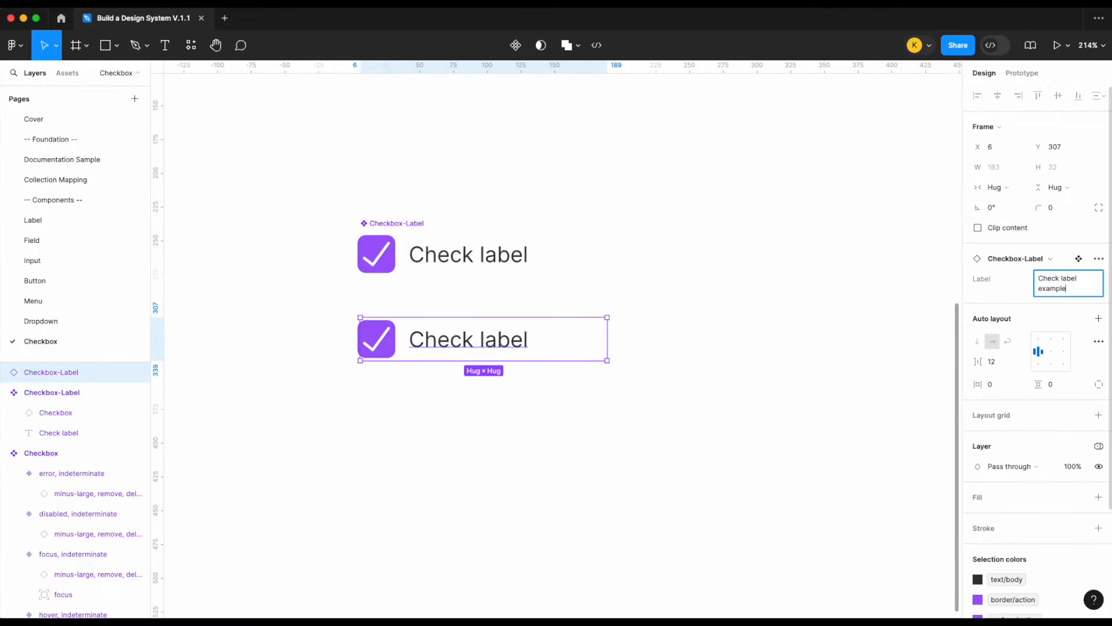
pyautogui.press('Return')
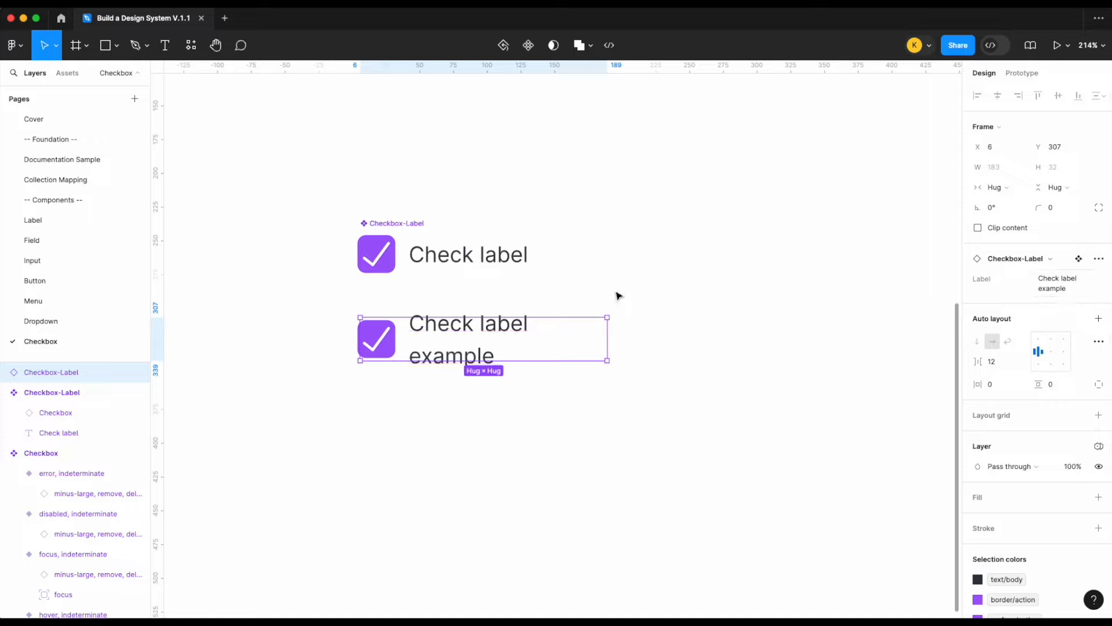
# - Set the vertical resizing of the main component's label text to Fill container
pyautogui.click(490, 254)
pyautogui.click(489, 254)
pyautogui.click(1063, 163)
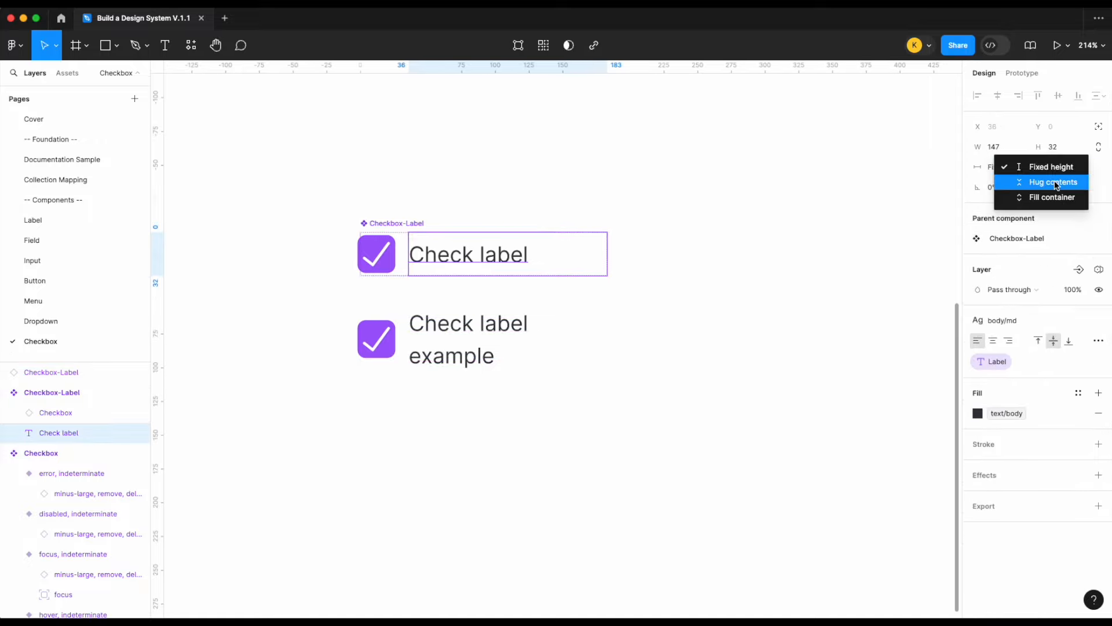
pyautogui.click(1050, 197)
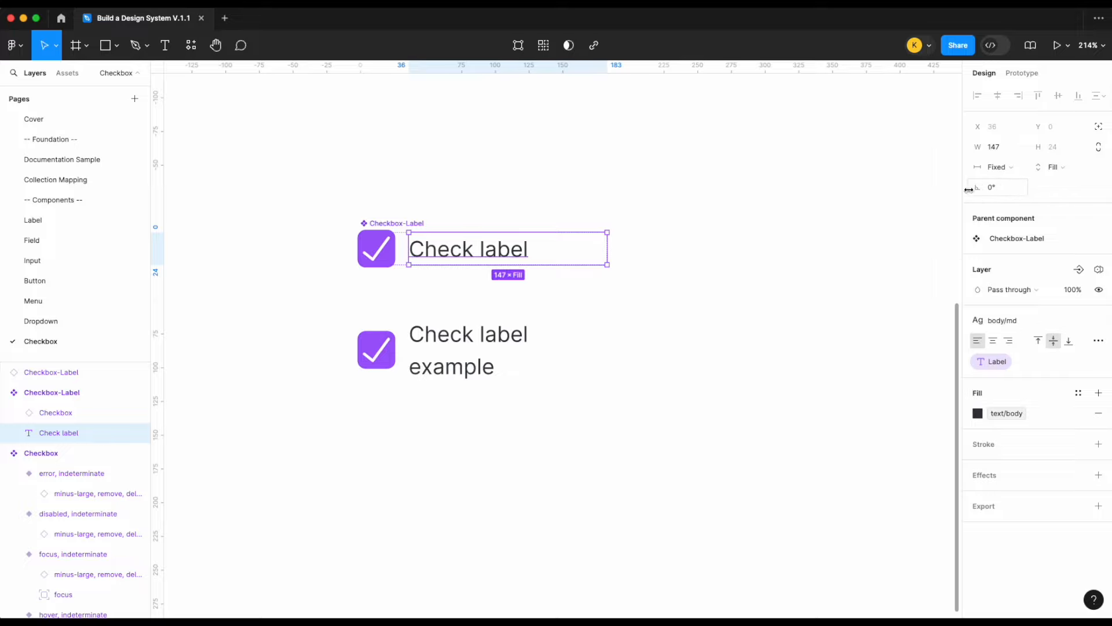
# - Widen the Checkbox-Label instance to a width of about 350
pyautogui.click(668, 355)
pyautogui.click(582, 351)
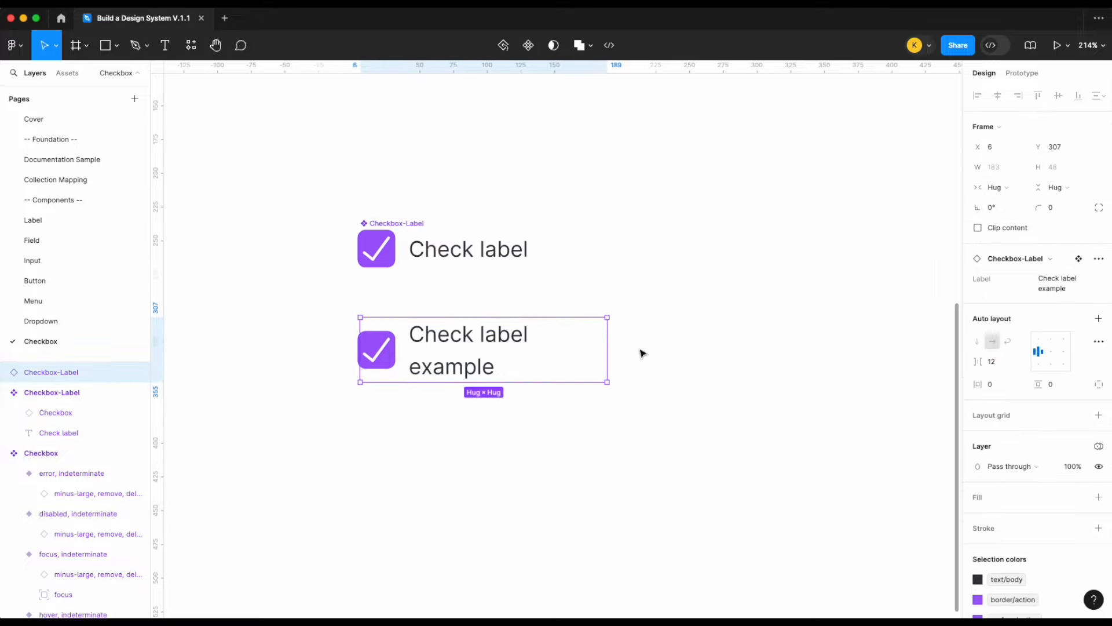
pyautogui.moveTo(618, 347); pyautogui.dragTo(832, 351)
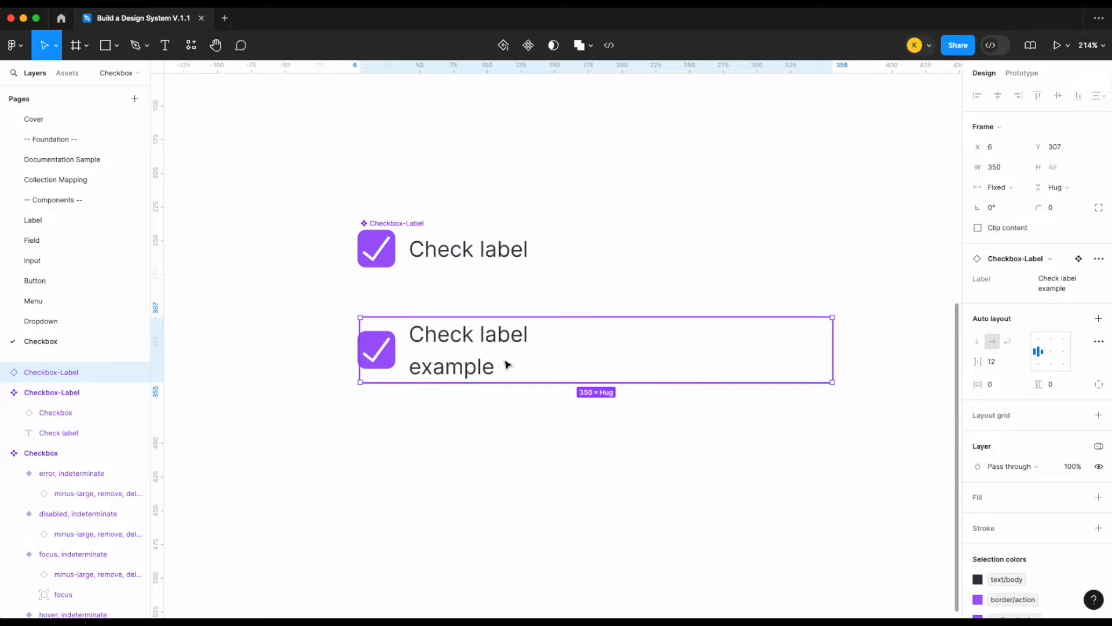
# - Change the horizontal resizing of the instance's label text from fixed, and narrow the instance to a width of about 229
pyautogui.doubleClick(469, 349)
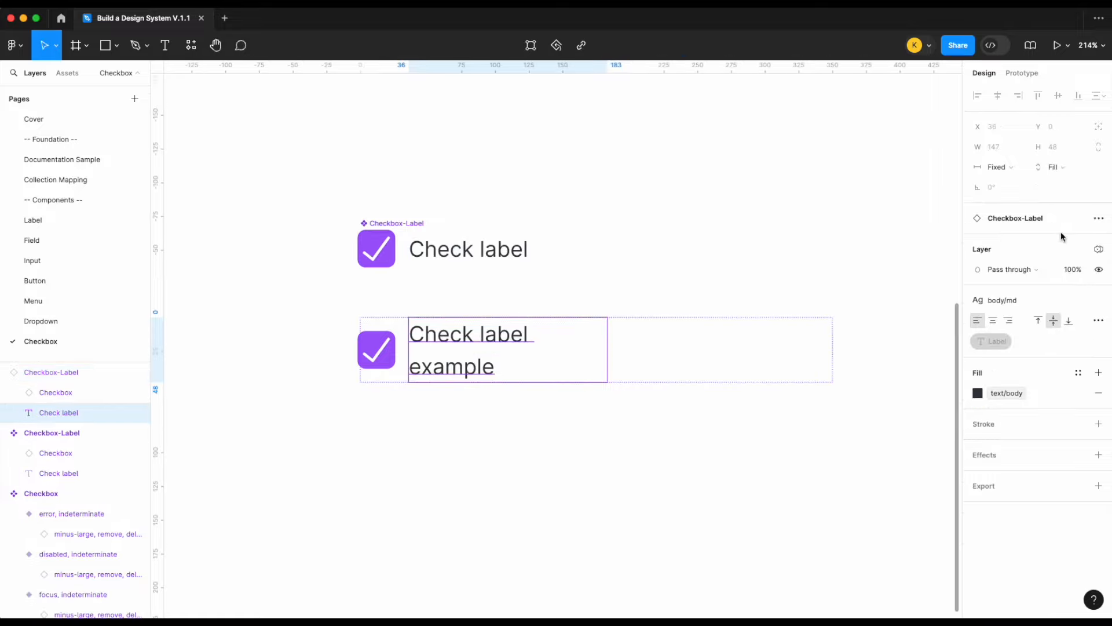
pyautogui.click(1008, 166)
pyautogui.click(1009, 182)
pyautogui.click(745, 268)
pyautogui.moveTo(745, 268); pyautogui.dragTo(670, 338)
pyautogui.click(746, 283)
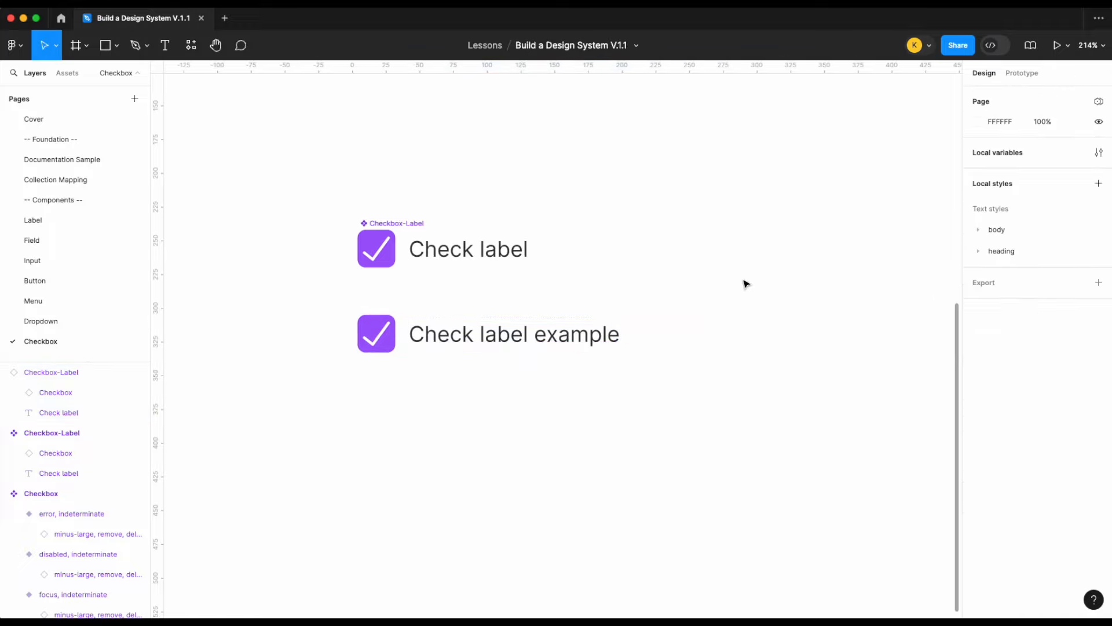
# - Expose the nested Checkbox instance's properties on the Checkbox-Label component, and check them on the instance below
pyautogui.click(390, 229)
pyautogui.click(1093, 288)
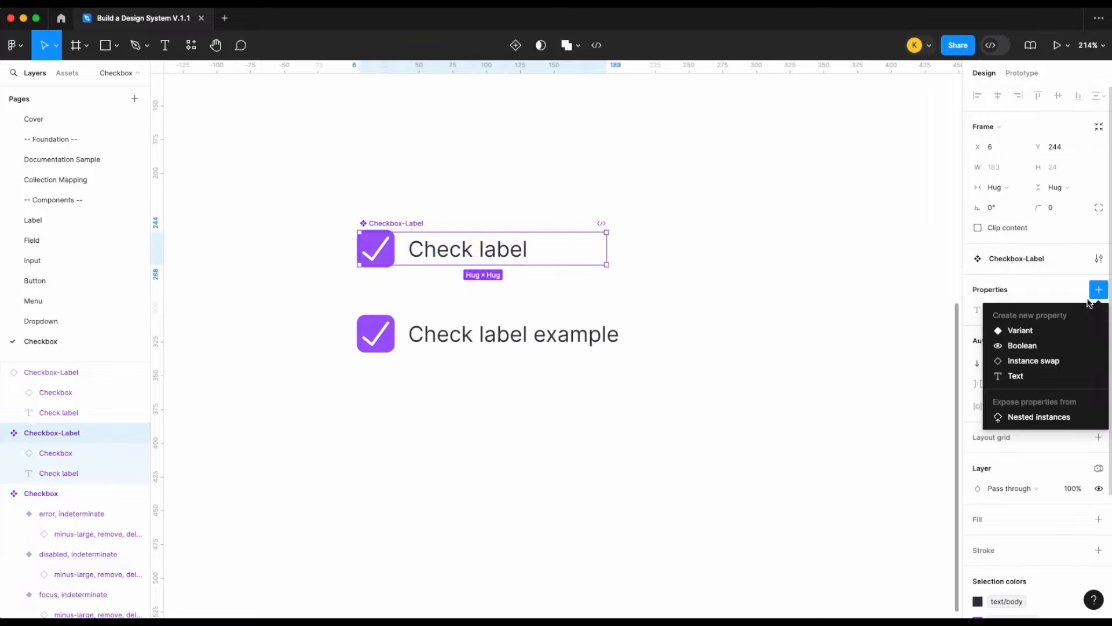
pyautogui.click(1060, 415)
pyautogui.click(786, 315)
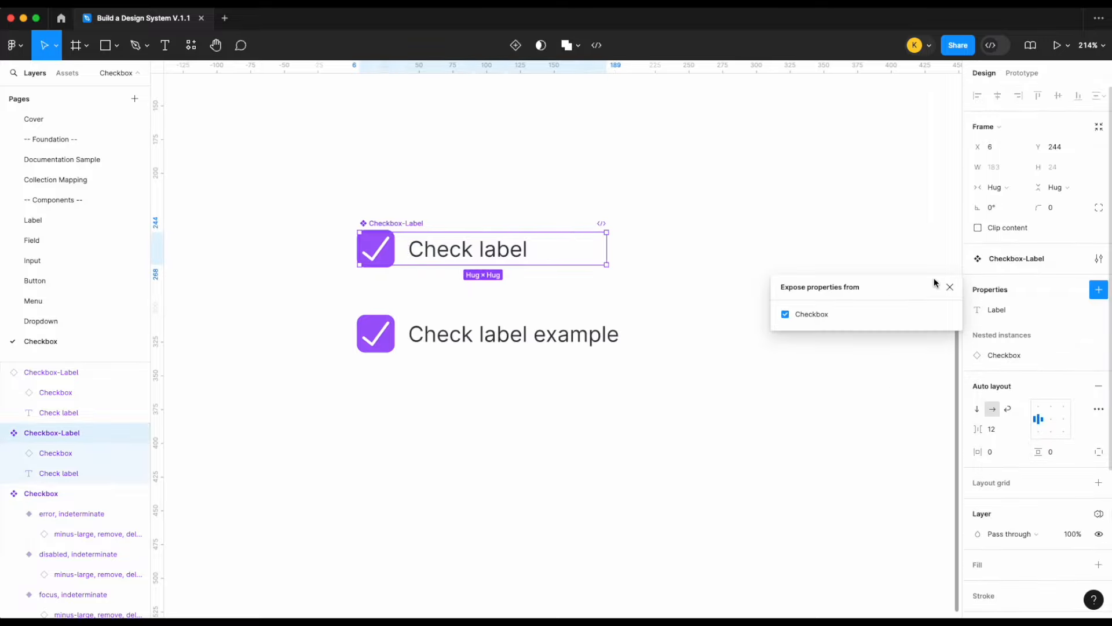
pyautogui.click(950, 288)
pyautogui.click(492, 346)
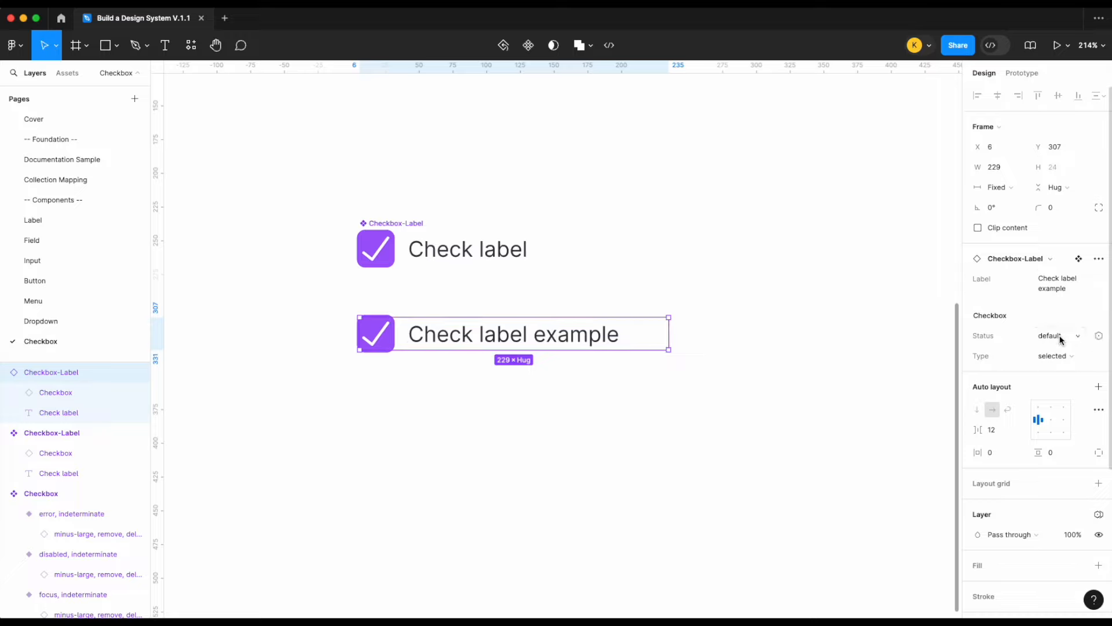
pyautogui.click(654, 399)
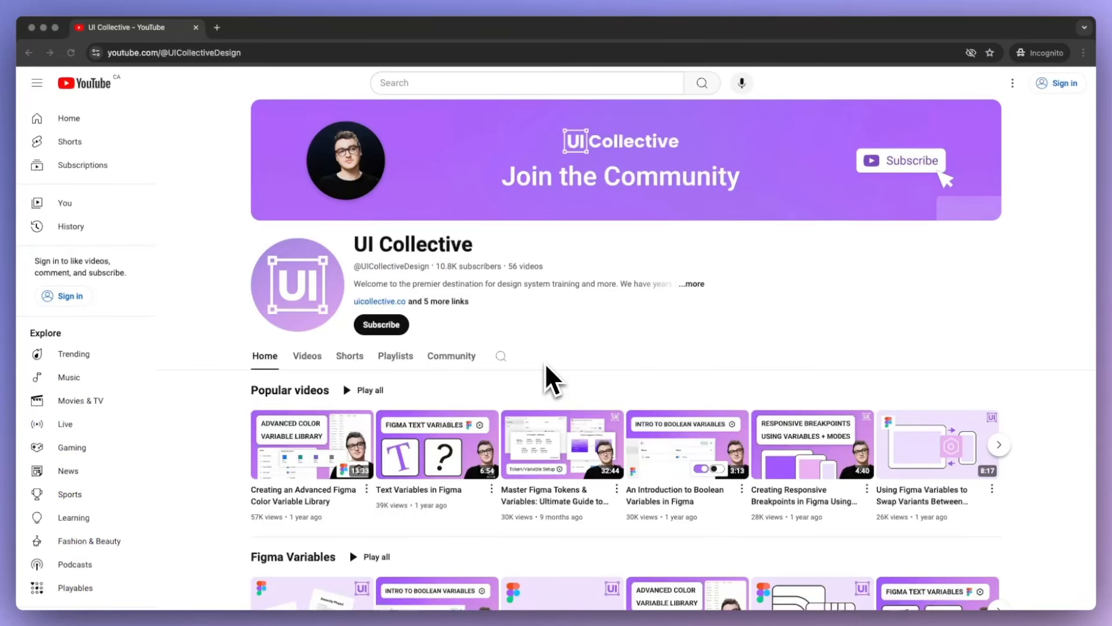
# - Switch to the browser and look through the uploaded videos on the UI Collective YouTube channel
pyautogui.click(446, 328)
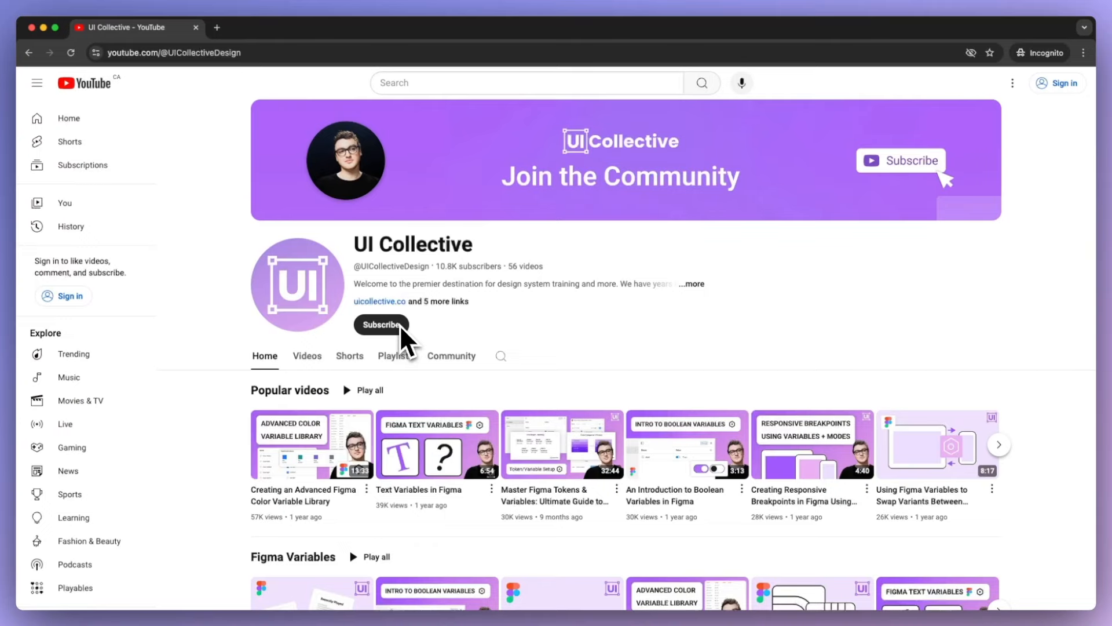
pyautogui.click(305, 356)
pyautogui.scroll(-2, 517, 394)
pyautogui.scroll(-4, 517, 394)
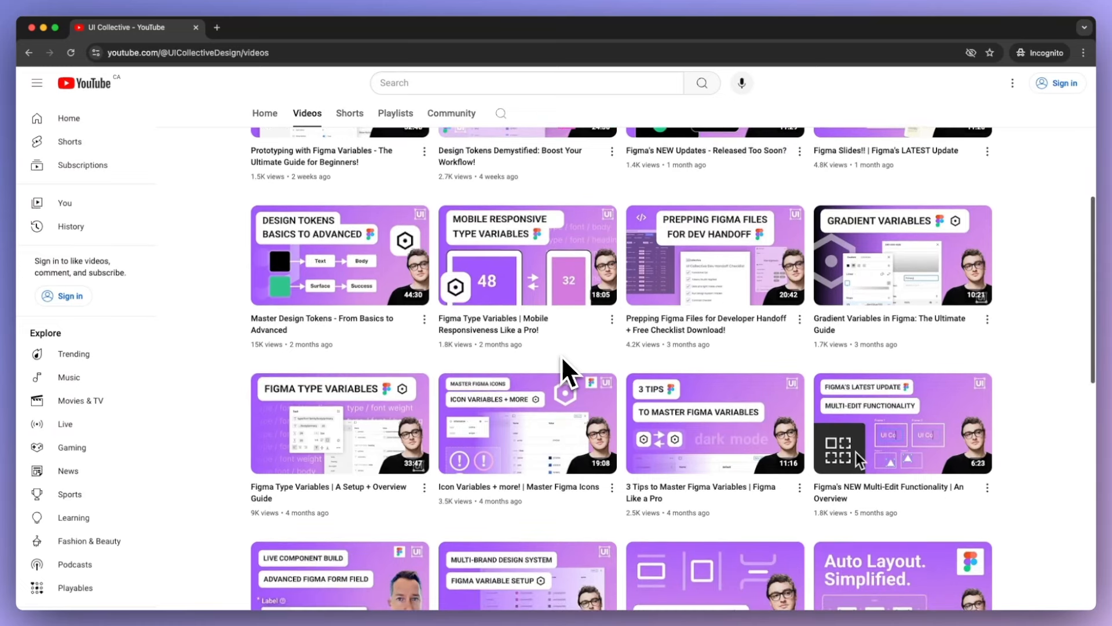
pyautogui.scroll(6, 562, 353)
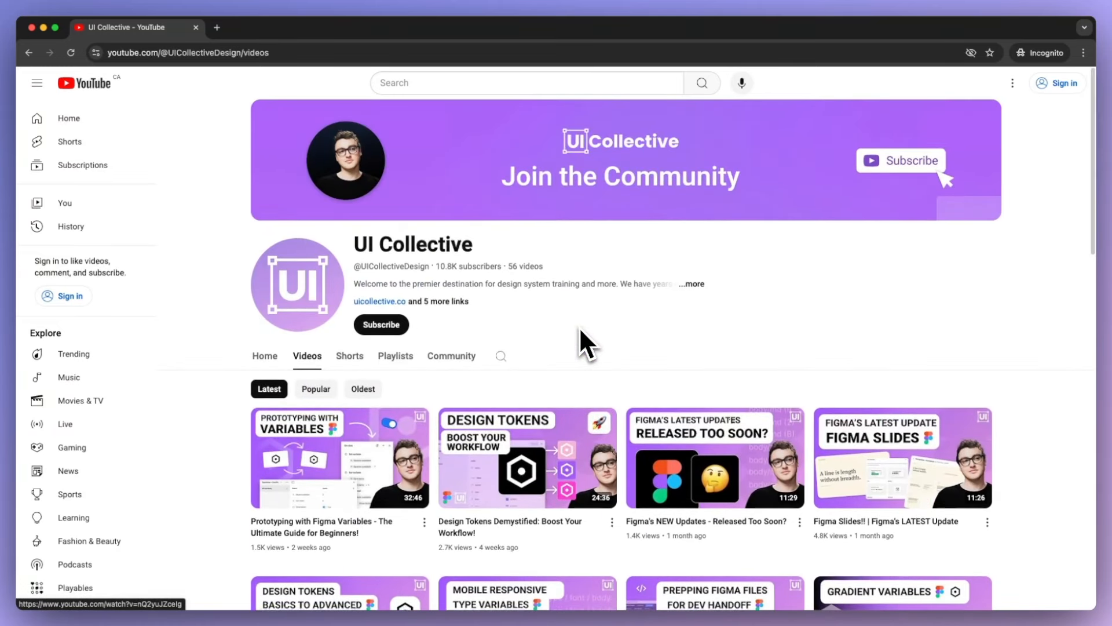